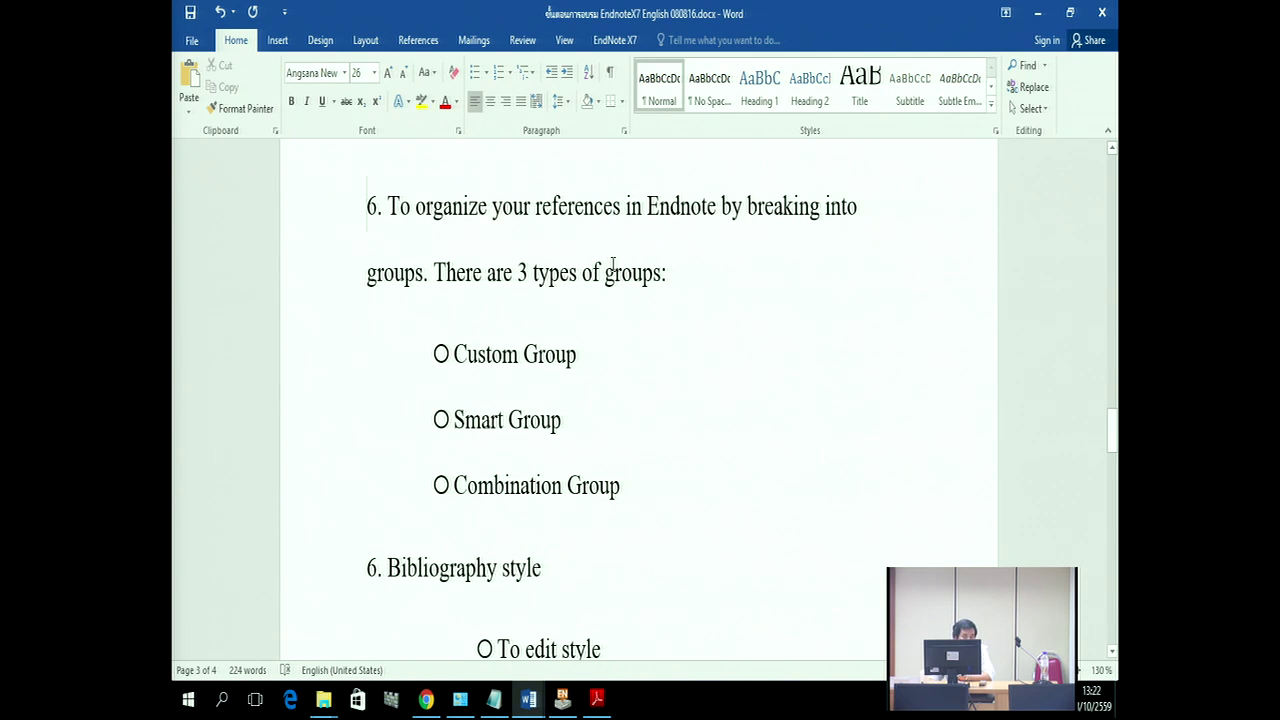
Step: Review section 6 of the training document on organizing references, covering the Custom, Smart and Combination group types
{"action": "scroll", "coordinate": [620, 270], "scroll_direction": "down", "scroll_amount": 1}
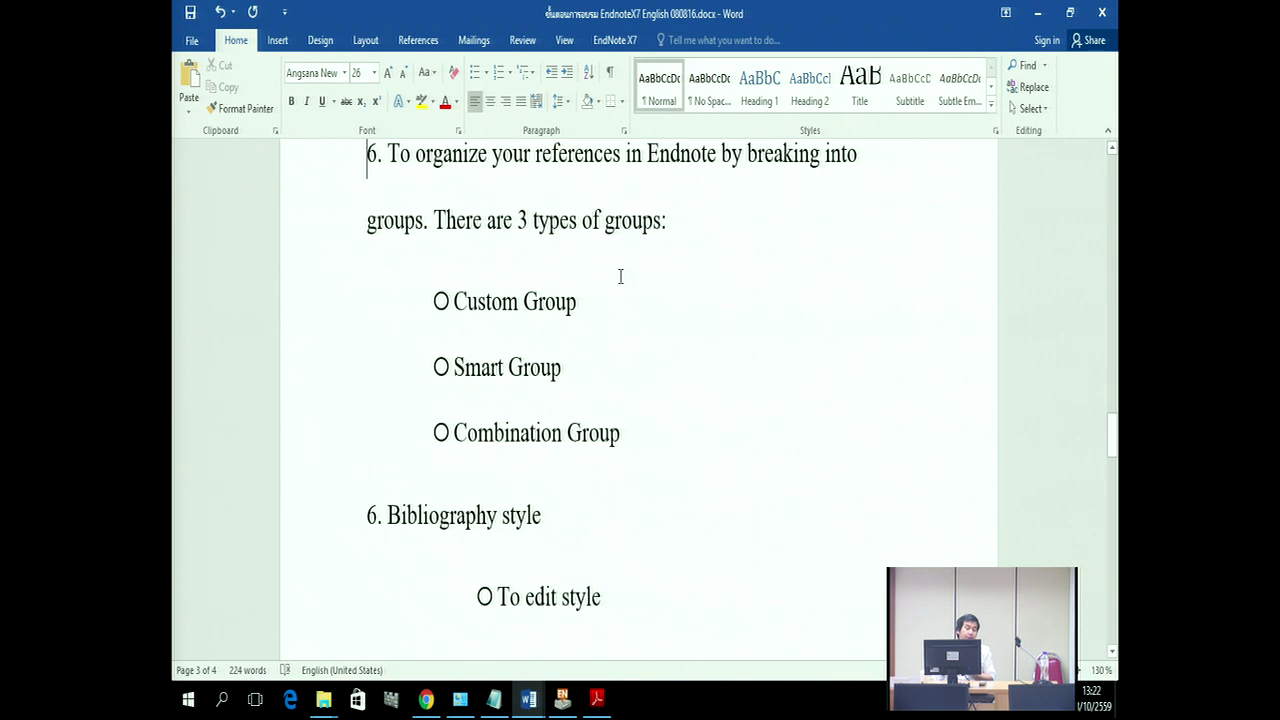
{"action": "left_click_drag", "start_coordinate": [454, 300], "coordinate": [502, 300]}
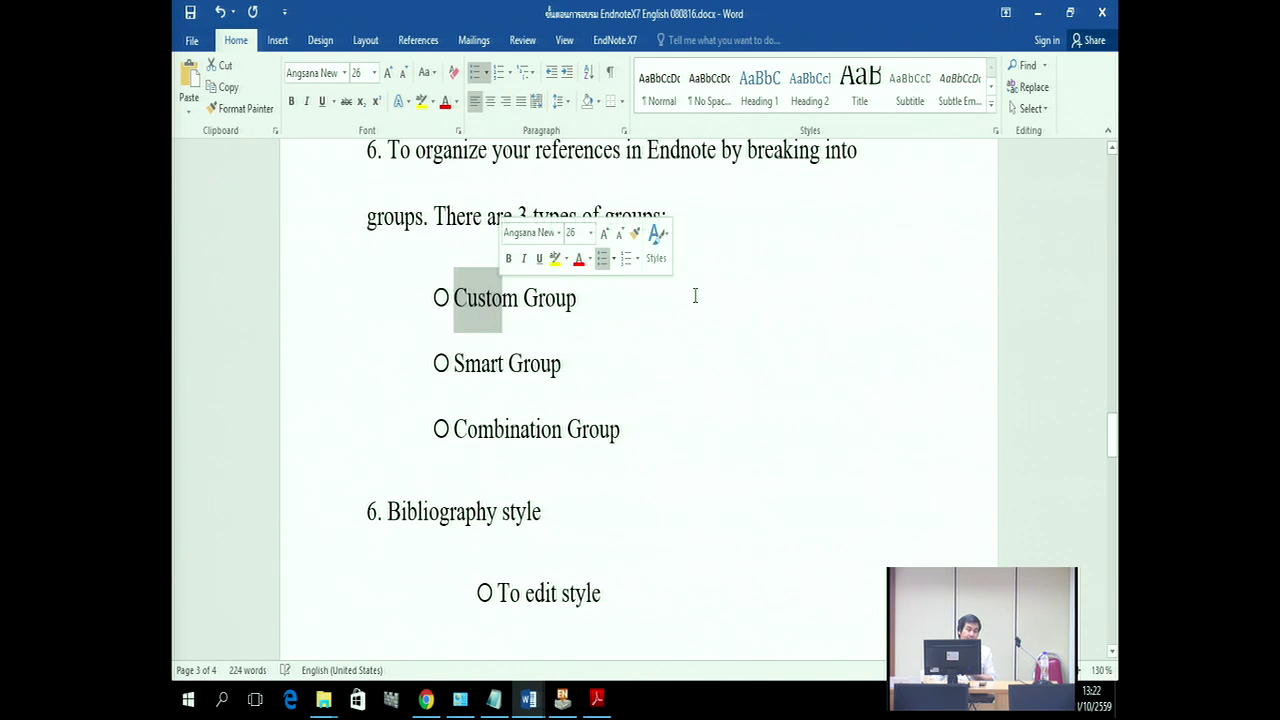
{"action": "left_click", "coordinate": [789, 341]}
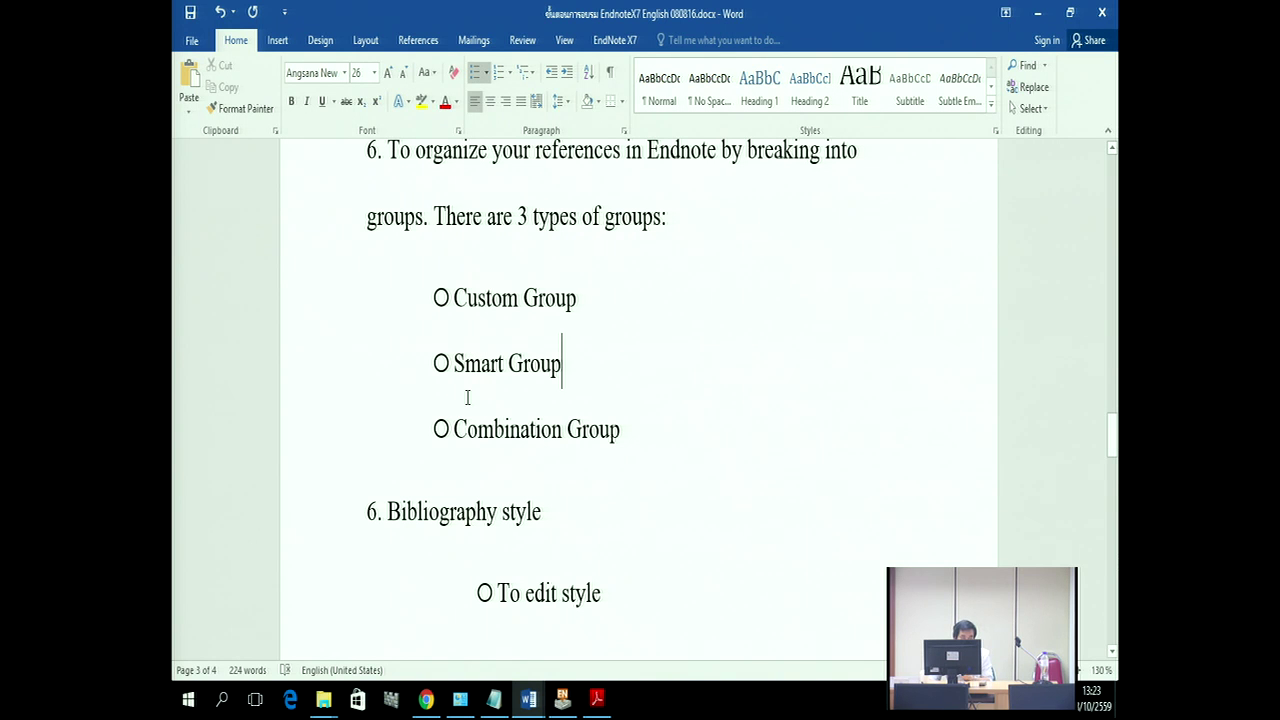
{"action": "left_click_drag", "start_coordinate": [453, 429], "coordinate": [628, 437]}
{"action": "left_click", "coordinate": [723, 467]}
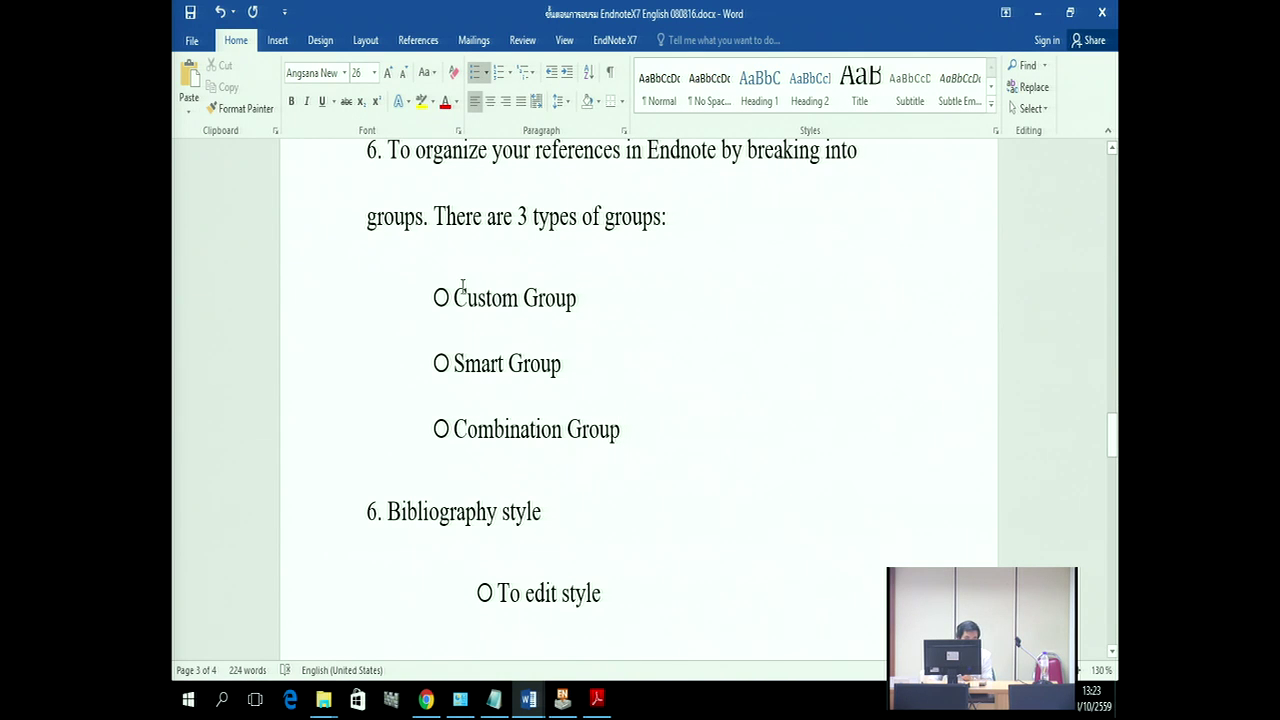
{"action": "left_click_drag", "start_coordinate": [462, 290], "coordinate": [489, 290]}
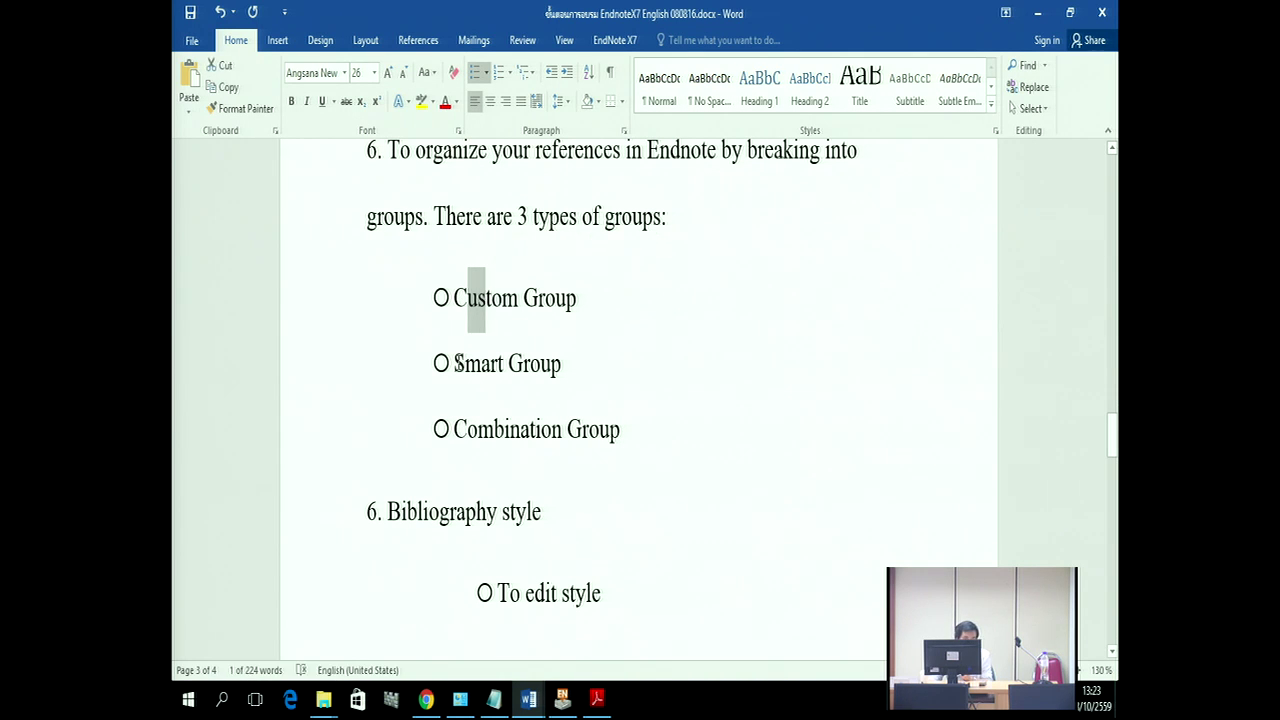
{"action": "left_click_drag", "start_coordinate": [455, 364], "coordinate": [498, 366]}
{"action": "left_click", "coordinate": [645, 378]}
{"action": "left_click_drag", "start_coordinate": [631, 423], "coordinate": [528, 428]}
{"action": "left_click", "coordinate": [680, 481]}
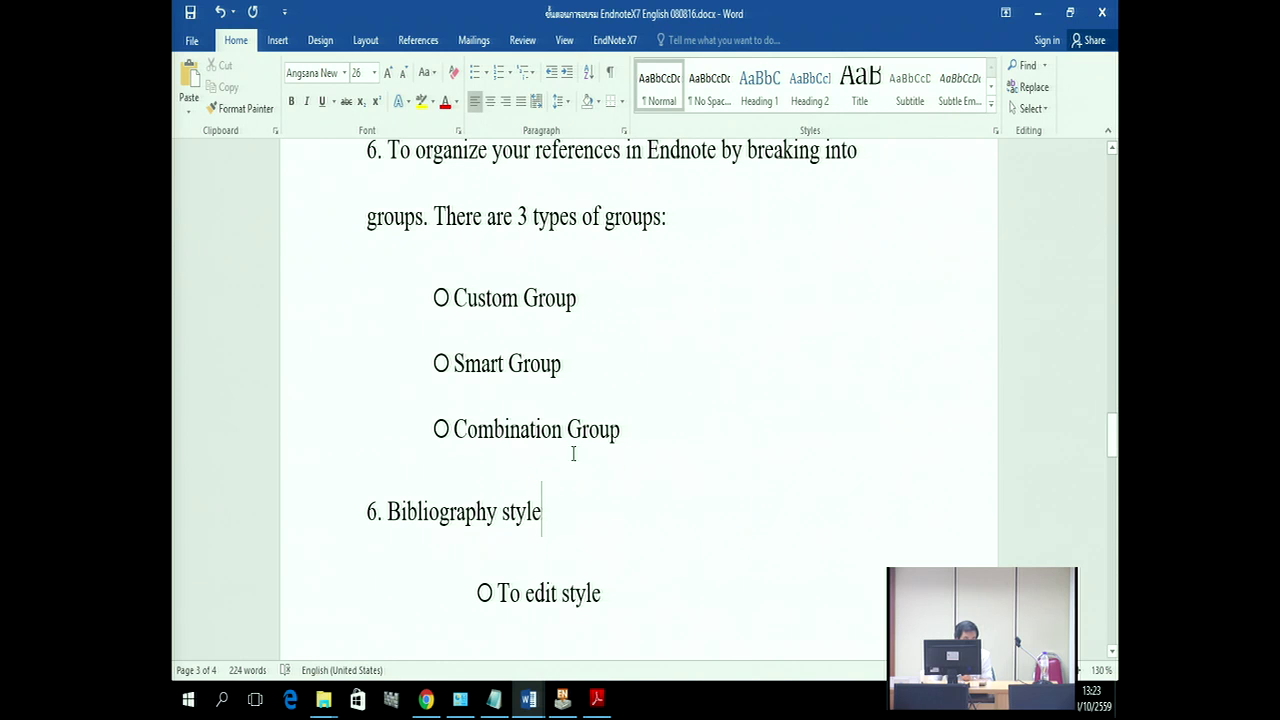
{"action": "scroll", "coordinate": [520, 380], "scroll_direction": "up", "scroll_amount": 1}
{"action": "left_click_drag", "start_coordinate": [459, 362], "coordinate": [467, 360]}
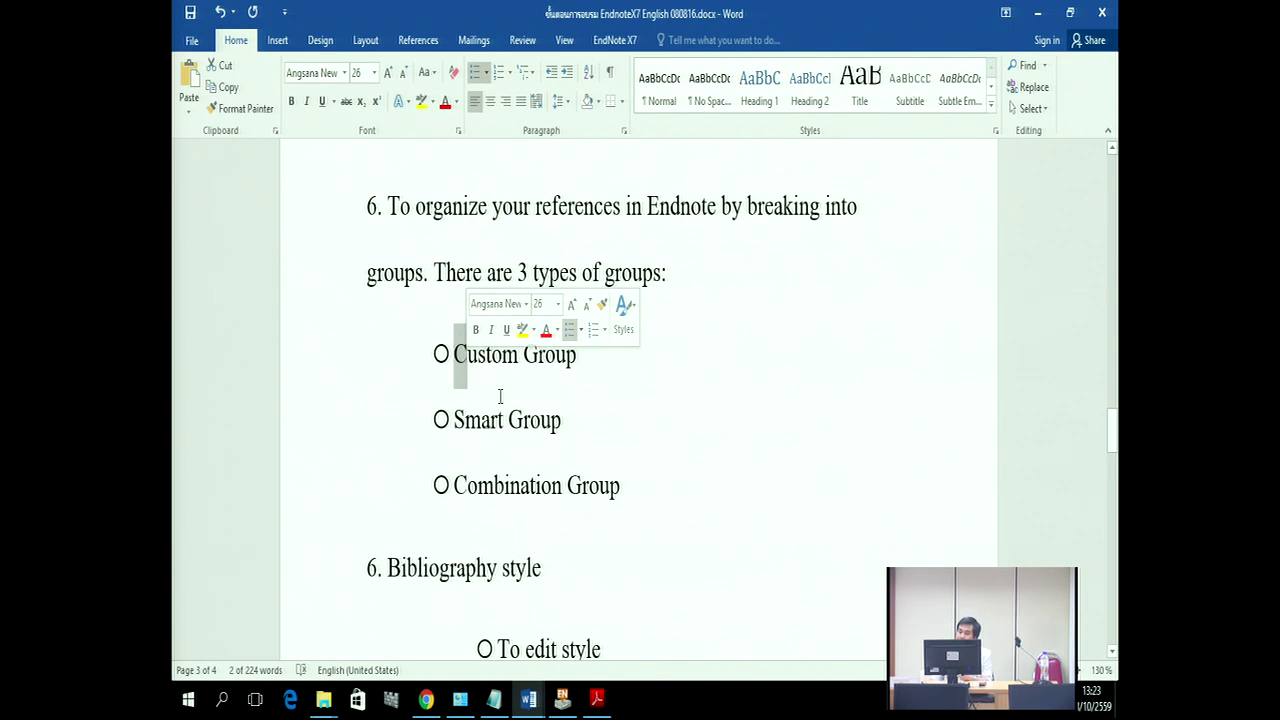
Step: Switch to EndNote and display all references in the Bond library
{"action": "left_click", "coordinate": [563, 699]}
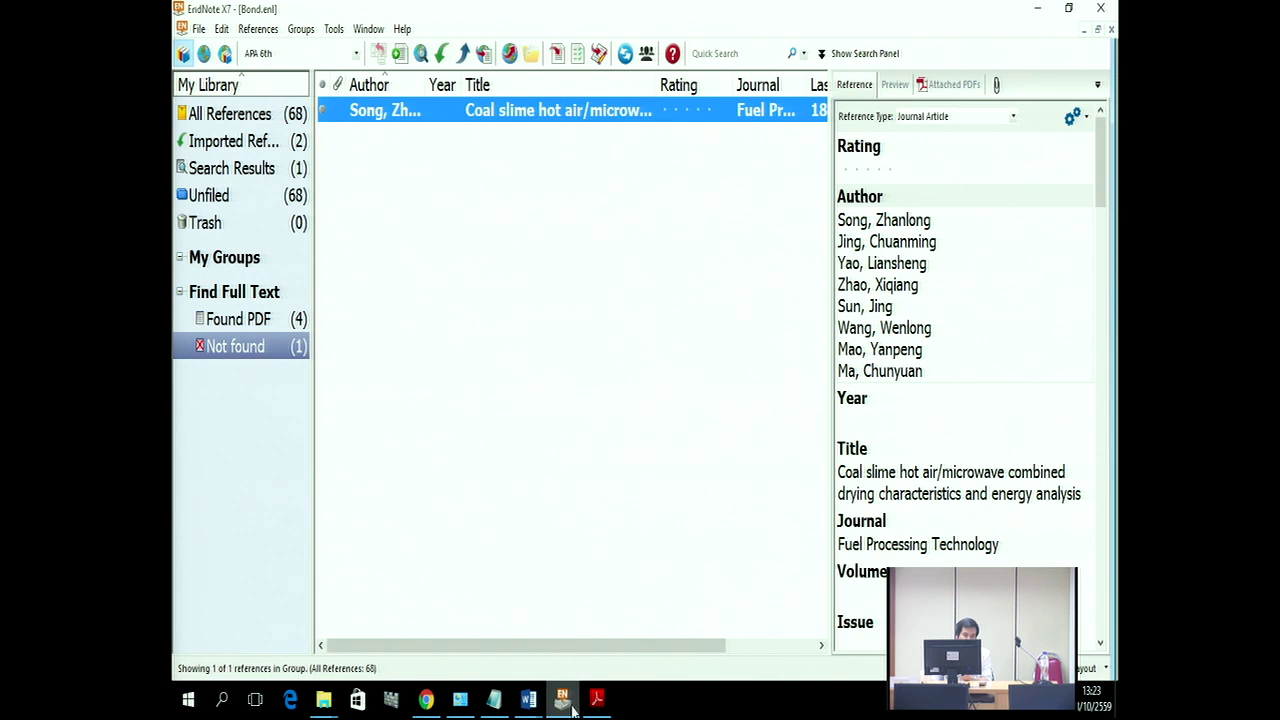
{"action": "left_click", "coordinate": [229, 115]}
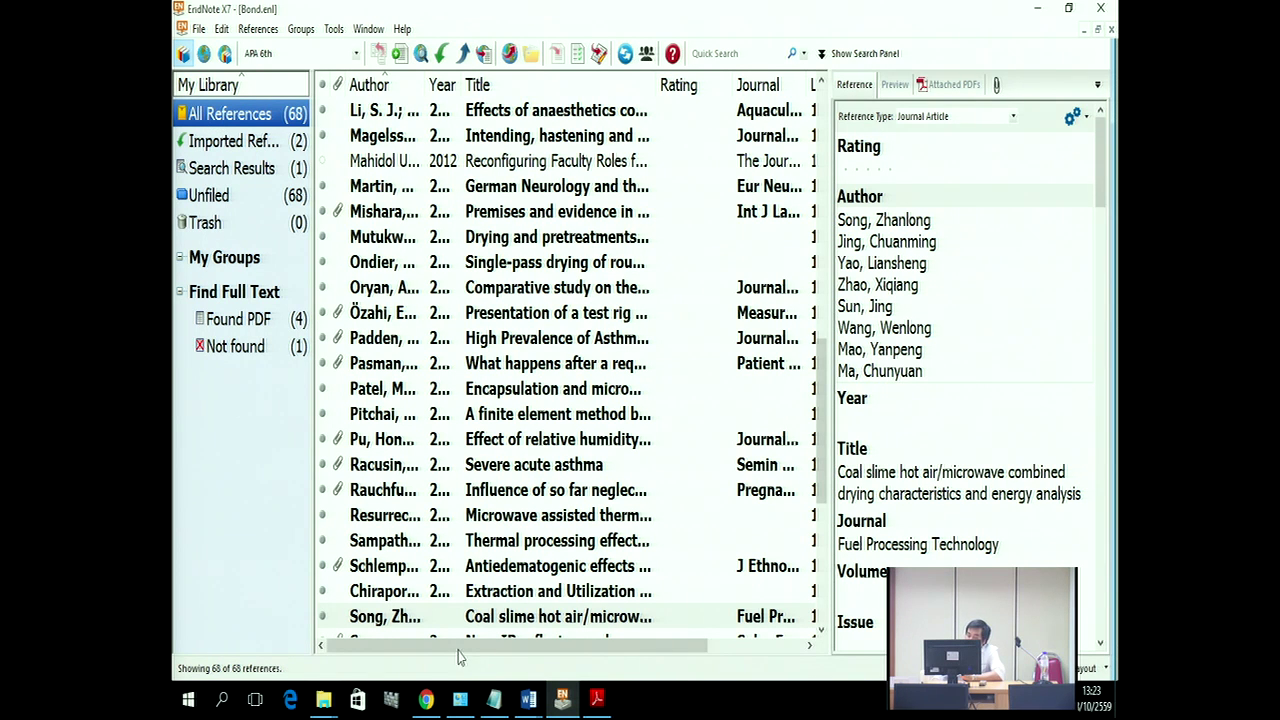
{"action": "left_click", "coordinate": [531, 700]}
{"action": "left_click", "coordinate": [531, 700]}
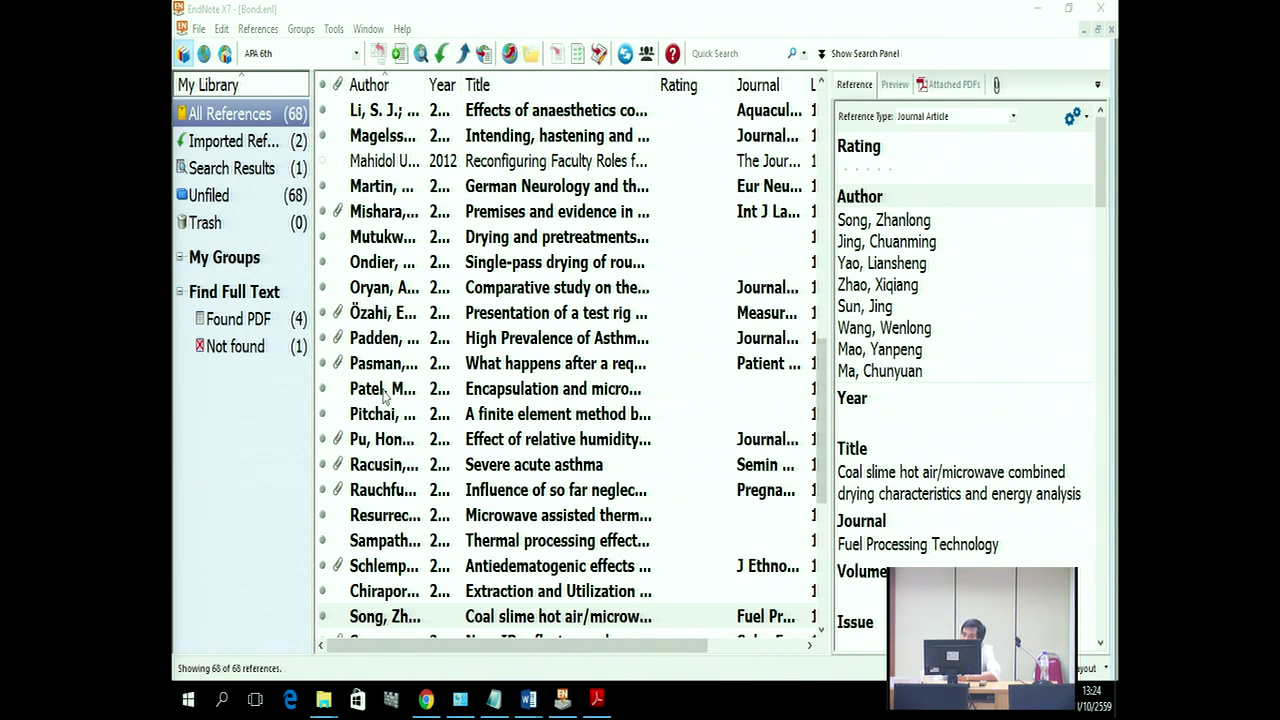
{"action": "left_click", "coordinate": [238, 260]}
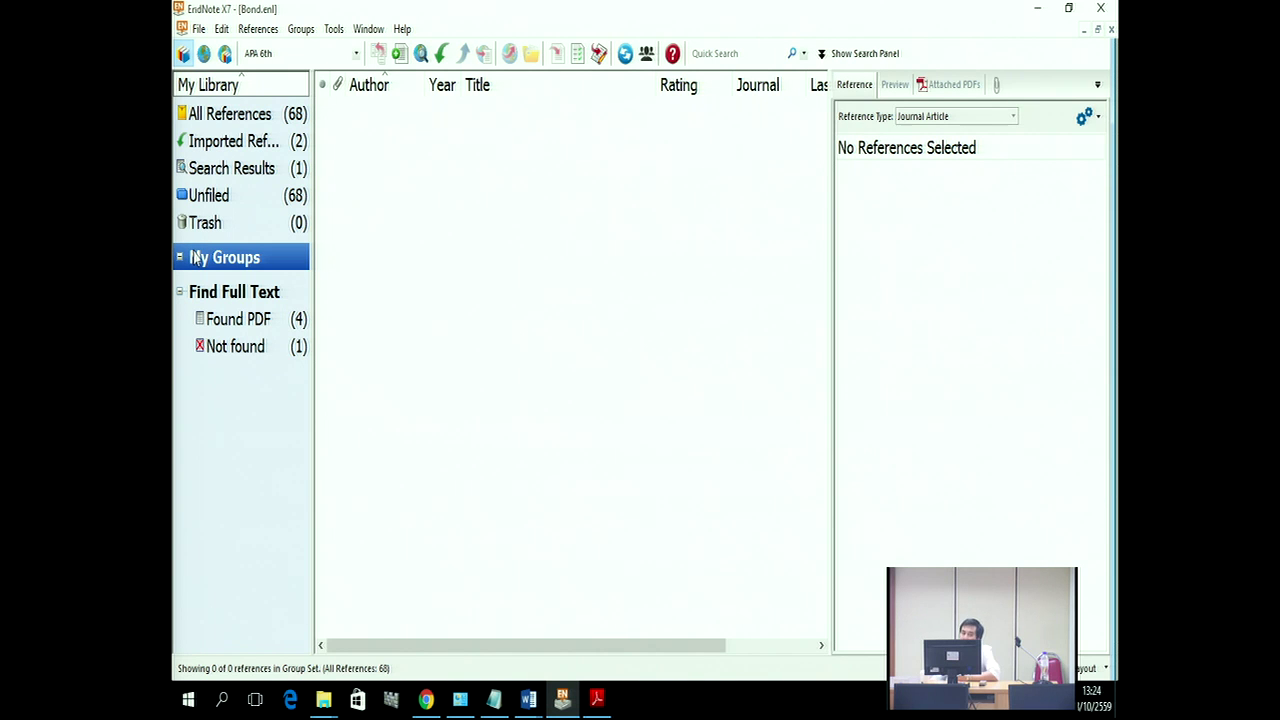
{"action": "right_click", "coordinate": [225, 260]}
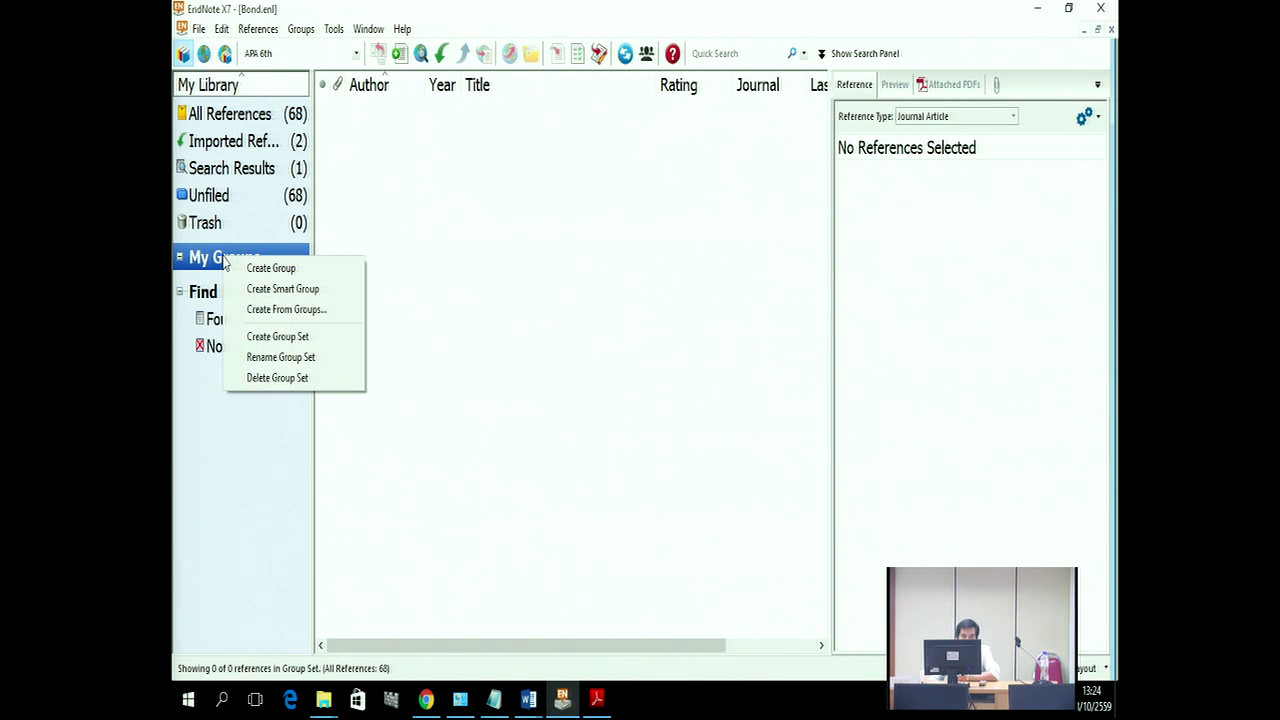
{"action": "left_click", "coordinate": [224, 261]}
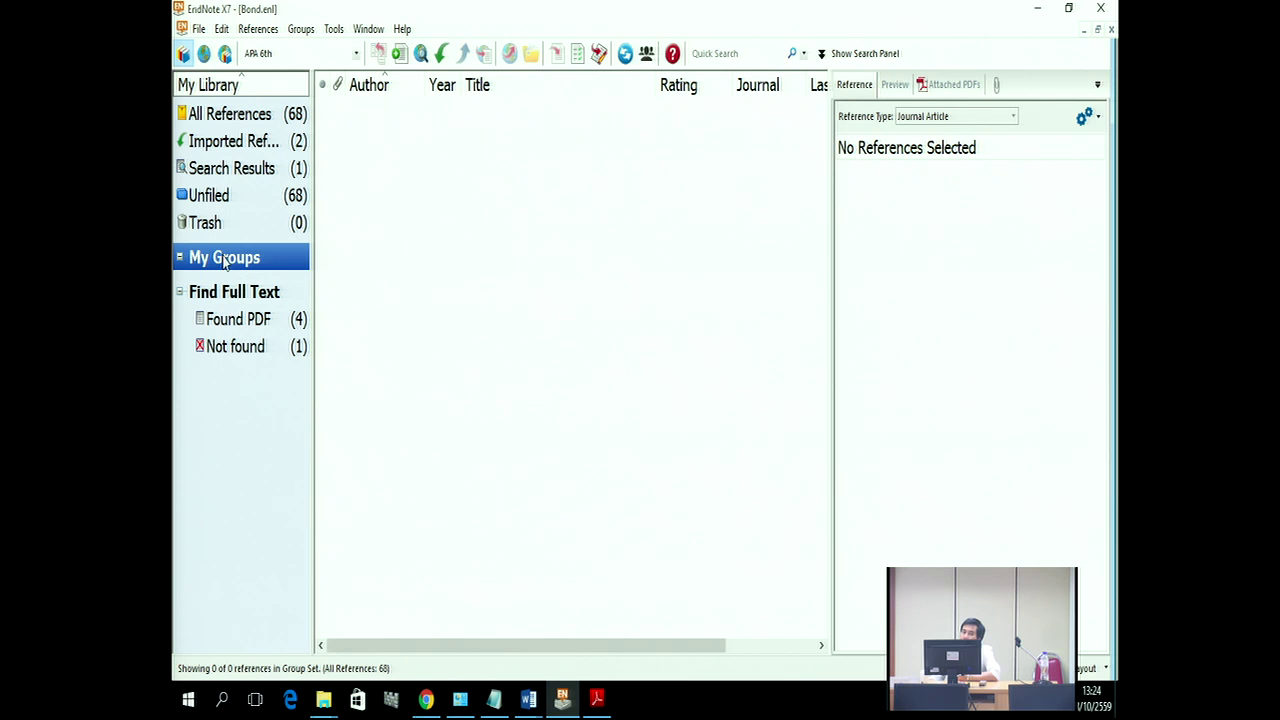
{"action": "left_click", "coordinate": [300, 30]}
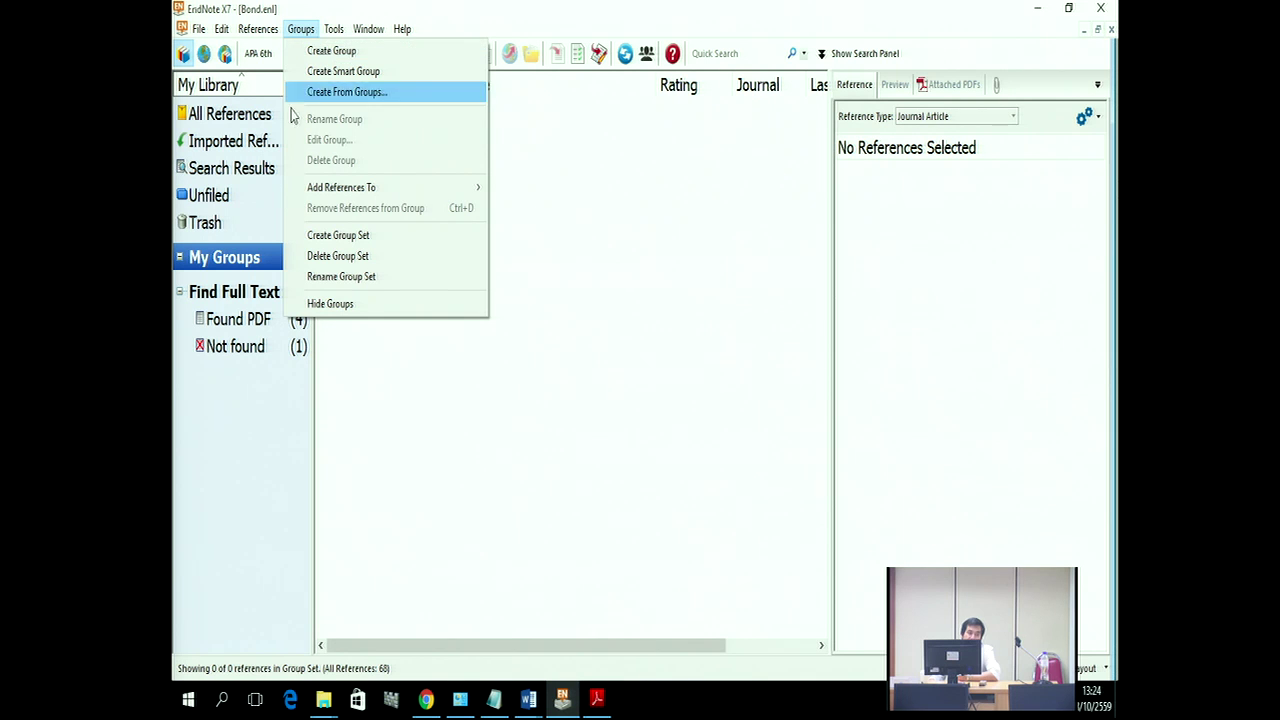
Step: Create a new group set named "Thesis" in the library's group list
{"action": "left_click", "coordinate": [240, 261]}
{"action": "right_click", "coordinate": [240, 261]}
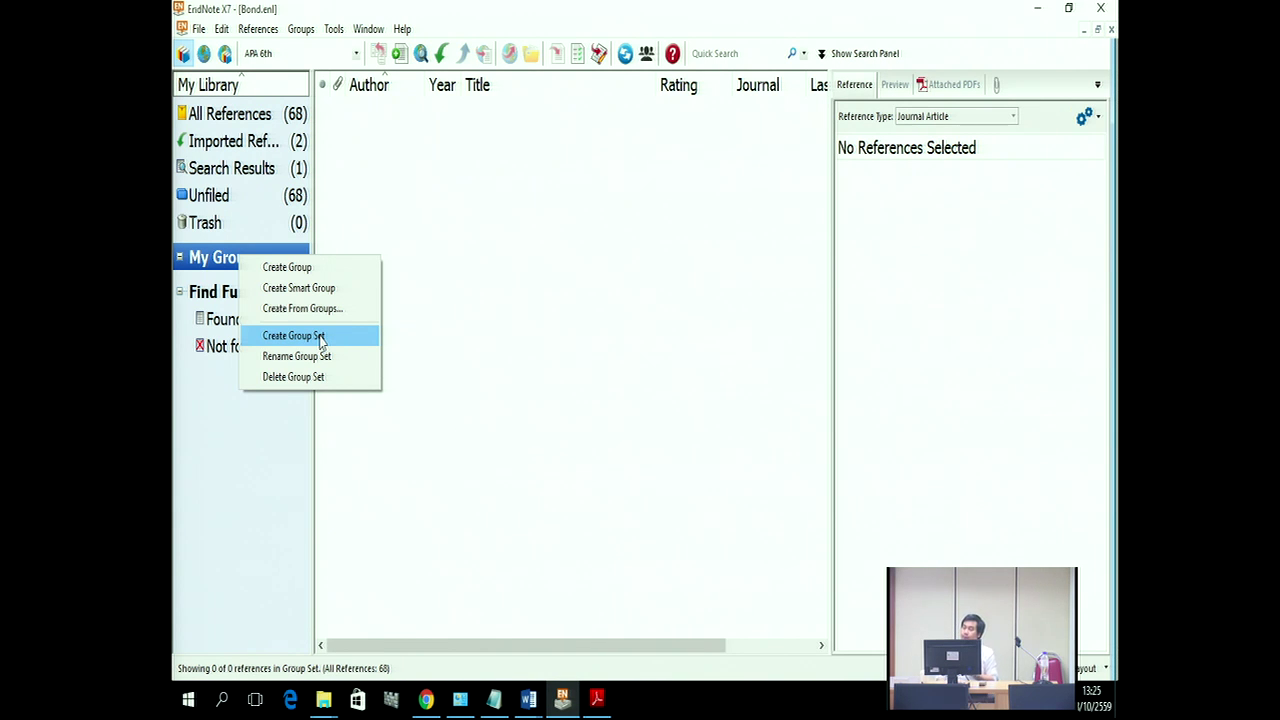
{"action": "left_click", "coordinate": [293, 340]}
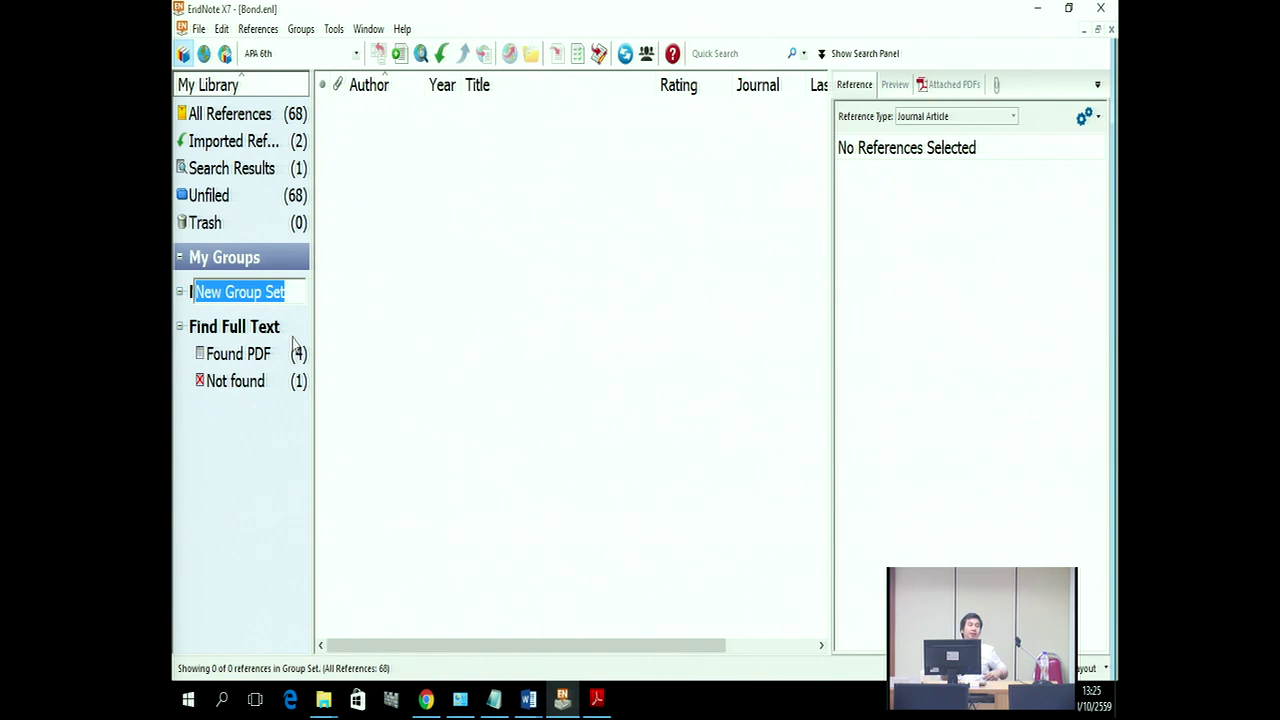
{"action": "type", "text": "IThe"}
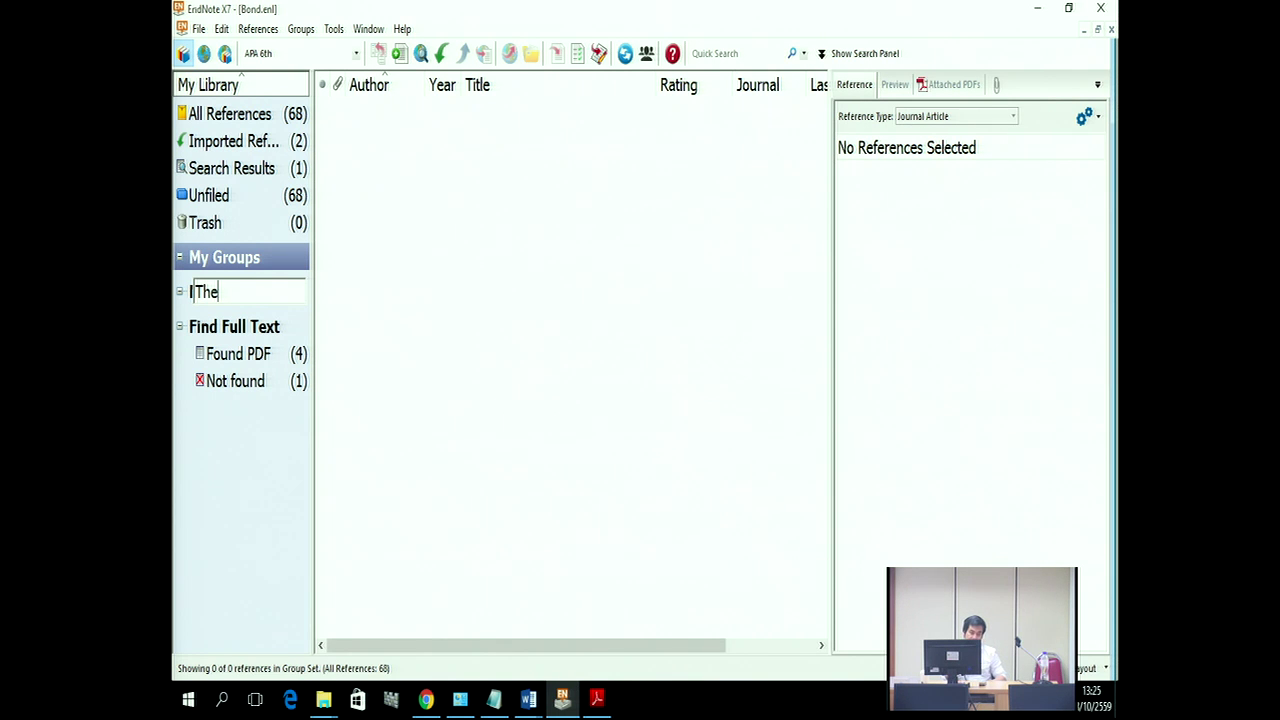
{"action": "type", "text": "sis"}
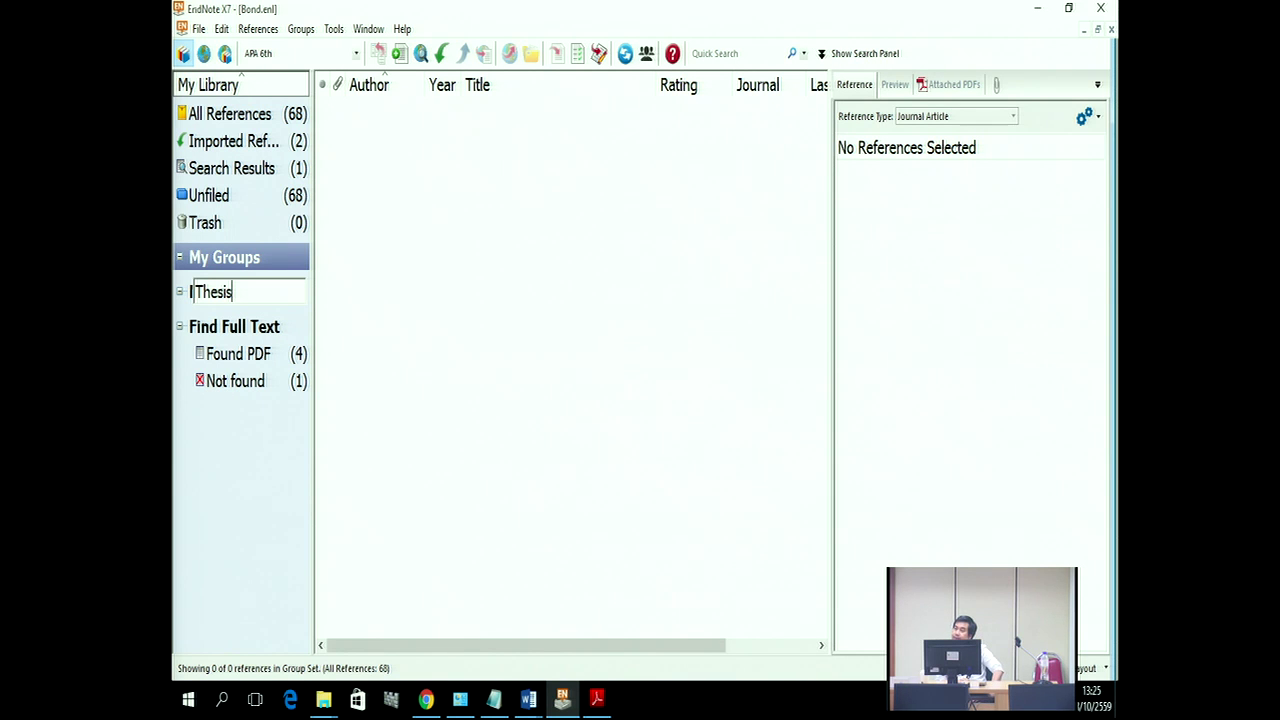
{"action": "left_click", "coordinate": [369, 342]}
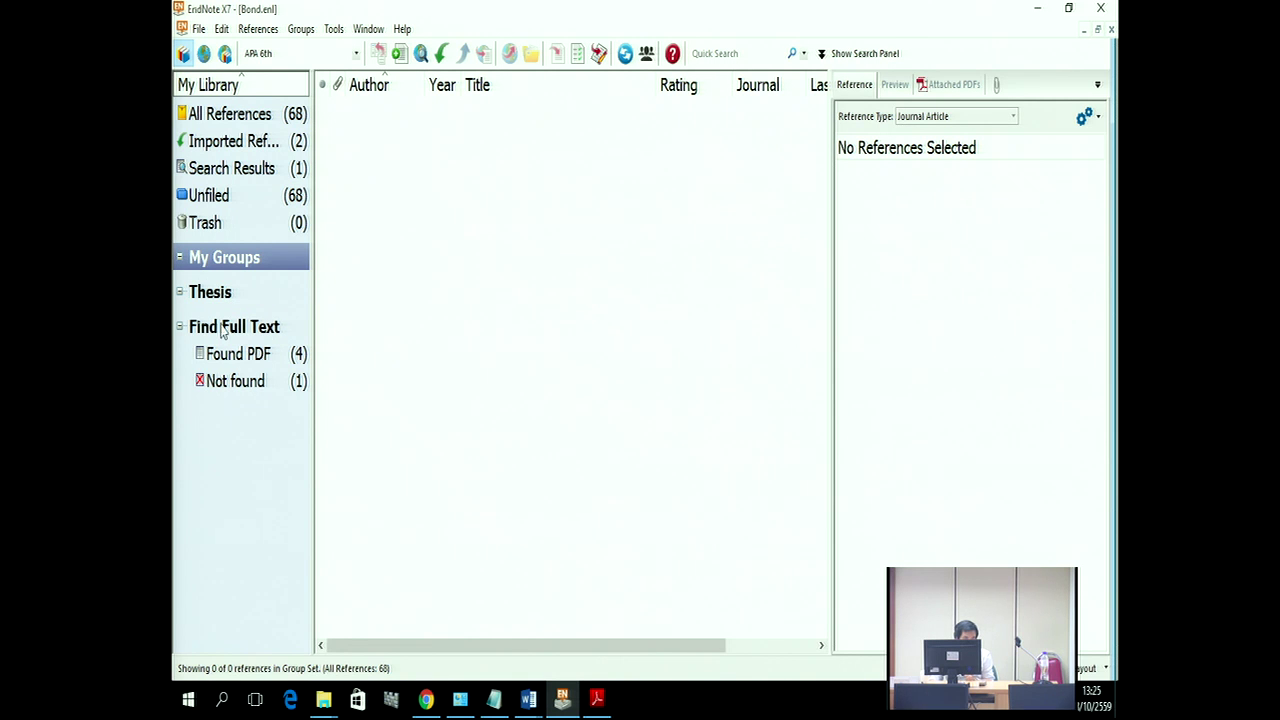
Step: Create another group set named "Paper Submission" below My Groups
{"action": "right_click", "coordinate": [221, 266]}
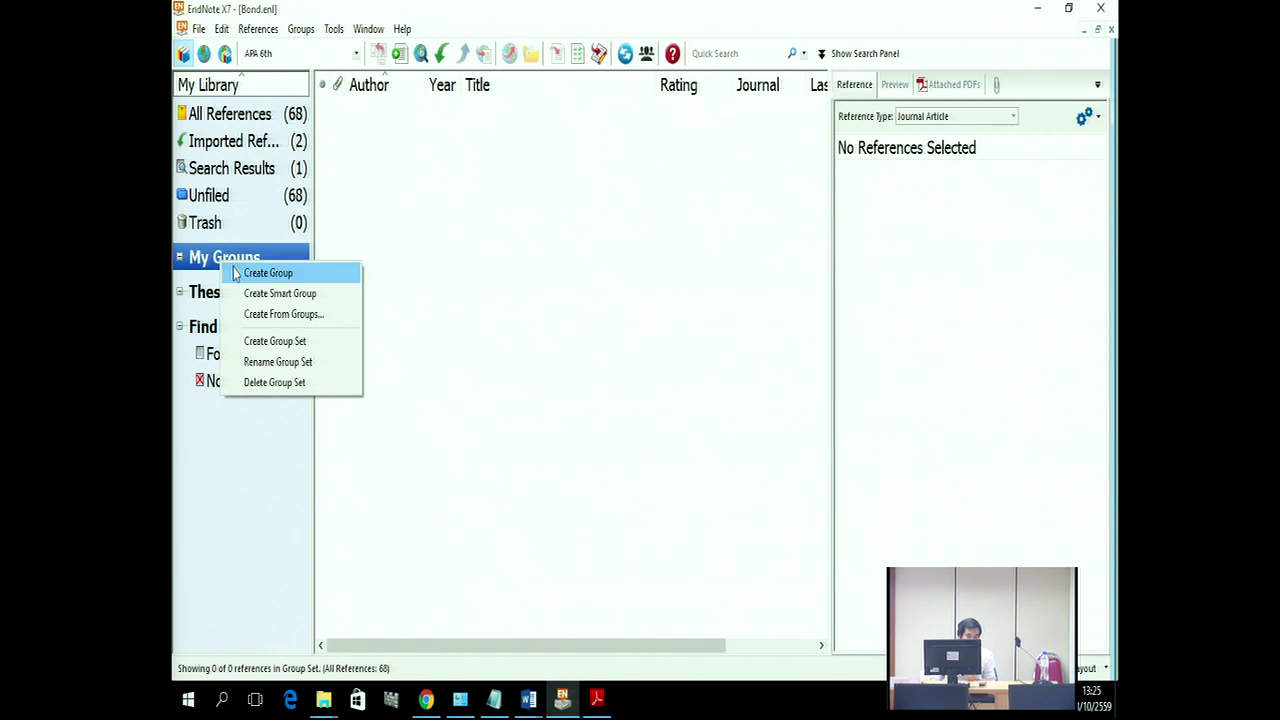
{"action": "left_click", "coordinate": [264, 341]}
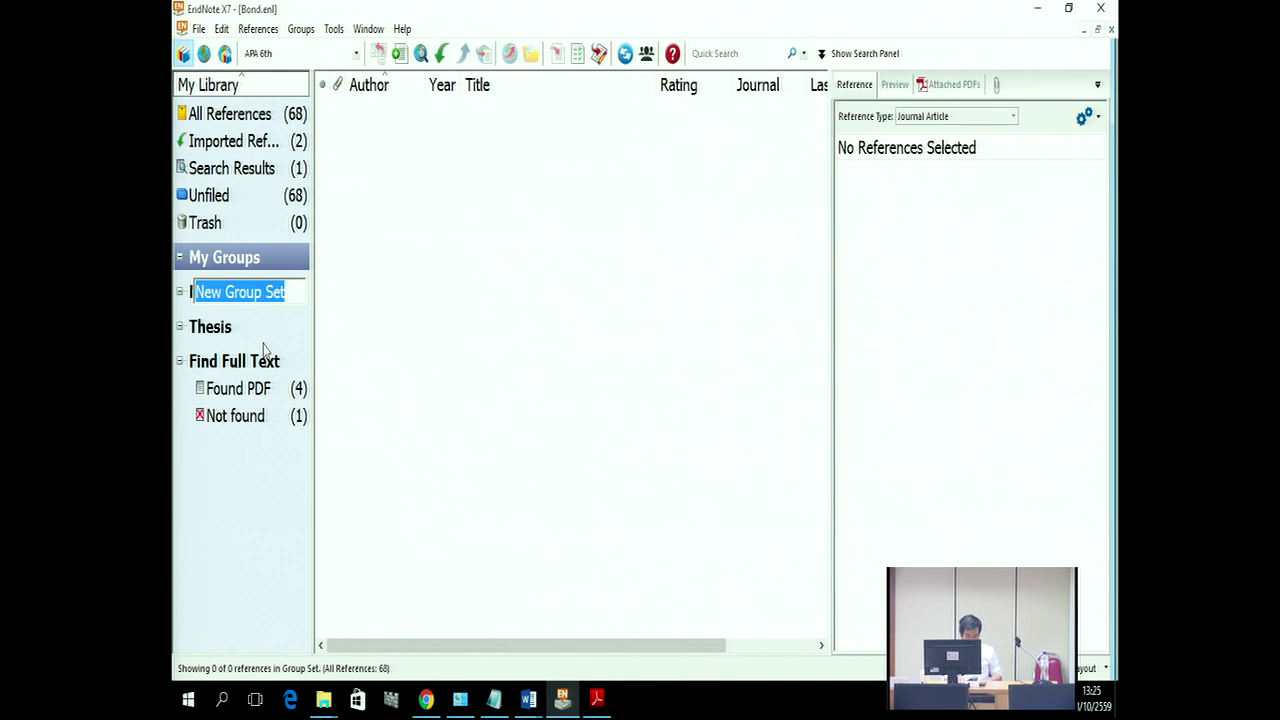
{"action": "type", "text": "P"}
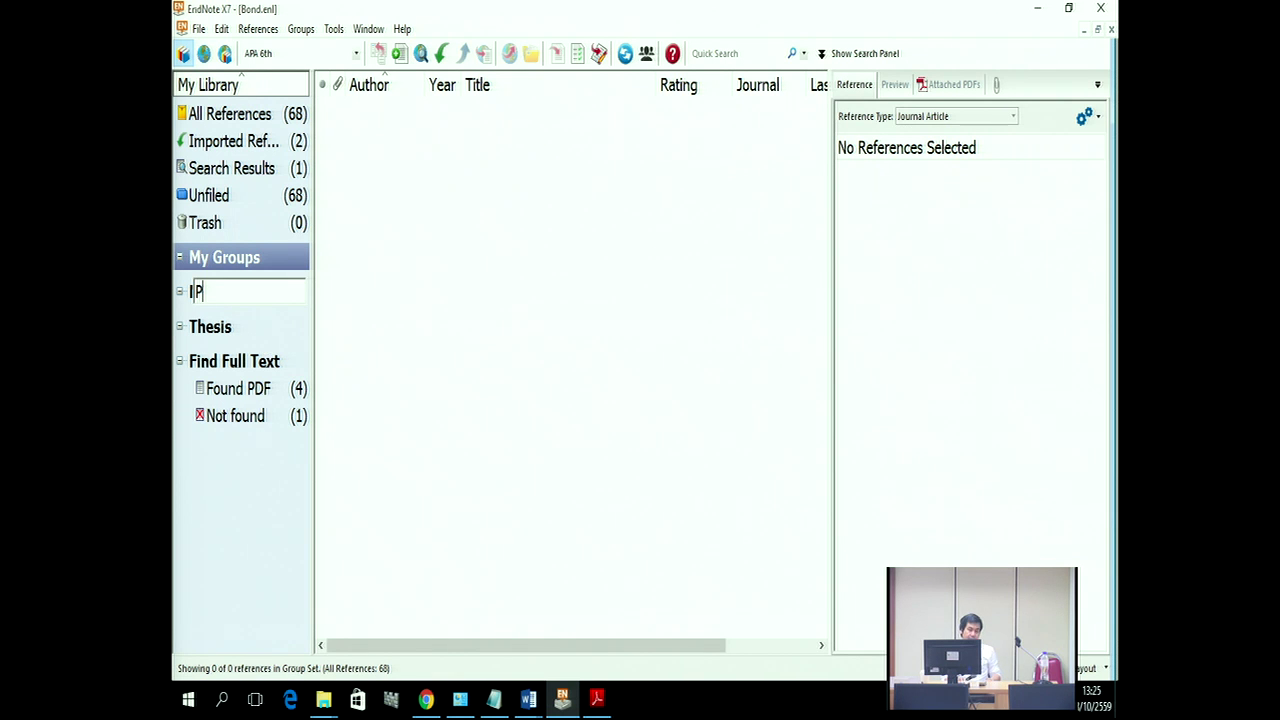
{"action": "type", "text": "aper"}
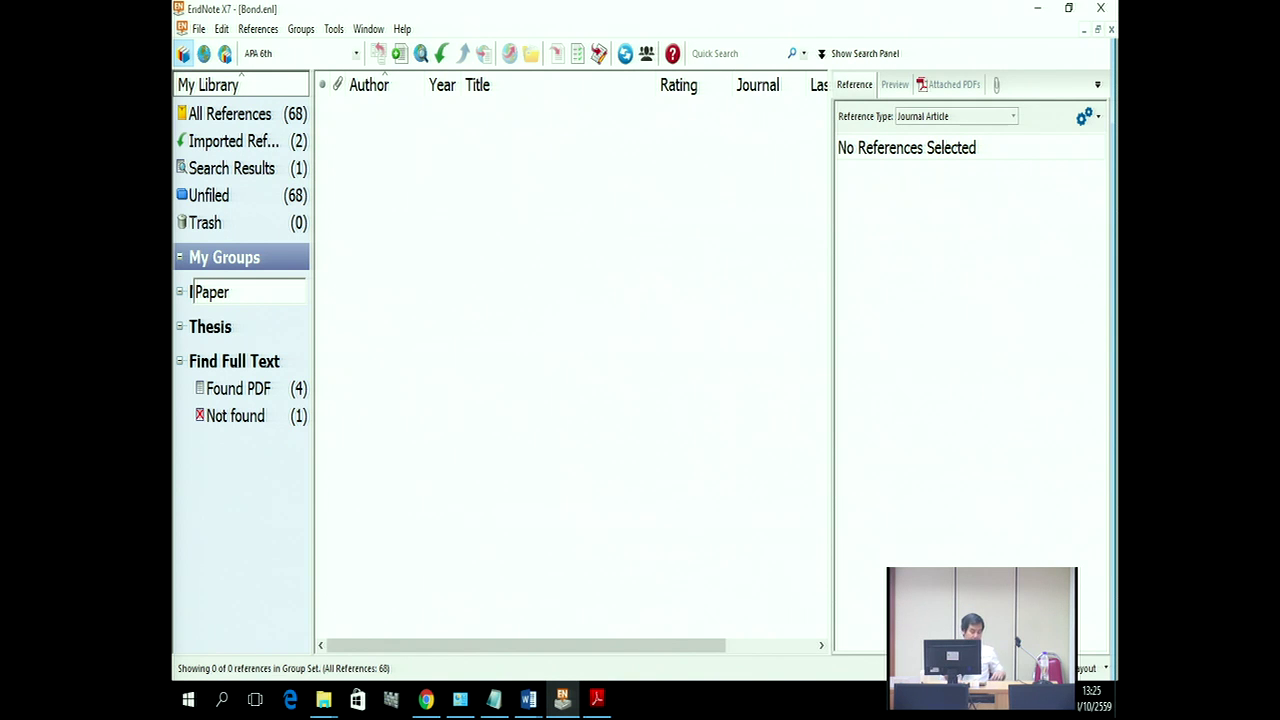
{"action": "type", "text": "u"}
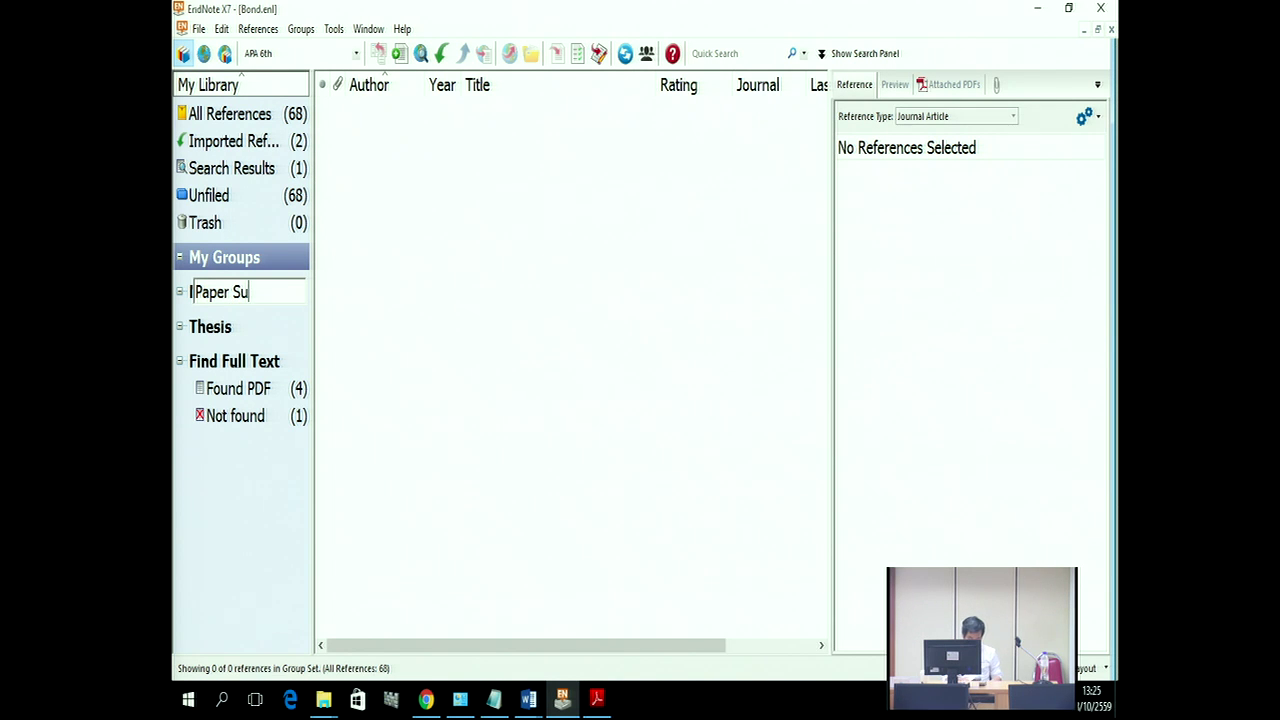
{"action": "type", "text": "bmission"}
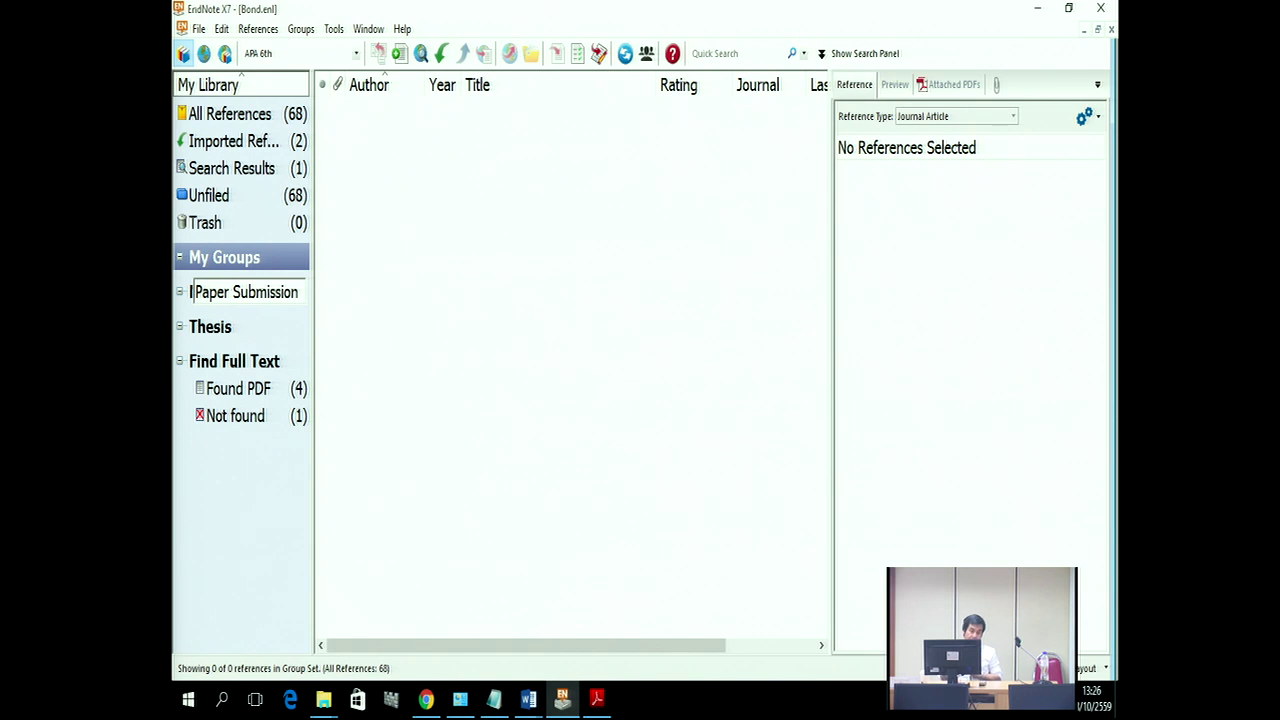
{"action": "left_click", "coordinate": [278, 332]}
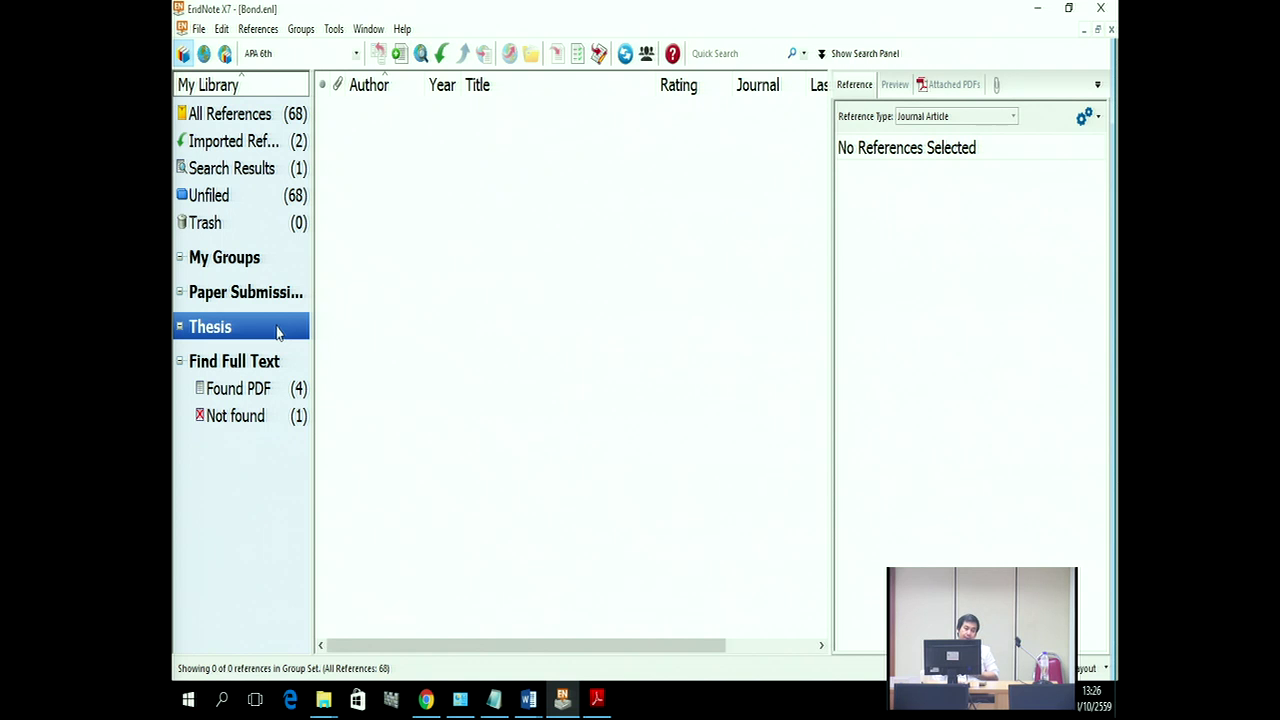
Step: Add a third group set named "Proceeding" below My Groups
{"action": "left_click", "coordinate": [249, 260]}
{"action": "right_click", "coordinate": [249, 260]}
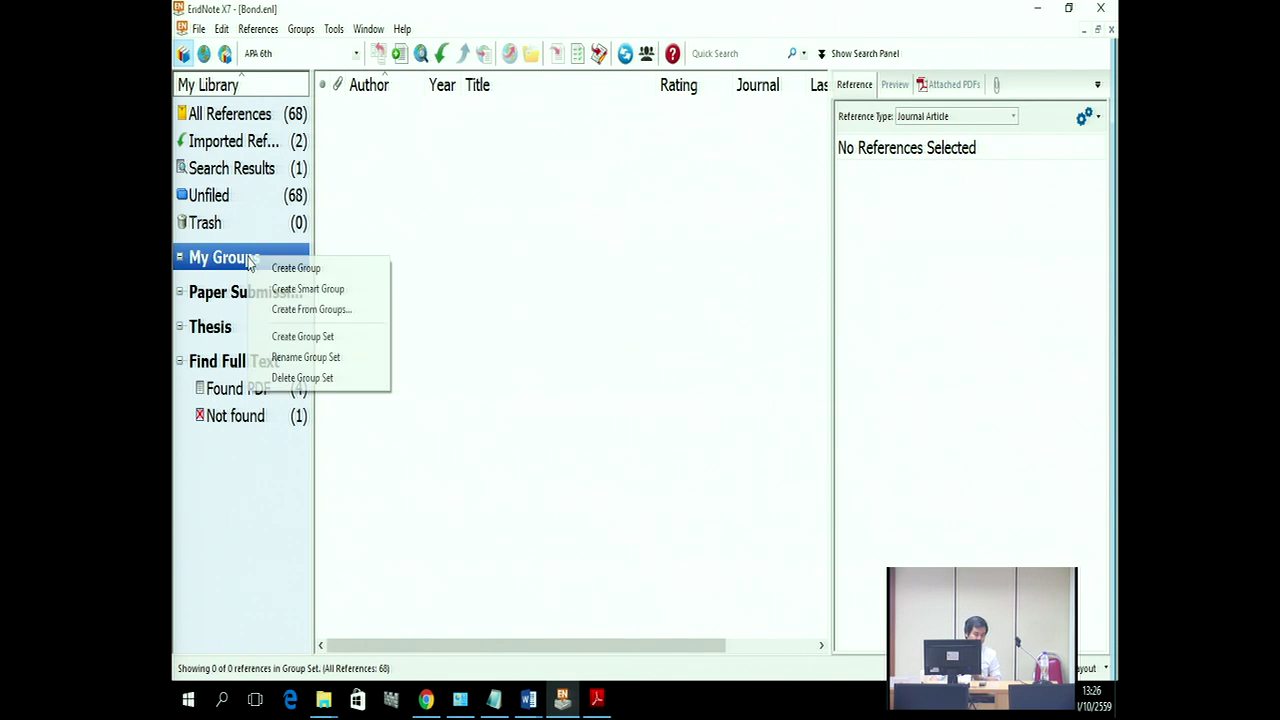
{"action": "left_click", "coordinate": [298, 338]}
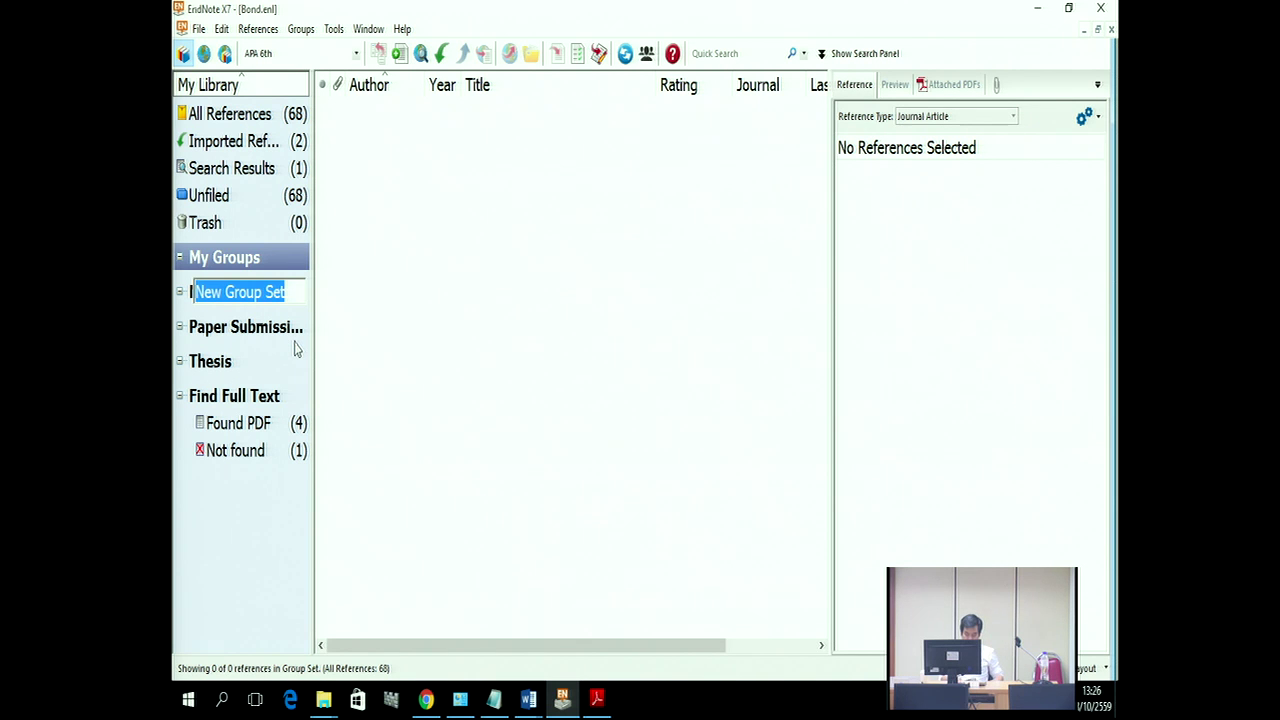
{"action": "type", "text": "Pro"}
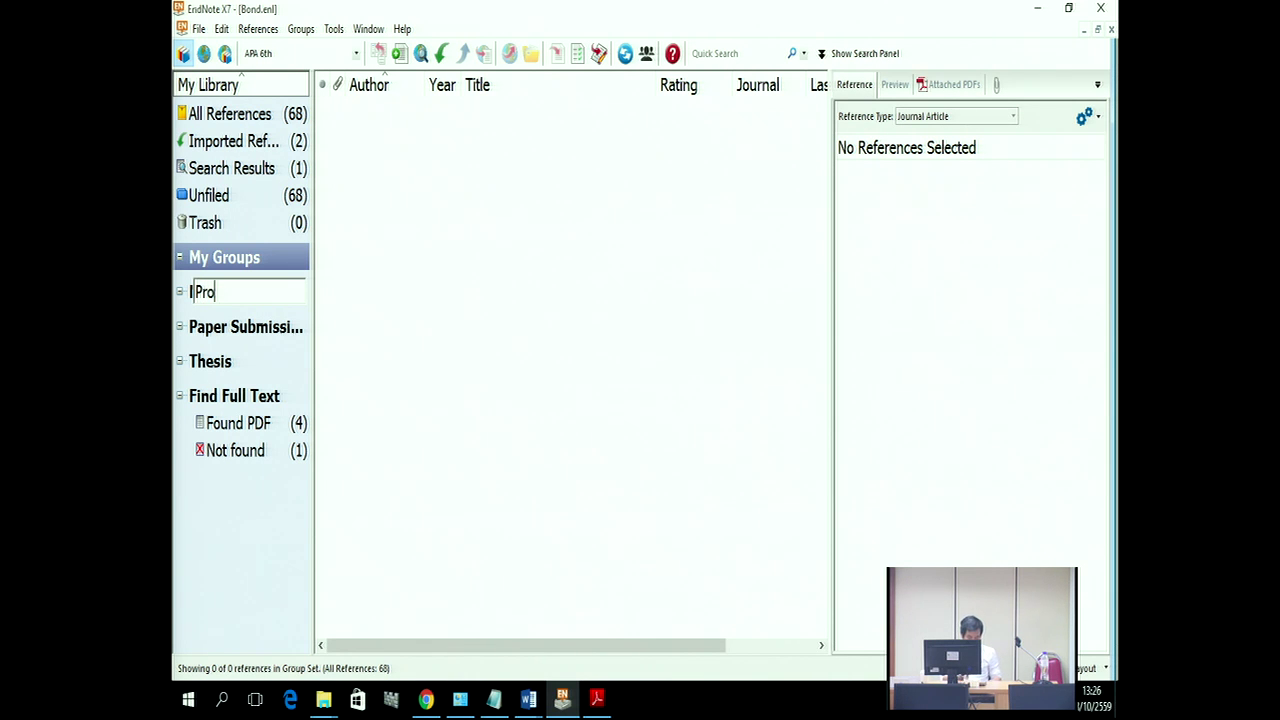
{"action": "type", "text": "ceeding"}
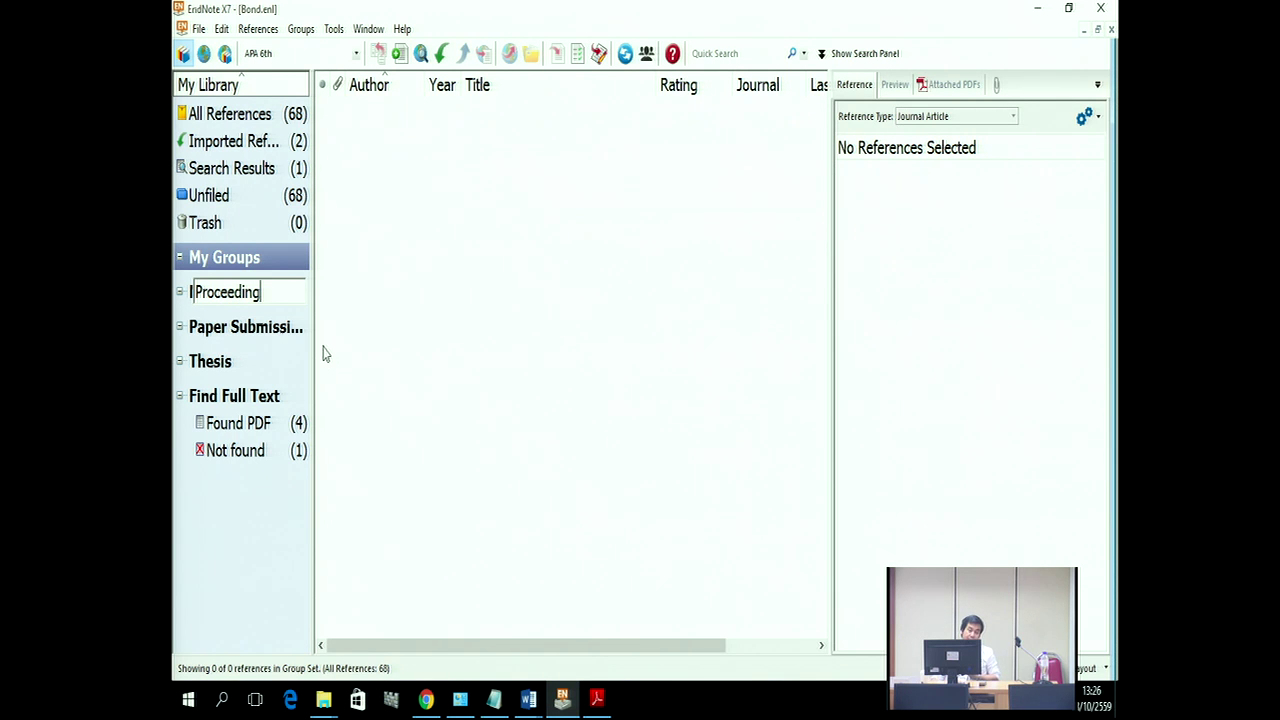
{"action": "key", "text": "Return"}
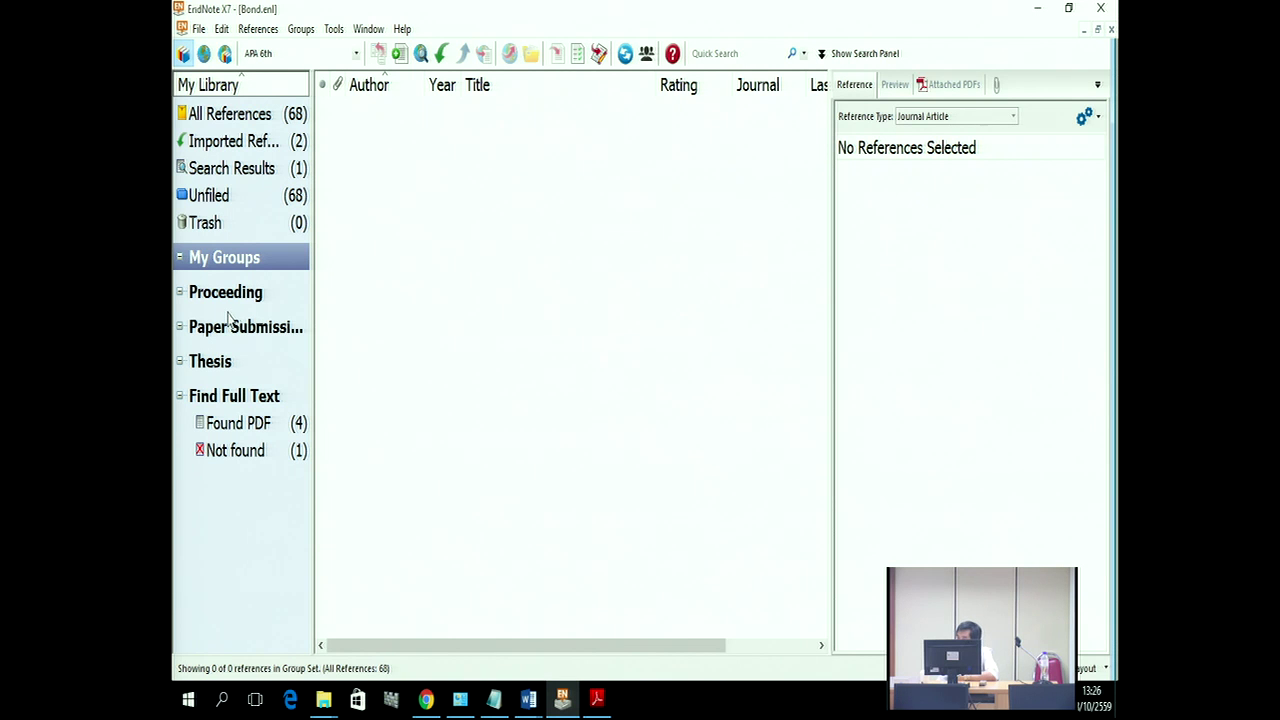
Step: Consult the Custom Group entry in the EndNote training document in Word, then return to the EndNote library
{"action": "mouse_move", "coordinate": [527, 705]}
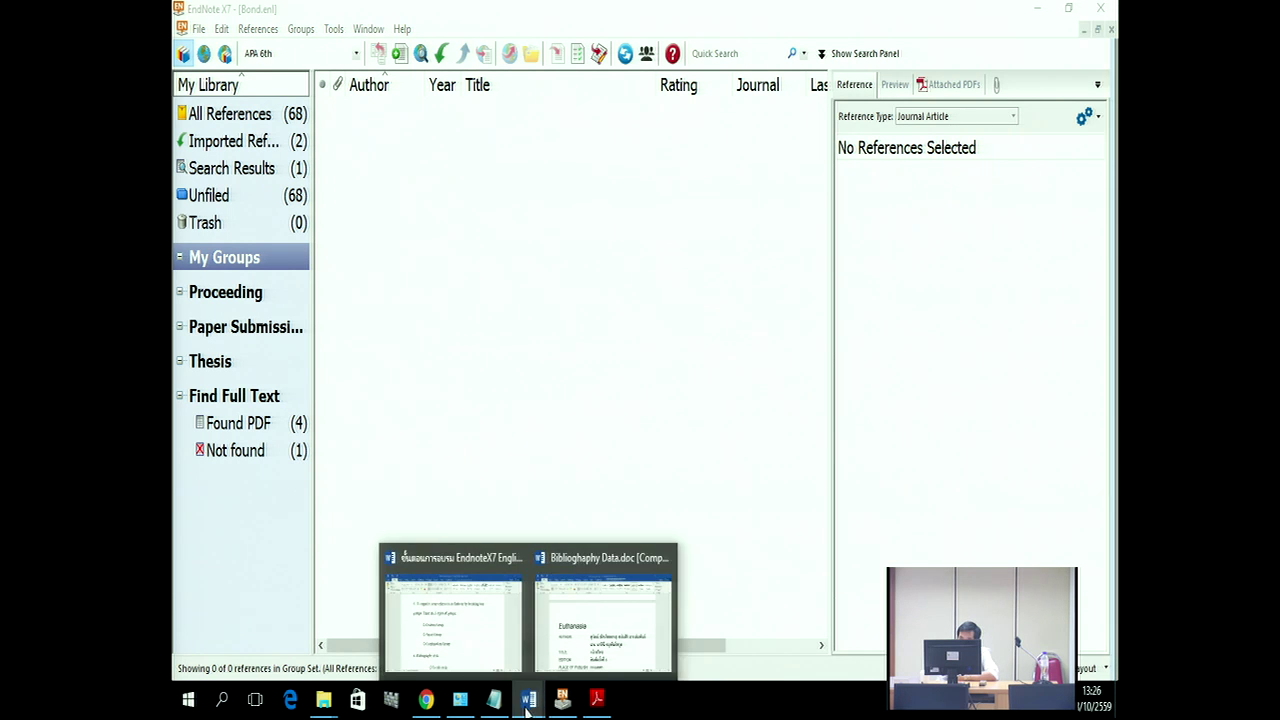
{"action": "left_click", "coordinate": [453, 615]}
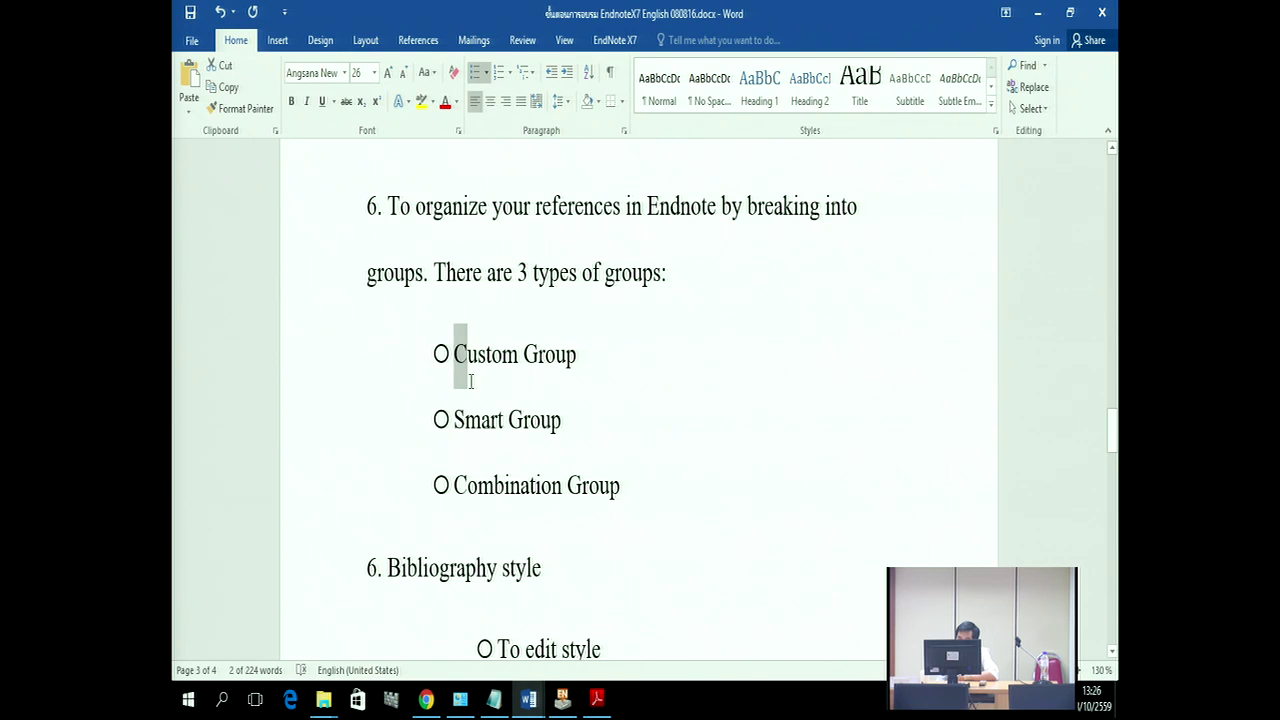
{"action": "left_click_drag", "start_coordinate": [454, 355], "coordinate": [558, 358]}
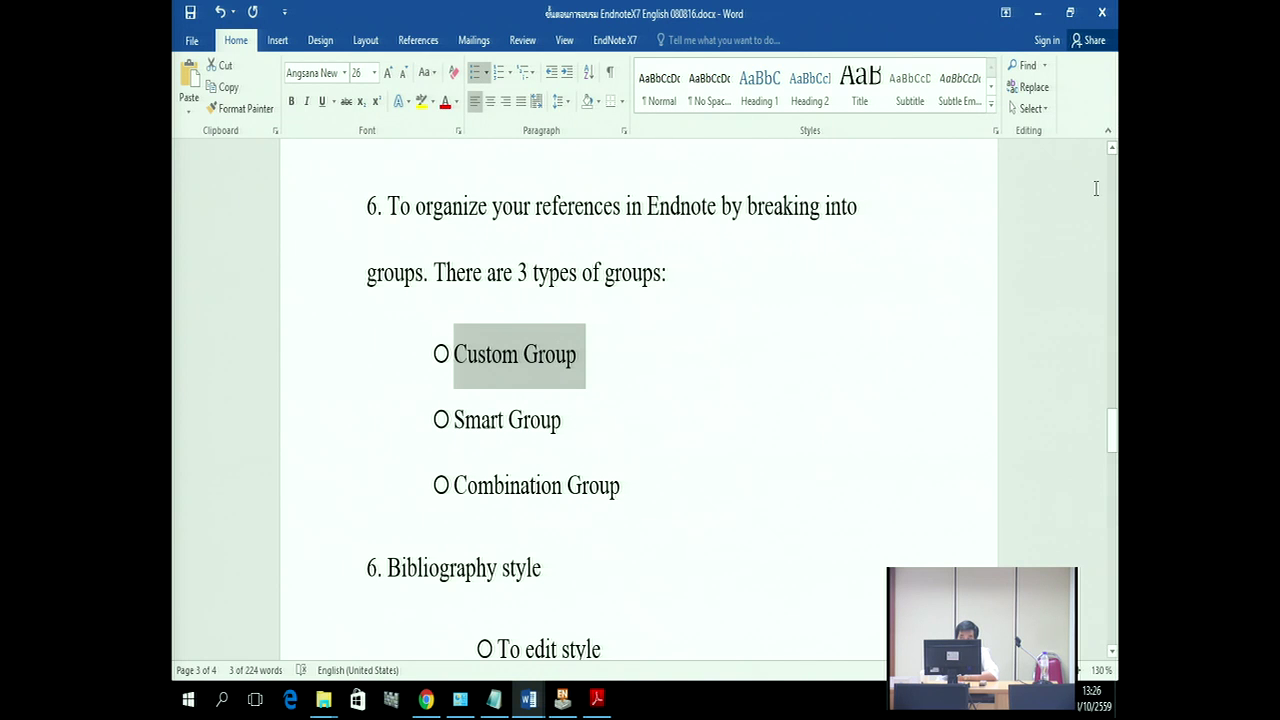
{"action": "left_click", "coordinate": [1038, 13]}
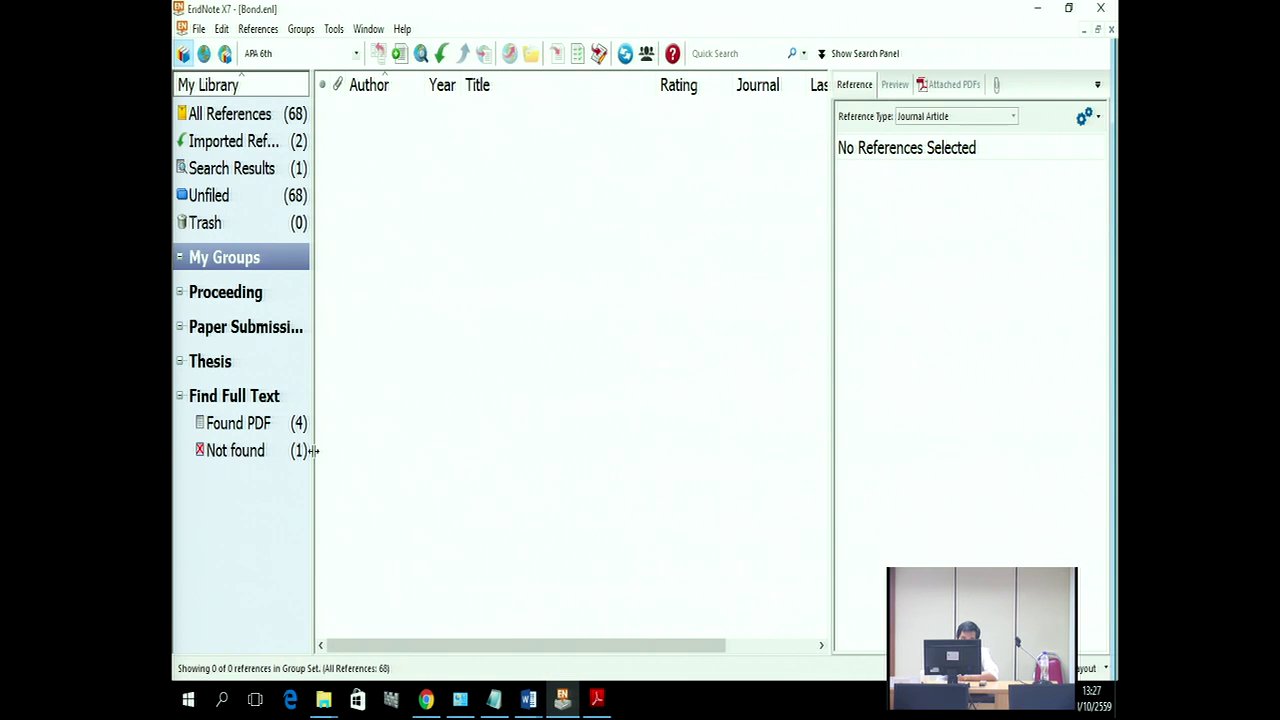
Step: Create a new custom group inside the Thesis group set and enter "Chepter 1" as its name
{"action": "left_click", "coordinate": [214, 370]}
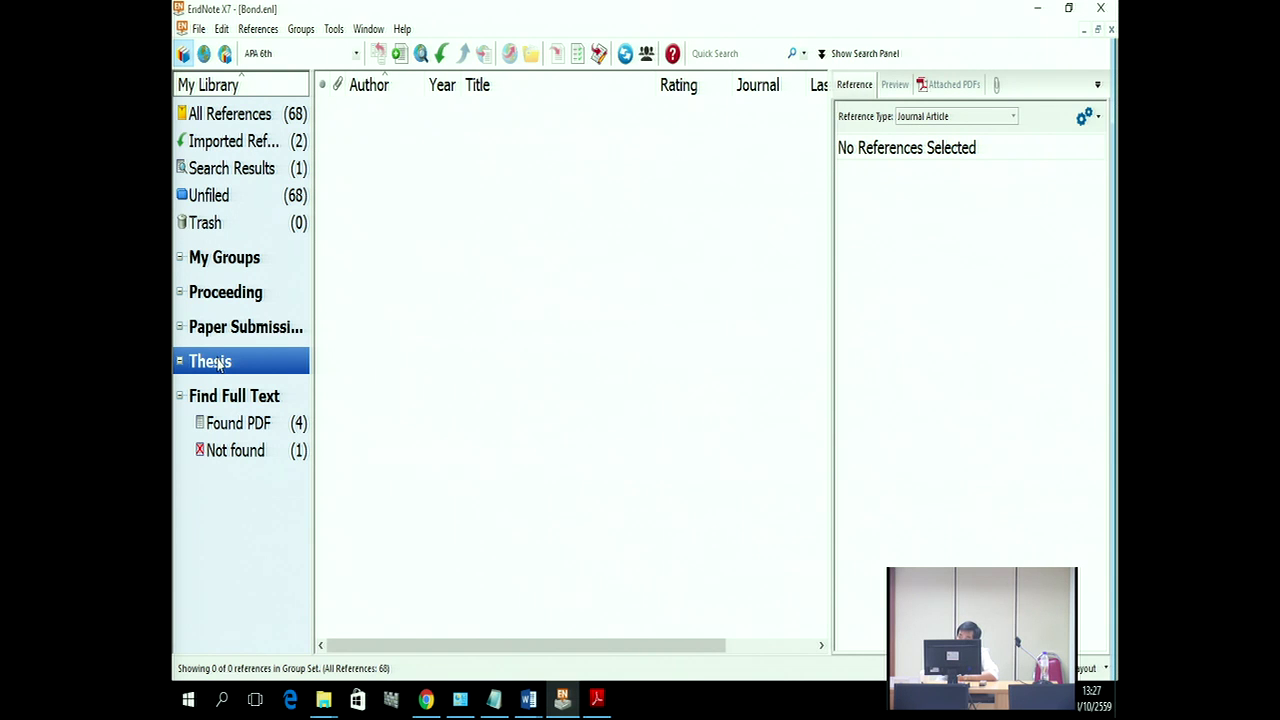
{"action": "right_click", "coordinate": [218, 366]}
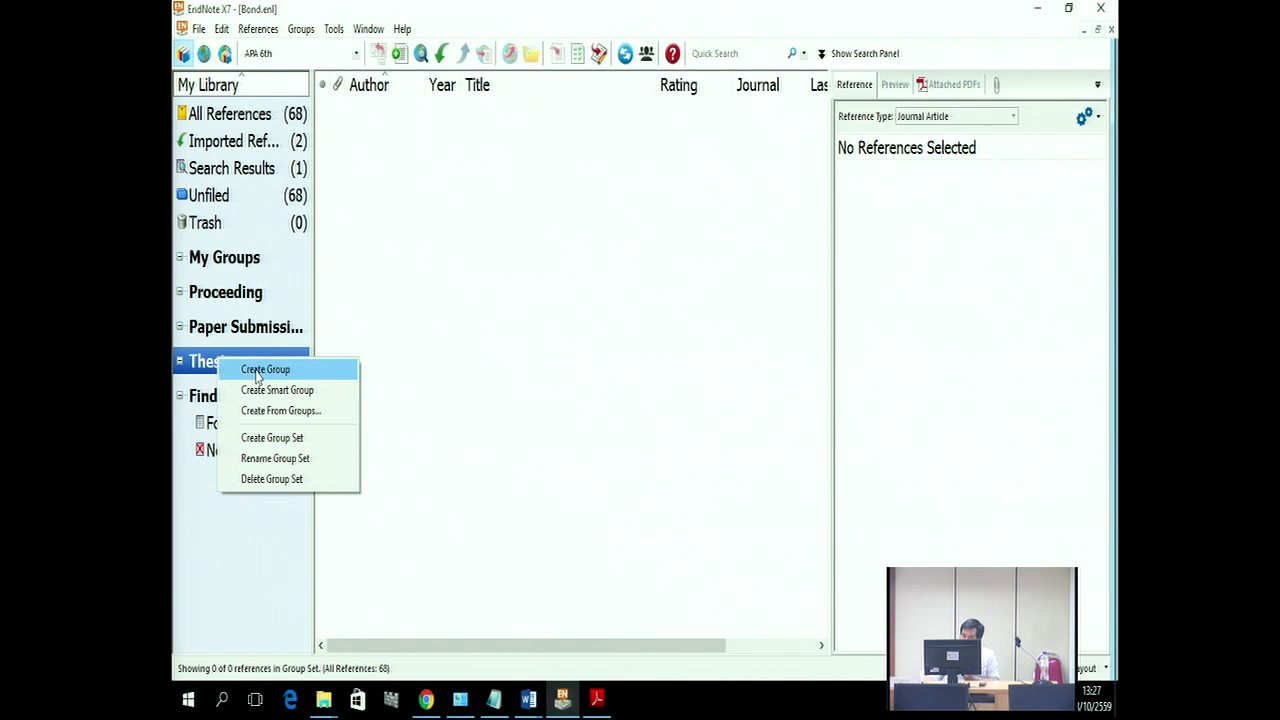
{"action": "left_click", "coordinate": [257, 372]}
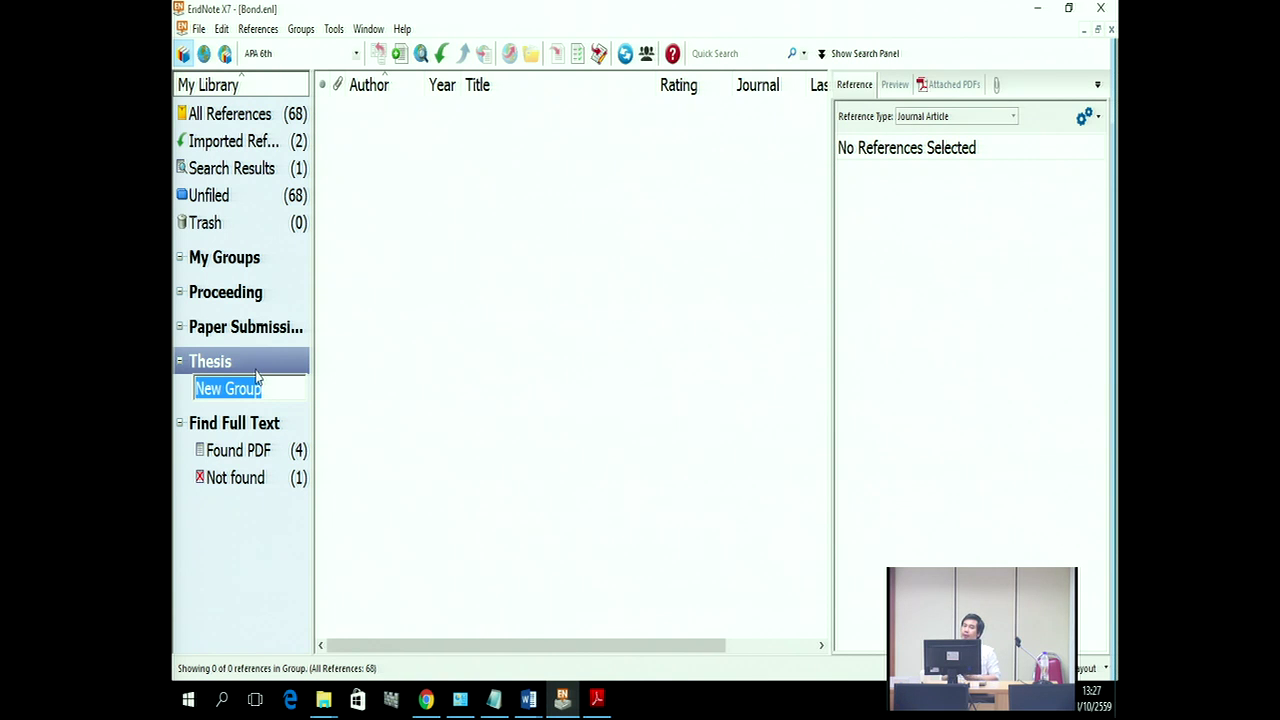
{"action": "type", "text": "C"}
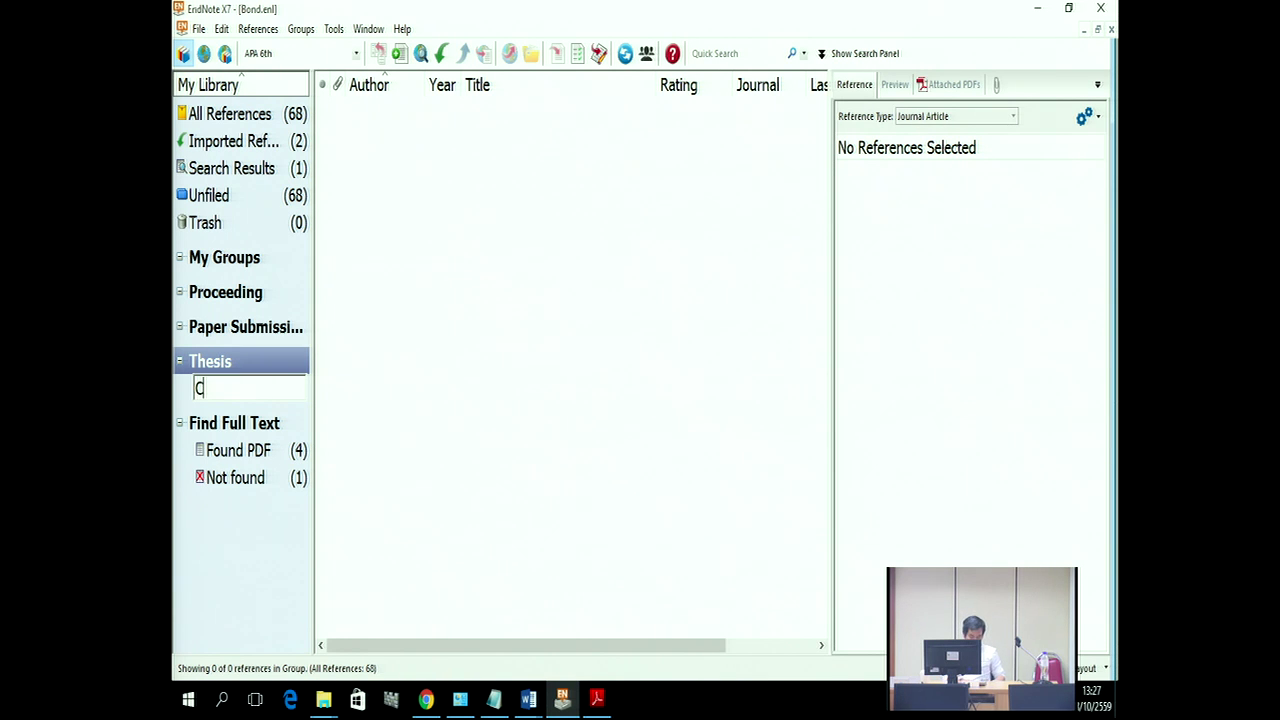
{"action": "type", "text": "hepter"}
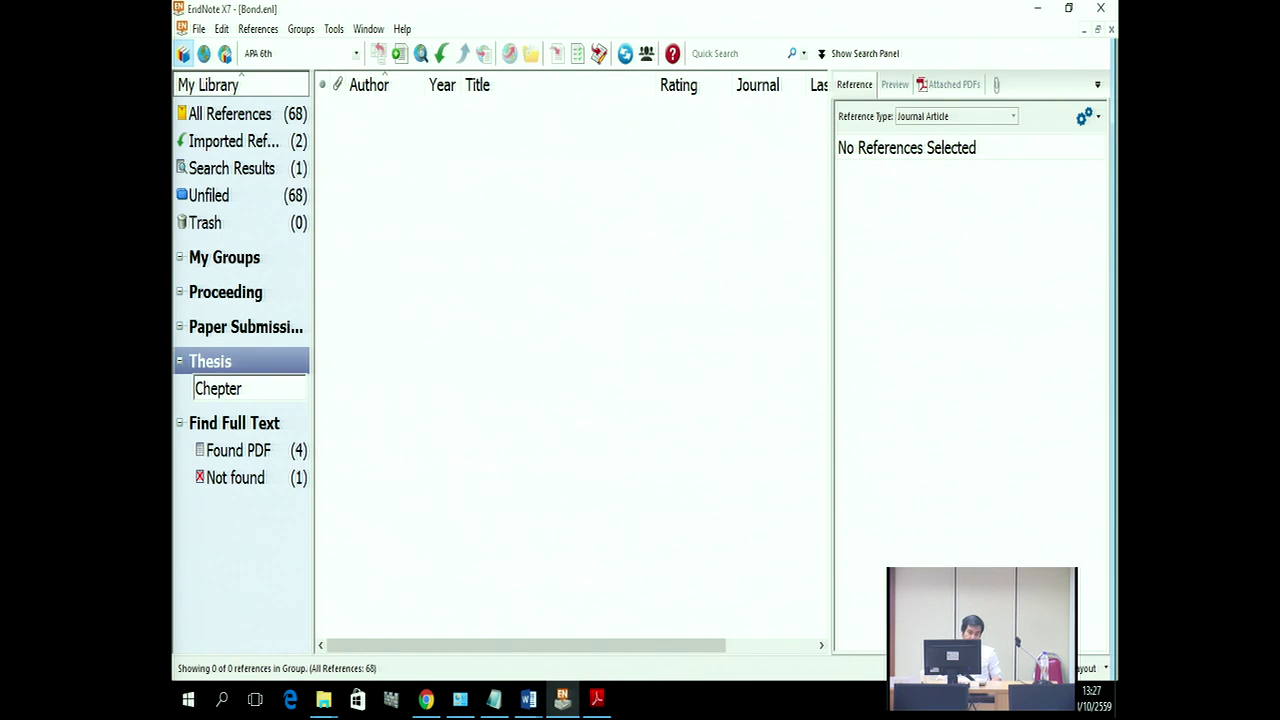
{"action": "type", "text": " 1"}
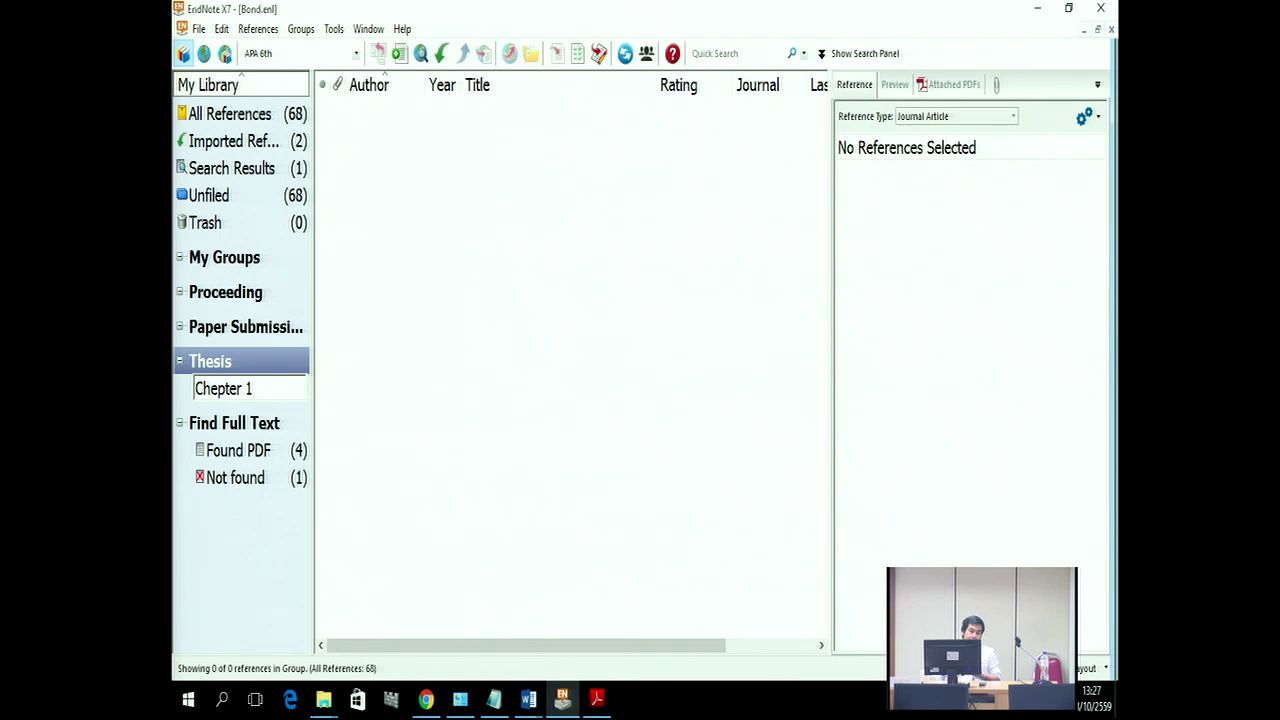
Step: Correct the spelling of the new Thesis group's name to "Chapter 1"
{"action": "left_click", "coordinate": [210, 388]}
{"action": "type", "text": "a"}
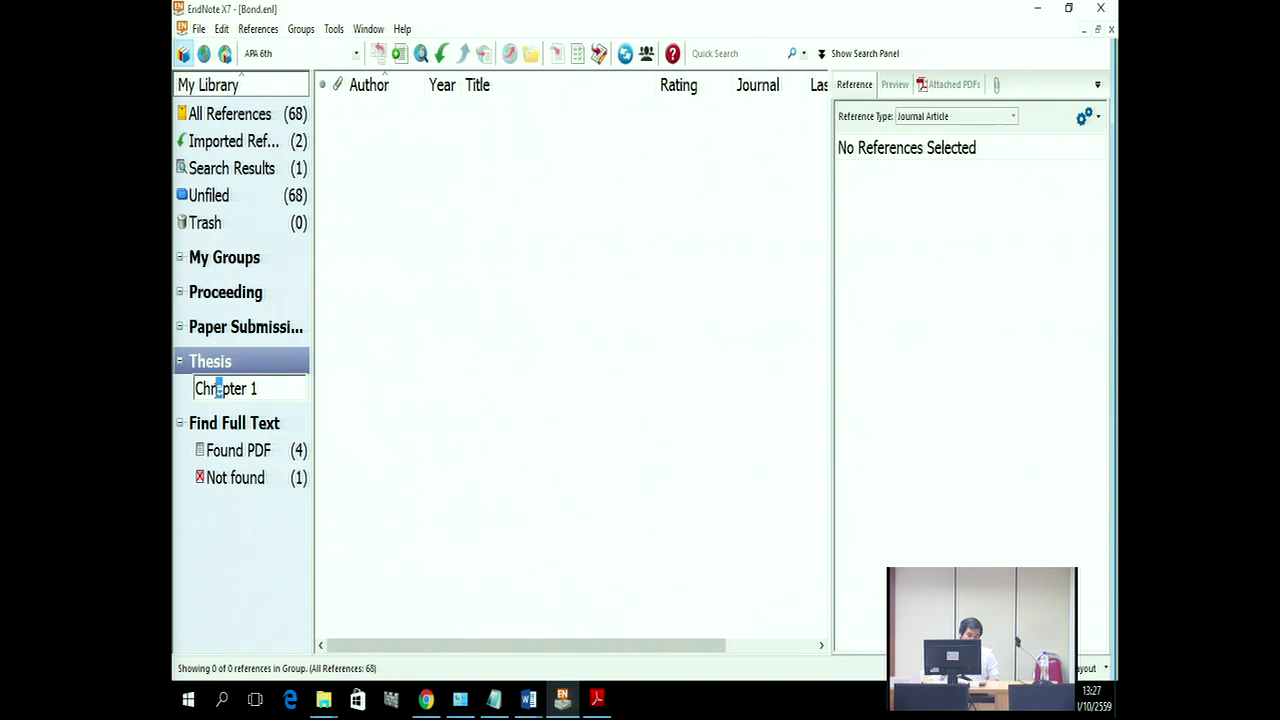
{"action": "key", "text": "Delete"}
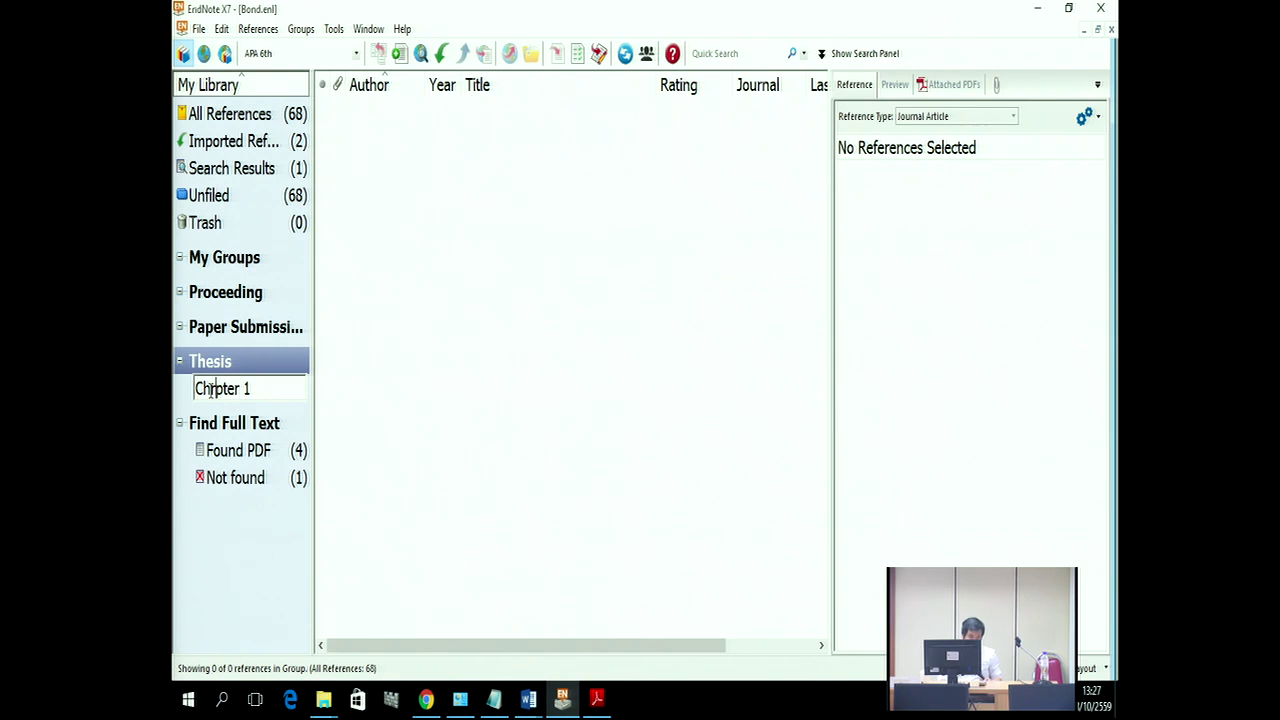
{"action": "type", "text": "ra"}
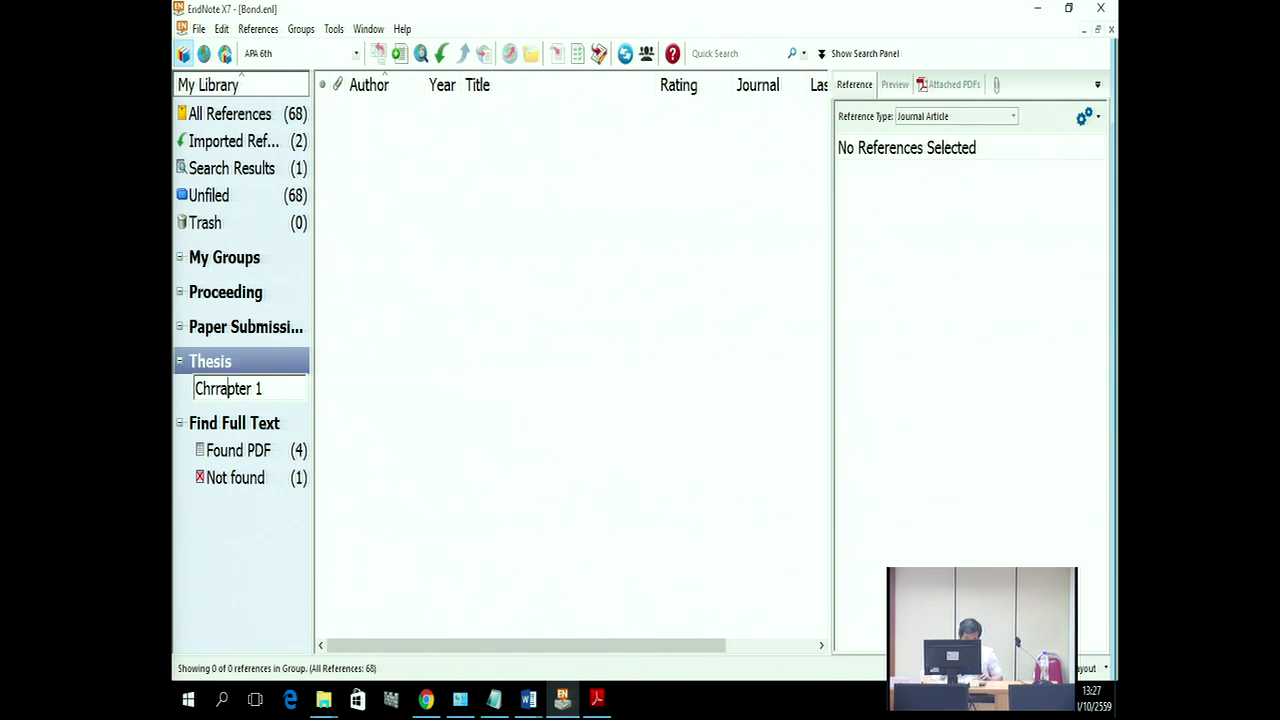
{"action": "left_click", "coordinate": [214, 388]}
{"action": "key", "text": "BackSpace"}
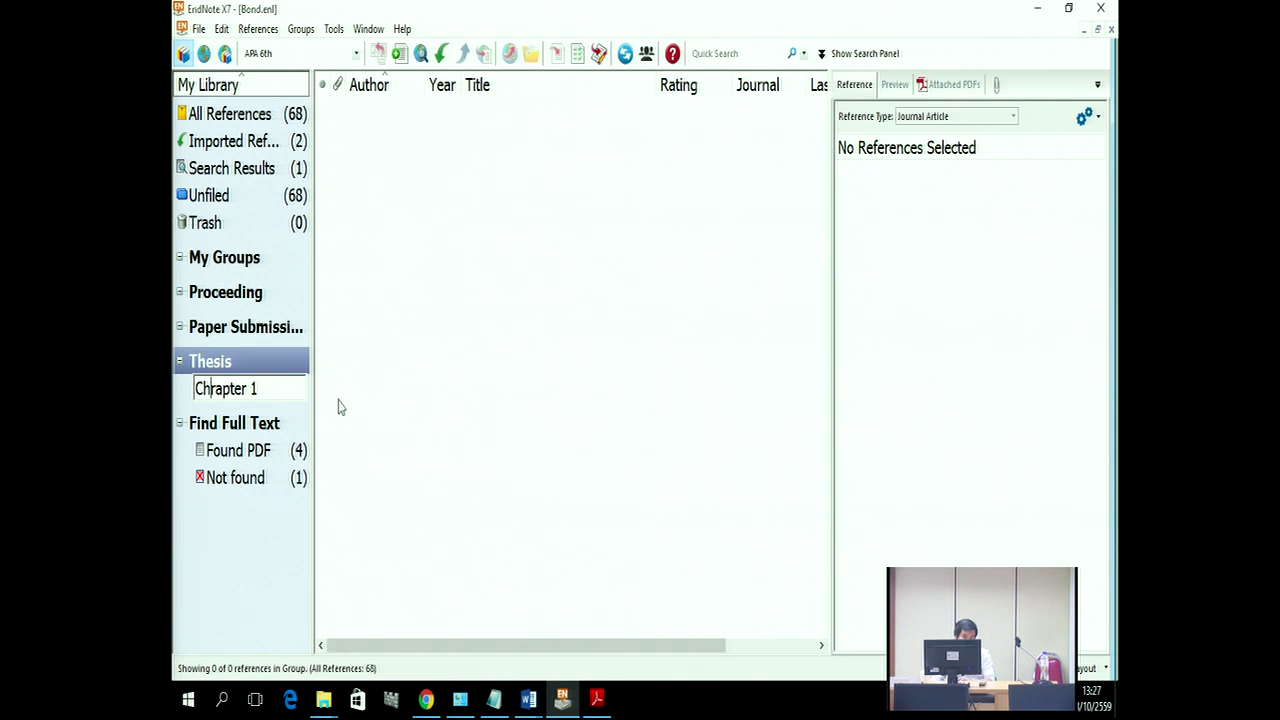
{"action": "left_click", "coordinate": [216, 388]}
{"action": "key", "text": "BackSpace"}
{"action": "left_click", "coordinate": [291, 424]}
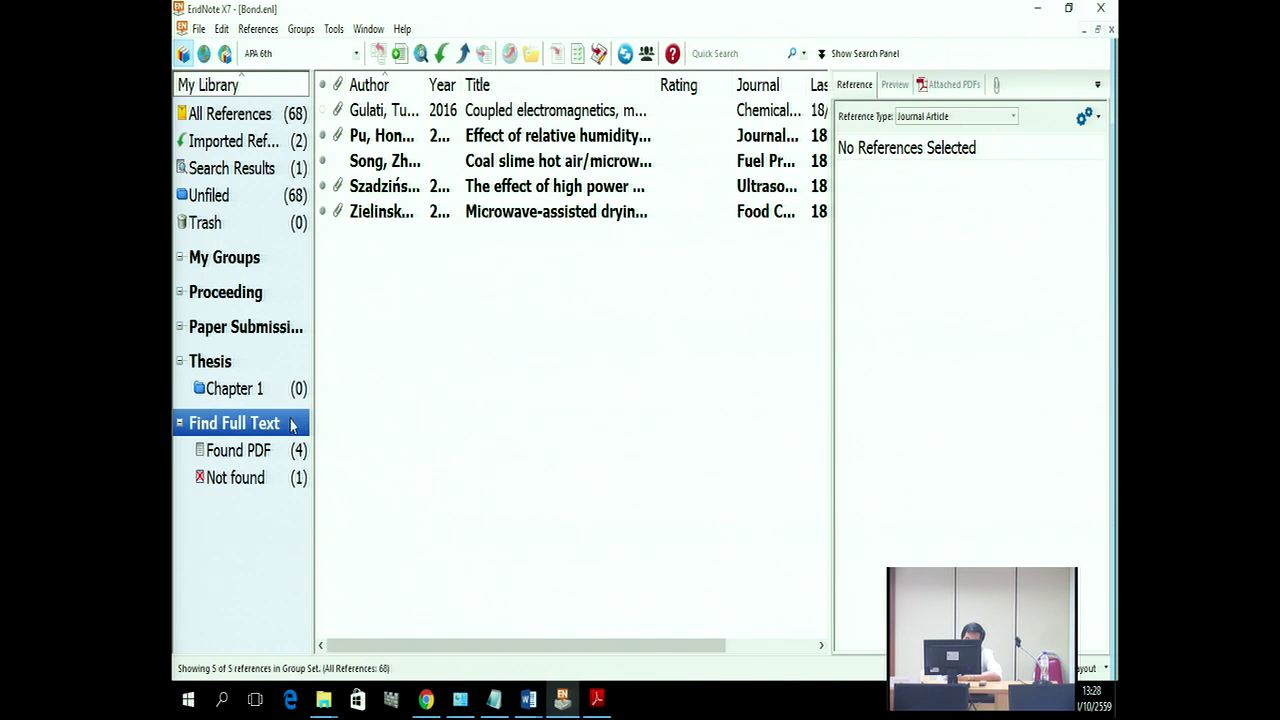
Step: Add a second custom group named "Chapter 2" to the Thesis group set
{"action": "left_click", "coordinate": [222, 367]}
{"action": "right_click", "coordinate": [222, 367]}
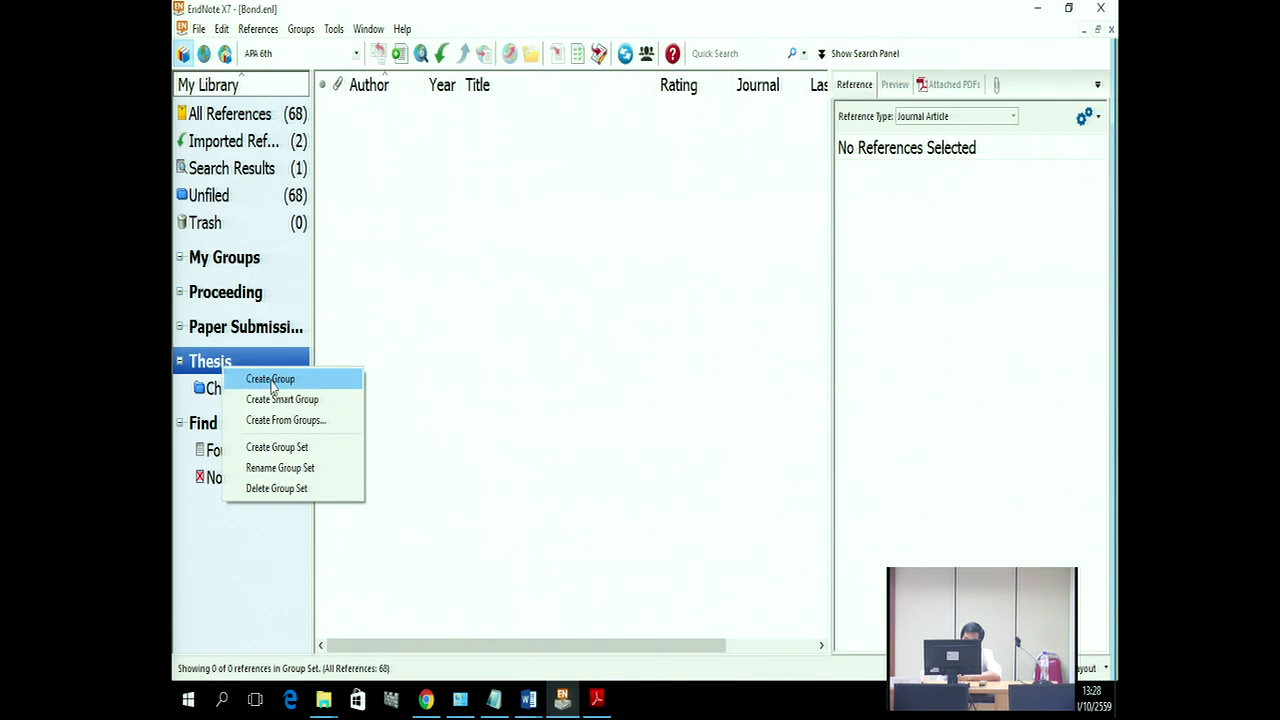
{"action": "left_click", "coordinate": [271, 381]}
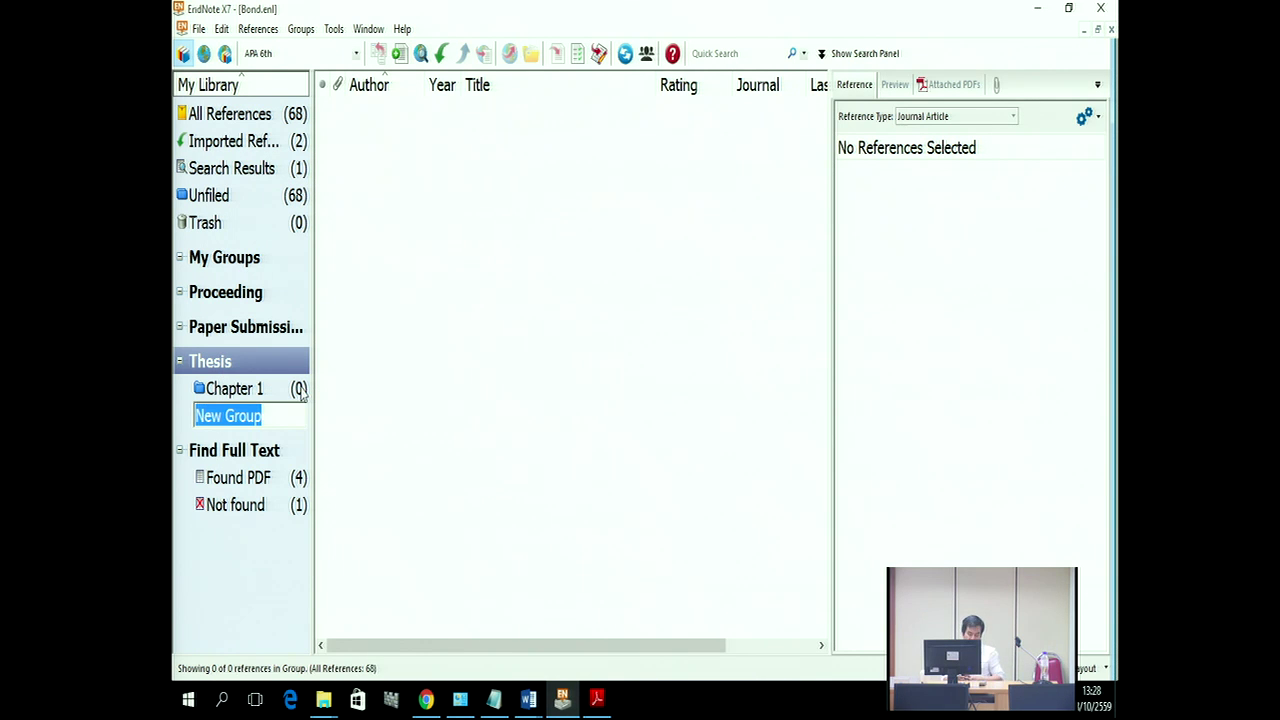
{"action": "type", "text": "Chap"}
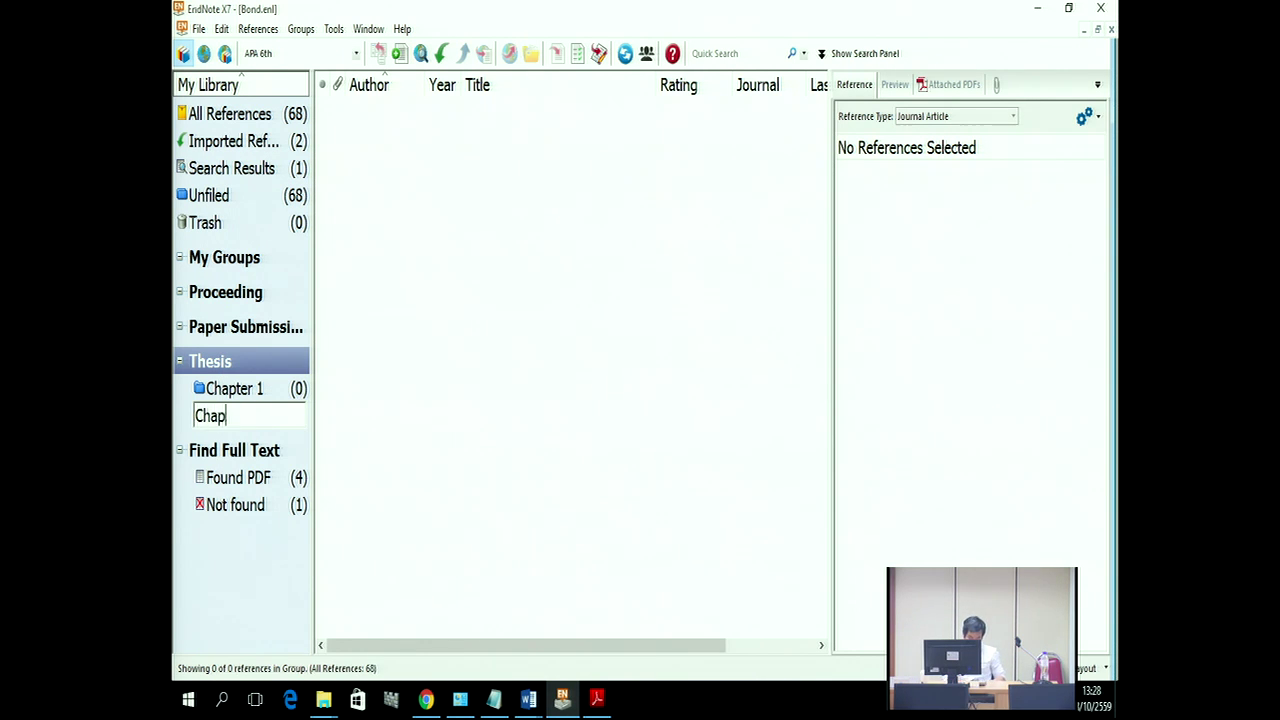
{"action": "type", "text": "ter"}
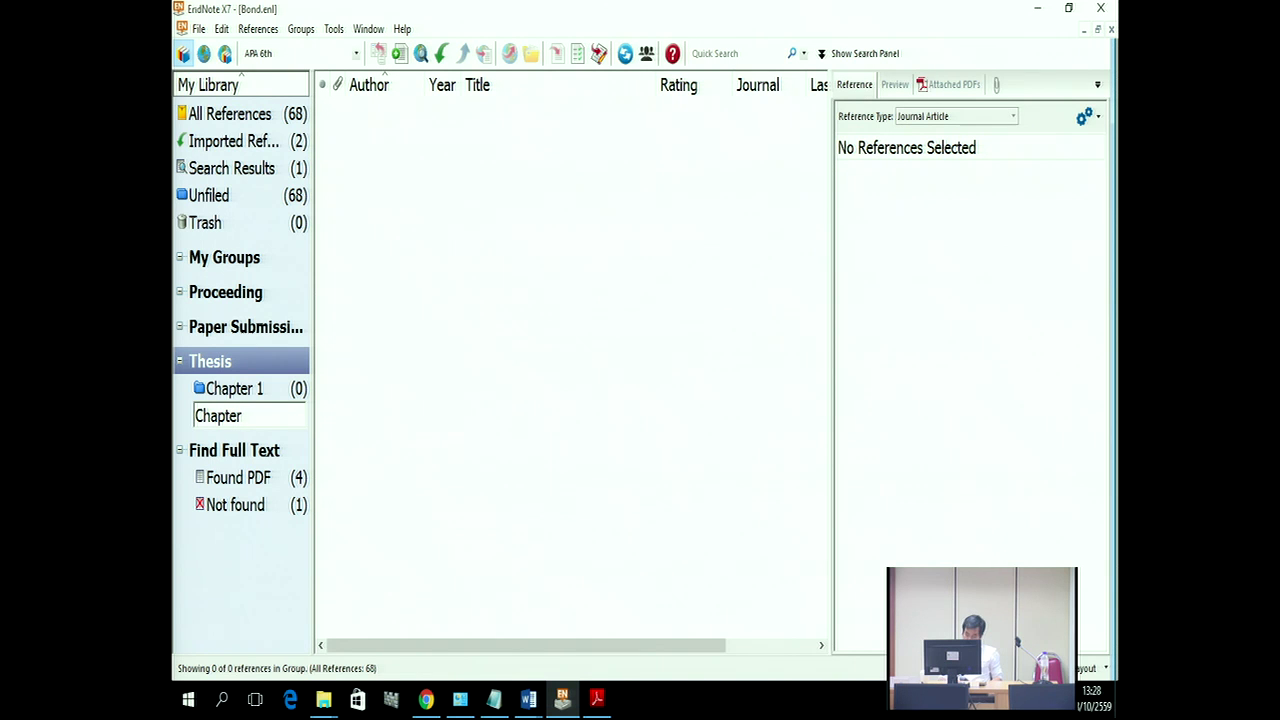
{"action": "type", "text": " 2"}
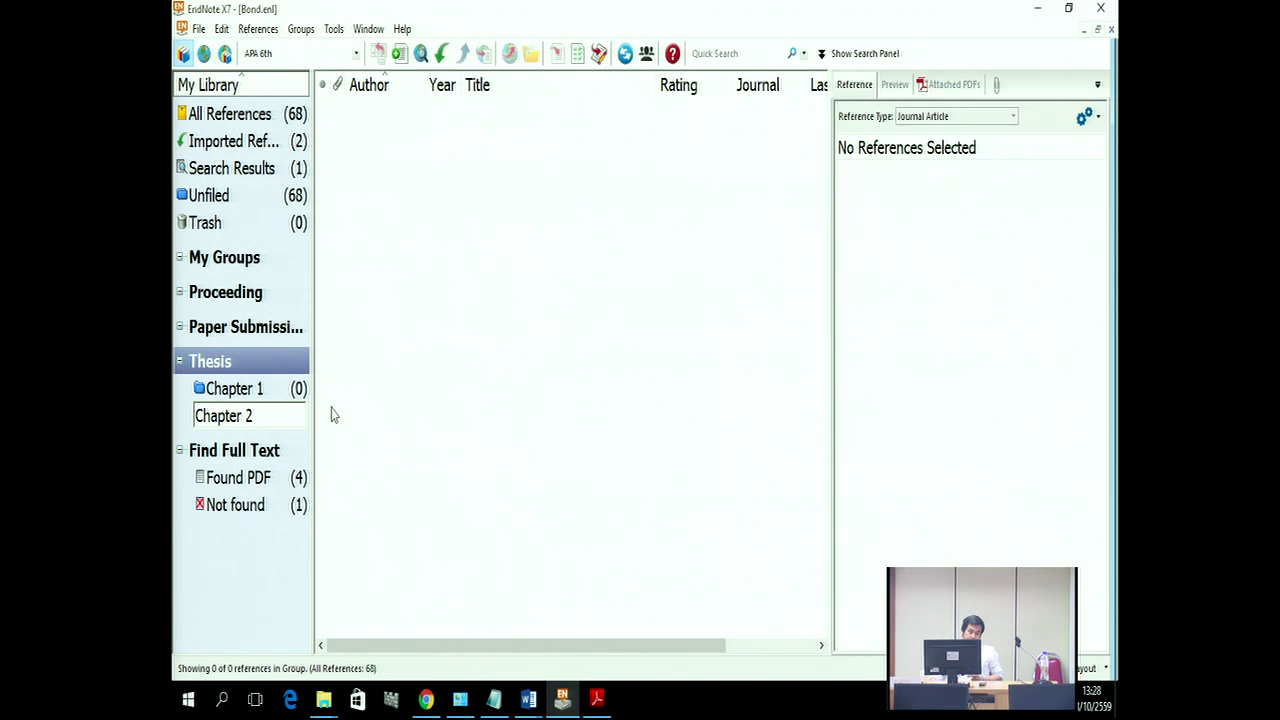
{"action": "key", "text": "Return"}
Step: Add a third custom group named "Chapter 3" to the Thesis group set
{"action": "right_click", "coordinate": [218, 362]}
{"action": "left_click", "coordinate": [262, 369]}
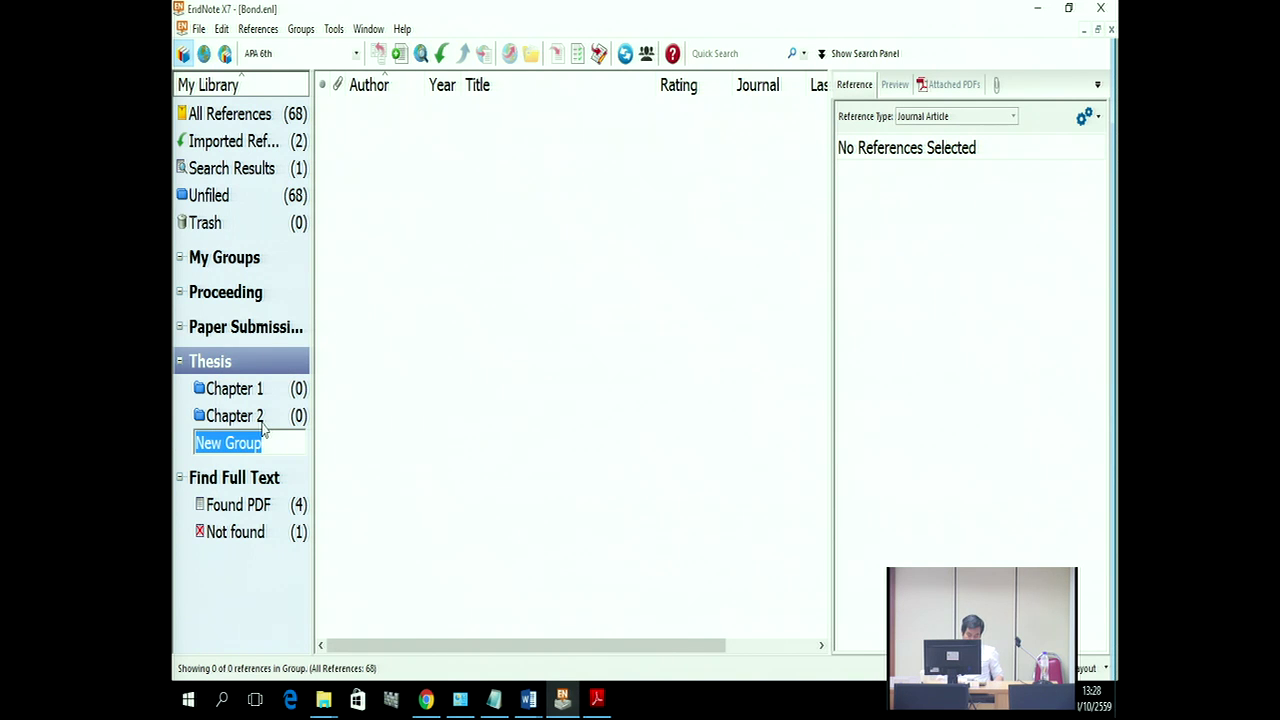
{"action": "type", "text": "Cha"}
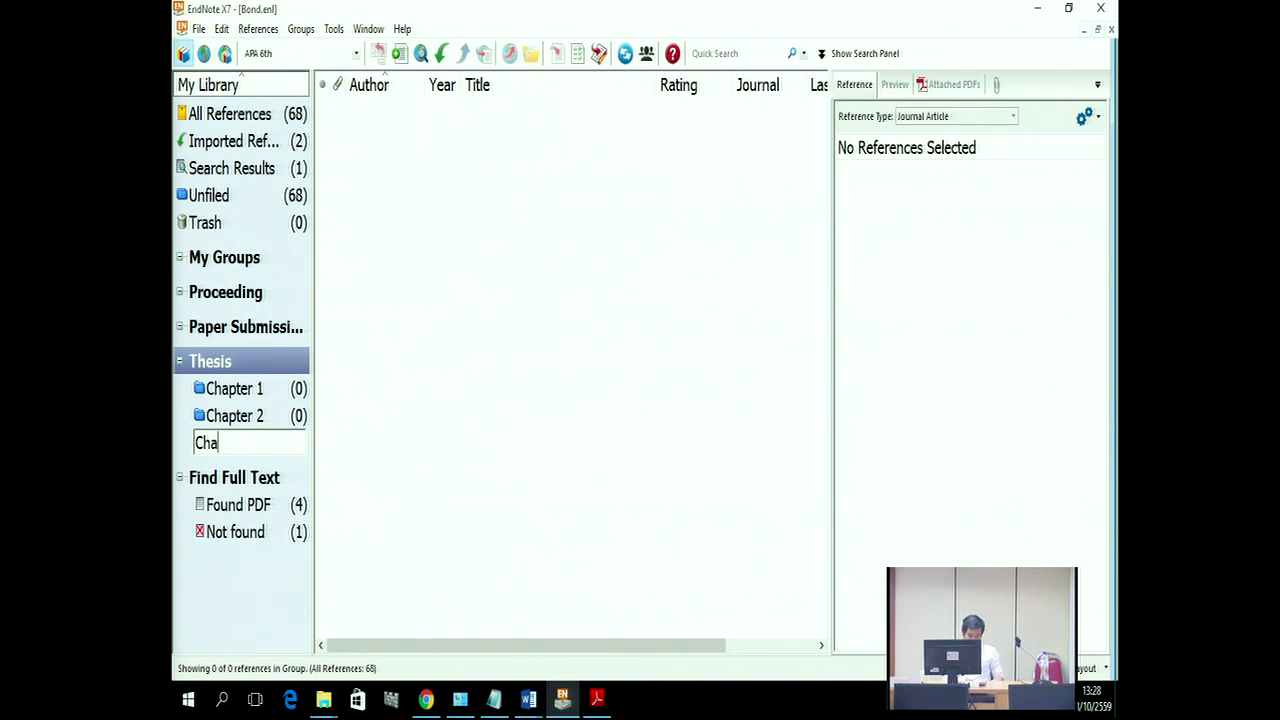
{"action": "type", "text": "pter 3"}
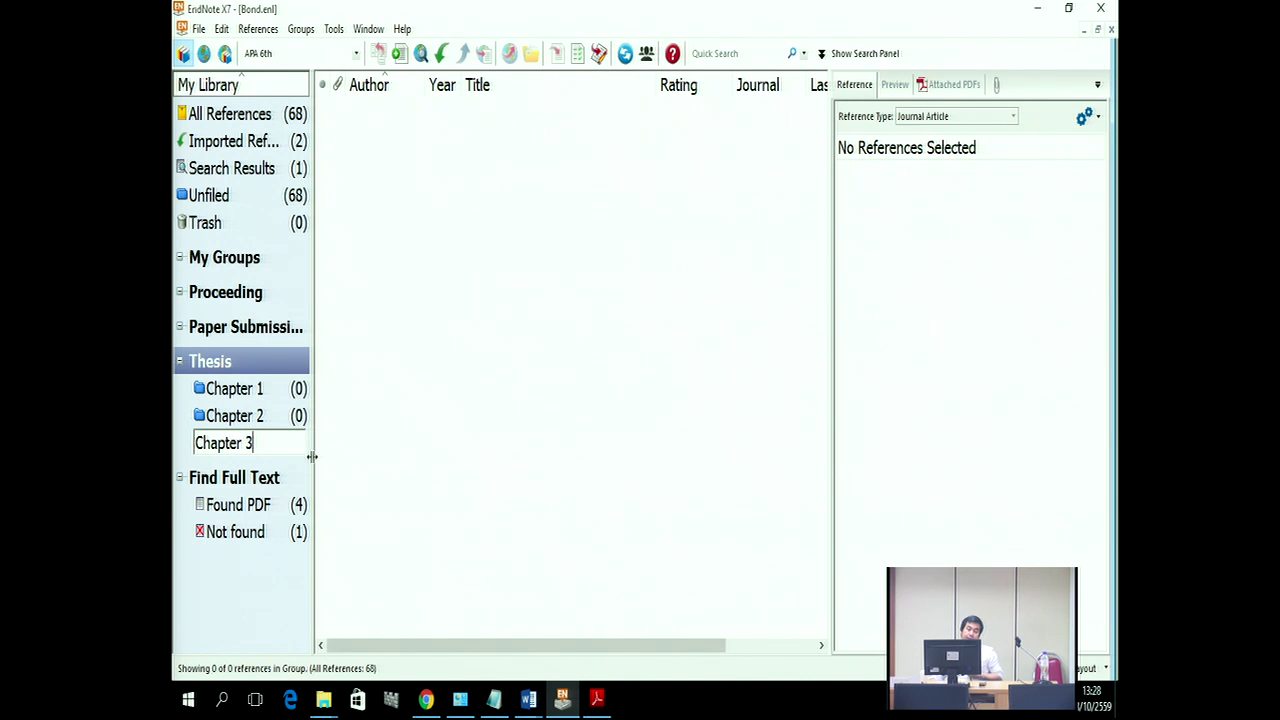
{"action": "left_click_drag", "start_coordinate": [314, 457], "coordinate": [311, 460]}
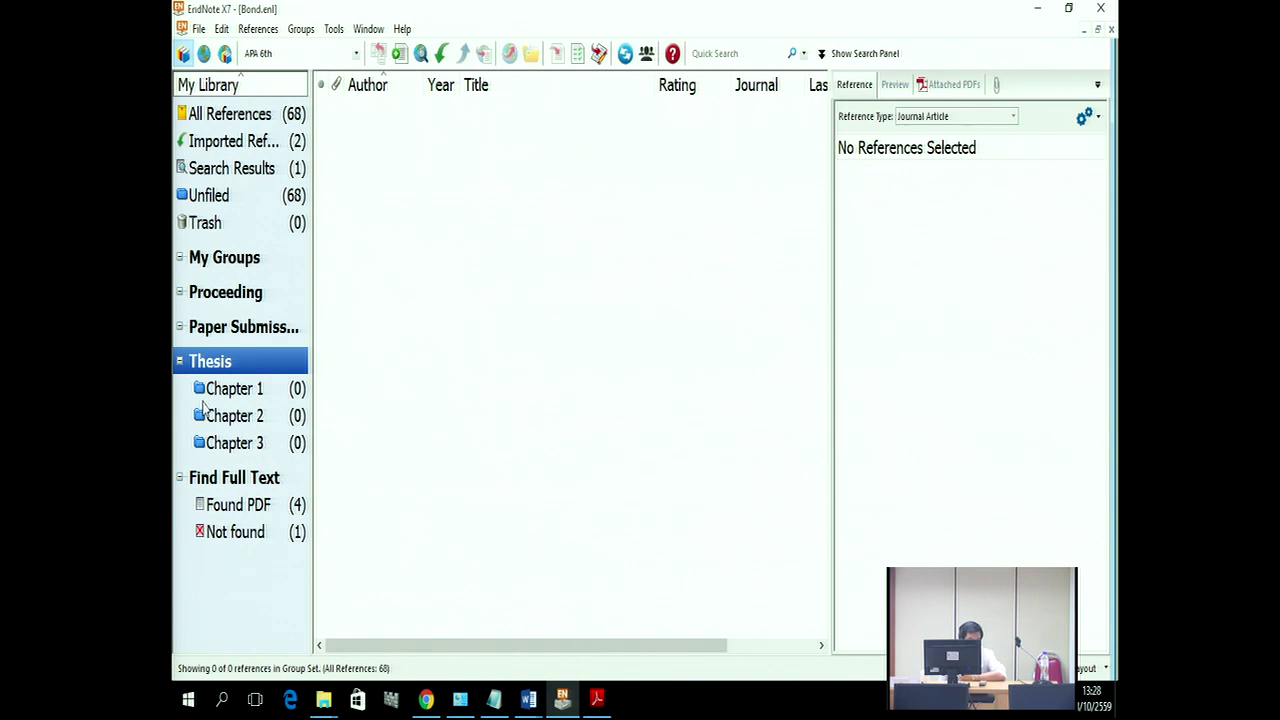
Step: From All References, add the "The strategy payoff", "Mango (Philippine)", "Multiphysics modeling" and "Acute hypercapnic hyperoxia" references to the Chapter 1 group
{"action": "left_click", "coordinate": [215, 122]}
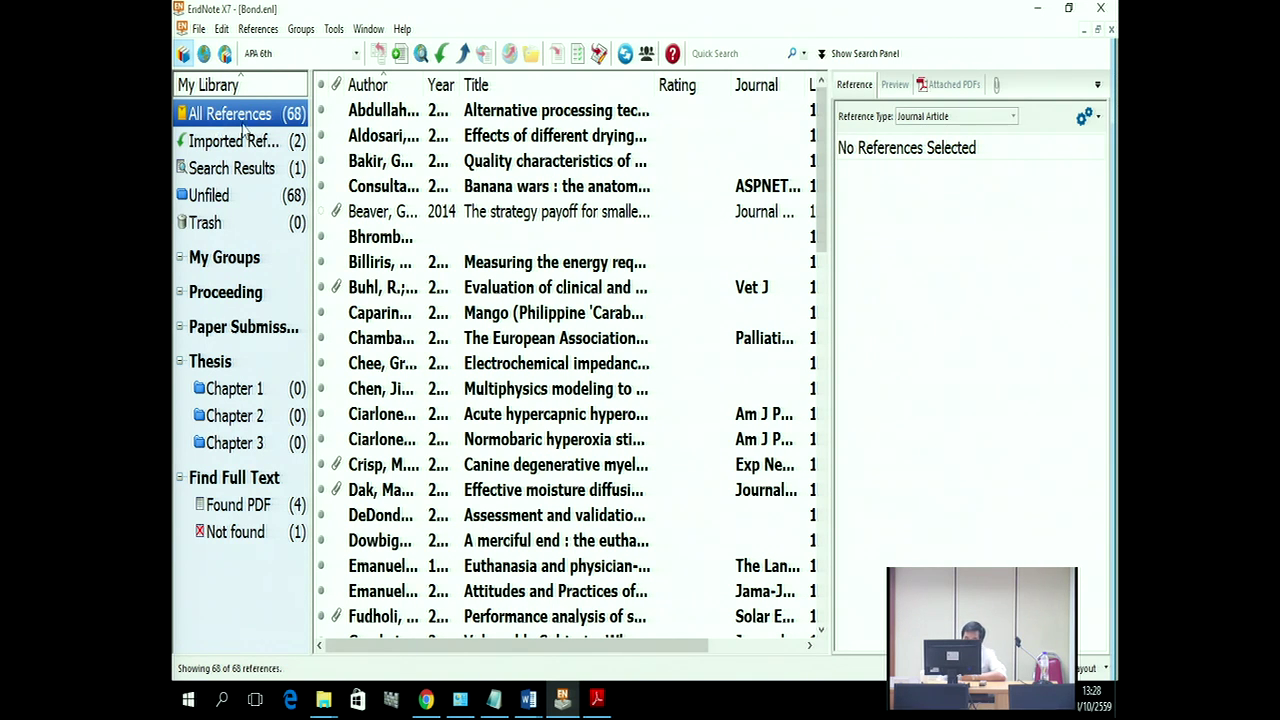
{"action": "left_click", "coordinate": [383, 214]}
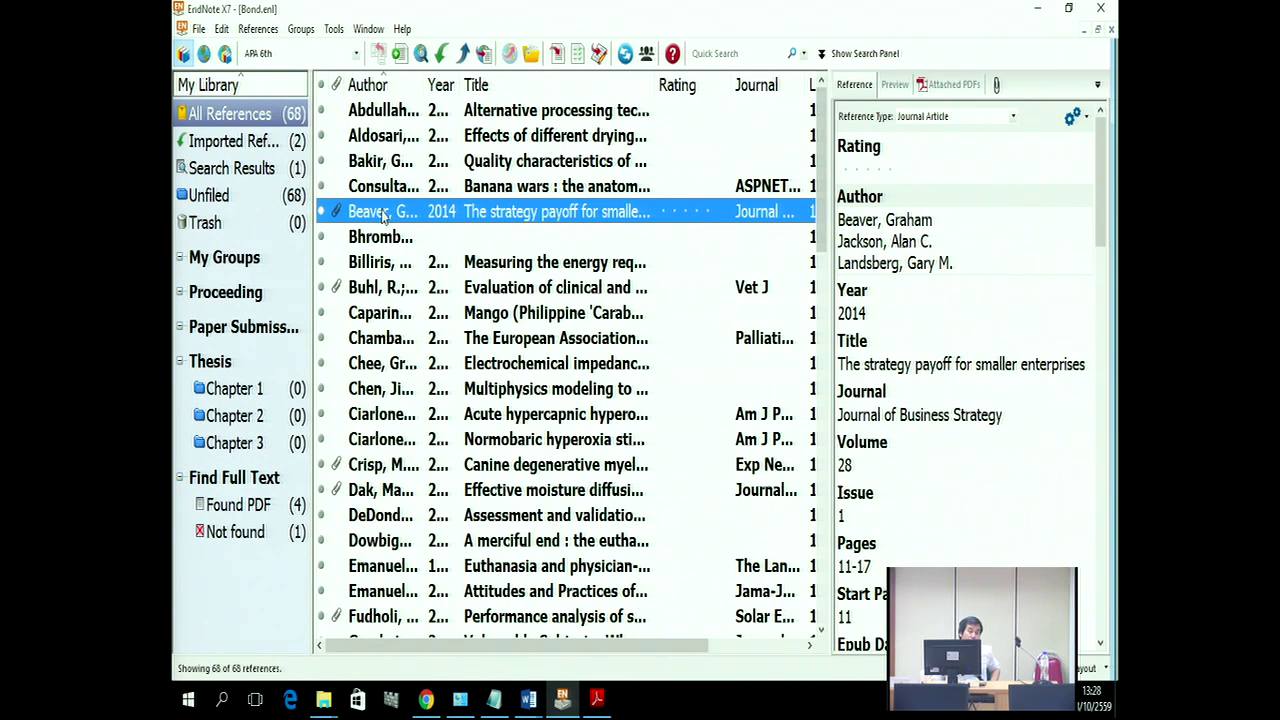
{"action": "left_click", "coordinate": [384, 316], "text": "ctrl"}
{"action": "left_click", "coordinate": [391, 397], "text": "ctrl"}
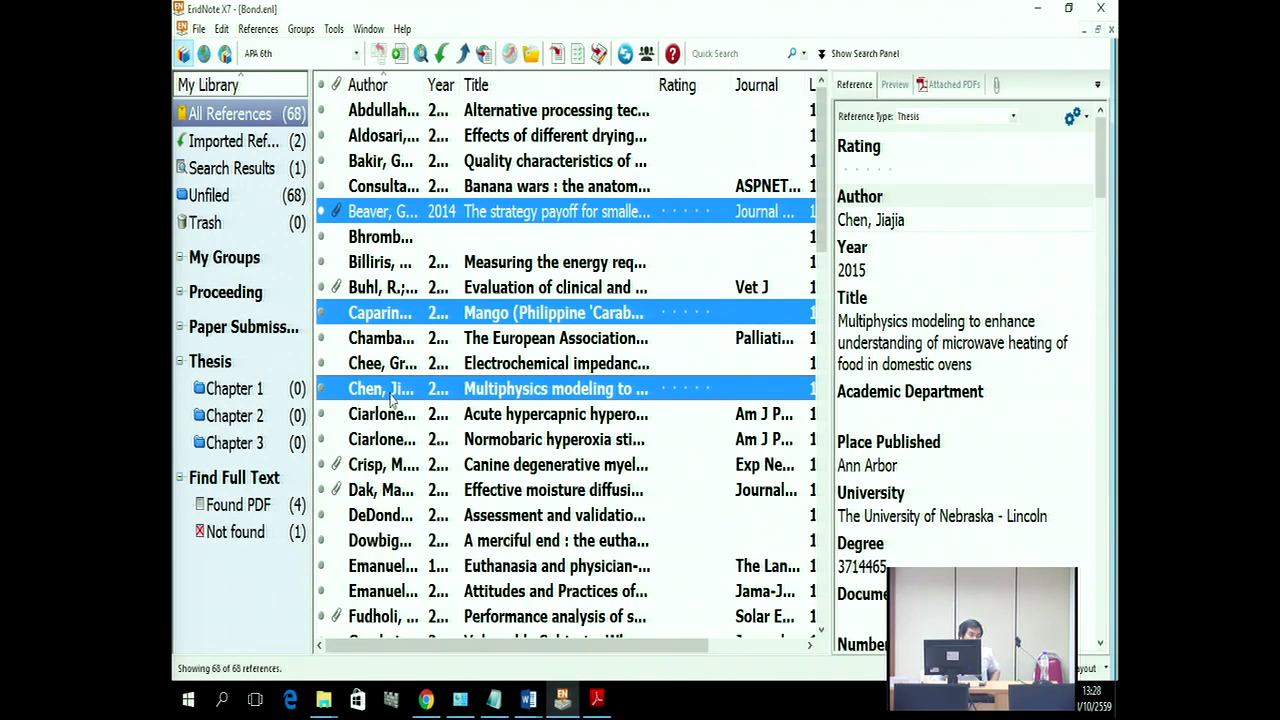
{"action": "left_click", "coordinate": [389, 412], "text": "ctrl"}
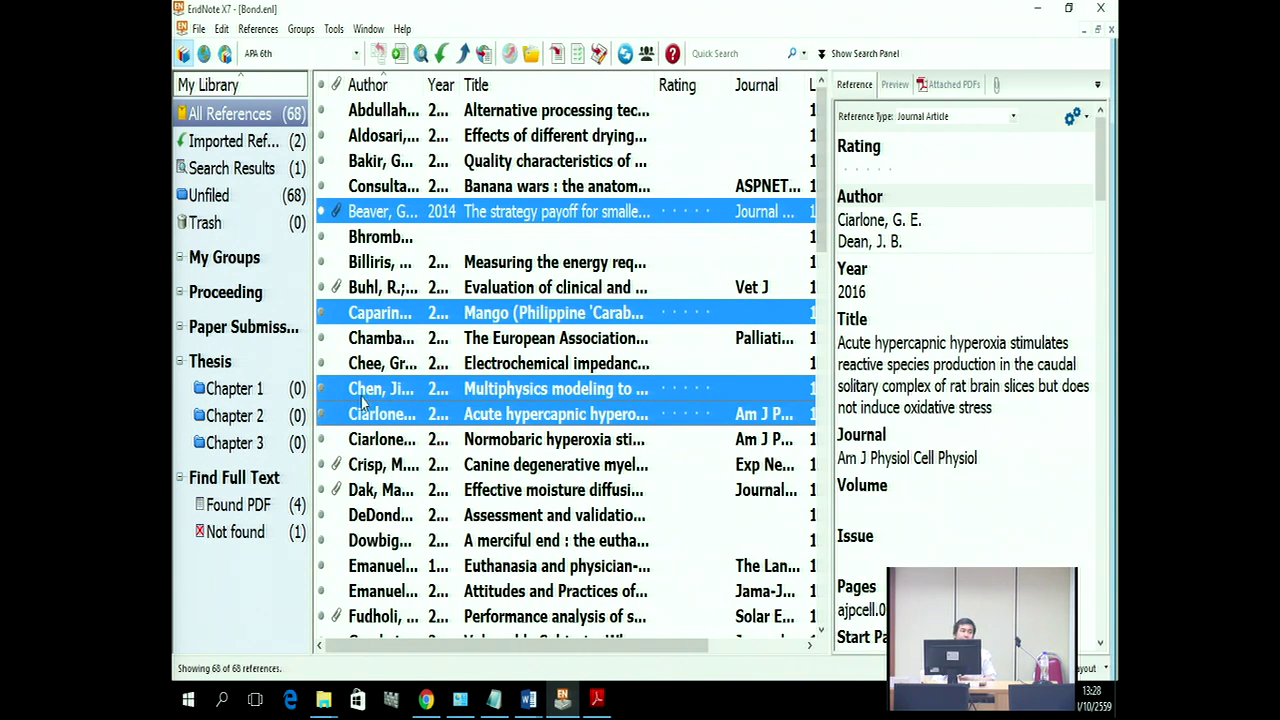
{"action": "right_click", "coordinate": [446, 222]}
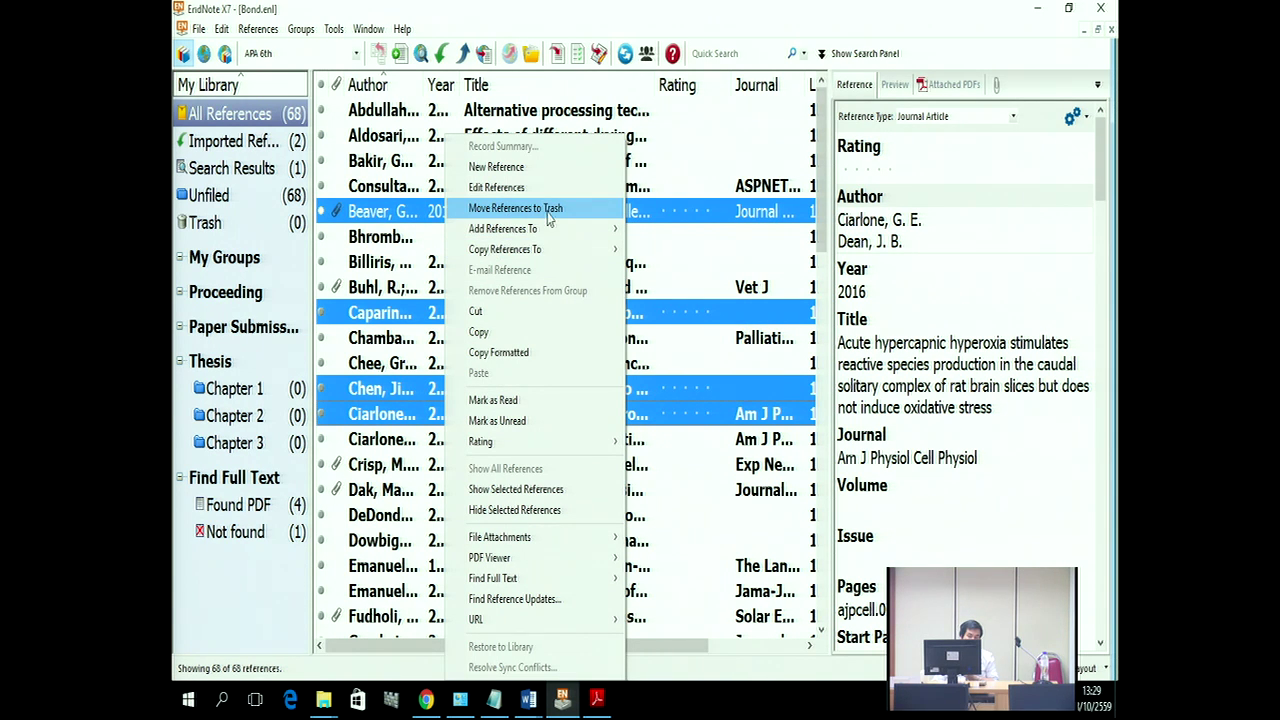
{"action": "mouse_move", "coordinate": [555, 228]}
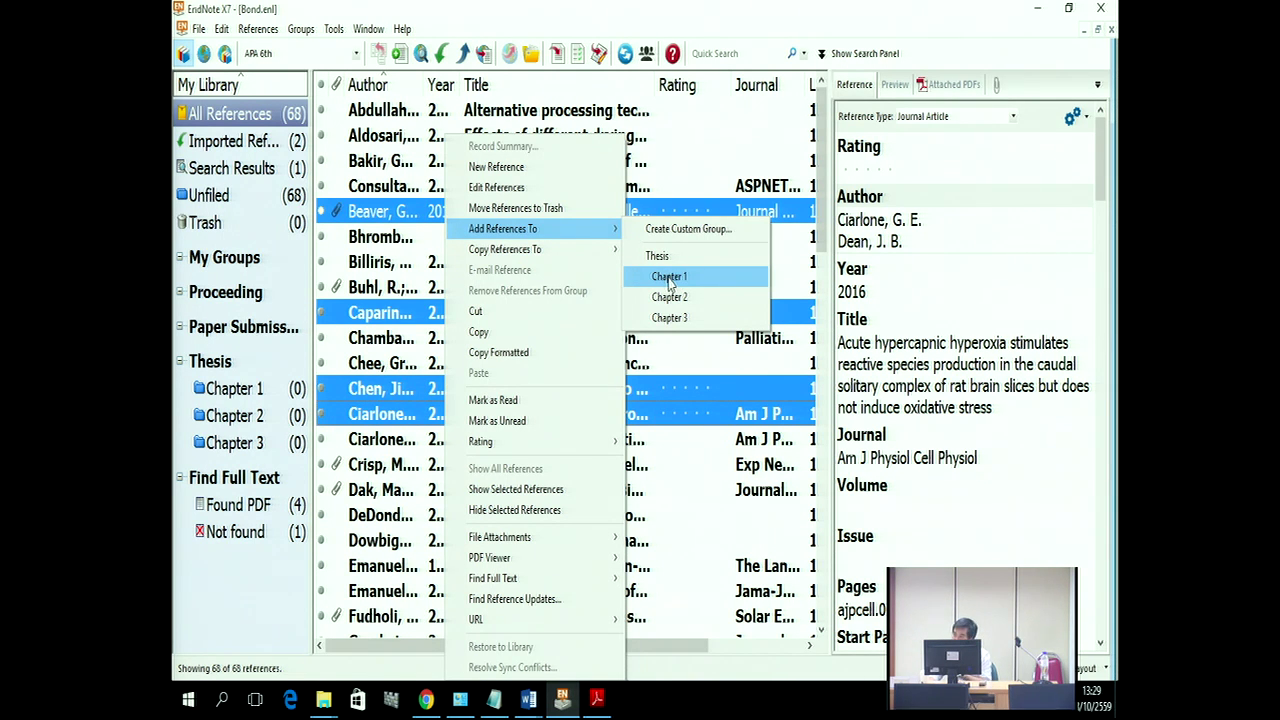
{"action": "left_click", "coordinate": [669, 279]}
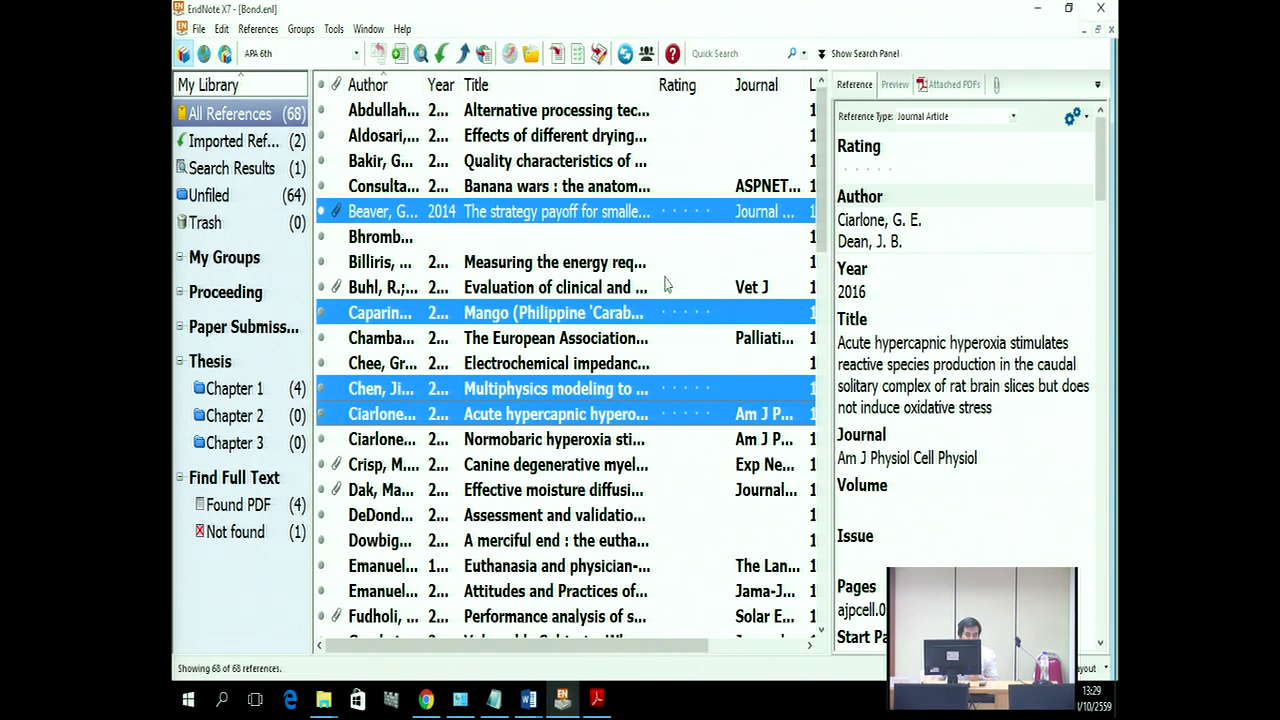
Step: Search the whole library for references whose PDF Notes contain "chapter 2"
{"action": "left_click", "coordinate": [716, 137]}
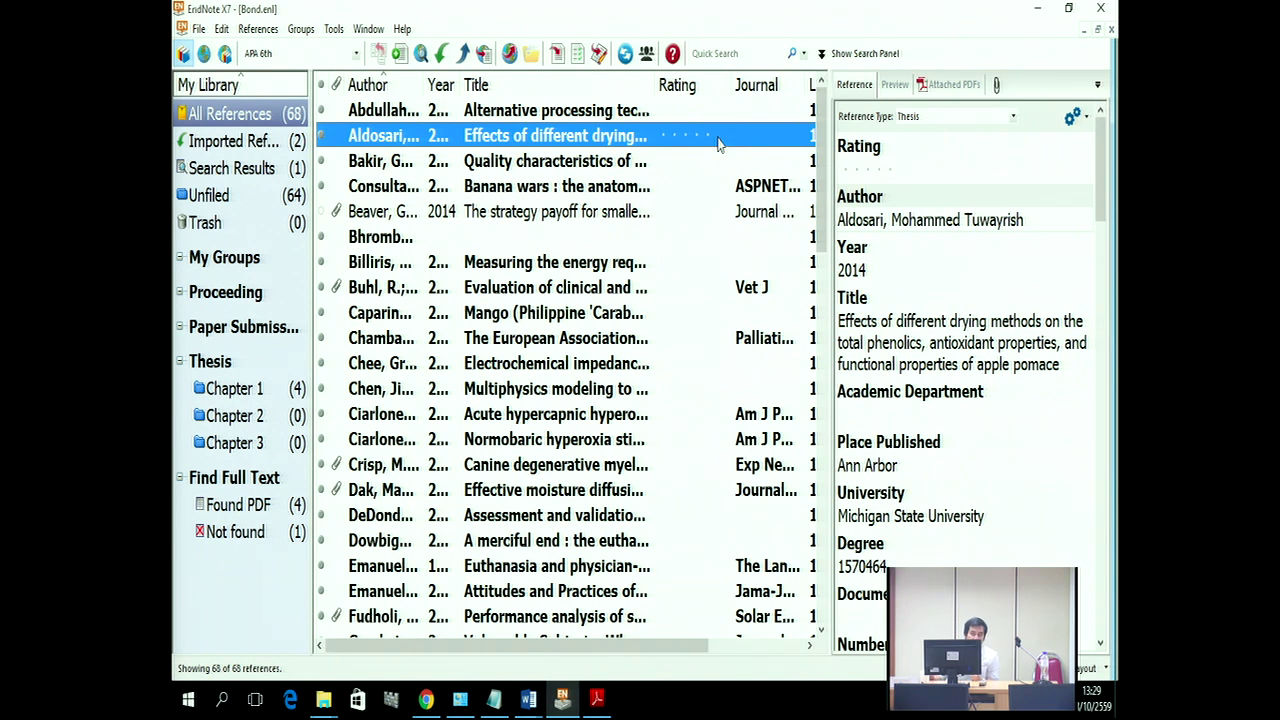
{"action": "left_click", "coordinate": [855, 63]}
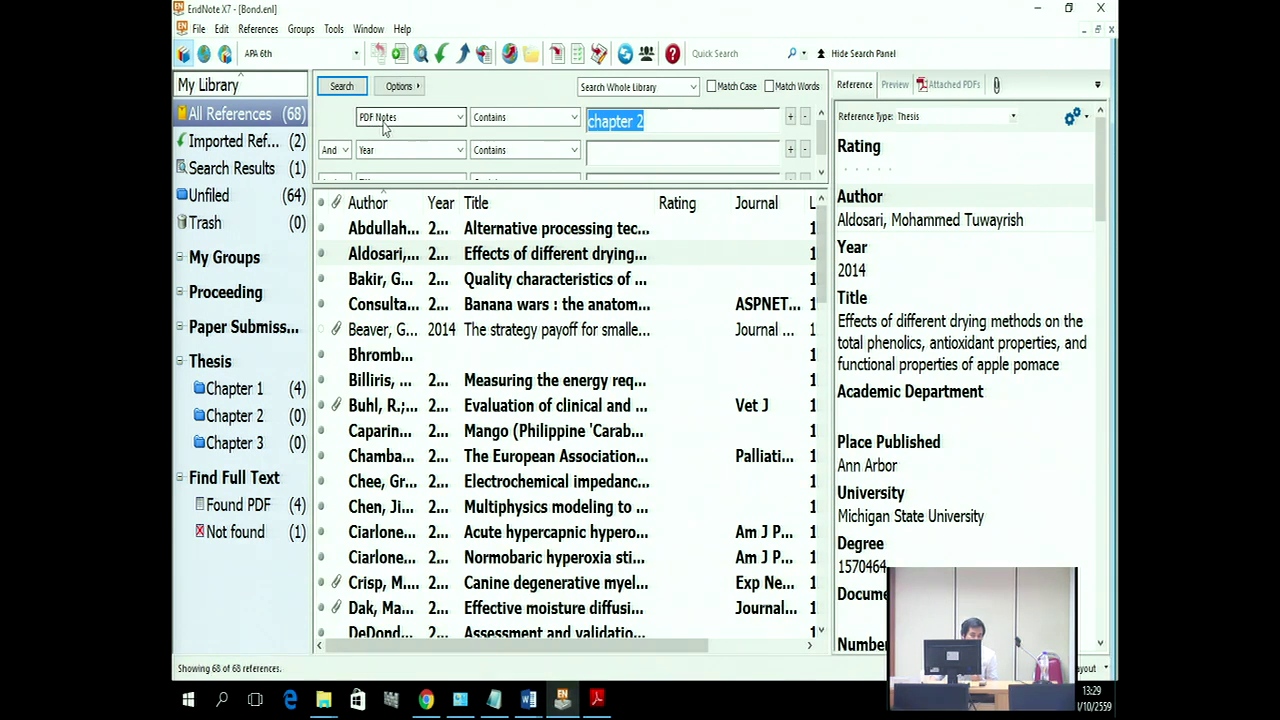
{"action": "left_click", "coordinate": [654, 122]}
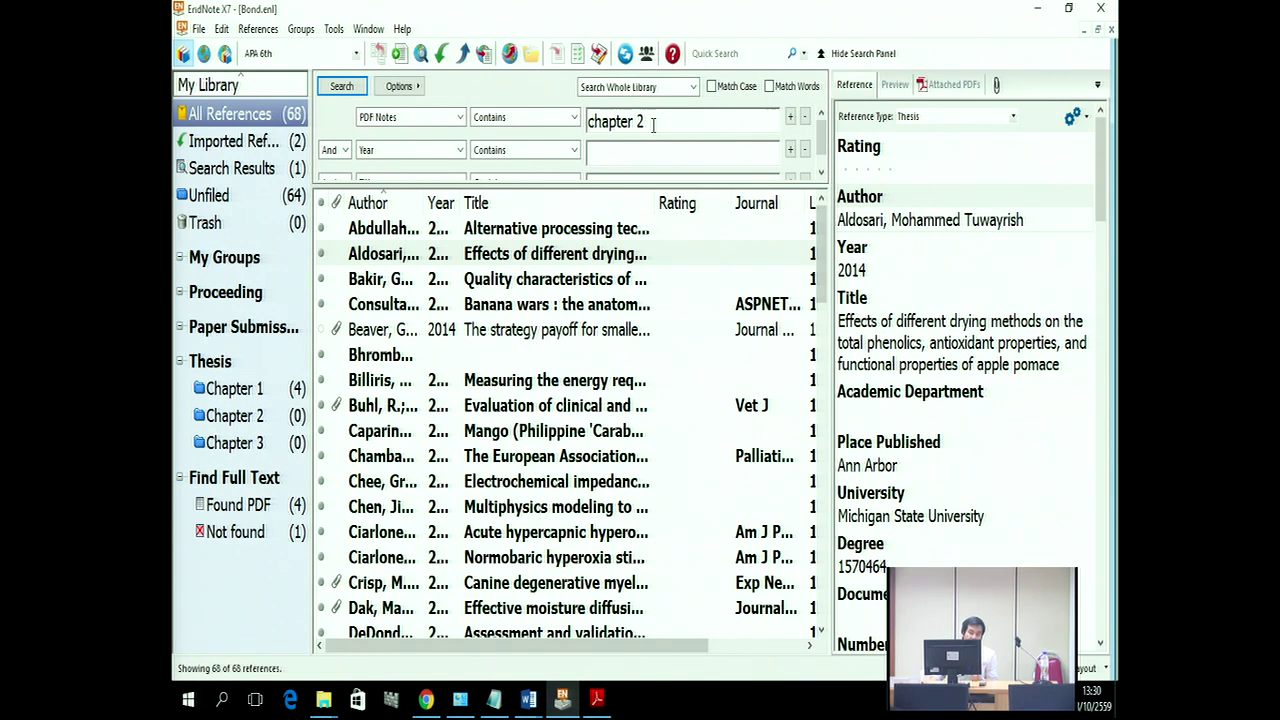
{"action": "key", "text": "Return"}
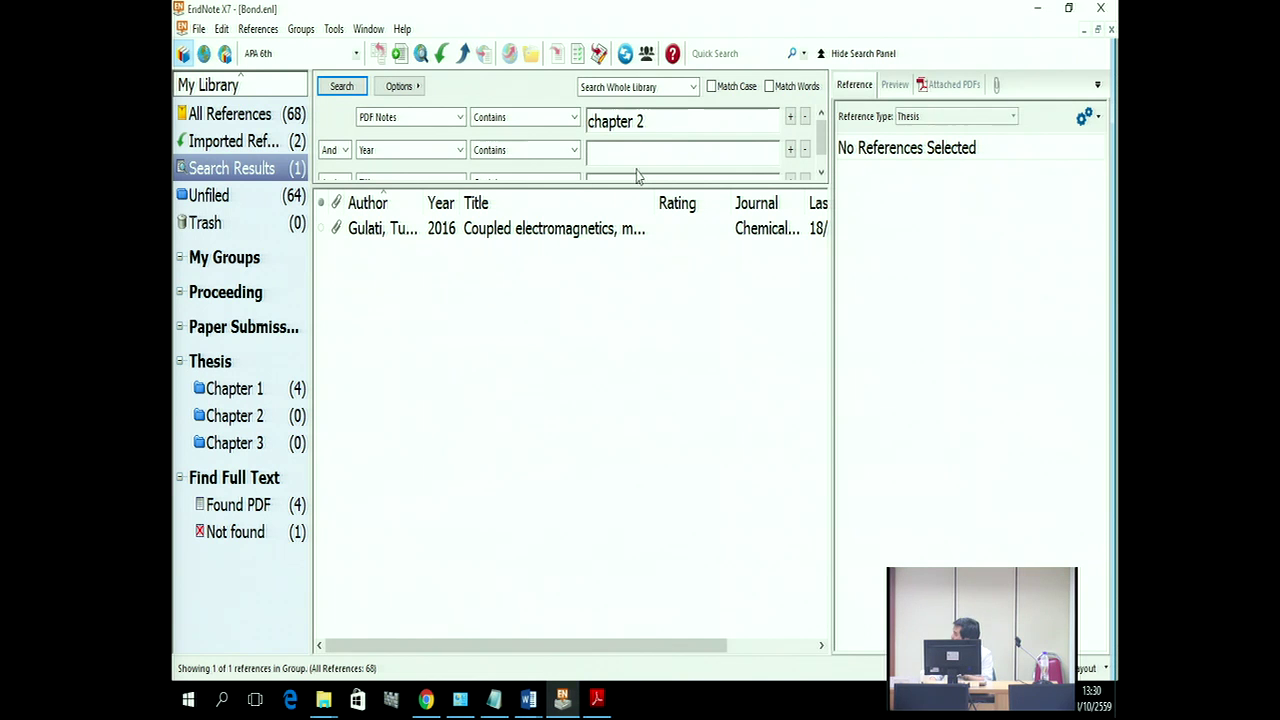
{"action": "left_click_drag", "start_coordinate": [654, 122], "coordinate": [614, 124]}
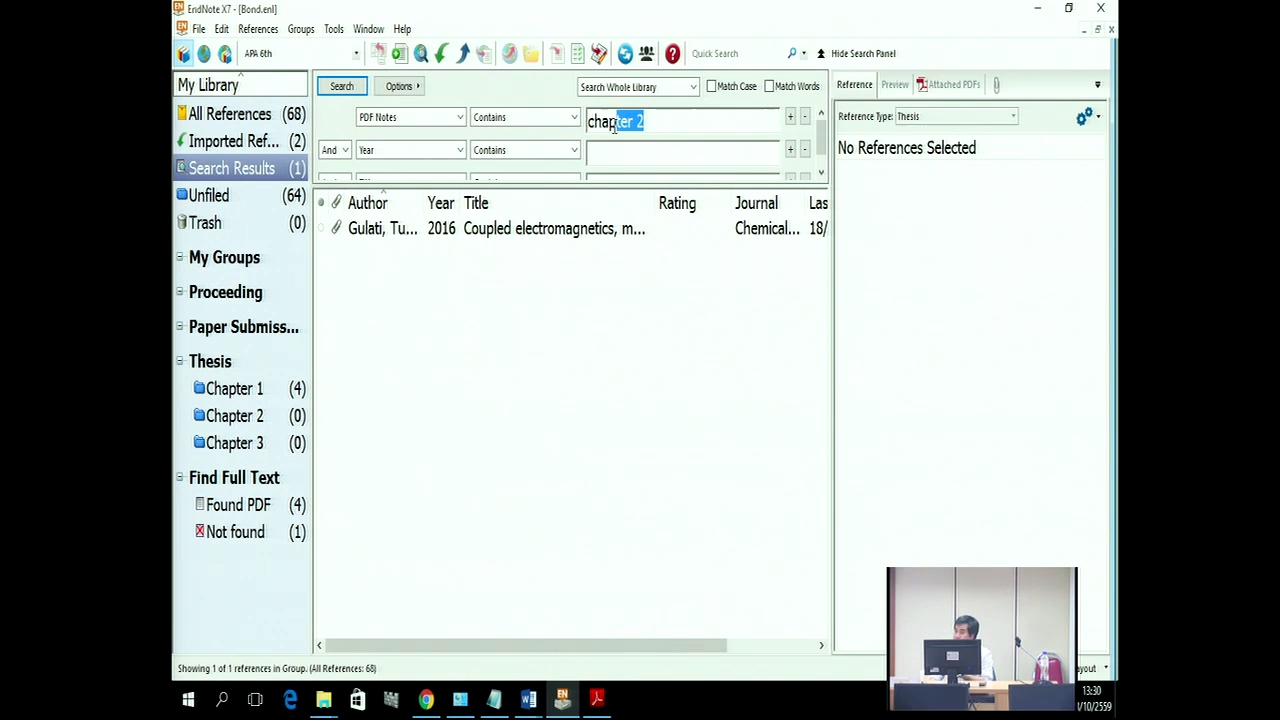
Step: Add the 2016 "Coupled electromagnetics" reference from the search results to the Chapter 2 group under Thesis
{"action": "left_click", "coordinate": [512, 232]}
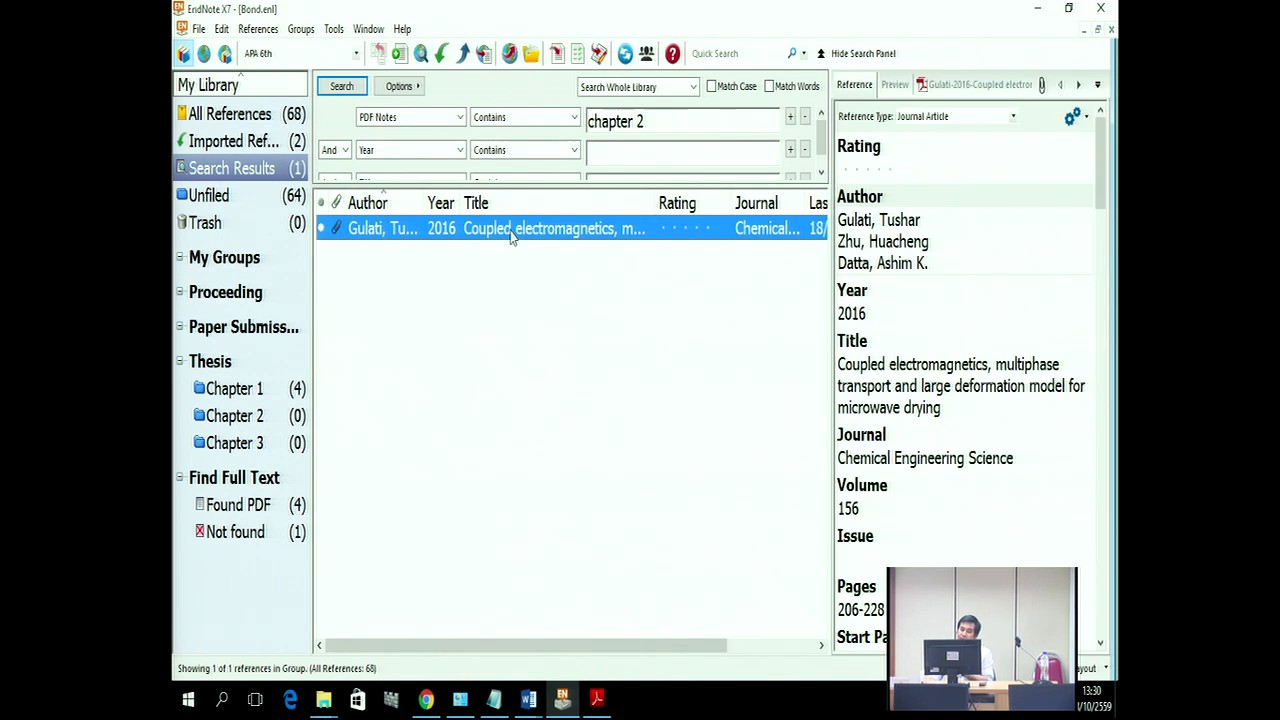
{"action": "right_click", "coordinate": [512, 233]}
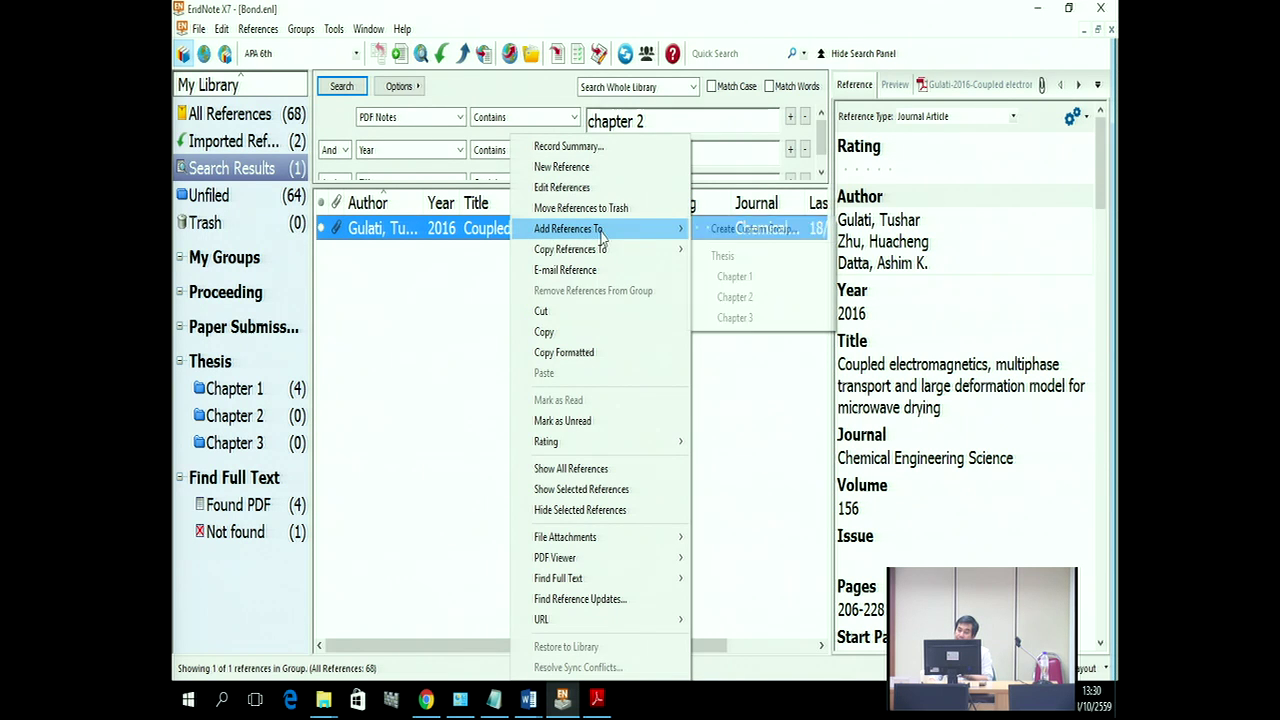
{"action": "left_click", "coordinate": [734, 297]}
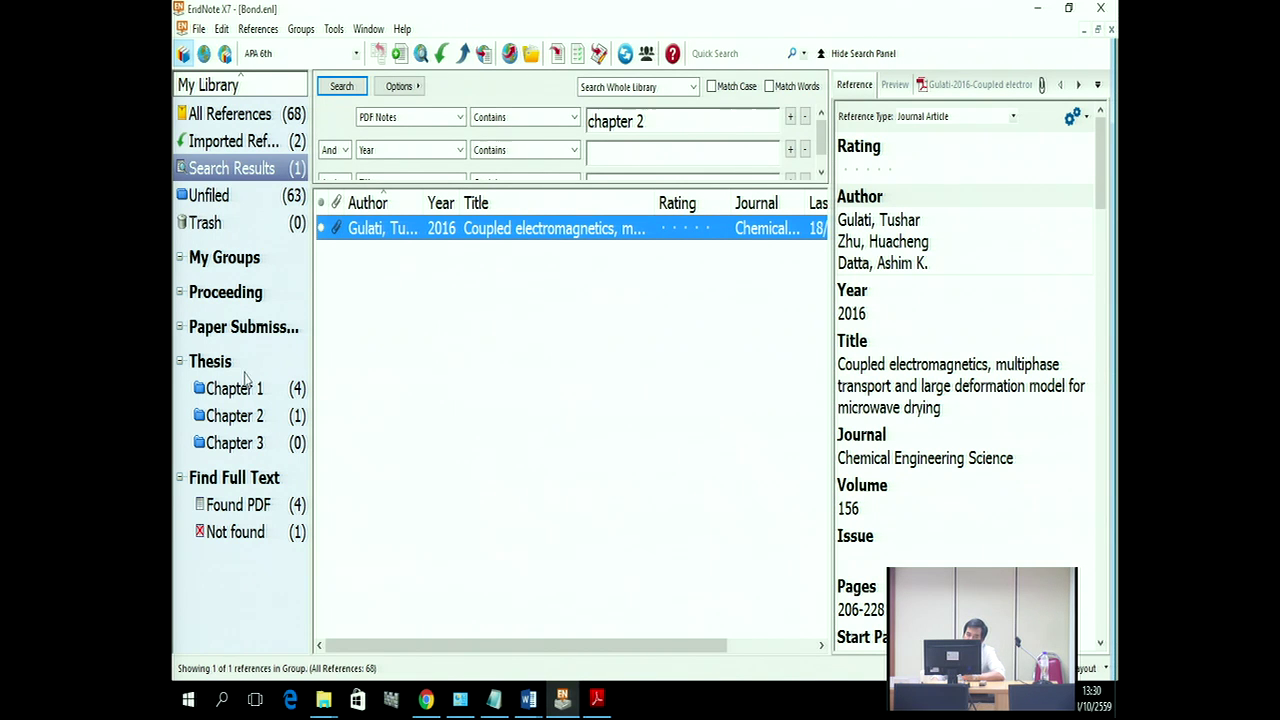
Step: Review the references in the Thesis group set and the types of groups listed in the EndNote training document in Word
{"action": "left_click", "coordinate": [208, 370]}
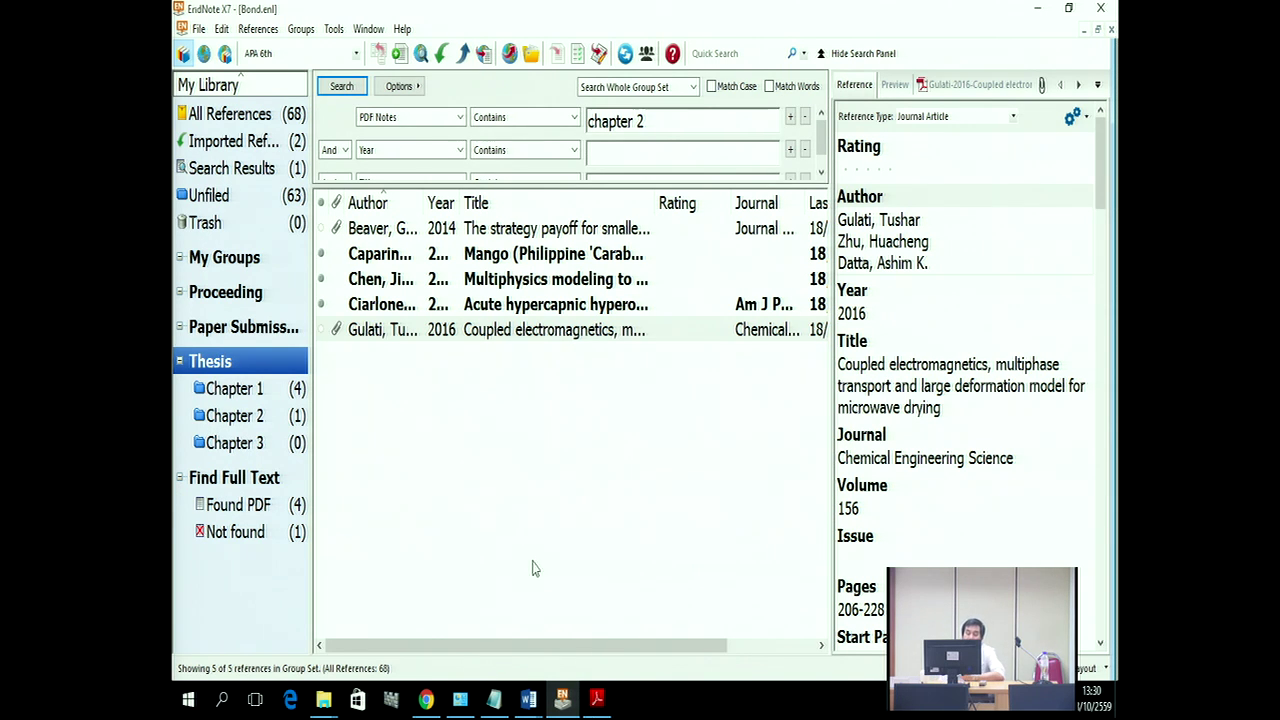
{"action": "mouse_move", "coordinate": [541, 708]}
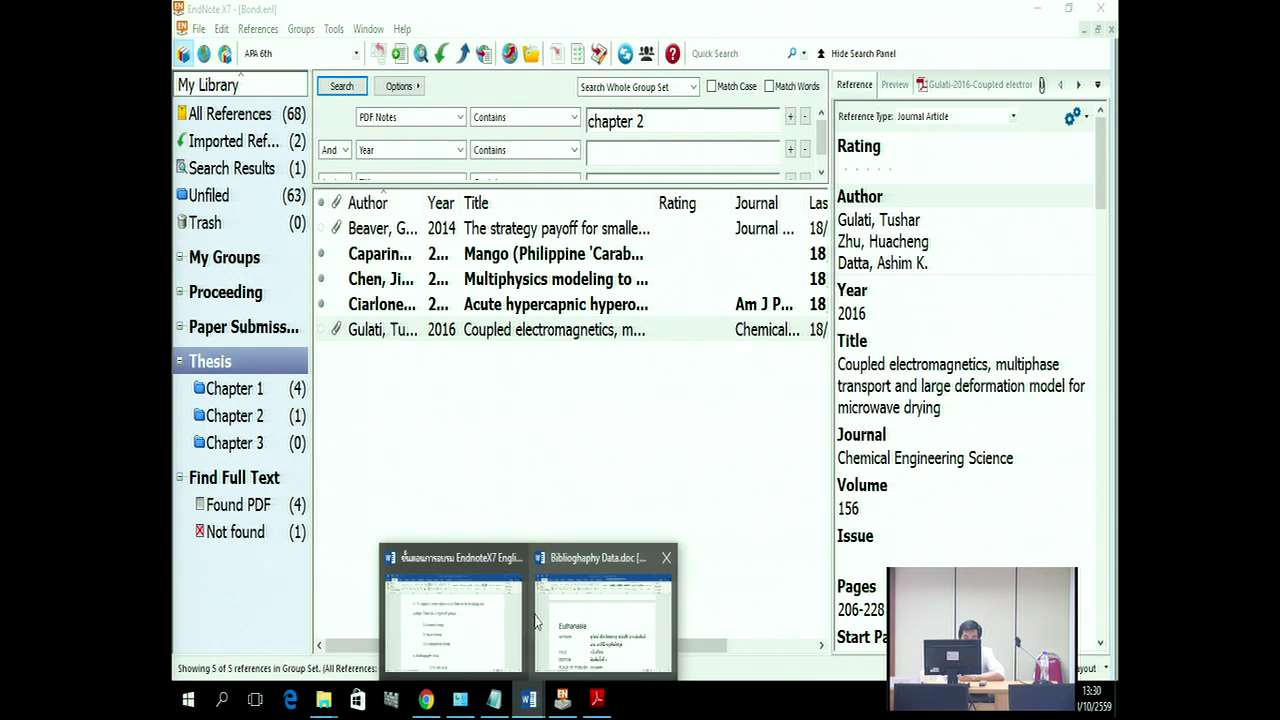
{"action": "left_click", "coordinate": [502, 610]}
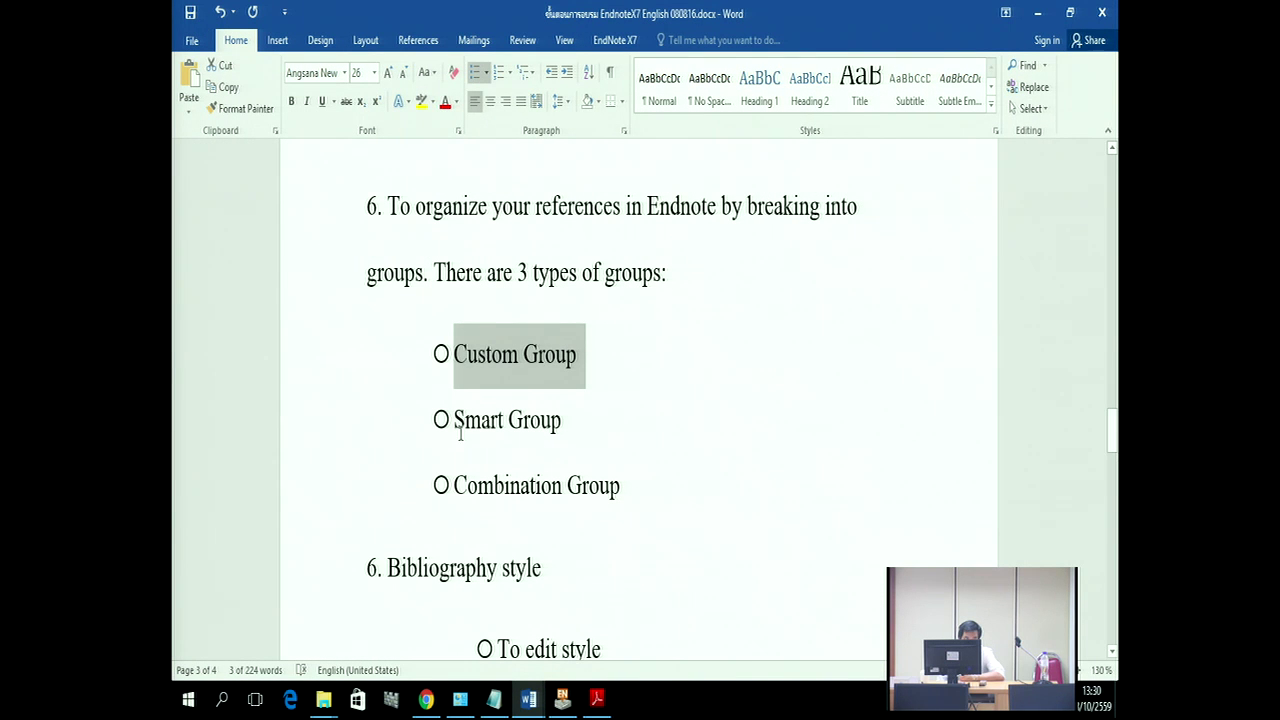
{"action": "left_click", "coordinate": [1041, 18]}
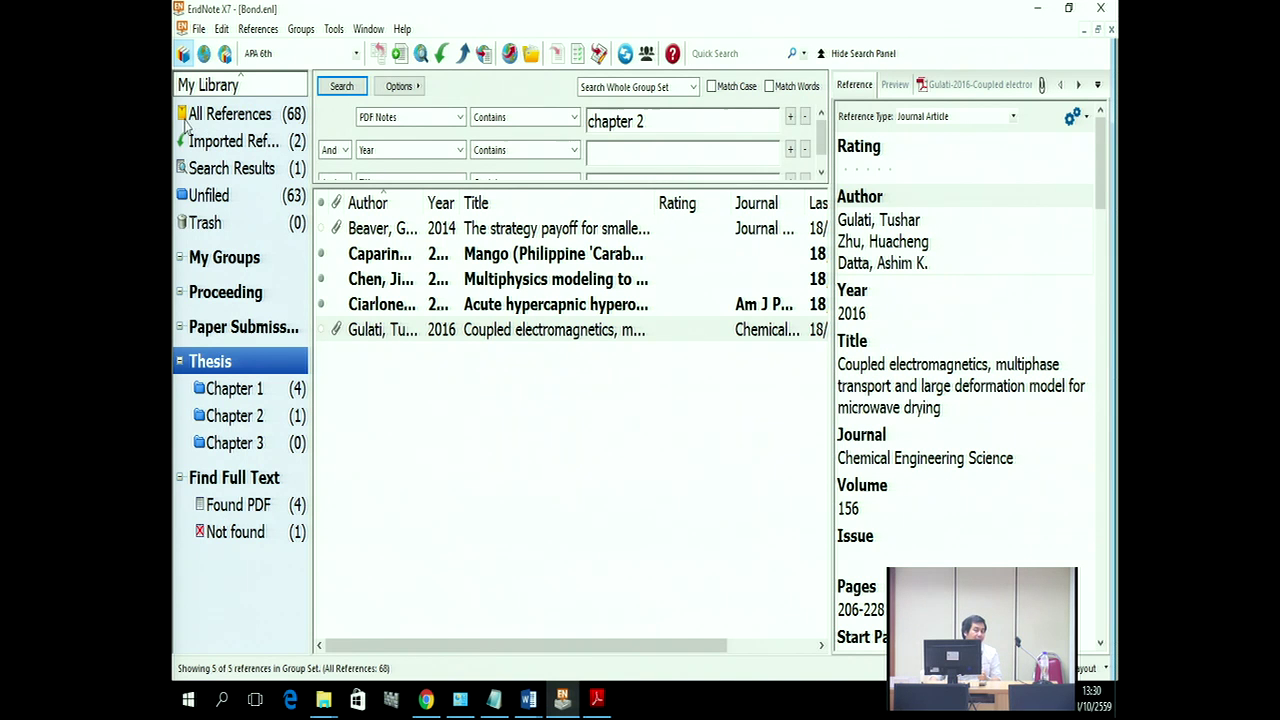
{"action": "left_click", "coordinate": [233, 116]}
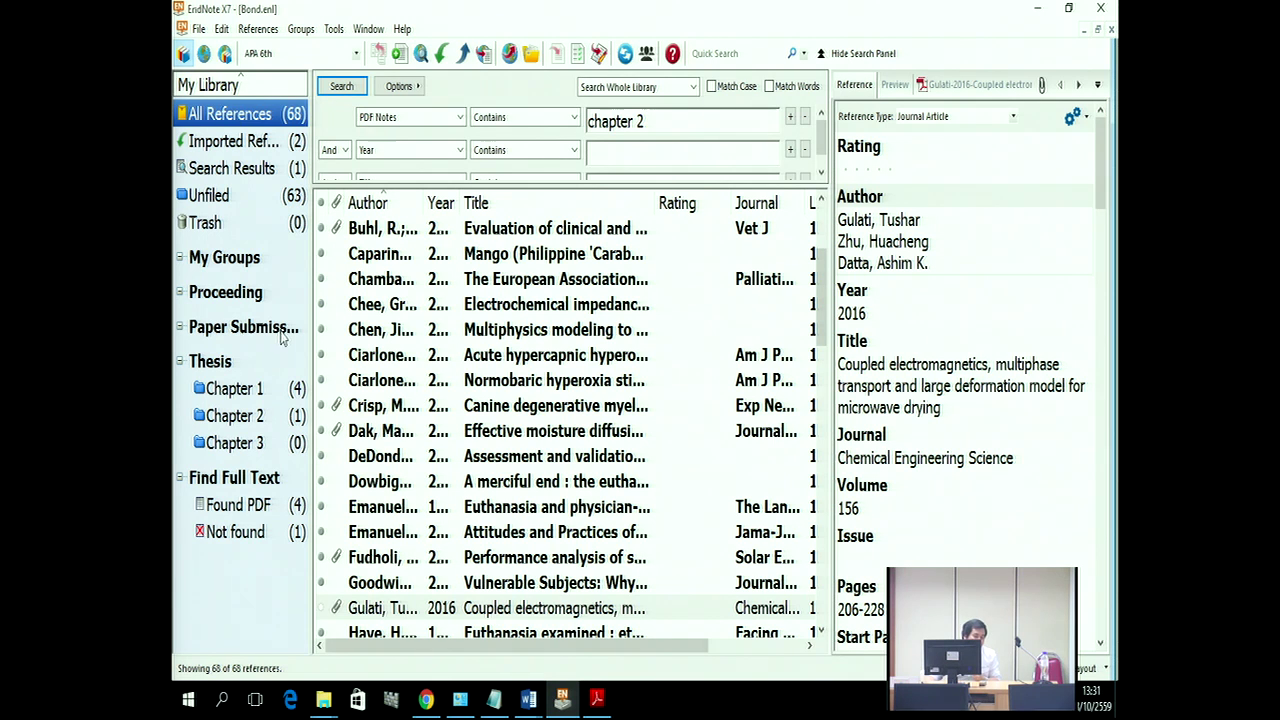
Step: Add a custom group named "PDF Attachment" to the Thesis group set and open it
{"action": "left_click", "coordinate": [218, 368]}
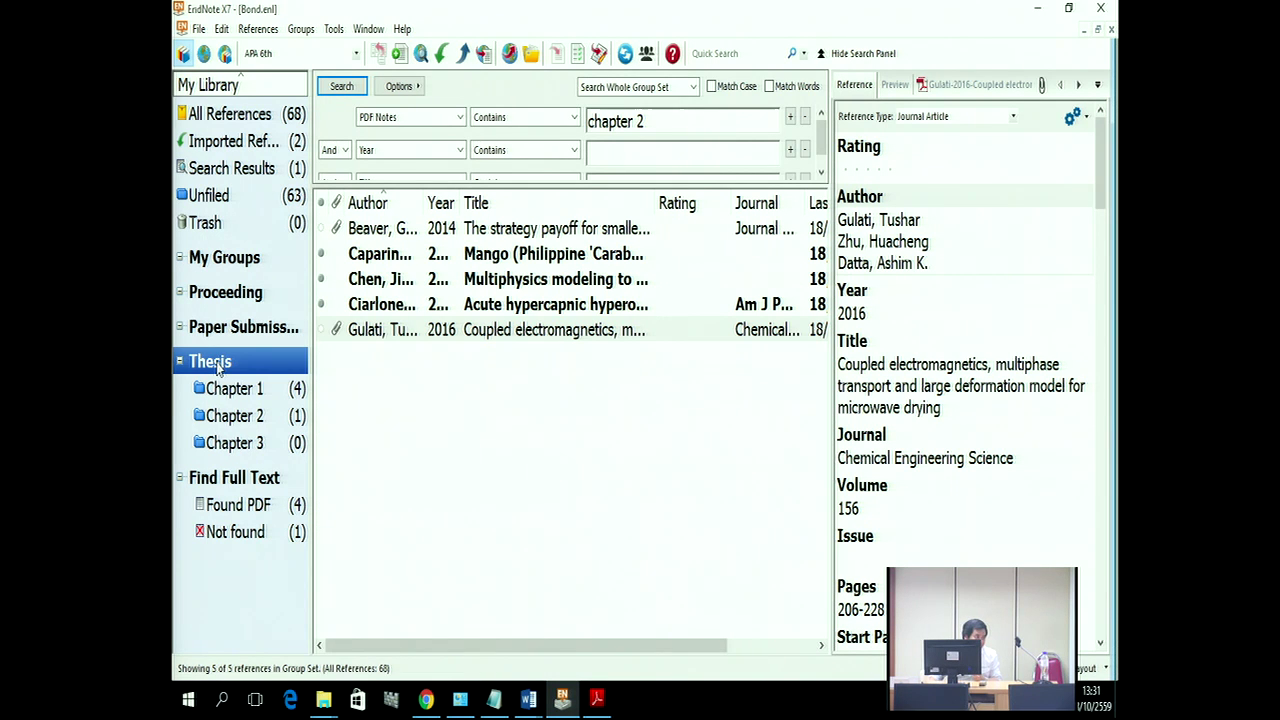
{"action": "right_click", "coordinate": [218, 368]}
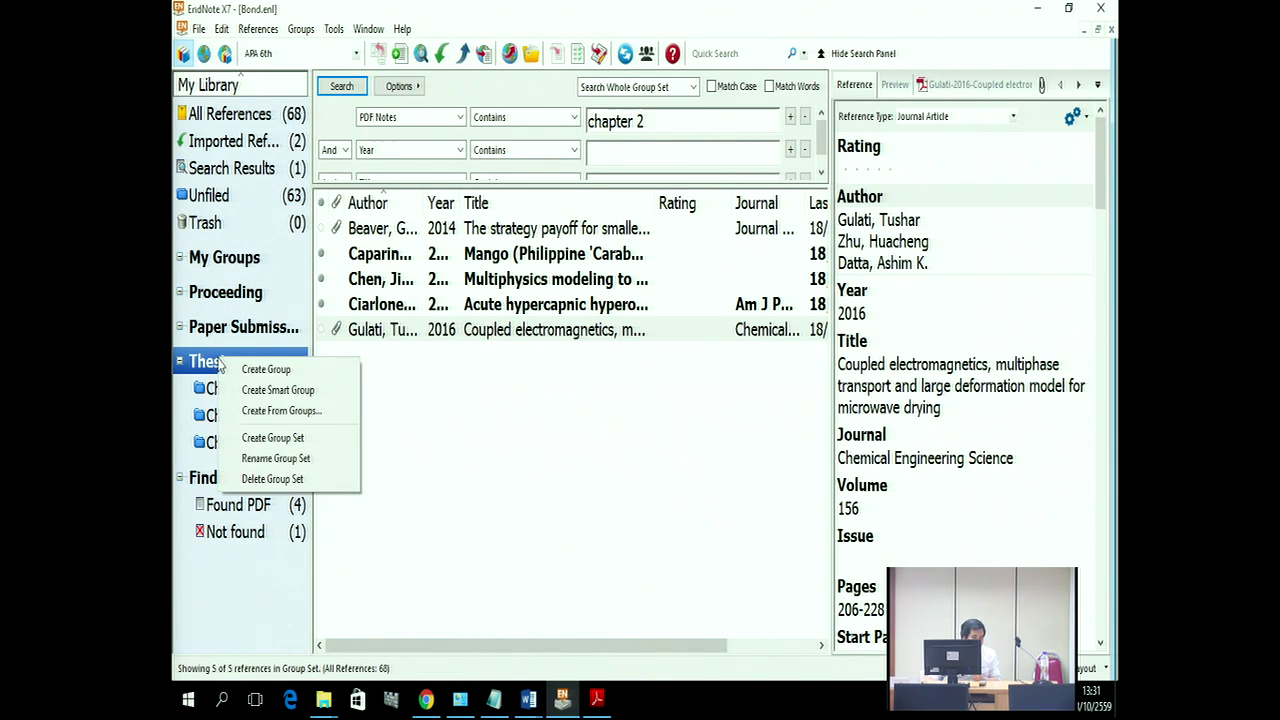
{"action": "left_click", "coordinate": [262, 370]}
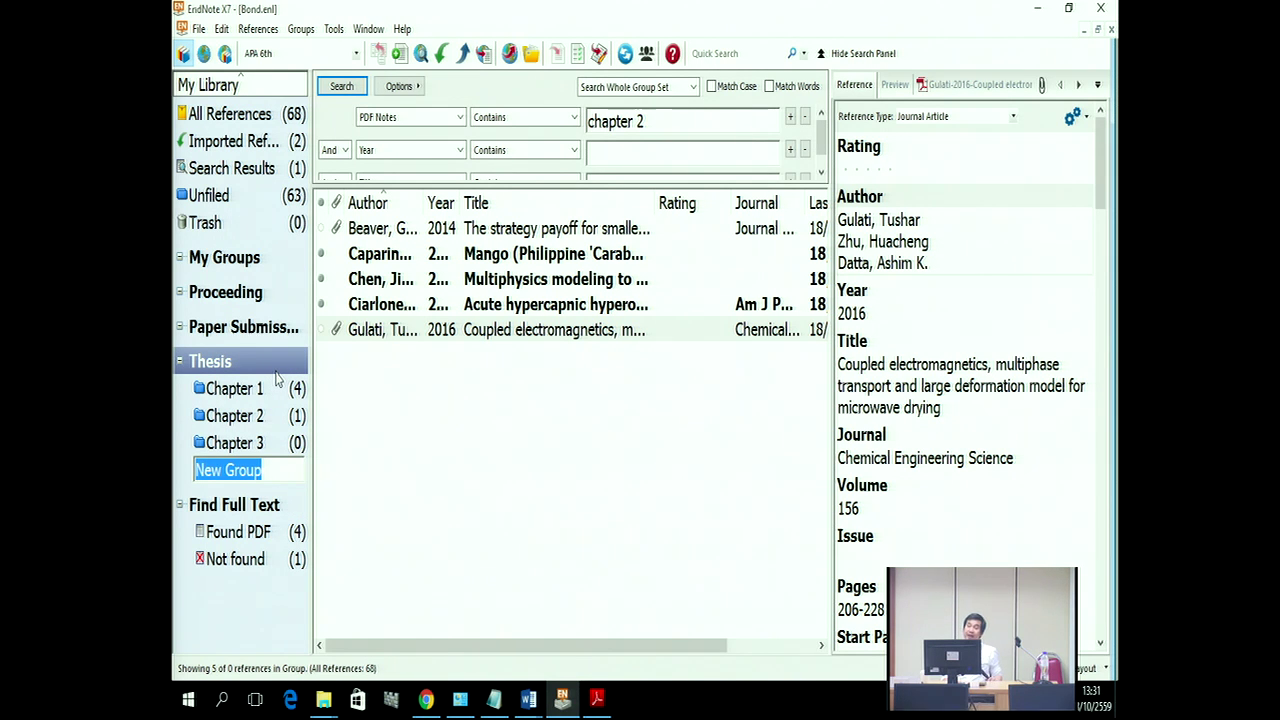
{"action": "type", "text": "P"}
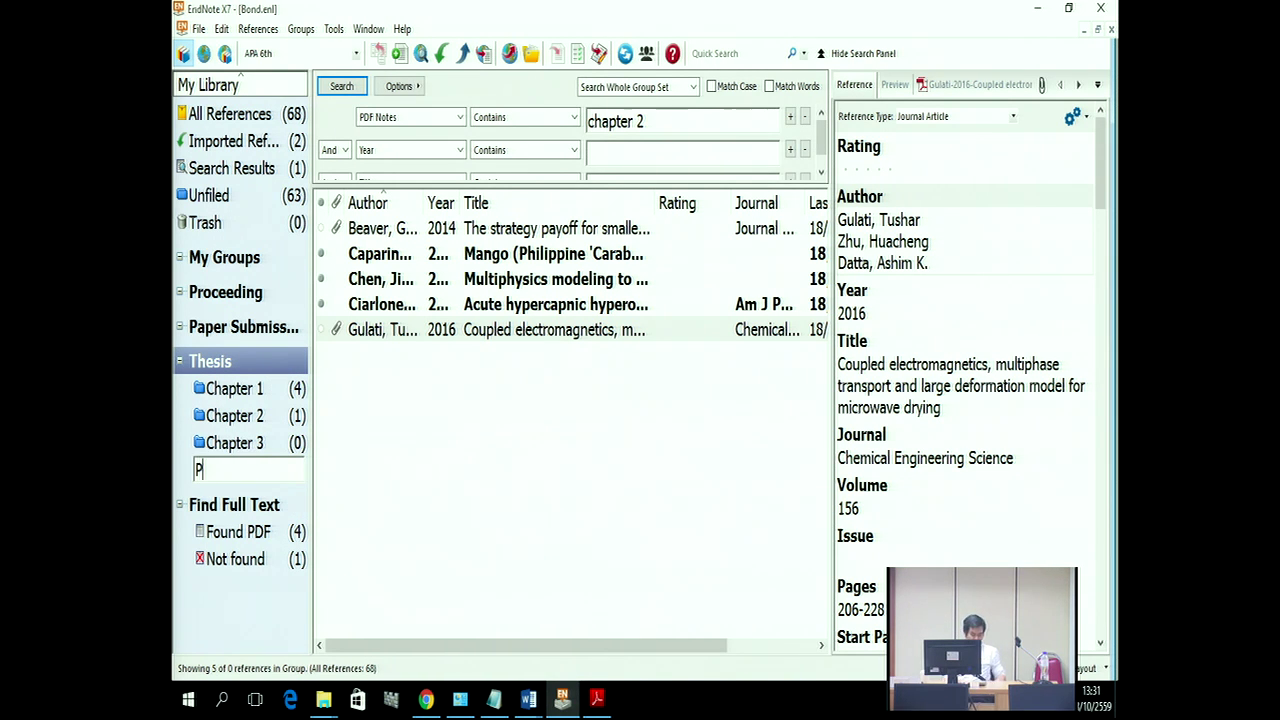
{"action": "type", "text": "DF Atta"}
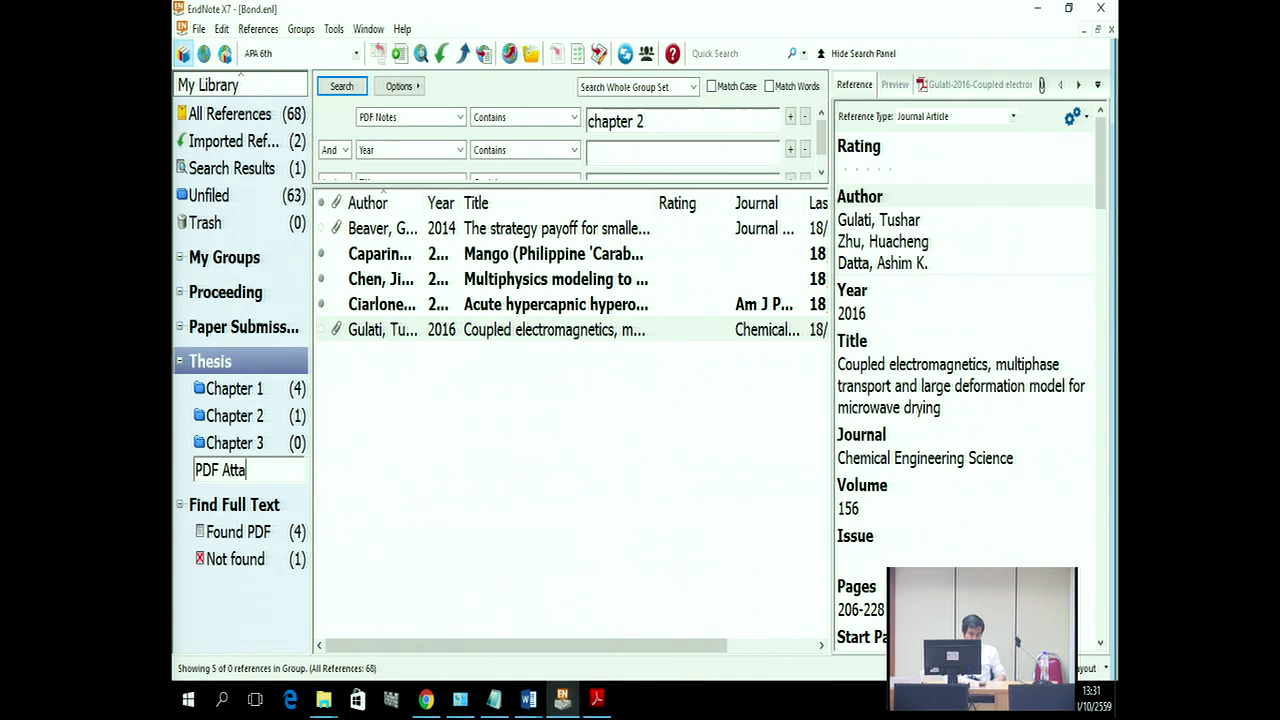
{"action": "type", "text": "chment"}
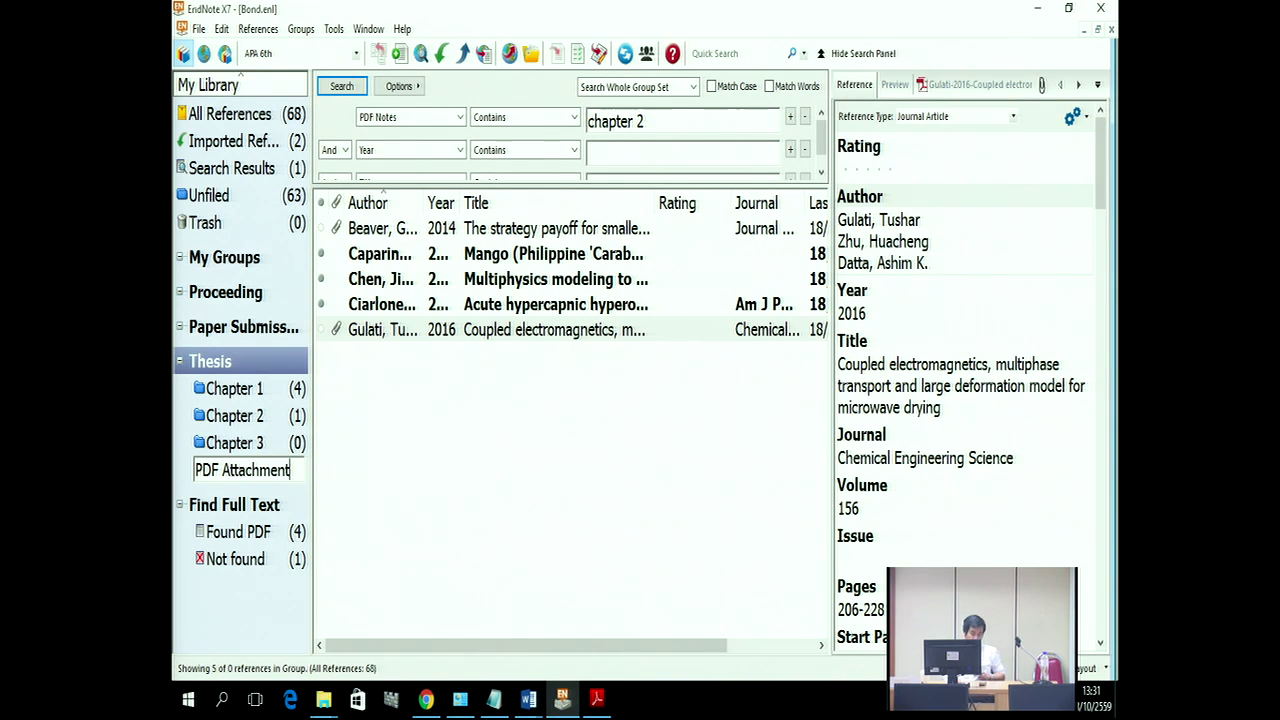
{"action": "left_click", "coordinate": [289, 531]}
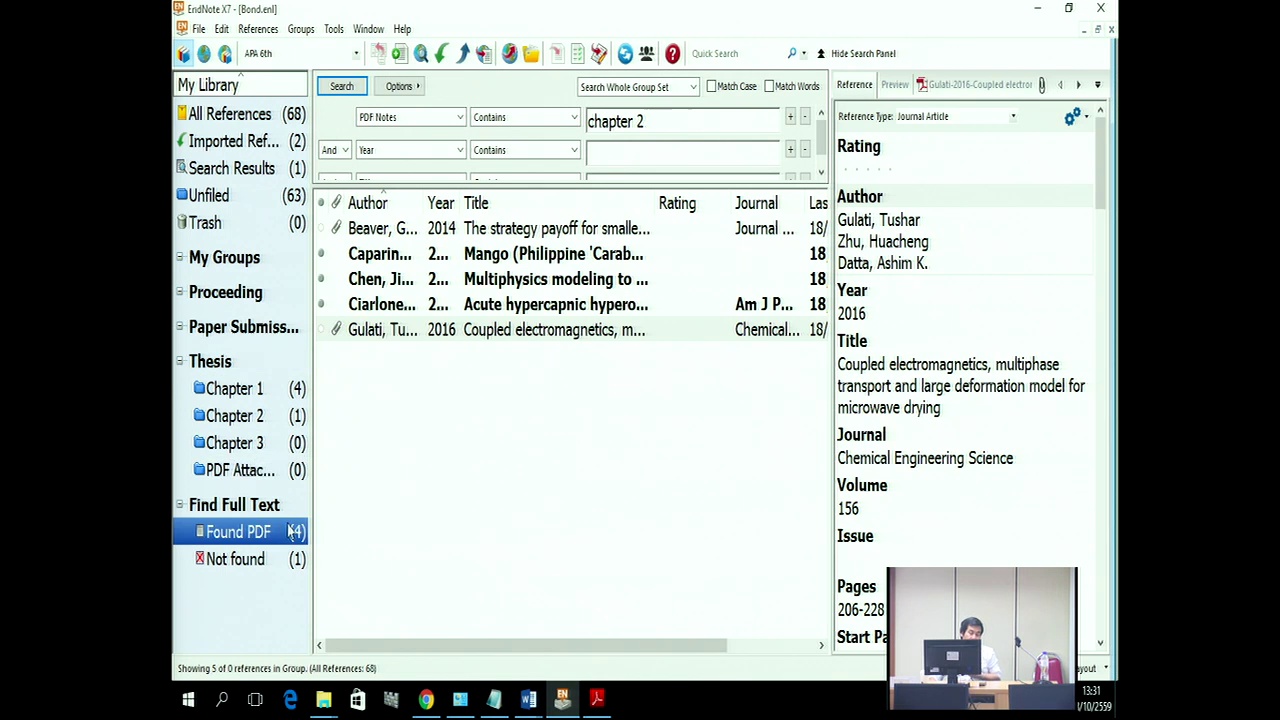
{"action": "left_click", "coordinate": [257, 472]}
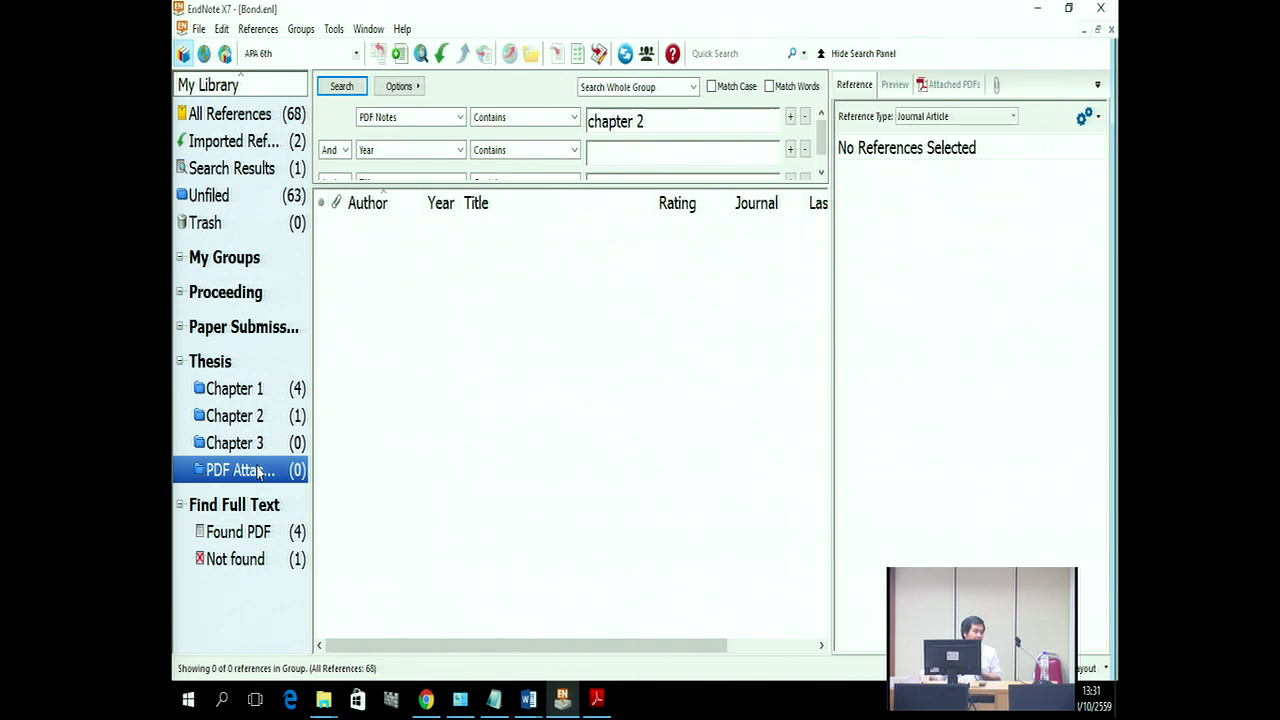
Step: Show all references with the search panel hidden, and sort them so those with file attachments come first
{"action": "left_click", "coordinate": [236, 116]}
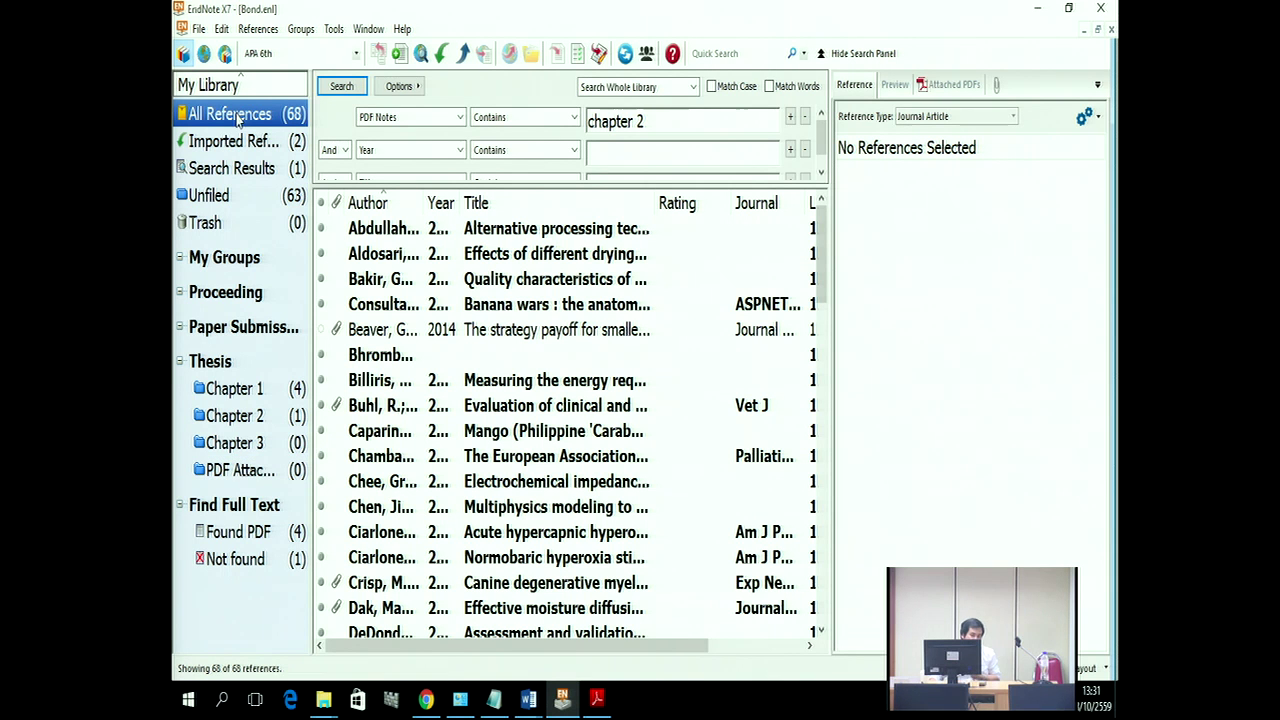
{"action": "left_click", "coordinate": [822, 54]}
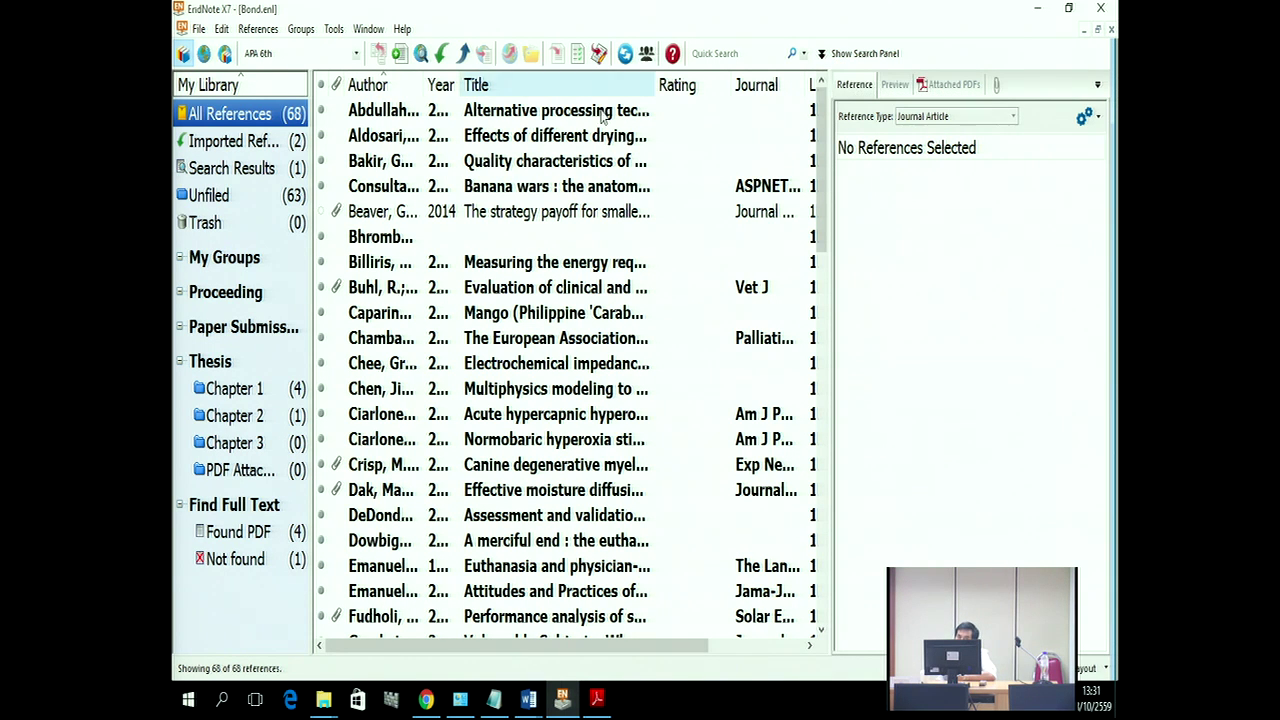
{"action": "left_click", "coordinate": [336, 88]}
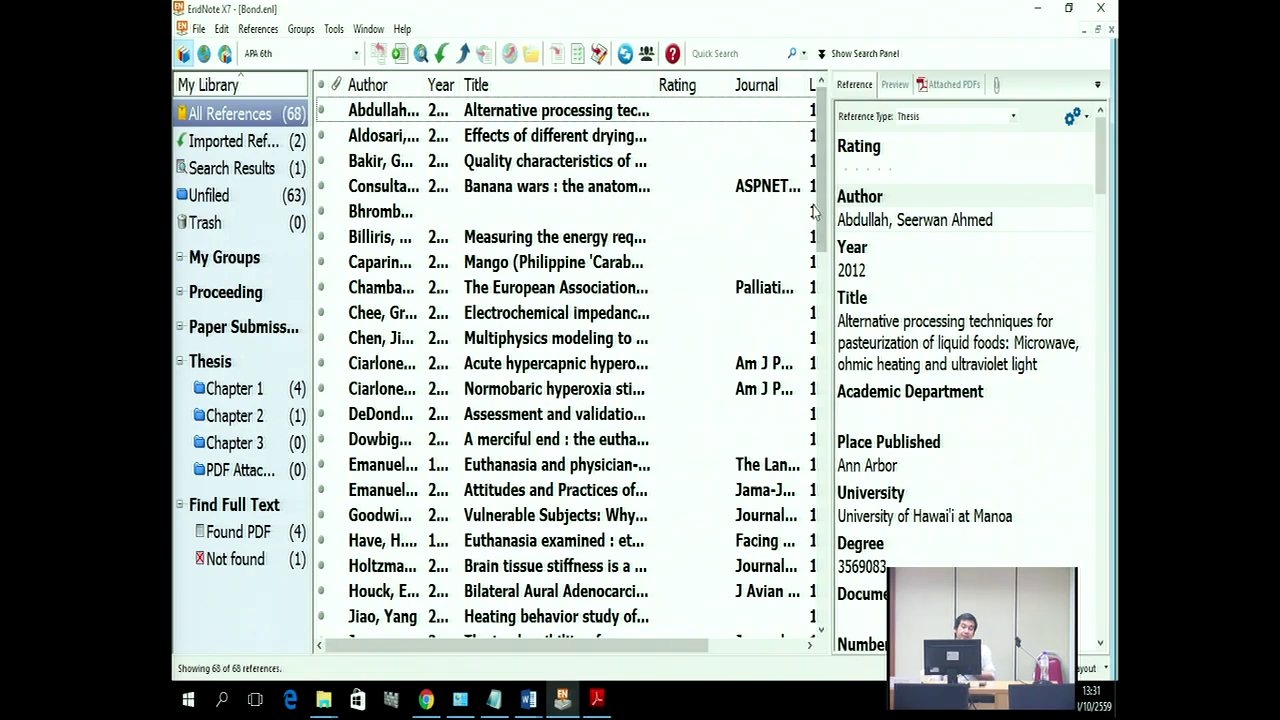
{"action": "left_click_drag", "start_coordinate": [828, 213], "coordinate": [816, 574]}
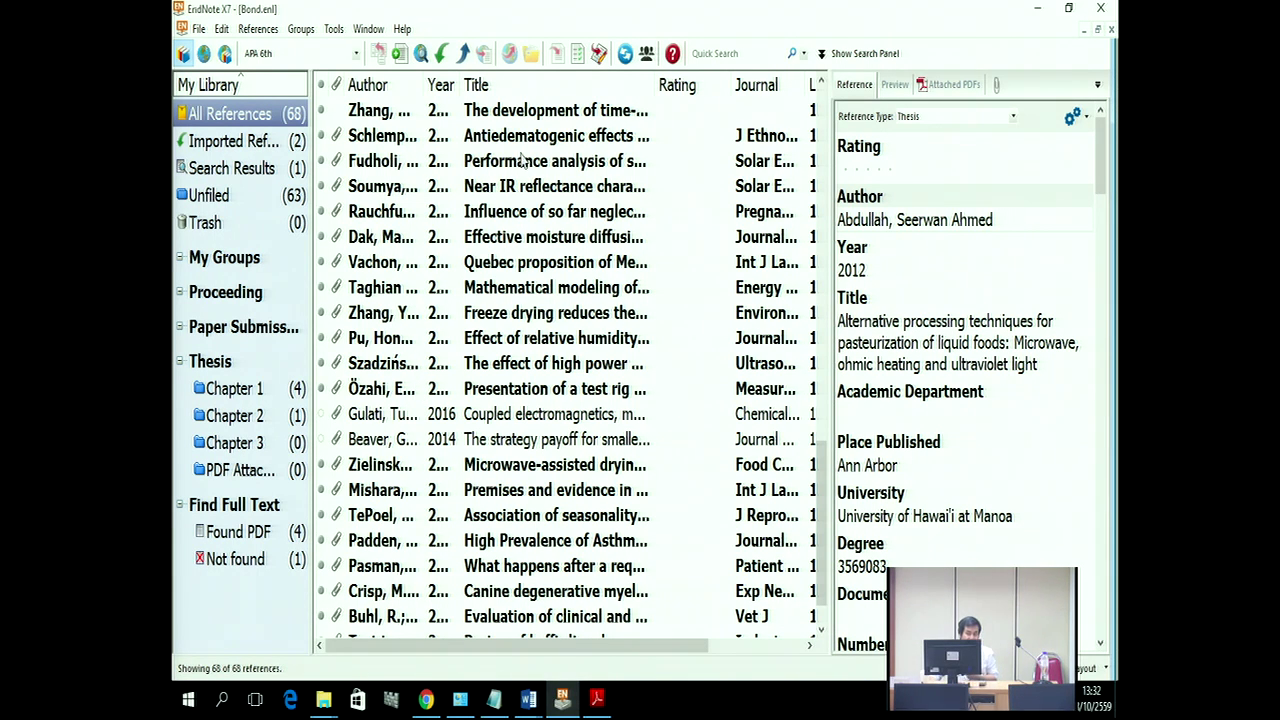
{"action": "left_click_drag", "start_coordinate": [817, 520], "coordinate": [815, 100]}
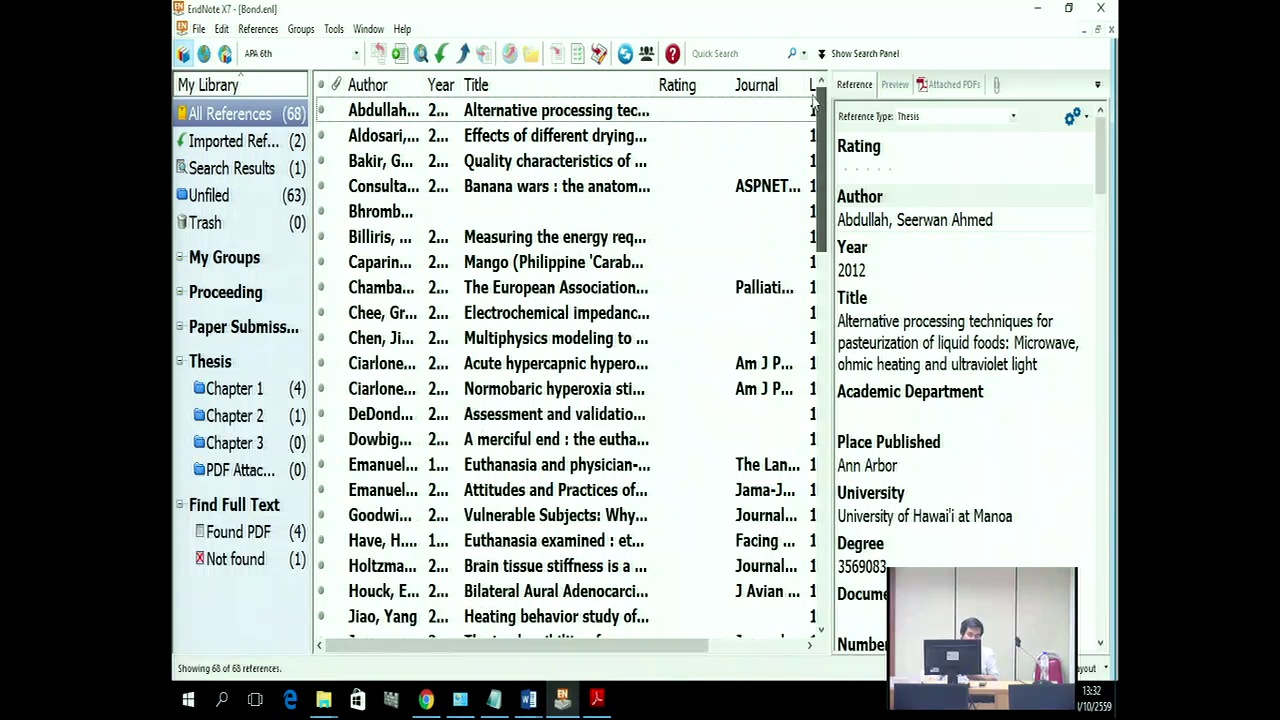
{"action": "left_click", "coordinate": [338, 86]}
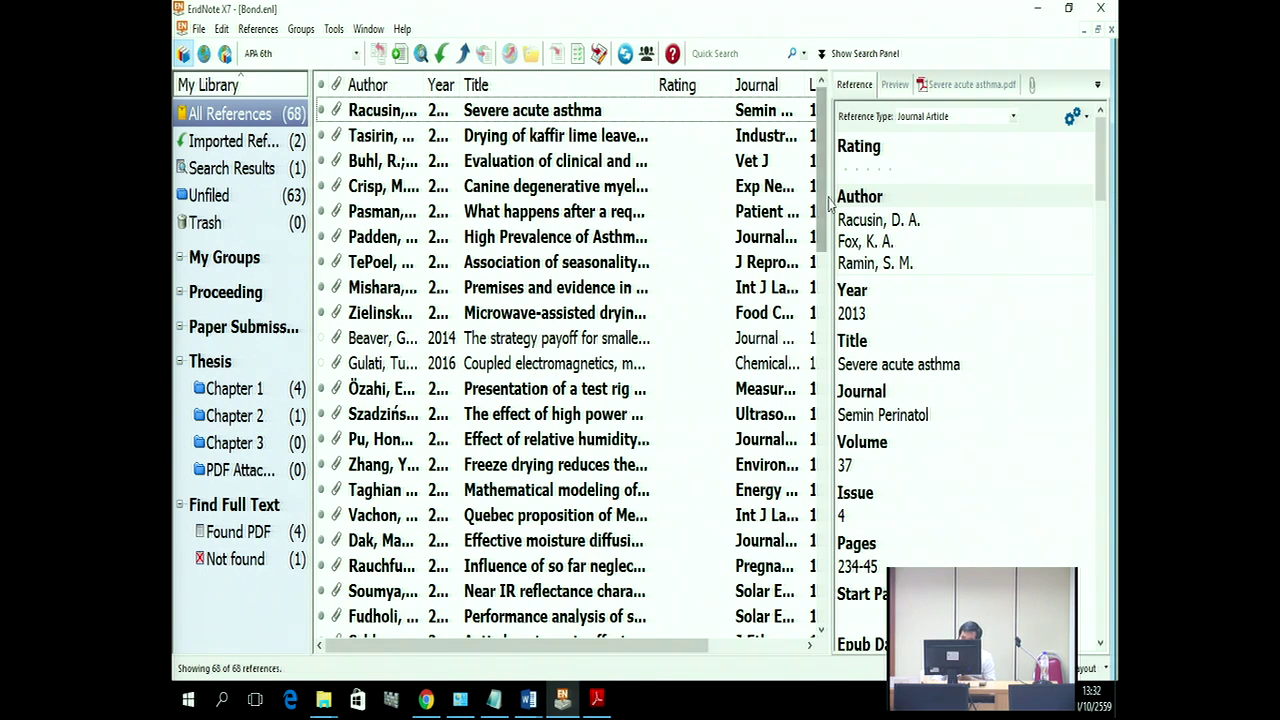
{"action": "left_click_drag", "start_coordinate": [822, 205], "coordinate": [803, 483]}
{"action": "scroll", "coordinate": [806, 425], "scroll_direction": "up", "scroll_amount": 4}
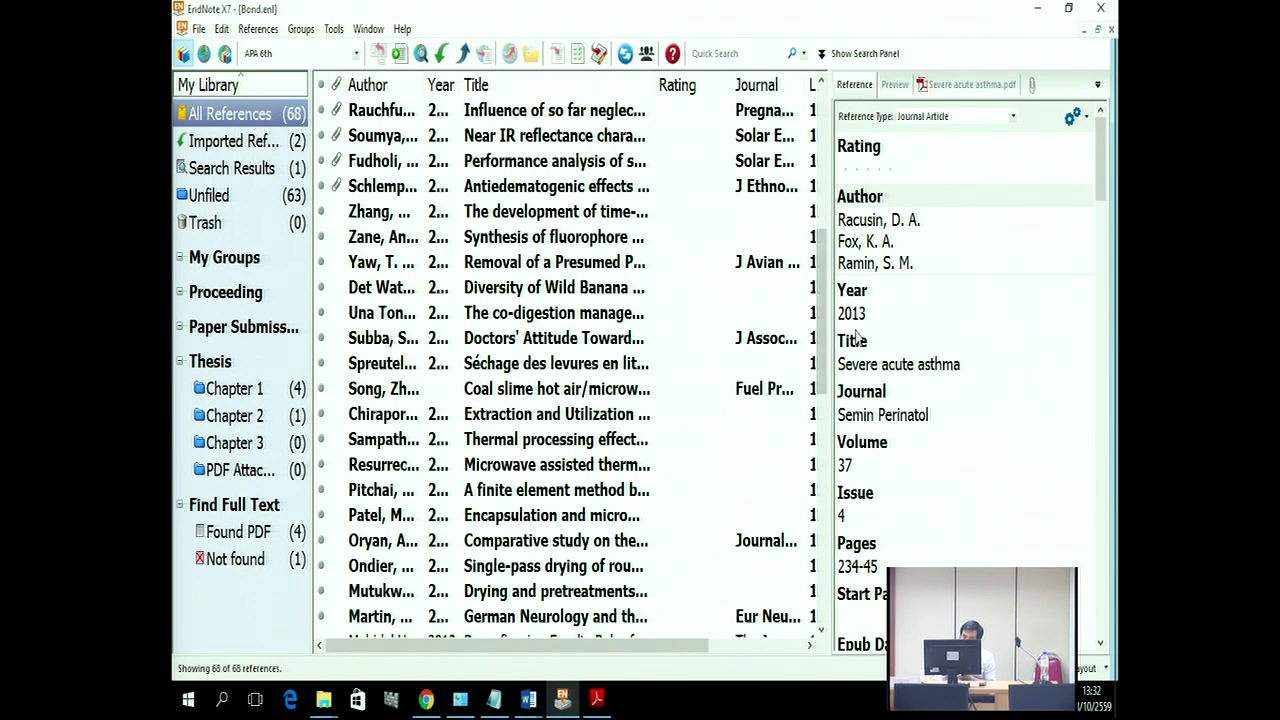
{"action": "scroll", "coordinate": [640, 230], "scroll_direction": "up", "scroll_amount": 6}
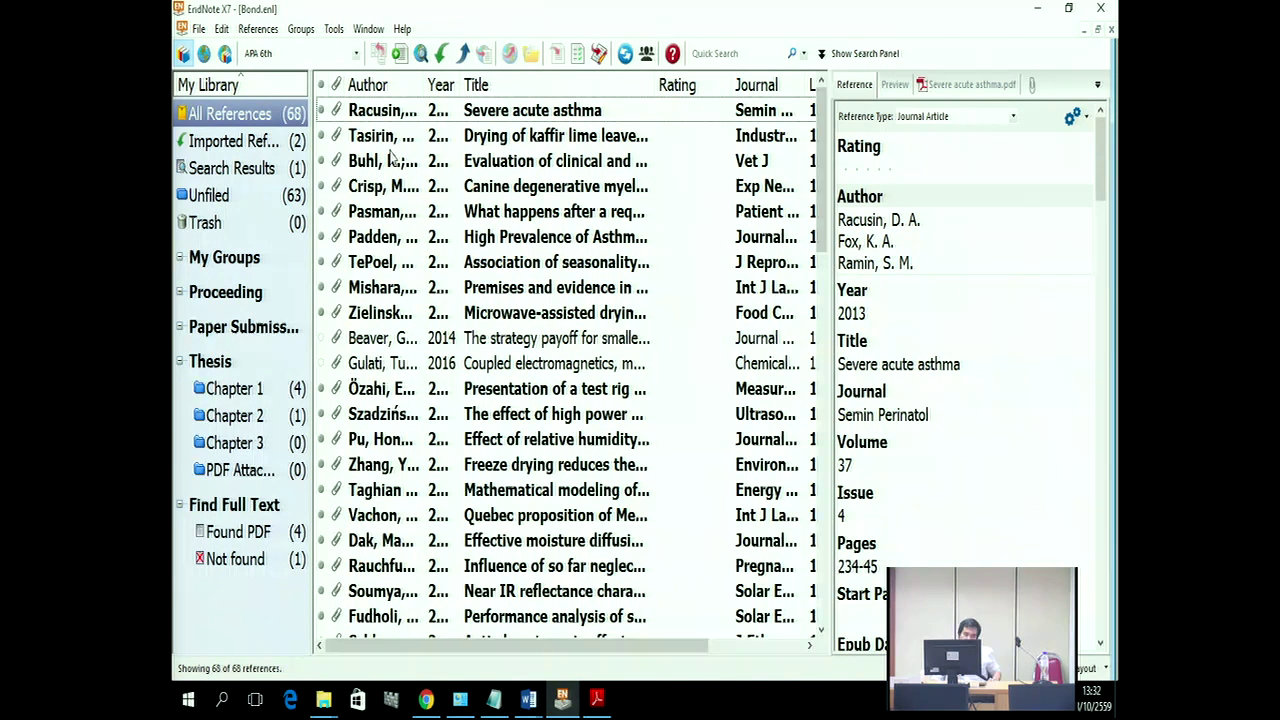
Step: Add the "Severe acute asthma", "Drying of kaffir lime", "Canine degenerative", "What happens after", "Association of seasonality" and "Premises and evidence" references to the PDF Attachment group
{"action": "left_click", "coordinate": [377, 113]}
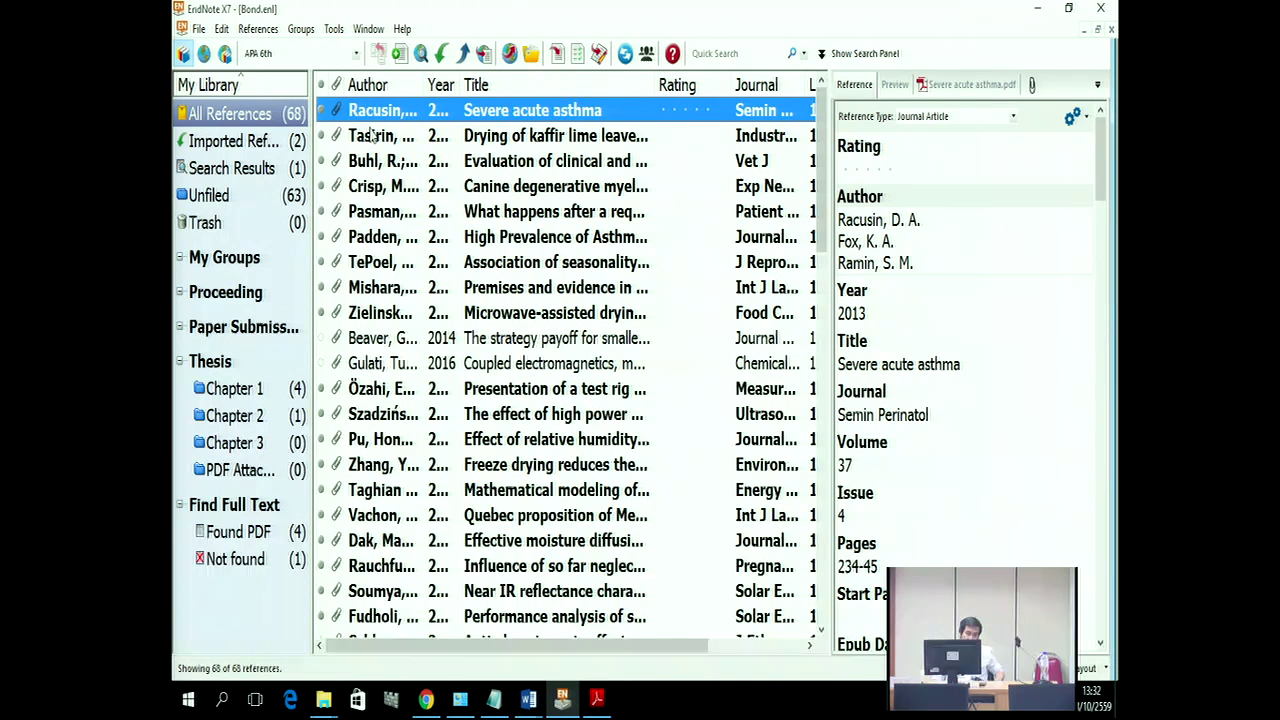
{"action": "left_click", "coordinate": [372, 137], "text": "shift"}
{"action": "left_click", "coordinate": [370, 186], "text": "ctrl"}
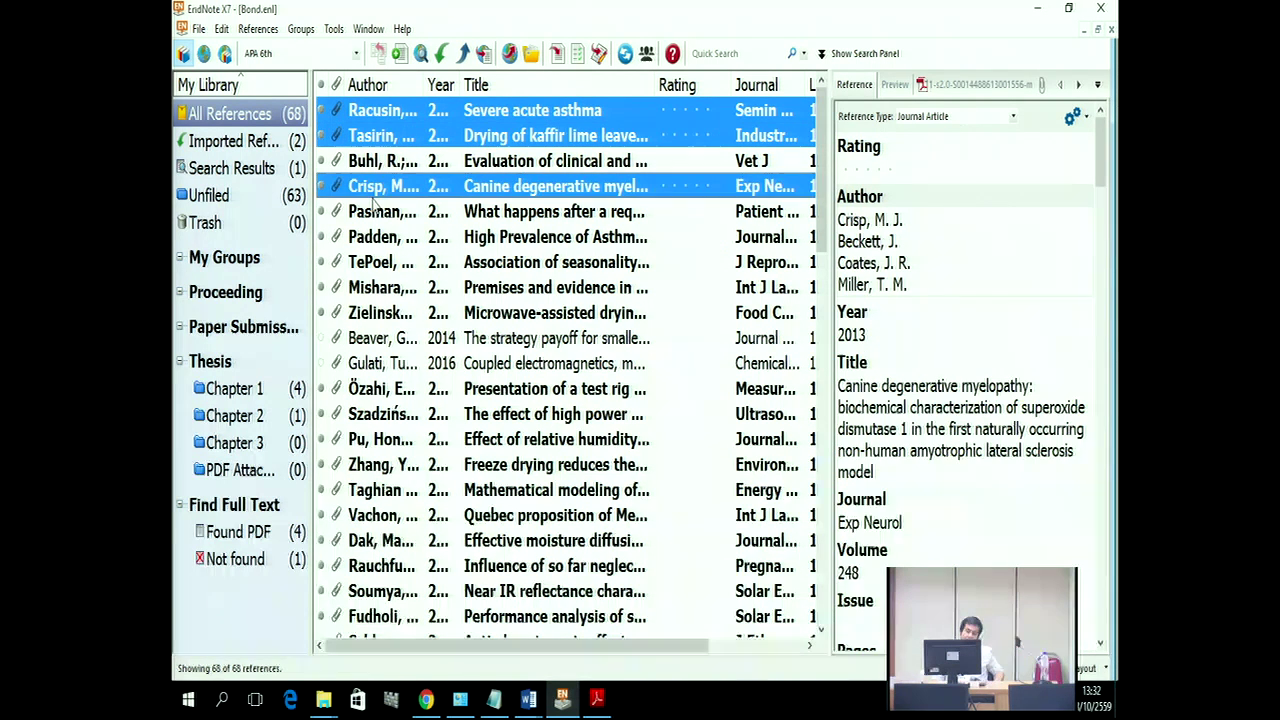
{"action": "left_click", "coordinate": [375, 211], "text": "ctrl"}
{"action": "left_click", "coordinate": [378, 262], "text": "ctrl"}
{"action": "left_click", "coordinate": [380, 288], "text": "ctrl"}
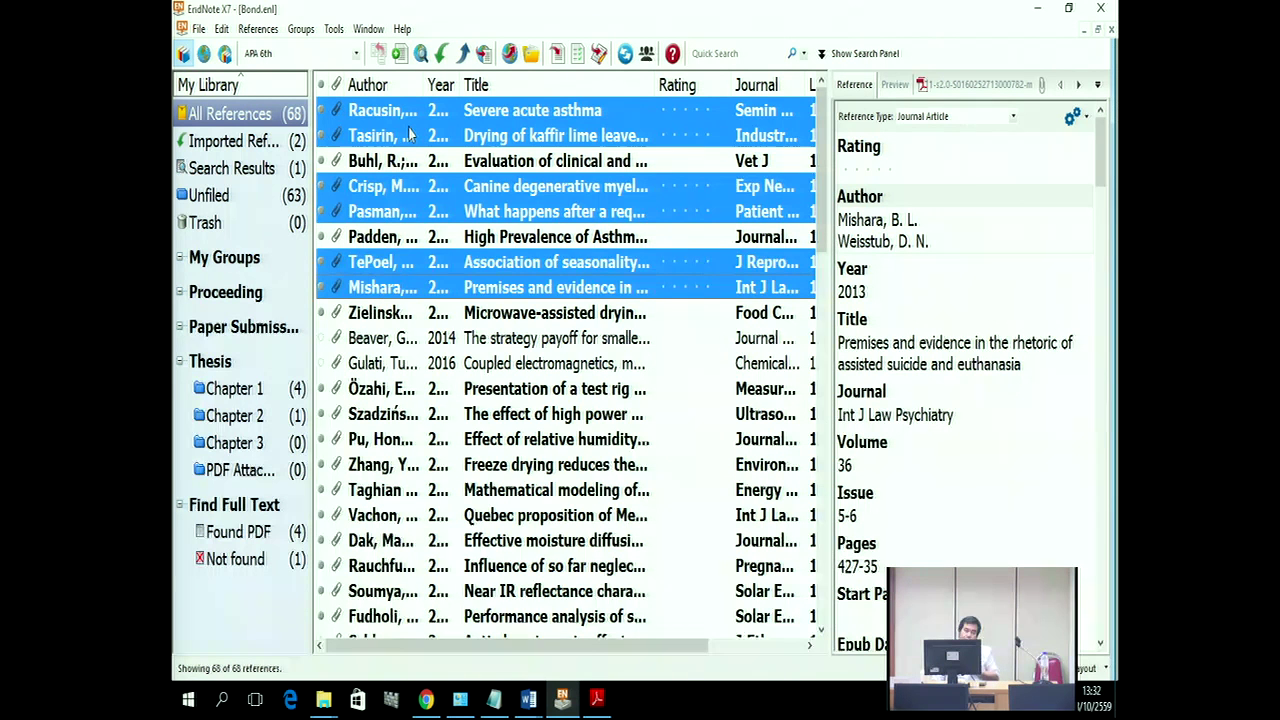
{"action": "right_click", "coordinate": [407, 206]}
{"action": "mouse_move", "coordinate": [474, 247]}
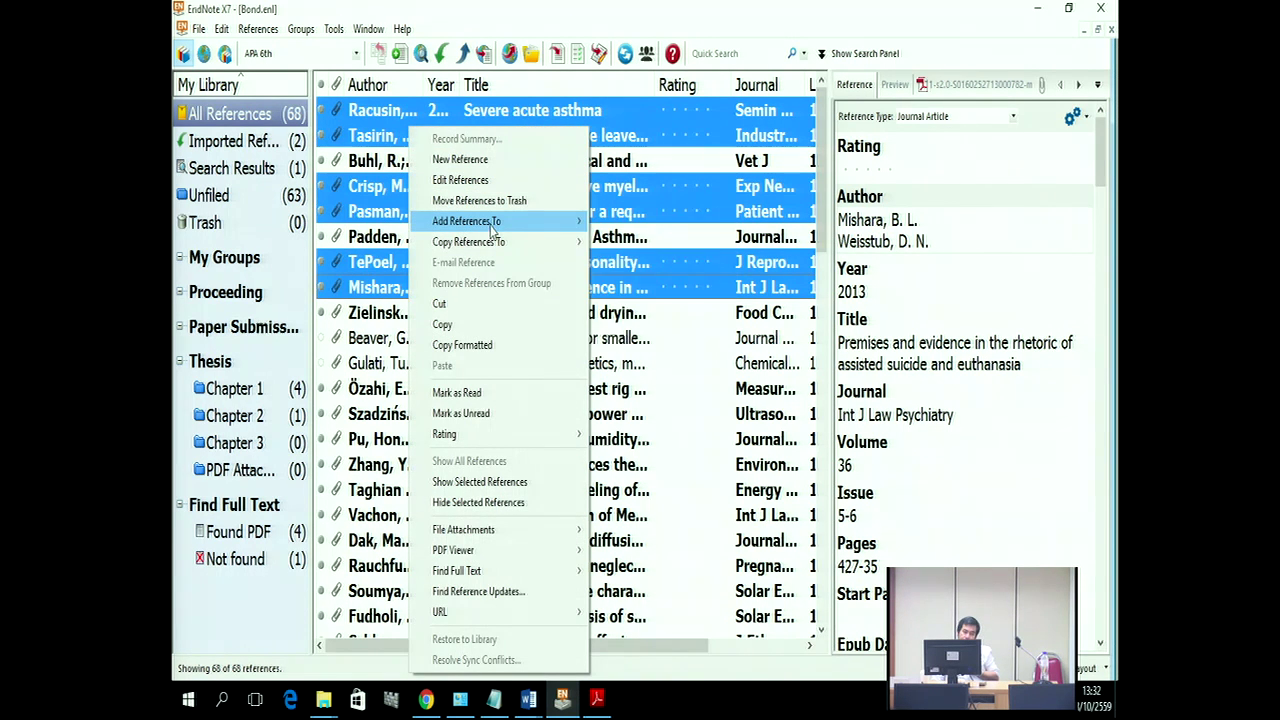
{"action": "mouse_move", "coordinate": [508, 224]}
{"action": "left_click", "coordinate": [640, 331]}
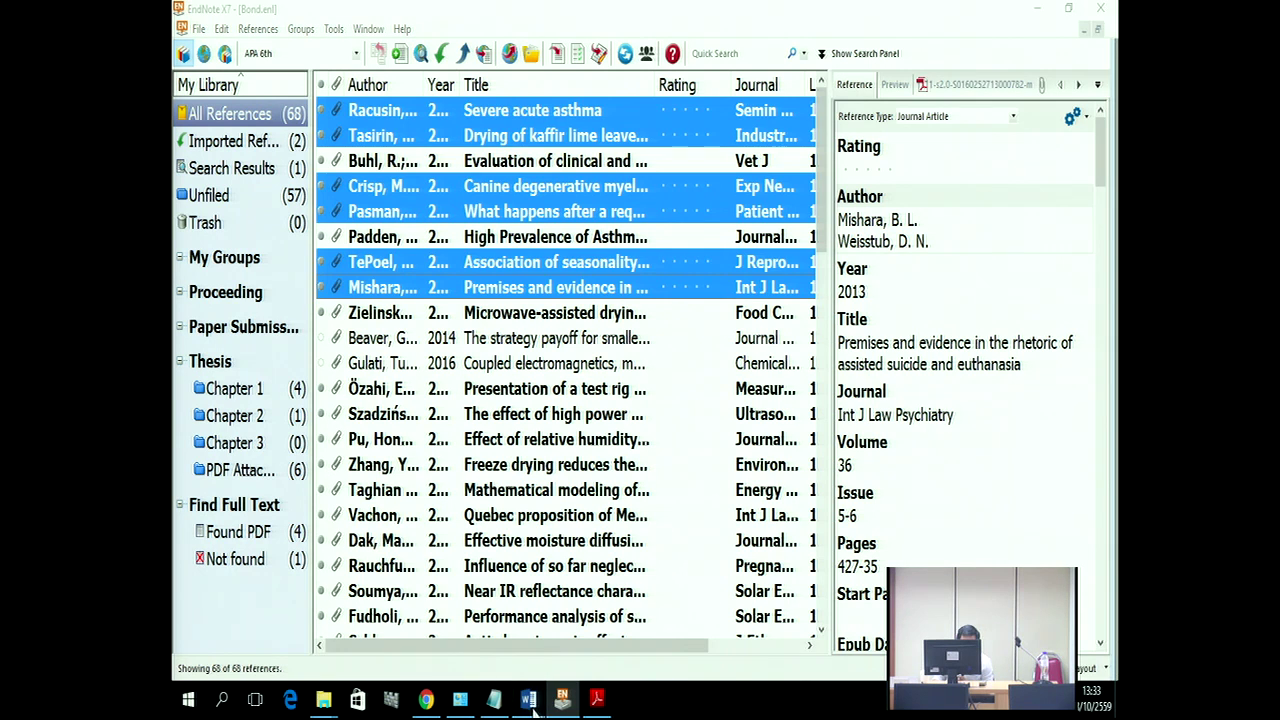
Step: Check the Word training document for the group type that follows Custom Group, and return to the EndNote library
{"action": "mouse_move", "coordinate": [527, 700]}
{"action": "left_click", "coordinate": [500, 640]}
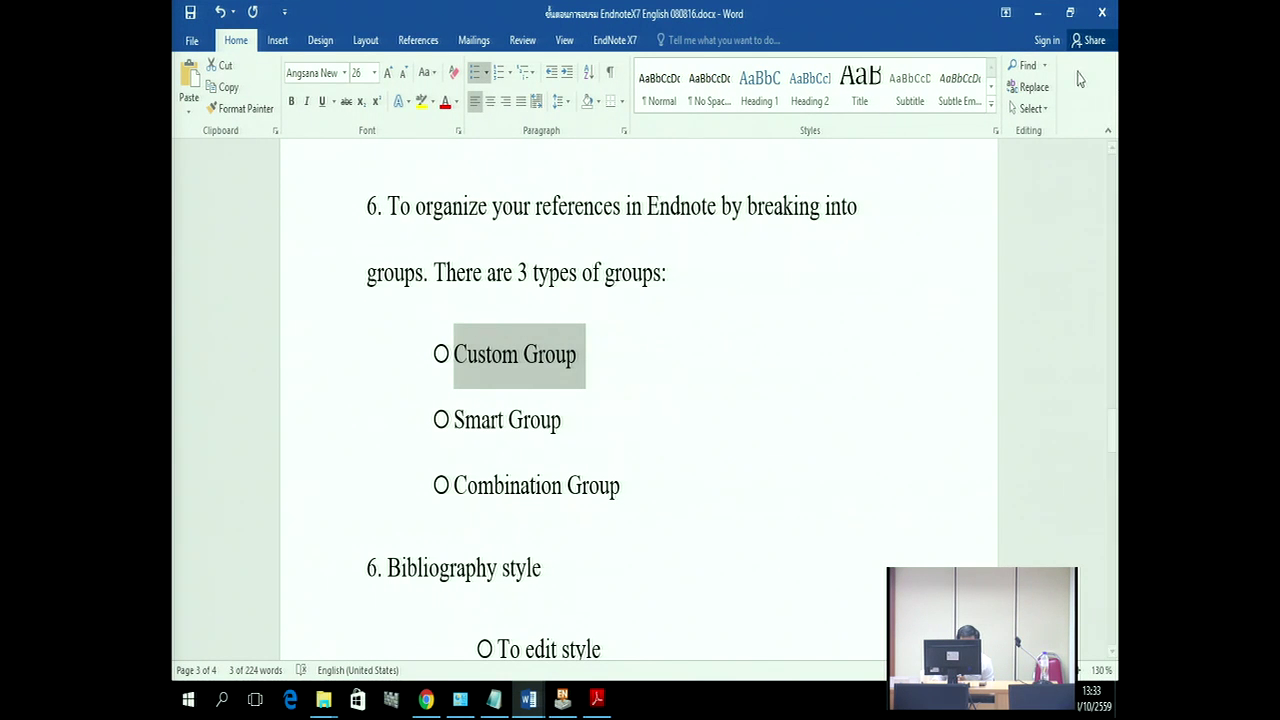
{"action": "left_click", "coordinate": [1036, 16]}
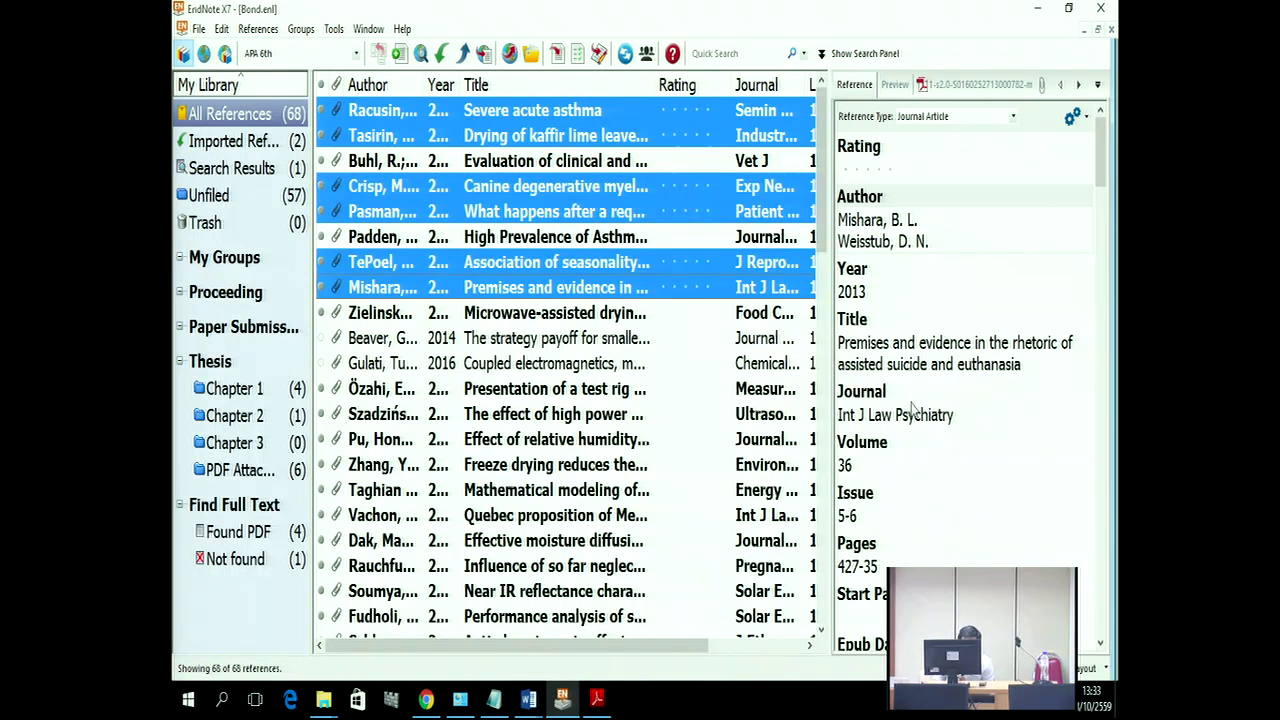
Step: Start a new smart group in the Paper Submission group set and name it "Journal"
{"action": "left_click", "coordinate": [205, 330]}
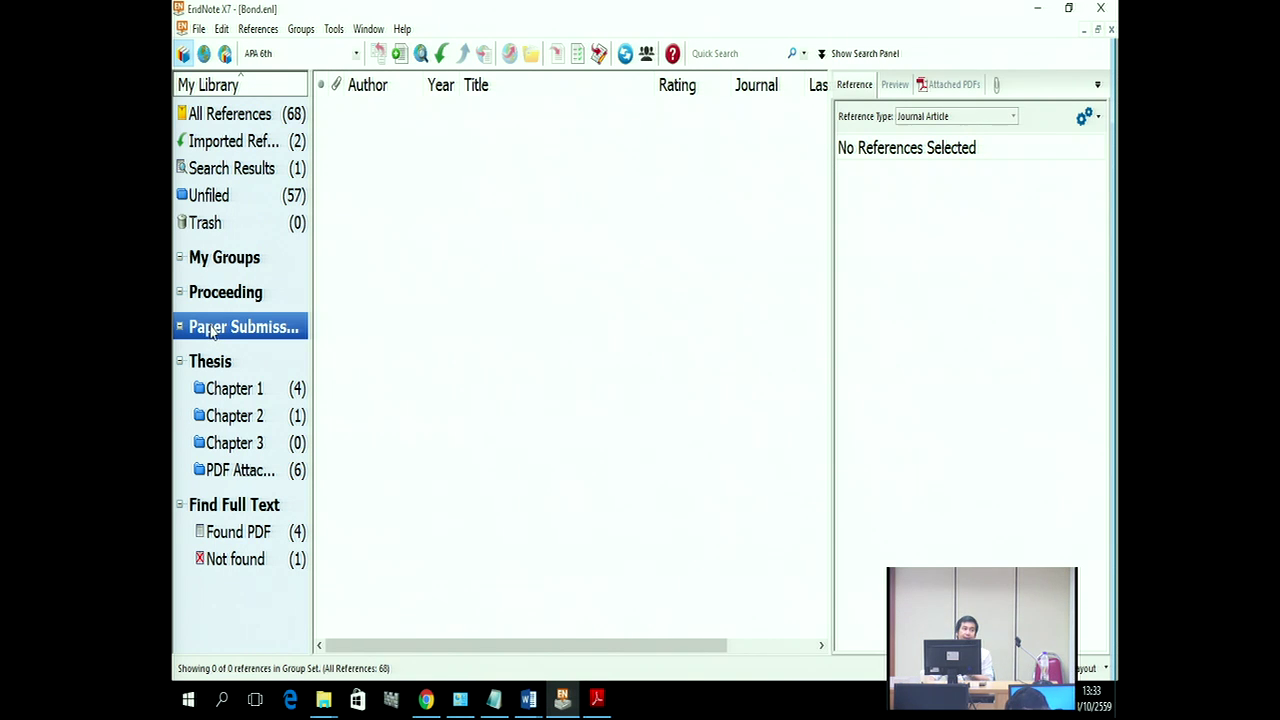
{"action": "right_click", "coordinate": [212, 332]}
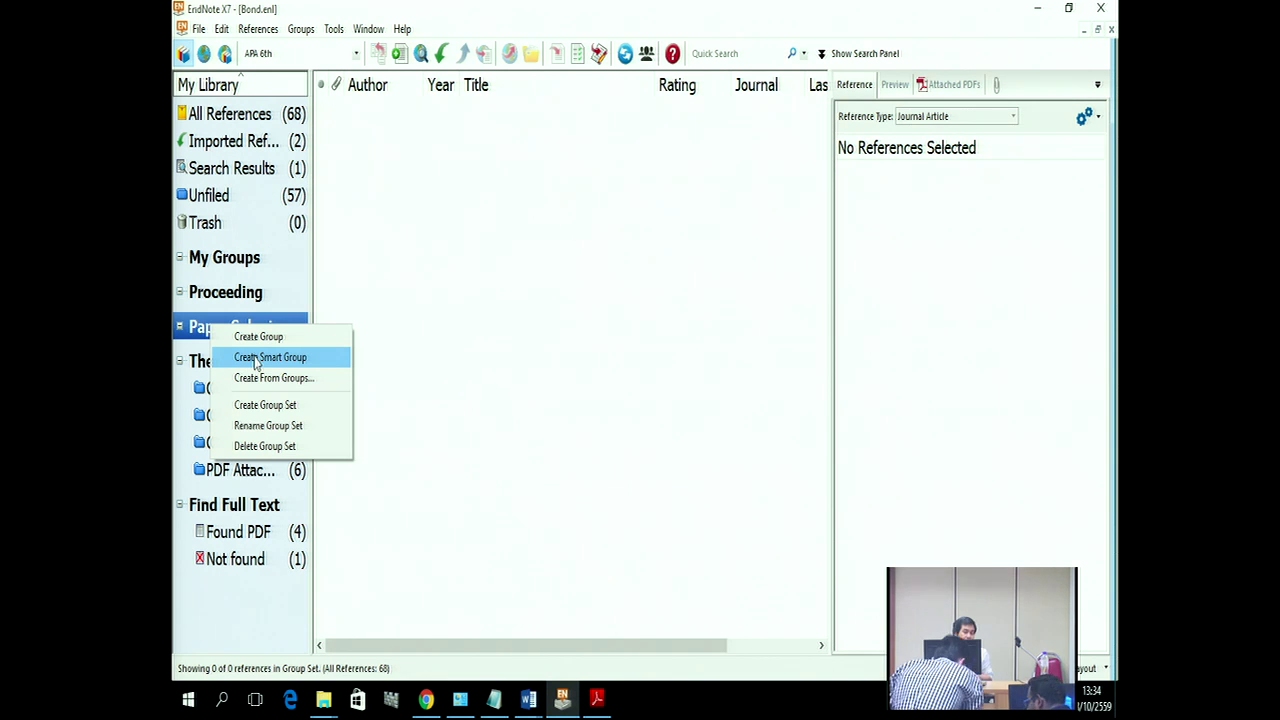
{"action": "left_click", "coordinate": [254, 362]}
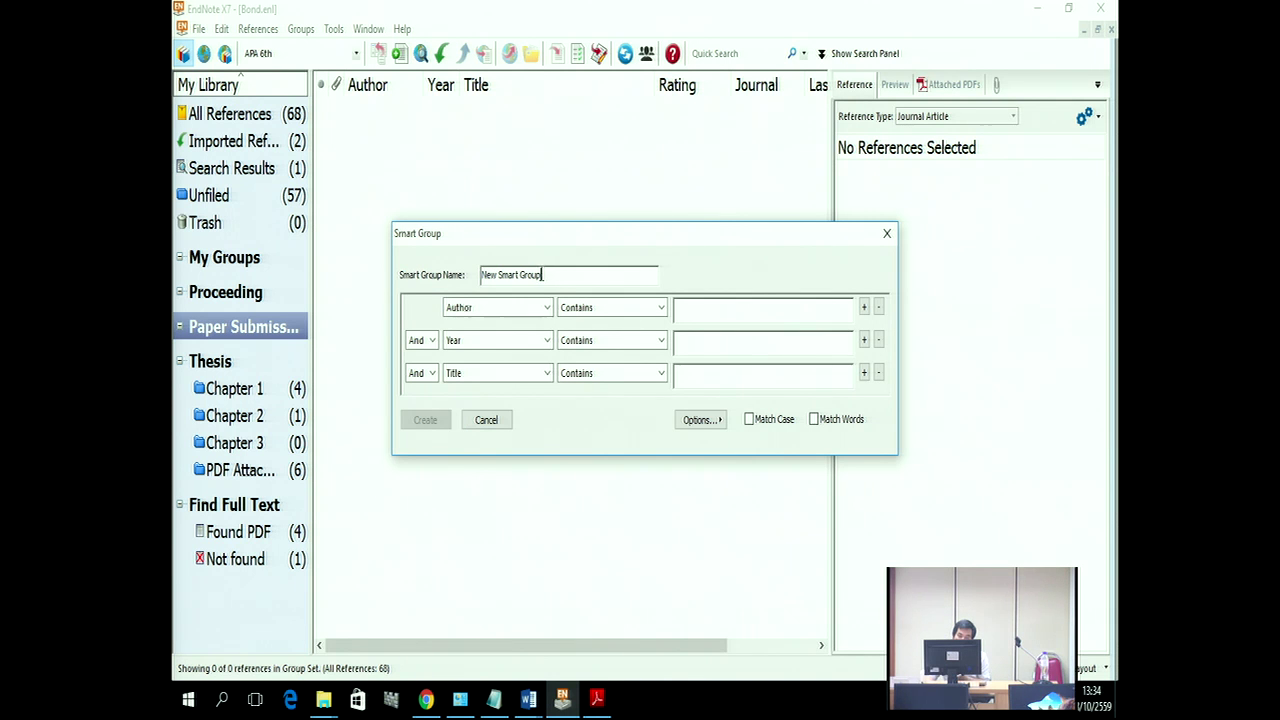
{"action": "left_click_drag", "start_coordinate": [546, 274], "coordinate": [474, 276]}
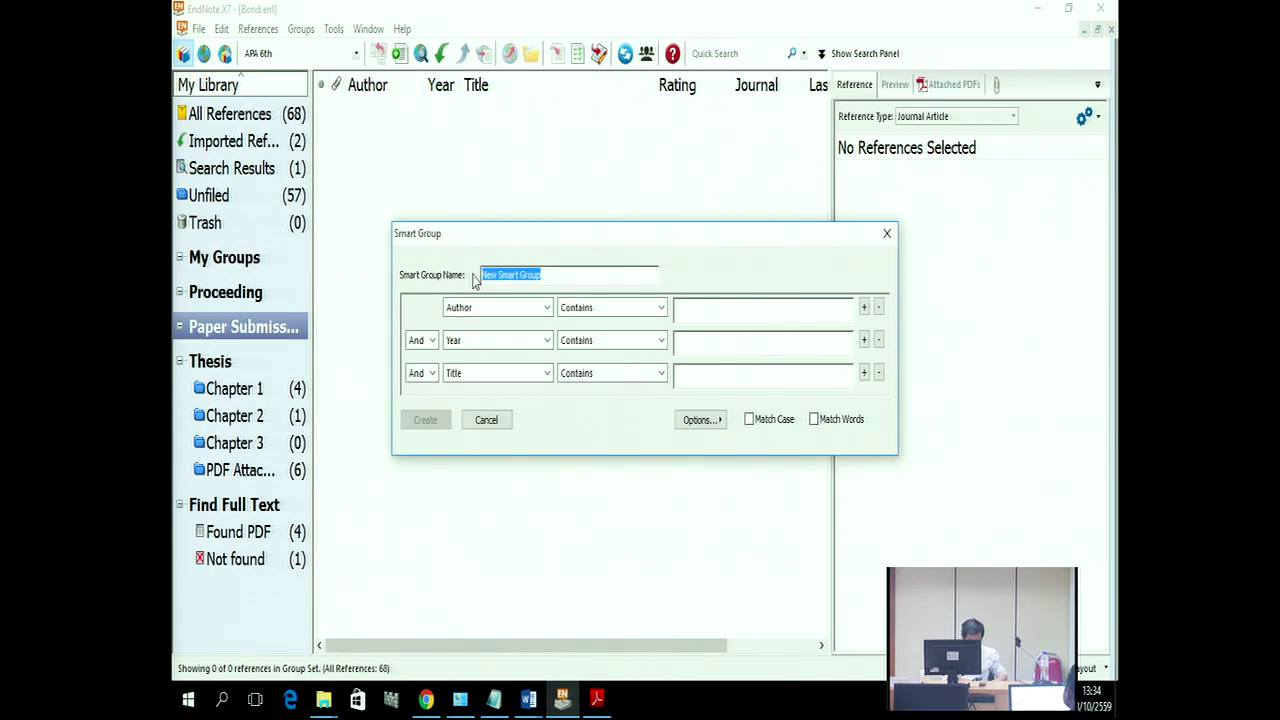
{"action": "type", "text": "Jo"}
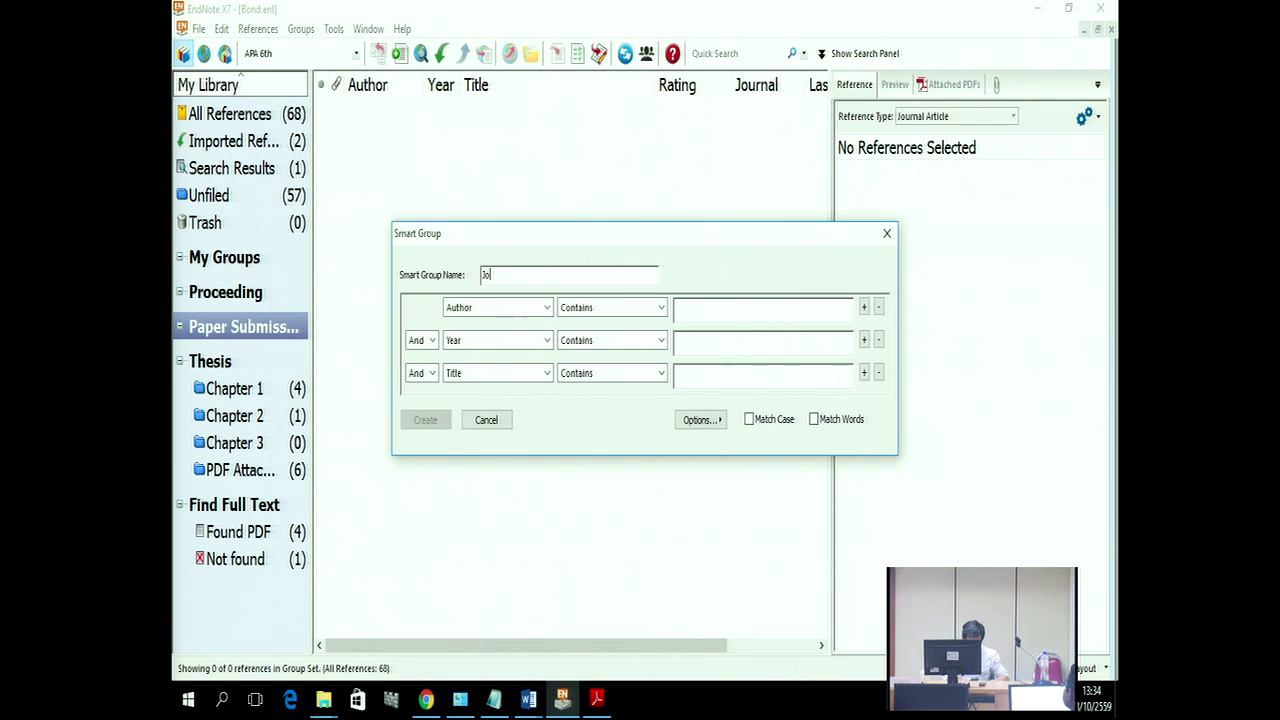
{"action": "type", "text": "urnal"}
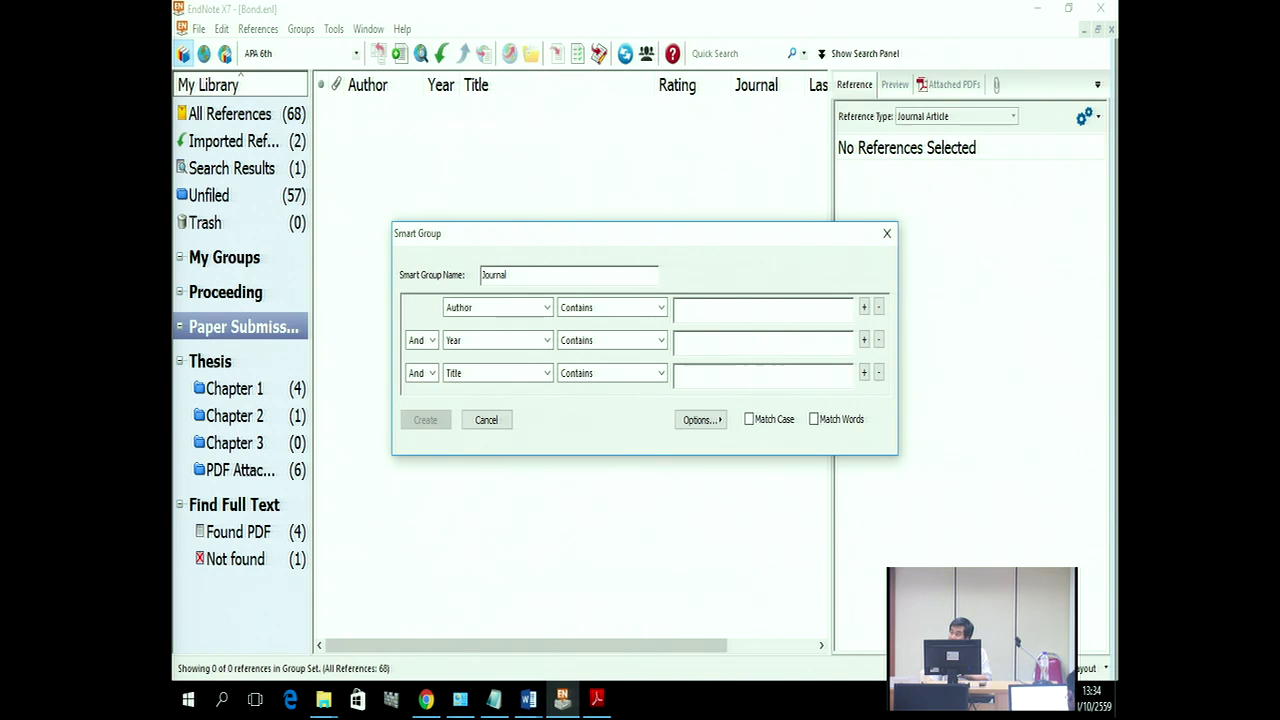
Step: Set the Journal smart group's first condition to Reference Type contains "journal" and create the group
{"action": "left_click", "coordinate": [503, 309]}
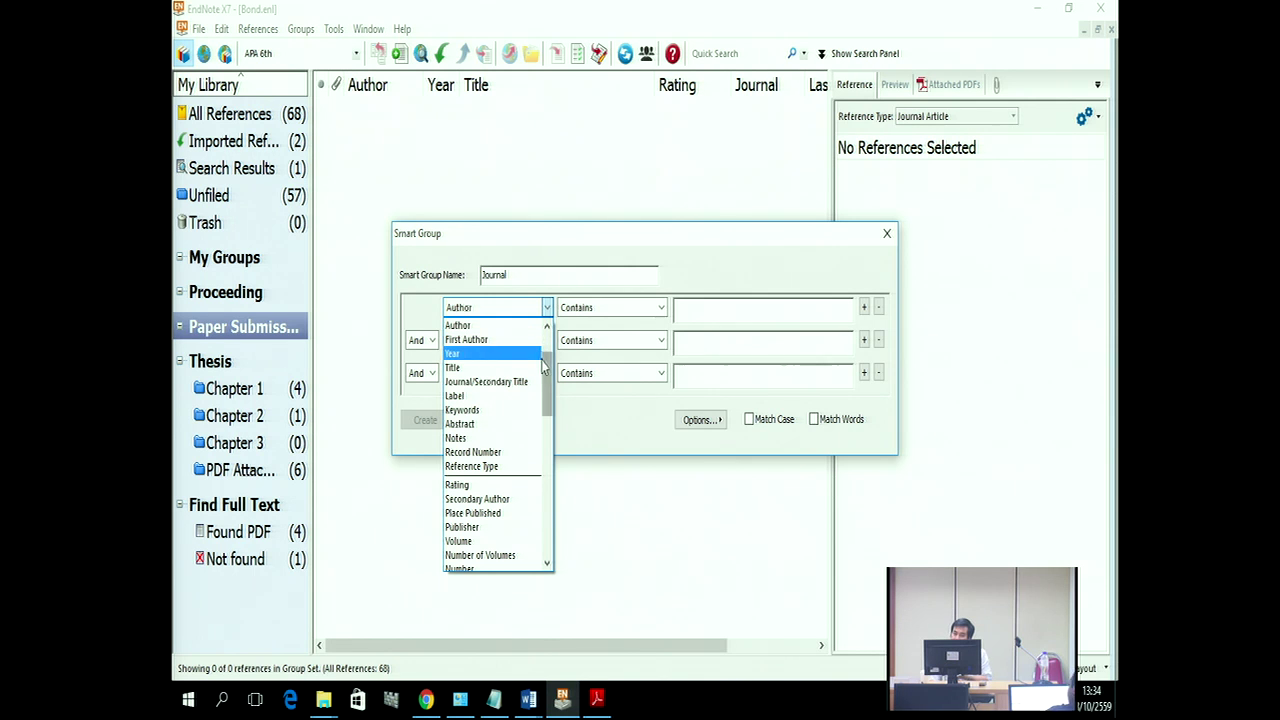
{"action": "scroll", "coordinate": [544, 370], "scroll_direction": "down", "scroll_amount": 4}
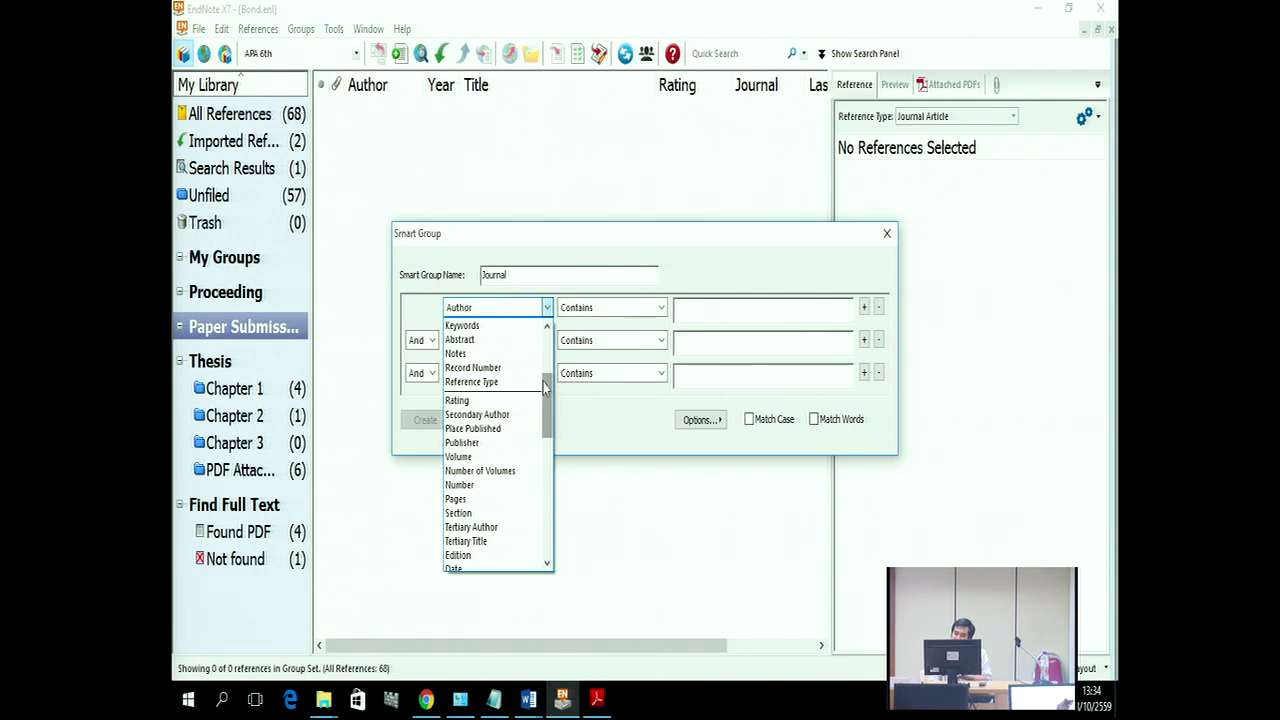
{"action": "left_click", "coordinate": [476, 385]}
{"action": "left_click", "coordinate": [694, 313]}
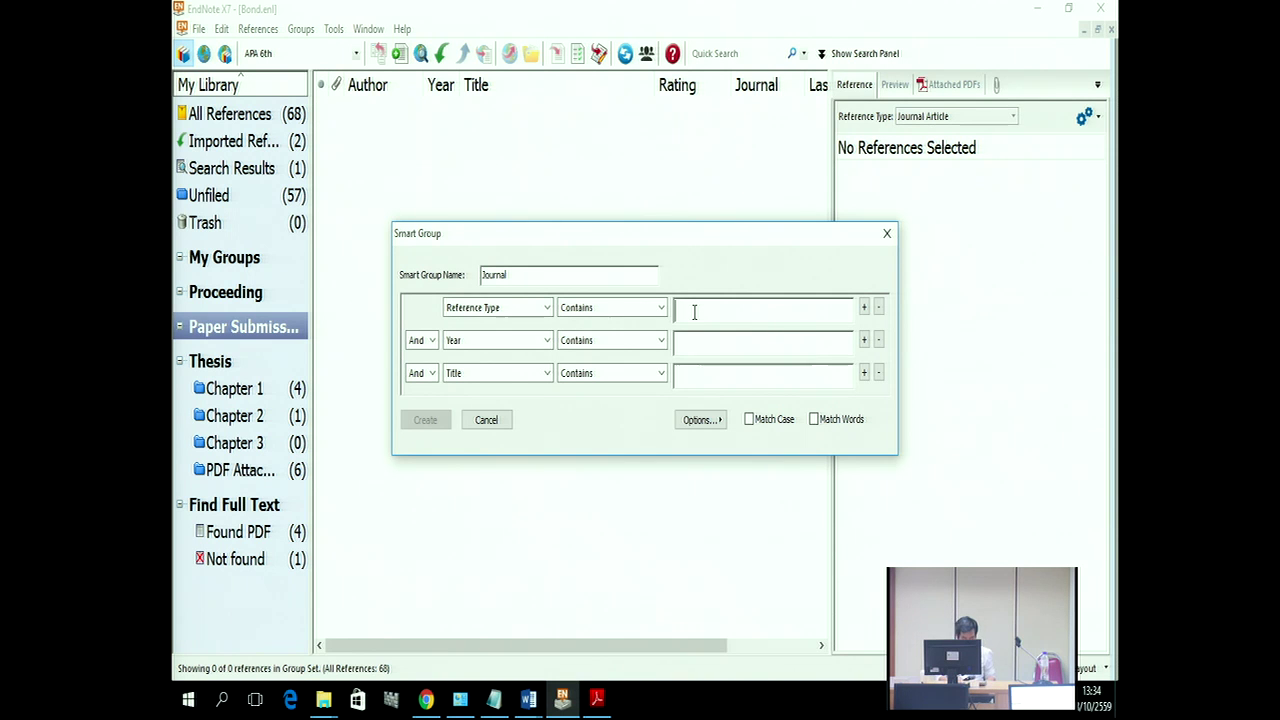
{"action": "type", "text": "journal"}
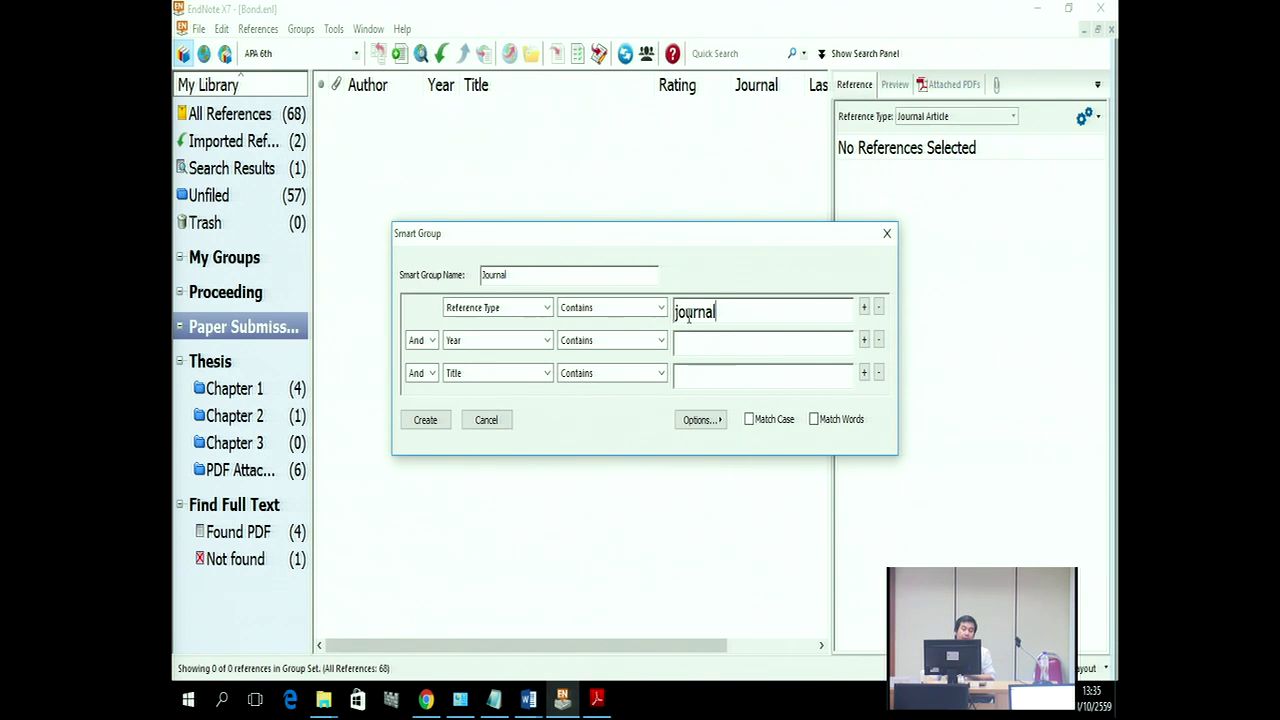
{"action": "left_click", "coordinate": [426, 420]}
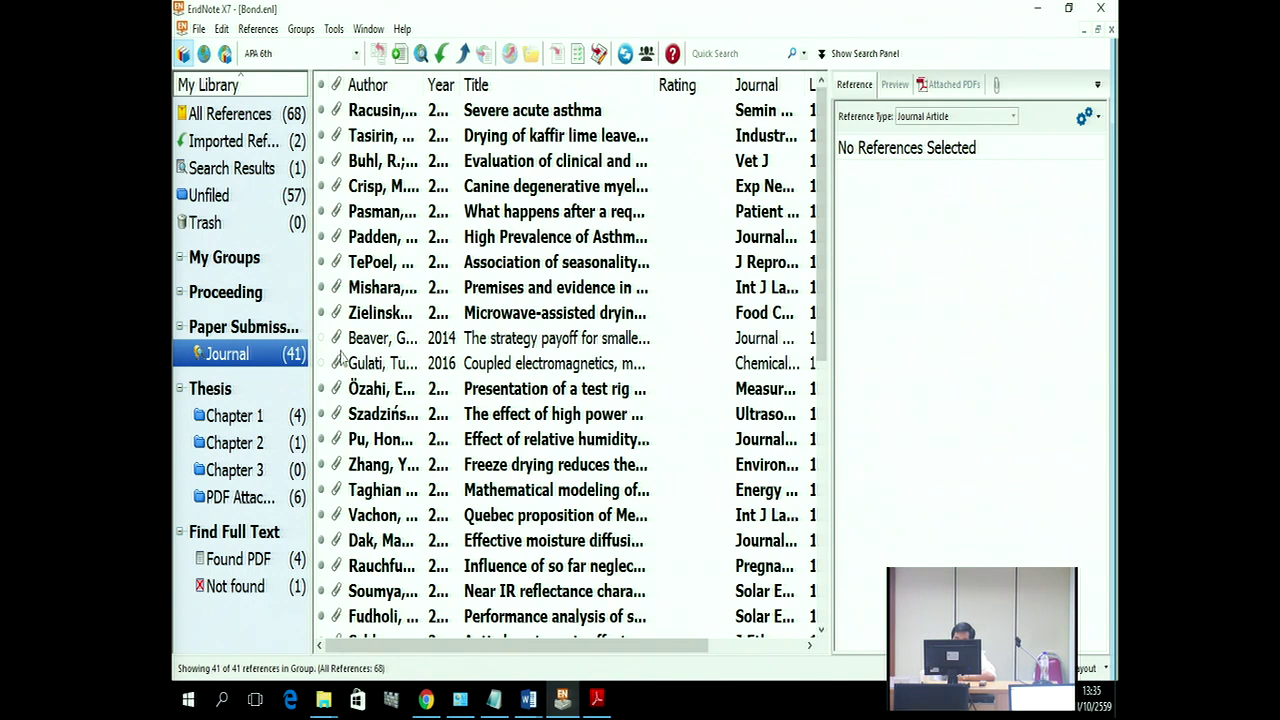
Step: Start another smart group in the Paper Submission group set and name it "Thesis"
{"action": "left_click", "coordinate": [228, 330]}
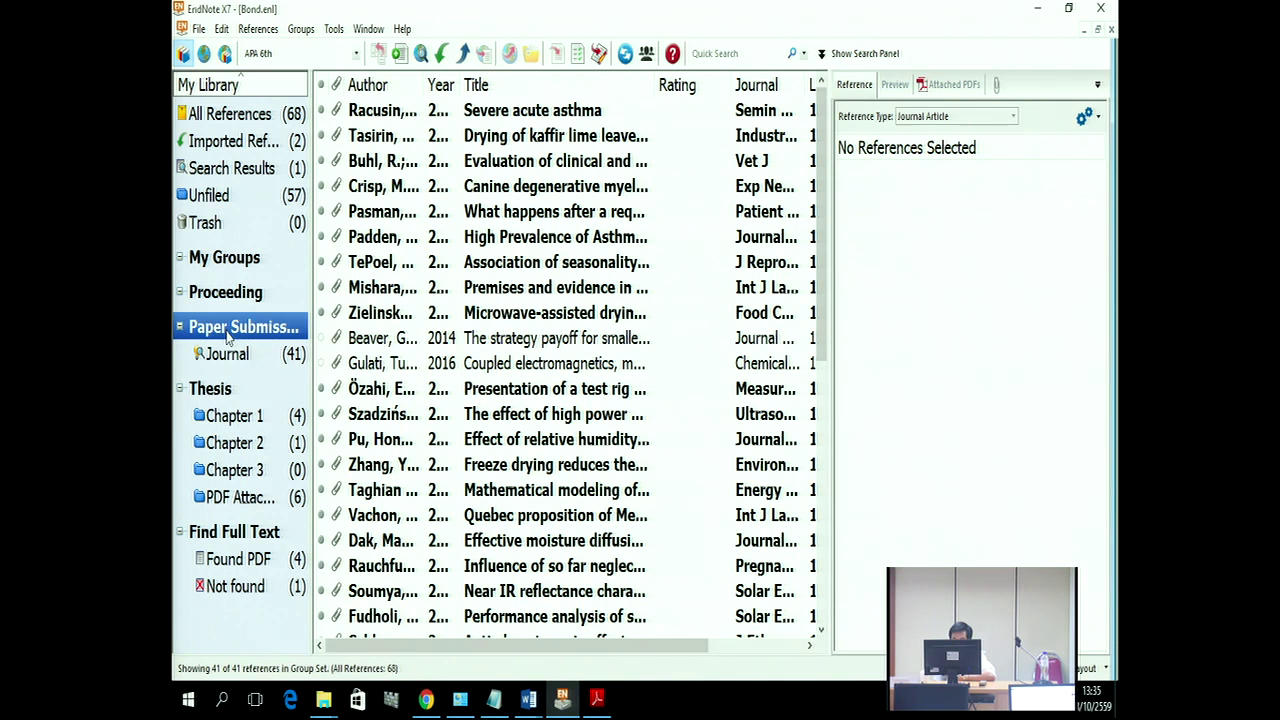
{"action": "right_click", "coordinate": [228, 338]}
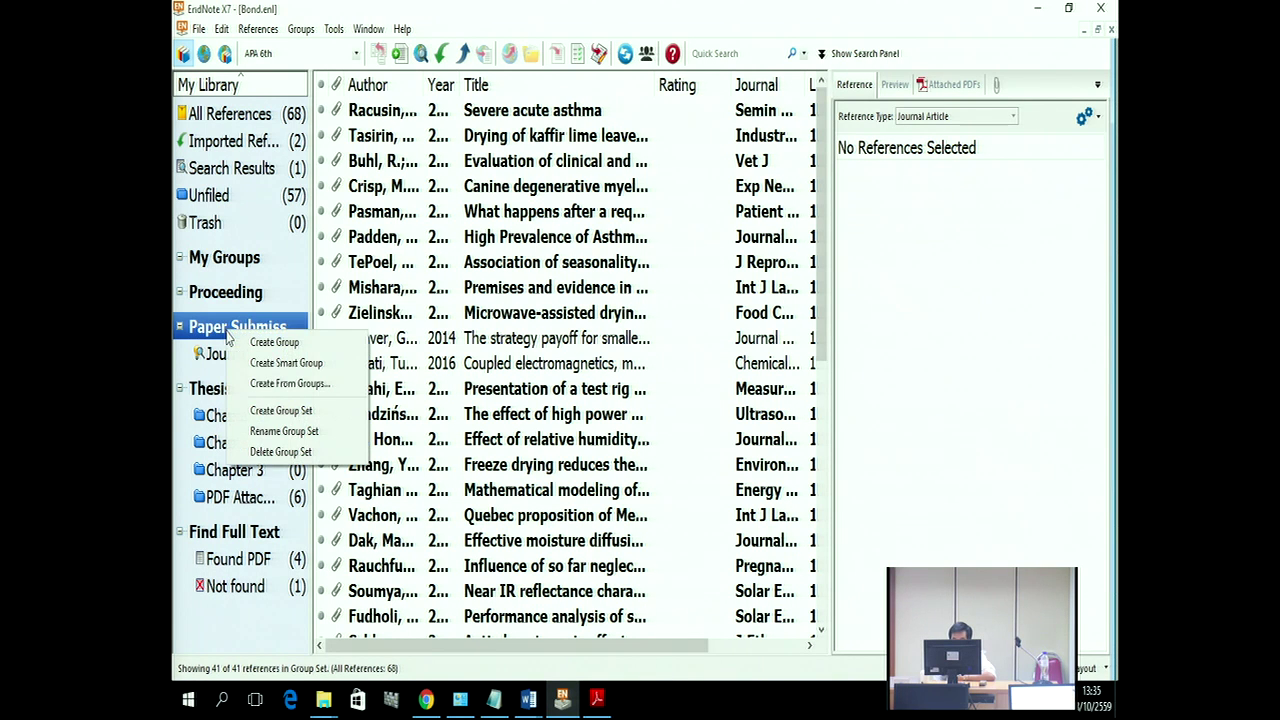
{"action": "left_click", "coordinate": [267, 364]}
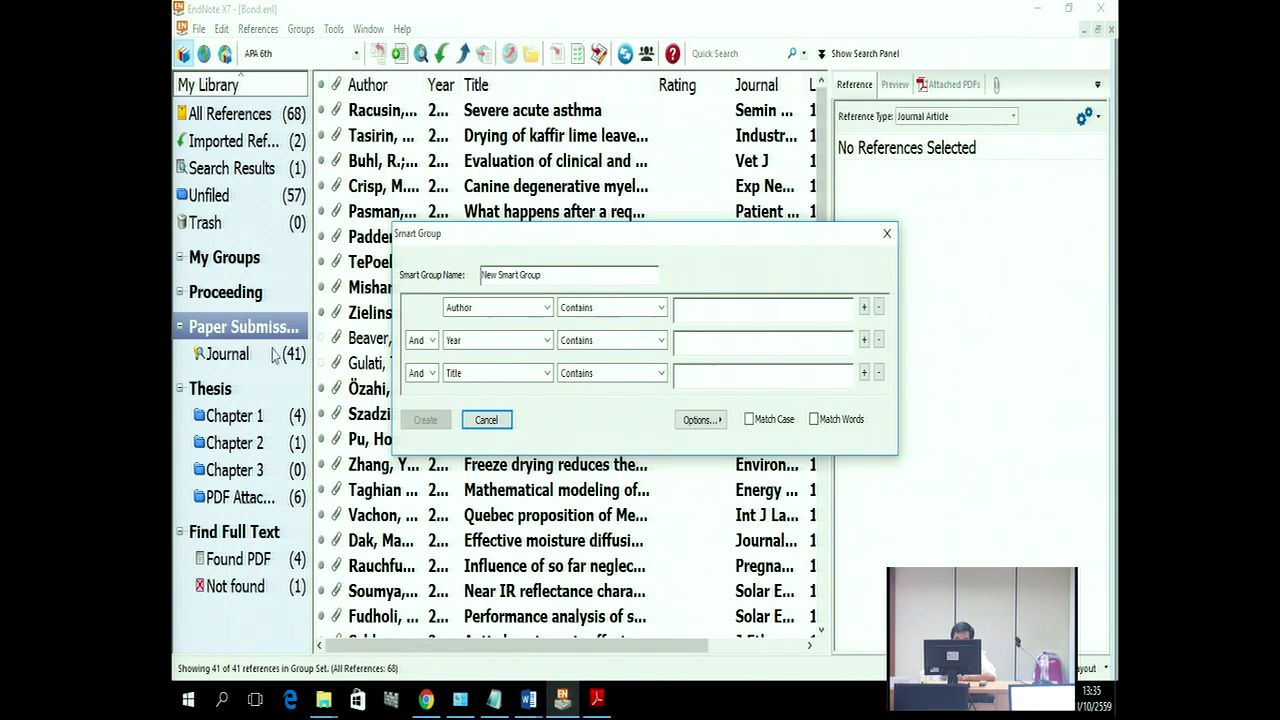
{"action": "left_click_drag", "start_coordinate": [544, 274], "coordinate": [481, 276]}
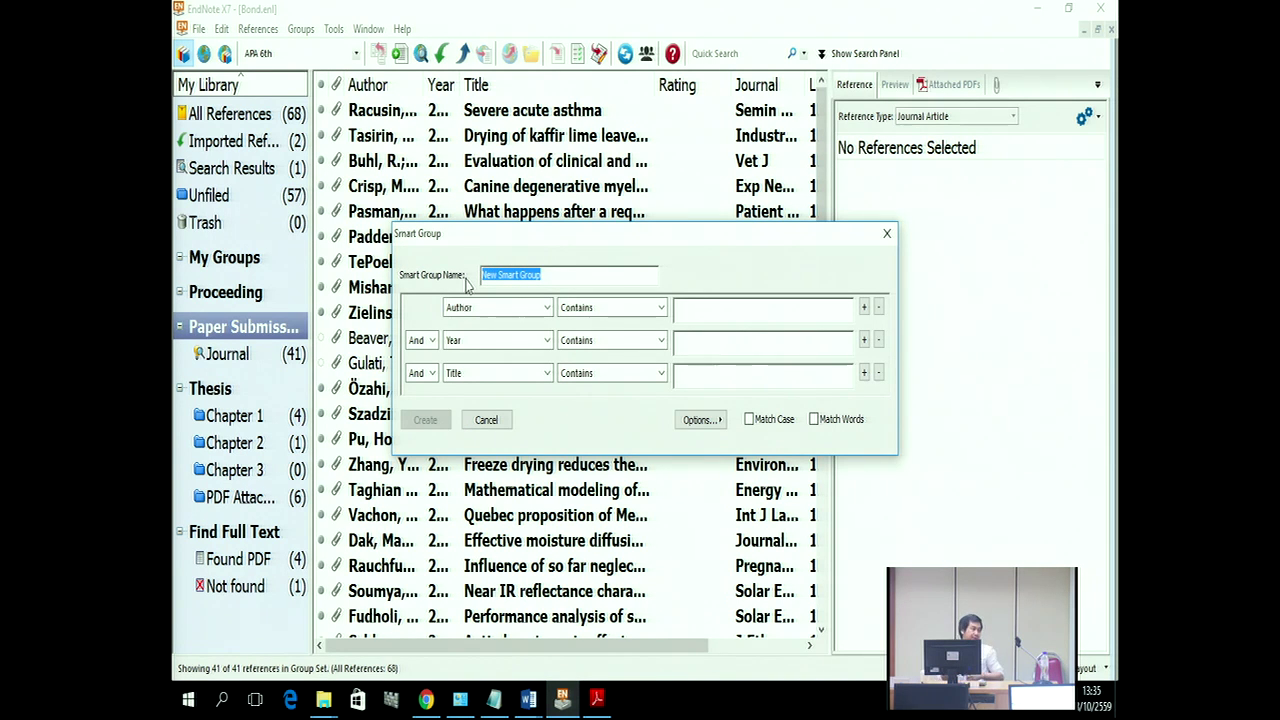
{"action": "type", "text": "Theis"}
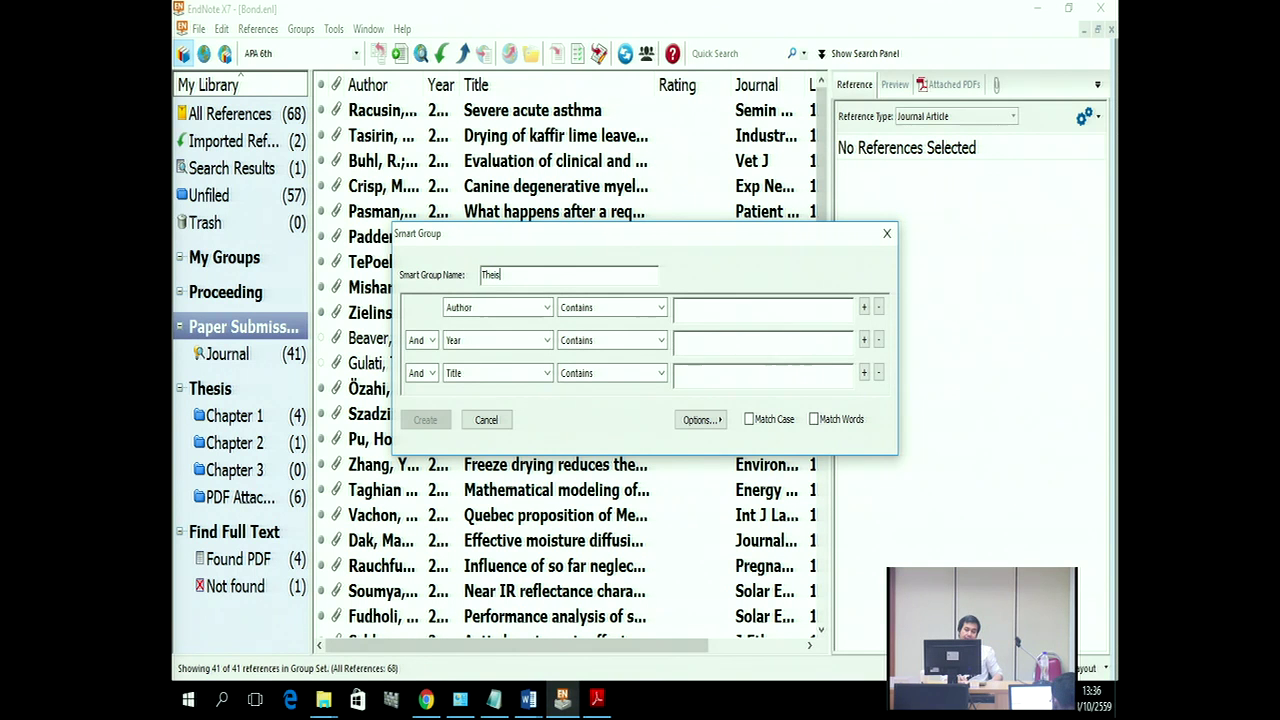
{"action": "key", "text": "BackSpace"}
{"action": "key", "text": "BackSpace"}
{"action": "type", "text": "sis"}
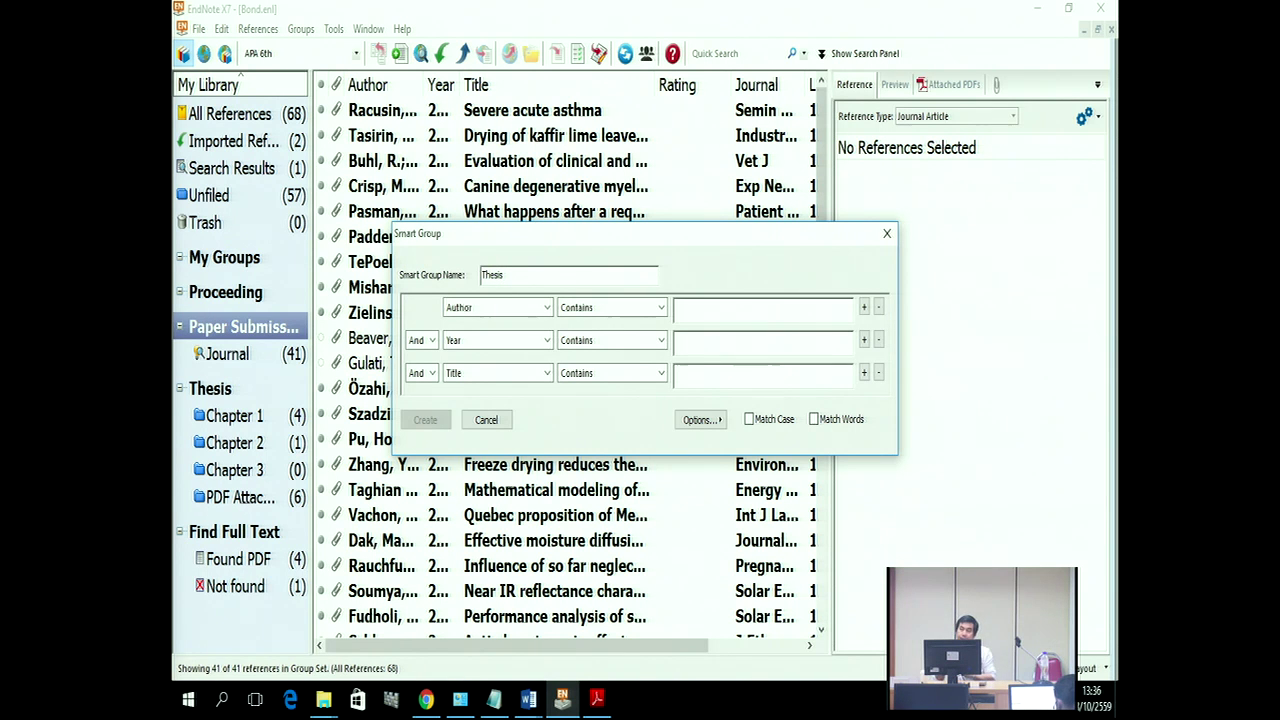
Step: Set the Thesis smart group's first condition to Reference Type contains "thesis" and create the group
{"action": "left_click", "coordinate": [486, 308]}
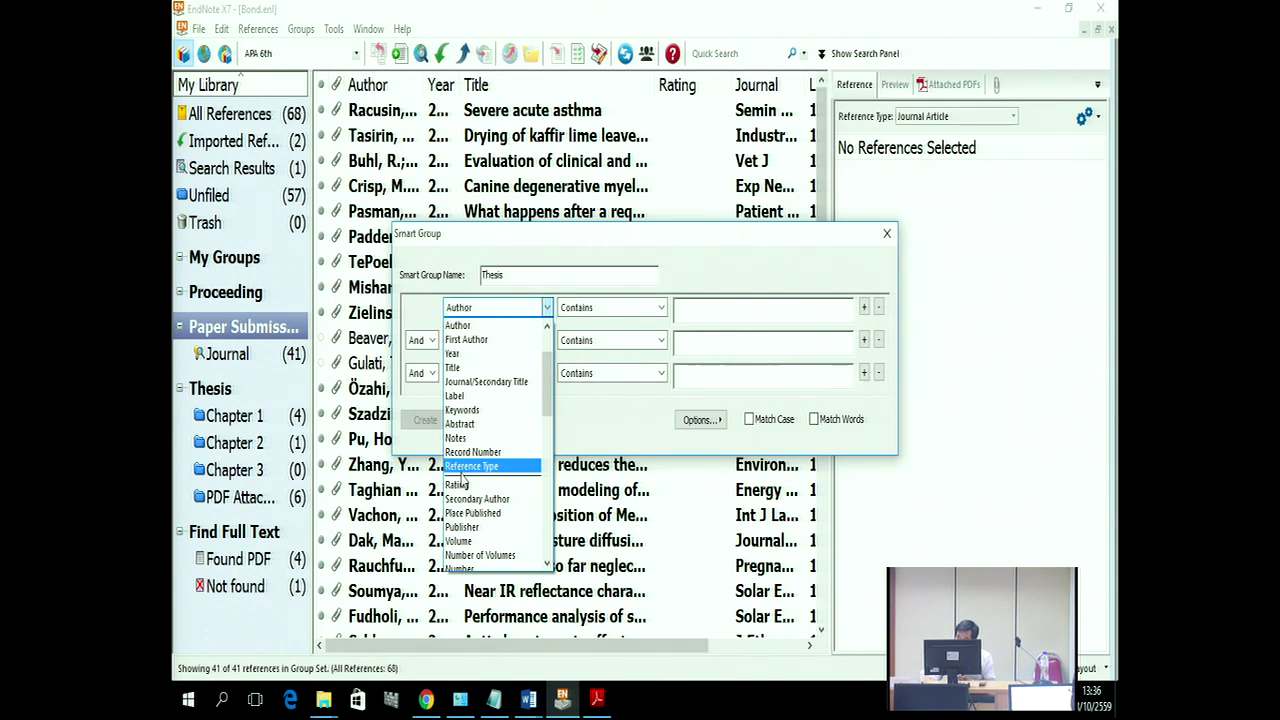
{"action": "left_click", "coordinate": [462, 472]}
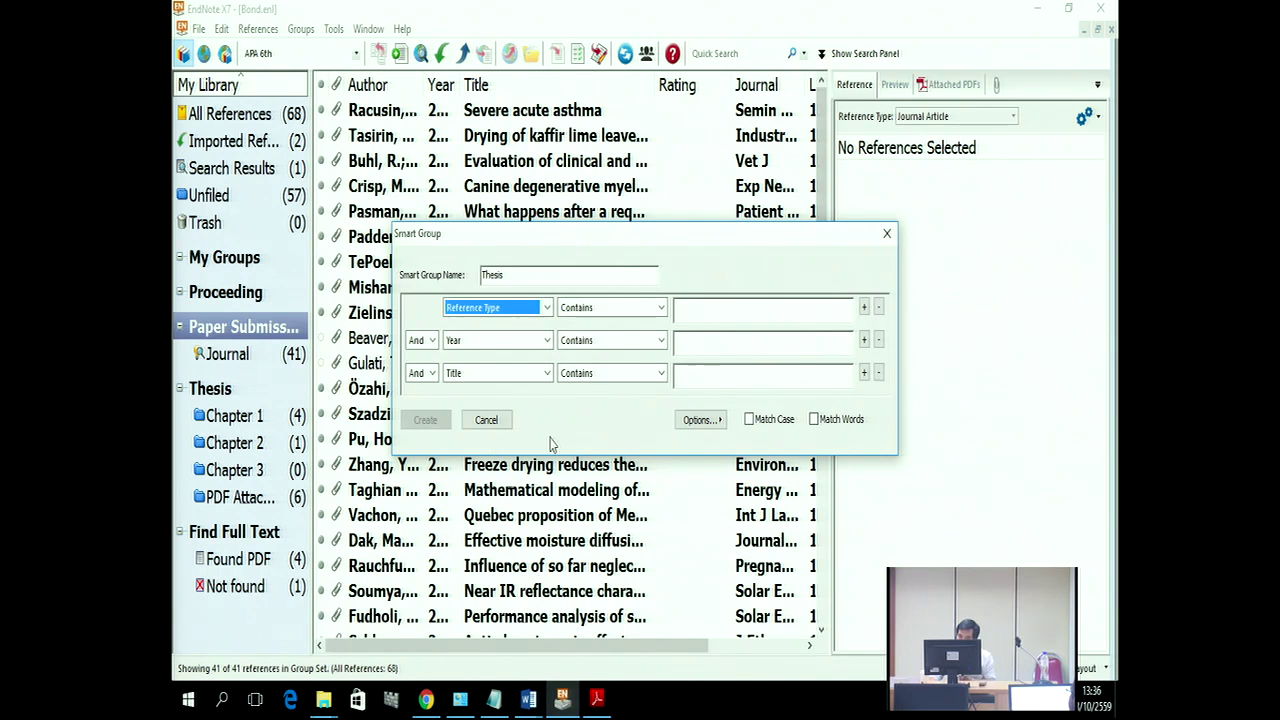
{"action": "left_click", "coordinate": [701, 314]}
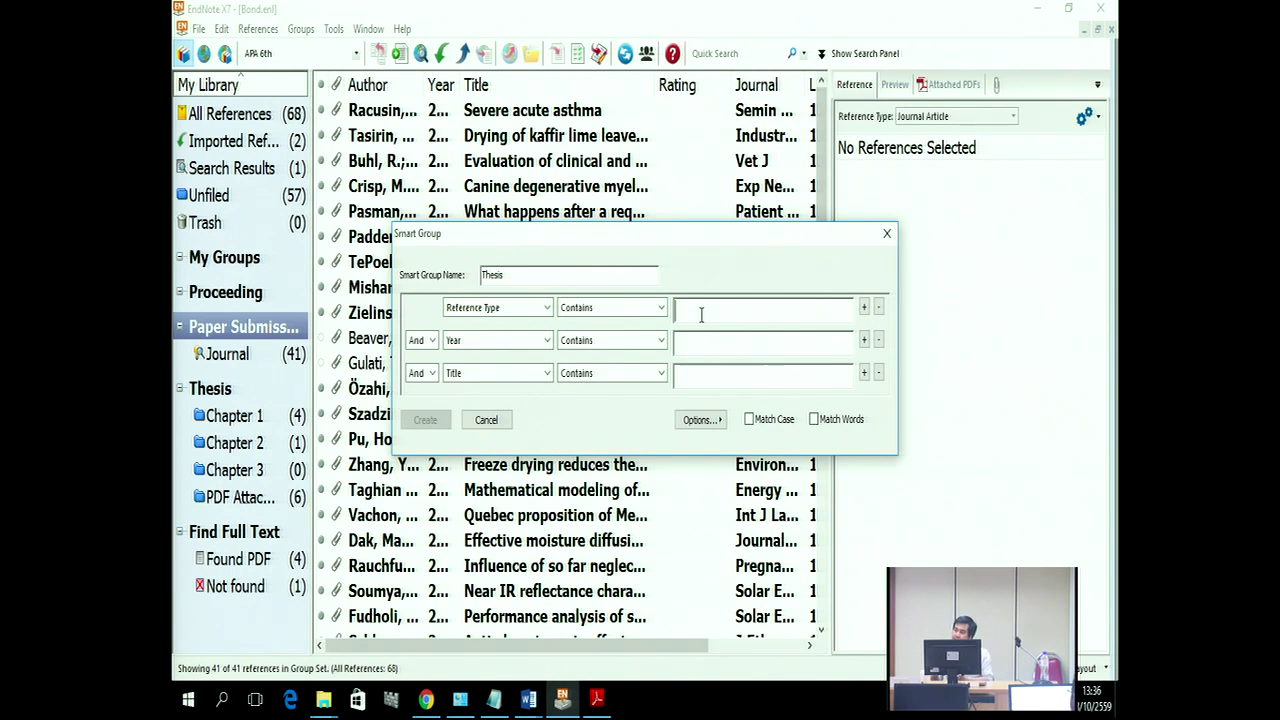
{"action": "type", "text": "th"}
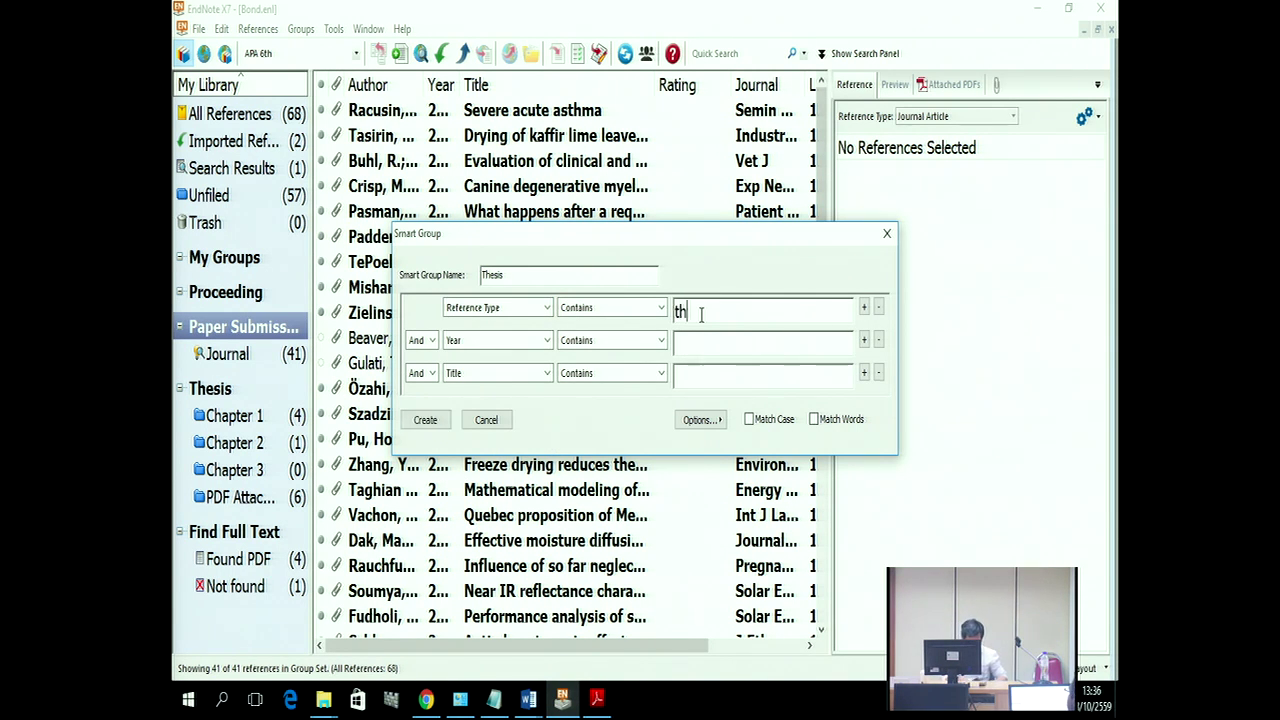
{"action": "type", "text": "esis"}
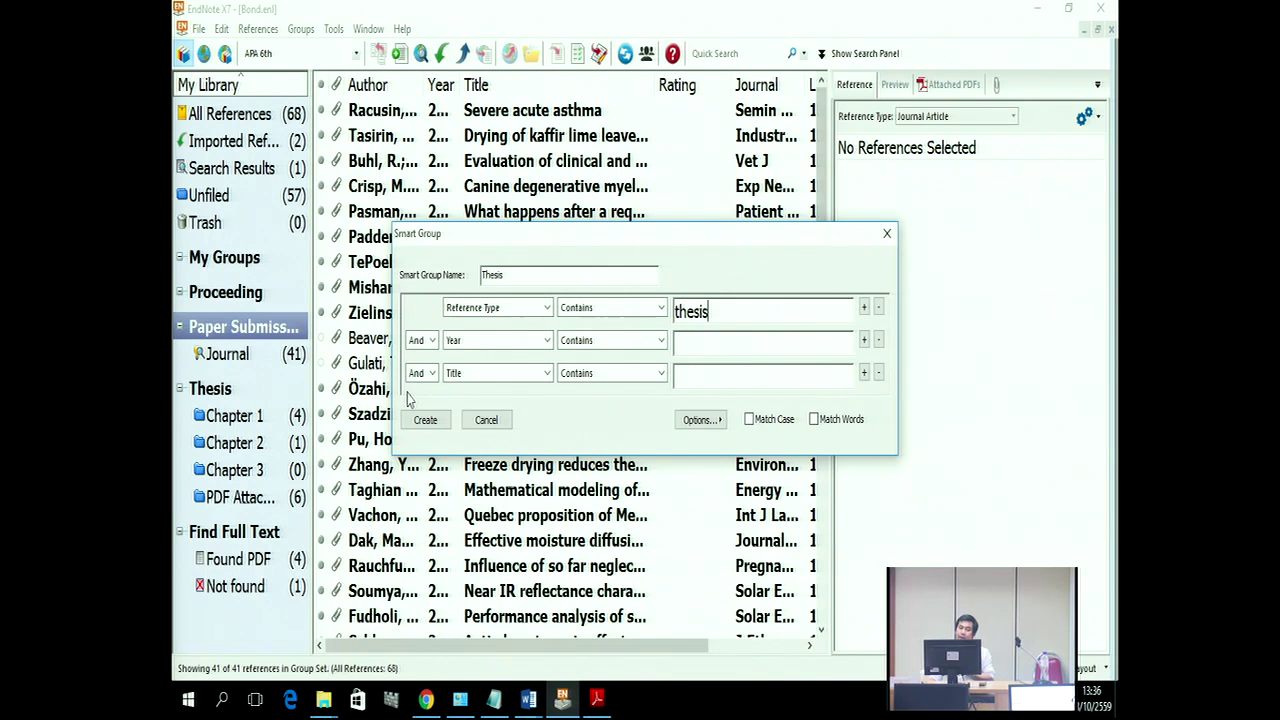
{"action": "left_click", "coordinate": [416, 420]}
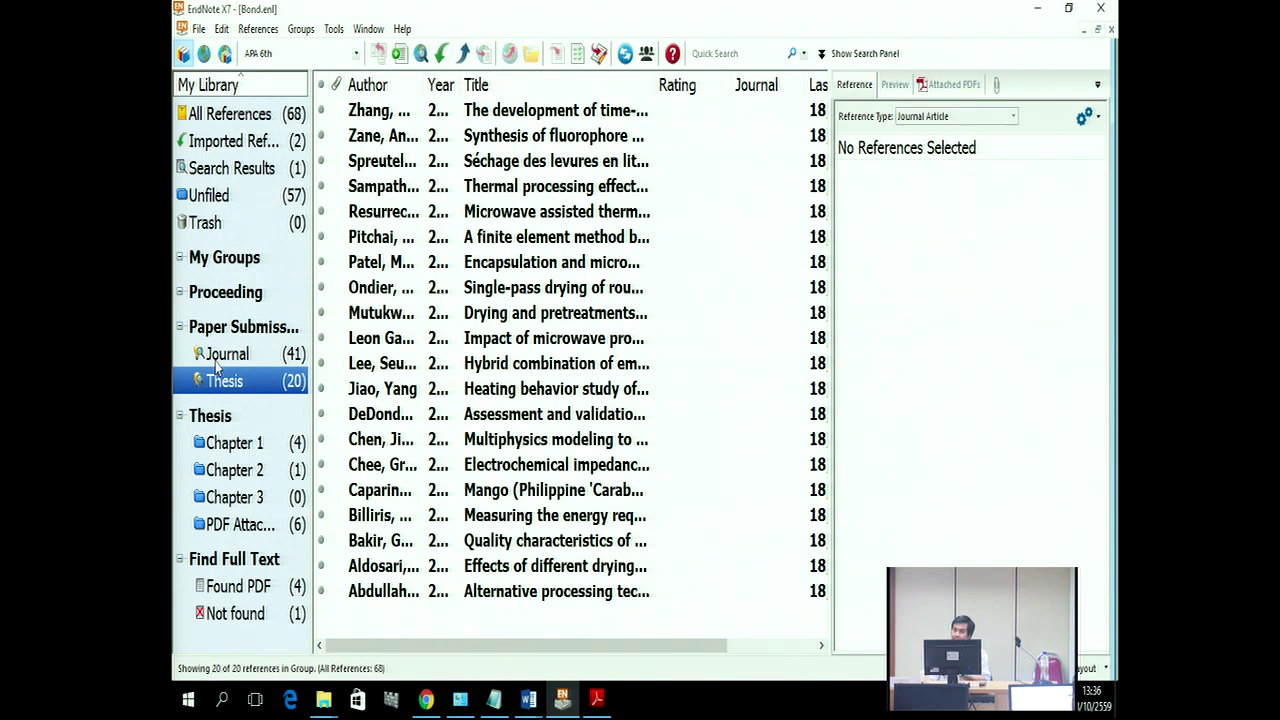
Step: Start a third smart group in the Paper Submission group set and name it "Book"
{"action": "left_click", "coordinate": [224, 334]}
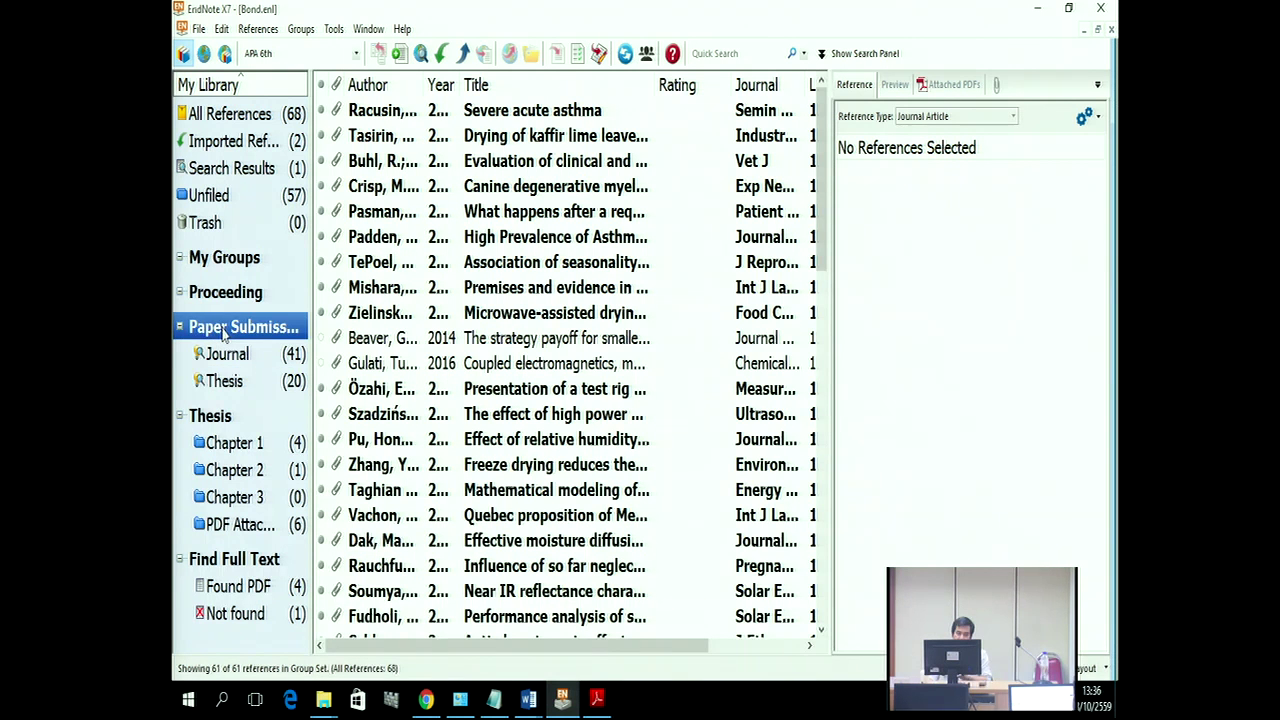
{"action": "right_click", "coordinate": [224, 335]}
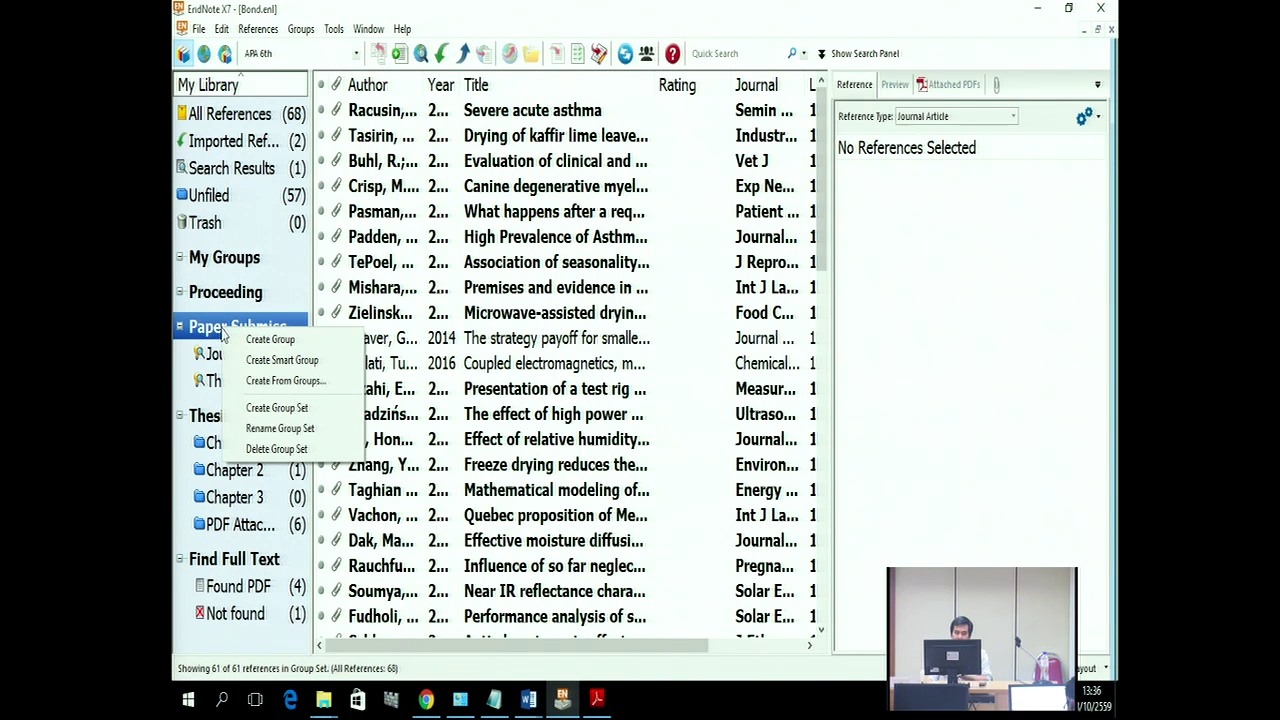
{"action": "left_click", "coordinate": [268, 361]}
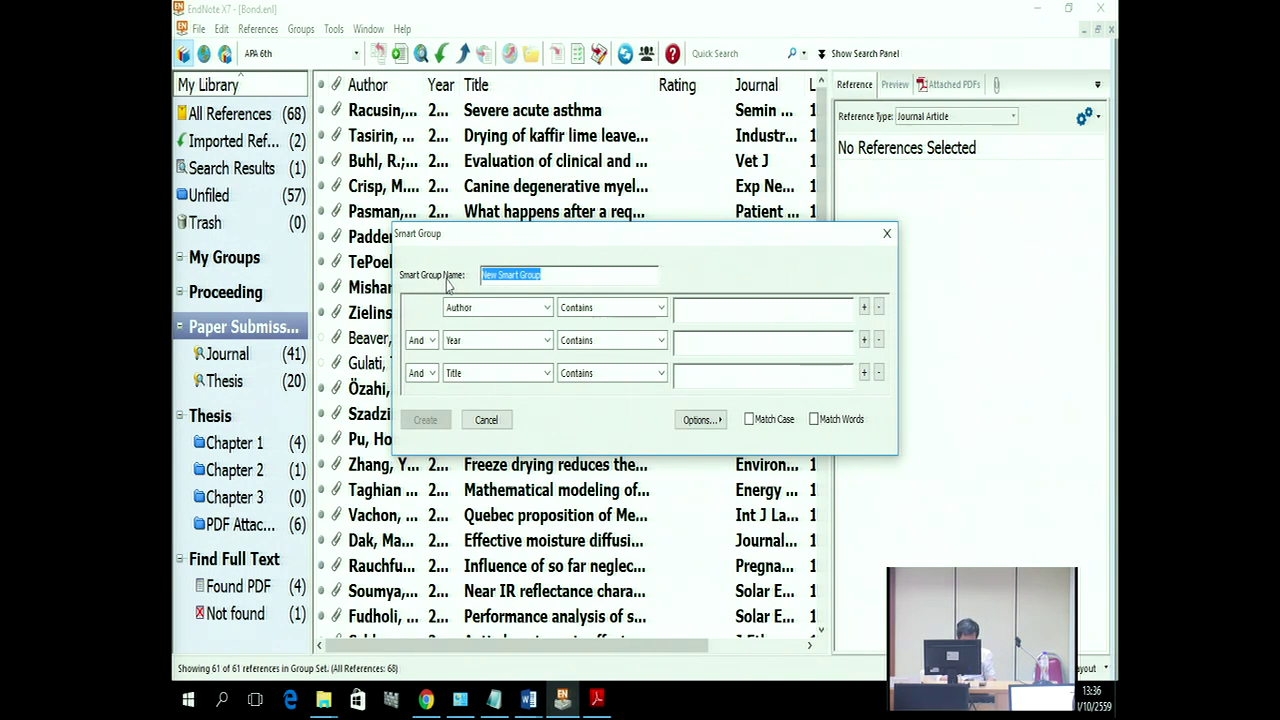
{"action": "type", "text": "Book"}
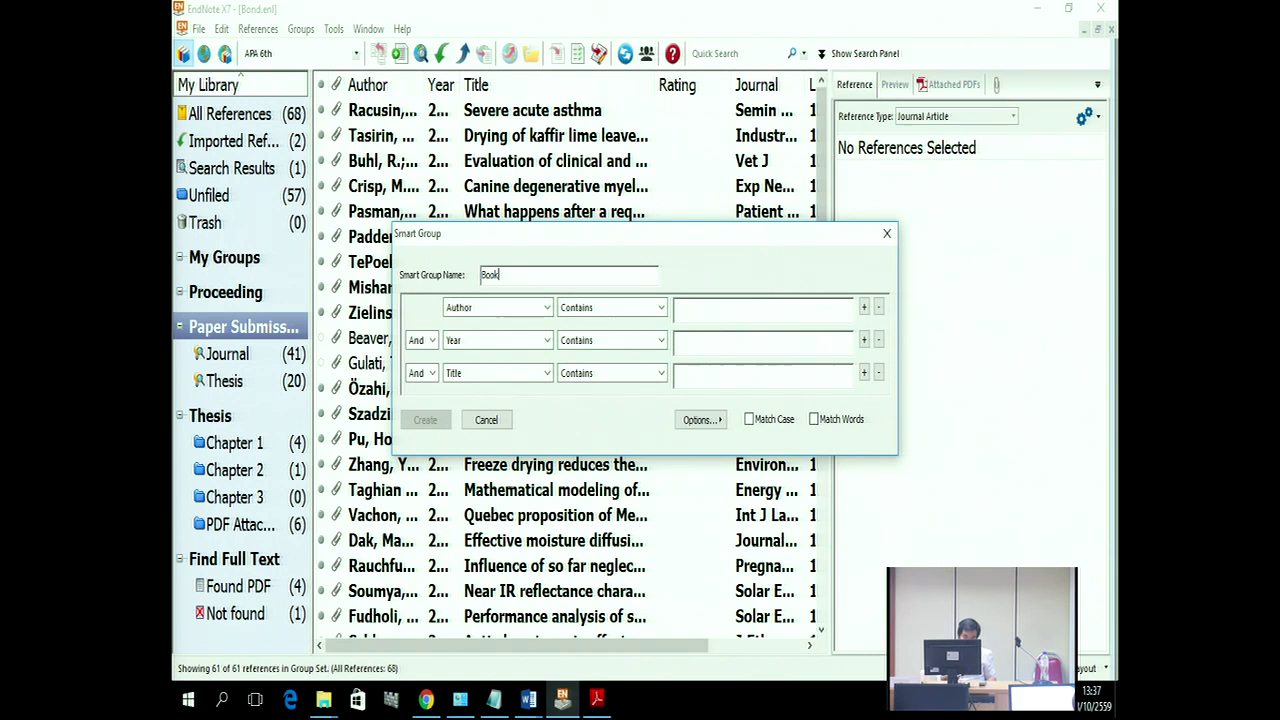
Step: Set the Book smart group's first condition to Reference Type contains "book" and create the group
{"action": "left_click", "coordinate": [460, 310]}
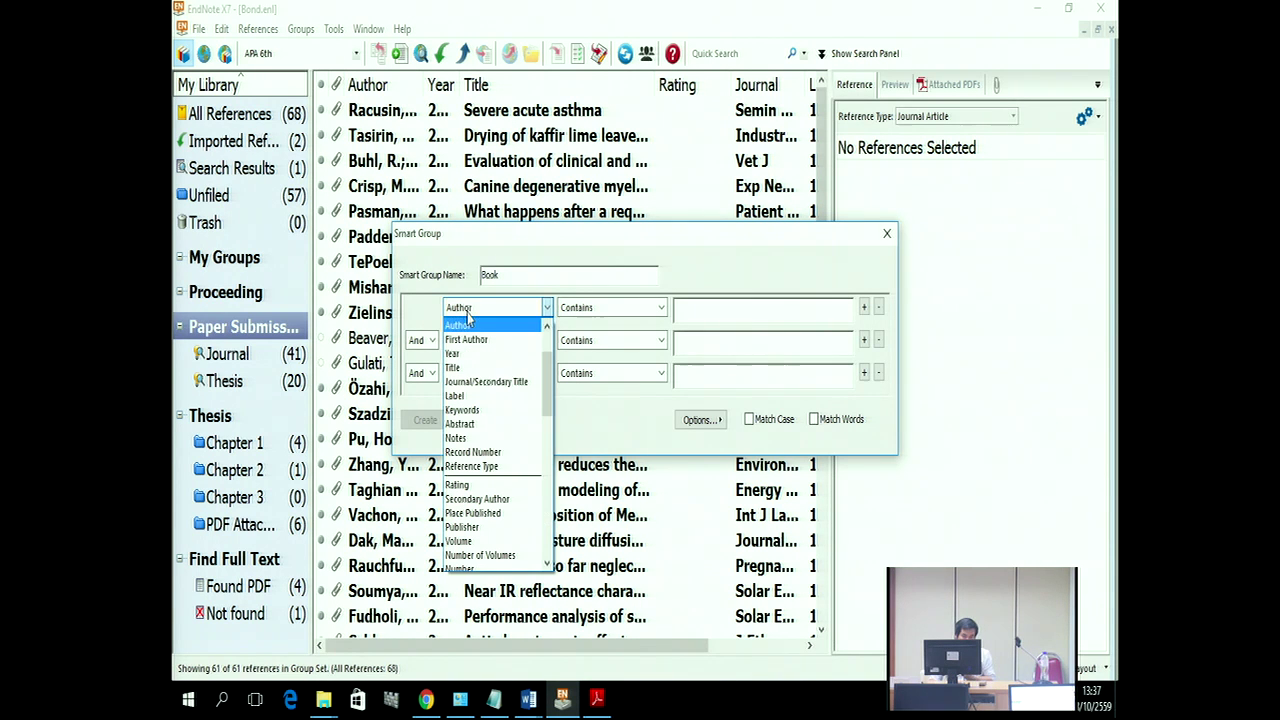
{"action": "left_click", "coordinate": [492, 470]}
{"action": "left_click", "coordinate": [718, 313]}
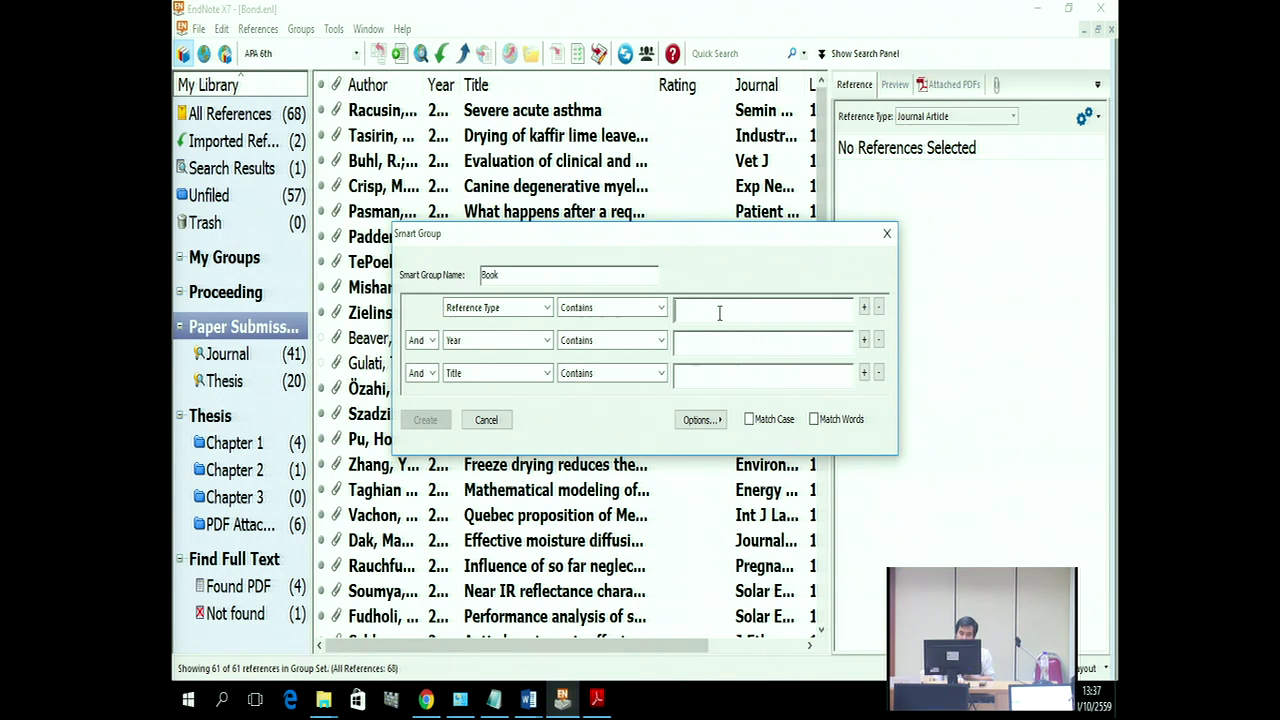
{"action": "type", "text": "boo"}
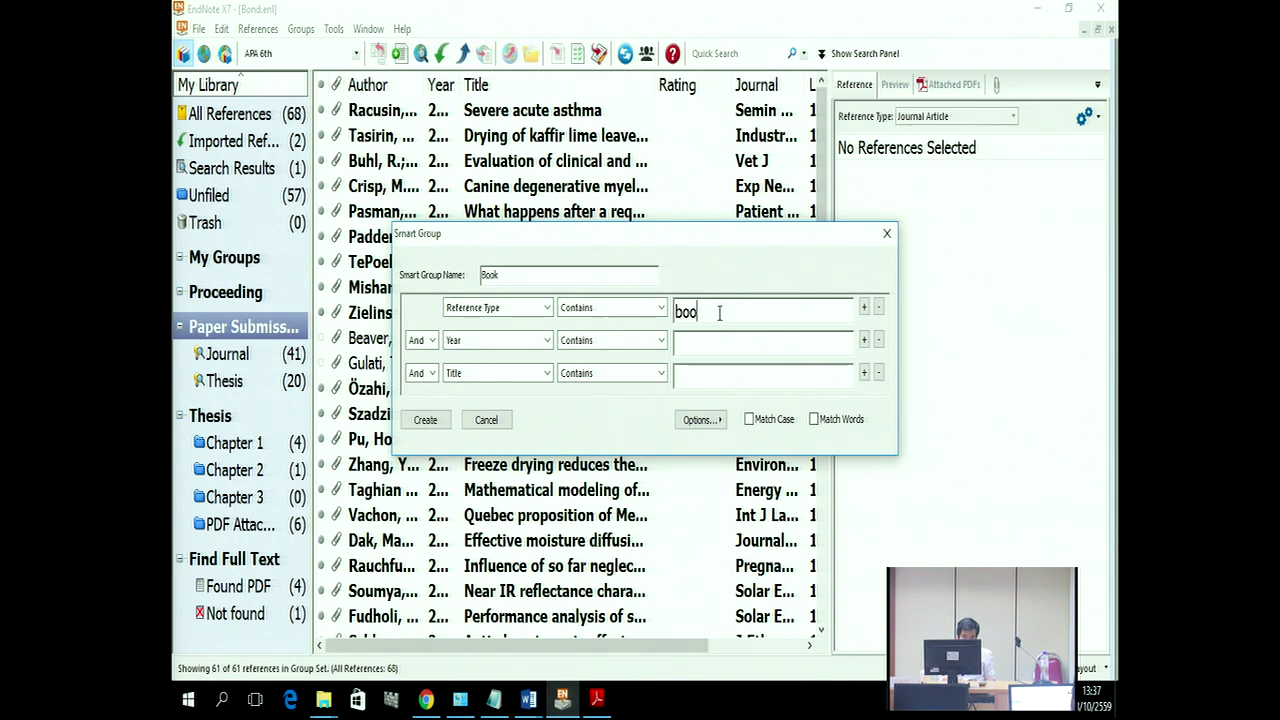
{"action": "type", "text": "k"}
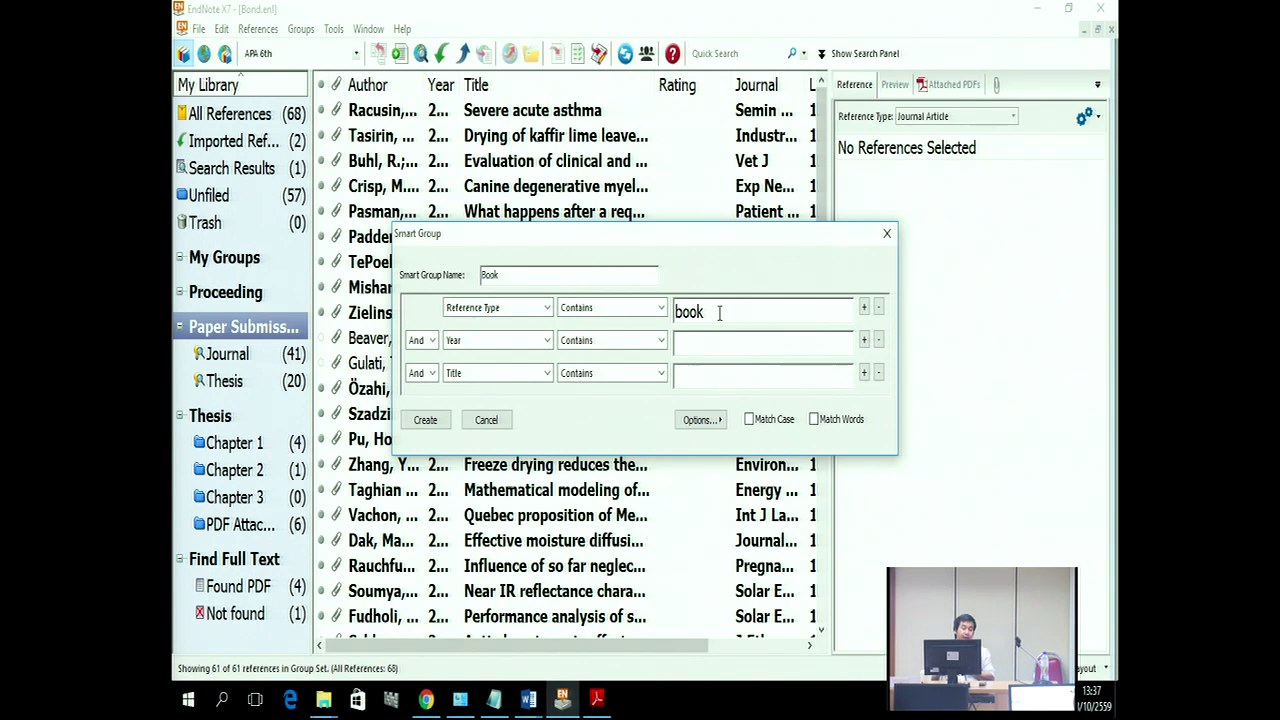
{"action": "left_click", "coordinate": [425, 420]}
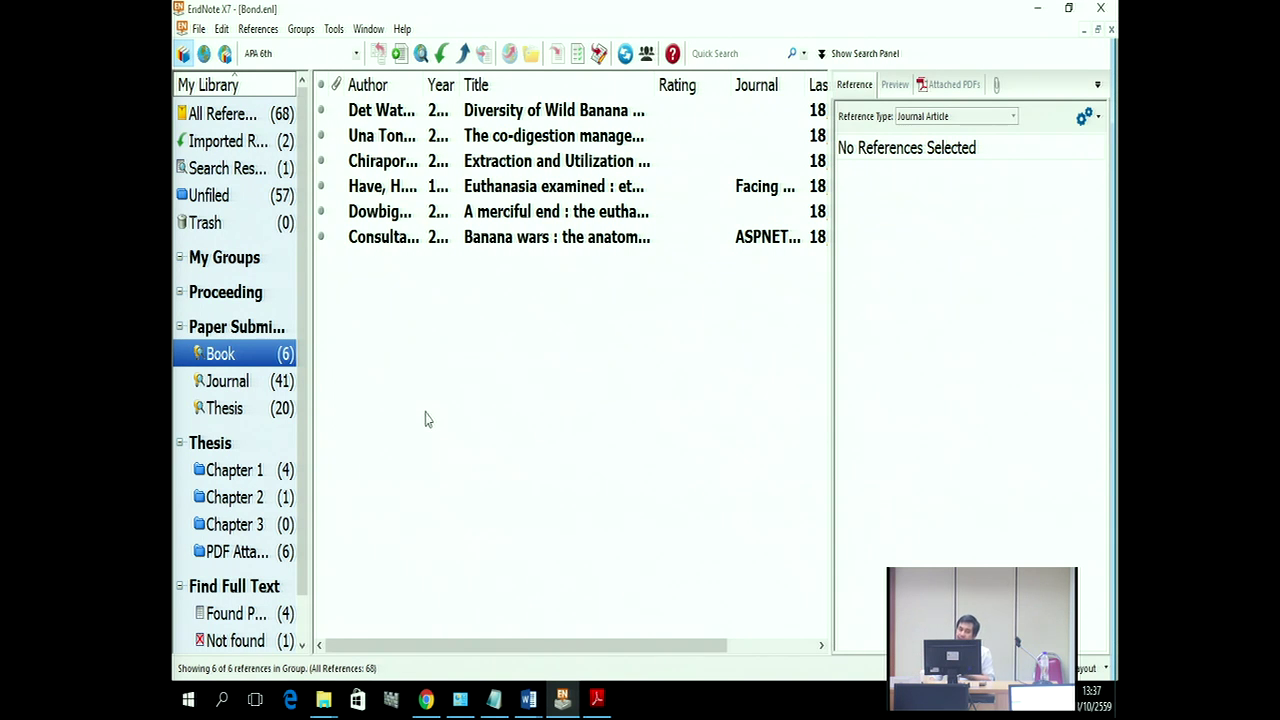
Step: Start a smart group in the Paper Submission group set and name it "2016"
{"action": "left_click", "coordinate": [222, 330]}
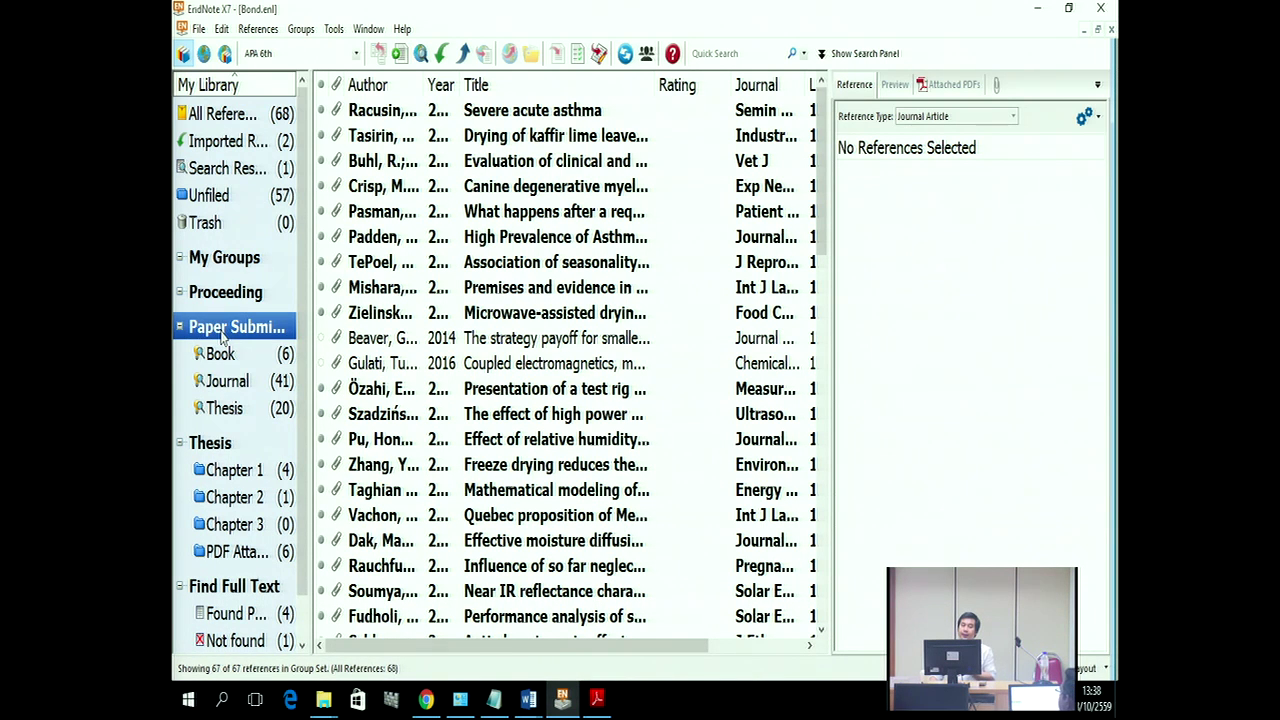
{"action": "right_click", "coordinate": [222, 336]}
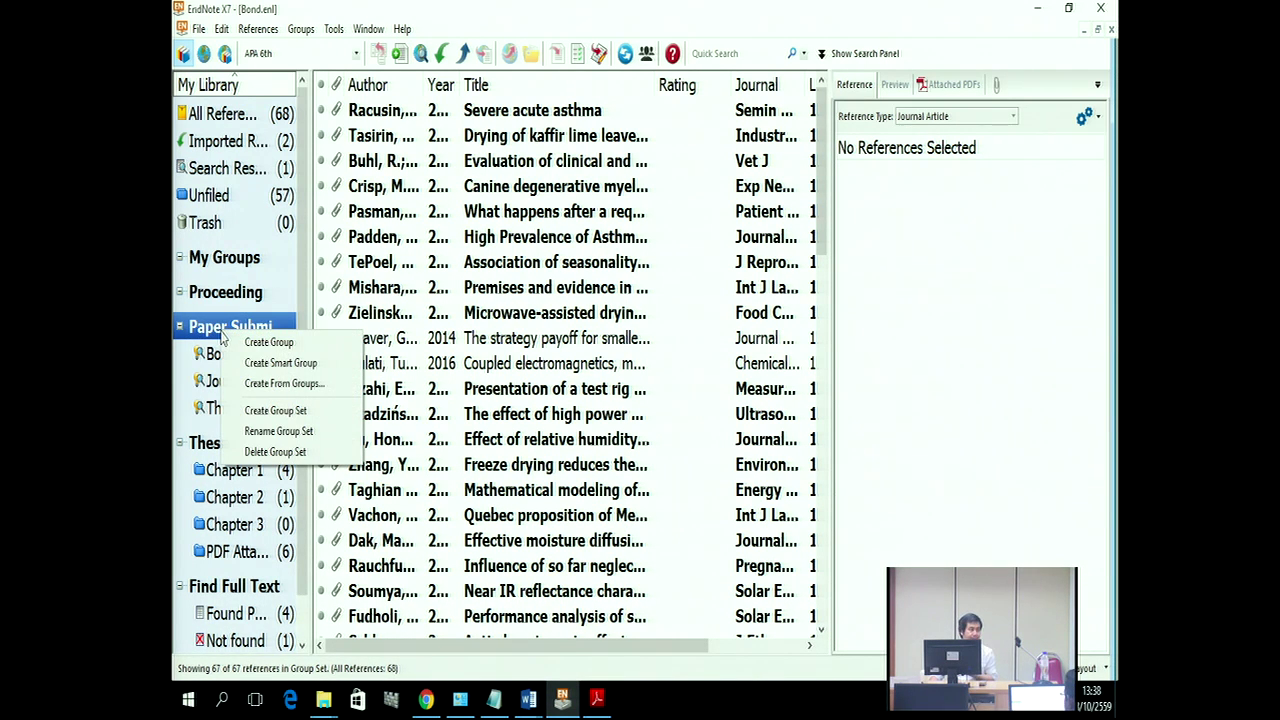
{"action": "left_click", "coordinate": [266, 363]}
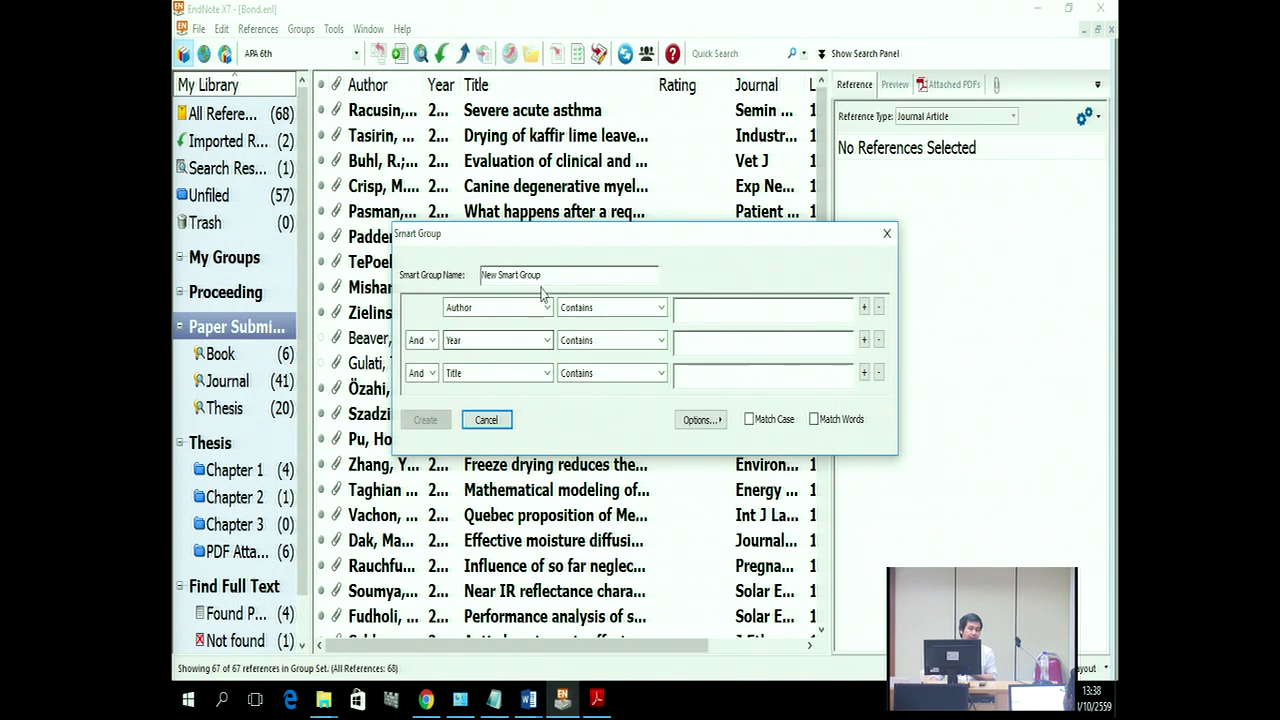
{"action": "triple_click", "coordinate": [553, 277]}
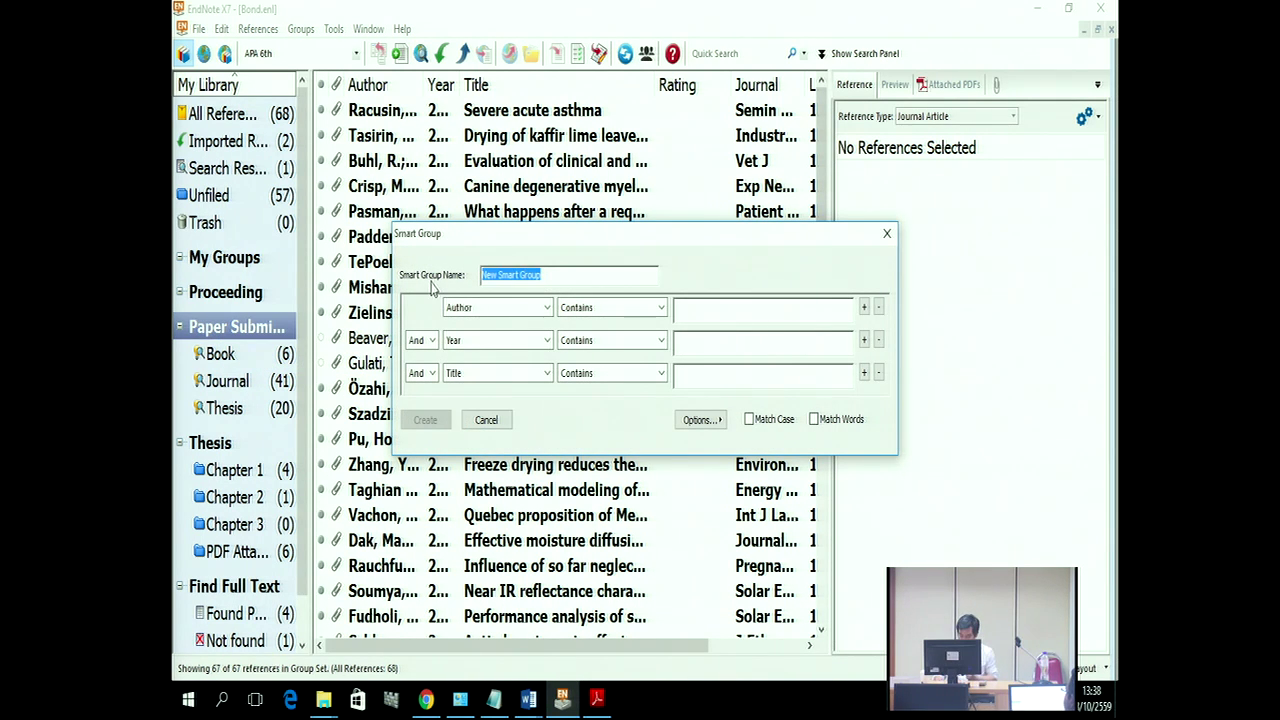
{"action": "type", "text": "2016"}
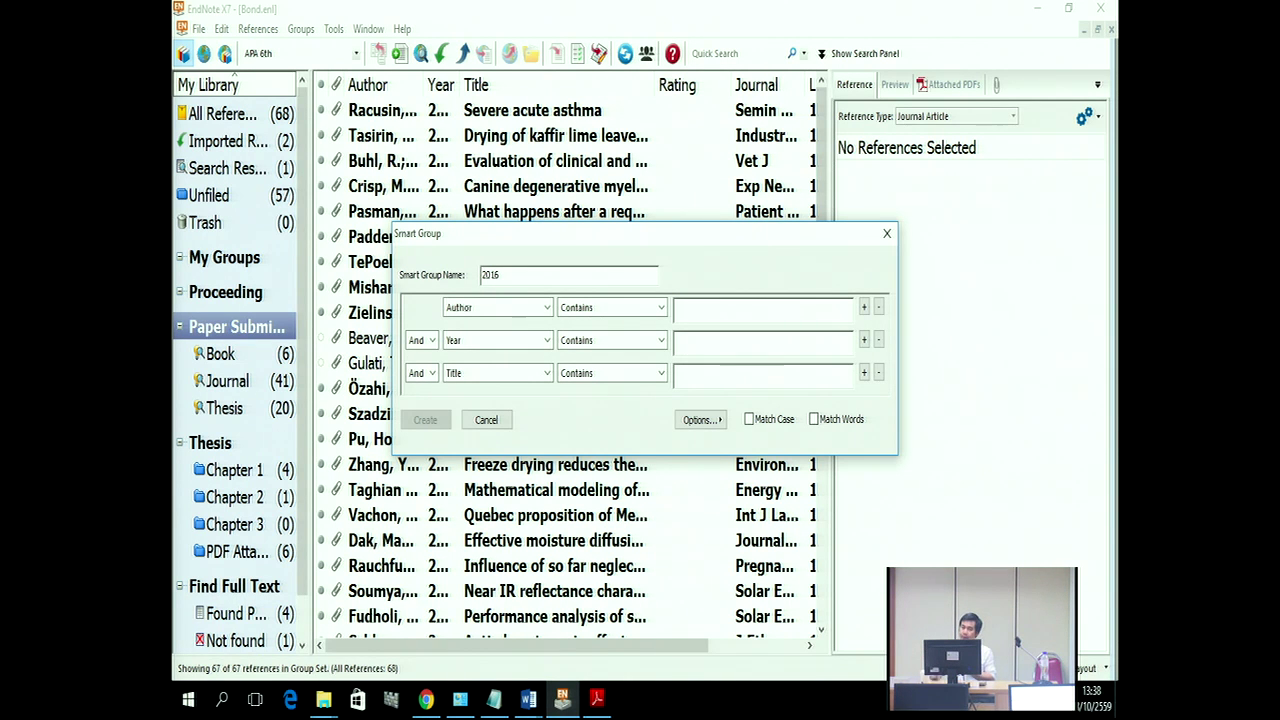
Step: Set the 2016 smart group's first condition to Year contains "2016" and create the group
{"action": "left_click", "coordinate": [455, 310]}
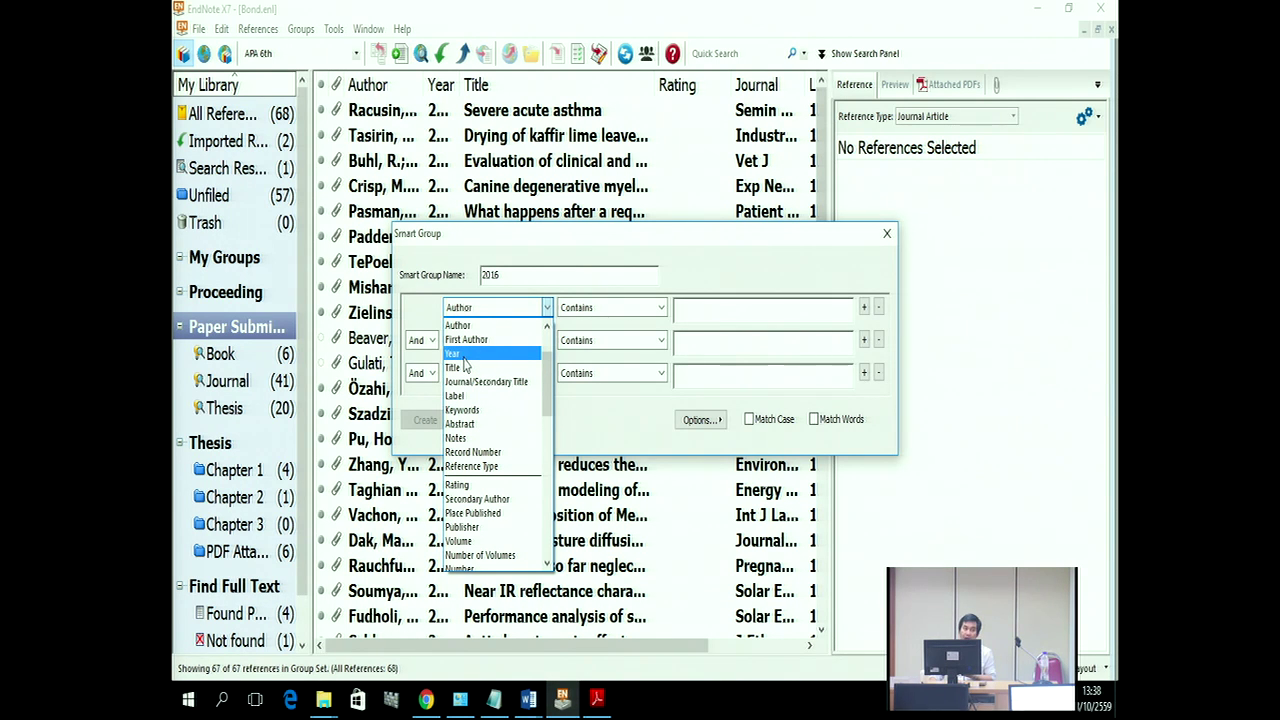
{"action": "left_click", "coordinate": [463, 357]}
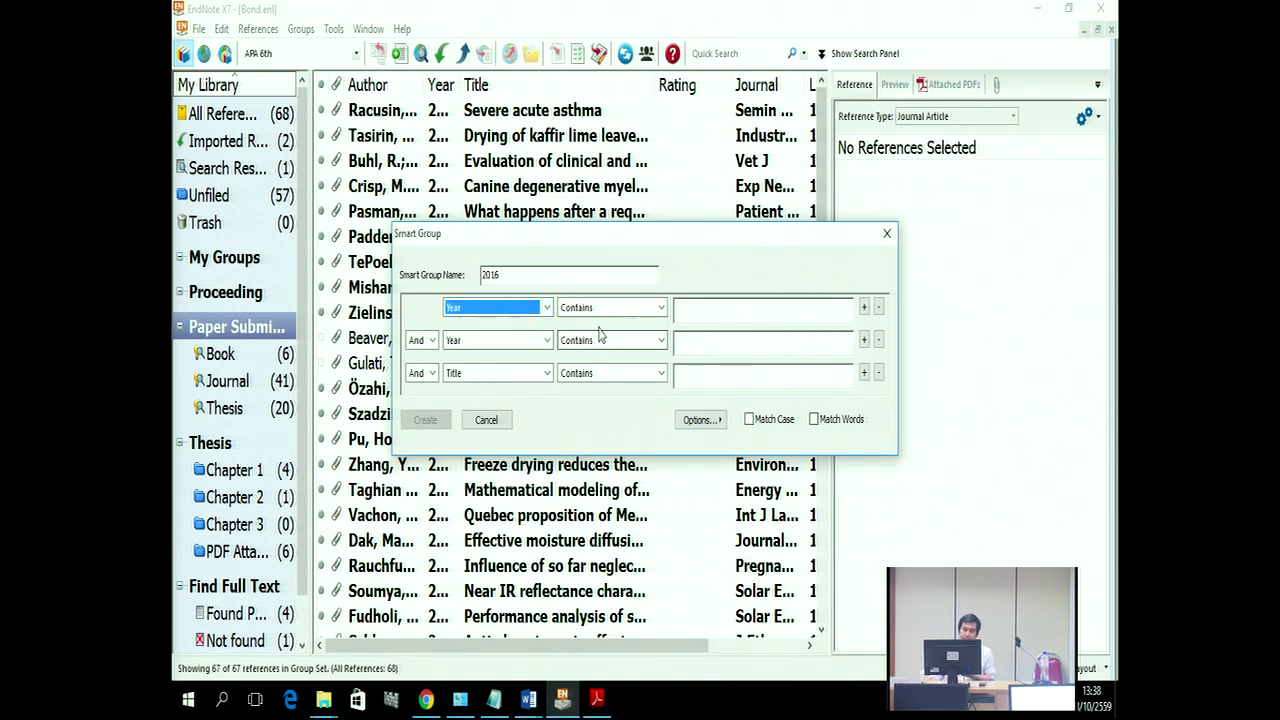
{"action": "left_click", "coordinate": [686, 306]}
{"action": "type", "text": "2016"}
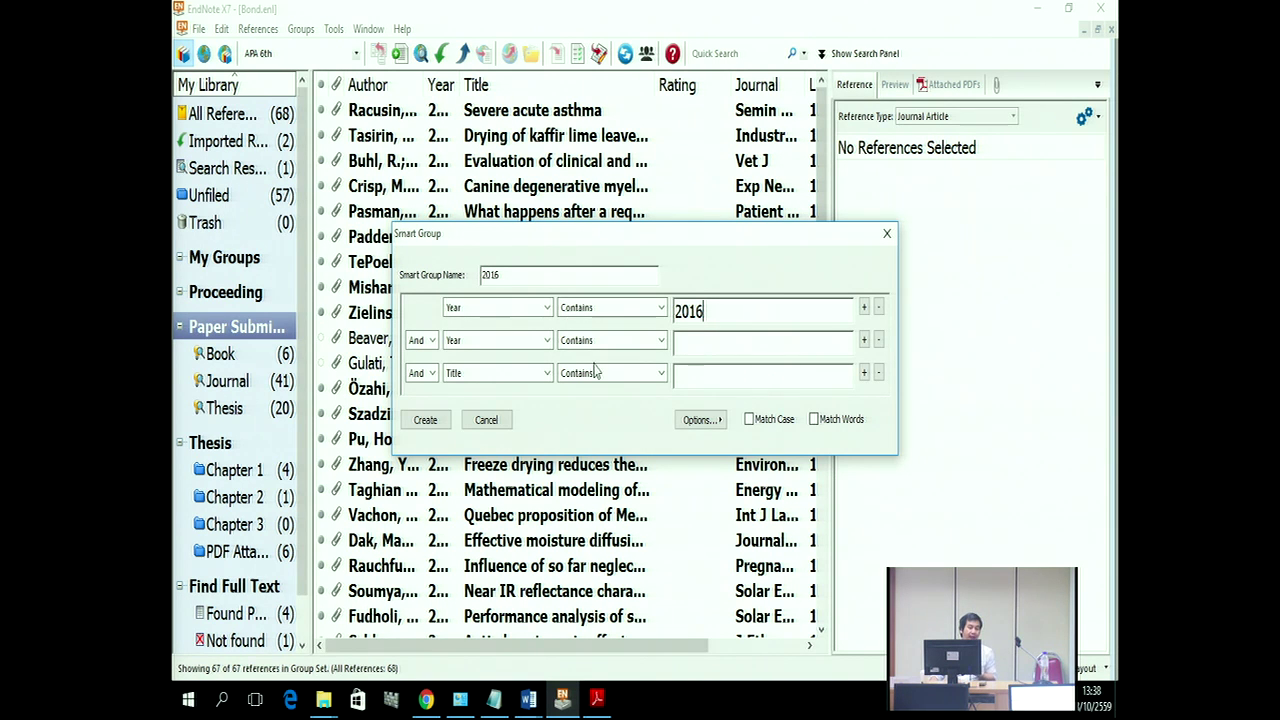
{"action": "left_click", "coordinate": [428, 421]}
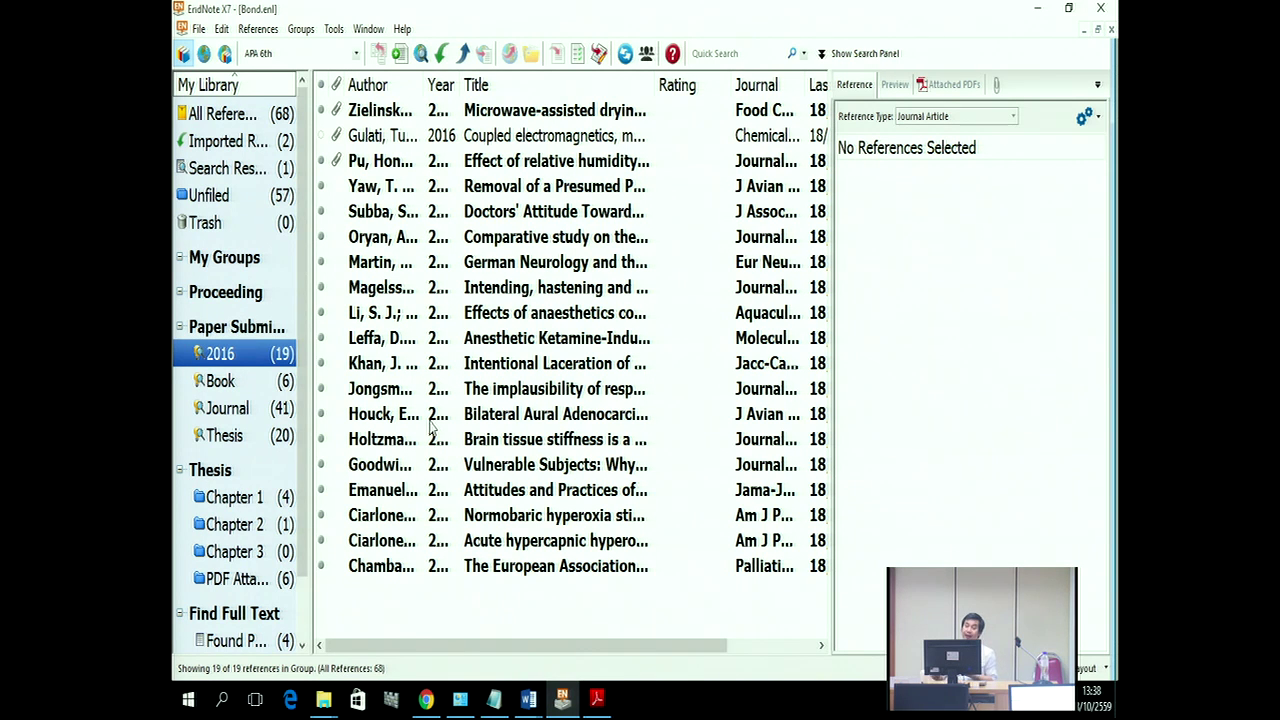
Step: Start another smart group in the Paper Submission group set and name it "2015"
{"action": "left_click", "coordinate": [262, 336]}
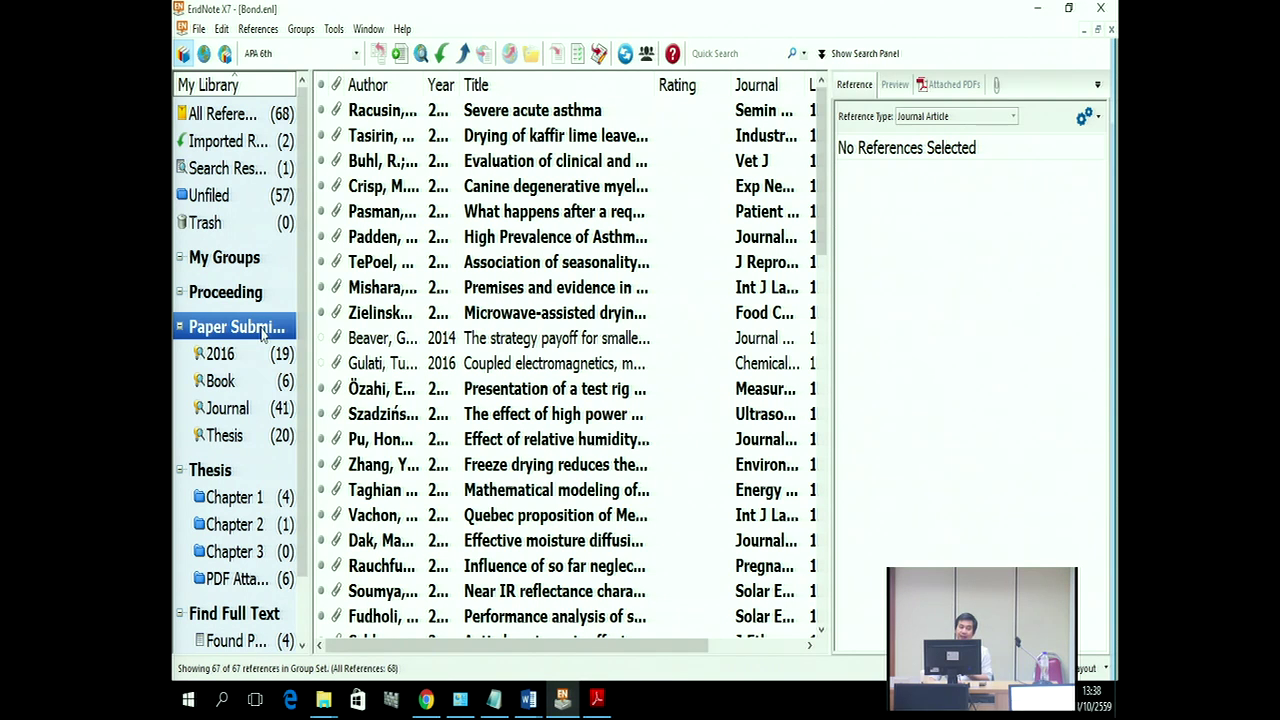
{"action": "right_click", "coordinate": [262, 335]}
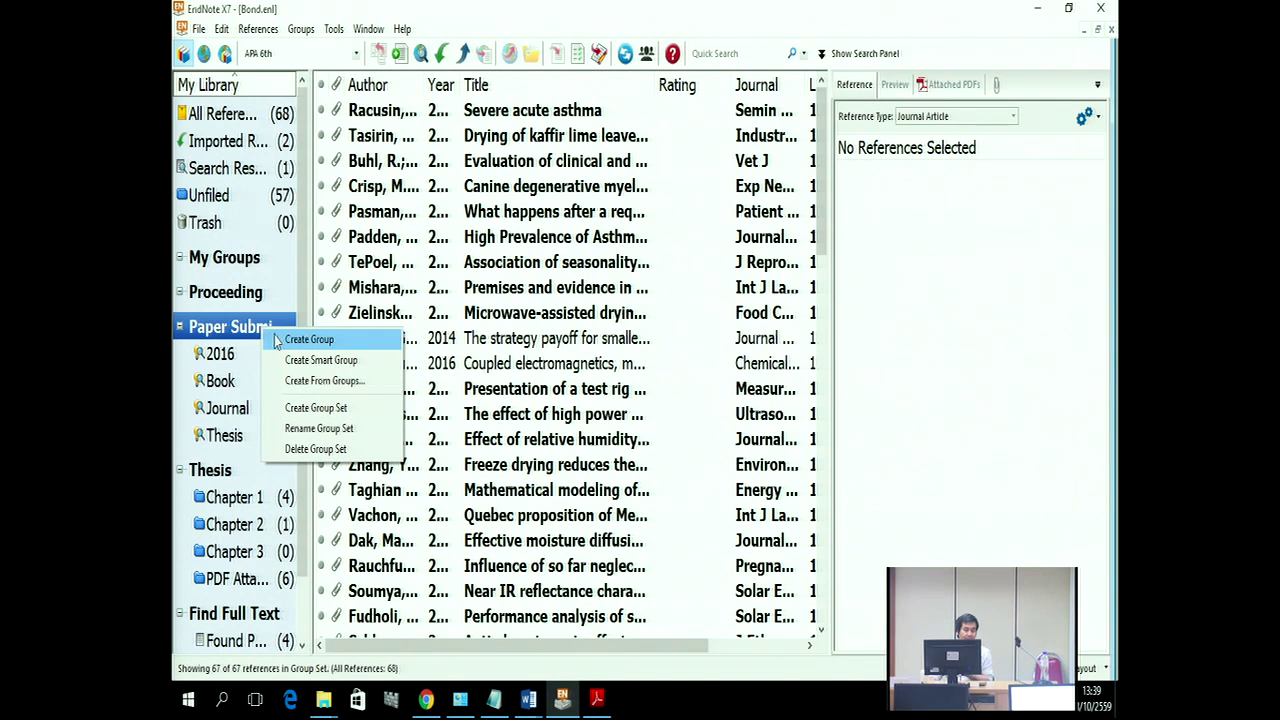
{"action": "left_click", "coordinate": [305, 362]}
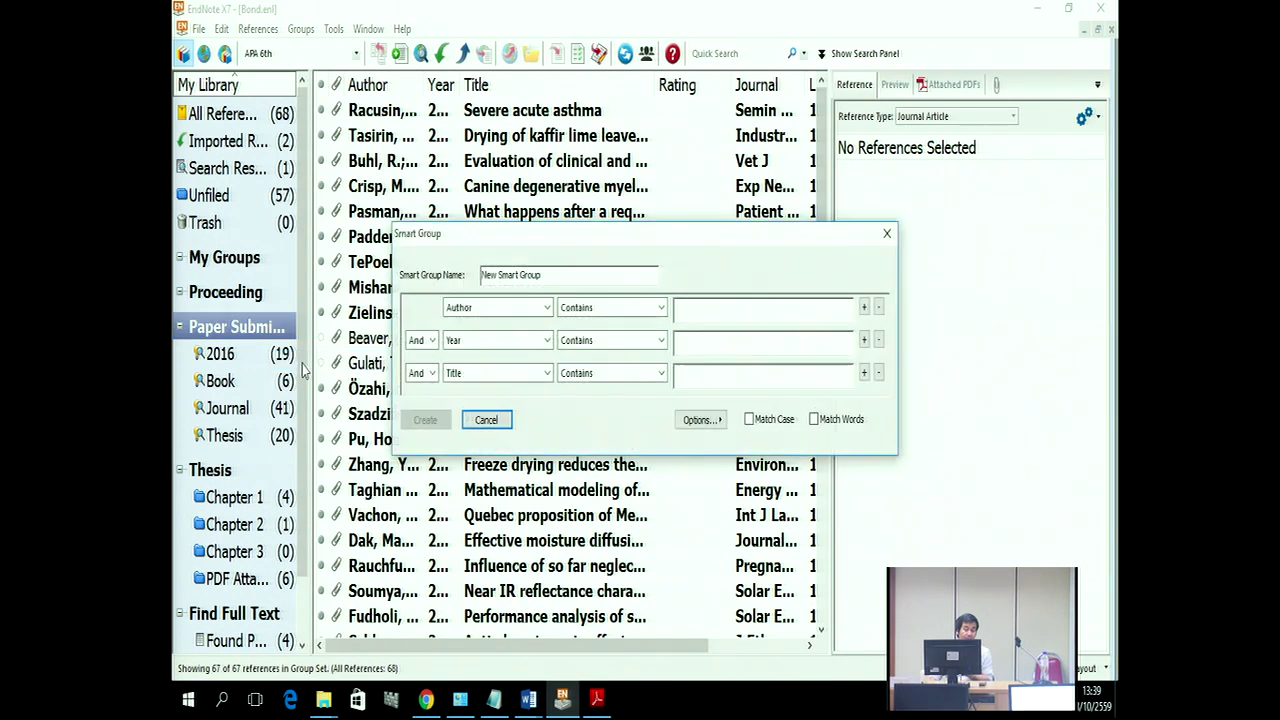
{"action": "left_click_drag", "start_coordinate": [578, 280], "coordinate": [445, 305]}
{"action": "type", "text": "2015"}
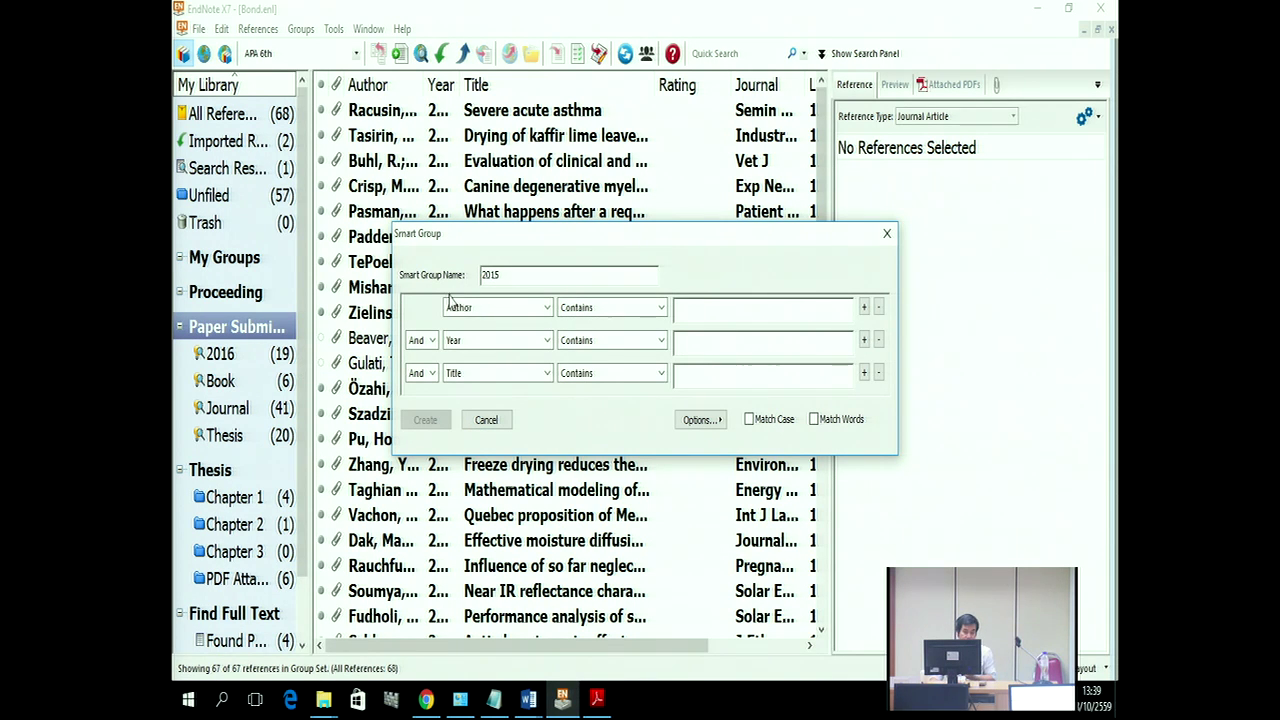
Step: Set the 2015 smart group's first condition to Year contains "2015" and create the group
{"action": "left_click", "coordinate": [485, 308]}
{"action": "left_click", "coordinate": [476, 356]}
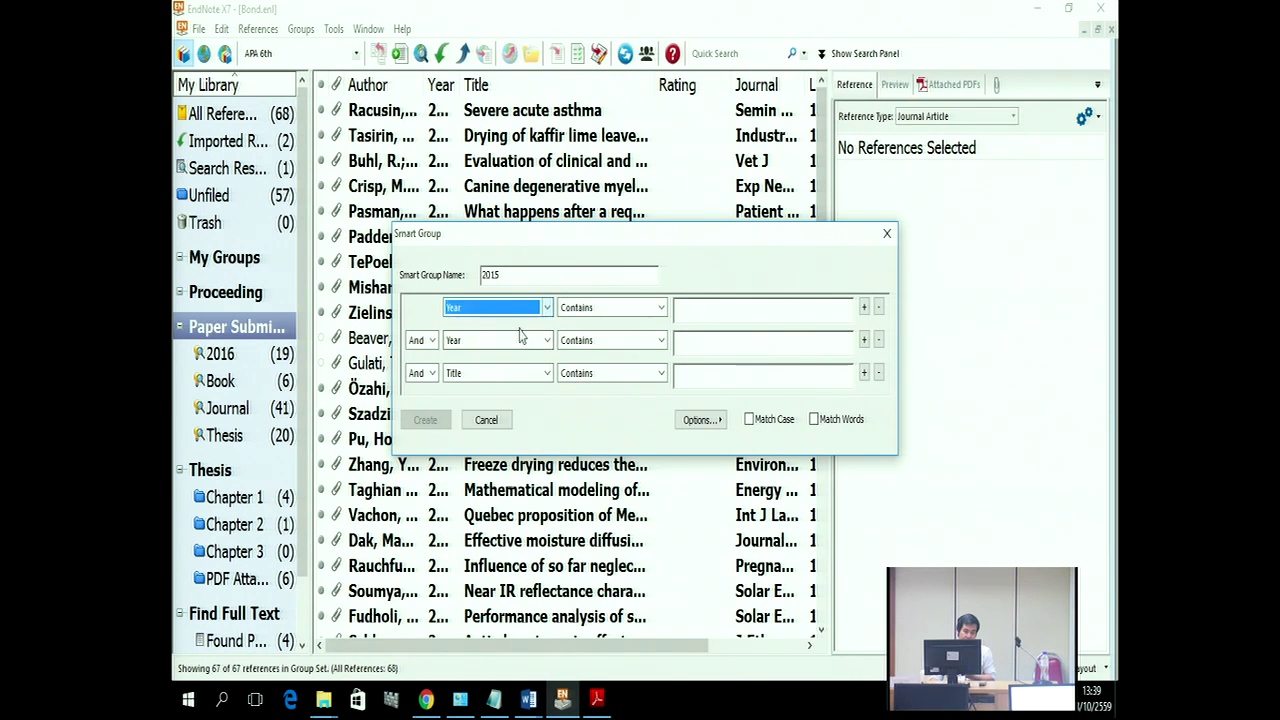
{"action": "left_click", "coordinate": [707, 302]}
{"action": "type", "text": "2015"}
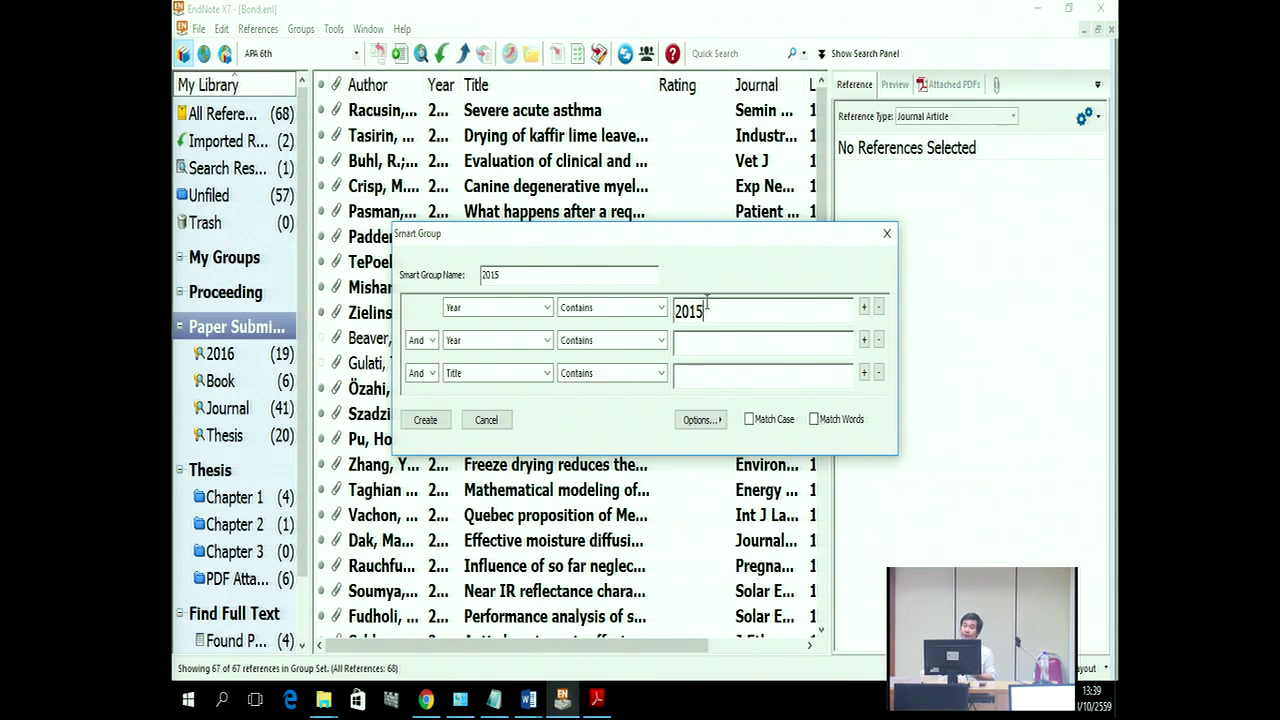
{"action": "left_click", "coordinate": [420, 422]}
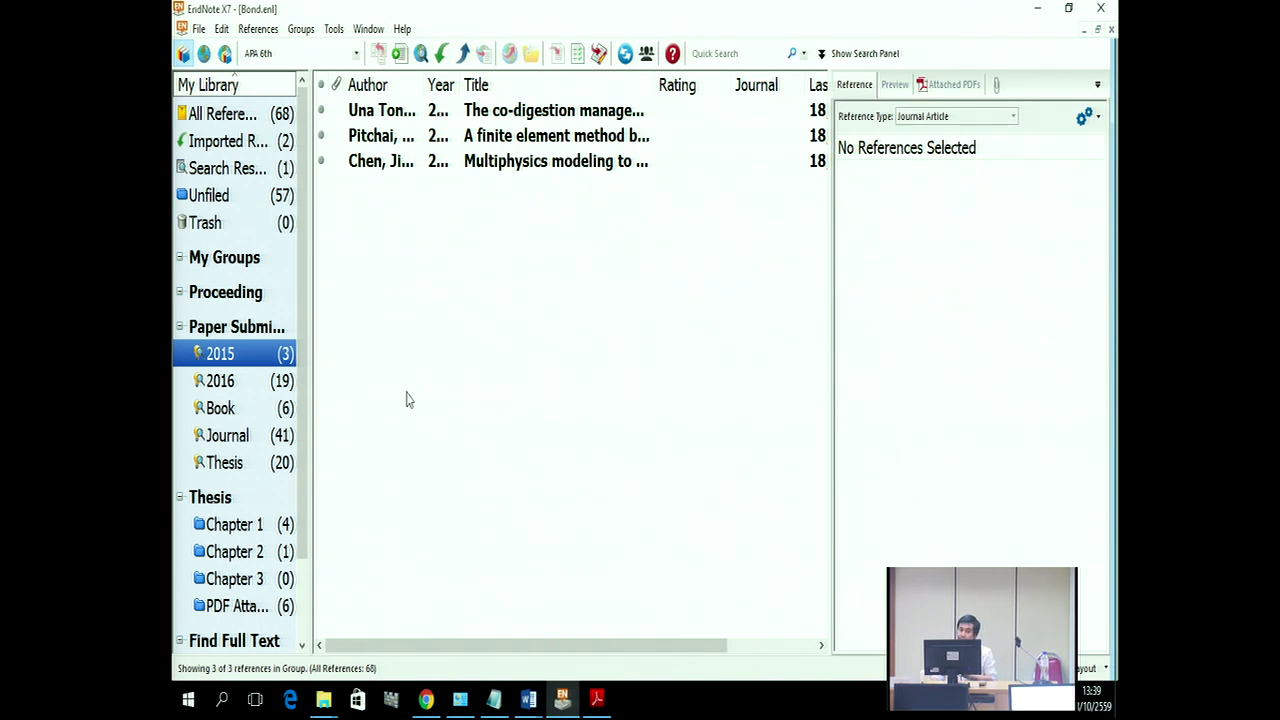
Step: Start another smart group in the Paper Submission group set and name it "2014"
{"action": "left_click", "coordinate": [211, 330]}
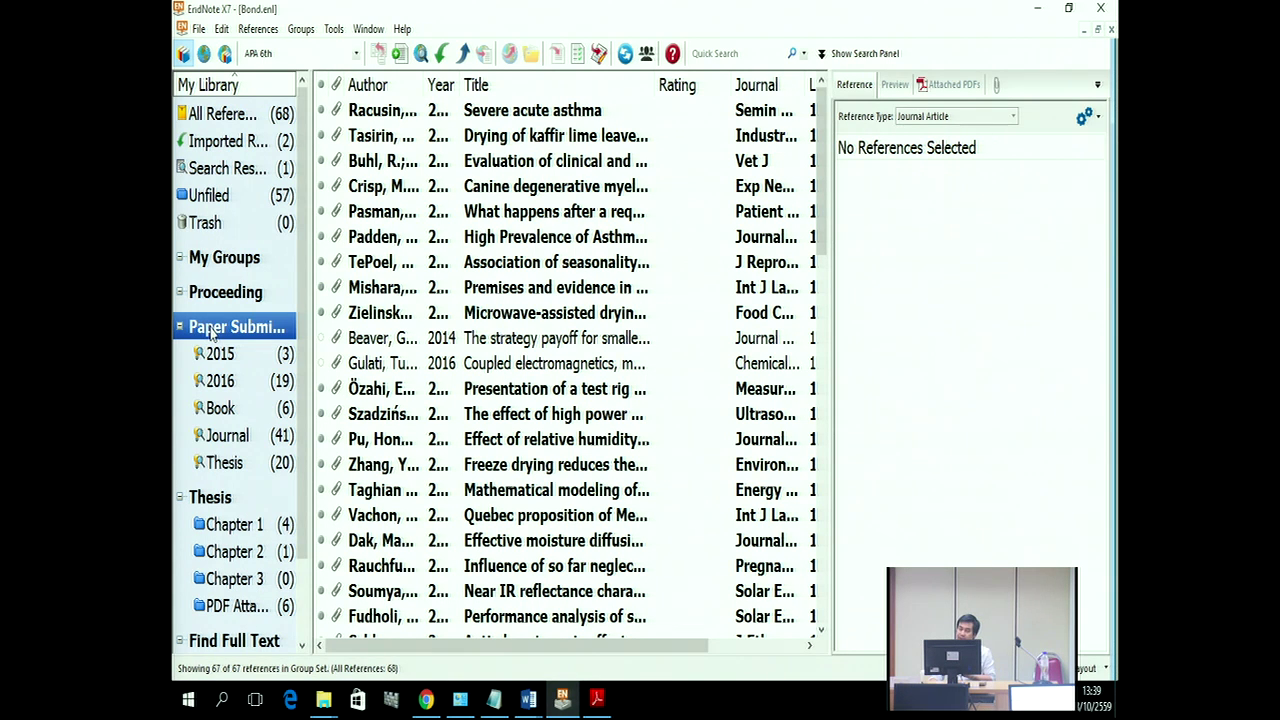
{"action": "right_click", "coordinate": [211, 335]}
{"action": "left_click", "coordinate": [266, 360]}
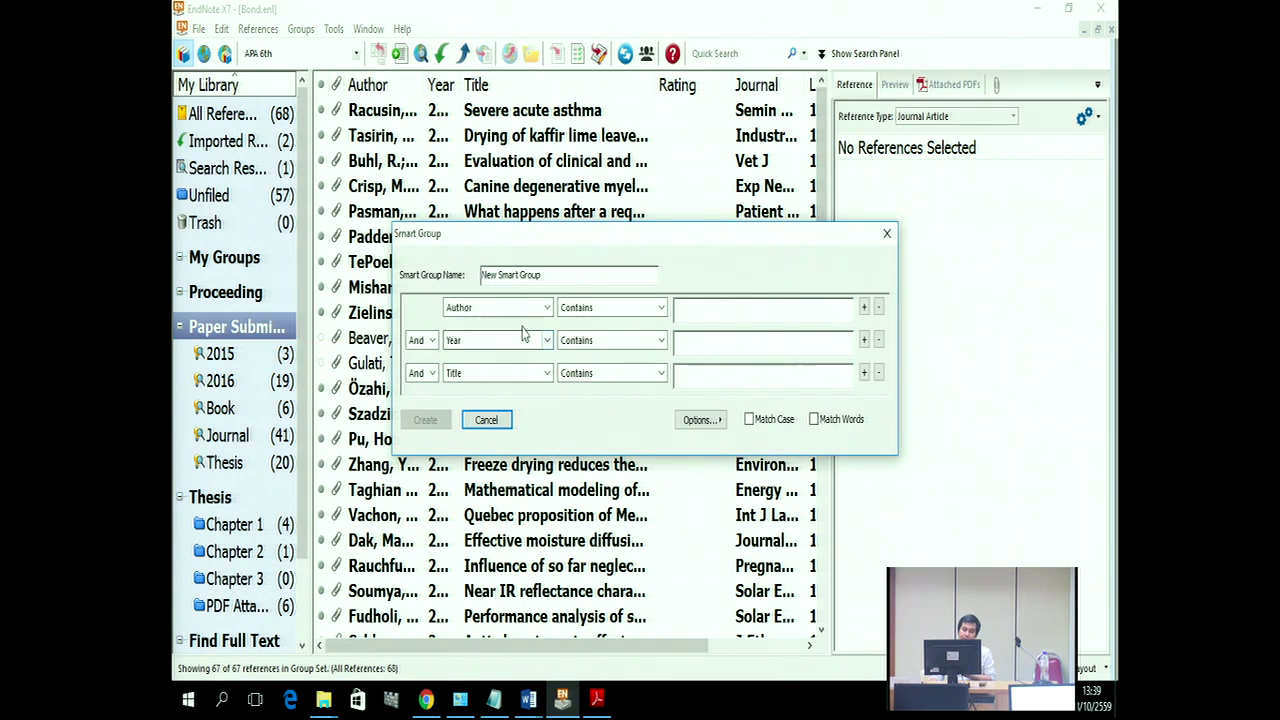
{"action": "type", "text": "2014"}
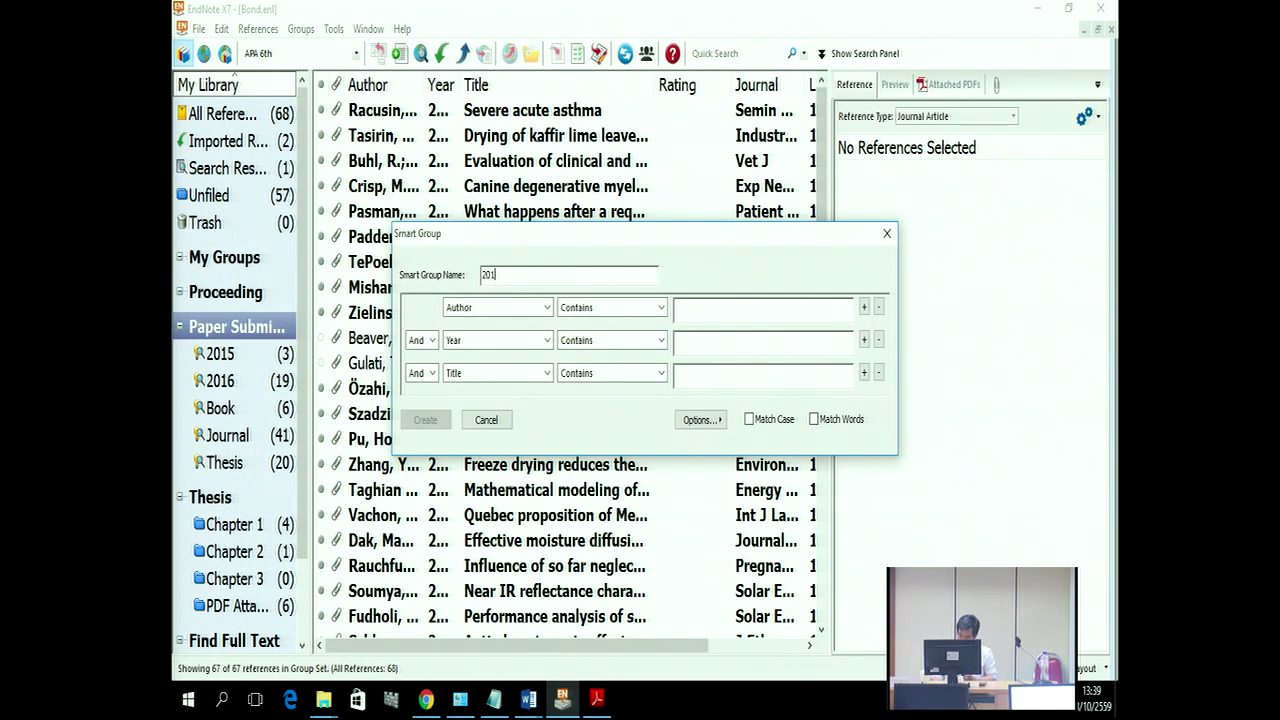
Step: Set the 2014 smart group's first condition to Year contains "2014" and create the group
{"action": "left_click", "coordinate": [470, 308]}
{"action": "left_click", "coordinate": [468, 368]}
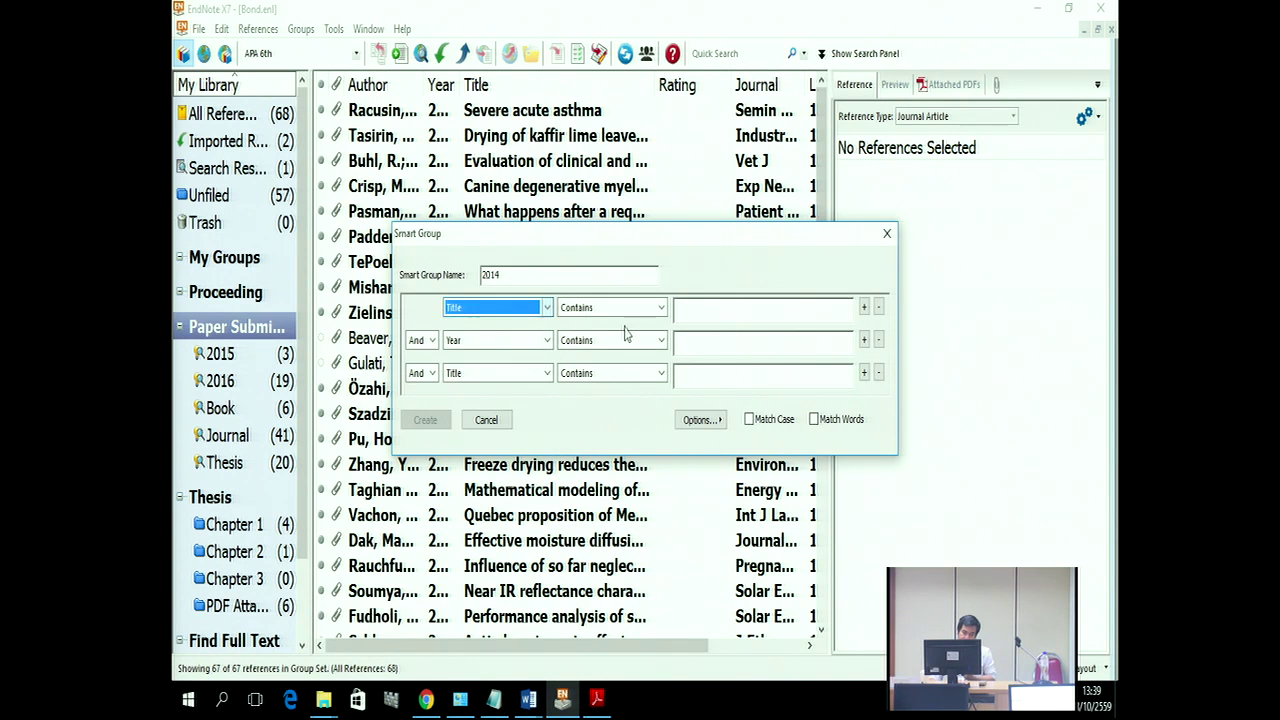
{"action": "left_click", "coordinate": [696, 310]}
{"action": "type", "text": "2014"}
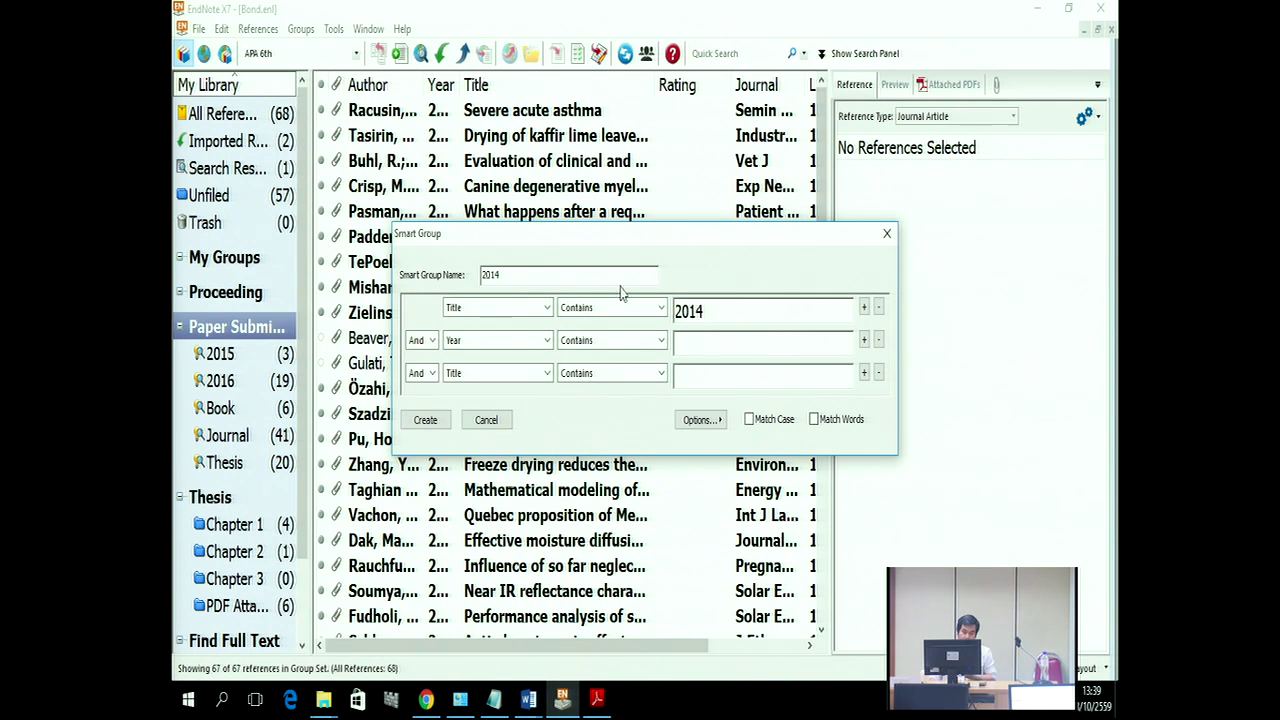
{"action": "left_click", "coordinate": [493, 308]}
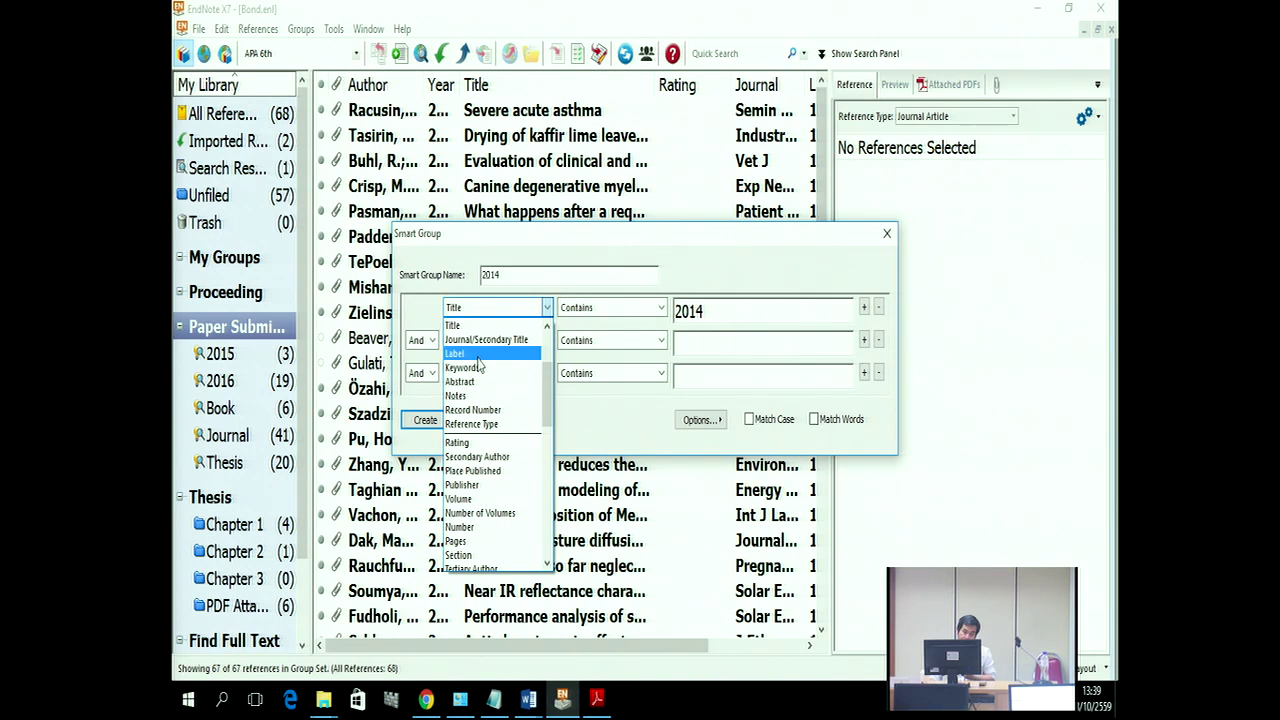
{"action": "scroll", "coordinate": [546, 376], "scroll_direction": "up", "scroll_amount": 2}
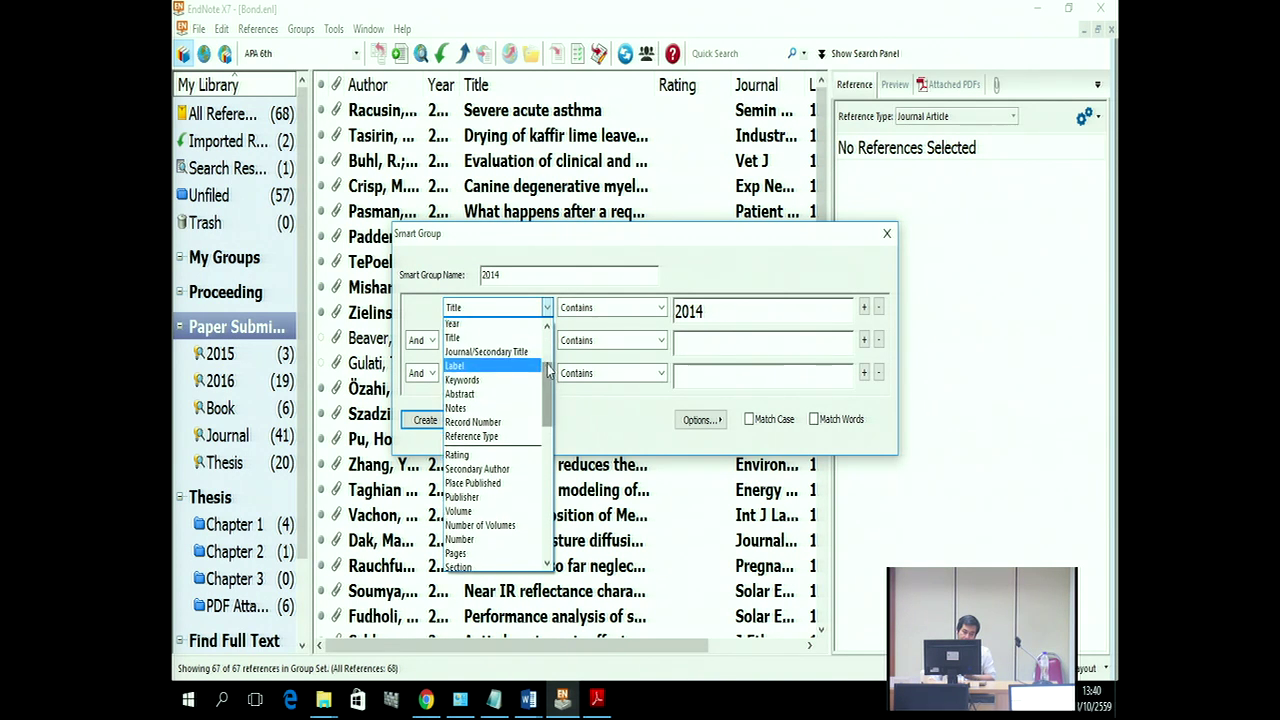
{"action": "left_click", "coordinate": [478, 367]}
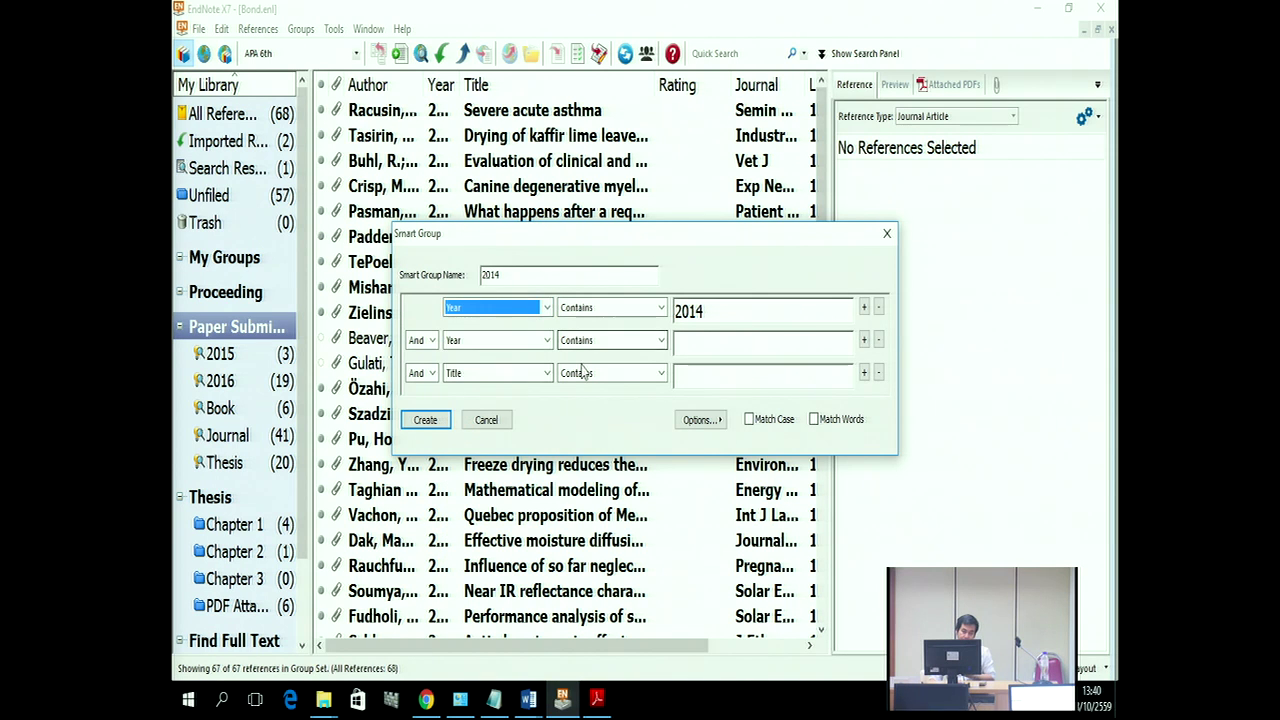
{"action": "left_click", "coordinate": [424, 420]}
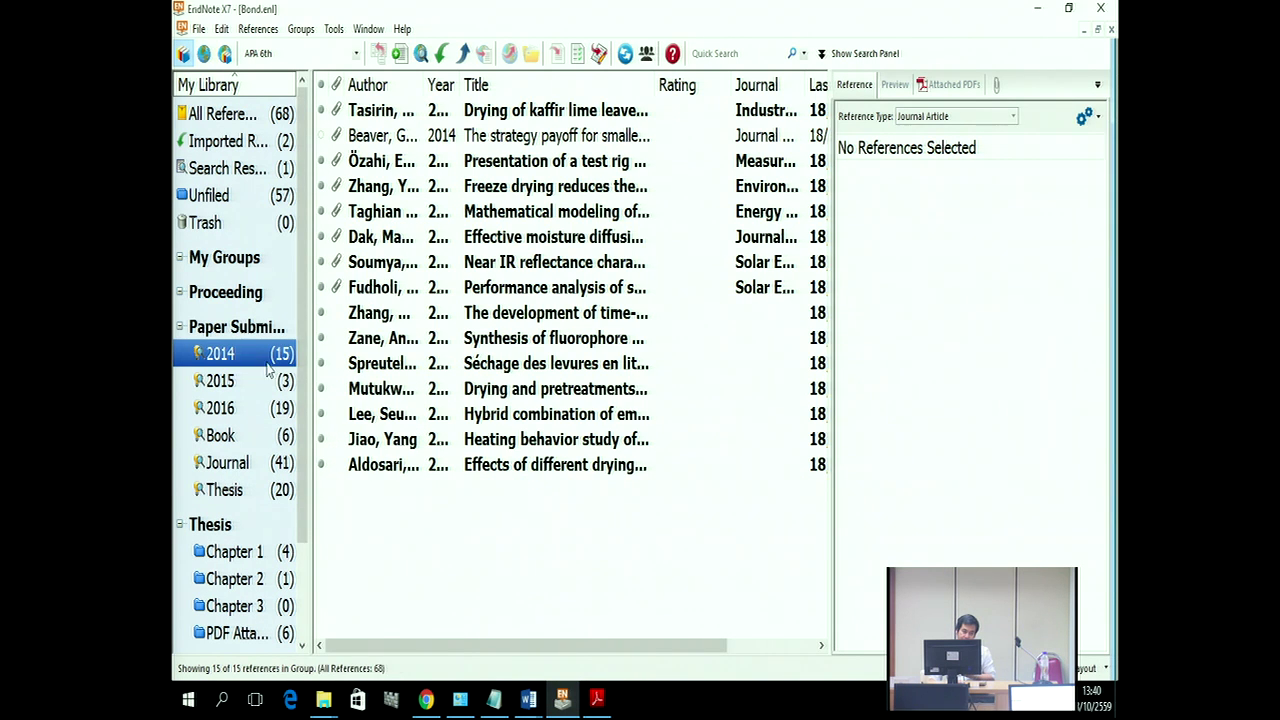
Step: Start another smart group in the Paper Submission group set and name it "2013"
{"action": "right_click", "coordinate": [252, 332]}
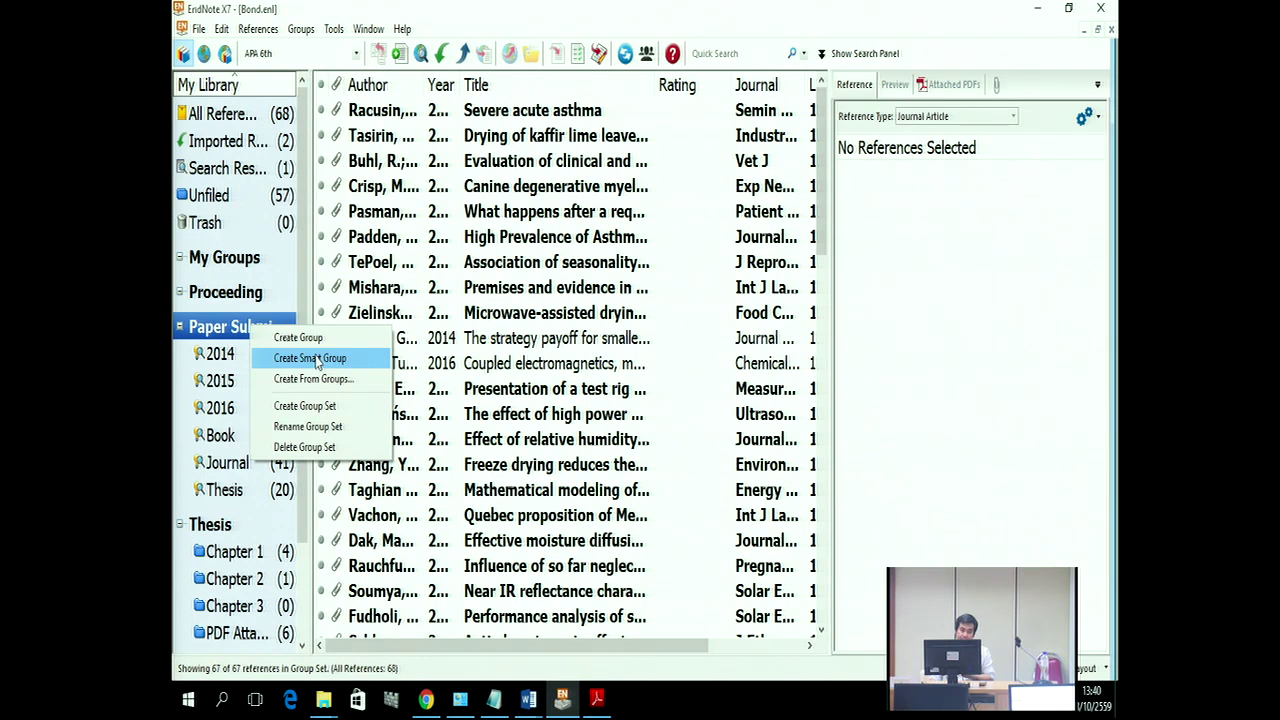
{"action": "left_click", "coordinate": [316, 359]}
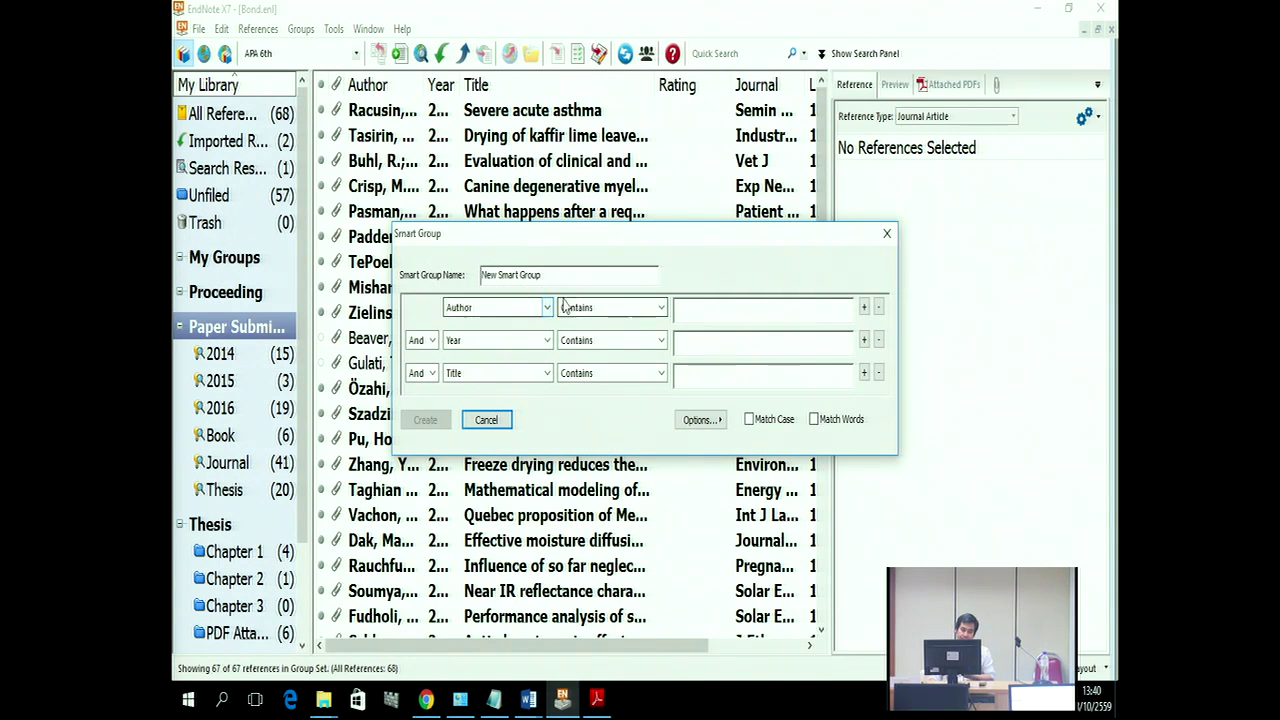
{"action": "left_click_drag", "start_coordinate": [563, 277], "coordinate": [421, 286]}
{"action": "type", "text": "2013"}
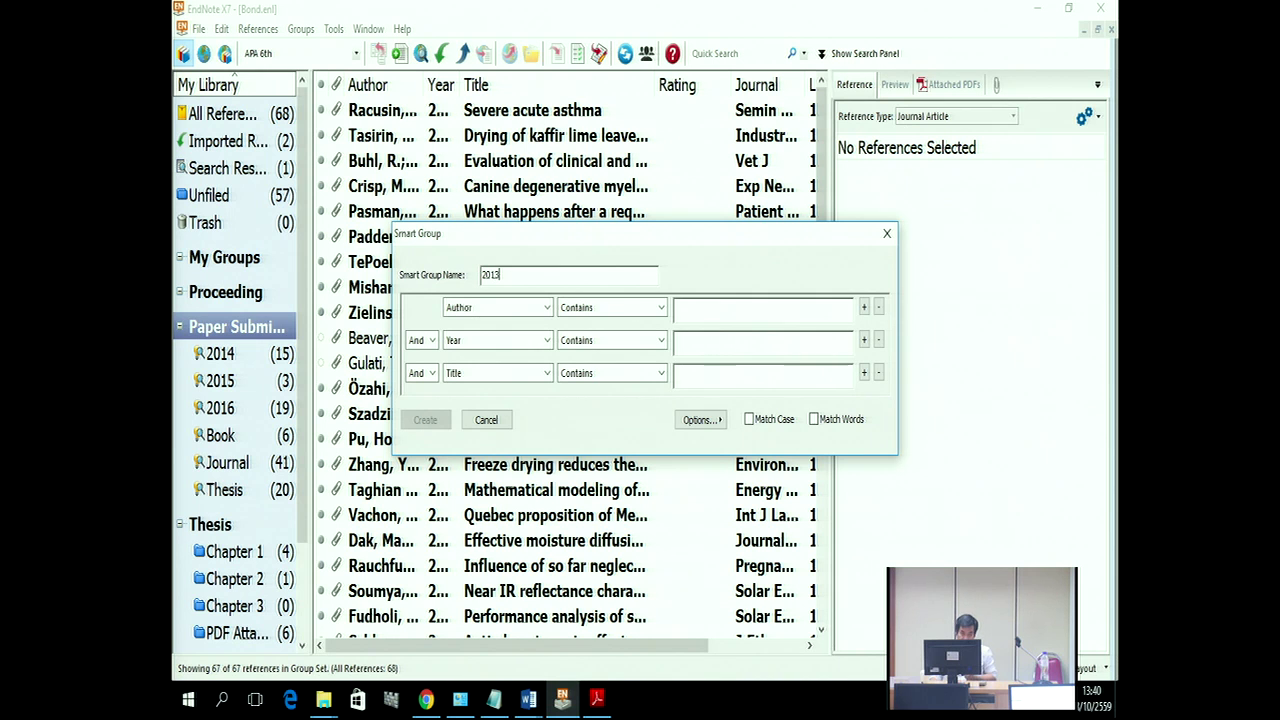
Step: Set the 2013 smart group's first condition to Year contains "2013" and create the group
{"action": "left_click", "coordinate": [447, 309]}
{"action": "left_click", "coordinate": [463, 356]}
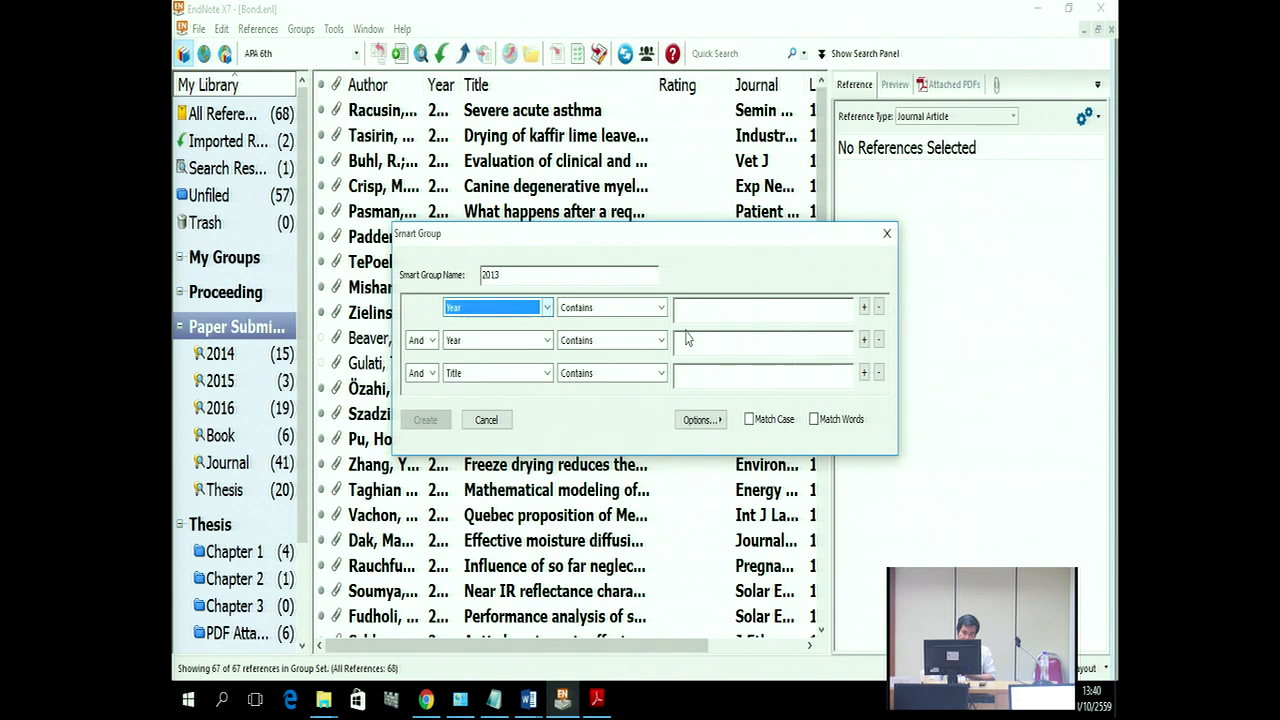
{"action": "left_click", "coordinate": [737, 316]}
{"action": "type", "text": "2013"}
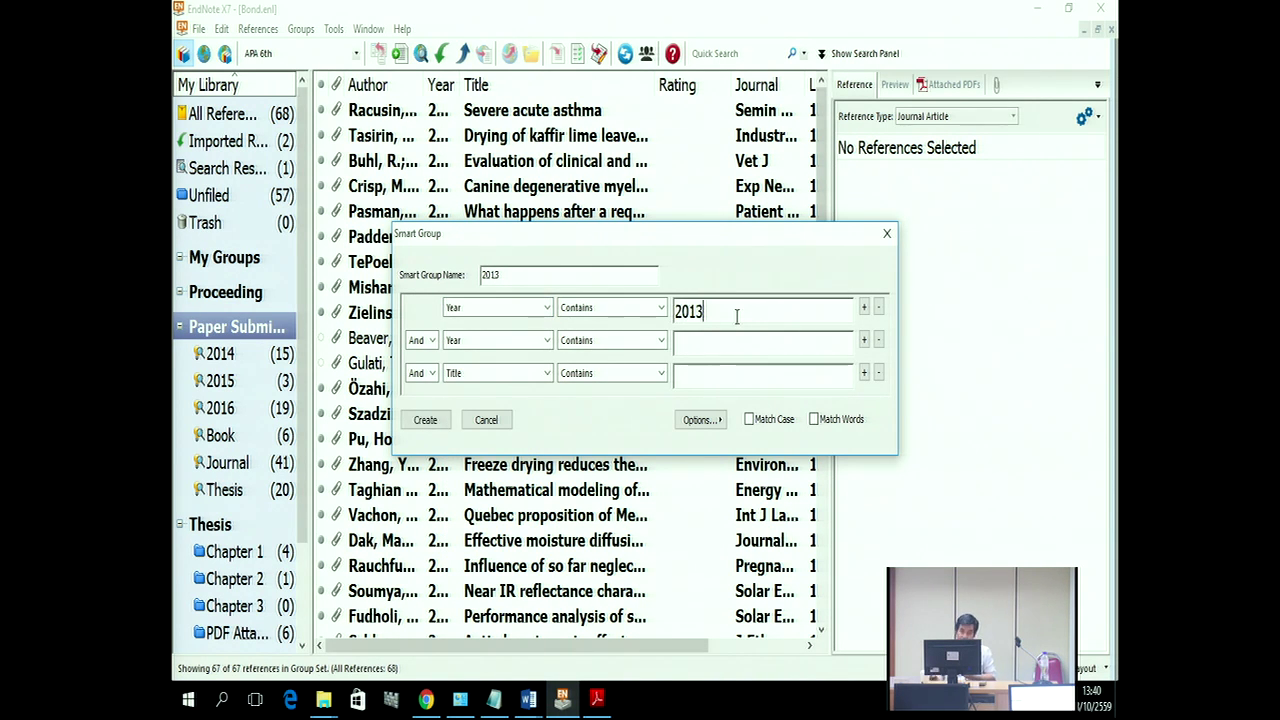
{"action": "left_click", "coordinate": [425, 419]}
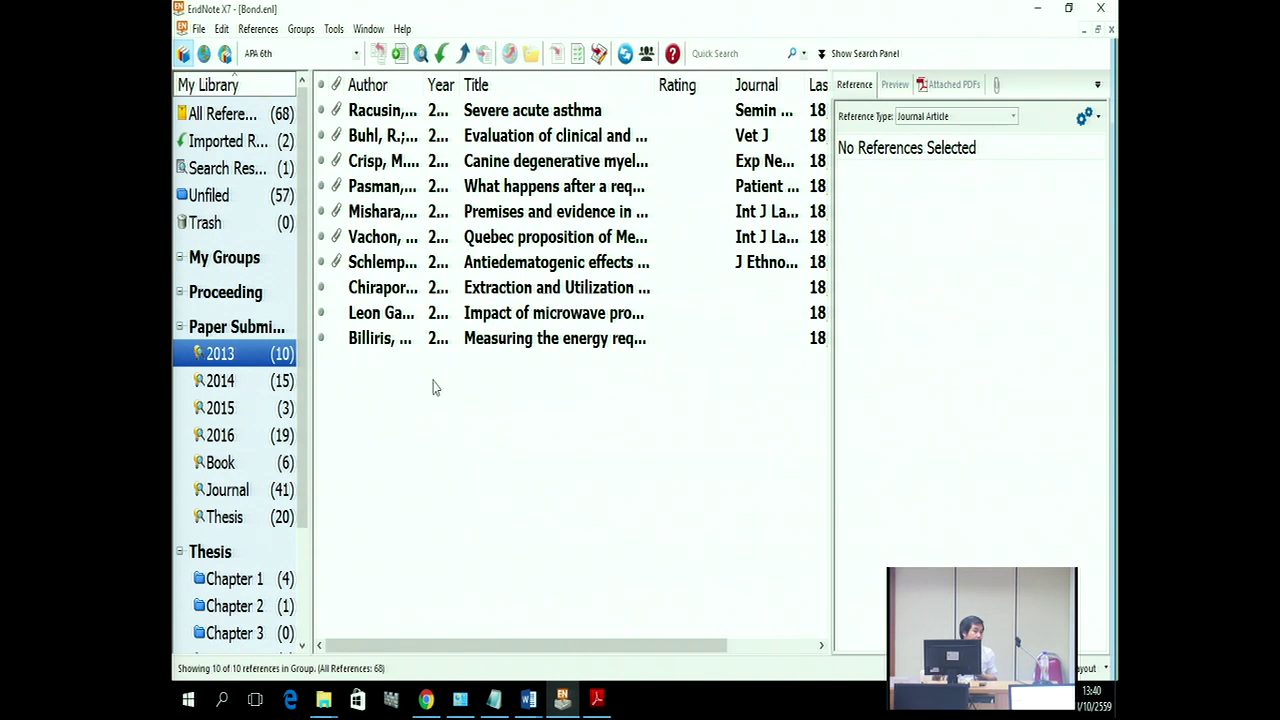
Step: Start another smart group in the Paper Submission group set and name it "drying"
{"action": "left_click", "coordinate": [229, 334]}
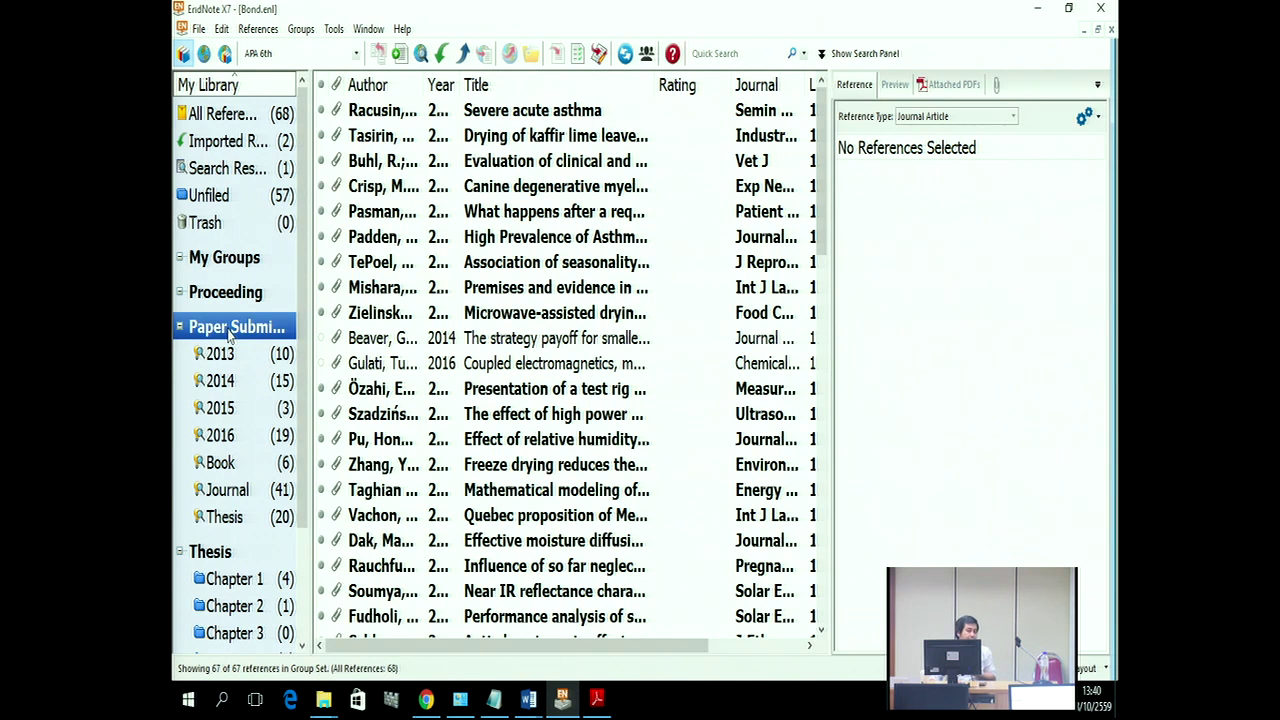
{"action": "right_click", "coordinate": [229, 334]}
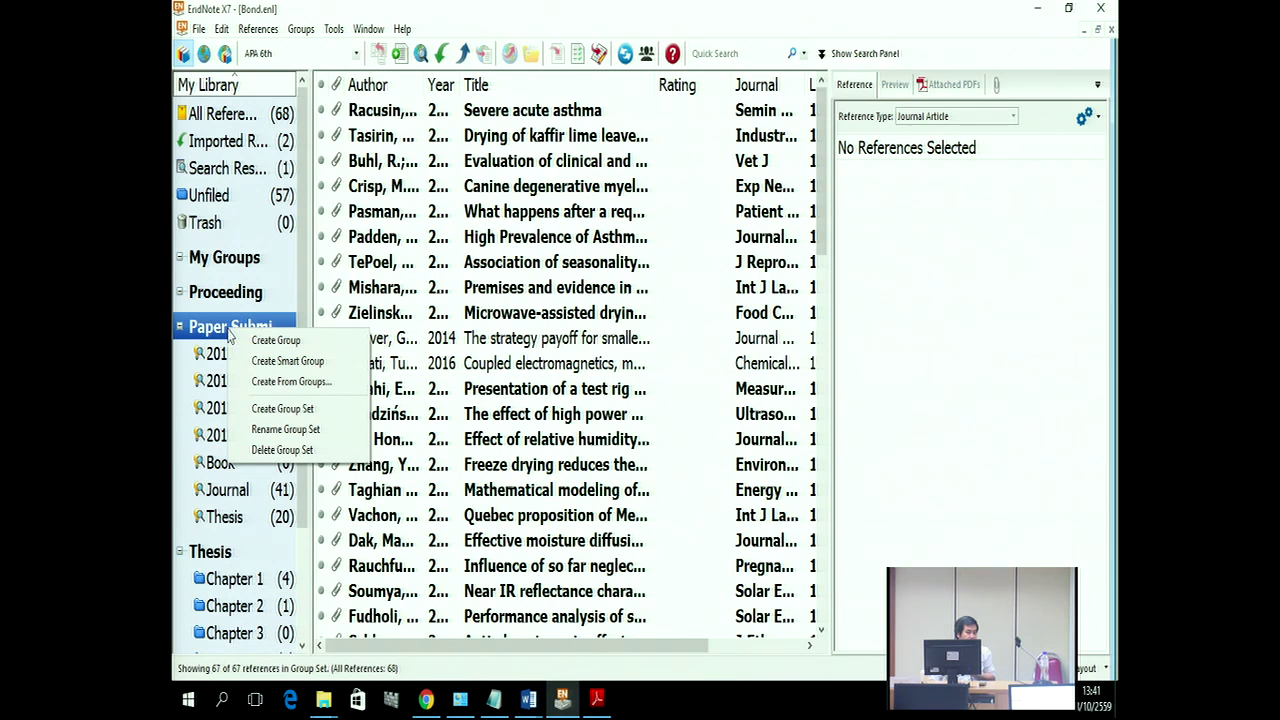
{"action": "left_click", "coordinate": [291, 366]}
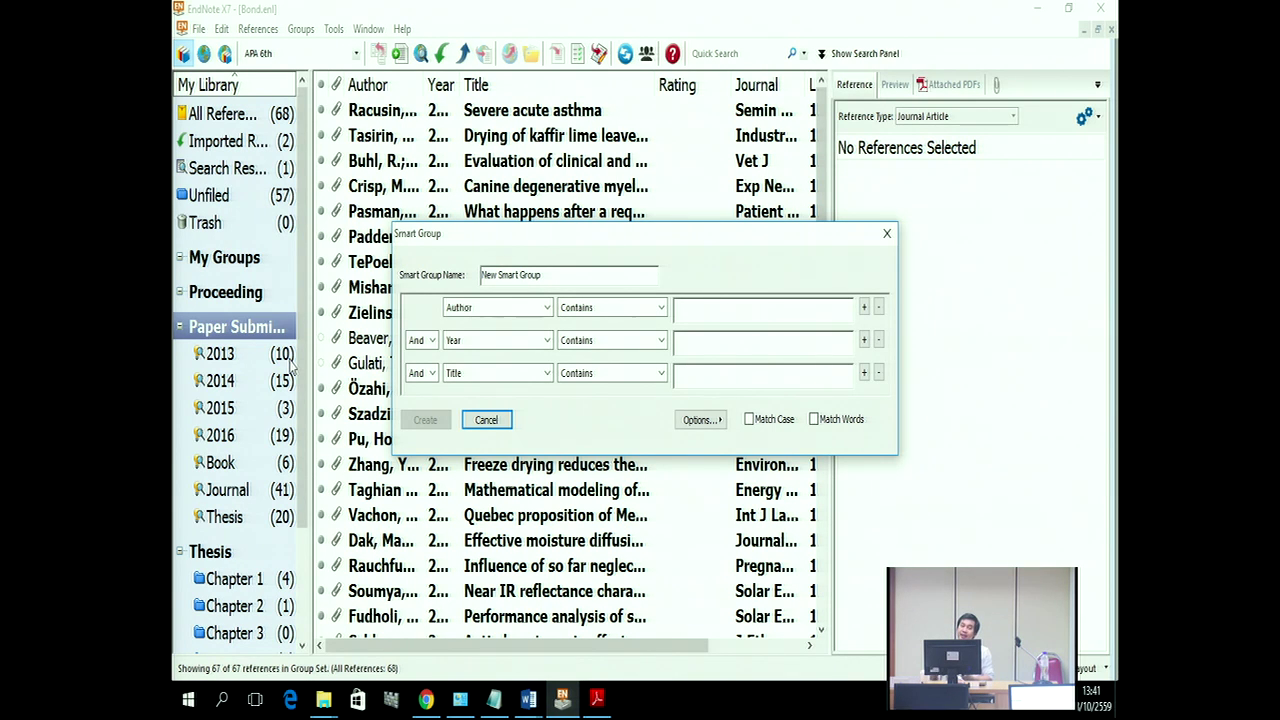
{"action": "left_click_drag", "start_coordinate": [545, 274], "coordinate": [402, 262]}
{"action": "type", "text": "d"}
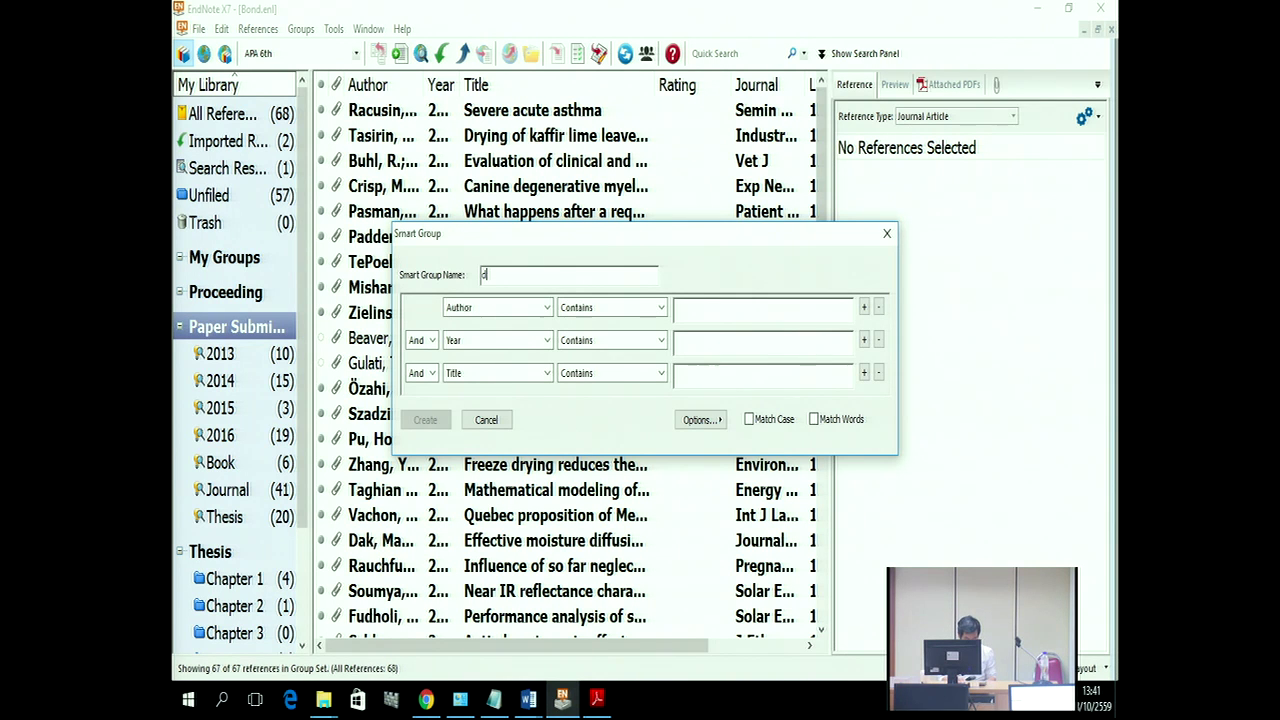
{"action": "type", "text": "rying"}
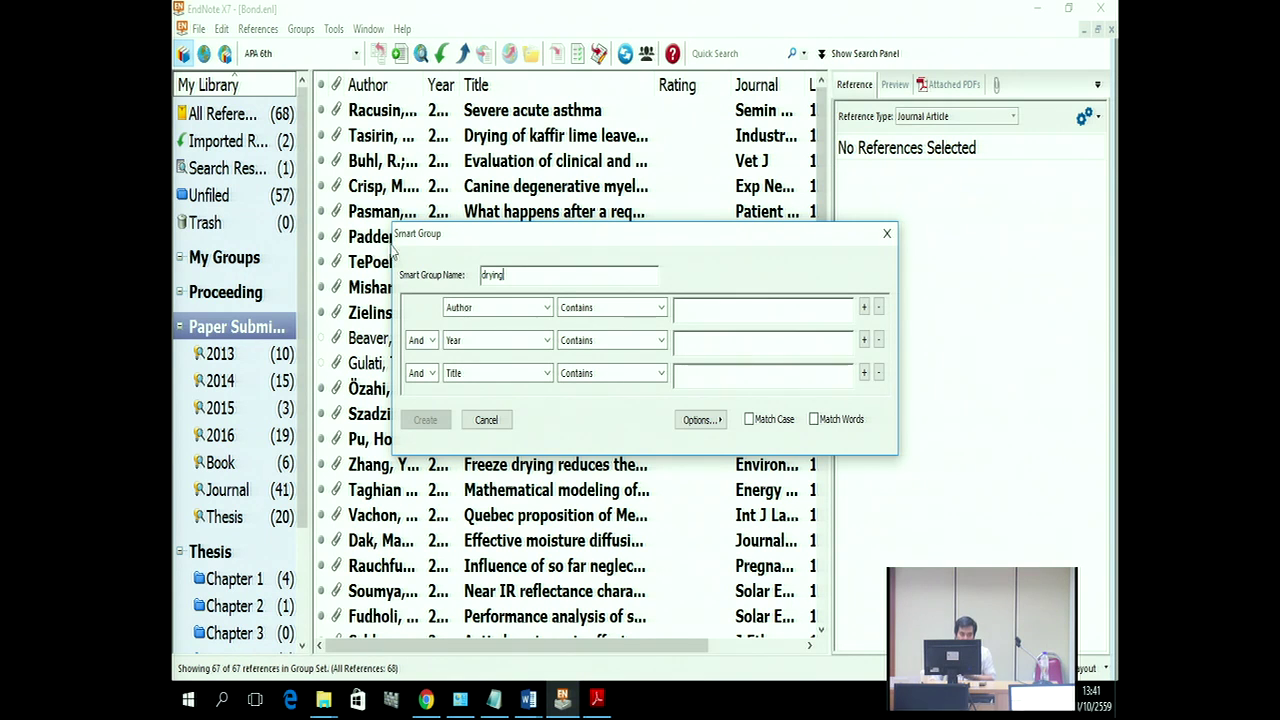
Step: Set the drying smart group's first condition to Keywords contains "drying"
{"action": "left_click", "coordinate": [486, 312]}
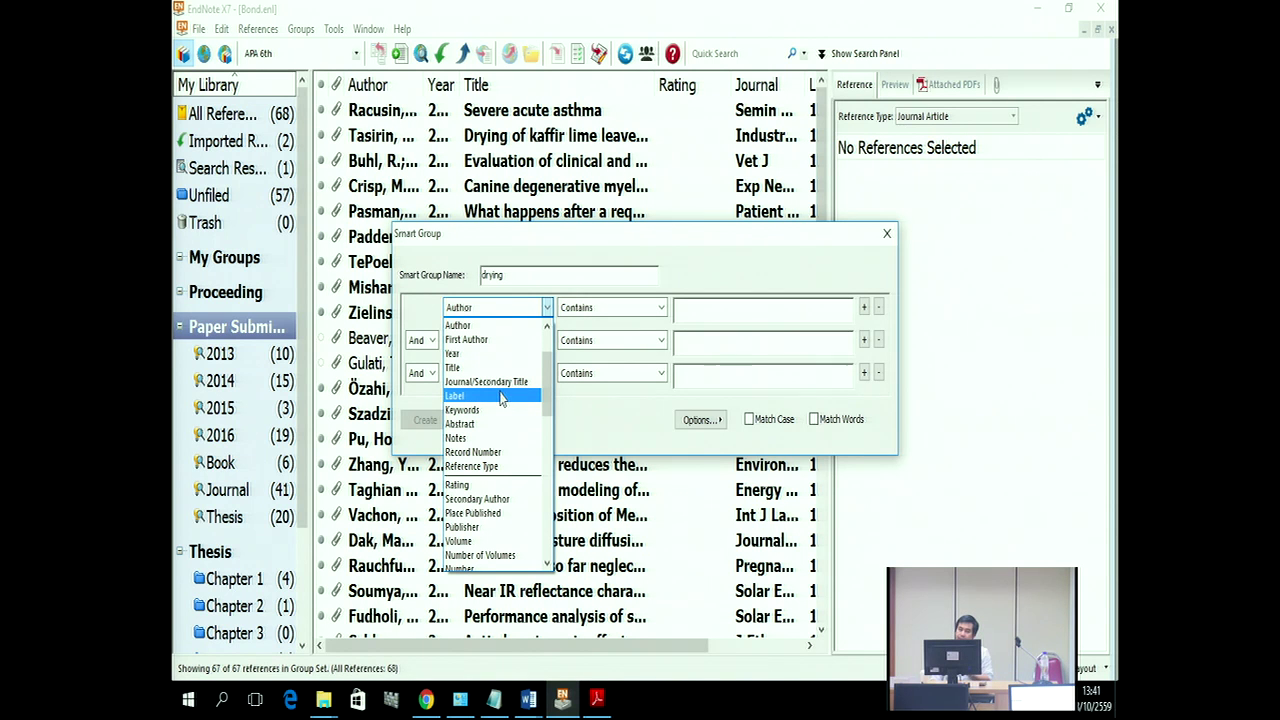
{"action": "left_click", "coordinate": [500, 411]}
{"action": "left_click", "coordinate": [715, 310]}
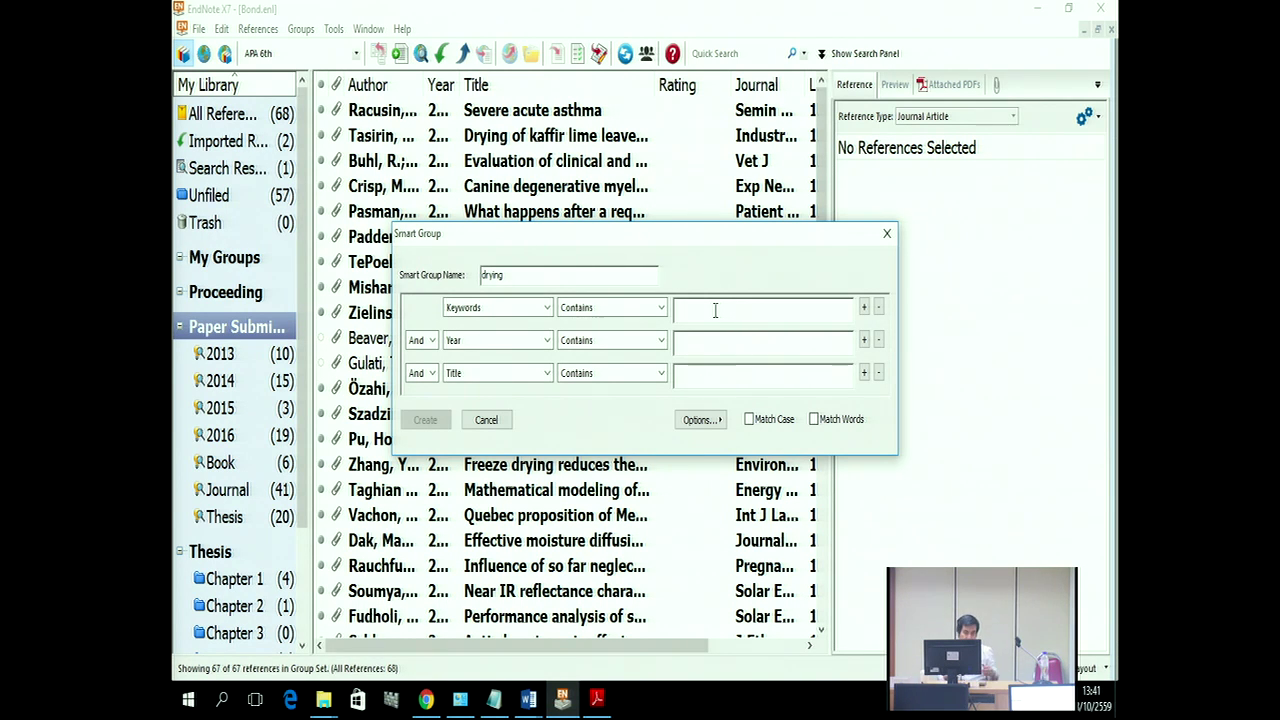
{"action": "type", "text": "d"}
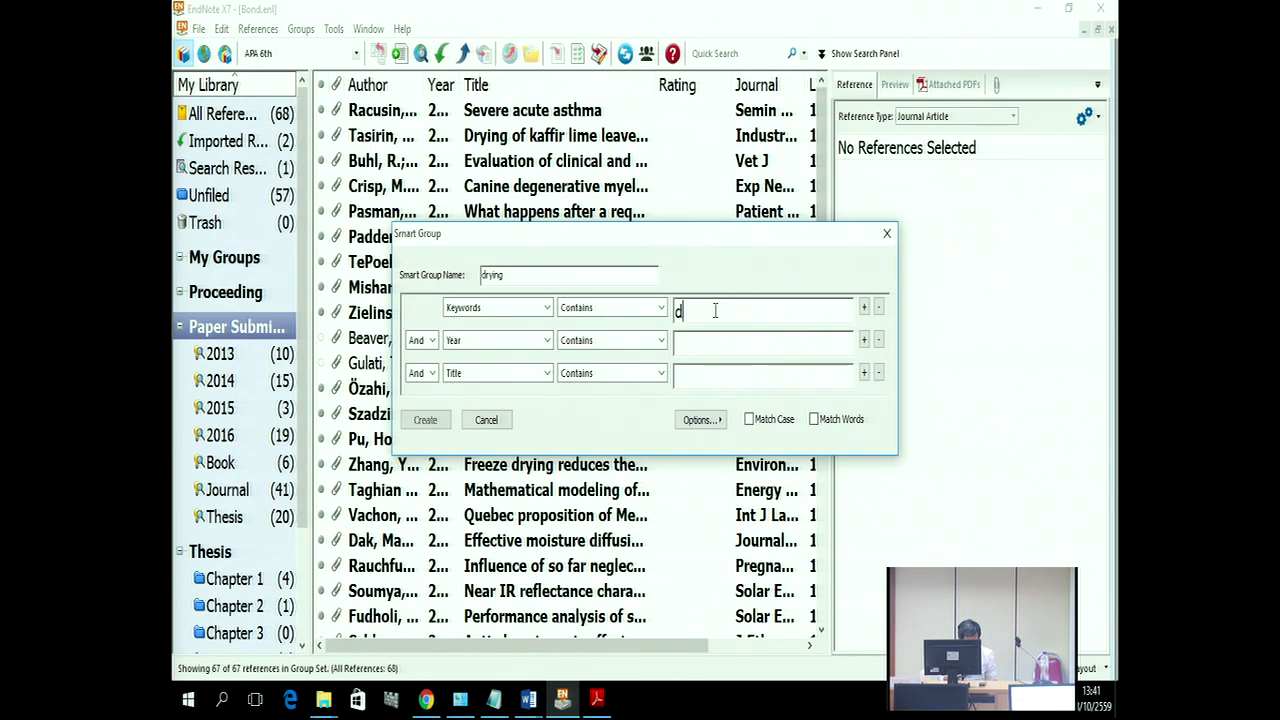
{"action": "type", "text": "rying"}
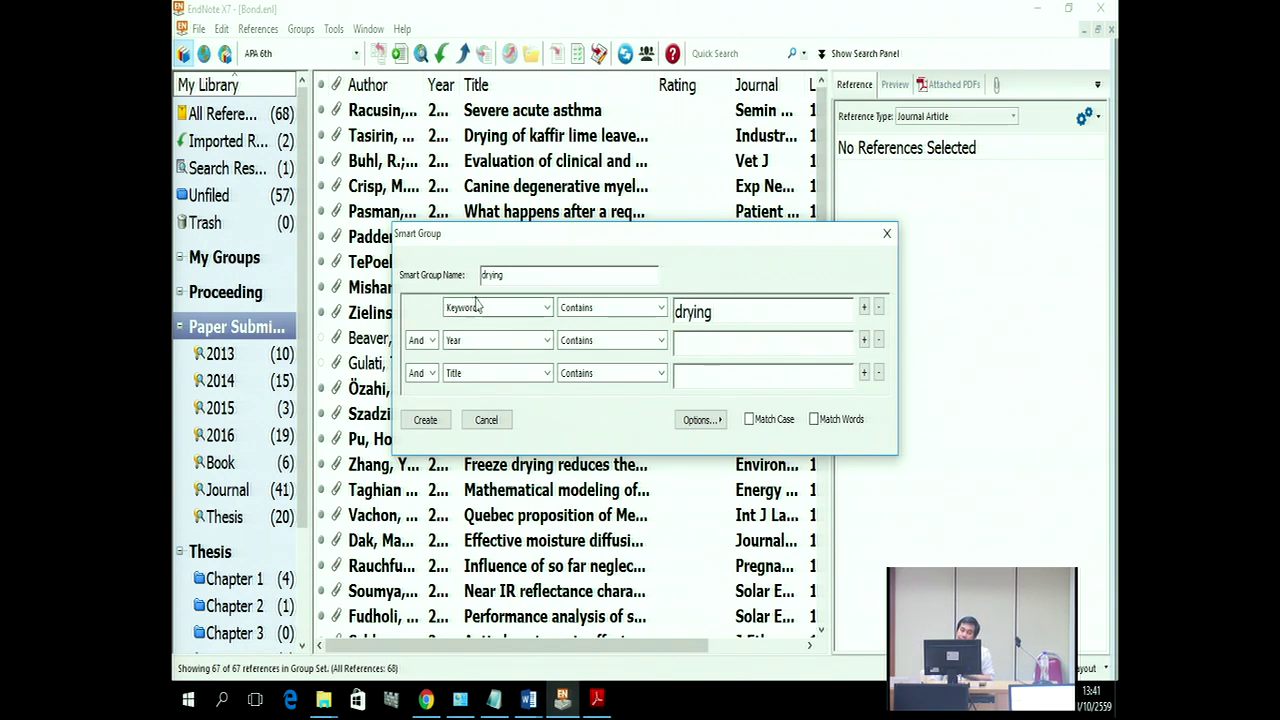
Step: Set the second condition to Or, Title contains "drying", and create the drying smart group
{"action": "left_click", "coordinate": [420, 340]}
{"action": "left_click", "coordinate": [422, 373]}
{"action": "left_click", "coordinate": [458, 341]}
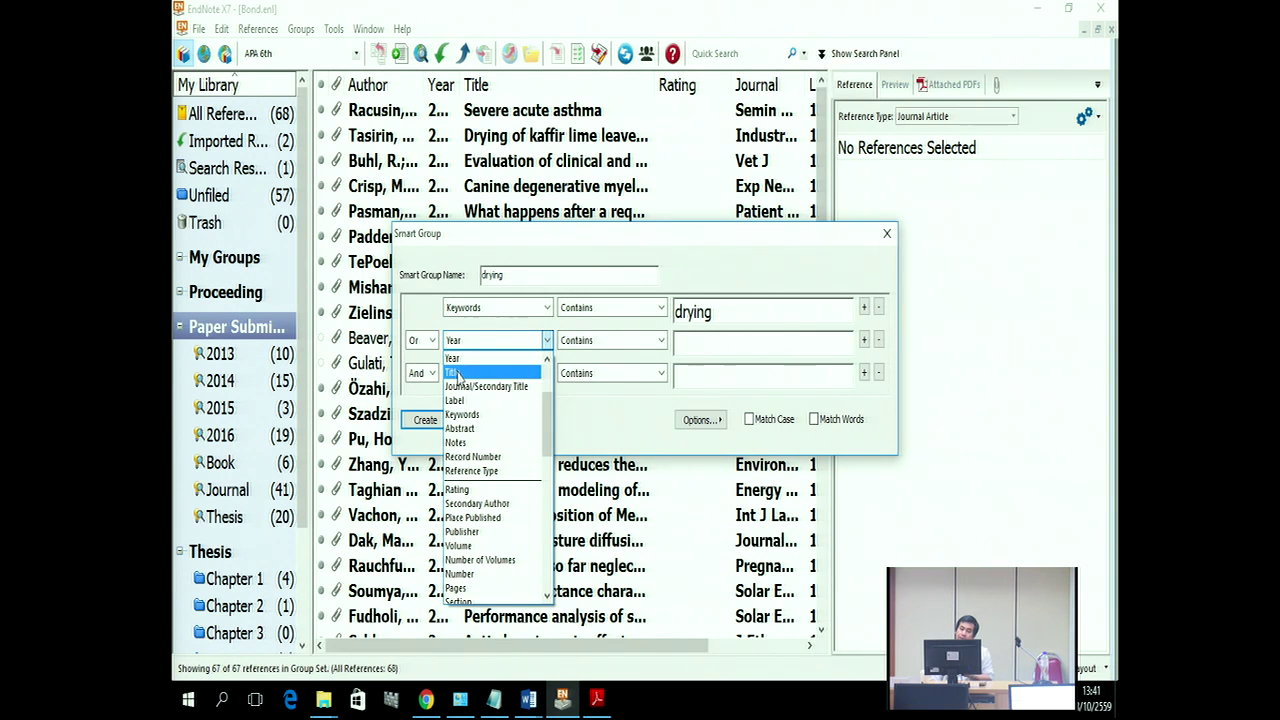
{"action": "left_click", "coordinate": [458, 373]}
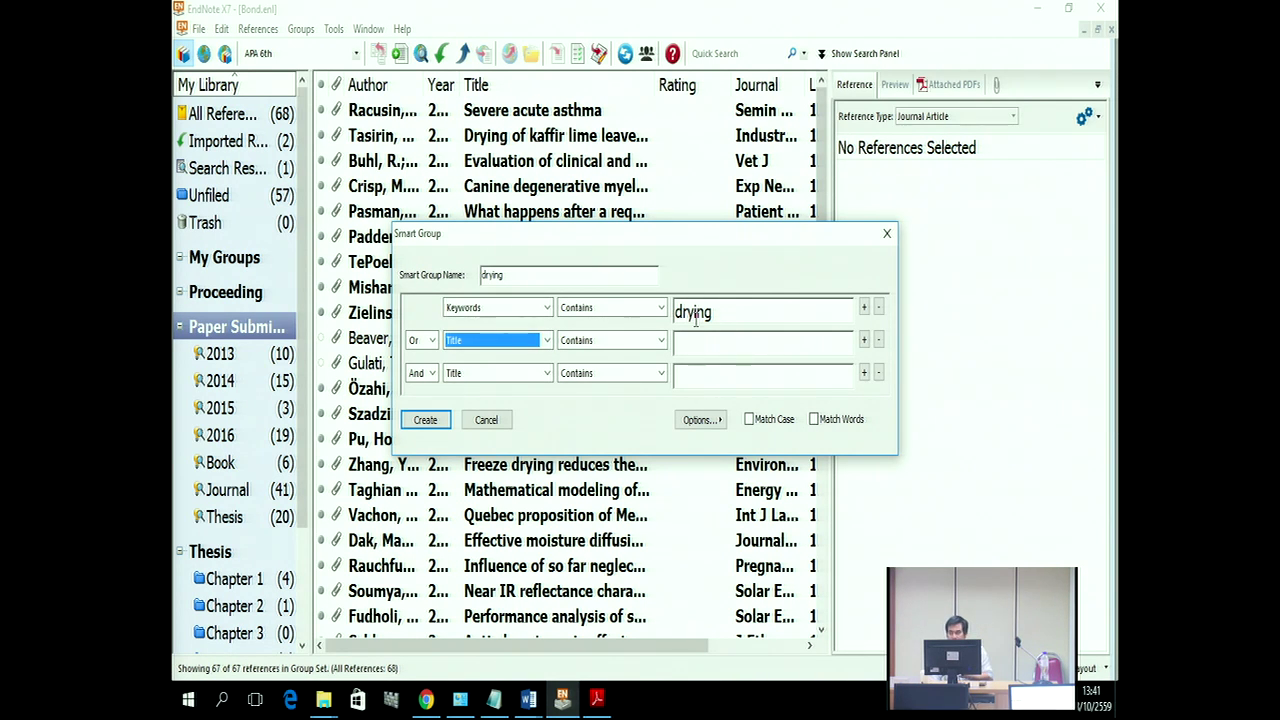
{"action": "left_click_drag", "start_coordinate": [714, 313], "coordinate": [677, 313]}
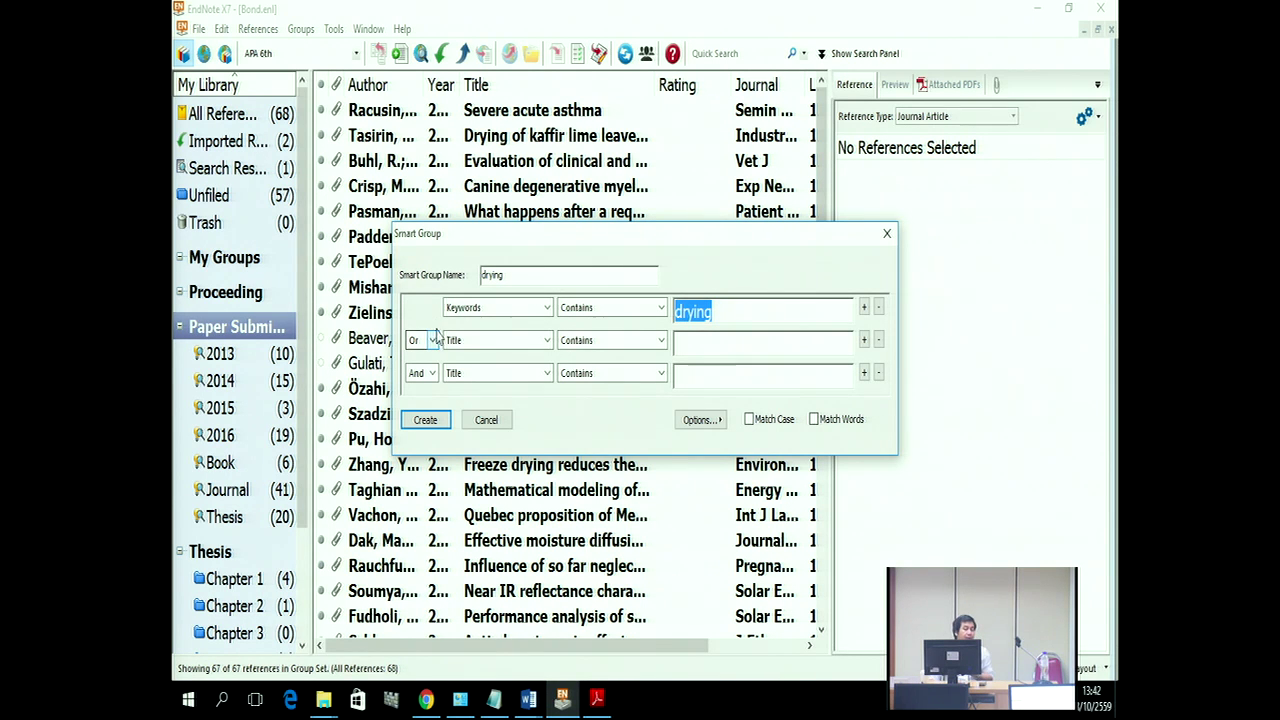
{"action": "left_click", "coordinate": [697, 344]}
{"action": "type", "text": "drying"}
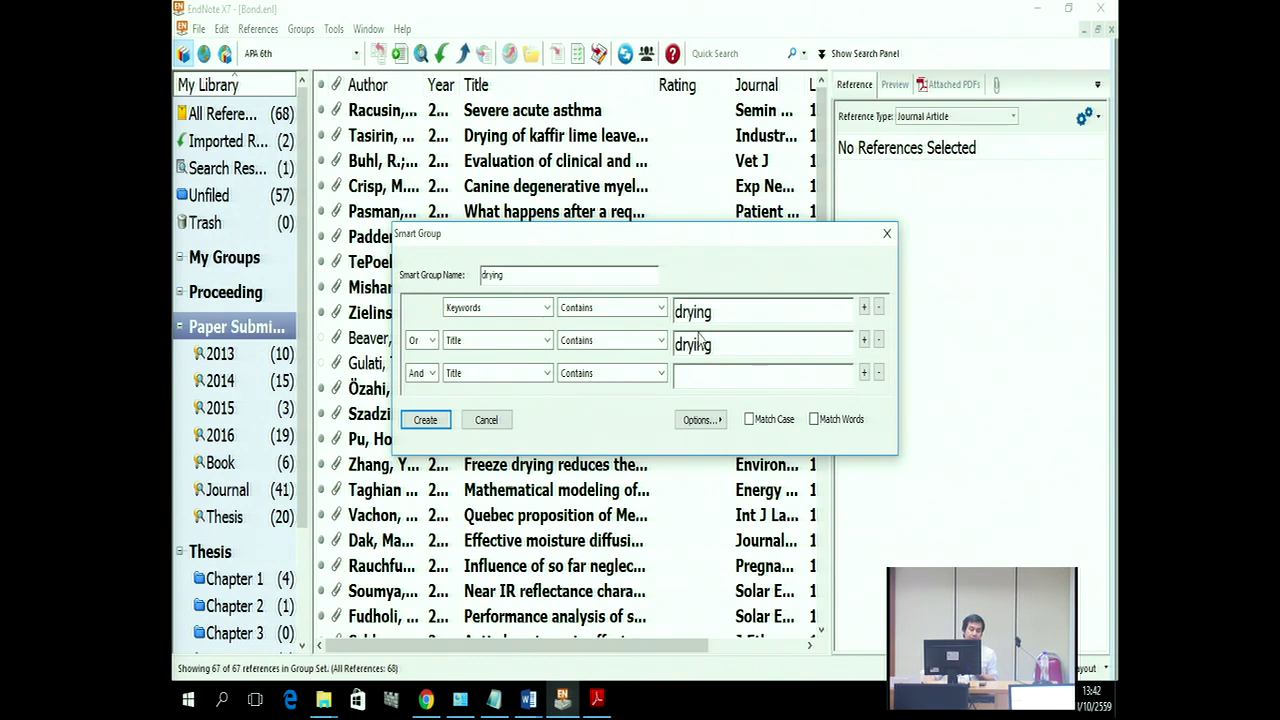
{"action": "left_click", "coordinate": [424, 419]}
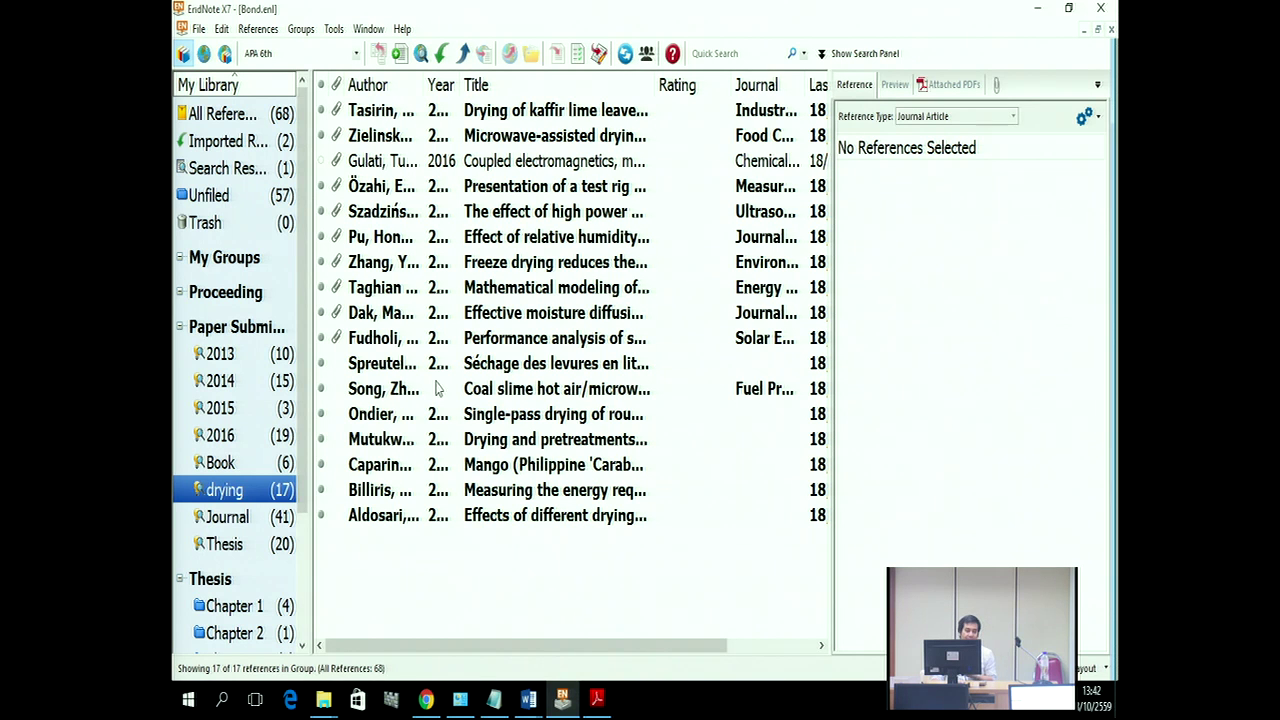
Step: Start another smart group in the Paper Submission group set and name it "euthanasia"
{"action": "left_click", "coordinate": [216, 336]}
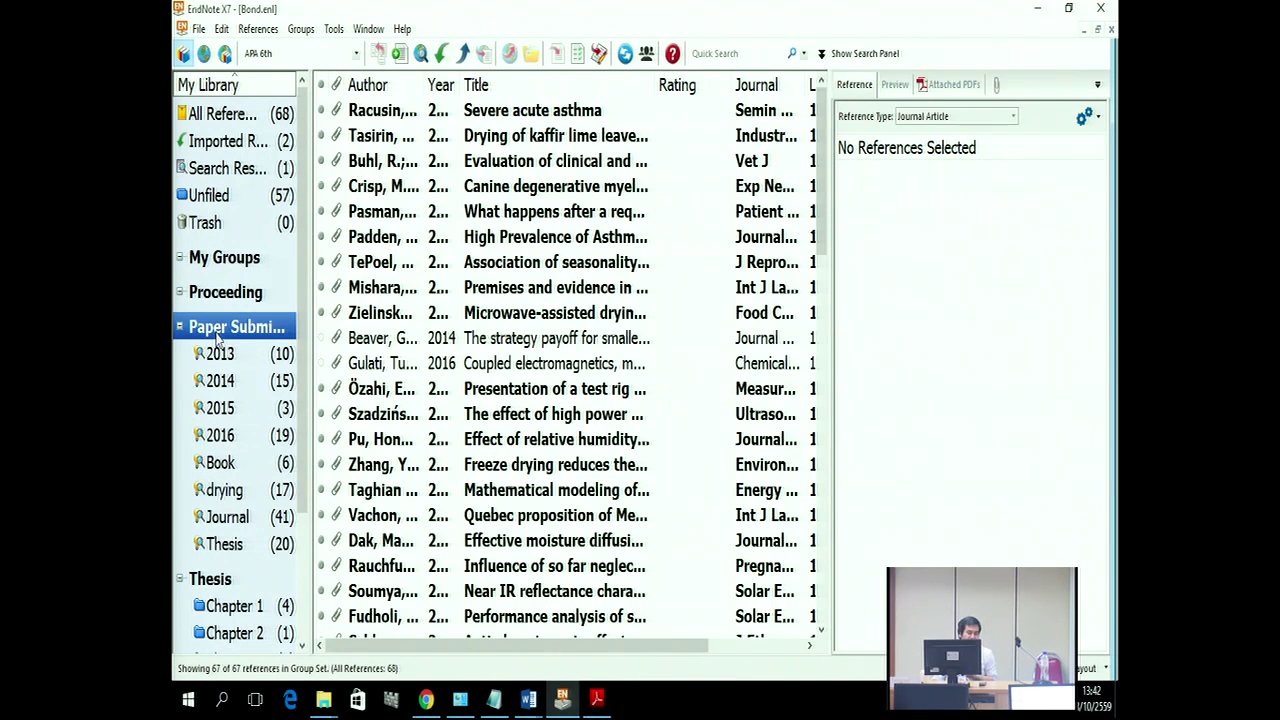
{"action": "right_click", "coordinate": [216, 338]}
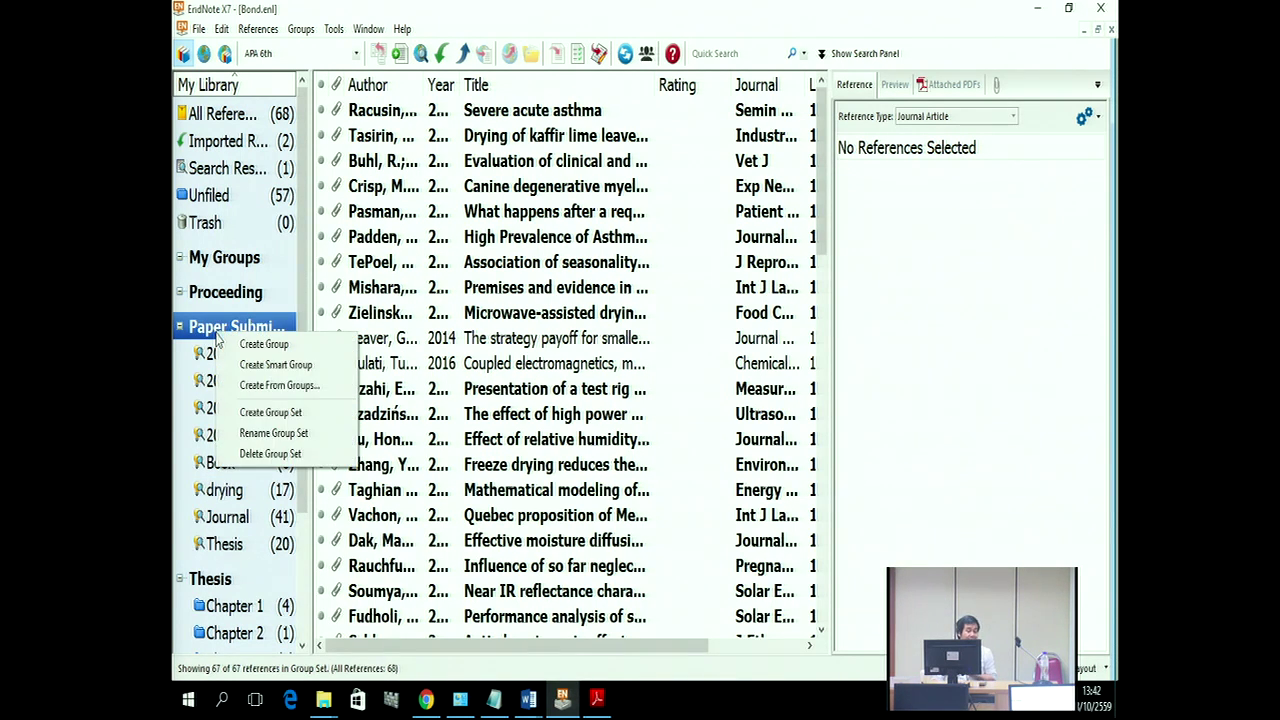
{"action": "left_click", "coordinate": [265, 364]}
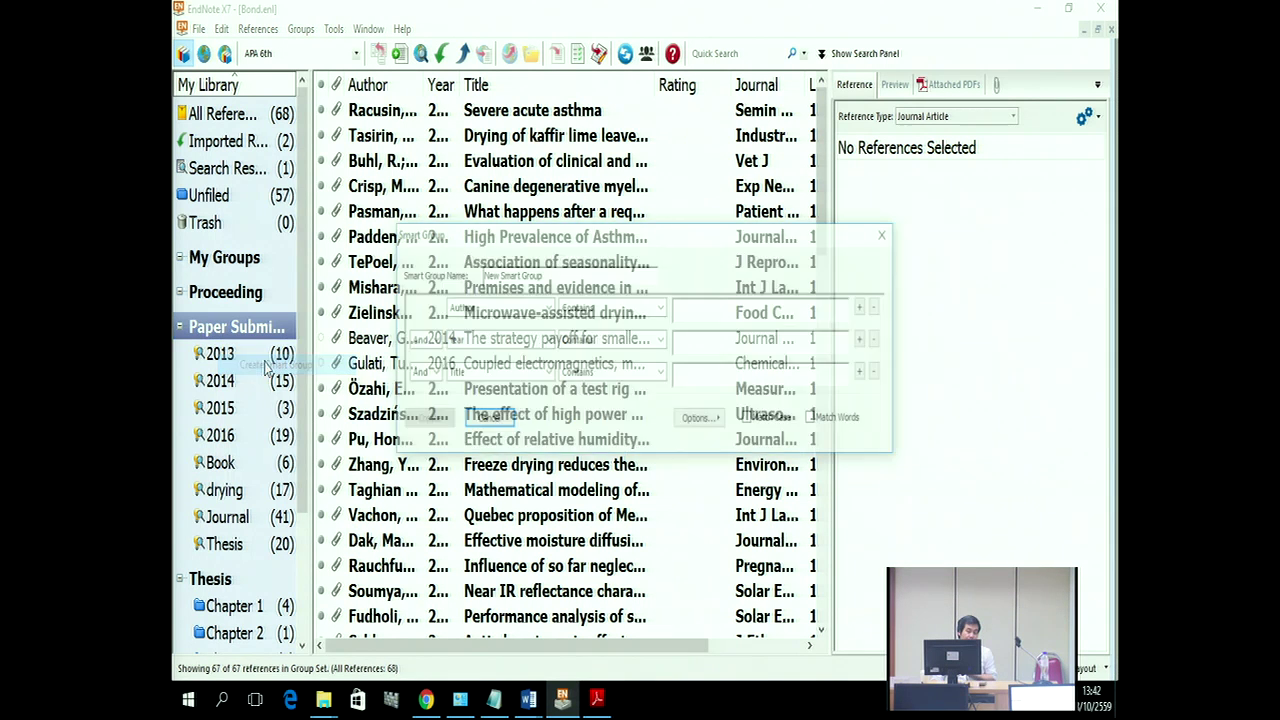
{"action": "left_click_drag", "start_coordinate": [550, 274], "coordinate": [481, 274]}
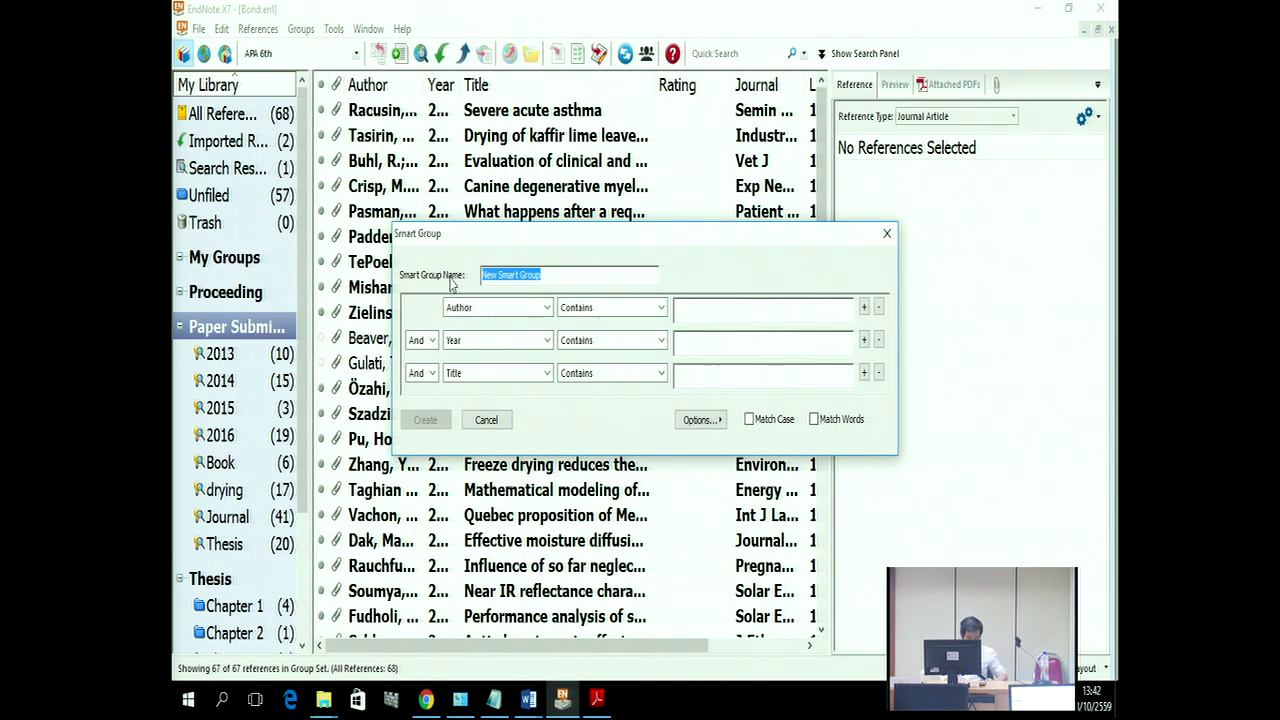
{"action": "type", "text": "eut"}
{"action": "type", "text": "hanasia"}
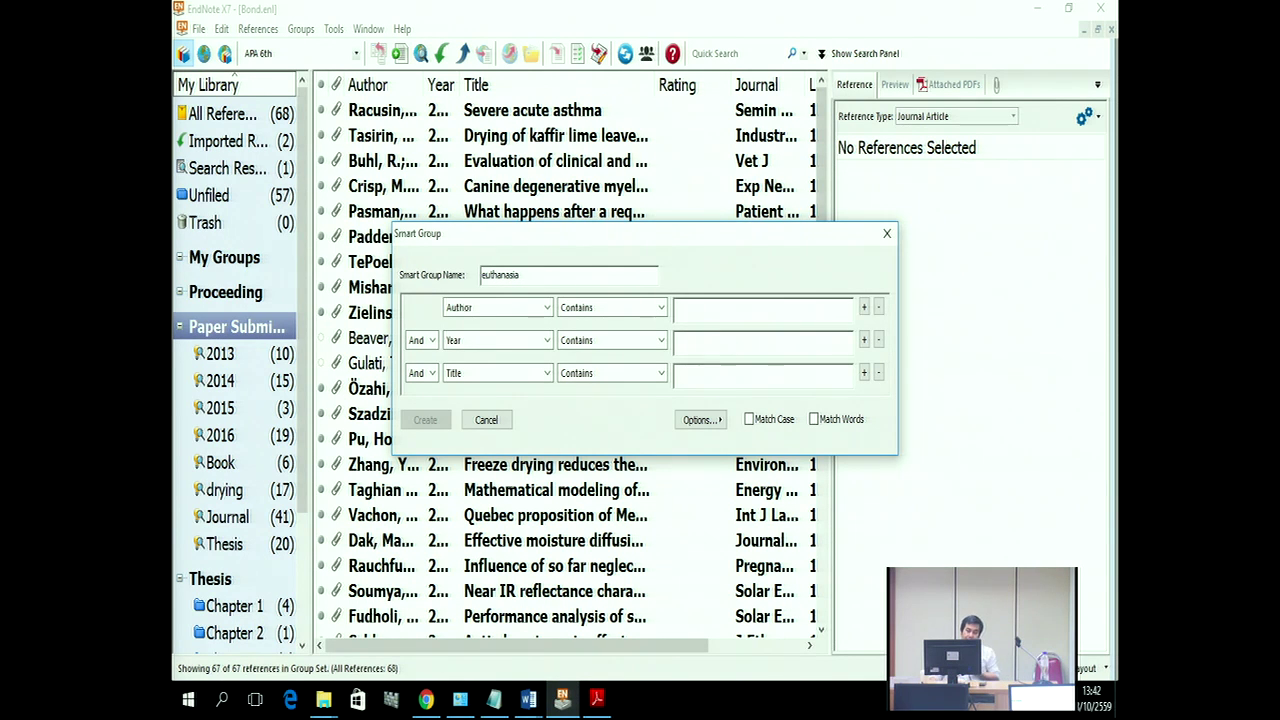
Step: Set the euthanasia smart group's first condition to Keywords contains "euthanasia"
{"action": "left_click", "coordinate": [455, 308]}
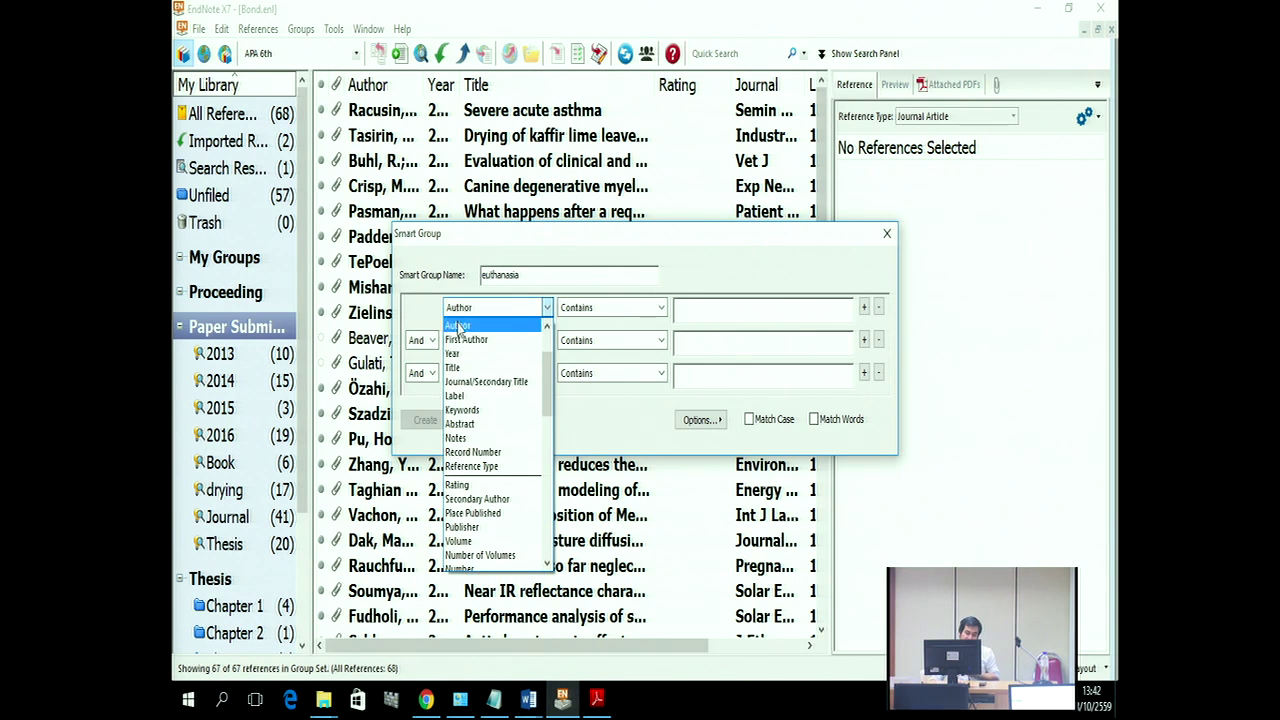
{"action": "left_click", "coordinate": [462, 410]}
{"action": "left_click", "coordinate": [721, 309]}
{"action": "type", "text": "euthanasia"}
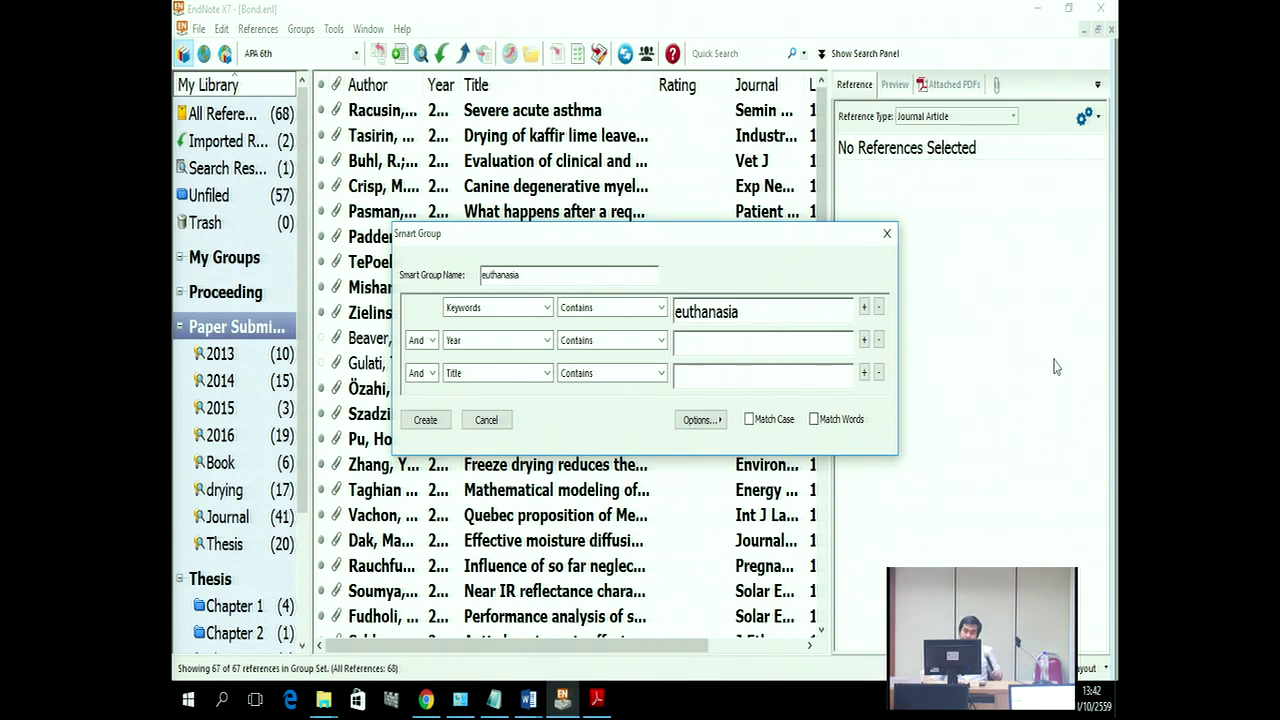
Step: Set the second condition to Or, Title contains "euthanasia", and create the euthanasia smart group
{"action": "left_click", "coordinate": [432, 341]}
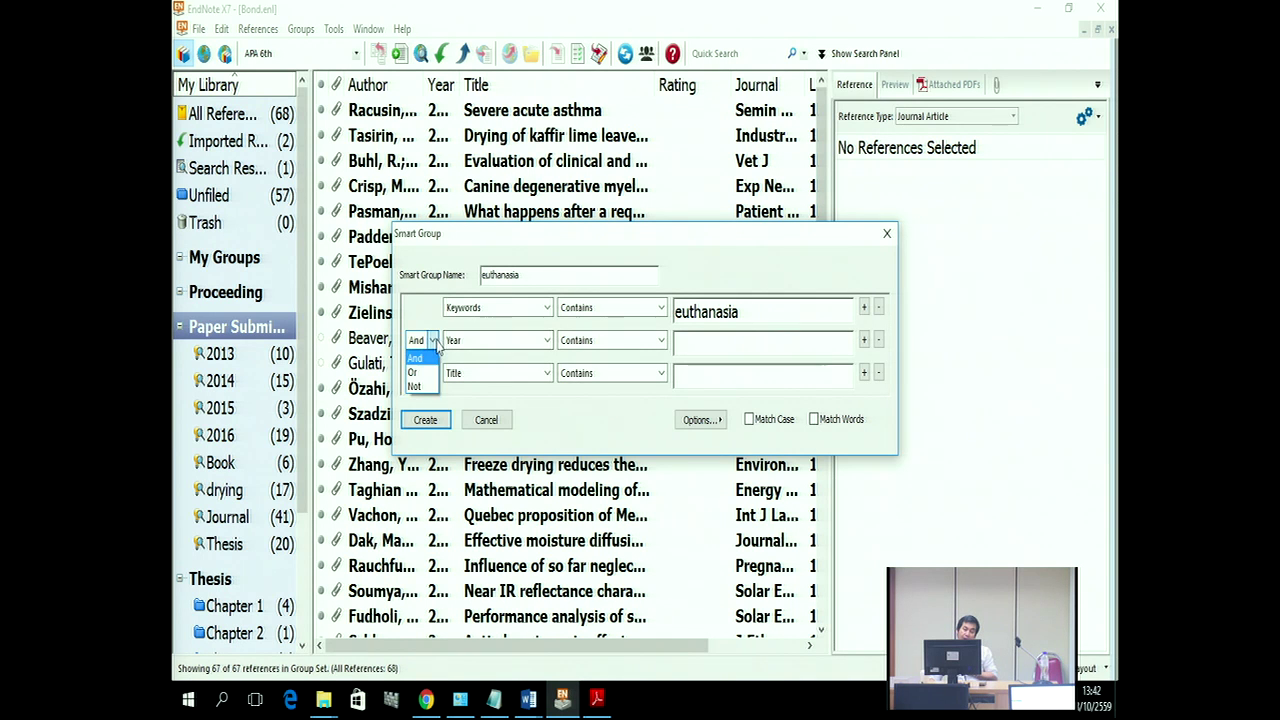
{"action": "left_click", "coordinate": [422, 367]}
{"action": "left_click", "coordinate": [460, 341]}
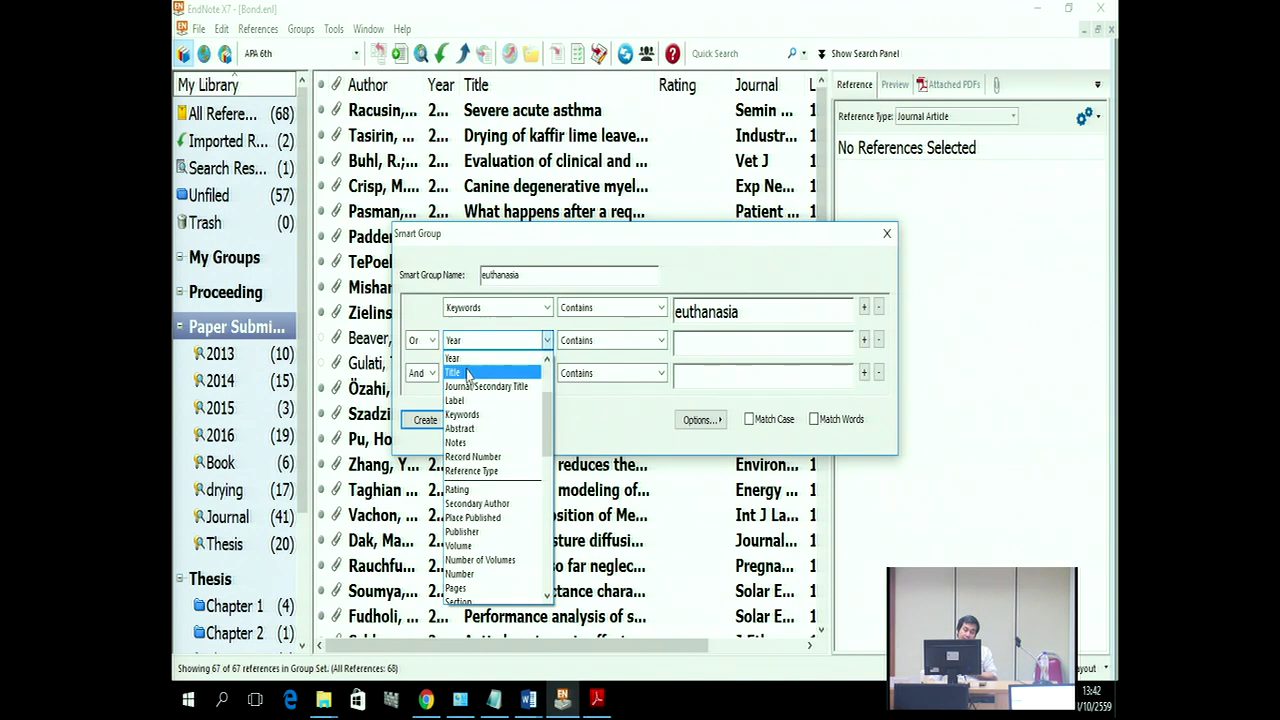
{"action": "left_click", "coordinate": [455, 372]}
{"action": "left_click", "coordinate": [699, 347]}
{"action": "type", "text": "euthanasia"}
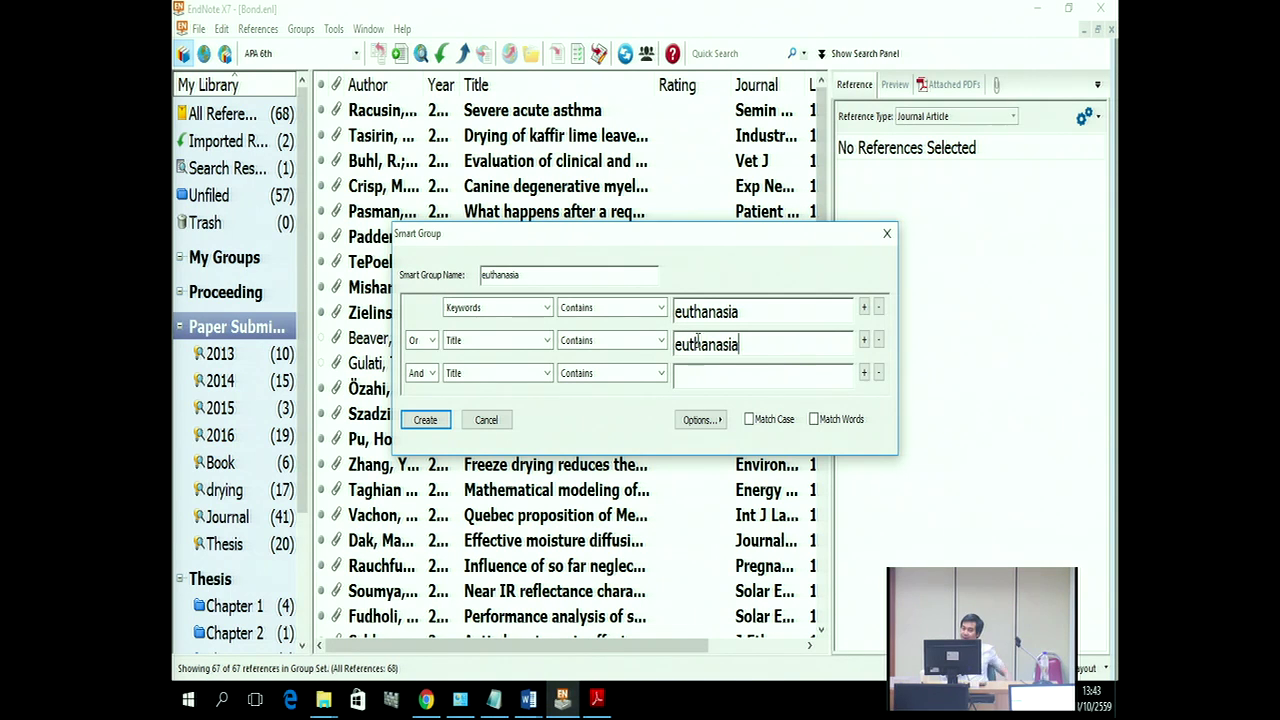
{"action": "left_click", "coordinate": [424, 421]}
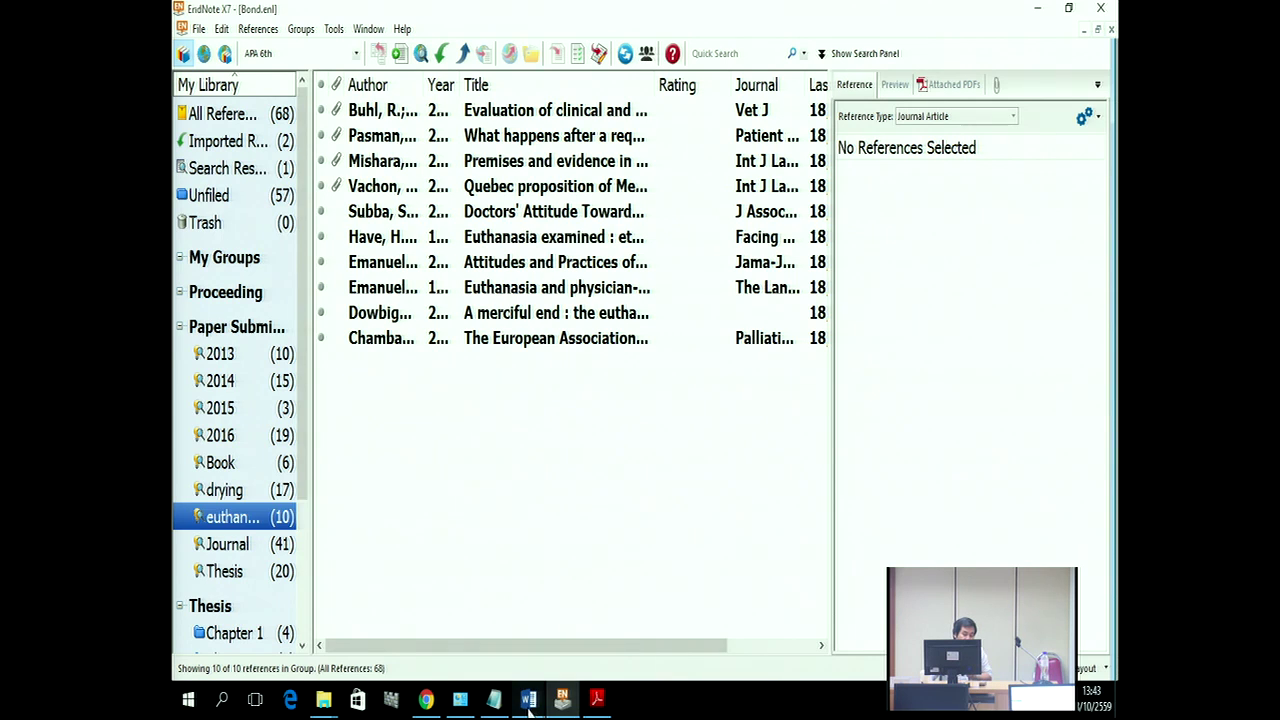
Step: Switch to the Word training outline to review the listed group types, then return to the EndNote library
{"action": "mouse_move", "coordinate": [529, 705]}
{"action": "left_click", "coordinate": [488, 632]}
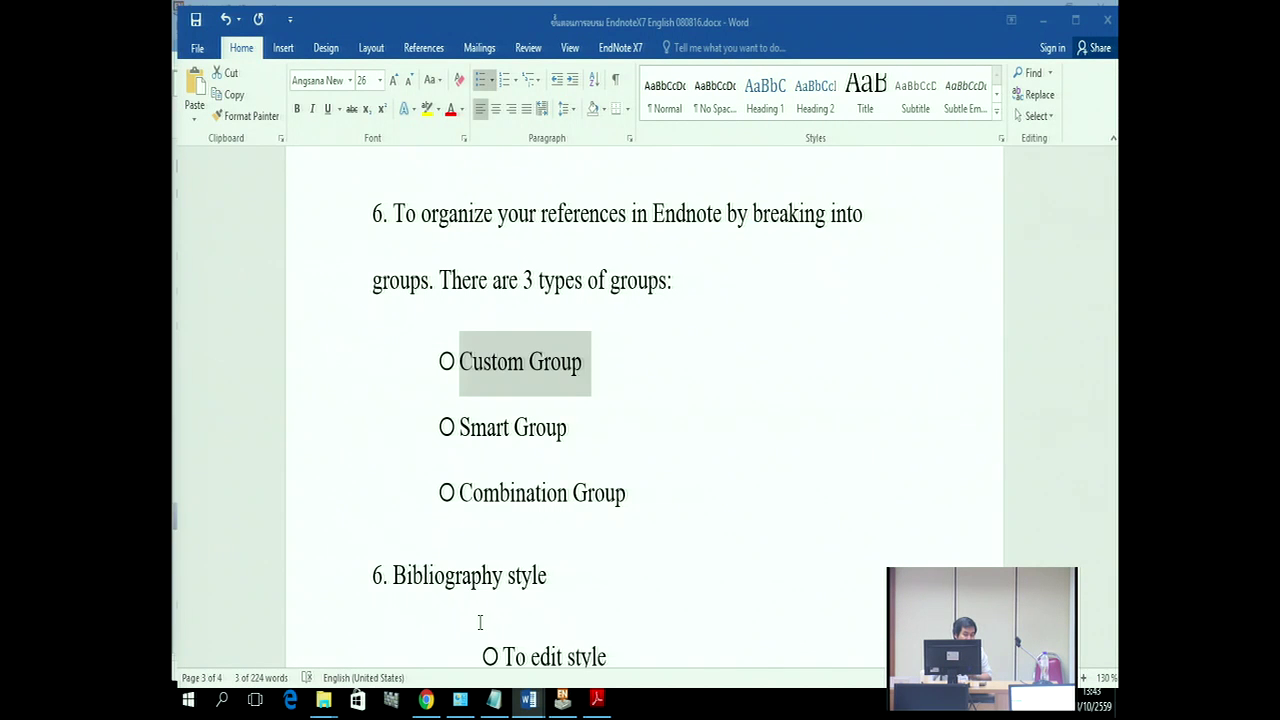
{"action": "scroll", "coordinate": [551, 543], "scroll_direction": "down", "scroll_amount": 1}
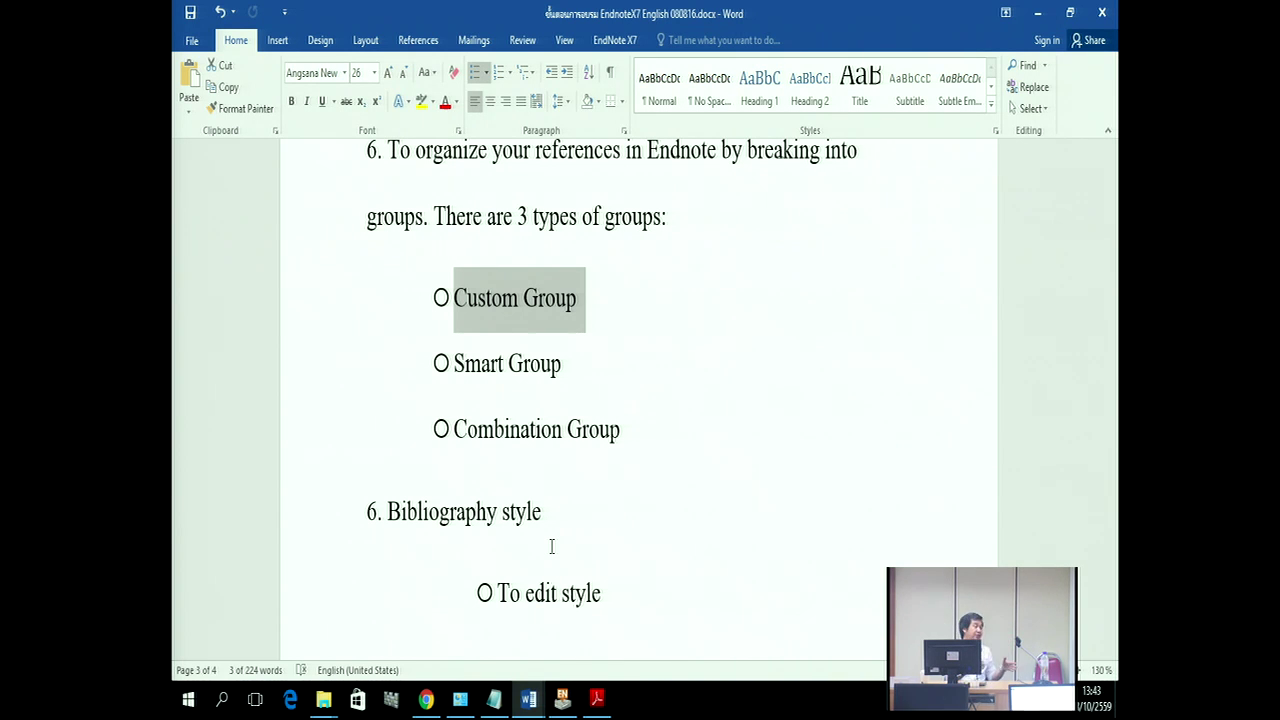
{"action": "left_click", "coordinate": [426, 698]}
{"action": "left_click", "coordinate": [562, 698]}
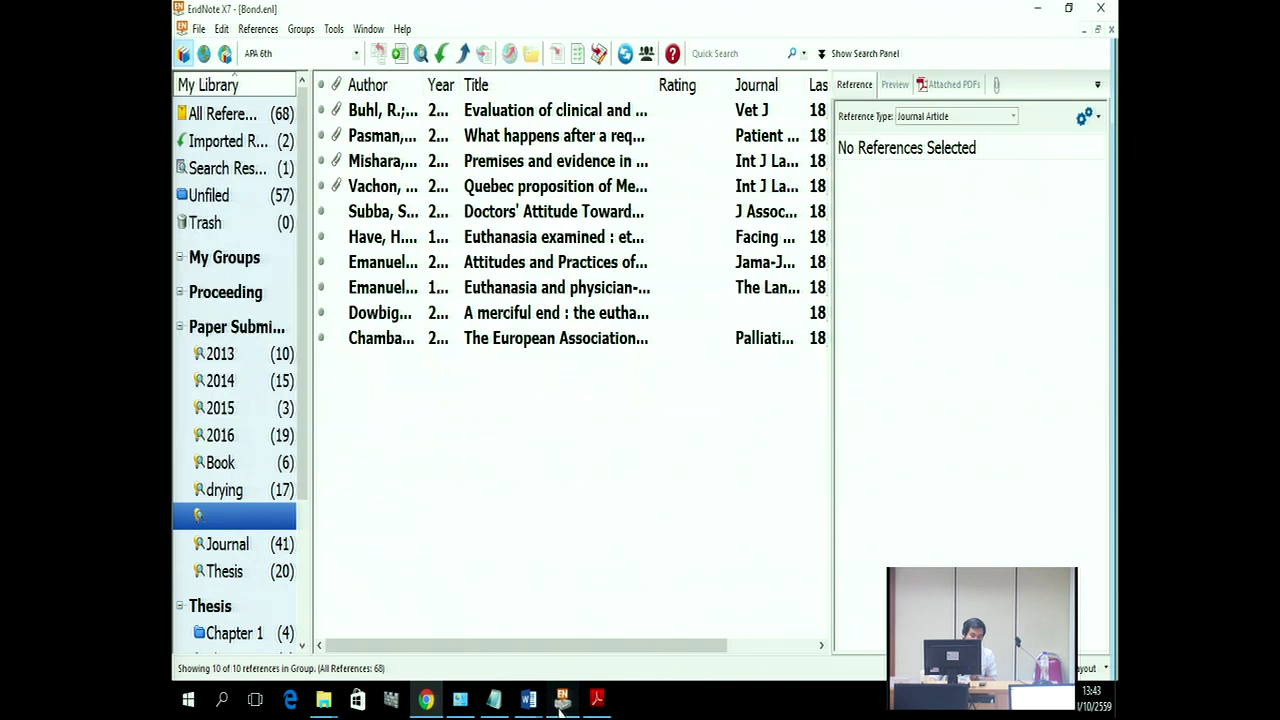
Step: Start a combination group from existing groups in the Paper Submission set and name it "articl on drying 2016"
{"action": "left_click", "coordinate": [237, 332]}
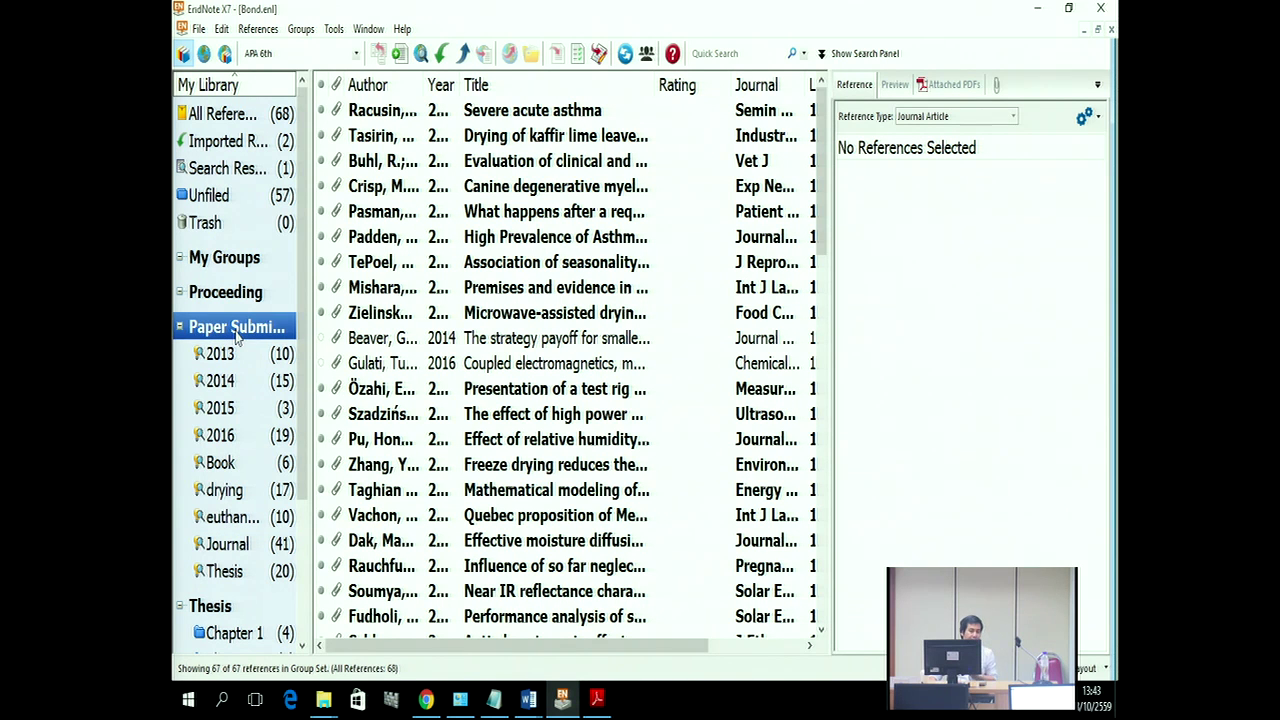
{"action": "right_click", "coordinate": [232, 334]}
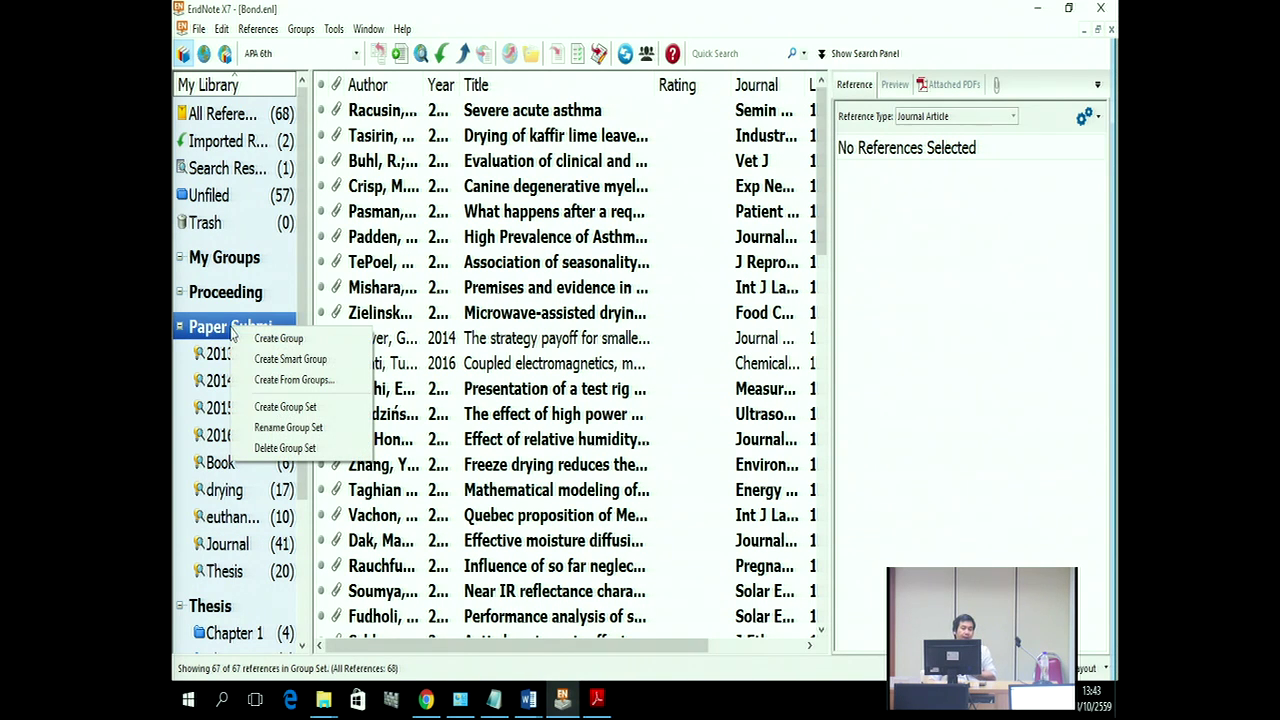
{"action": "left_click", "coordinate": [285, 380]}
{"action": "left_click_drag", "start_coordinate": [665, 257], "coordinate": [551, 266]}
{"action": "type", "text": "drying 2016"}
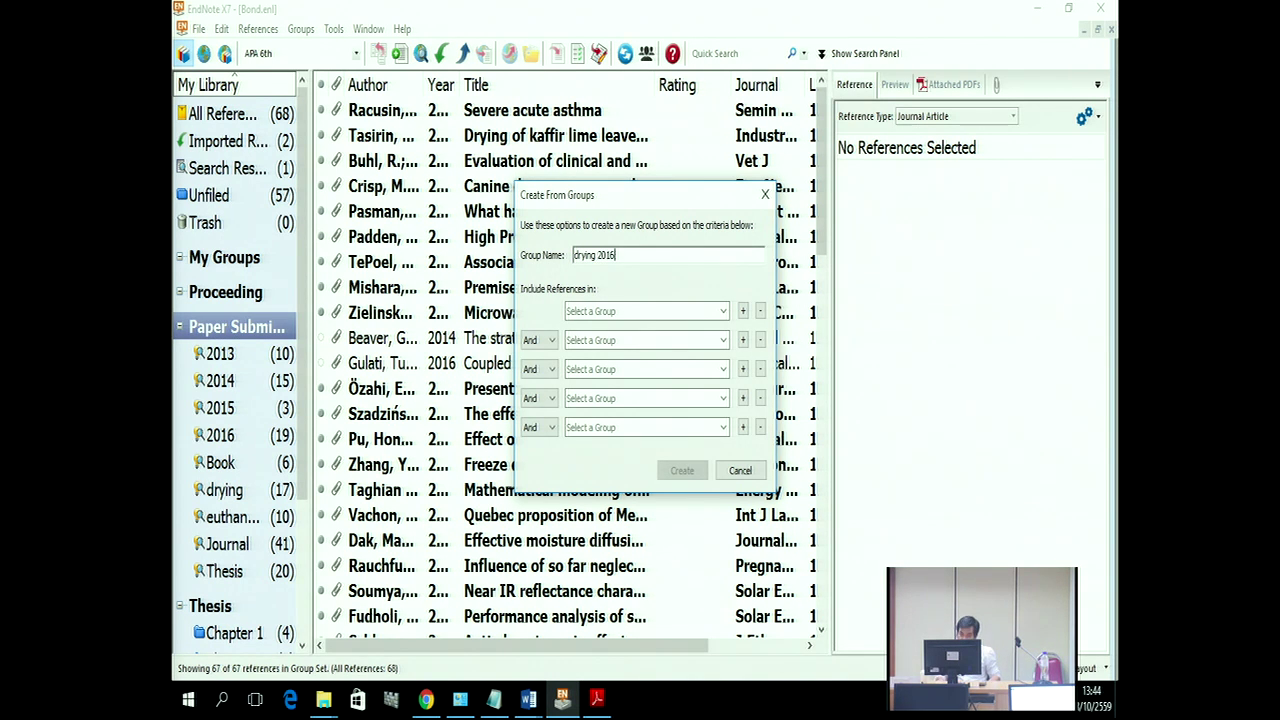
{"action": "left_click", "coordinate": [575, 256]}
{"action": "type", "text": "artic"}
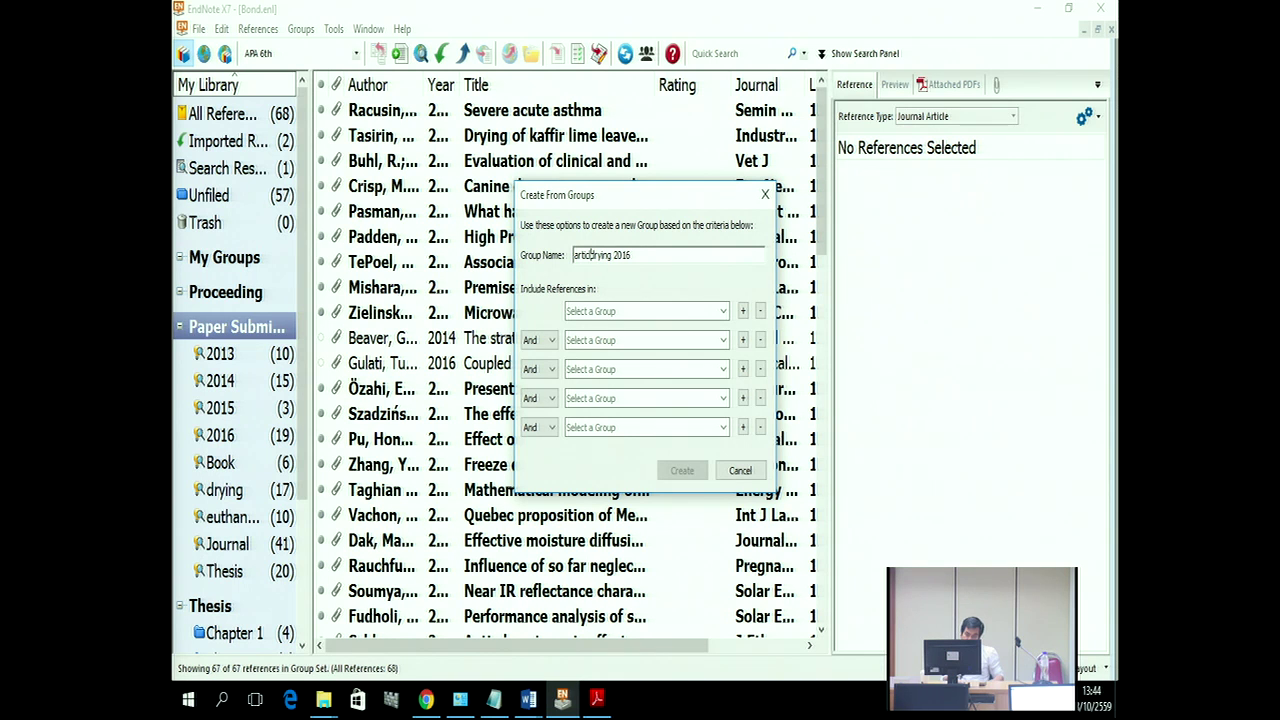
{"action": "type", "text": "l on"}
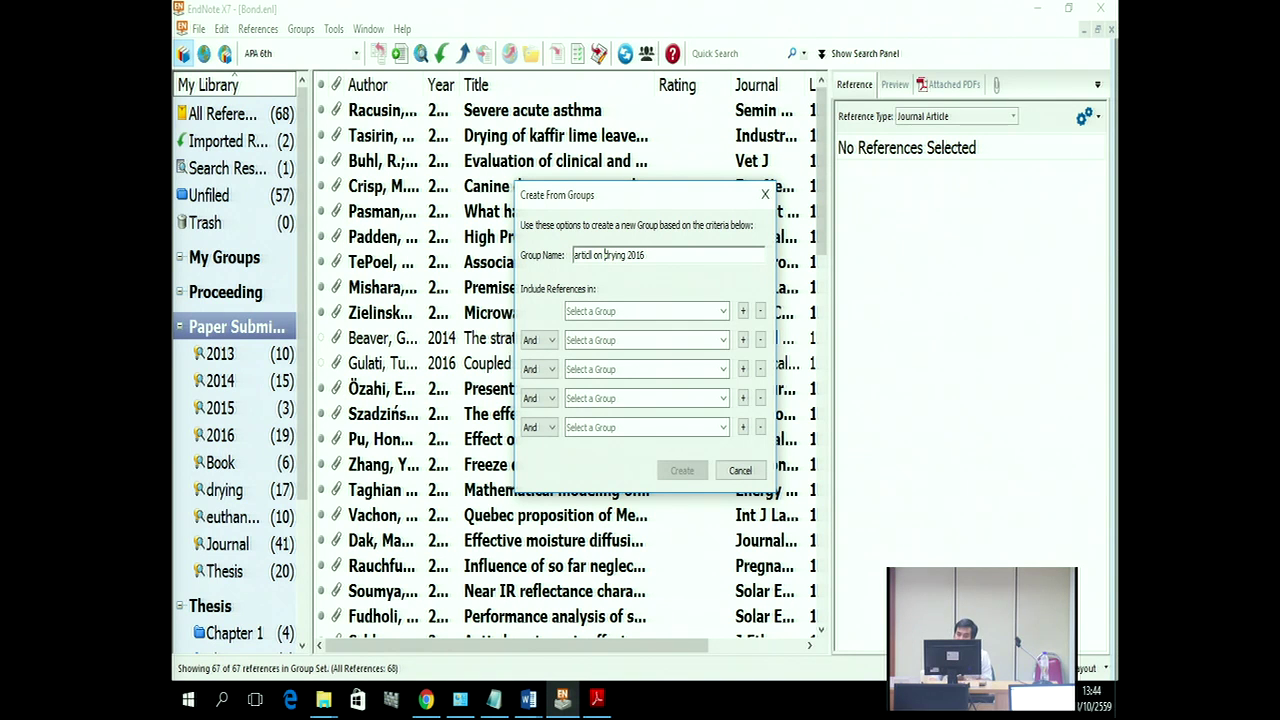
Step: Combine the 2016, Journal and drying groups with And, and create the combination group
{"action": "left_click", "coordinate": [637, 312]}
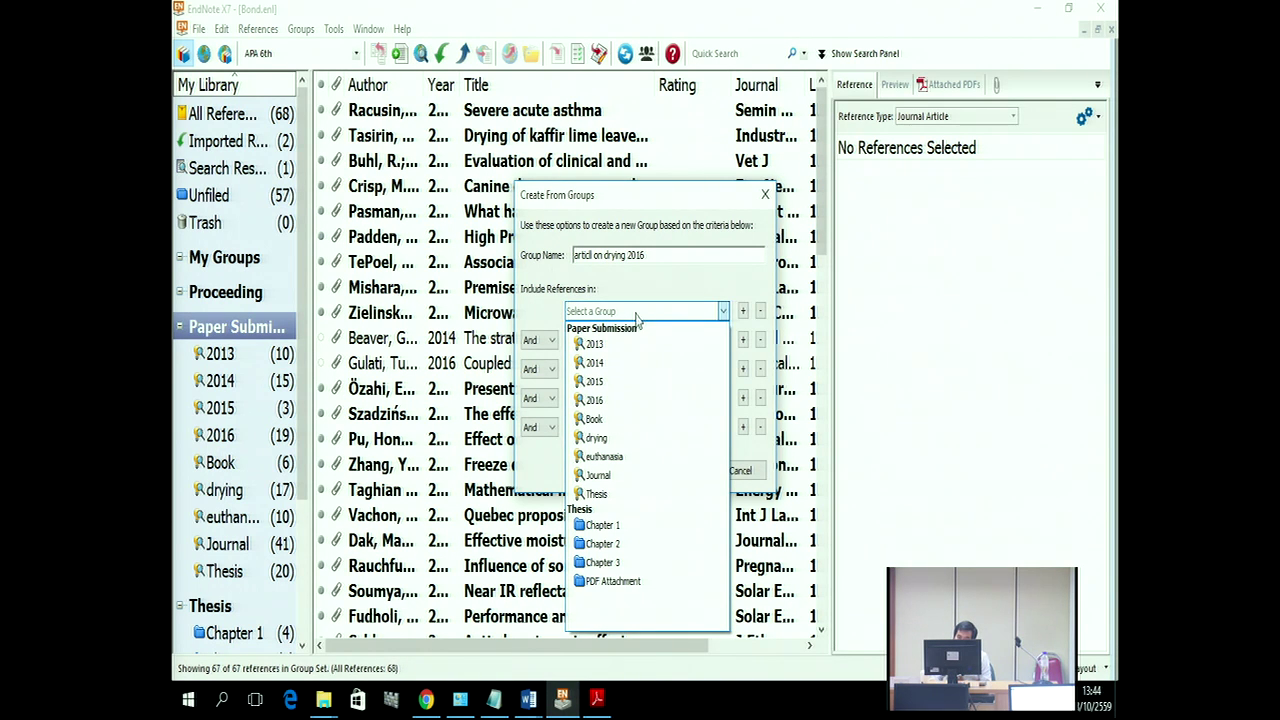
{"action": "left_click", "coordinate": [626, 399]}
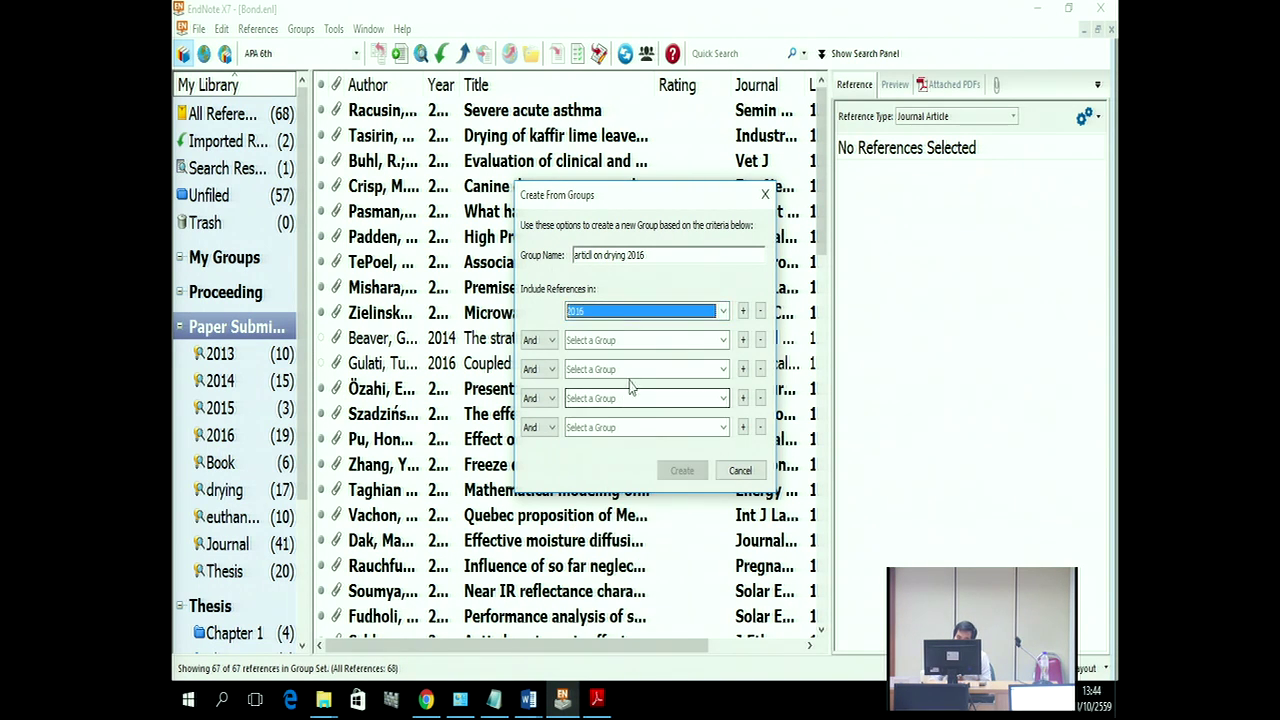
{"action": "left_click", "coordinate": [653, 341]}
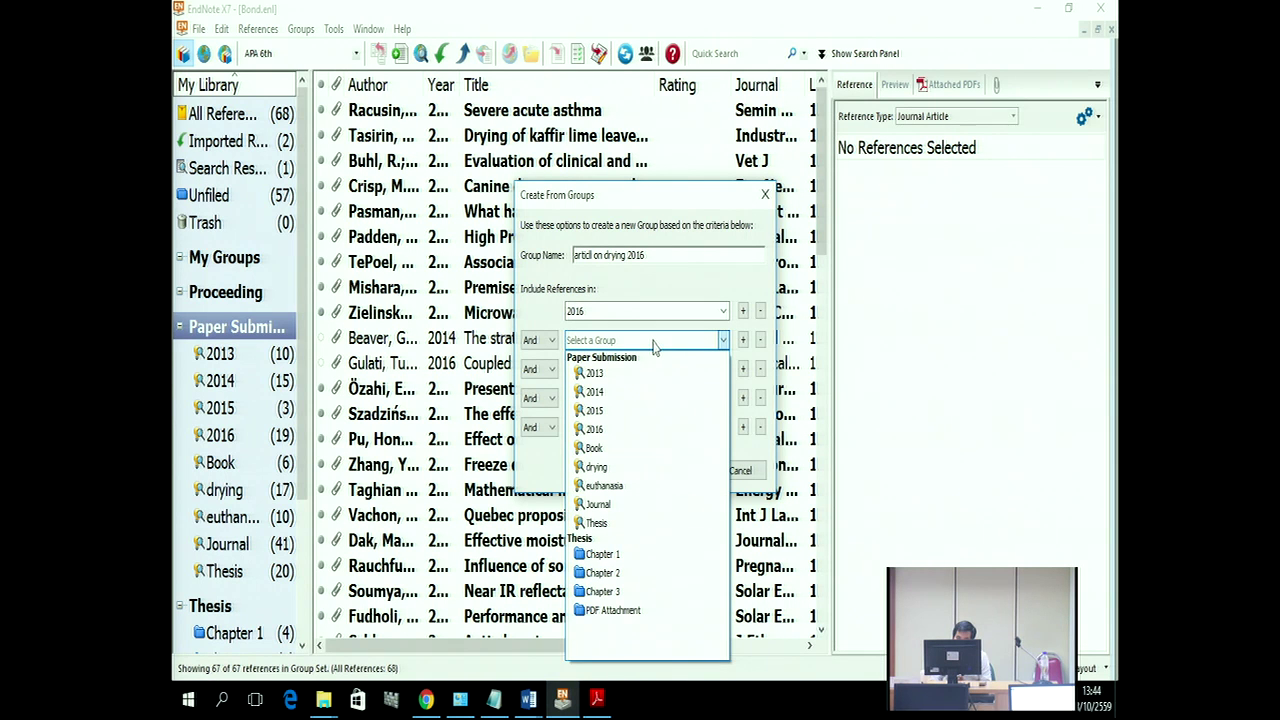
{"action": "left_click", "coordinate": [640, 505]}
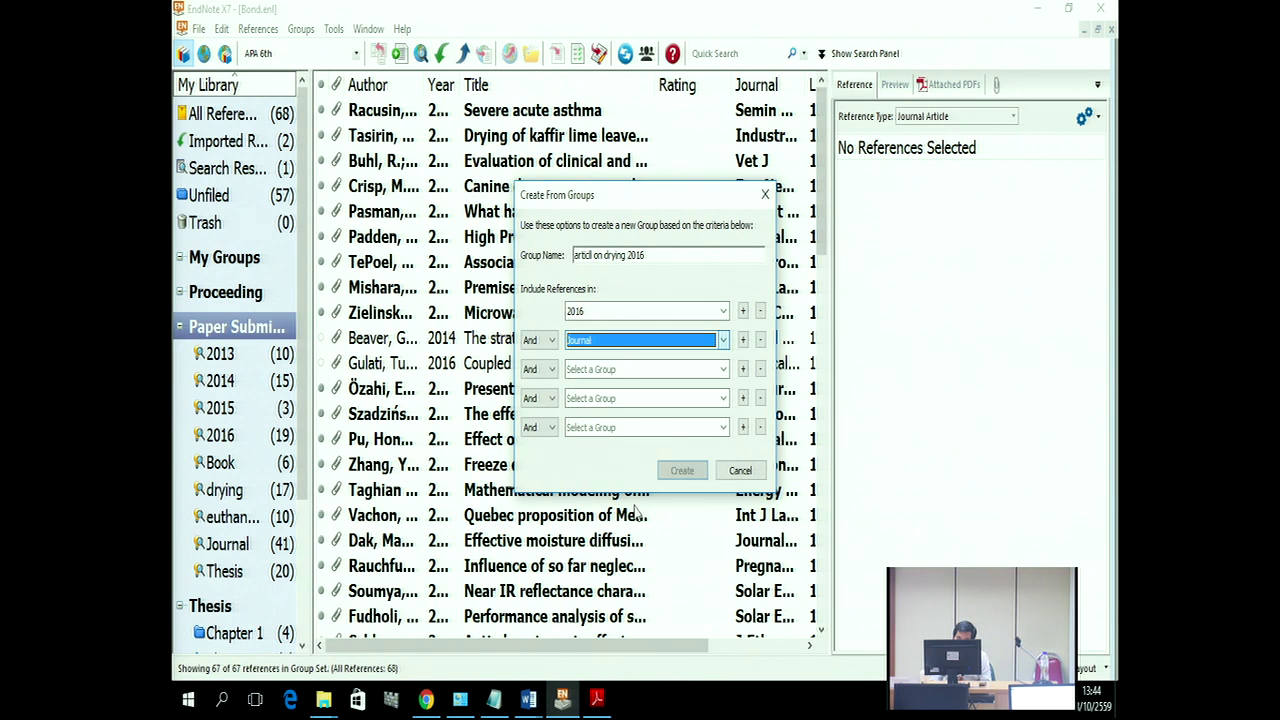
{"action": "left_click", "coordinate": [645, 369]}
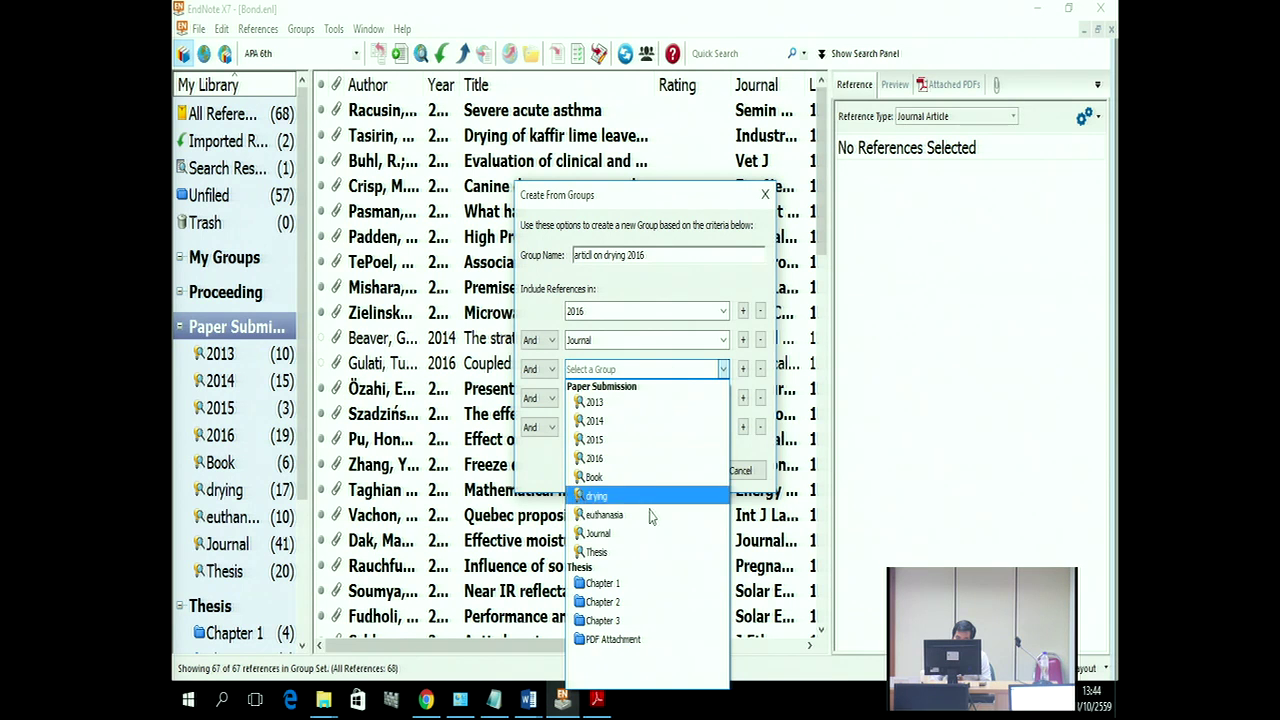
{"action": "left_click", "coordinate": [655, 495]}
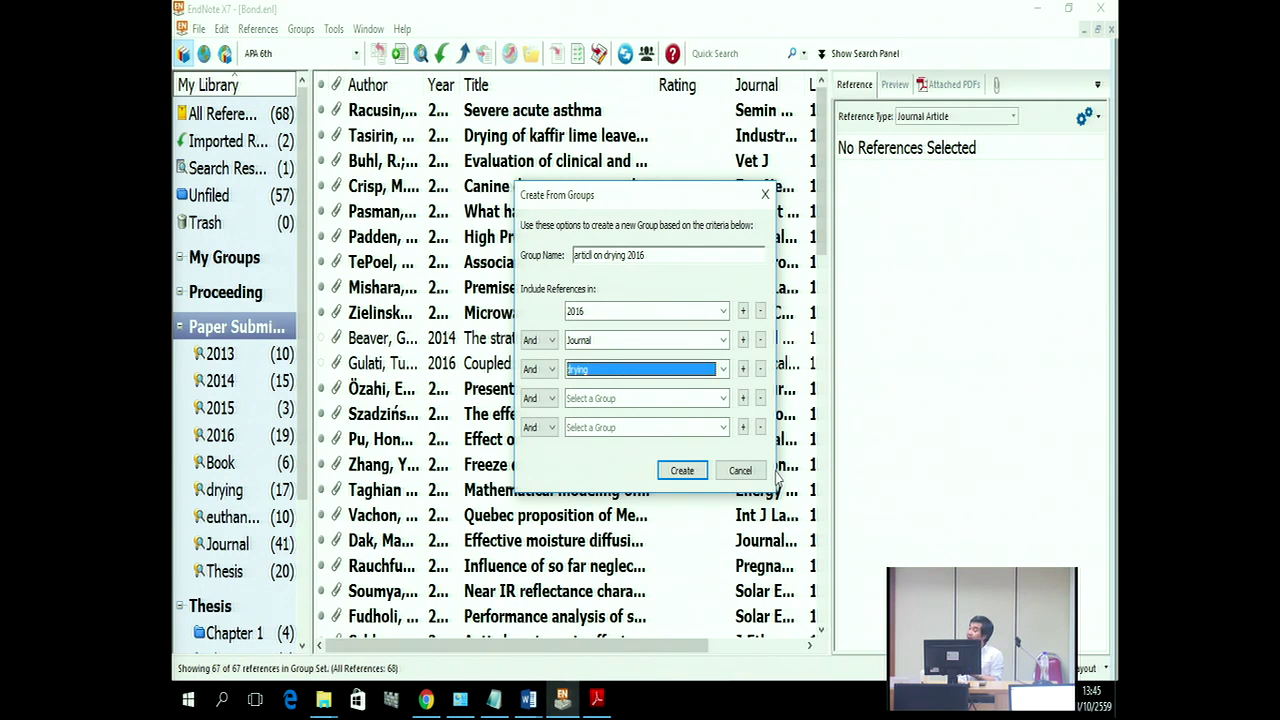
{"action": "left_click", "coordinate": [684, 471]}
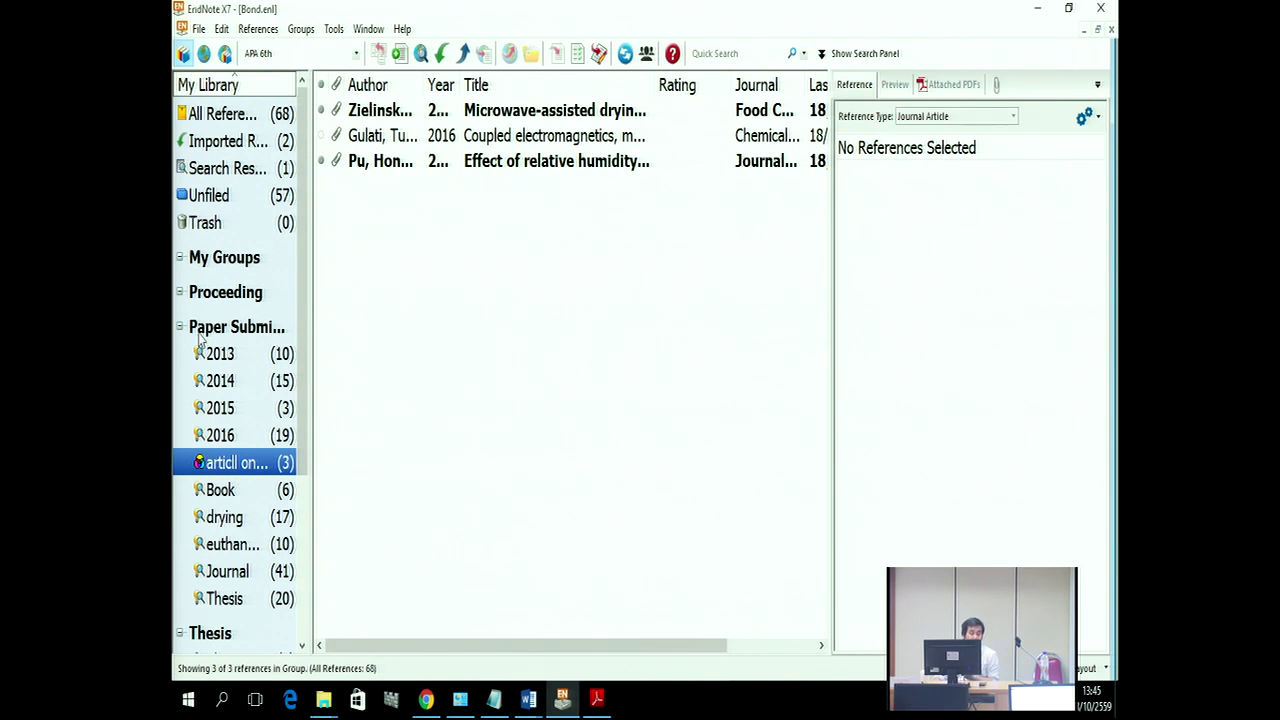
Step: Look through the references in the 2015, Chapter 1, euthanasia and Book groups
{"action": "scroll", "coordinate": [200, 330], "scroll_direction": "down", "scroll_amount": 2}
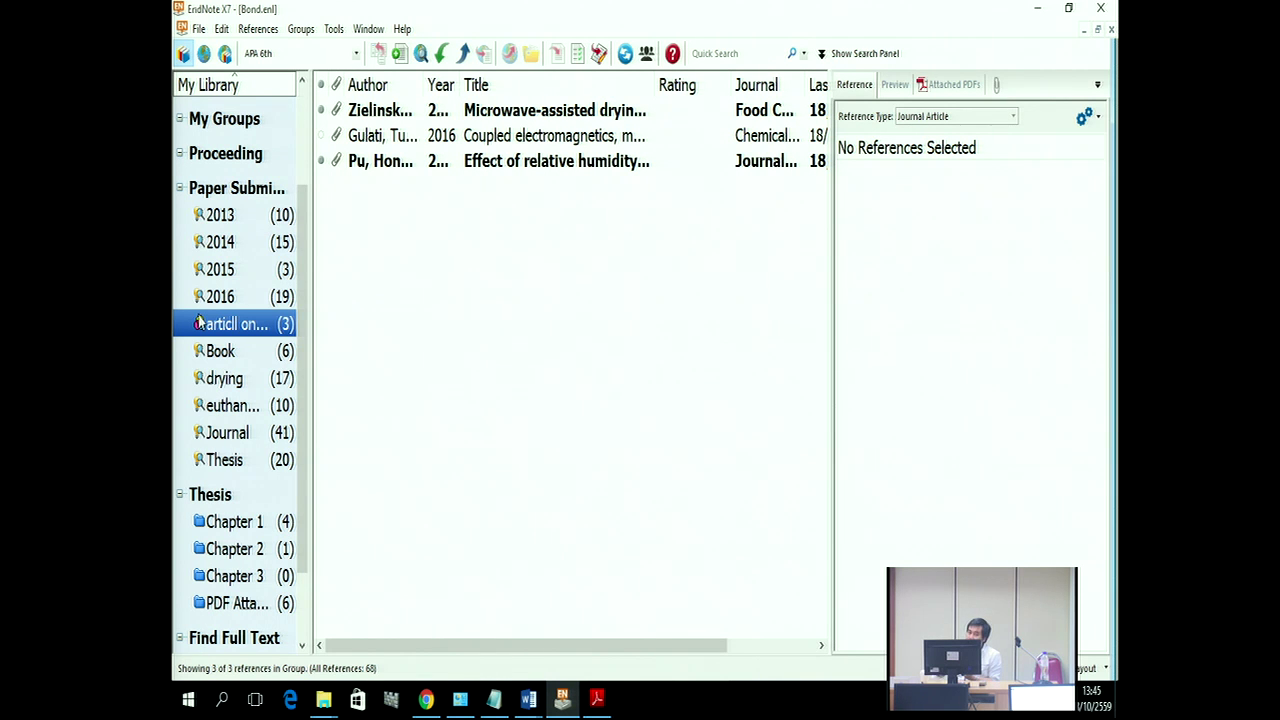
{"action": "left_click", "coordinate": [203, 266]}
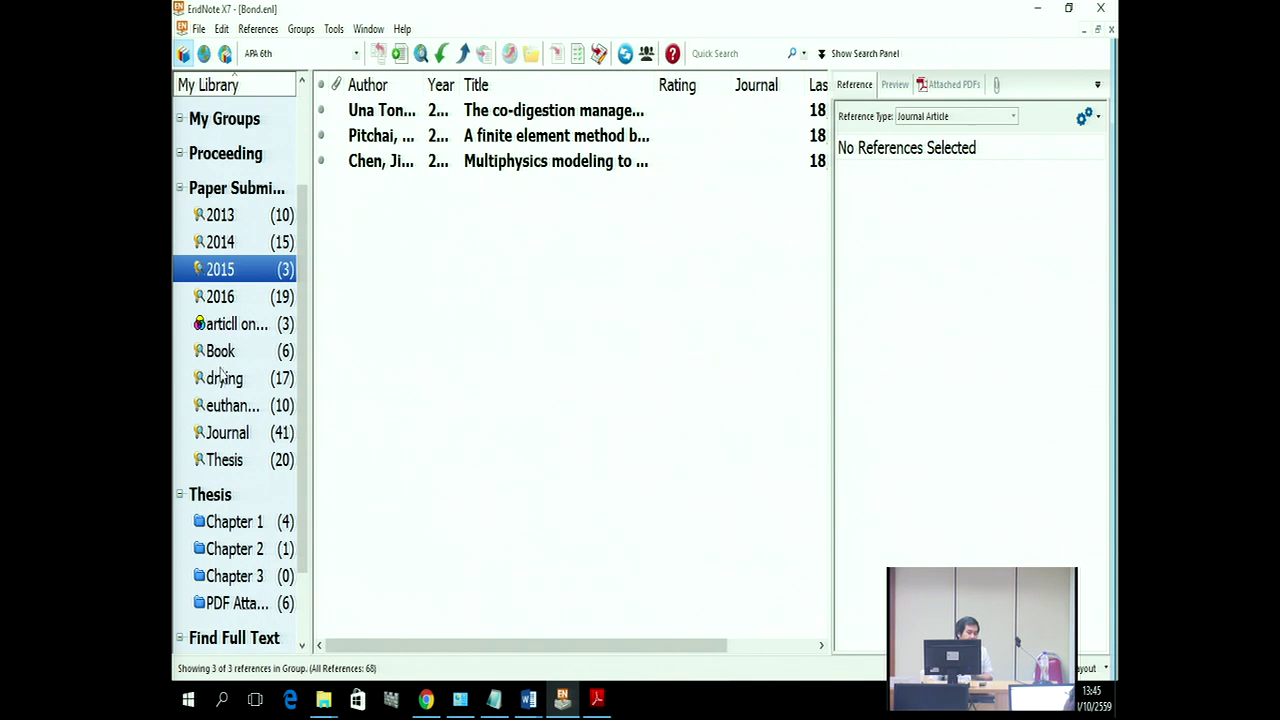
{"action": "left_click", "coordinate": [229, 518]}
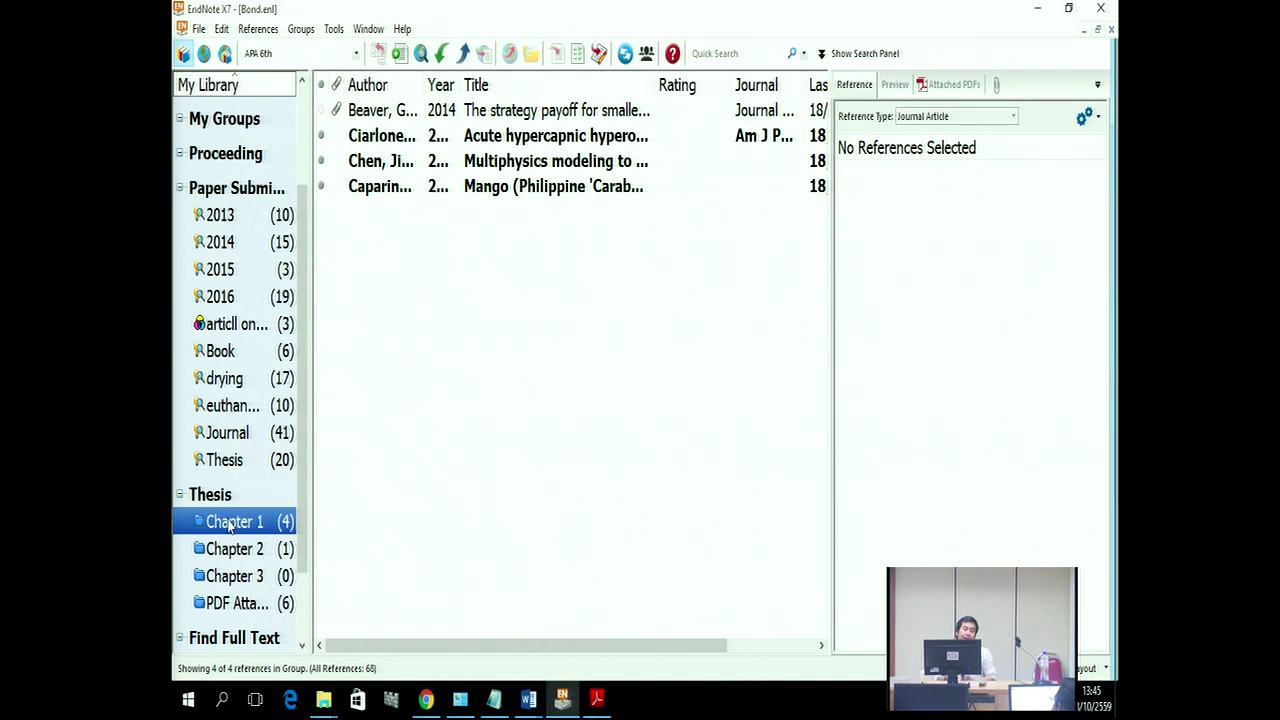
{"action": "left_click", "coordinate": [229, 418]}
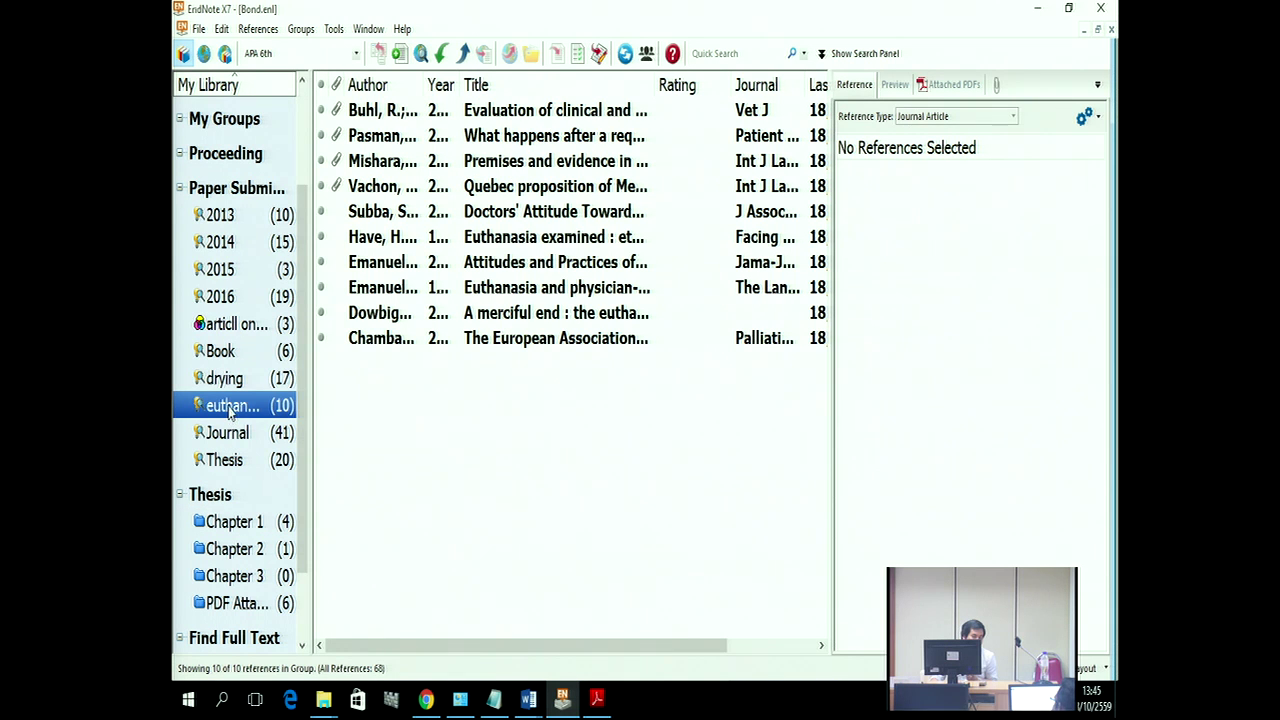
{"action": "left_click", "coordinate": [222, 352]}
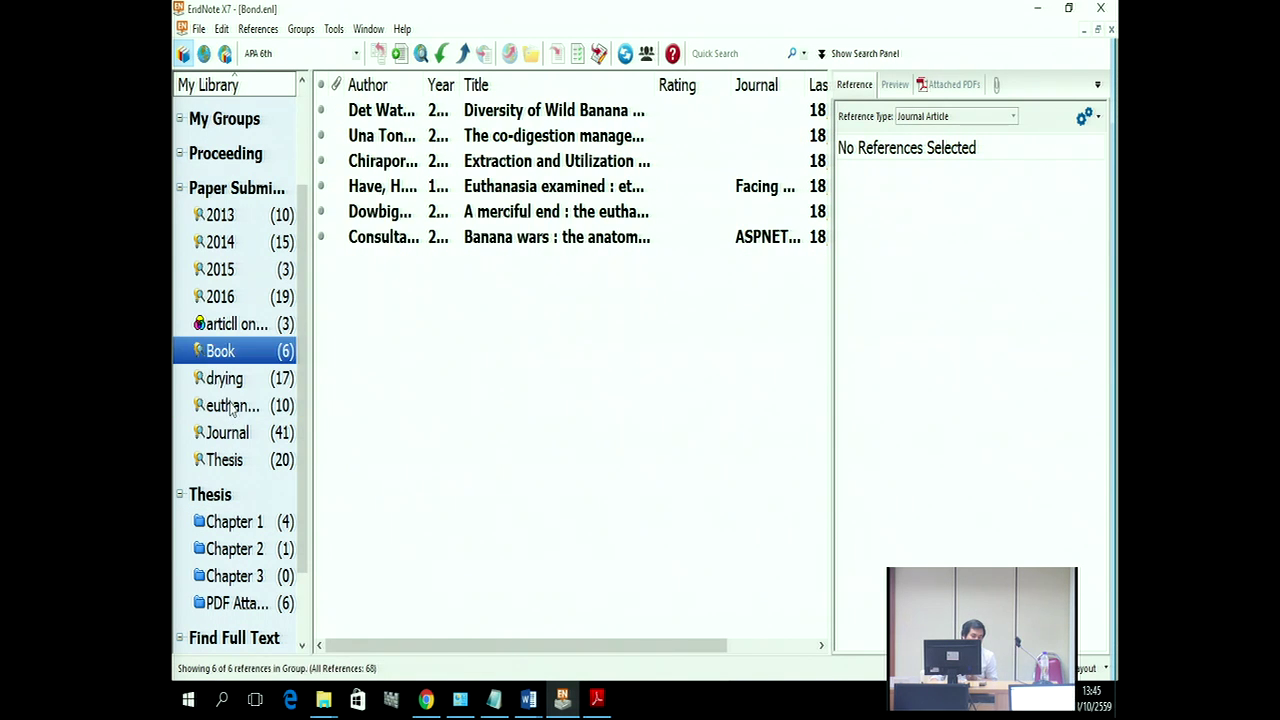
{"action": "left_click", "coordinate": [232, 418]}
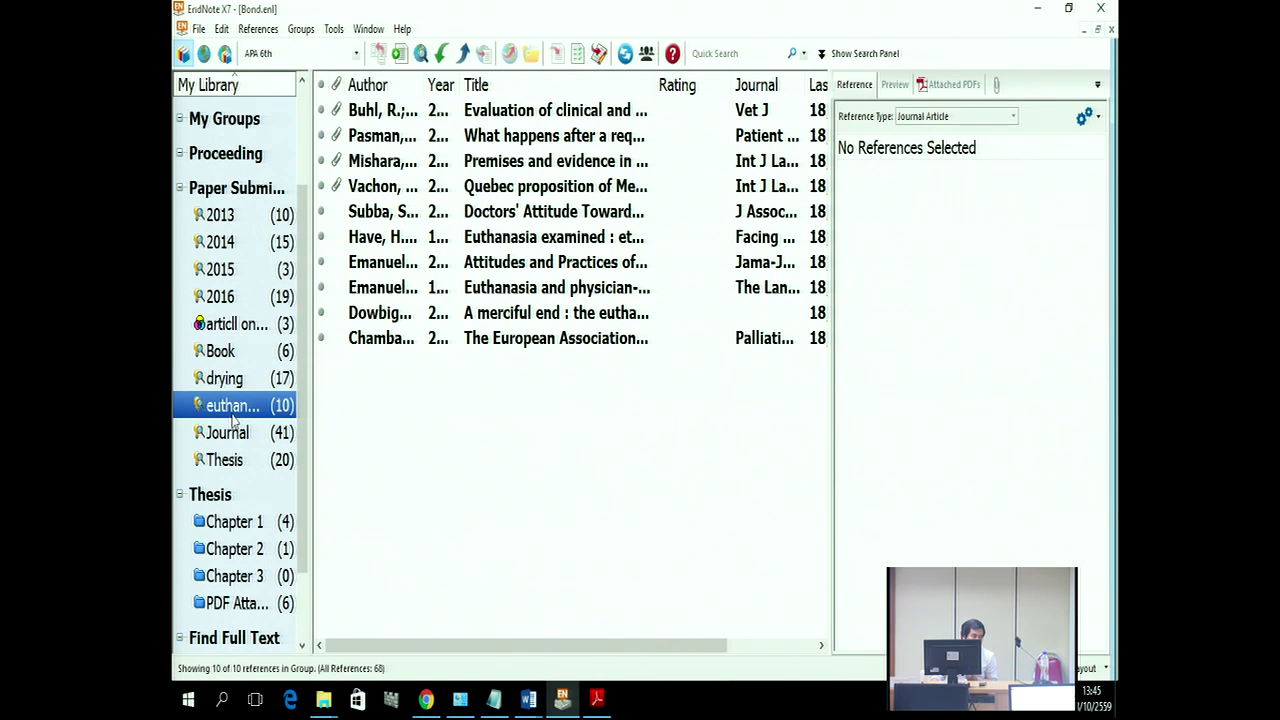
{"action": "left_click", "coordinate": [224, 357]}
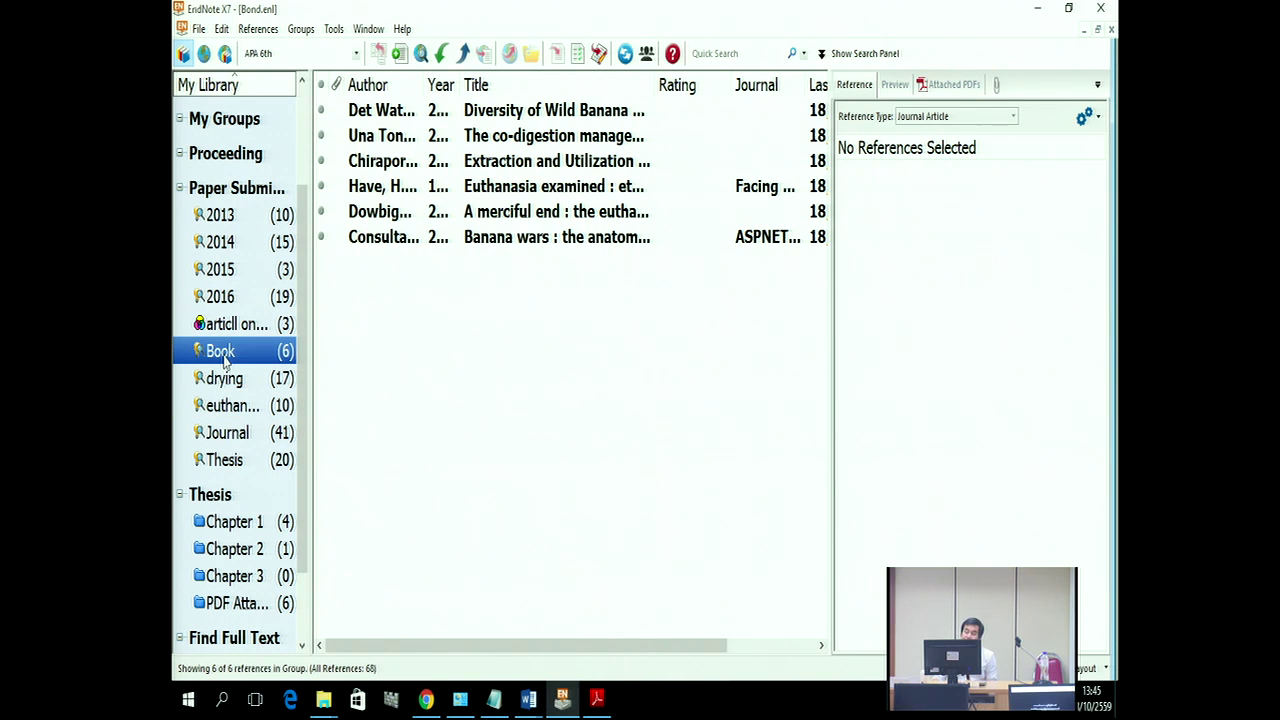
Step: Start another combination group from existing groups in the Paper Submission set and name it "euthanasia/book"
{"action": "left_click", "coordinate": [201, 193]}
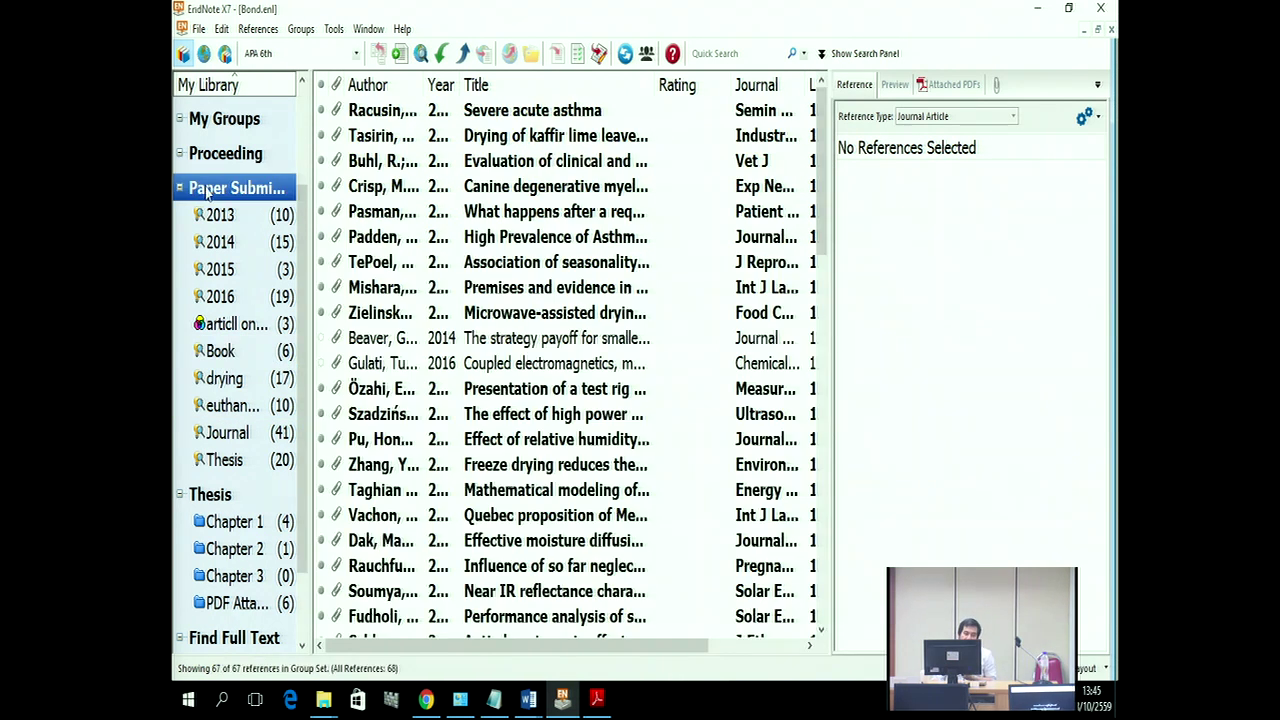
{"action": "right_click", "coordinate": [207, 191]}
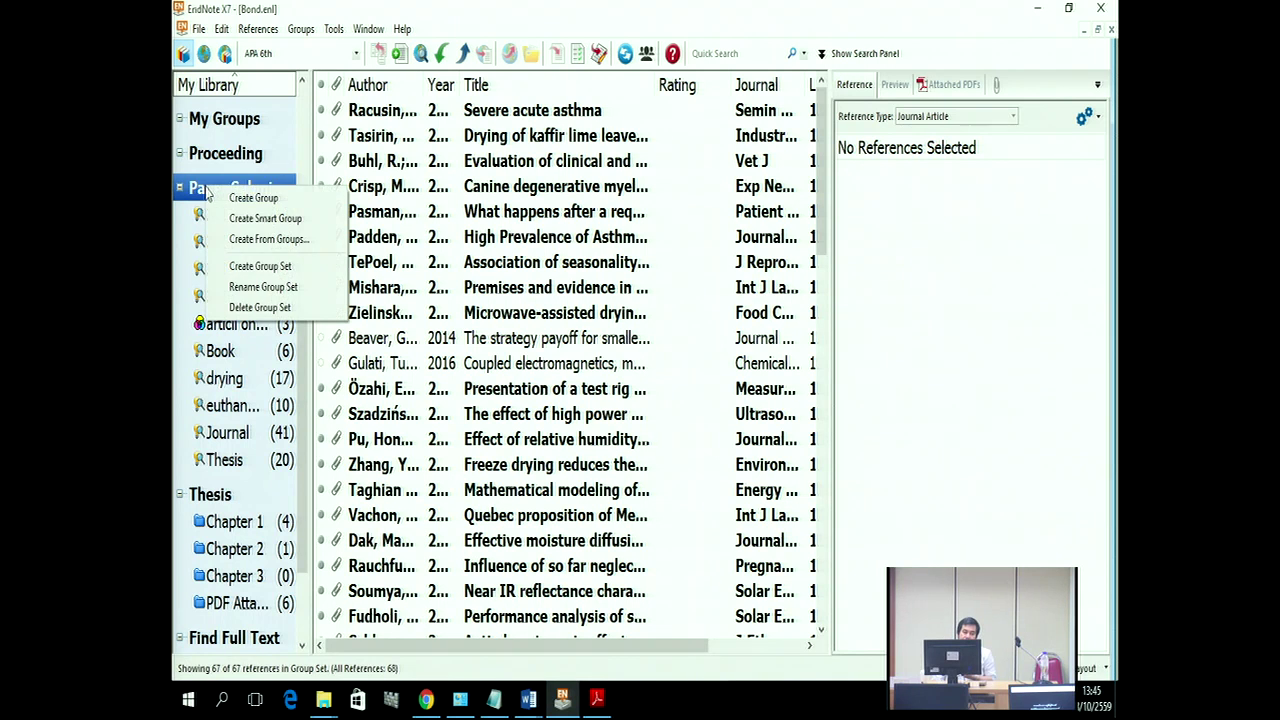
{"action": "left_click", "coordinate": [253, 244]}
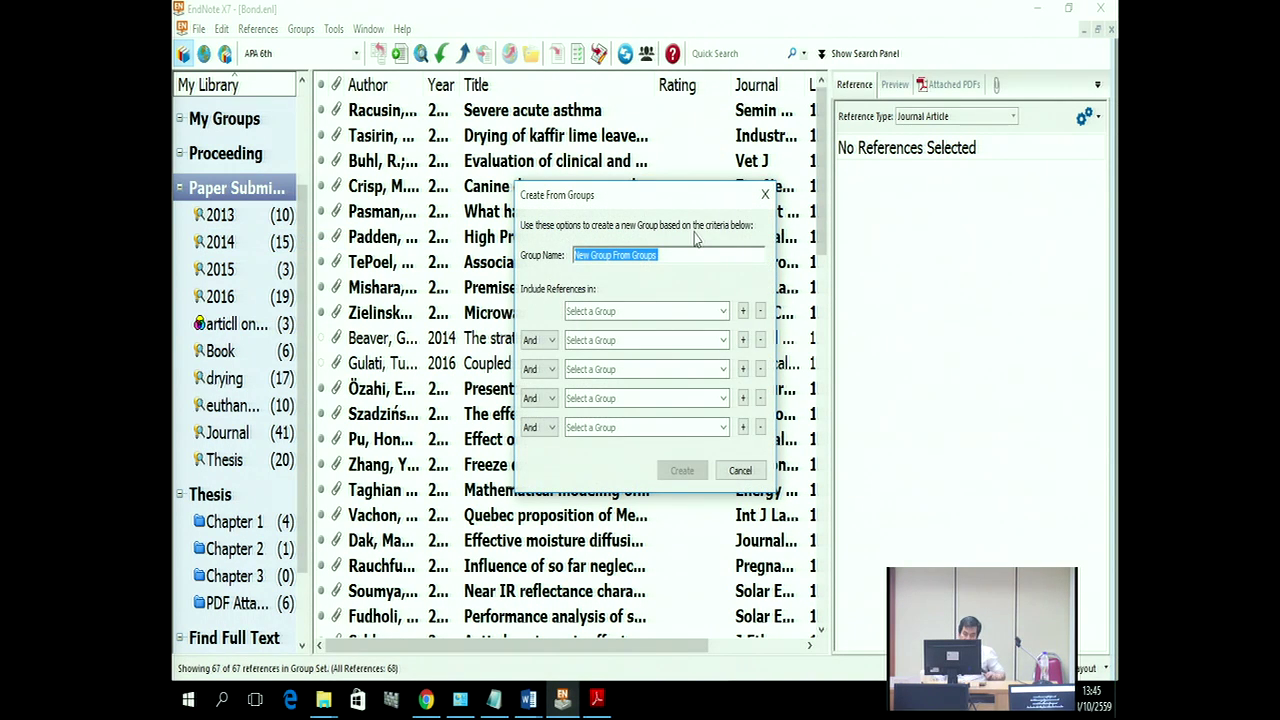
{"action": "type", "text": "e"}
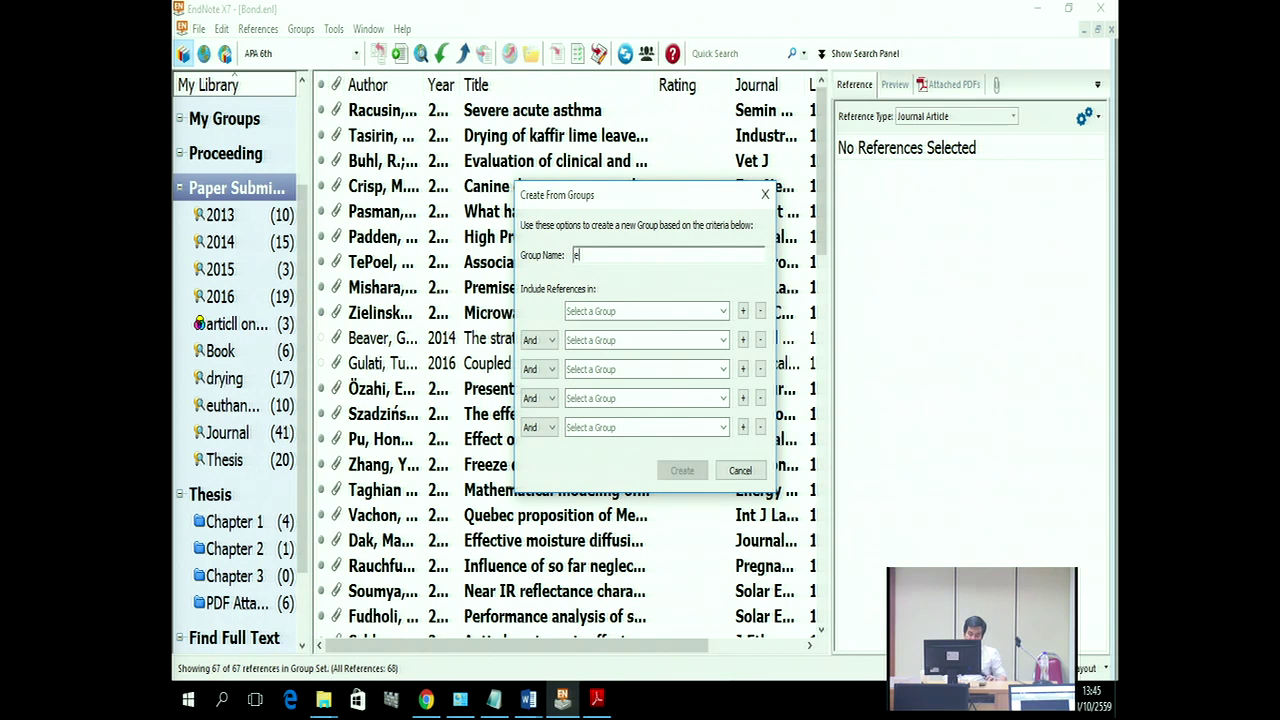
{"action": "type", "text": "uthan"}
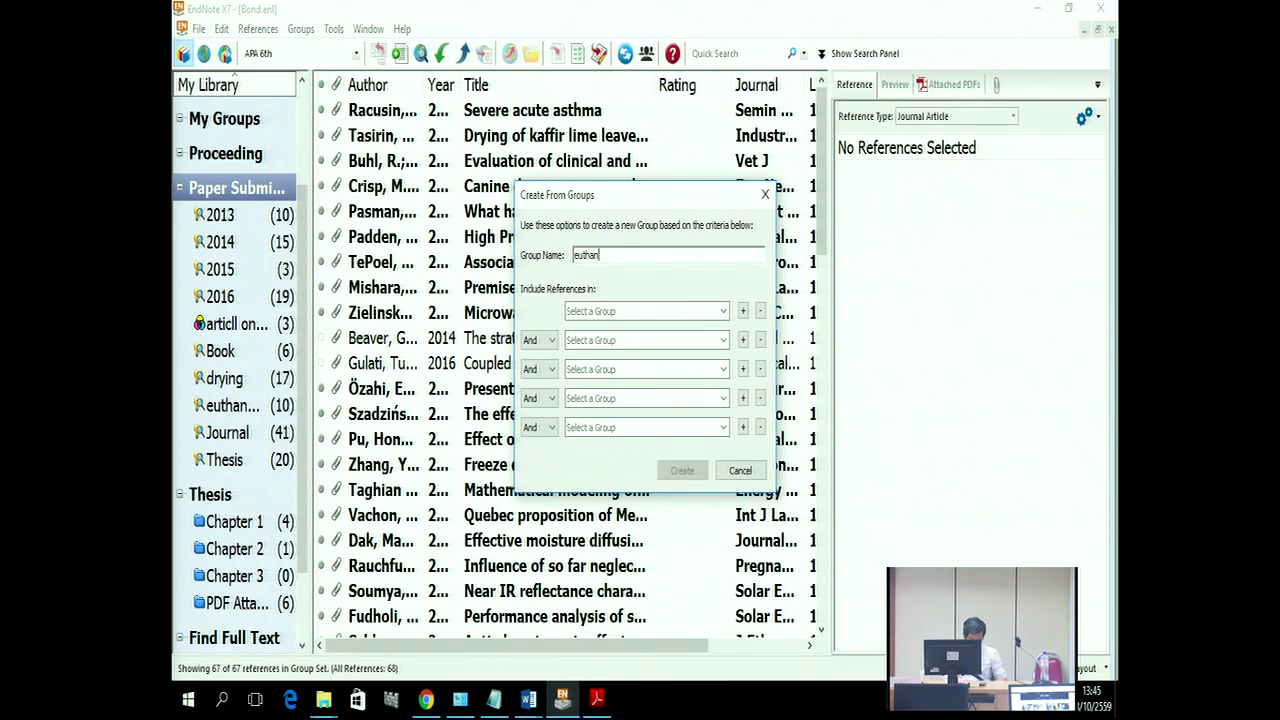
{"action": "type", "text": "asia/b"}
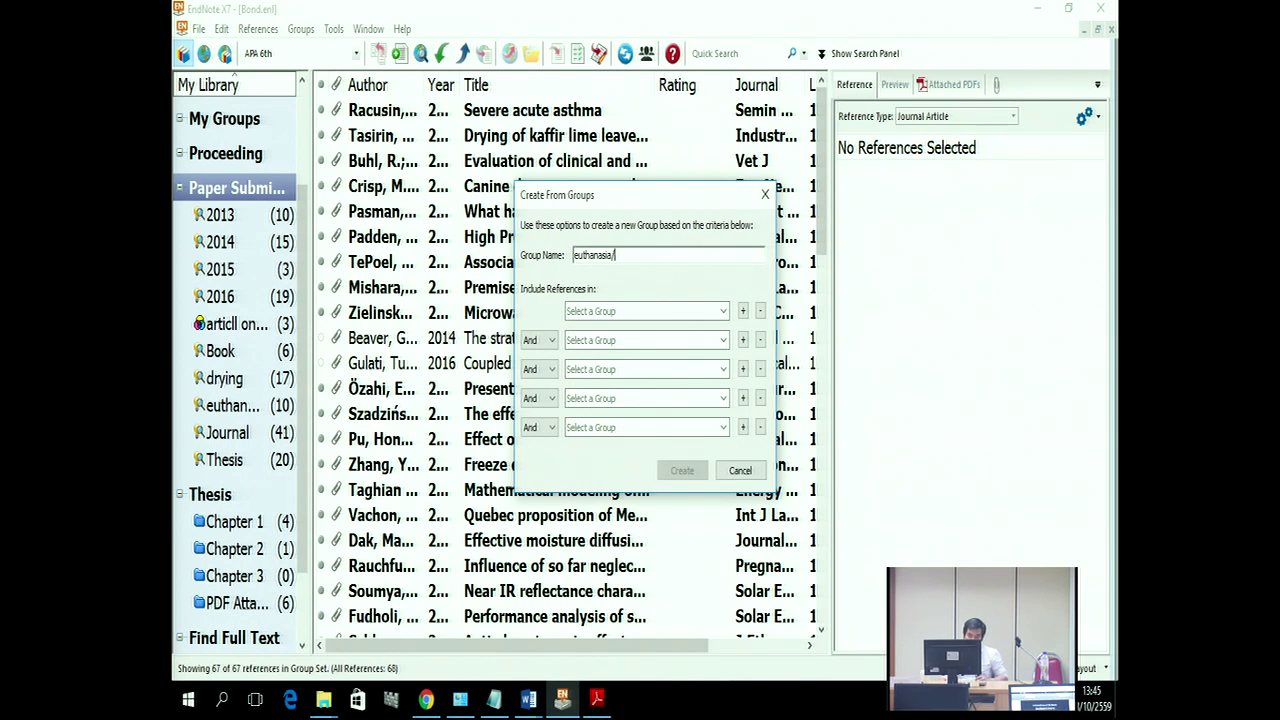
{"action": "type", "text": "k"}
Step: Combine the Book and euthanasia groups with And, and create the combination group
{"action": "left_click", "coordinate": [670, 312]}
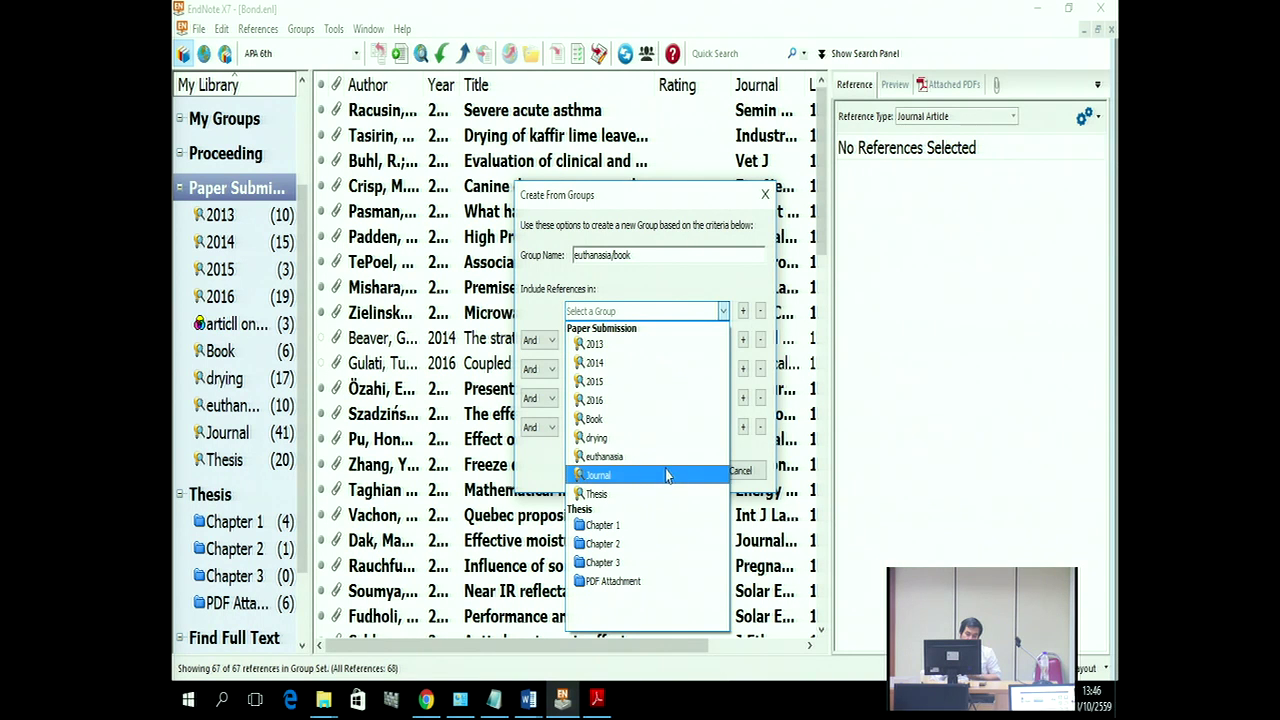
{"action": "left_click", "coordinate": [632, 419]}
{"action": "left_click", "coordinate": [640, 342]}
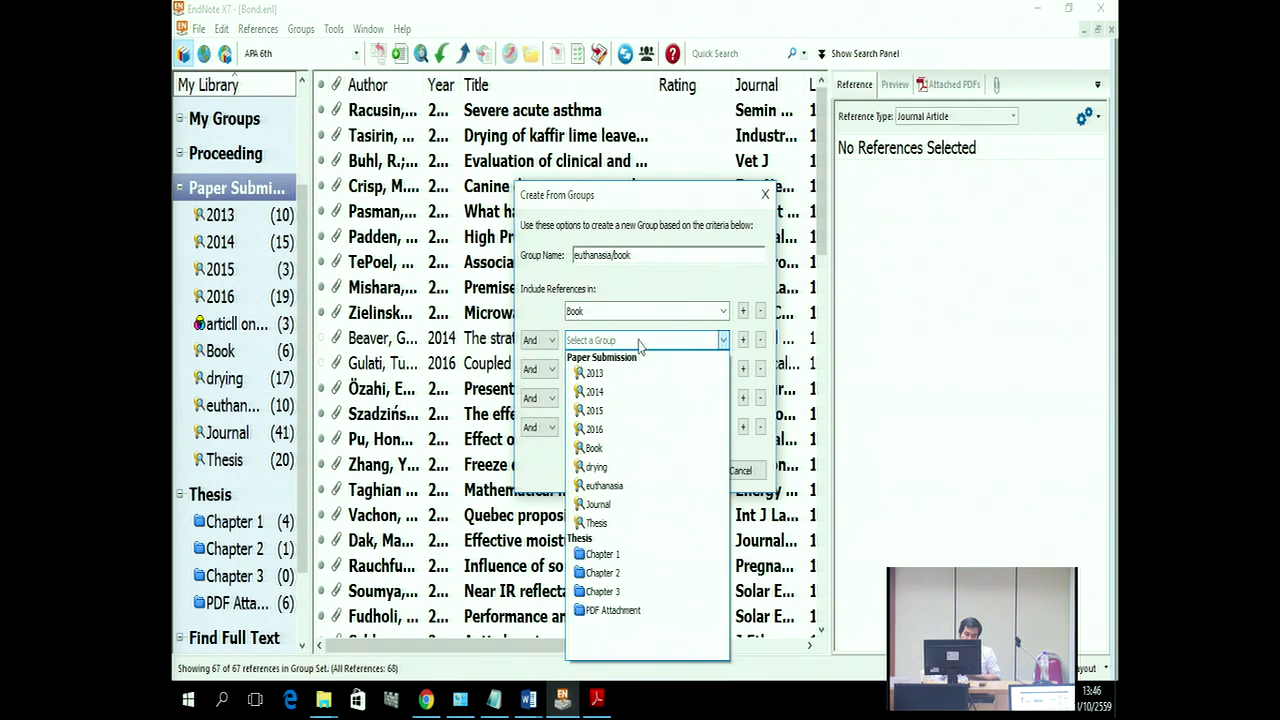
{"action": "left_click", "coordinate": [645, 487]}
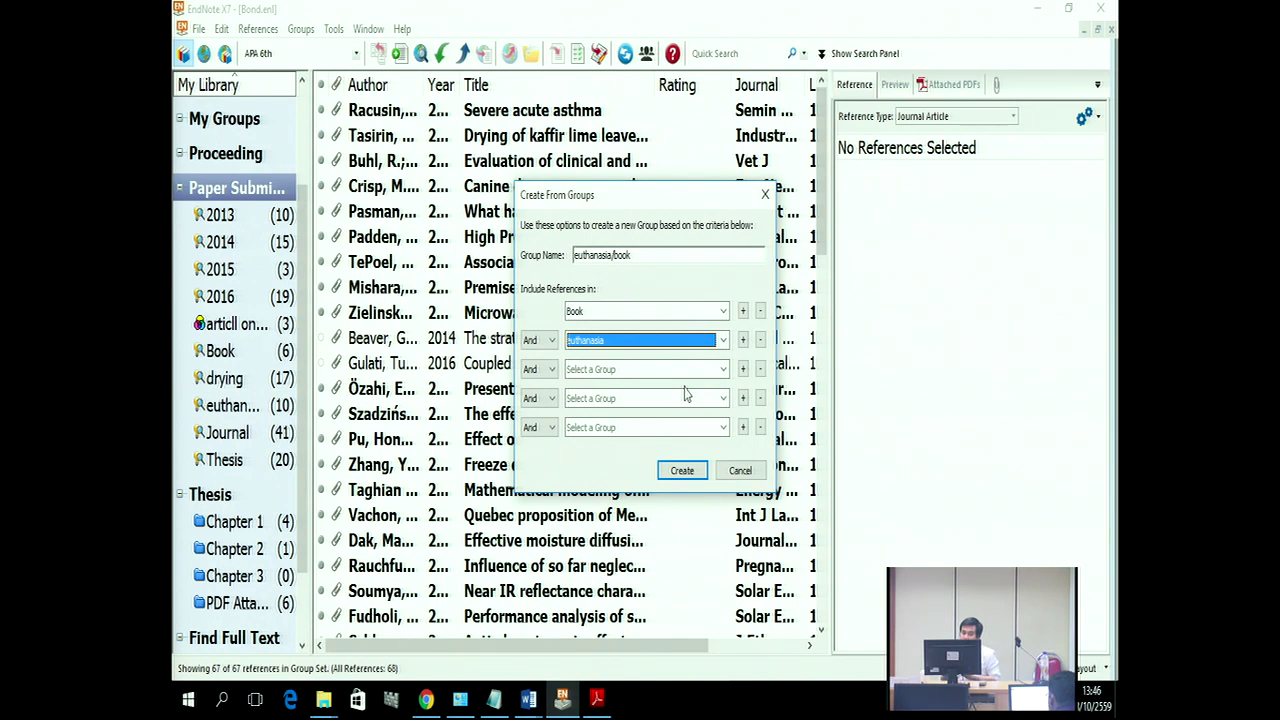
{"action": "left_click", "coordinate": [683, 470]}
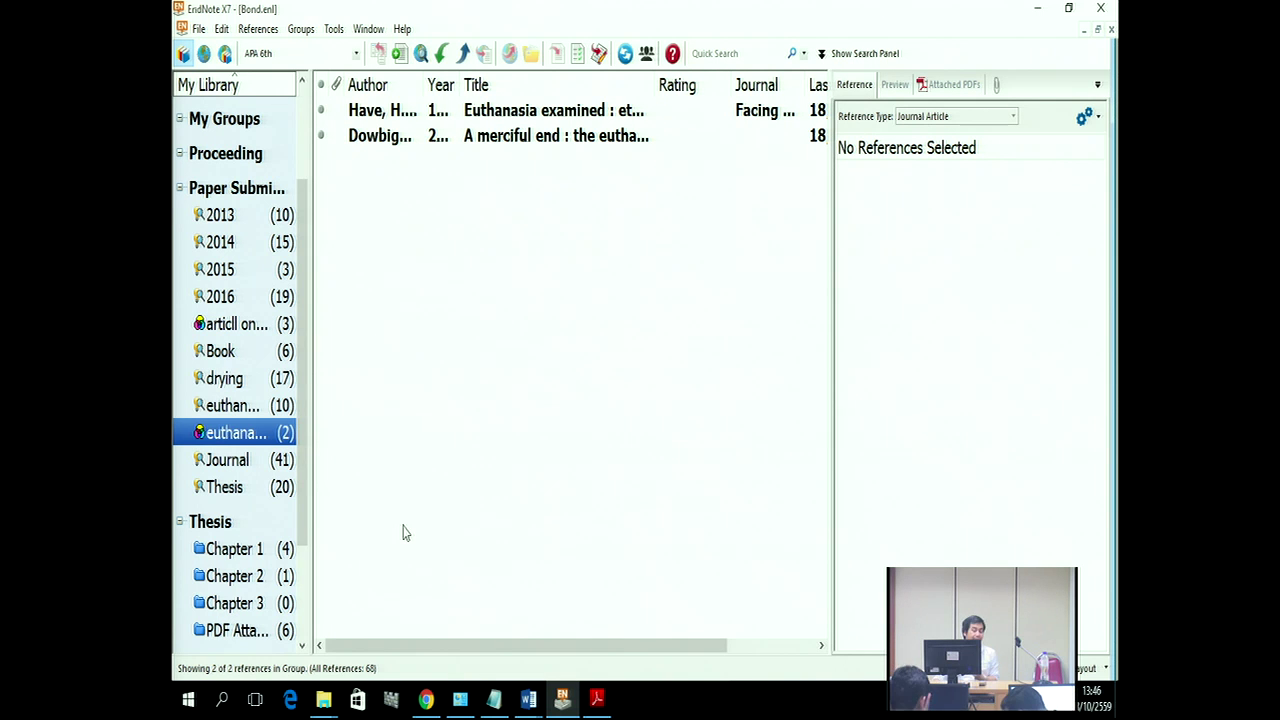
Step: Switch to the Word training outline to review the Bibliography style and Independent Bibliographies topics, then return to the EndNote library
{"action": "mouse_move", "coordinate": [528, 700]}
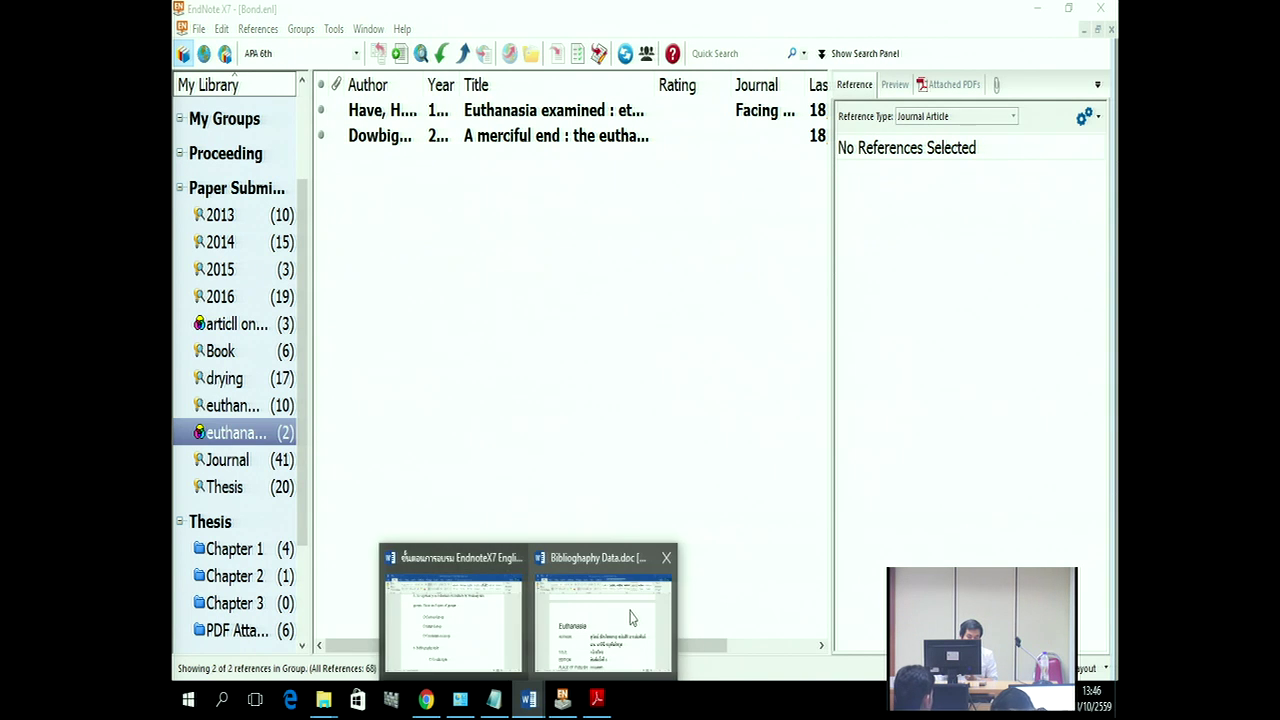
{"action": "left_click", "coordinate": [518, 614]}
{"action": "scroll", "coordinate": [636, 501], "scroll_direction": "down", "scroll_amount": 5}
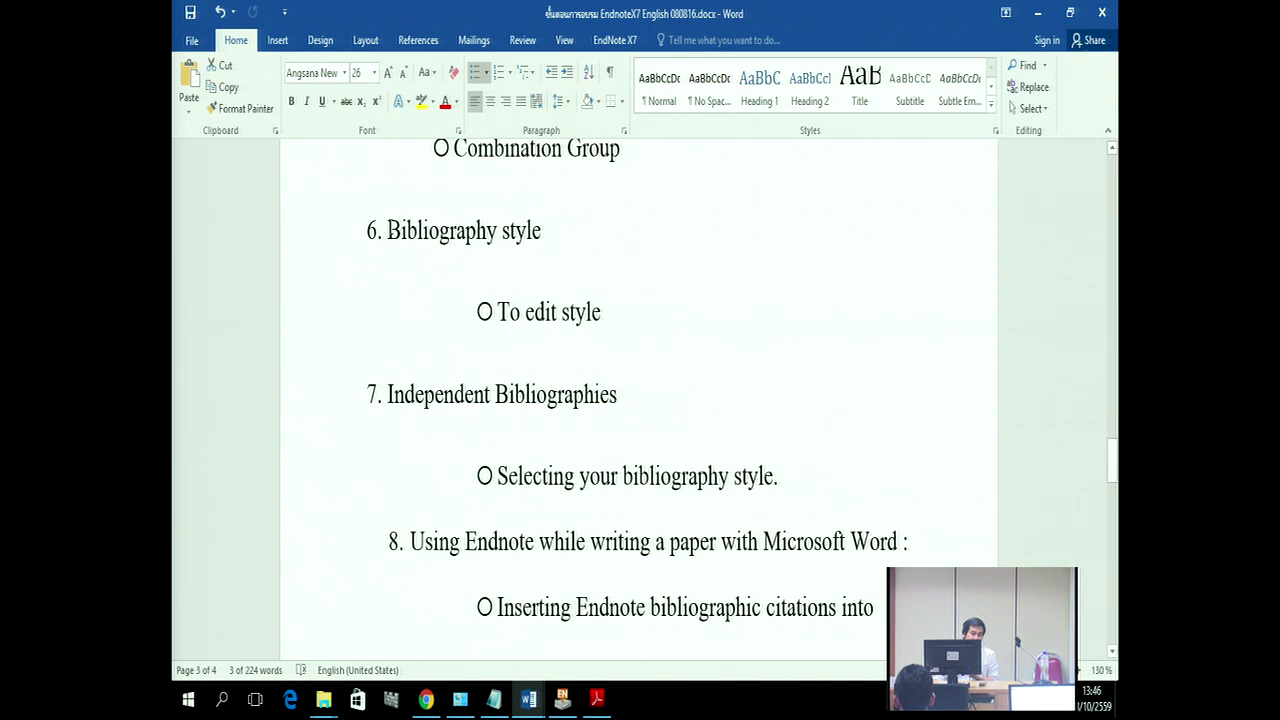
{"action": "left_click_drag", "start_coordinate": [390, 228], "coordinate": [542, 228]}
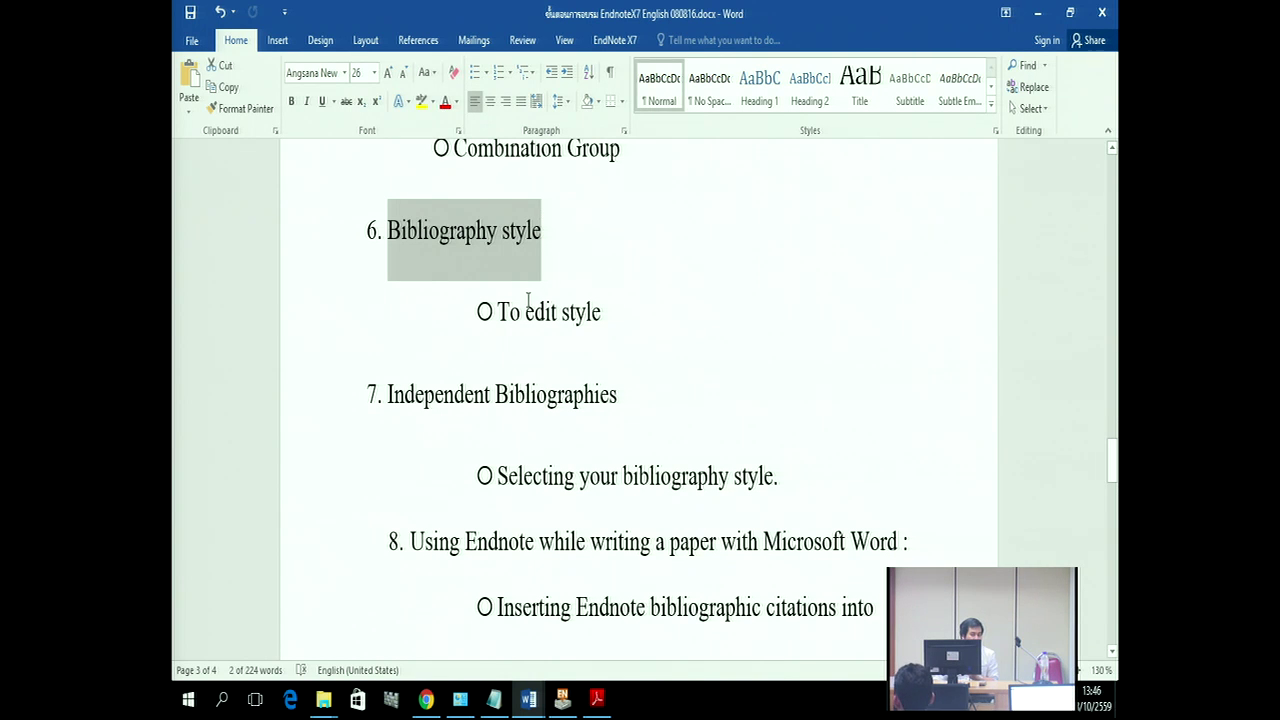
{"action": "left_click_drag", "start_coordinate": [524, 312], "coordinate": [572, 312]}
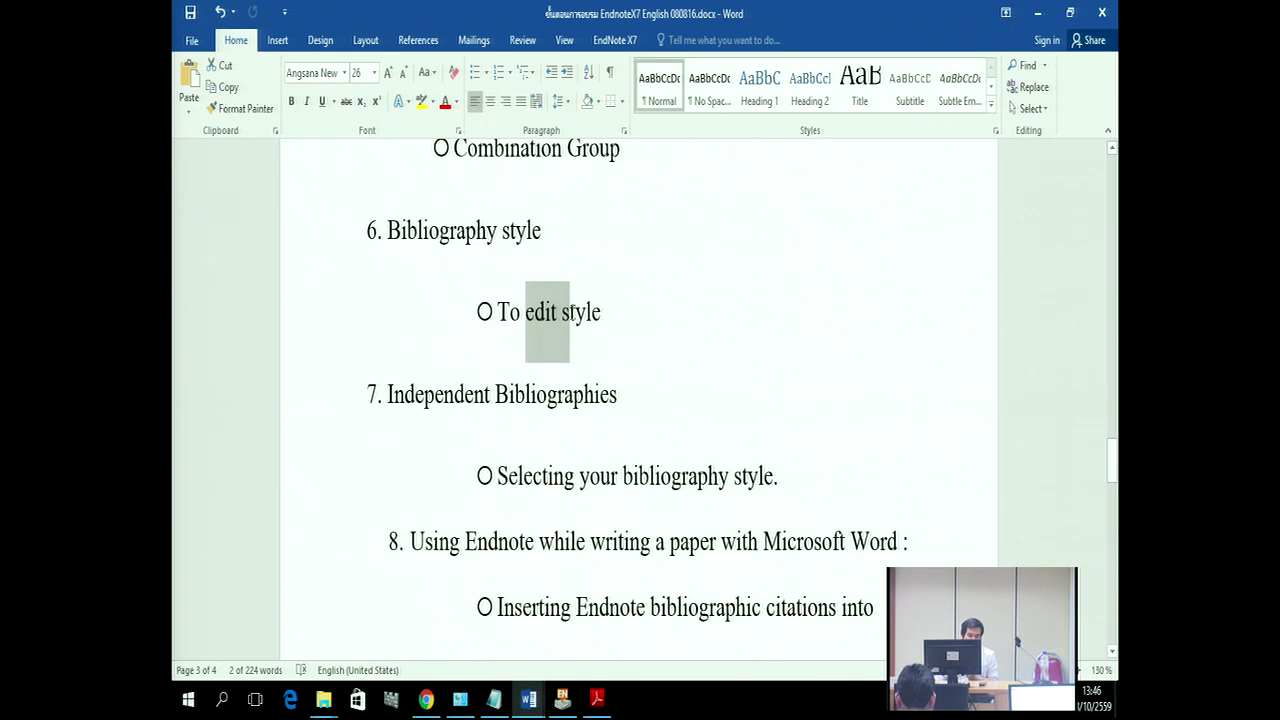
{"action": "left_click_drag", "start_coordinate": [387, 392], "coordinate": [546, 392]}
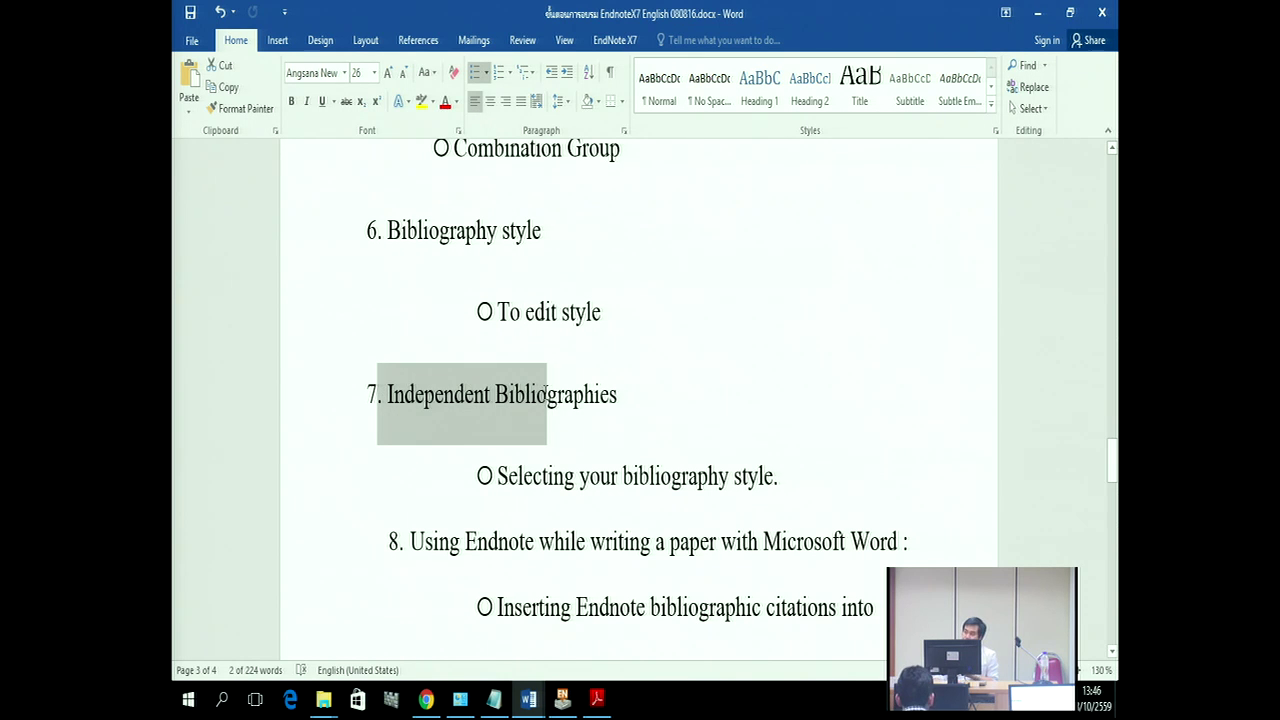
{"action": "left_click", "coordinate": [624, 380]}
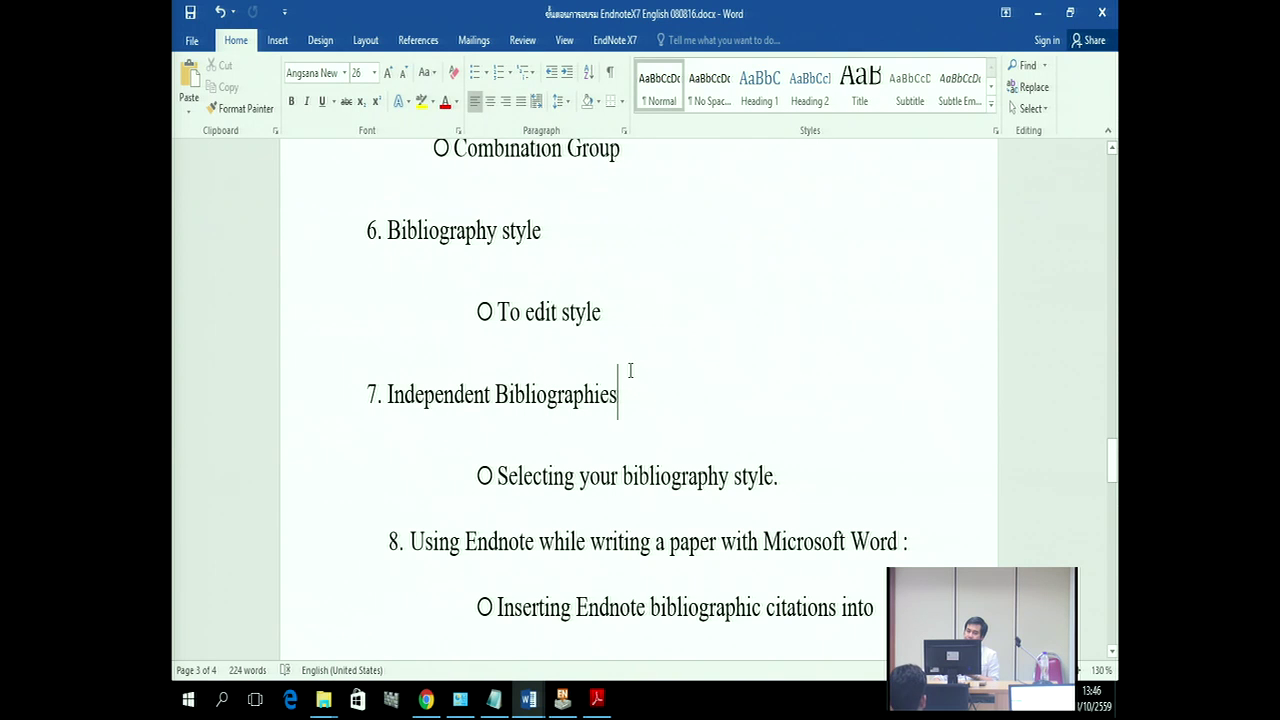
{"action": "scroll", "coordinate": [611, 346], "scroll_direction": "up", "scroll_amount": 1}
{"action": "left_click_drag", "start_coordinate": [398, 286], "coordinate": [489, 302]}
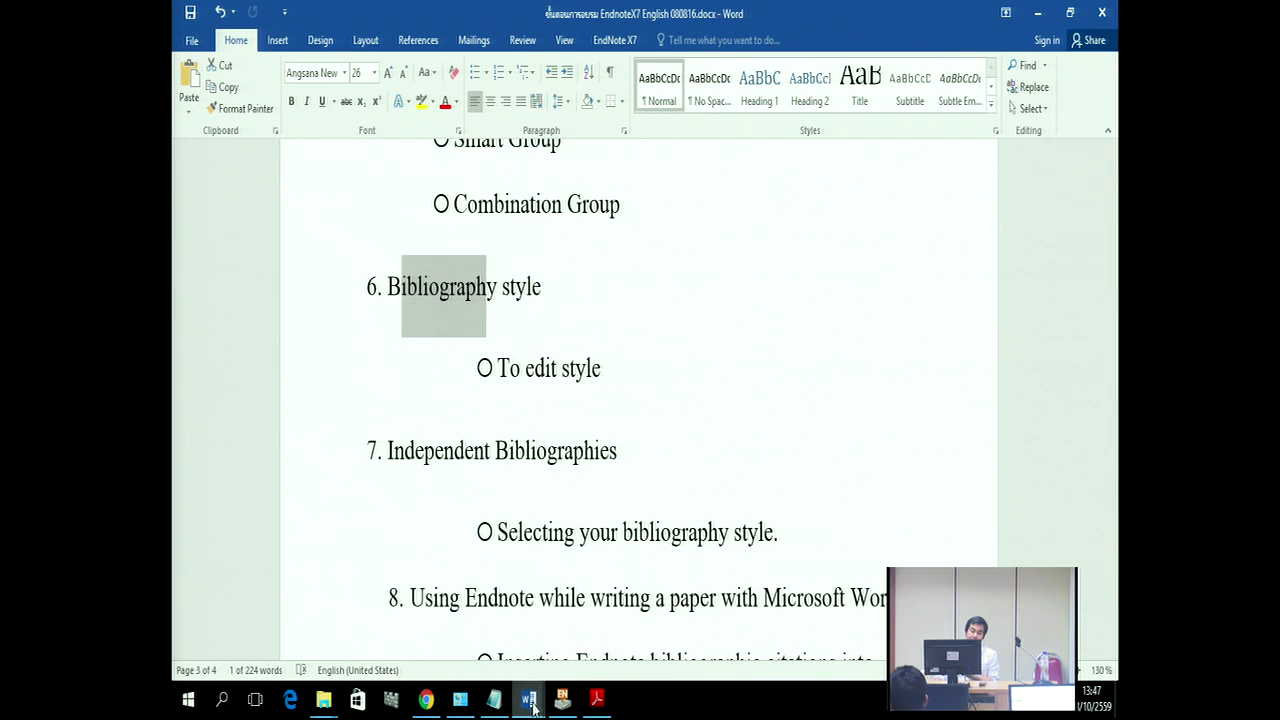
{"action": "left_click", "coordinate": [567, 645]}
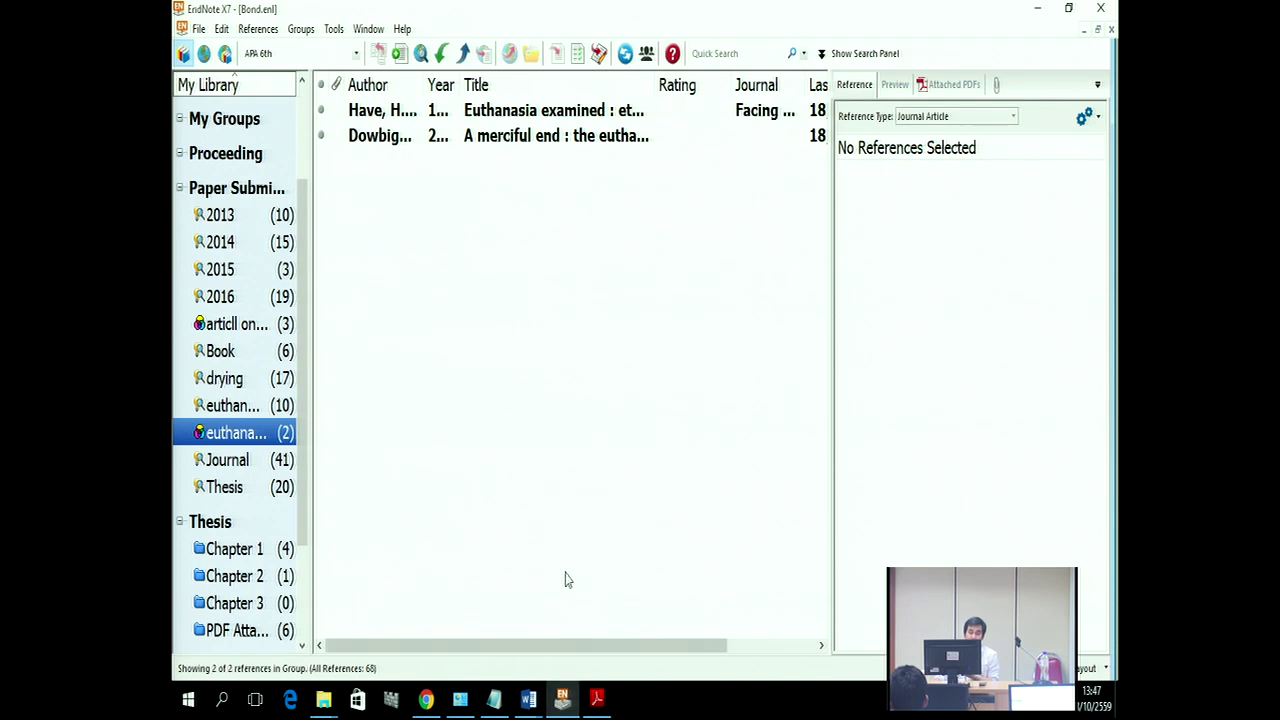
Step: Show all references in the library and view the available bibliography styles without changing the current one
{"action": "left_click_drag", "start_coordinate": [301, 226], "coordinate": [266, 136]}
{"action": "left_click", "coordinate": [224, 117]}
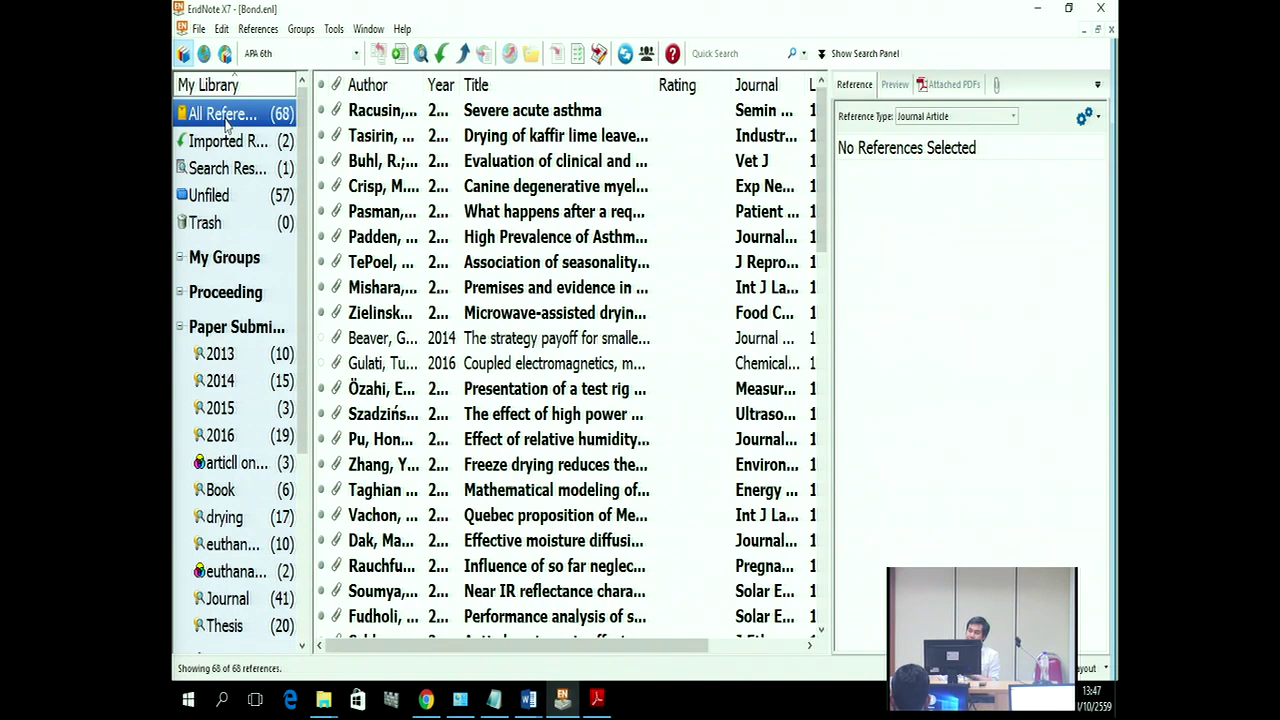
{"action": "left_click", "coordinate": [288, 54]}
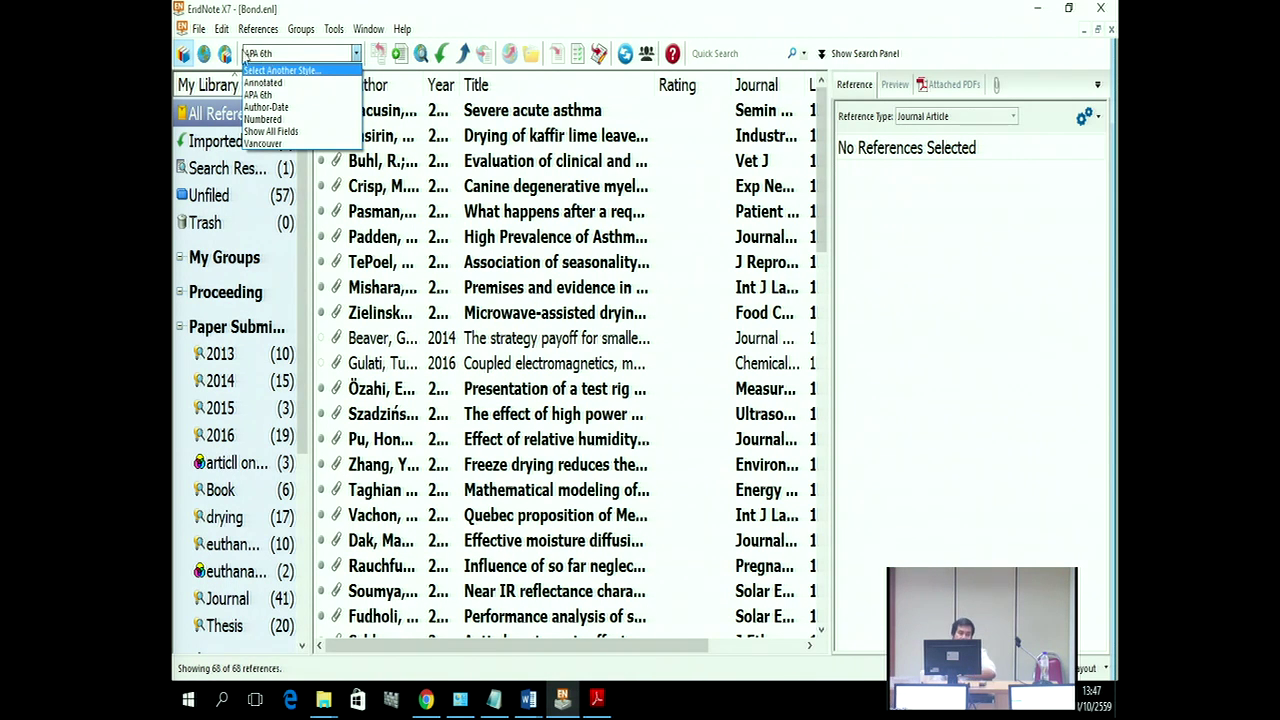
{"action": "left_click", "coordinate": [313, 8]}
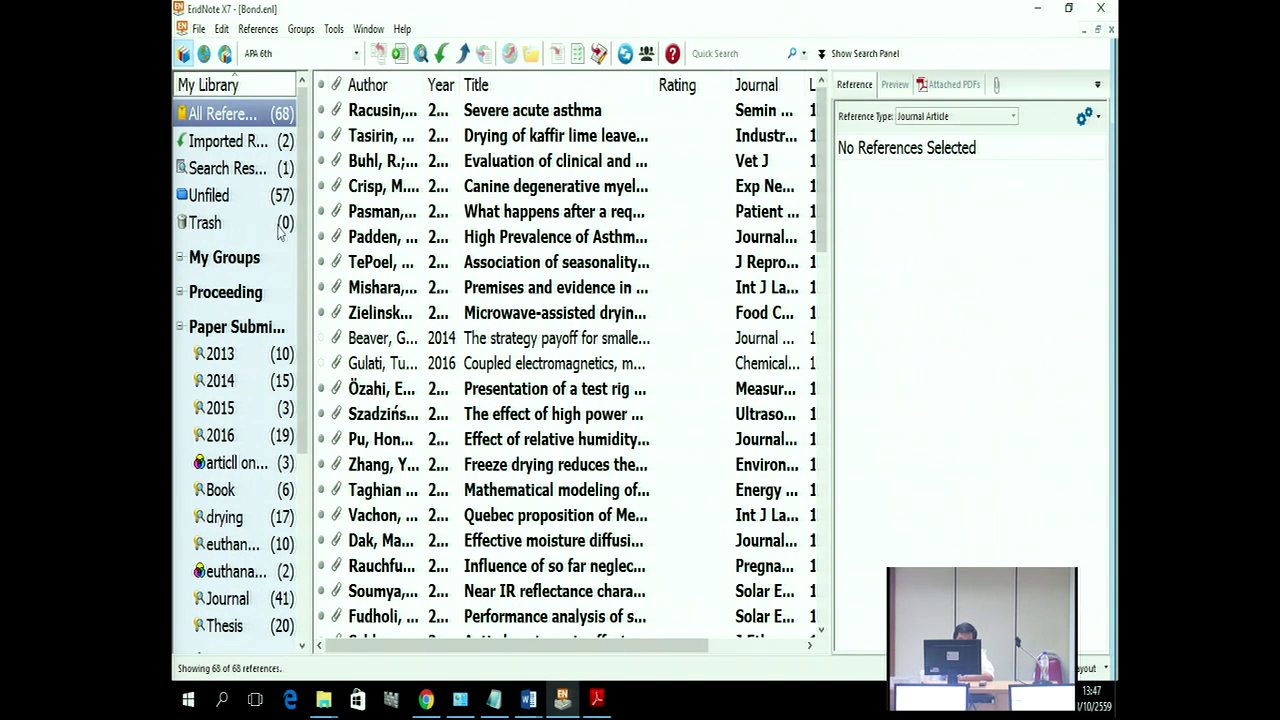
Step: Start a combination group from existing groups in the Paper Submission set and name it "Journal 2014 in drying"
{"action": "left_click_drag", "start_coordinate": [301, 245], "coordinate": [302, 285]}
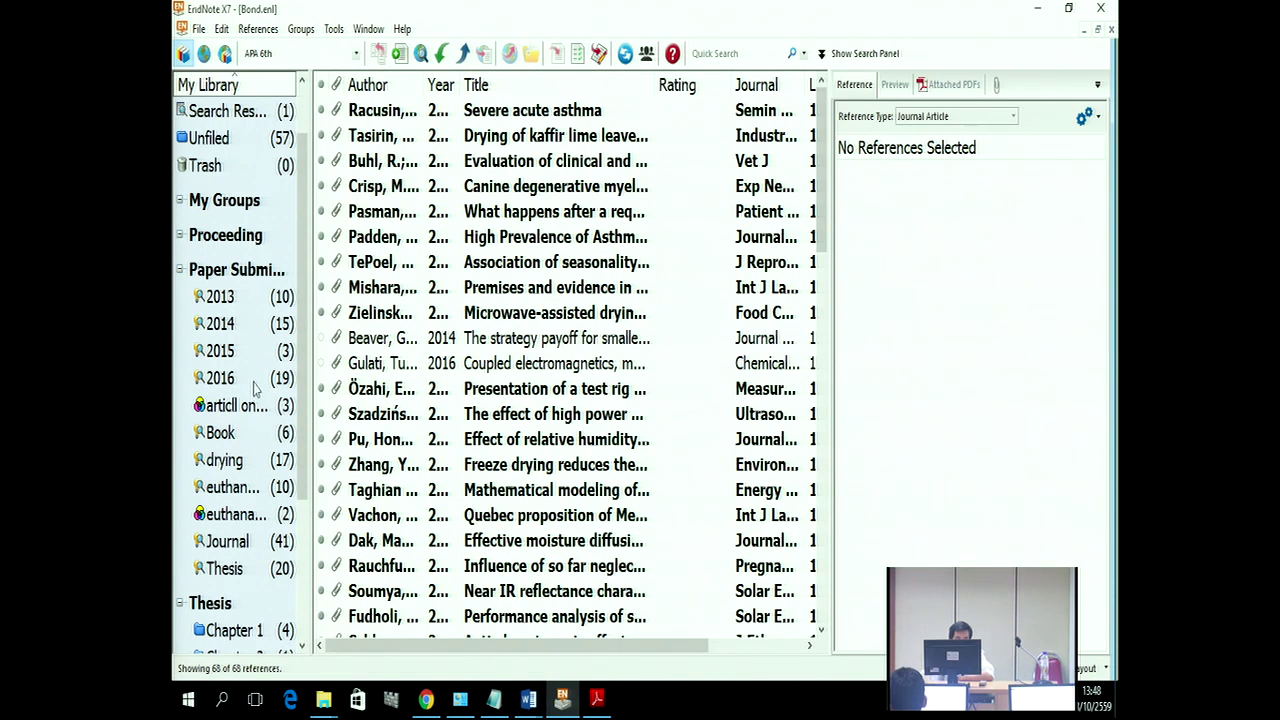
{"action": "left_click", "coordinate": [244, 281]}
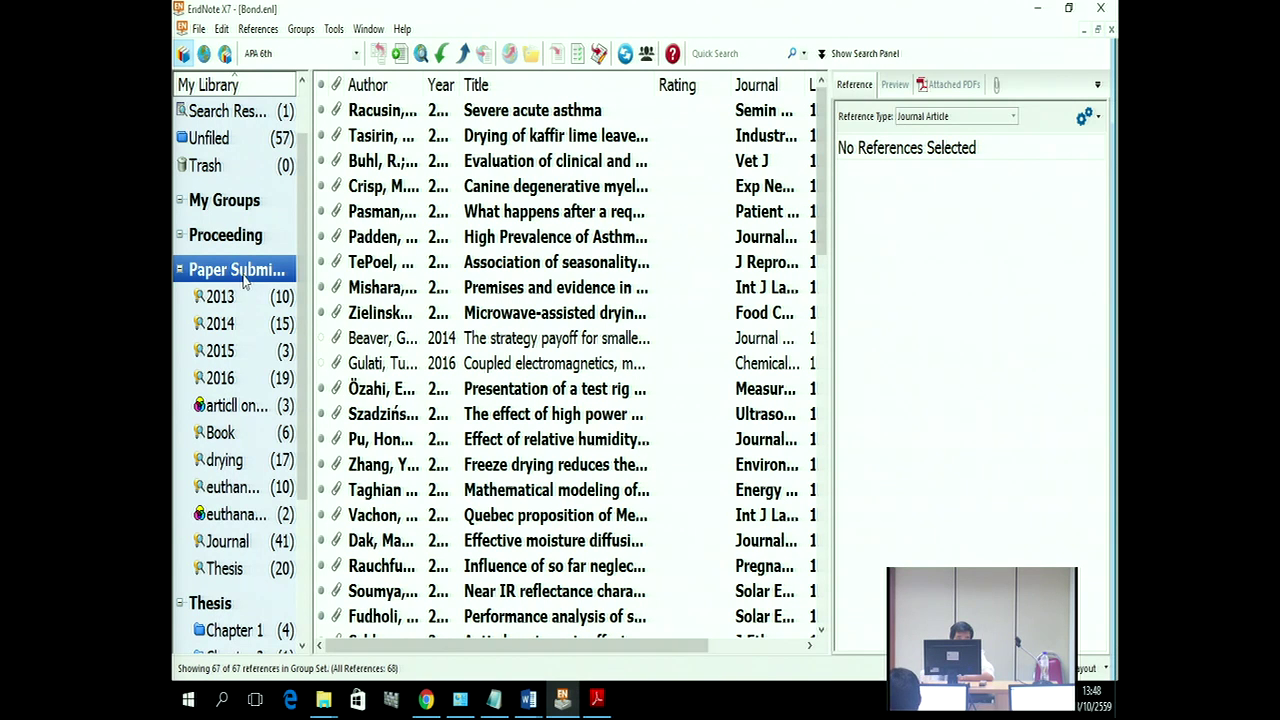
{"action": "right_click", "coordinate": [244, 281]}
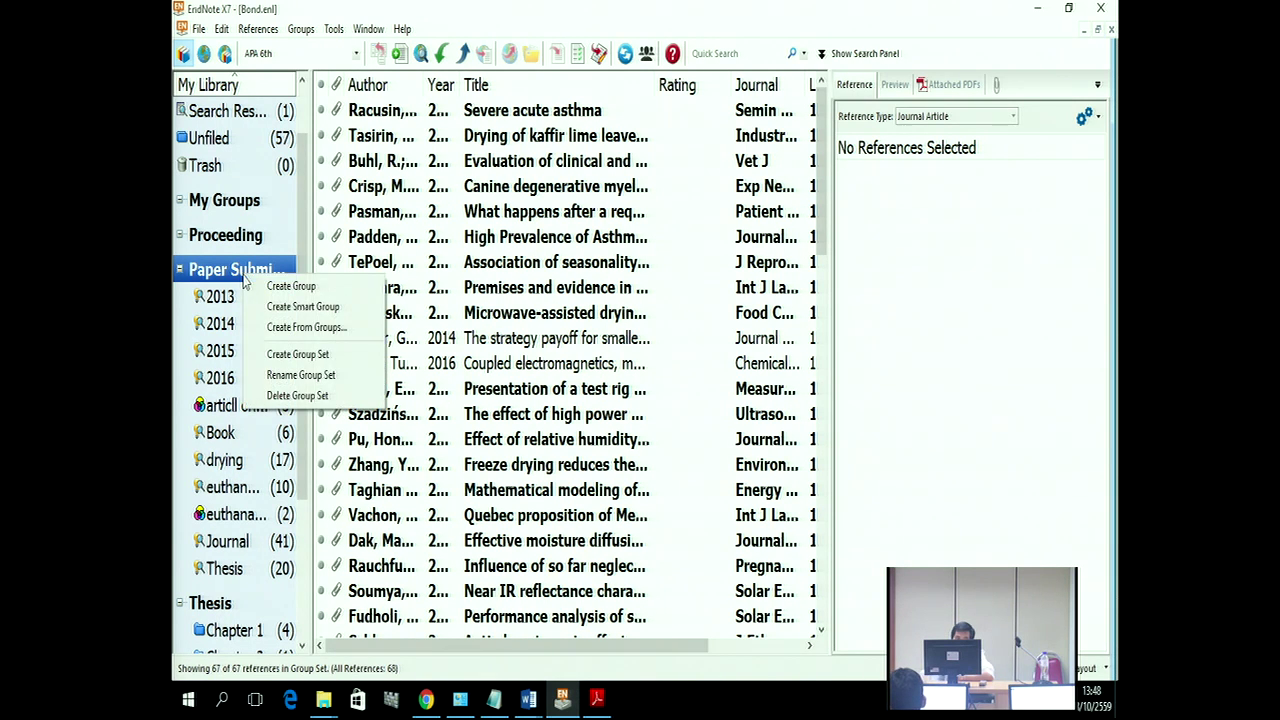
{"action": "left_click", "coordinate": [275, 333]}
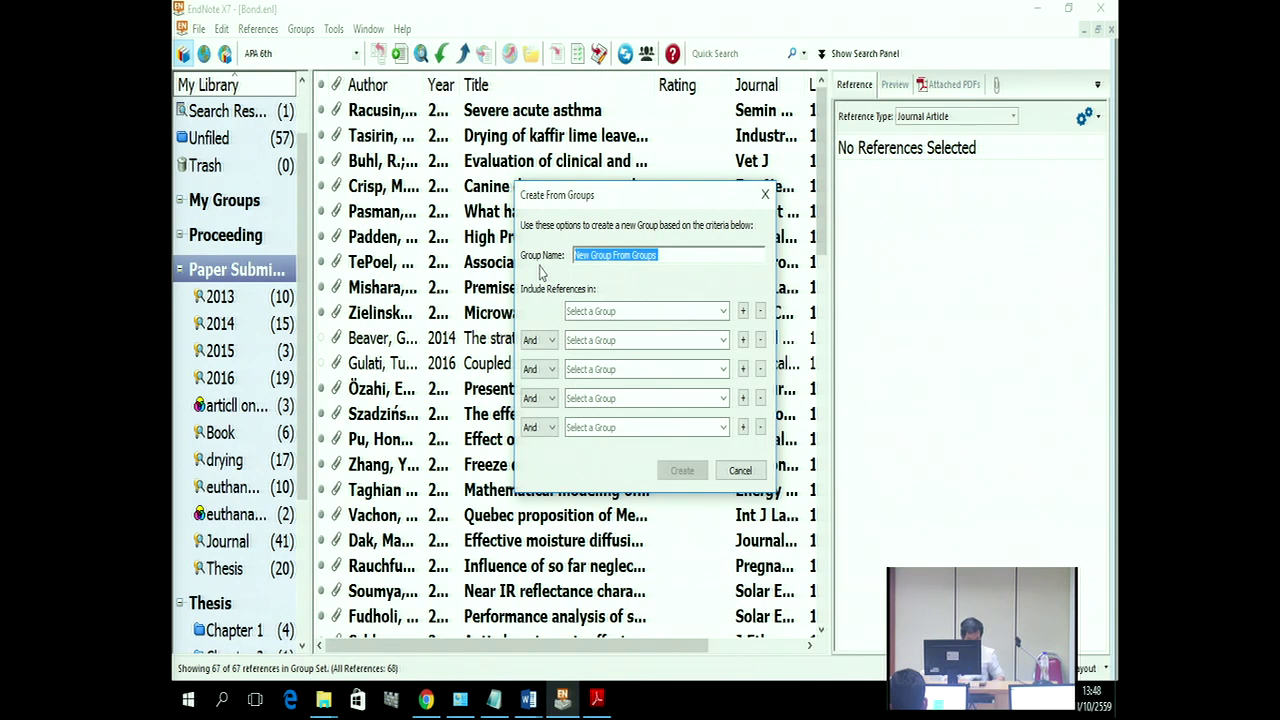
{"action": "type", "text": "Journal"}
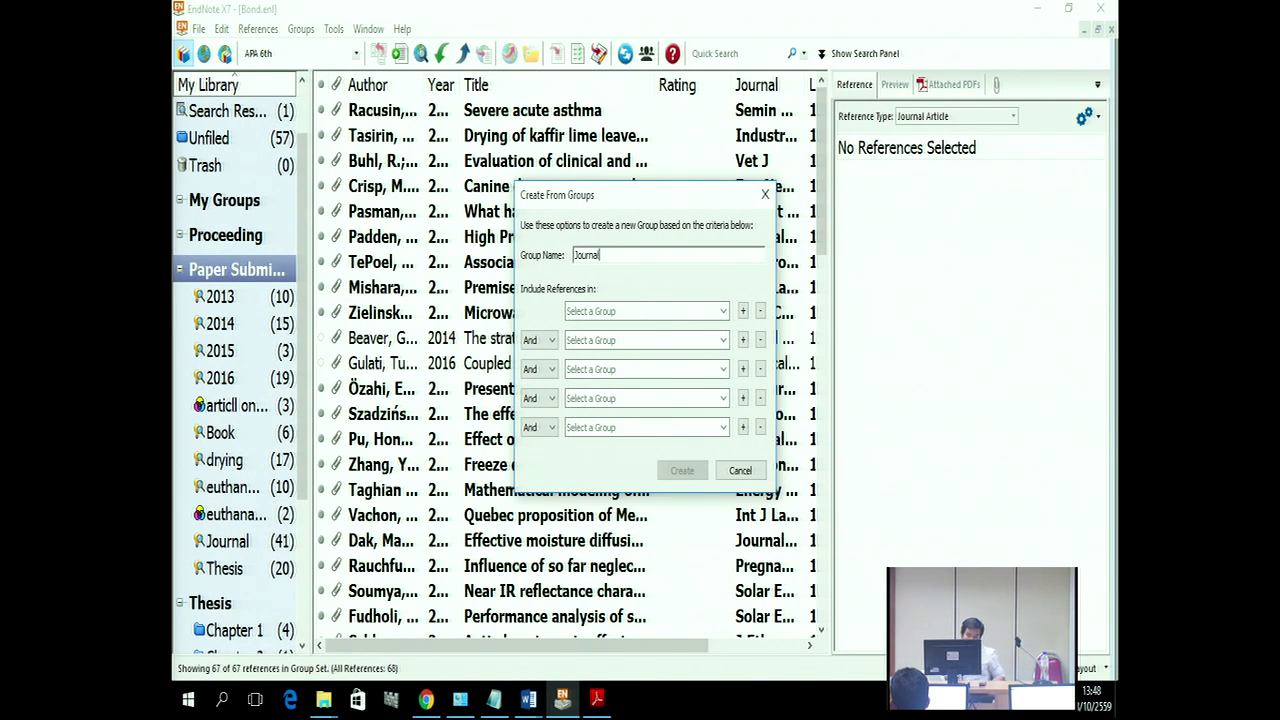
{"action": "type", "text": " 2014 in drying"}
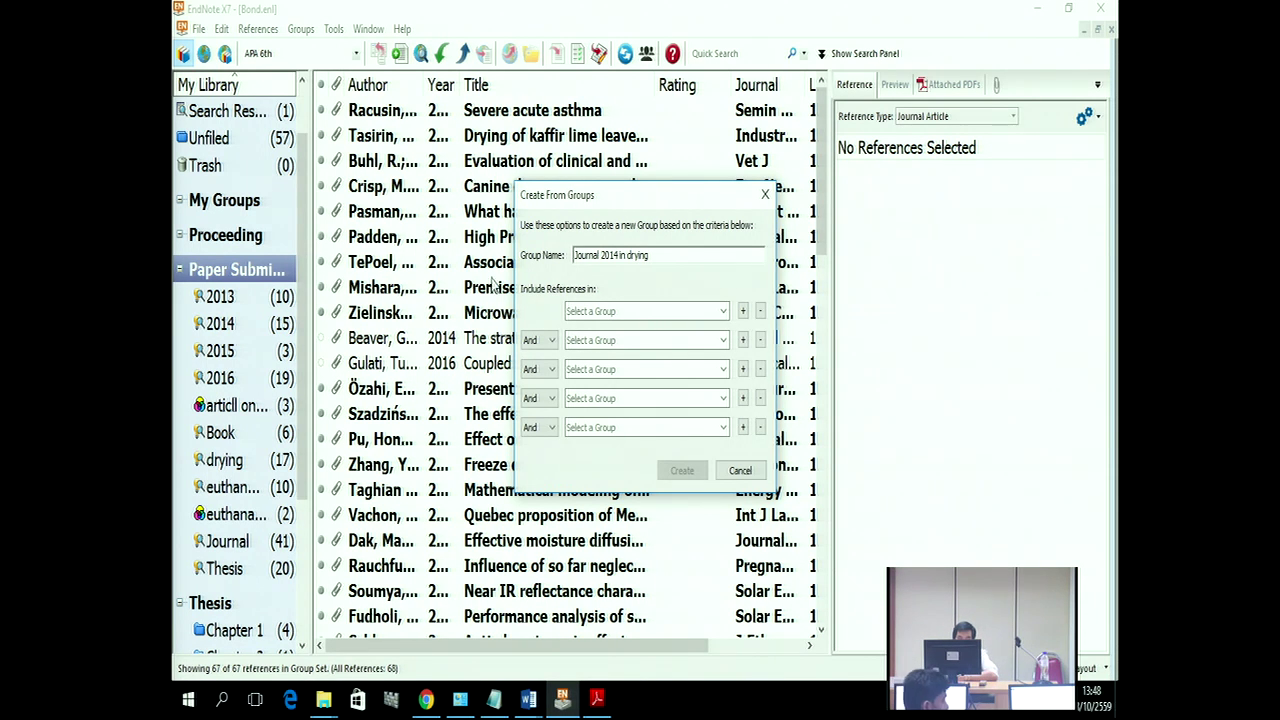
Step: Combine the 2014, drying and Journal groups with And, and create the combination group
{"action": "left_click", "coordinate": [629, 316]}
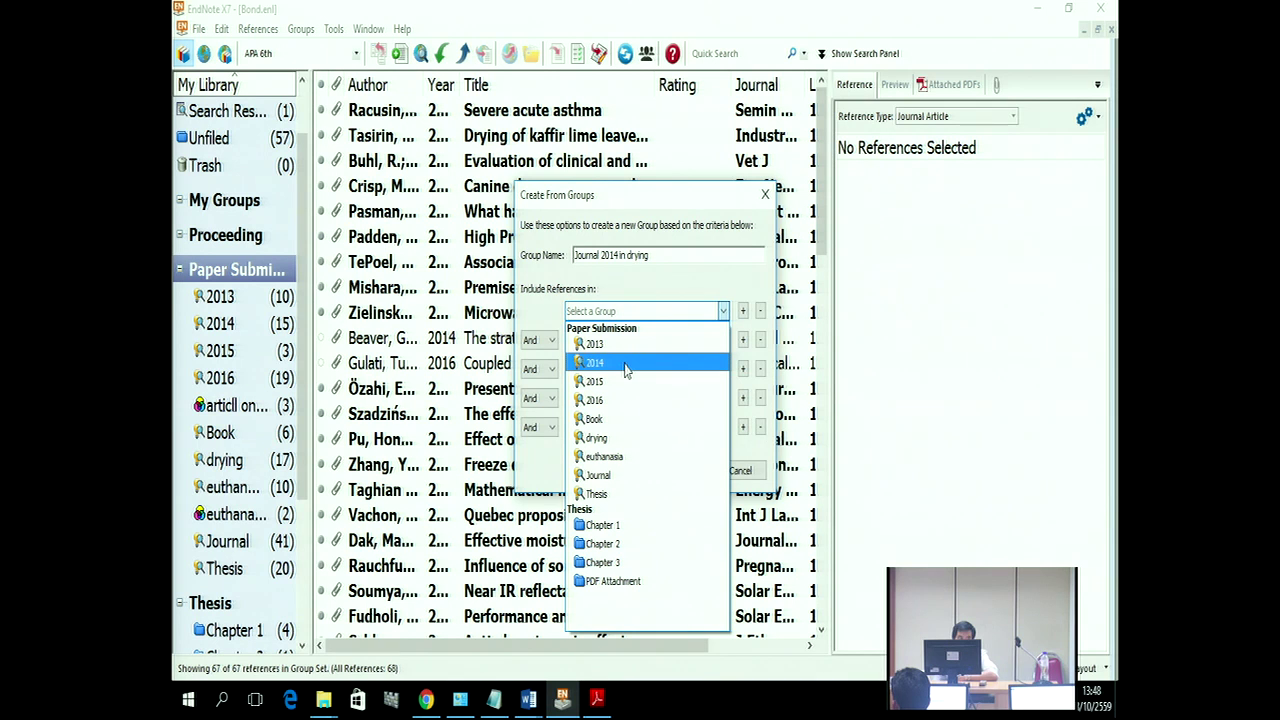
{"action": "left_click", "coordinate": [625, 363]}
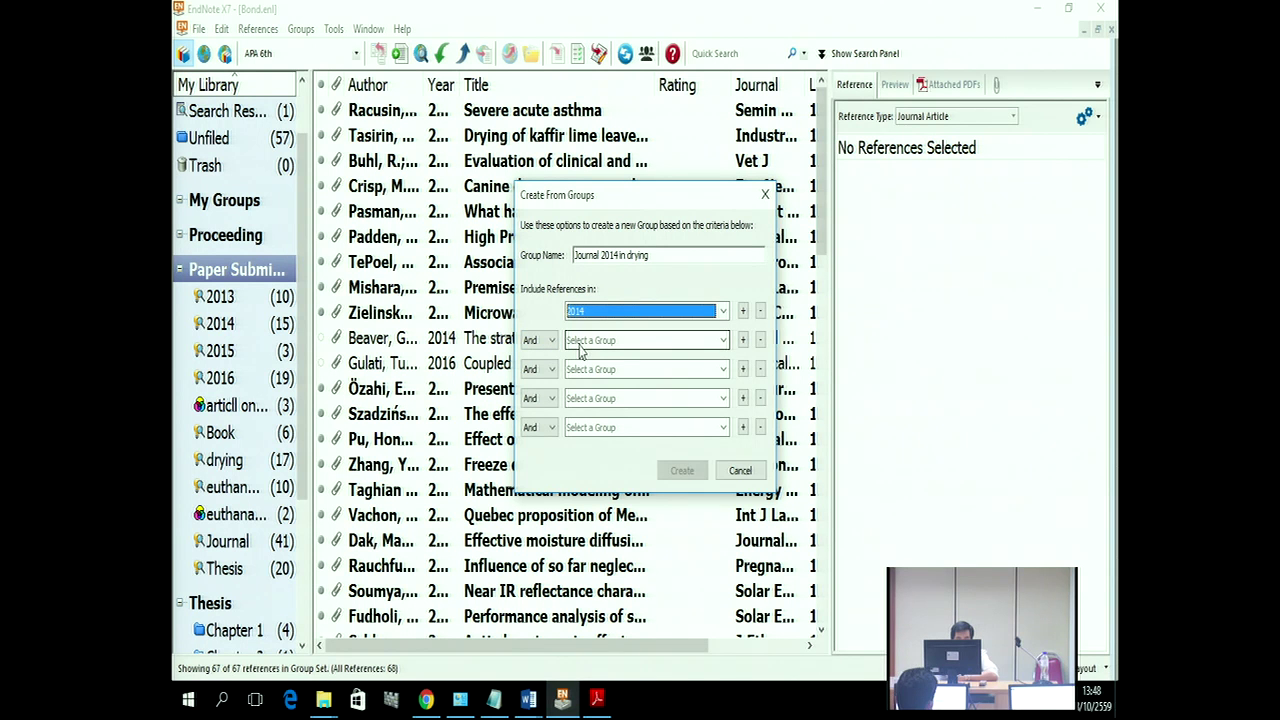
{"action": "left_click", "coordinate": [580, 342]}
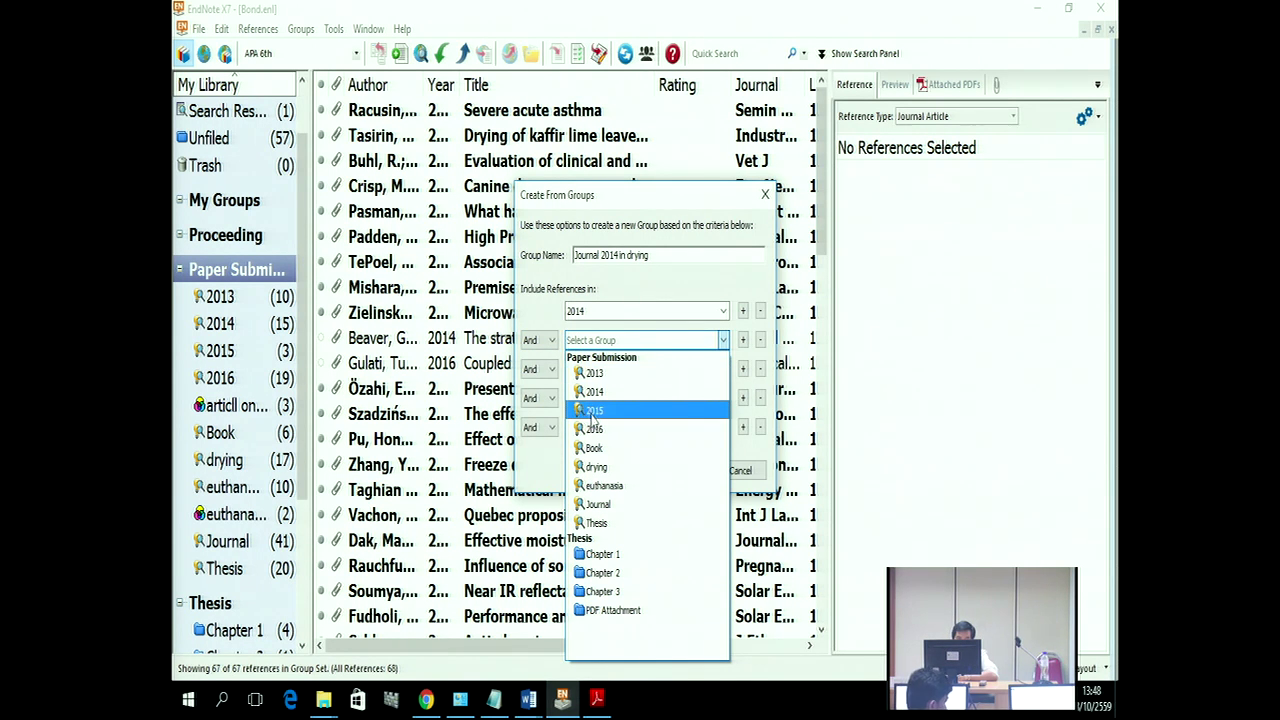
{"action": "left_click", "coordinate": [604, 470]}
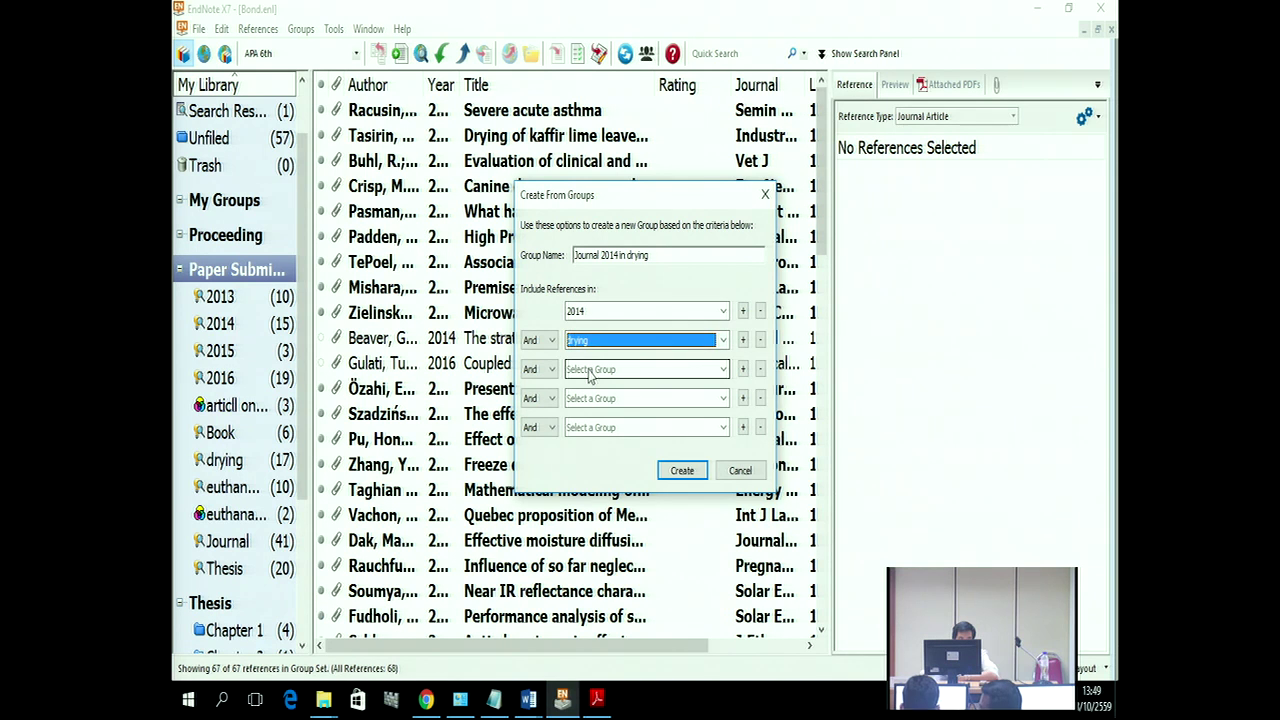
{"action": "left_click", "coordinate": [590, 370]}
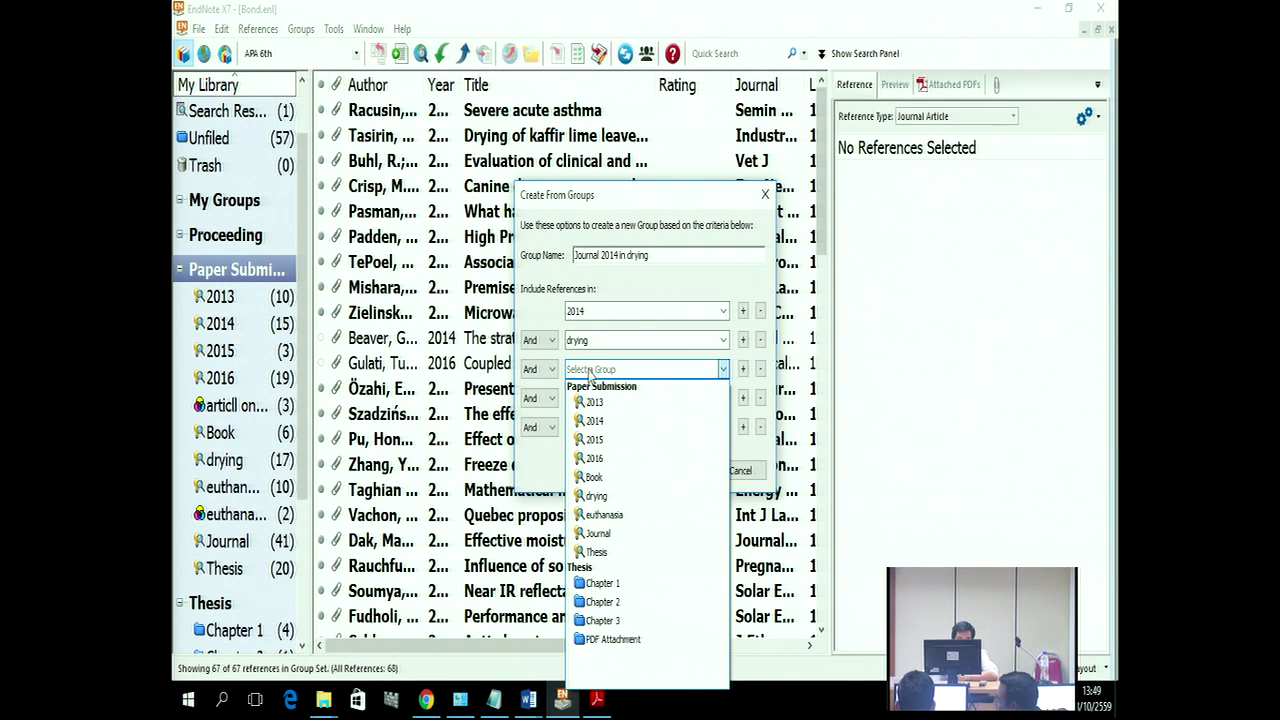
{"action": "left_click", "coordinate": [603, 533]}
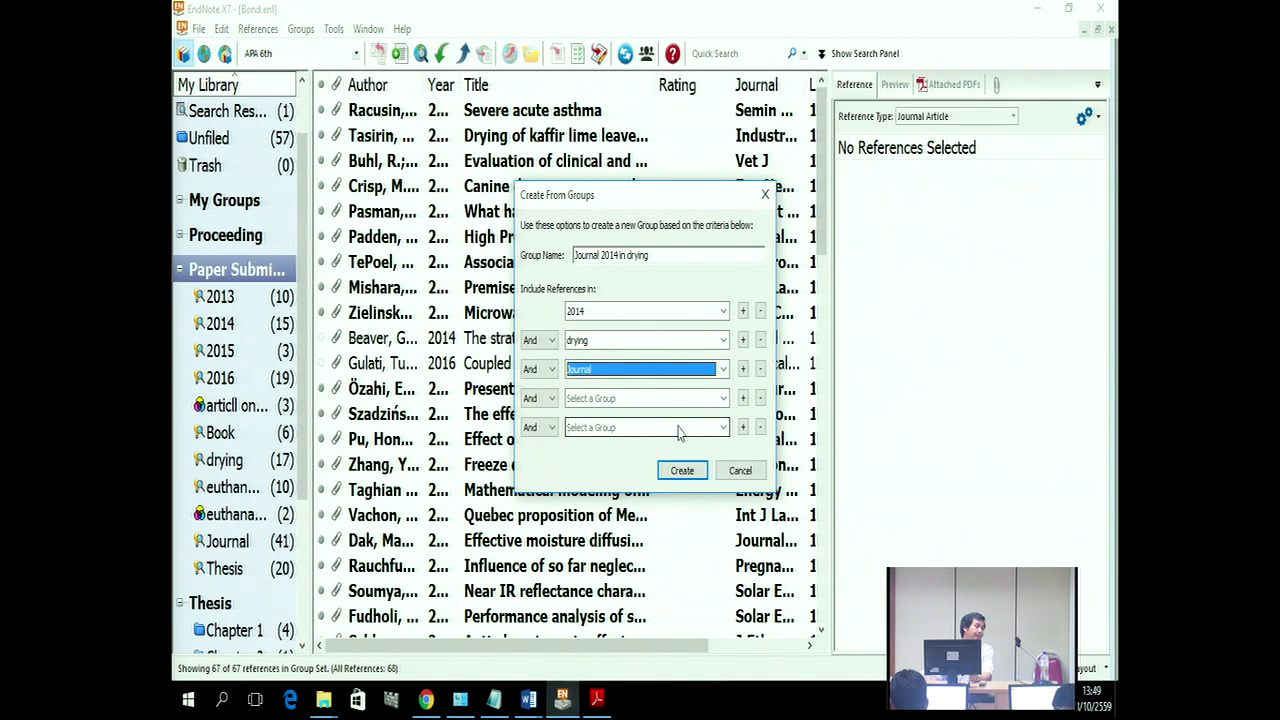
{"action": "left_click", "coordinate": [626, 257]}
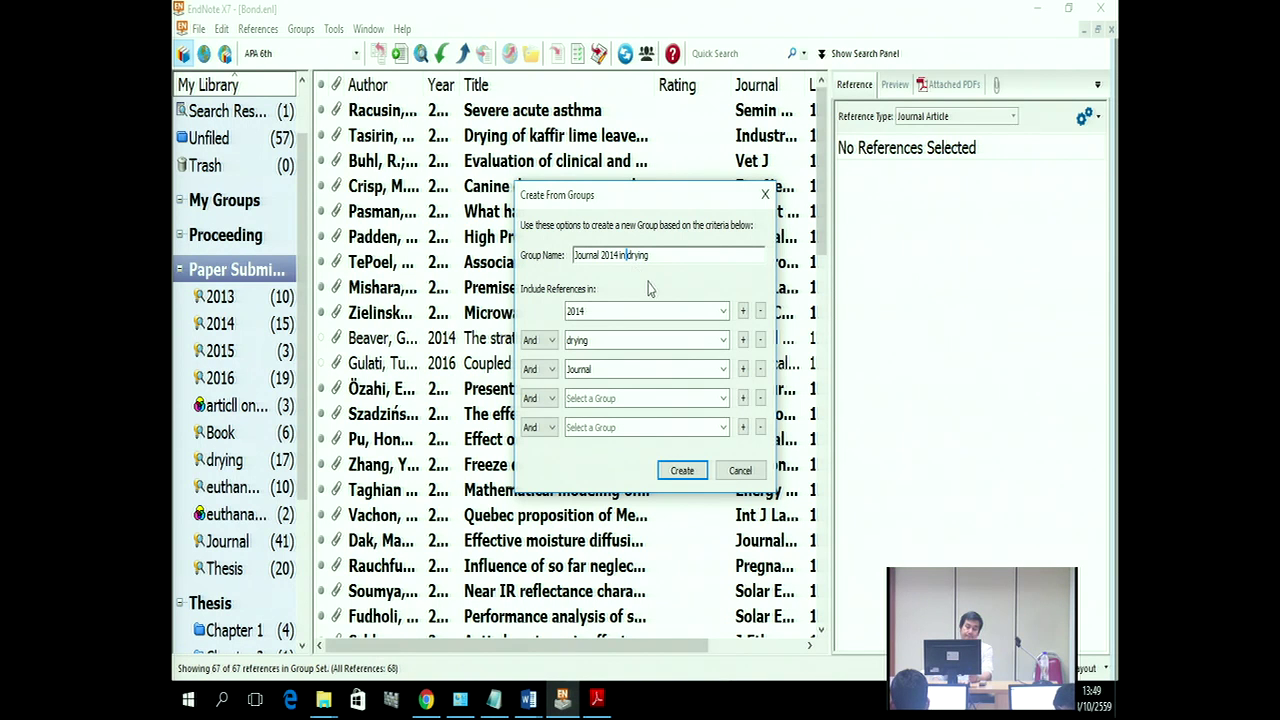
{"action": "left_click", "coordinate": [681, 473]}
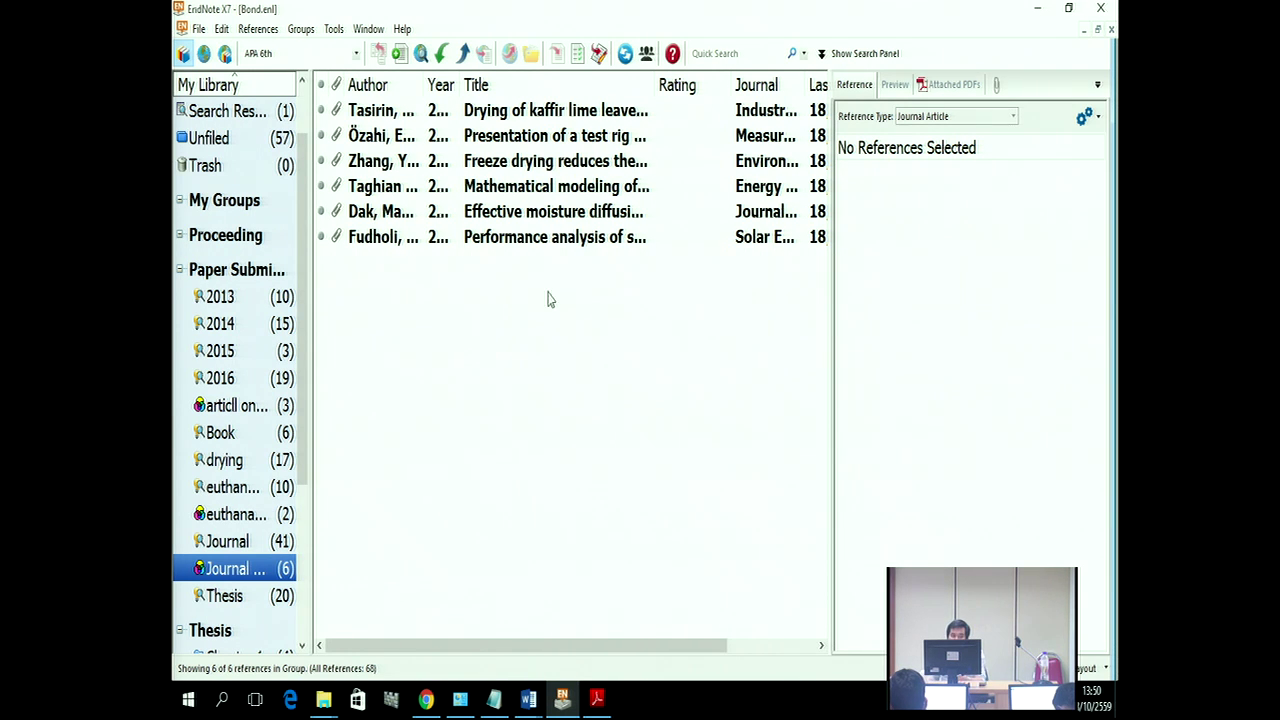
Step: Look at the references in the 2013 group, then list all references in the Paper Submission set
{"action": "left_click", "coordinate": [218, 297]}
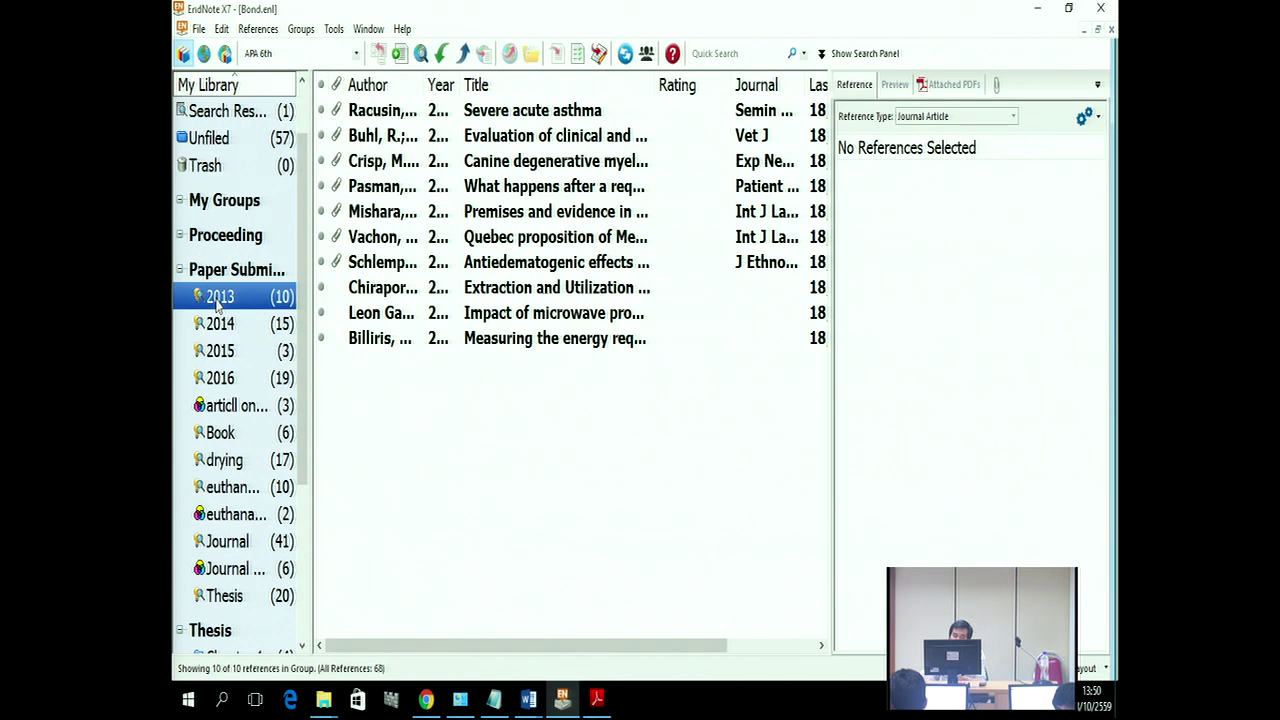
{"action": "right_click", "coordinate": [218, 305]}
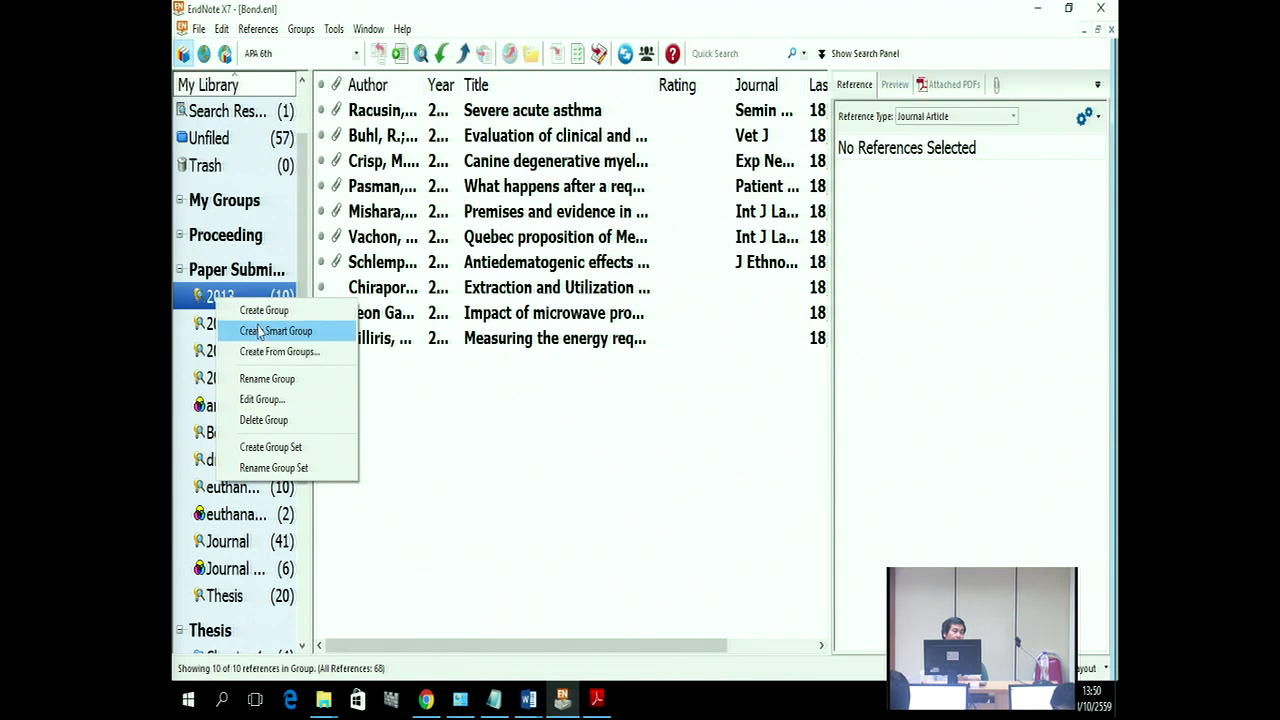
{"action": "left_click", "coordinate": [200, 272]}
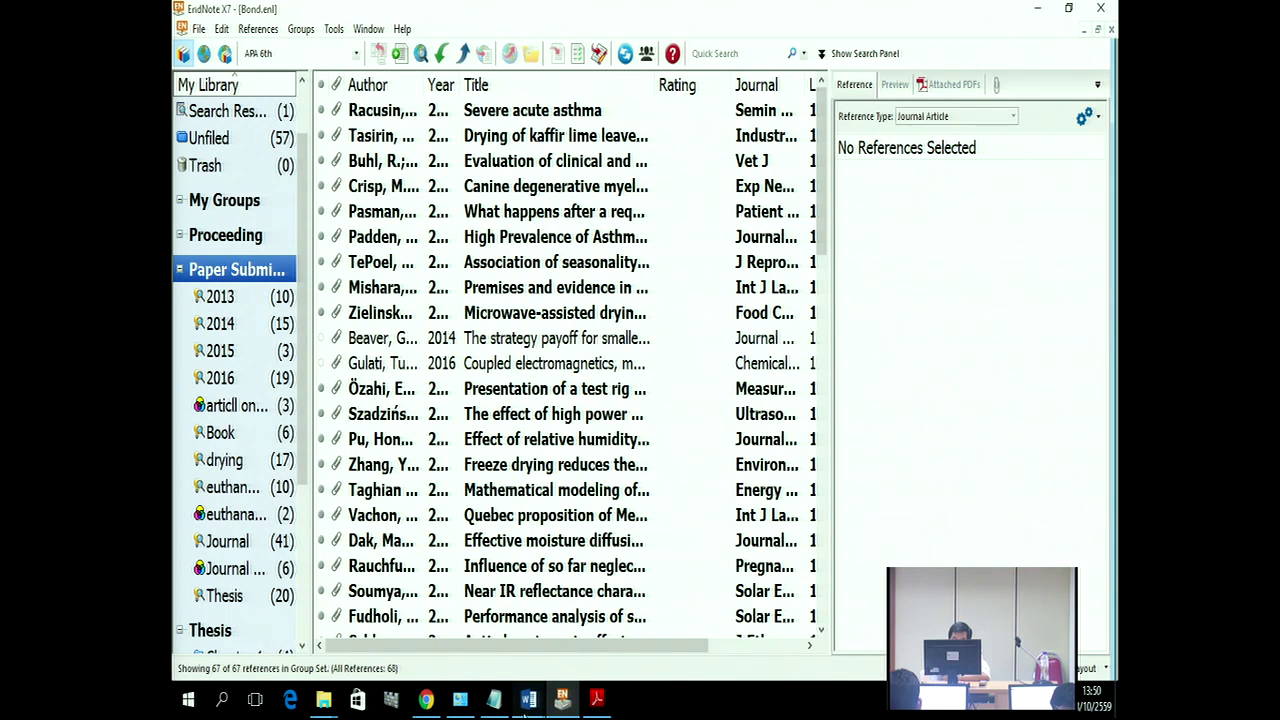
{"action": "left_click", "coordinate": [527, 705]}
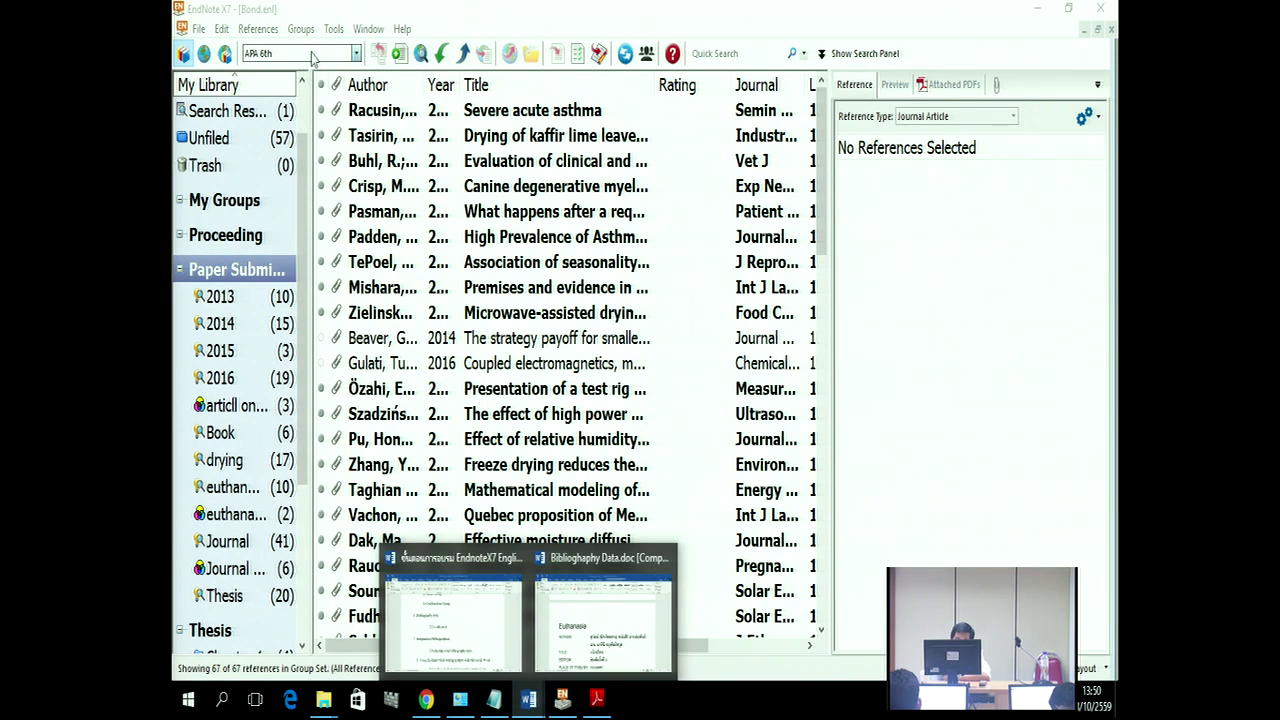
Step: Search the full list of output styles for "apa" and choose APA 6th as the bibliography style
{"action": "left_click", "coordinate": [352, 55]}
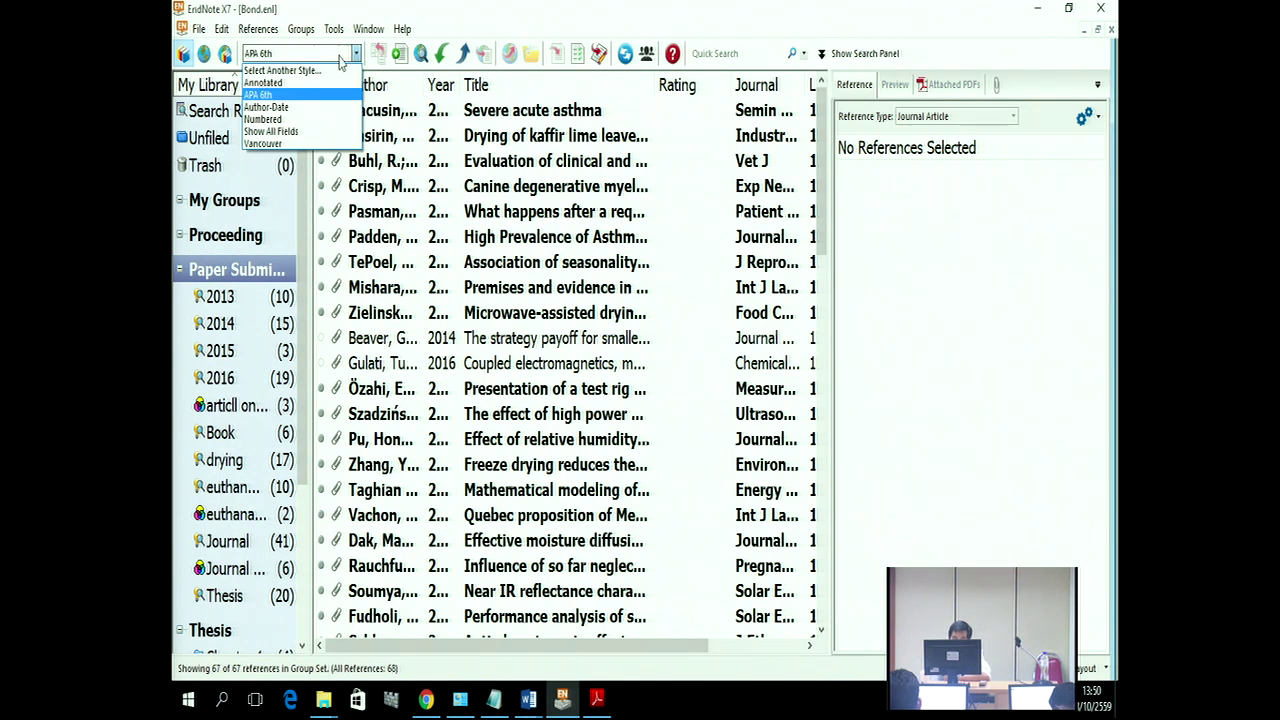
{"action": "left_click", "coordinate": [277, 72]}
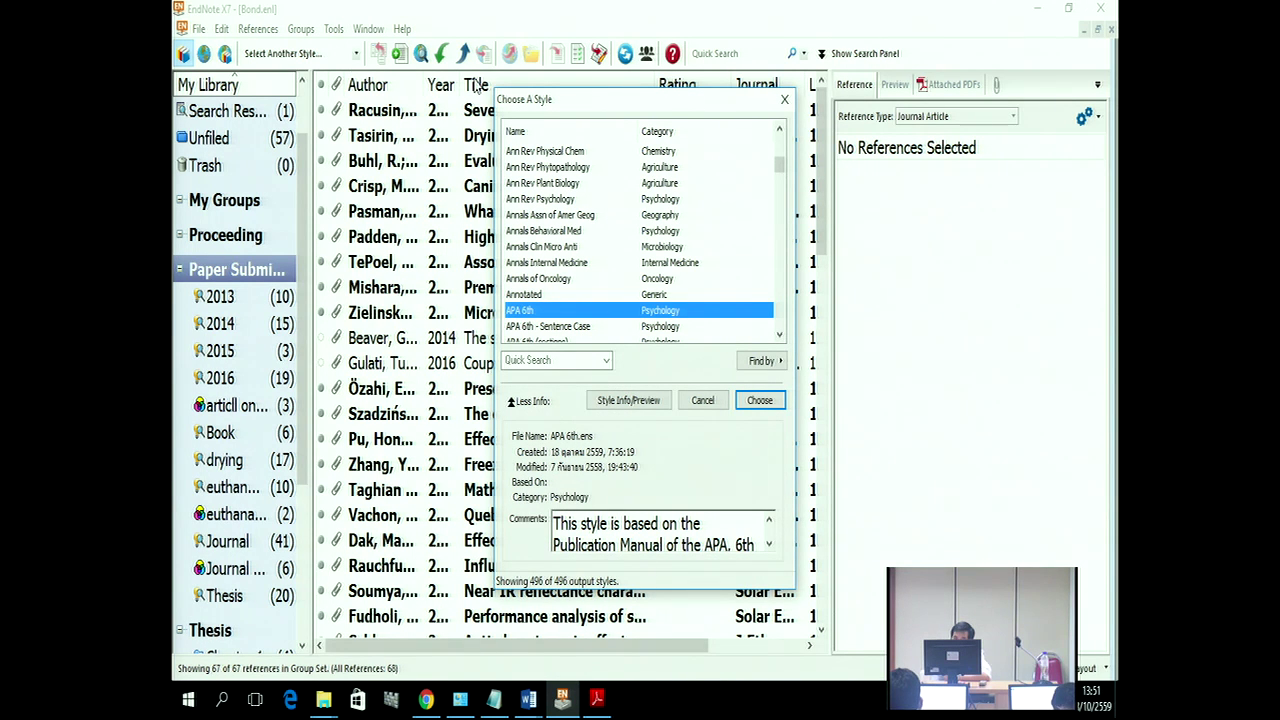
{"action": "left_click", "coordinate": [779, 175]}
{"action": "left_click_drag", "start_coordinate": [779, 175], "coordinate": [778, 165]}
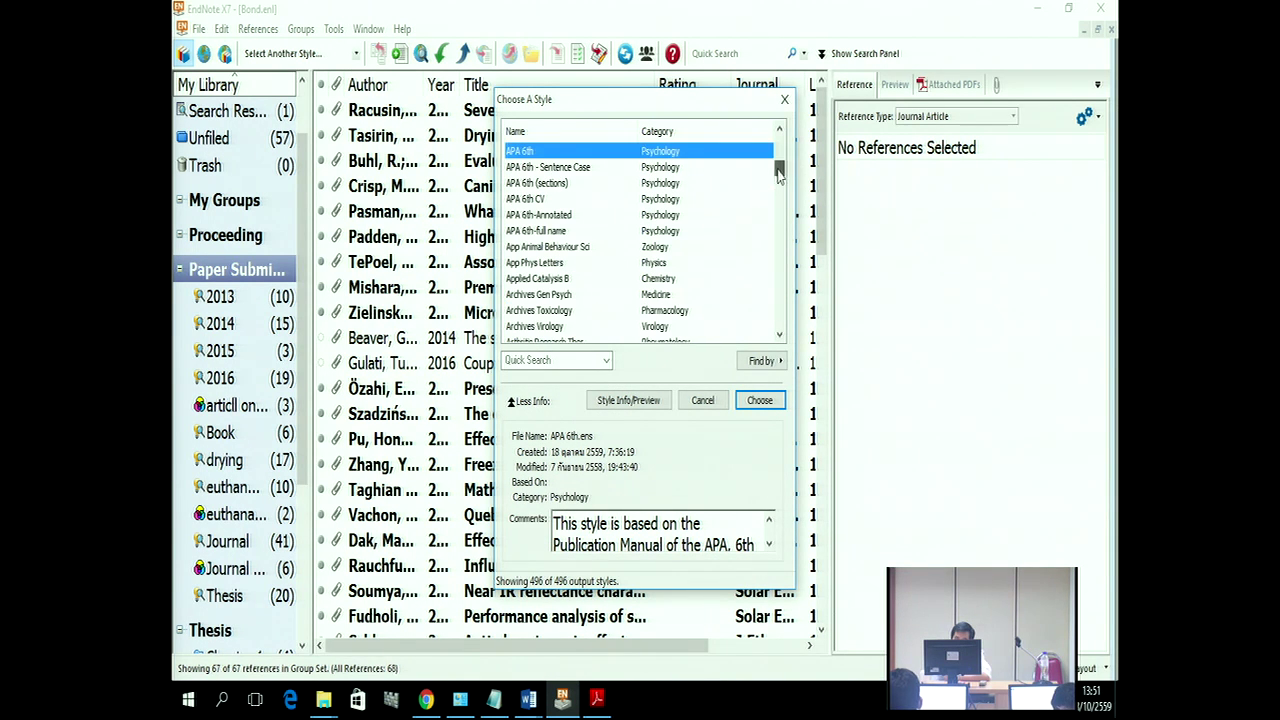
{"action": "left_click", "coordinate": [540, 360]}
{"action": "type", "text": "apa"}
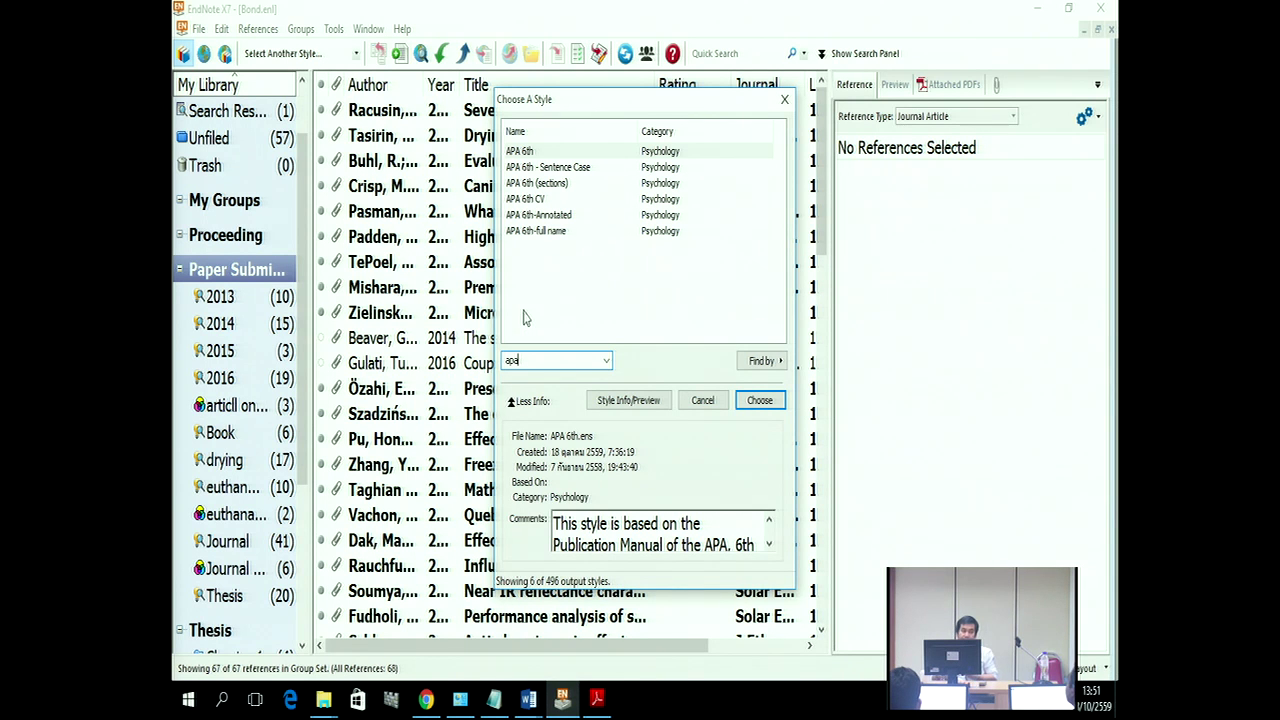
{"action": "left_click", "coordinate": [531, 152]}
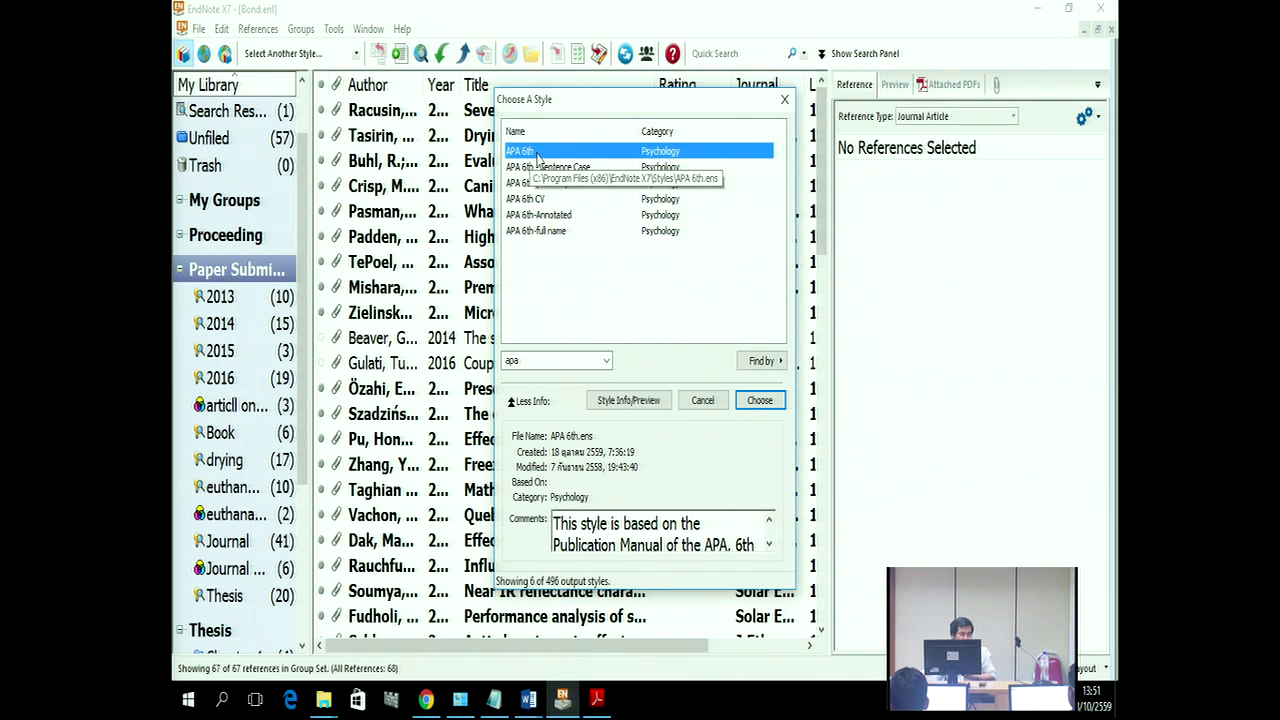
{"action": "left_click", "coordinate": [759, 400]}
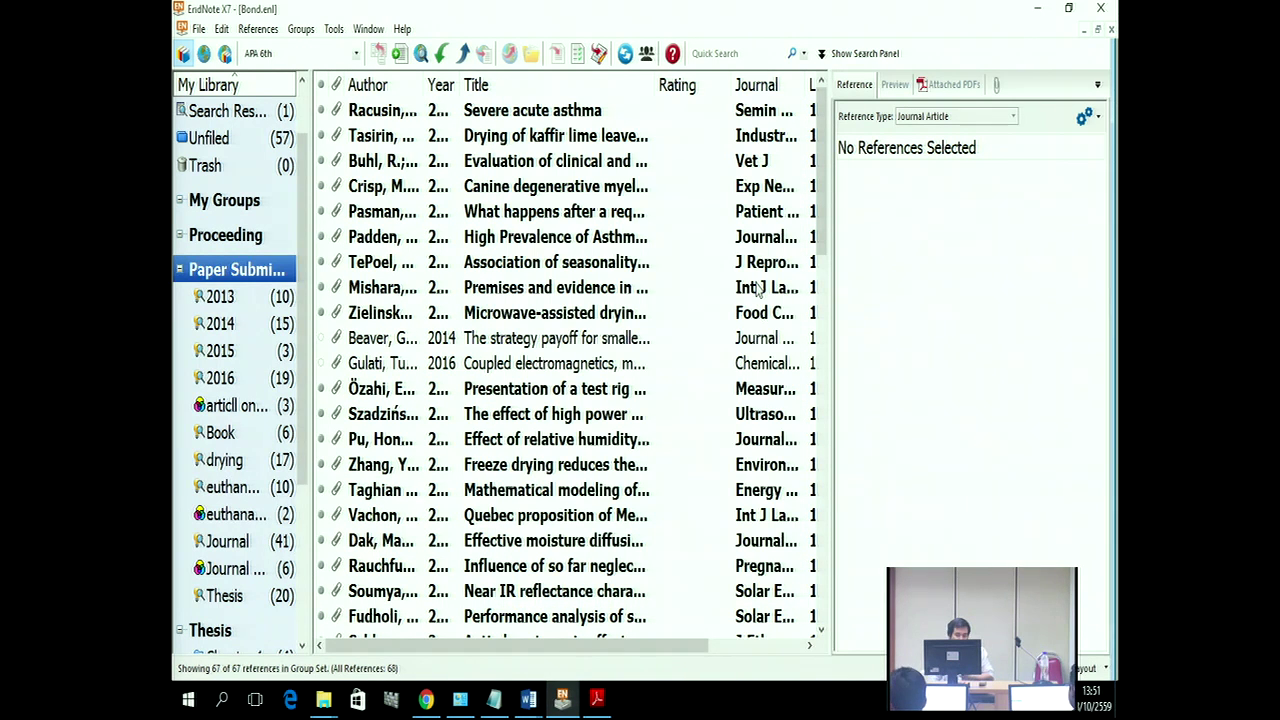
Step: Set the reference panel layout to Bottom and preview the formatted citation of the 2014 kaffir lime leaves drying article
{"action": "left_click", "coordinate": [1096, 667]}
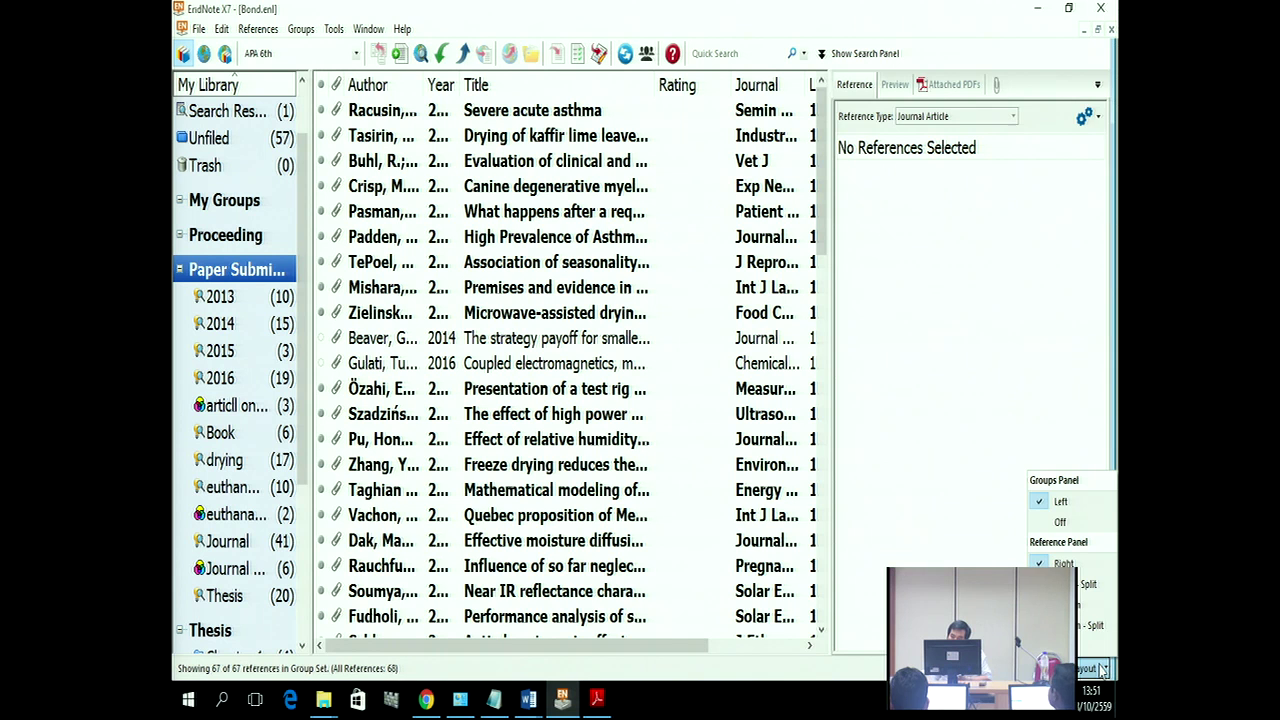
{"action": "left_click", "coordinate": [1087, 606]}
{"action": "left_click", "coordinate": [441, 136]}
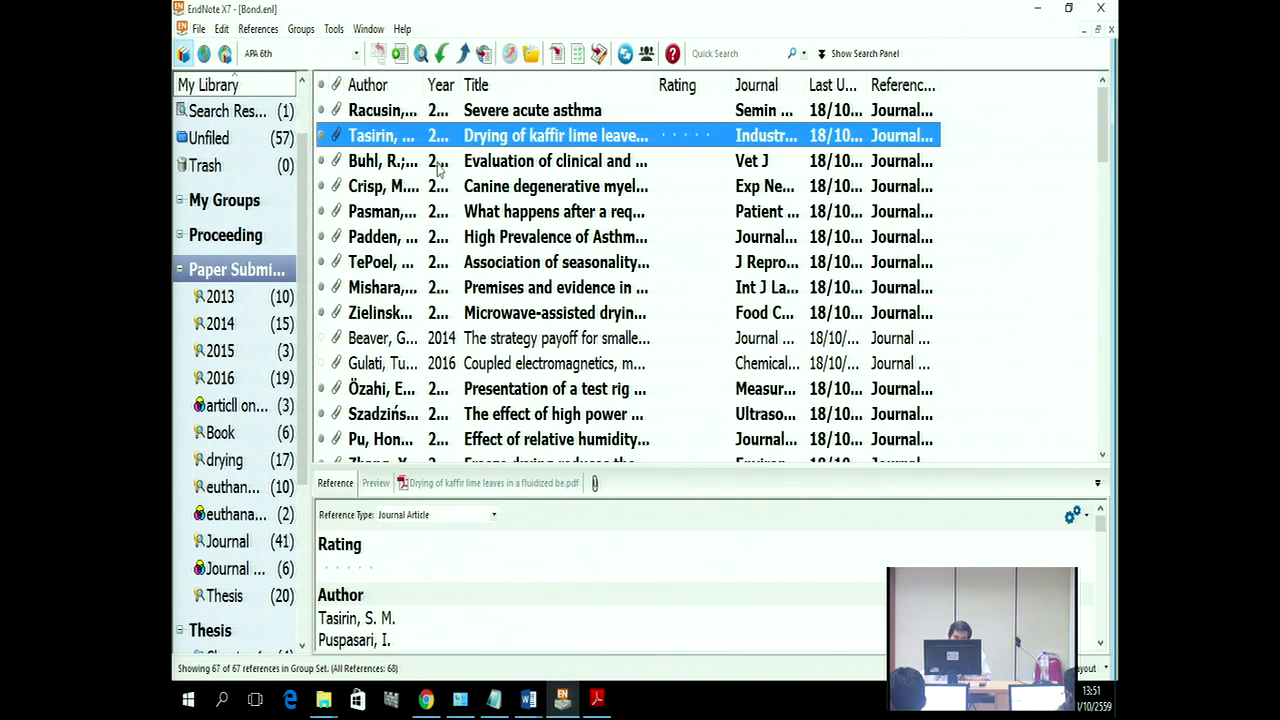
{"action": "left_click", "coordinate": [382, 484]}
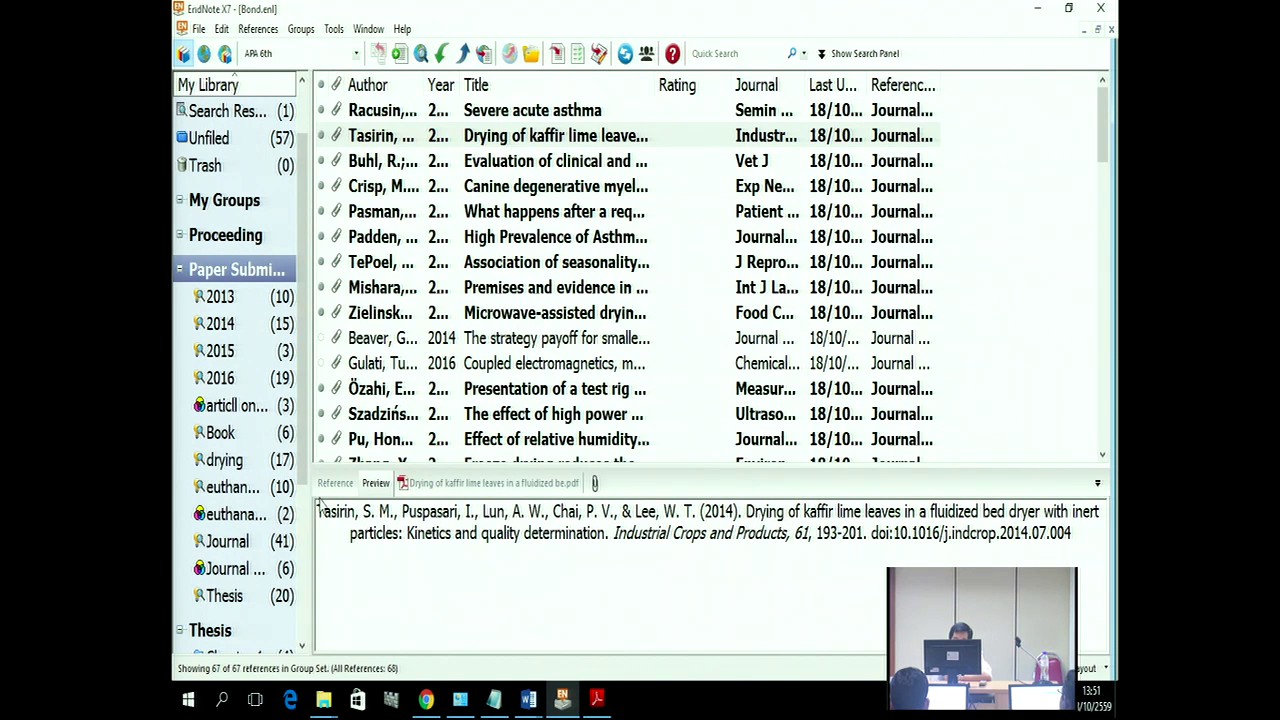
Step: Examine the previewed kaffir lime citation and highlight the ampersand before the last author
{"action": "left_click_drag", "start_coordinate": [316, 512], "coordinate": [627, 537]}
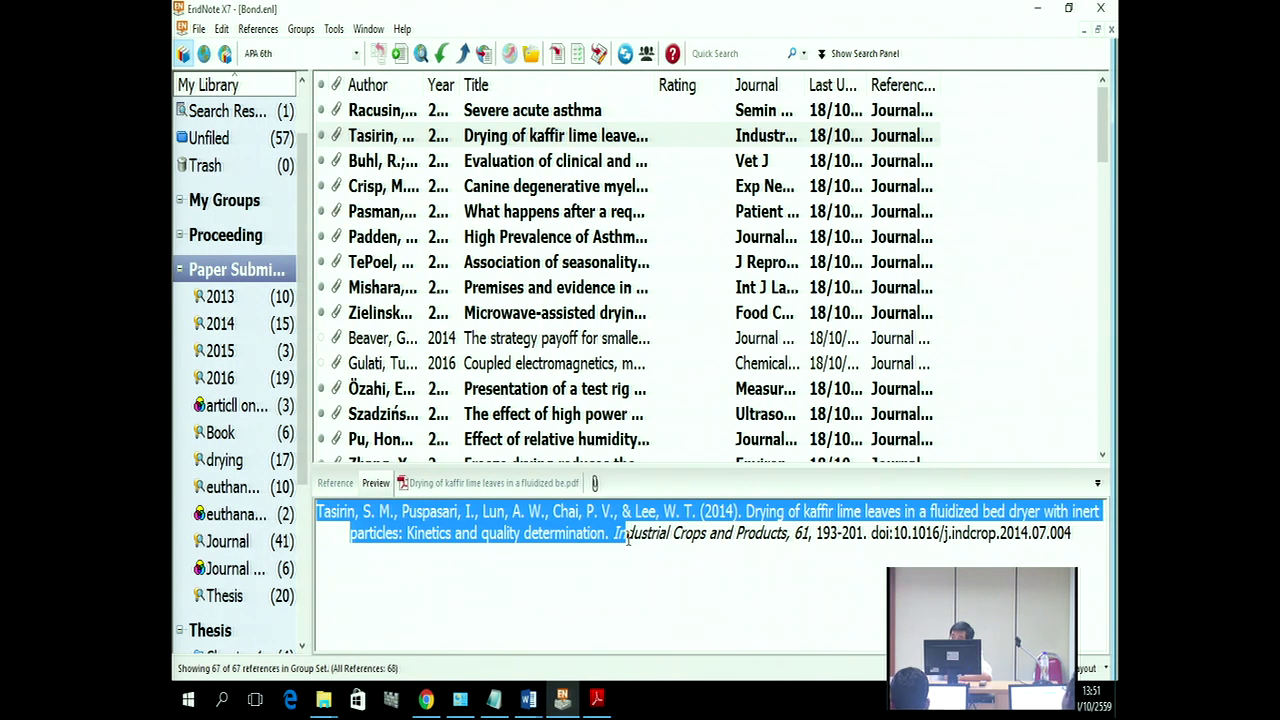
{"action": "left_click", "coordinate": [642, 596]}
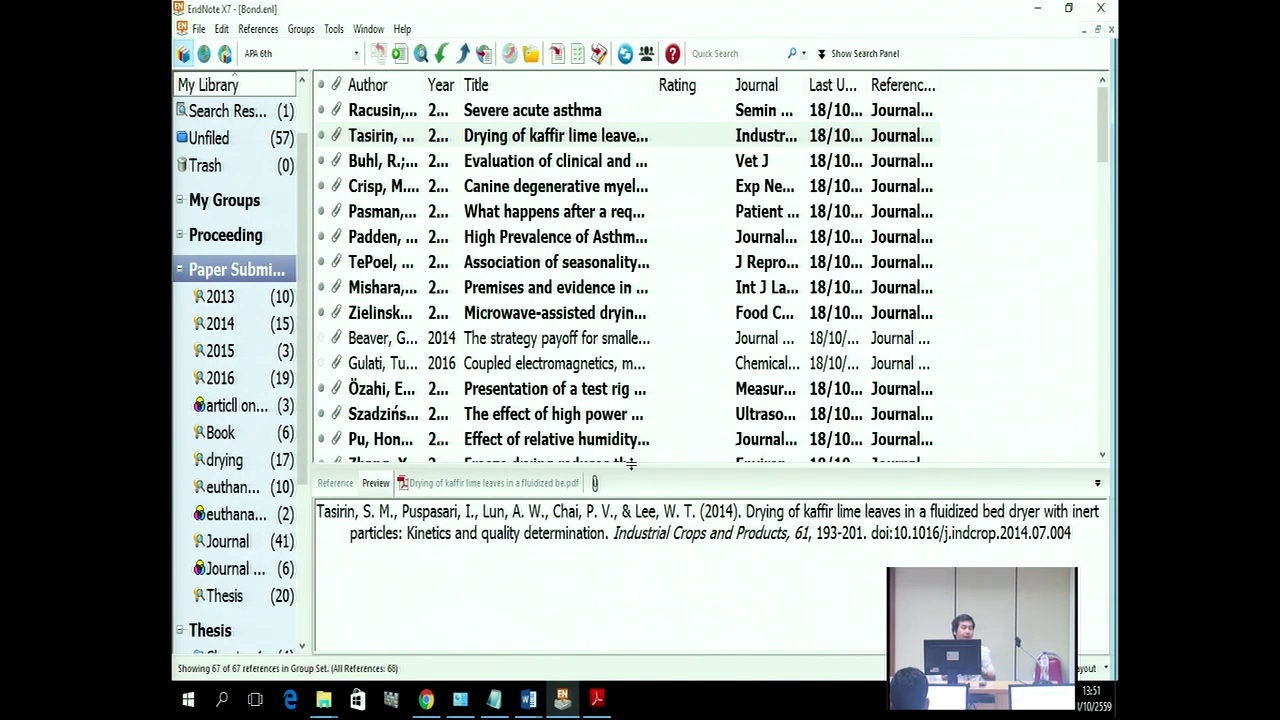
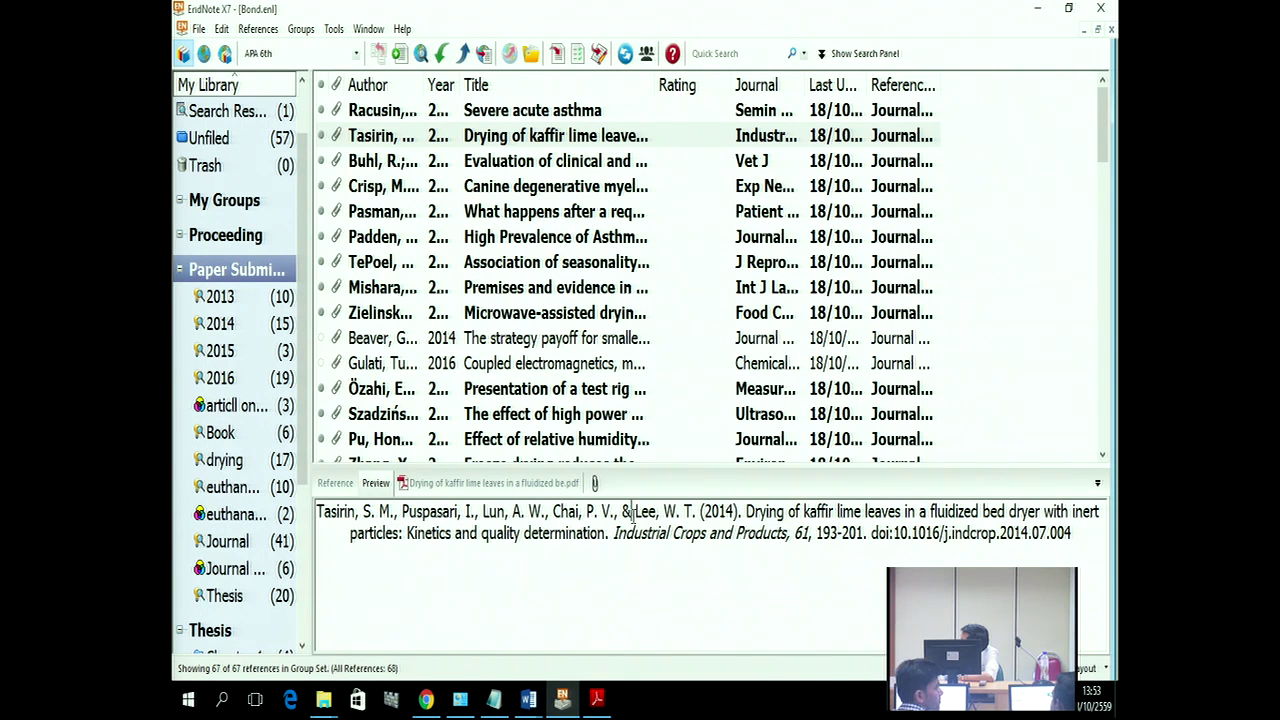
{"action": "left_click_drag", "start_coordinate": [633, 512], "coordinate": [622, 512]}
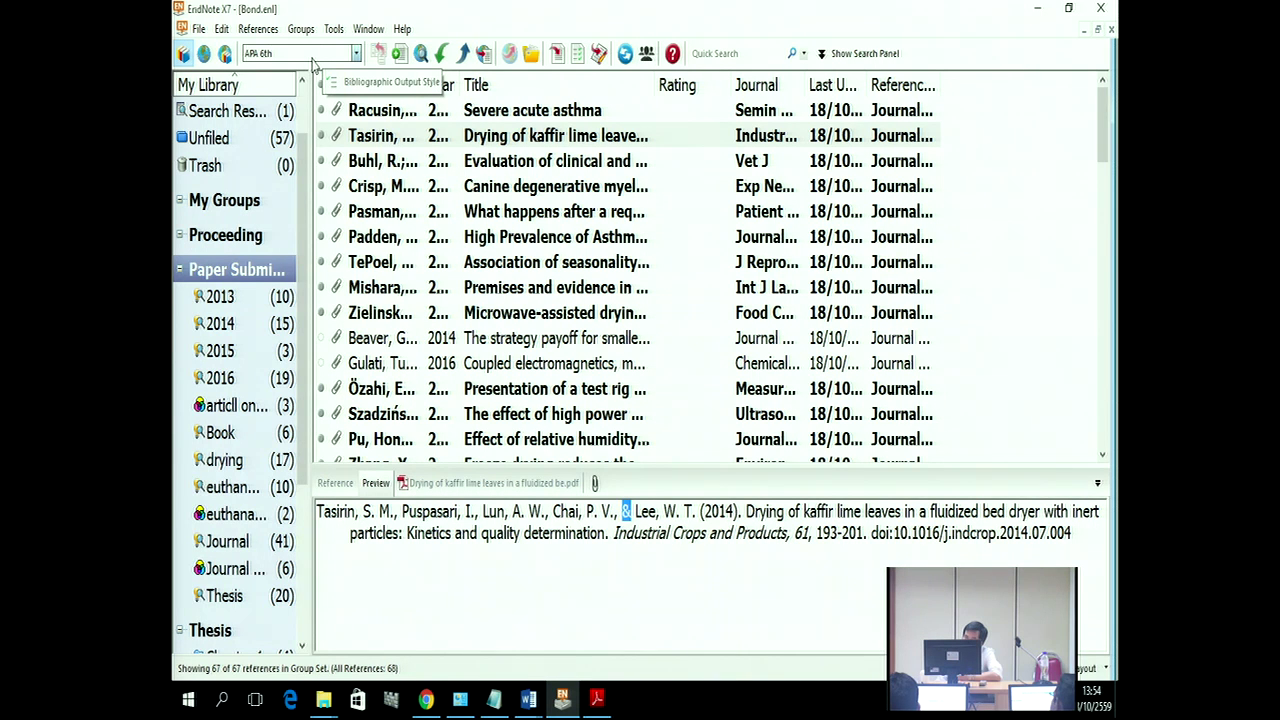
Step: Open the APA 6th output style for editing and select its Citations section
{"action": "left_click", "coordinate": [222, 30]}
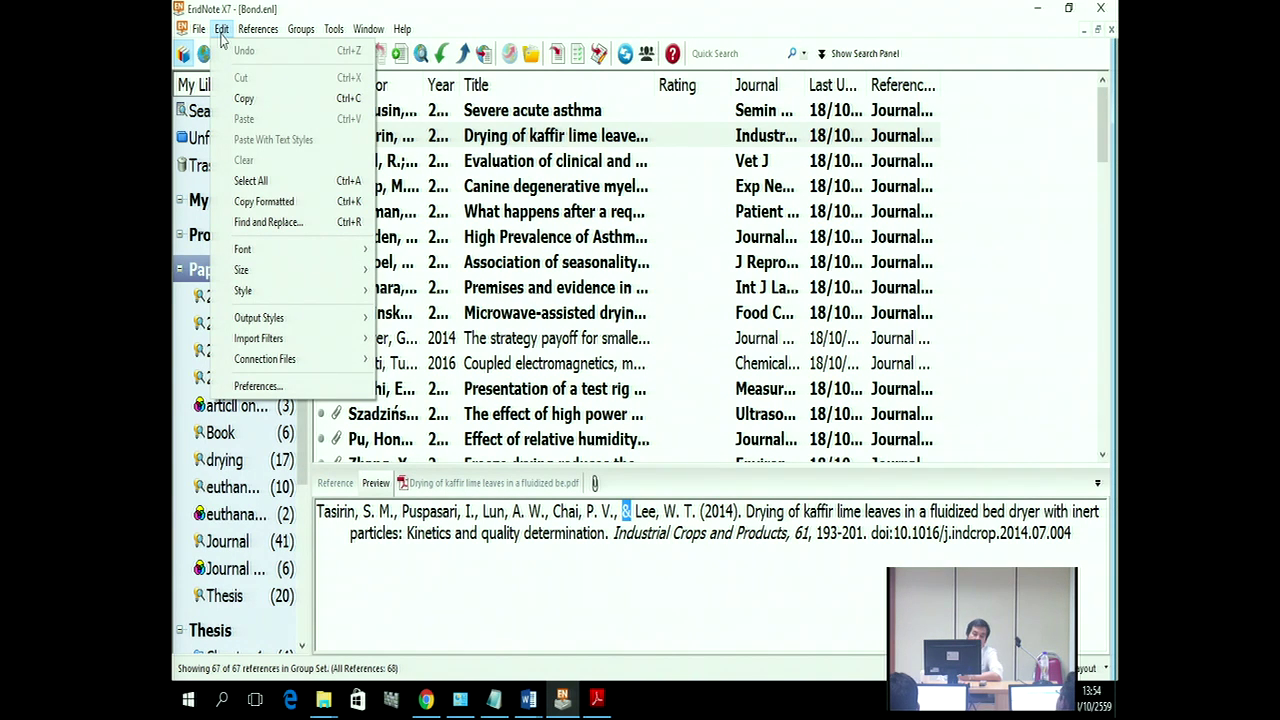
{"action": "mouse_move", "coordinate": [270, 325]}
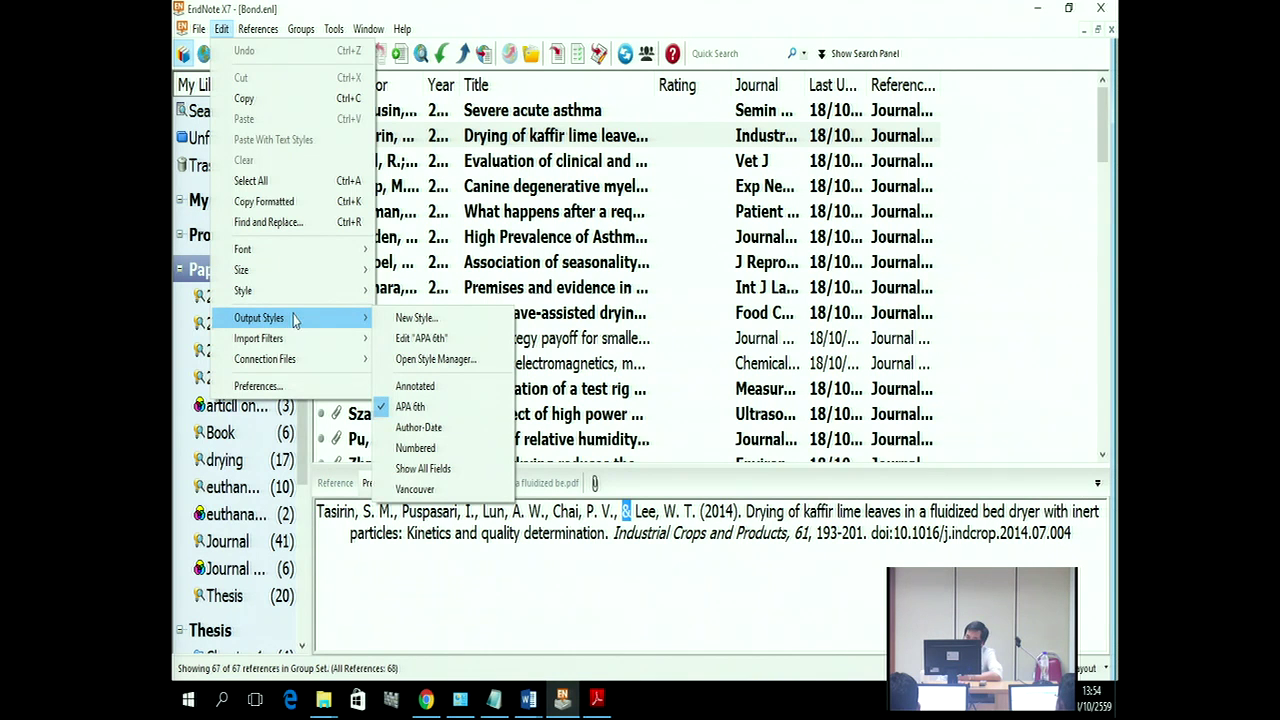
{"action": "left_click", "coordinate": [417, 340]}
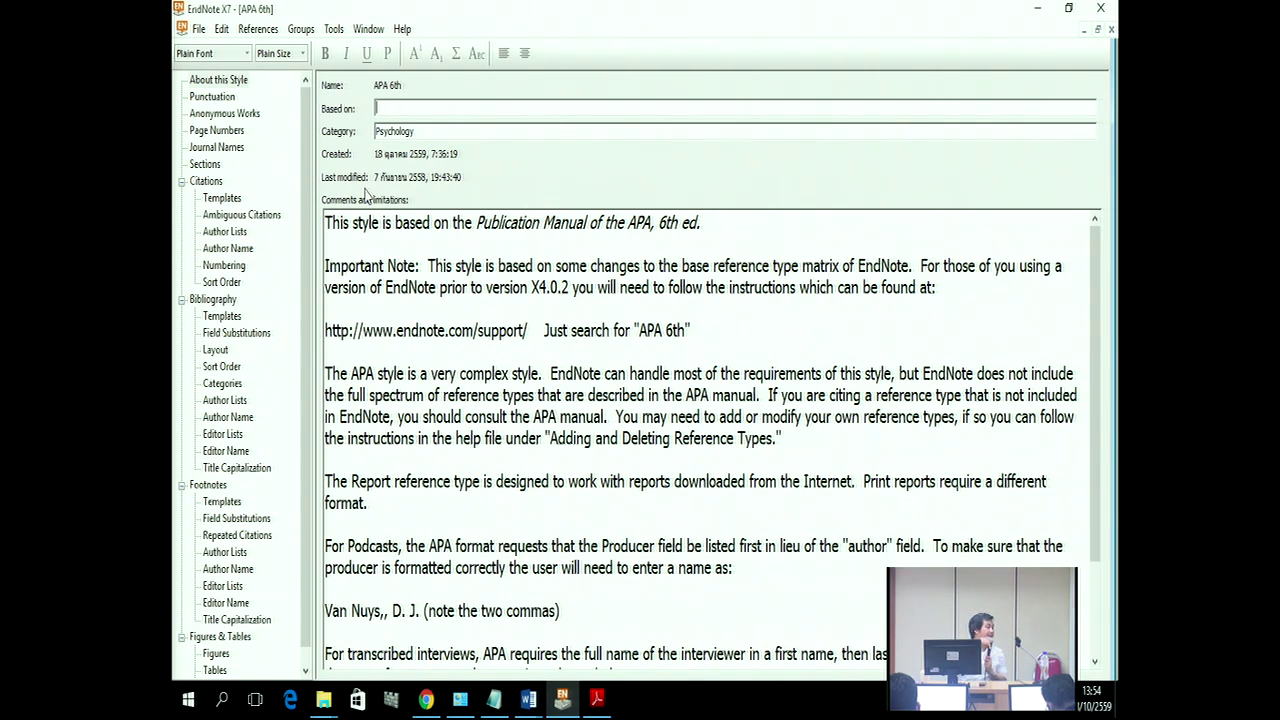
{"action": "left_click", "coordinate": [200, 183]}
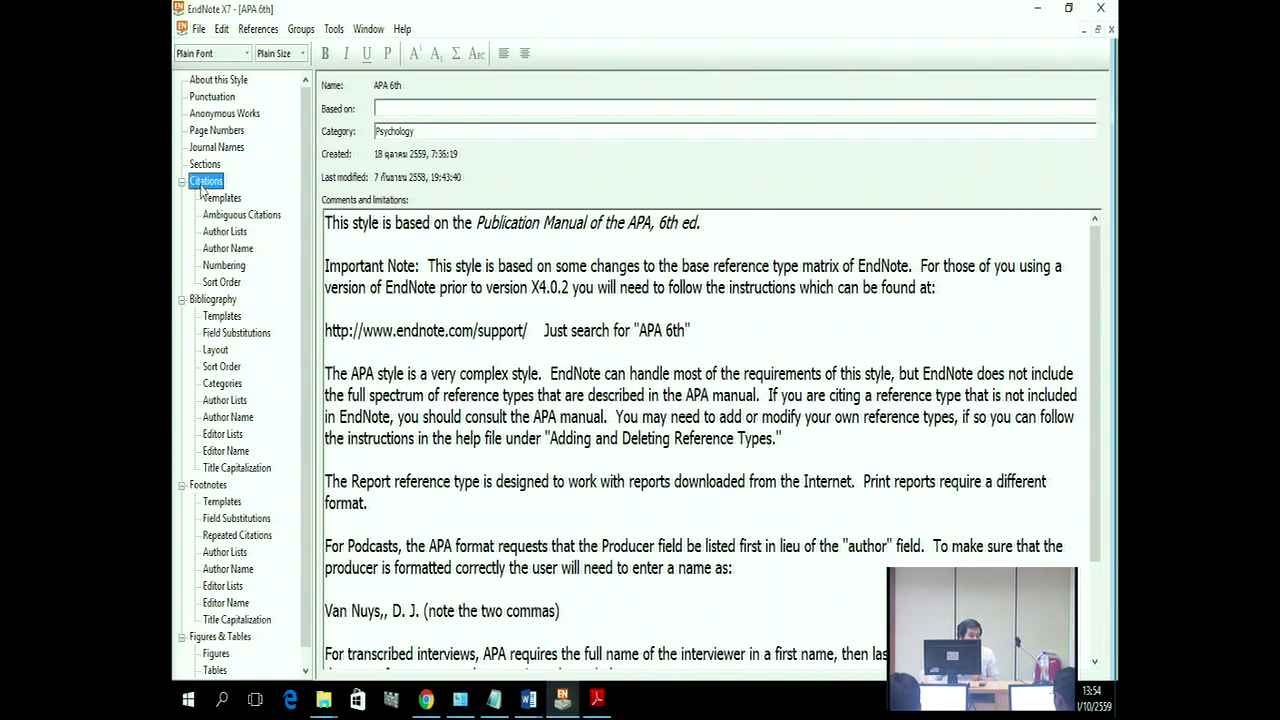
Step: Look over the Bibliography and Footnotes sections of the APA 6th style, and close the style without editing it
{"action": "left_click", "coordinate": [222, 304]}
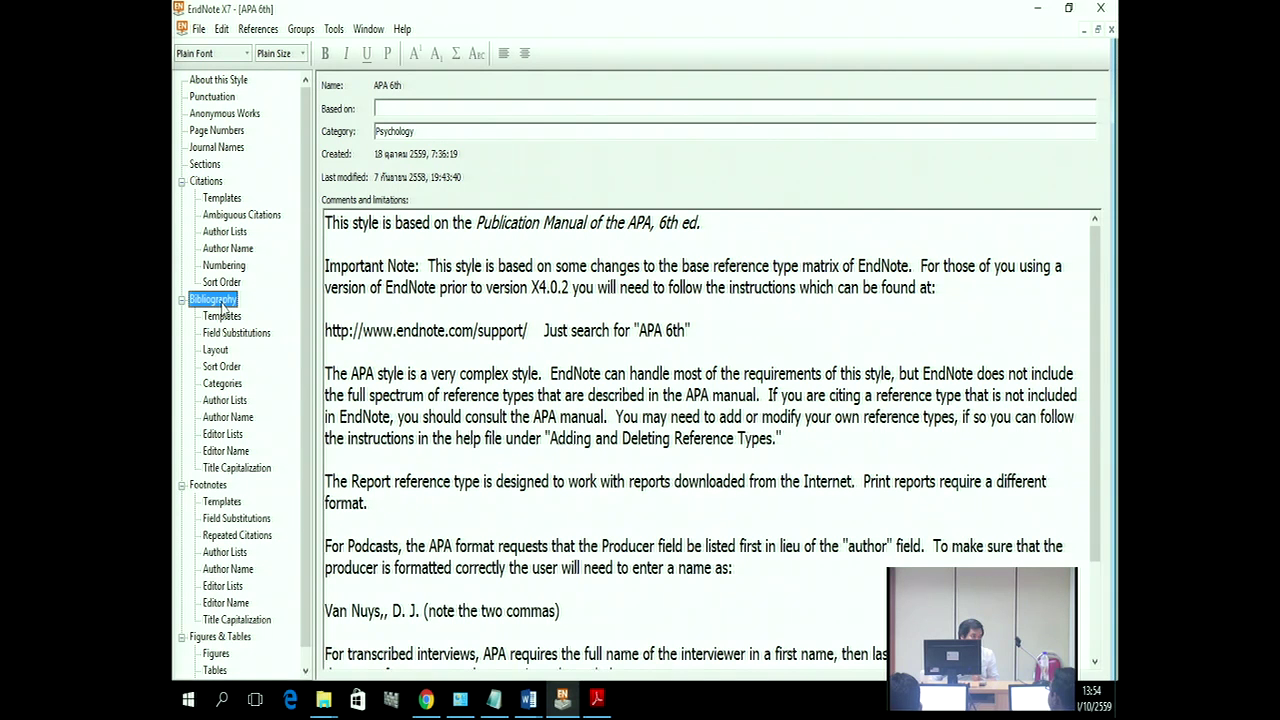
{"action": "left_click", "coordinate": [213, 487]}
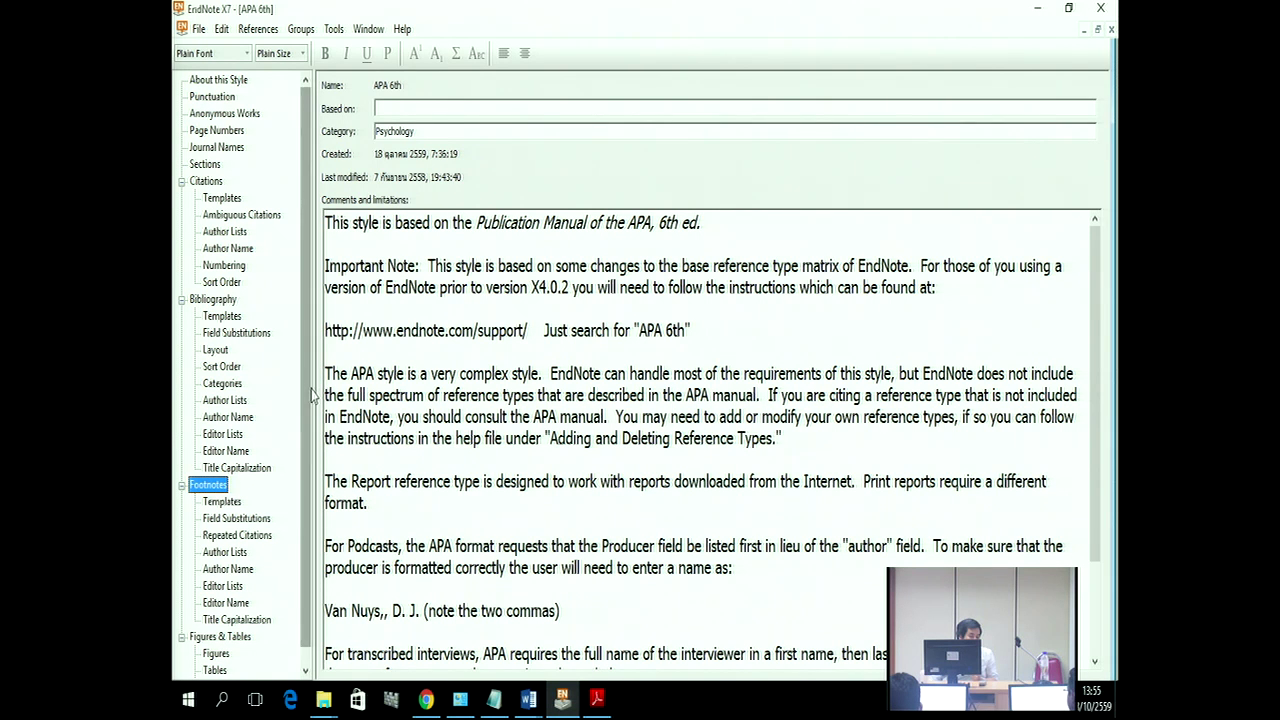
{"action": "scroll", "coordinate": [307, 440], "scroll_direction": "down", "scroll_amount": 1}
{"action": "scroll", "coordinate": [307, 447], "scroll_direction": "up", "scroll_amount": 1}
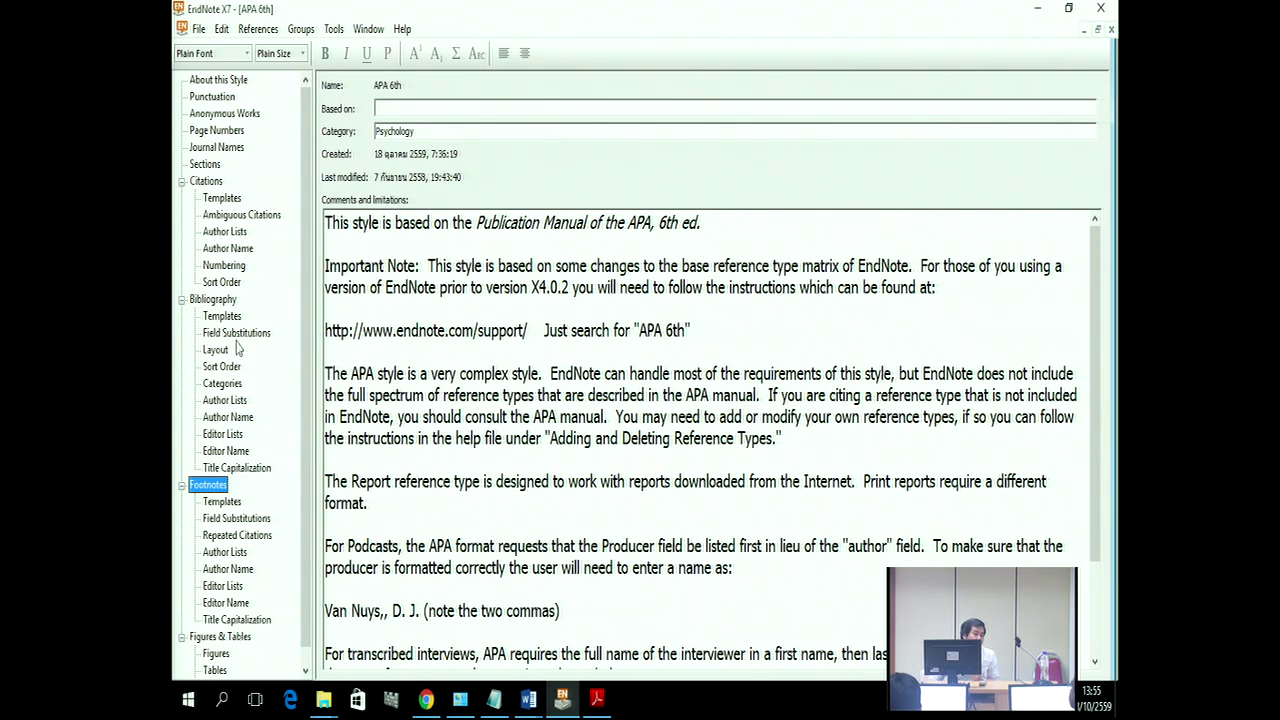
{"action": "left_click", "coordinate": [206, 300]}
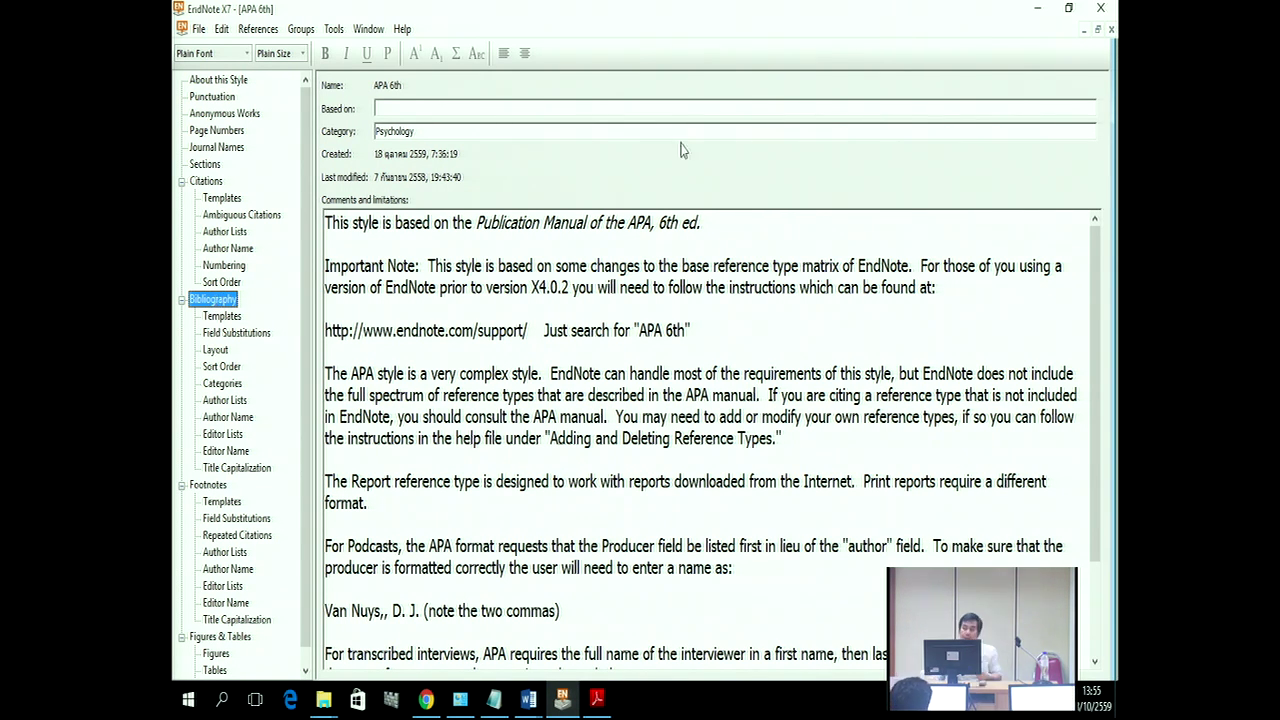
{"action": "left_click", "coordinate": [1111, 30]}
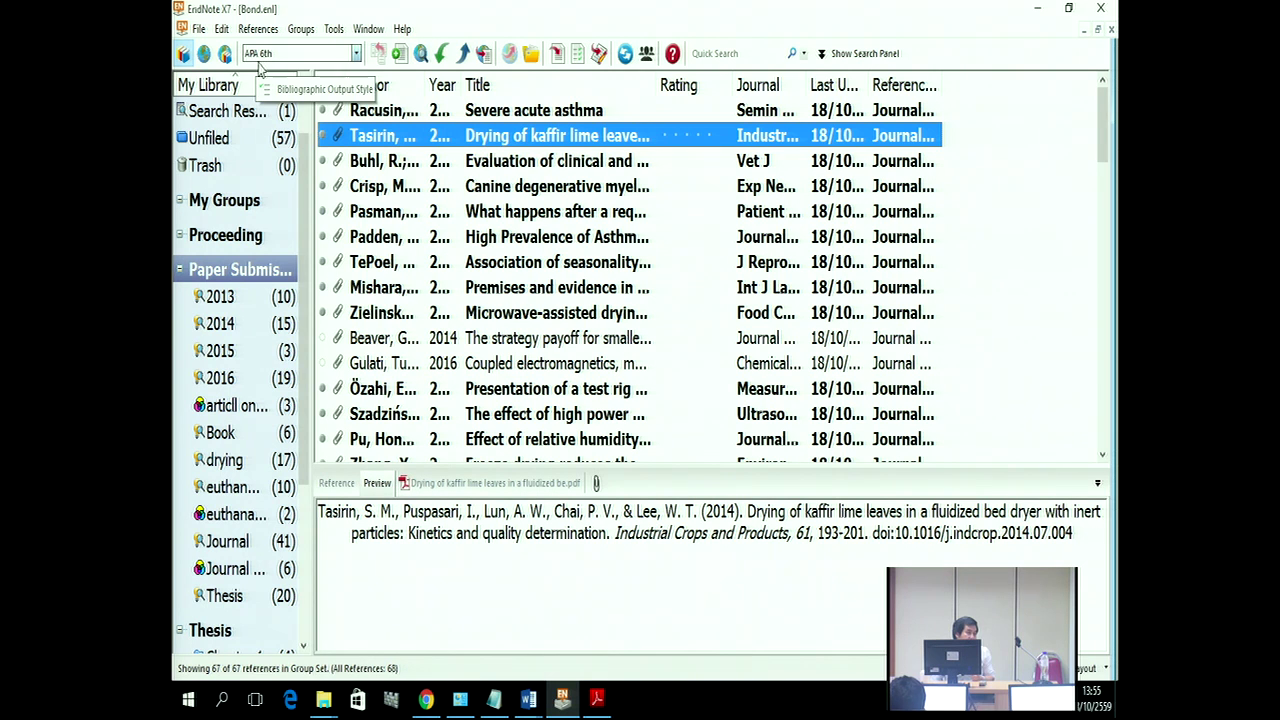
Step: Review the output style commands, and mark the kaffir lime citation and its ampersand before the last author in the preview
{"action": "left_click", "coordinate": [221, 30]}
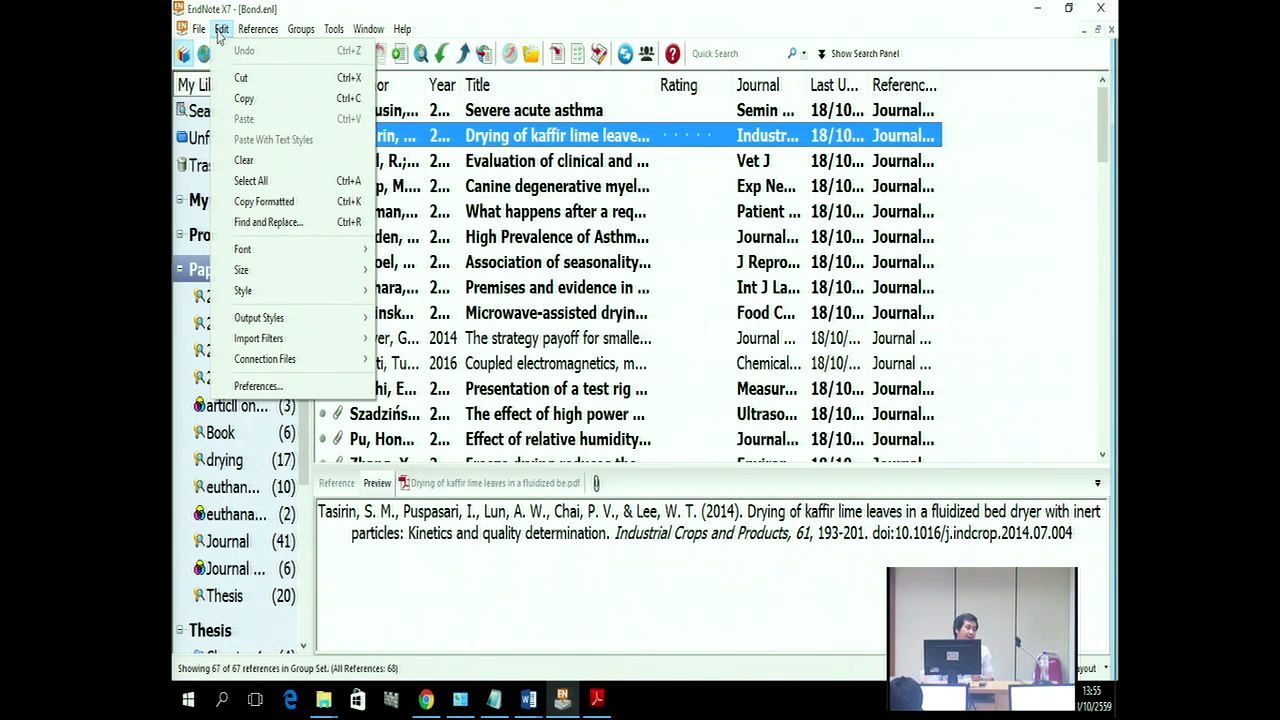
{"action": "mouse_move", "coordinate": [274, 321]}
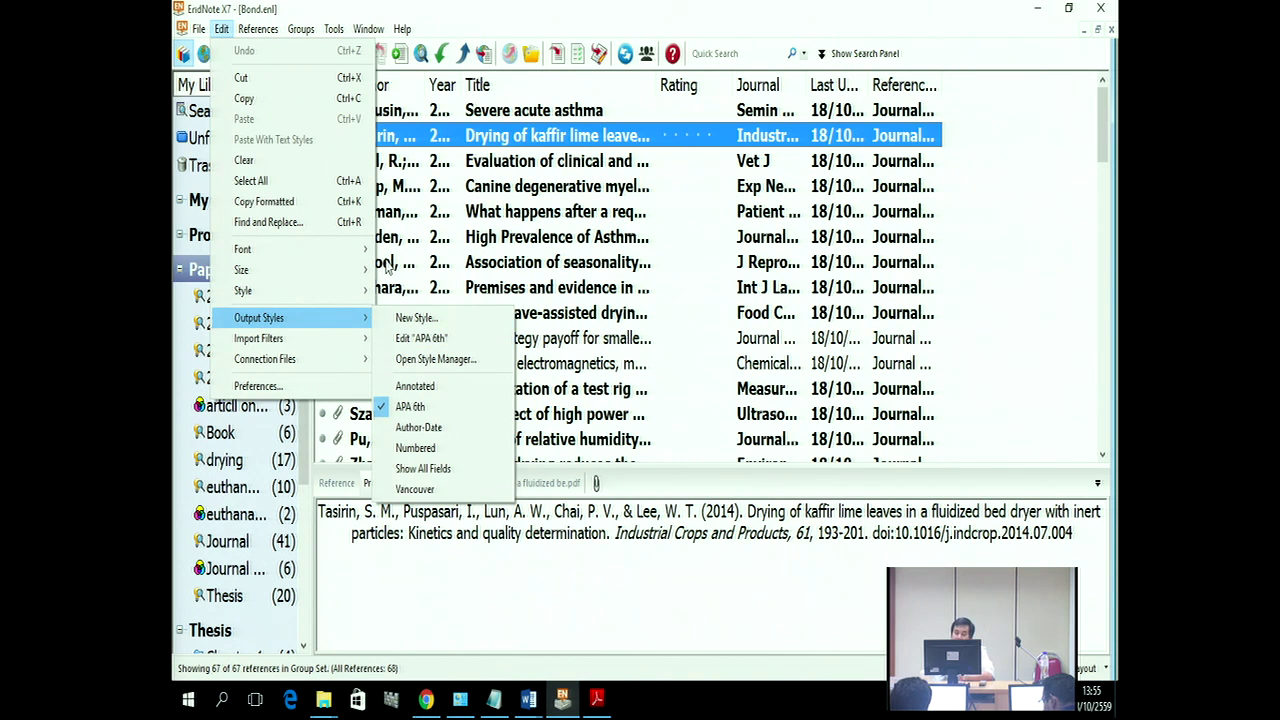
{"action": "left_click", "coordinate": [386, 530]}
{"action": "left_click_drag", "start_coordinate": [322, 511], "coordinate": [789, 548]}
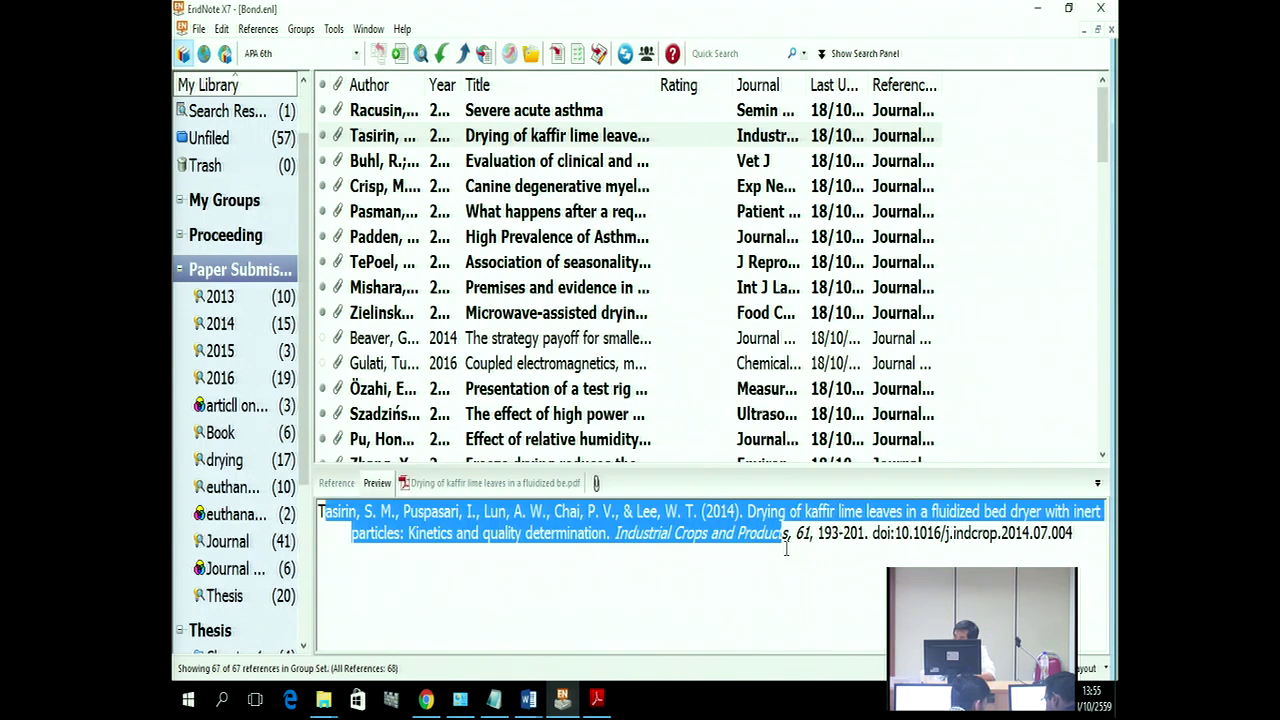
{"action": "left_click", "coordinate": [801, 571]}
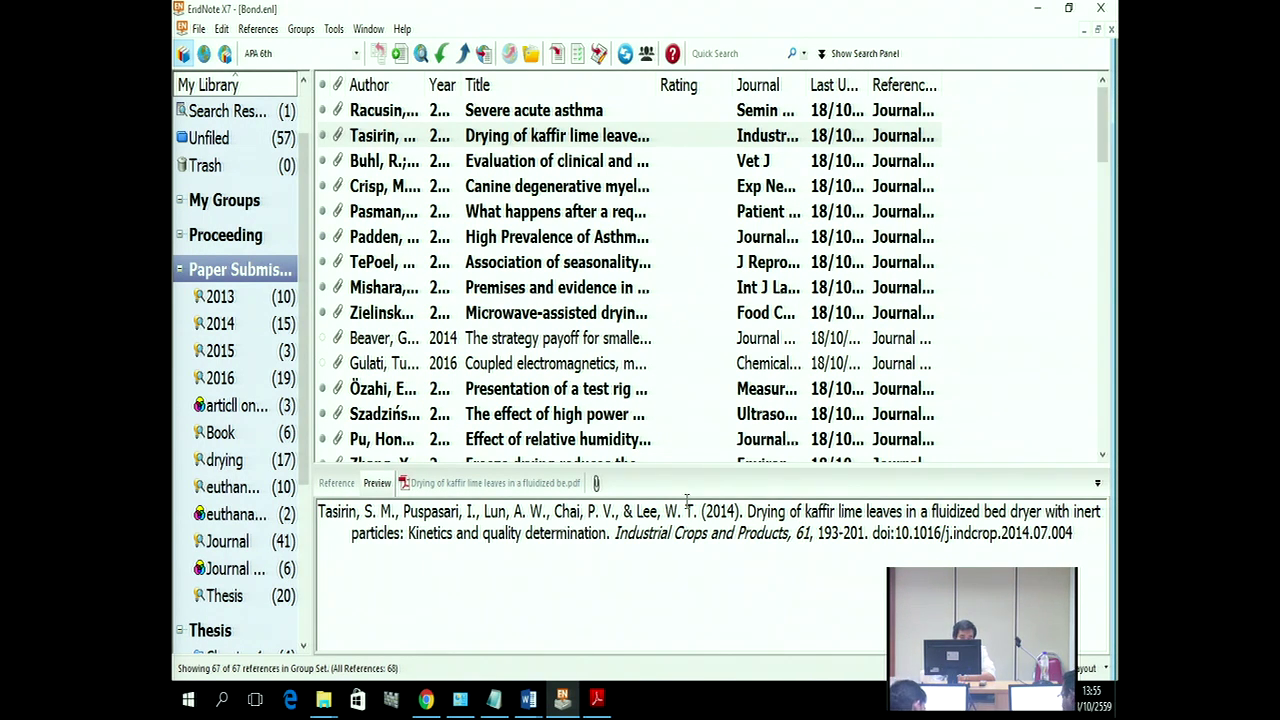
{"action": "left_click_drag", "start_coordinate": [621, 511], "coordinate": [633, 511]}
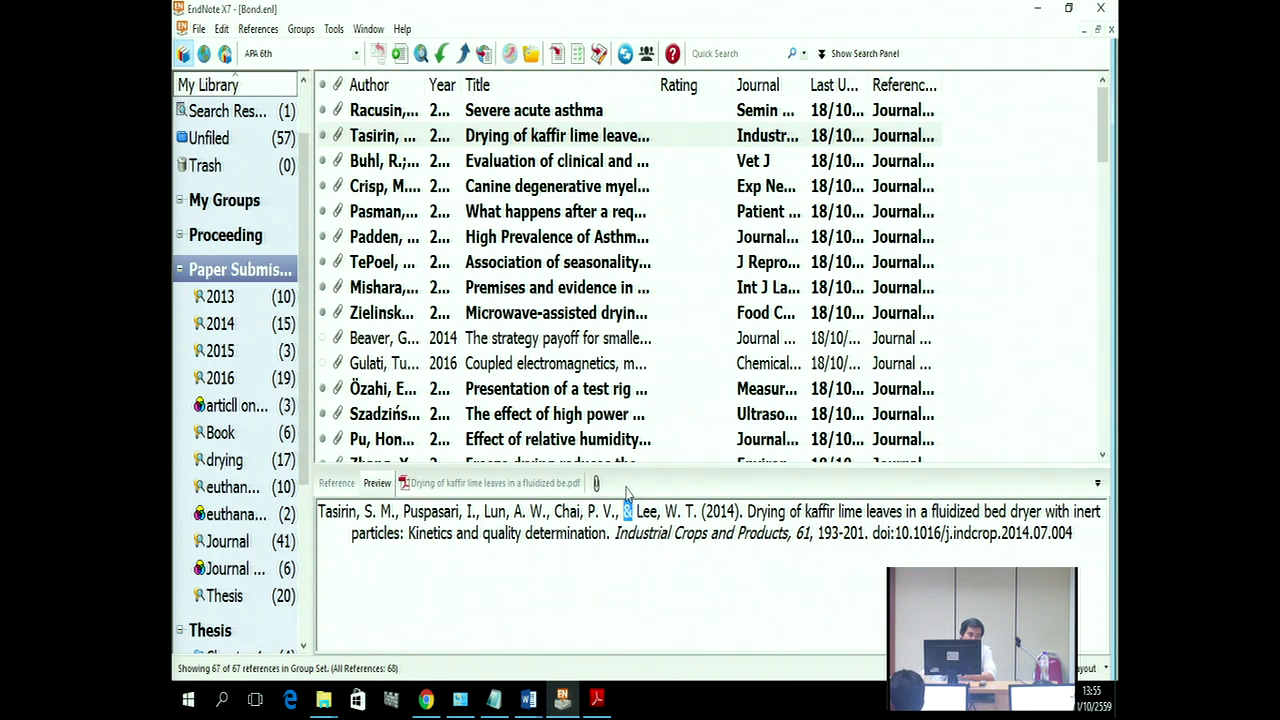
Step: Reopen the APA 6th output style for editing and show the author list settings of its Bibliography section
{"action": "left_click", "coordinate": [221, 28]}
{"action": "left_click", "coordinate": [440, 340]}
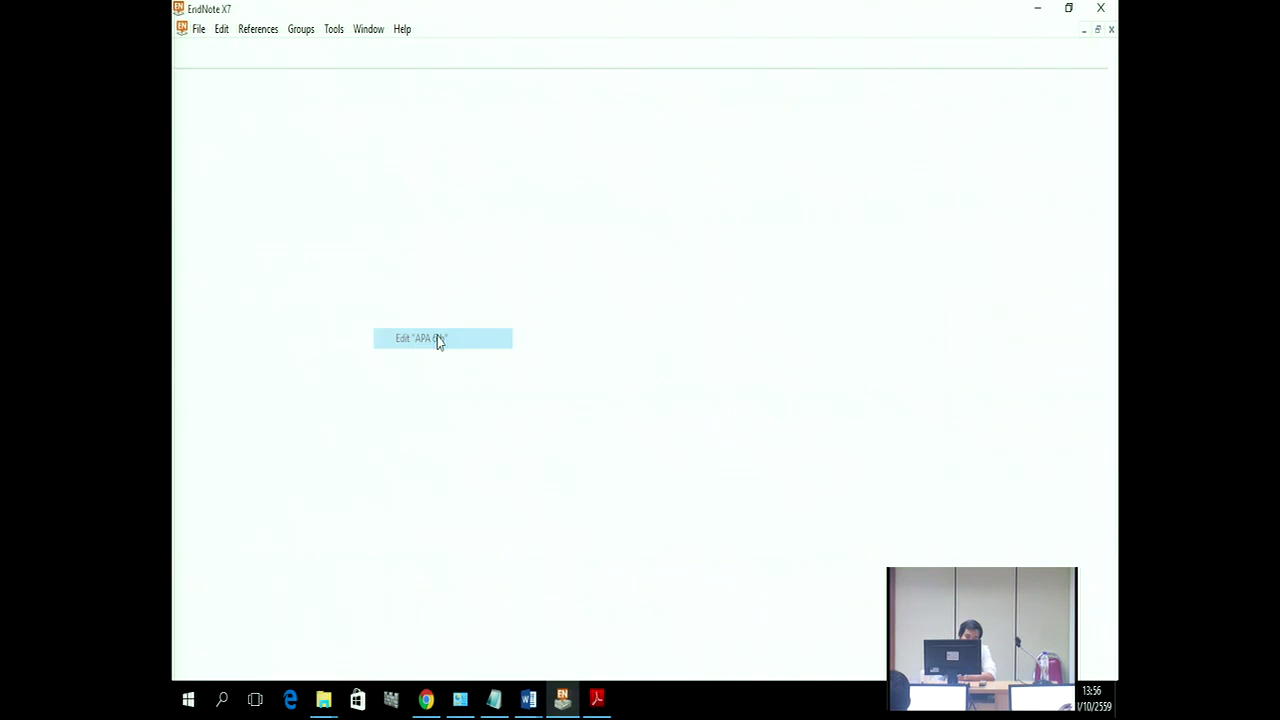
{"action": "left_click", "coordinate": [222, 301]}
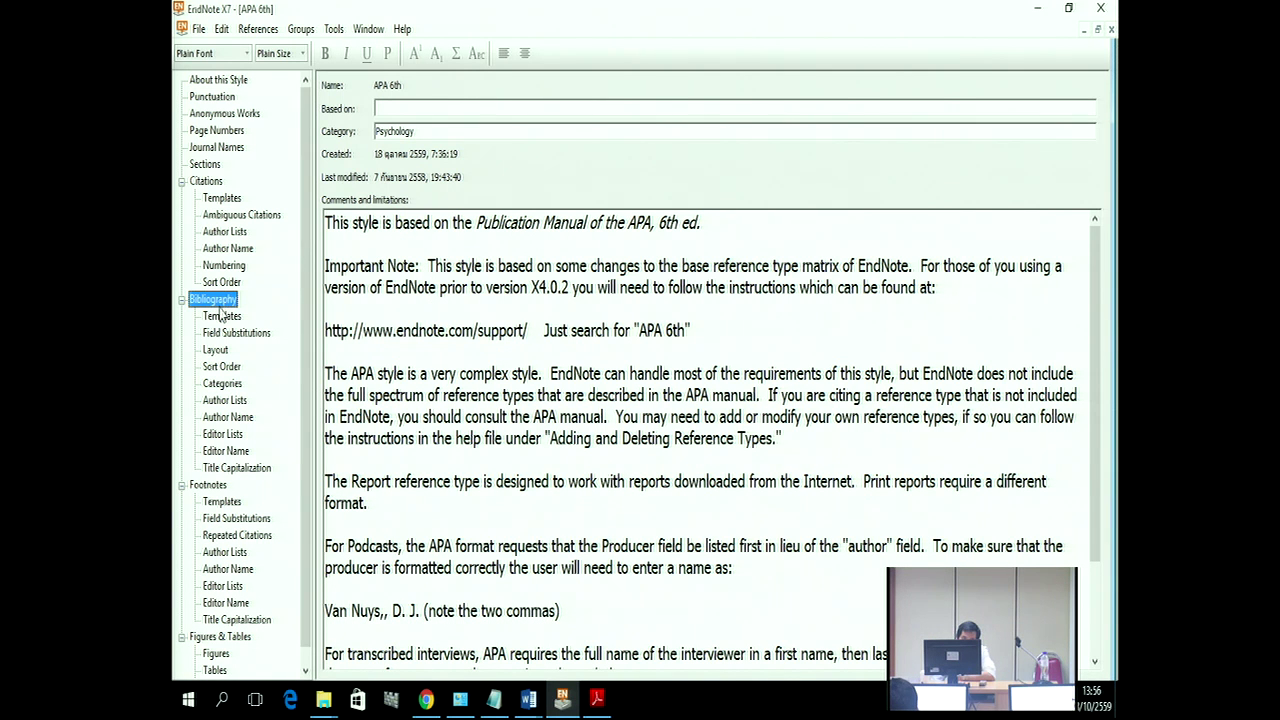
{"action": "scroll", "coordinate": [310, 300], "scroll_direction": "down", "scroll_amount": 1}
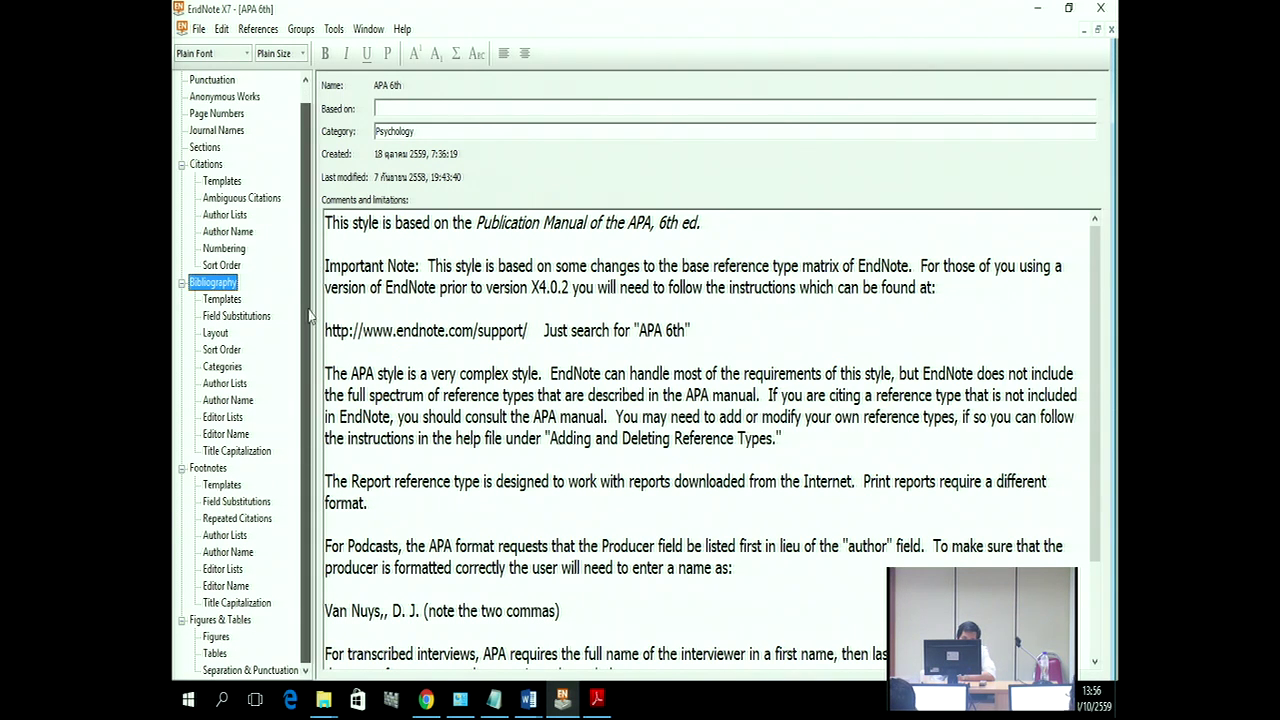
{"action": "left_click", "coordinate": [226, 388]}
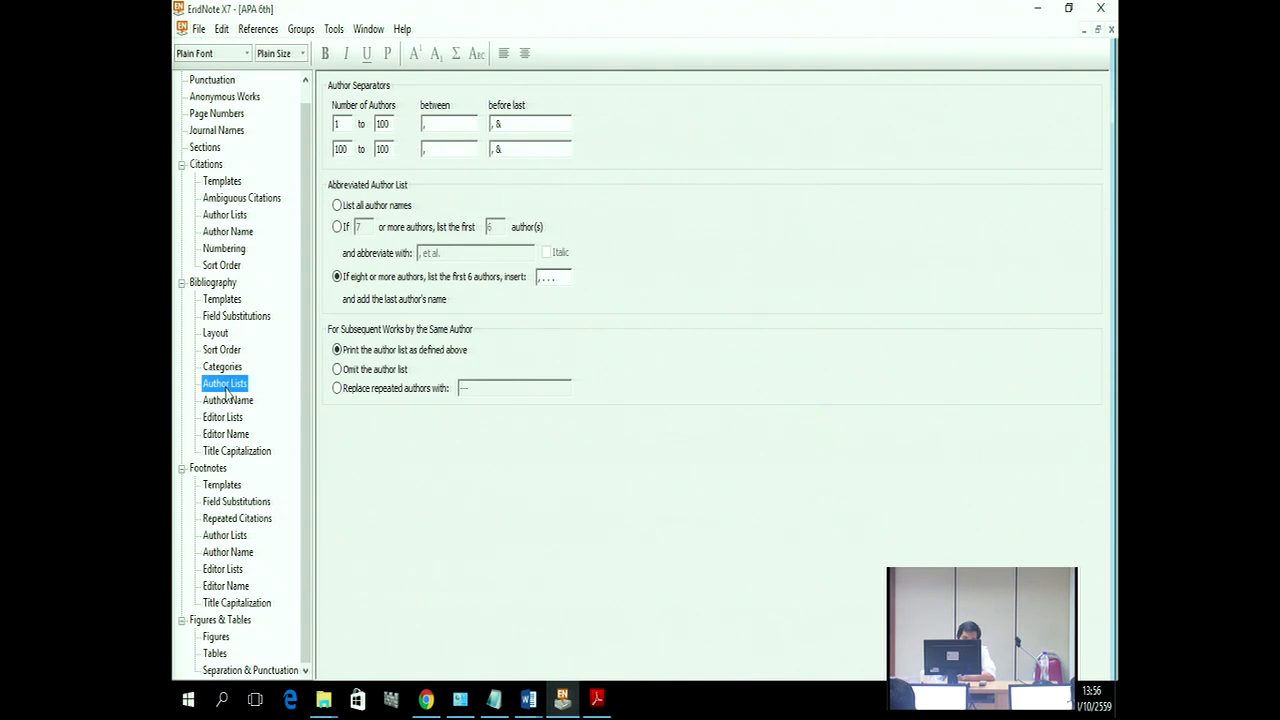
{"action": "left_click", "coordinate": [216, 334]}
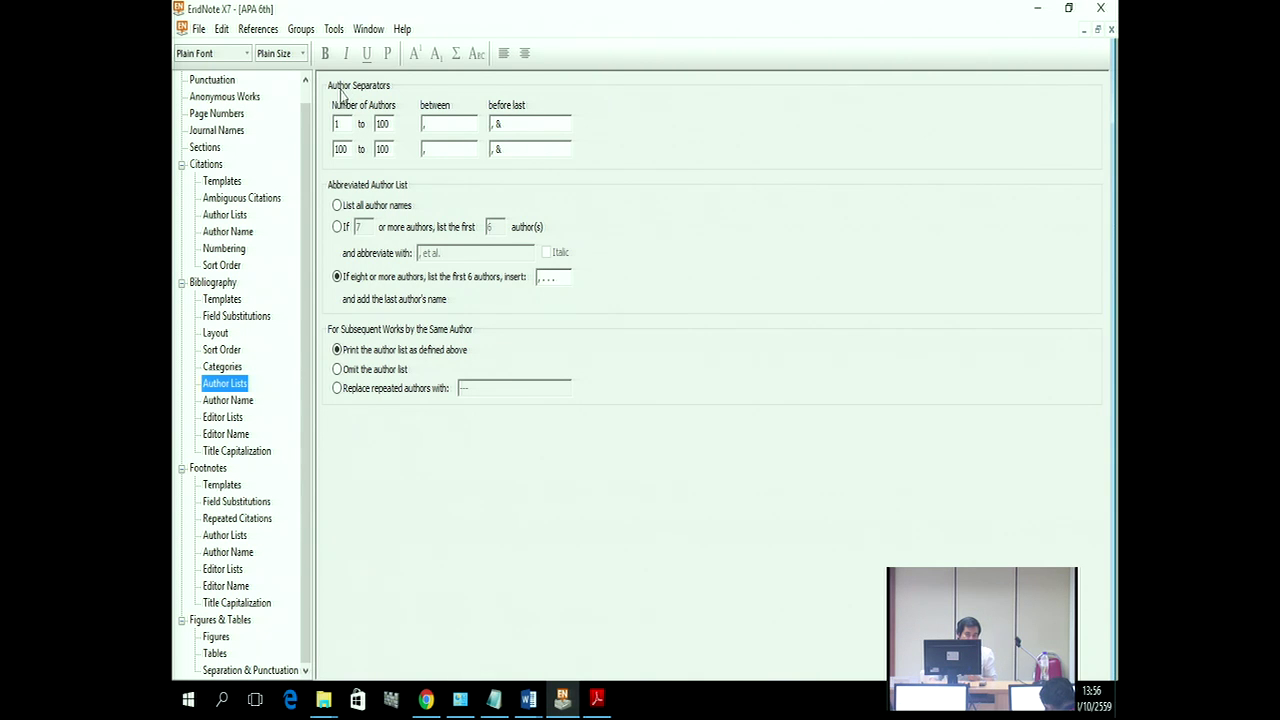
Step: Replace the ampersand with "and" in the before-last separator for 1 to 100 authors, keeping the comma
{"action": "key", "text": "Tab"}
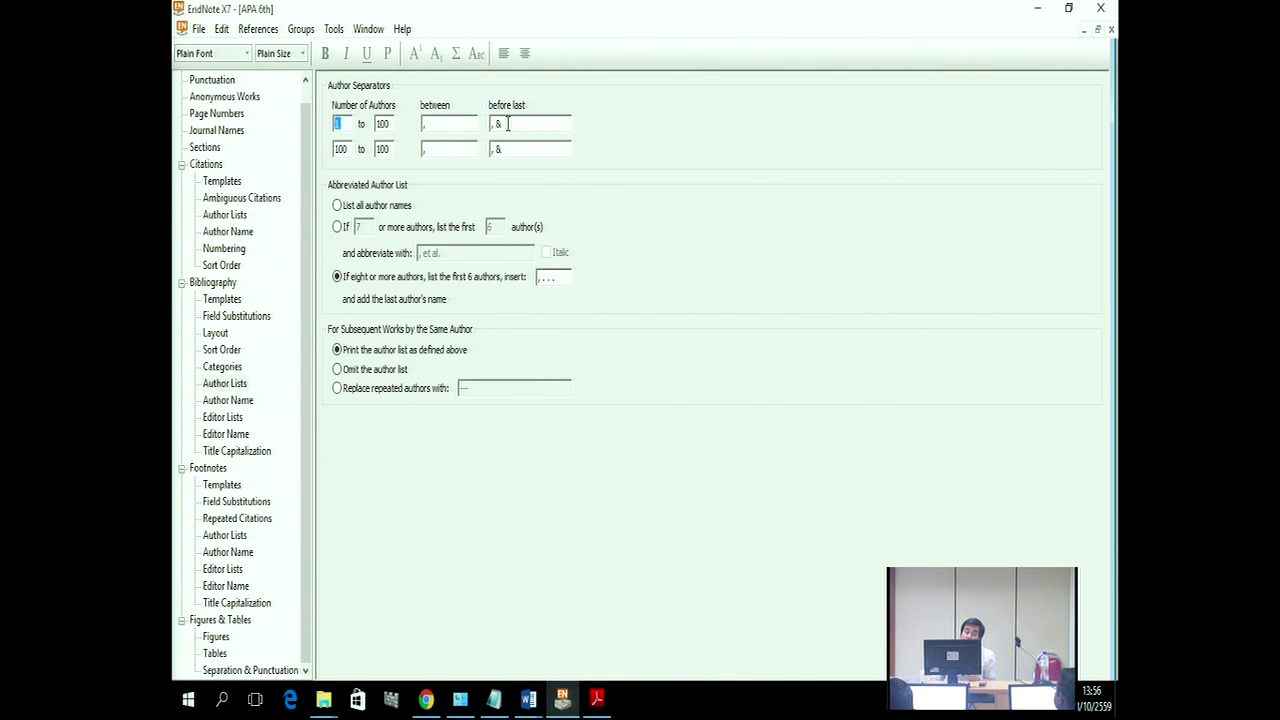
{"action": "left_click", "coordinate": [507, 123]}
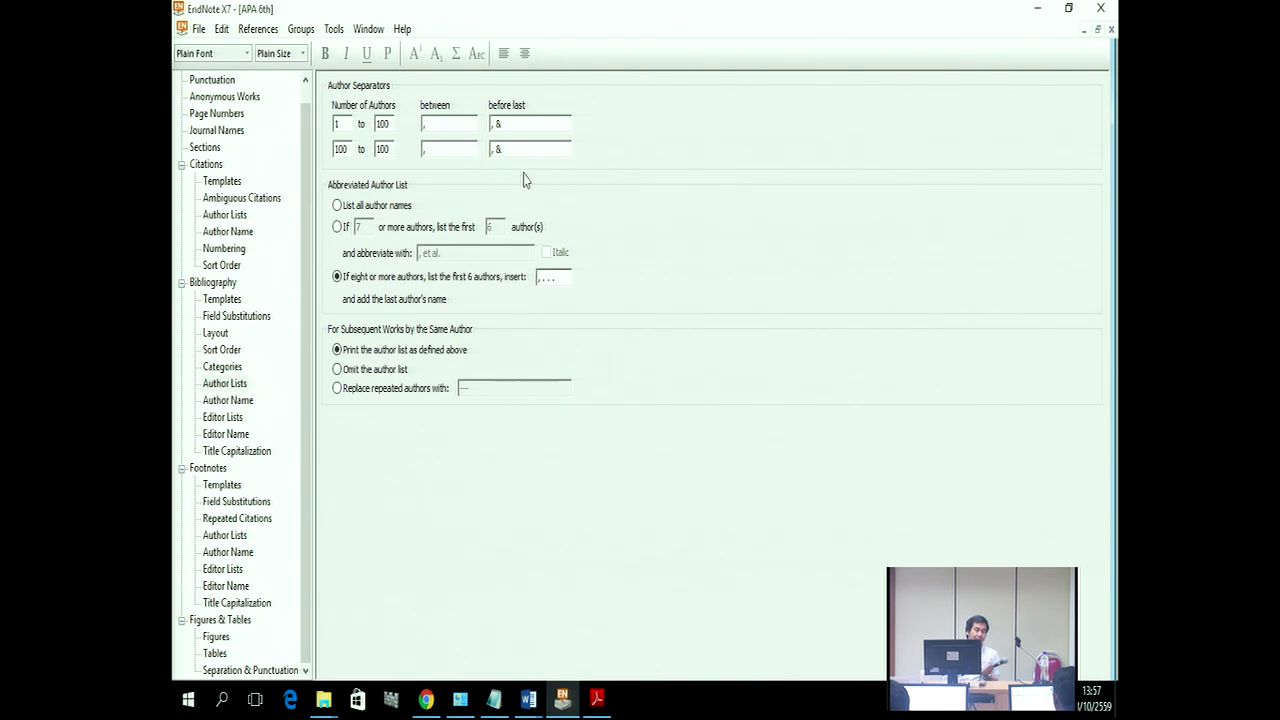
{"action": "key", "text": "BackSpace"}
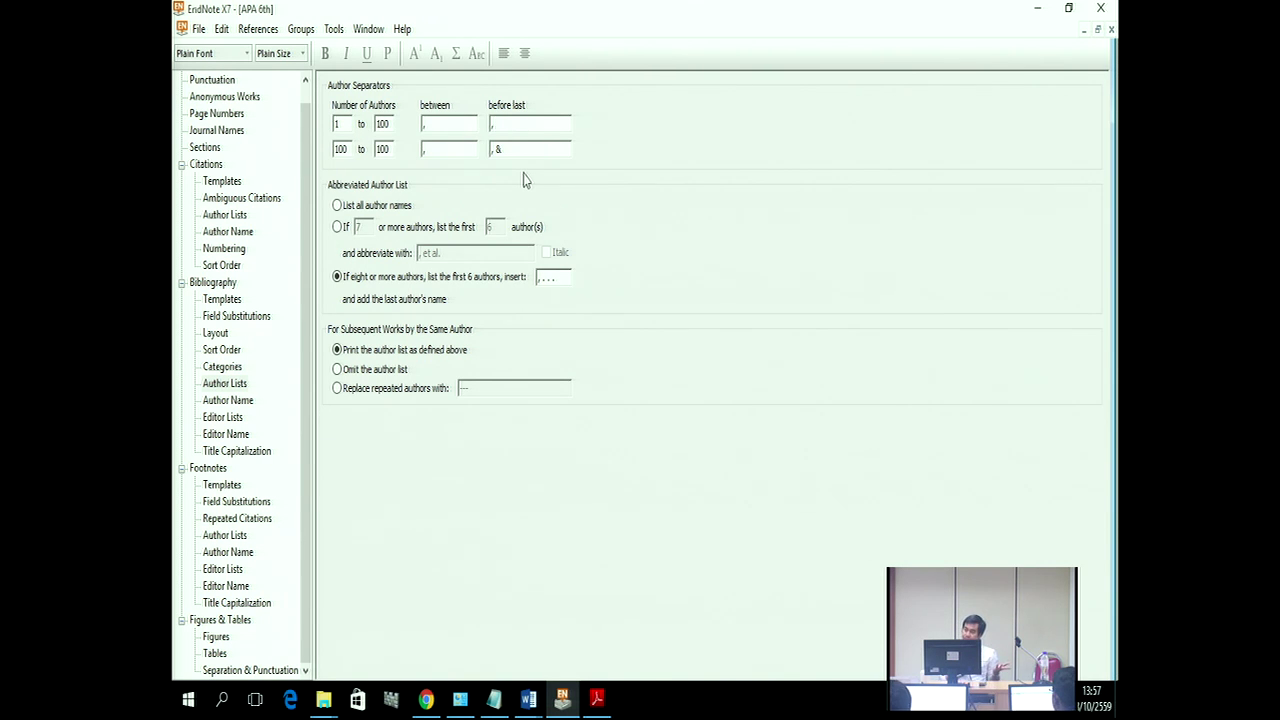
{"action": "type", "text": "a"}
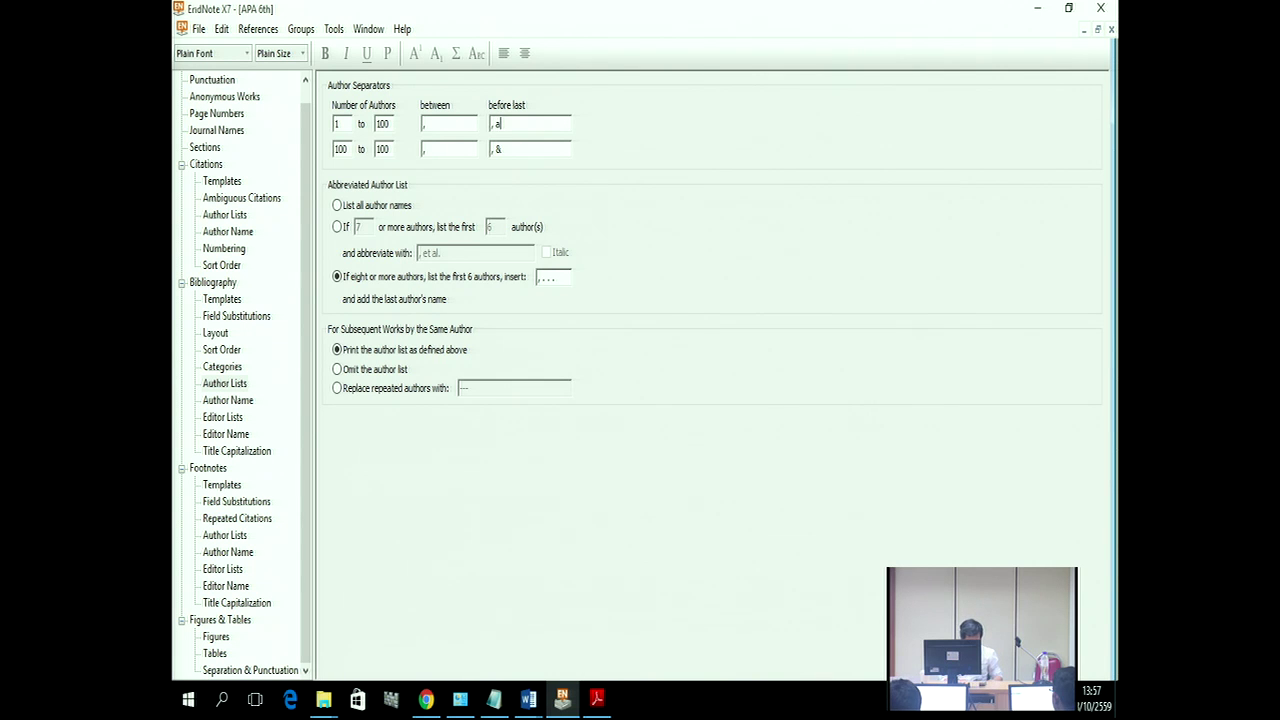
{"action": "type", "text": "nd"}
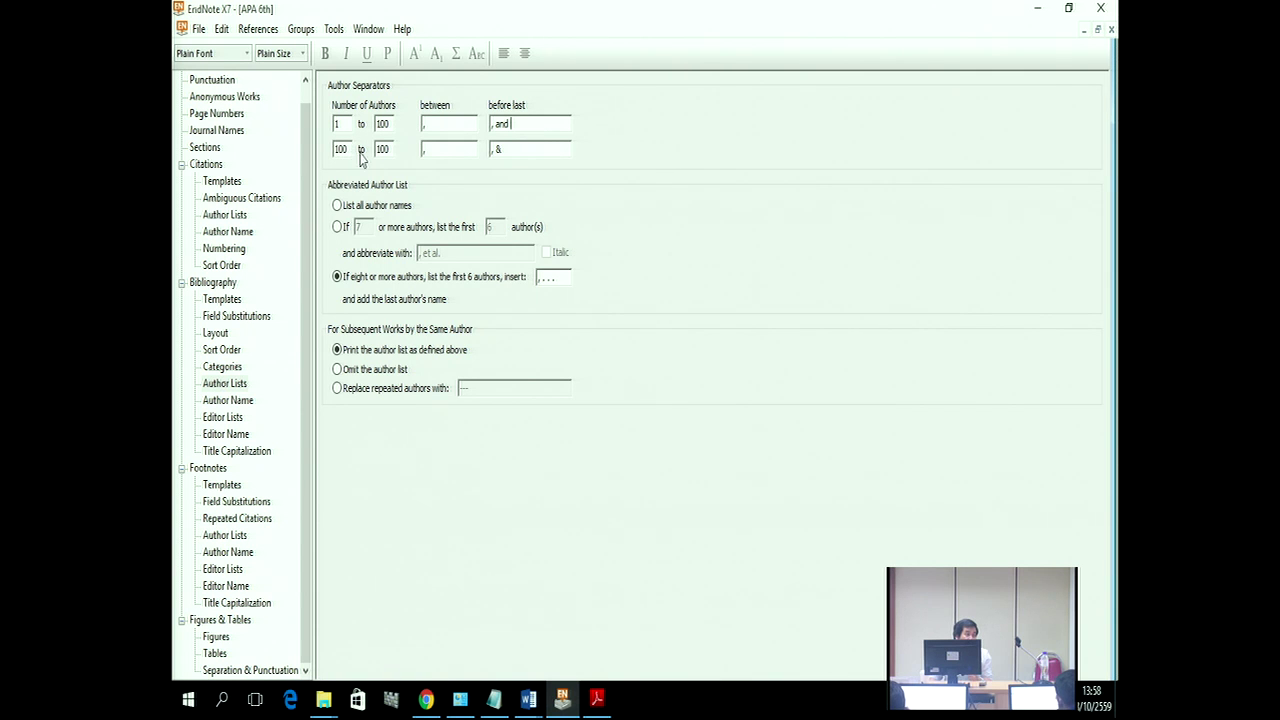
Step: Save the edited style as a new style named "APA 6th Bond" and close the style editor
{"action": "left_click", "coordinate": [200, 30]}
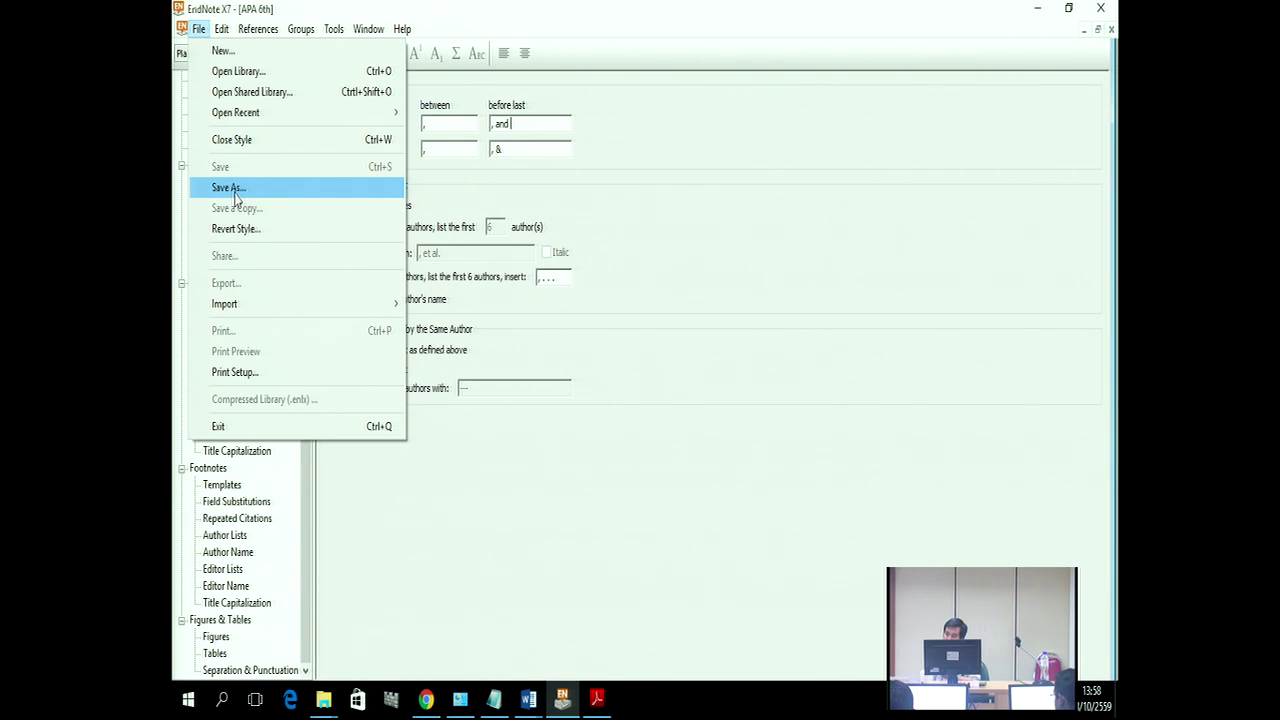
{"action": "left_click", "coordinate": [229, 188]}
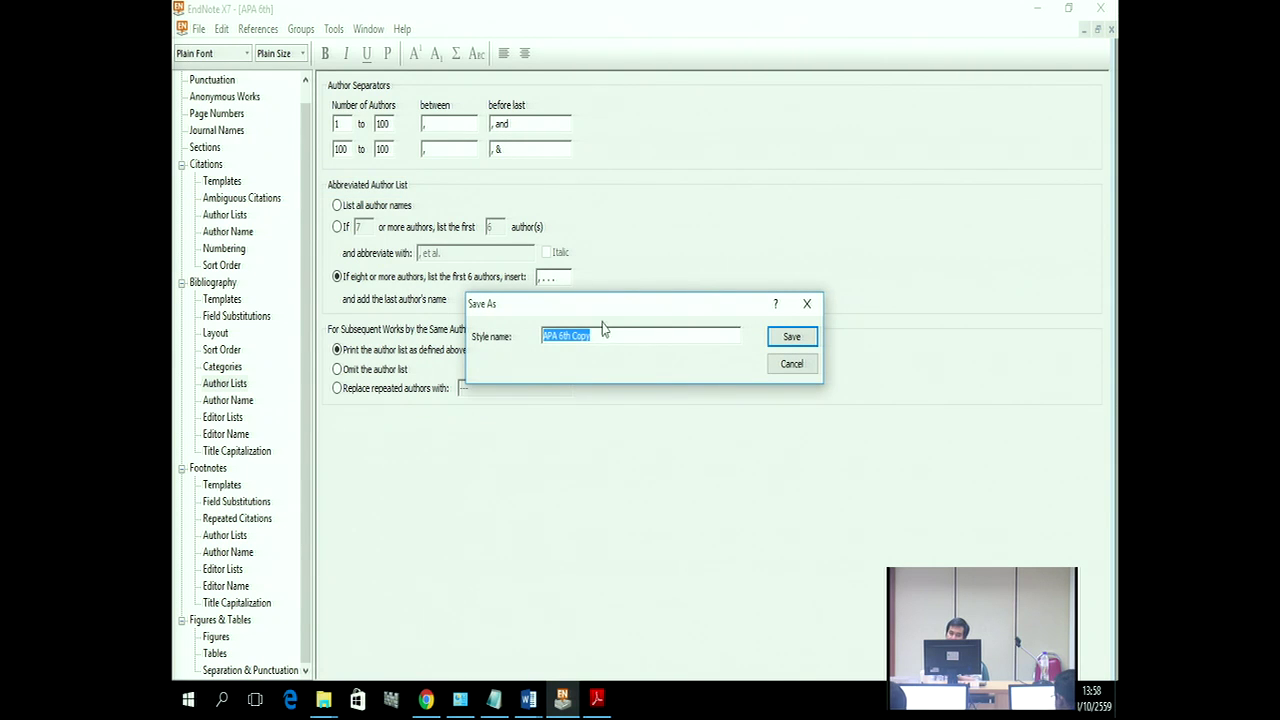
{"action": "left_click_drag", "start_coordinate": [603, 340], "coordinate": [580, 346]}
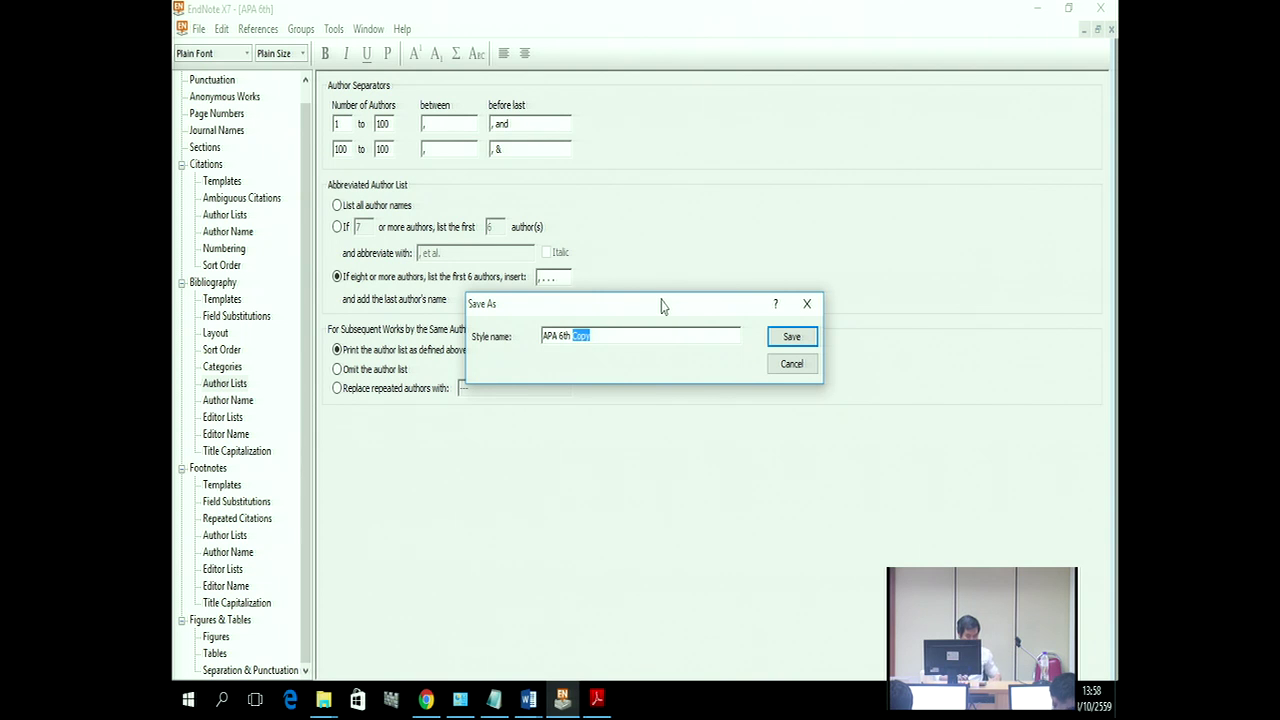
{"action": "type", "text": "Bond"}
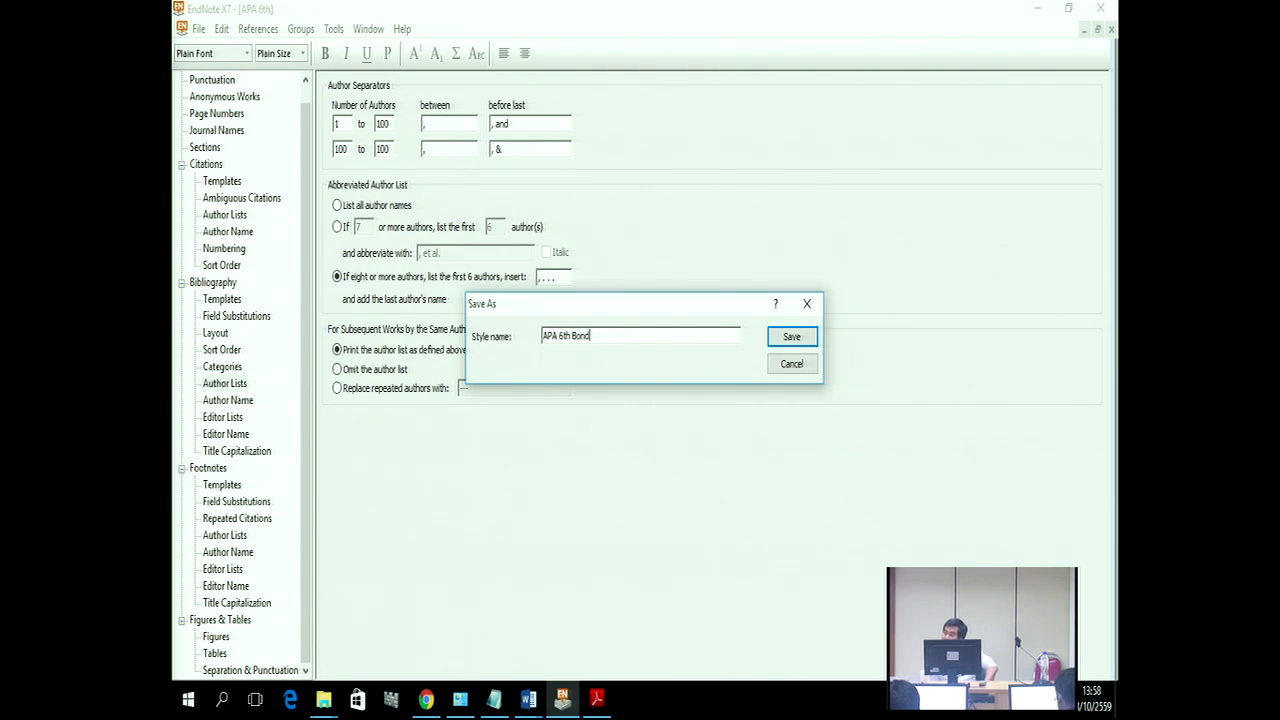
{"action": "left_click", "coordinate": [800, 336]}
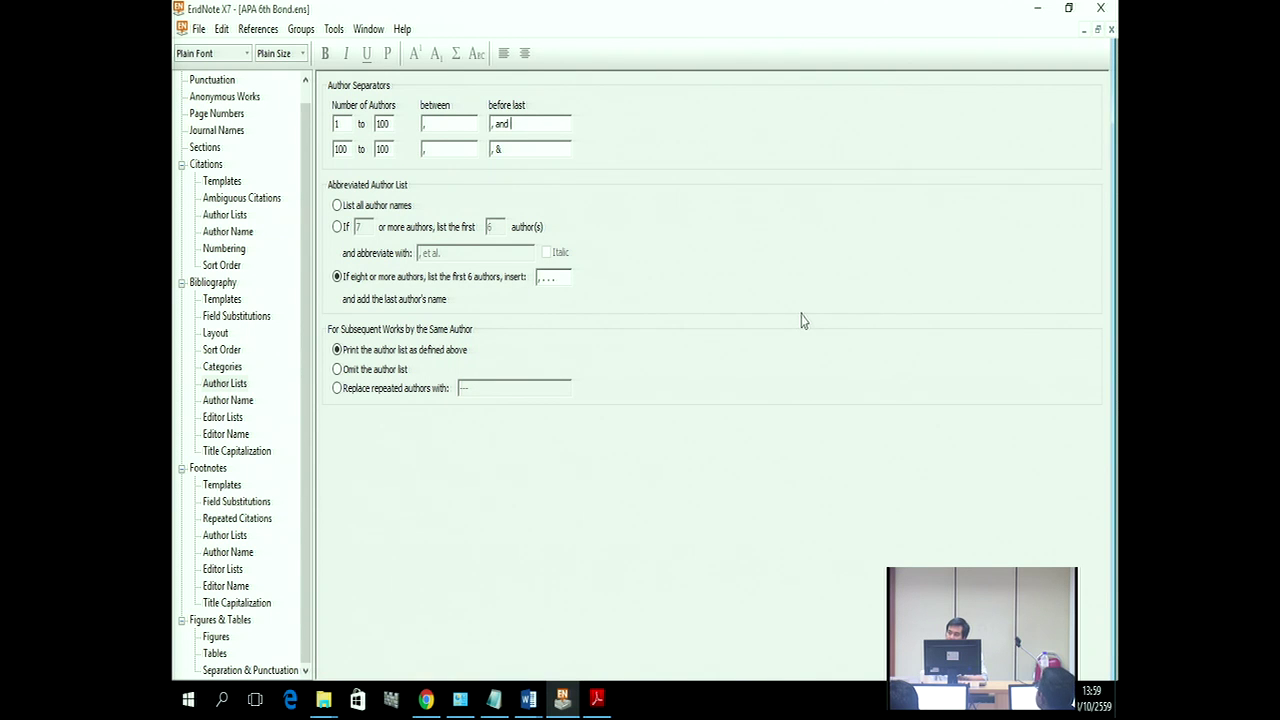
{"action": "left_click", "coordinate": [1110, 29]}
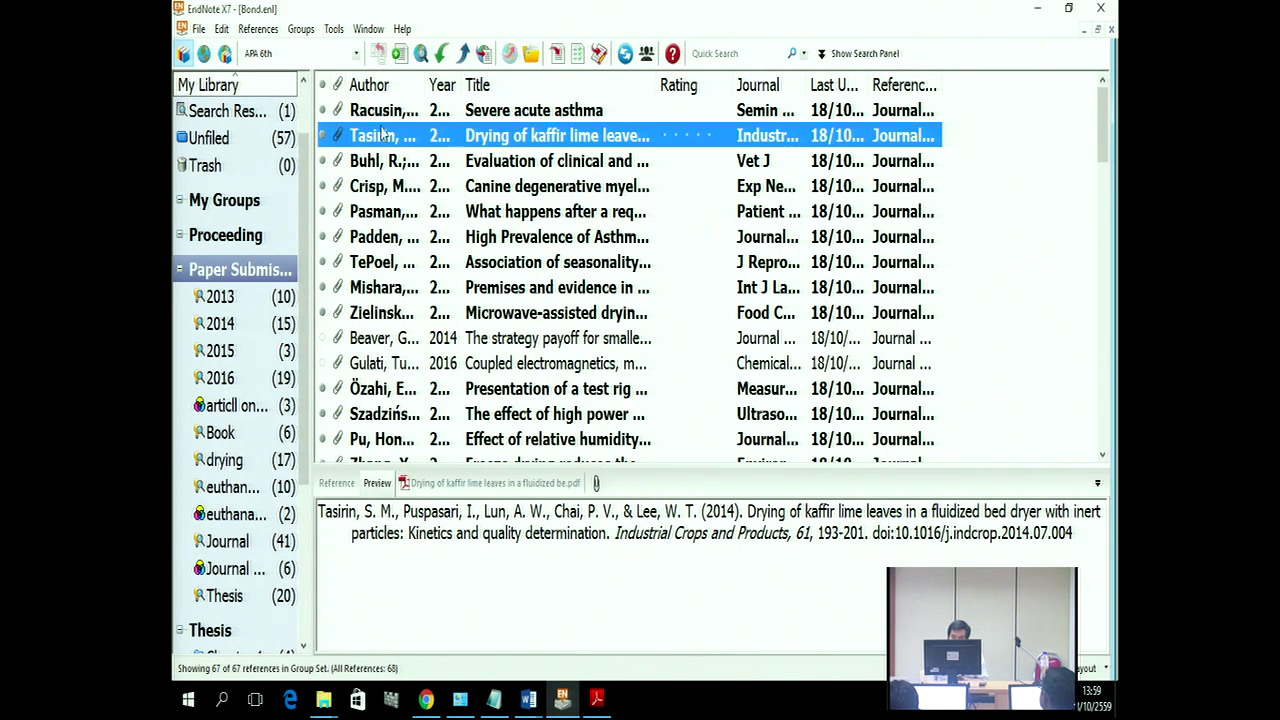
Step: Choose APA 6th Bond from the full list of output styles and highlight "and" before the last author in the previewed citation
{"action": "left_click", "coordinate": [355, 55]}
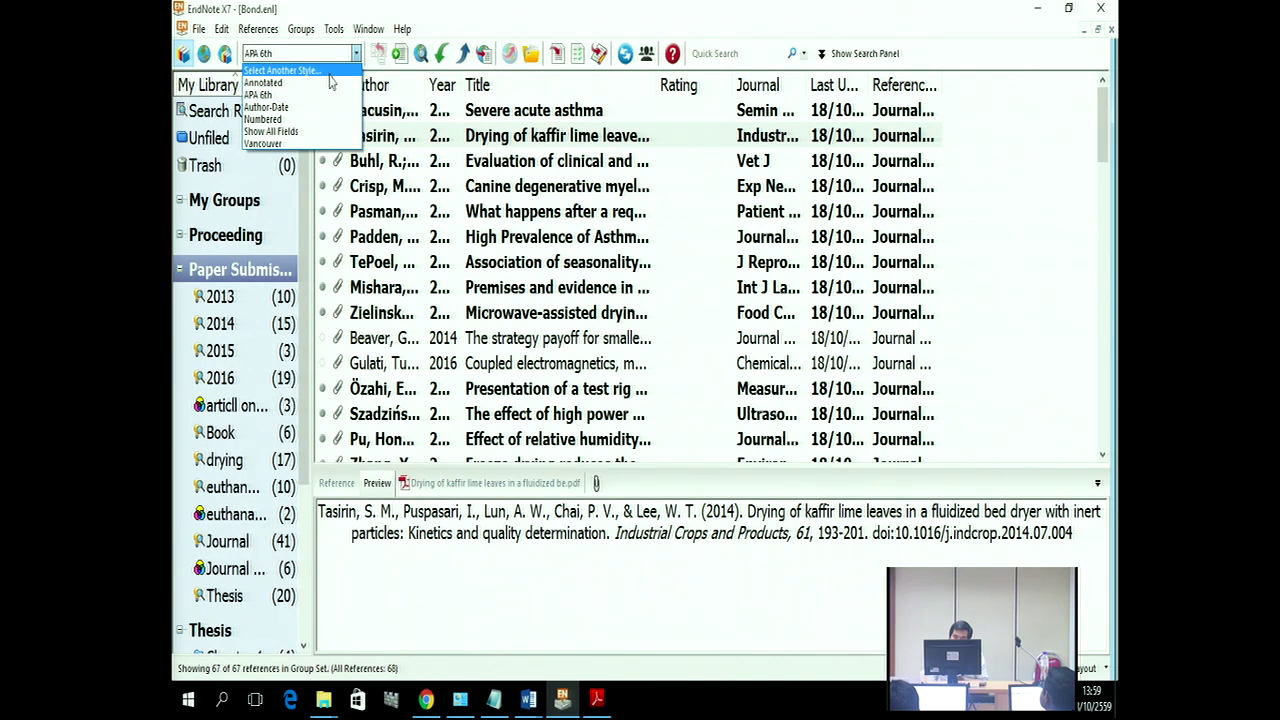
{"action": "left_click", "coordinate": [330, 72]}
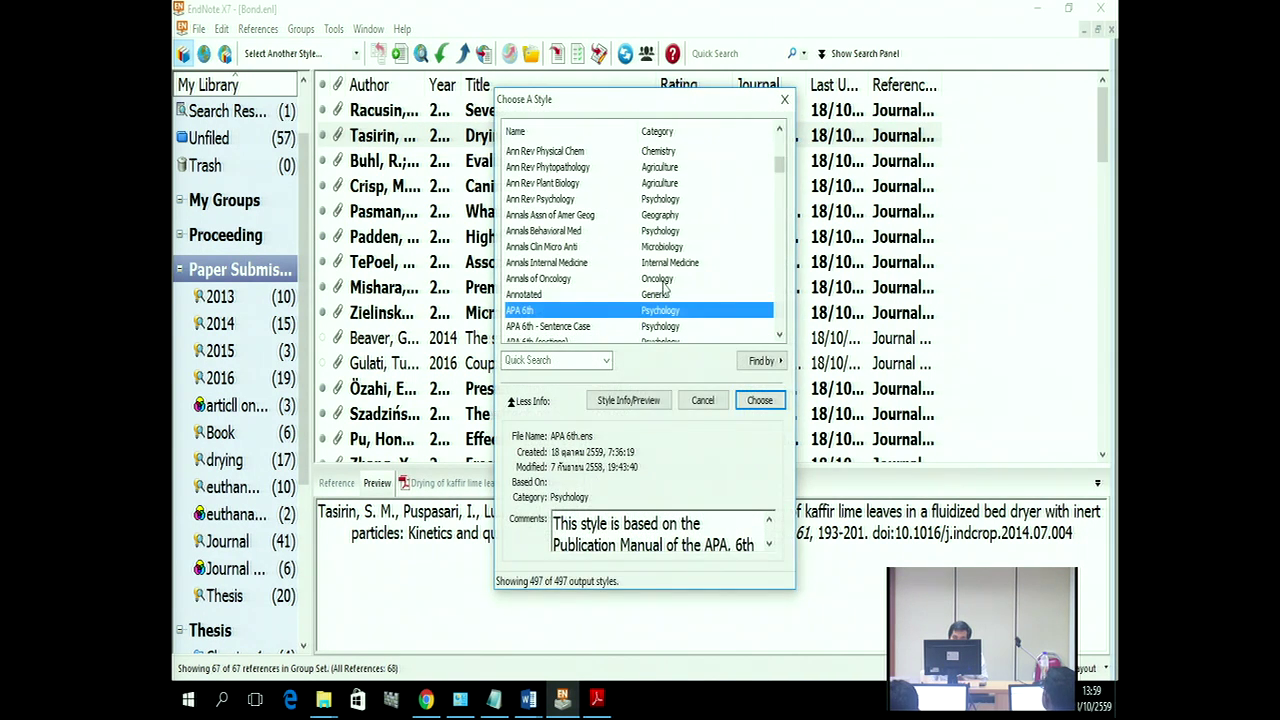
{"action": "scroll", "coordinate": [580, 275], "scroll_direction": "down", "scroll_amount": 2}
{"action": "left_click", "coordinate": [540, 263]}
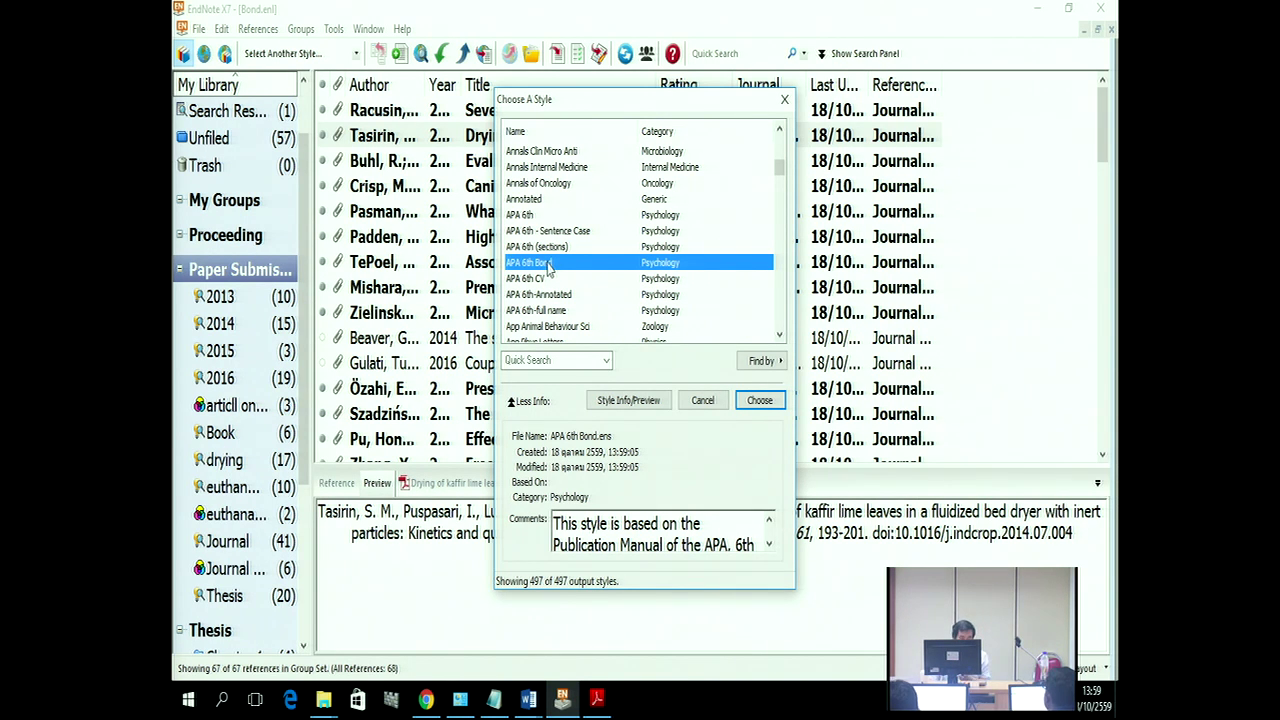
{"action": "left_click", "coordinate": [760, 400]}
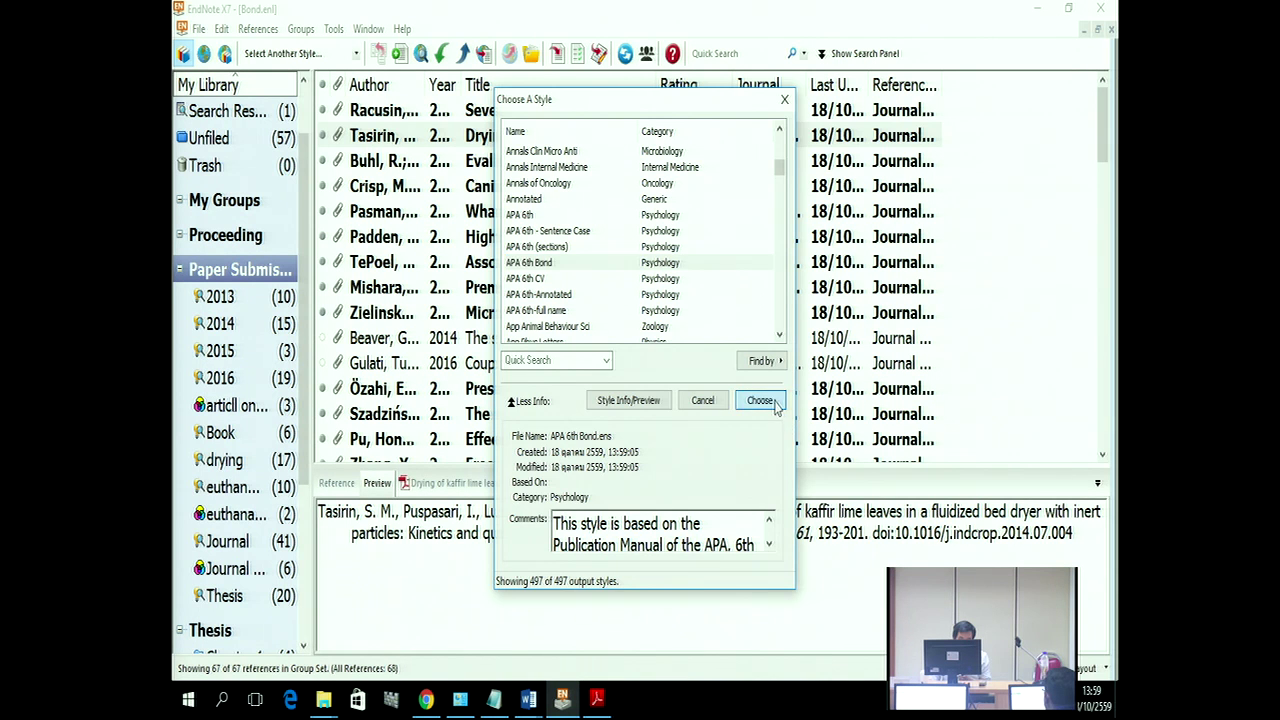
{"action": "left_click_drag", "start_coordinate": [622, 512], "coordinate": [648, 512]}
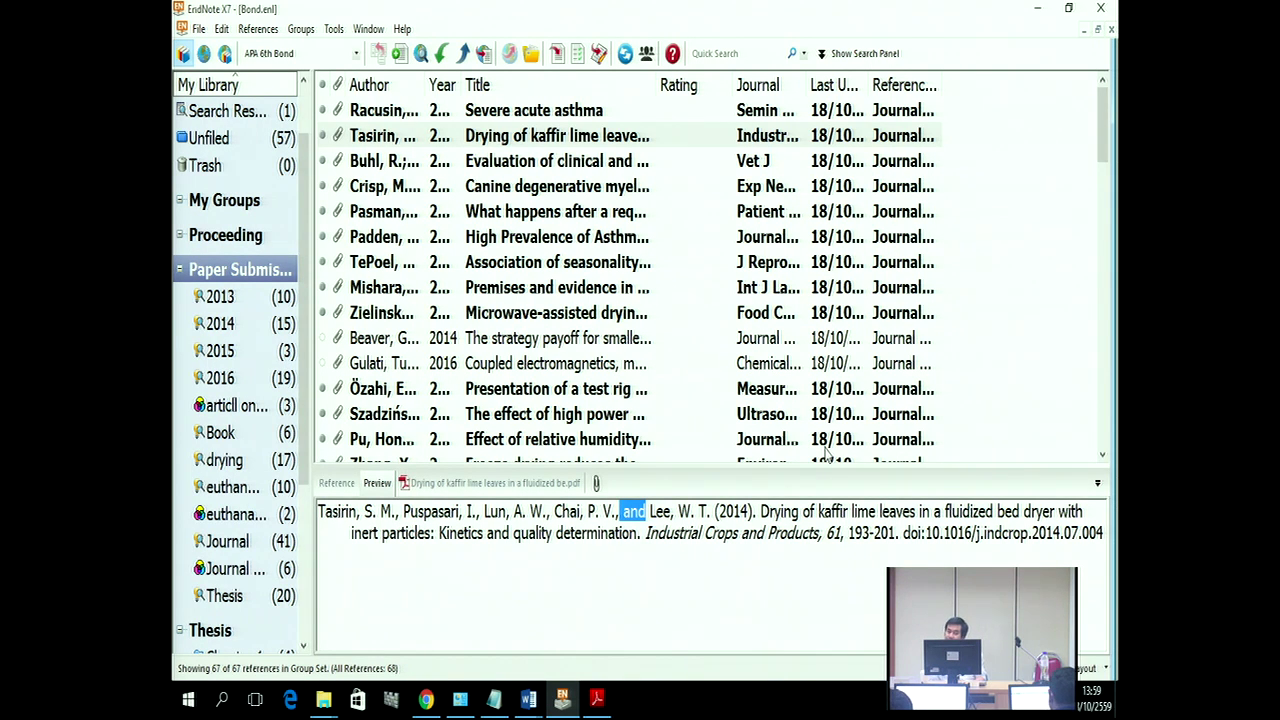
Step: Compare the citation in APA 6th and APA 6th Bond, and preview the 2014 smaller enterprises strategy article in APA 6th Bond
{"action": "left_click", "coordinate": [356, 53]}
{"action": "left_click", "coordinate": [328, 86]}
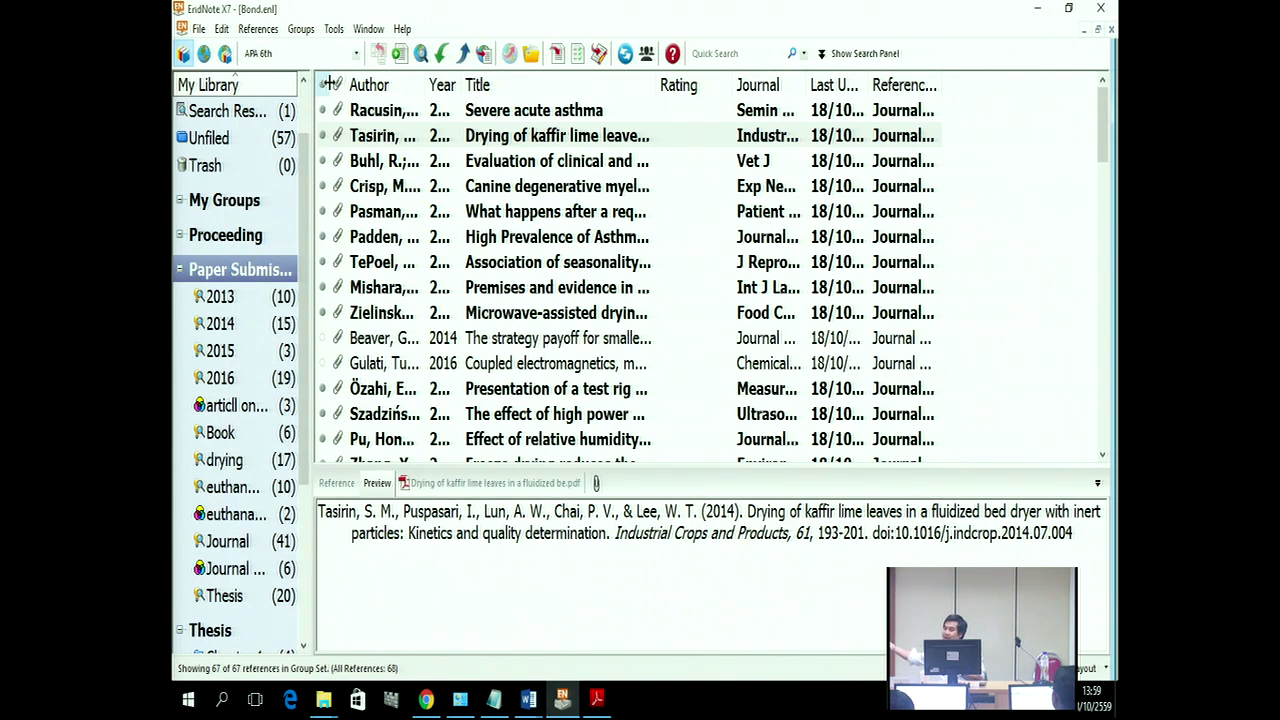
{"action": "left_click", "coordinate": [272, 53]}
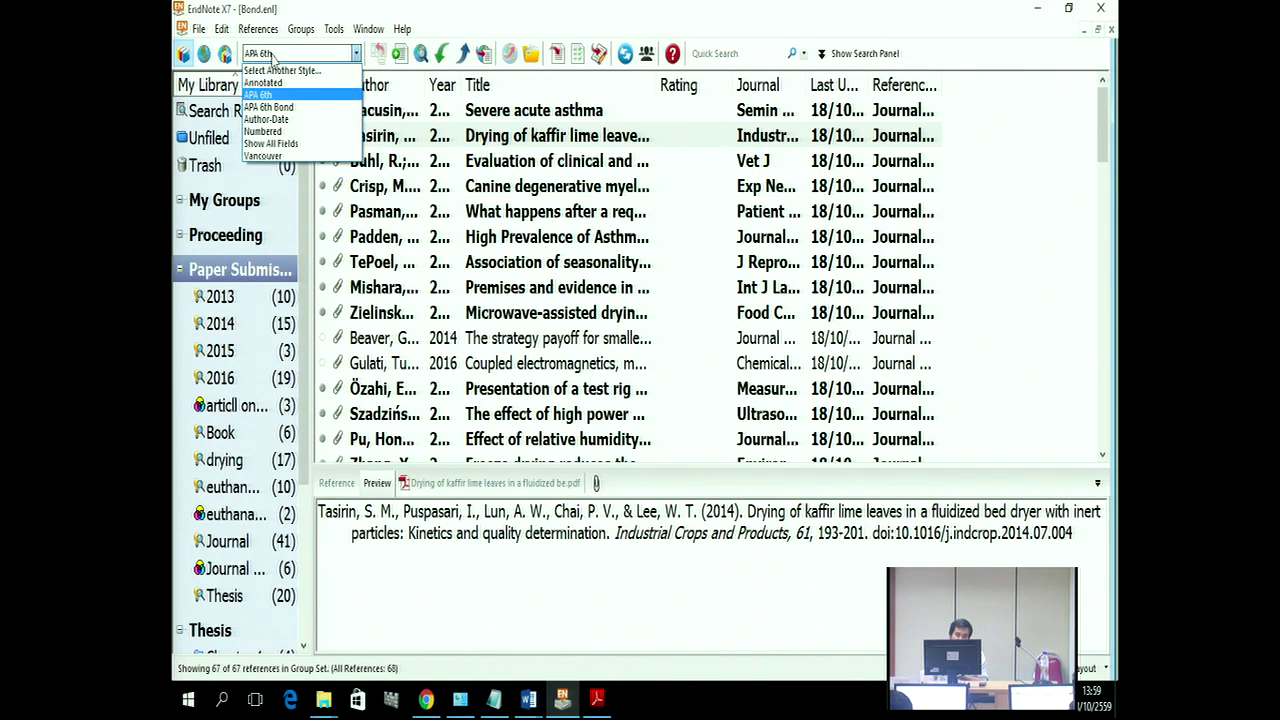
{"action": "left_click", "coordinate": [272, 107]}
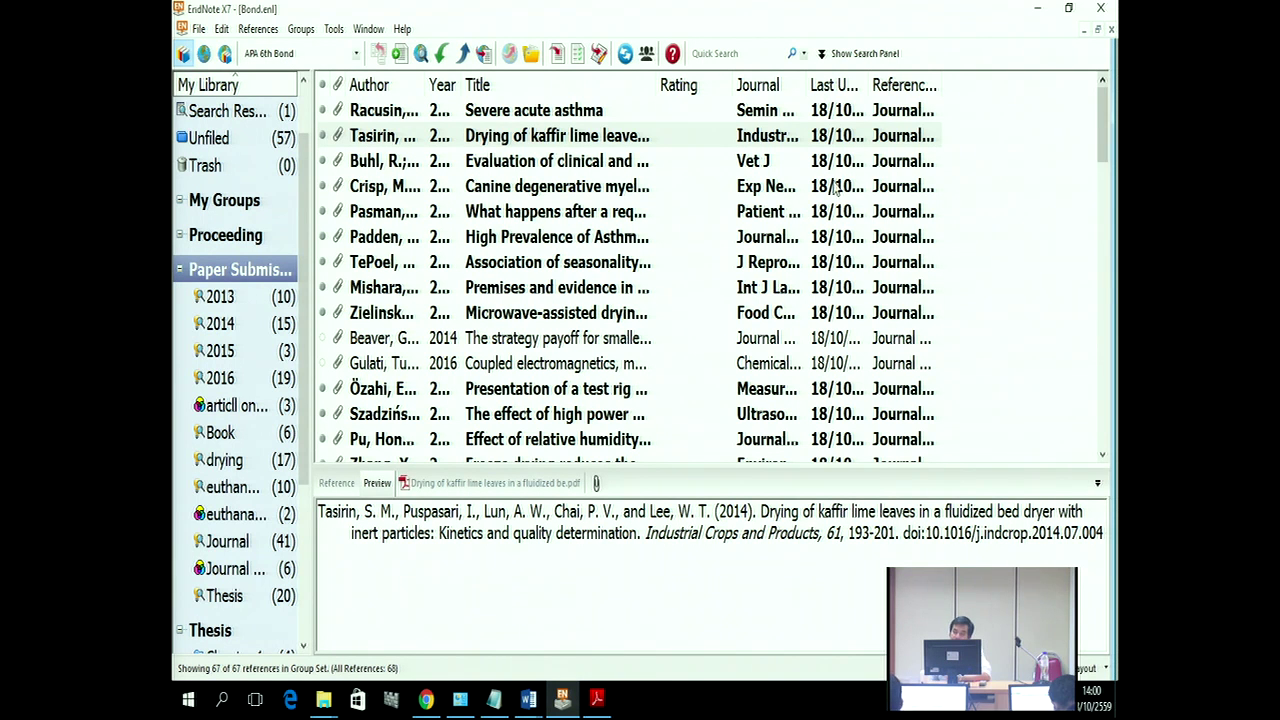
{"action": "left_click", "coordinate": [366, 341]}
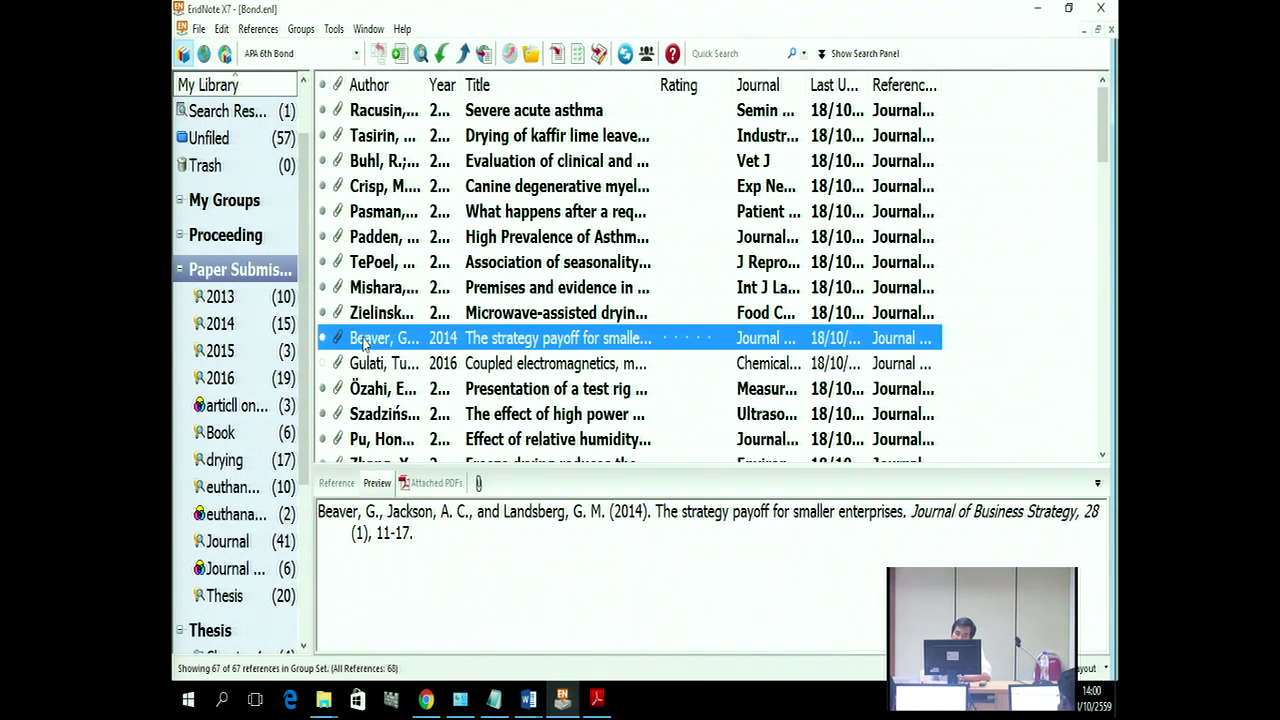
Step: Open the 2014 smaller enterprises strategy reference, examine how its three author names are entered, and close it
{"action": "double_click", "coordinate": [453, 346]}
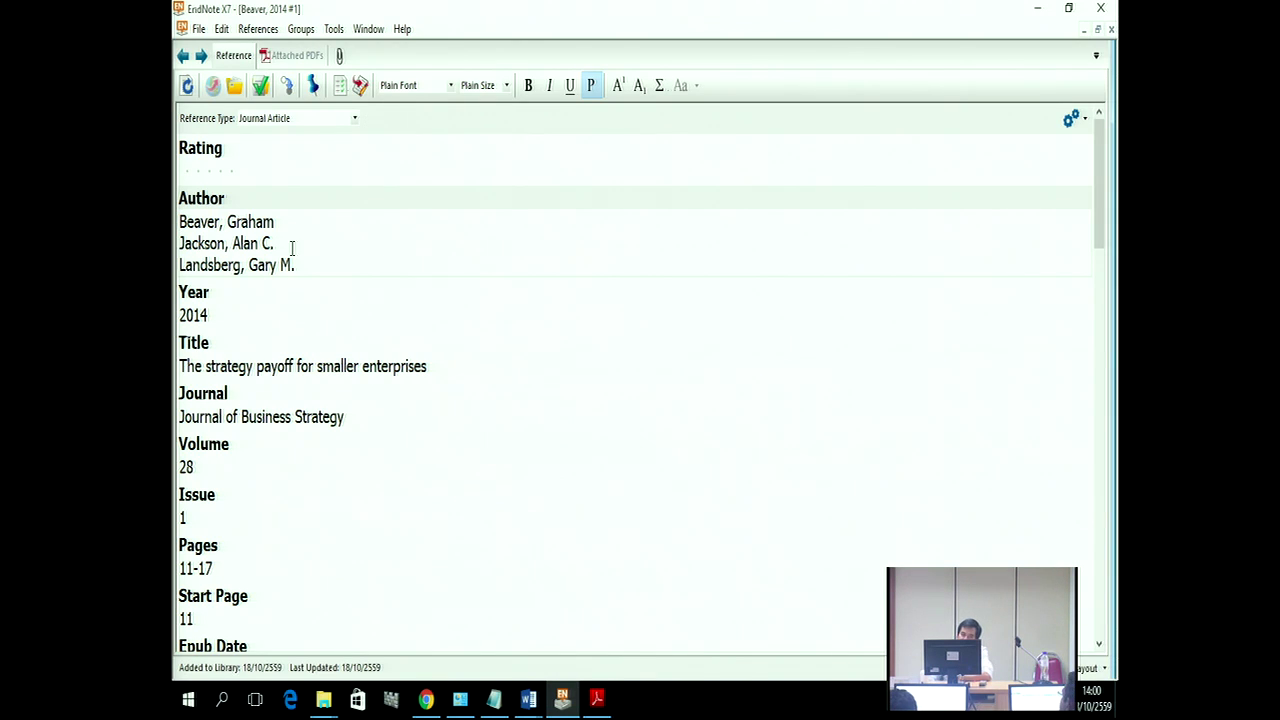
{"action": "left_click_drag", "start_coordinate": [275, 222], "coordinate": [179, 222]}
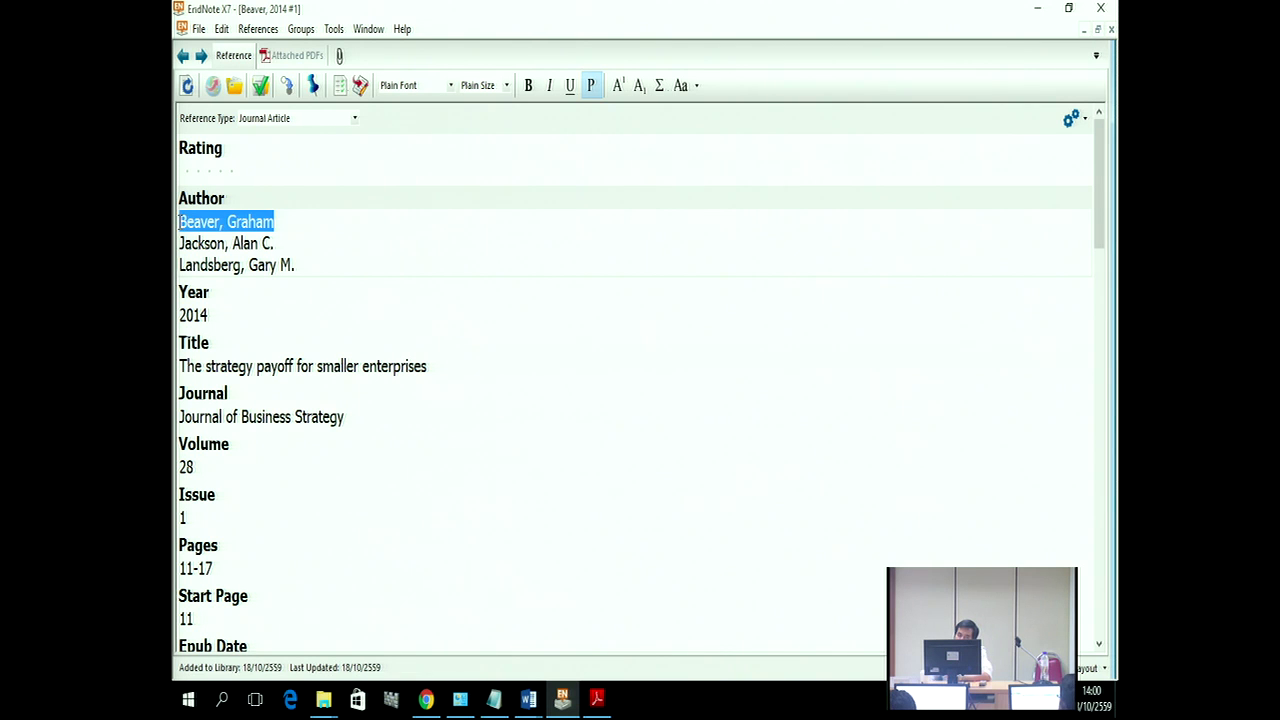
{"action": "left_click", "coordinate": [299, 266]}
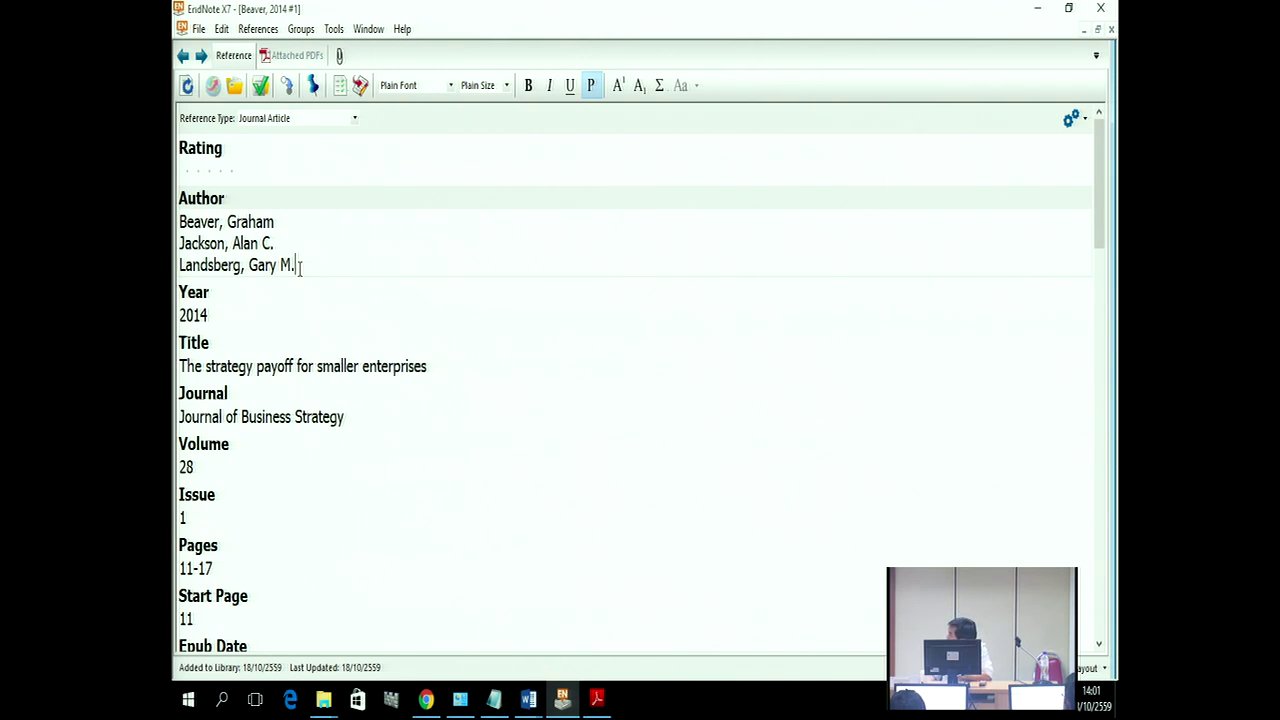
{"action": "left_click", "coordinate": [278, 222]}
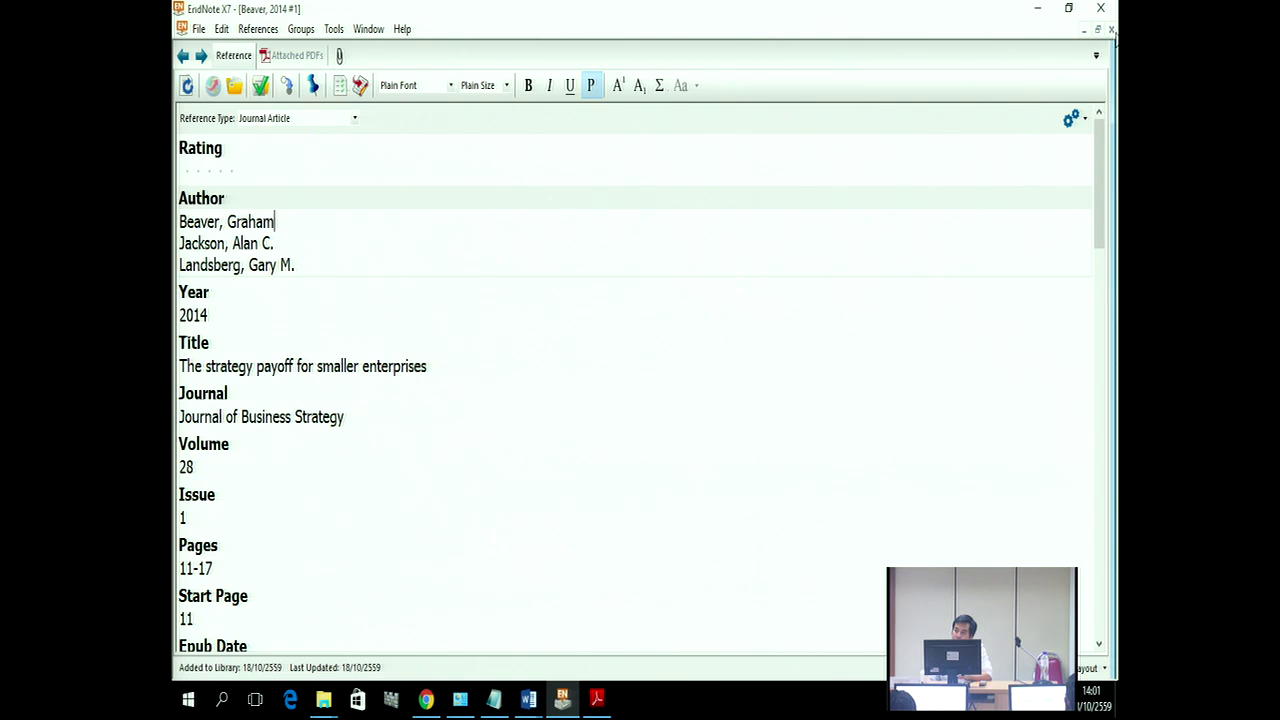
{"action": "left_click", "coordinate": [1110, 29]}
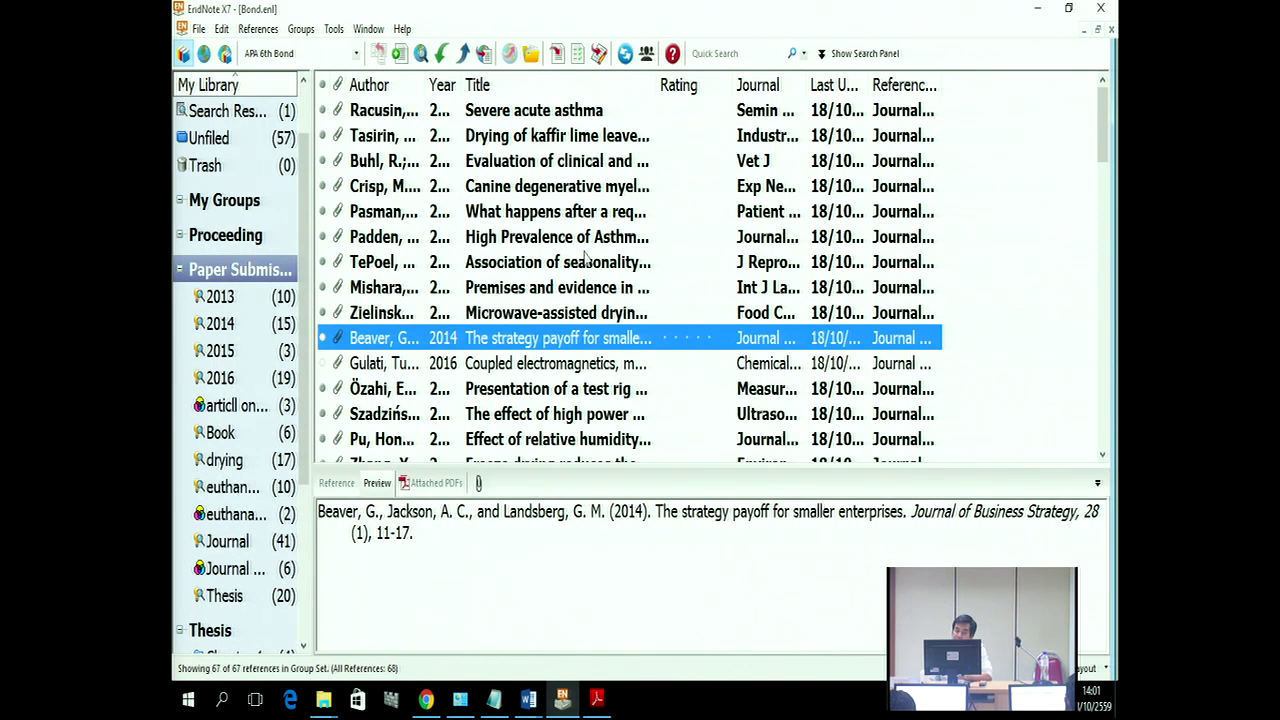
Step: Select APA 6th Bond as the output style and open its bibliography author list settings for editing
{"action": "left_click", "coordinate": [294, 56]}
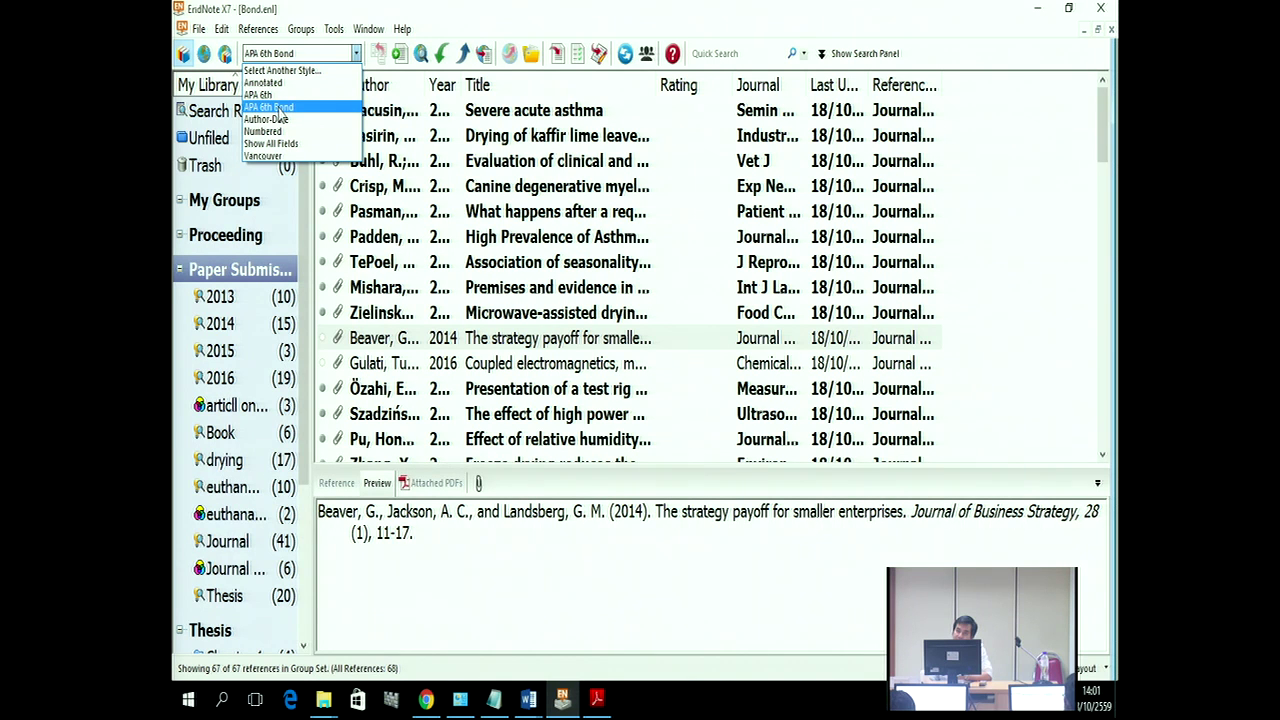
{"action": "left_click", "coordinate": [280, 108]}
{"action": "left_click", "coordinate": [294, 54]}
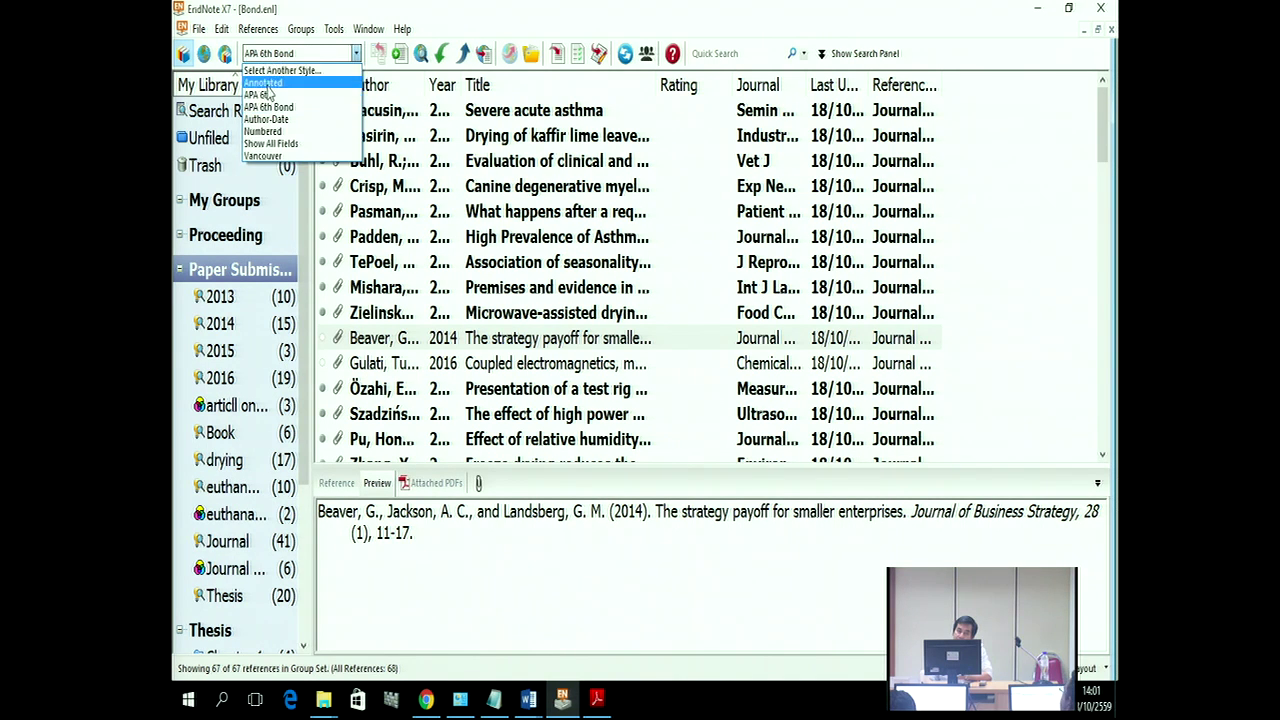
{"action": "left_click", "coordinate": [268, 107]}
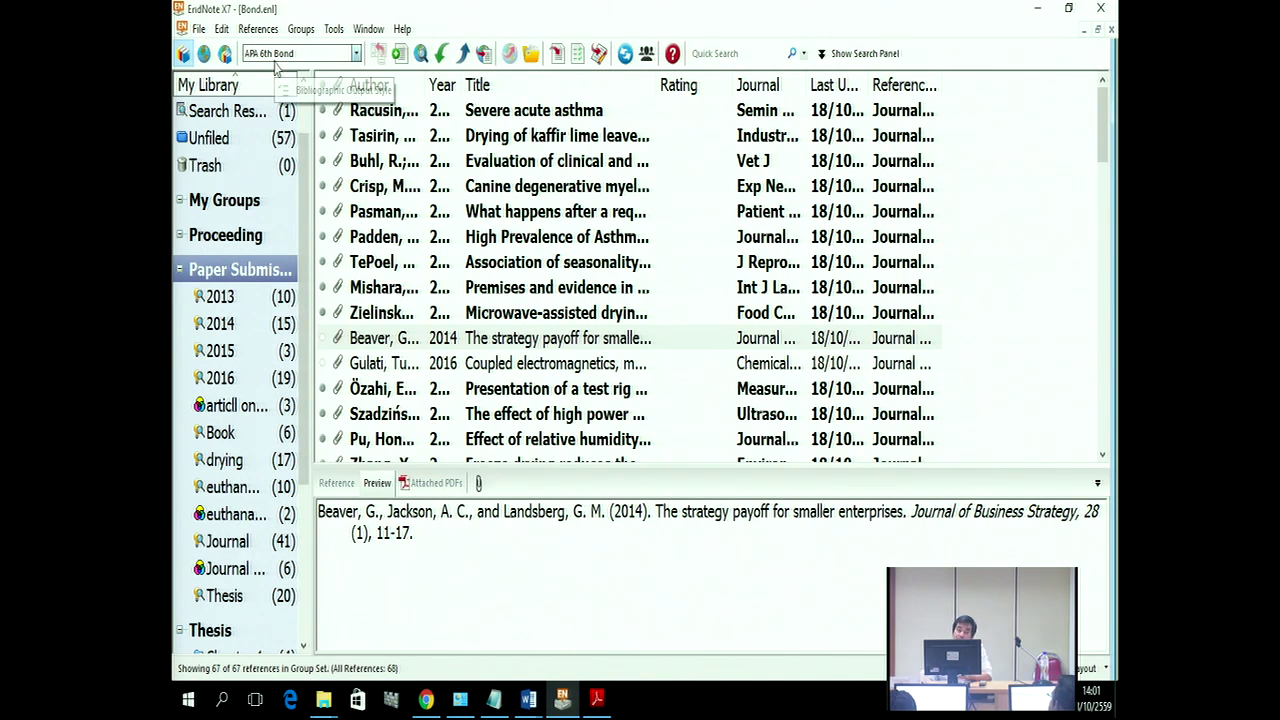
{"action": "left_click", "coordinate": [221, 30]}
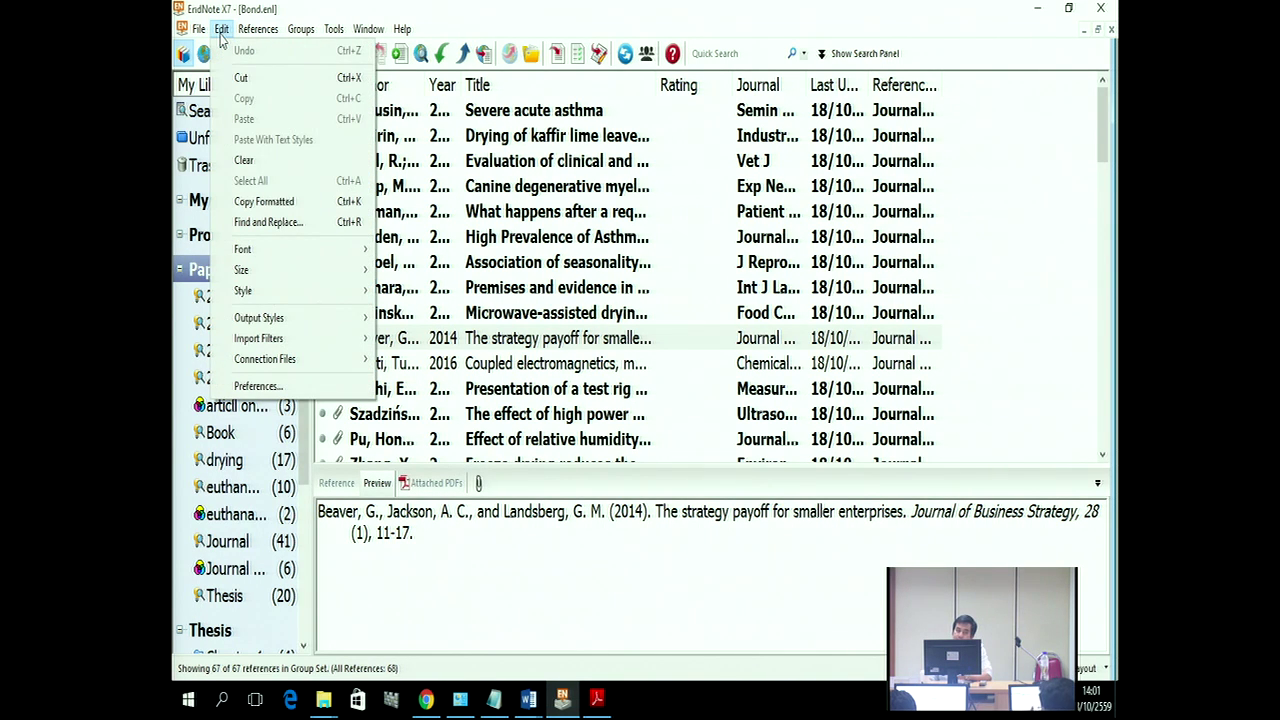
{"action": "mouse_move", "coordinate": [266, 319]}
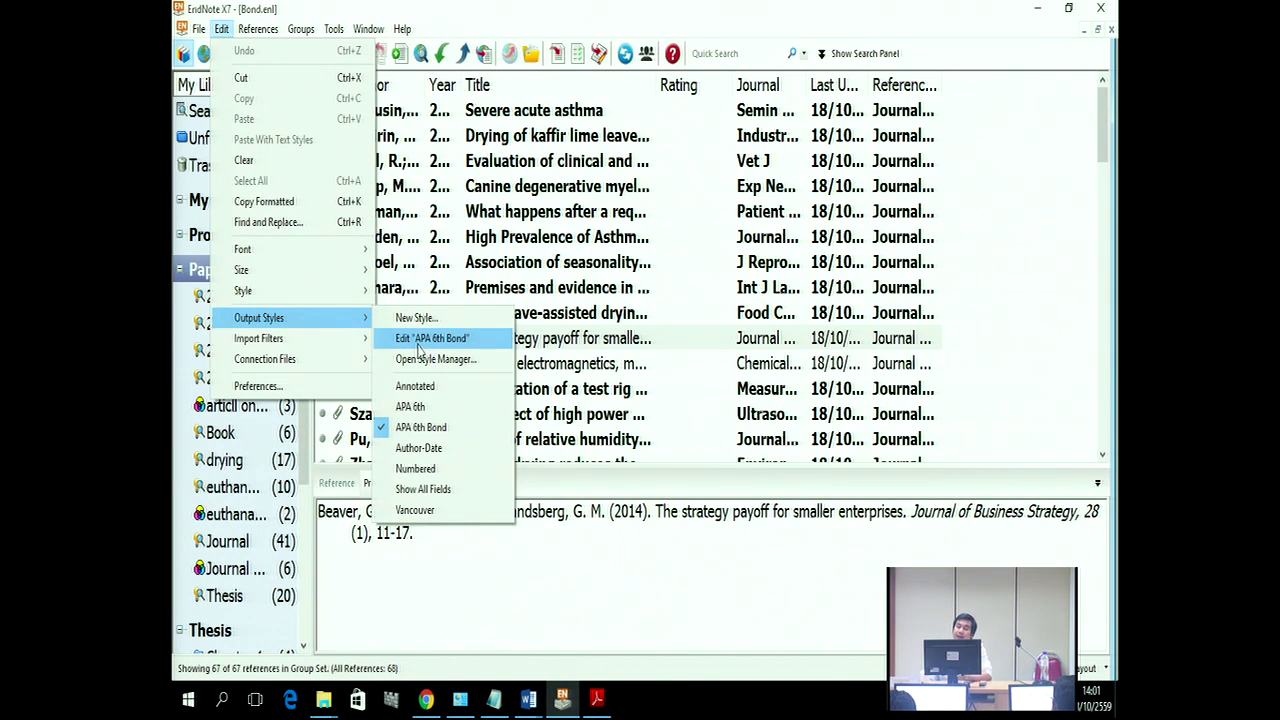
{"action": "left_click", "coordinate": [418, 343]}
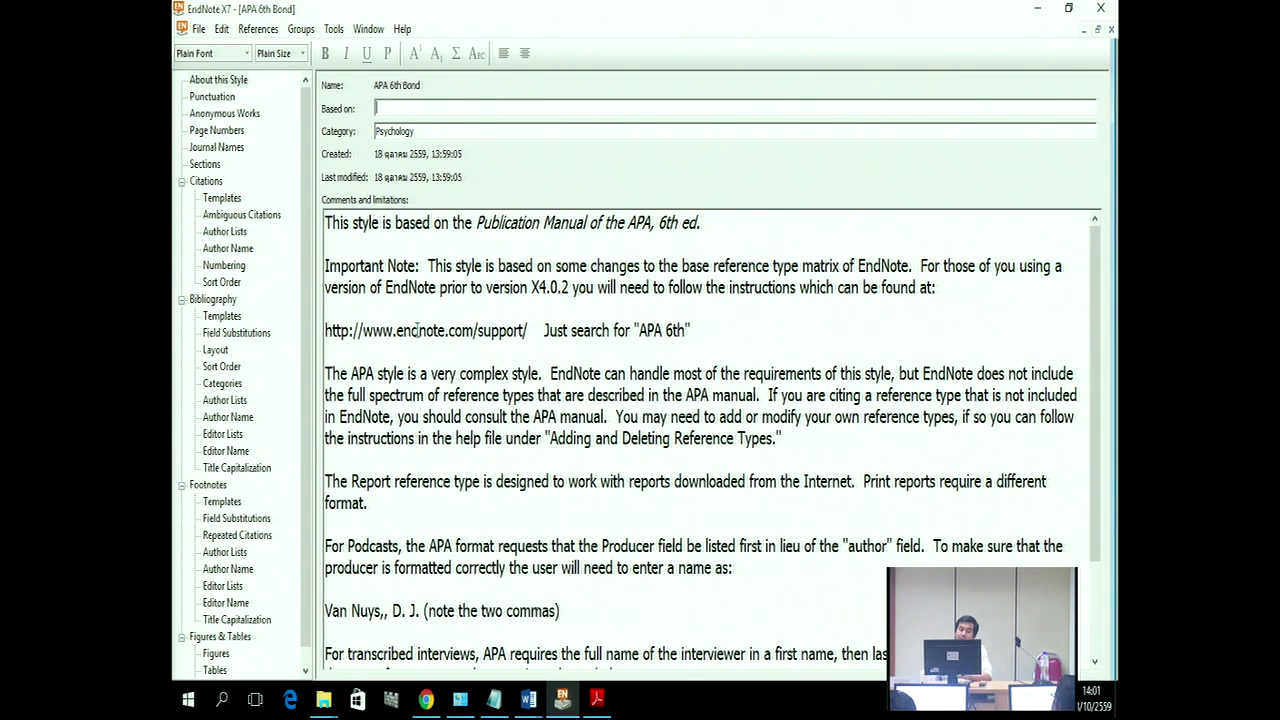
{"action": "left_click", "coordinate": [224, 399]}
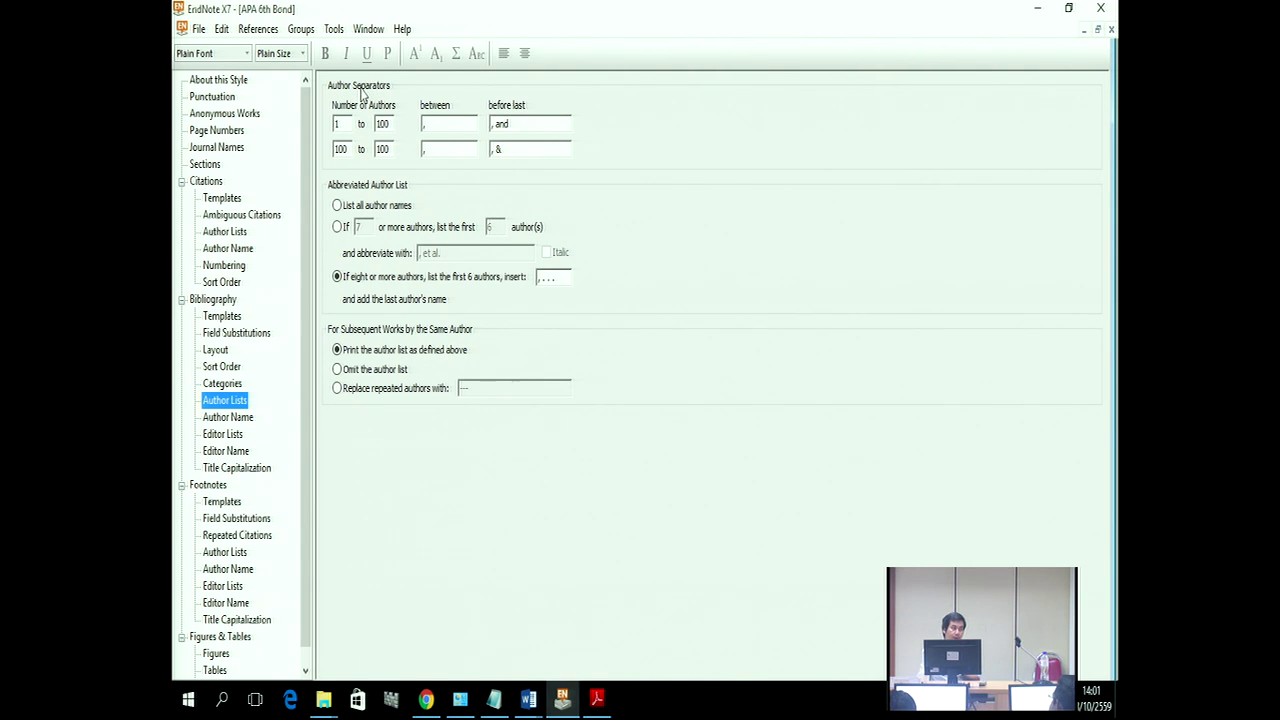
Step: Set the first bibliography author separator range to 1 to 2 authors and clear its between separator
{"action": "left_click_drag", "start_coordinate": [393, 123], "coordinate": [370, 122]}
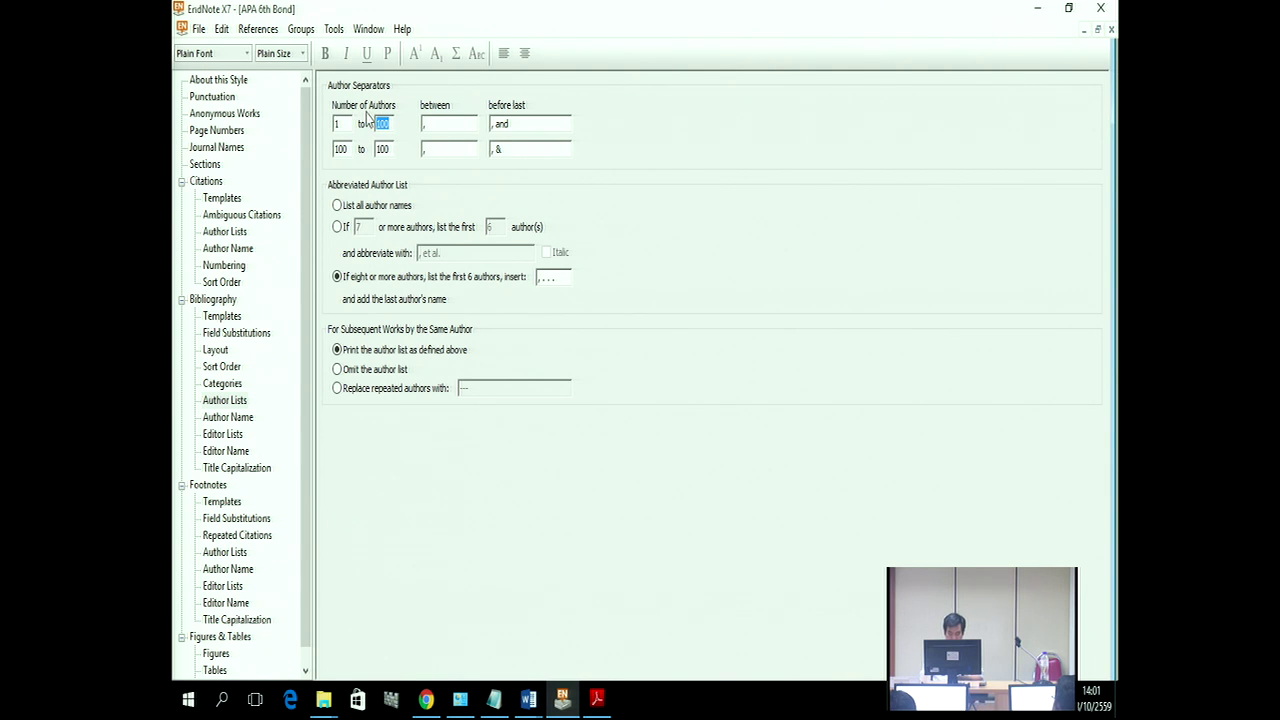
{"action": "type", "text": "2"}
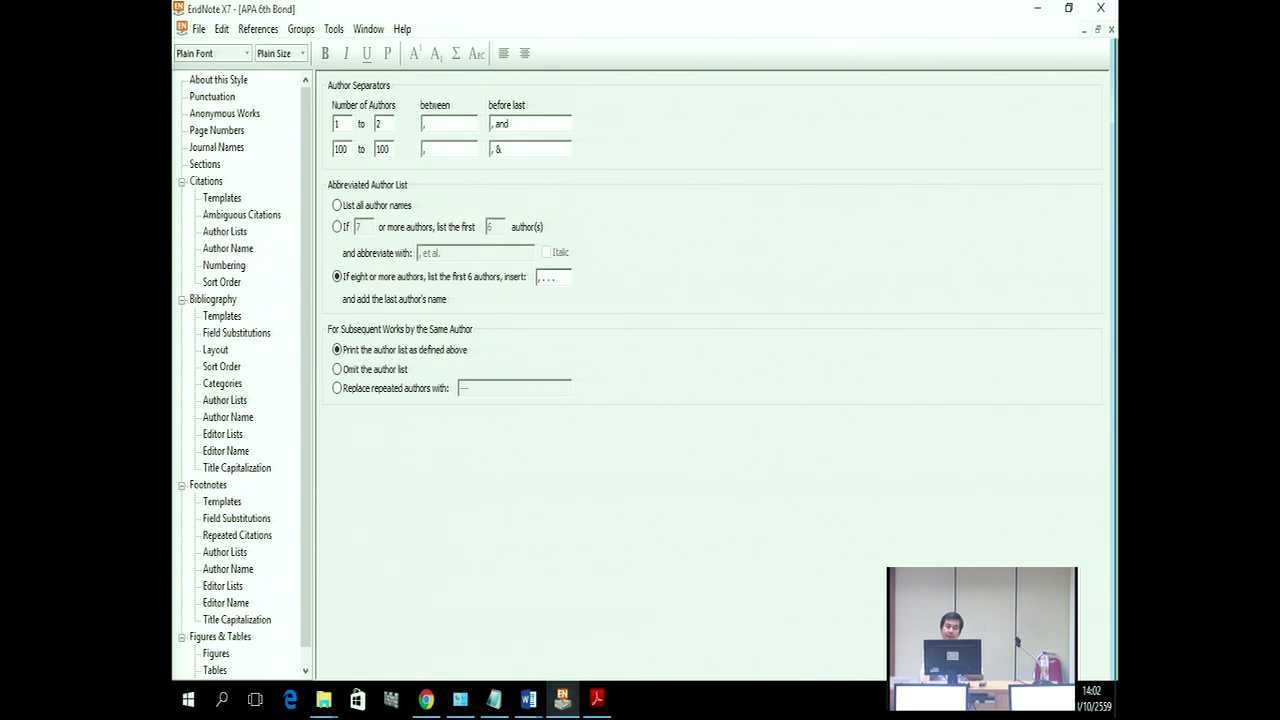
{"action": "left_click", "coordinate": [427, 123]}
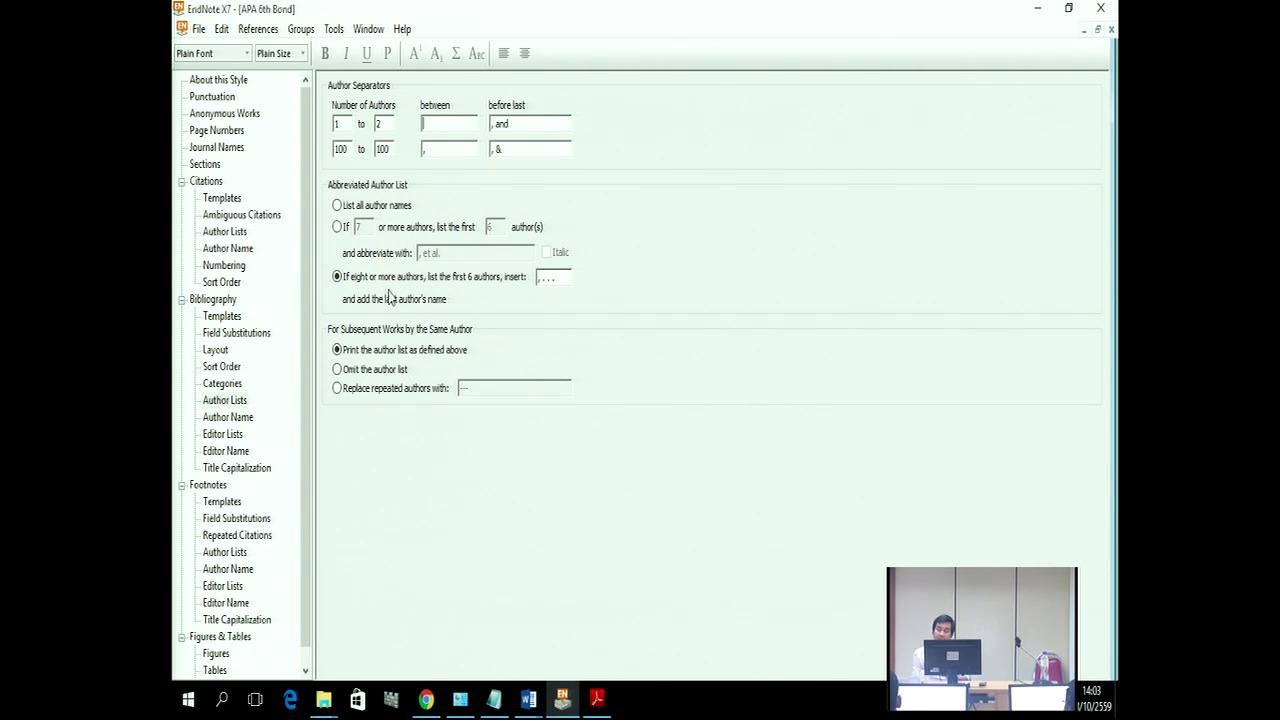
Step: Abbreviate bibliography author lists with 3 or more authors to the first 1 author, and highlight the ", et al." abbreviation text
{"action": "left_click", "coordinate": [339, 229]}
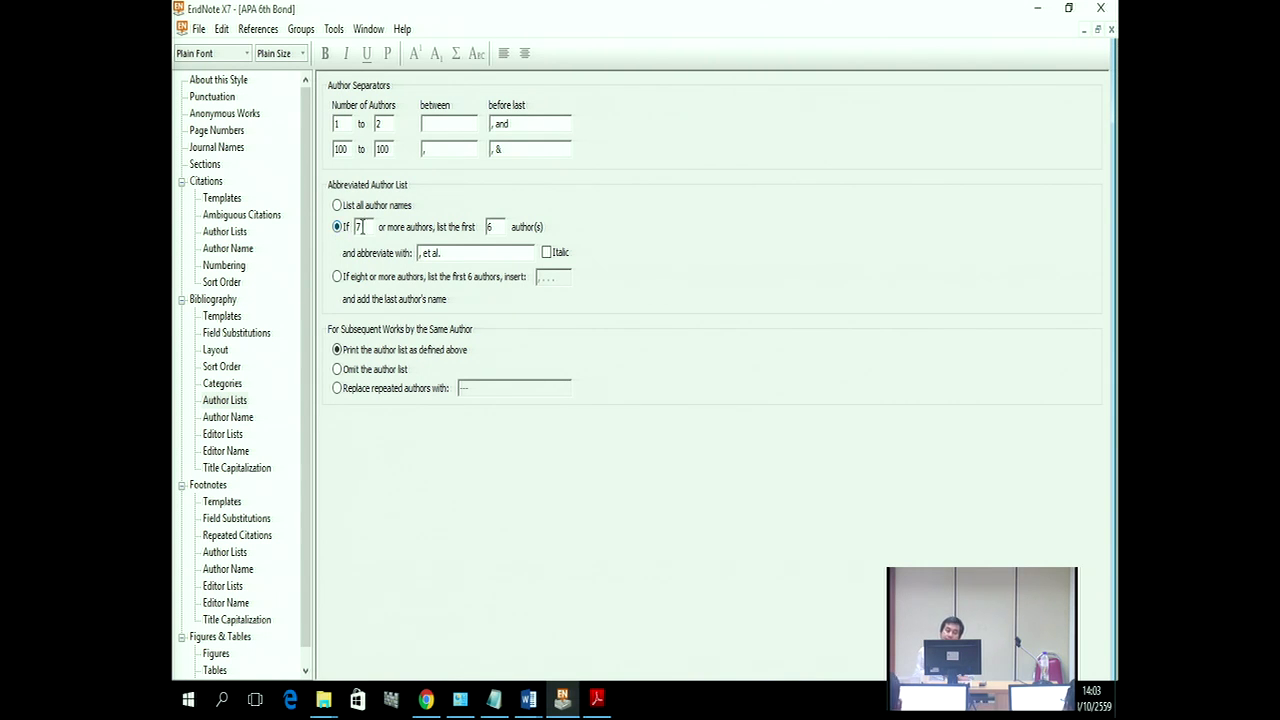
{"action": "double_click", "coordinate": [358, 227]}
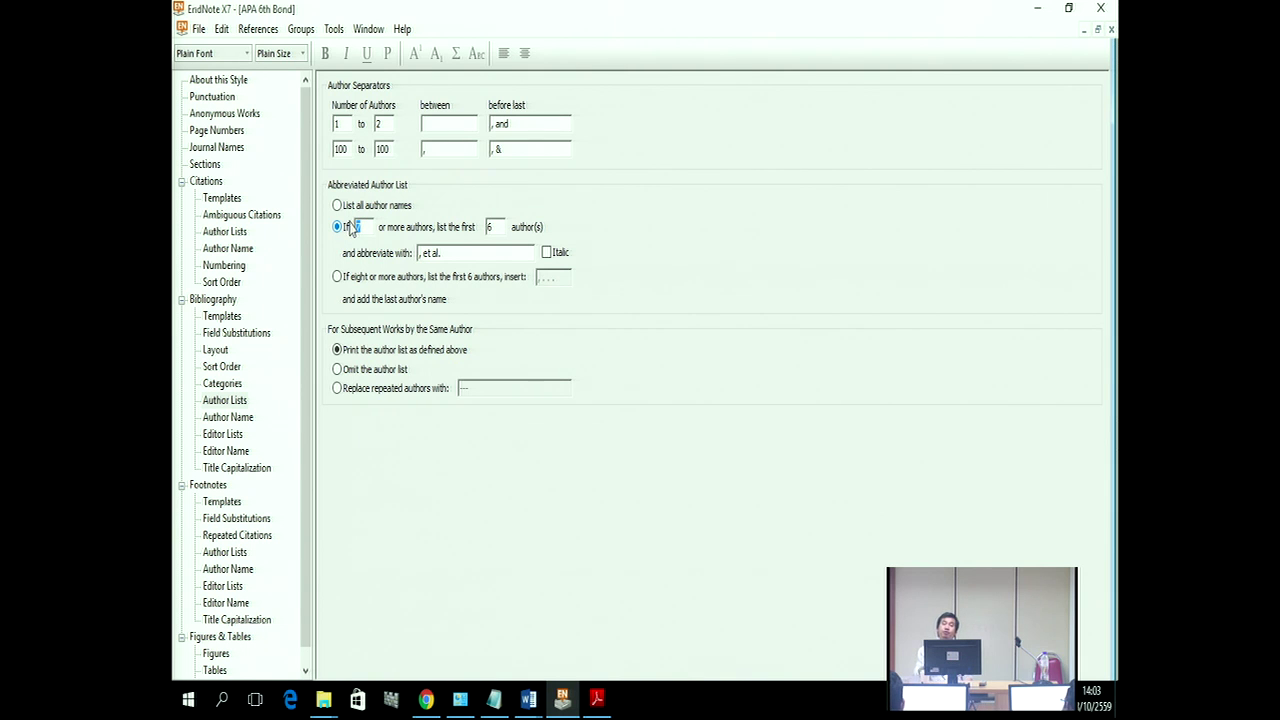
{"action": "type", "text": "3"}
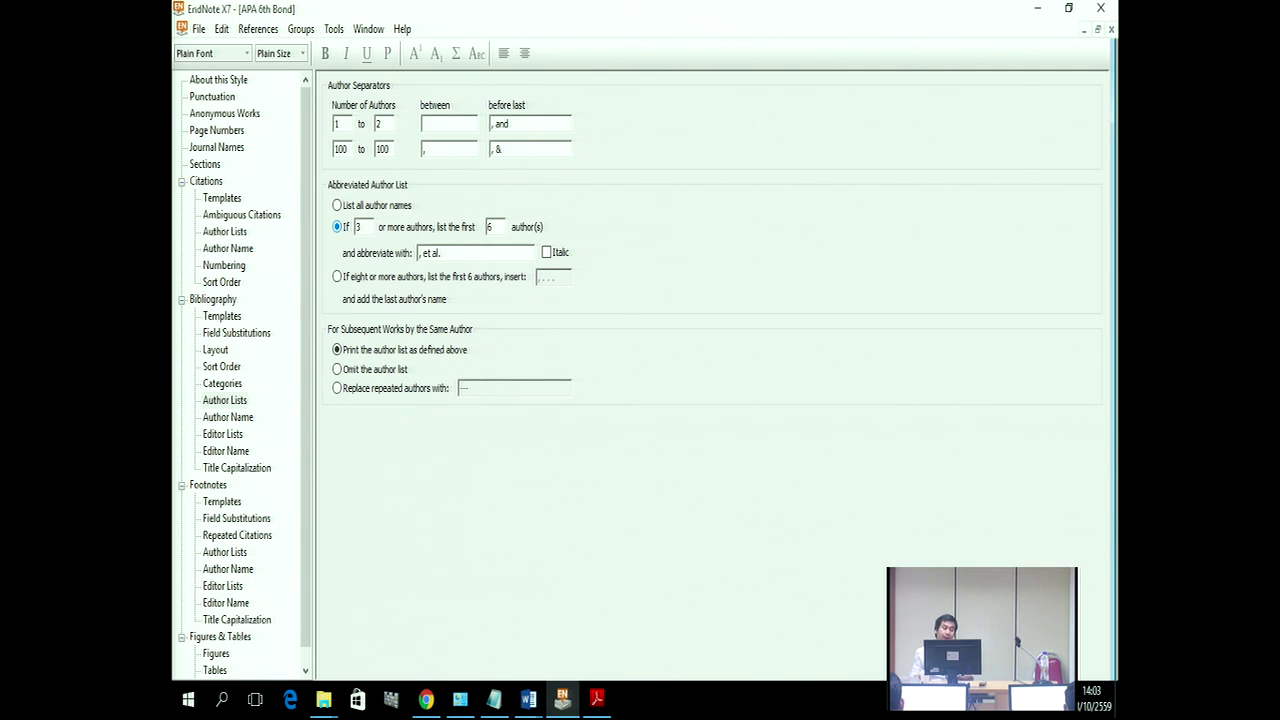
{"action": "double_click", "coordinate": [499, 228]}
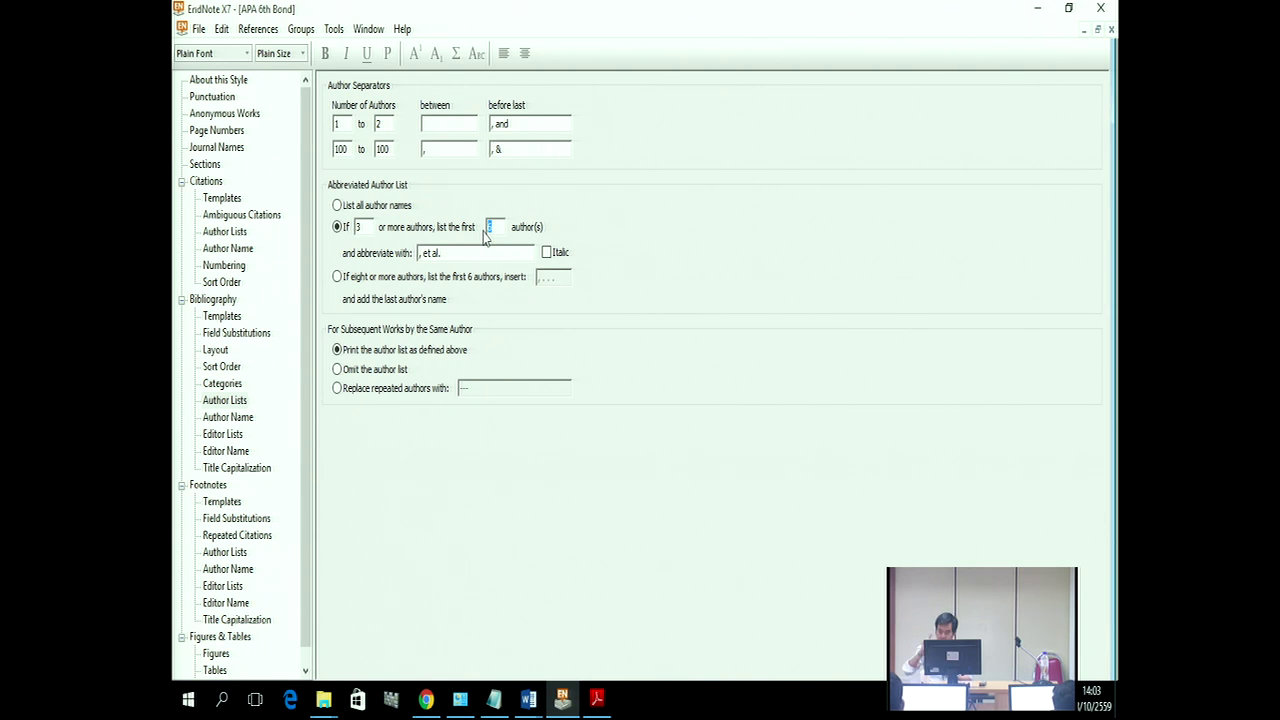
{"action": "type", "text": "1"}
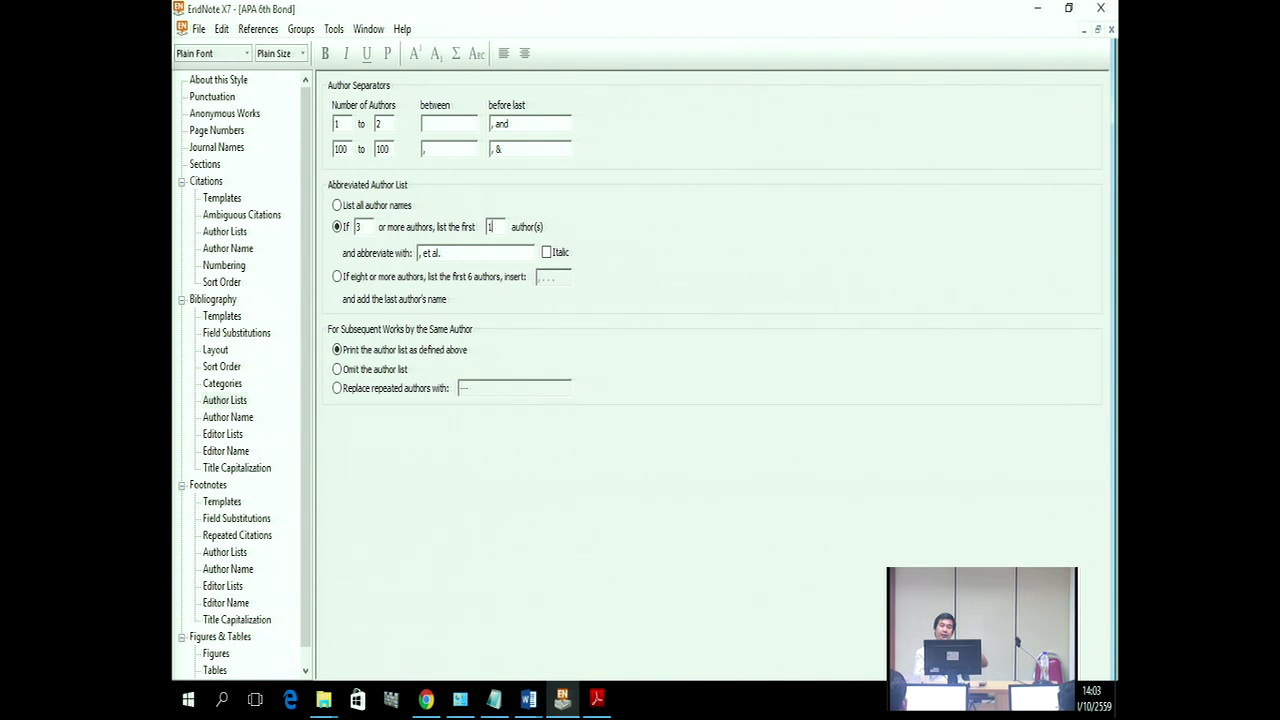
{"action": "double_click", "coordinate": [489, 228]}
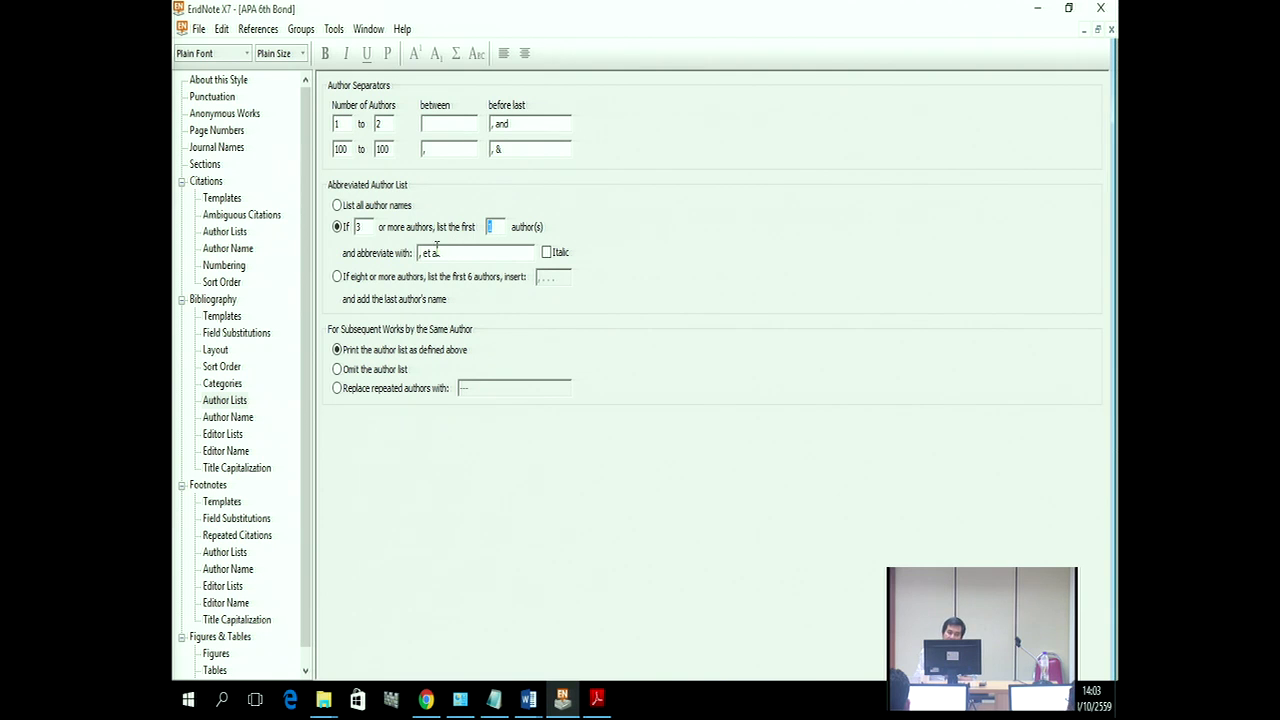
{"action": "left_click_drag", "start_coordinate": [440, 257], "coordinate": [418, 258]}
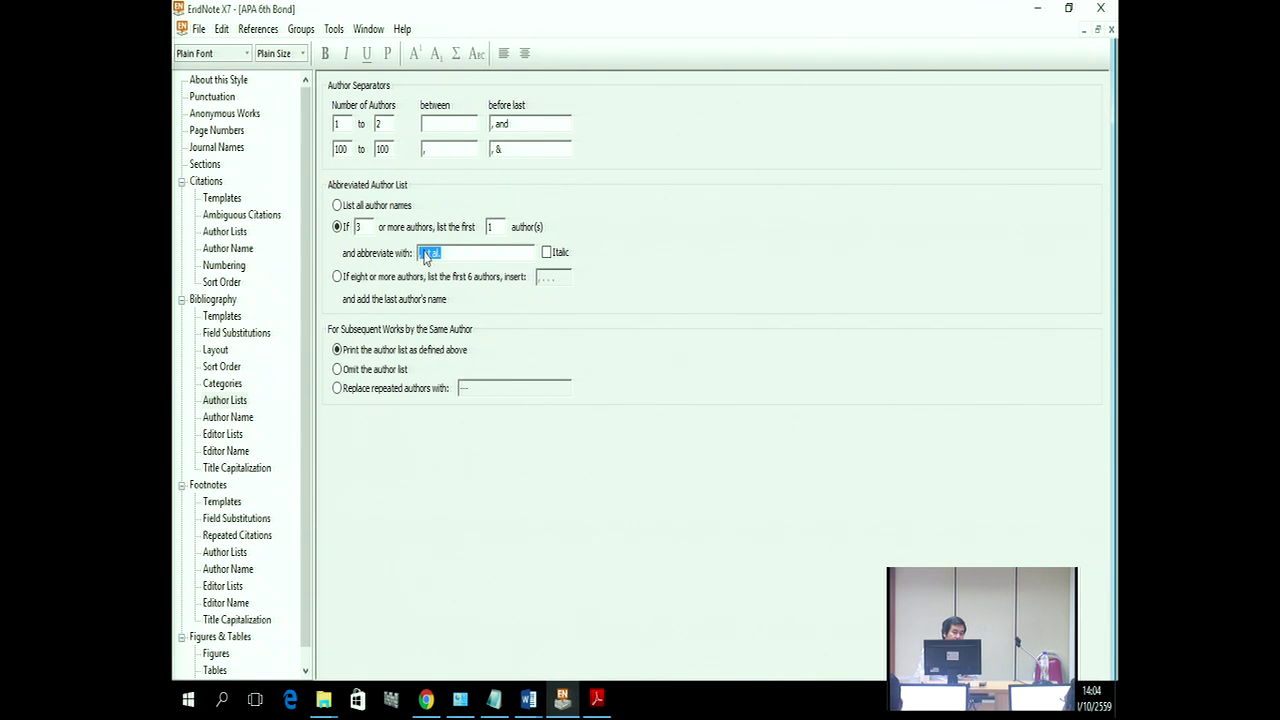
Step: Toggle italics on and back off for the ", et al." abbreviation in the bibliography author list settings
{"action": "left_click", "coordinate": [546, 253]}
{"action": "left_click", "coordinate": [546, 253]}
{"action": "left_click_drag", "start_coordinate": [447, 253], "coordinate": [400, 253]}
{"action": "left_click", "coordinate": [547, 252]}
{"action": "left_click", "coordinate": [547, 252]}
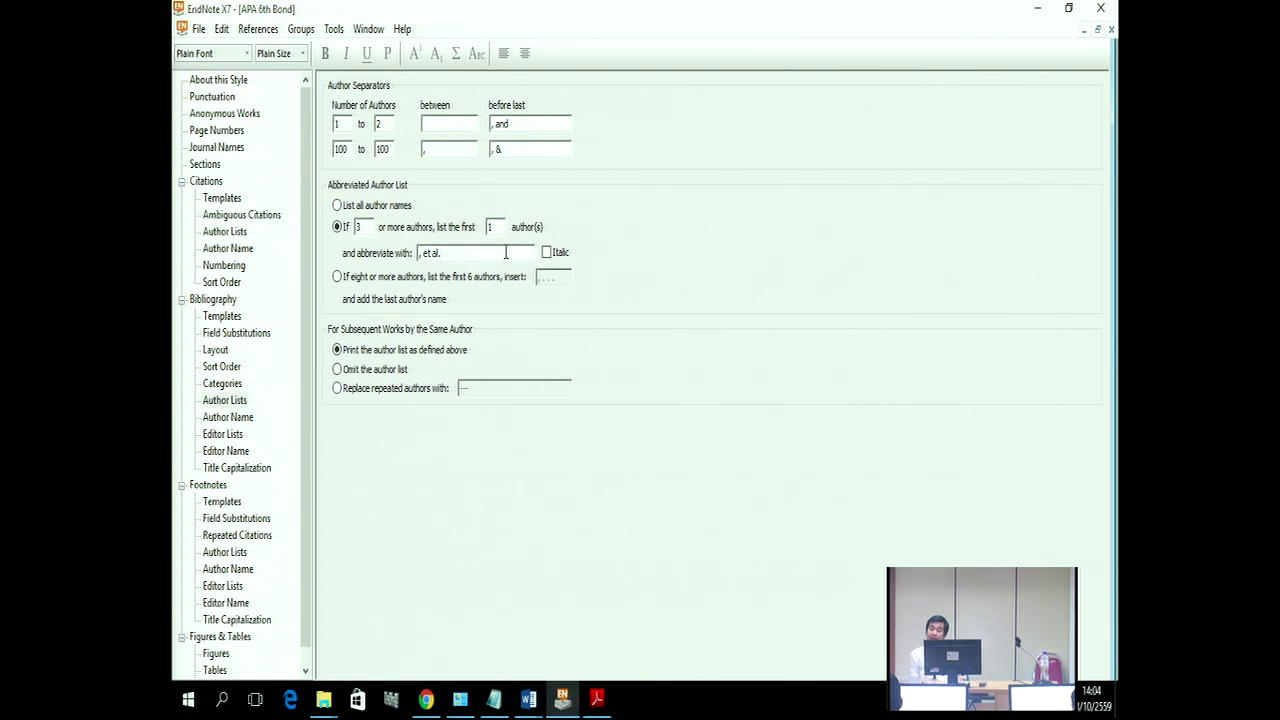
Step: Save and close the APA 6th Bond style, and check the punctuation before "et al." in the reference preview
{"action": "left_click", "coordinate": [199, 30]}
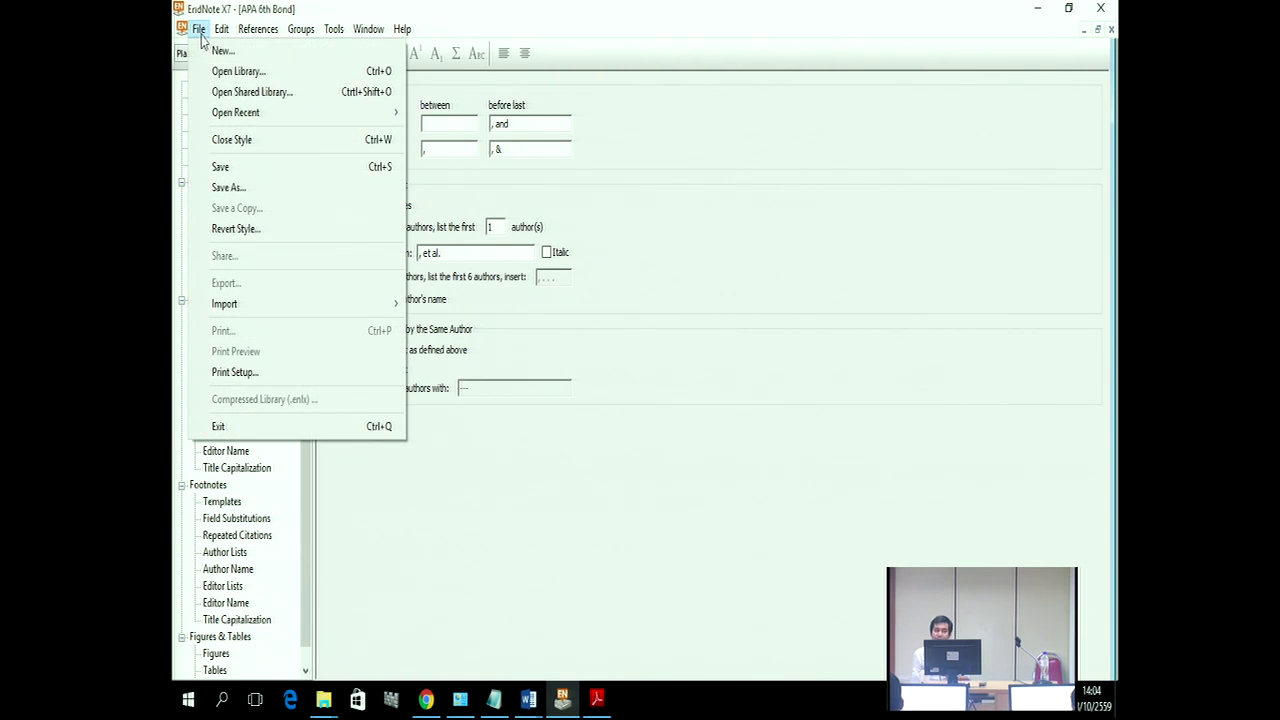
{"action": "left_click", "coordinate": [222, 167]}
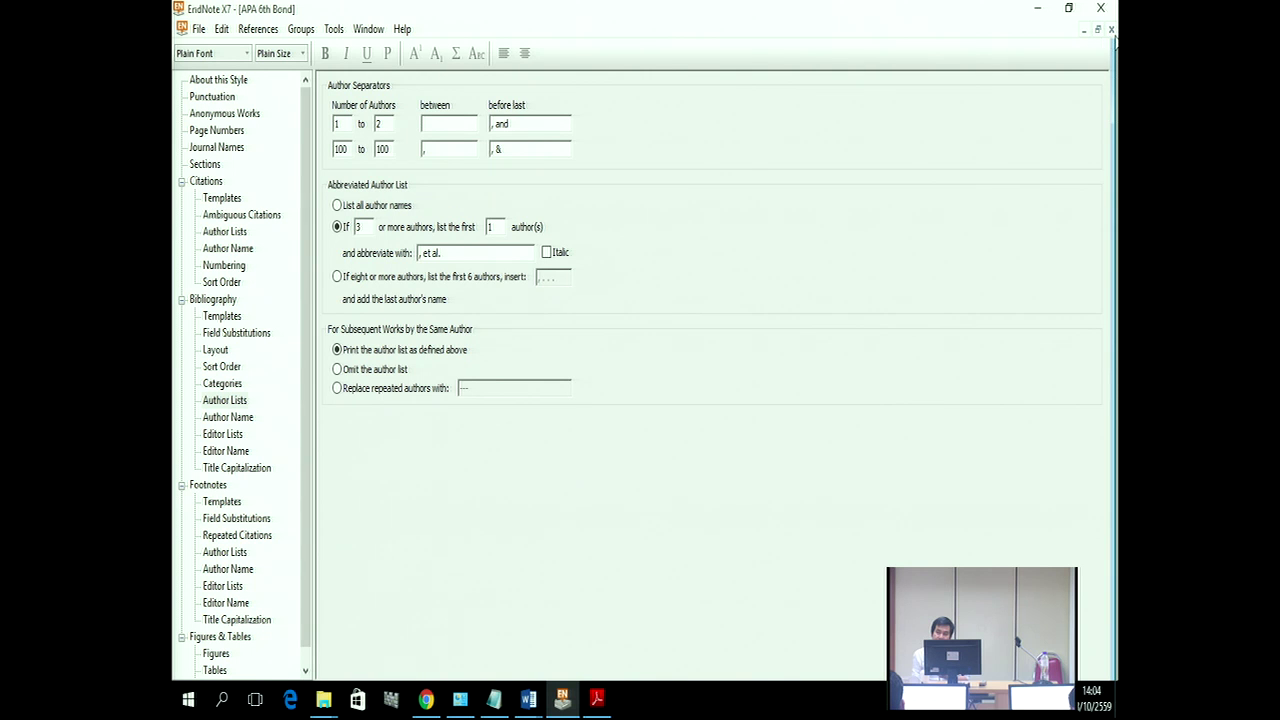
{"action": "left_click", "coordinate": [1111, 33]}
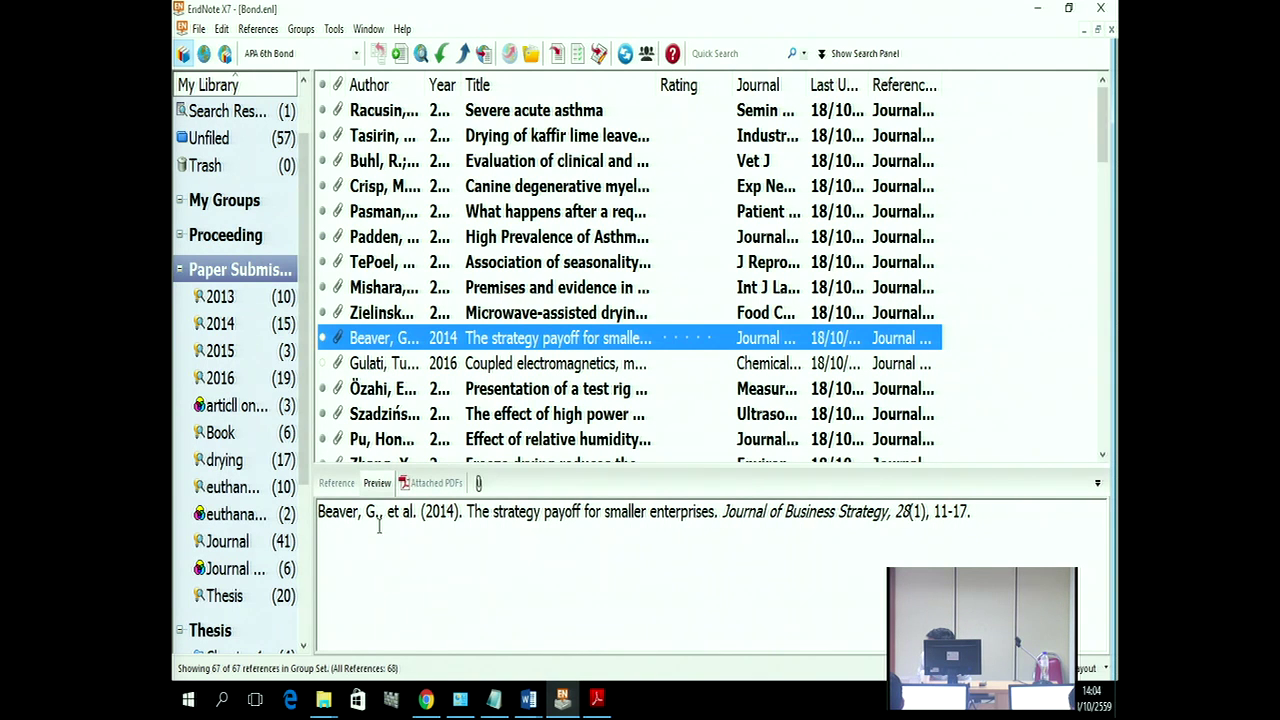
{"action": "left_click_drag", "start_coordinate": [376, 511], "coordinate": [394, 518]}
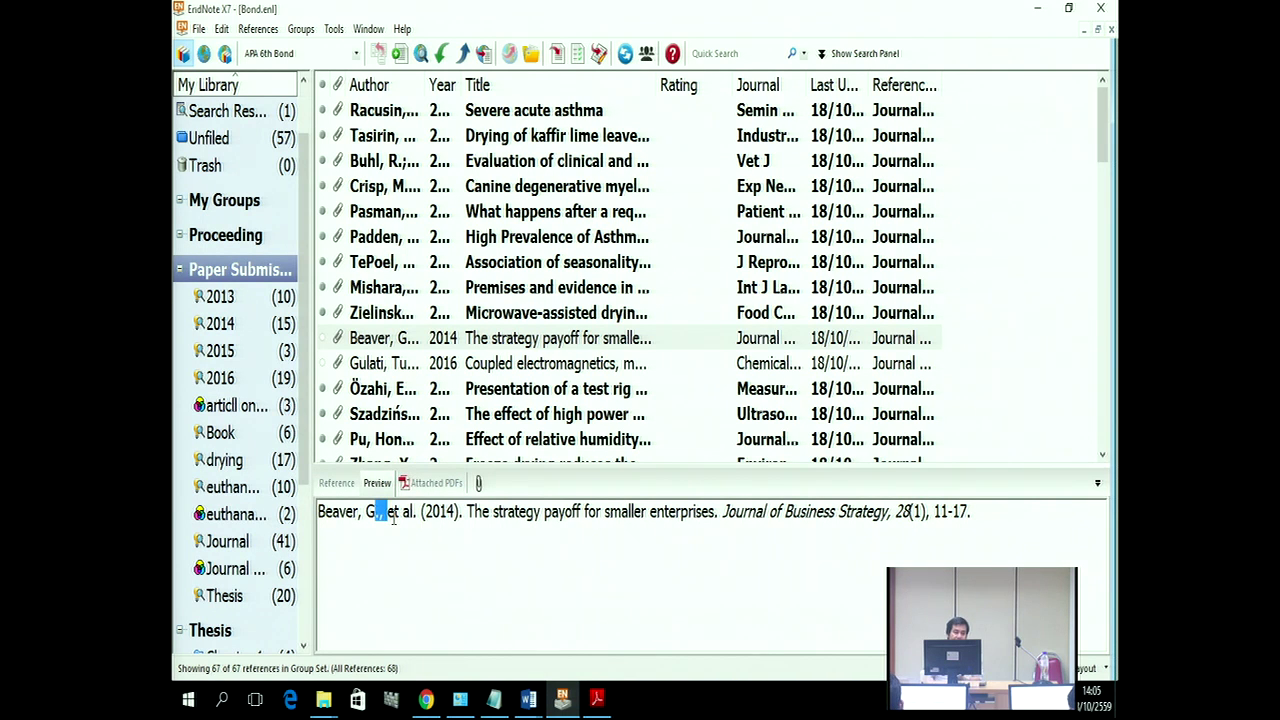
Step: Open the APA 6th Bond style, review its bibliography title capitalization options, and close it without changes
{"action": "left_click", "coordinate": [220, 30]}
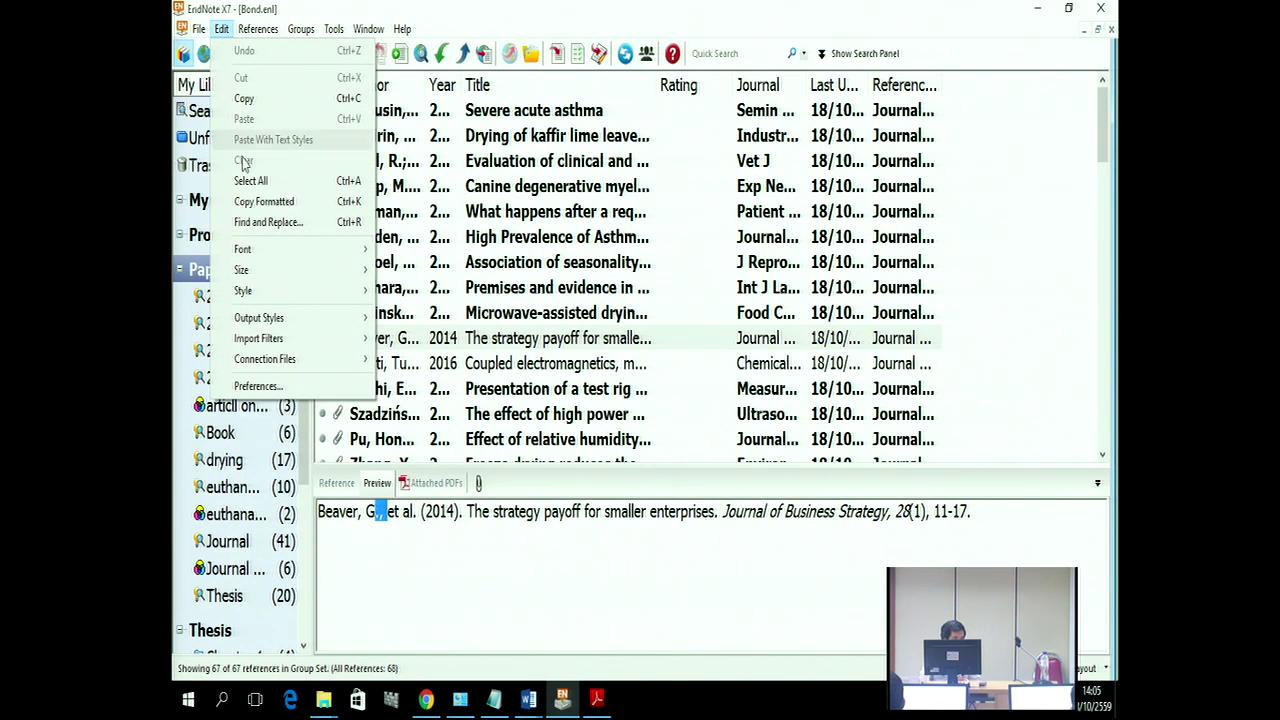
{"action": "mouse_move", "coordinate": [282, 328]}
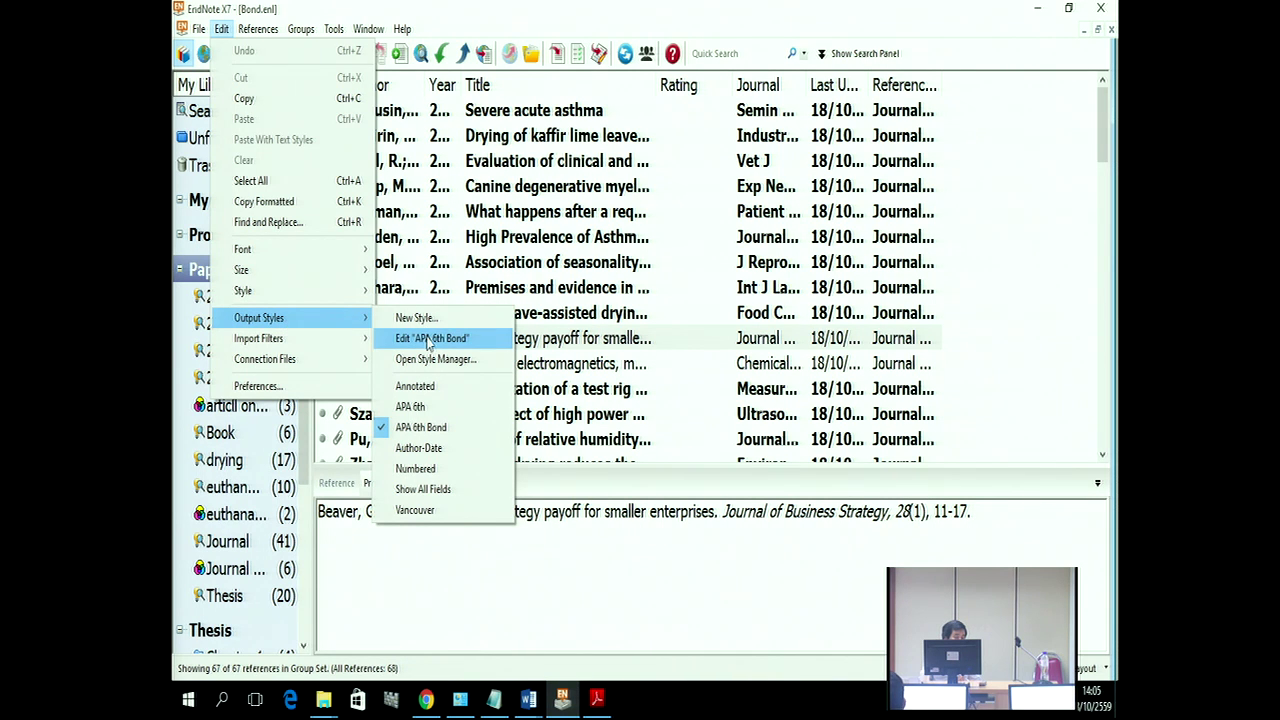
{"action": "left_click", "coordinate": [432, 340]}
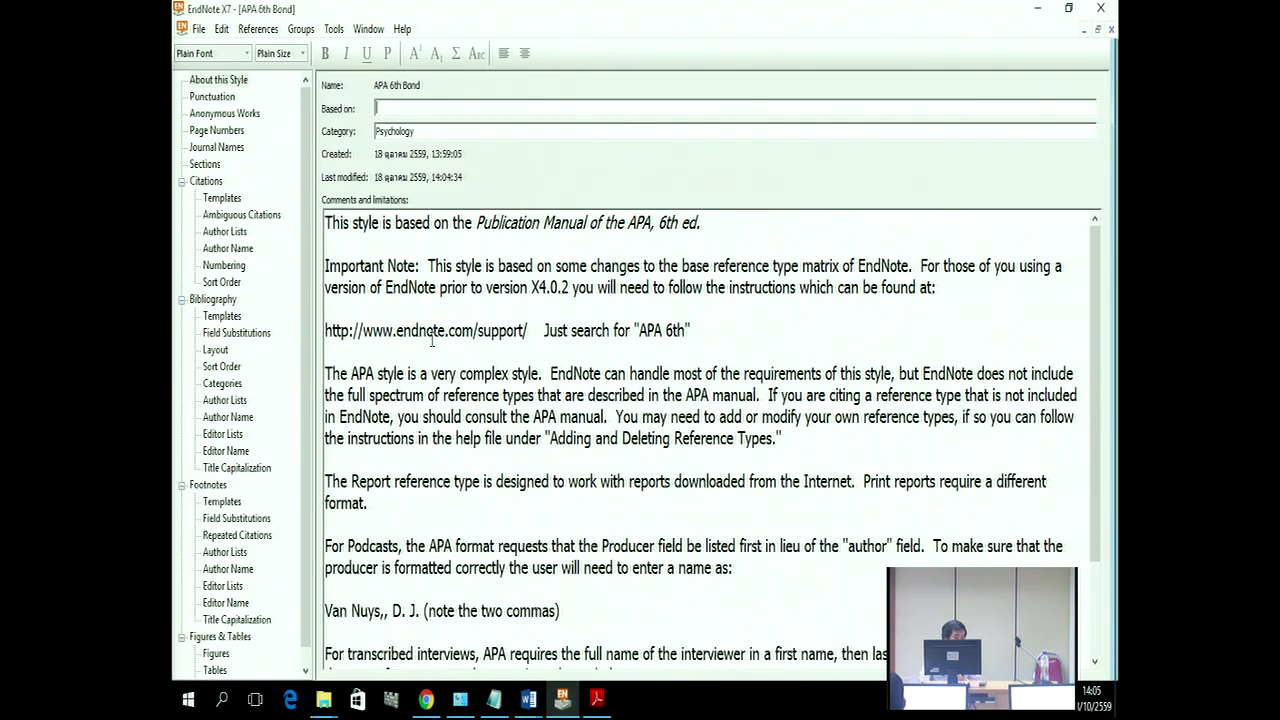
{"action": "scroll", "coordinate": [260, 449], "scroll_direction": "down", "scroll_amount": 1}
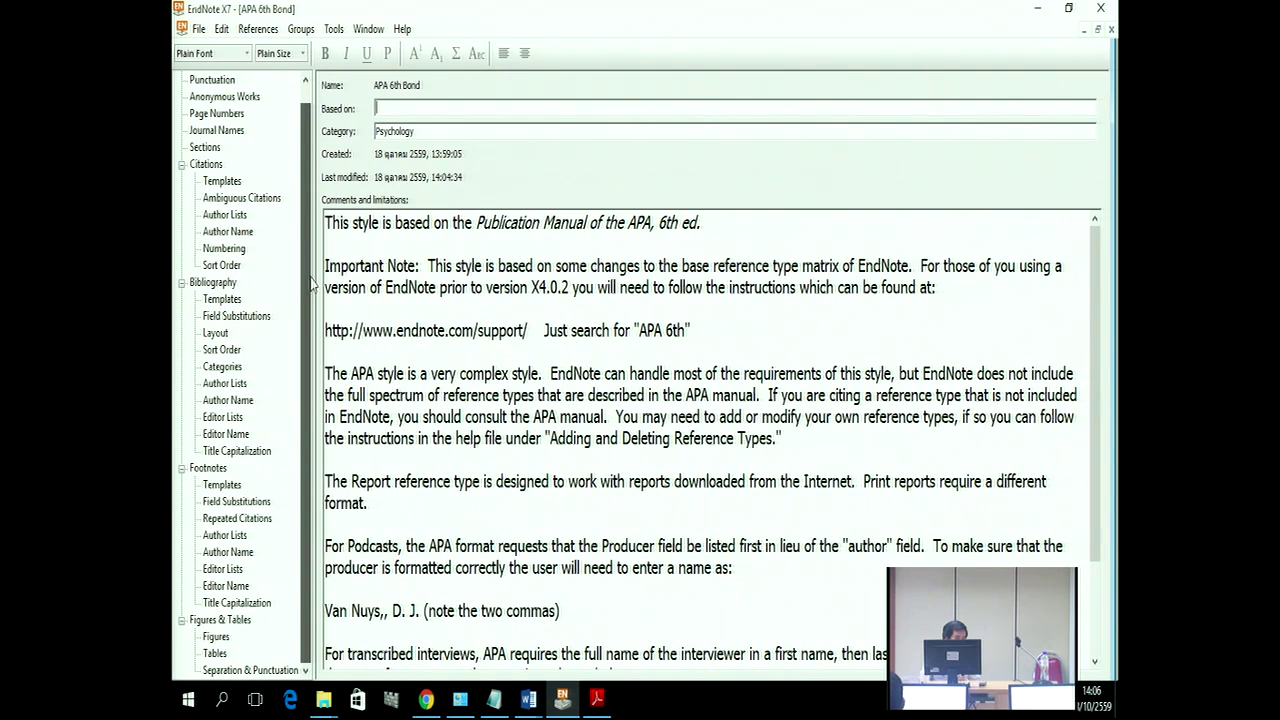
{"action": "left_click", "coordinate": [197, 285]}
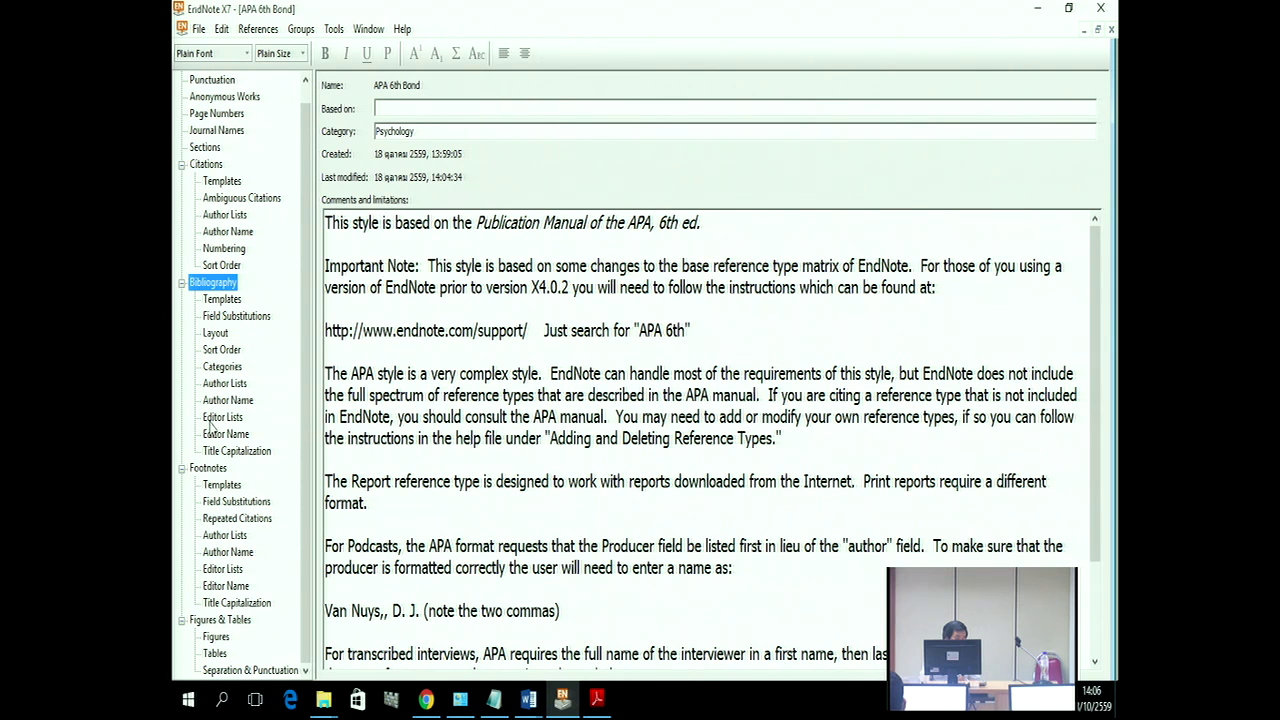
{"action": "left_click", "coordinate": [212, 453]}
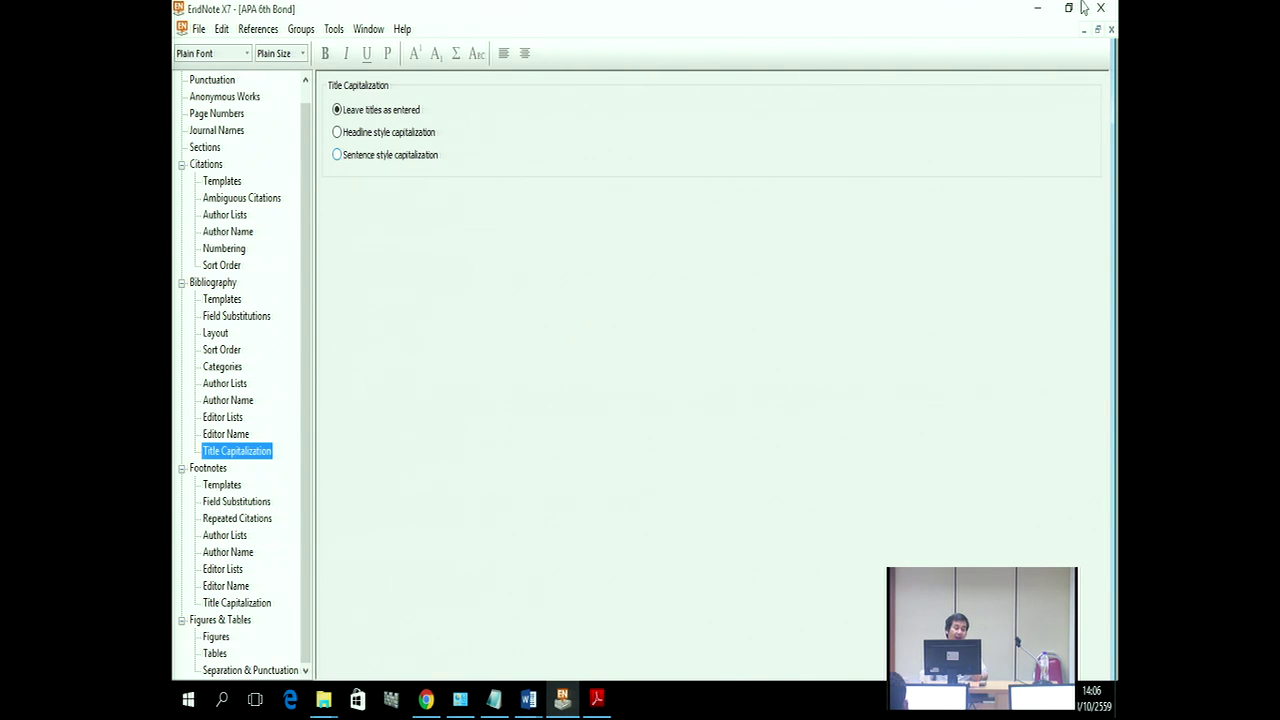
{"action": "left_click", "coordinate": [1111, 30]}
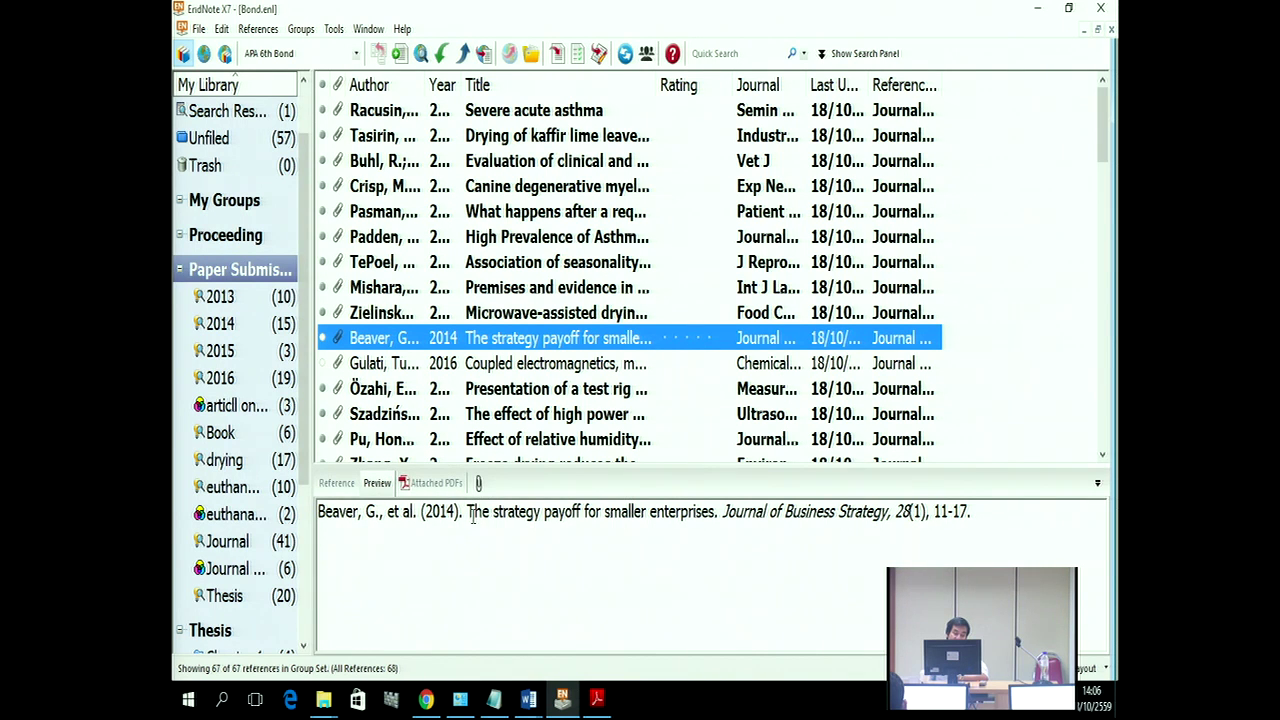
Step: Open the reference "The strategy payoff for smaller enterprises", examine how its title is capitalized, and close the record
{"action": "double_click", "coordinate": [510, 340]}
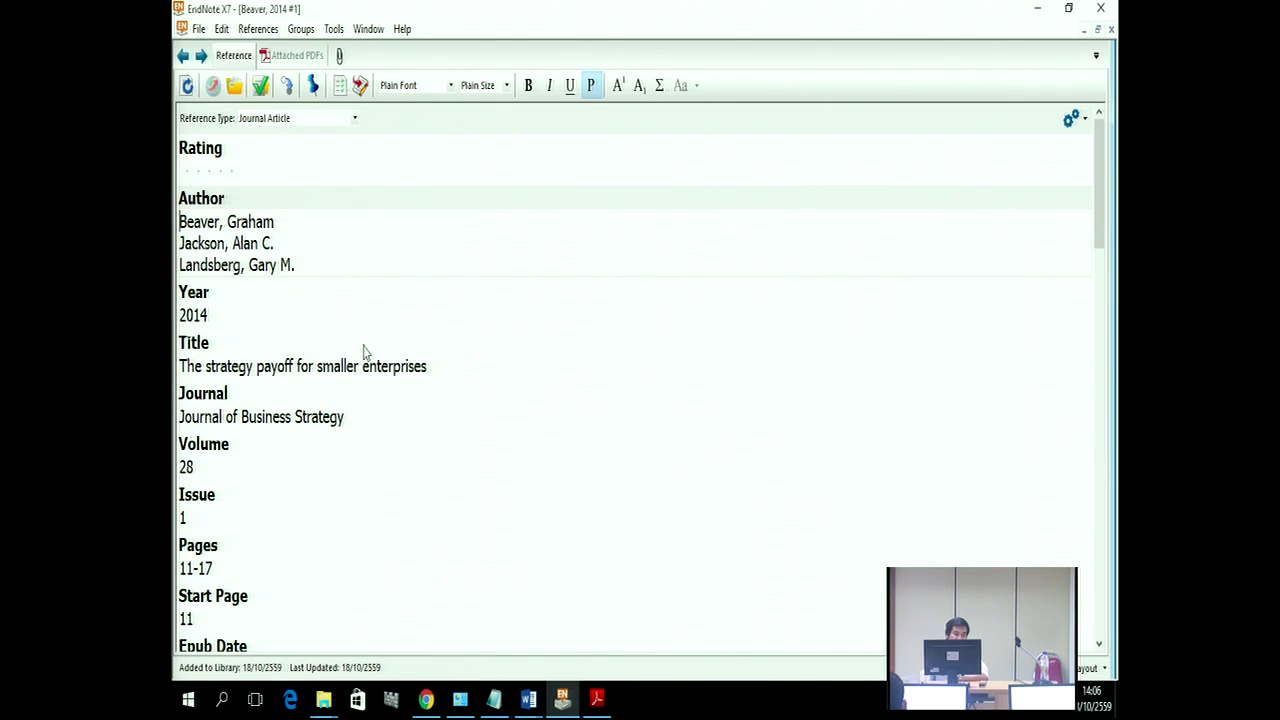
{"action": "left_click_drag", "start_coordinate": [437, 370], "coordinate": [174, 374]}
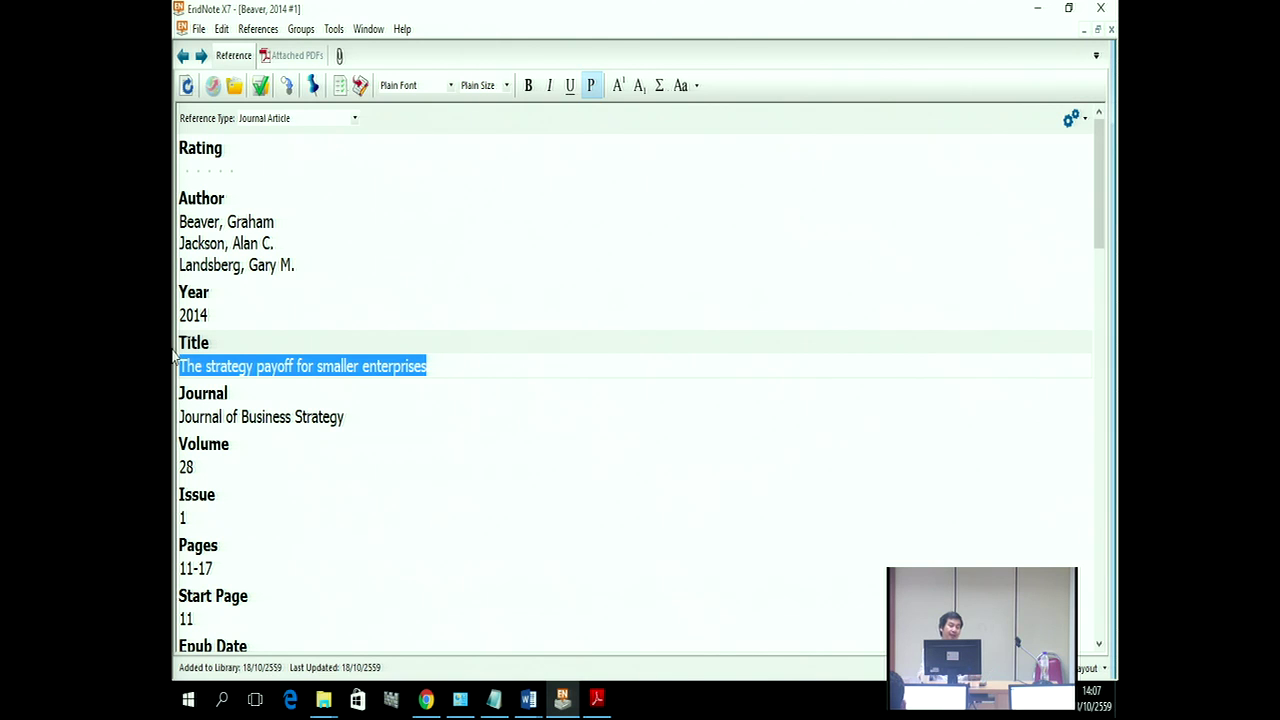
{"action": "left_click", "coordinate": [253, 366]}
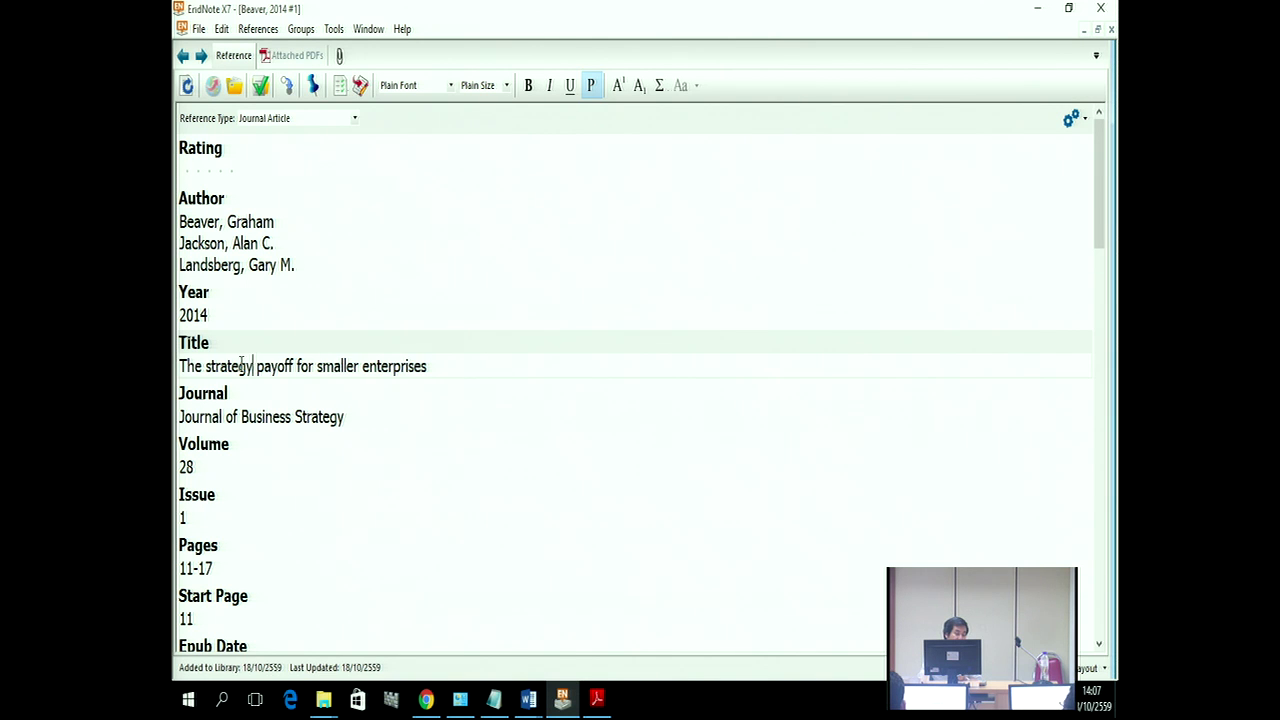
{"action": "left_click_drag", "start_coordinate": [187, 366], "coordinate": [178, 366]}
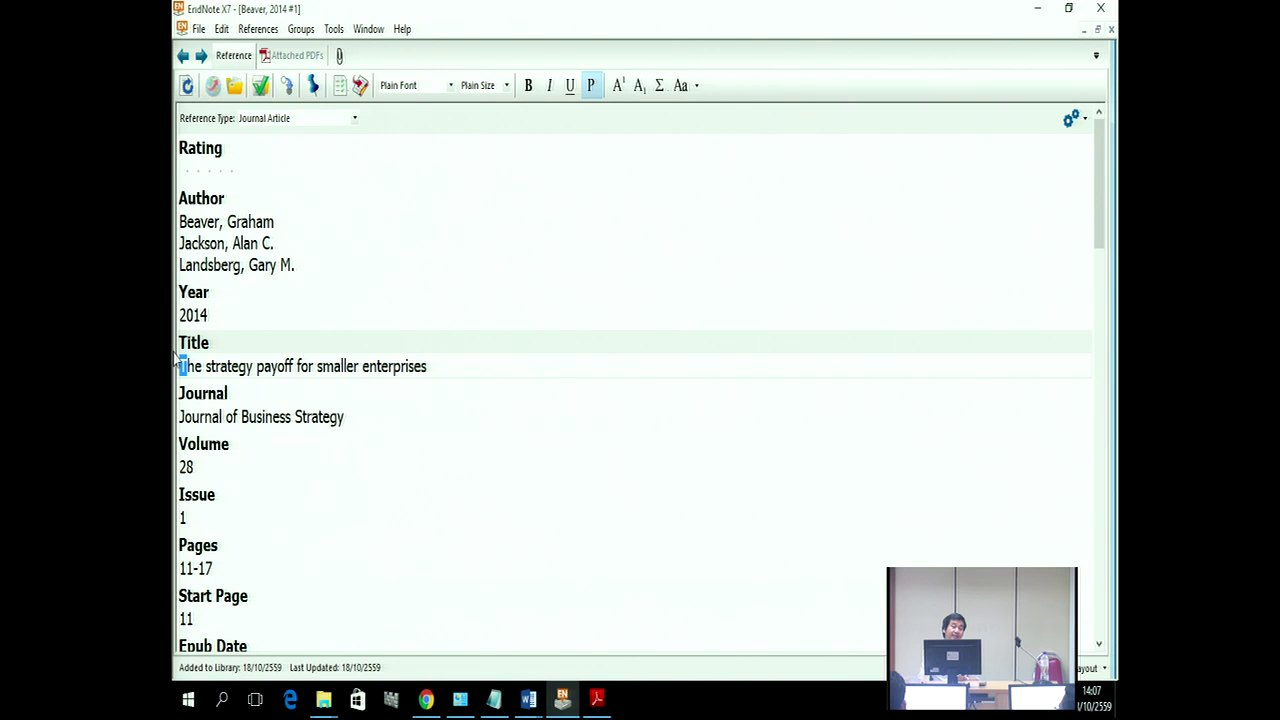
{"action": "triple_click", "coordinate": [180, 366]}
{"action": "left_click", "coordinate": [188, 366]}
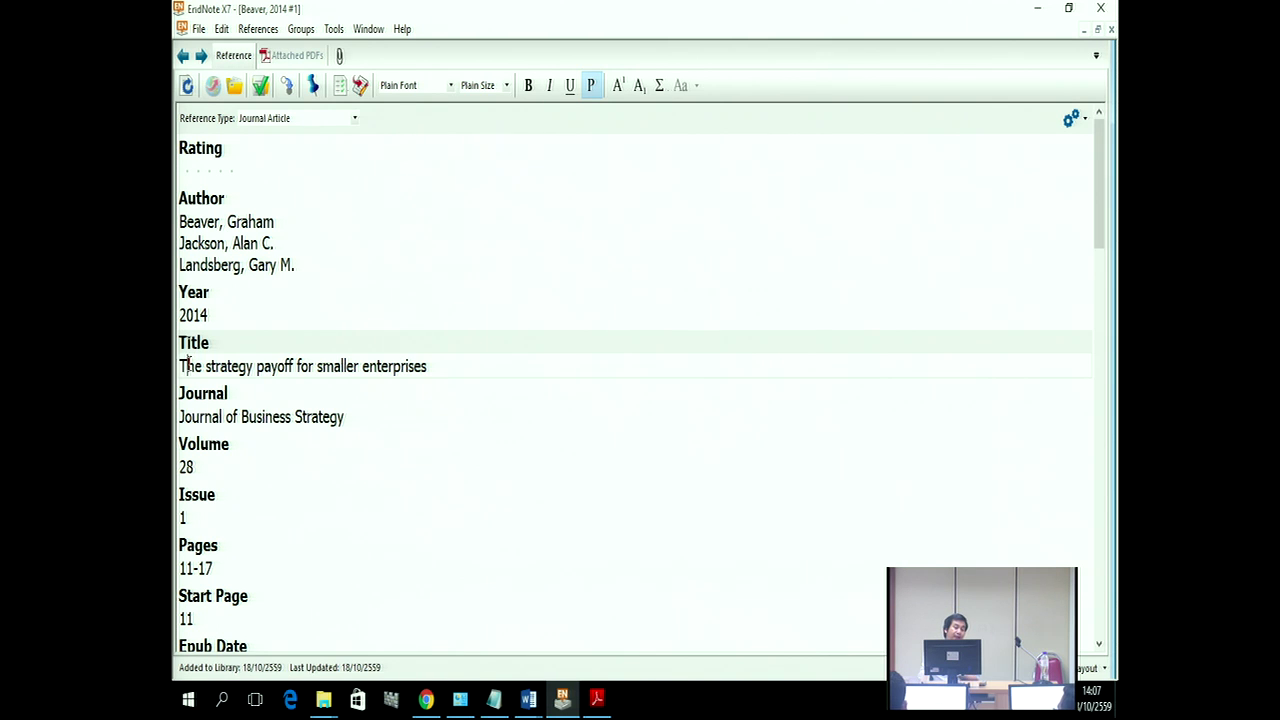
{"action": "left_click_drag", "start_coordinate": [188, 366], "coordinate": [179, 366]}
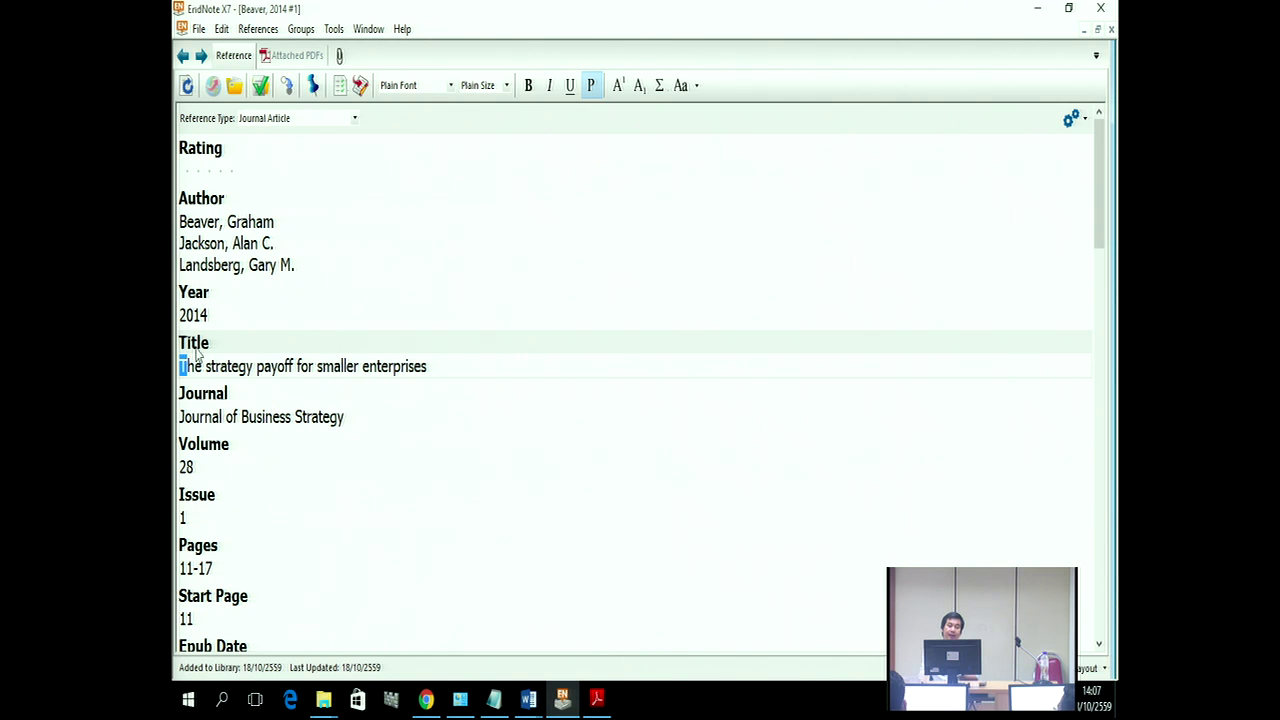
{"action": "left_click_drag", "start_coordinate": [428, 367], "coordinate": [328, 377]}
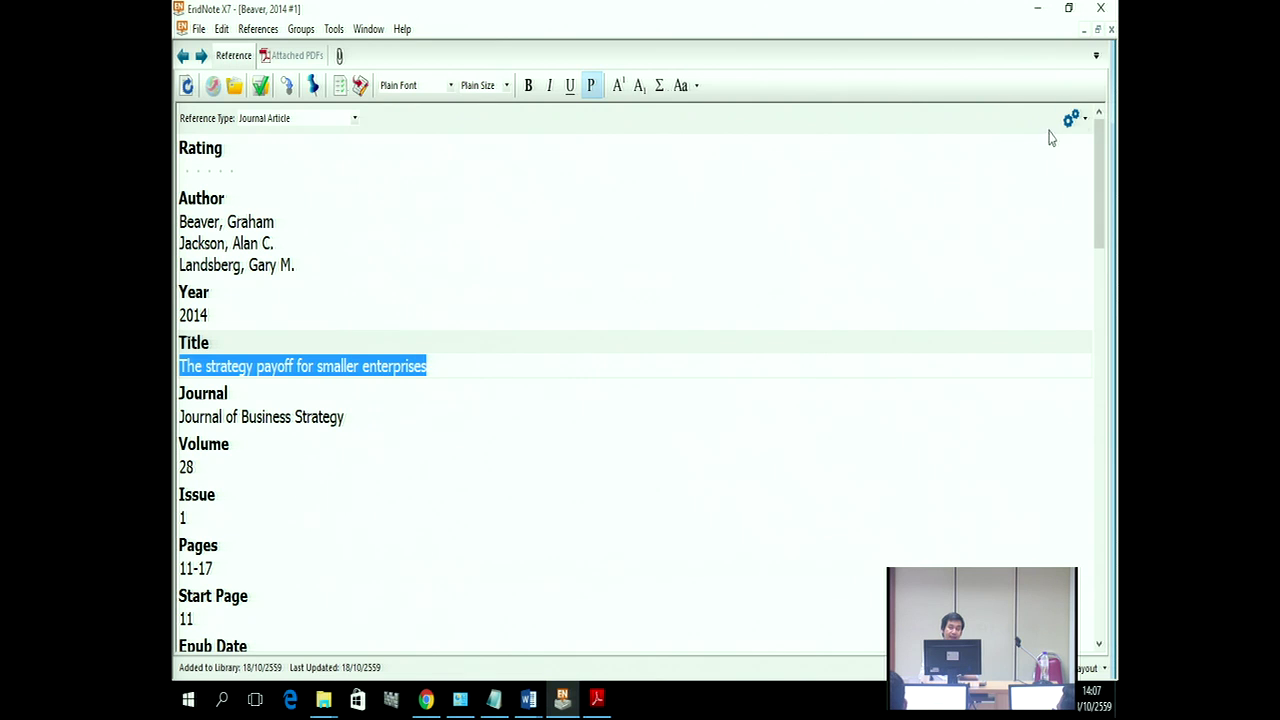
{"action": "left_click", "coordinate": [1110, 31]}
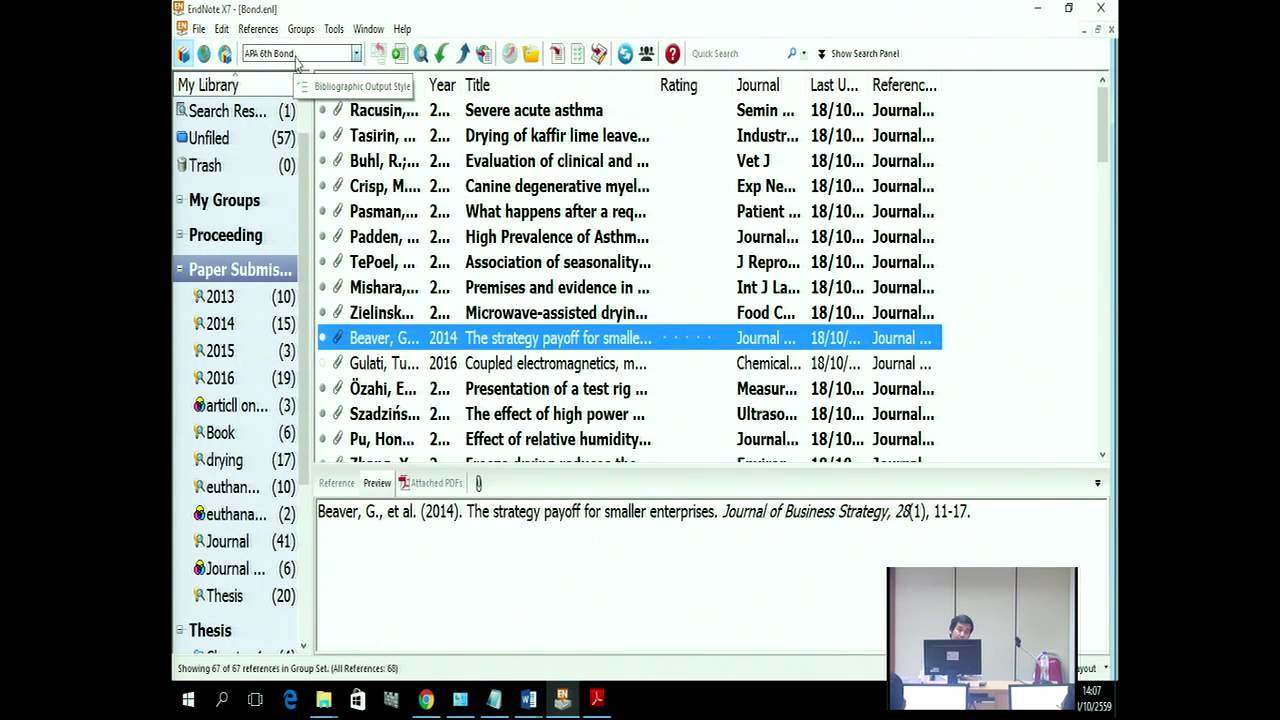
Step: Set the bibliography title capitalization of the APA 6th Bond style to Sentence style capitalization, then save and close the style
{"action": "left_click", "coordinate": [222, 30]}
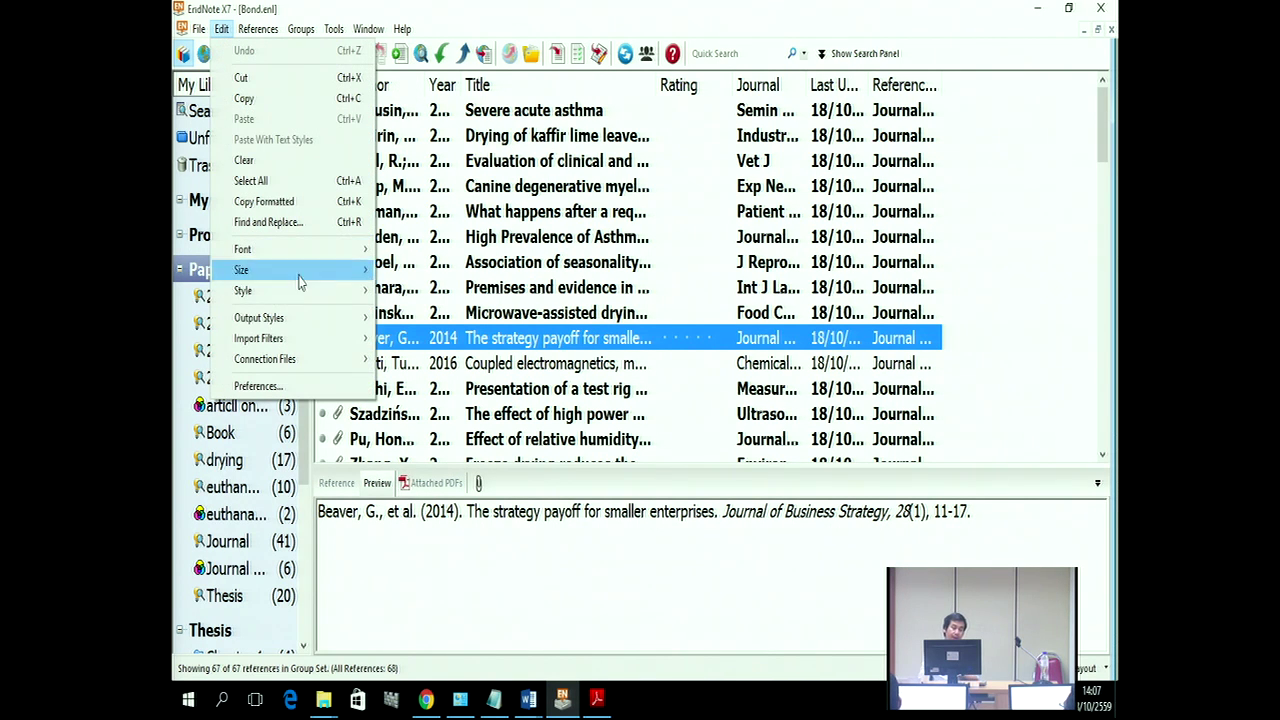
{"action": "mouse_move", "coordinate": [298, 318]}
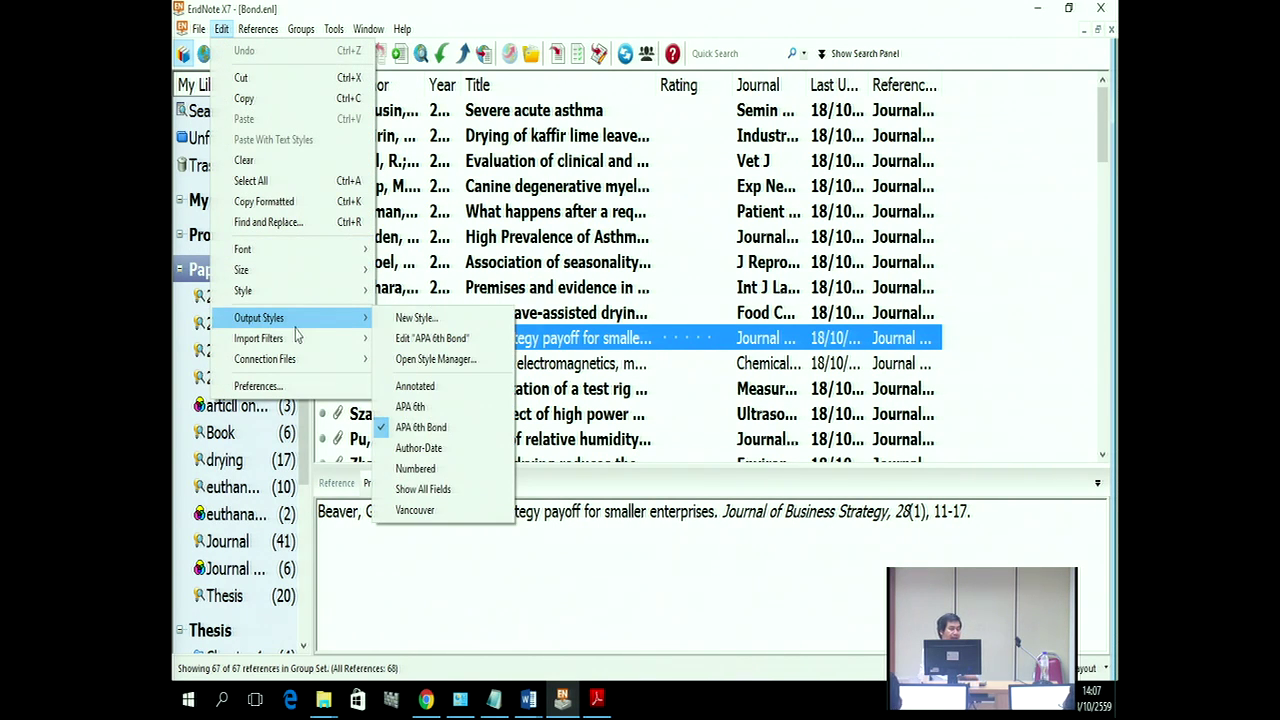
{"action": "left_click", "coordinate": [421, 340]}
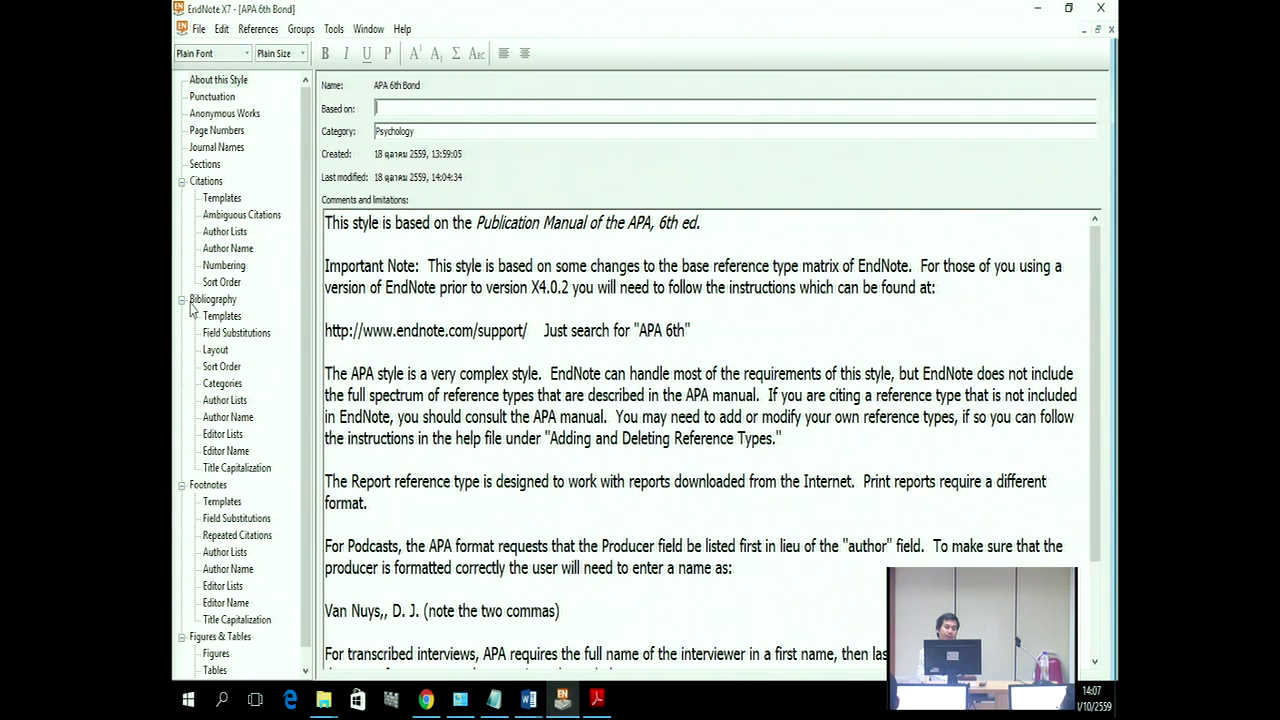
{"action": "left_click", "coordinate": [228, 468]}
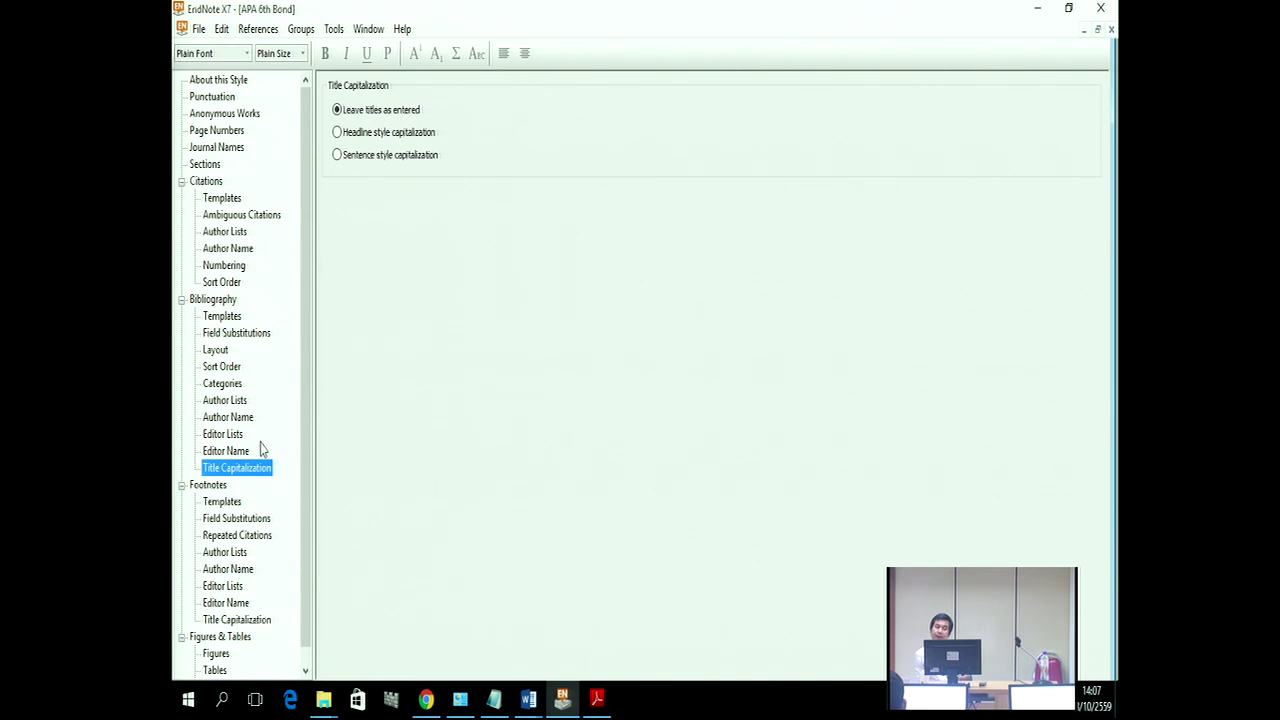
{"action": "left_click", "coordinate": [337, 157]}
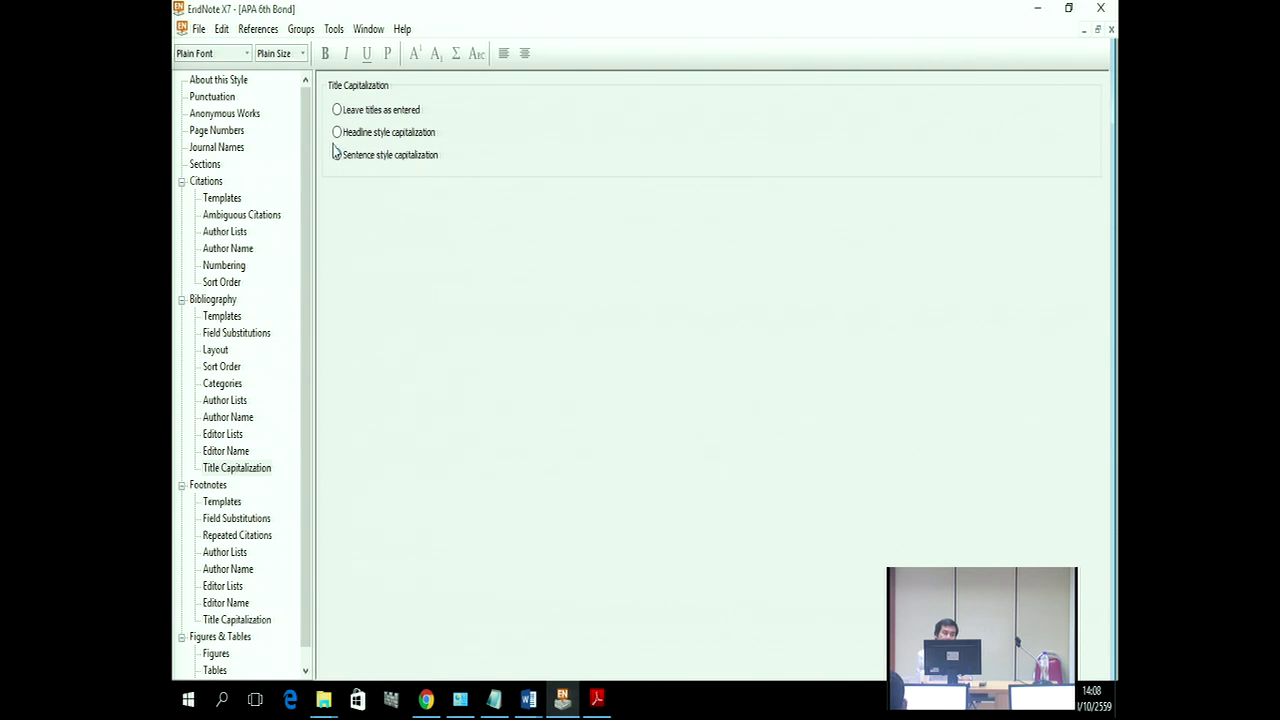
{"action": "left_click", "coordinate": [199, 36]}
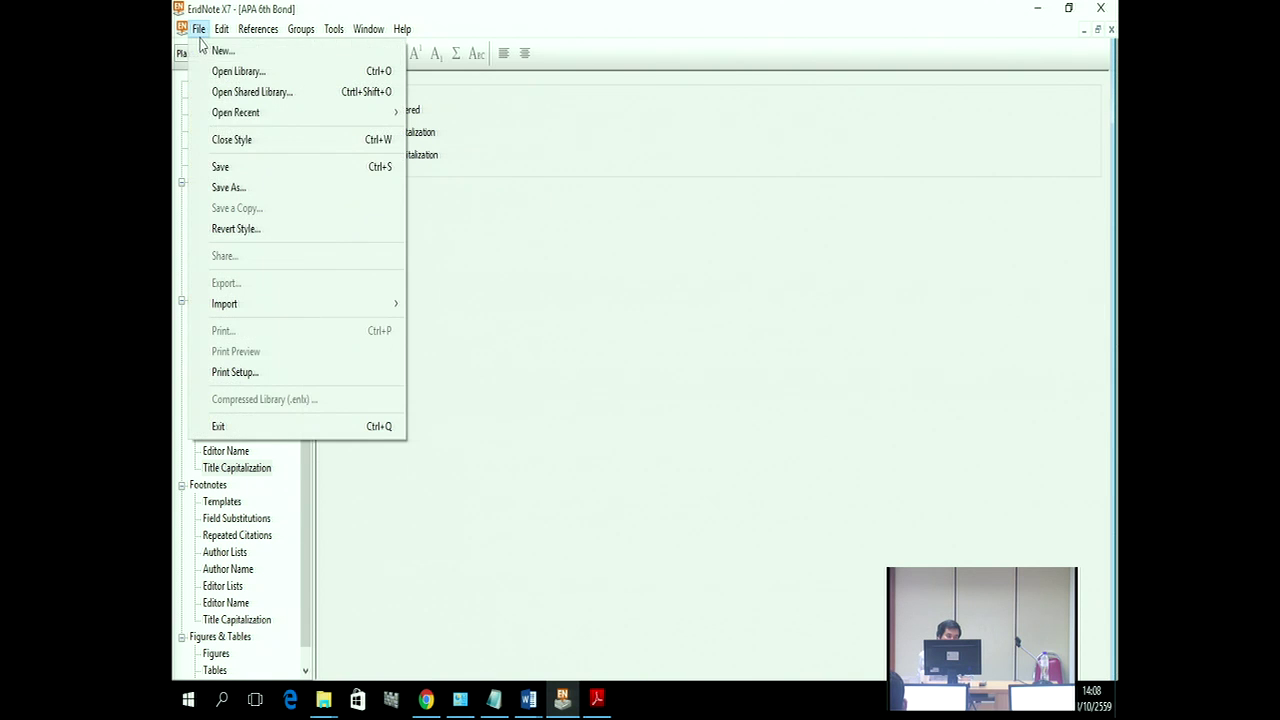
{"action": "left_click", "coordinate": [234, 177]}
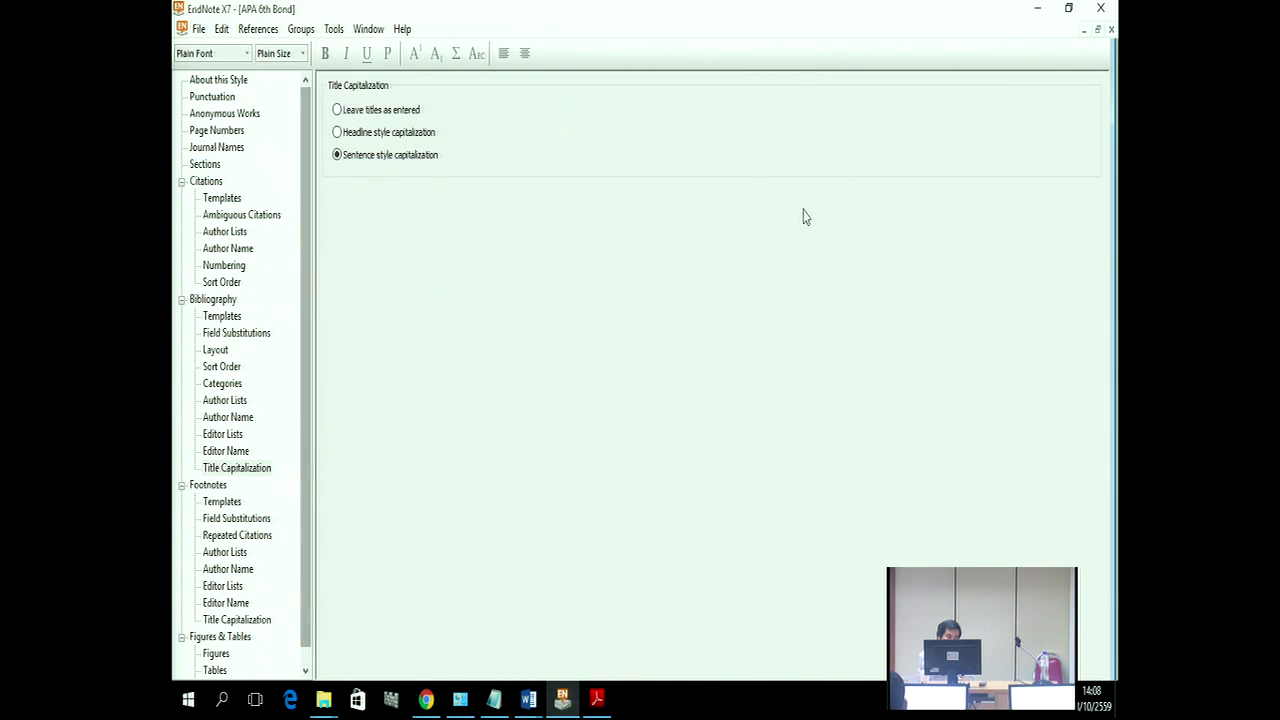
{"action": "left_click", "coordinate": [1110, 31]}
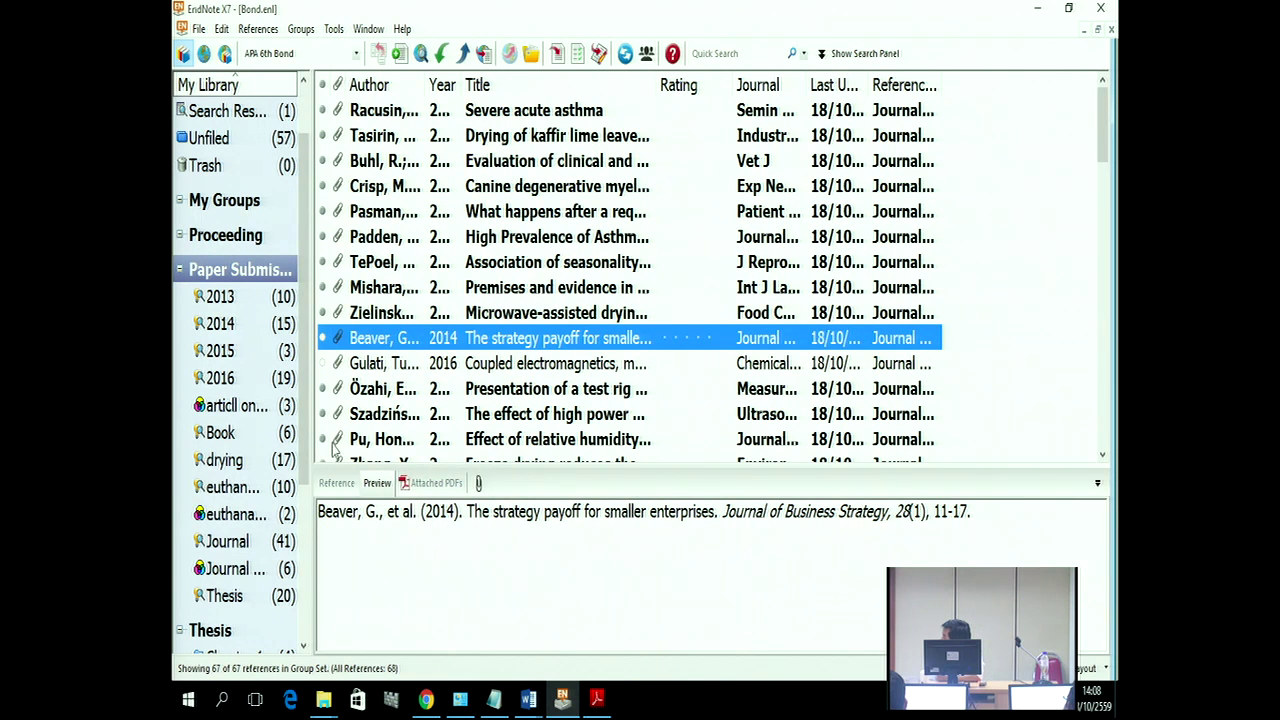
Step: Switch the bibliographic output style to APA 6th and examine the author surname and initial formatting in the reference preview
{"action": "left_click", "coordinate": [321, 510]}
{"action": "left_click_drag", "start_coordinate": [321, 510], "coordinate": [370, 513]}
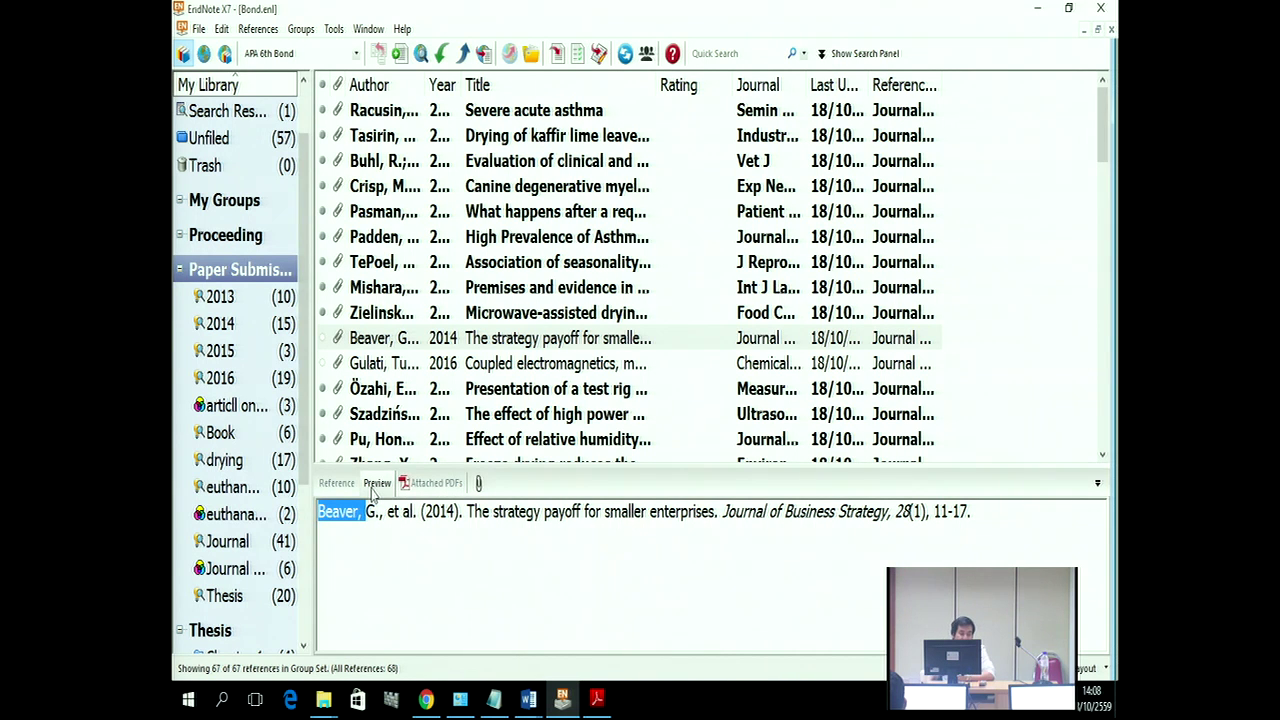
{"action": "left_click", "coordinate": [330, 56]}
{"action": "left_click", "coordinate": [318, 94]}
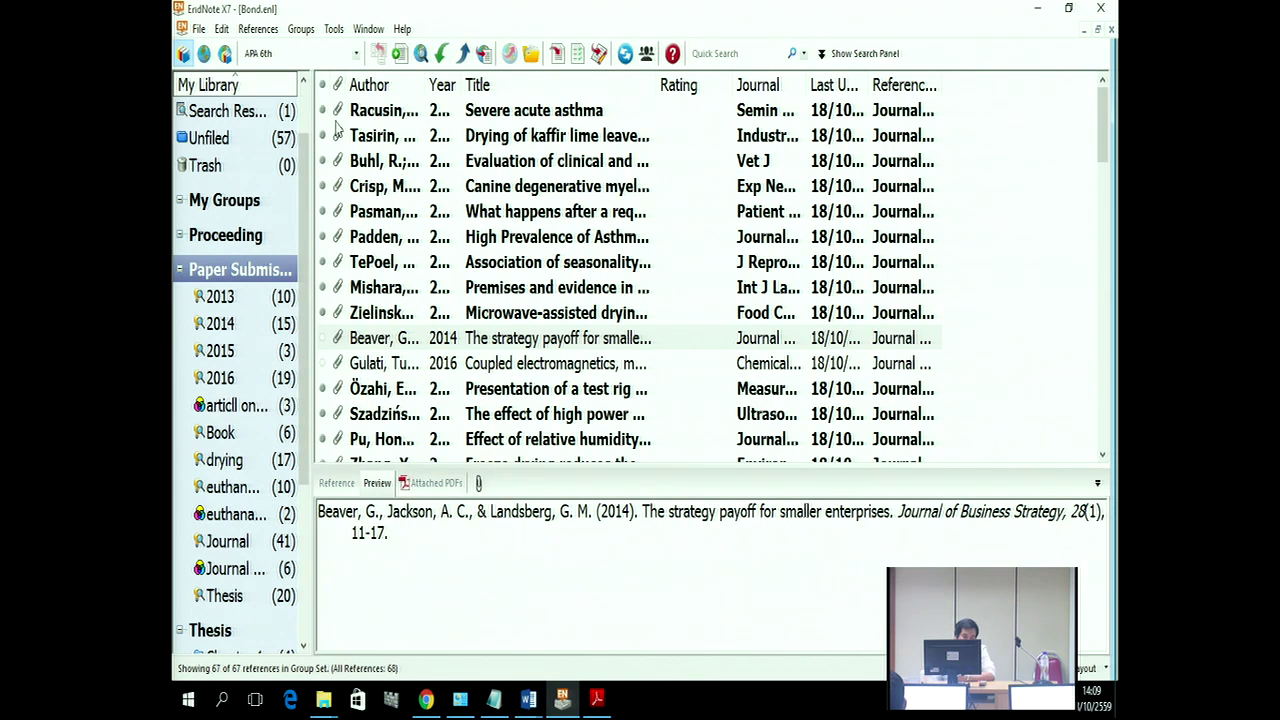
{"action": "mouse_move", "coordinate": [327, 512]}
{"action": "left_mouse_down"}
{"action": "mouse_move", "coordinate": [437, 514]}
{"action": "mouse_move", "coordinate": [318, 513]}
{"action": "left_mouse_up"}
{"action": "left_click", "coordinate": [421, 546]}
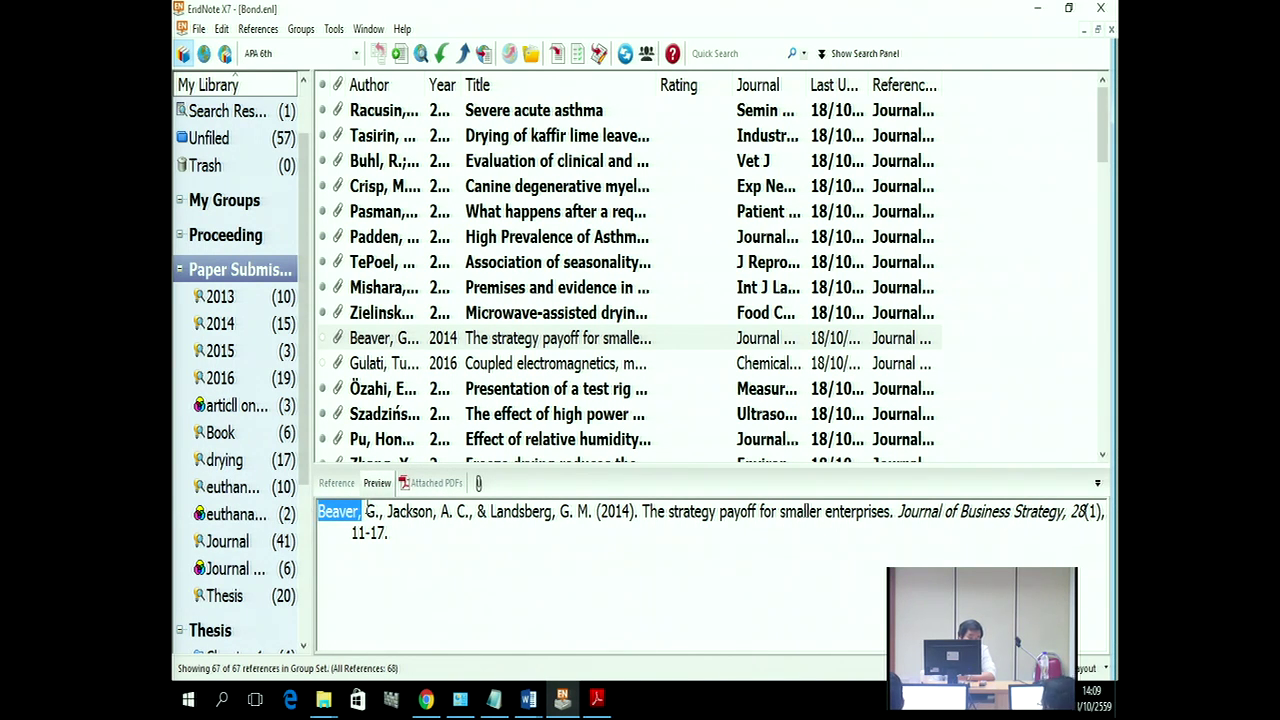
{"action": "left_click_drag", "start_coordinate": [376, 512], "coordinate": [365, 512]}
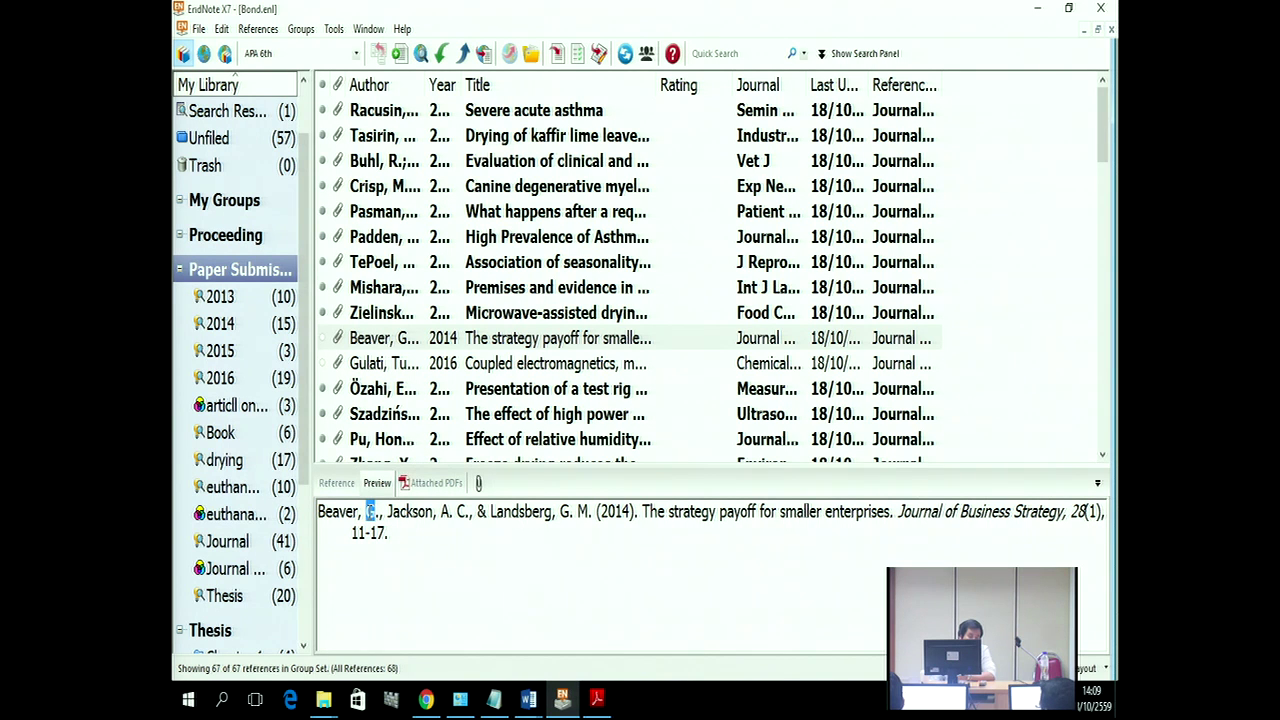
{"action": "left_click", "coordinate": [399, 533]}
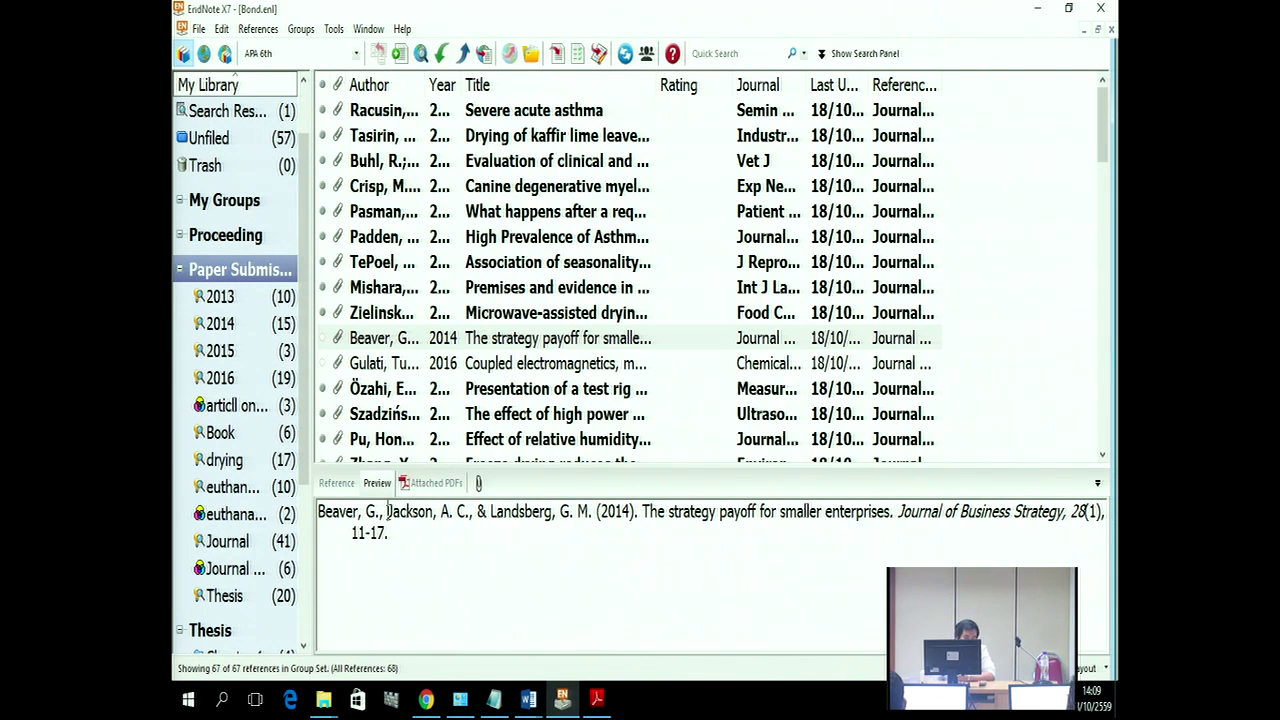
{"action": "left_click_drag", "start_coordinate": [388, 511], "coordinate": [434, 512]}
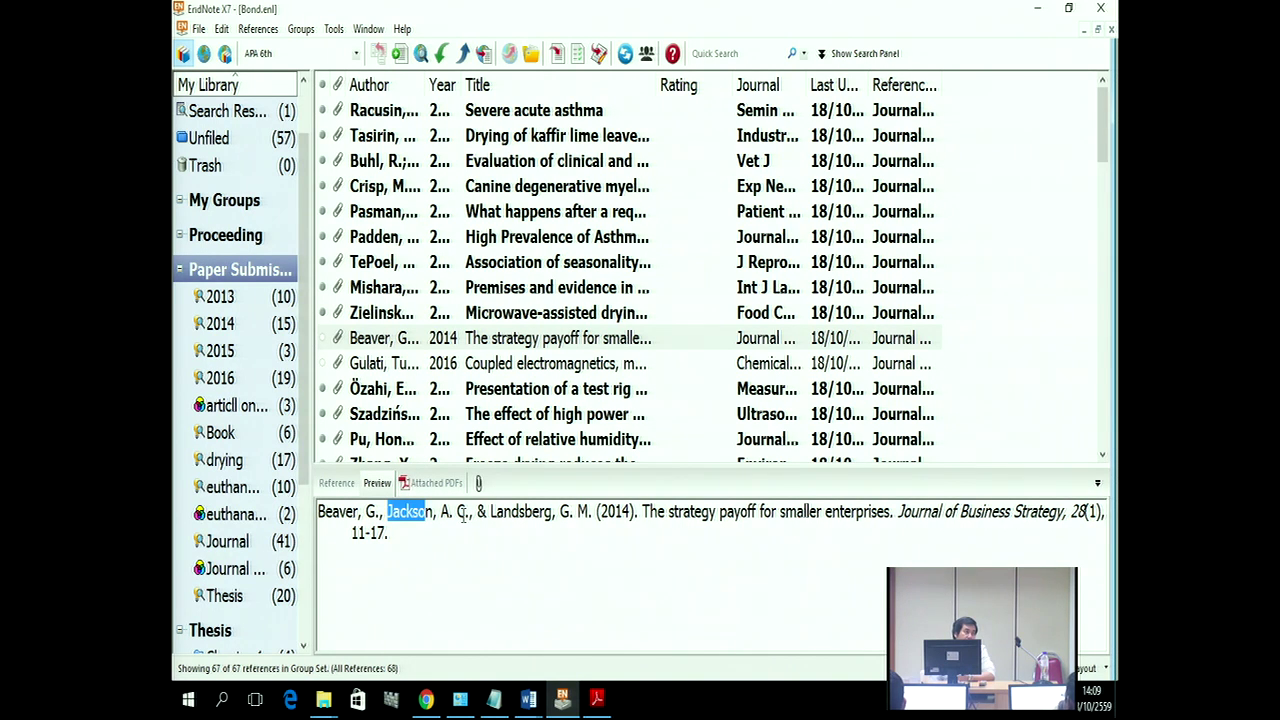
Step: Switch the library's bibliographic output style back to APA 6th Bond
{"action": "left_click", "coordinate": [221, 30]}
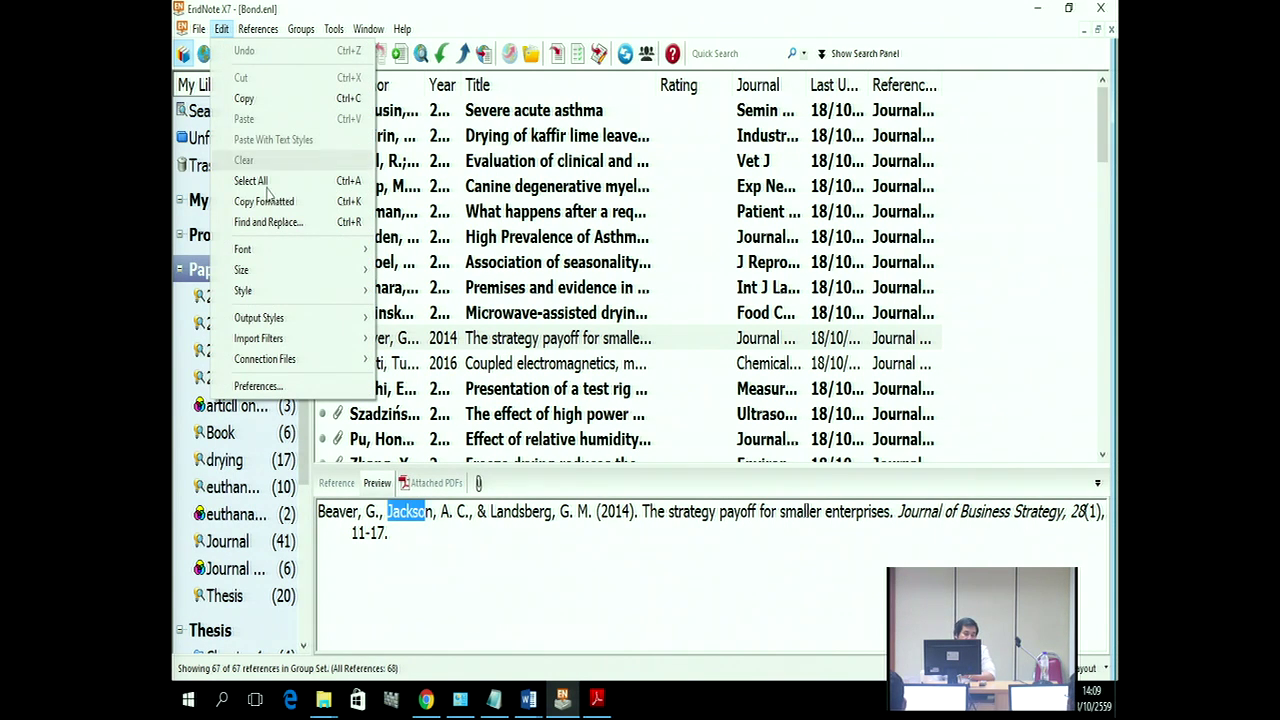
{"action": "mouse_move", "coordinate": [280, 318]}
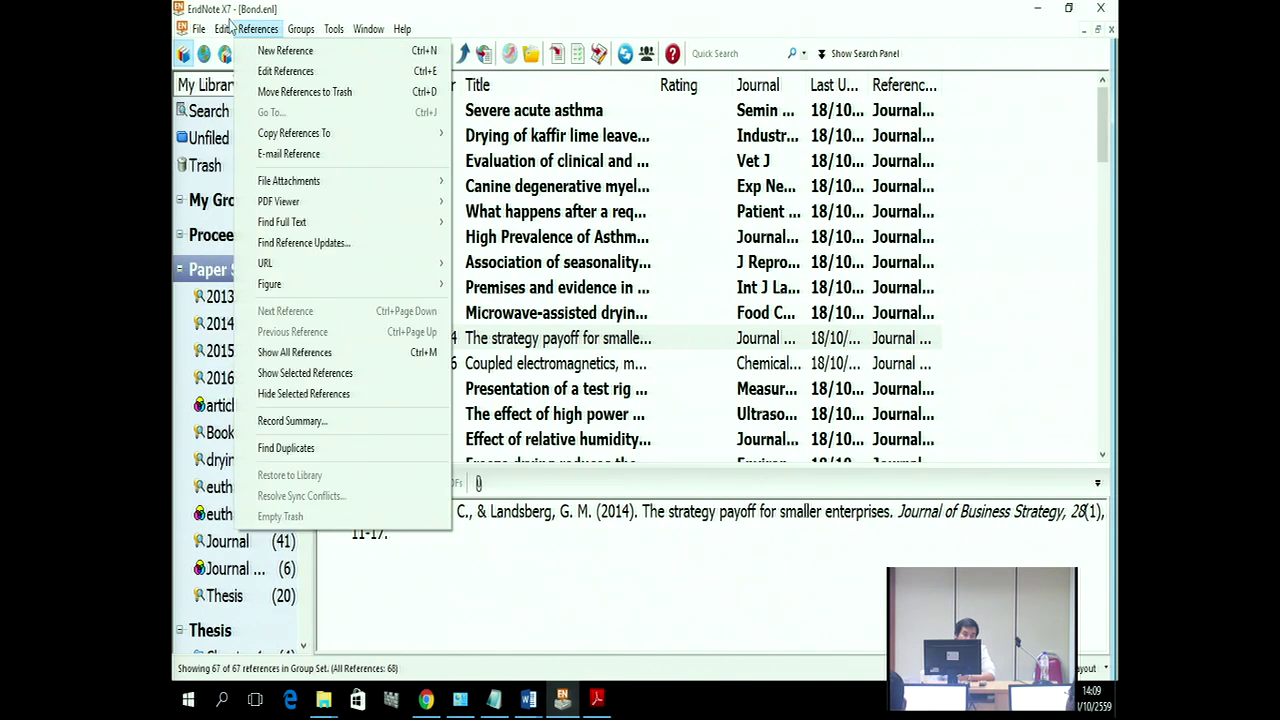
{"action": "left_click", "coordinate": [225, 30]}
{"action": "left_click", "coordinate": [256, 58]}
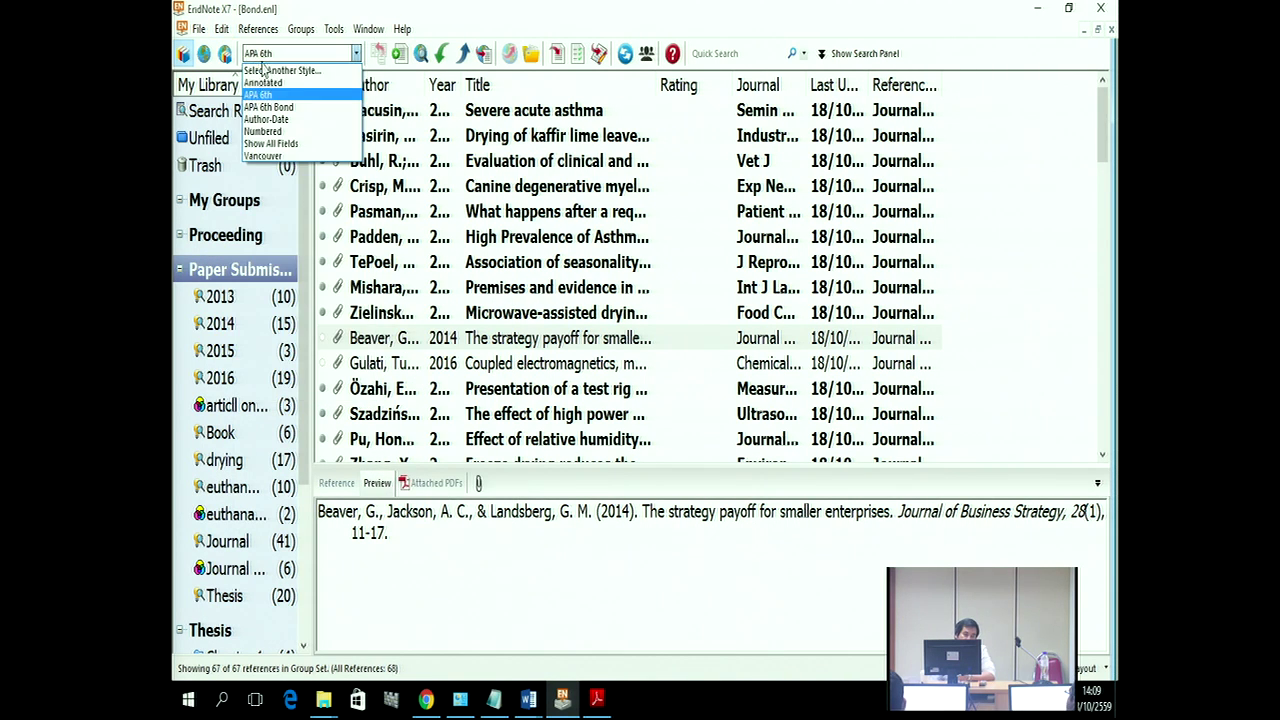
{"action": "left_click", "coordinate": [262, 118]}
Step: Open the APA 6th Bond style for editing and set the bibliography name format of other authors to John Doe
{"action": "left_click", "coordinate": [221, 29]}
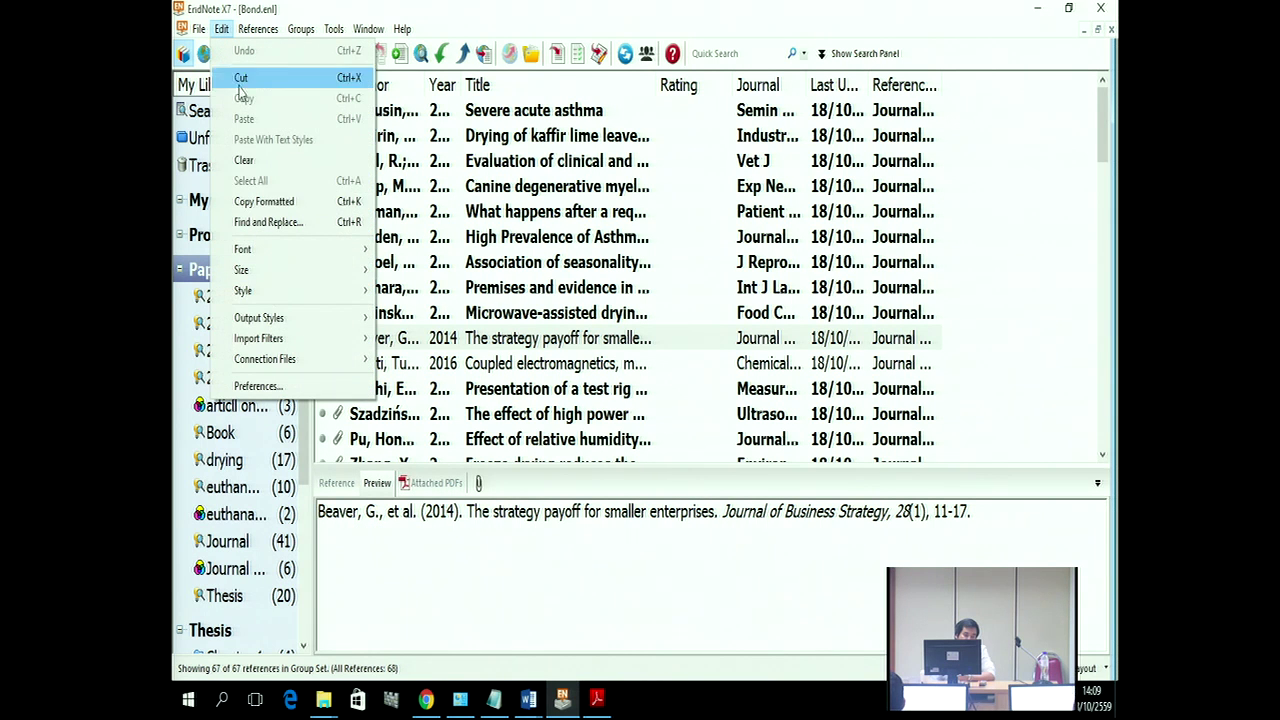
{"action": "mouse_move", "coordinate": [290, 318]}
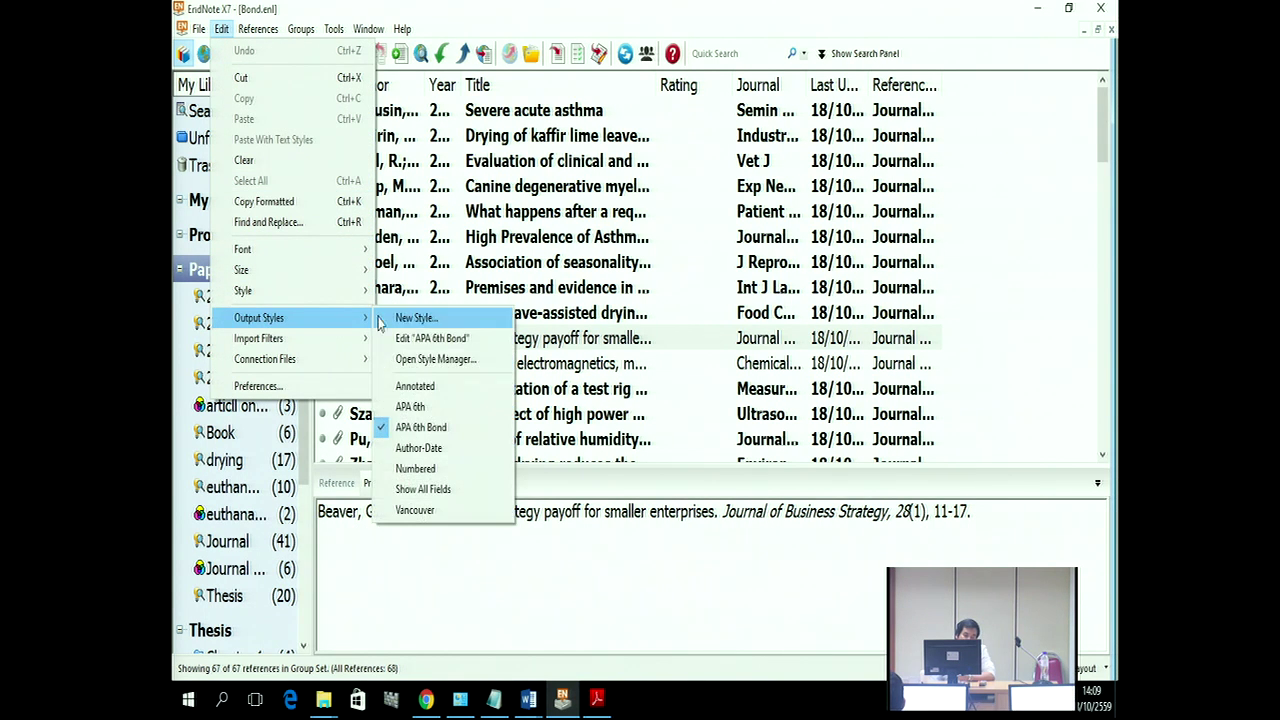
{"action": "left_click", "coordinate": [430, 340]}
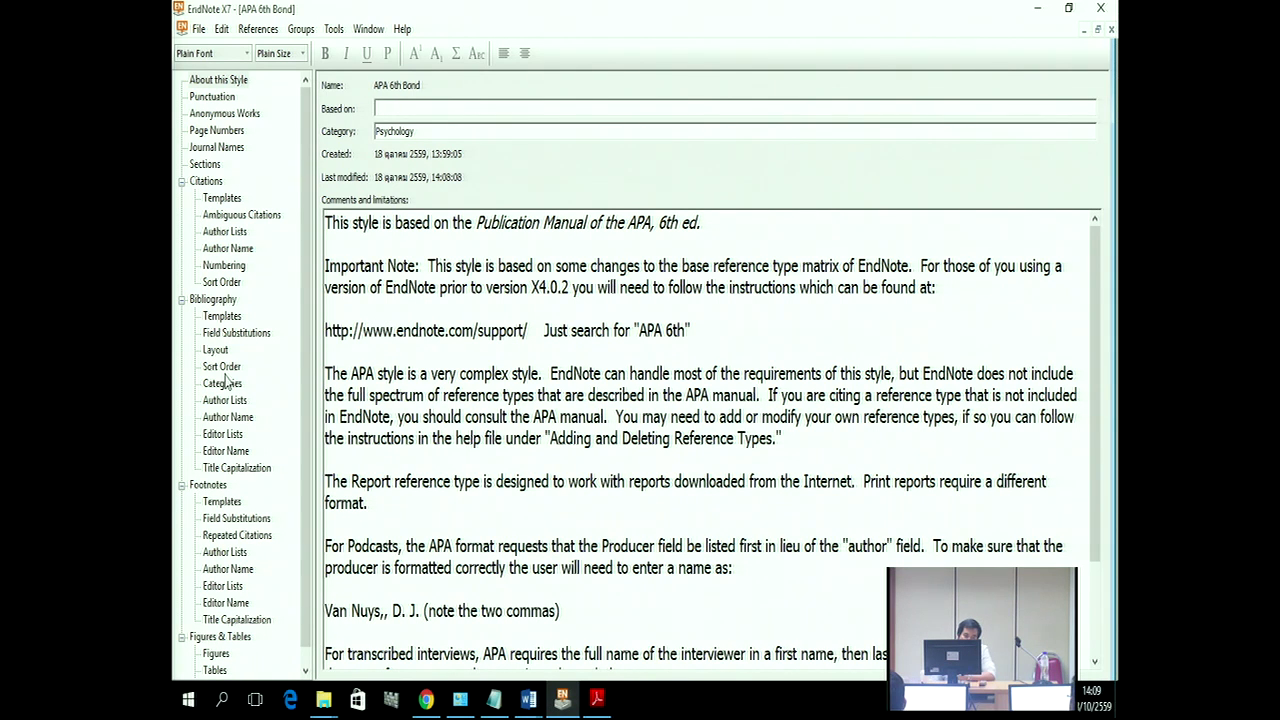
{"action": "left_click", "coordinate": [227, 418]}
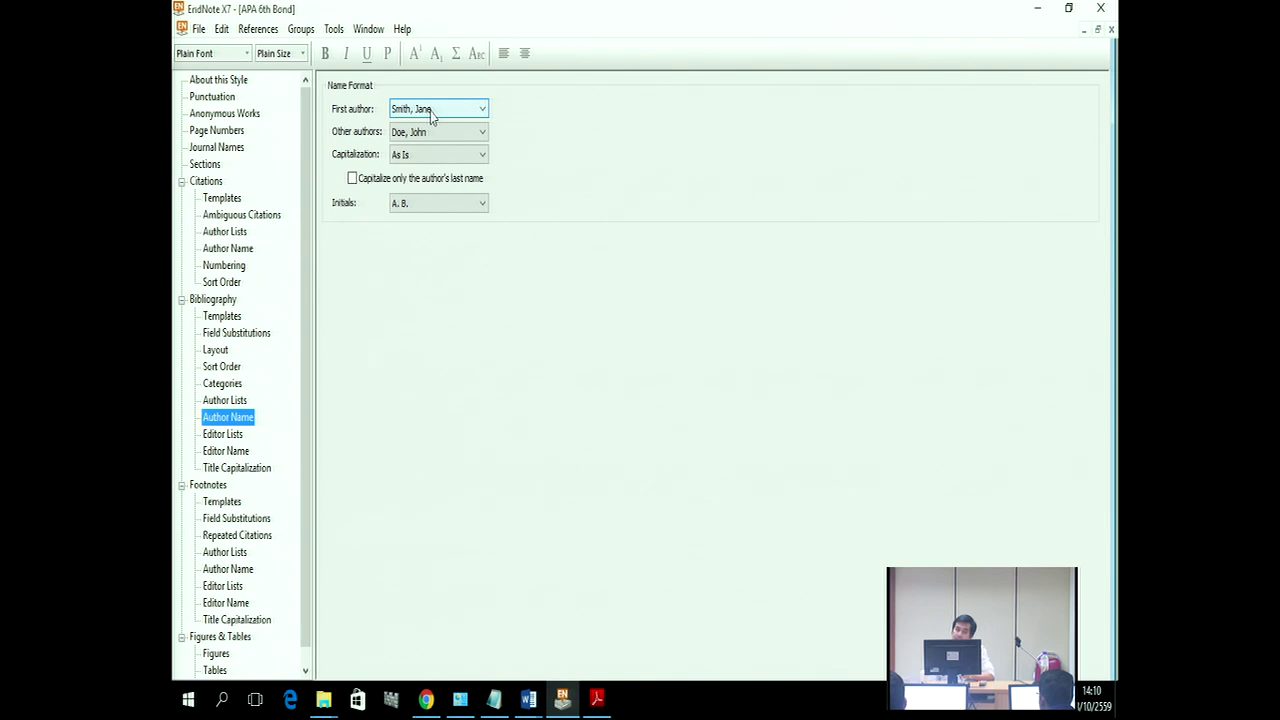
{"action": "left_click", "coordinate": [397, 133]}
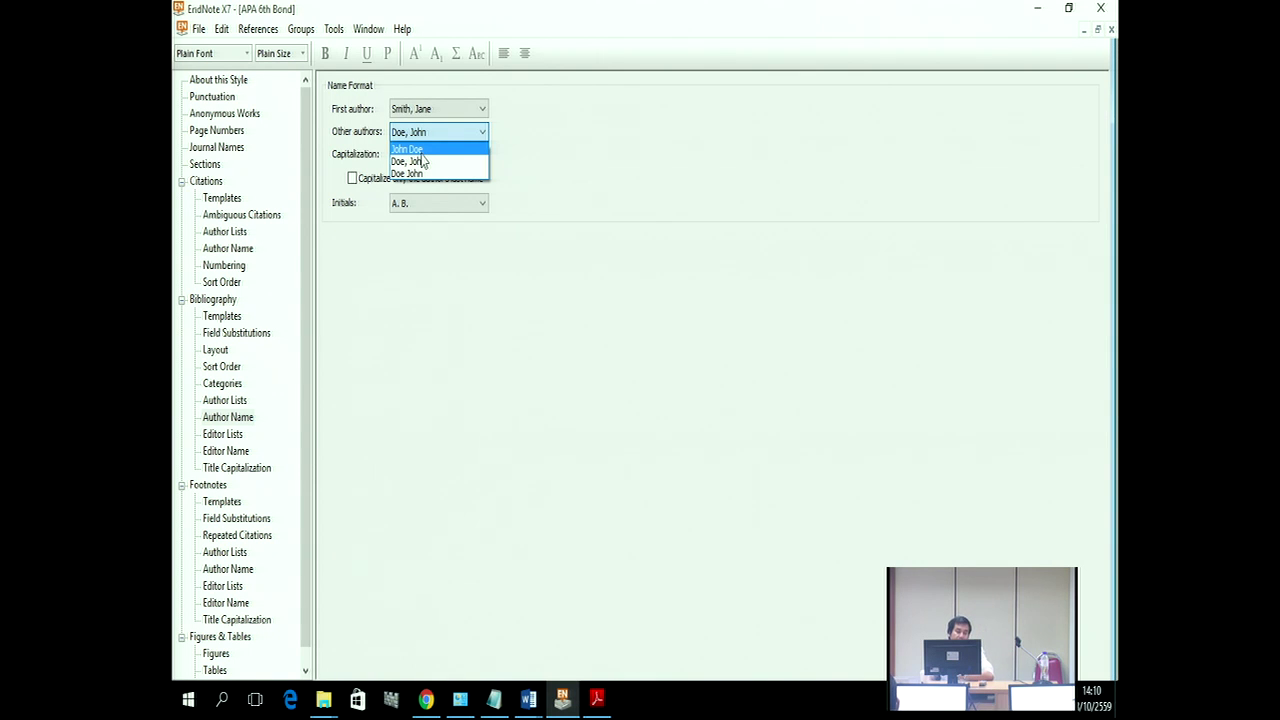
{"action": "left_click", "coordinate": [421, 150]}
Step: Review the initials options for bibliography author names without changing them, then save and close the style
{"action": "left_click", "coordinate": [436, 203]}
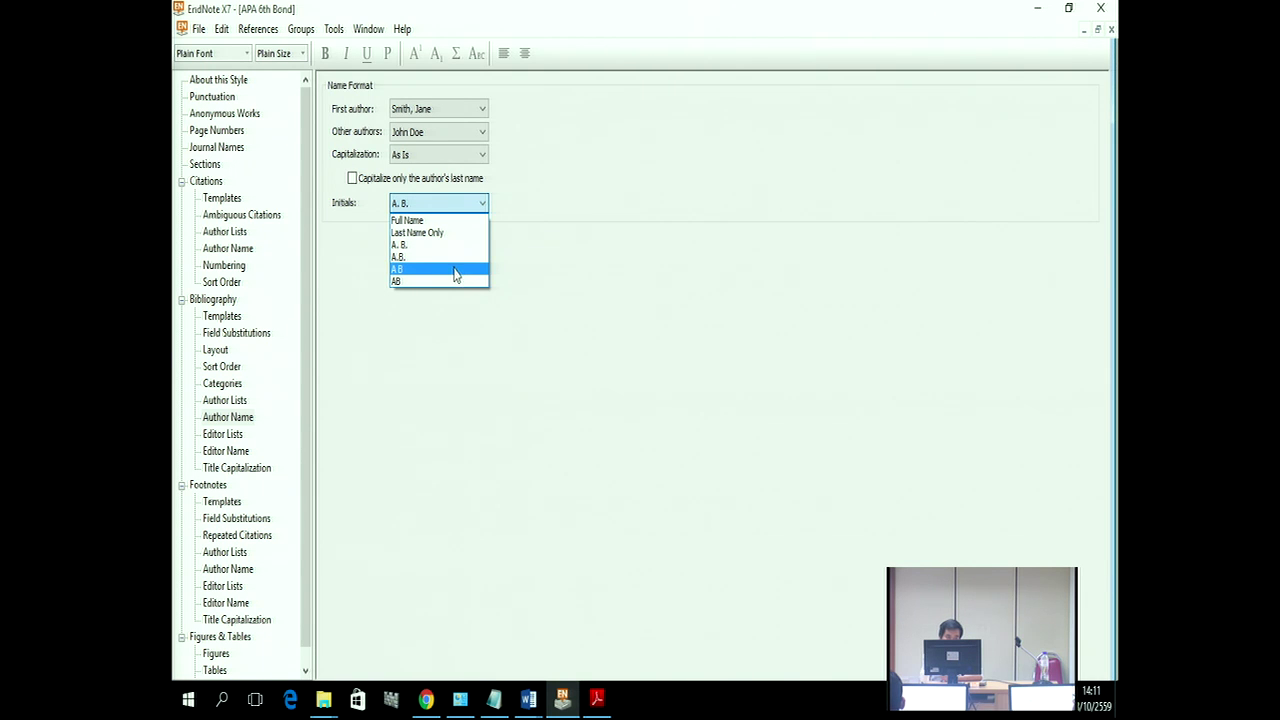
{"action": "left_click", "coordinate": [576, 257]}
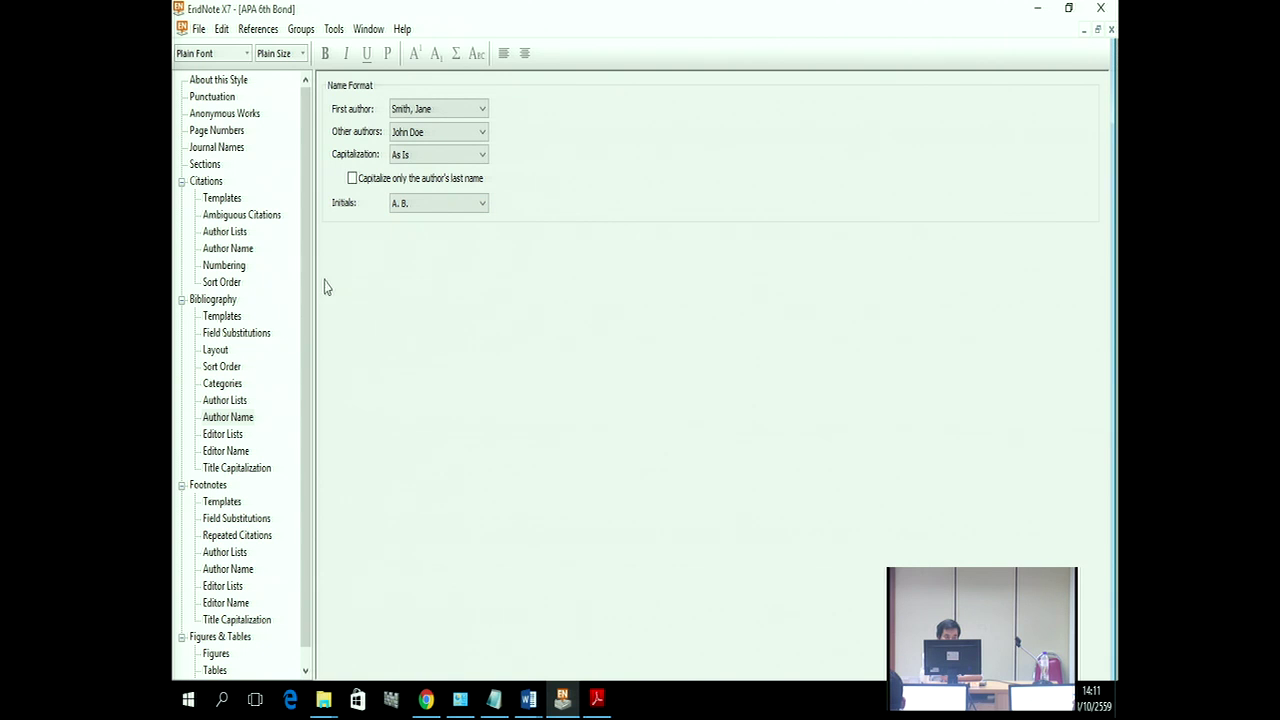
{"action": "left_click", "coordinate": [199, 29]}
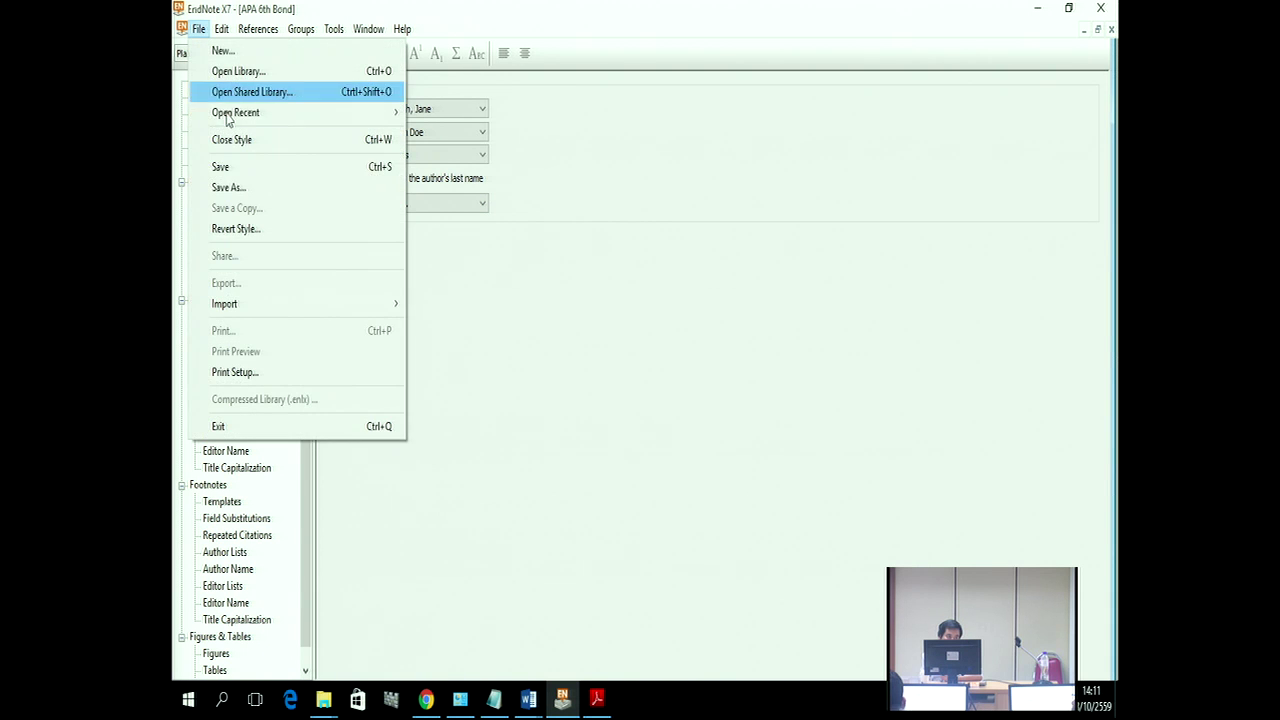
{"action": "left_click", "coordinate": [249, 167]}
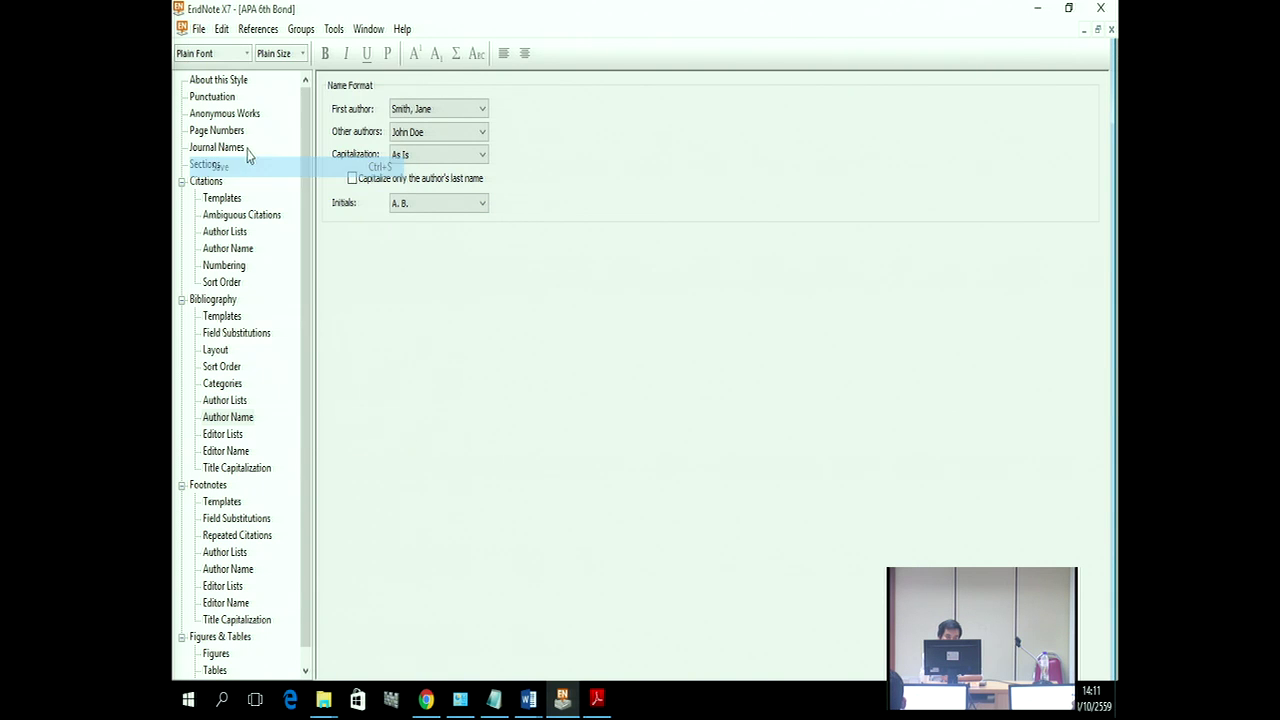
{"action": "left_click", "coordinate": [1111, 30]}
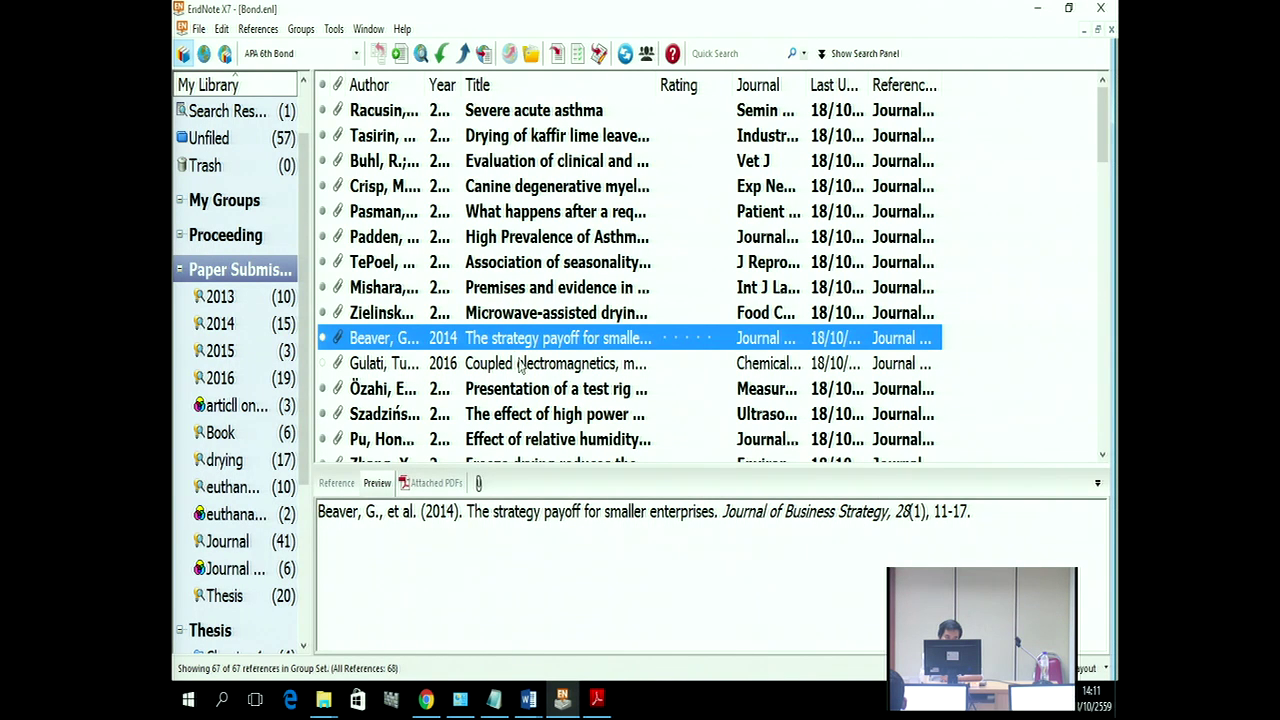
Step: Check the author name format in the preview of "Premises and evidence in the rhetoric of assisted suicide and euthanasia", and preview several Book group references
{"action": "left_click", "coordinate": [421, 288]}
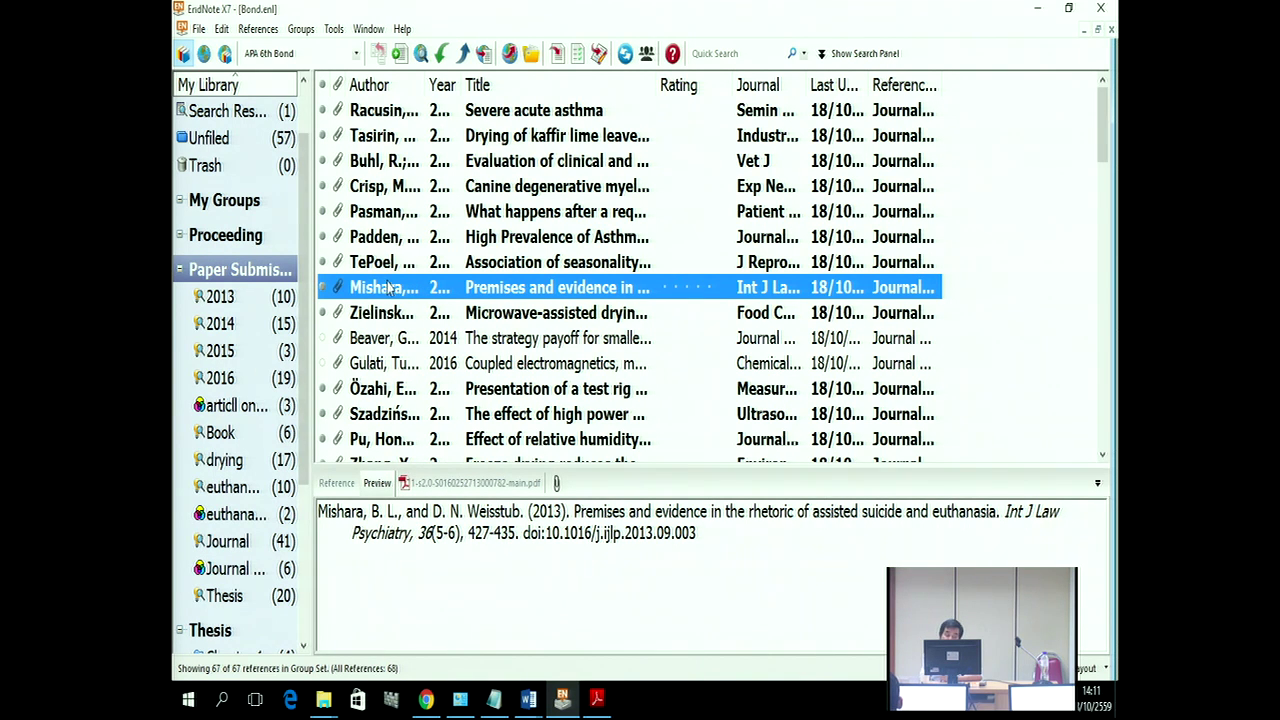
{"action": "scroll", "coordinate": [534, 302], "scroll_direction": "down", "scroll_amount": 2}
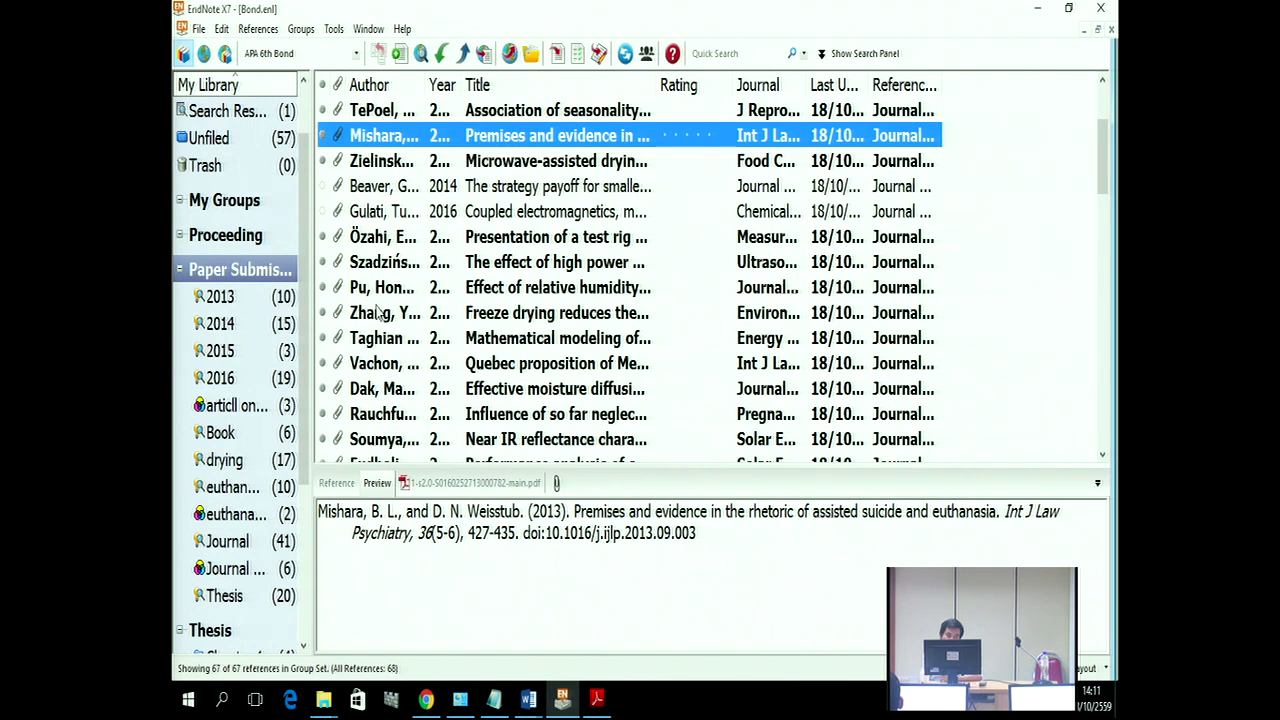
{"action": "left_click", "coordinate": [220, 434]}
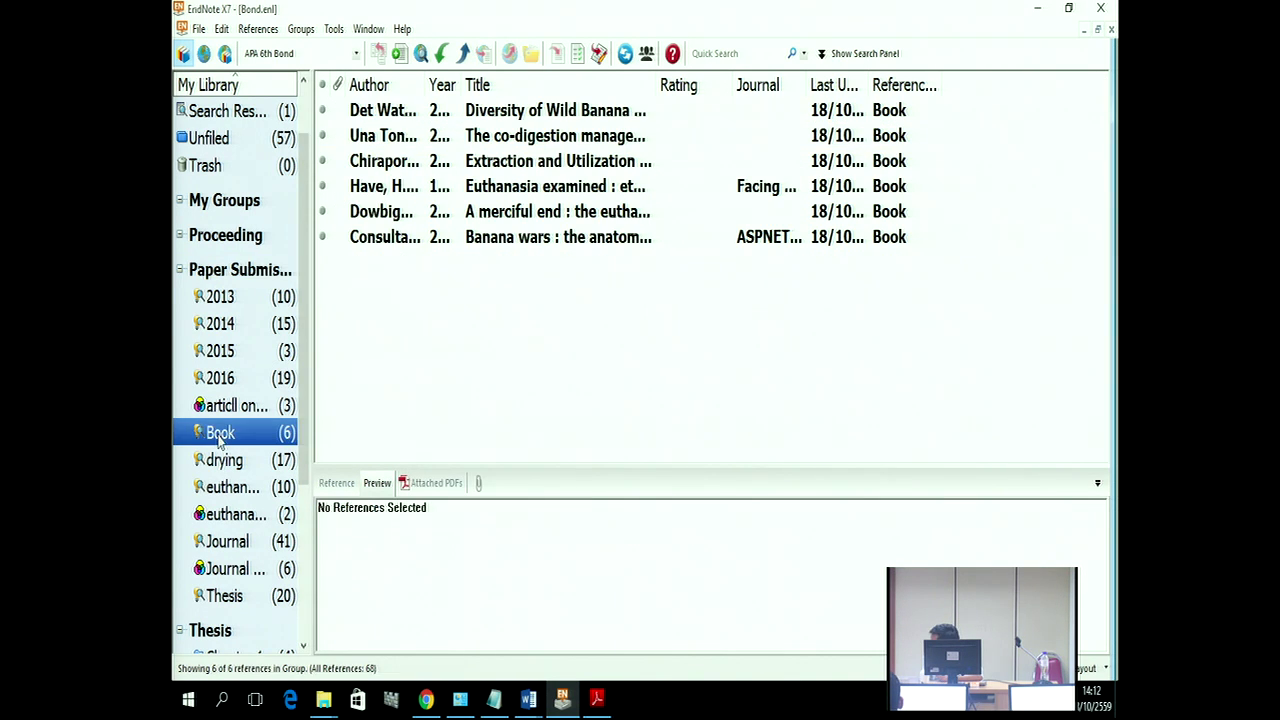
{"action": "left_click", "coordinate": [375, 166]}
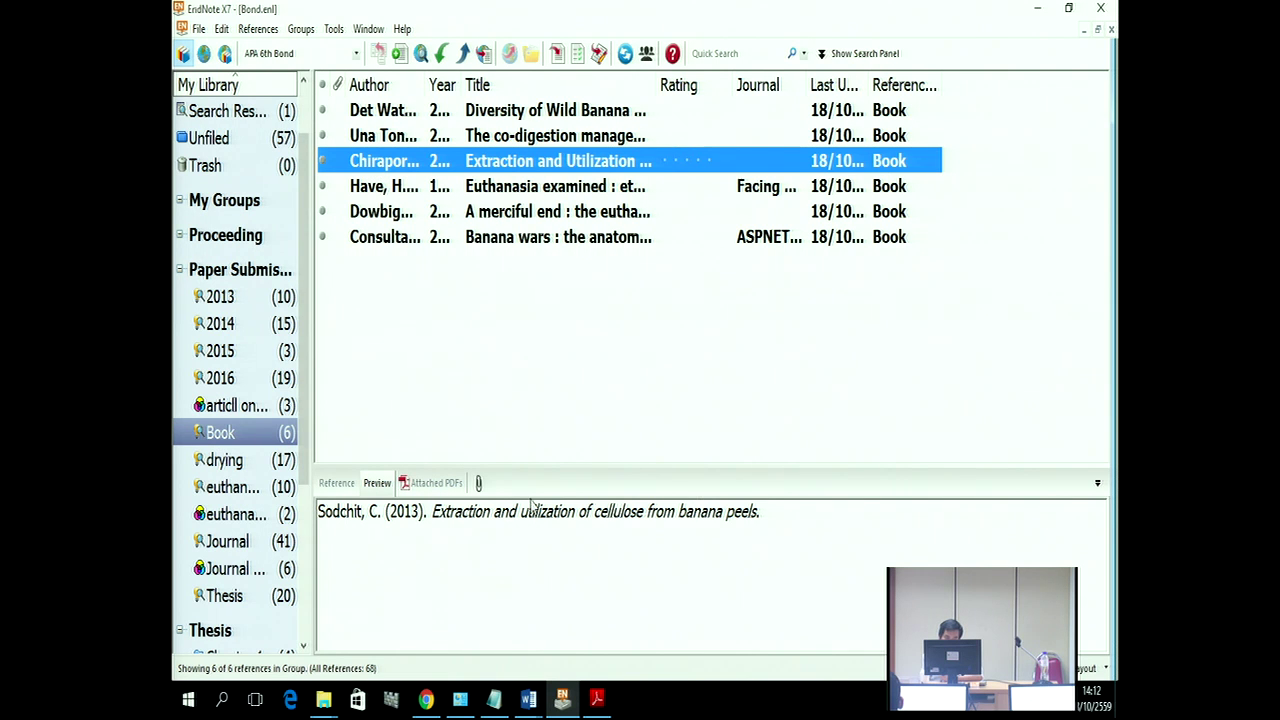
{"action": "left_click", "coordinate": [468, 196]}
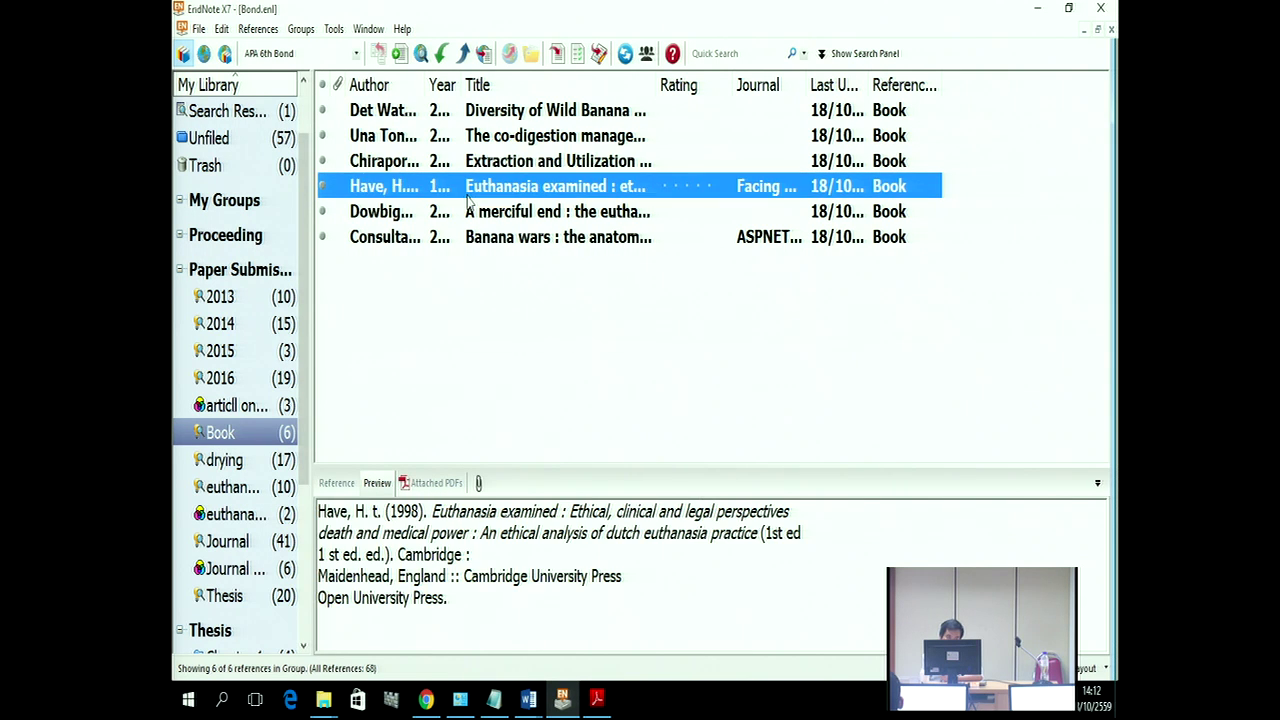
{"action": "left_click", "coordinate": [436, 116]}
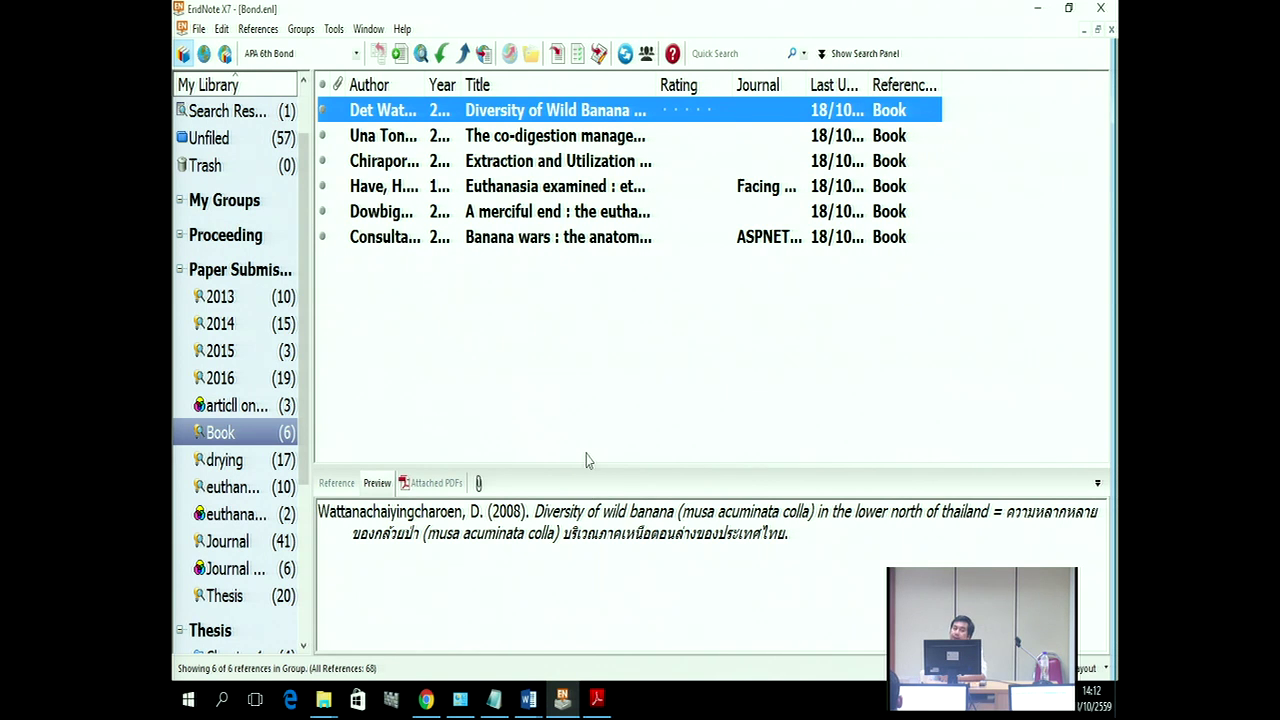
Step: Keep APA 6th Bond as the output style, open it for editing, and display its bibliography templates
{"action": "left_click", "coordinate": [274, 58]}
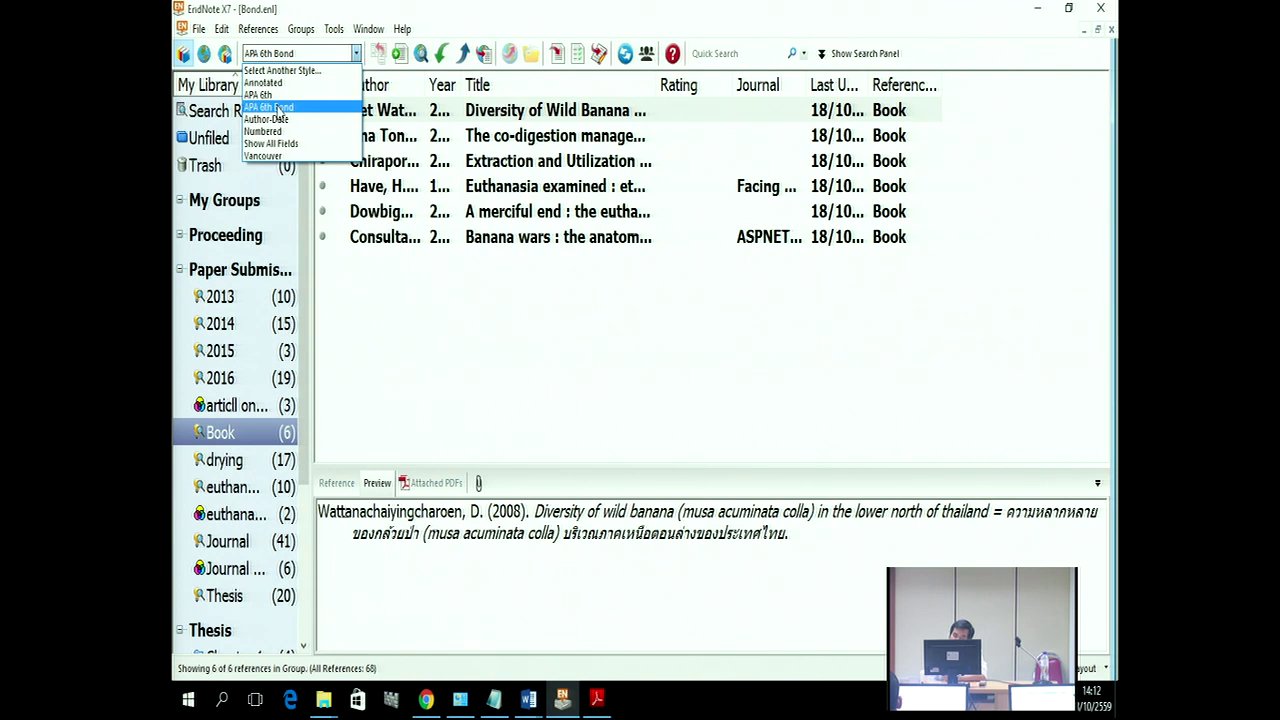
{"action": "left_click", "coordinate": [280, 113]}
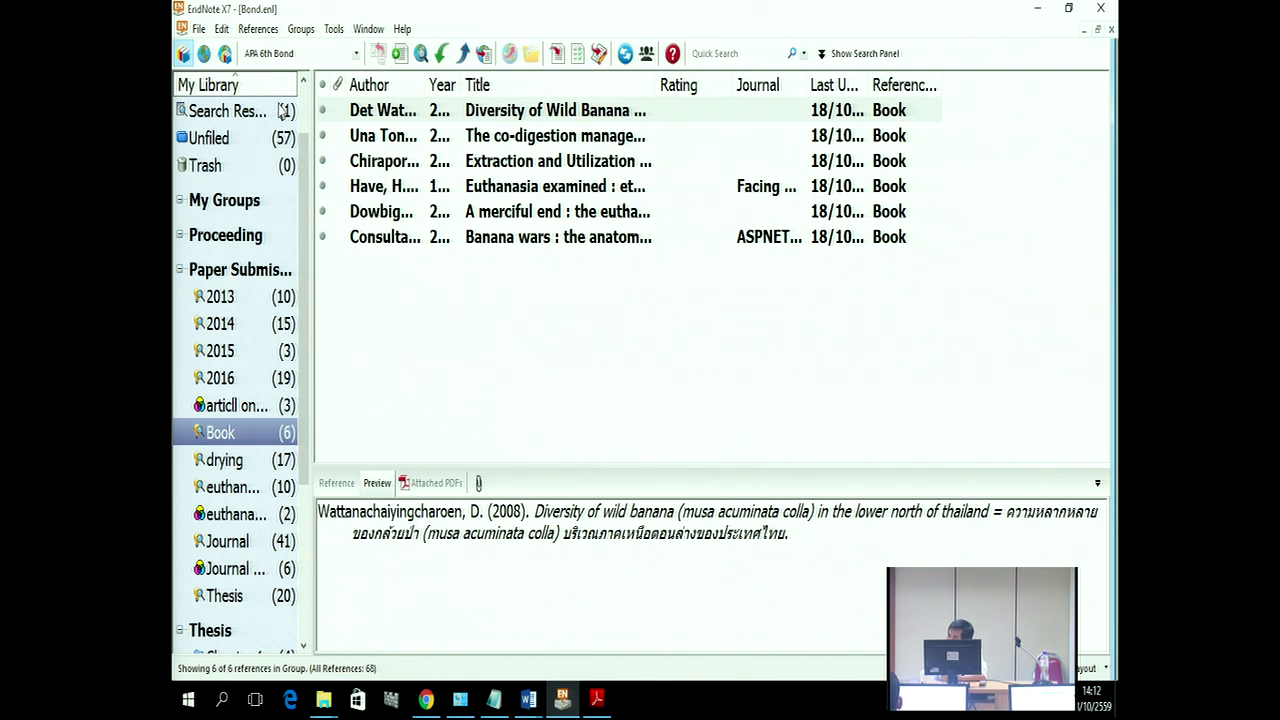
{"action": "left_click", "coordinate": [222, 29]}
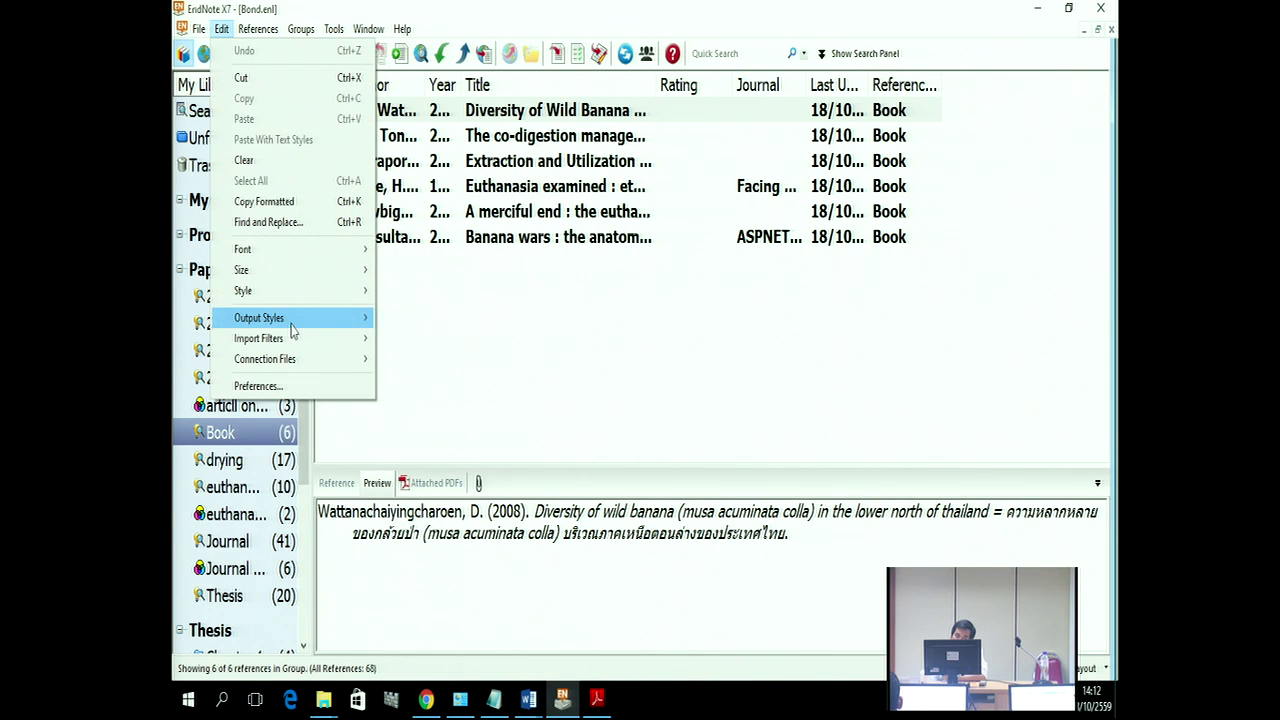
{"action": "mouse_move", "coordinate": [297, 330]}
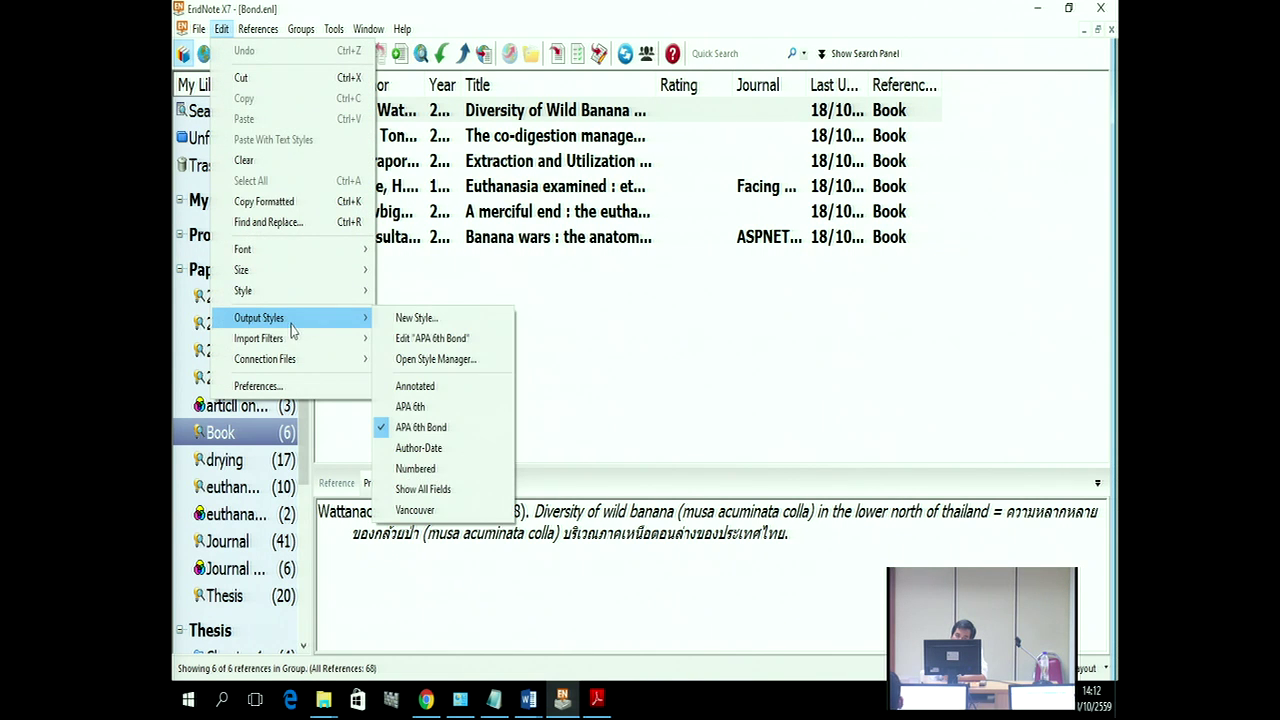
{"action": "left_click", "coordinate": [428, 340]}
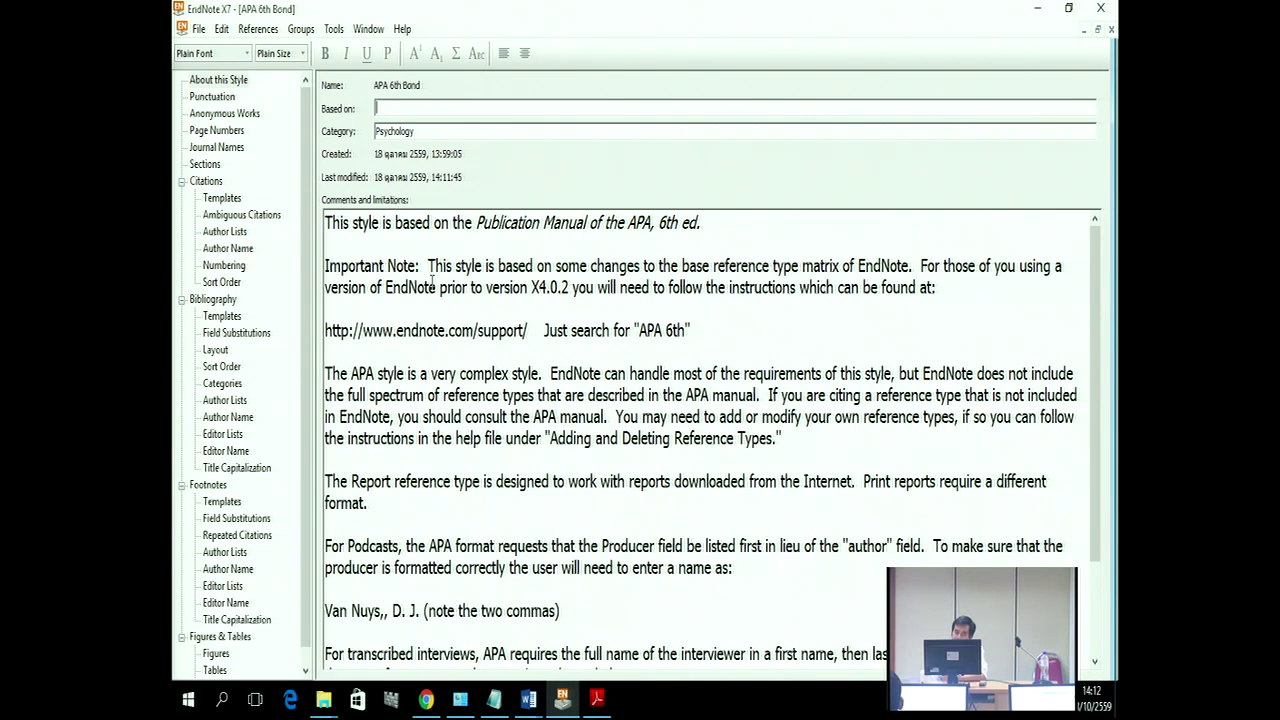
{"action": "left_click_drag", "start_coordinate": [303, 235], "coordinate": [306, 265]}
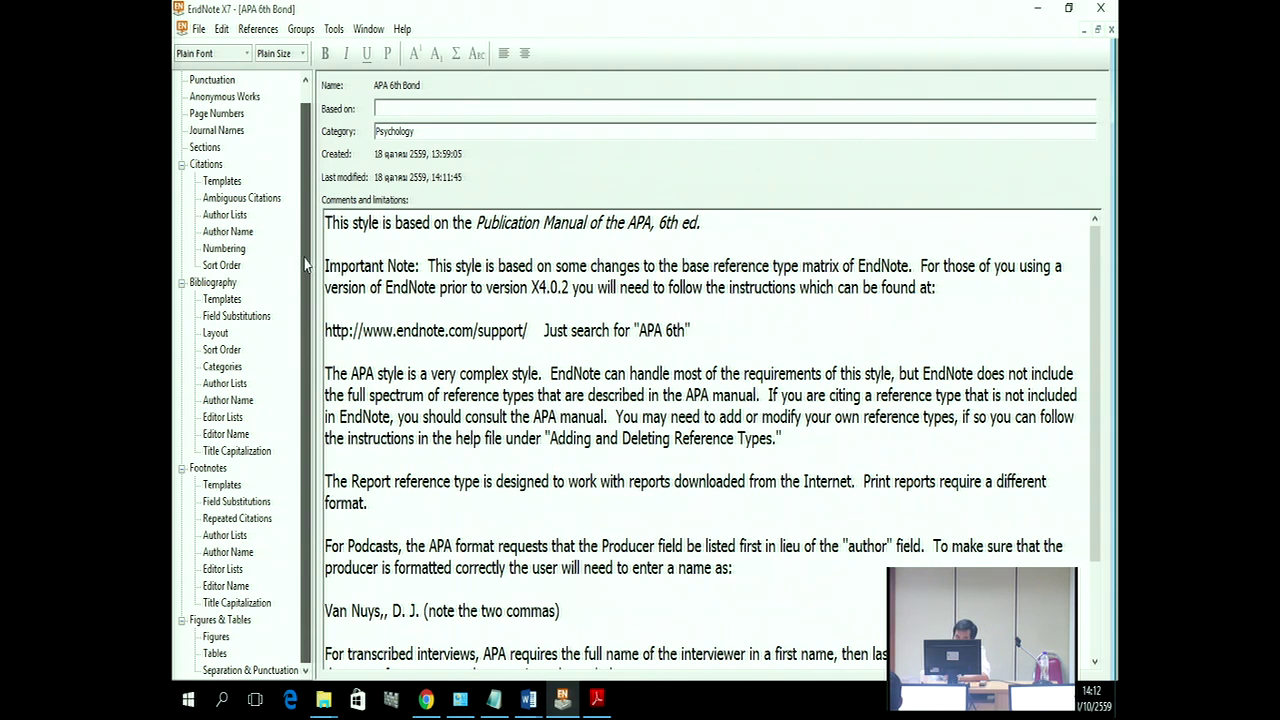
{"action": "left_click", "coordinate": [215, 302]}
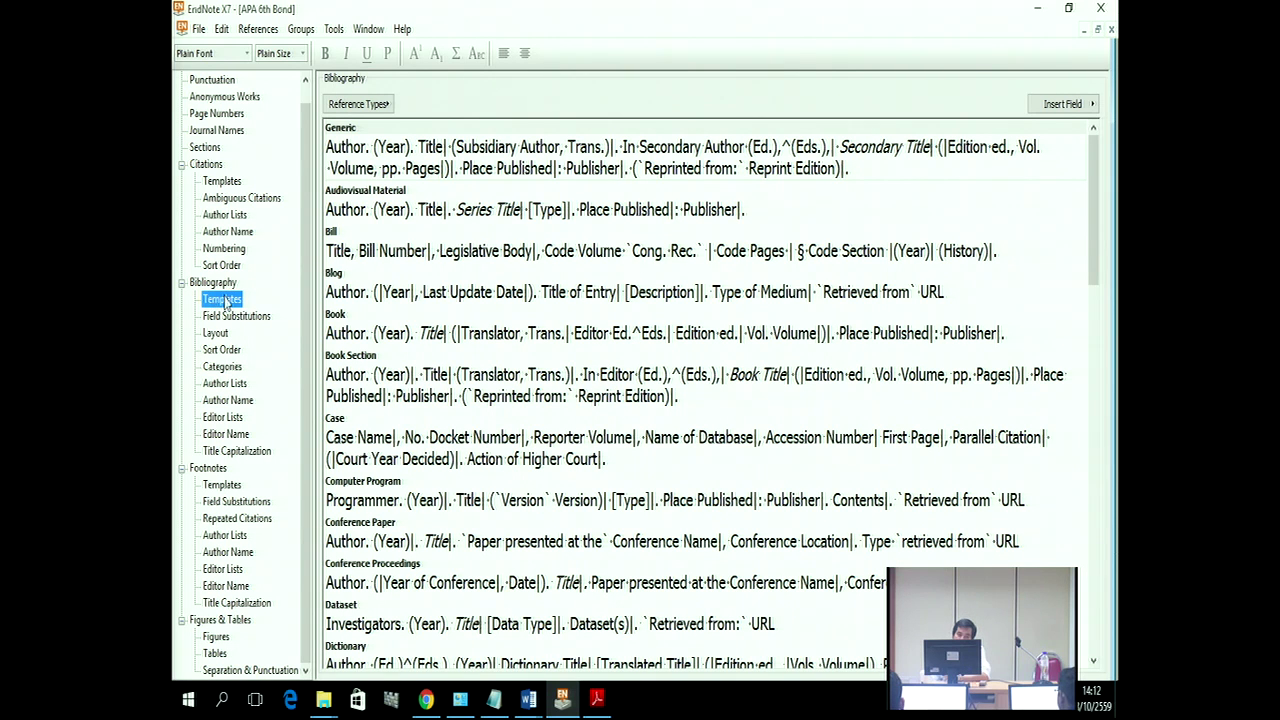
Step: Add bold and underline to the Title field in the Book bibliography template, then save and close the style
{"action": "left_click", "coordinate": [326, 320]}
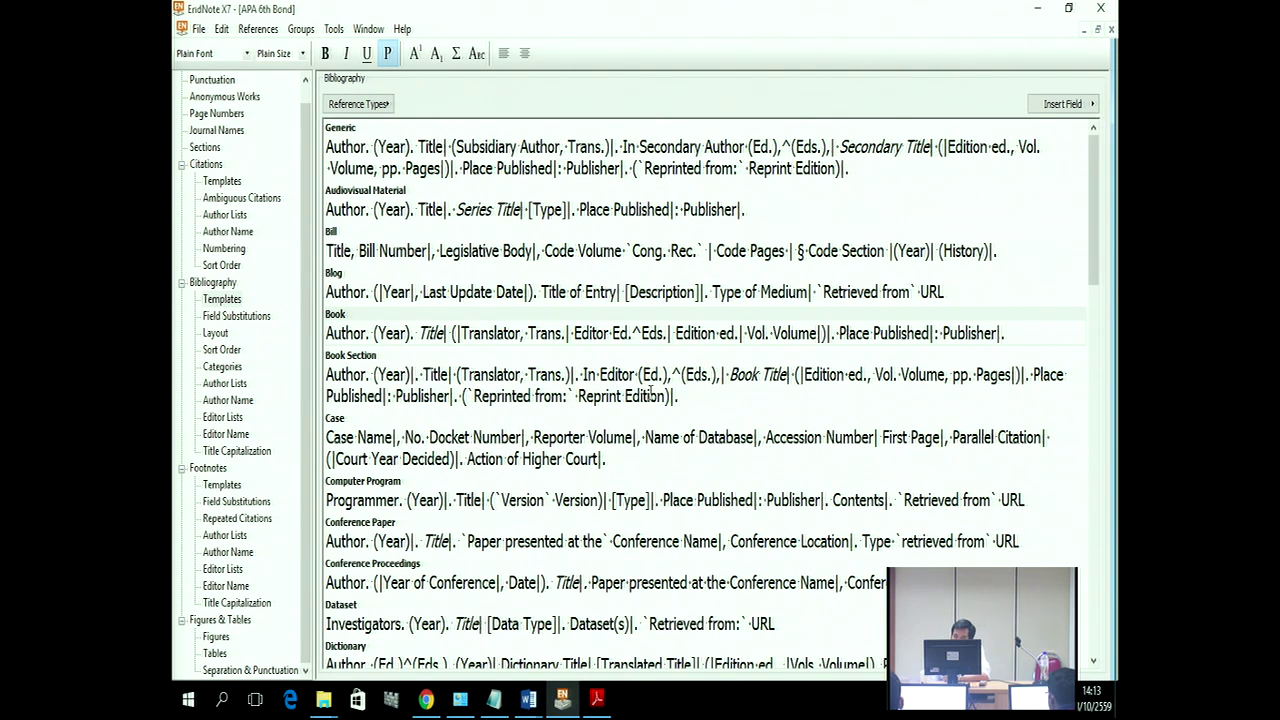
{"action": "left_click_drag", "start_coordinate": [424, 335], "coordinate": [436, 335]}
{"action": "left_click", "coordinate": [423, 333]}
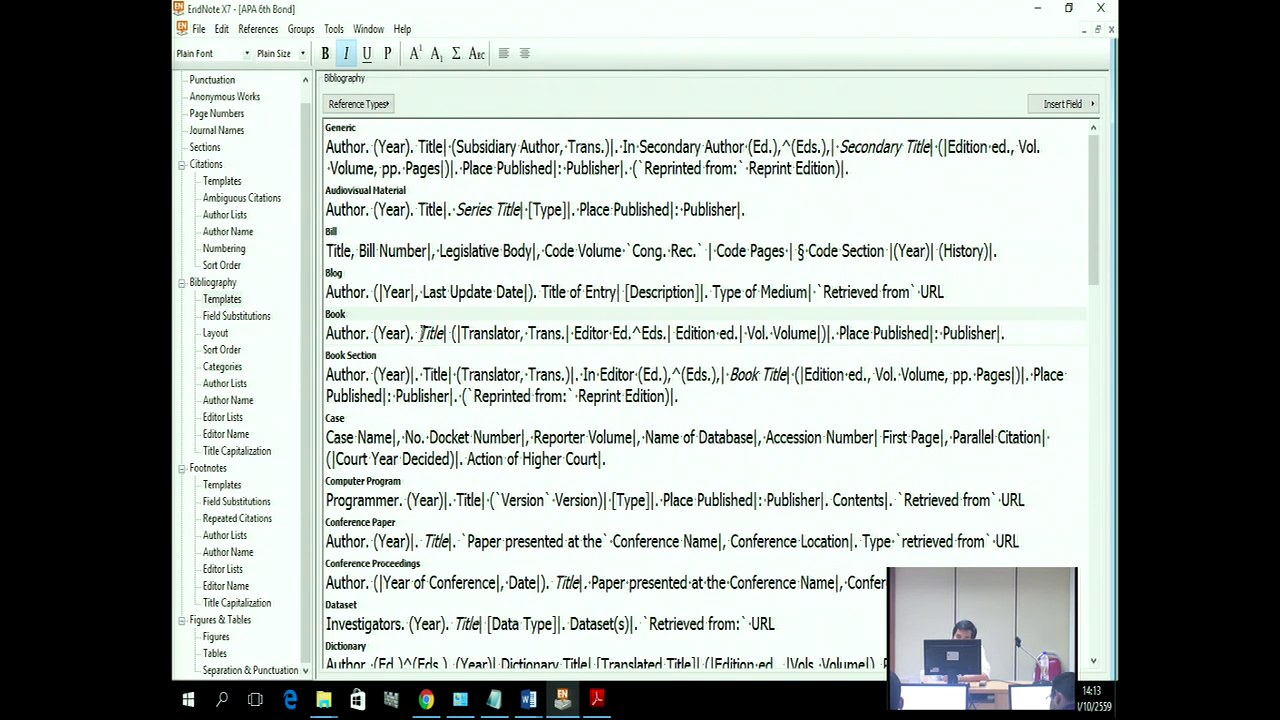
{"action": "left_click_drag", "start_coordinate": [419, 333], "coordinate": [446, 334]}
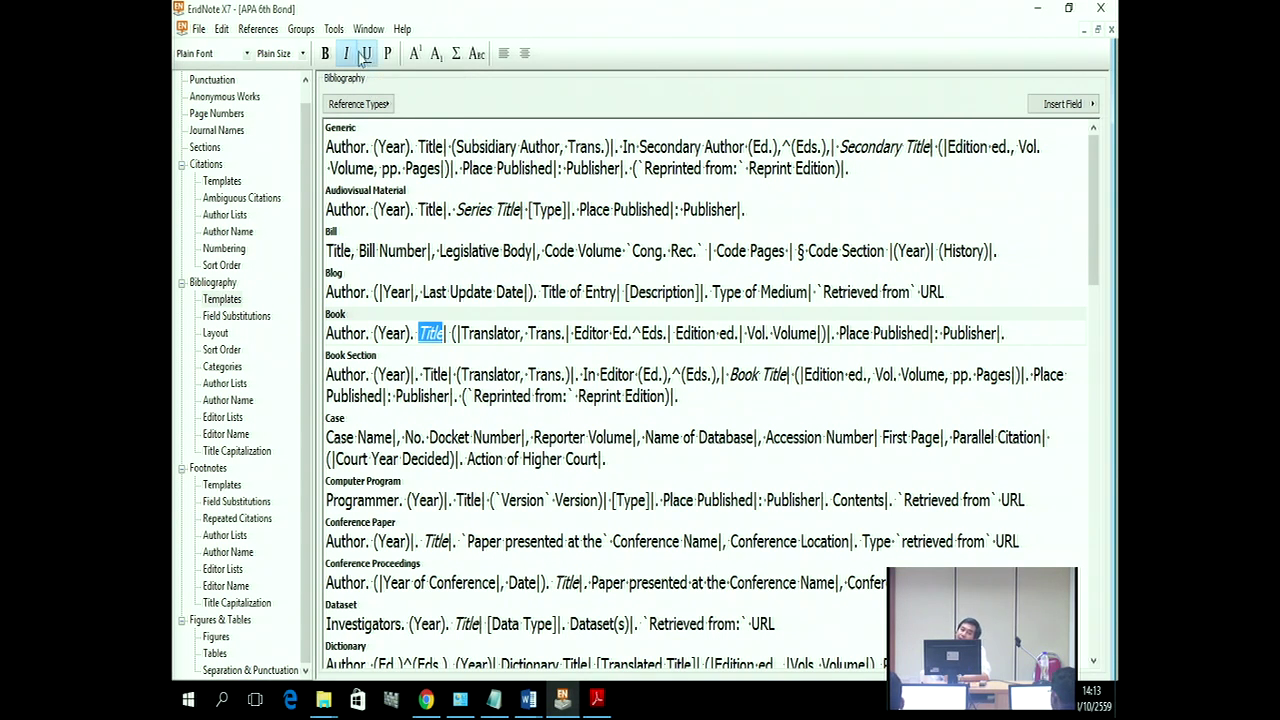
{"action": "left_click", "coordinate": [326, 54]}
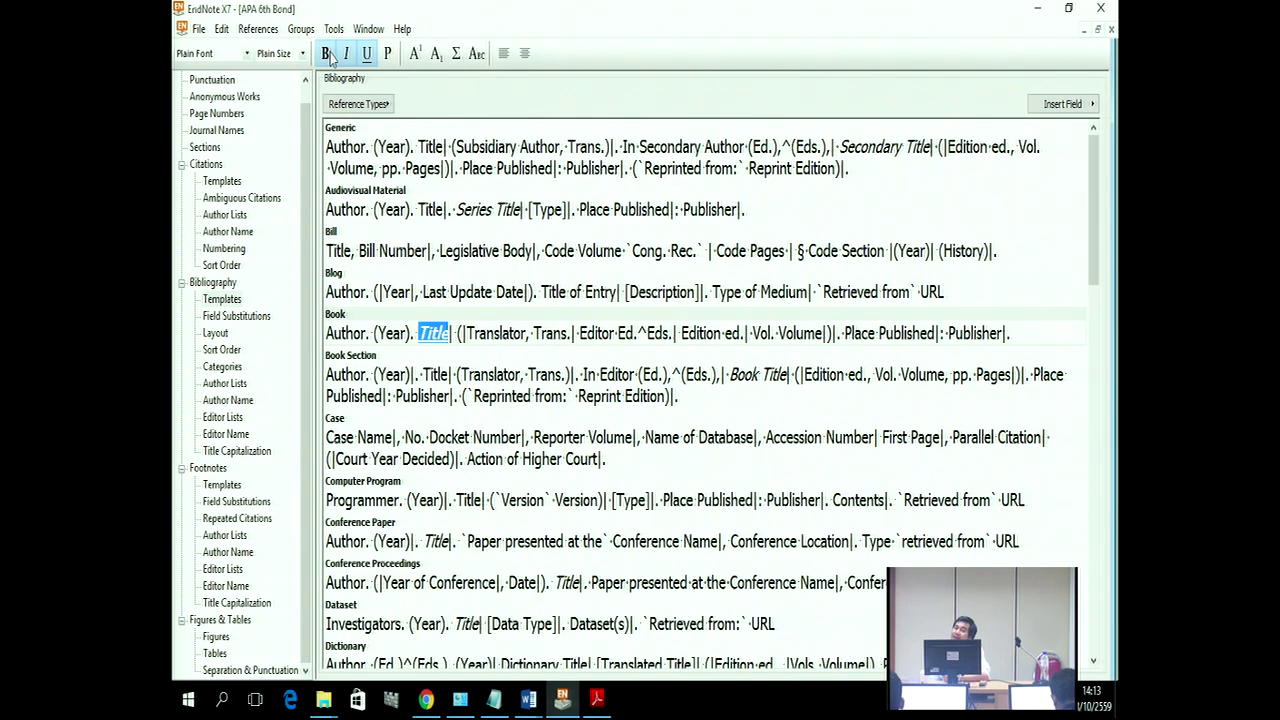
{"action": "left_click", "coordinate": [198, 30]}
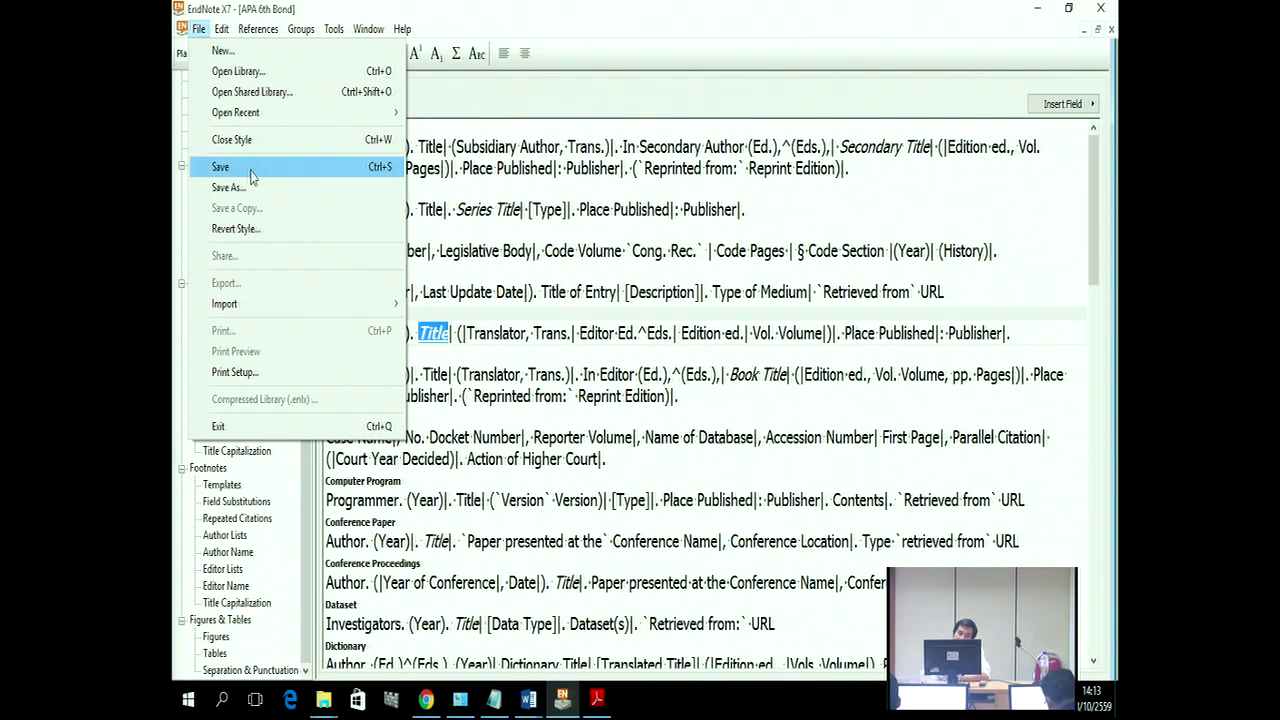
{"action": "left_click", "coordinate": [220, 166]}
{"action": "left_click", "coordinate": [1110, 30]}
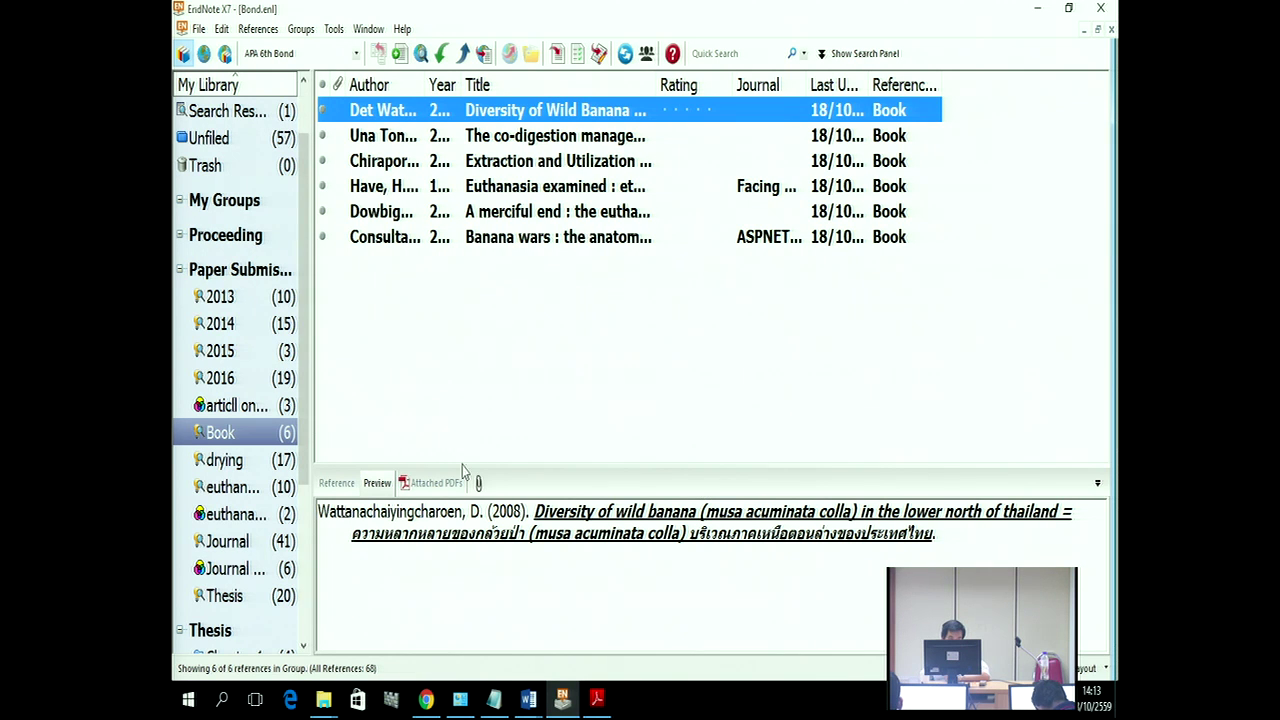
Step: Preview the "Banana wars" book reference and examine how its title is formatted
{"action": "left_click", "coordinate": [578, 245]}
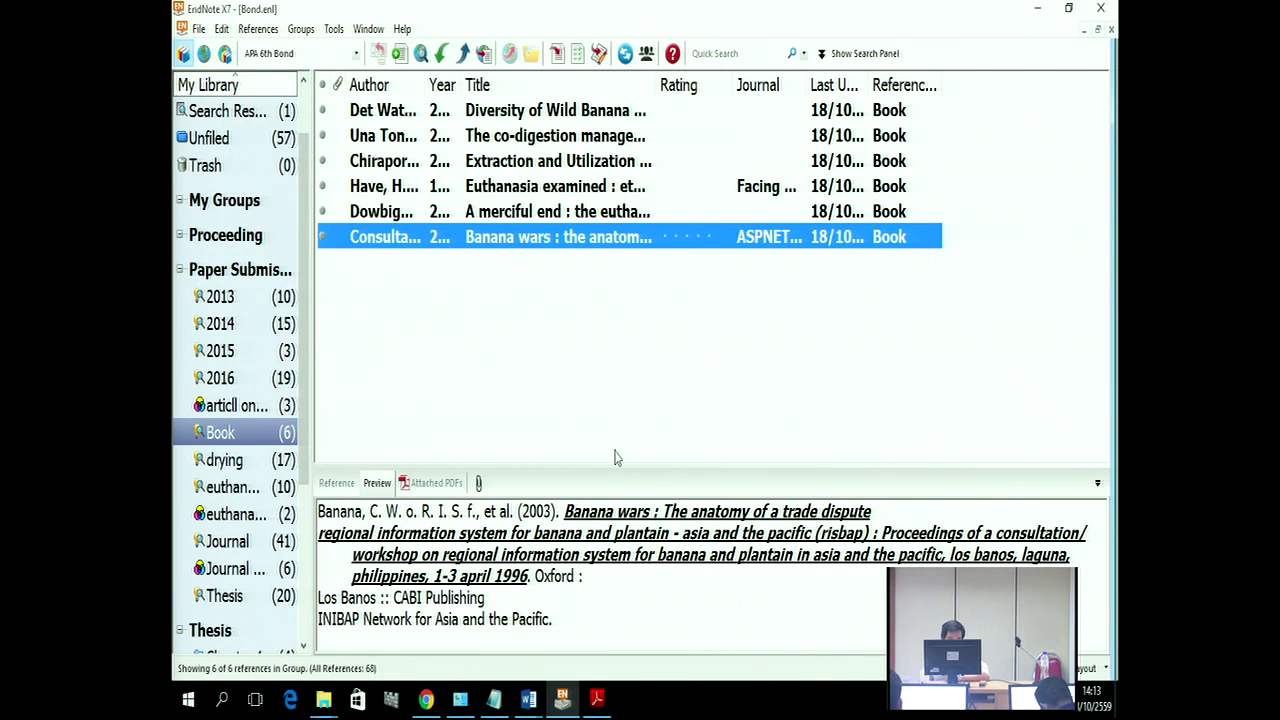
{"action": "left_click_drag", "start_coordinate": [566, 511], "coordinate": [1060, 557]}
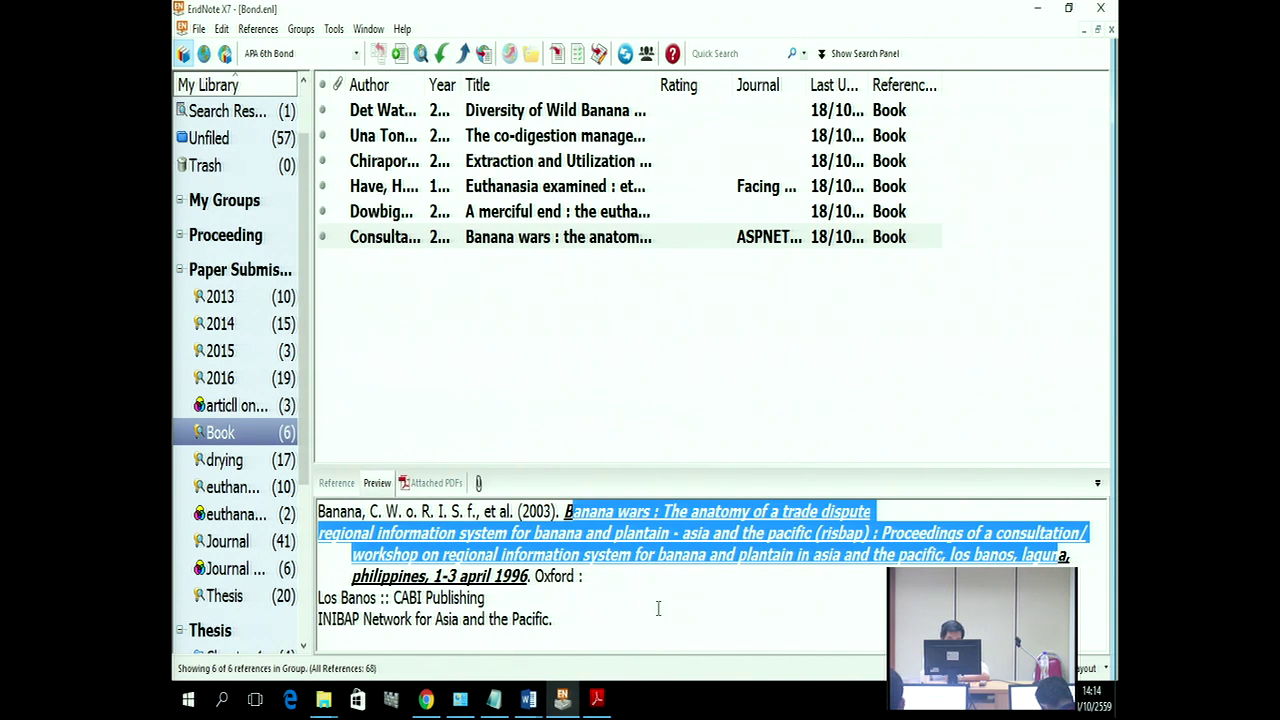
{"action": "left_click_drag", "start_coordinate": [527, 575], "coordinate": [452, 577]}
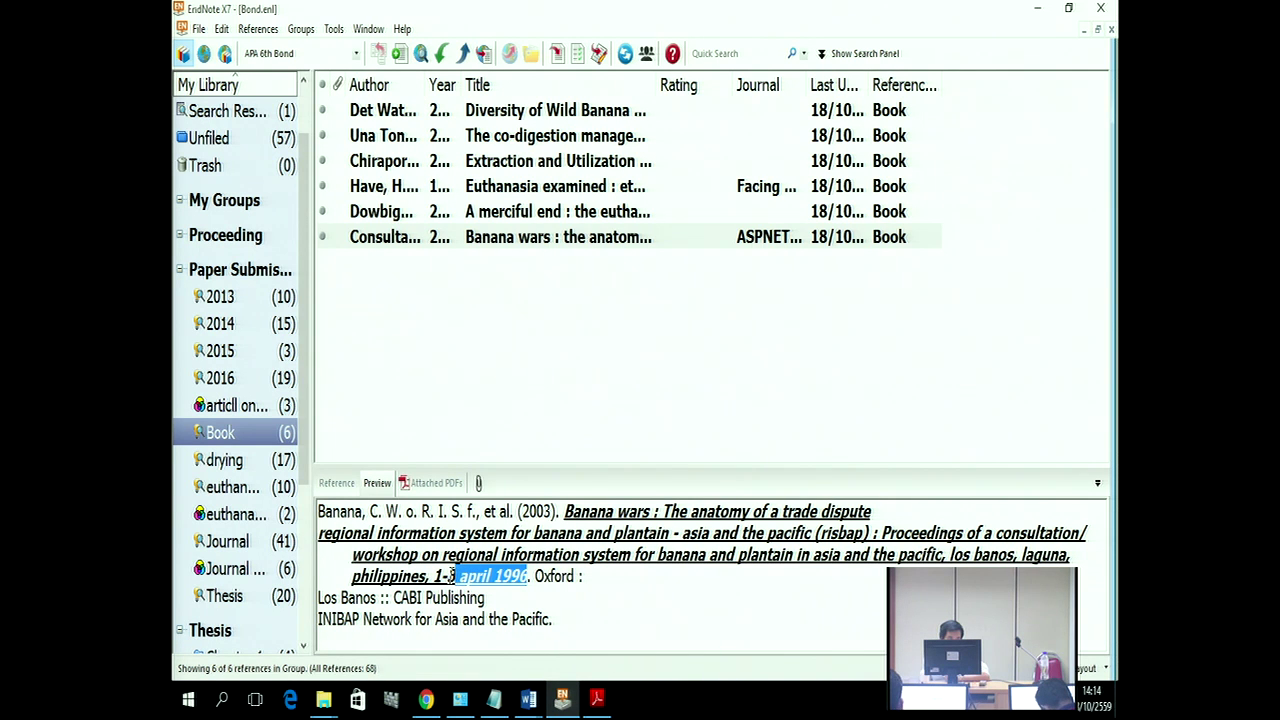
Step: Remove bold from the Title field in the Book bibliography template of the APA 6th Bond style, and save the style
{"action": "left_click", "coordinate": [221, 30]}
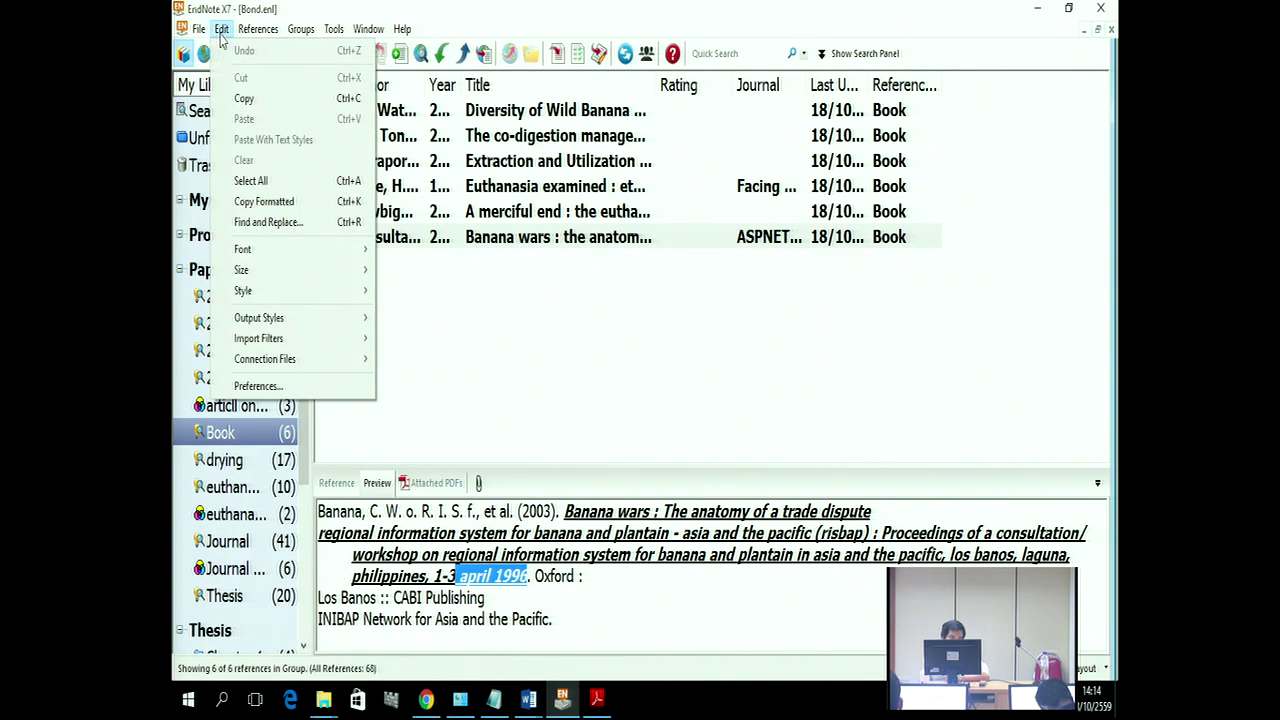
{"action": "mouse_move", "coordinate": [303, 320]}
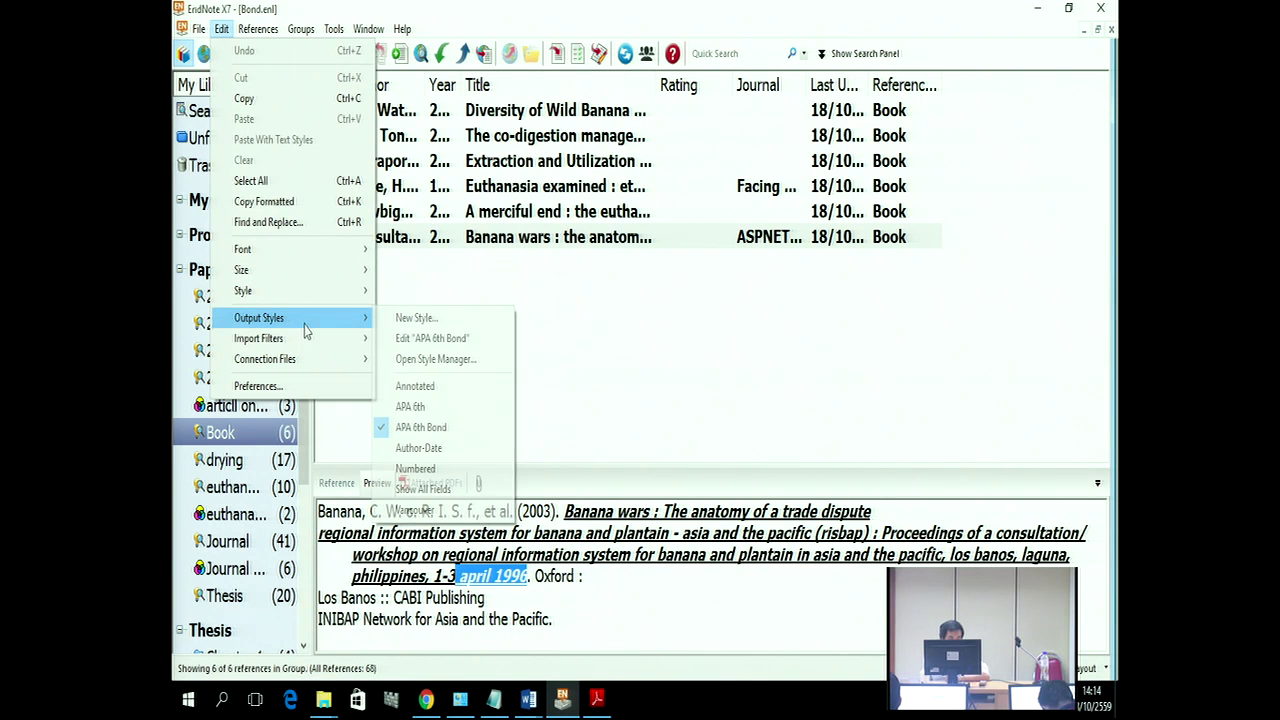
{"action": "left_click", "coordinate": [411, 342]}
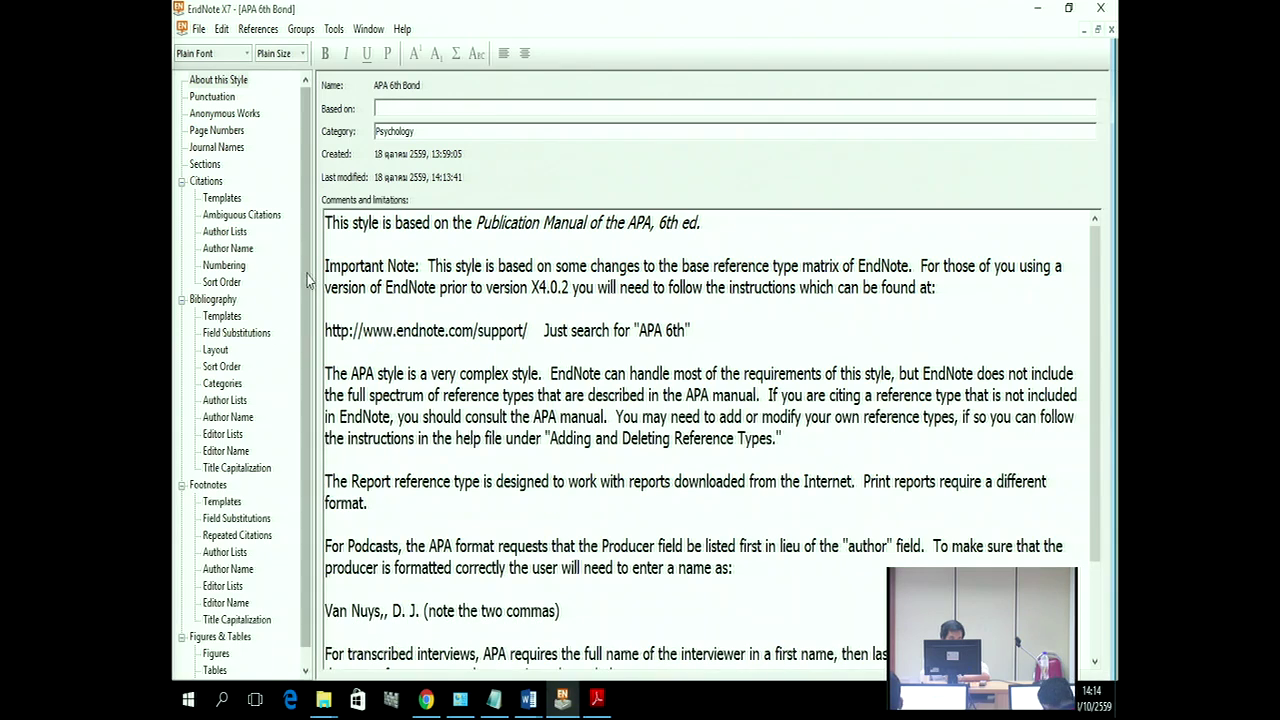
{"action": "scroll", "coordinate": [306, 260], "scroll_direction": "down", "scroll_amount": 1}
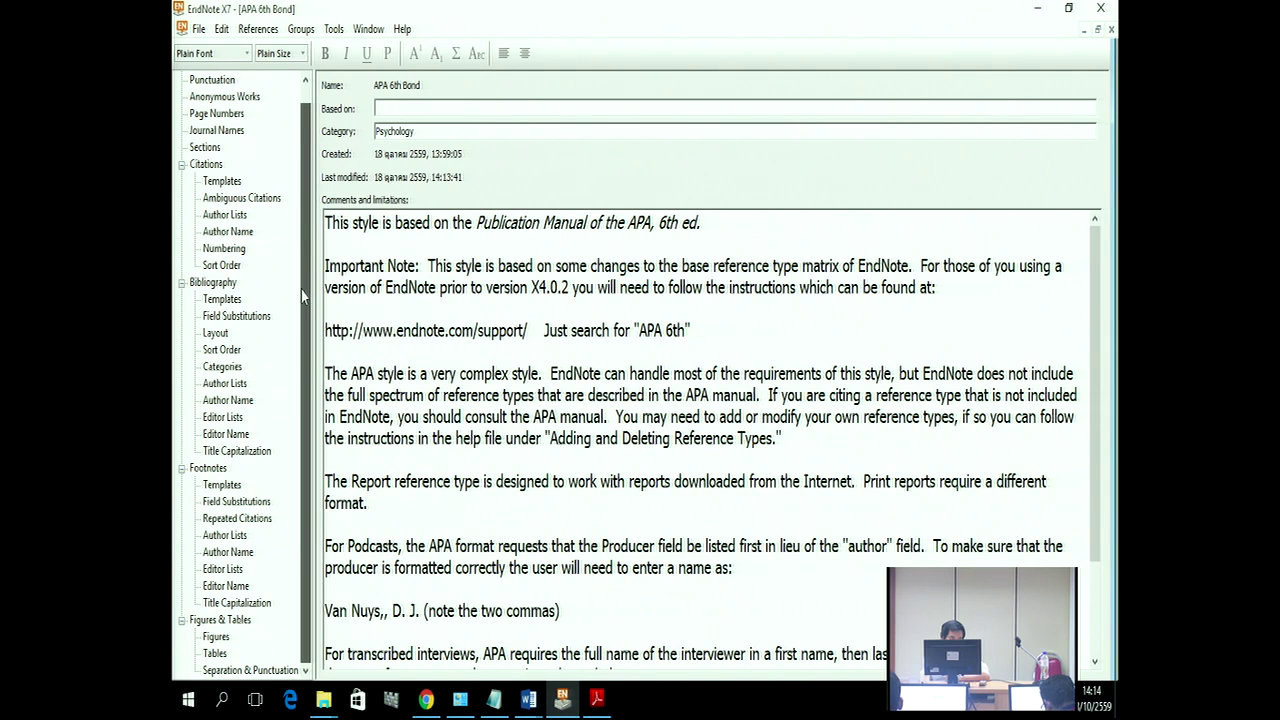
{"action": "left_click", "coordinate": [221, 300]}
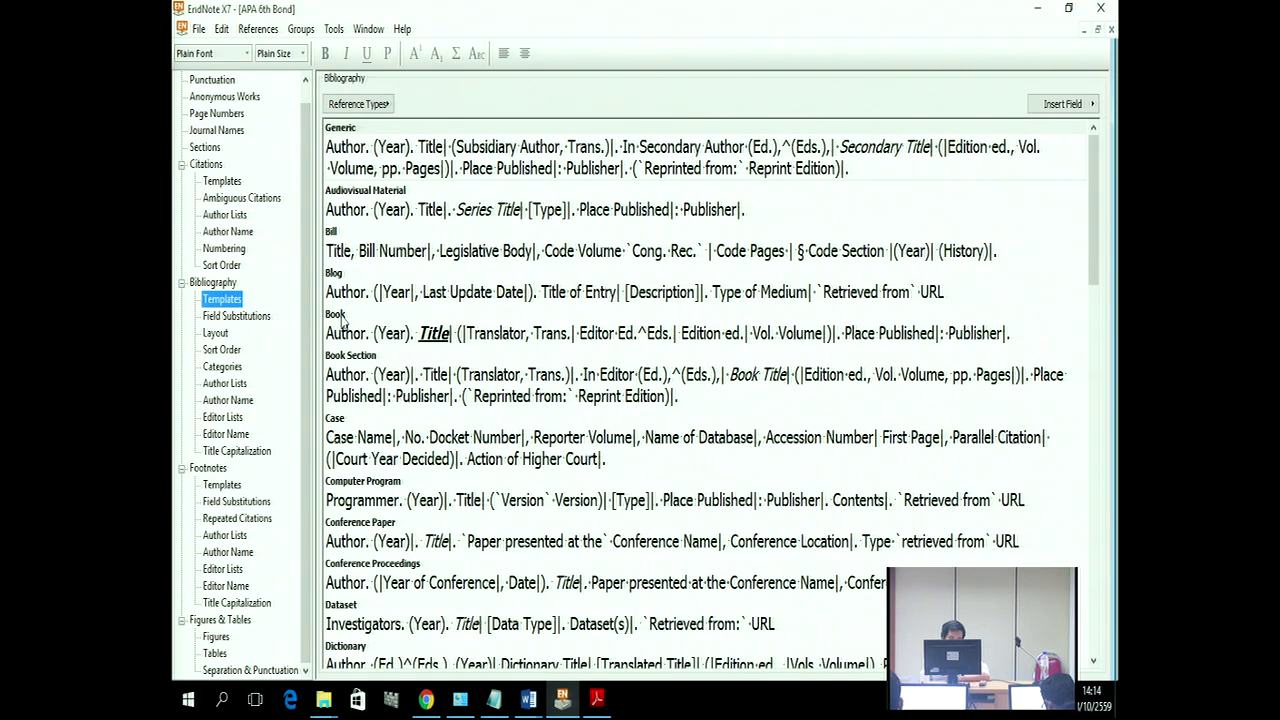
{"action": "left_click_drag", "start_coordinate": [421, 333], "coordinate": [450, 333]}
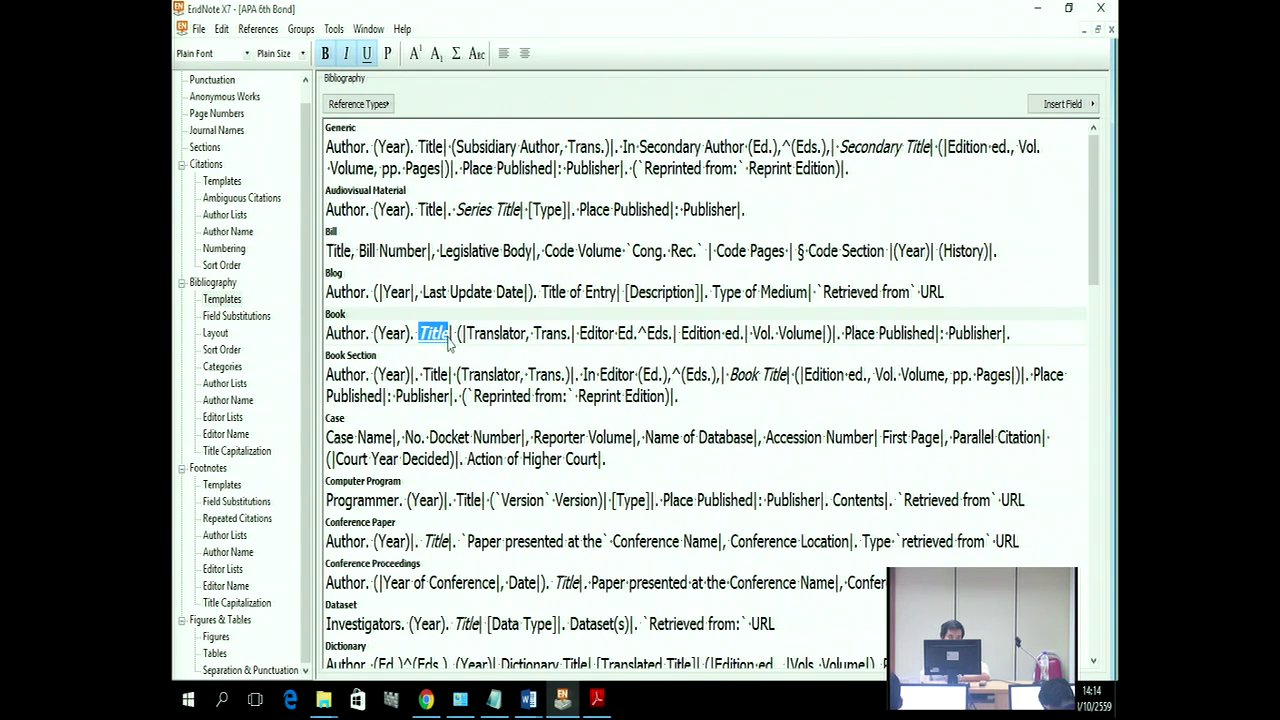
{"action": "left_click", "coordinate": [324, 58]}
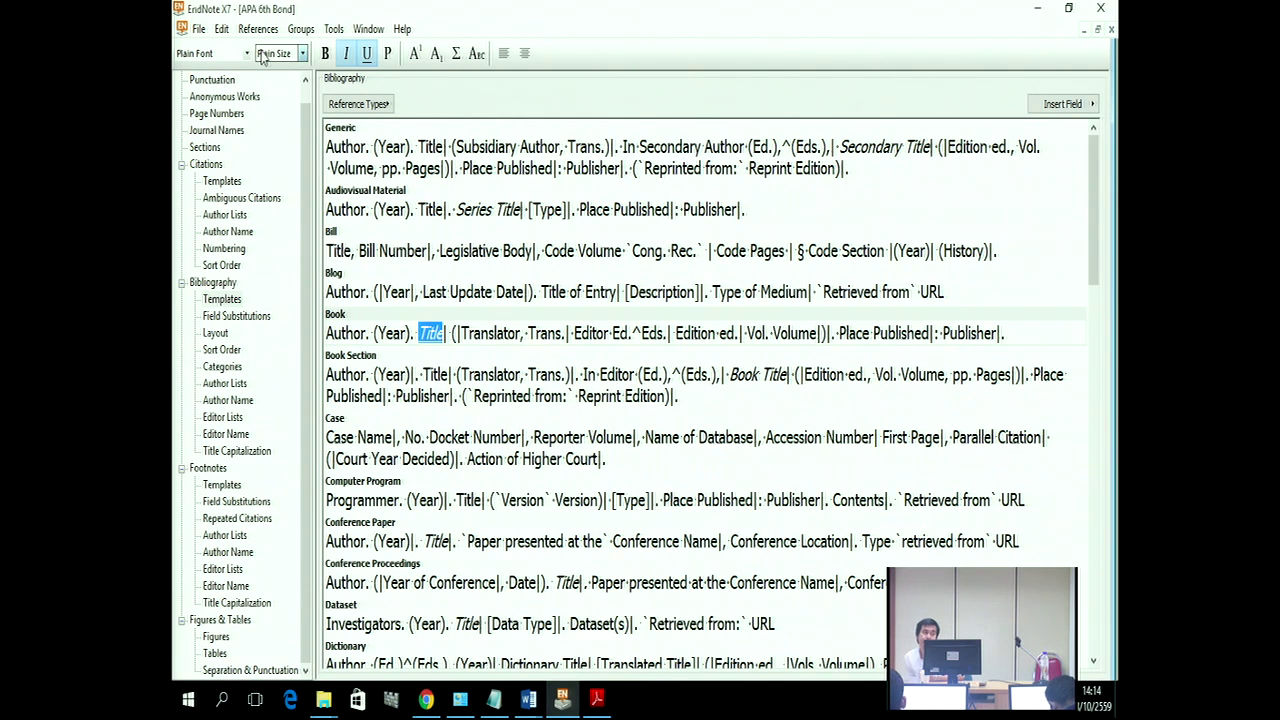
{"action": "left_click", "coordinate": [198, 29]}
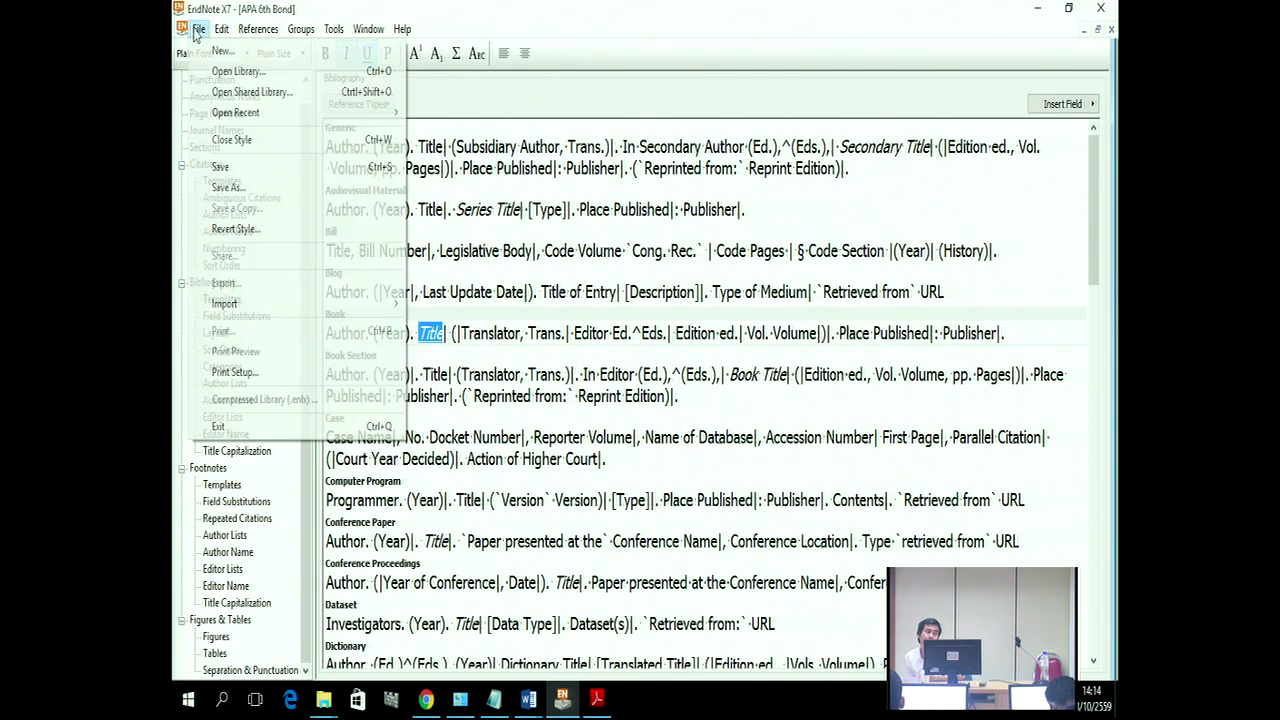
{"action": "left_click", "coordinate": [234, 175]}
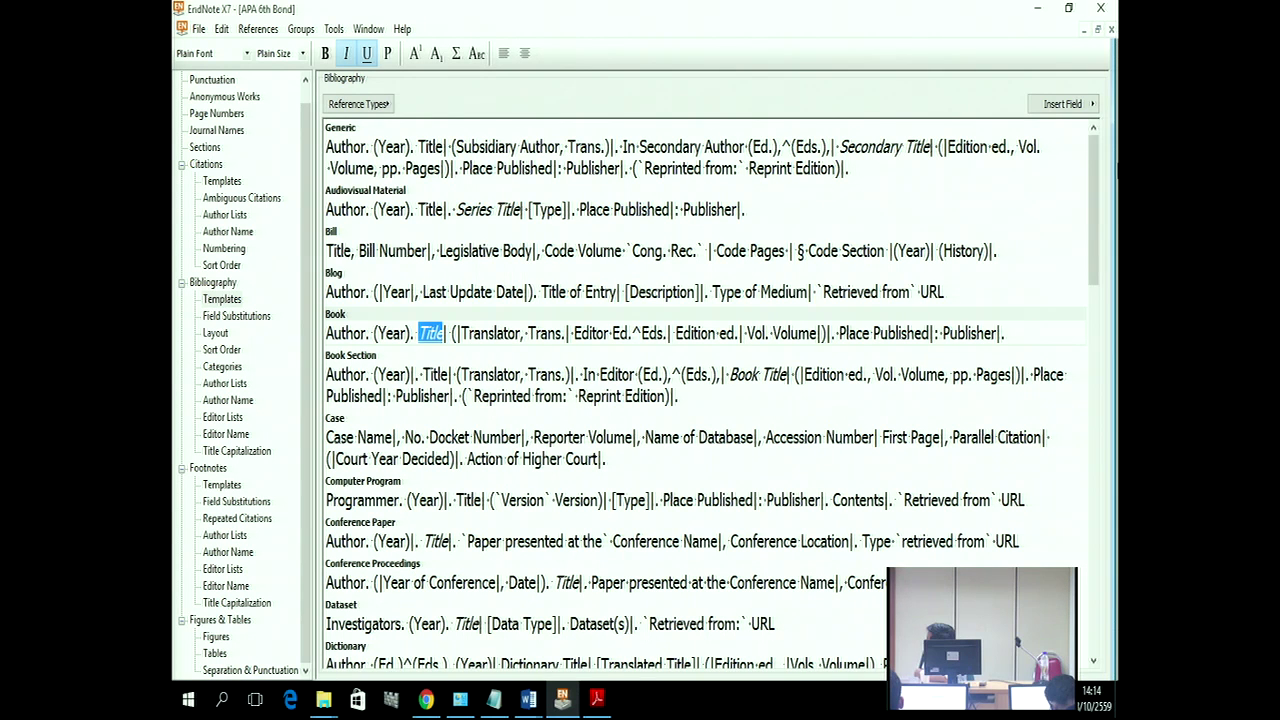
Step: Look over the fields available for insertion and the Journal Names settings of APA 6th Bond, and close the style
{"action": "left_click", "coordinate": [1062, 104]}
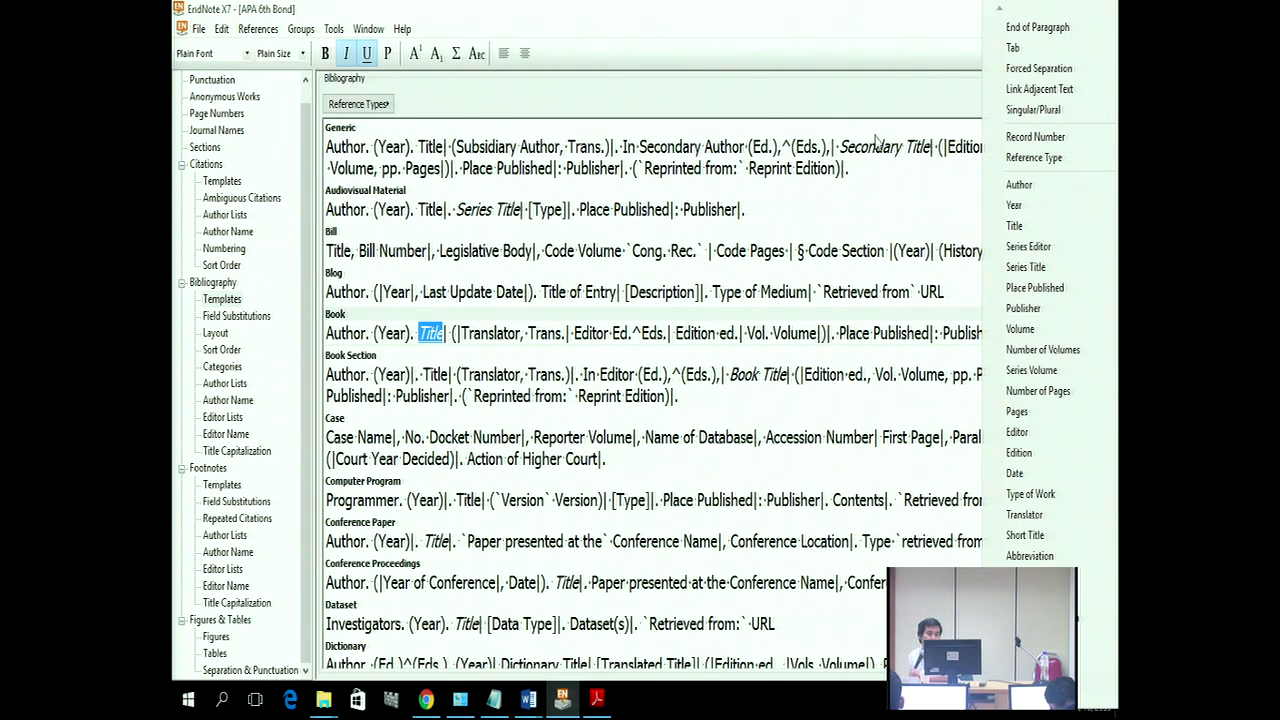
{"action": "left_click", "coordinate": [855, 112]}
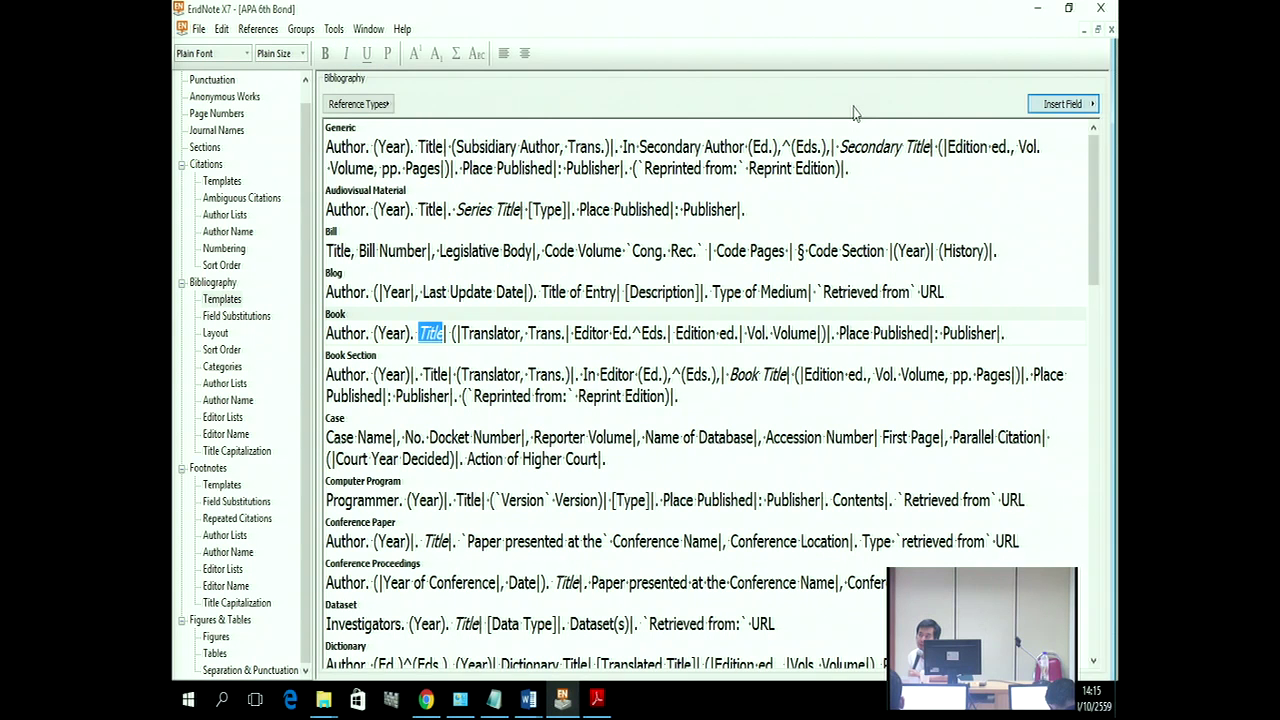
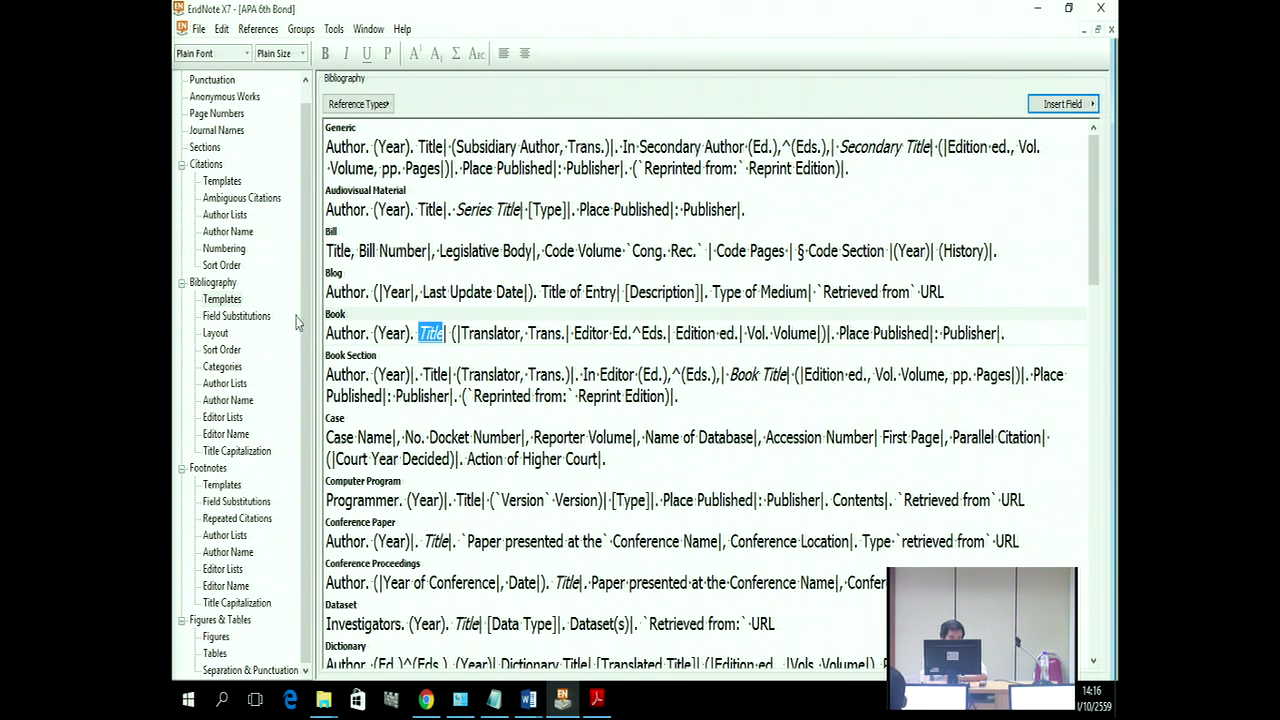
{"action": "left_click_drag", "start_coordinate": [303, 313], "coordinate": [303, 256]}
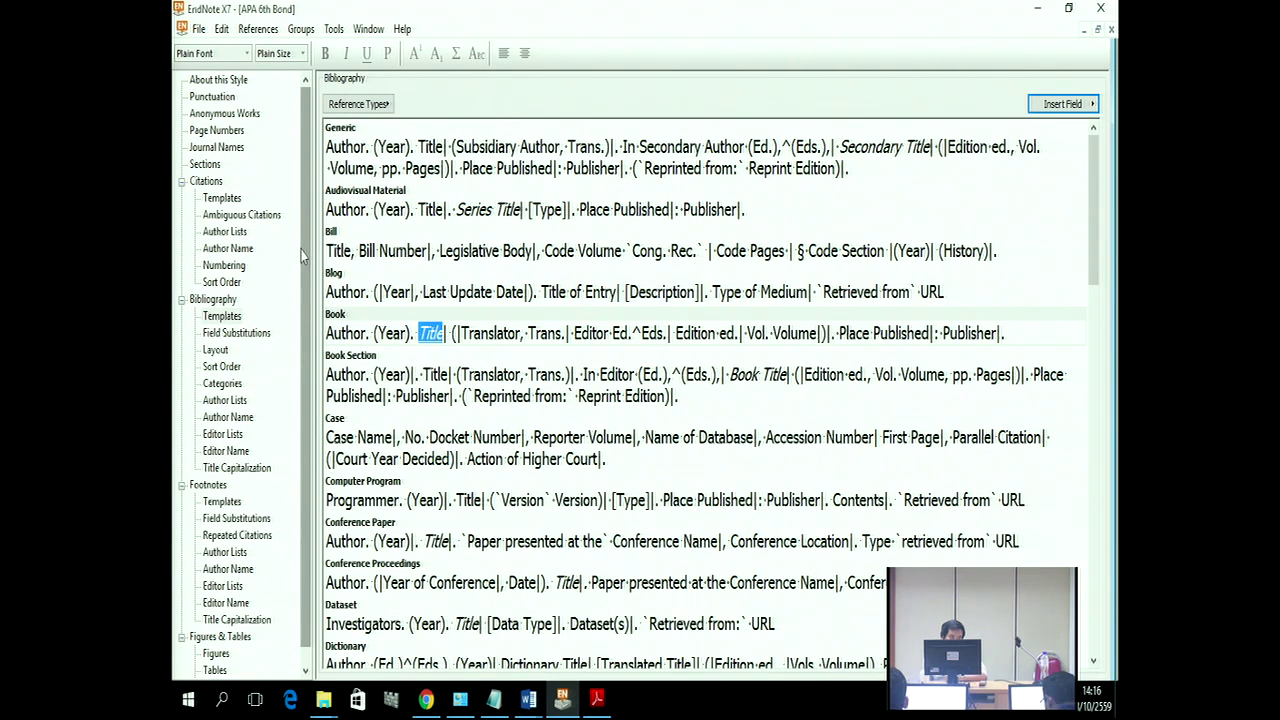
{"action": "left_click", "coordinate": [215, 148]}
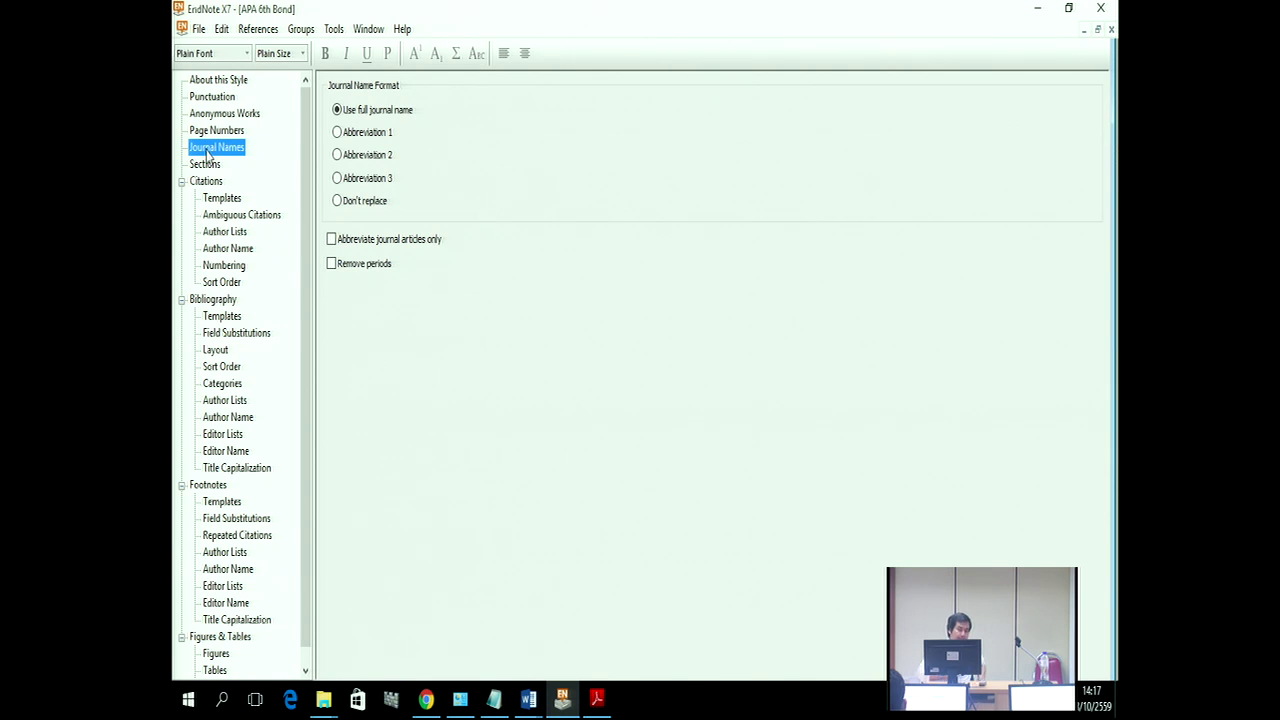
{"action": "left_click", "coordinate": [1111, 31]}
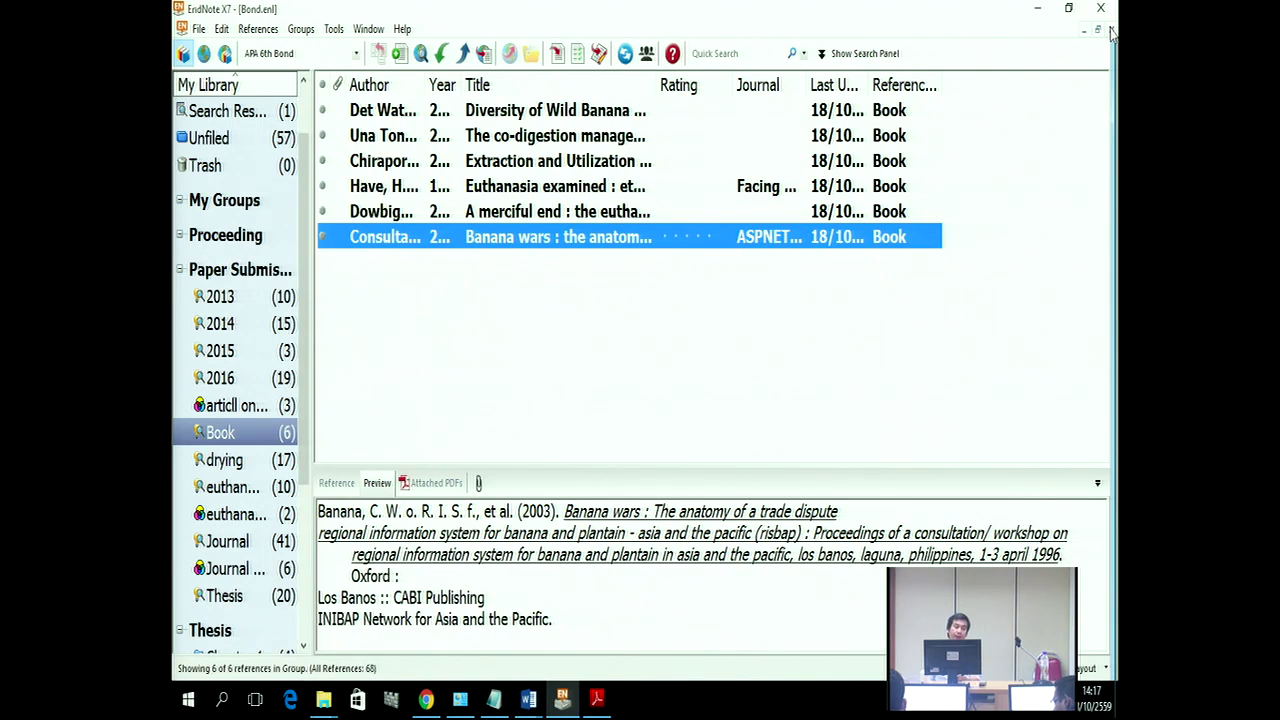
Step: Switch the output style to Vancouver and check the numbering and journal name of the 2016 group's "Comparative study on the role of gelatin" reference
{"action": "left_click", "coordinate": [355, 54]}
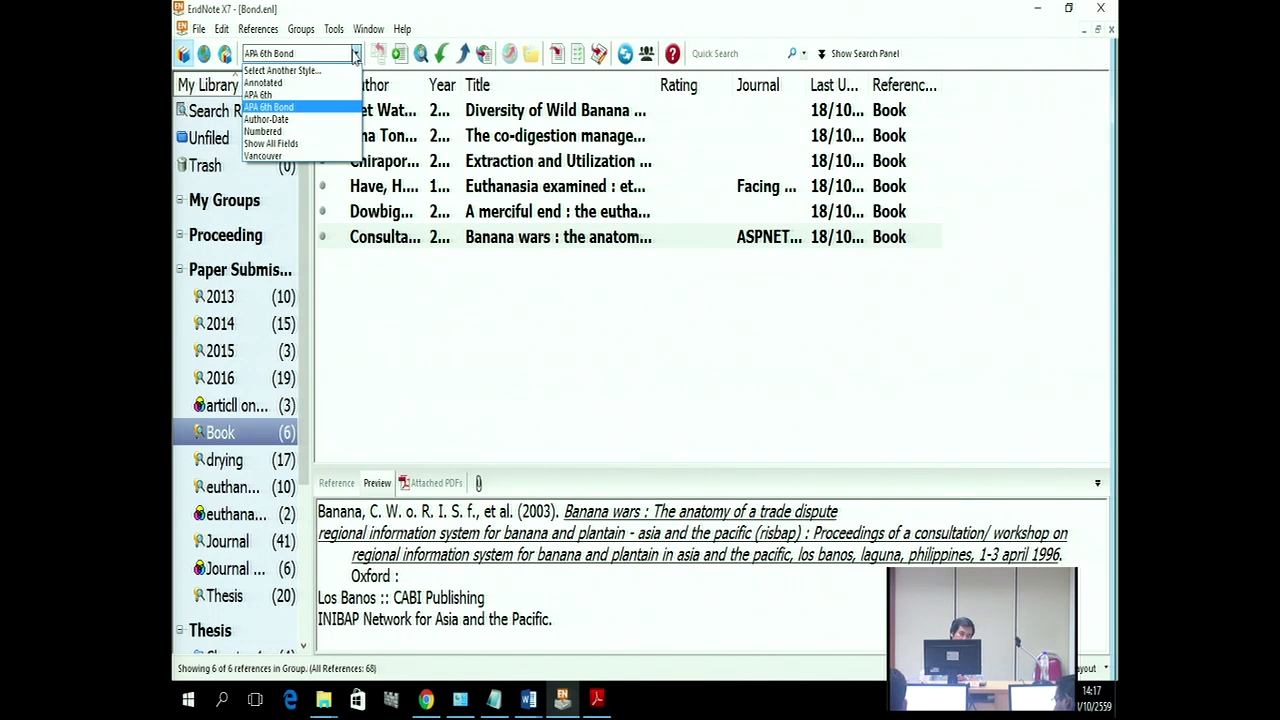
{"action": "left_click", "coordinate": [318, 157]}
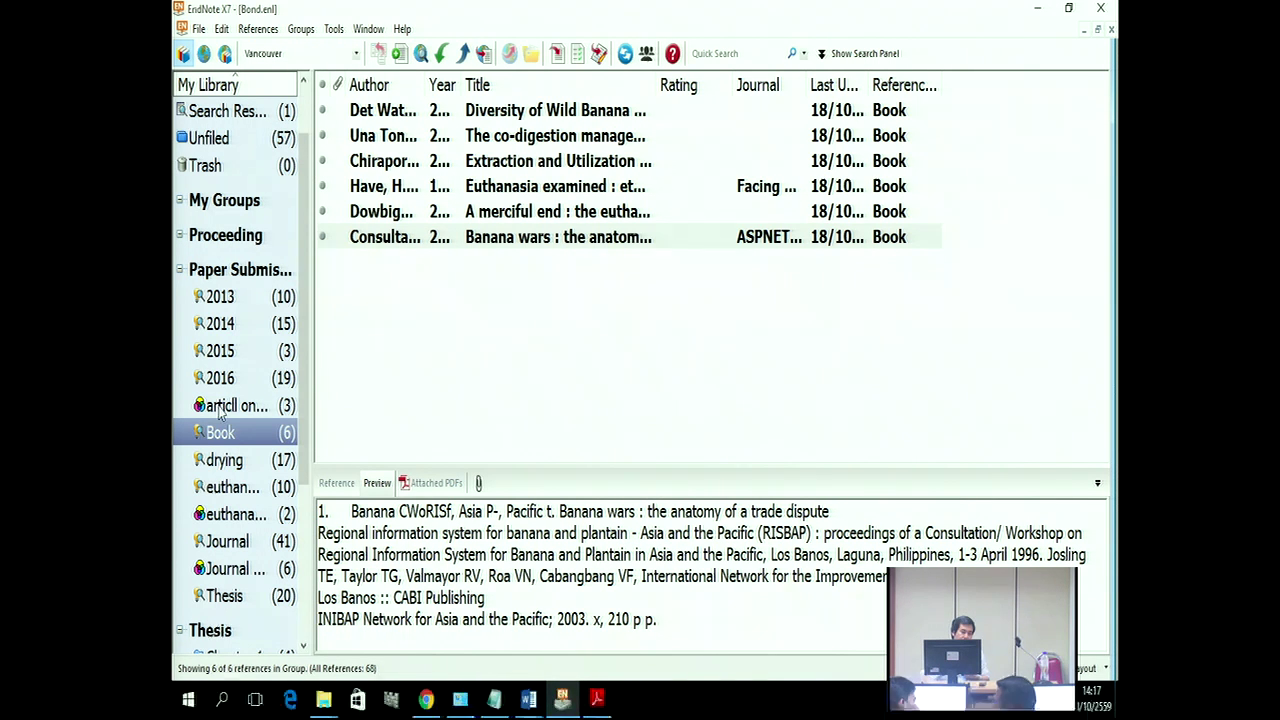
{"action": "left_click", "coordinate": [218, 375]}
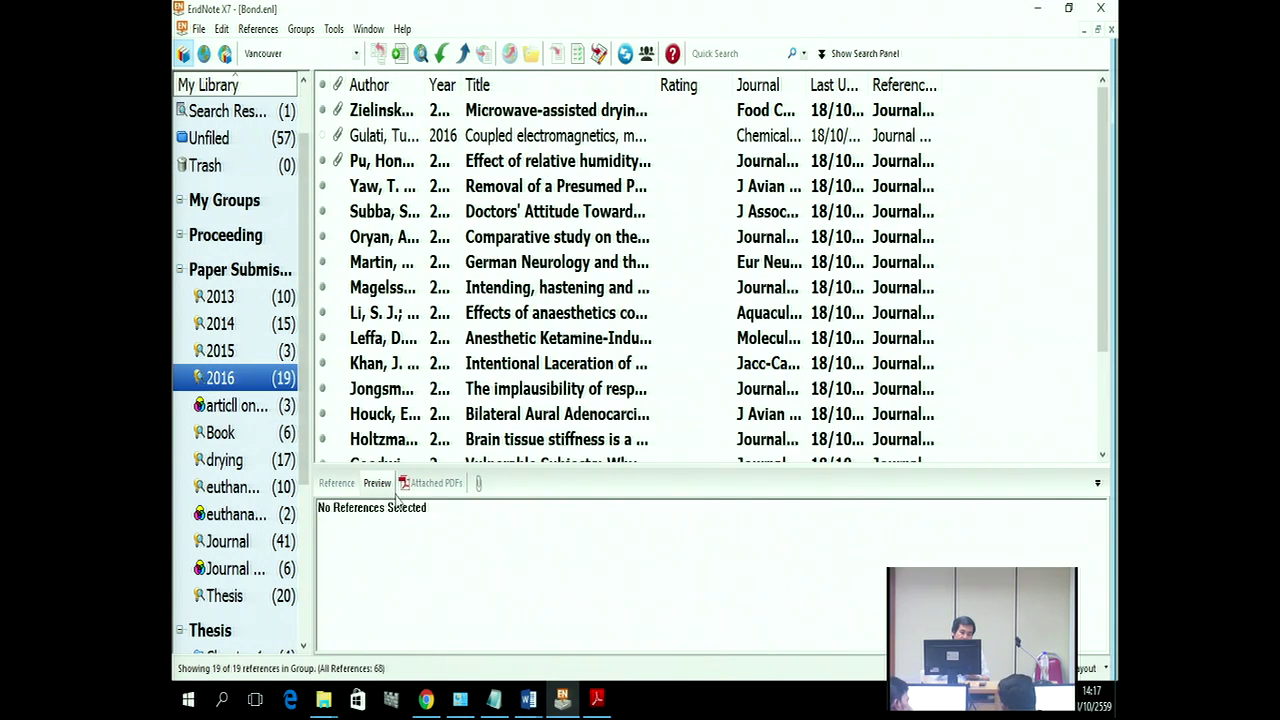
{"action": "left_click", "coordinate": [358, 242]}
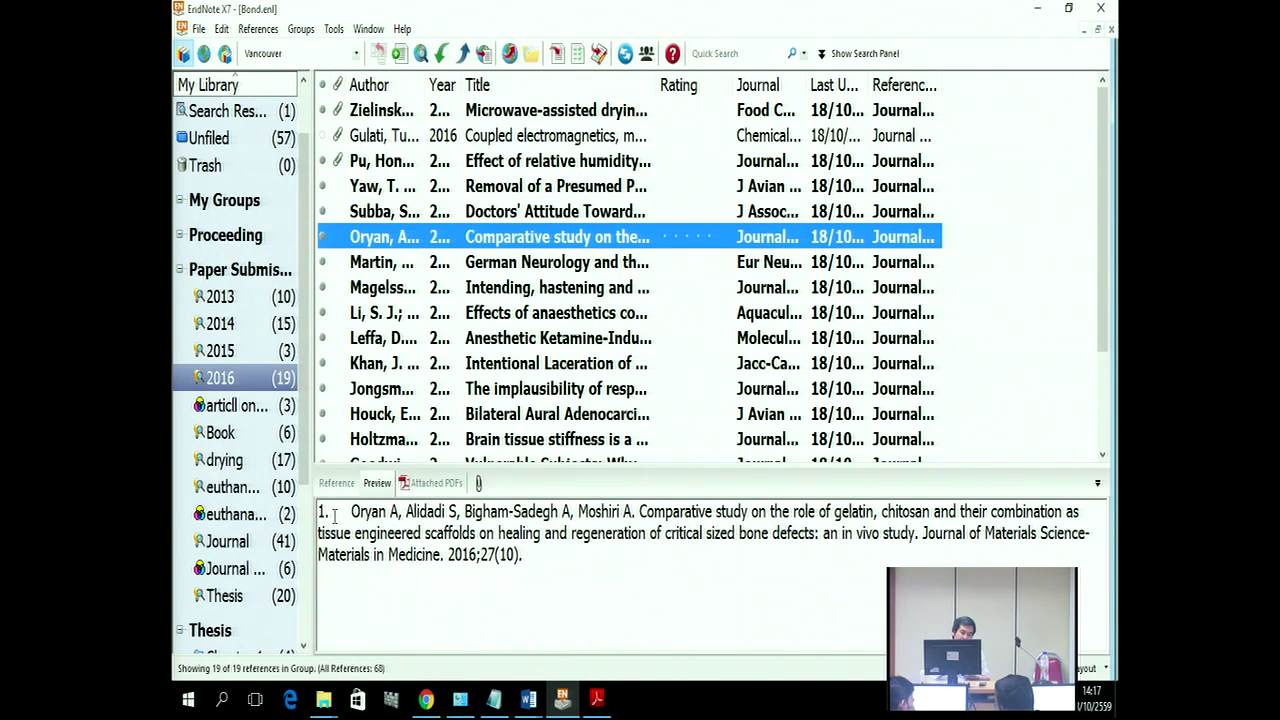
{"action": "left_click_drag", "start_coordinate": [330, 512], "coordinate": [313, 511]}
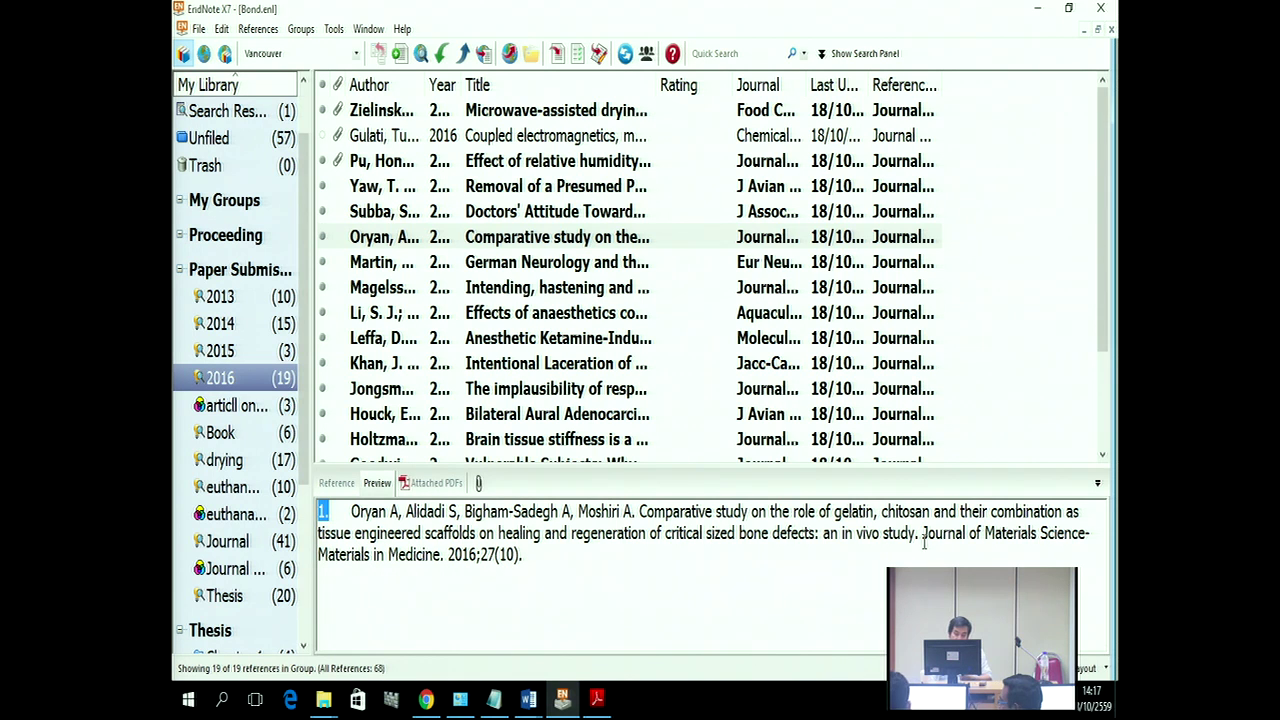
{"action": "left_click_drag", "start_coordinate": [923, 534], "coordinate": [1078, 536]}
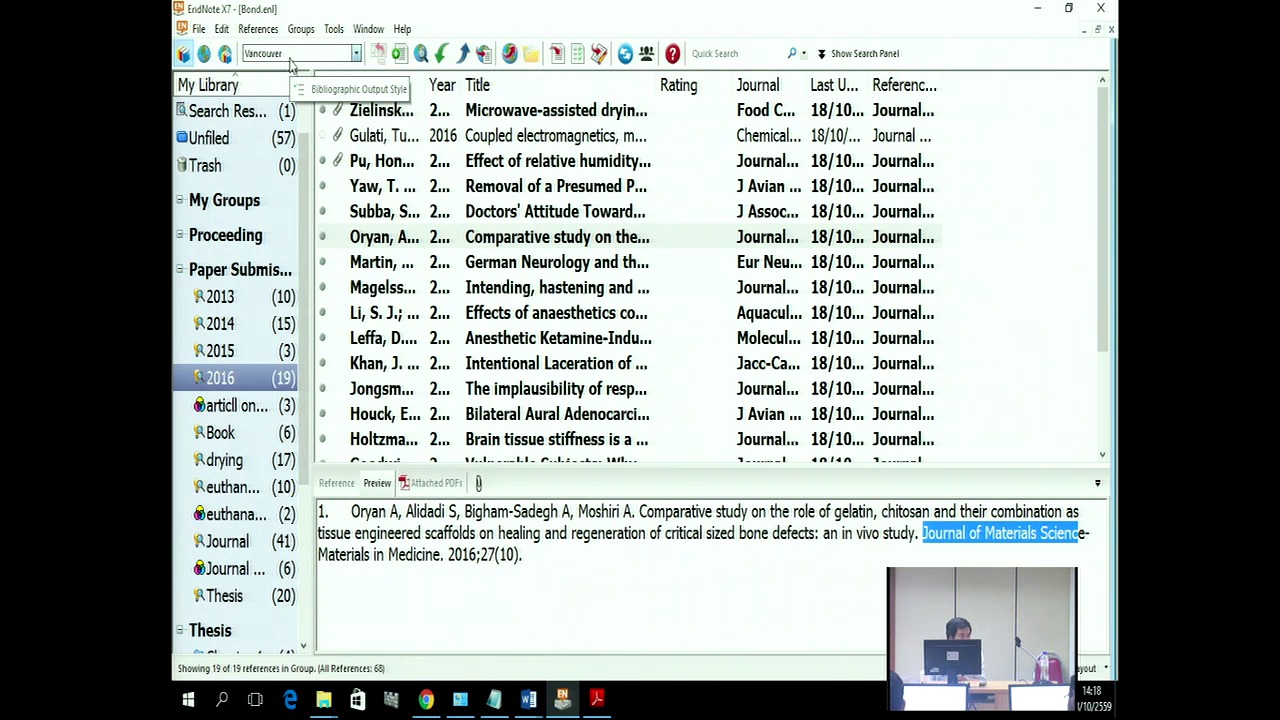
Step: Open the Vancouver style for editing, examine its Journal Names format settings, and close the style
{"action": "left_click", "coordinate": [219, 33]}
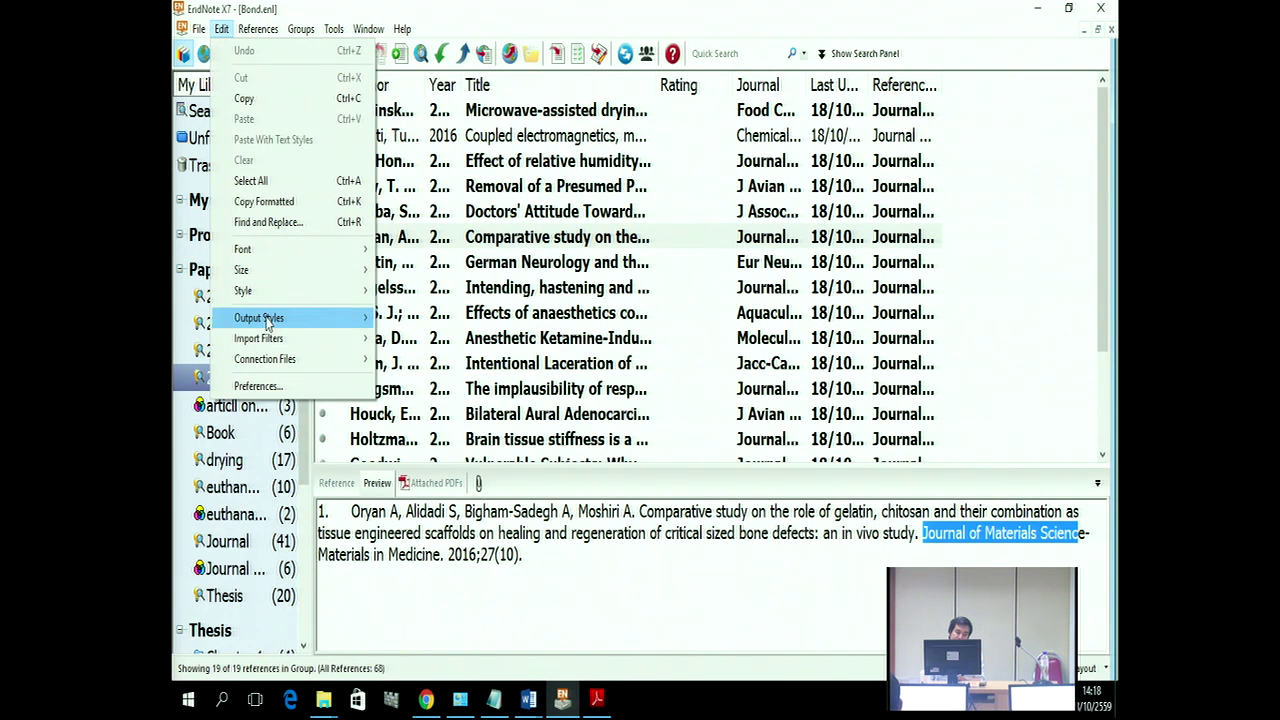
{"action": "mouse_move", "coordinate": [268, 323]}
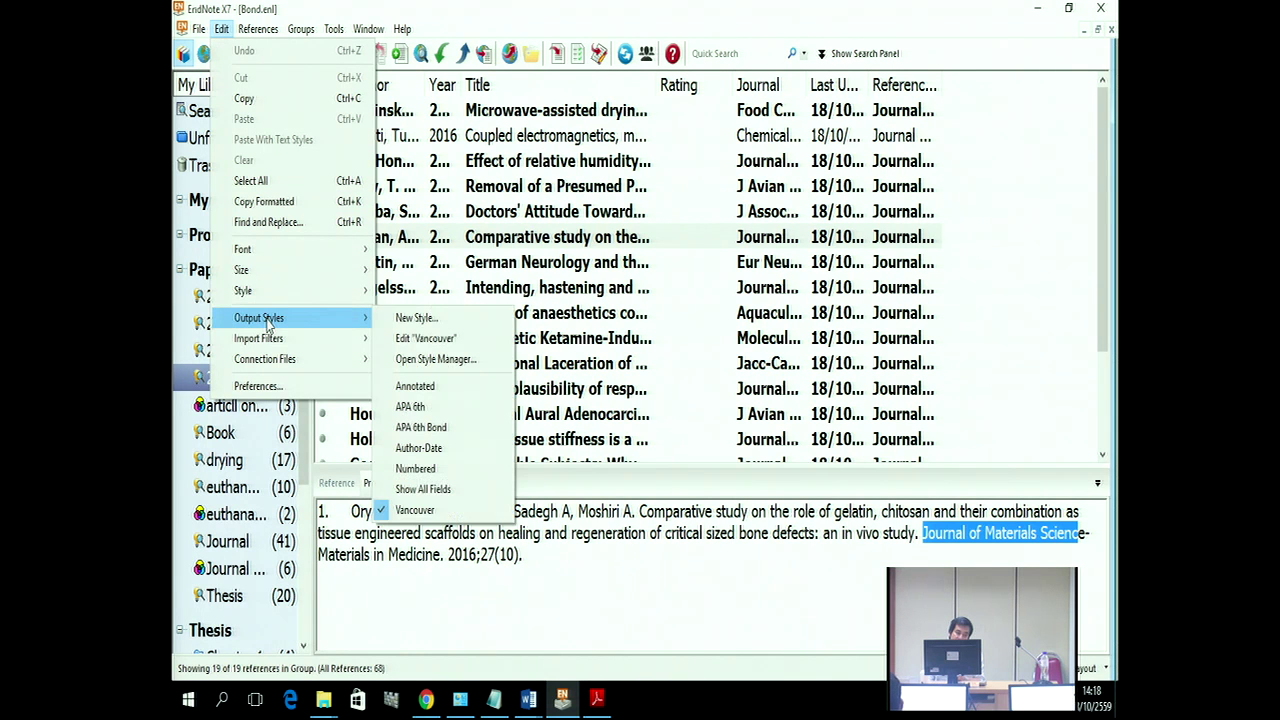
{"action": "left_click", "coordinate": [411, 340]}
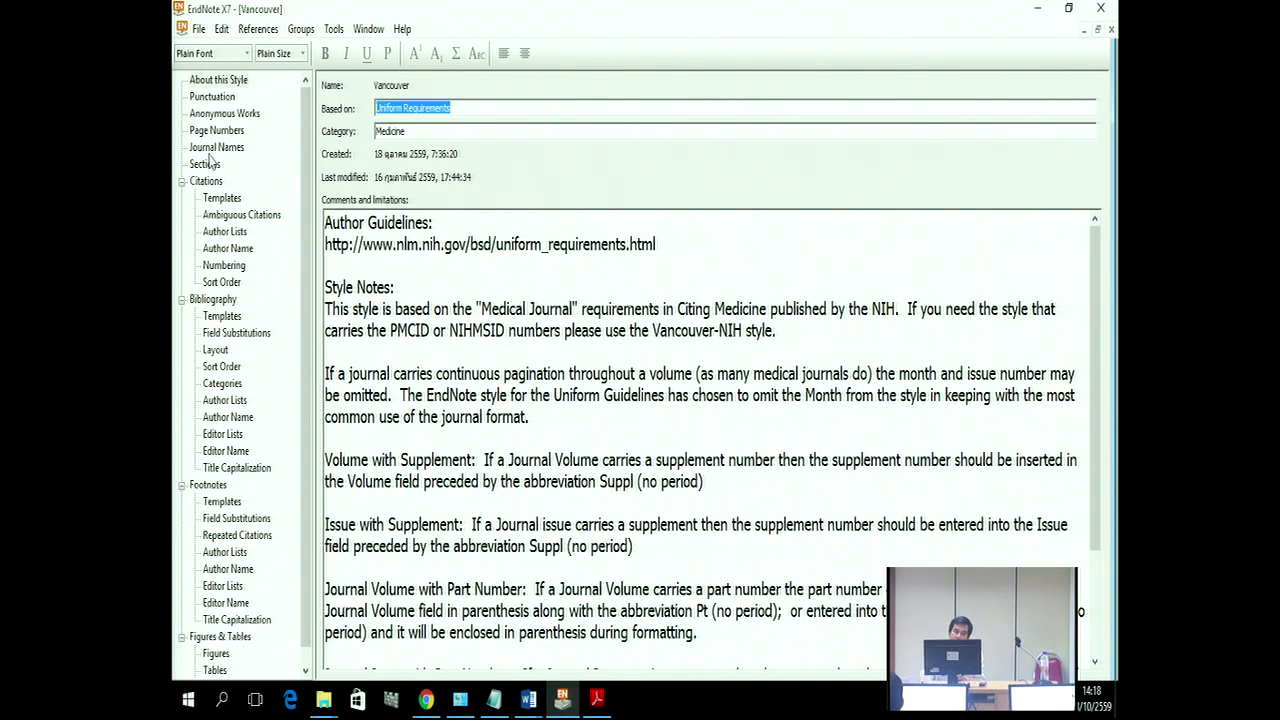
{"action": "left_click", "coordinate": [214, 148]}
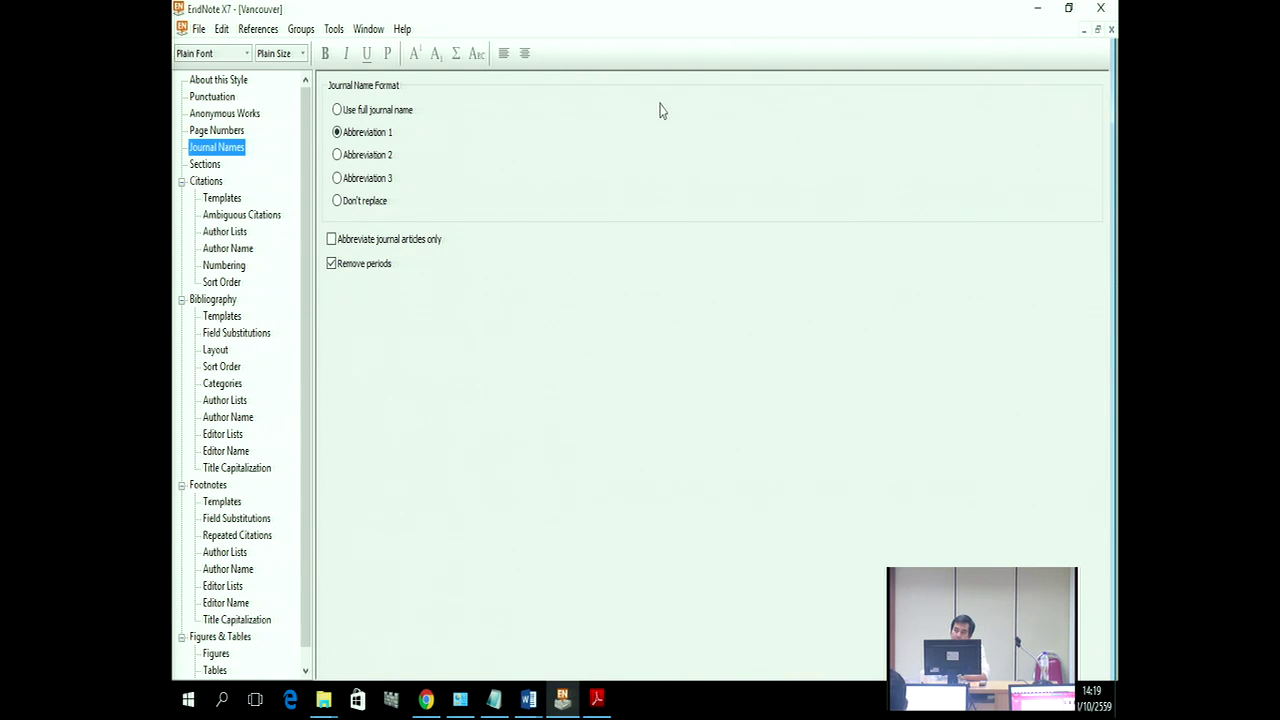
{"action": "left_click", "coordinate": [1110, 29]}
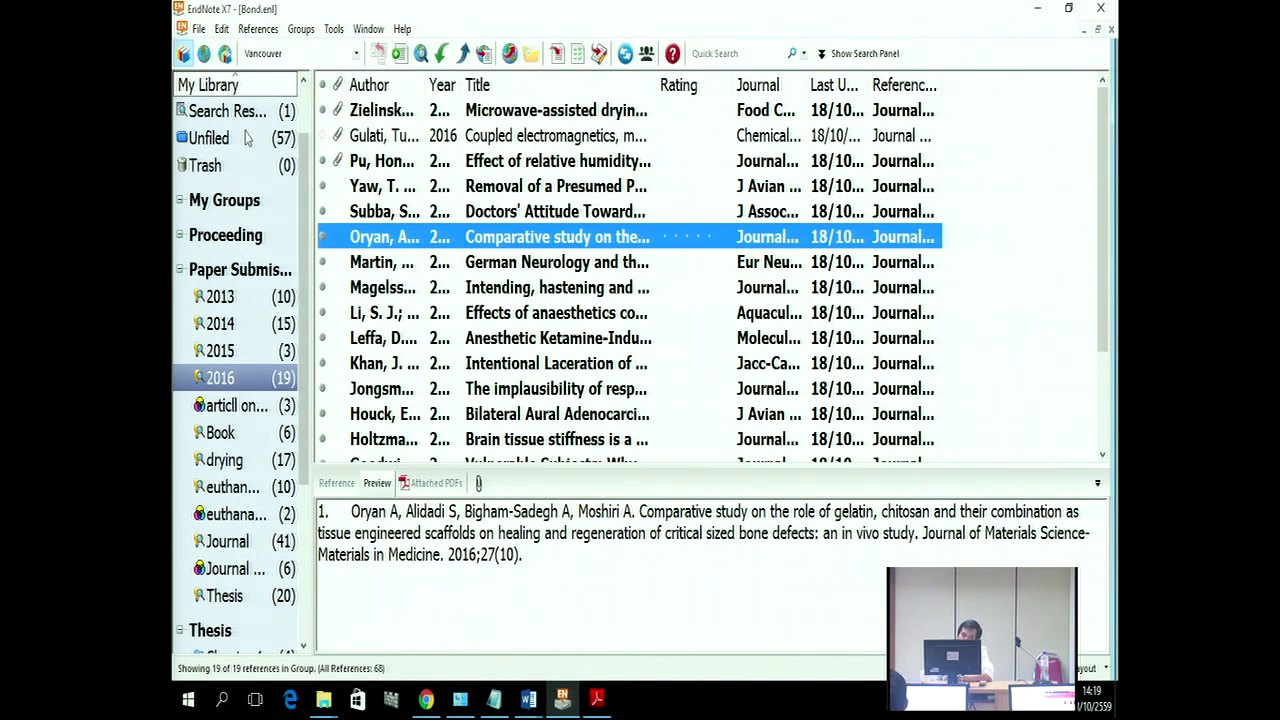
Step: Open the Journals term list, look over its full names and abbreviations, and delete all of its journal terms
{"action": "left_click", "coordinate": [331, 30]}
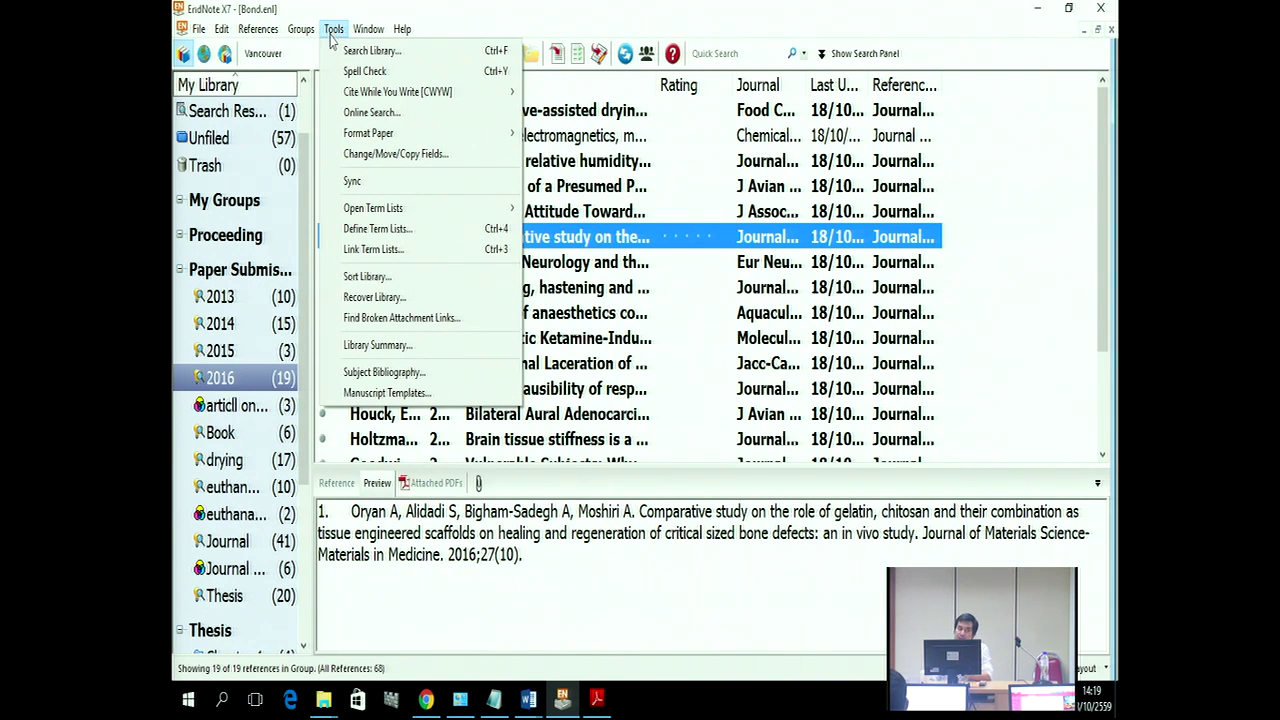
{"action": "mouse_move", "coordinate": [370, 218]}
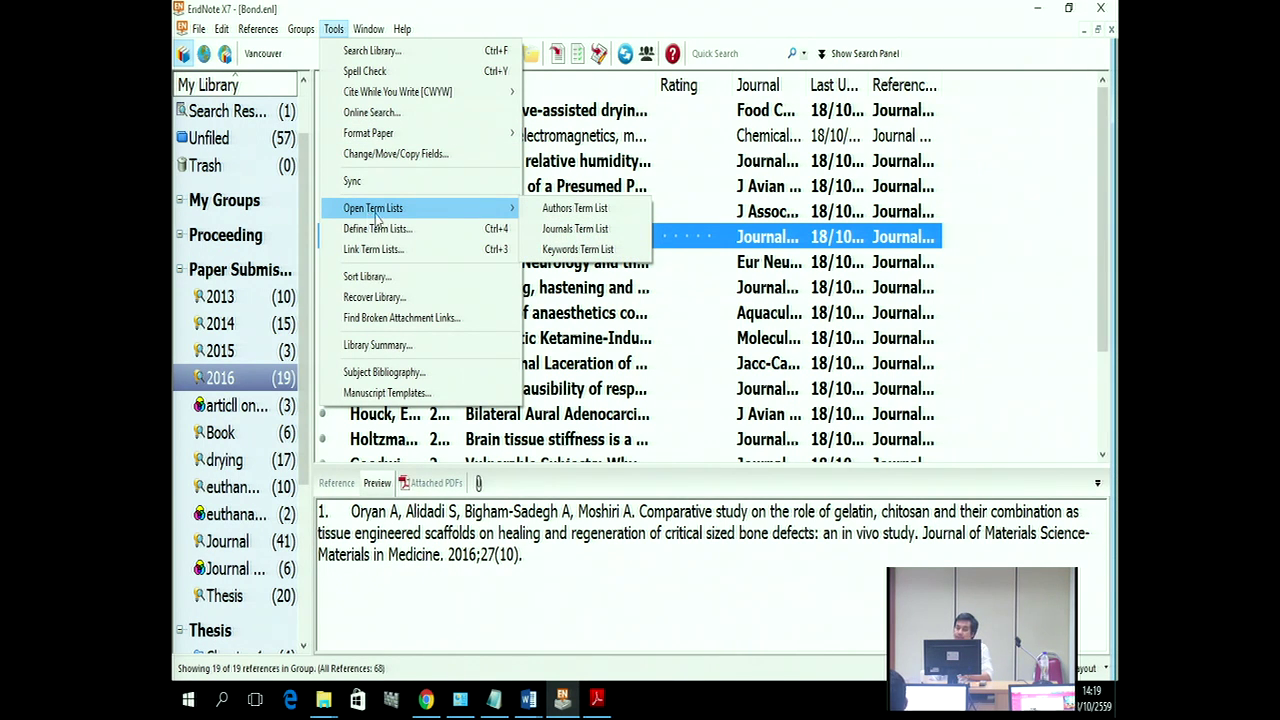
{"action": "left_click", "coordinate": [588, 230]}
{"action": "left_click_drag", "start_coordinate": [597, 197], "coordinate": [631, 167]}
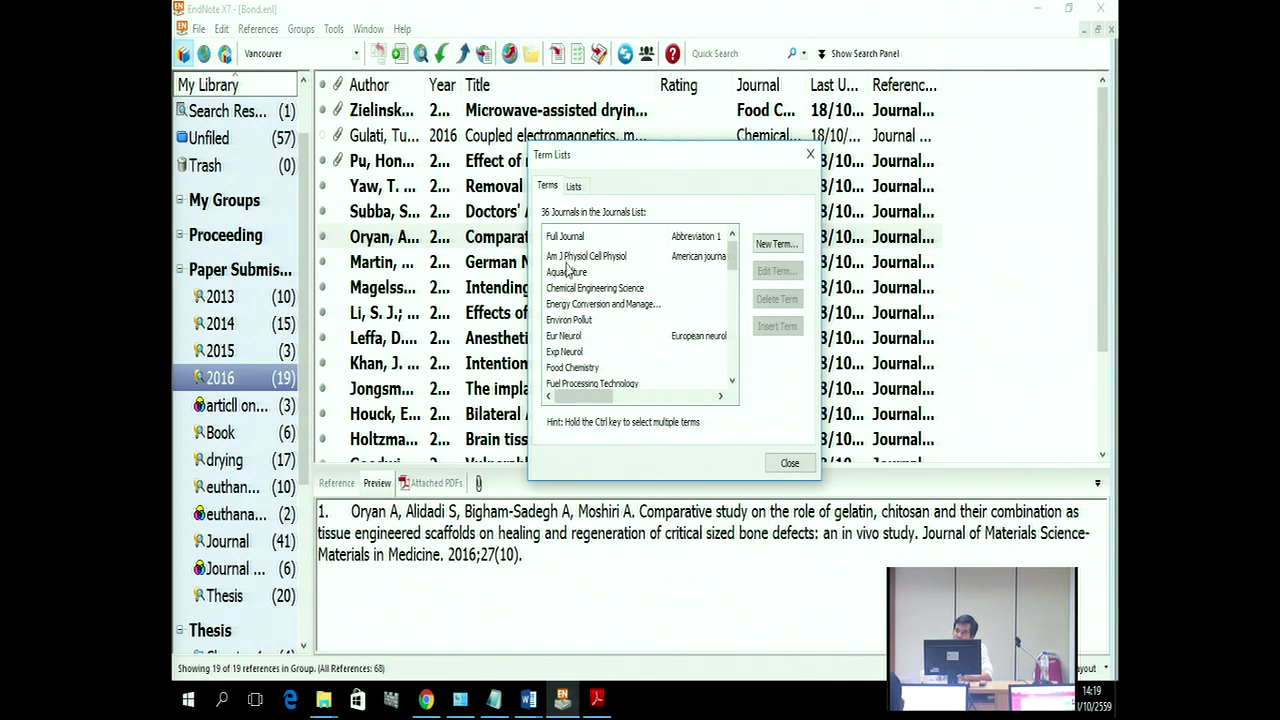
{"action": "mouse_move", "coordinate": [587, 397]}
{"action": "left_mouse_down"}
{"action": "mouse_move", "coordinate": [652, 400]}
{"action": "mouse_move", "coordinate": [590, 395]}
{"action": "left_mouse_up"}
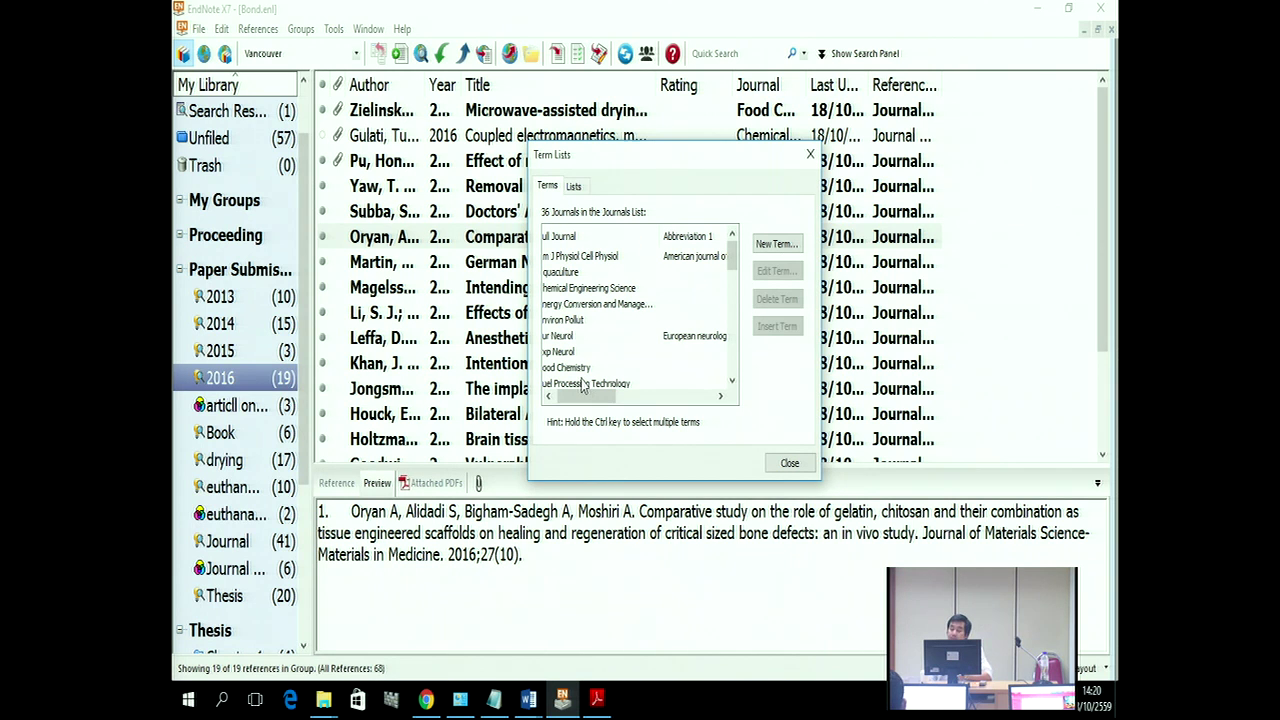
{"action": "left_click", "coordinate": [547, 396]}
{"action": "left_click", "coordinate": [563, 258]}
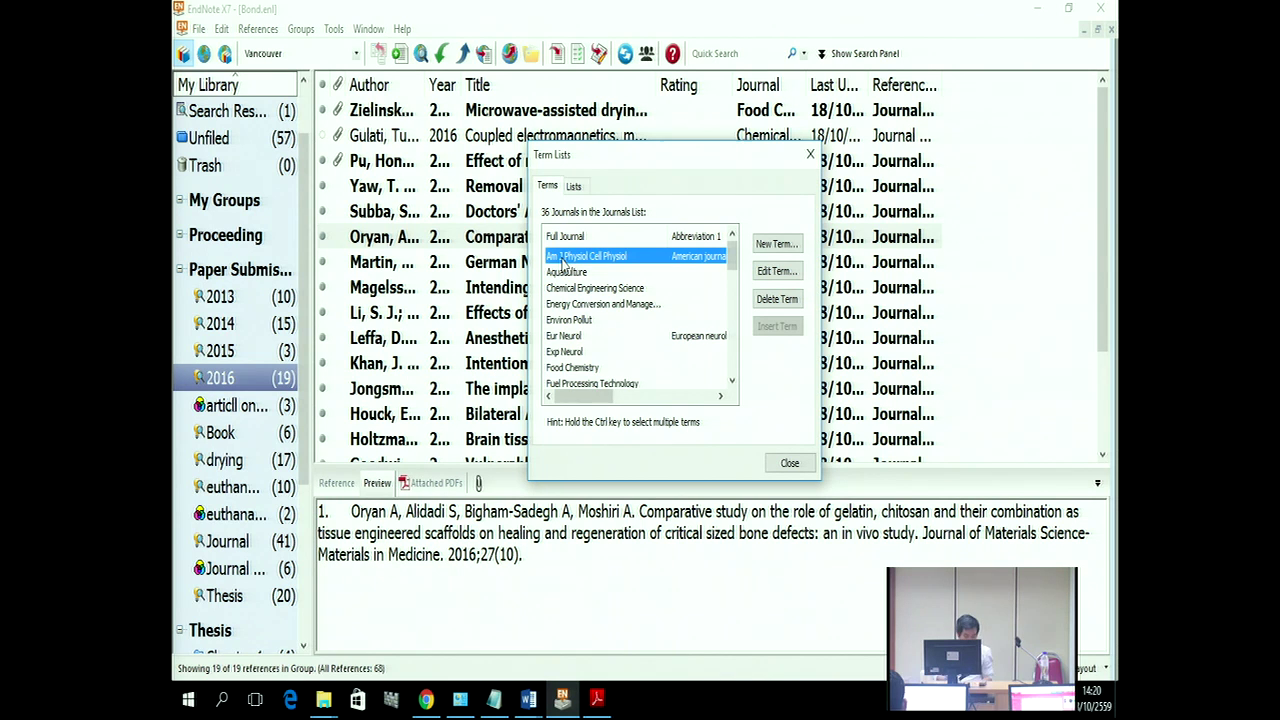
{"action": "key", "text": "ctrl+a"}
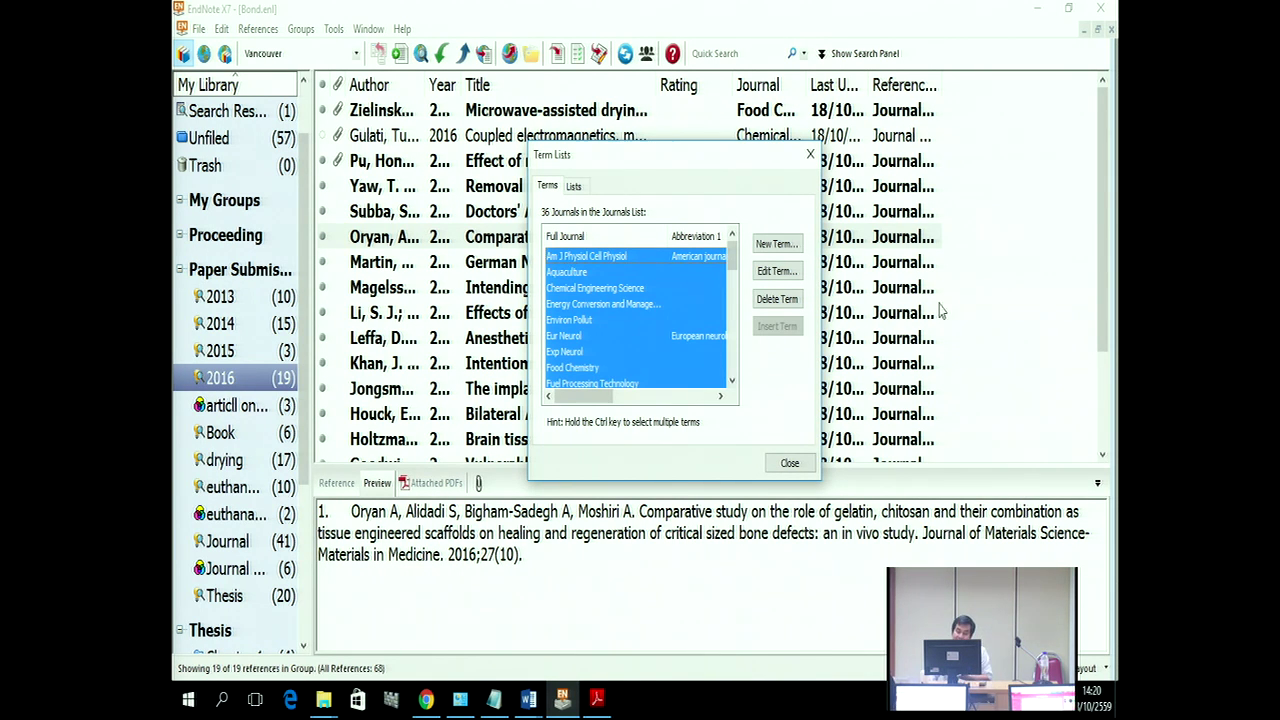
{"action": "left_click", "coordinate": [778, 299]}
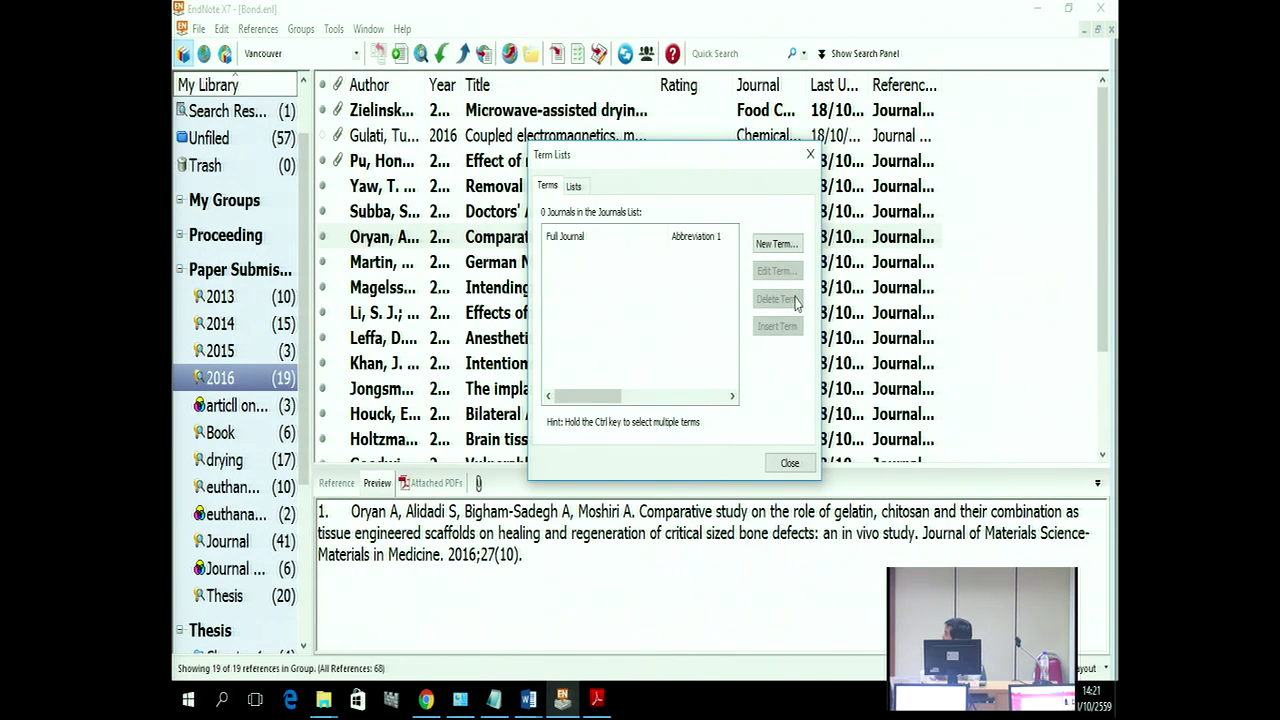
Step: Try to import Medical.txt into the Journals term list, and check the journal name in the gelatin reference's preview
{"action": "left_click", "coordinate": [574, 188]}
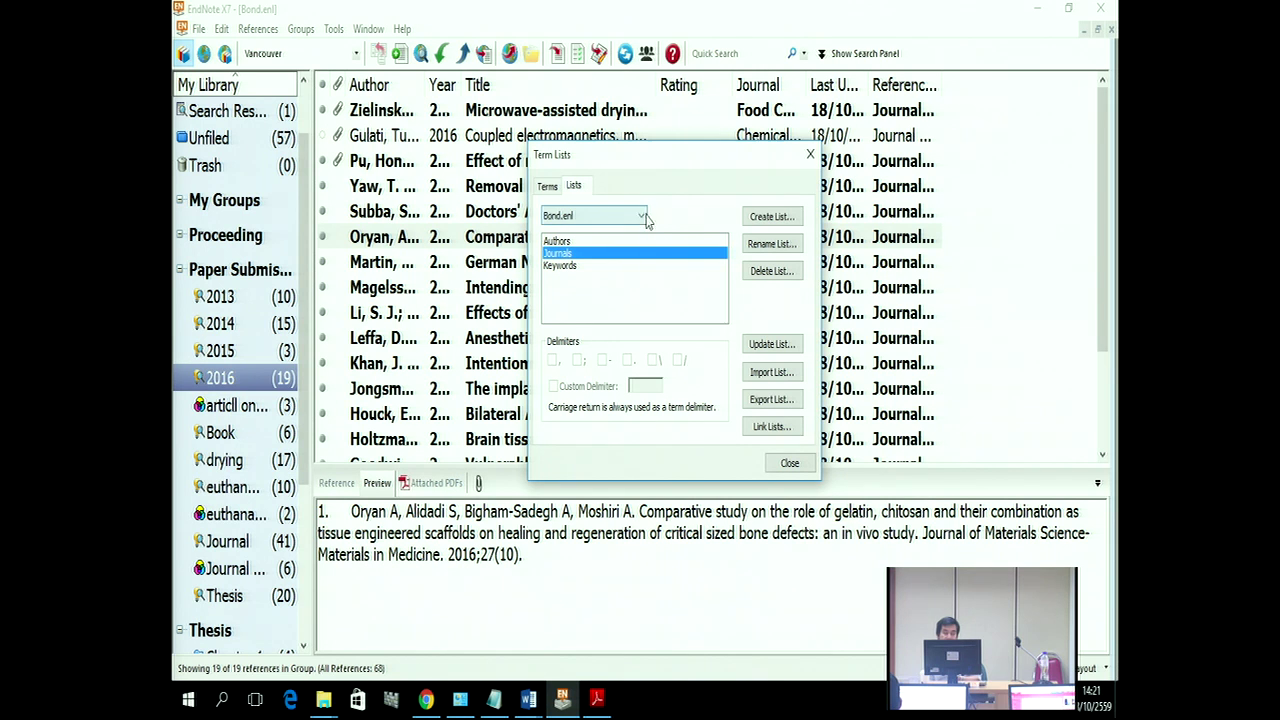
{"action": "left_click", "coordinate": [767, 381]}
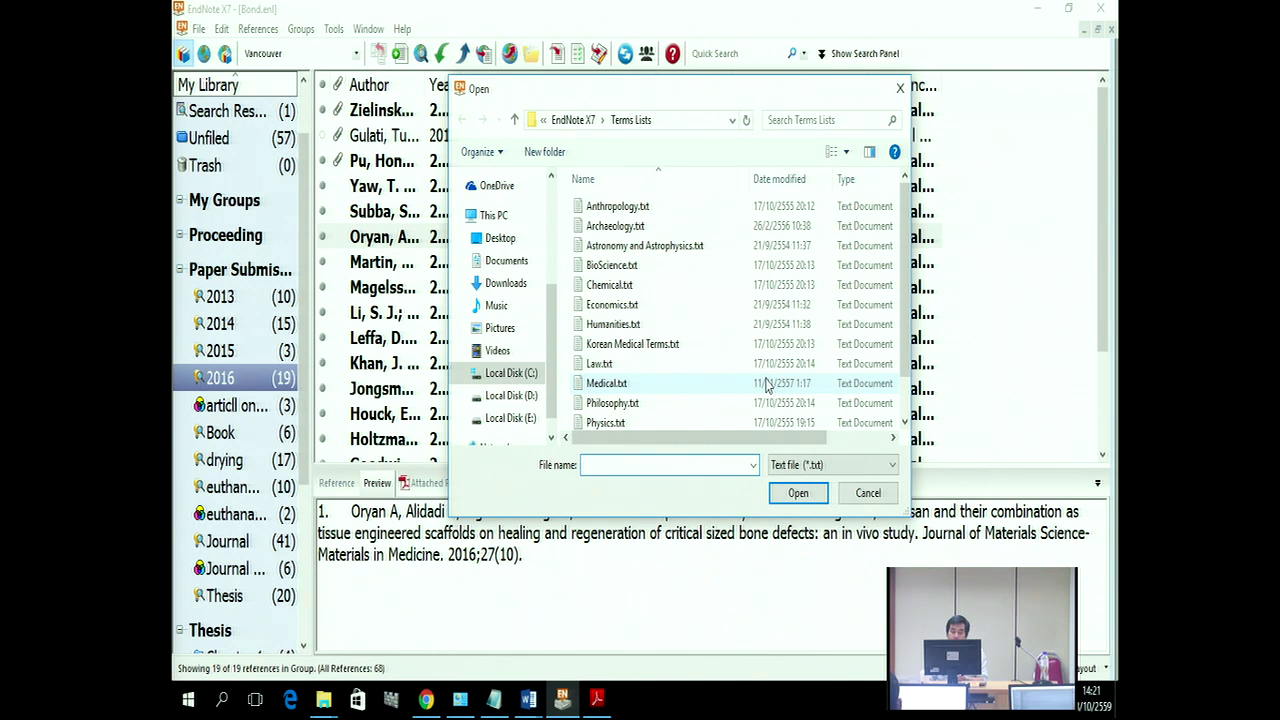
{"action": "left_click", "coordinate": [613, 391]}
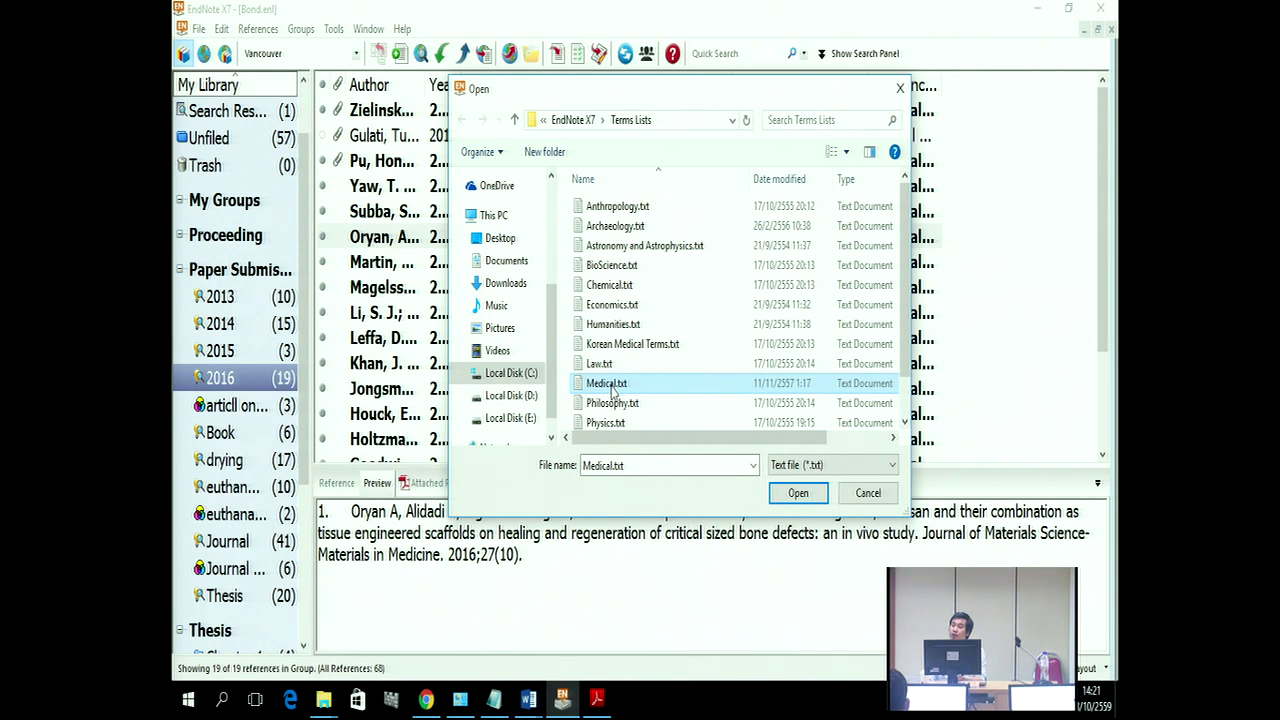
{"action": "left_click", "coordinate": [800, 494]}
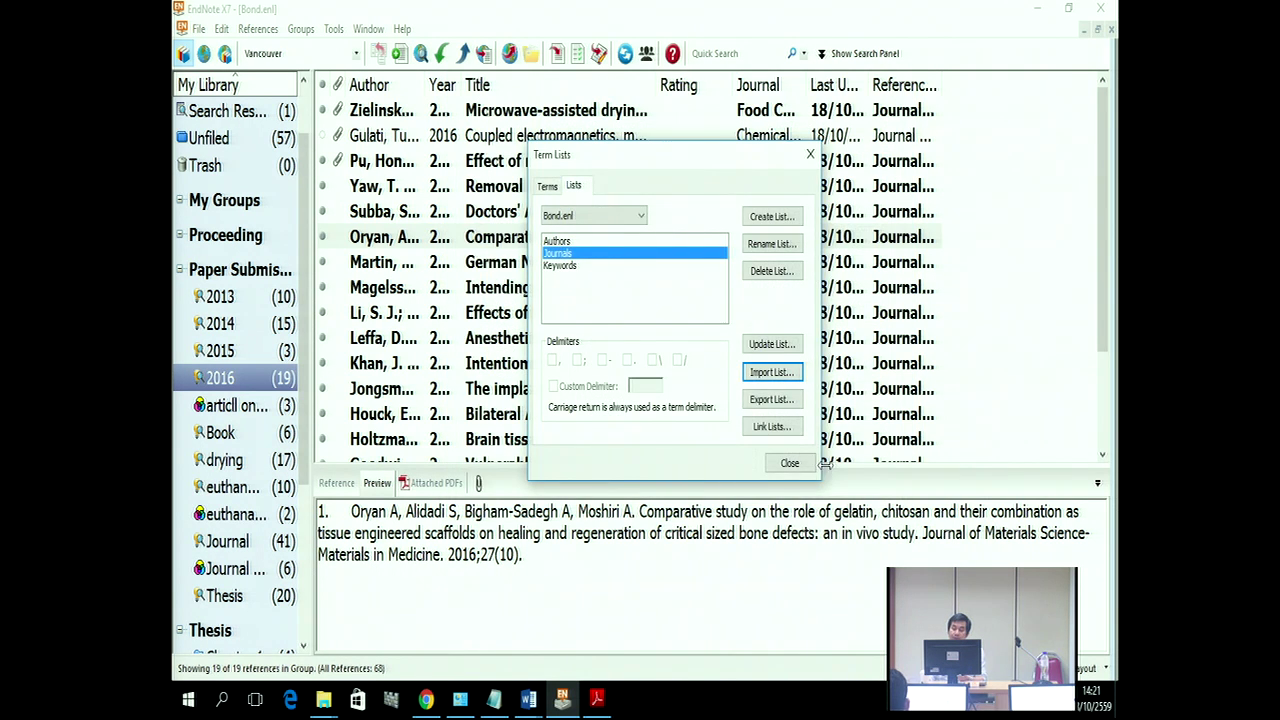
{"action": "left_click", "coordinate": [789, 463]}
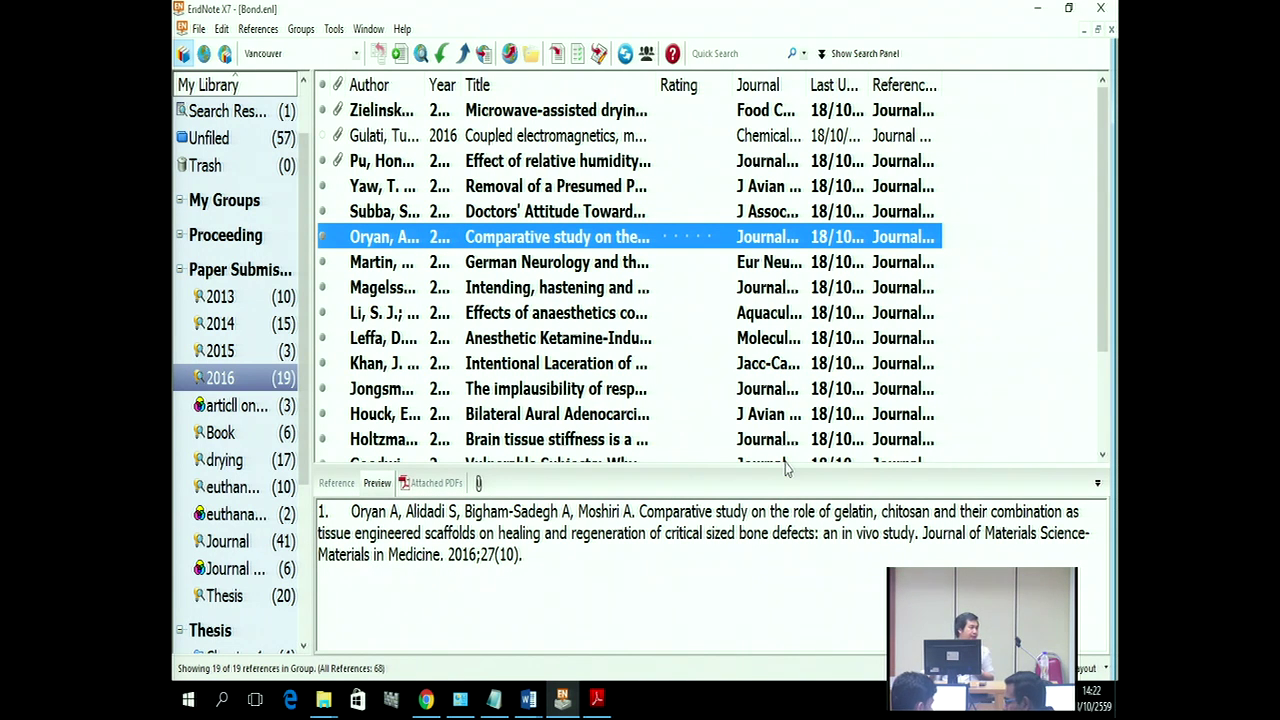
{"action": "left_click", "coordinate": [919, 533]}
{"action": "left_click_drag", "start_coordinate": [919, 533], "coordinate": [1017, 549]}
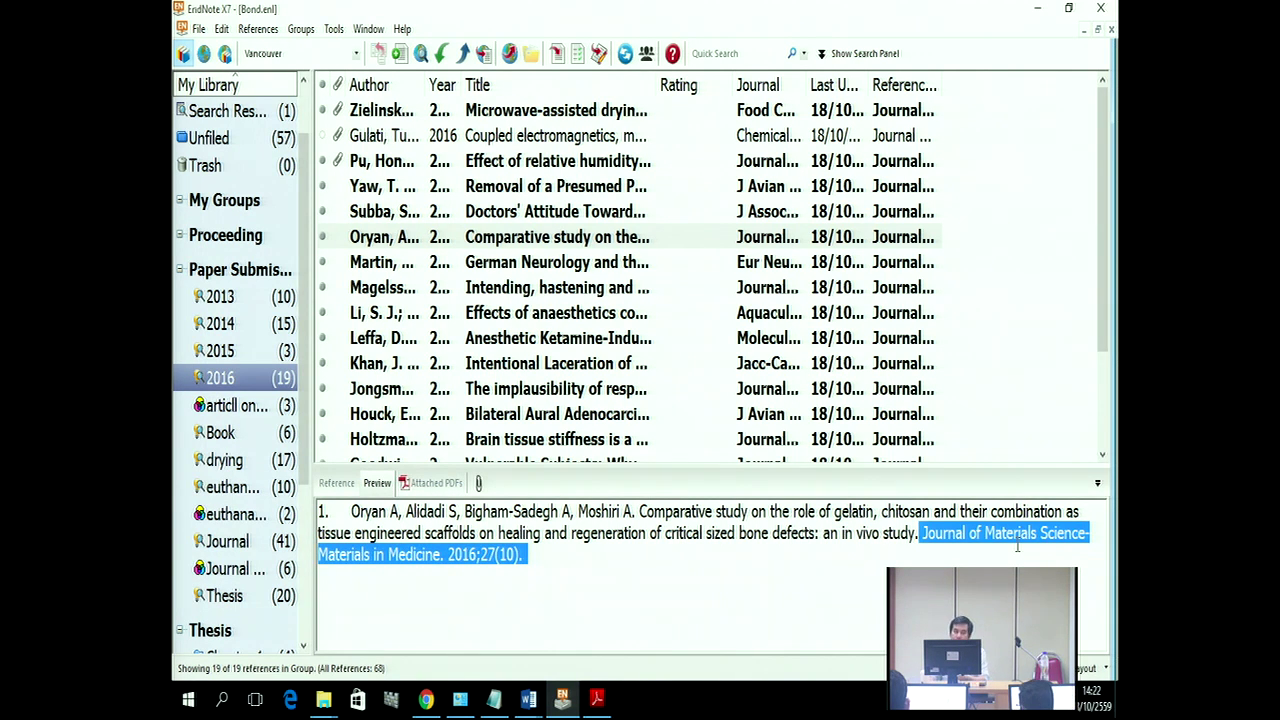
Step: Import Medical.txt from the Terms Lists folder into the library's Journals term list
{"action": "left_click", "coordinate": [334, 30]}
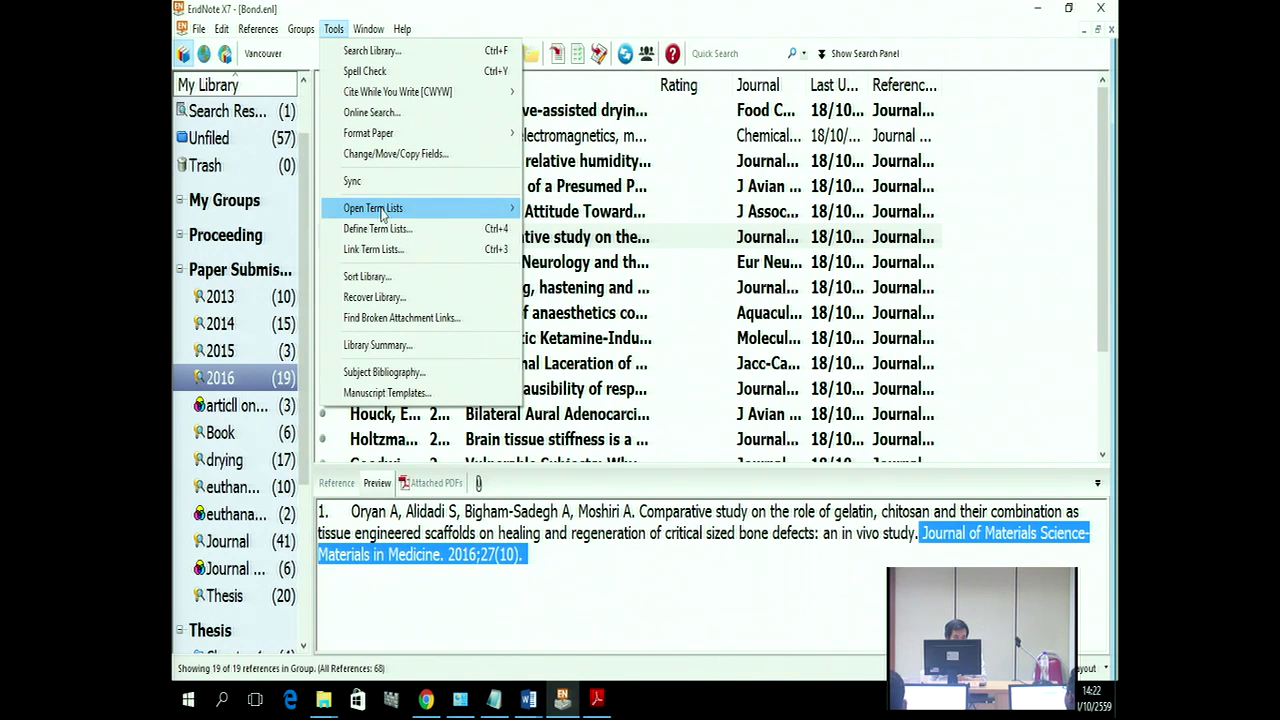
{"action": "mouse_move", "coordinate": [382, 215]}
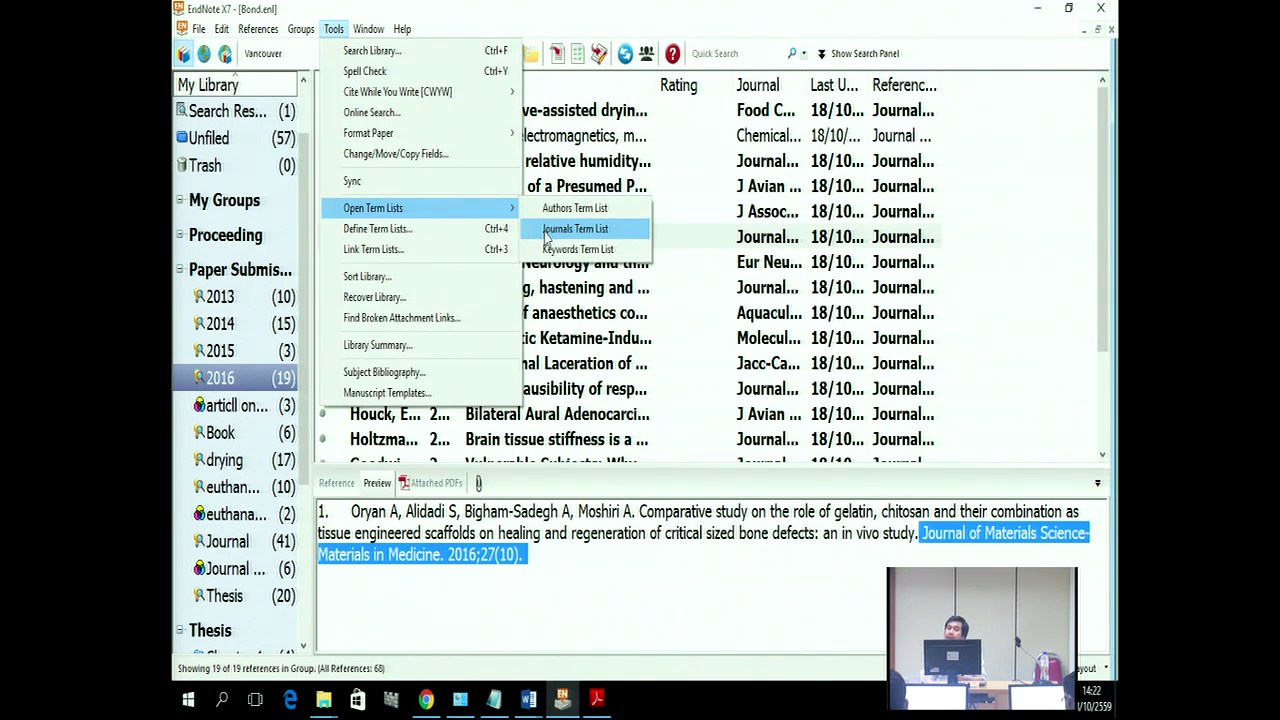
{"action": "left_click", "coordinate": [575, 229]}
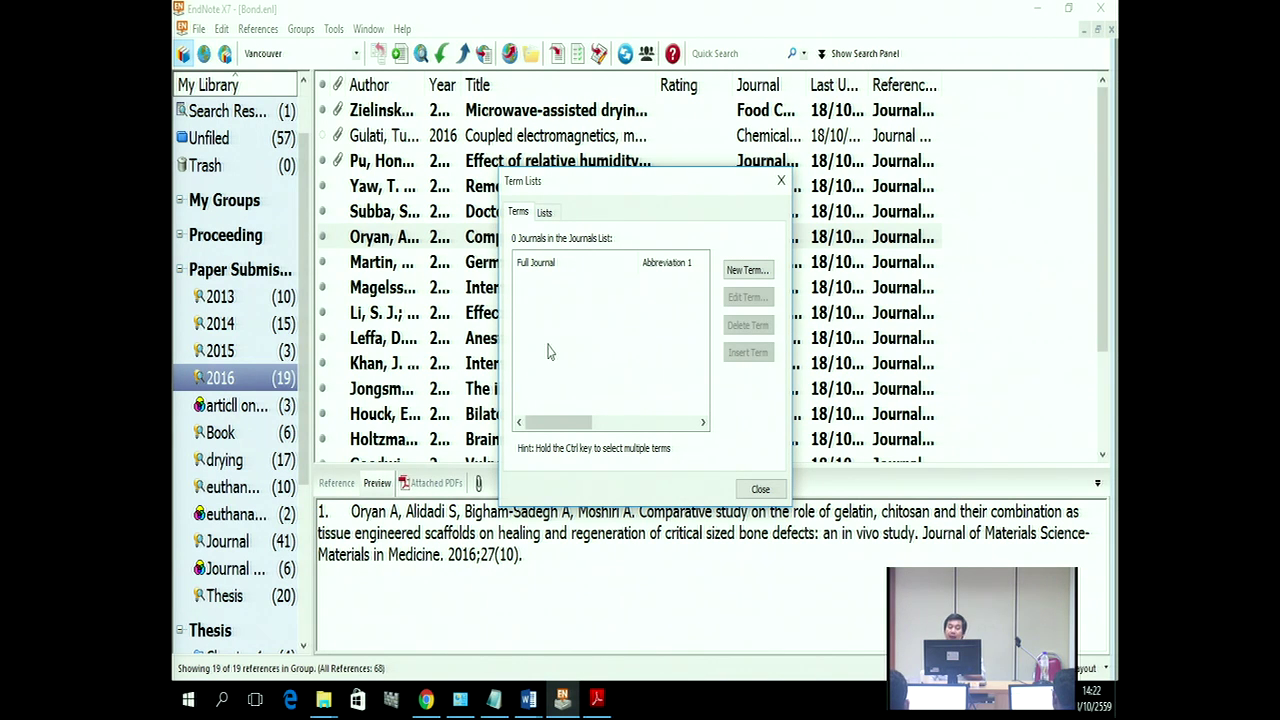
{"action": "left_click", "coordinate": [544, 216]}
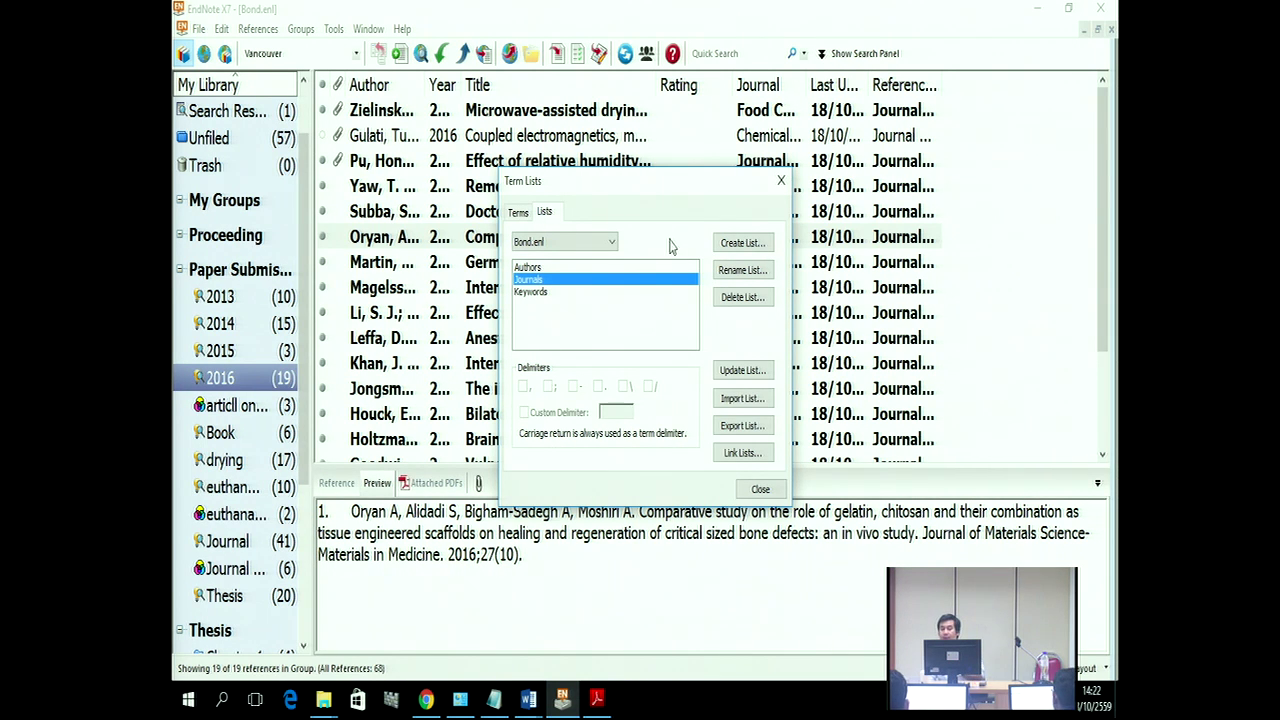
{"action": "left_click", "coordinate": [741, 399]}
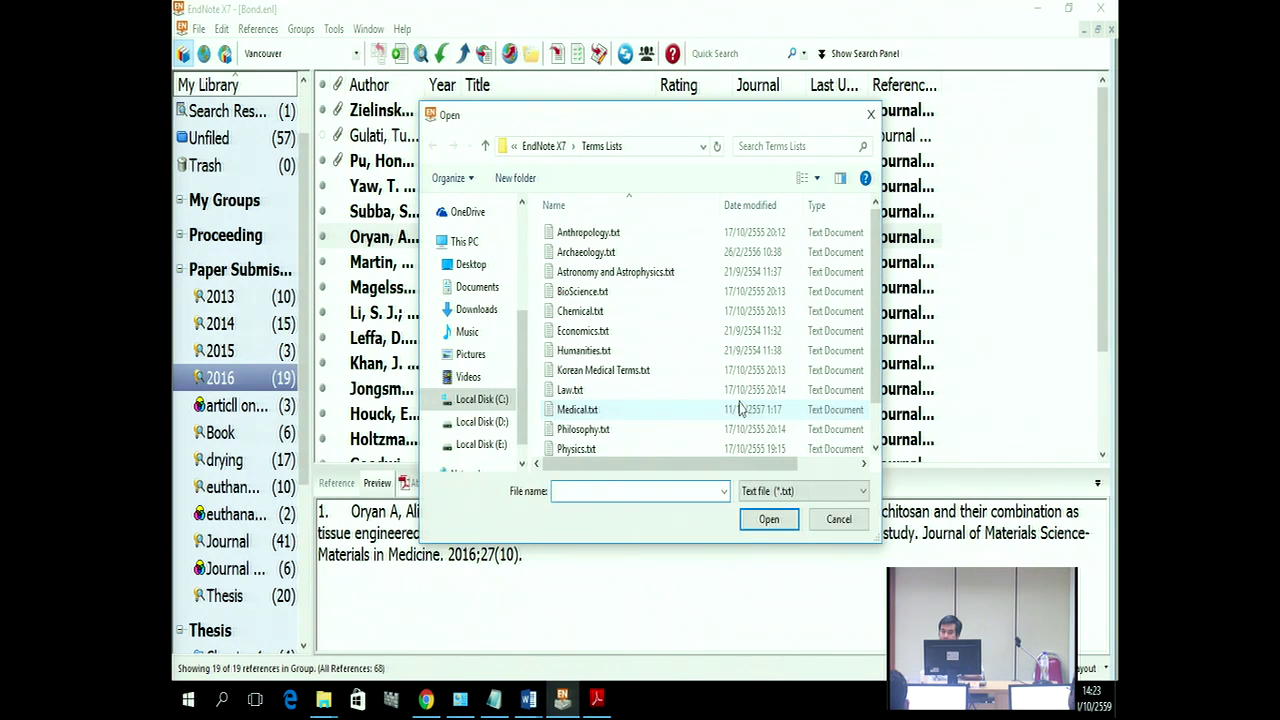
{"action": "left_click", "coordinate": [576, 412]}
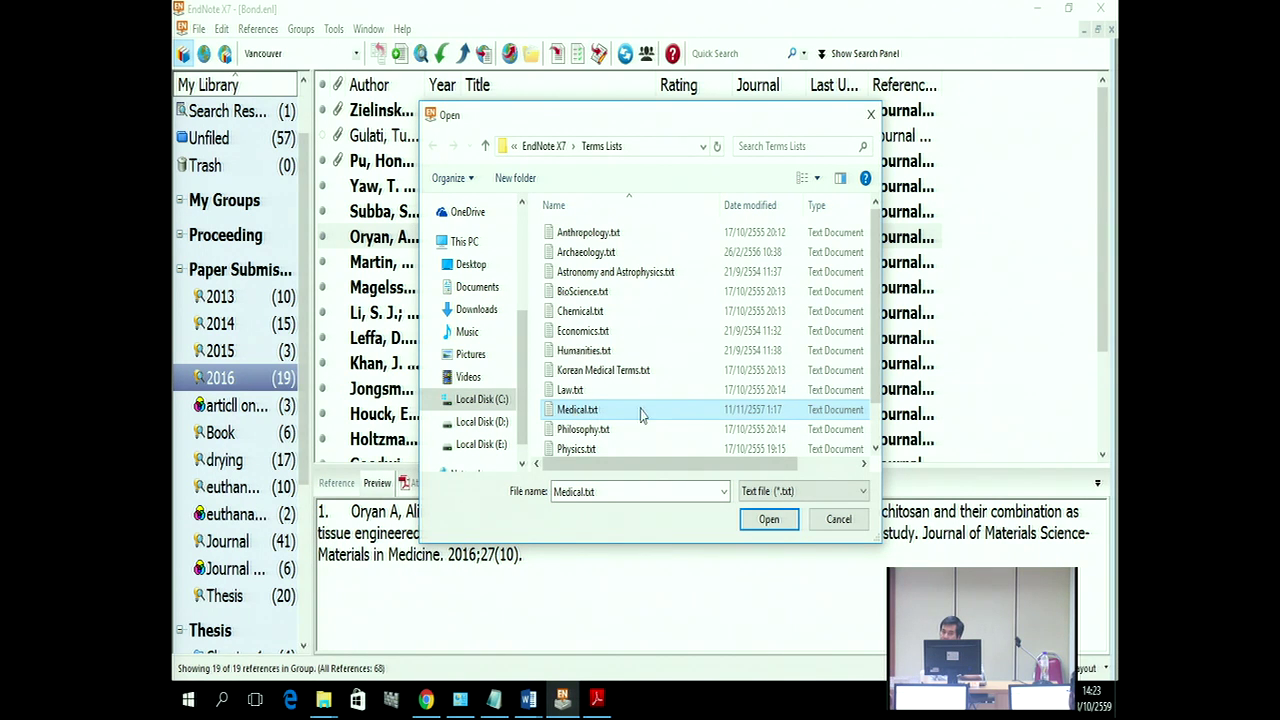
{"action": "left_click", "coordinate": [770, 519]}
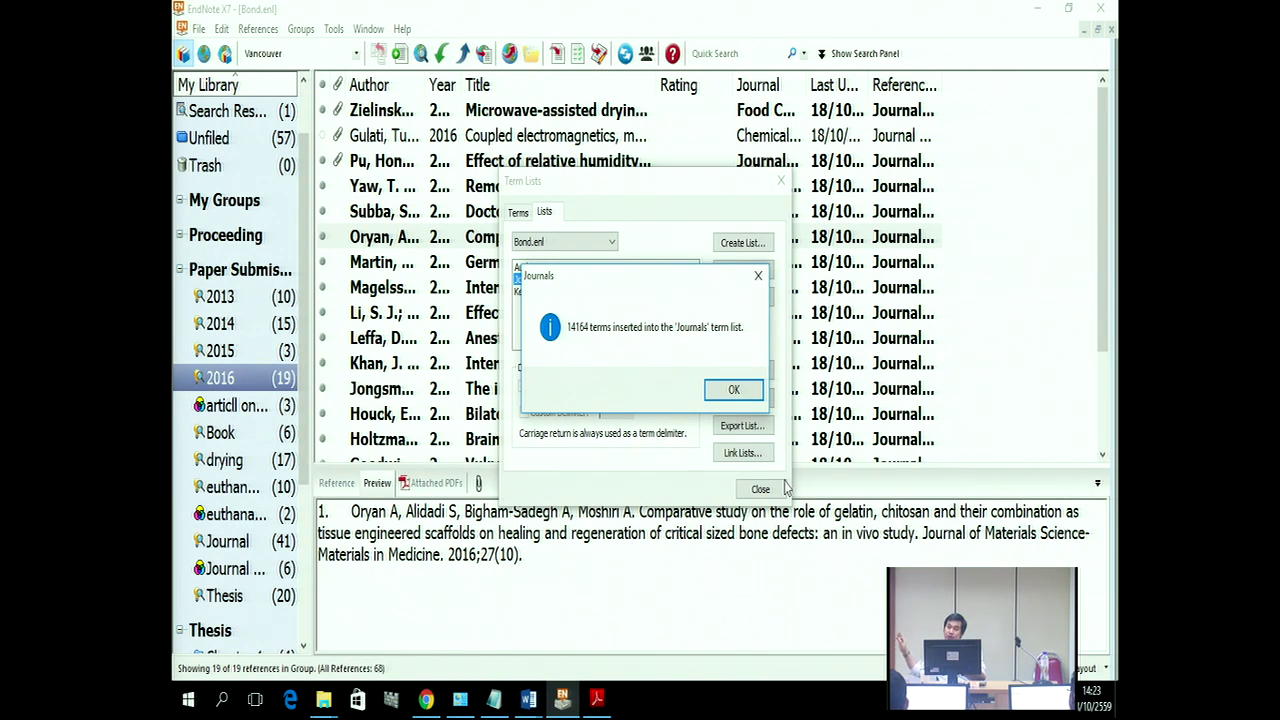
{"action": "left_click", "coordinate": [738, 390]}
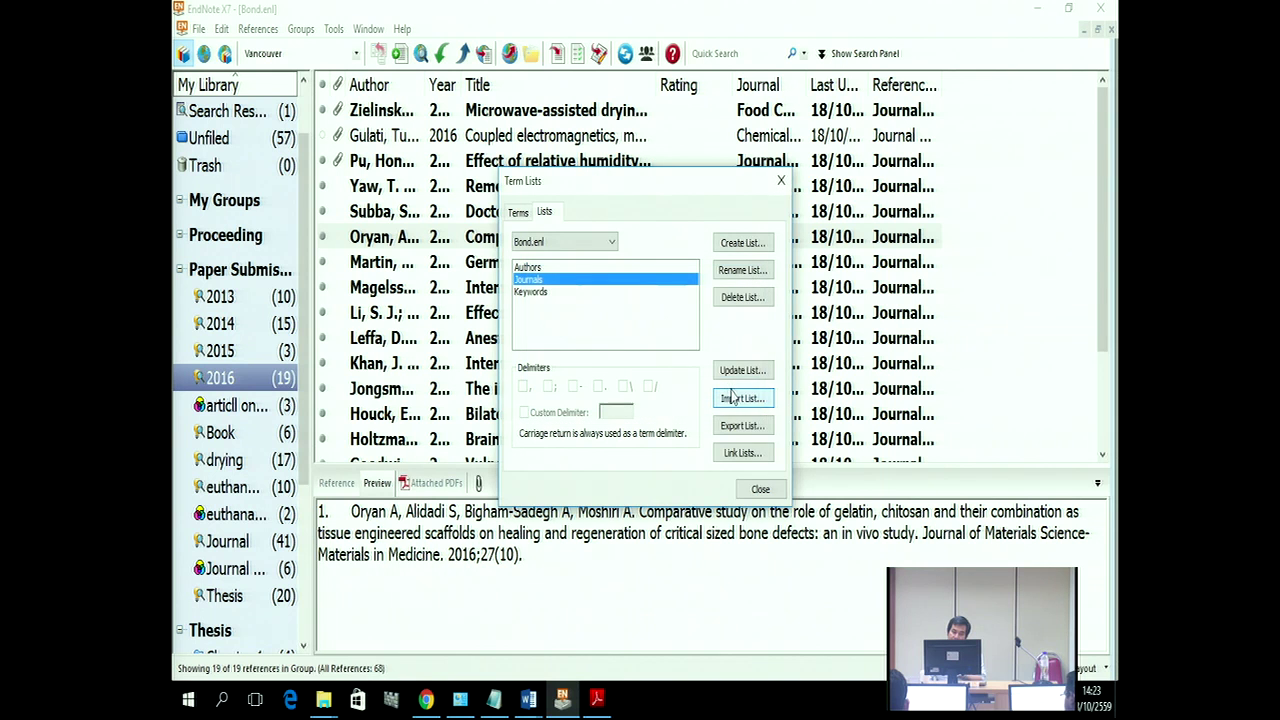
Step: Look over the imported journal terms, comparing the full journal names with the abbreviation columns
{"action": "left_click", "coordinate": [519, 214]}
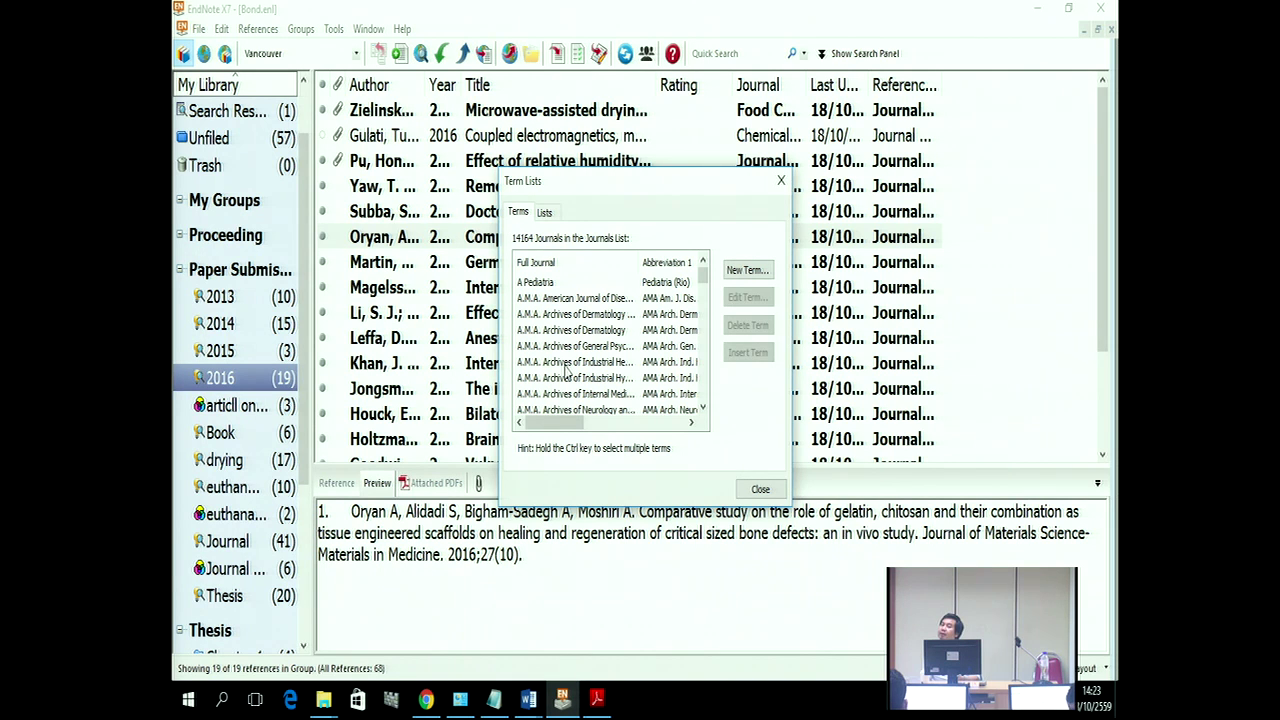
{"action": "left_click_drag", "start_coordinate": [562, 422], "coordinate": [576, 428]}
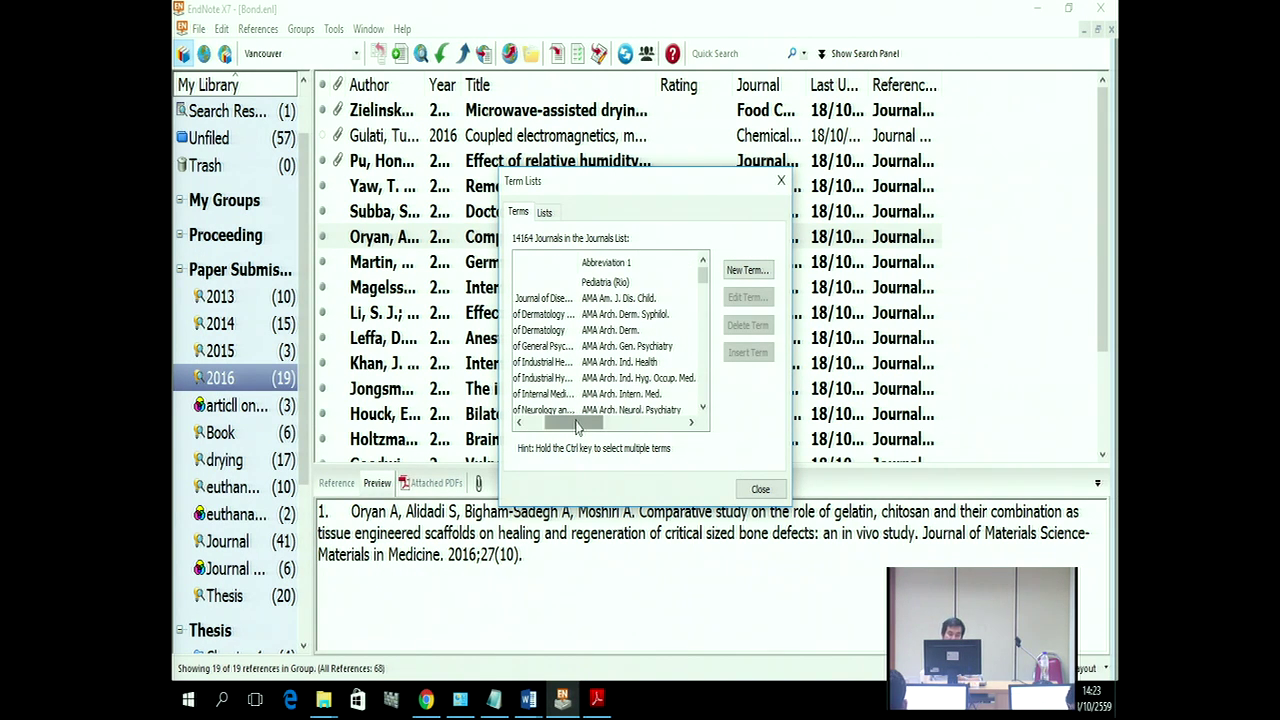
{"action": "left_click", "coordinate": [580, 410]}
{"action": "left_click_drag", "start_coordinate": [598, 424], "coordinate": [645, 432]}
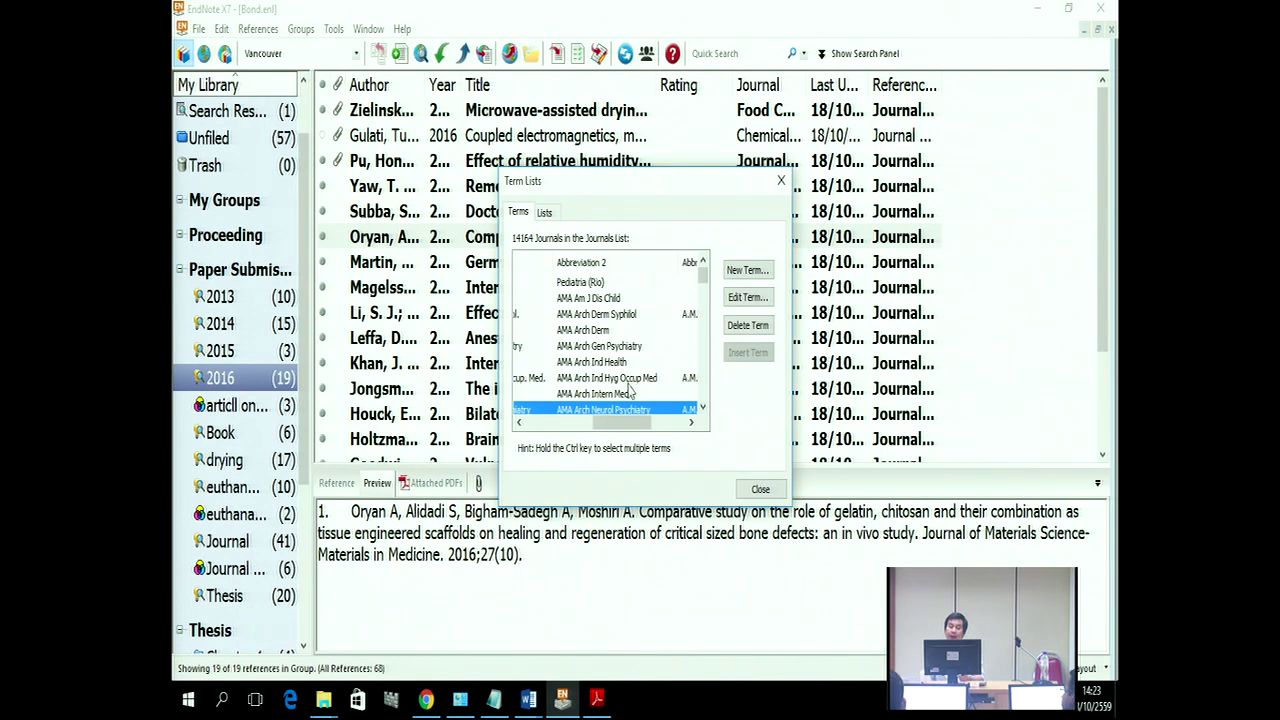
{"action": "left_click_drag", "start_coordinate": [628, 423], "coordinate": [633, 423]}
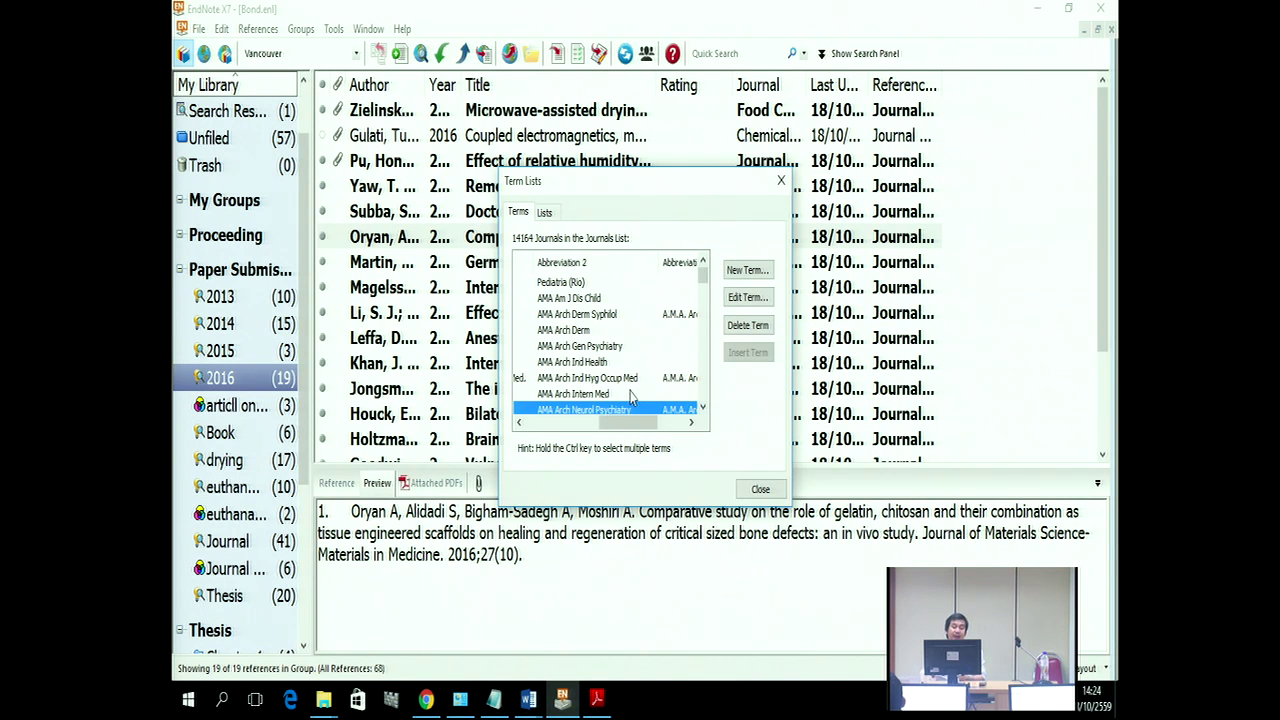
Step: Look at the forms for creating a term list and a new journal term without adding anything, and close the term lists
{"action": "left_click", "coordinate": [546, 215]}
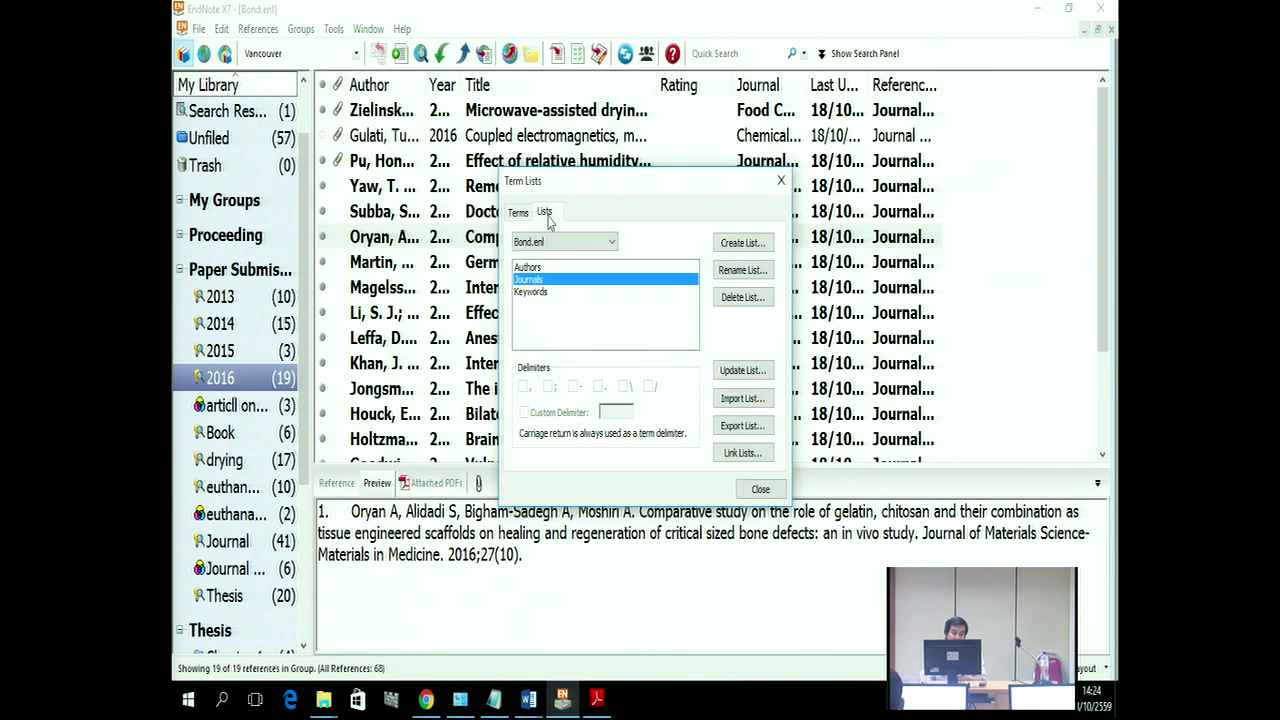
{"action": "left_click", "coordinate": [756, 250]}
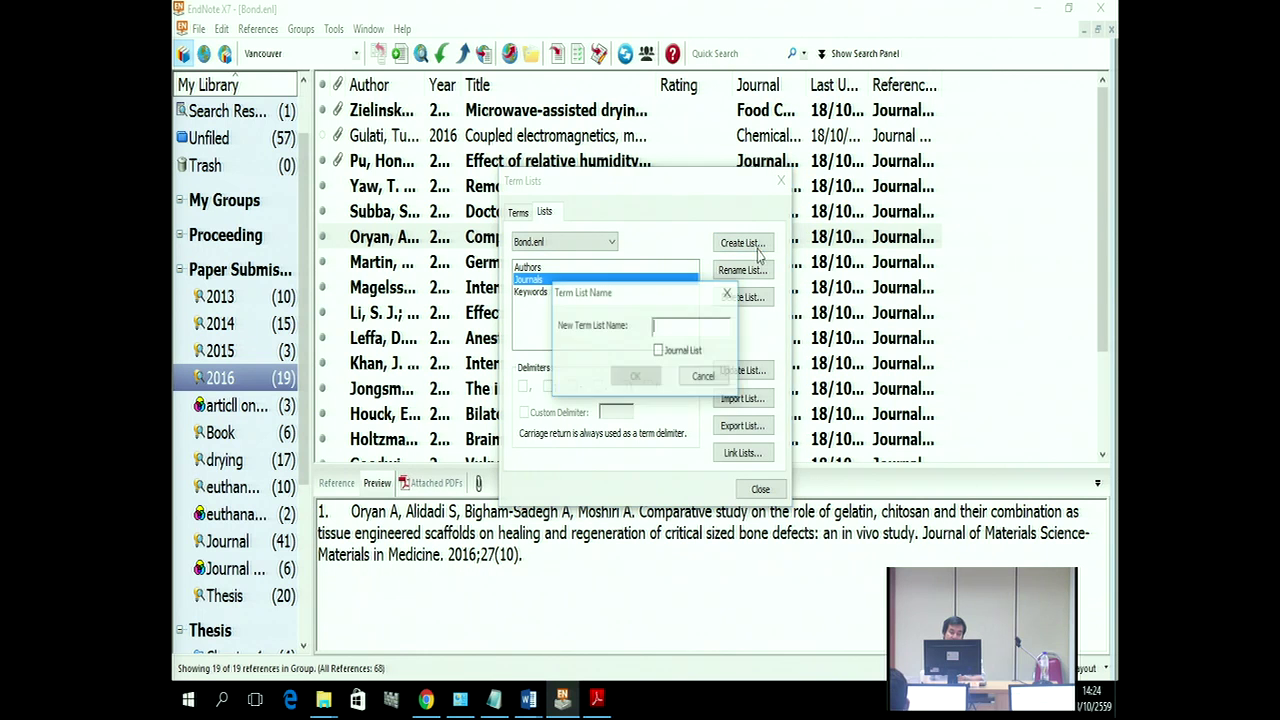
{"action": "left_click", "coordinate": [706, 377]}
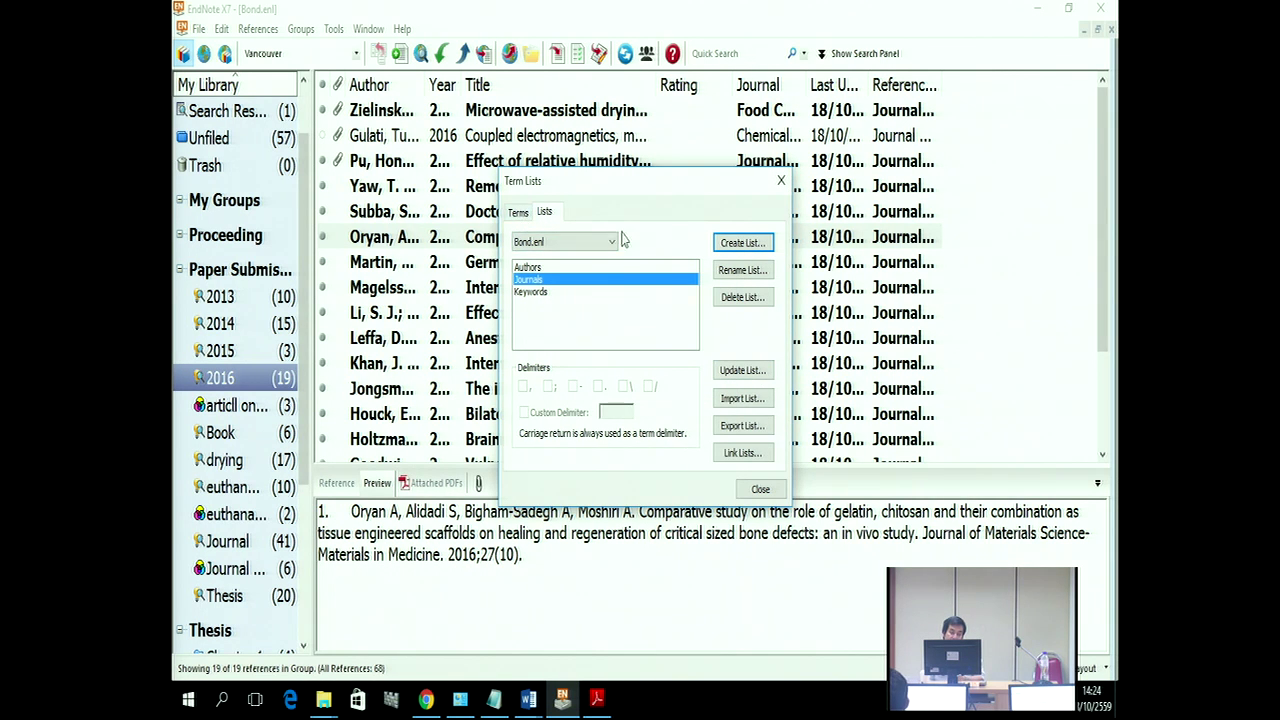
{"action": "left_click", "coordinate": [522, 215]}
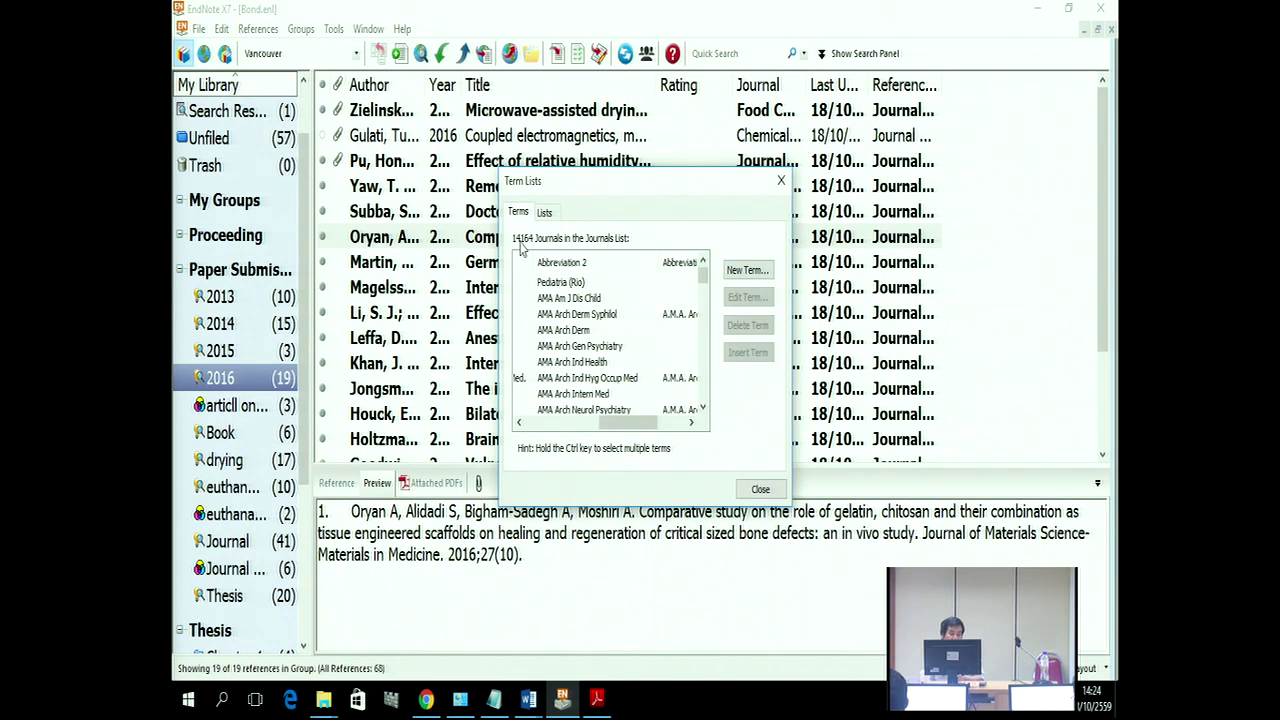
{"action": "left_click", "coordinate": [750, 270]}
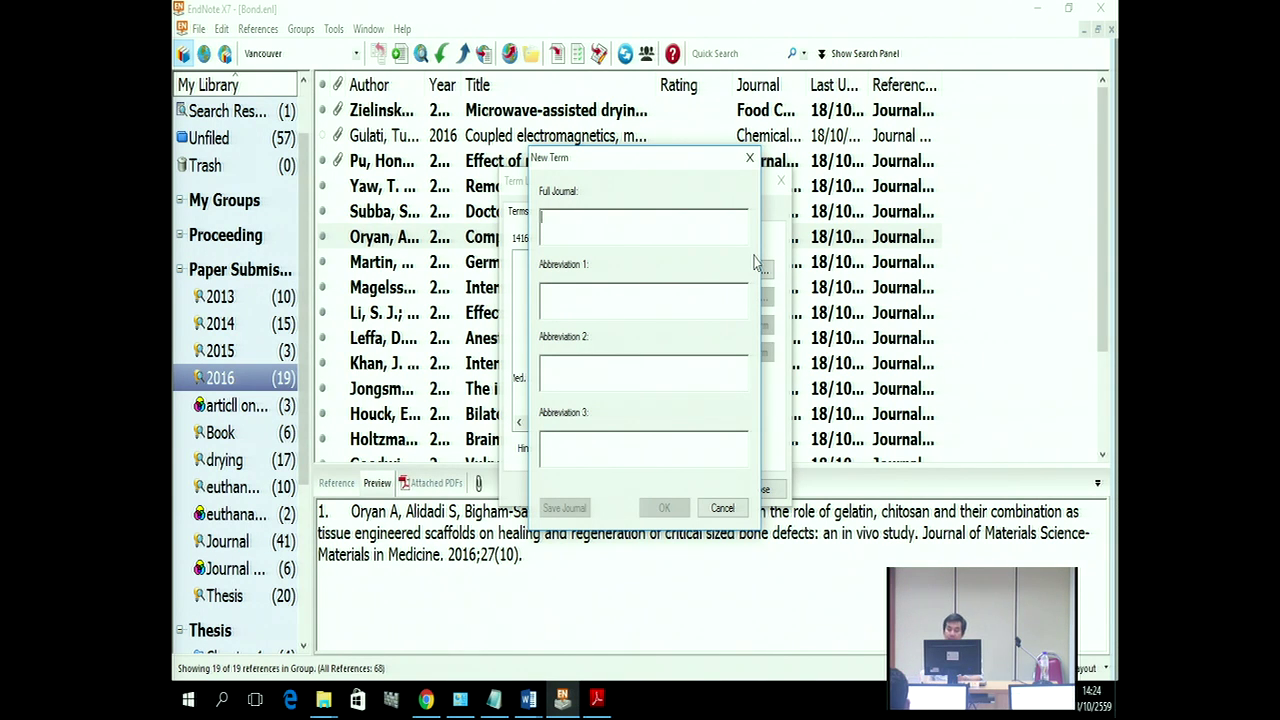
{"action": "left_click", "coordinate": [723, 509]}
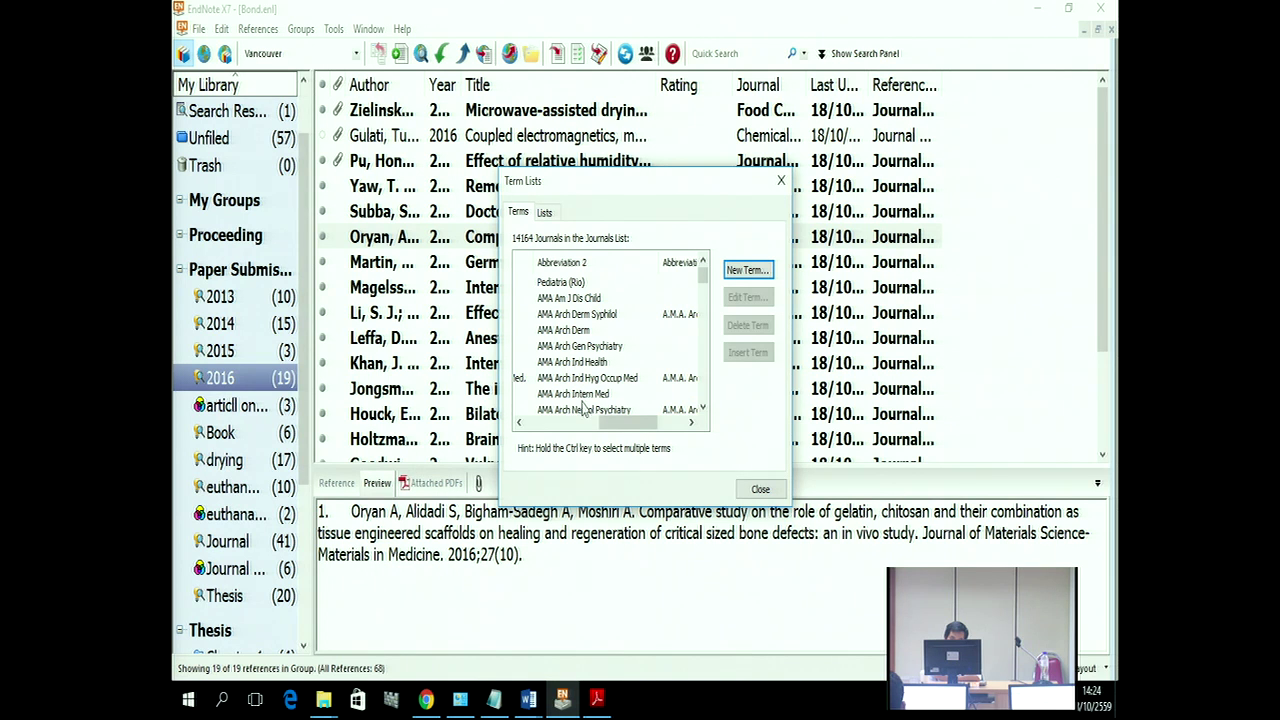
{"action": "left_click_drag", "start_coordinate": [632, 424], "coordinate": [518, 426]}
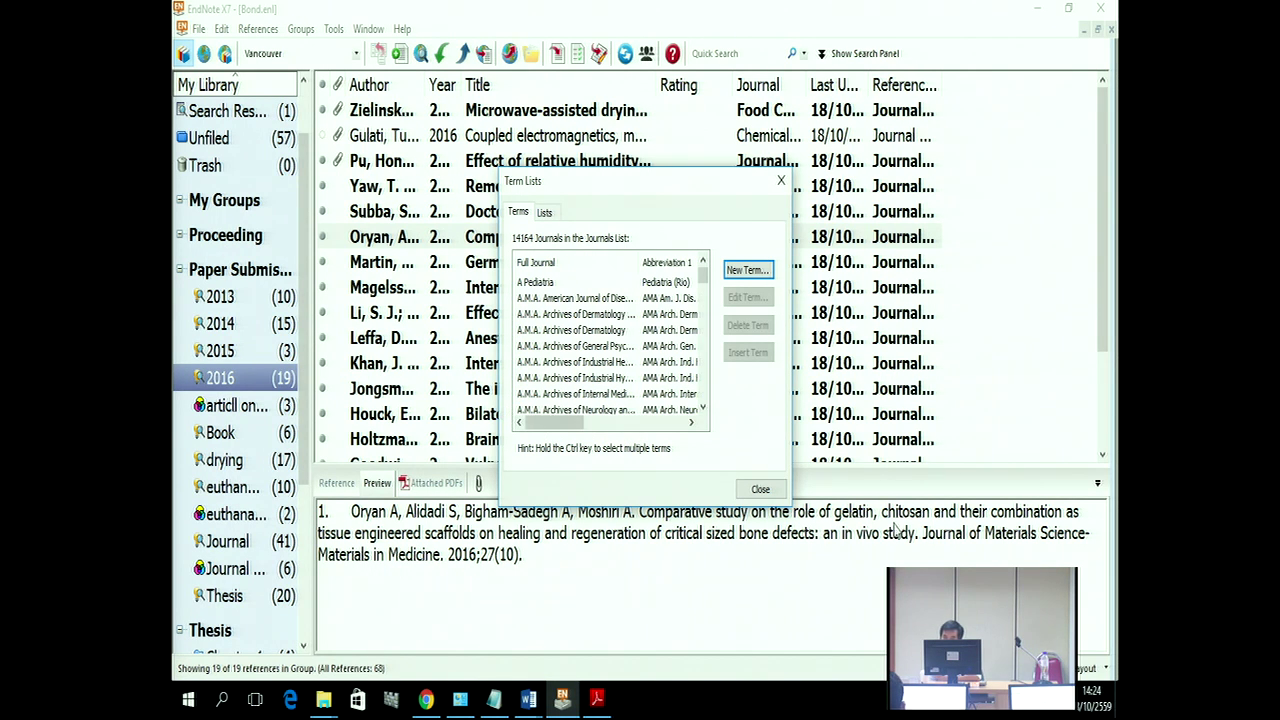
{"action": "left_click", "coordinate": [760, 489]}
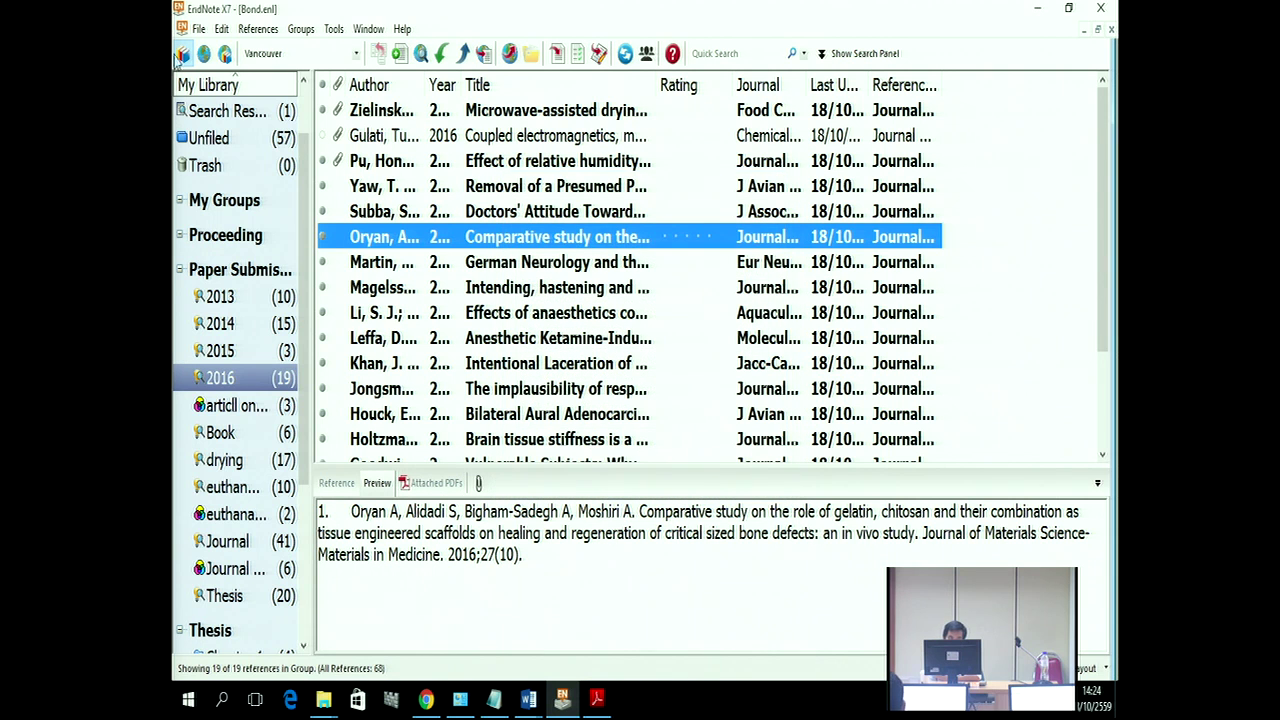
Step: Open the Vancouver style for editing, check which abbreviation its Journal Names settings use, and close the style
{"action": "left_click", "coordinate": [221, 30]}
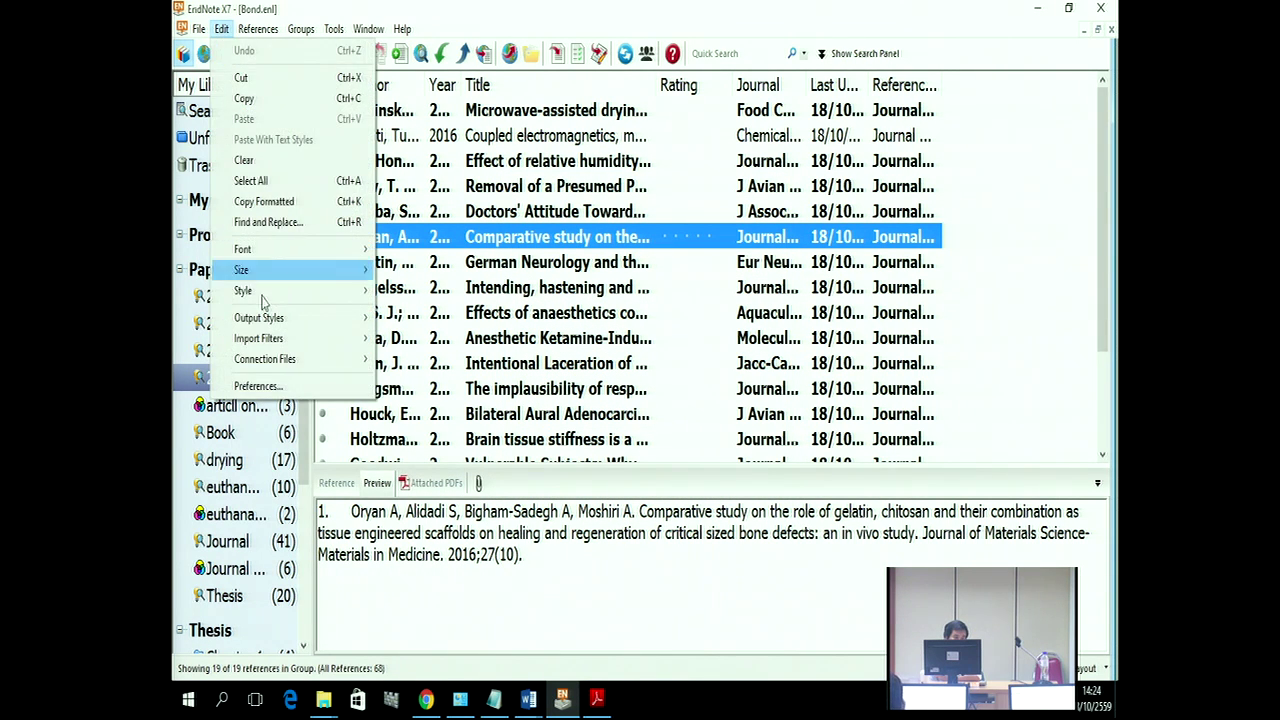
{"action": "mouse_move", "coordinate": [268, 318]}
{"action": "left_click", "coordinate": [430, 337]}
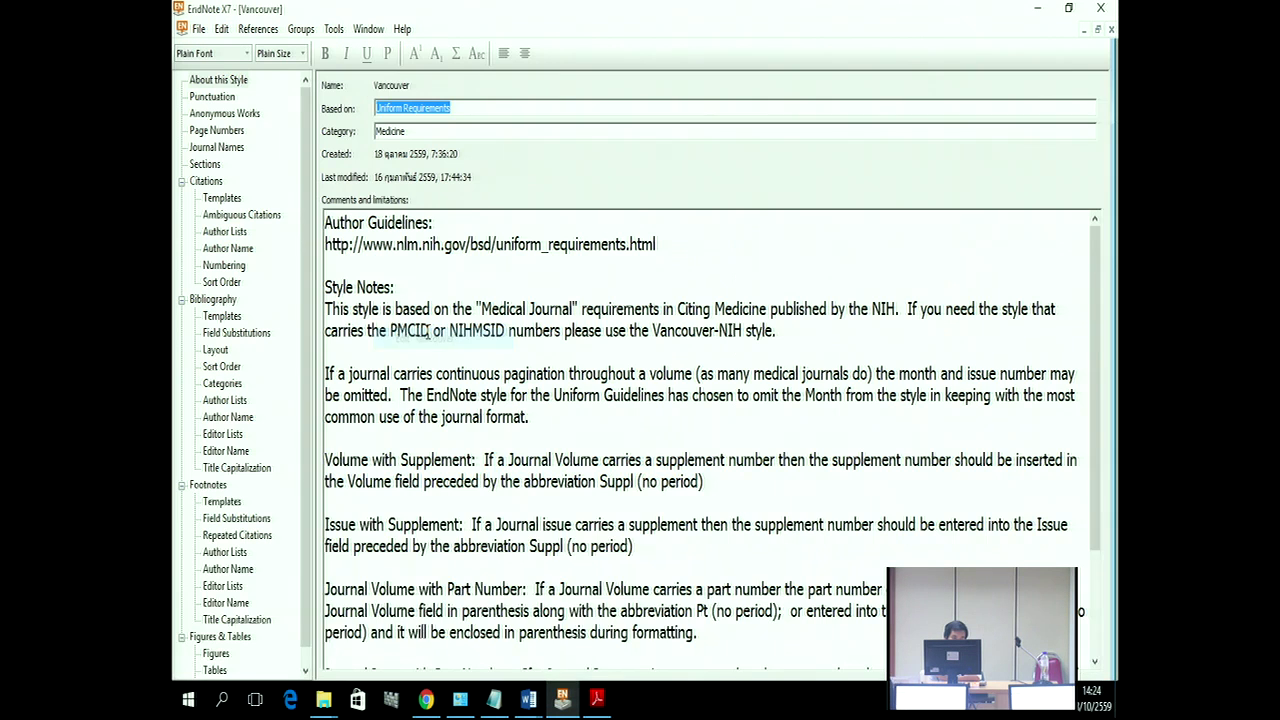
{"action": "left_click", "coordinate": [217, 150]}
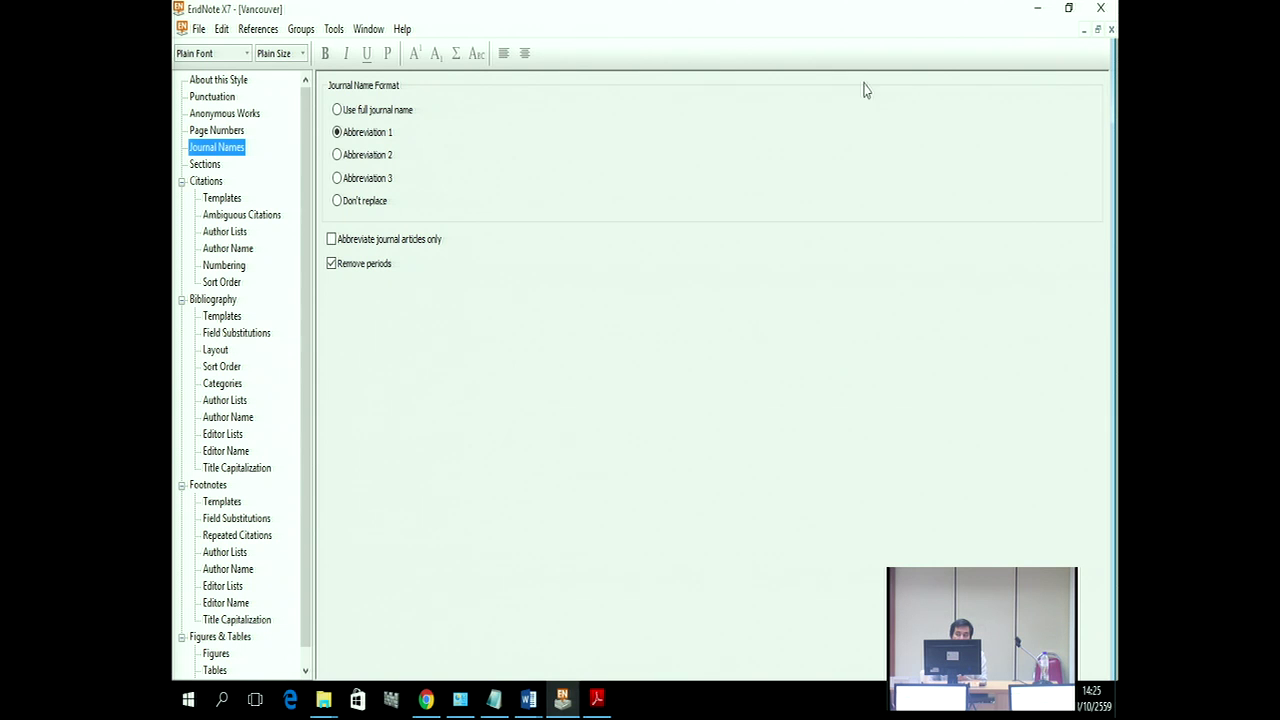
{"action": "left_click", "coordinate": [1111, 31]}
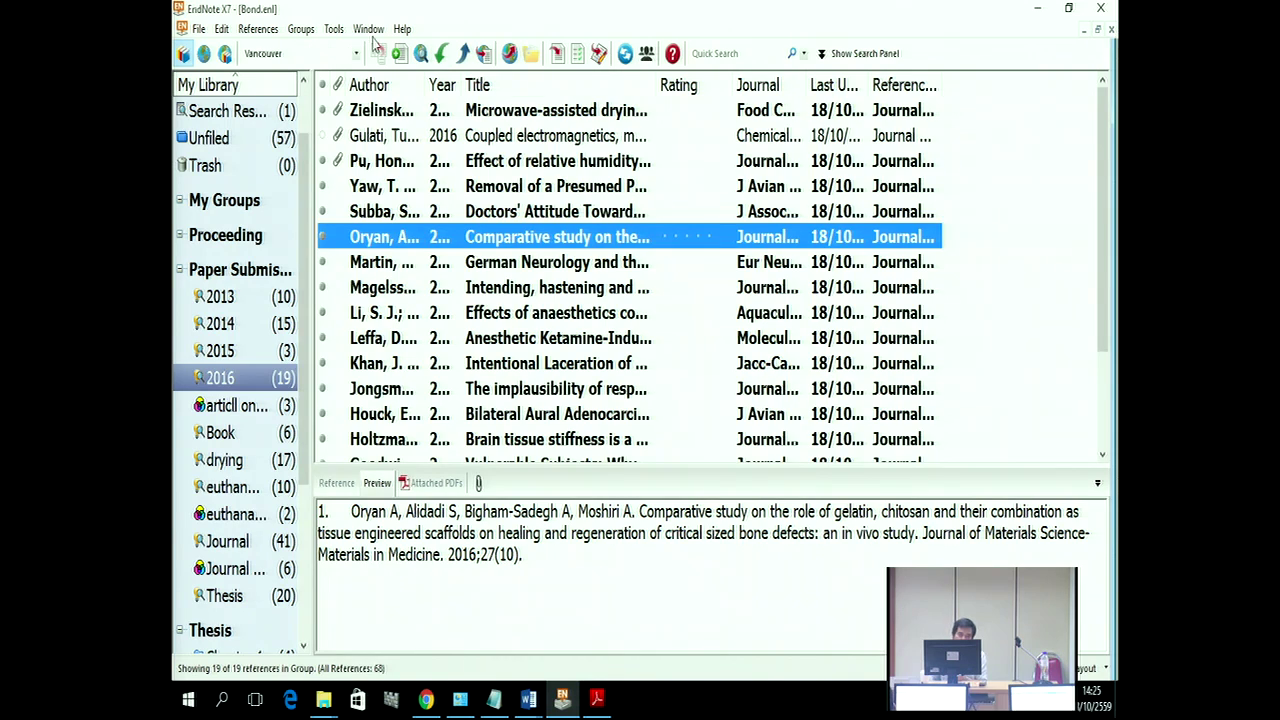
Step: Import Economics.txt from the Terms Lists folder into the Journals term list as well
{"action": "left_click", "coordinate": [333, 29]}
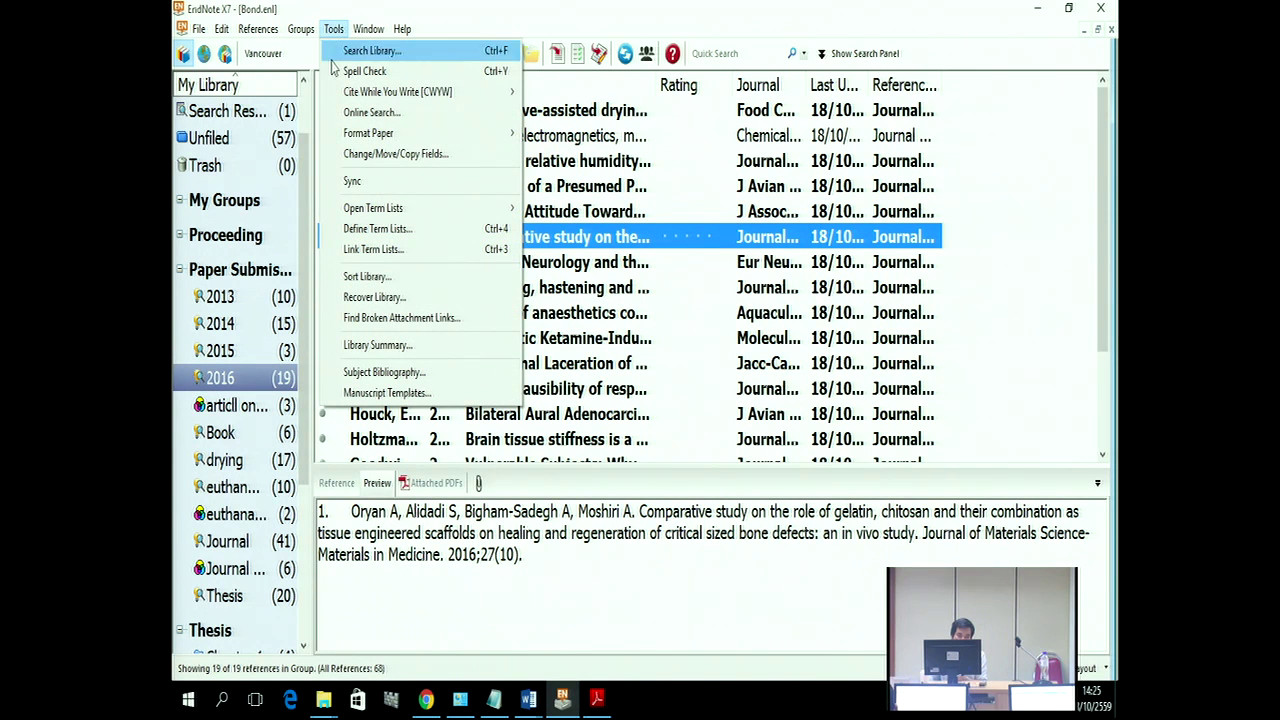
{"action": "mouse_move", "coordinate": [395, 212]}
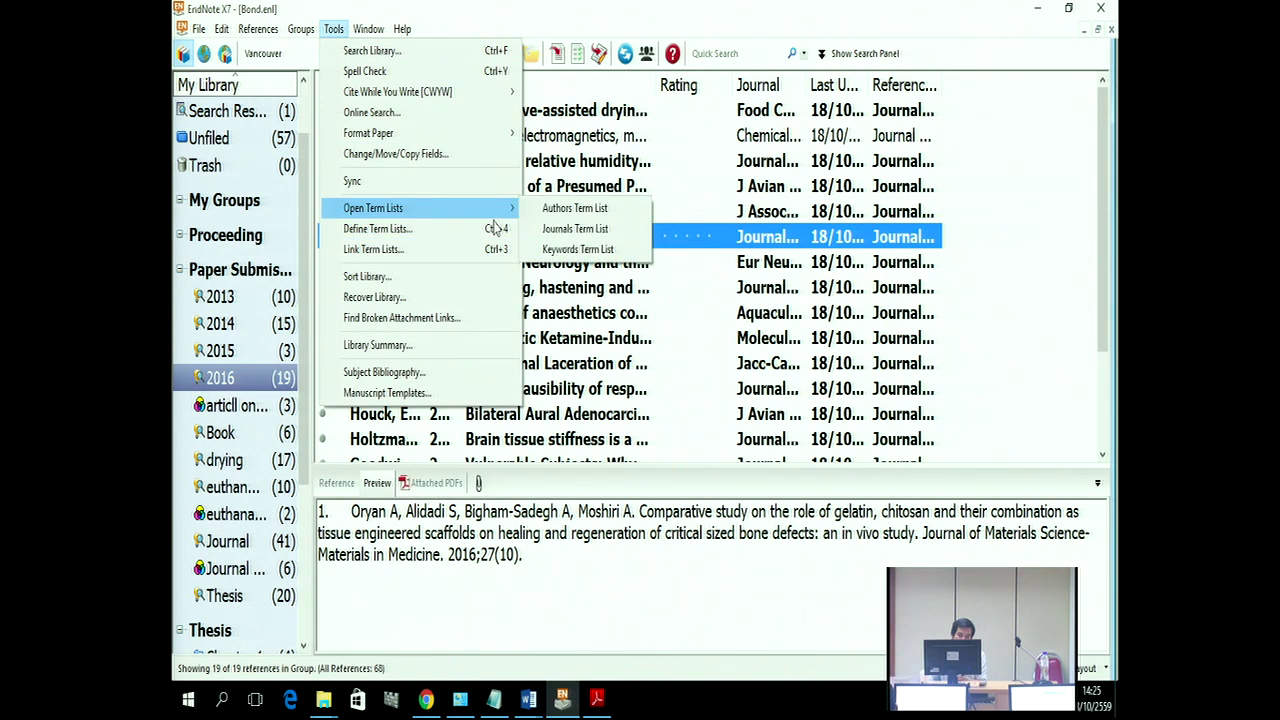
{"action": "left_click", "coordinate": [585, 230]}
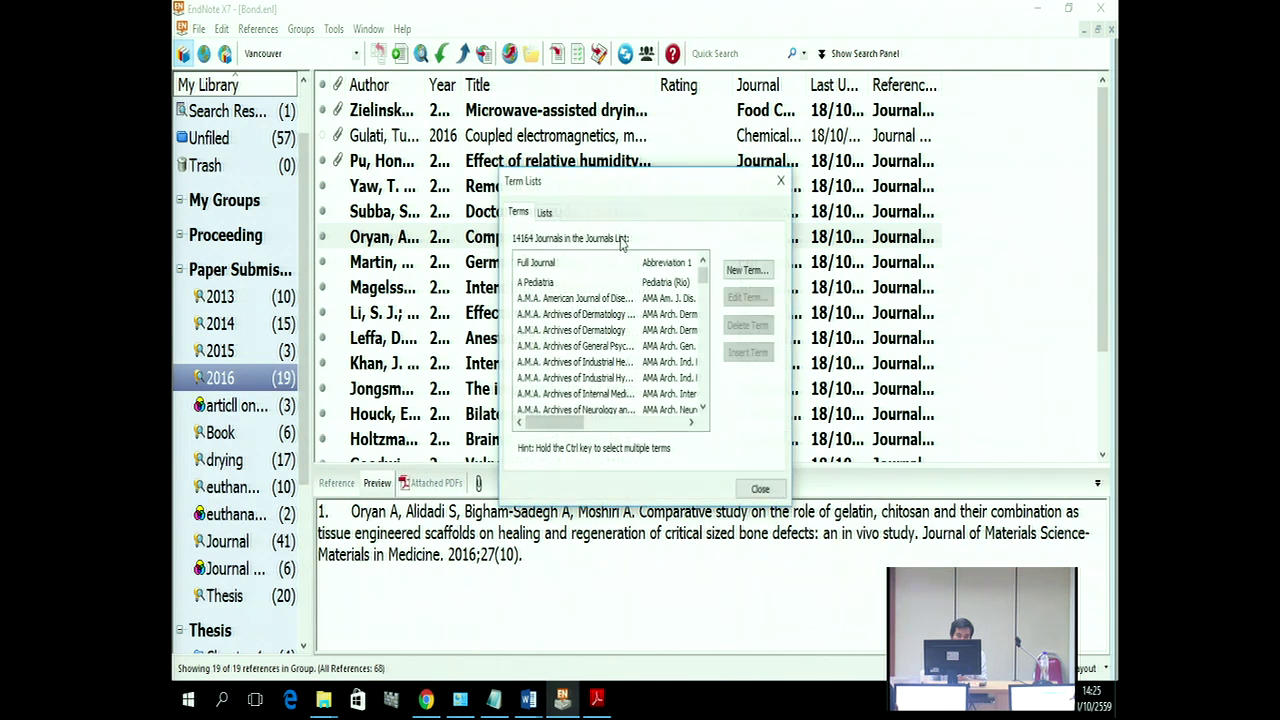
{"action": "left_click", "coordinate": [545, 212]}
{"action": "left_click", "coordinate": [758, 400]}
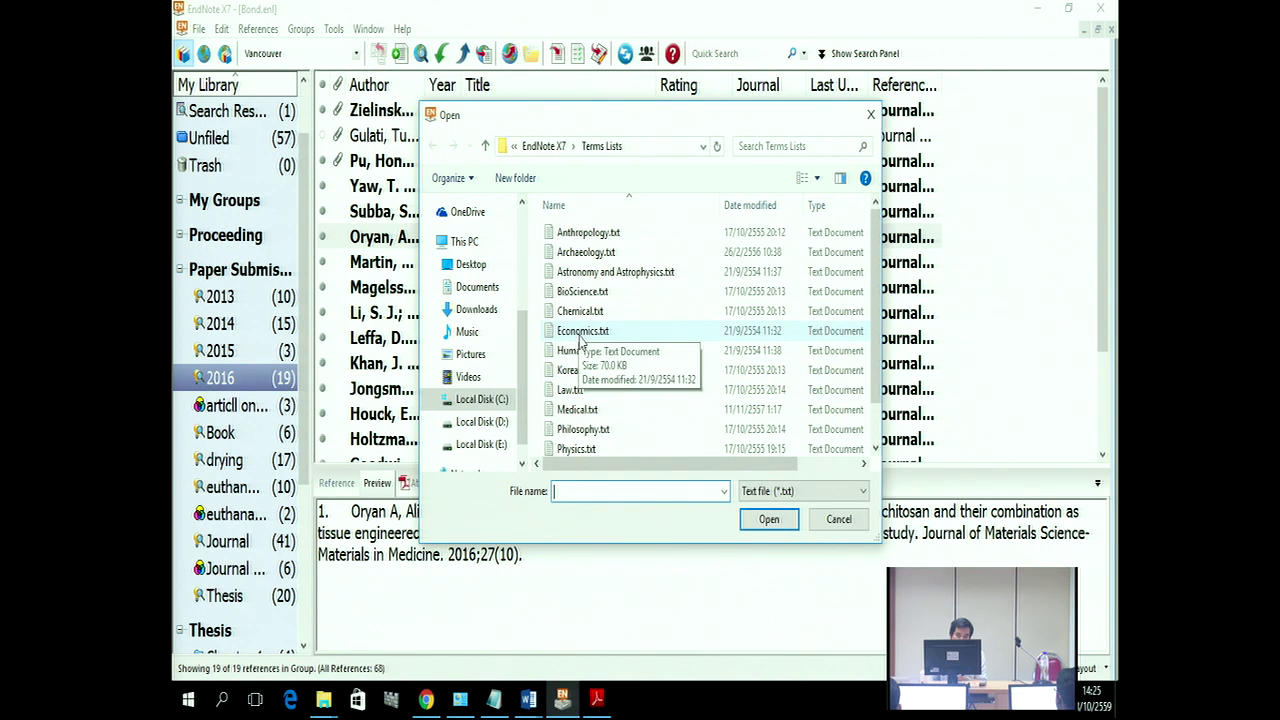
{"action": "left_click", "coordinate": [583, 330]}
{"action": "left_click", "coordinate": [769, 518]}
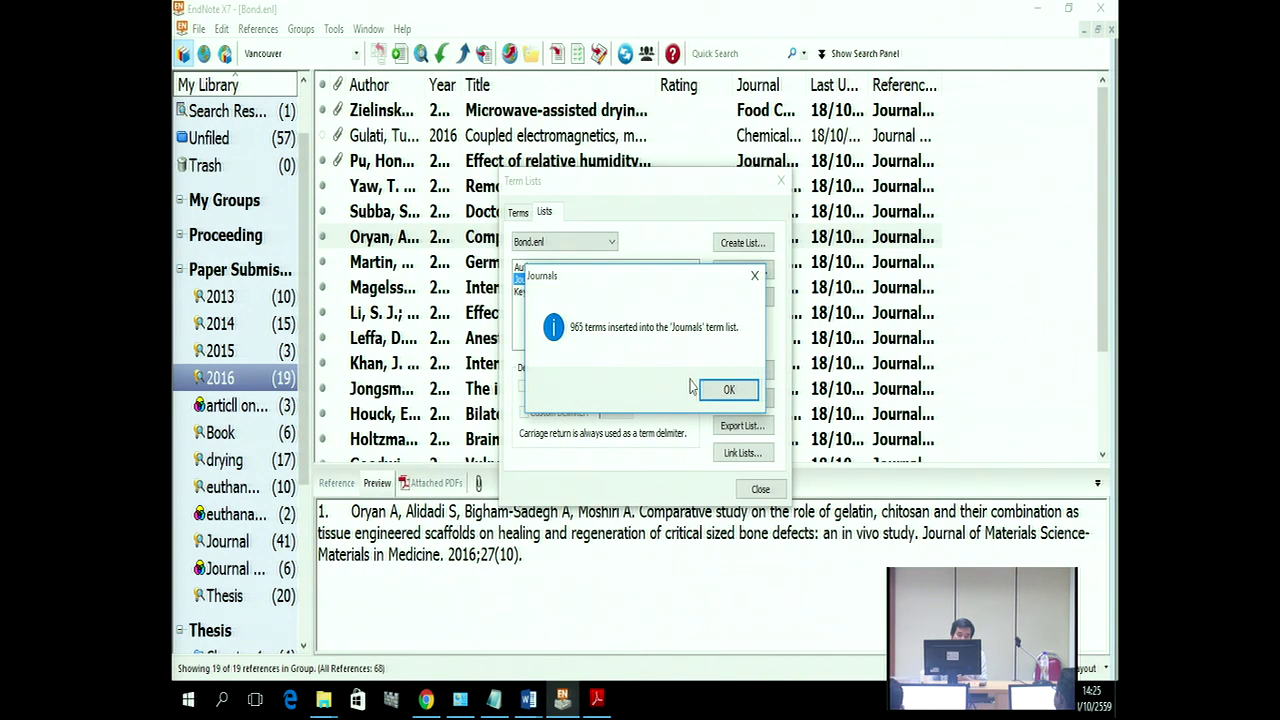
Step: Compare the Abbreviation 1 and Abbreviation 2 columns of the imported journal terms, and close the term lists
{"action": "left_click", "coordinate": [722, 389]}
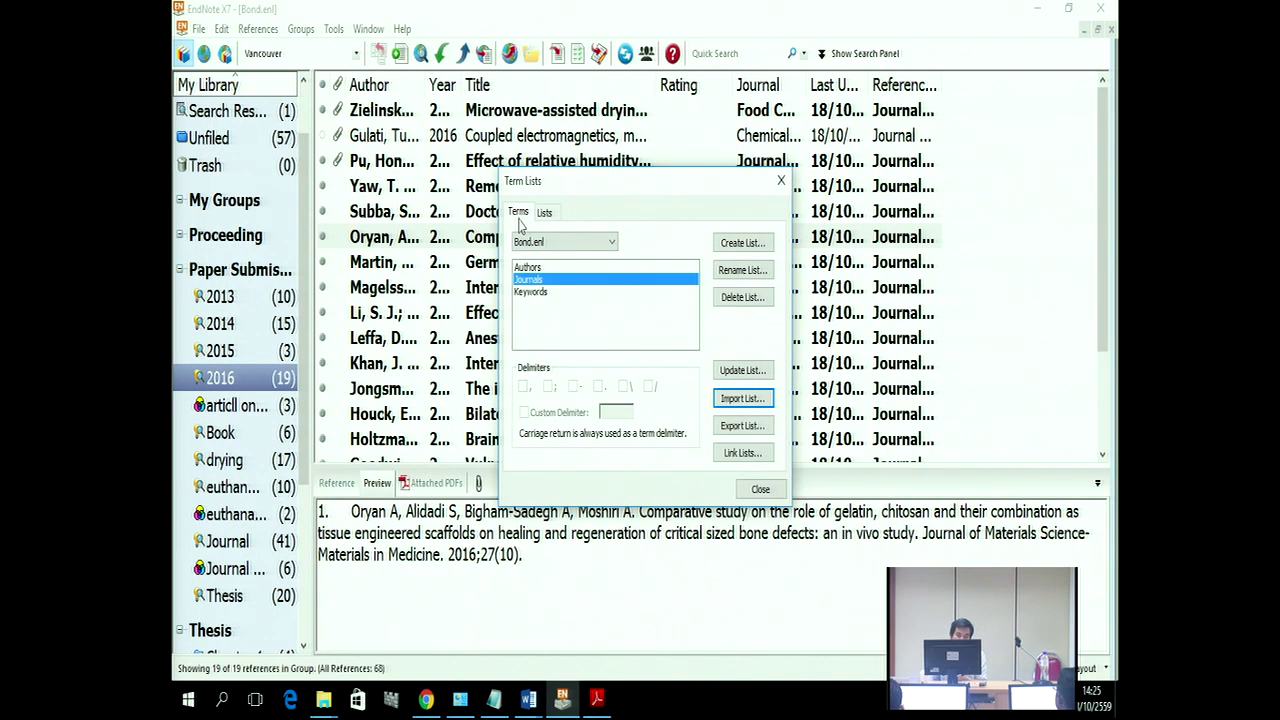
{"action": "left_click", "coordinate": [518, 213]}
{"action": "left_click_drag", "start_coordinate": [570, 425], "coordinate": [594, 425]}
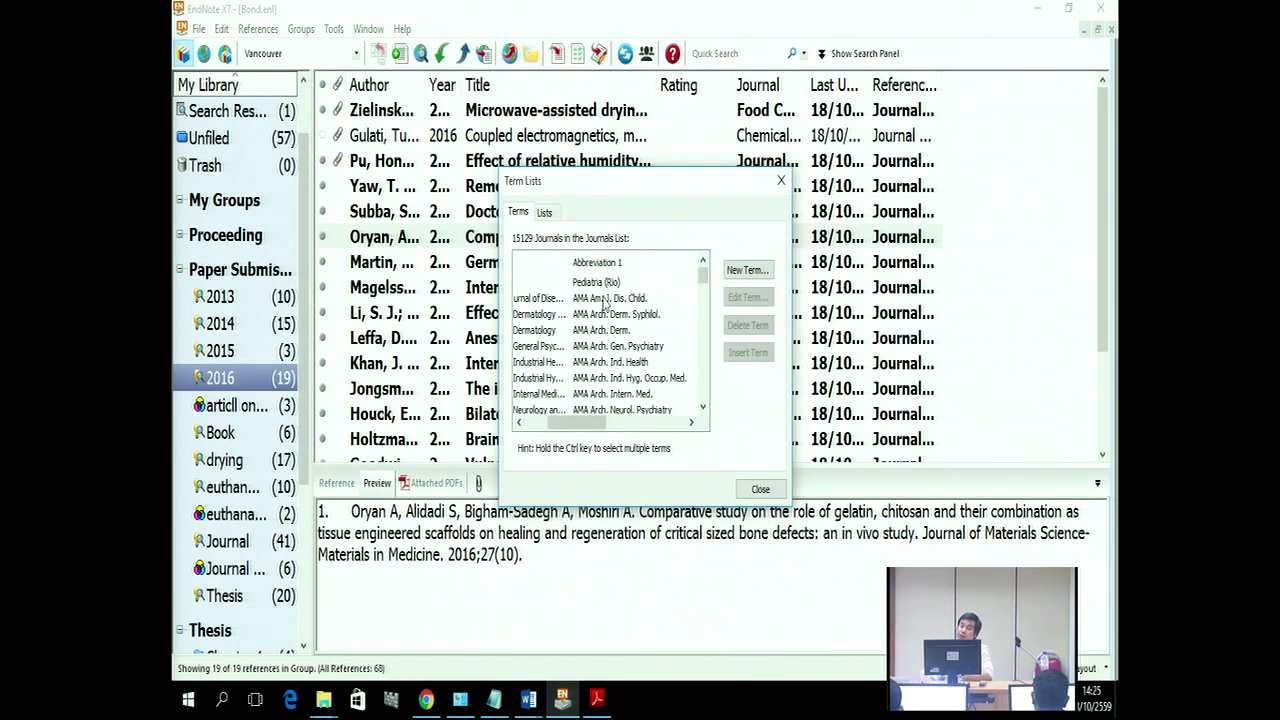
{"action": "left_click_drag", "start_coordinate": [601, 420], "coordinate": [628, 435]}
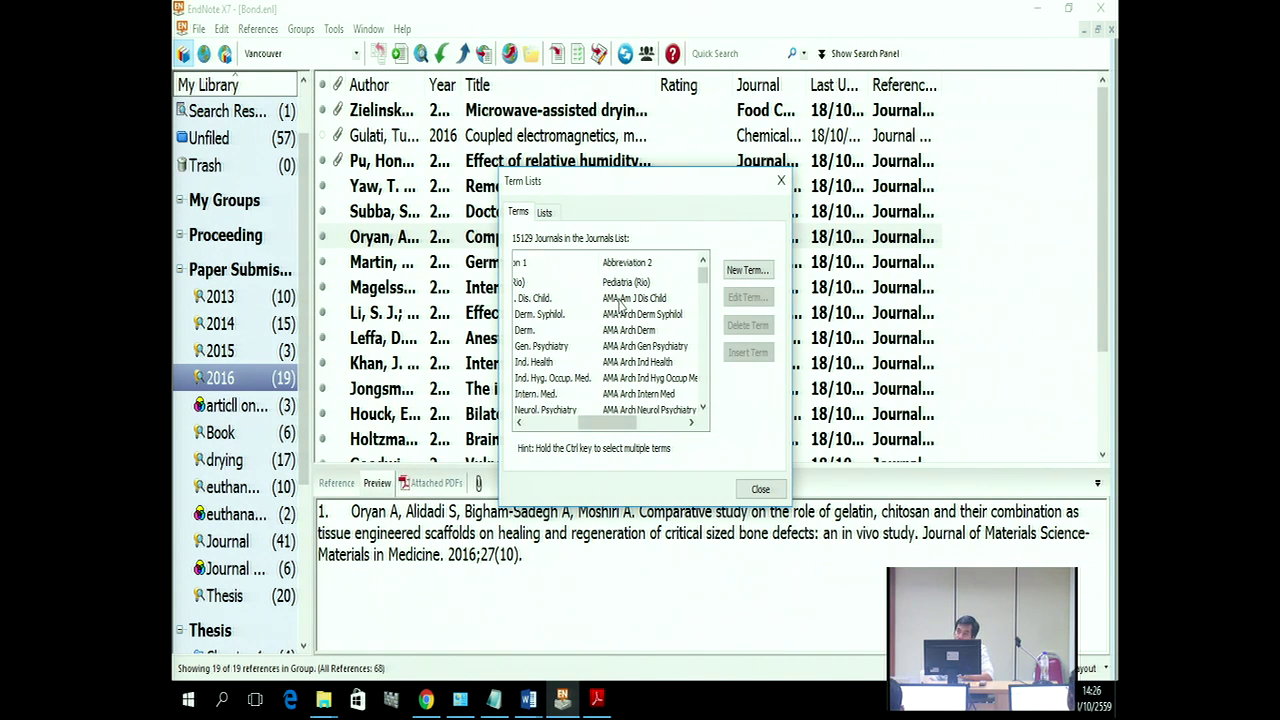
{"action": "left_click_drag", "start_coordinate": [610, 422], "coordinate": [584, 422]}
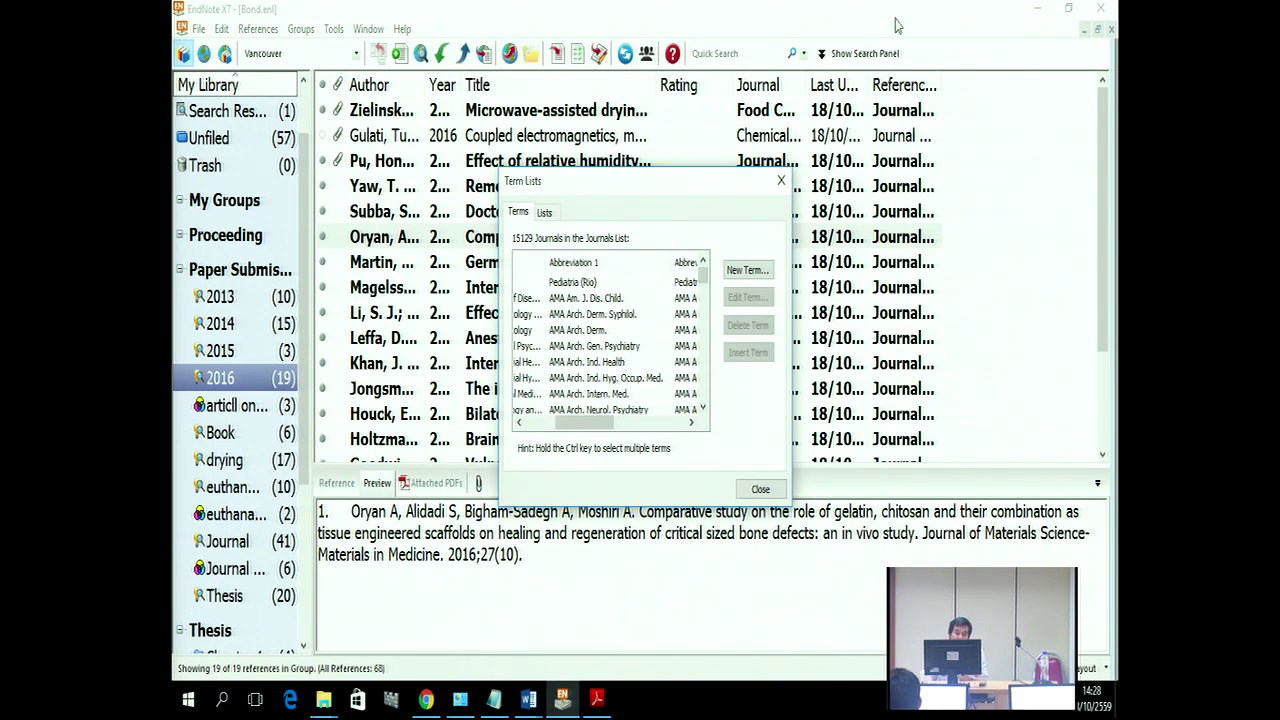
{"action": "left_click", "coordinate": [760, 489]}
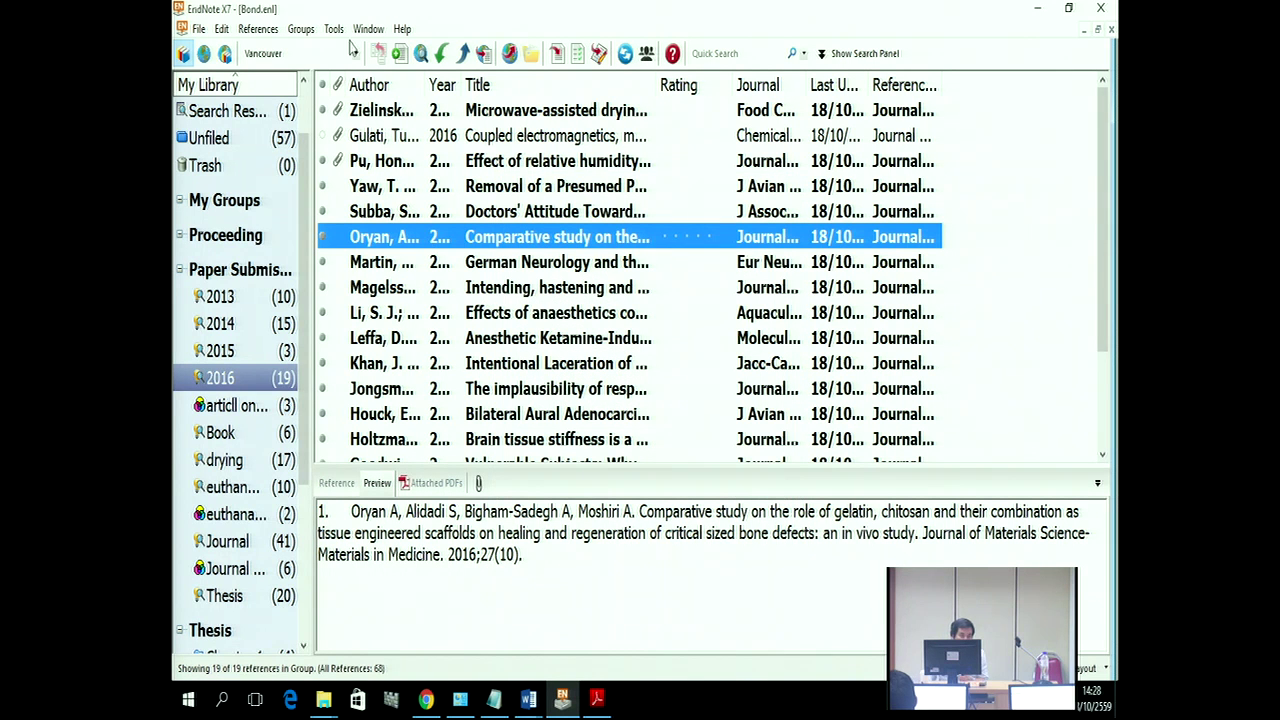
Step: Change the library's output style from Vancouver to APA 6th Bond
{"action": "left_click", "coordinate": [222, 33]}
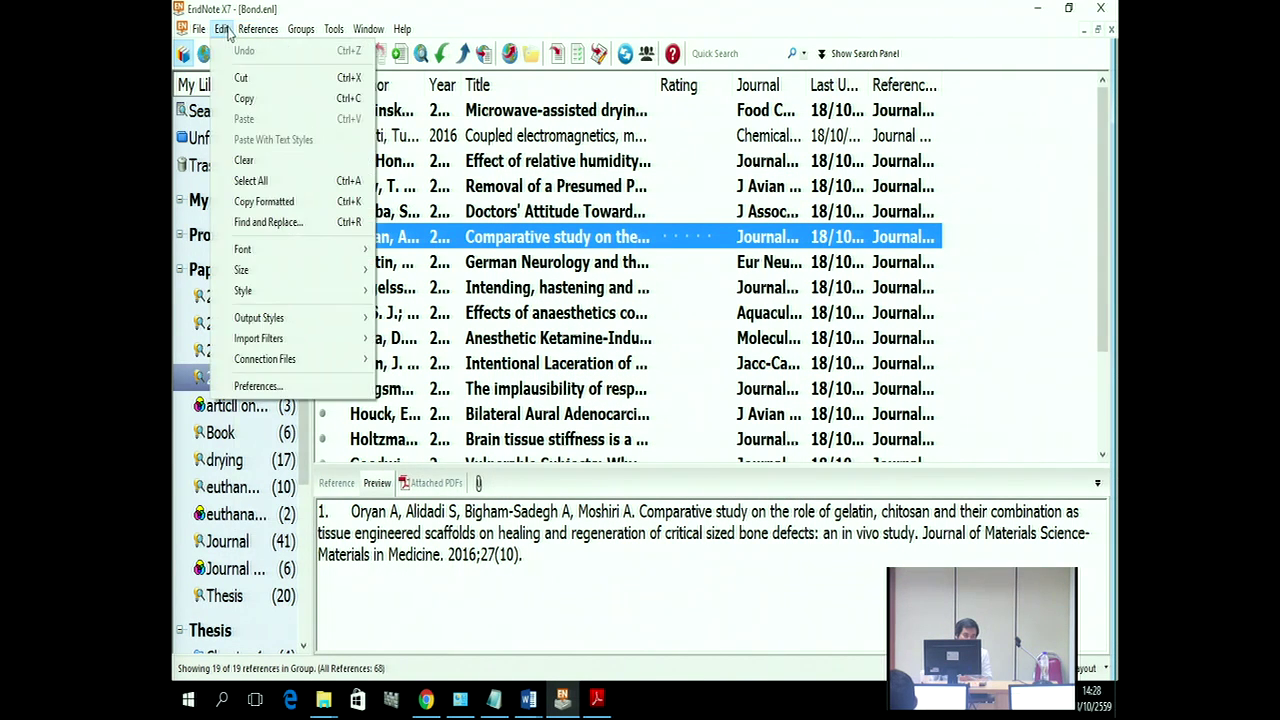
{"action": "left_click", "coordinate": [230, 48]}
{"action": "left_click", "coordinate": [272, 54]}
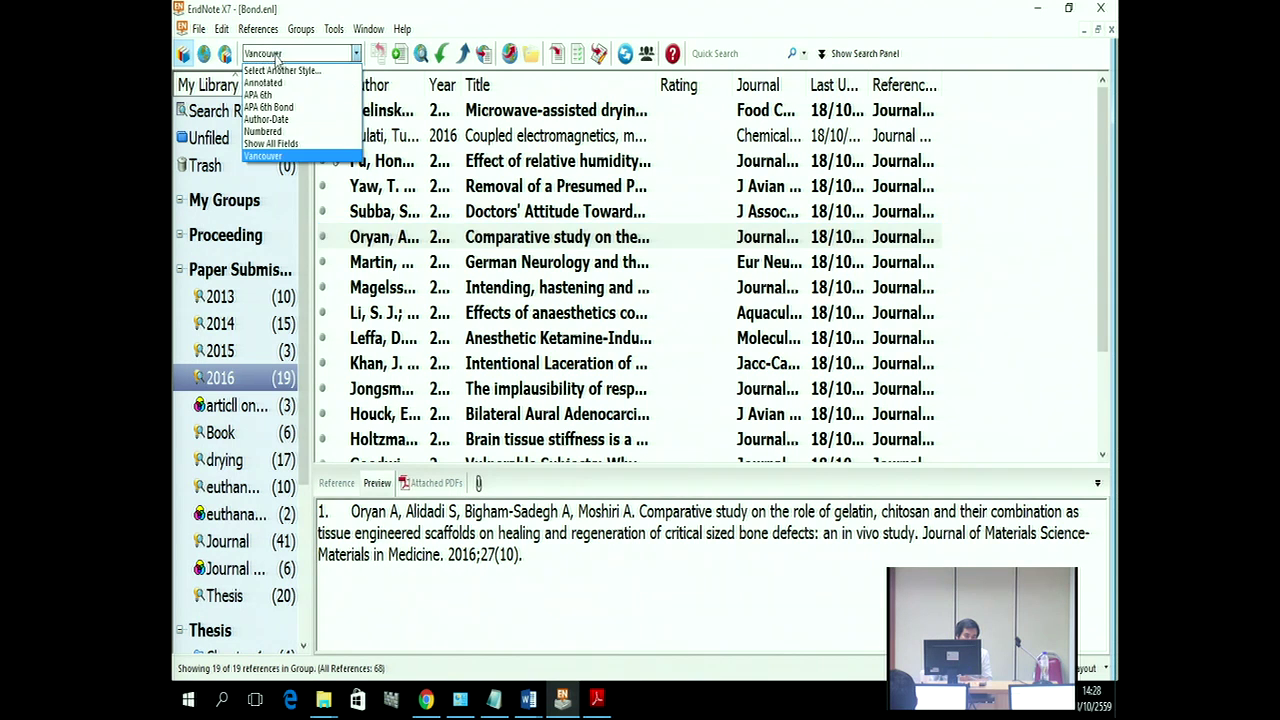
{"action": "left_click", "coordinate": [265, 92]}
{"action": "left_click", "coordinate": [224, 30]}
{"action": "left_click", "coordinate": [270, 53]}
{"action": "left_click", "coordinate": [270, 53]}
{"action": "left_click", "coordinate": [283, 108]}
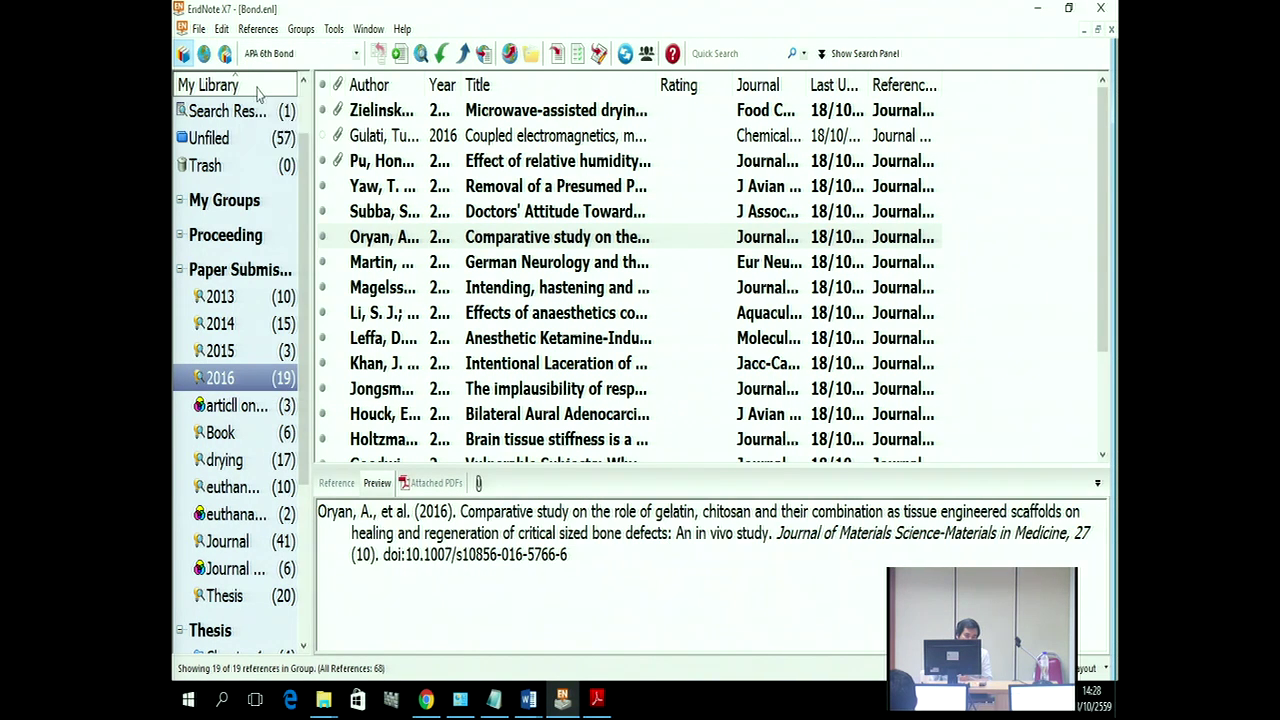
Step: Open the APA 6th Bond style for editing, look over its list of setting categories, and close the style
{"action": "left_click", "coordinate": [221, 29]}
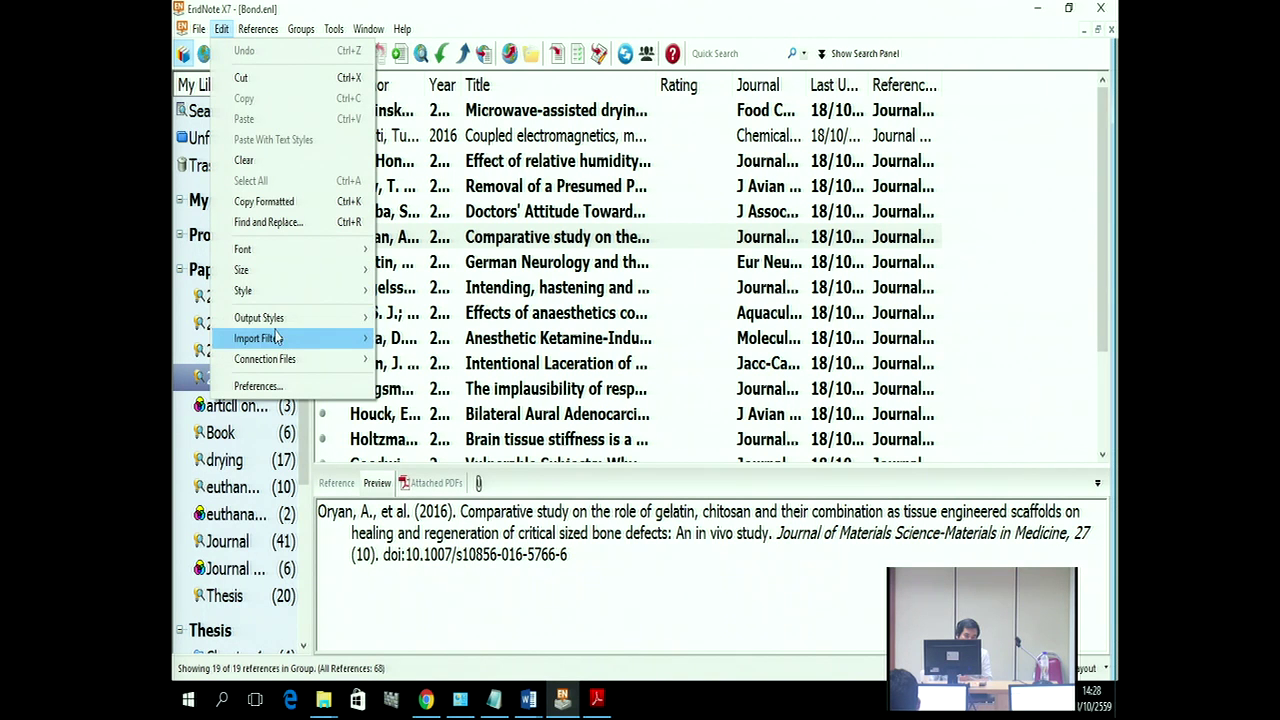
{"action": "mouse_move", "coordinate": [285, 318]}
{"action": "left_click", "coordinate": [428, 340]}
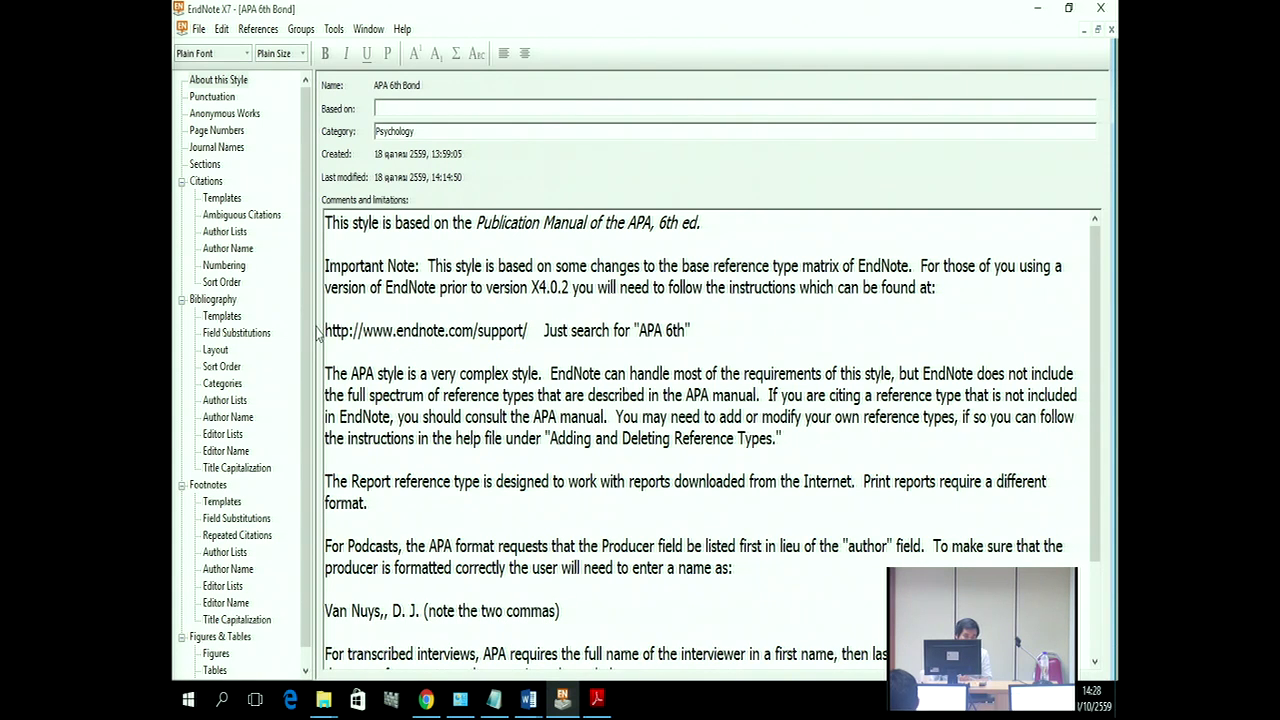
{"action": "scroll", "coordinate": [308, 345], "scroll_direction": "down", "scroll_amount": 1}
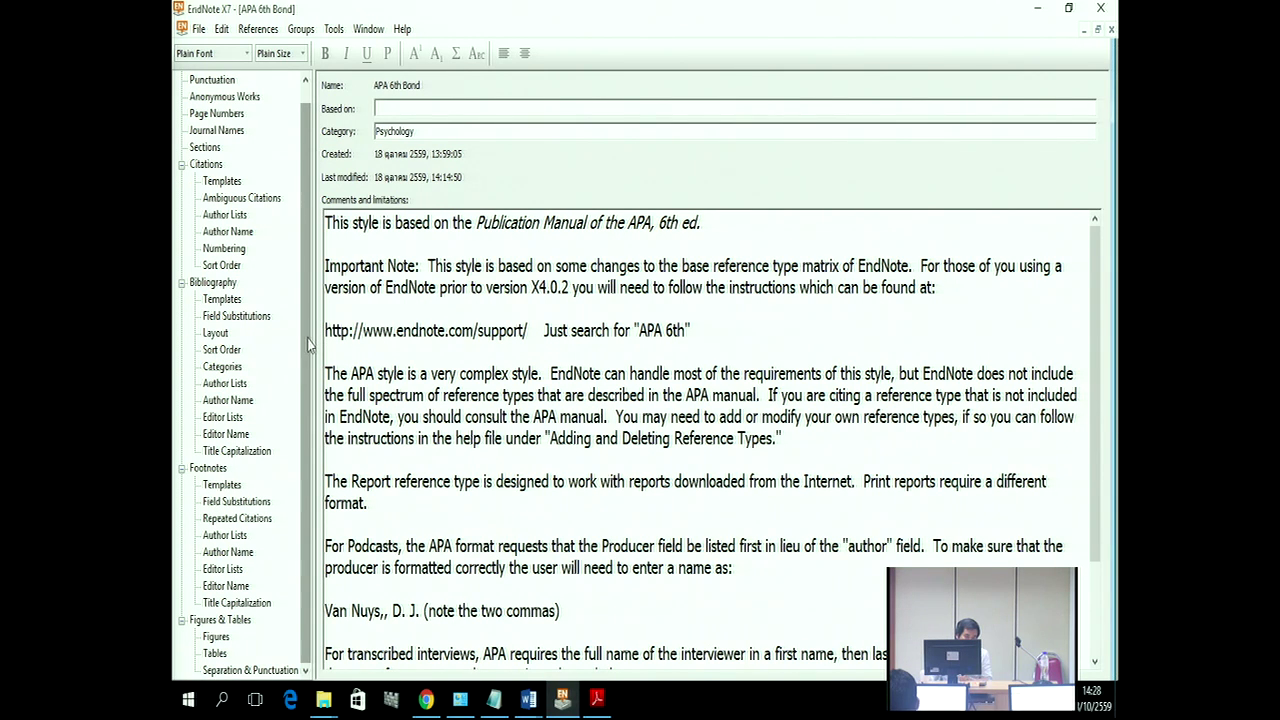
{"action": "scroll", "coordinate": [308, 345], "scroll_direction": "up", "scroll_amount": 1}
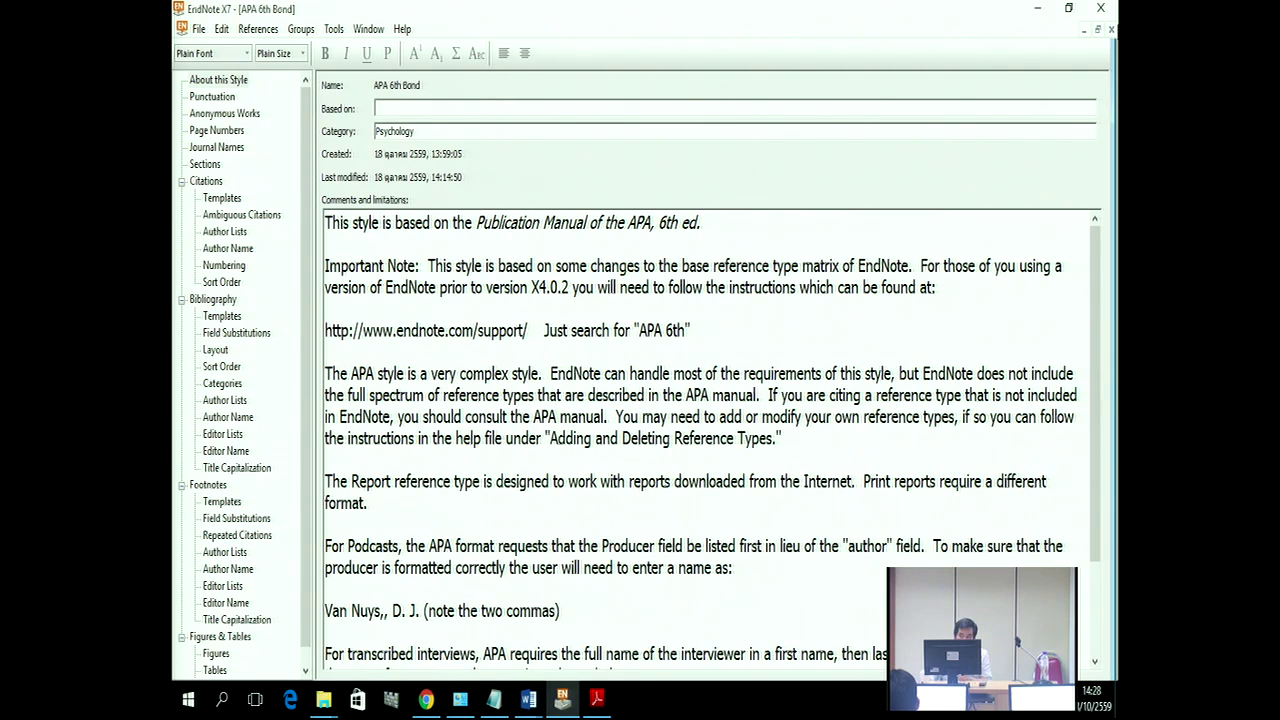
{"action": "left_click", "coordinate": [1111, 31]}
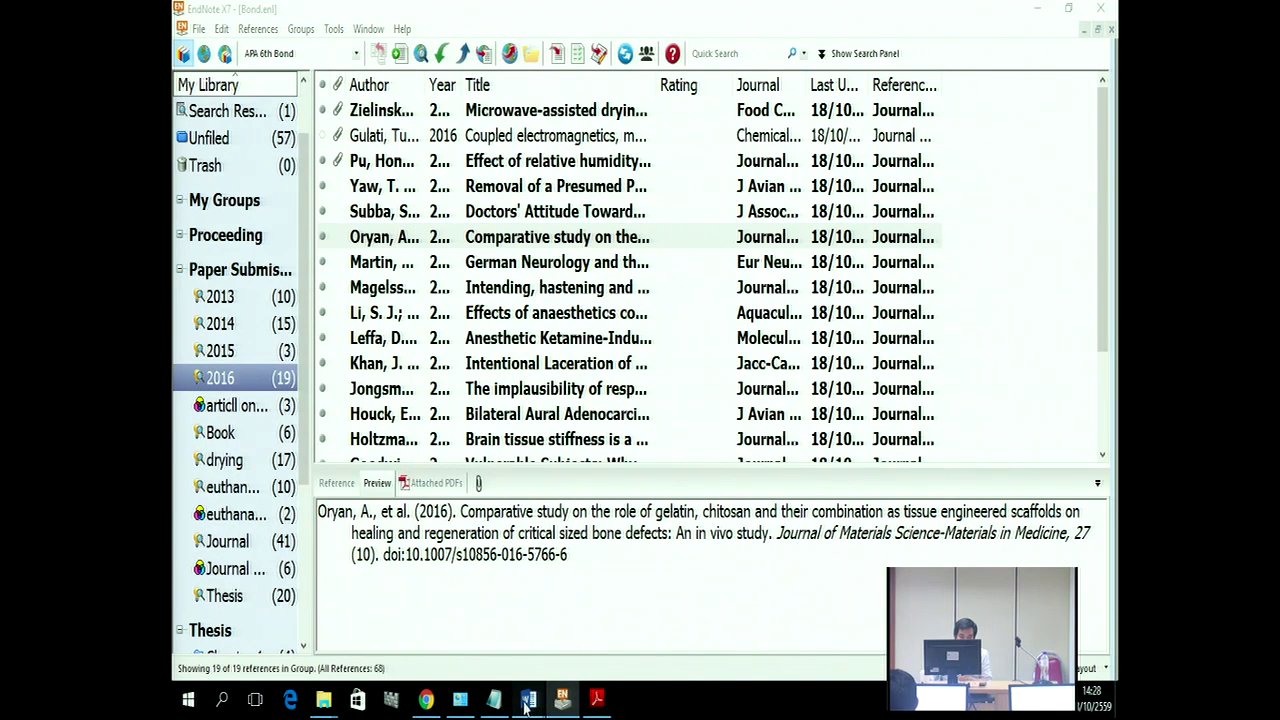
Step: Switch to the EndnoteX7 English training outline in Word and read the topics on editing styles, Independent Bibliographies and selecting a bibliography style
{"action": "mouse_move", "coordinate": [527, 698]}
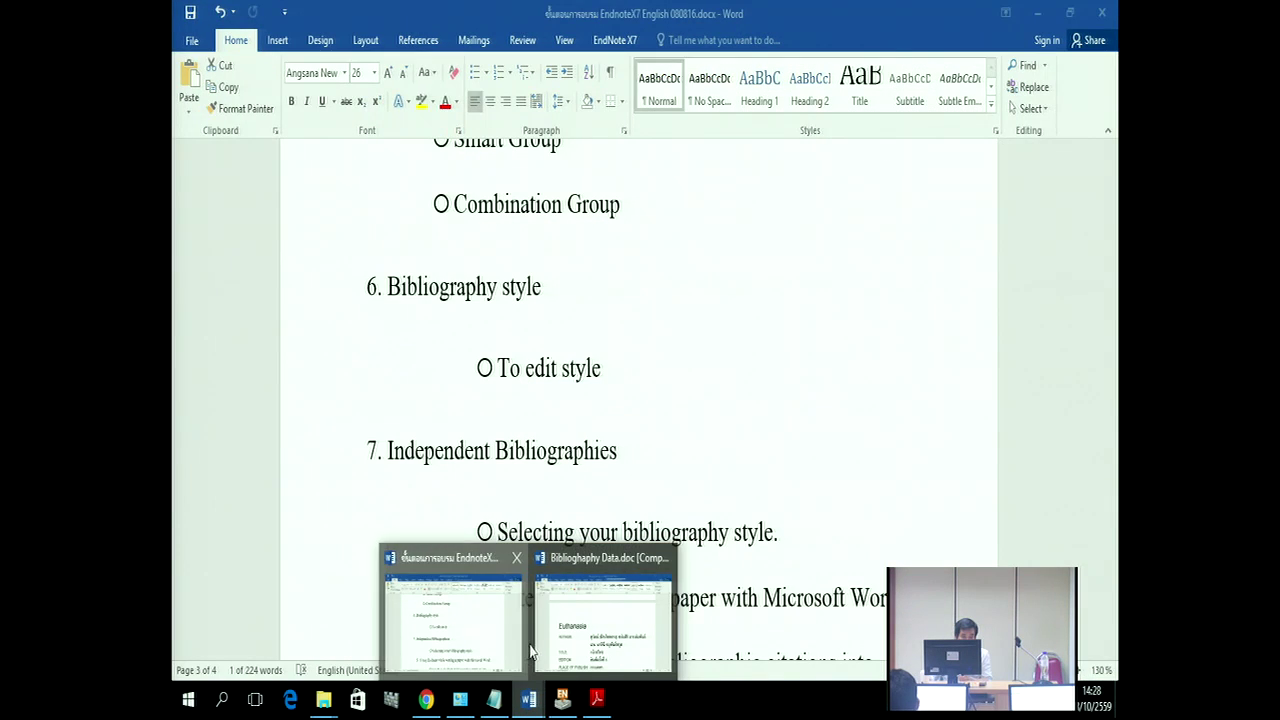
{"action": "left_click", "coordinate": [470, 620]}
{"action": "left_click_drag", "start_coordinate": [536, 372], "coordinate": [562, 370]}
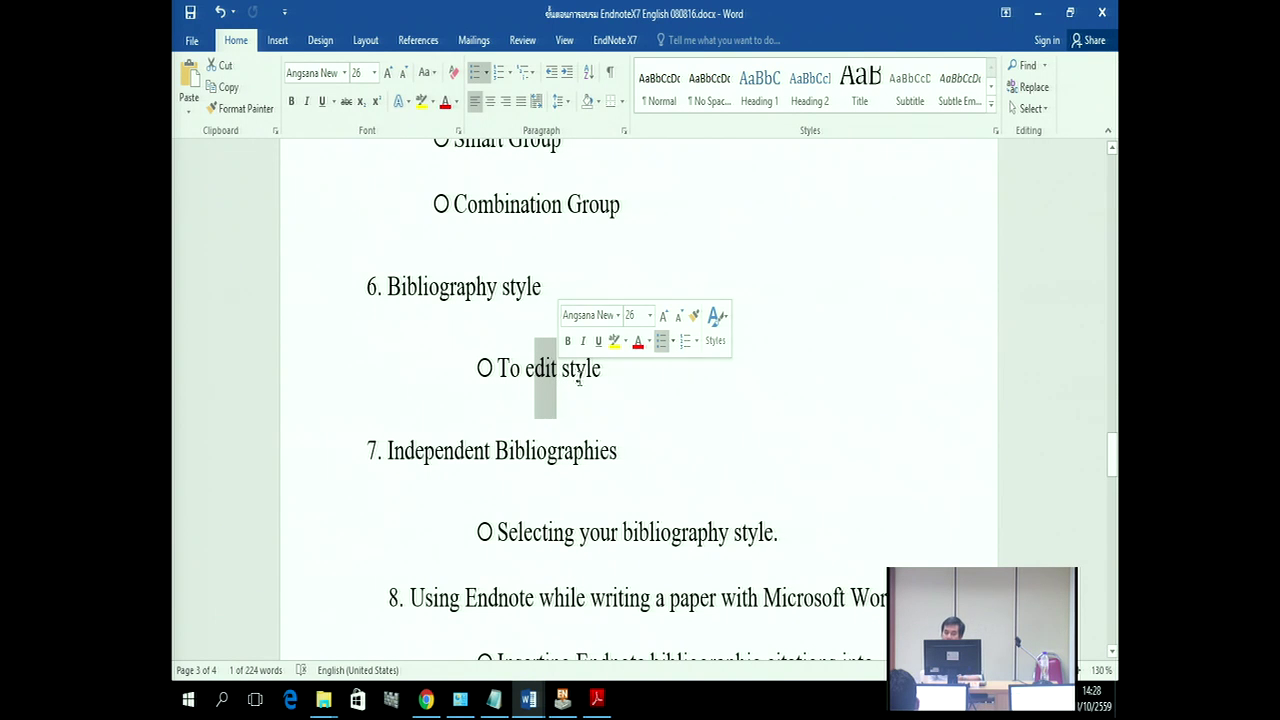
{"action": "scroll", "coordinate": [614, 398], "scroll_direction": "down", "scroll_amount": 2}
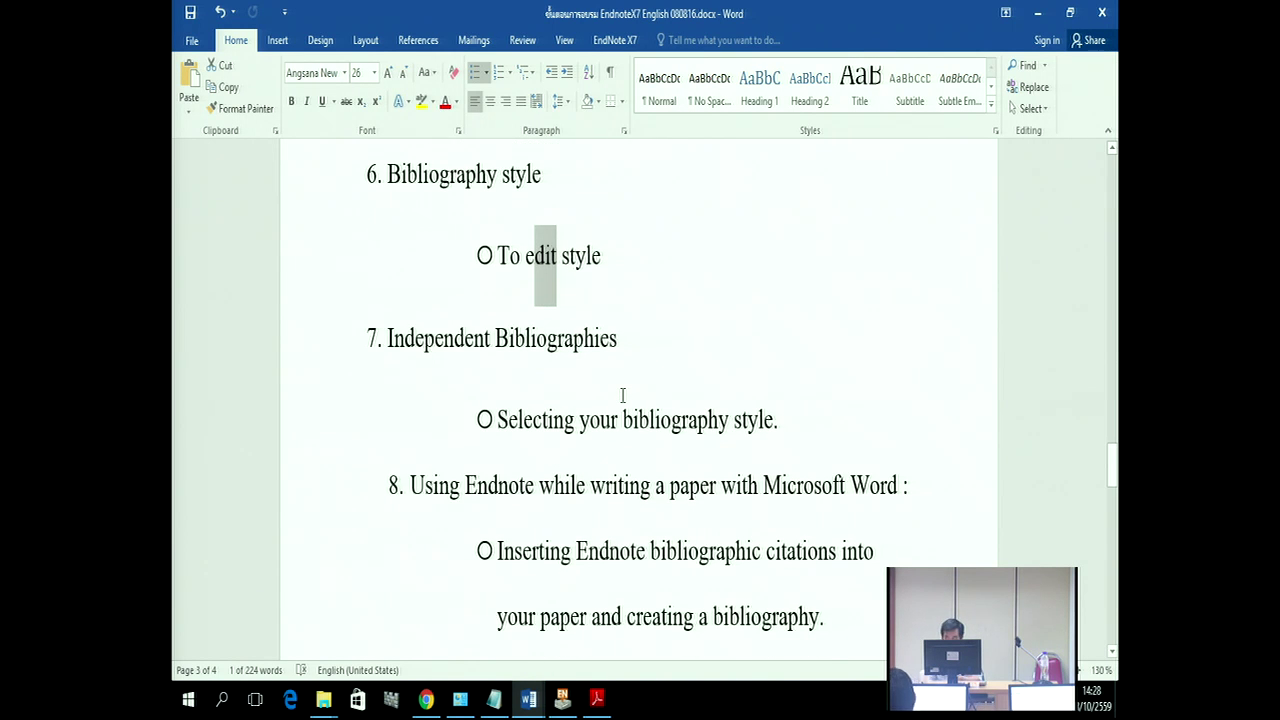
{"action": "scroll", "coordinate": [622, 395], "scroll_direction": "down", "scroll_amount": 1}
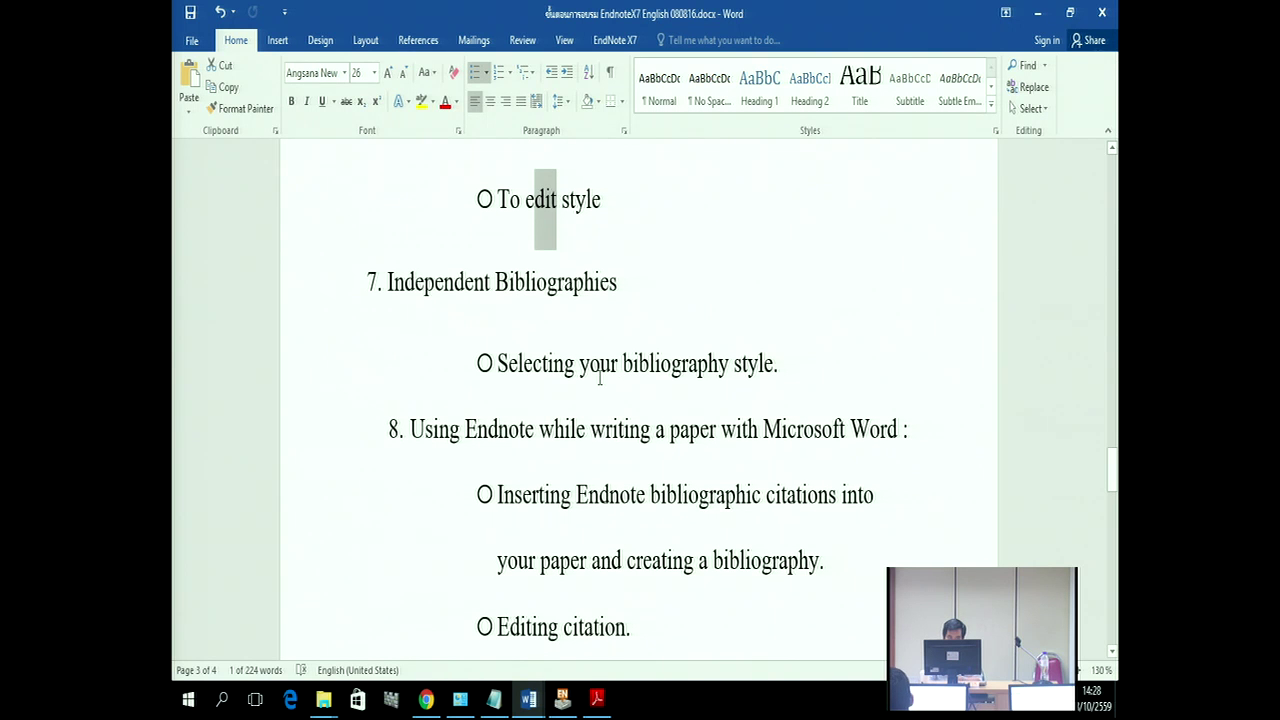
{"action": "left_click_drag", "start_coordinate": [386, 282], "coordinate": [521, 310]}
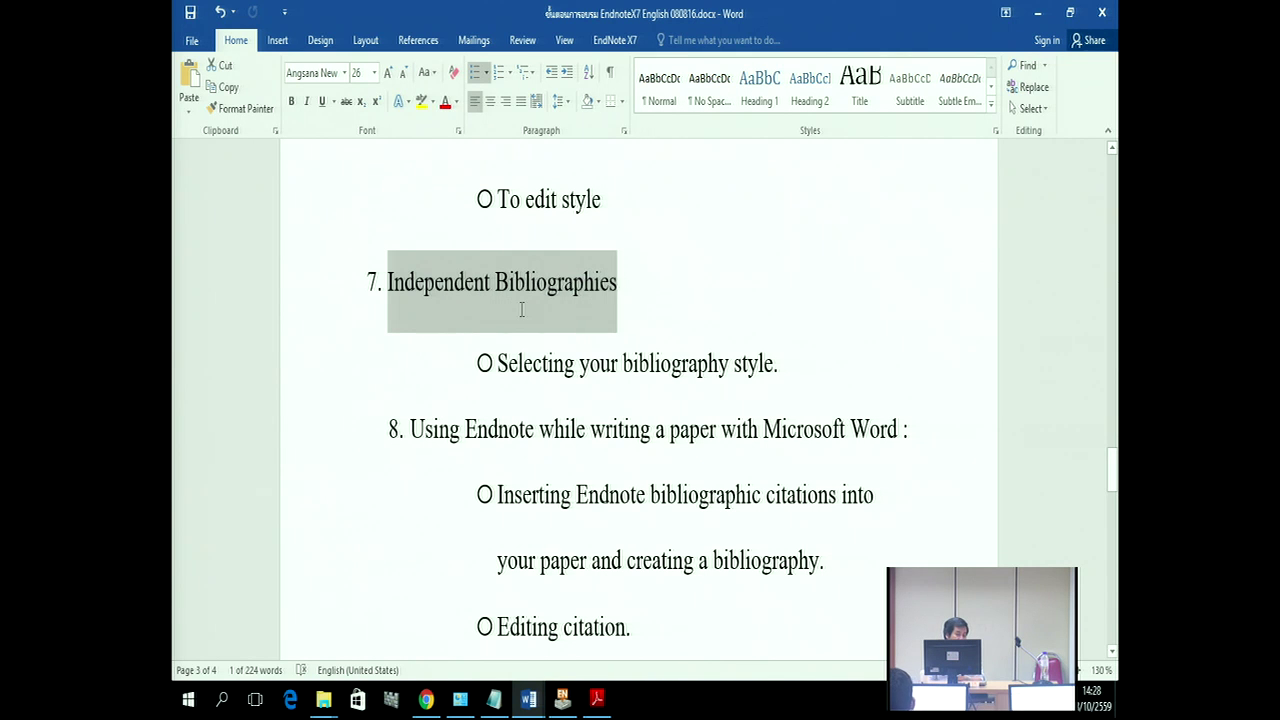
{"action": "left_click", "coordinate": [853, 350]}
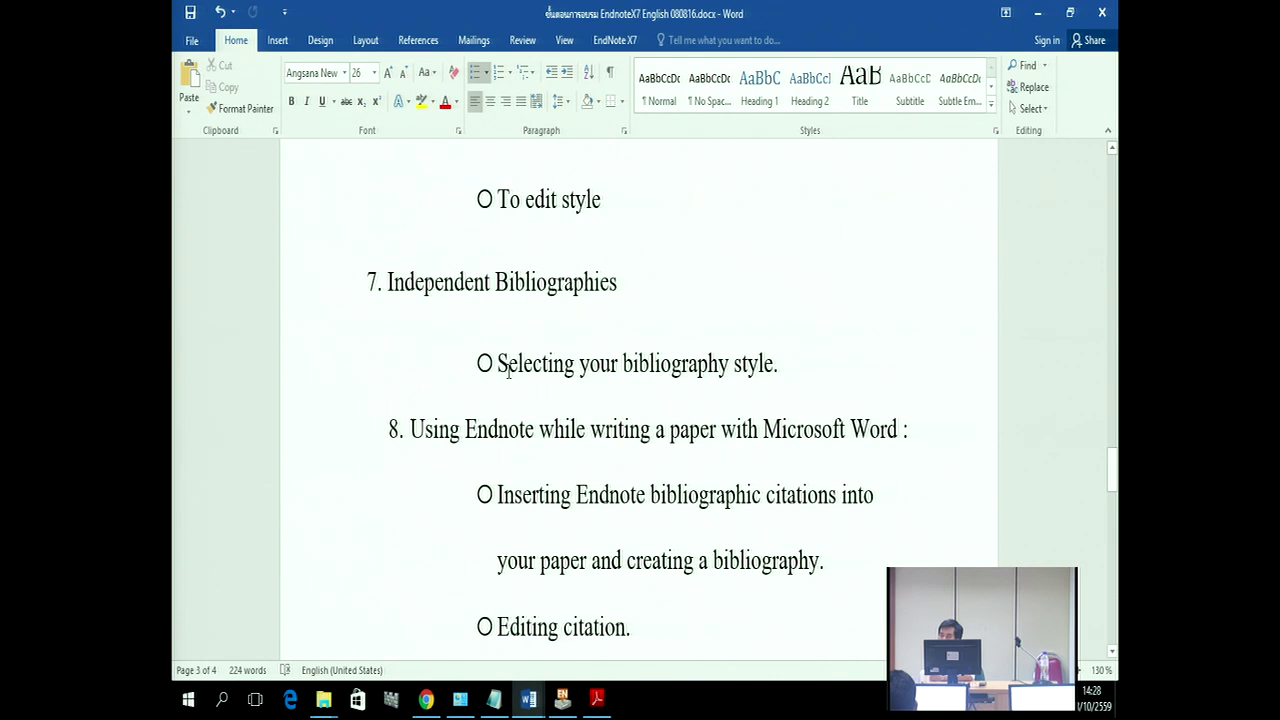
{"action": "left_click_drag", "start_coordinate": [496, 364], "coordinate": [732, 372]}
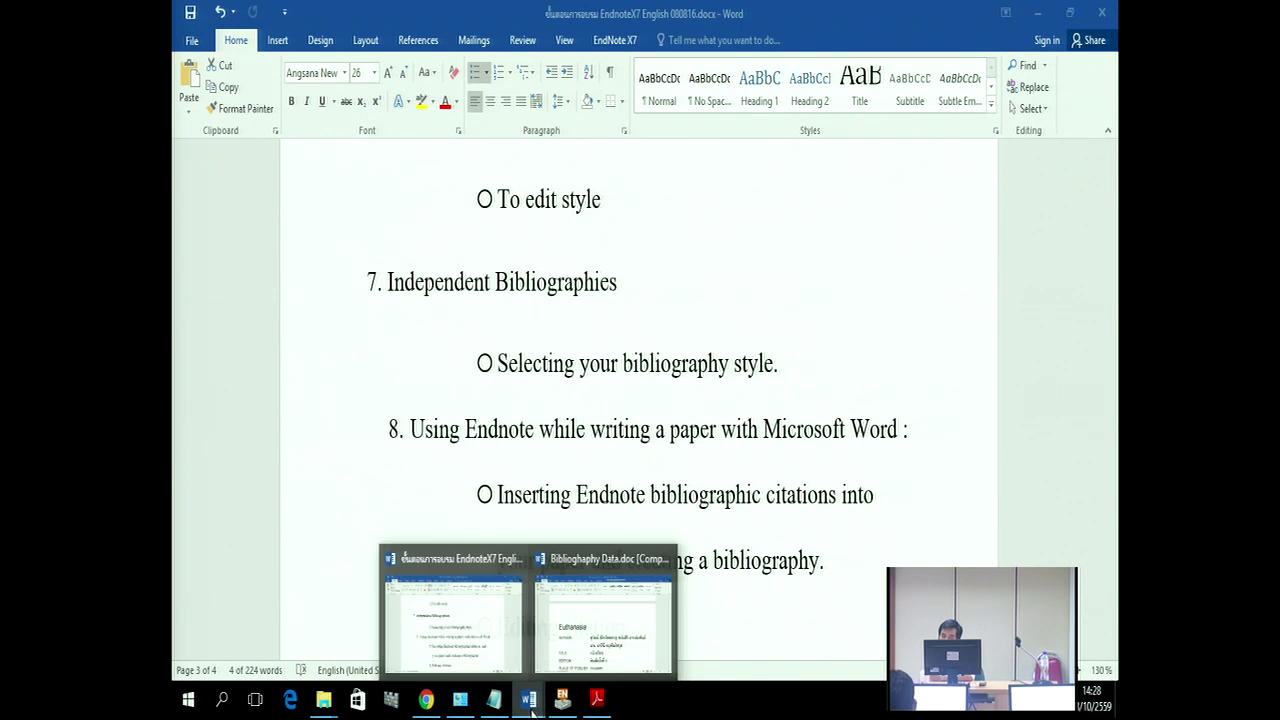
Step: Return to EndNote and choose APA 6th Bond as the style for the independent bibliography
{"action": "left_click", "coordinate": [562, 698]}
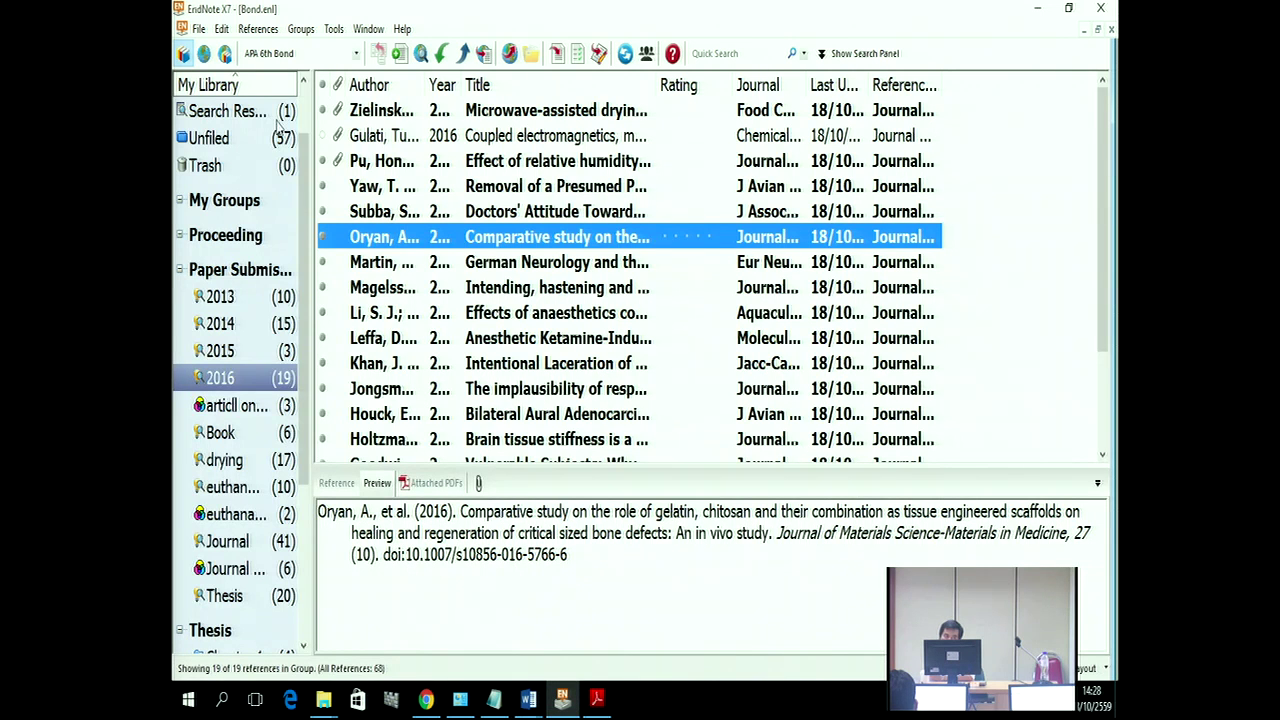
{"action": "left_click", "coordinate": [278, 56]}
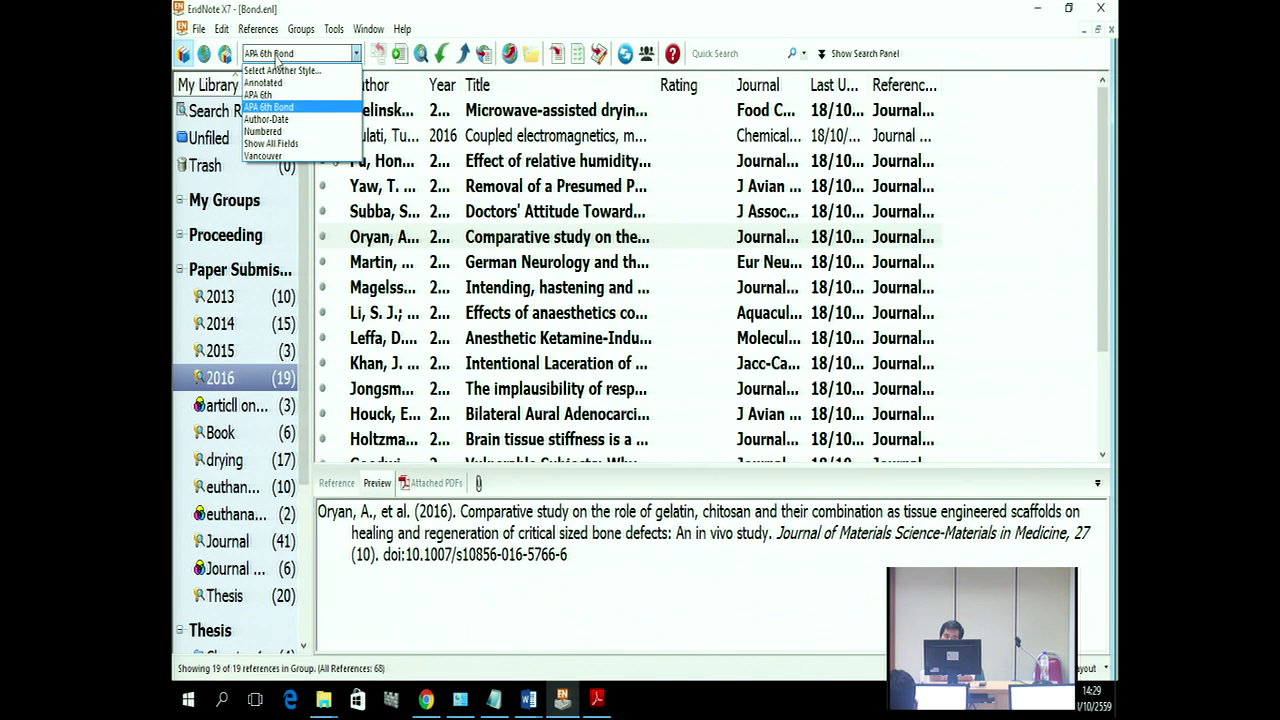
{"action": "left_click", "coordinate": [273, 107]}
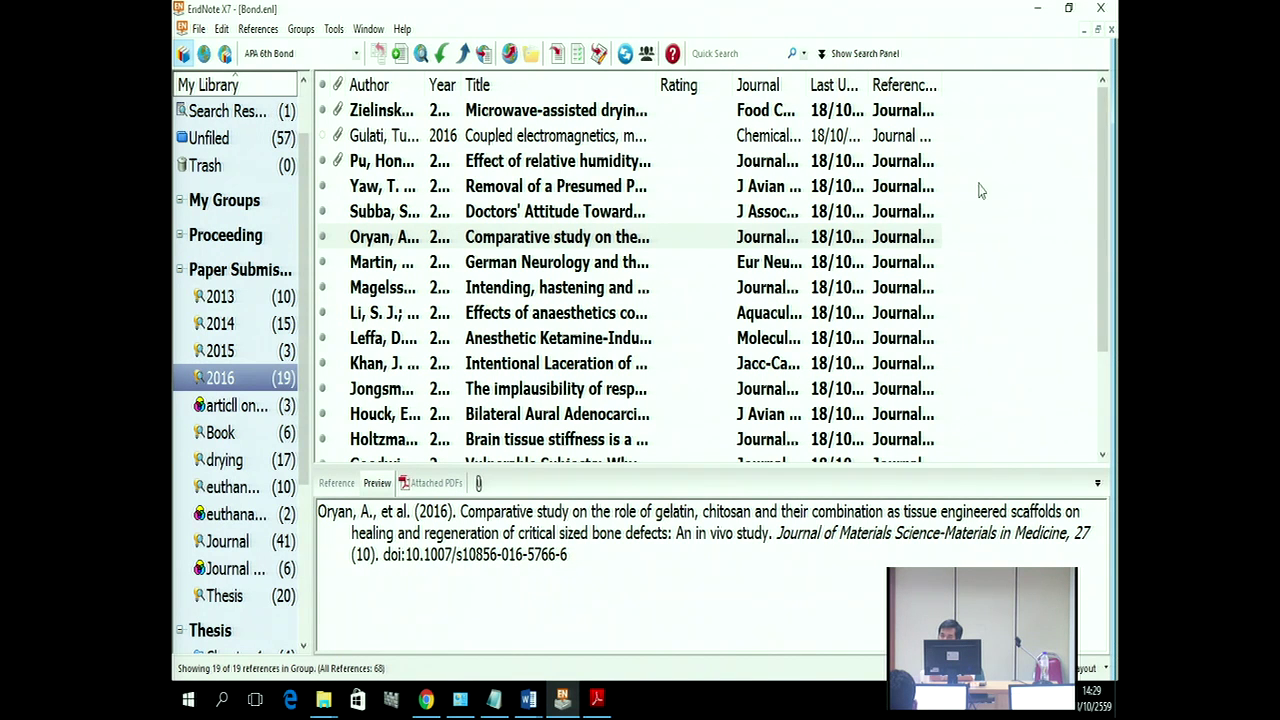
Step: Copy as formatted citations the references on microwave-assisted drying, relative humidity, doctors' attitude, German neurology and the implausibility of response shifts
{"action": "left_click", "coordinate": [558, 114]}
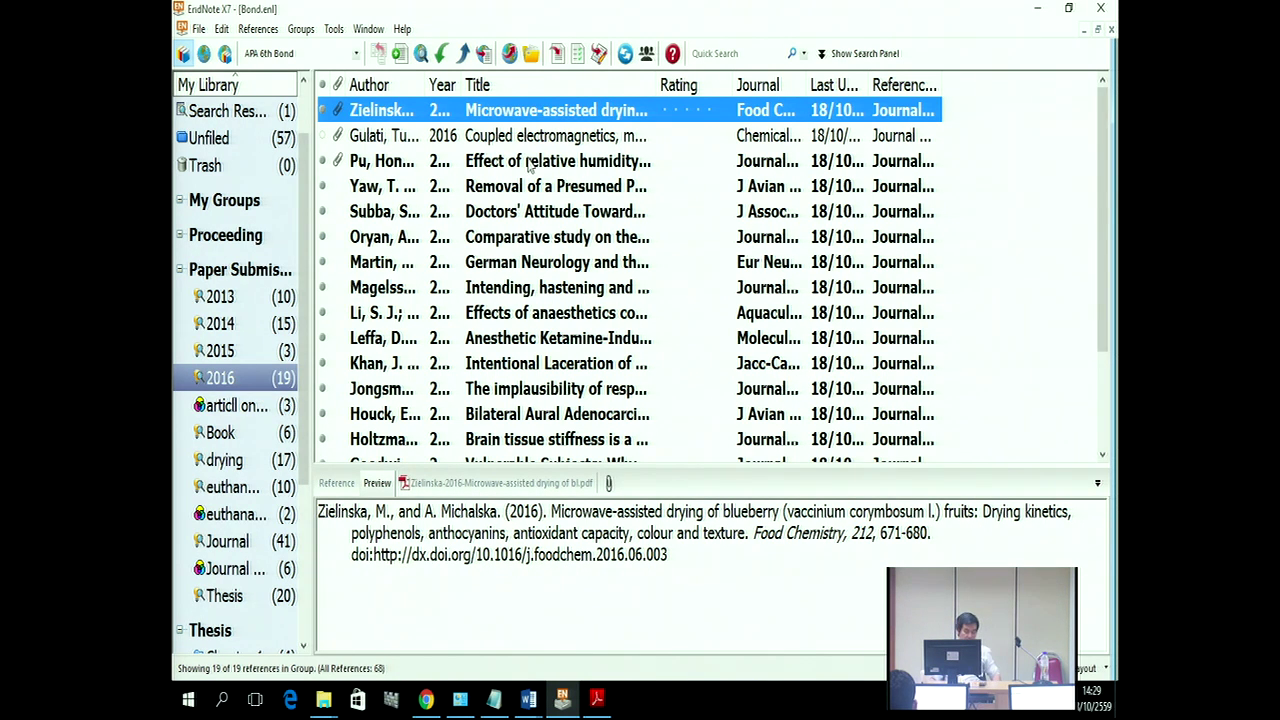
{"action": "left_click", "coordinate": [382, 394], "text": "ctrl"}
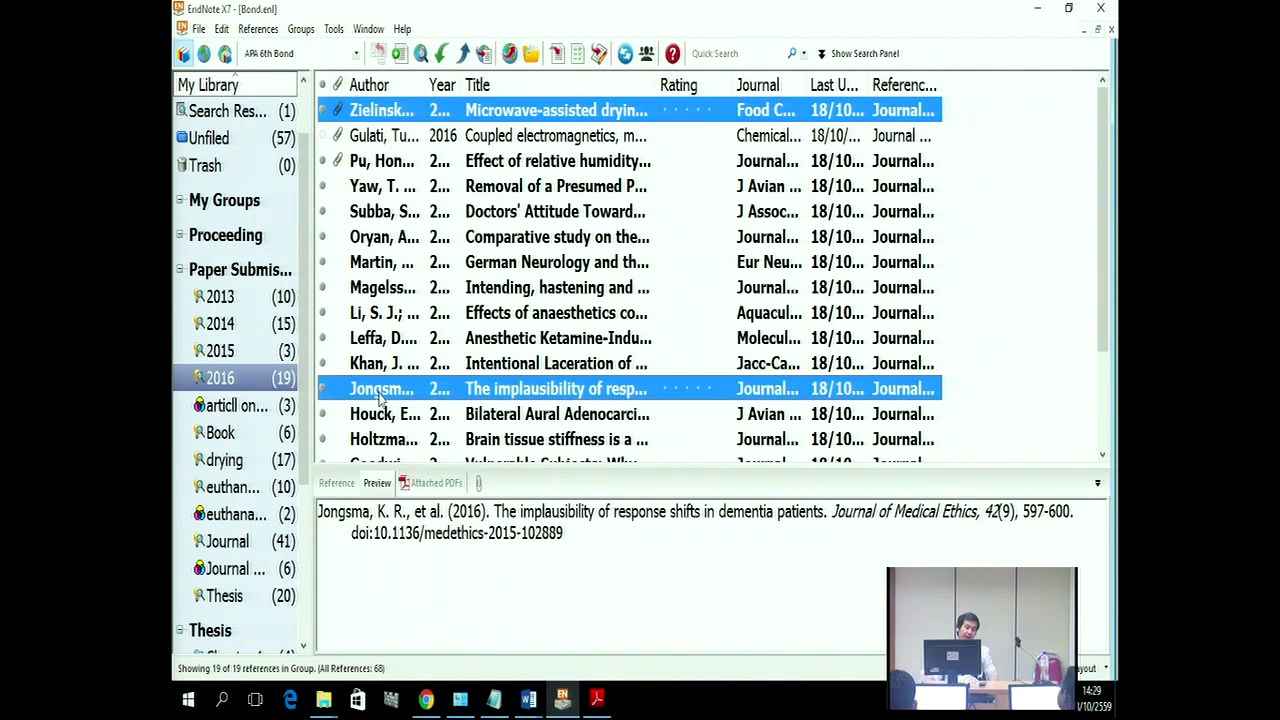
{"action": "left_click", "coordinate": [379, 260], "text": "ctrl"}
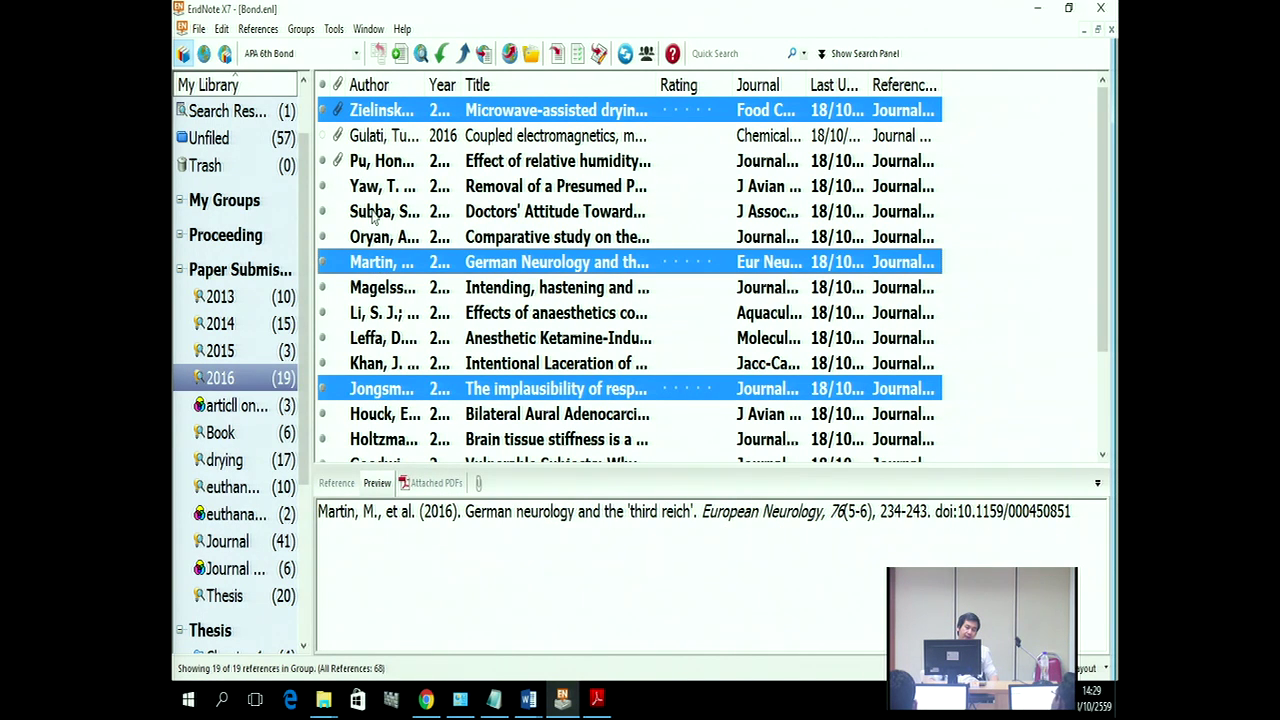
{"action": "left_click", "coordinate": [374, 214], "text": "ctrl"}
{"action": "left_click", "coordinate": [367, 167], "text": "ctrl"}
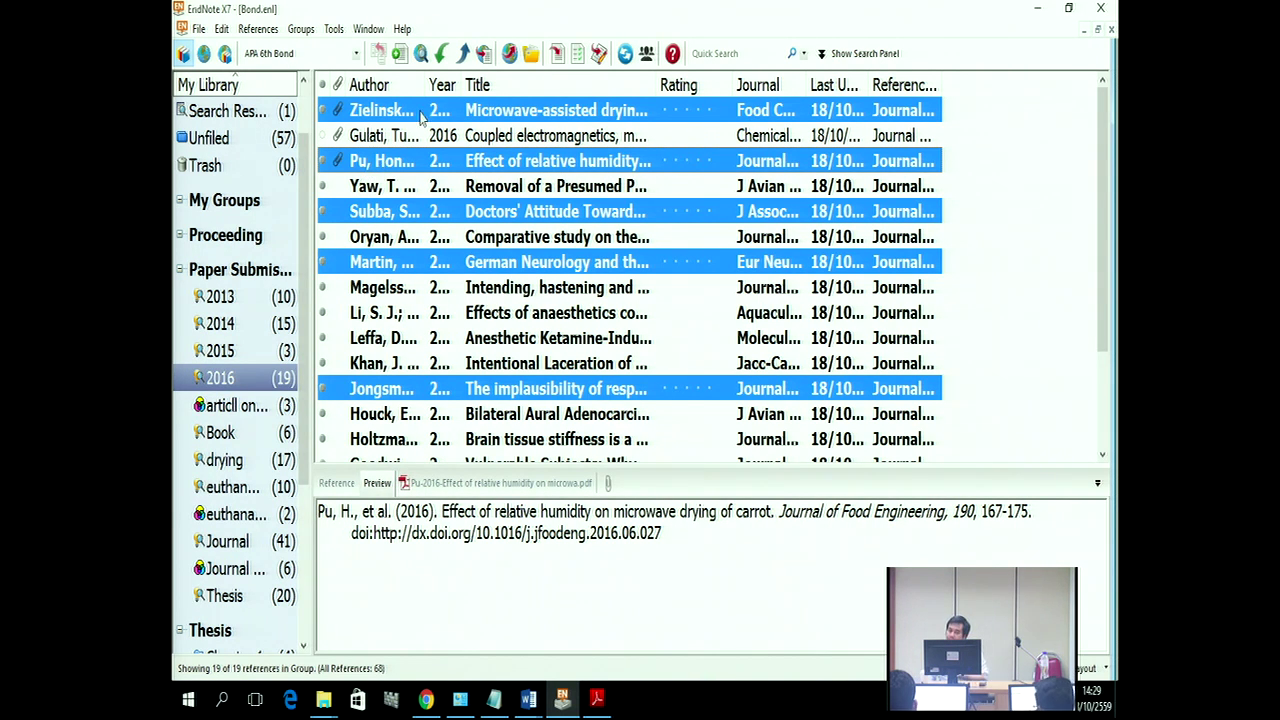
{"action": "right_click", "coordinate": [476, 166]}
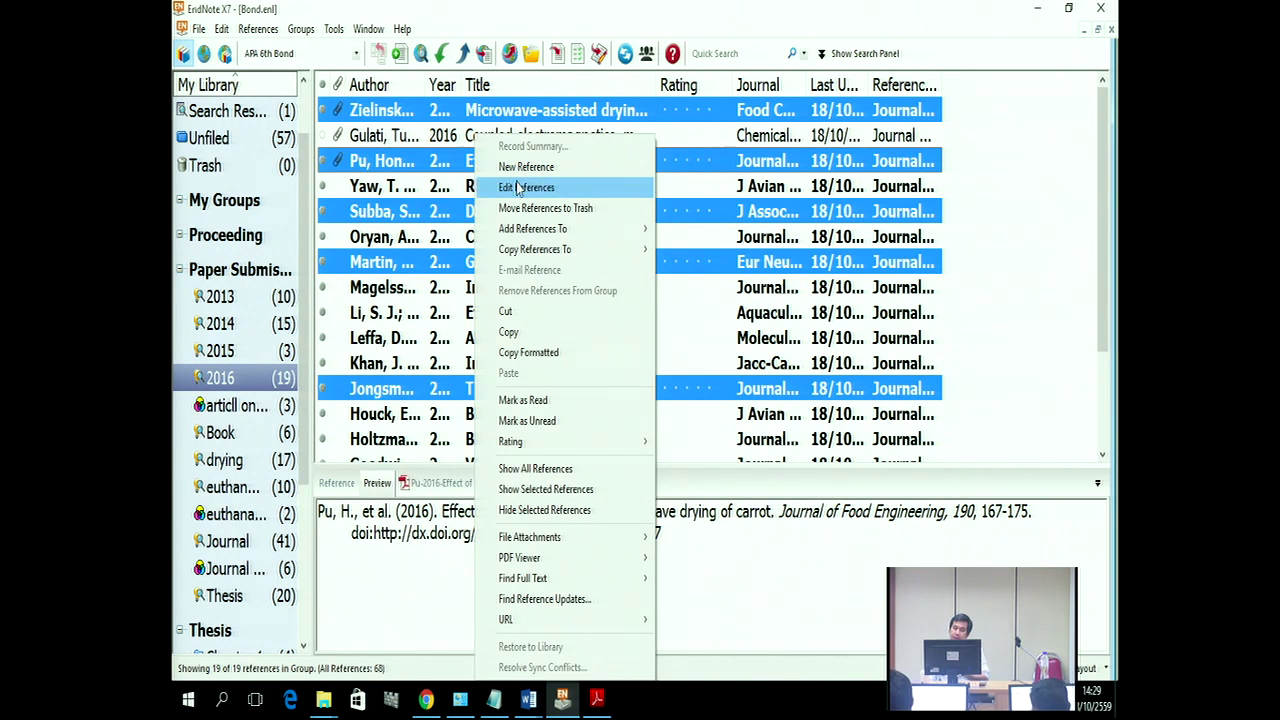
{"action": "left_click", "coordinate": [548, 355]}
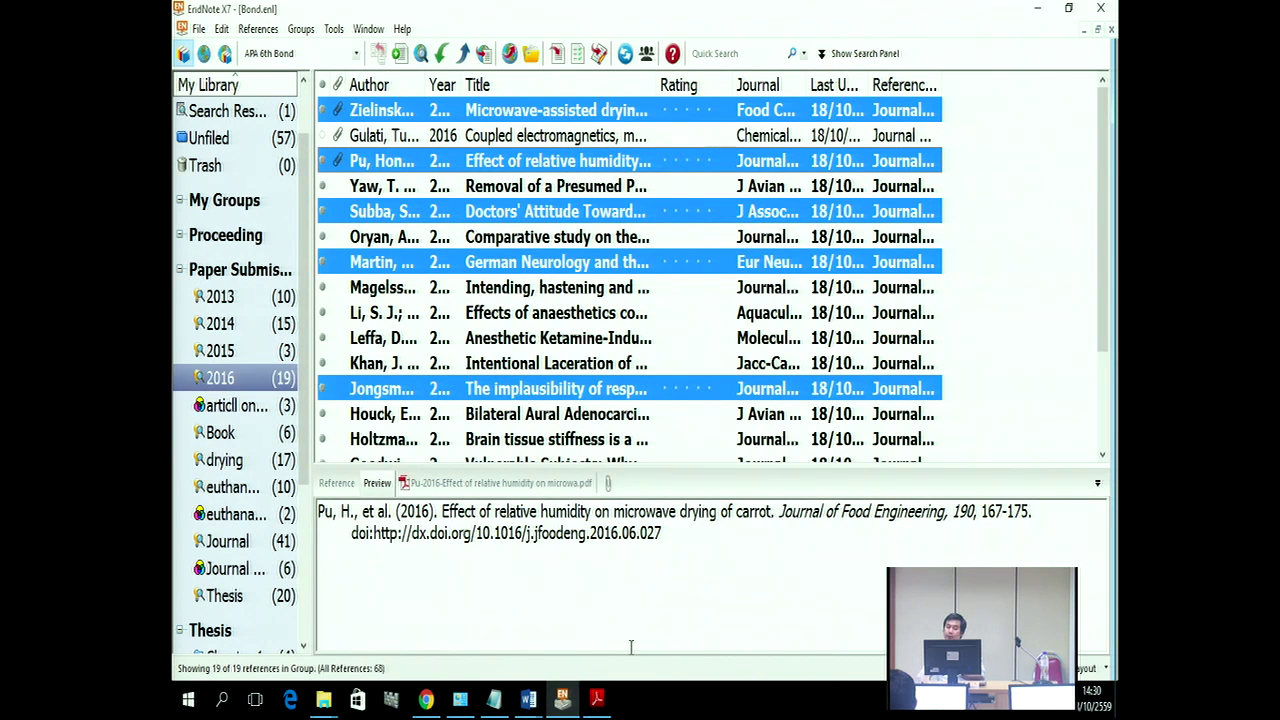
Step: Switch to Word through Bibliography Data.doc and create a new blank document
{"action": "left_click", "coordinate": [533, 704]}
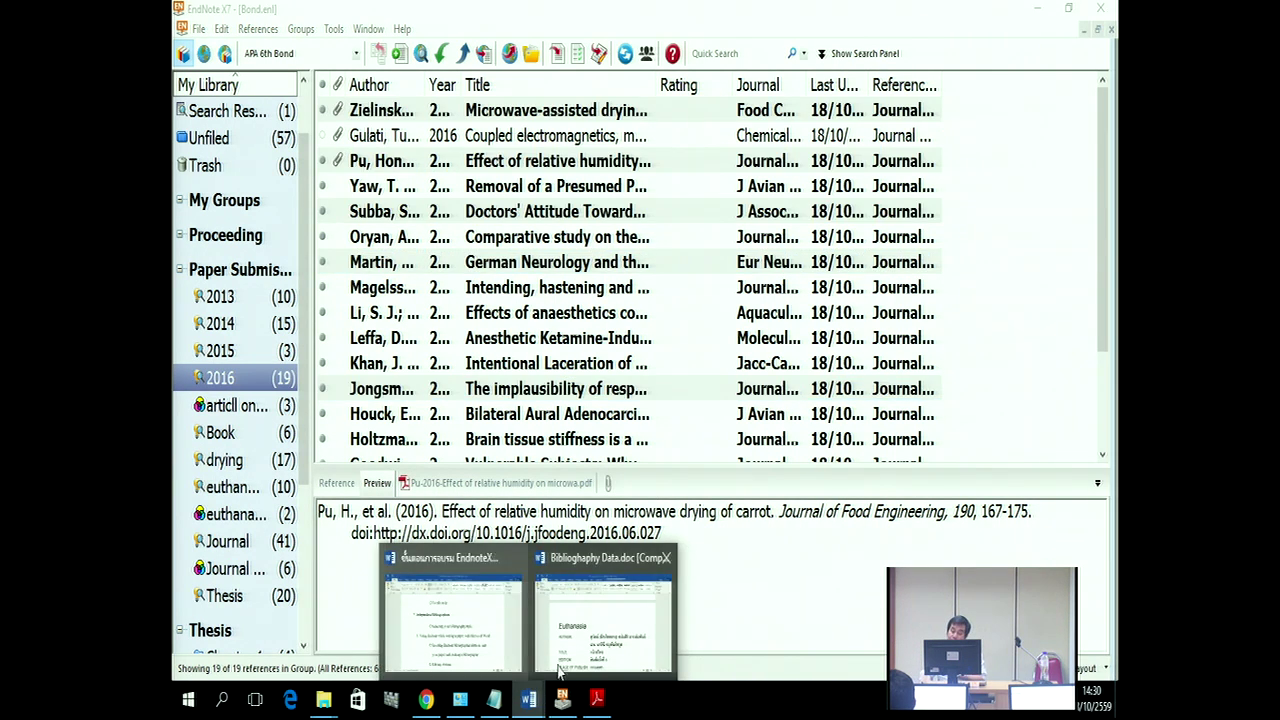
{"action": "left_click", "coordinate": [605, 610]}
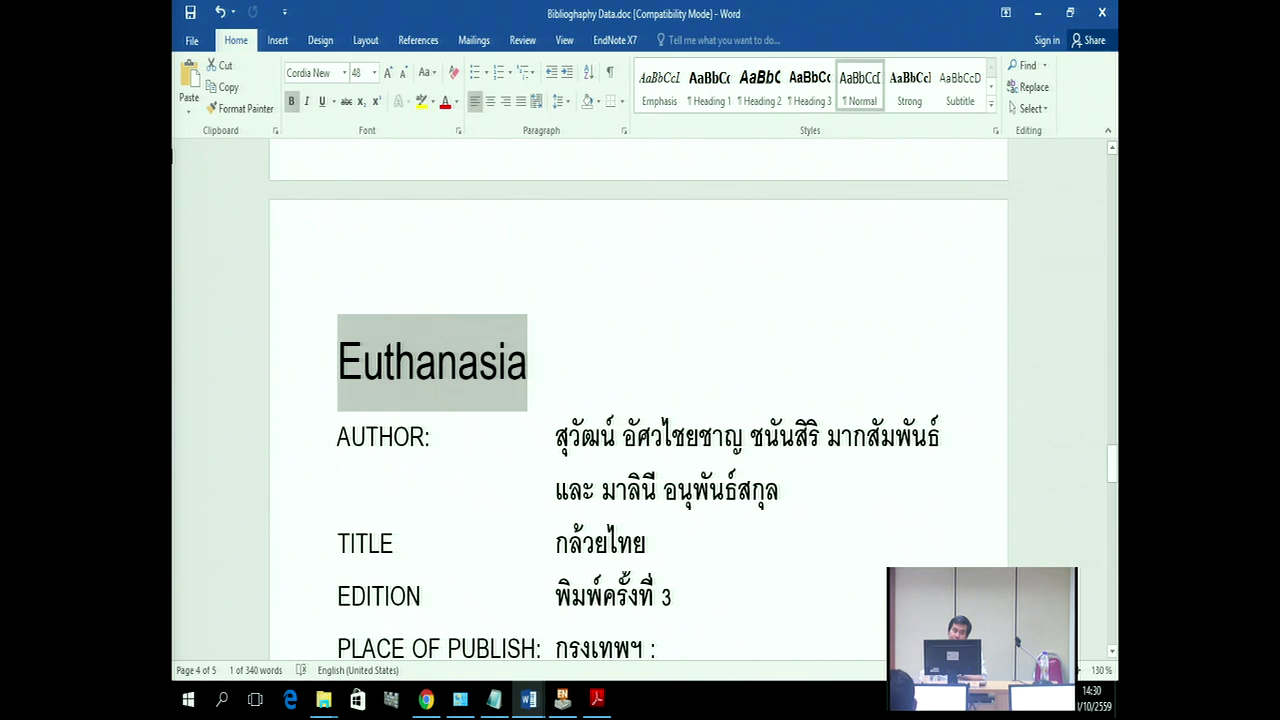
{"action": "left_click", "coordinate": [187, 45]}
{"action": "left_click", "coordinate": [195, 125]}
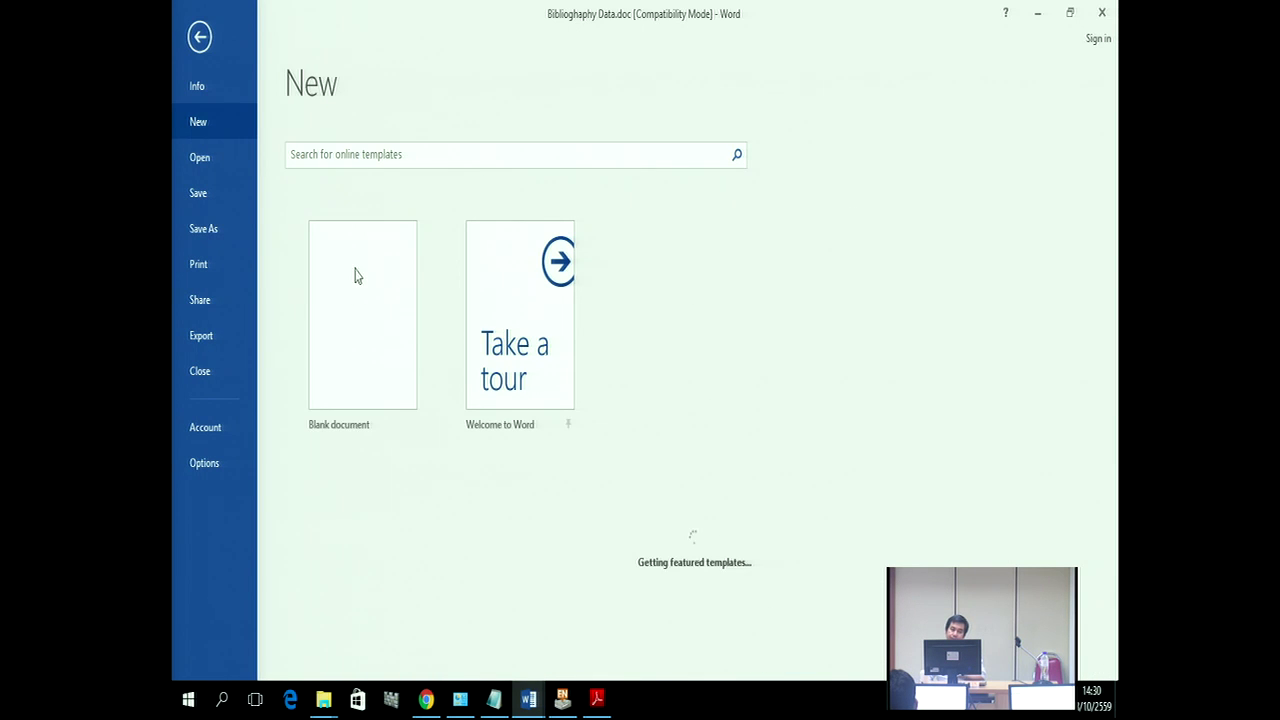
{"action": "left_click", "coordinate": [357, 309]}
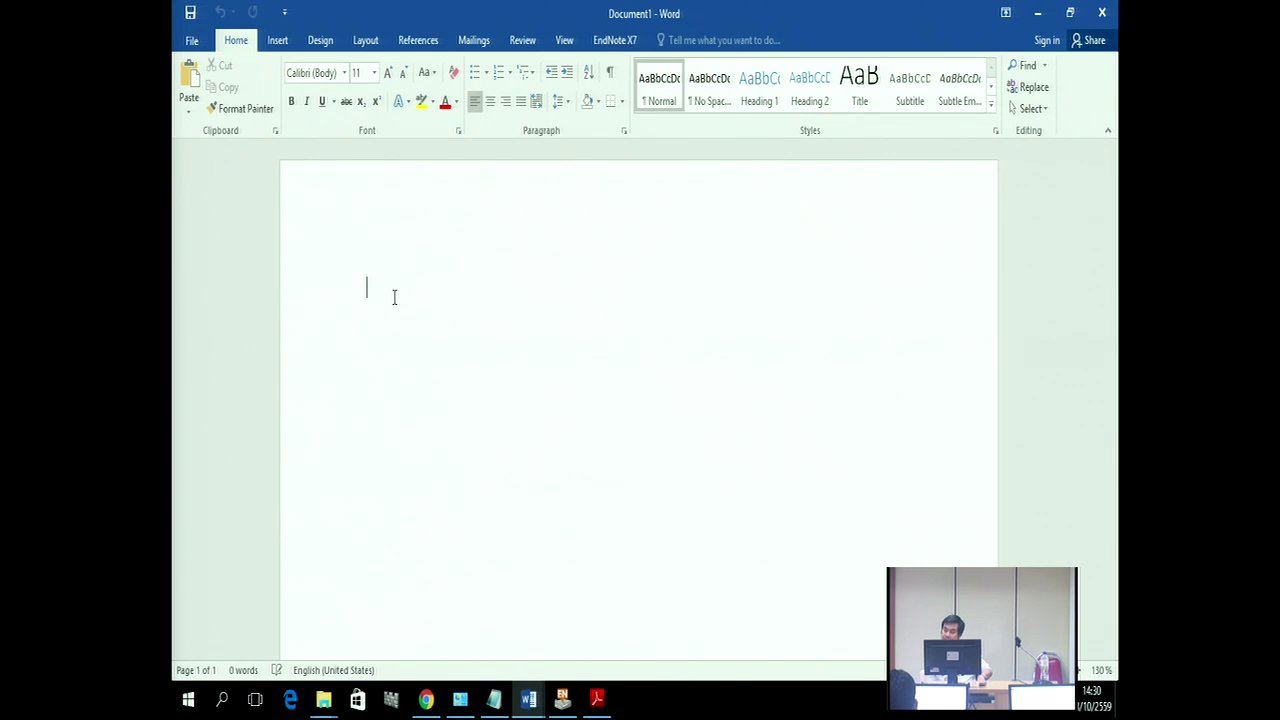
Step: Paste the copied formatted references into the blank document and undo the paste
{"action": "key", "text": "ctrl+v"}
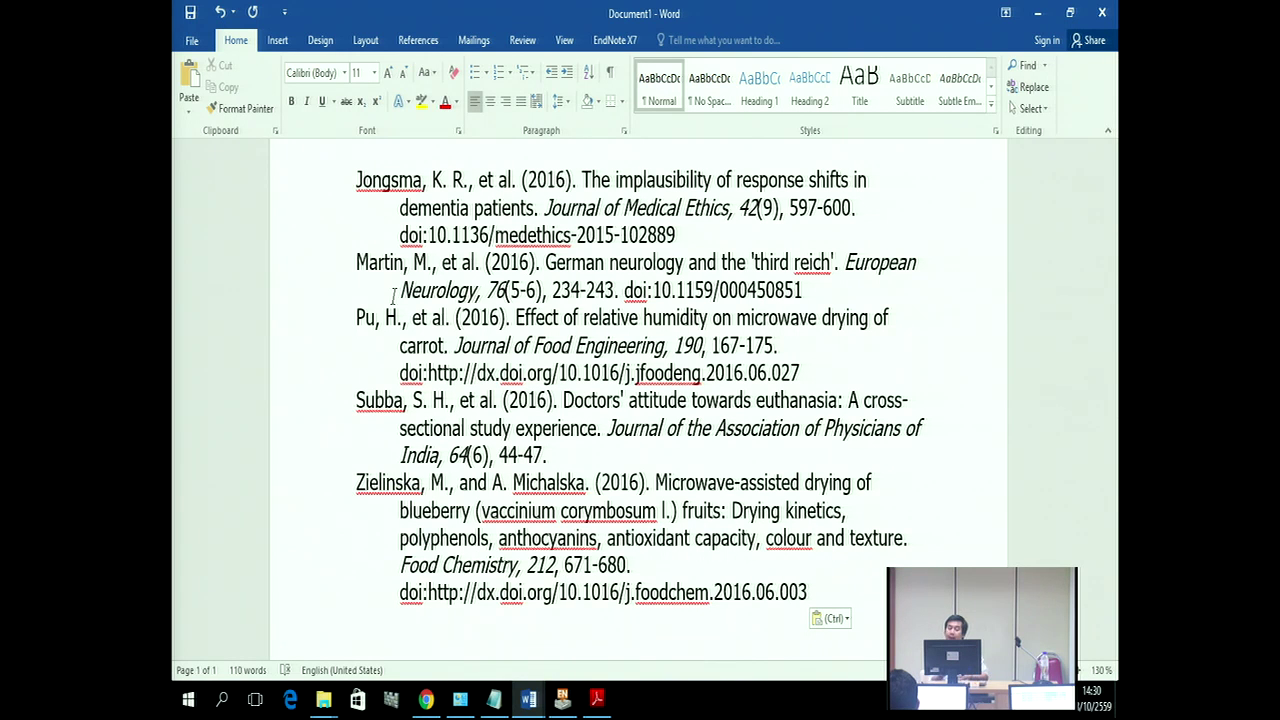
{"action": "left_click", "coordinate": [221, 12]}
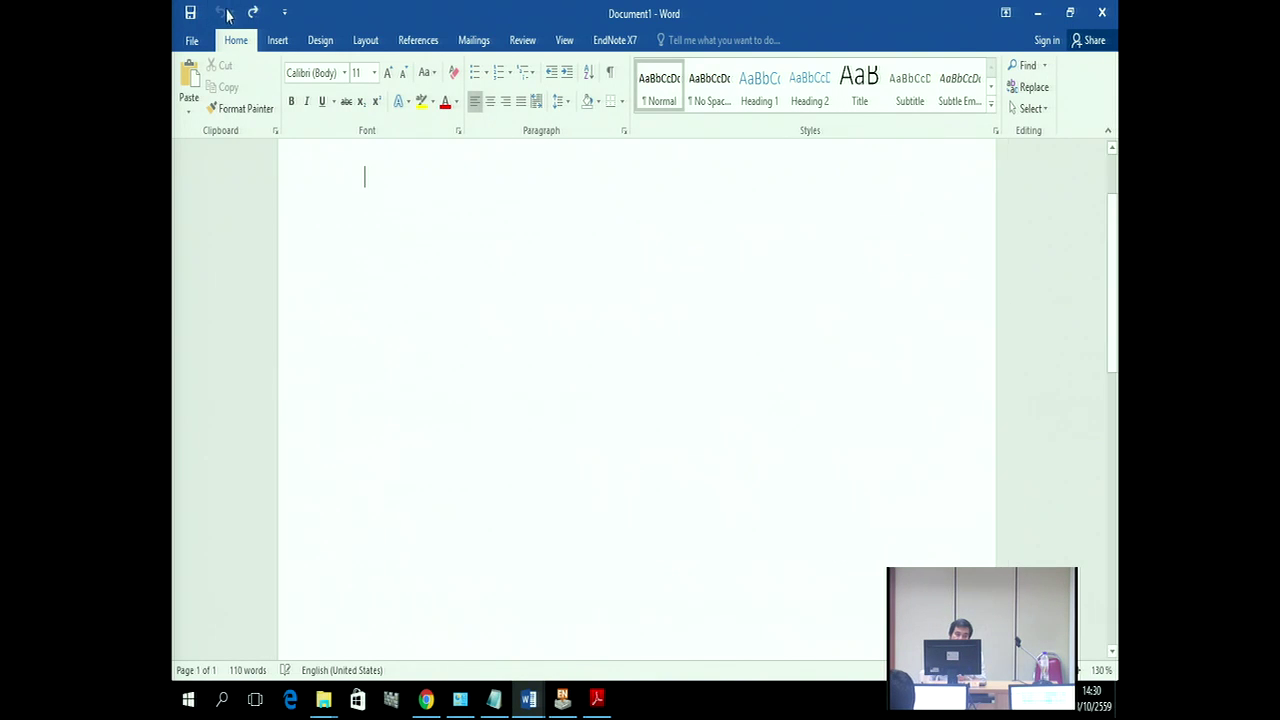
Step: Return to EndNote and change the bibliographic output style to APA 6th
{"action": "right_click", "coordinate": [397, 194]}
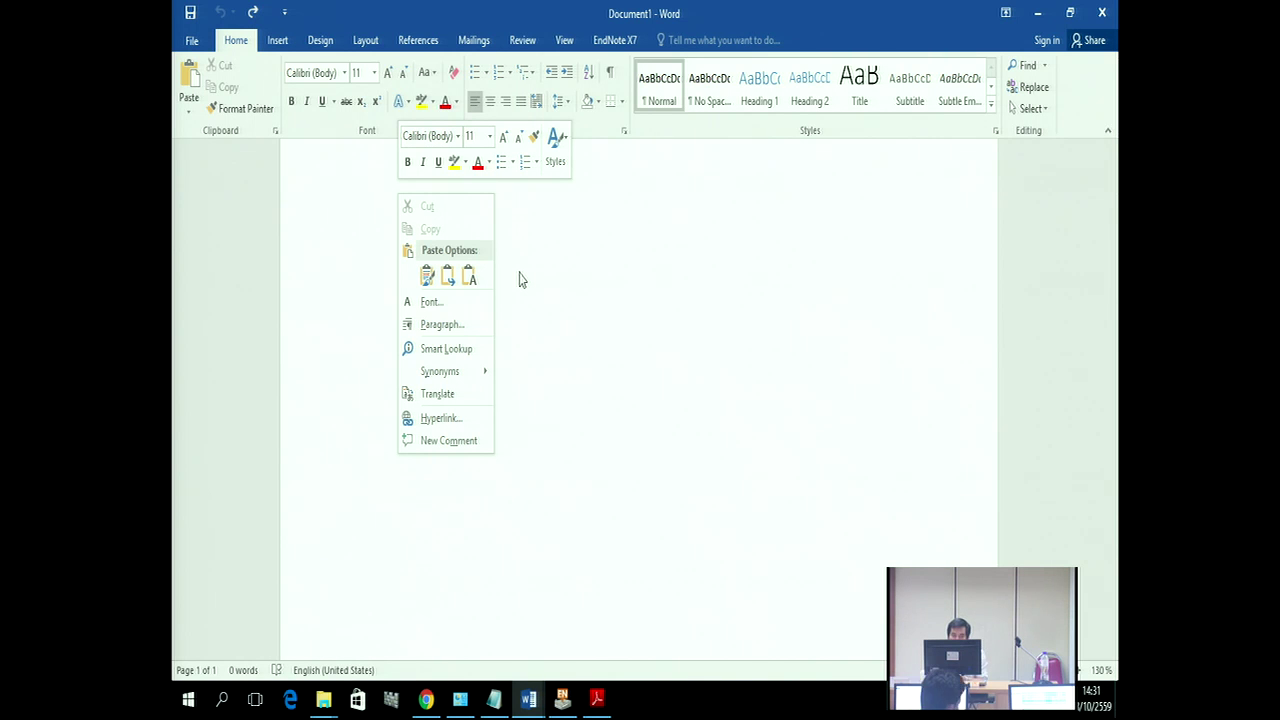
{"action": "left_click", "coordinate": [668, 314]}
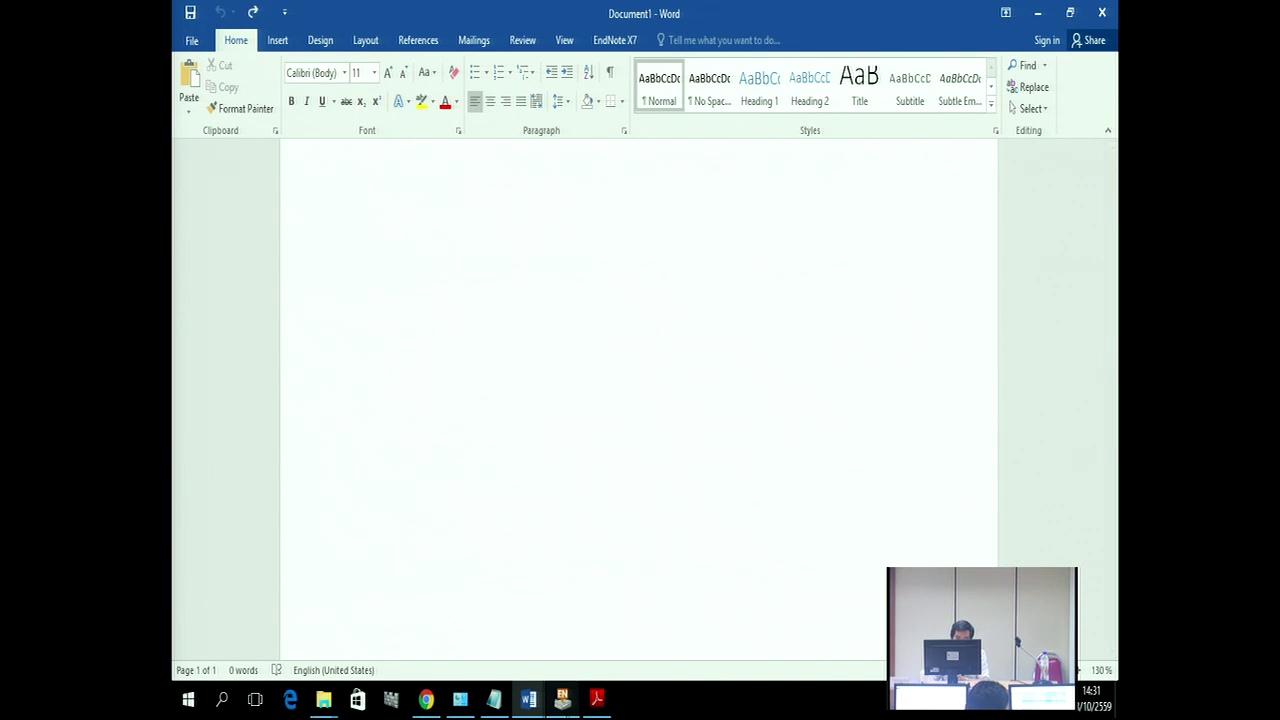
{"action": "left_click", "coordinate": [564, 697]}
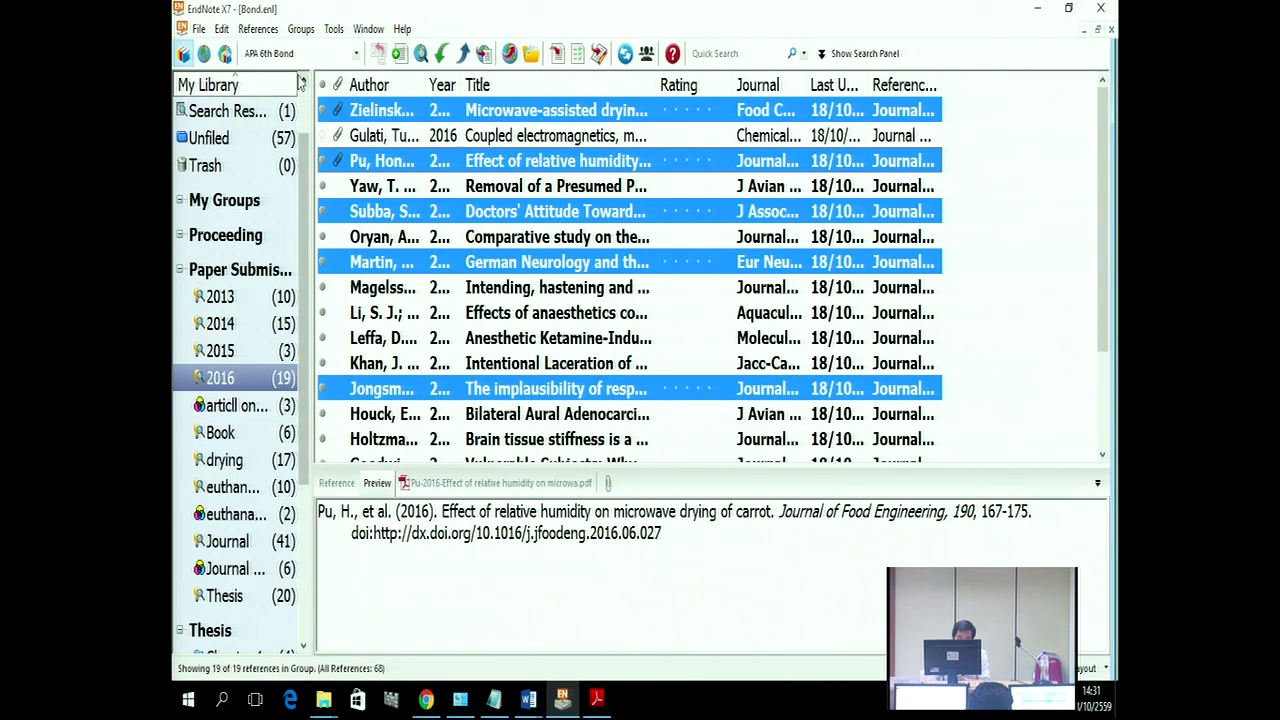
{"action": "left_click", "coordinate": [298, 56]}
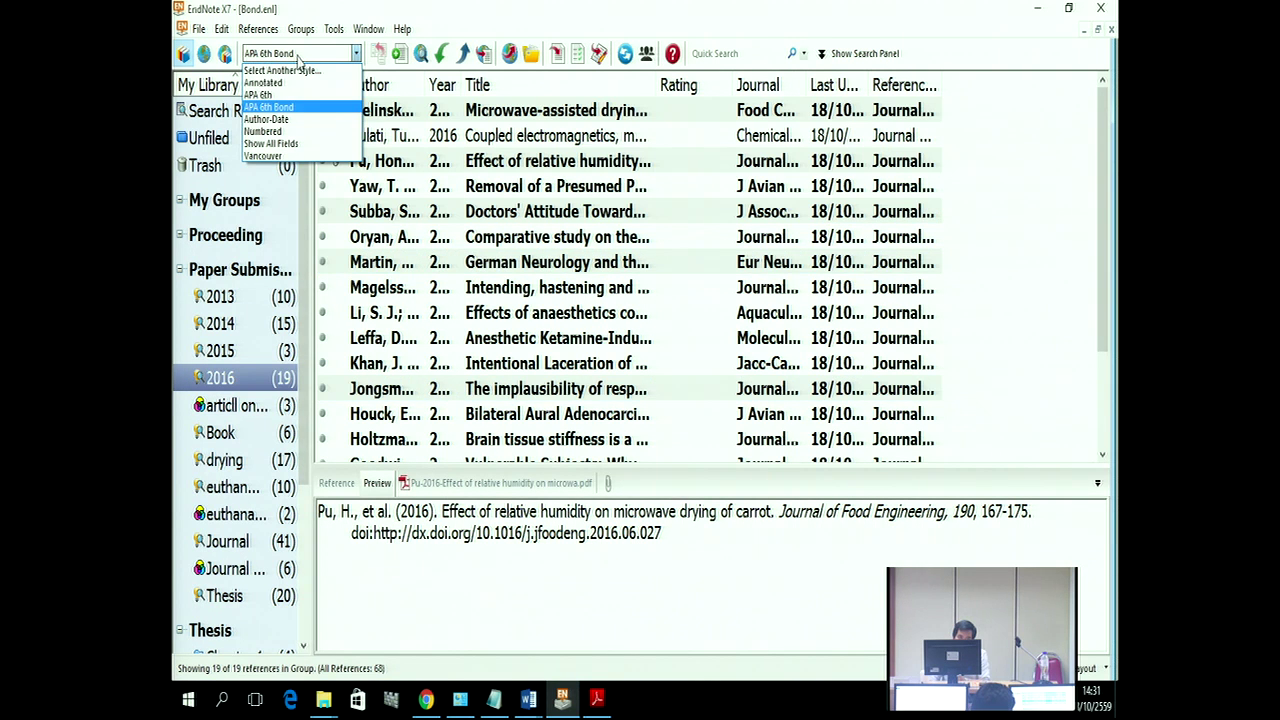
{"action": "left_click", "coordinate": [279, 95]}
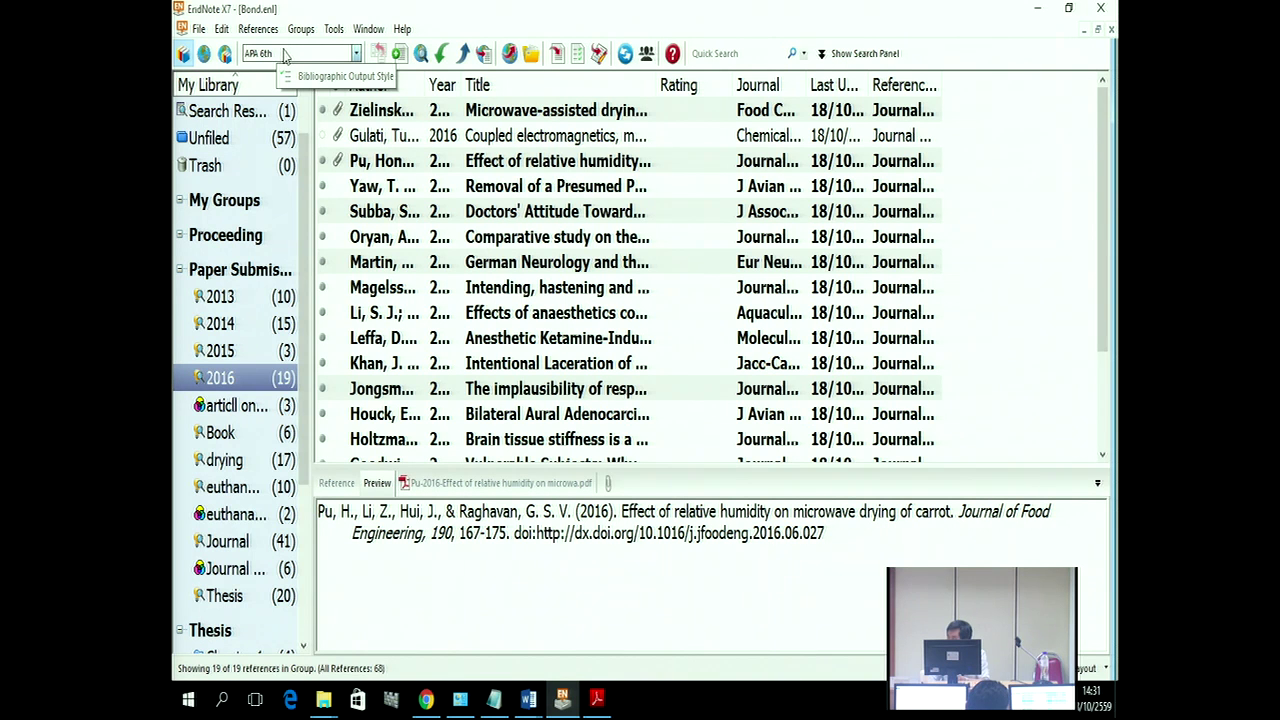
{"action": "scroll", "coordinate": [305, 120], "scroll_direction": "up", "scroll_amount": 1}
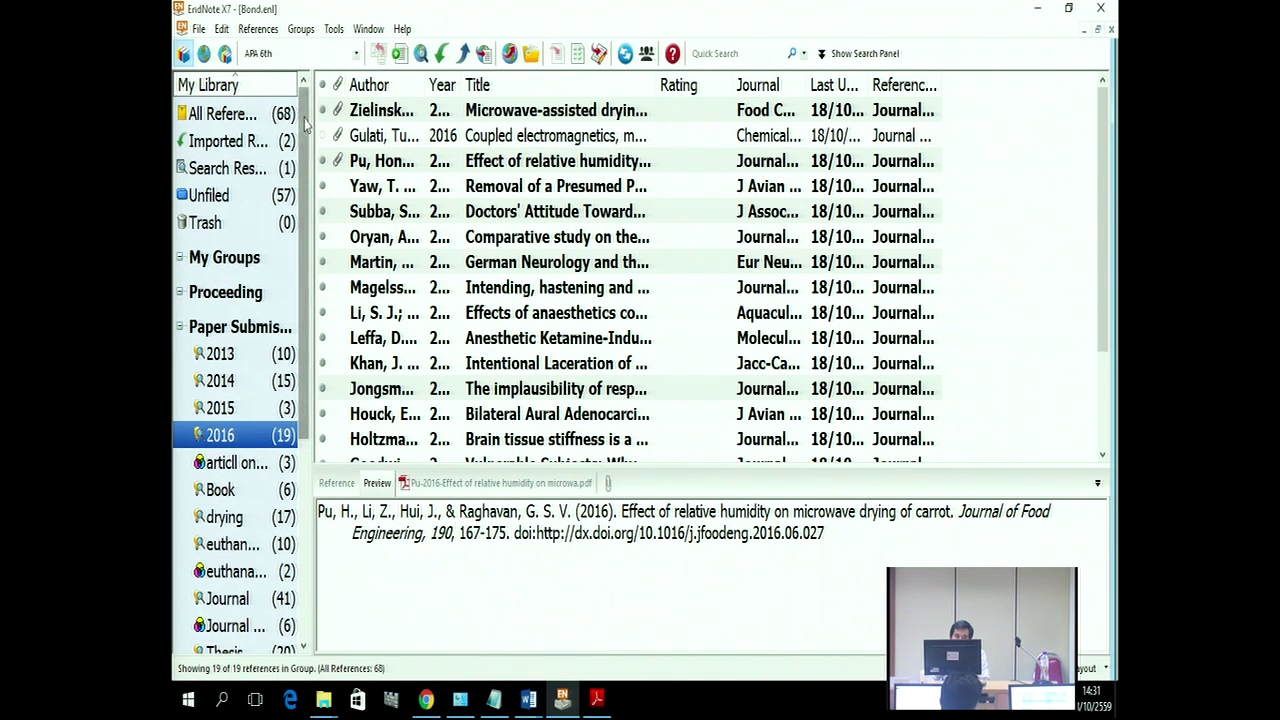
Step: Copy as formatted citations the references on hastening death, ketamine-induced DNA damage, bilateral aural adenocarcinoma and coupled electromagnetics
{"action": "left_click", "coordinate": [635, 170]}
{"action": "left_click", "coordinate": [566, 294]}
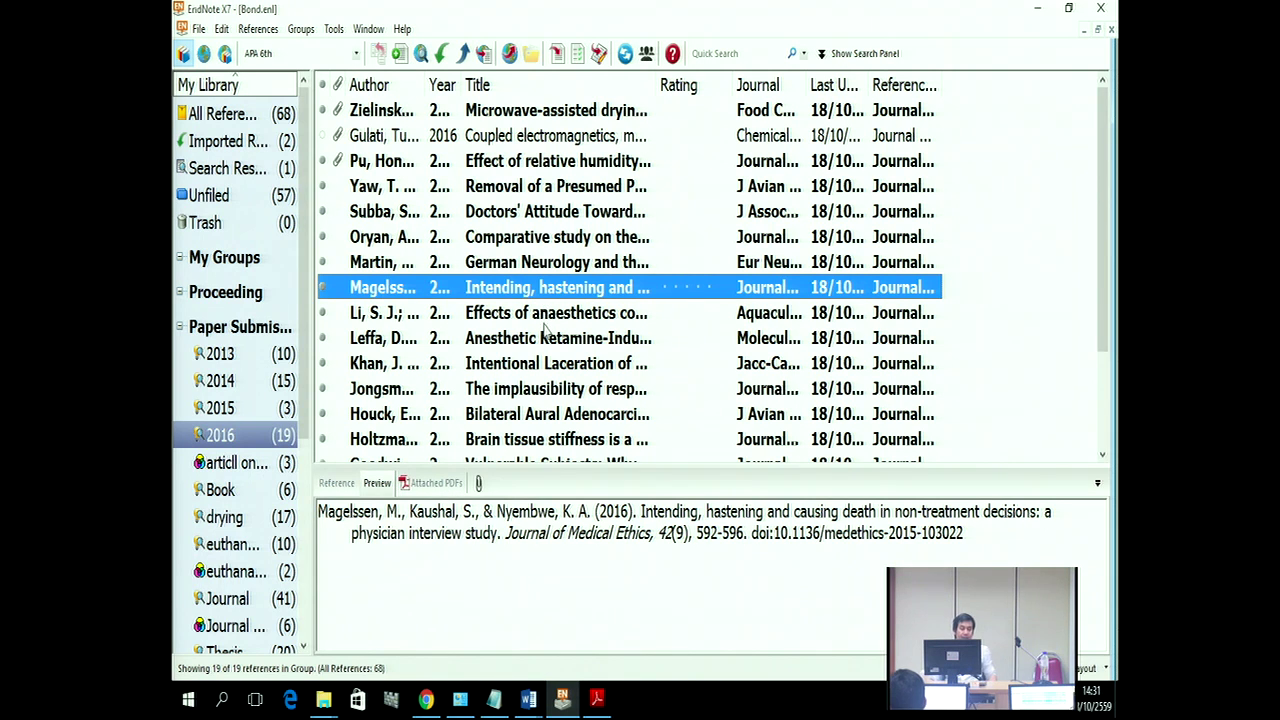
{"action": "left_click", "coordinate": [494, 340], "text": "ctrl"}
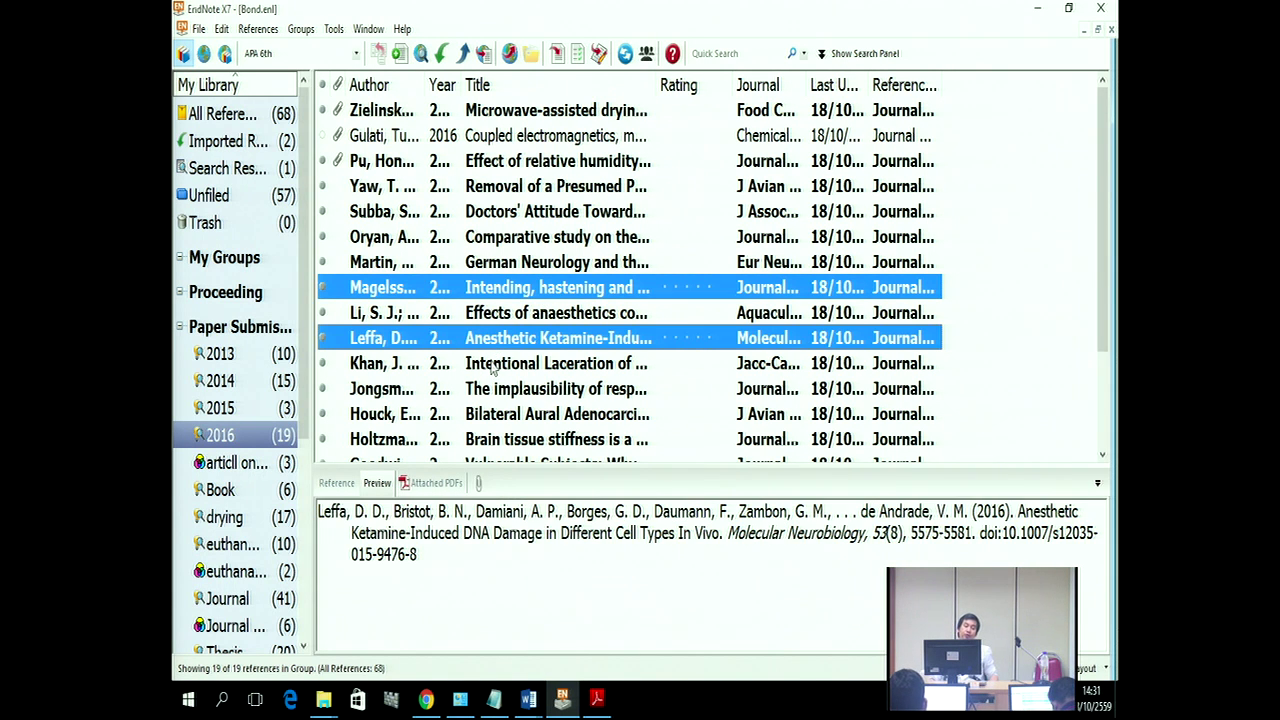
{"action": "left_click", "coordinate": [494, 414], "text": "ctrl"}
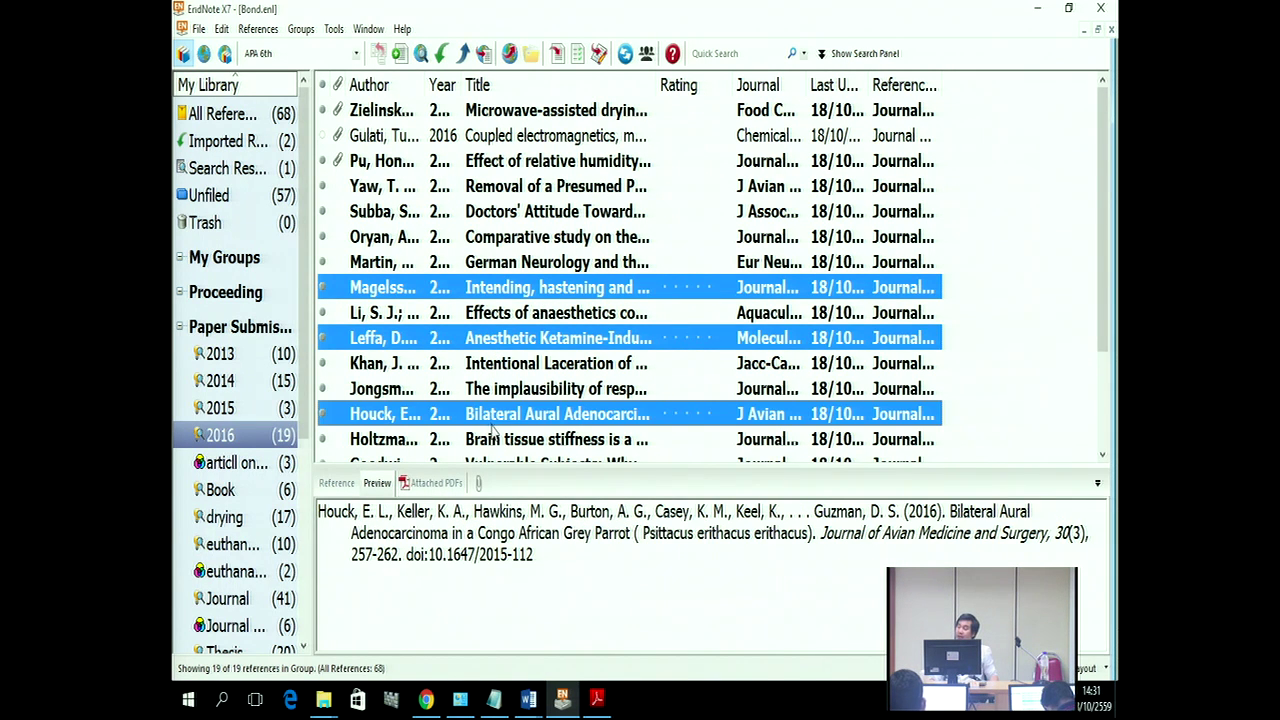
{"action": "left_click", "coordinate": [527, 143], "text": "ctrl"}
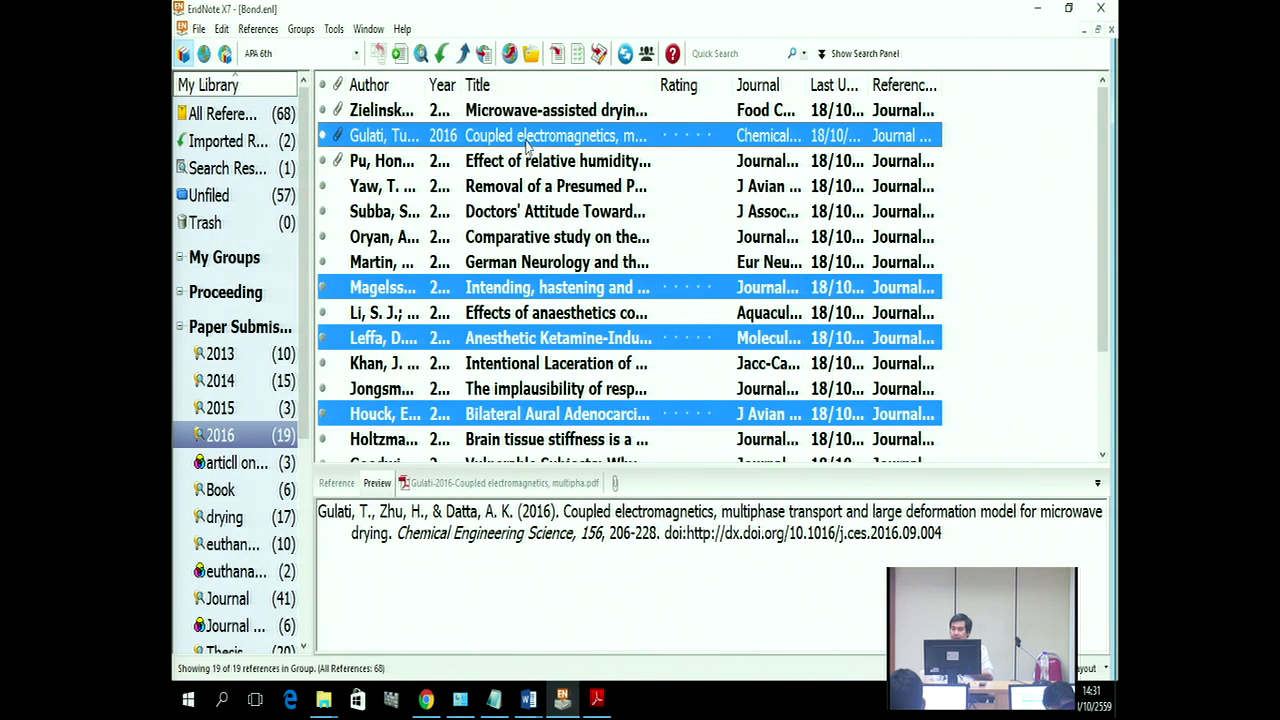
{"action": "right_click", "coordinate": [527, 145]}
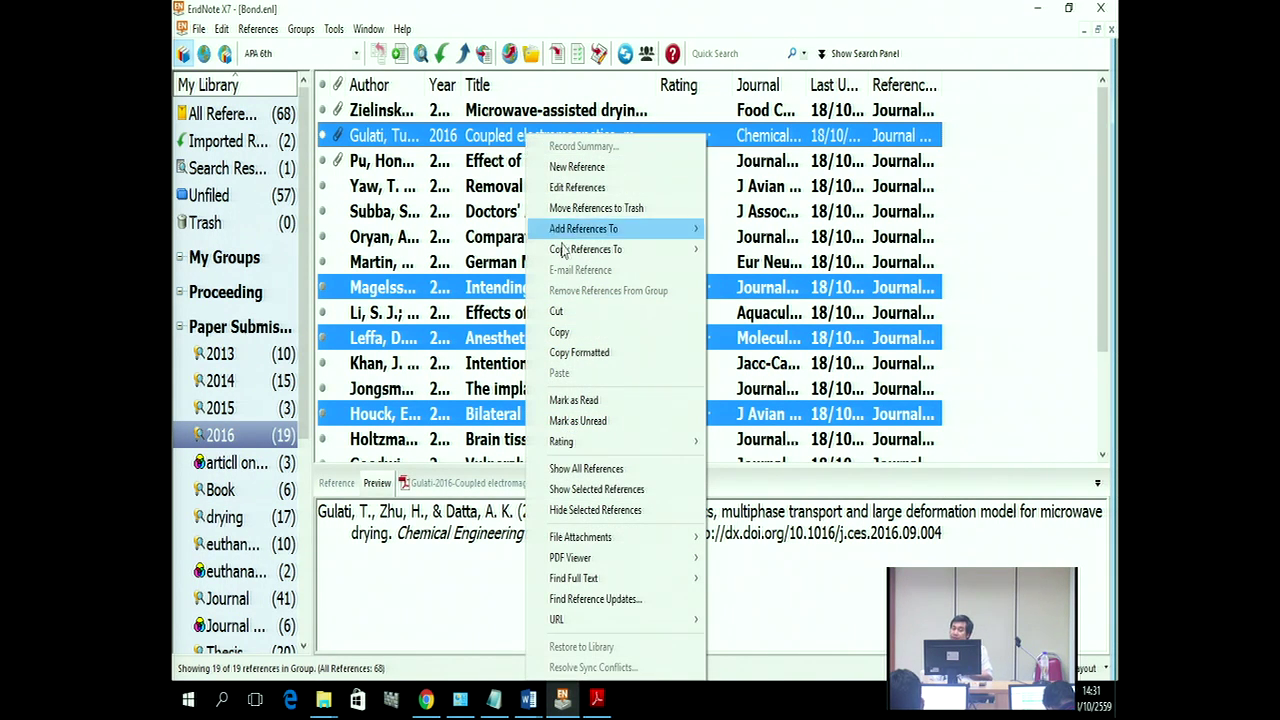
{"action": "left_click", "coordinate": [600, 358]}
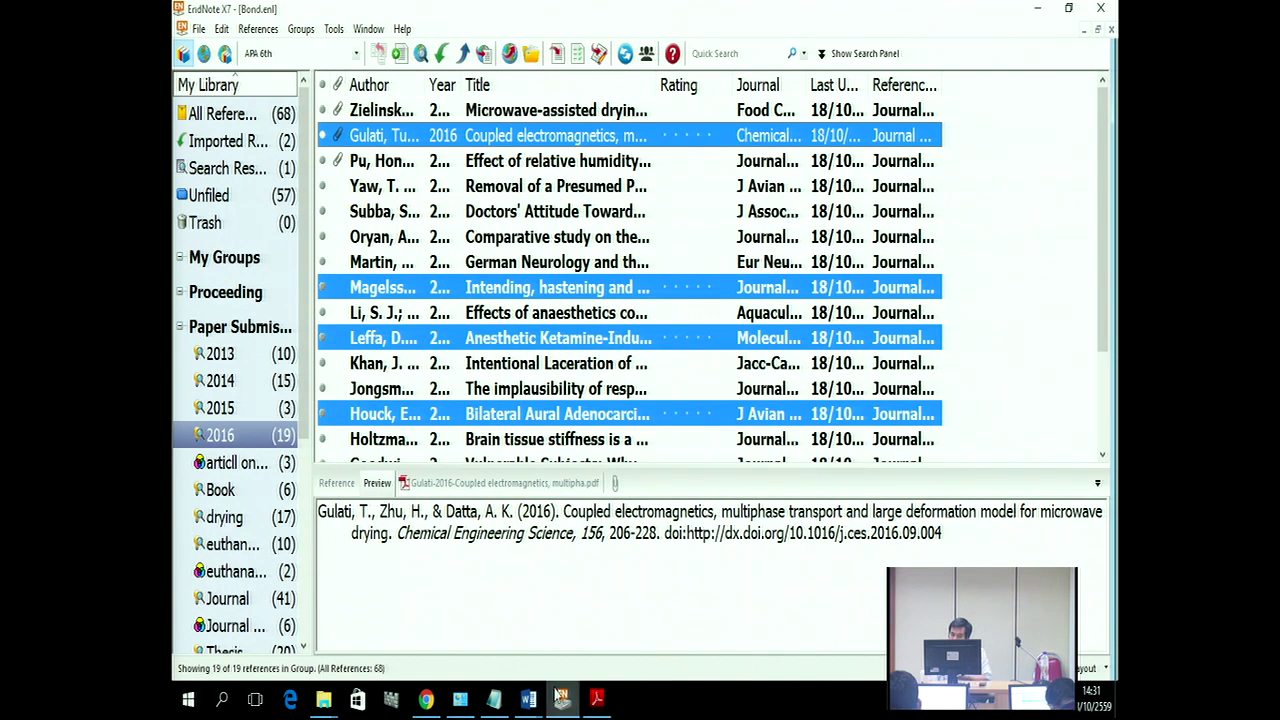
Step: Switch to Document1 in Word and paste the copied formatted references
{"action": "mouse_move", "coordinate": [531, 705]}
{"action": "left_click", "coordinate": [656, 632]}
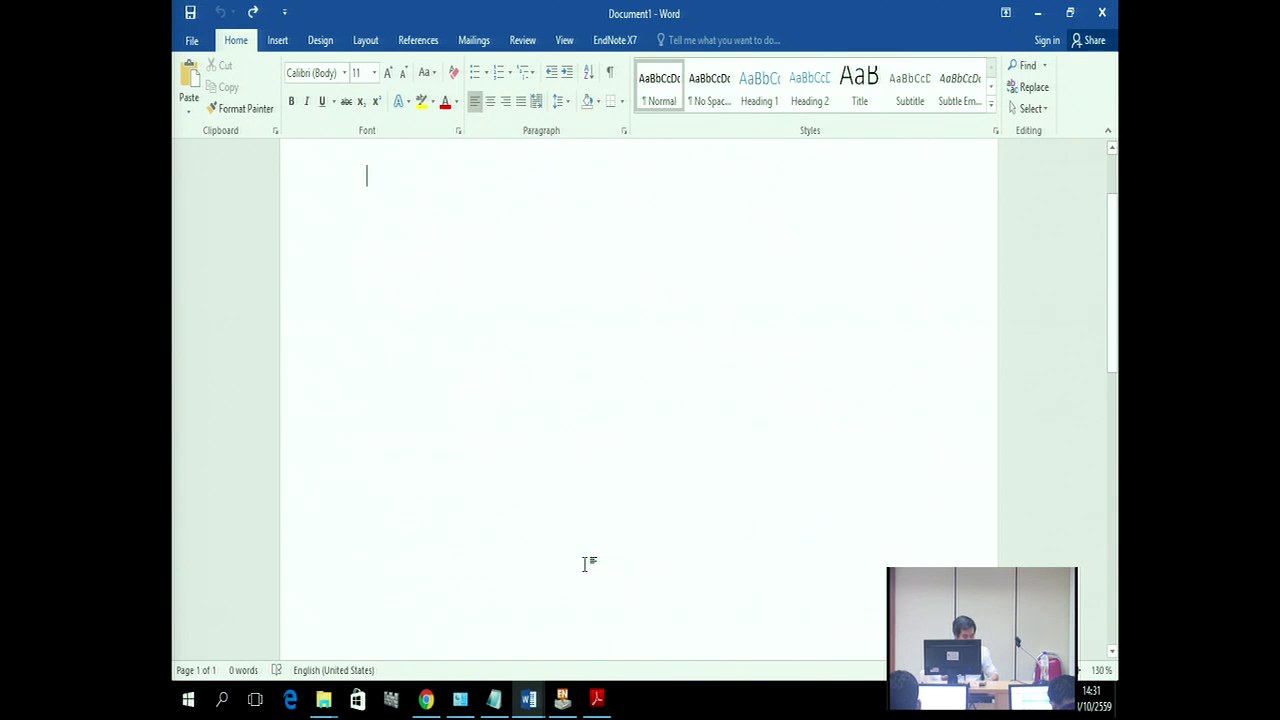
{"action": "key", "text": "ctrl+v"}
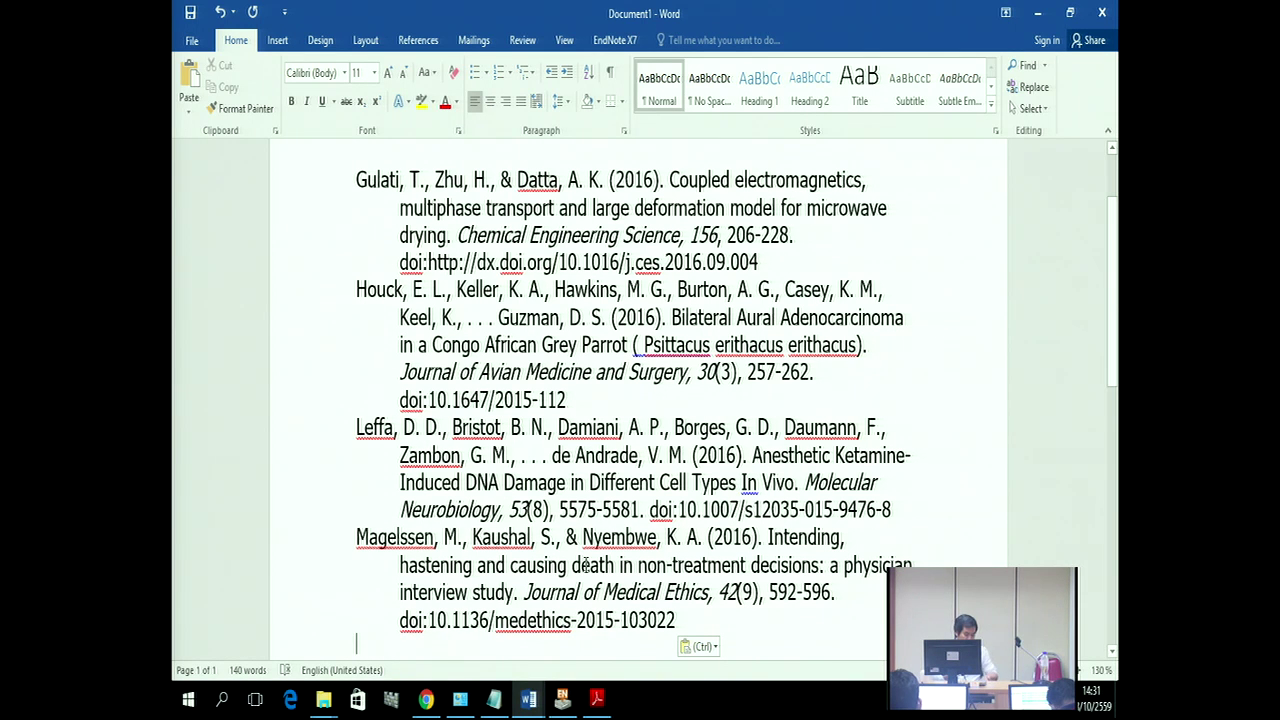
{"action": "key", "text": "ctrl"}
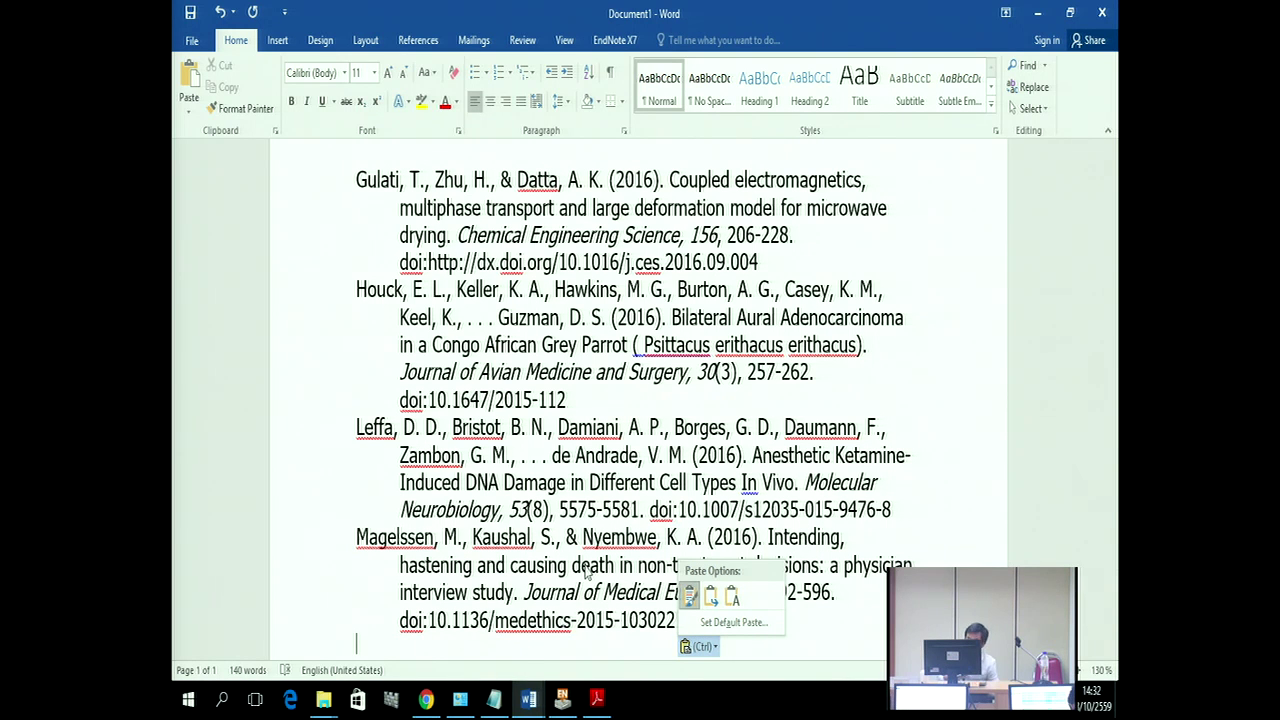
Step: Switch to the EndnoteX7 English 080816 outline and view topic 8 on using EndNote while writing a paper
{"action": "left_click", "coordinate": [528, 698]}
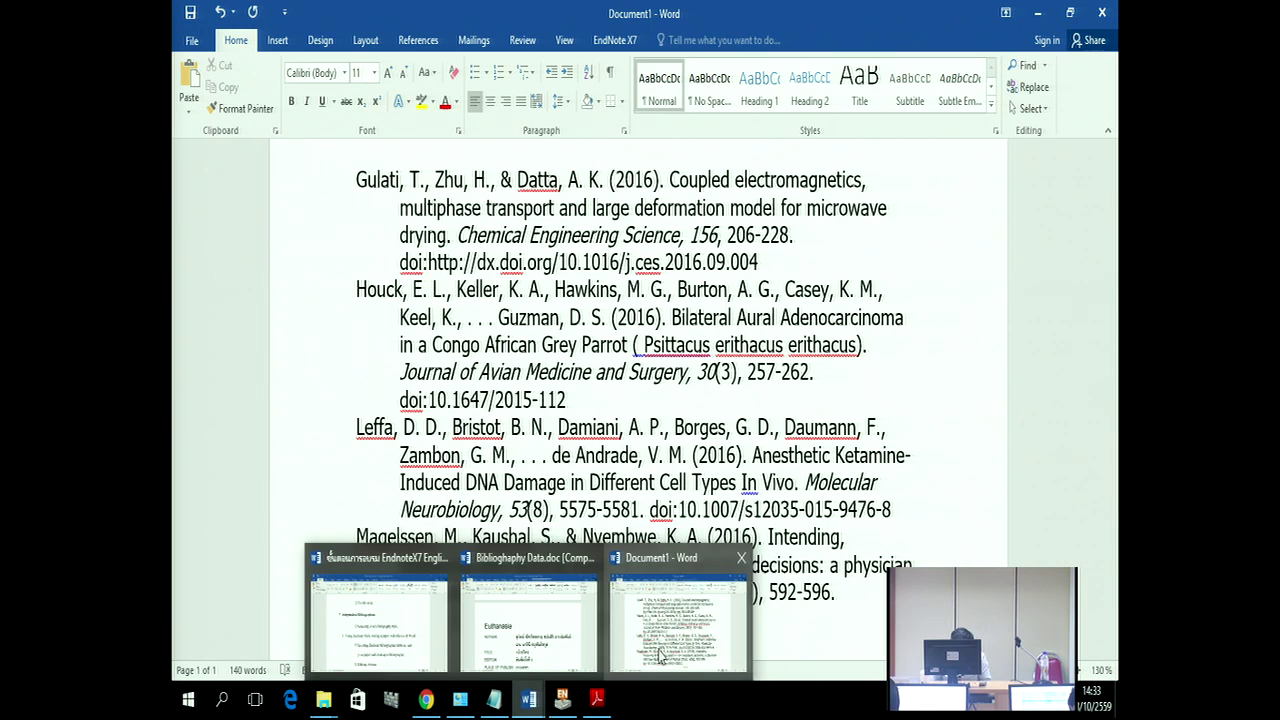
{"action": "left_click", "coordinate": [423, 648]}
{"action": "scroll", "coordinate": [565, 553], "scroll_direction": "down", "scroll_amount": 1}
{"action": "scroll", "coordinate": [565, 553], "scroll_direction": "down", "scroll_amount": 1}
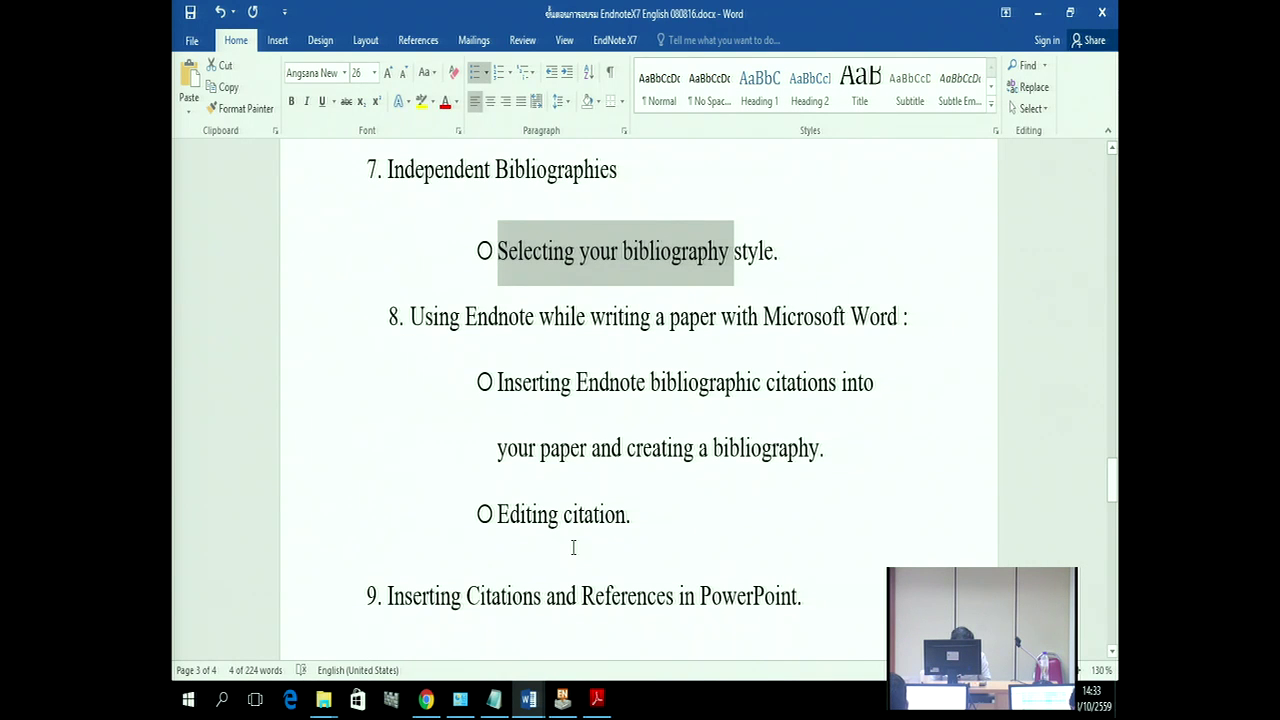
{"action": "scroll", "coordinate": [576, 538], "scroll_direction": "down", "scroll_amount": 1}
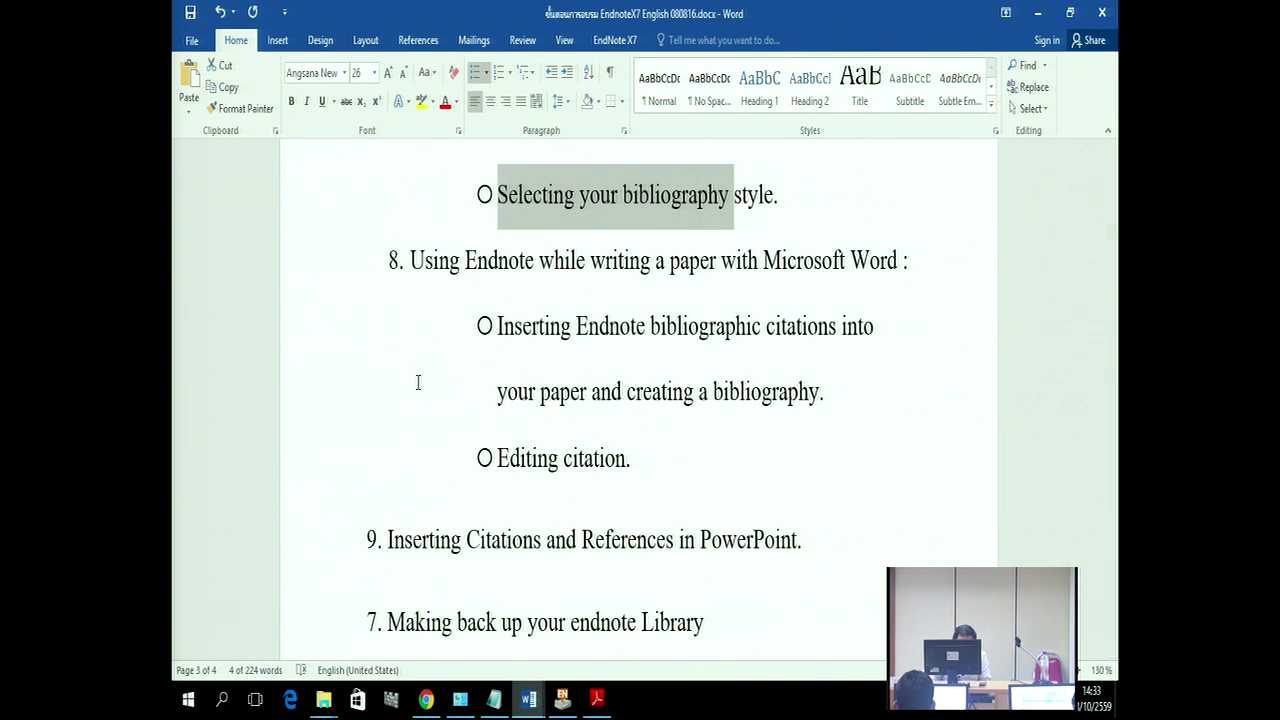
Step: Create a new blank Word document and display the EndNote X7 commands
{"action": "left_click", "coordinate": [191, 40]}
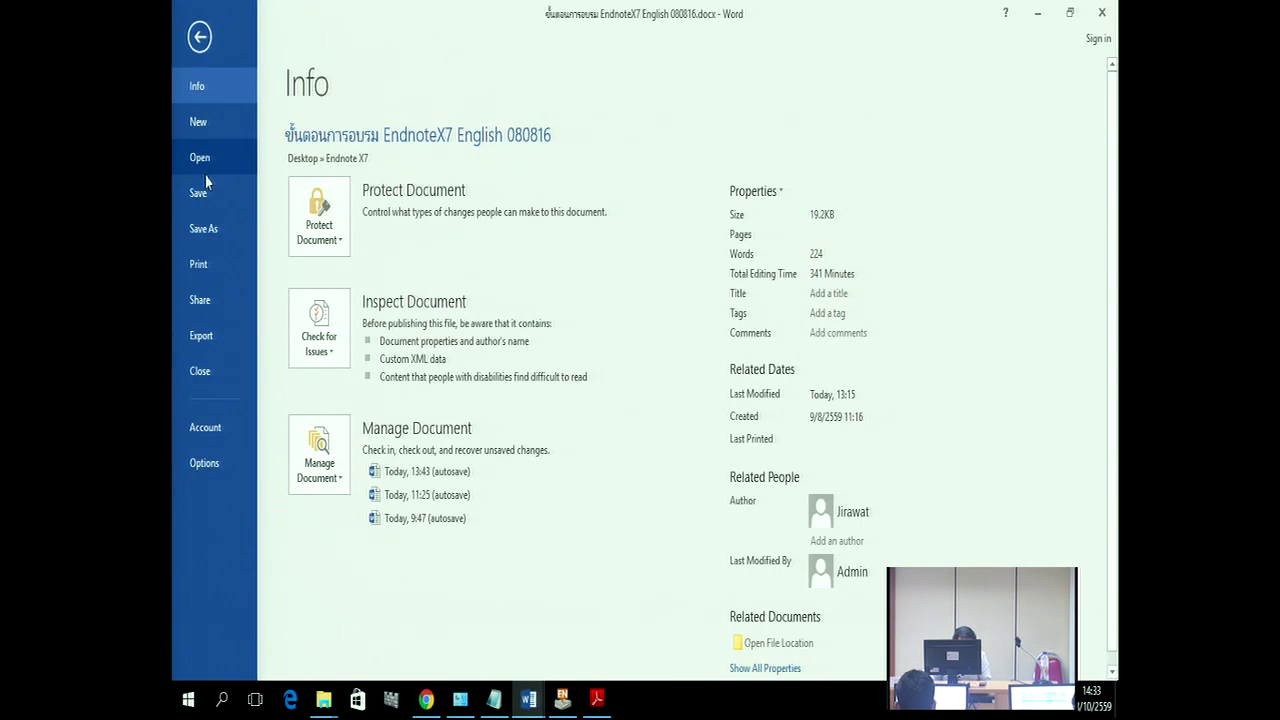
{"action": "left_click", "coordinate": [211, 125]}
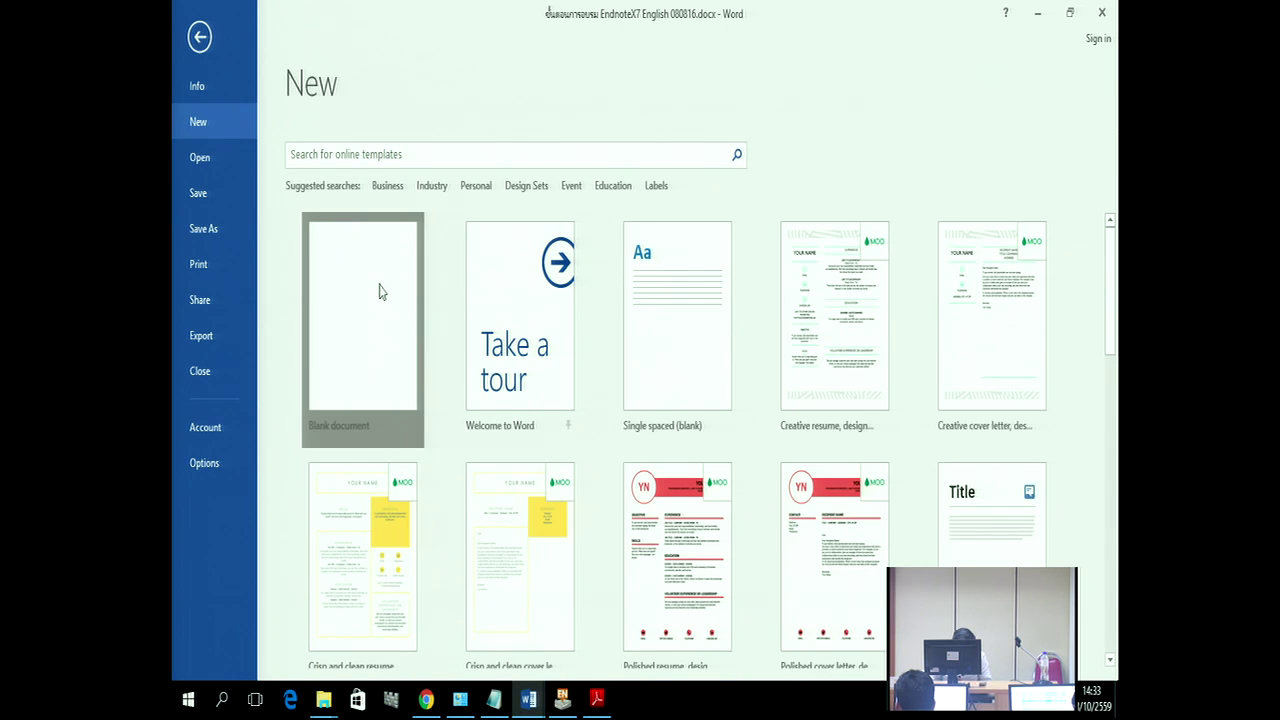
{"action": "left_click", "coordinate": [380, 289]}
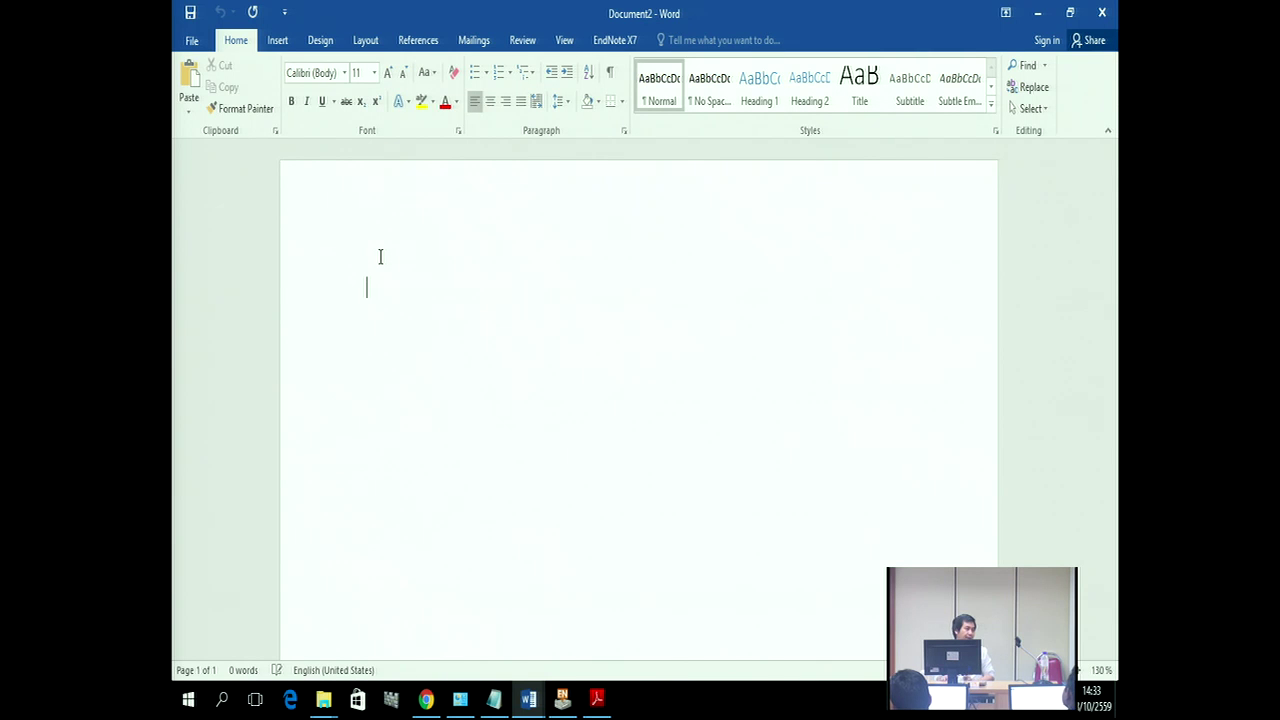
{"action": "left_click", "coordinate": [605, 47]}
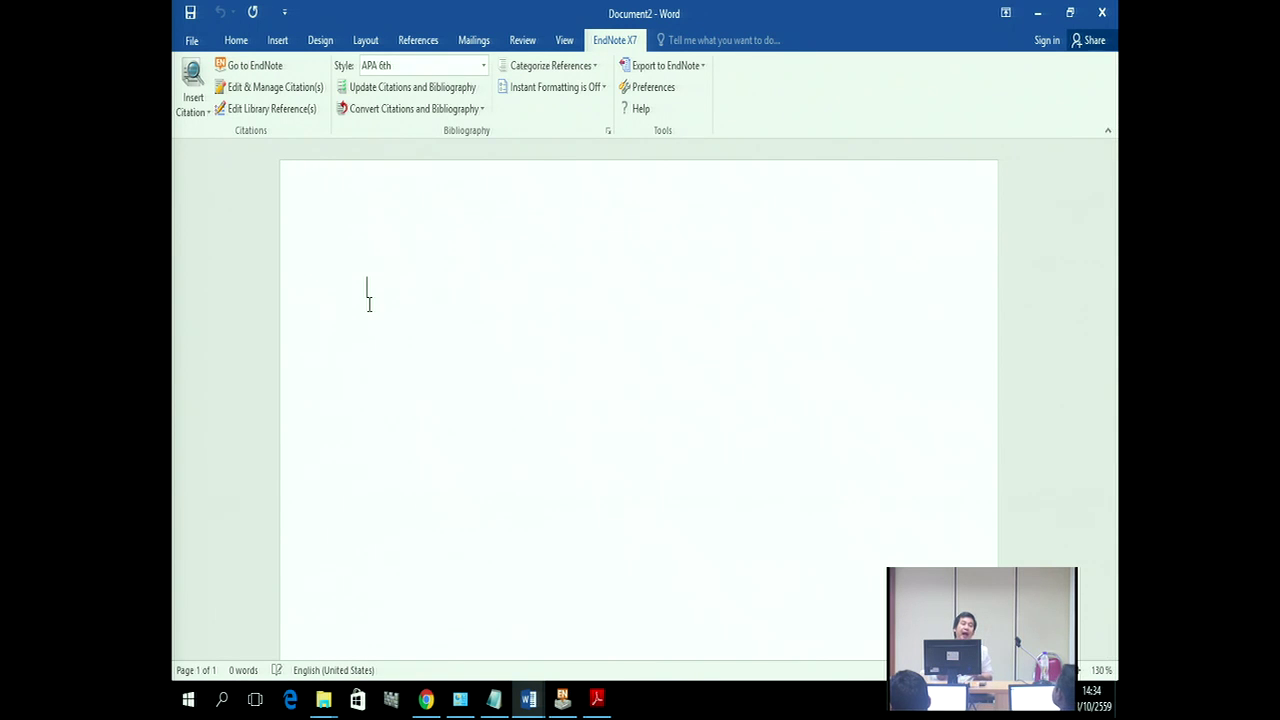
{"action": "type", "text": "gjhtdhdfgawetrawvgtTRB"}
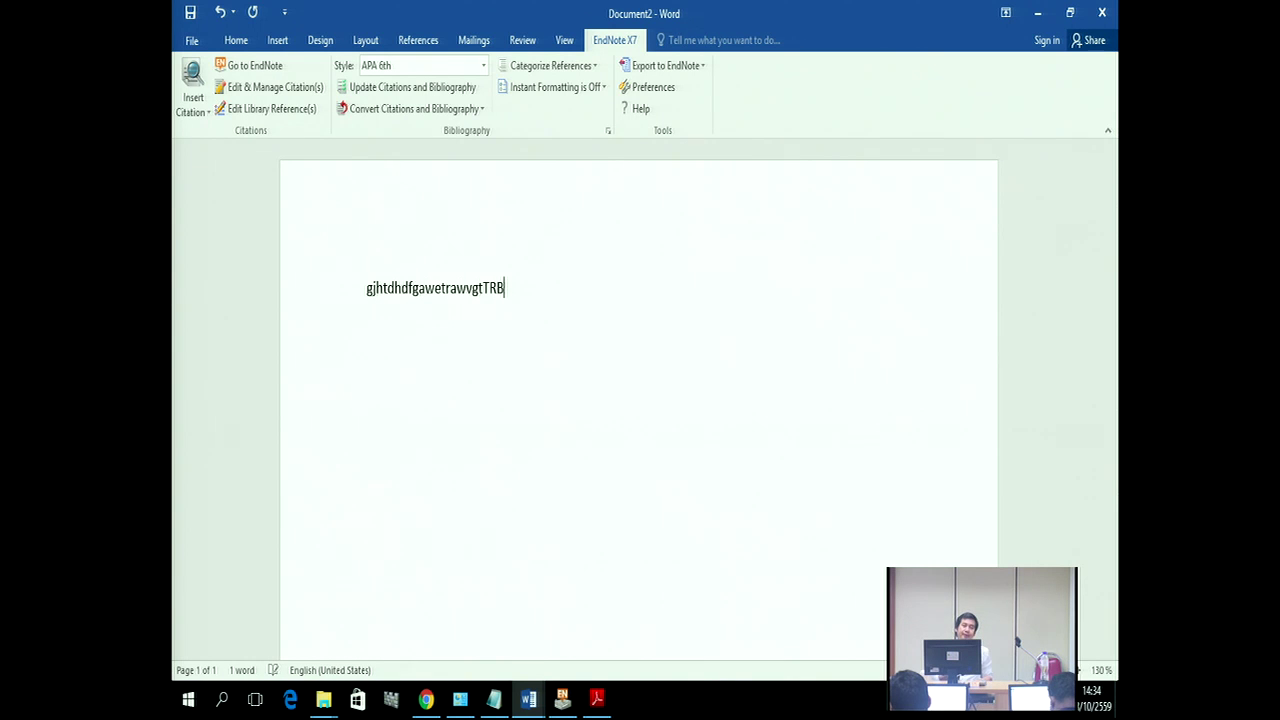
{"action": "key", "text": "BackSpace"}
{"action": "key", "text": "BackSpace"}
{"action": "key", "text": "BackSpace"}
{"action": "key", "text": "BackSpace"}
{"action": "key", "text": "BackSpace"}
{"action": "key", "text": "BackSpace"}
{"action": "key", "text": "BackSpace"}
{"action": "key", "text": "BackSpace"}
{"action": "key", "text": "BackSpace"}
{"action": "key", "text": "BackSpace"}
{"action": "key", "text": "BackSpace"}
{"action": "key", "text": "BackSpace"}
{"action": "key", "text": "BackSpace"}
{"action": "key", "text": "BackSpace"}
{"action": "key", "text": "BackSpace"}
{"action": "key", "text": "BackSpace"}
{"action": "key", "text": "BackSpace"}
{"action": "key", "text": "BackSpace"}
{"action": "key", "text": "BackSpace"}
{"action": "key", "text": "BackSpace"}
{"action": "key", "text": "BackSpace"}
{"action": "key", "text": "BackSpace"}
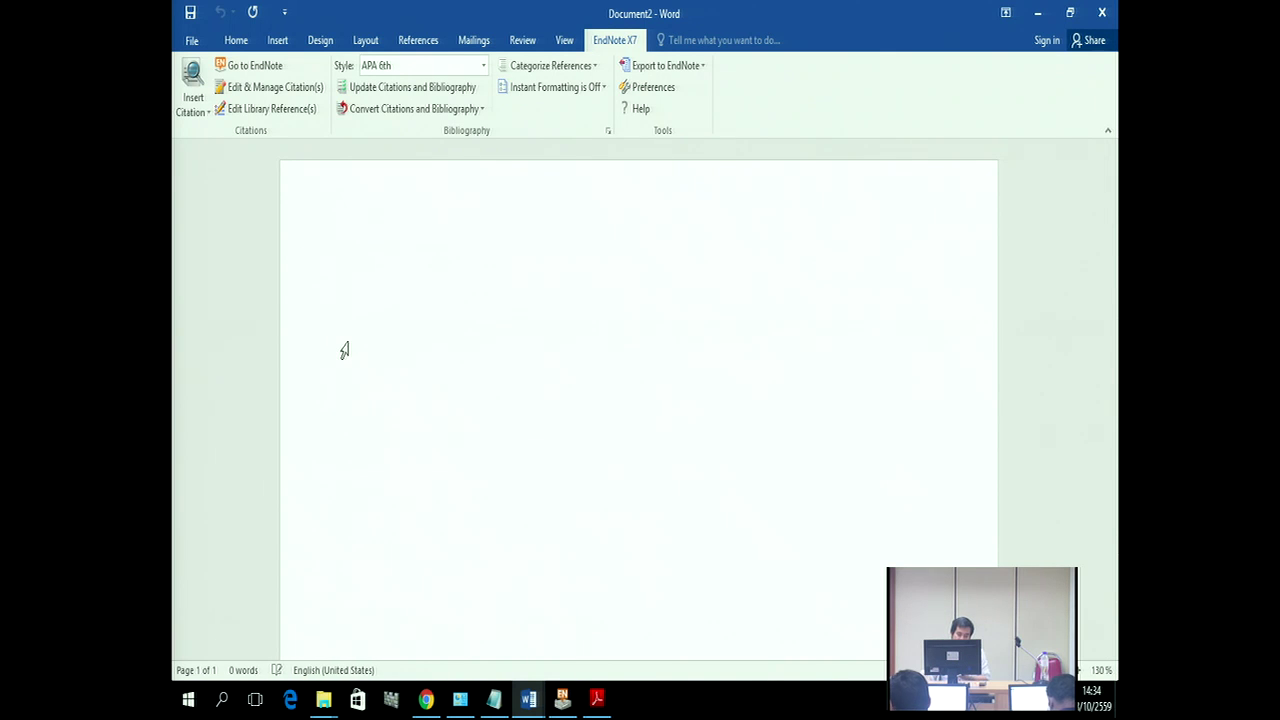
Step: Copy the topic 8 heading "Using Endnote while writing a paper with Microsoft Word" from the EndnoteX7 English 080816 outline
{"action": "mouse_move", "coordinate": [530, 700]}
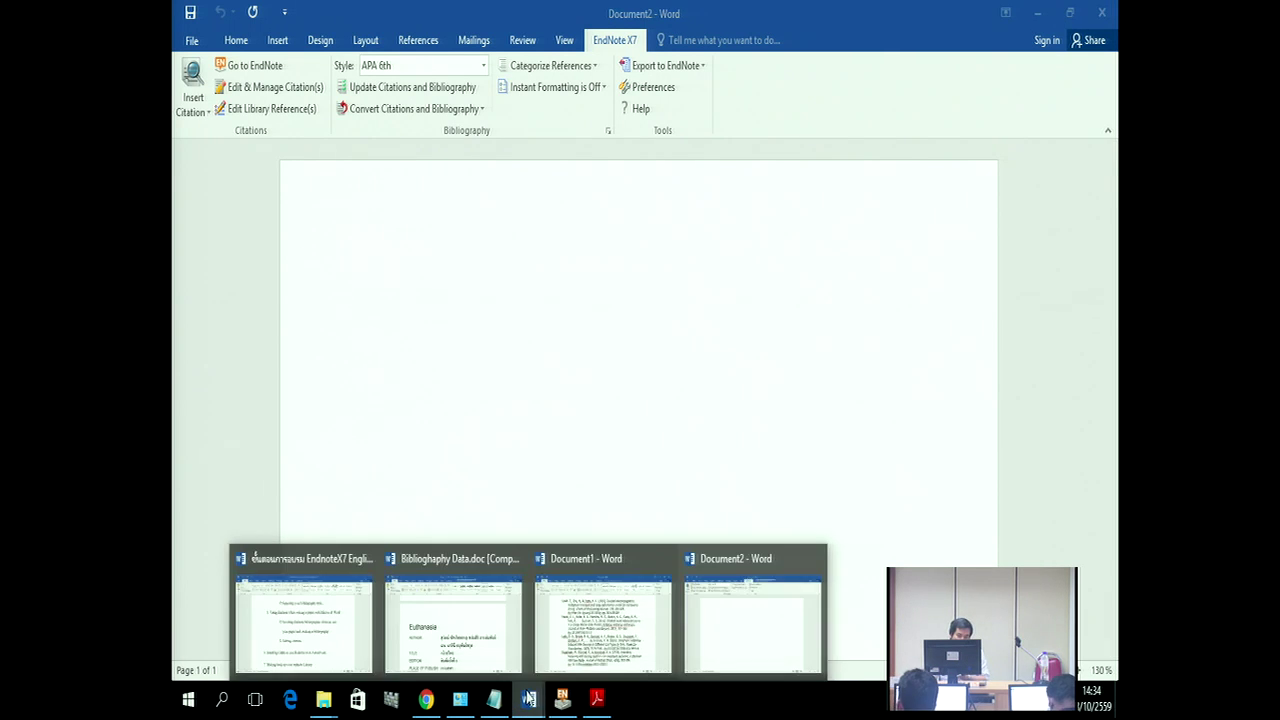
{"action": "left_click", "coordinate": [617, 646]}
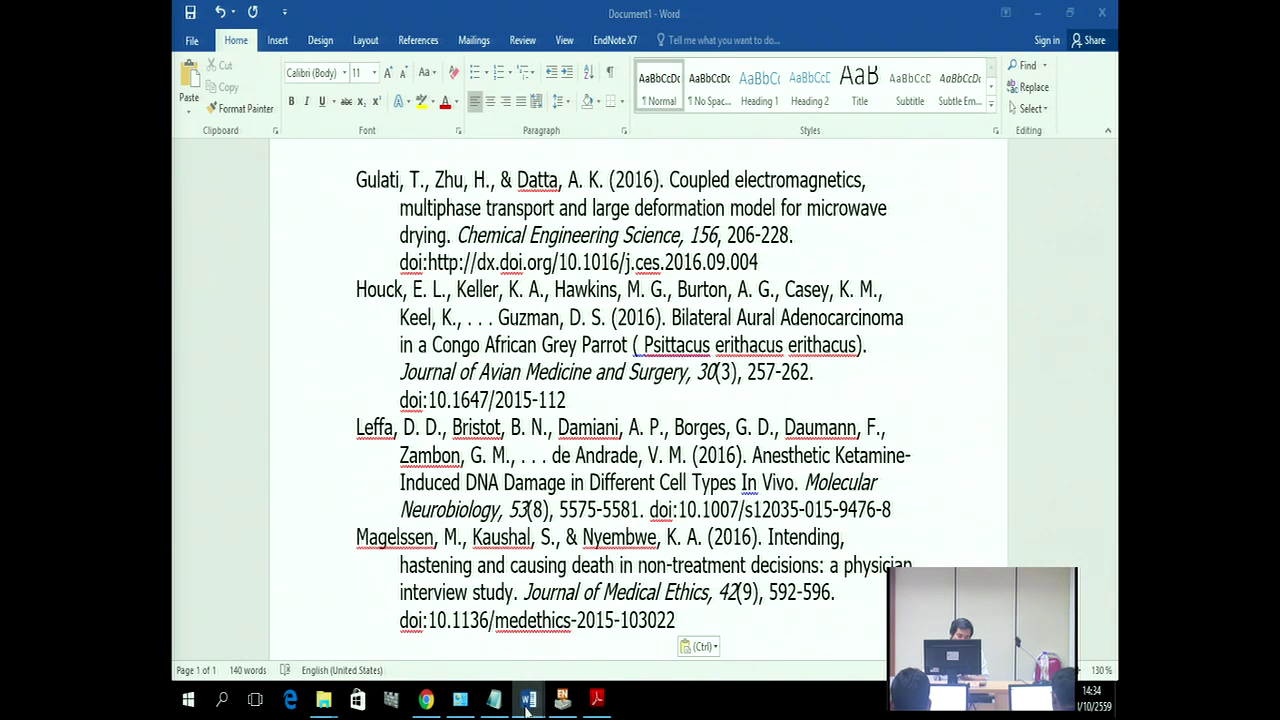
{"action": "mouse_move", "coordinate": [530, 702]}
{"action": "left_click", "coordinate": [350, 565]}
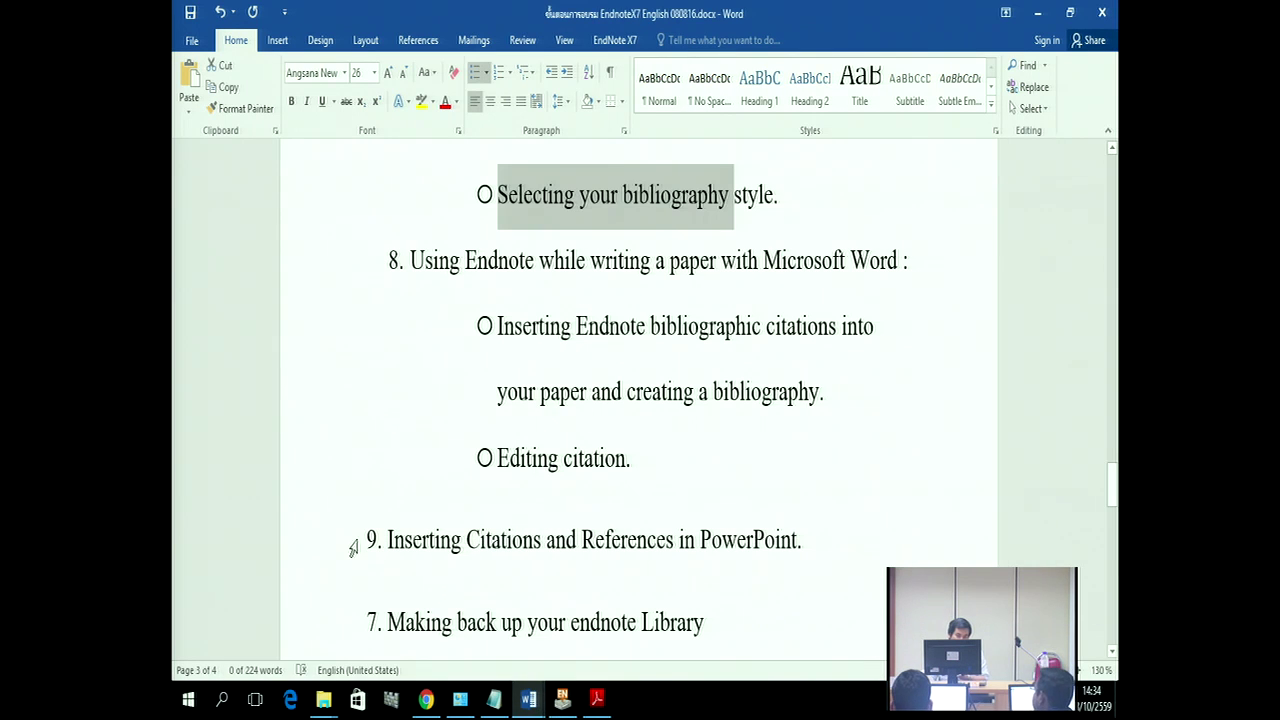
{"action": "left_click_drag", "start_coordinate": [411, 262], "coordinate": [900, 262]}
{"action": "right_click", "coordinate": [884, 252]}
{"action": "left_click", "coordinate": [905, 286]}
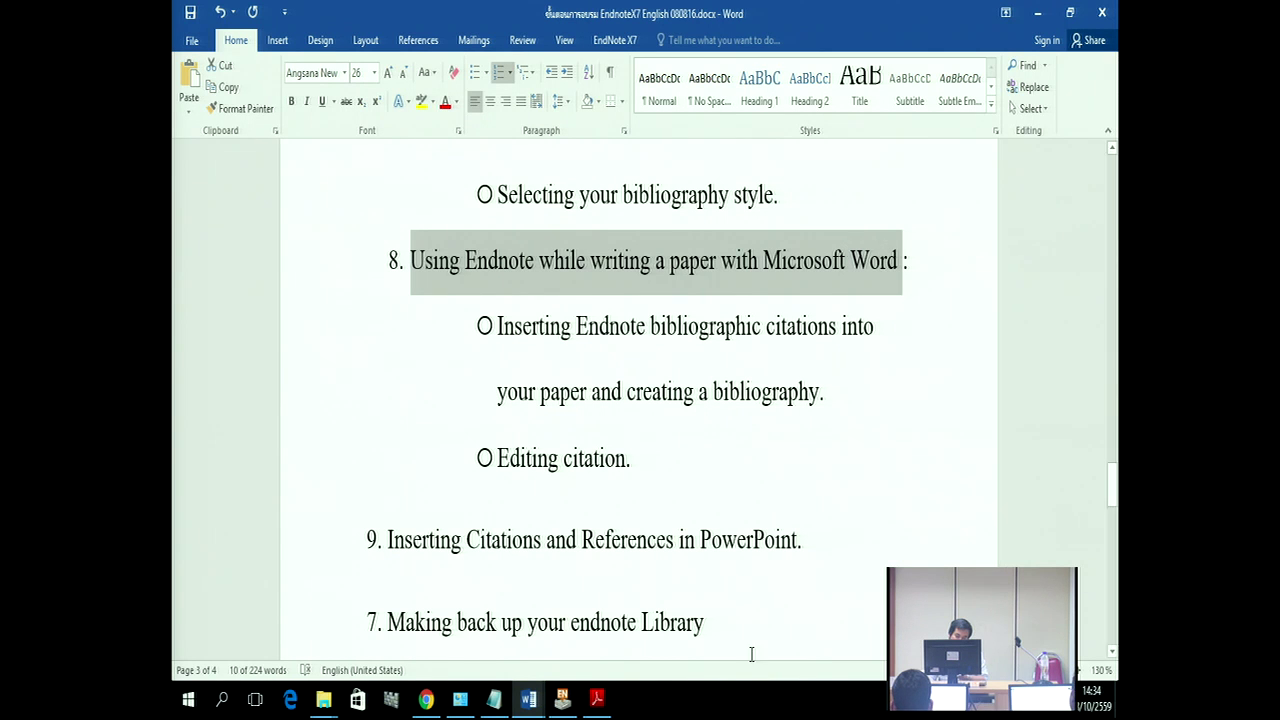
Step: Paste the heading into Document2, remove its list number and place the insertion point at the end of the line
{"action": "mouse_move", "coordinate": [530, 702]}
{"action": "left_click", "coordinate": [730, 588]}
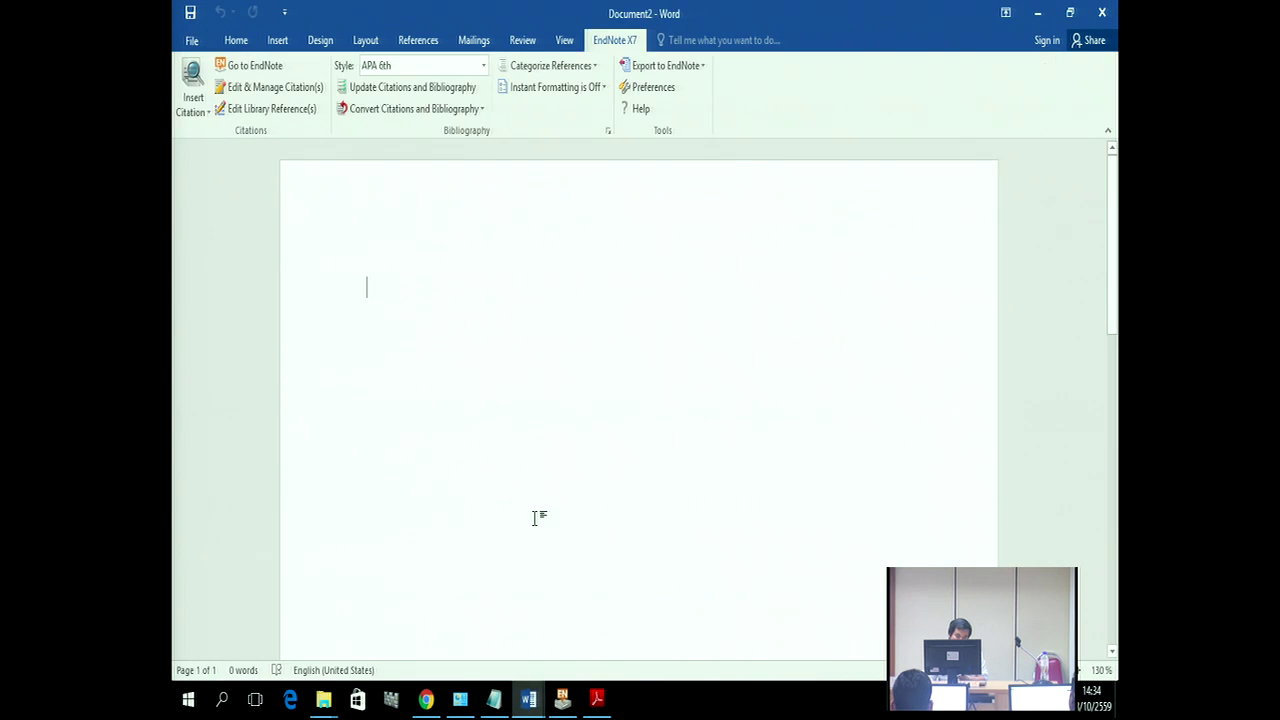
{"action": "right_click", "coordinate": [394, 290]}
{"action": "left_click", "coordinate": [480, 374]}
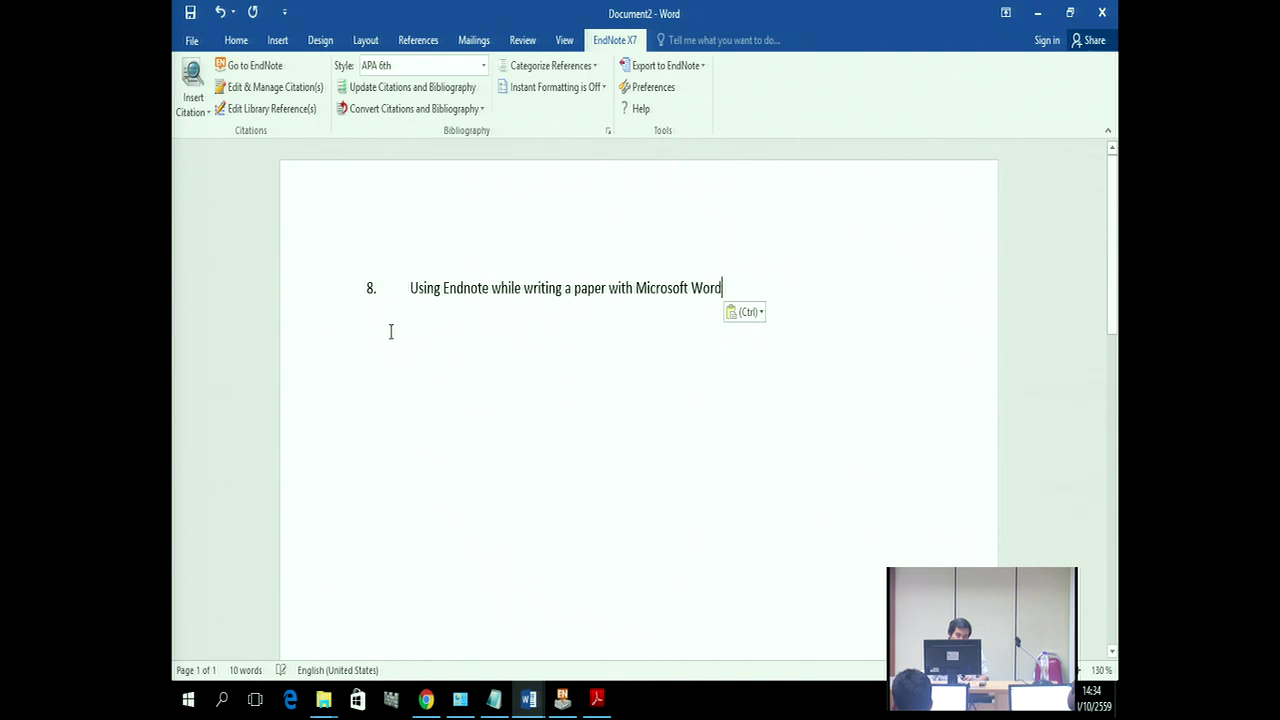
{"action": "left_click", "coordinate": [409, 288]}
{"action": "key", "text": "BackSpace"}
{"action": "key", "text": "BackSpace"}
{"action": "key", "text": "BackSpace"}
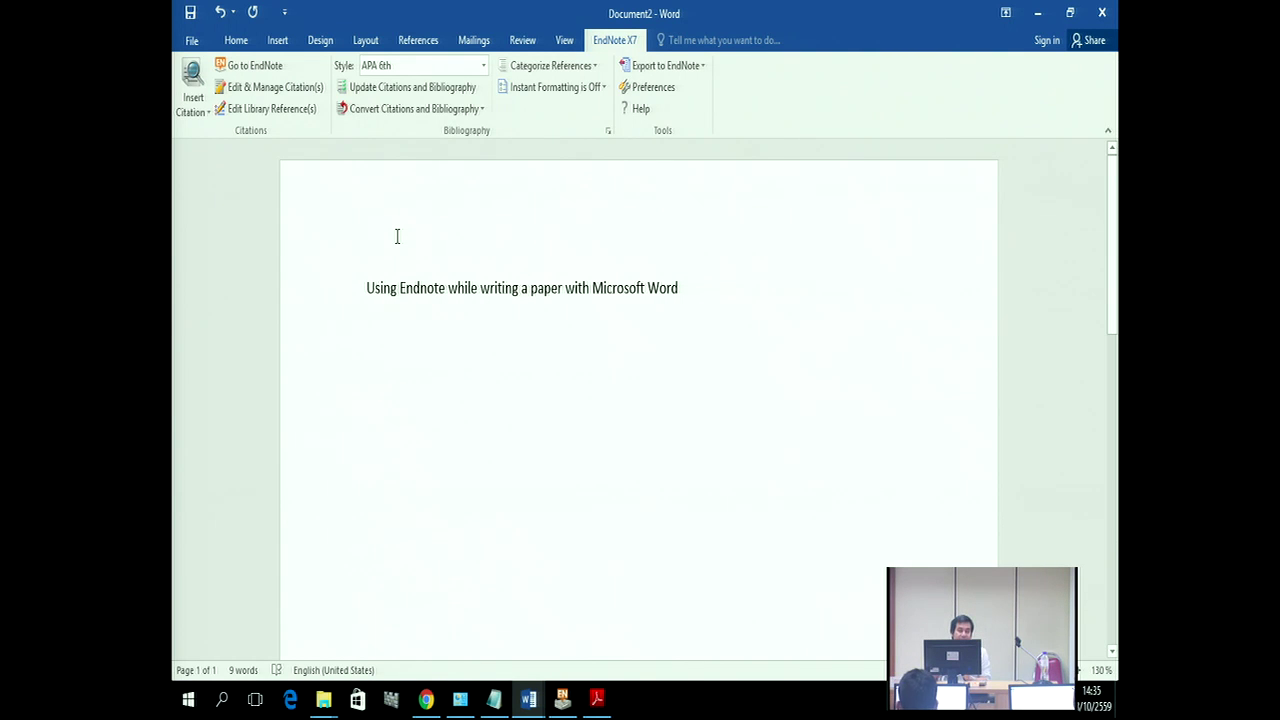
{"action": "left_click_drag", "start_coordinate": [369, 290], "coordinate": [619, 287]}
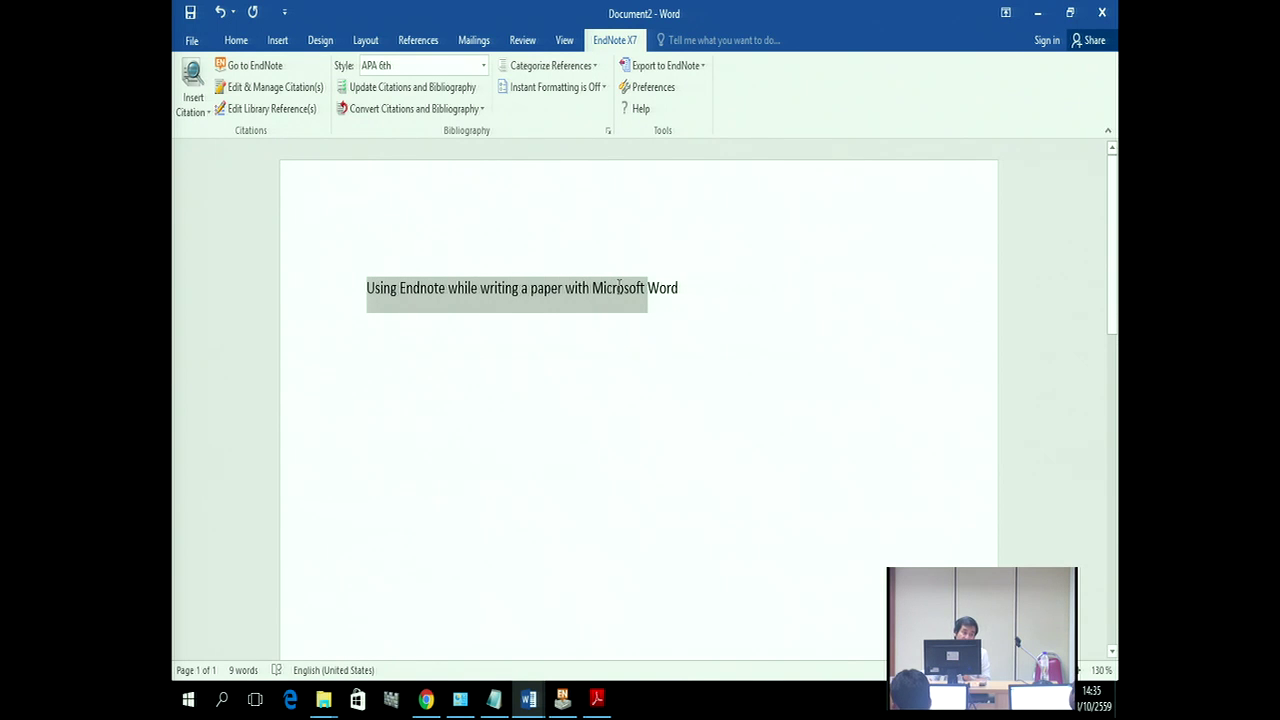
{"action": "left_click_drag", "start_coordinate": [619, 287], "coordinate": [619, 287]}
{"action": "left_click", "coordinate": [686, 297]}
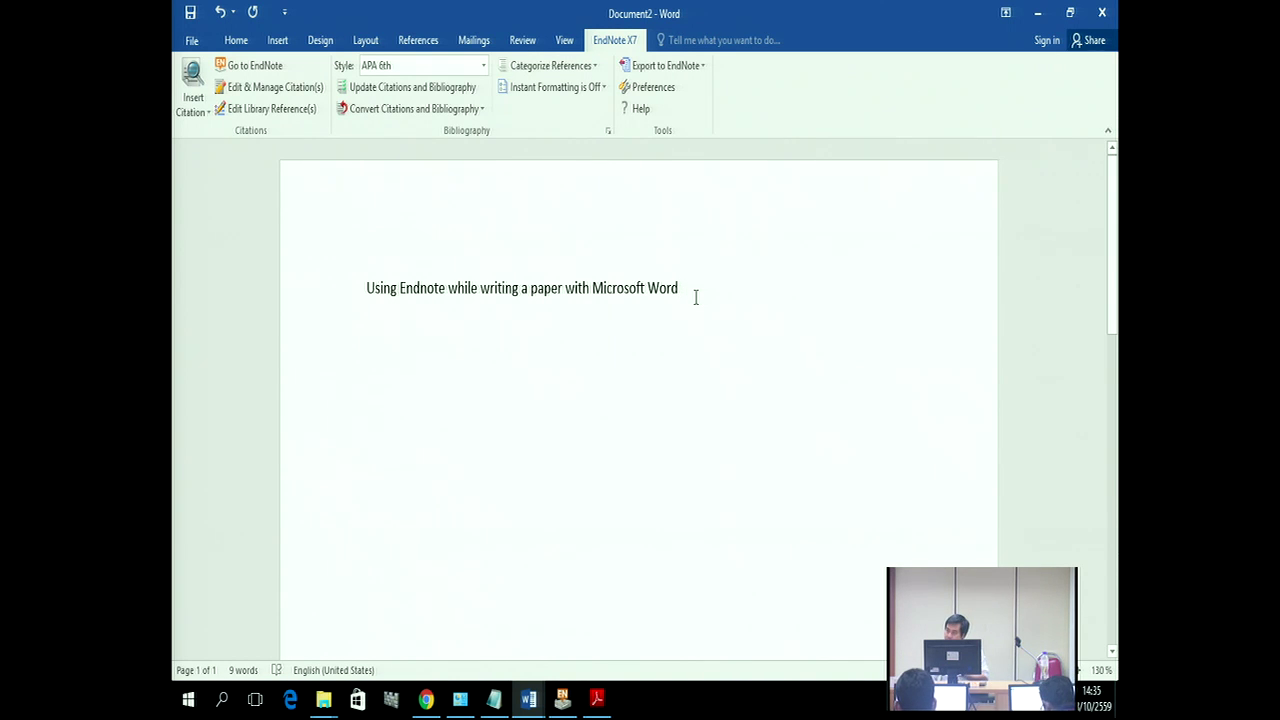
Step: Insert the 2014 reference "Mathematical modeling of hot air/electrohydrodynamic (EHD) drying kinetics of mushroom slices" from EndNote's drying group after the heading text in Document2
{"action": "left_click", "coordinate": [562, 698]}
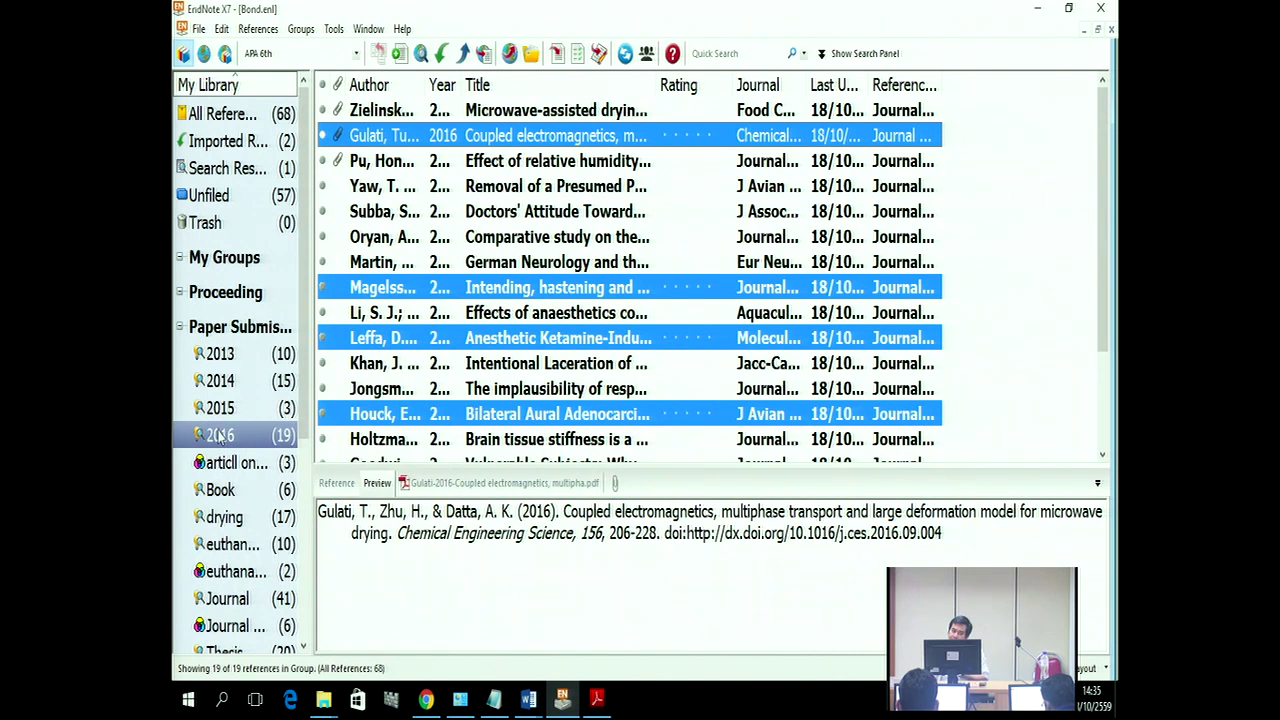
{"action": "left_click", "coordinate": [225, 517]}
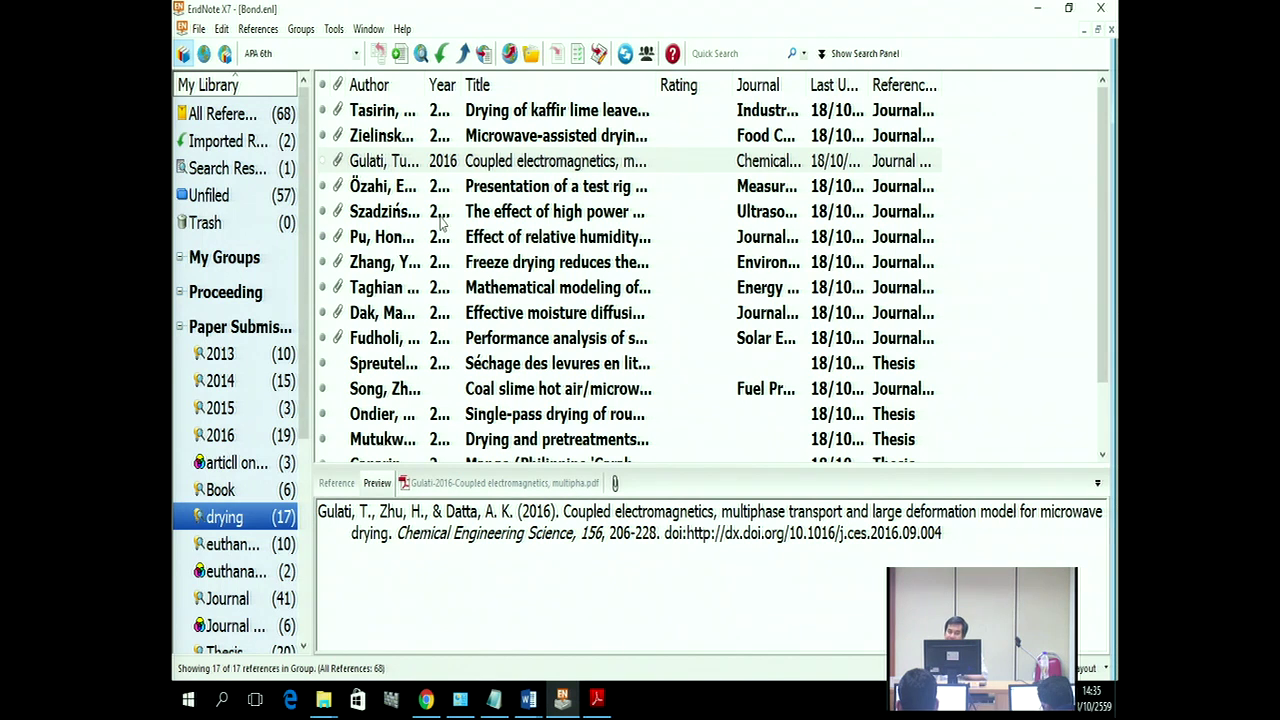
{"action": "left_click", "coordinate": [433, 290]}
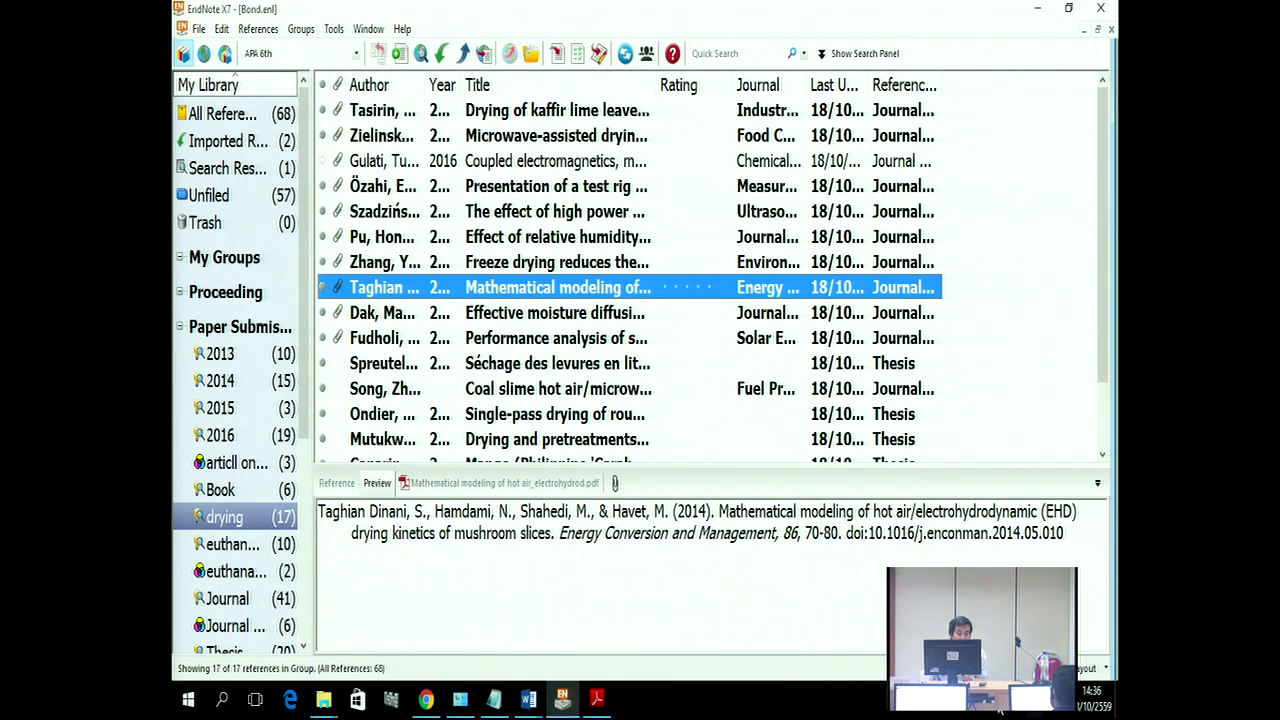
{"action": "mouse_move", "coordinate": [529, 698]}
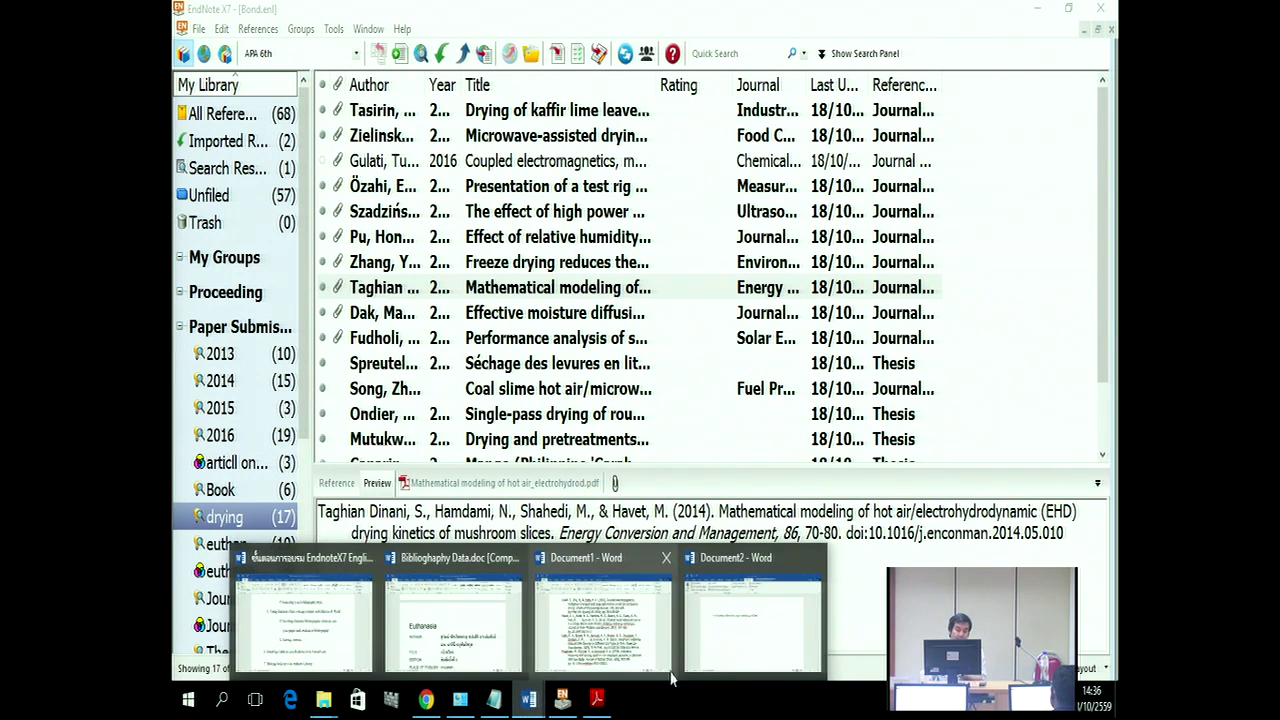
{"action": "left_click", "coordinate": [737, 615]}
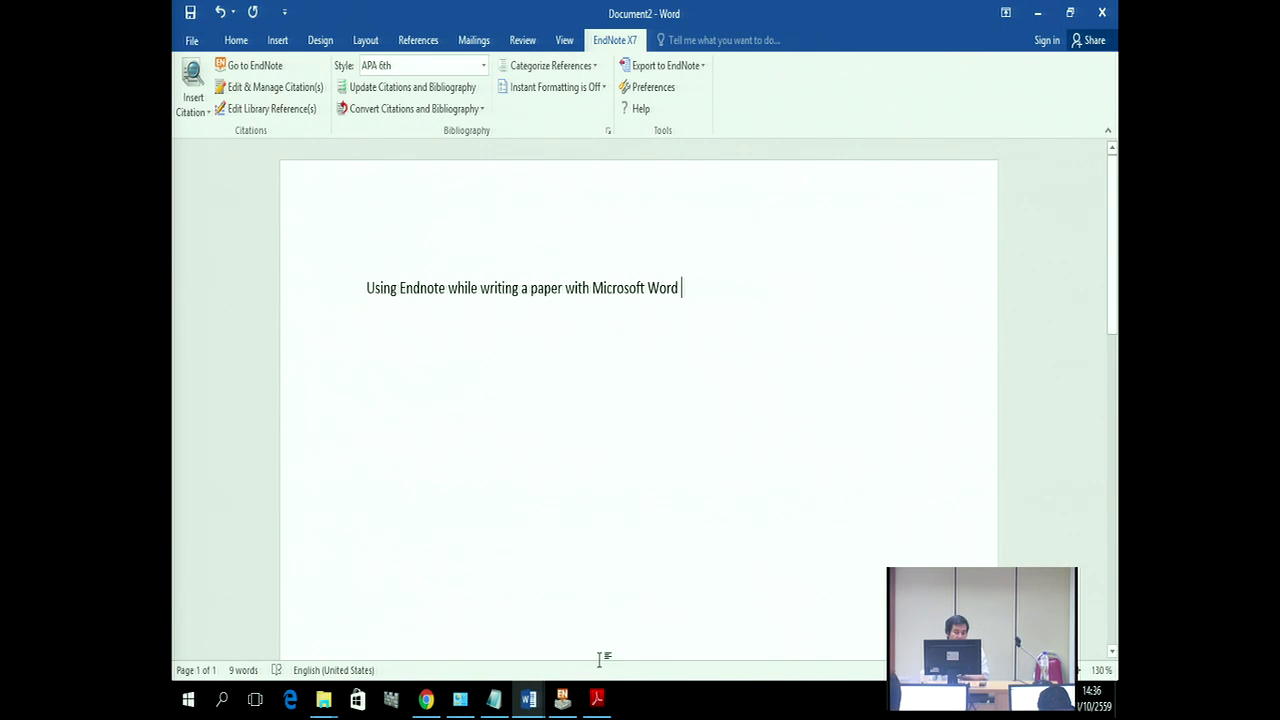
{"action": "left_click", "coordinate": [563, 700]}
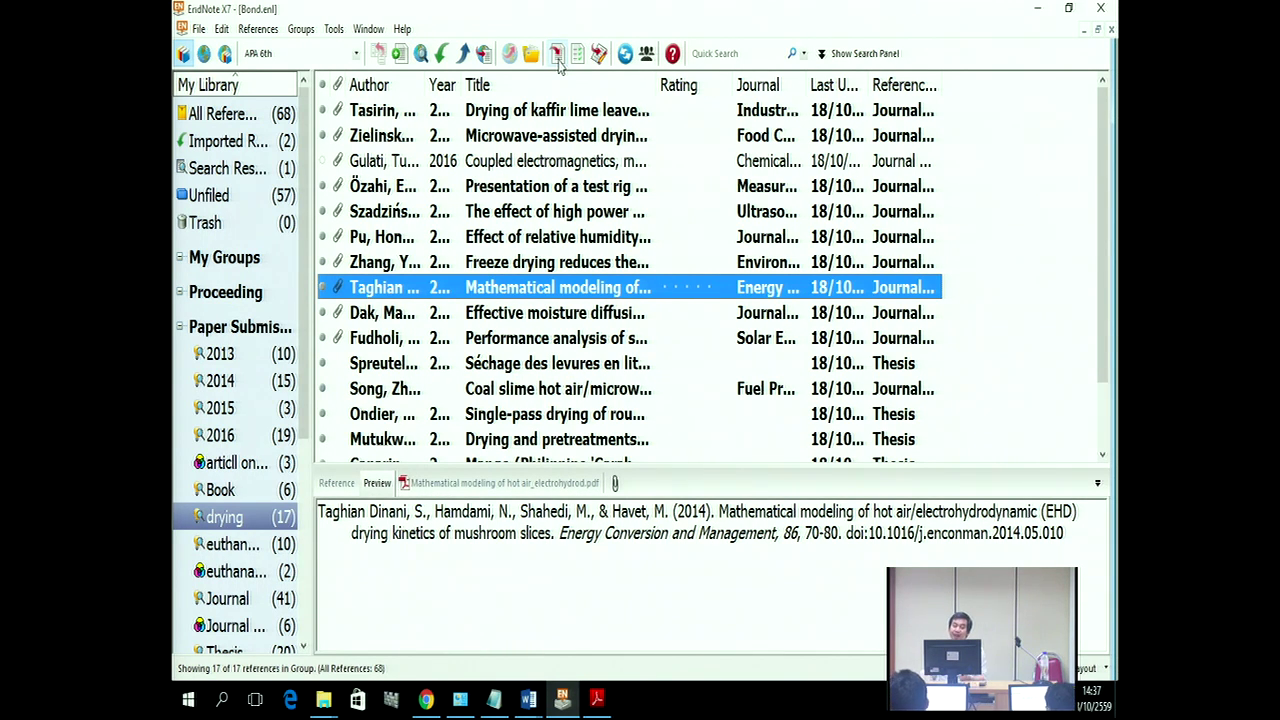
{"action": "left_click", "coordinate": [557, 55]}
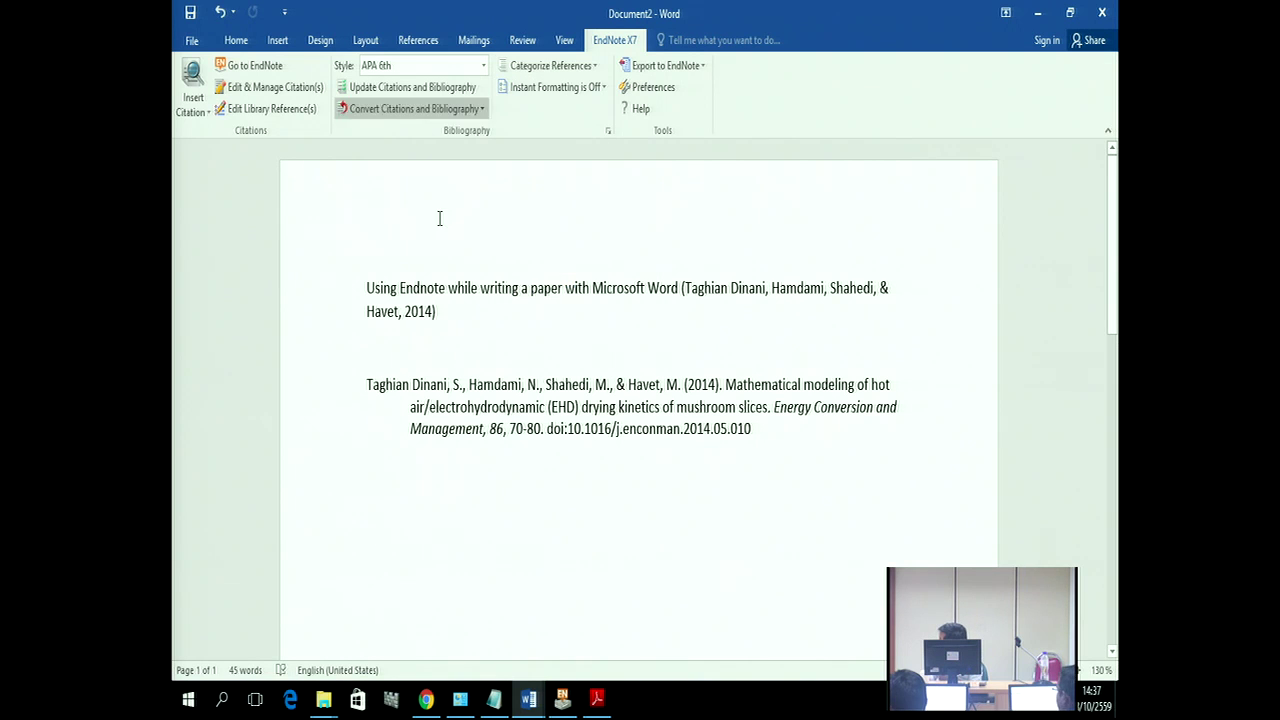
{"action": "left_click", "coordinate": [487, 400]}
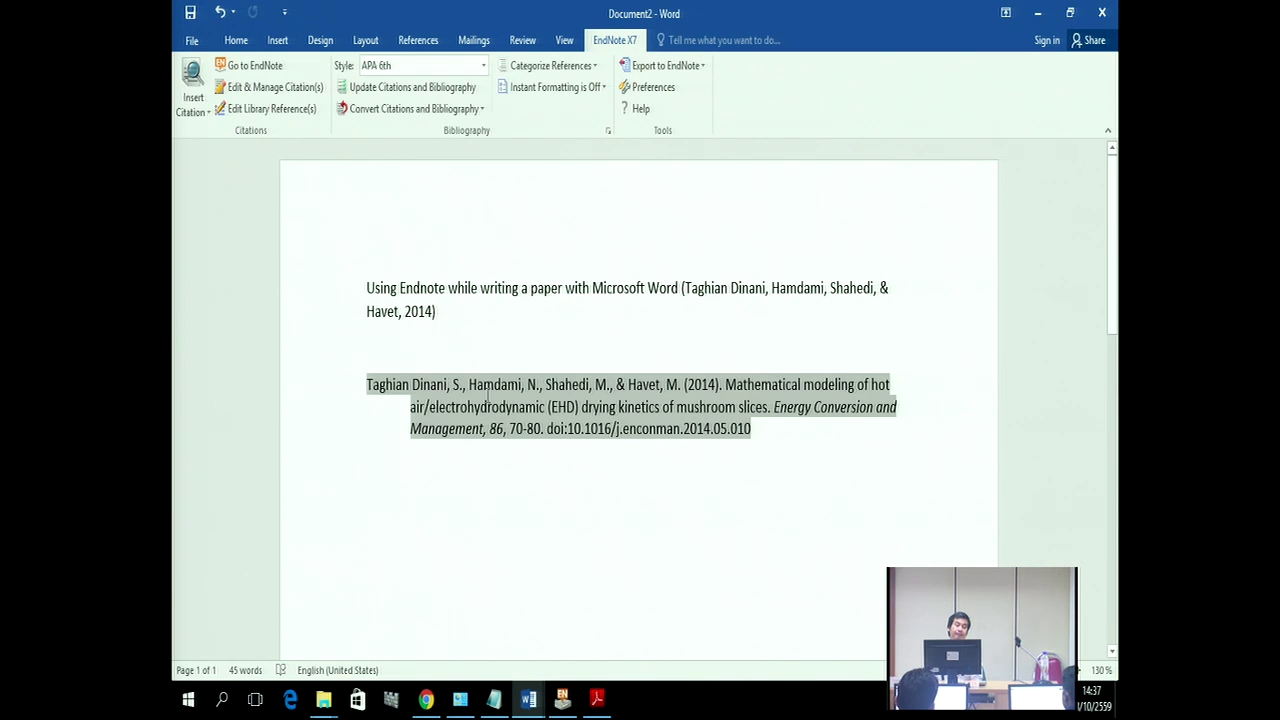
Step: Paste the copied heading as a second sentence after the first citation and remove its list number "8."
{"action": "left_click", "coordinate": [449, 318]}
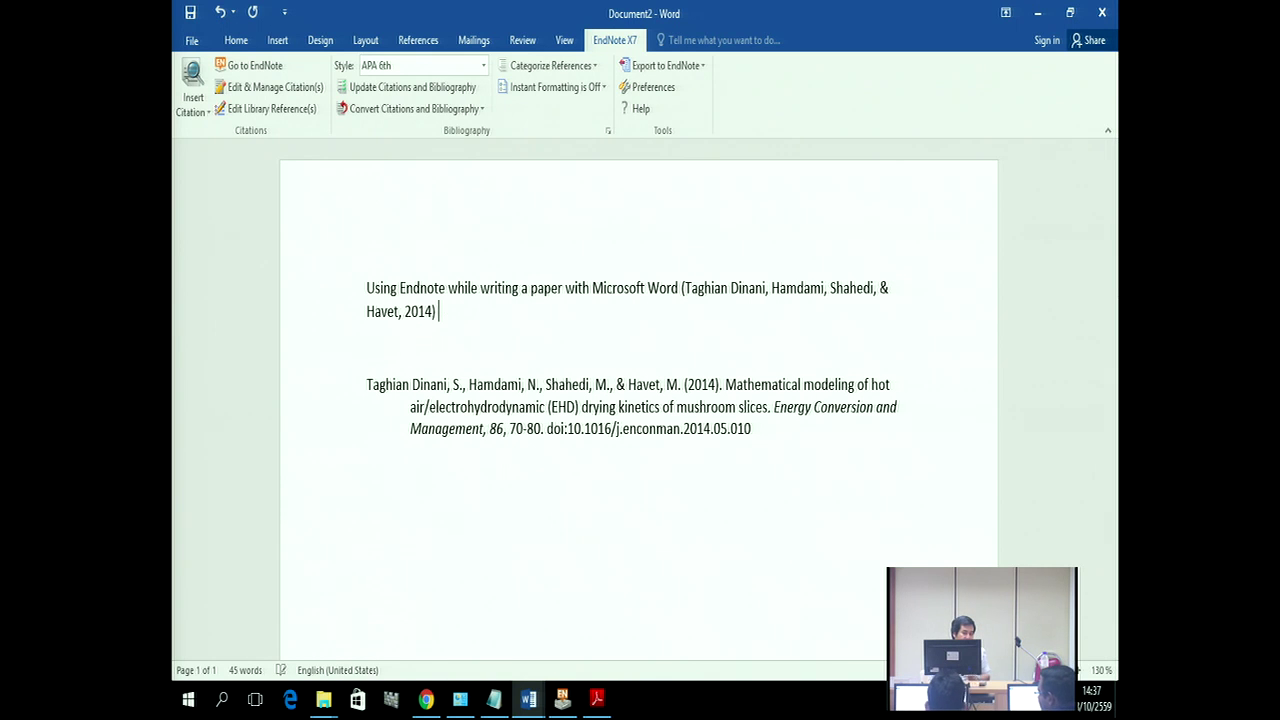
{"action": "right_click", "coordinate": [449, 319]}
{"action": "left_click", "coordinate": [537, 411]}
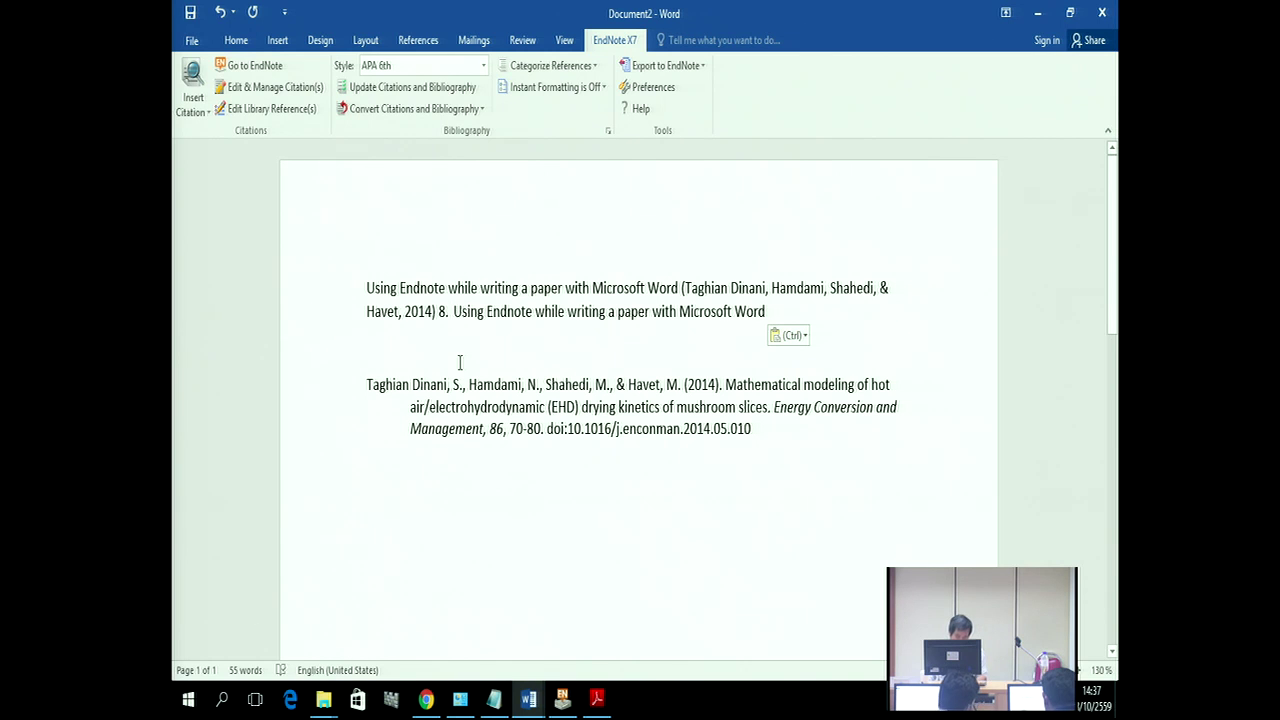
{"action": "key", "text": "BackSpace"}
{"action": "key", "text": "BackSpace"}
{"action": "key", "text": "BackSpace"}
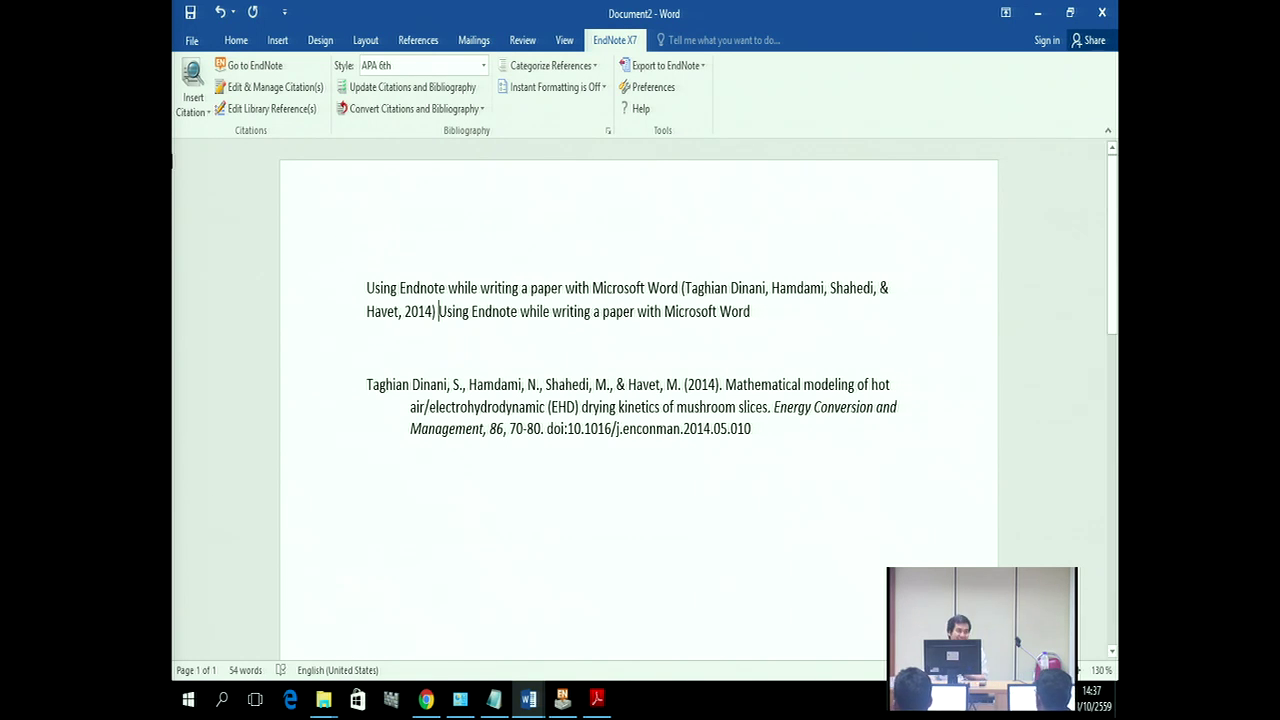
Step: Cite two 2014 theses from EndNote's drying group, "Drying and pretreatments..." and "Séchage des levures...", together at the end of the second sentence in Document2
{"action": "left_click", "coordinate": [564, 698]}
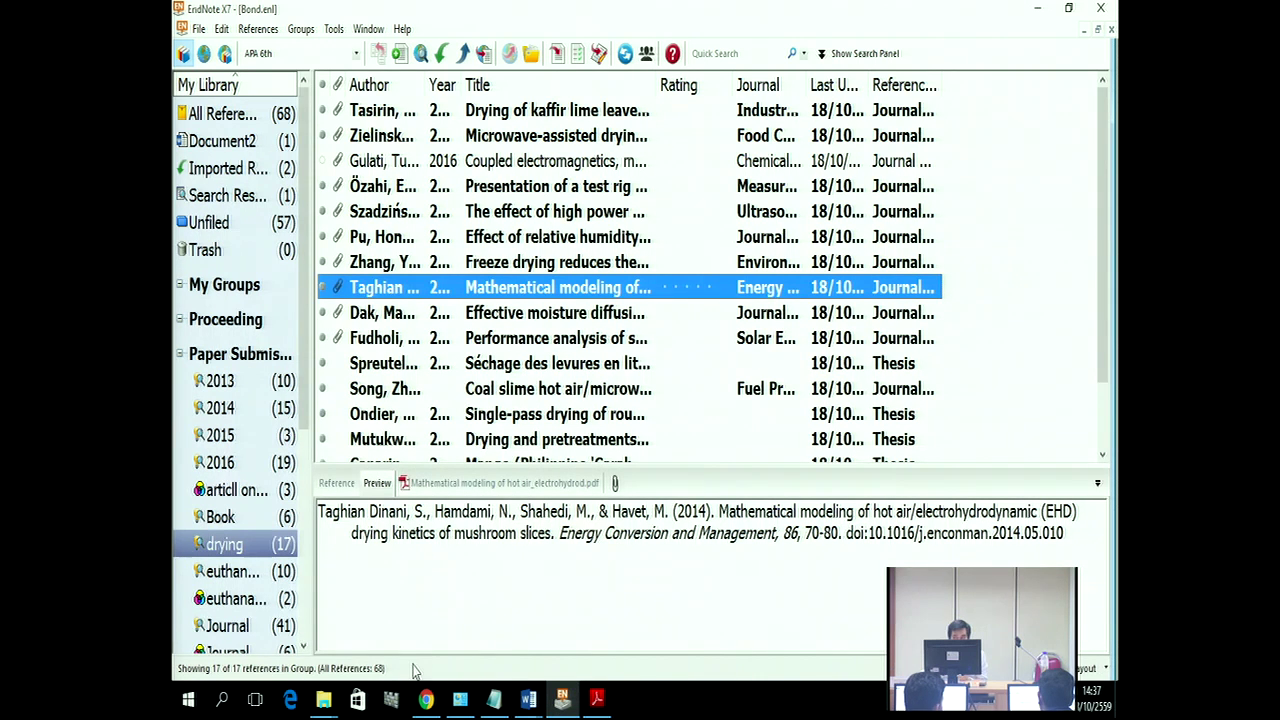
{"action": "mouse_move", "coordinate": [543, 704]}
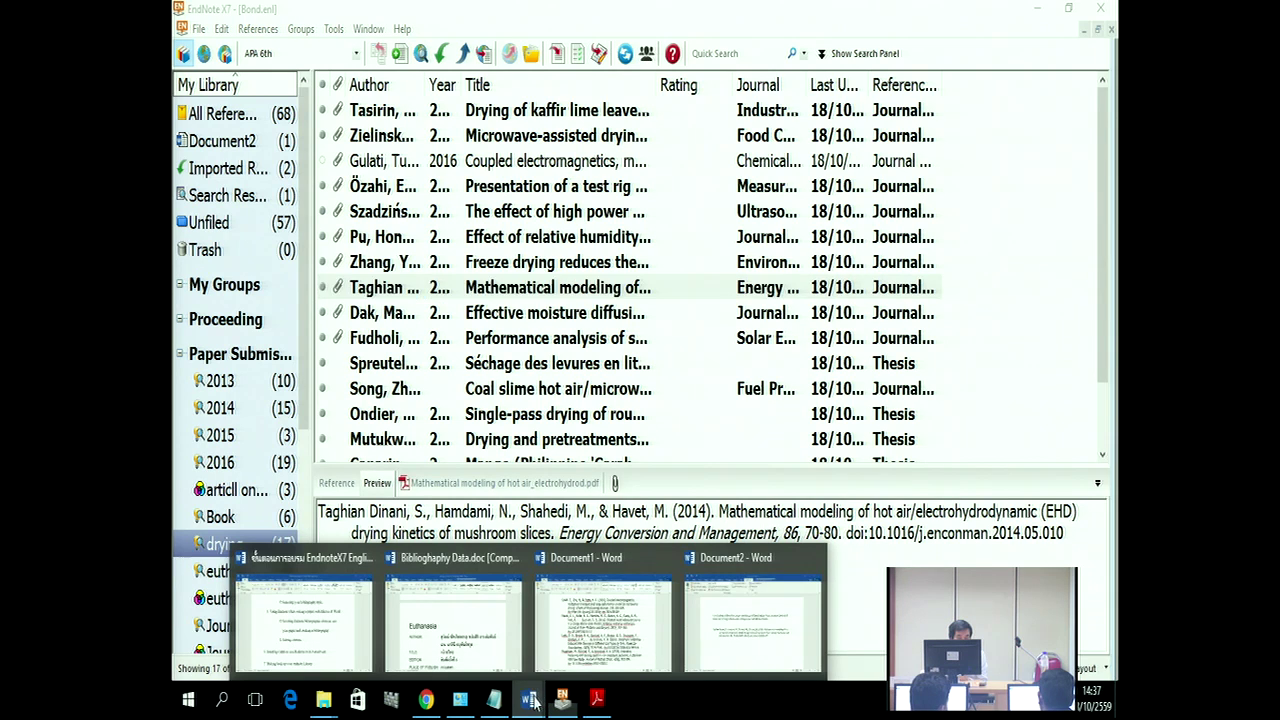
{"action": "left_click", "coordinate": [752, 615]}
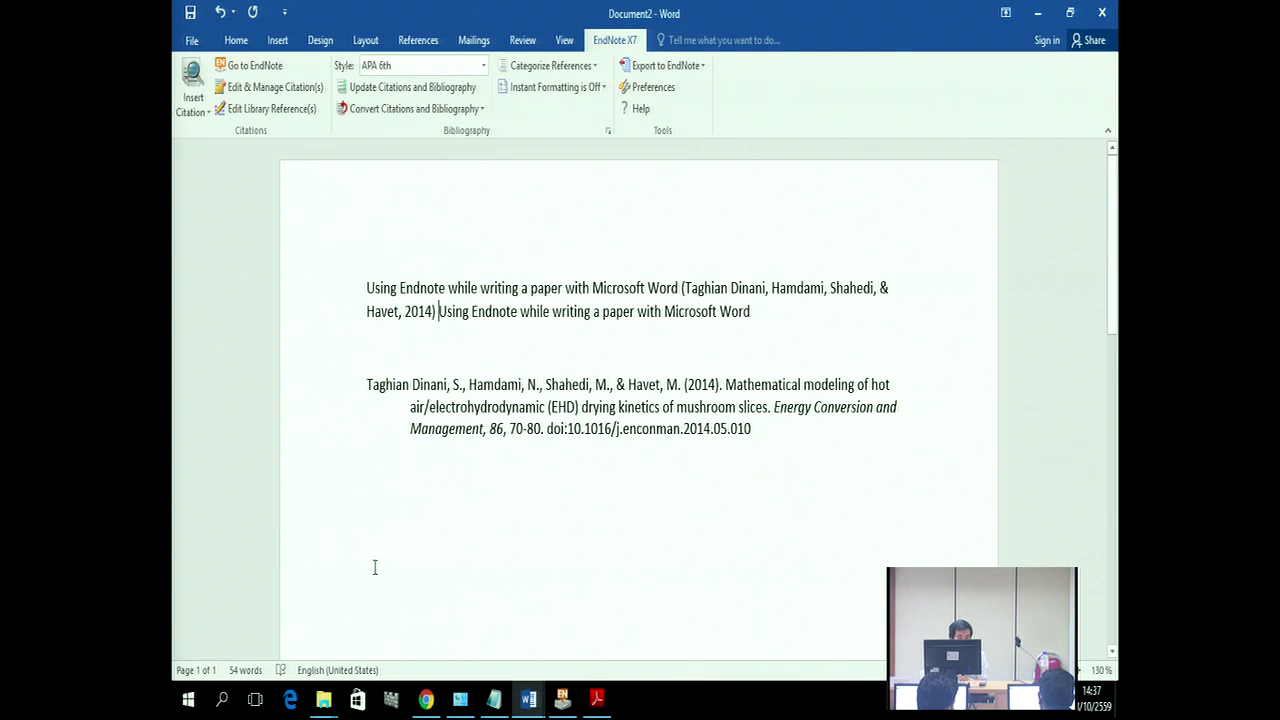
{"action": "left_click", "coordinate": [562, 698]}
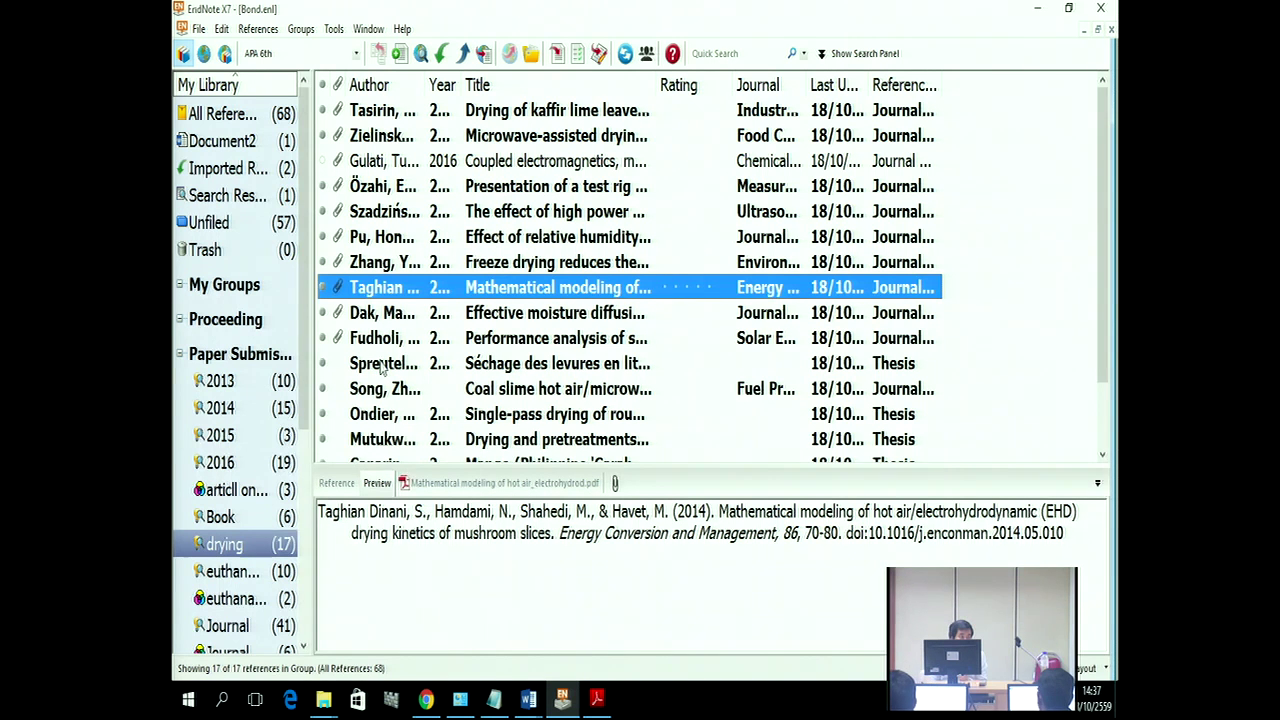
{"action": "scroll", "coordinate": [410, 320], "scroll_direction": "down", "scroll_amount": 1}
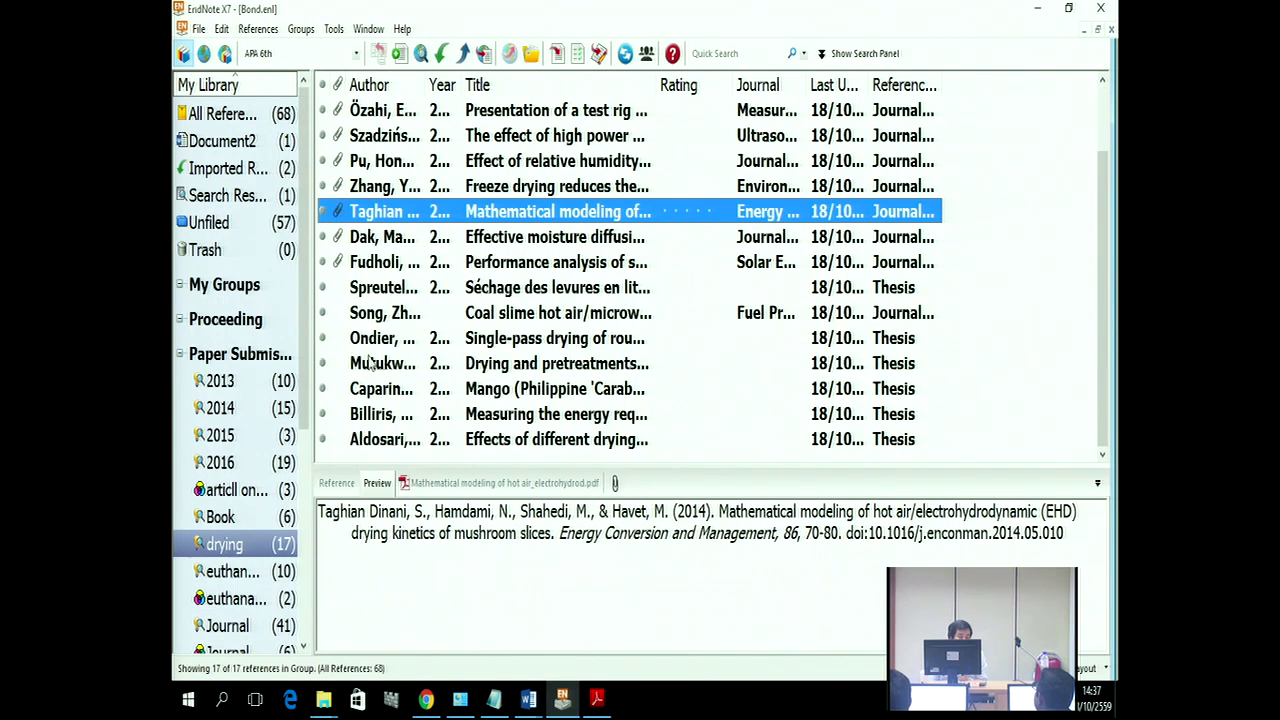
{"action": "left_click", "coordinate": [363, 366]}
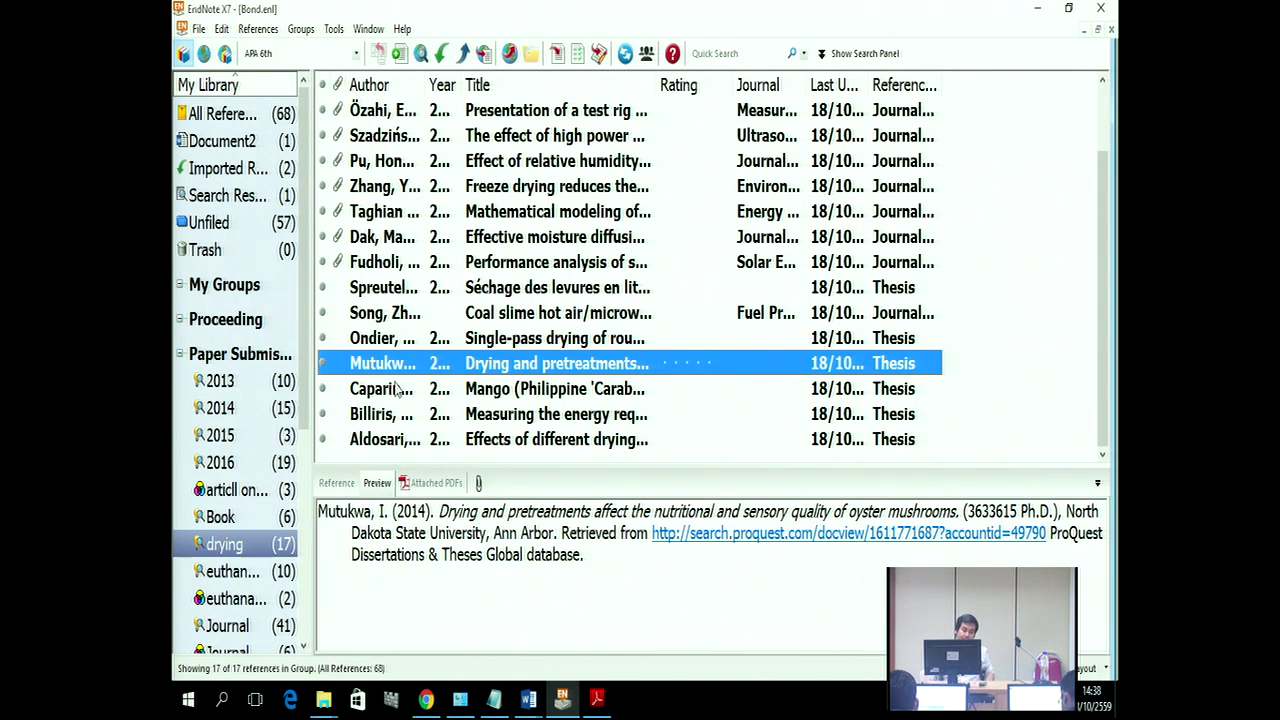
{"action": "left_click", "coordinate": [397, 289], "text": "ctrl"}
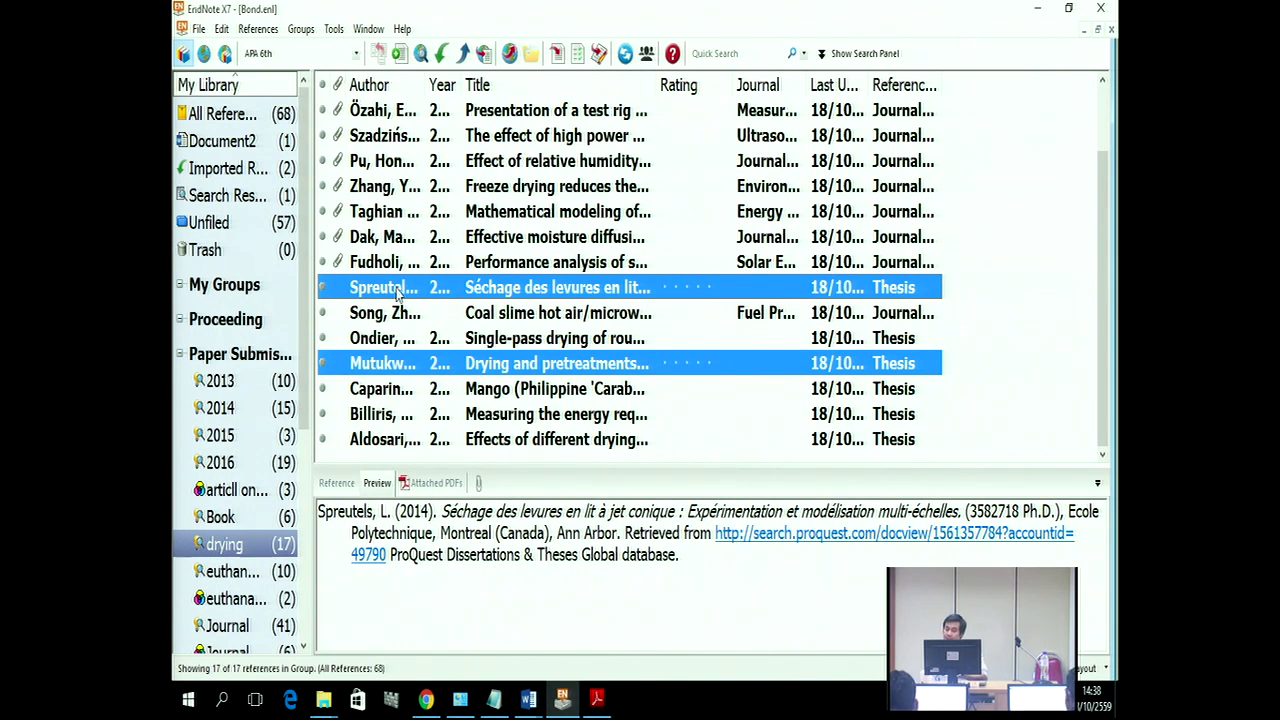
{"action": "left_click", "coordinate": [525, 710]}
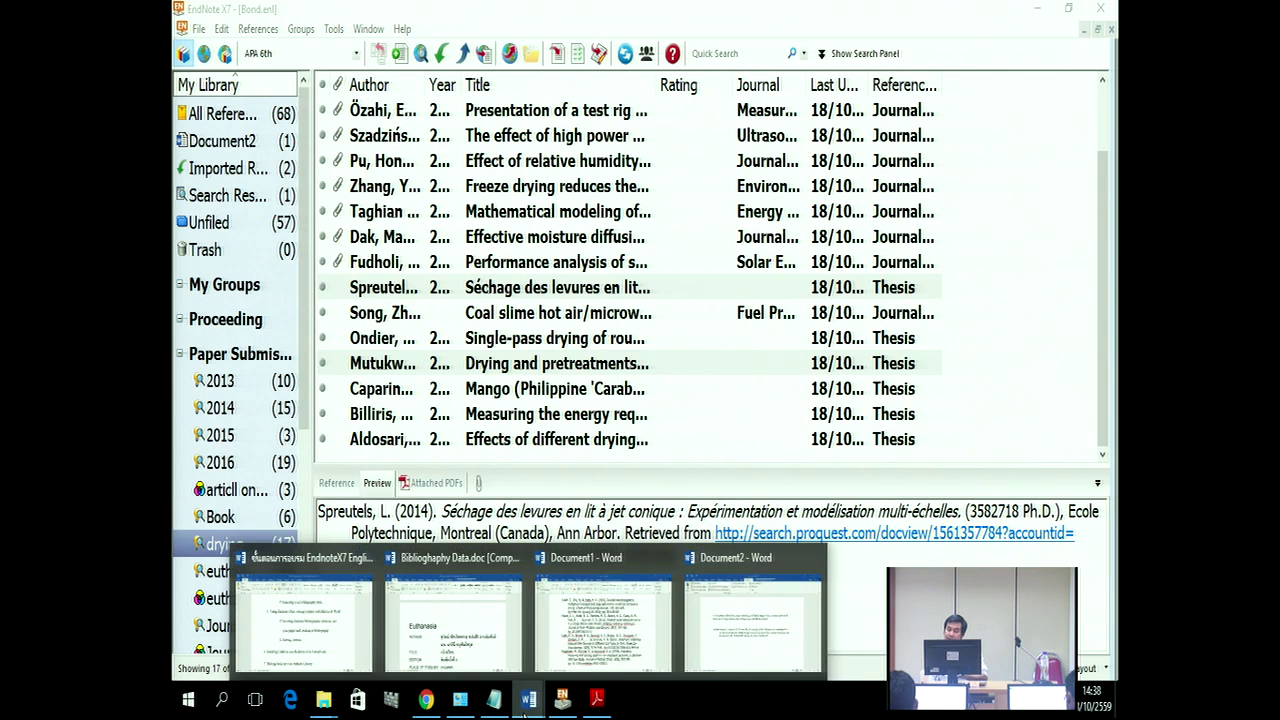
{"action": "left_click", "coordinate": [742, 657]}
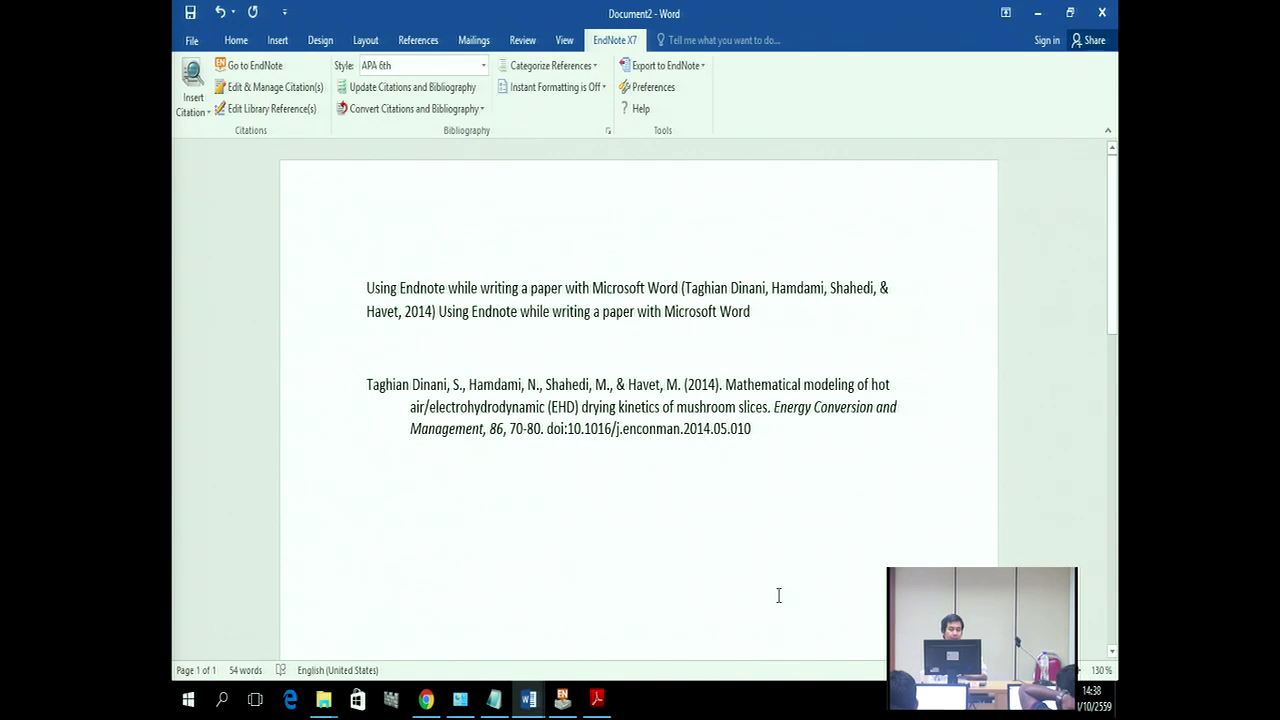
{"action": "left_click", "coordinate": [769, 316]}
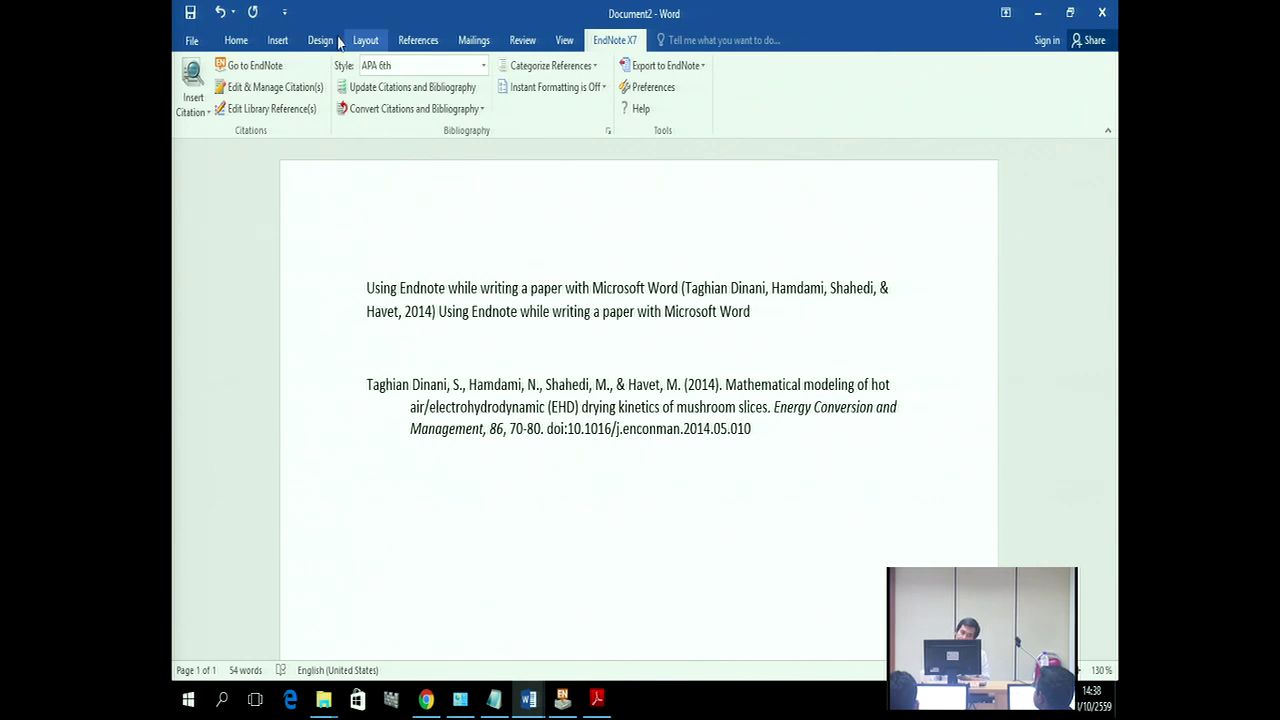
{"action": "left_click", "coordinate": [208, 112]}
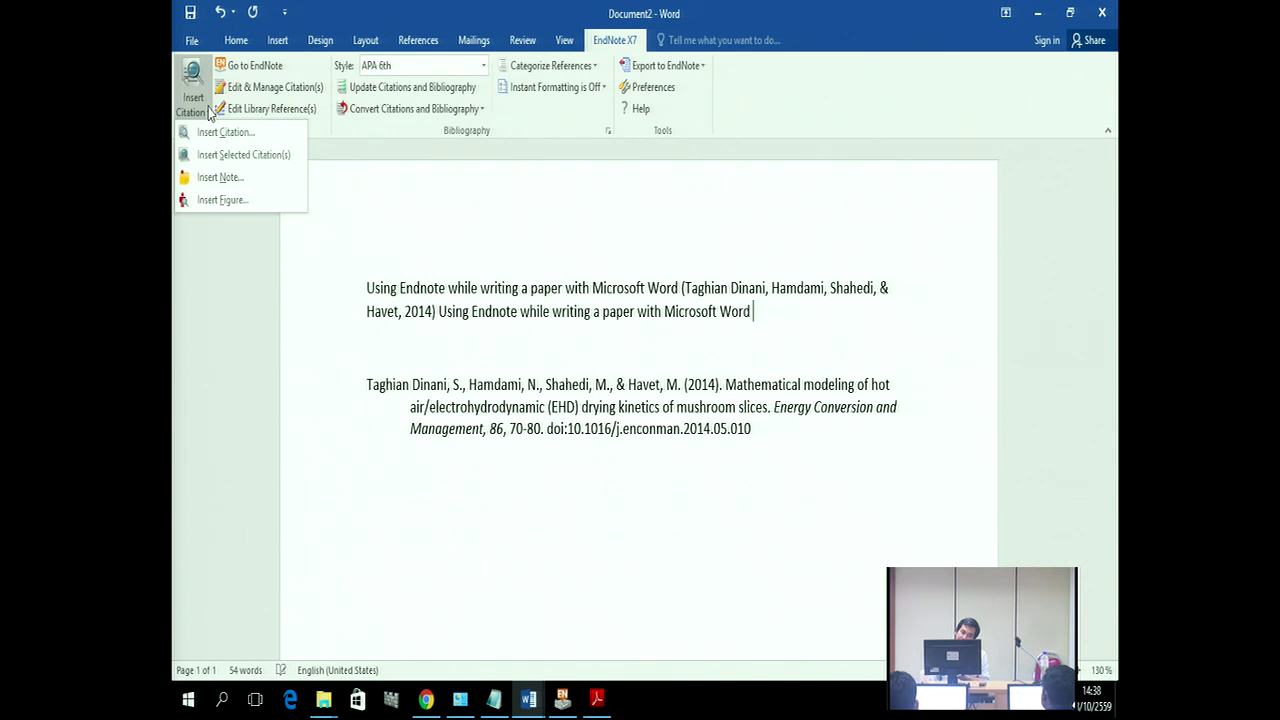
{"action": "left_click", "coordinate": [224, 166]}
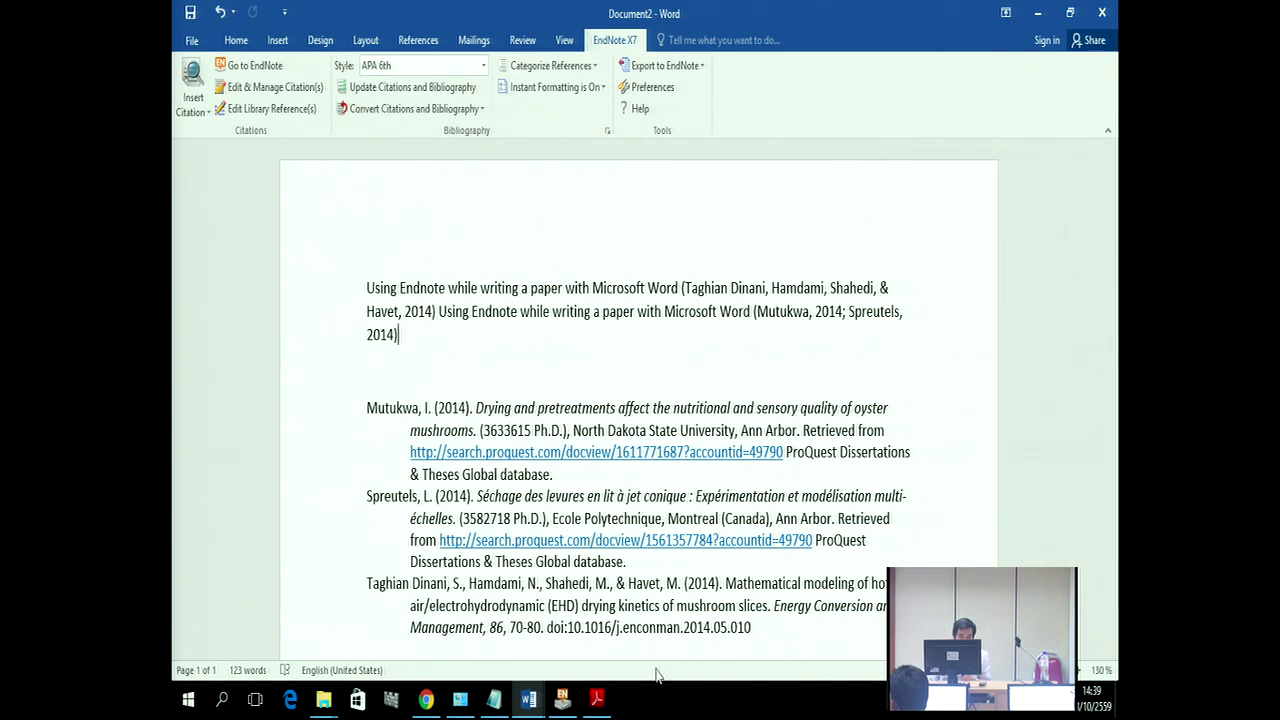
Step: Paste the copied heading as text only after the two-thesis citation and remove its list number "8."
{"action": "left_click", "coordinate": [221, 13]}
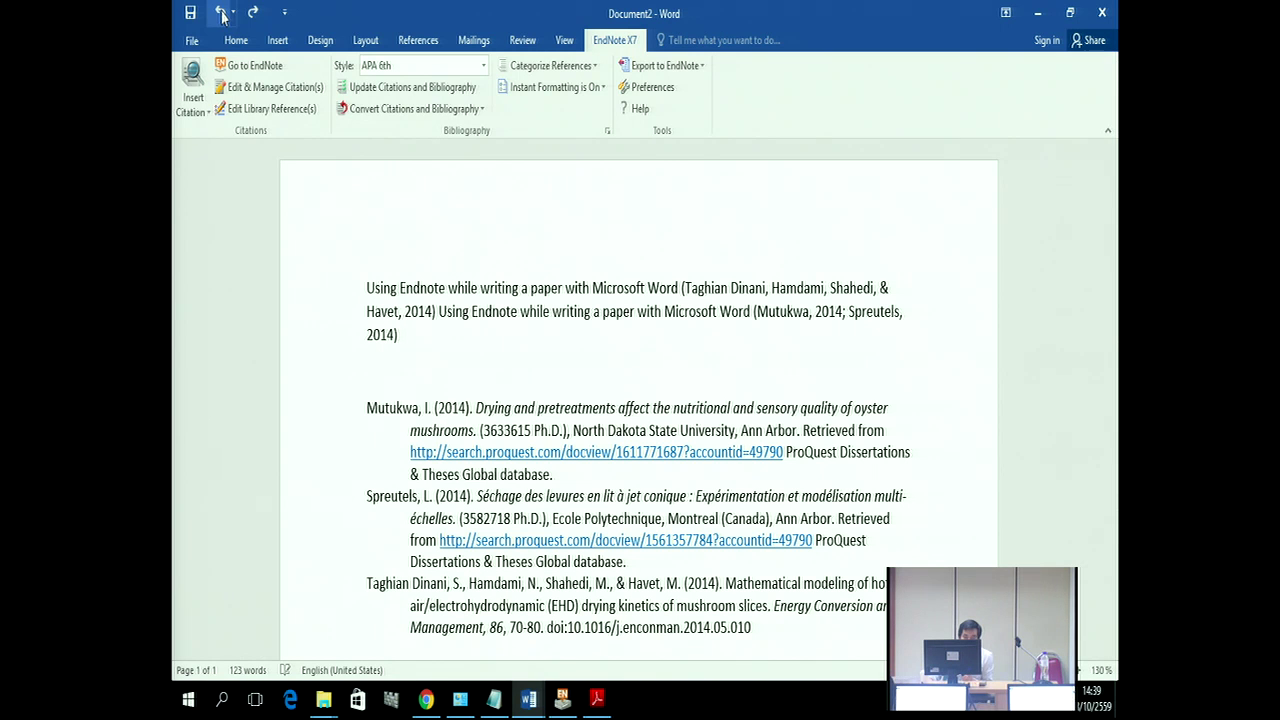
{"action": "right_click", "coordinate": [410, 334]}
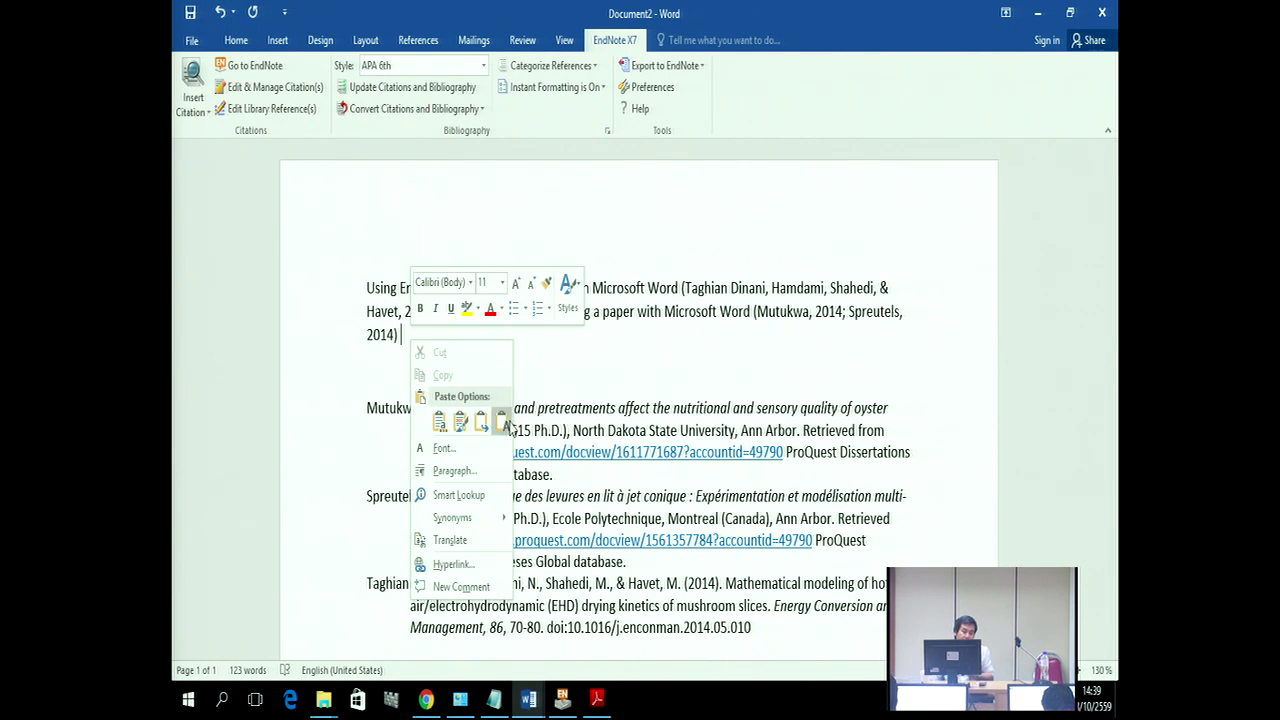
{"action": "left_click", "coordinate": [504, 422]}
{"action": "left_click", "coordinate": [453, 334]}
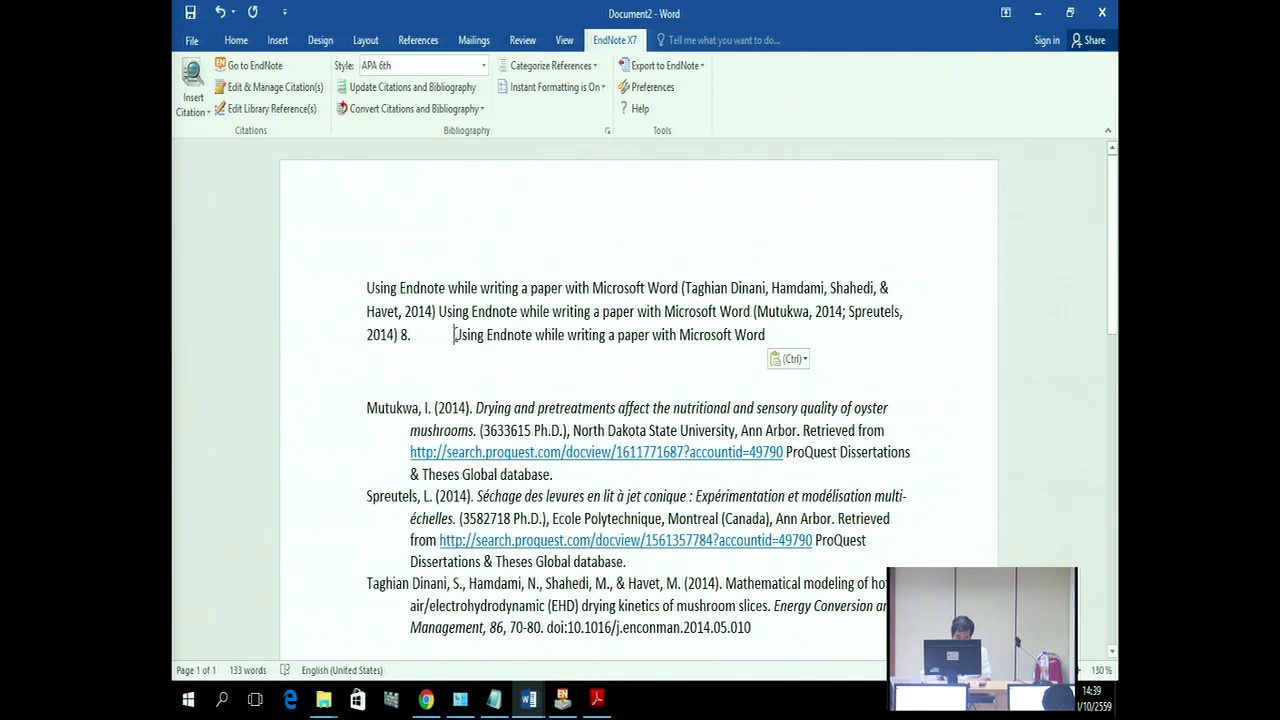
{"action": "key", "text": "BackSpace"}
{"action": "key", "text": "BackSpace"}
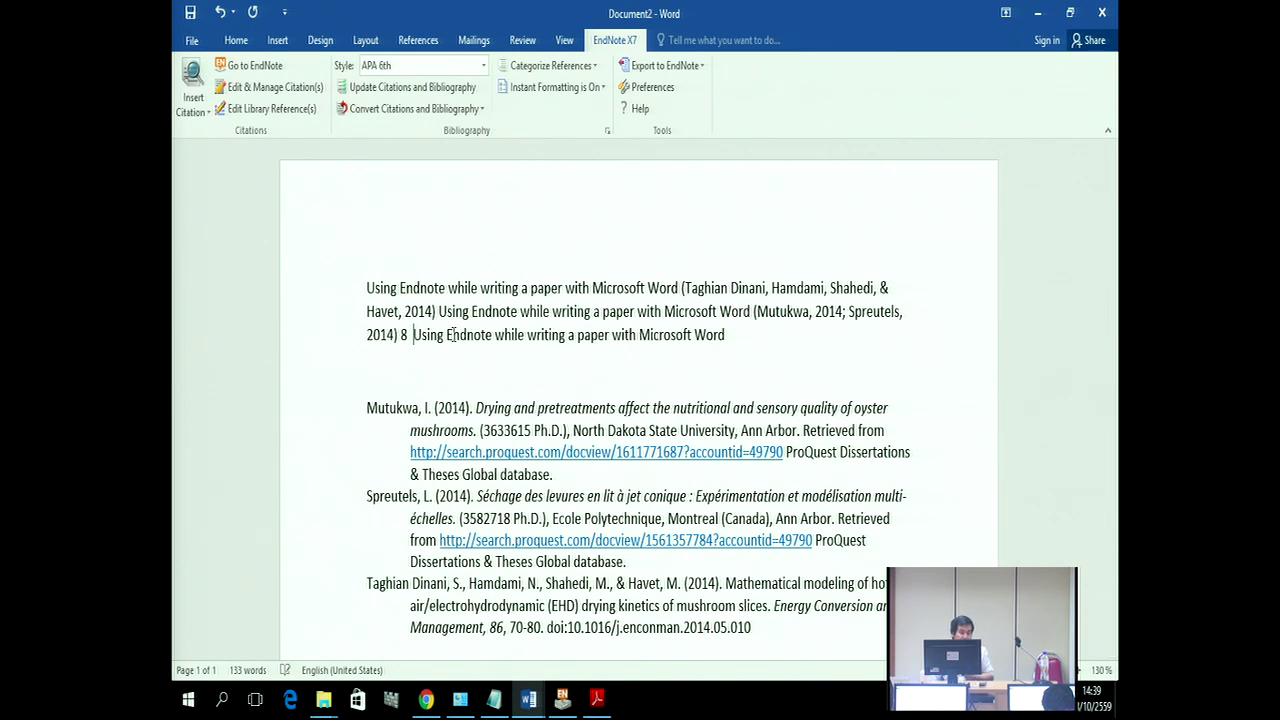
{"action": "key", "text": "BackSpace"}
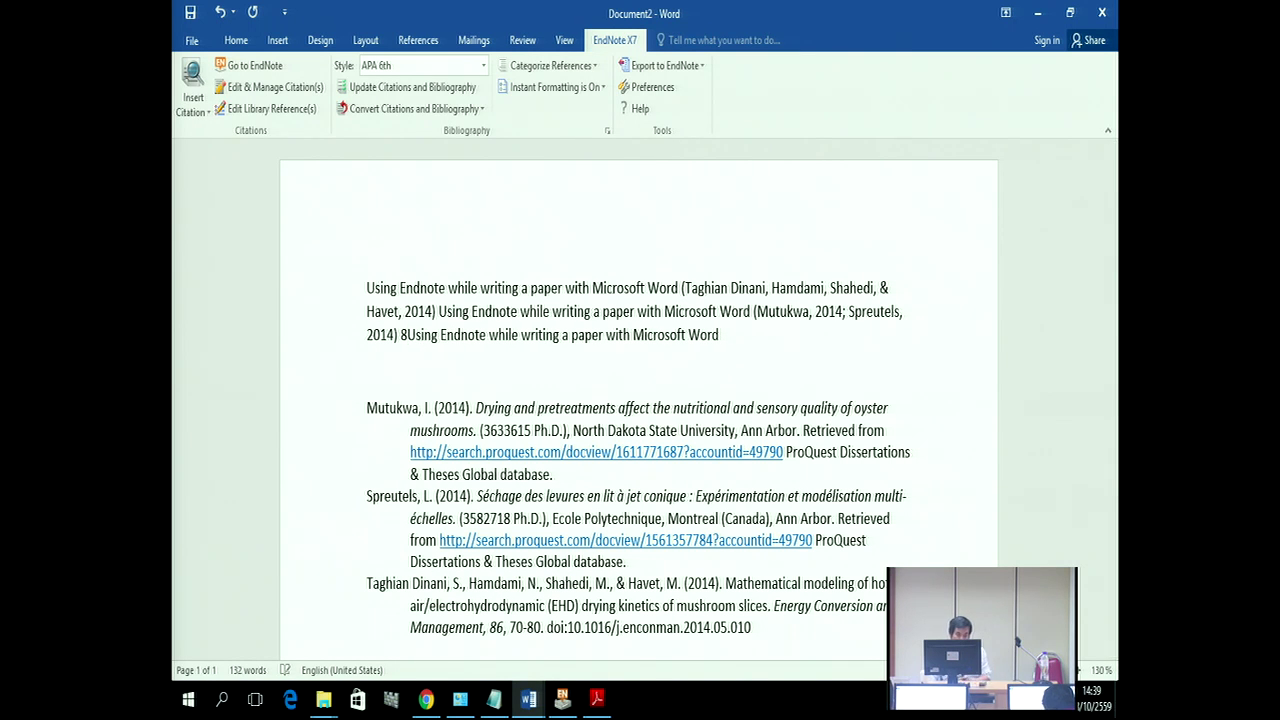
{"action": "key", "text": "BackSpace"}
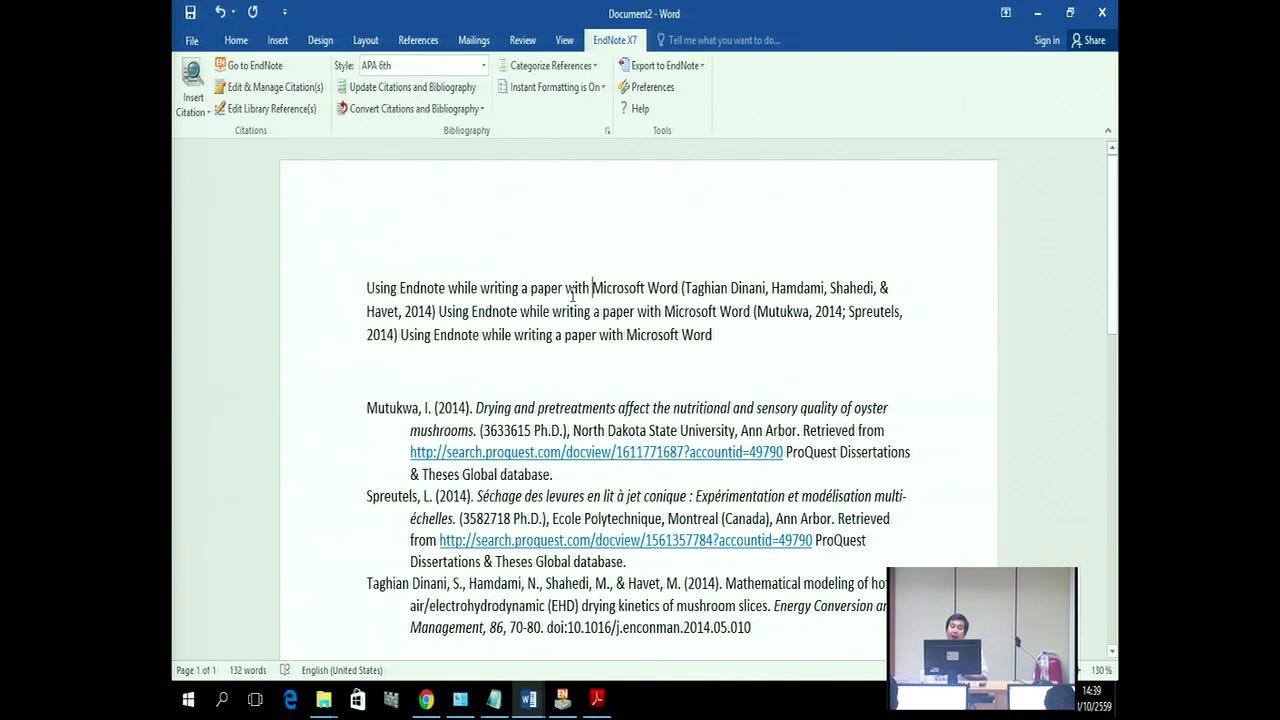
Step: Insert the two theses still selected in EndNote as a citation directly after "Using Endnote" in the first sentence of Document2
{"action": "left_click", "coordinate": [562, 698]}
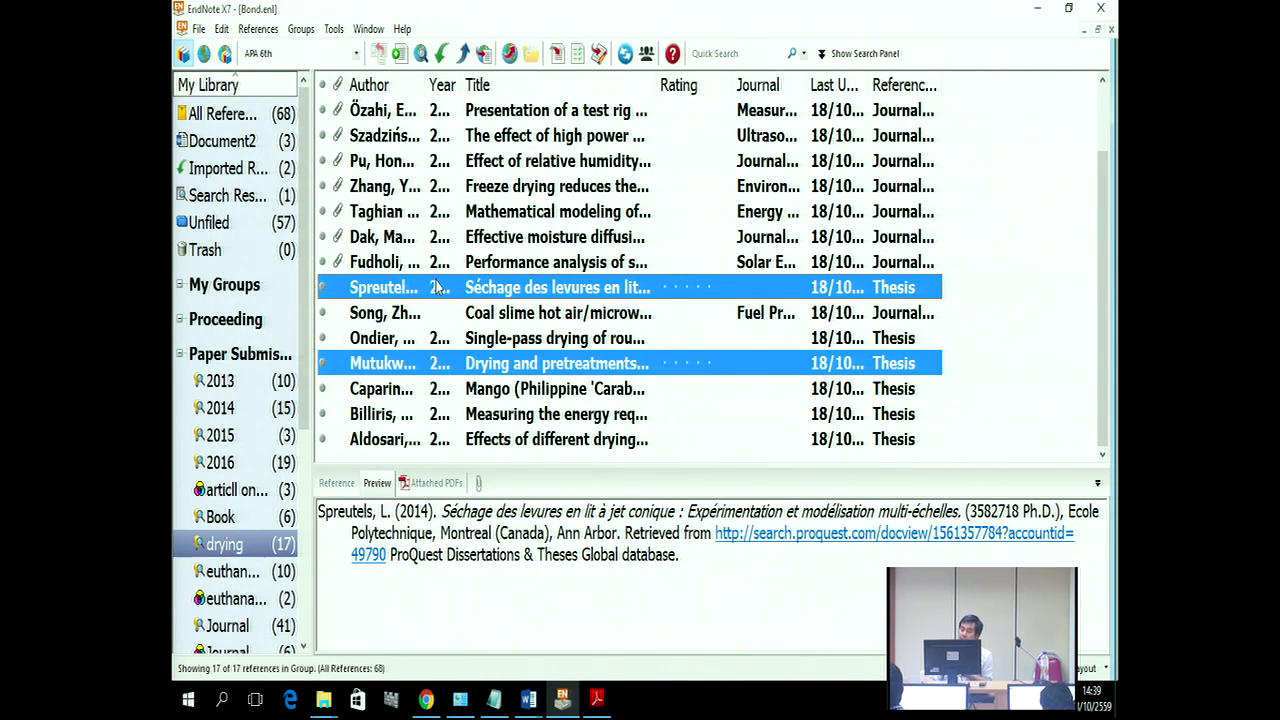
{"action": "left_click", "coordinate": [530, 702]}
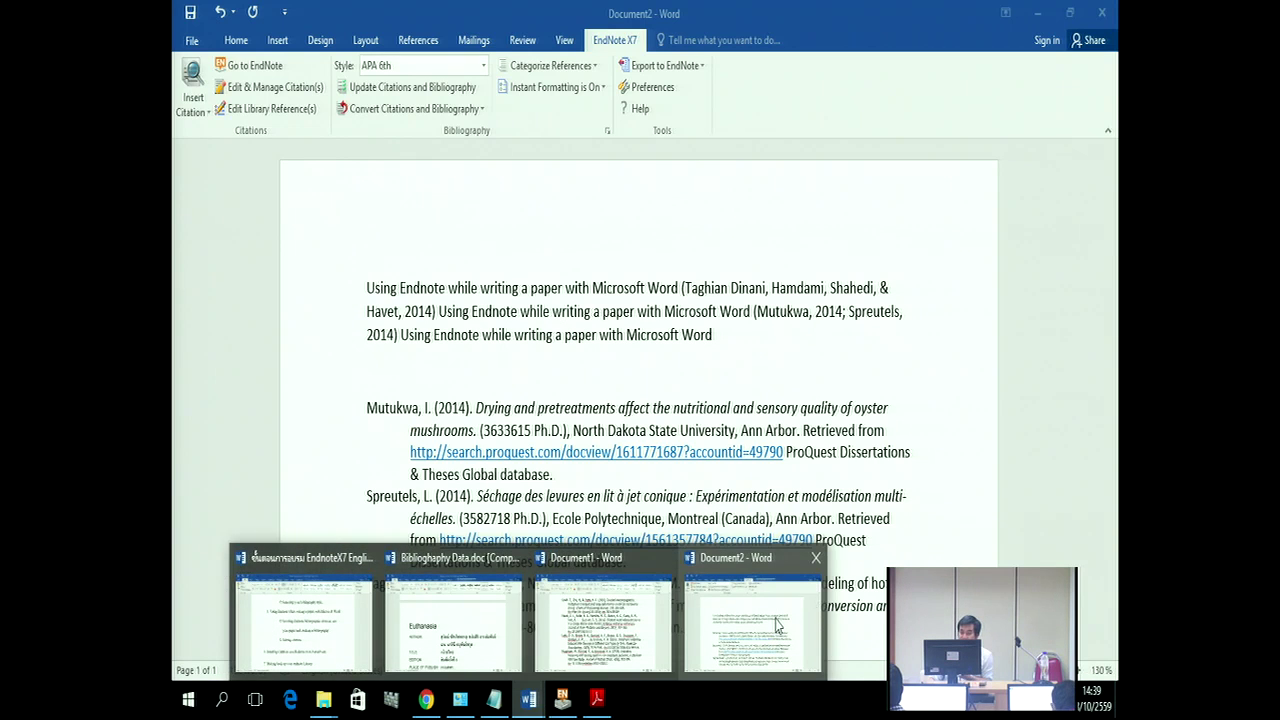
{"action": "left_click", "coordinate": [776, 610]}
{"action": "left_click", "coordinate": [593, 287]}
{"action": "left_click", "coordinate": [447, 287]}
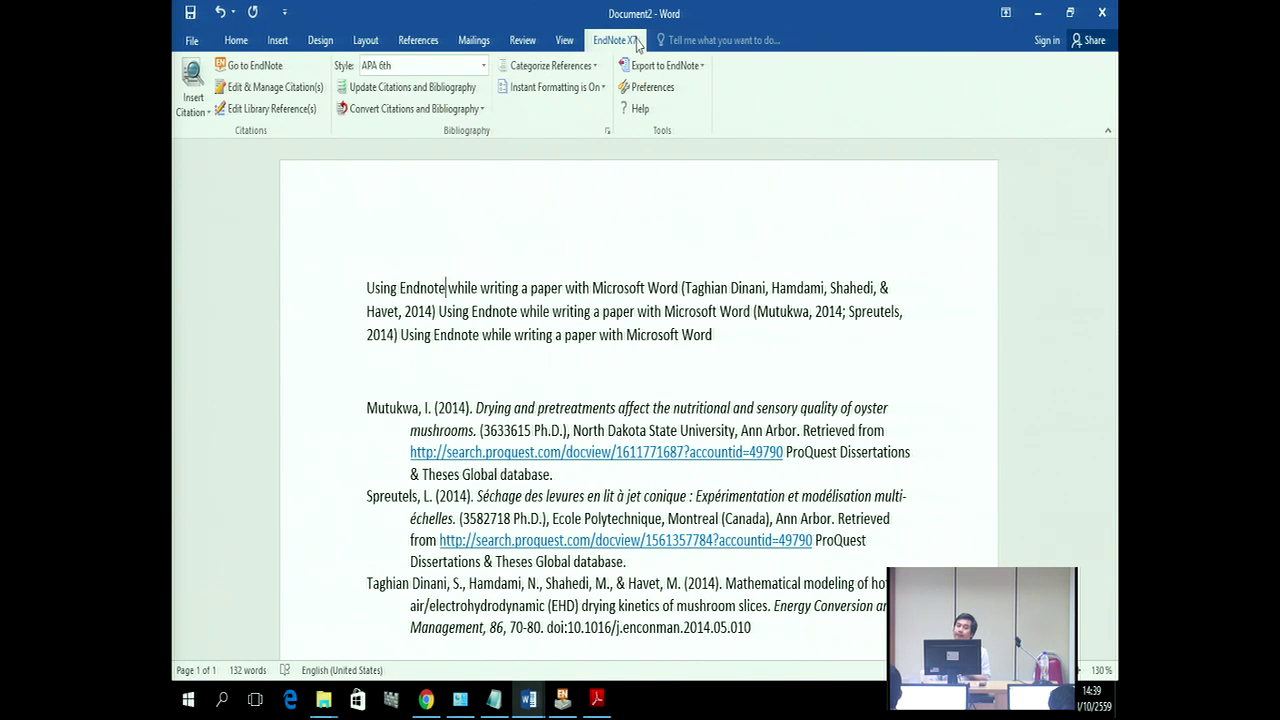
{"action": "left_click", "coordinate": [210, 110]}
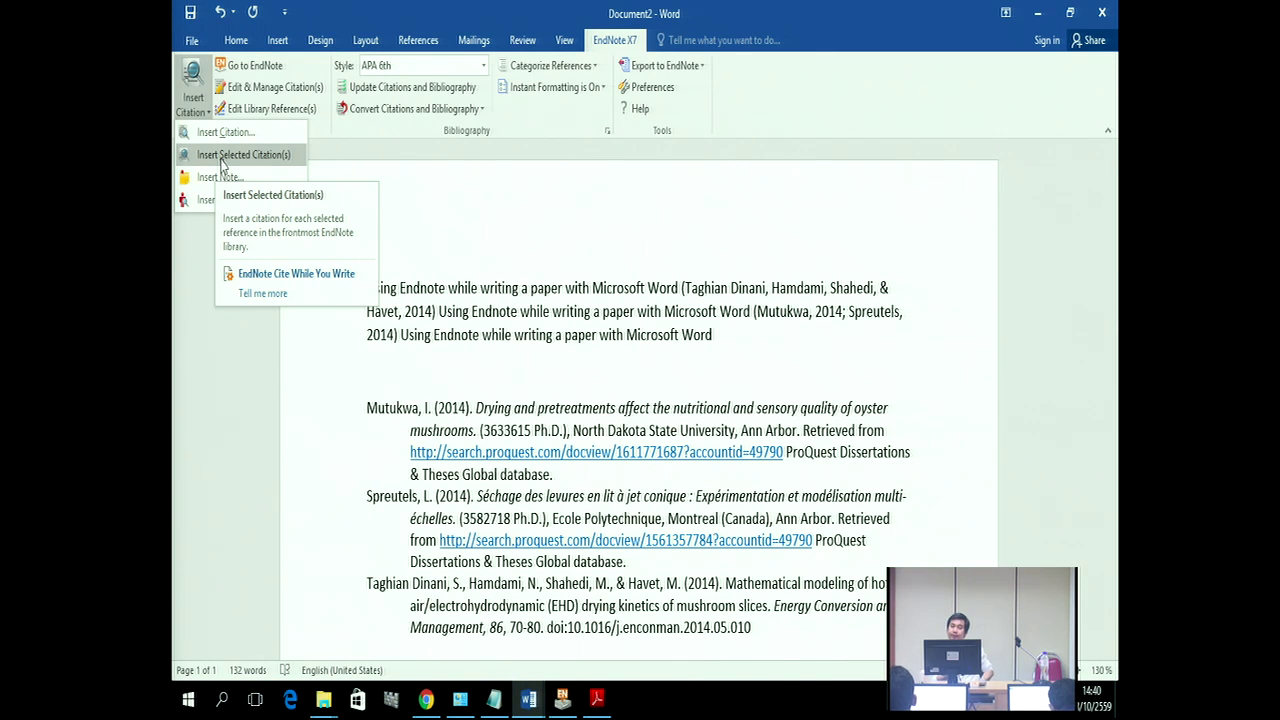
{"action": "left_click", "coordinate": [222, 164]}
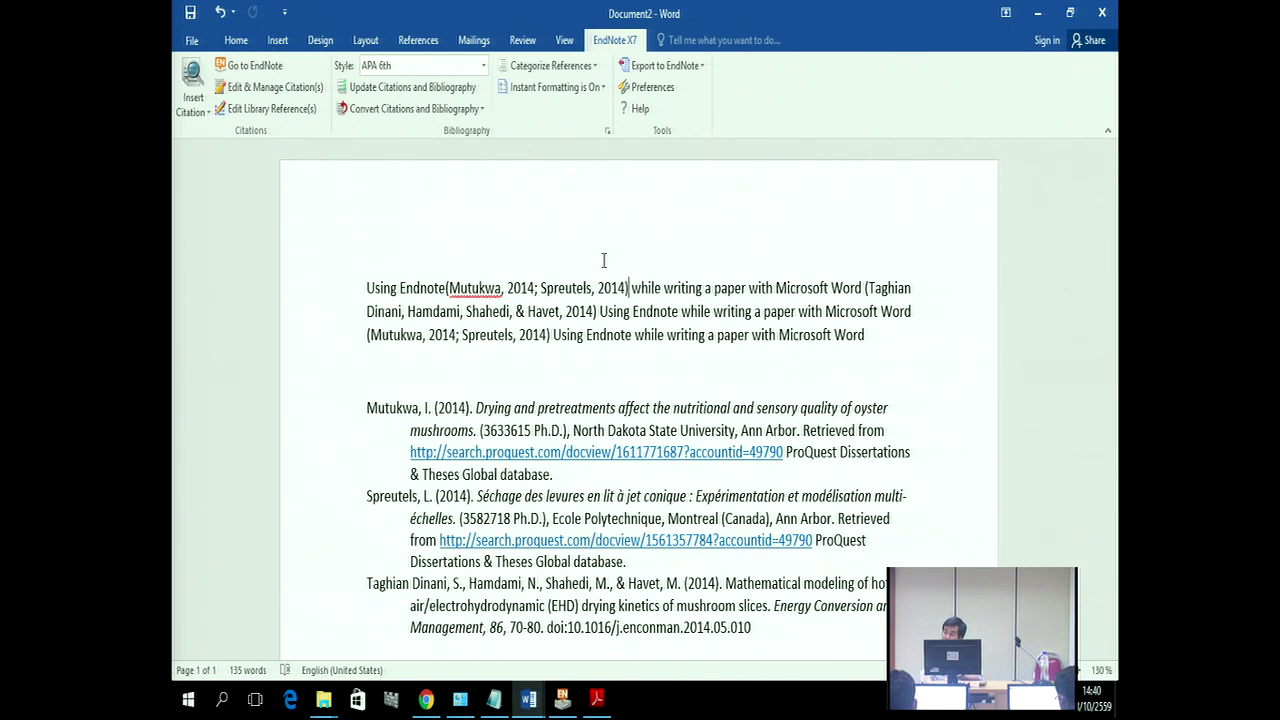
Step: Open the EndNote citation finder at the end of the third sentence and search the library for "2016" and "EUTHANAIS"
{"action": "left_click", "coordinate": [868, 338]}
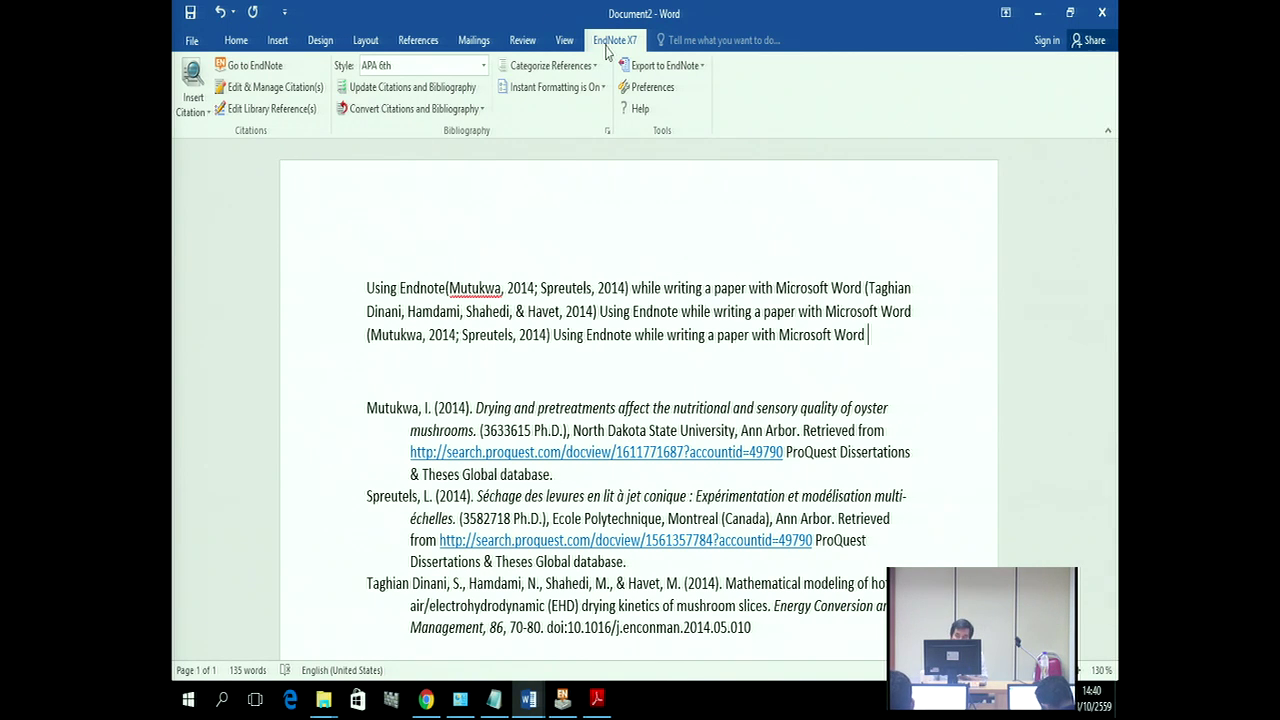
{"action": "left_click", "coordinate": [210, 113]}
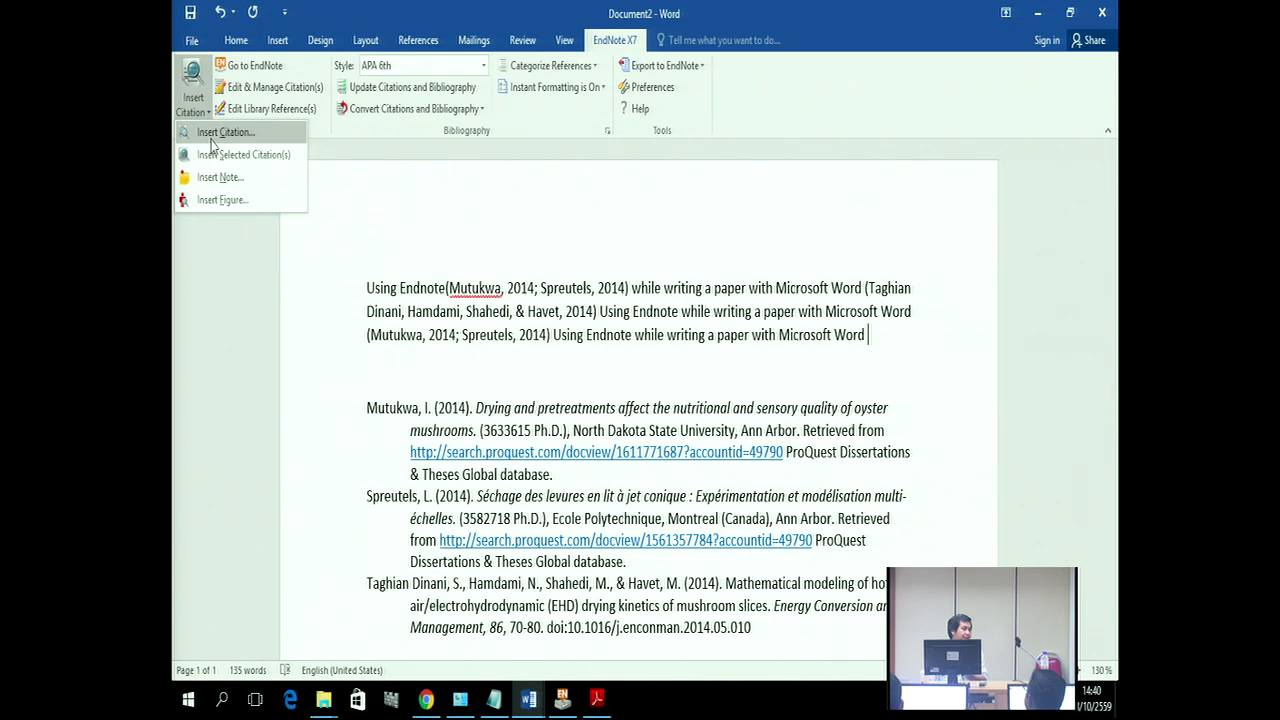
{"action": "left_click", "coordinate": [212, 135]}
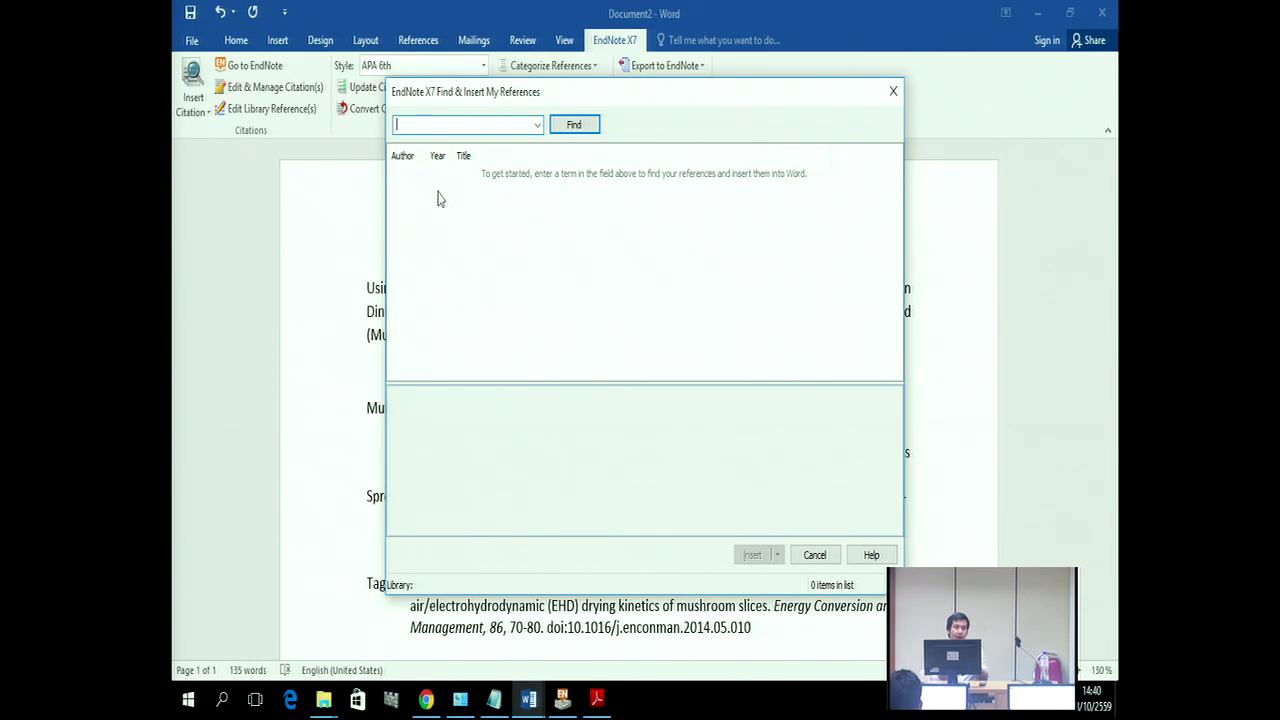
{"action": "type", "text": "2016"}
{"action": "key", "text": "Return"}
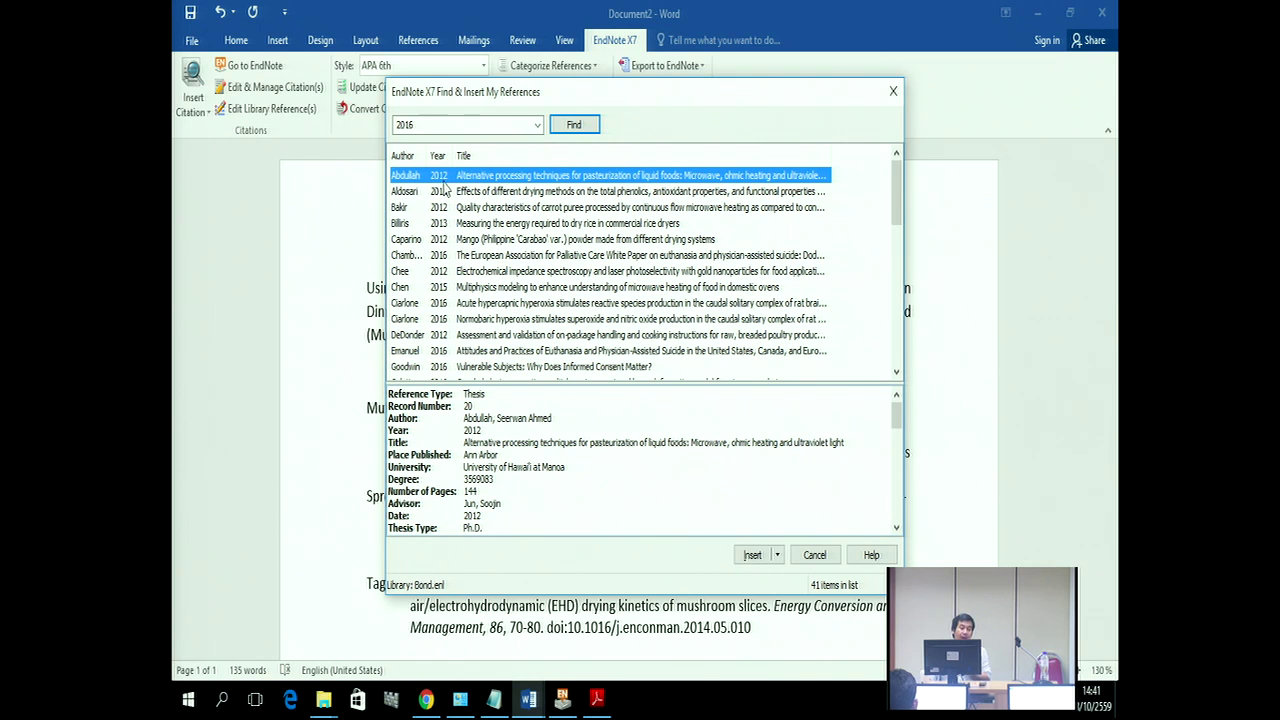
{"action": "left_click_drag", "start_coordinate": [431, 125], "coordinate": [371, 140]}
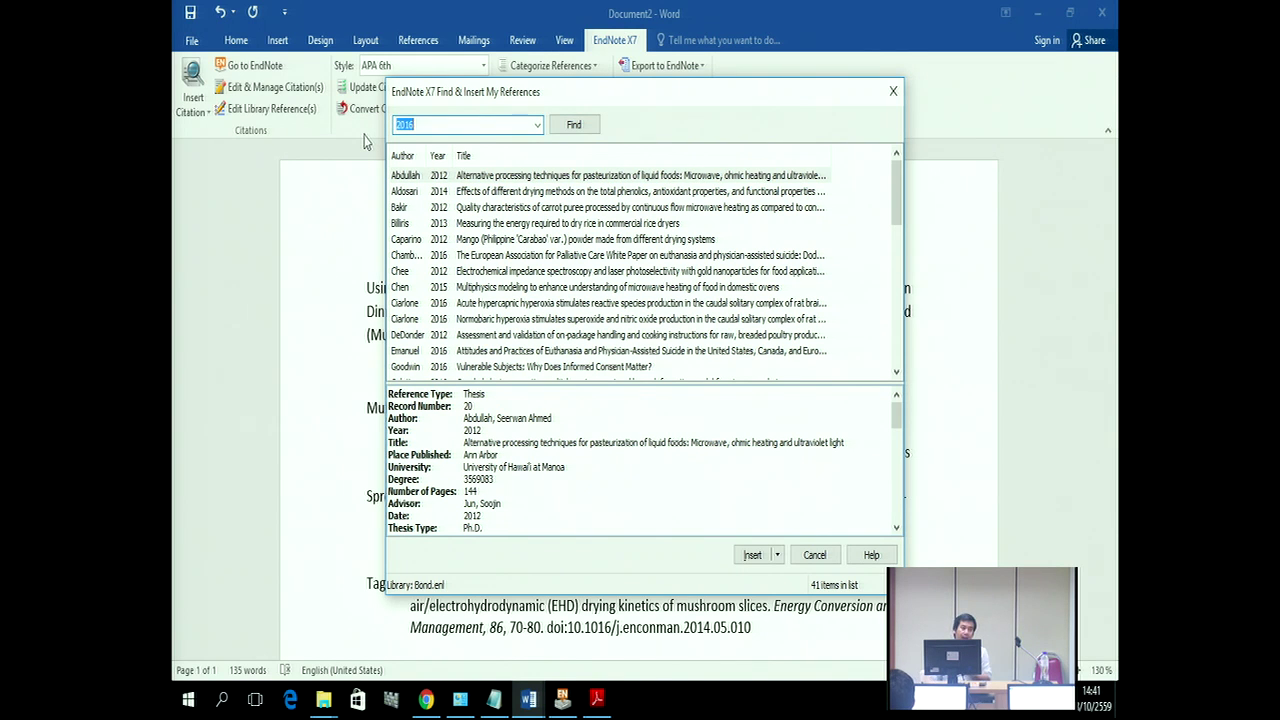
{"action": "type", "text": "EUTHANAIS"}
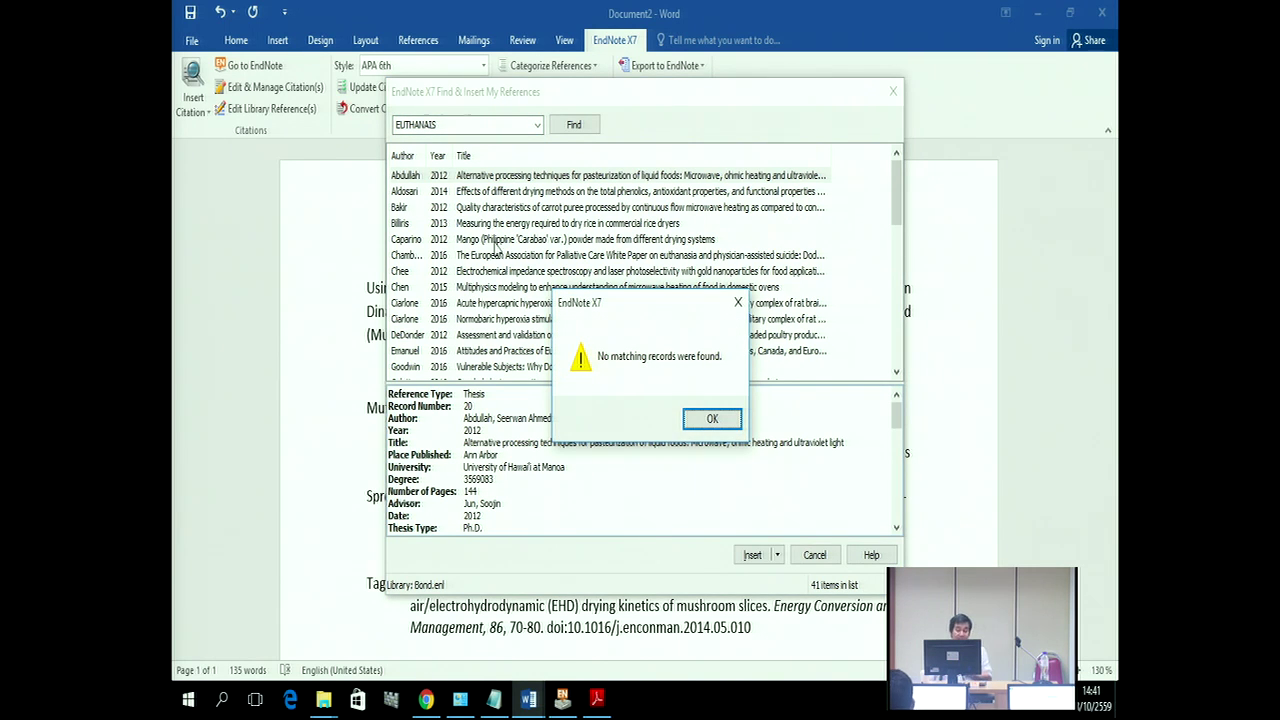
{"action": "left_click", "coordinate": [708, 419]}
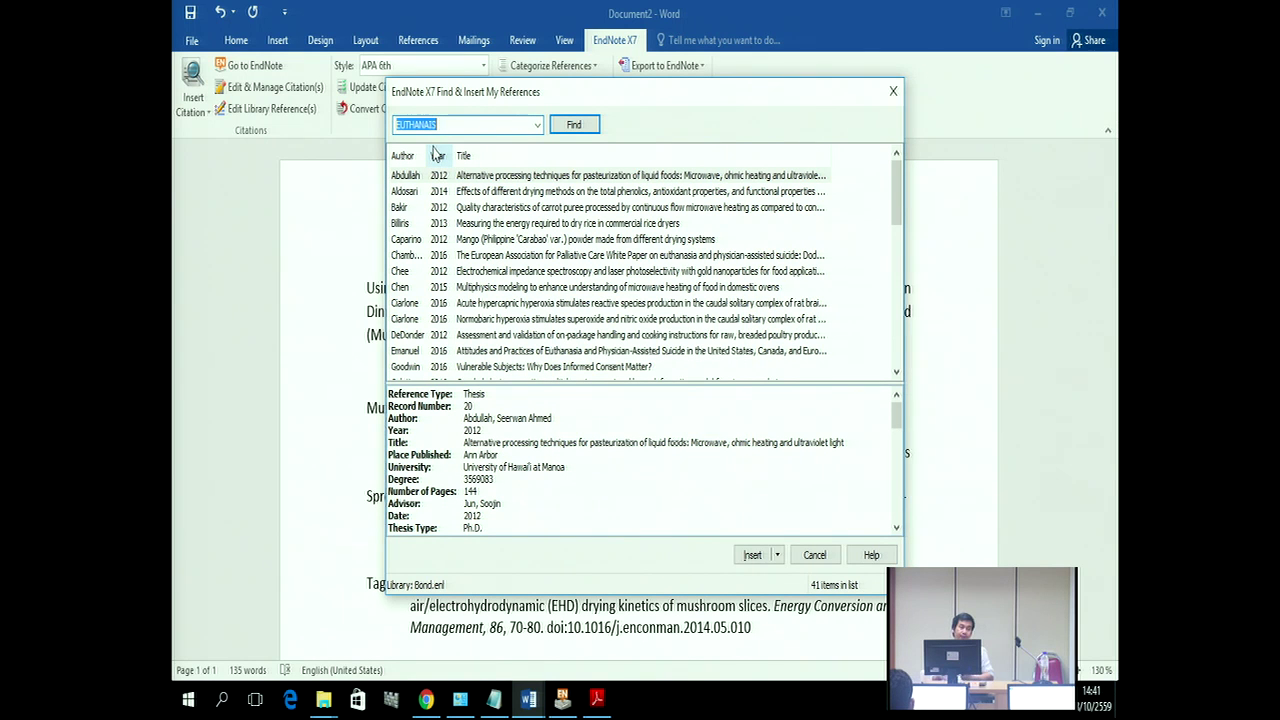
Step: Search for "MAHIDOL" and insert the 2012 reference "Reconfiguring Faculty Roles for Virtual Settings" as the third sentence's citation
{"action": "type", "text": "MAHIDOL"}
{"action": "key", "text": "Return"}
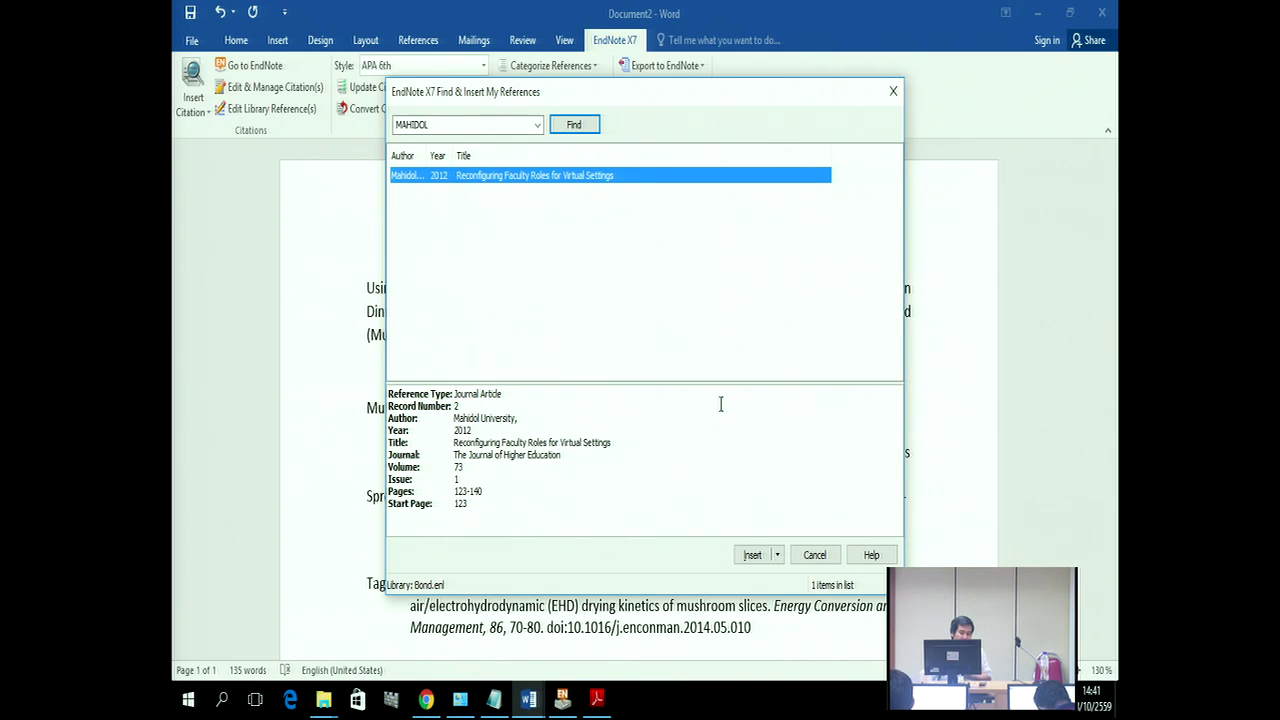
{"action": "left_click", "coordinate": [742, 563]}
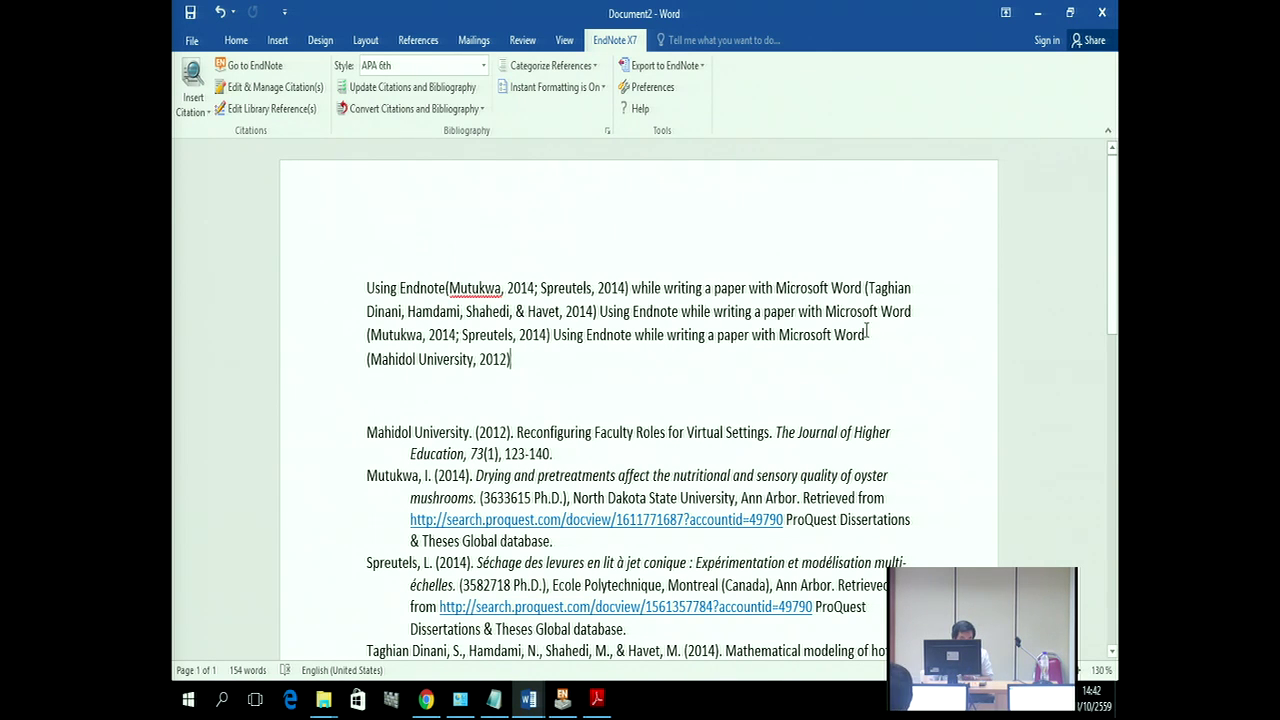
Step: Paste the copied heading as a fourth sentence after the Mahidol University citation and remove its list number "8."
{"action": "left_click", "coordinate": [876, 341]}
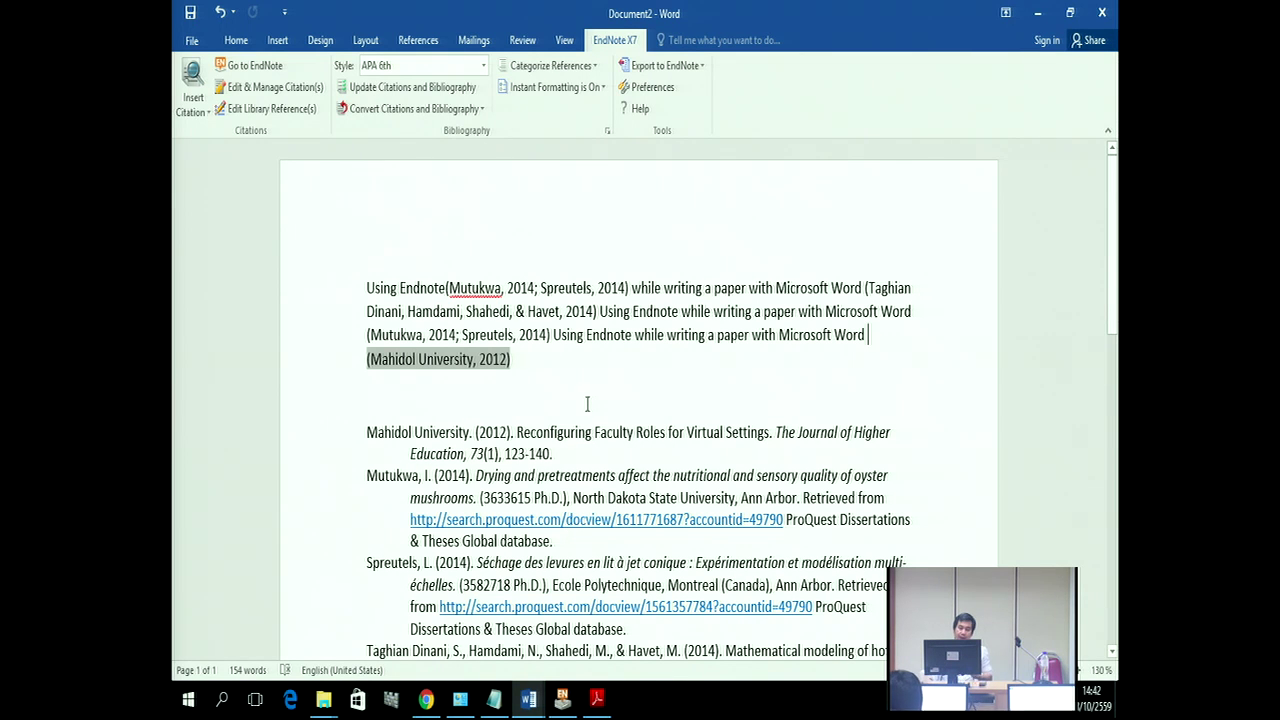
{"action": "left_click", "coordinate": [576, 373]}
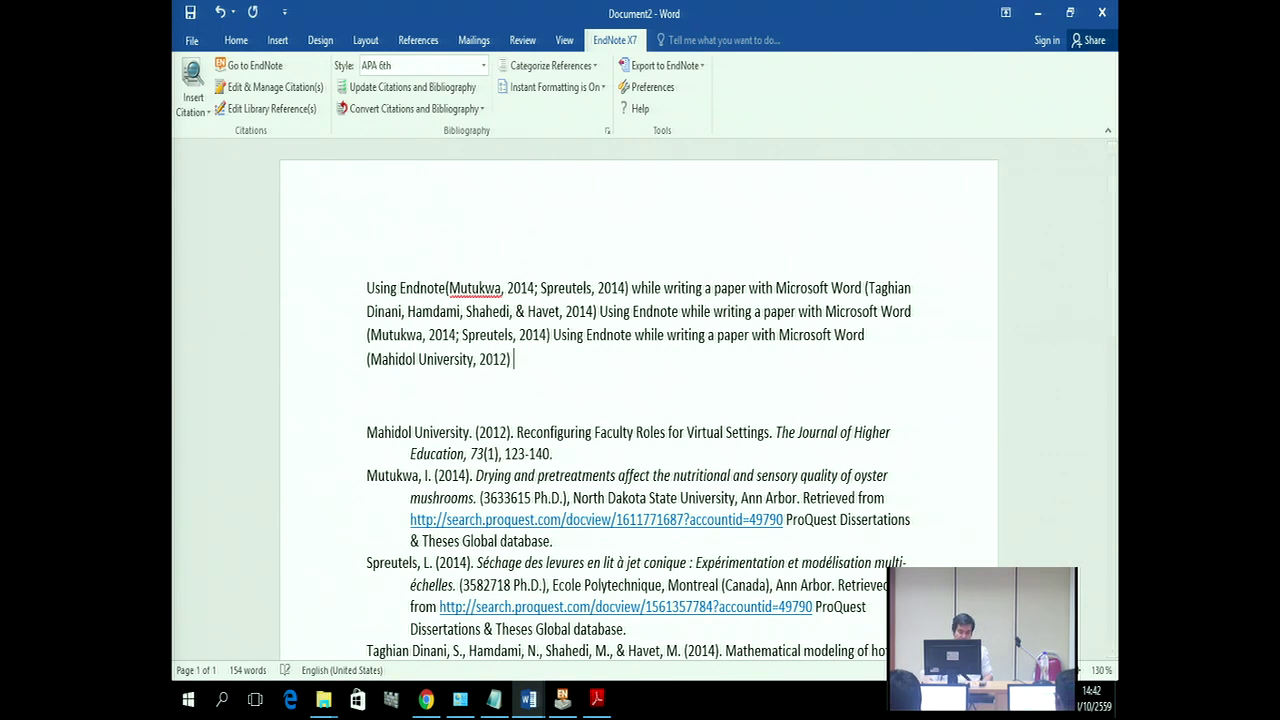
{"action": "right_click", "coordinate": [574, 371]}
{"action": "left_click", "coordinate": [665, 452]}
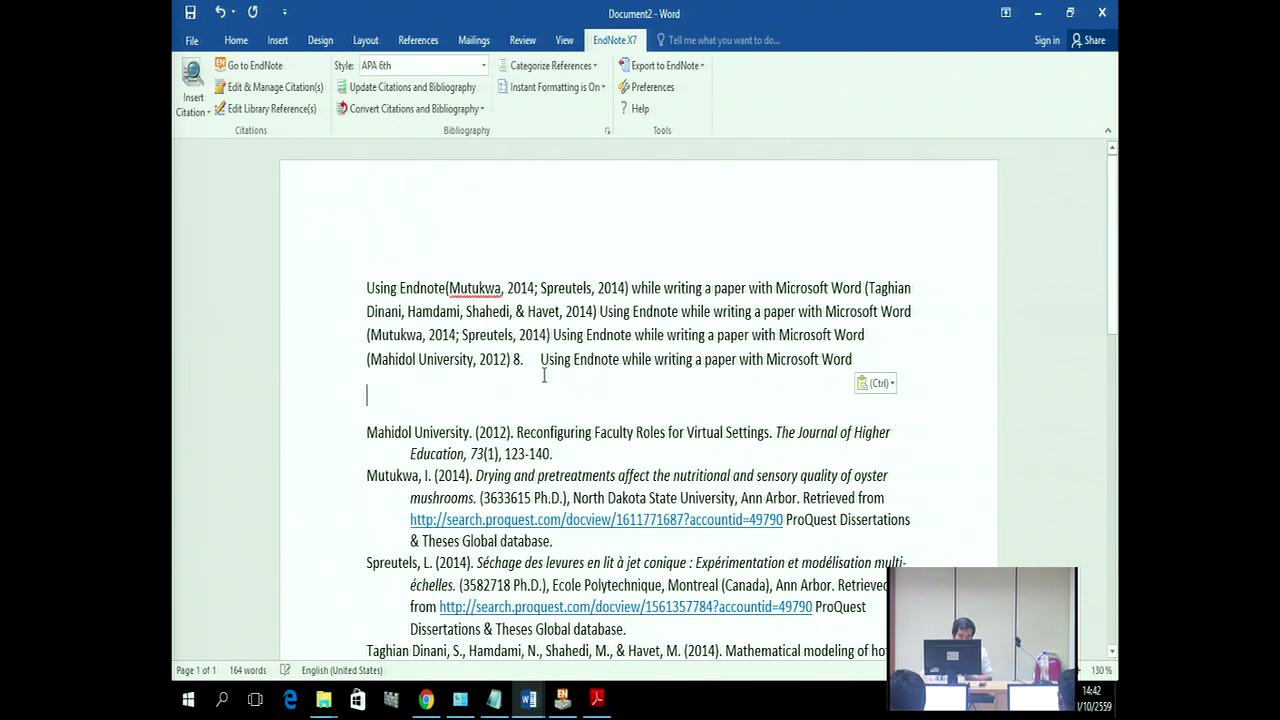
{"action": "key", "text": "BackSpace"}
{"action": "key", "text": "BackSpace"}
{"action": "key", "text": "BackSpace"}
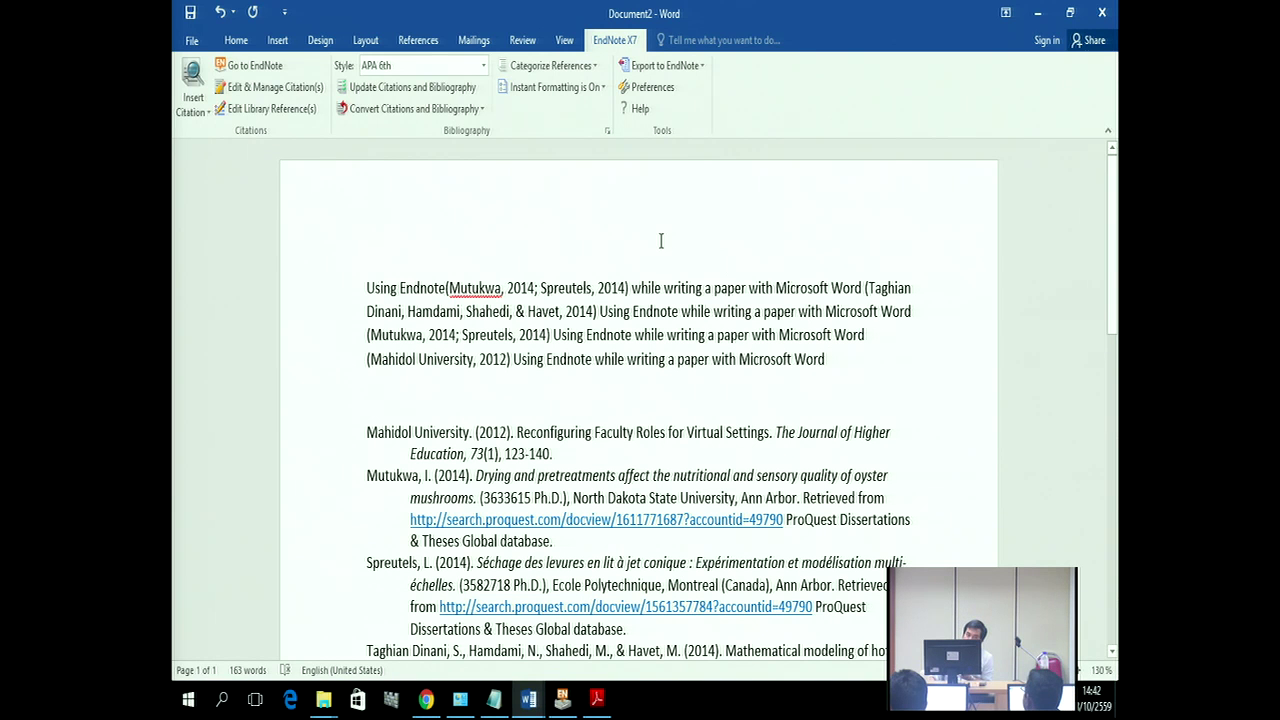
Step: Find the EndNote figure captioned "wound" and insert it at the end of the fourth sentence, checking the List of Figures
{"action": "left_click", "coordinate": [209, 114]}
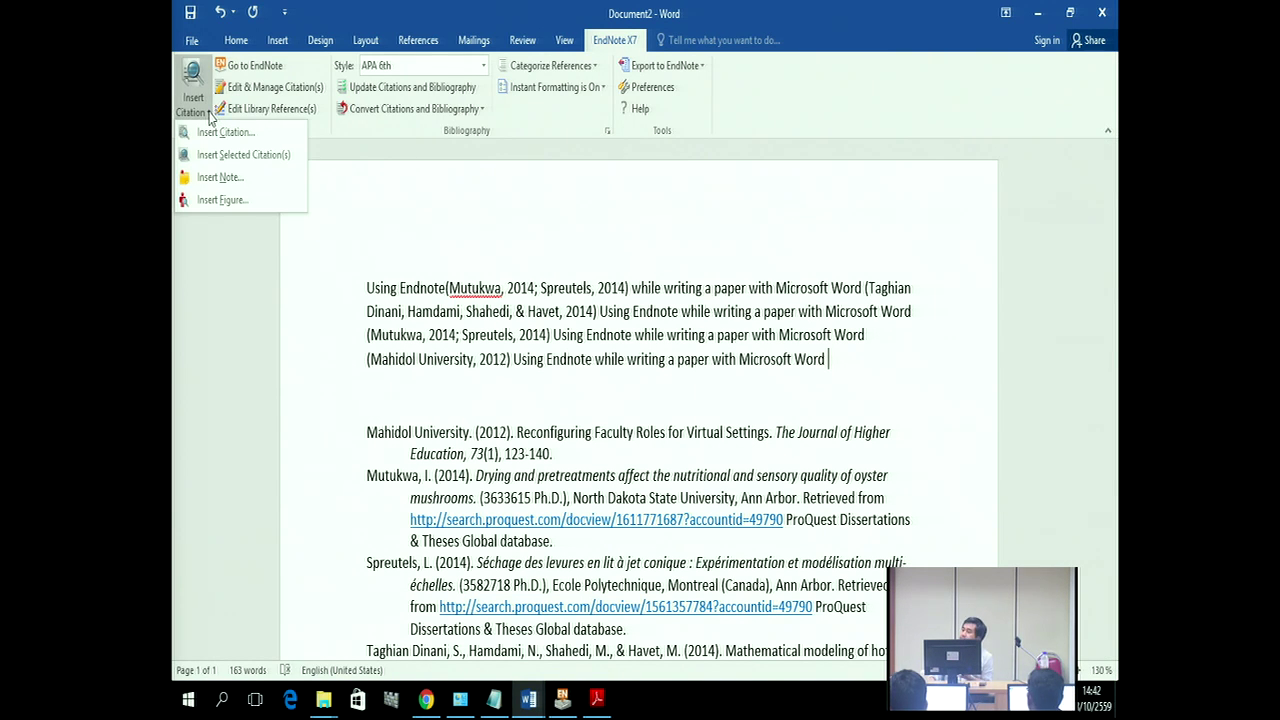
{"action": "left_click", "coordinate": [221, 201]}
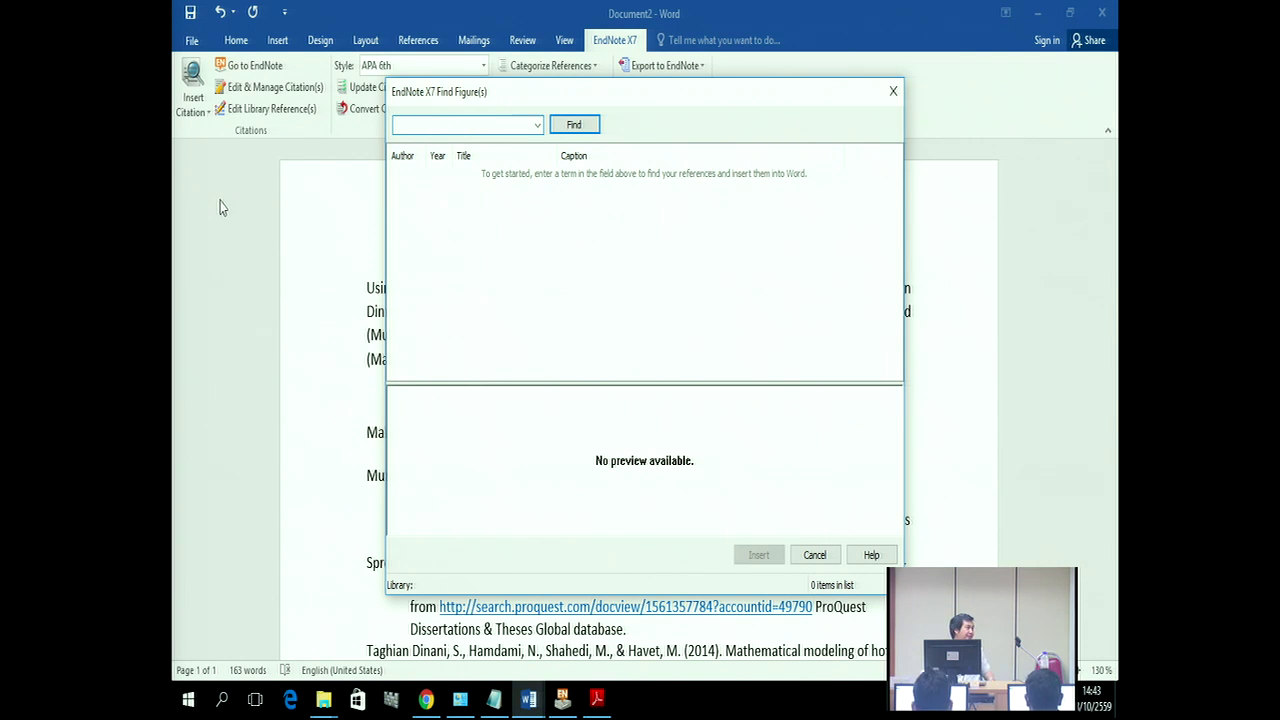
{"action": "type", "text": "WOUND"}
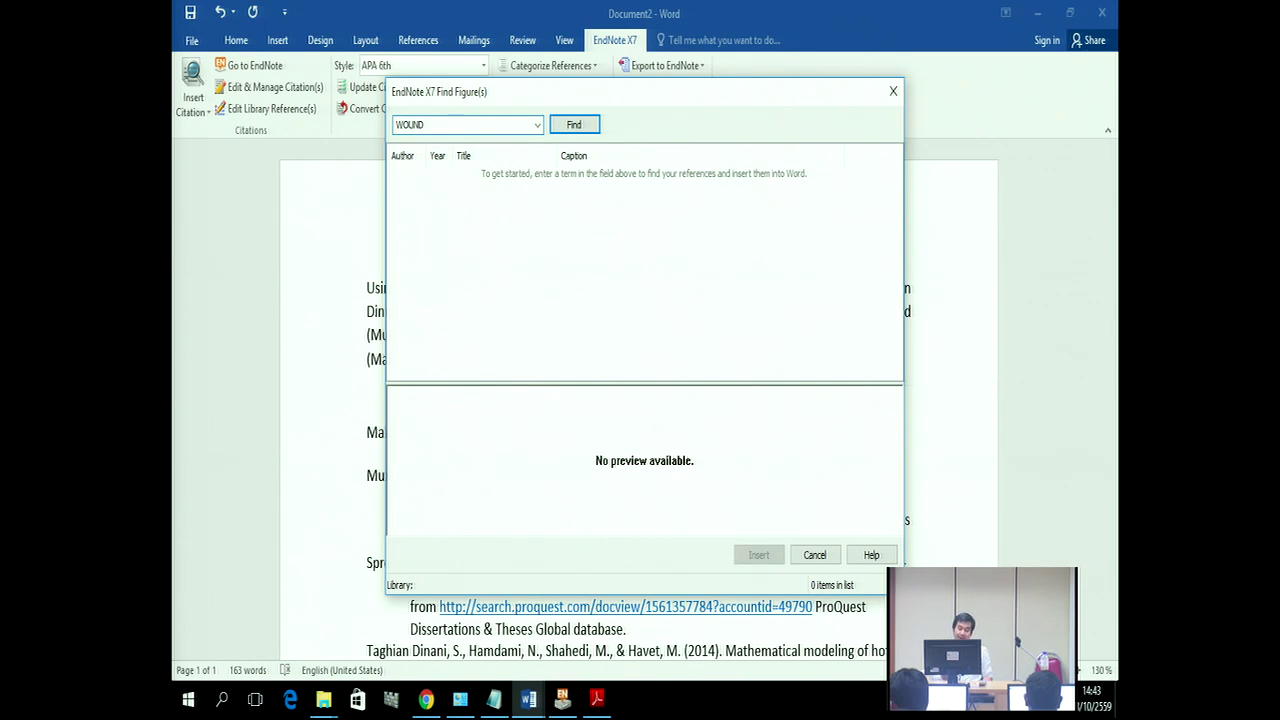
{"action": "key", "text": "Return"}
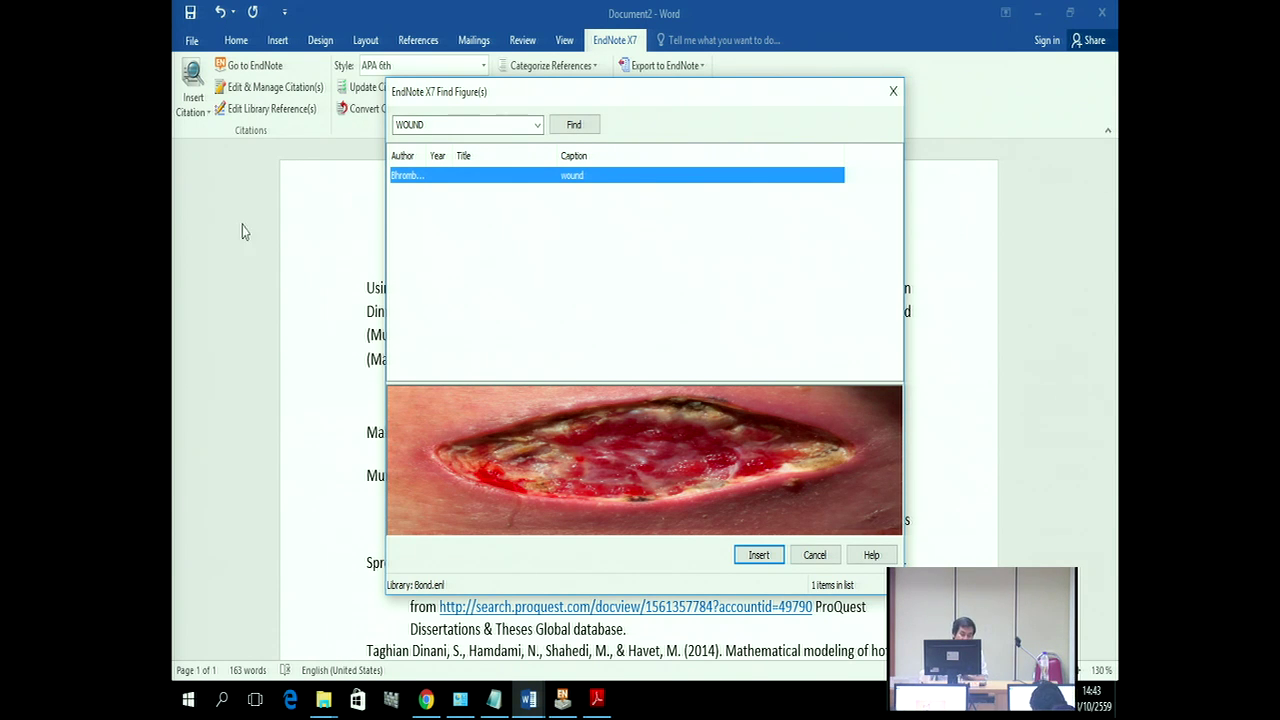
{"action": "left_click", "coordinate": [757, 562]}
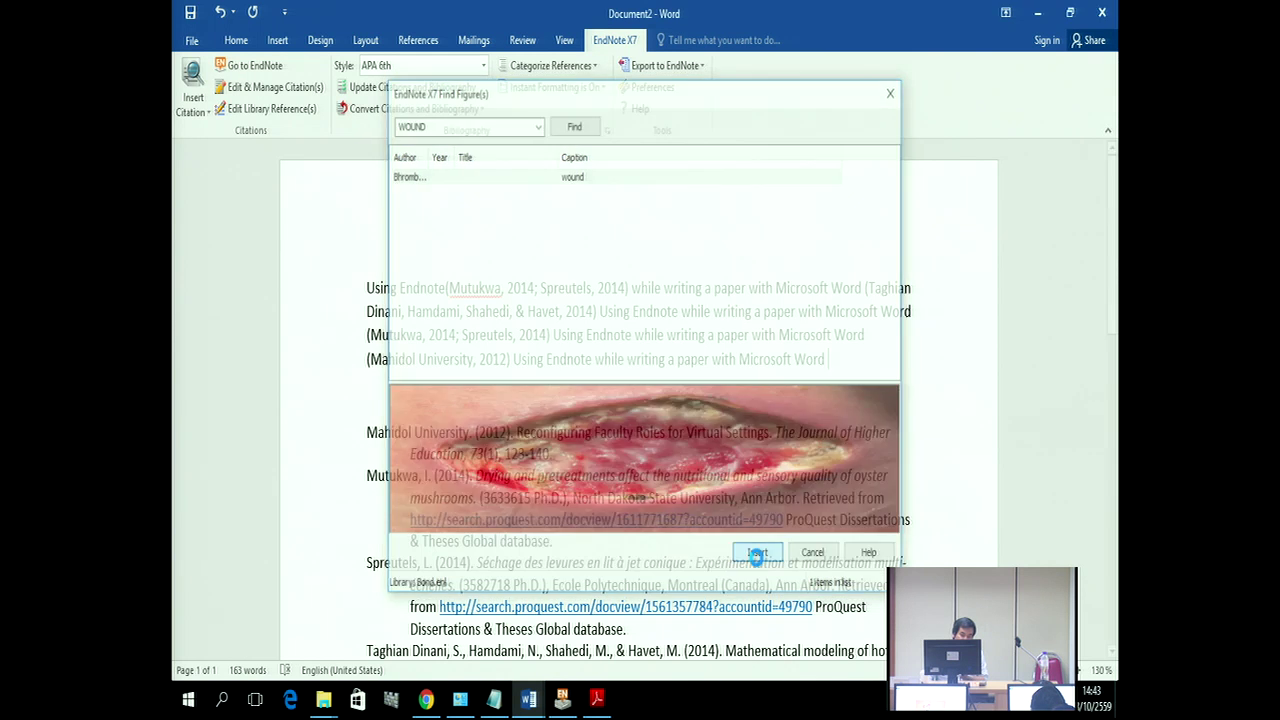
{"action": "left_click_drag", "start_coordinate": [879, 362], "coordinate": [836, 370]}
{"action": "scroll", "coordinate": [843, 465], "scroll_direction": "down", "scroll_amount": 10}
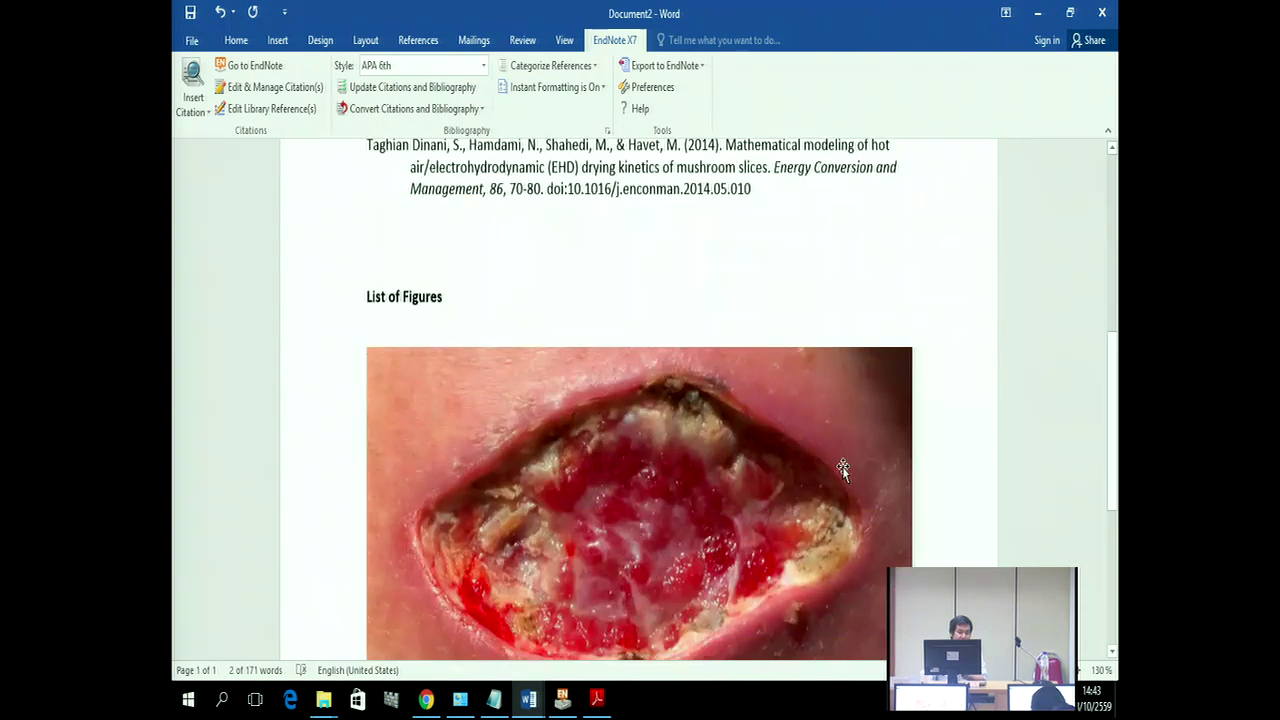
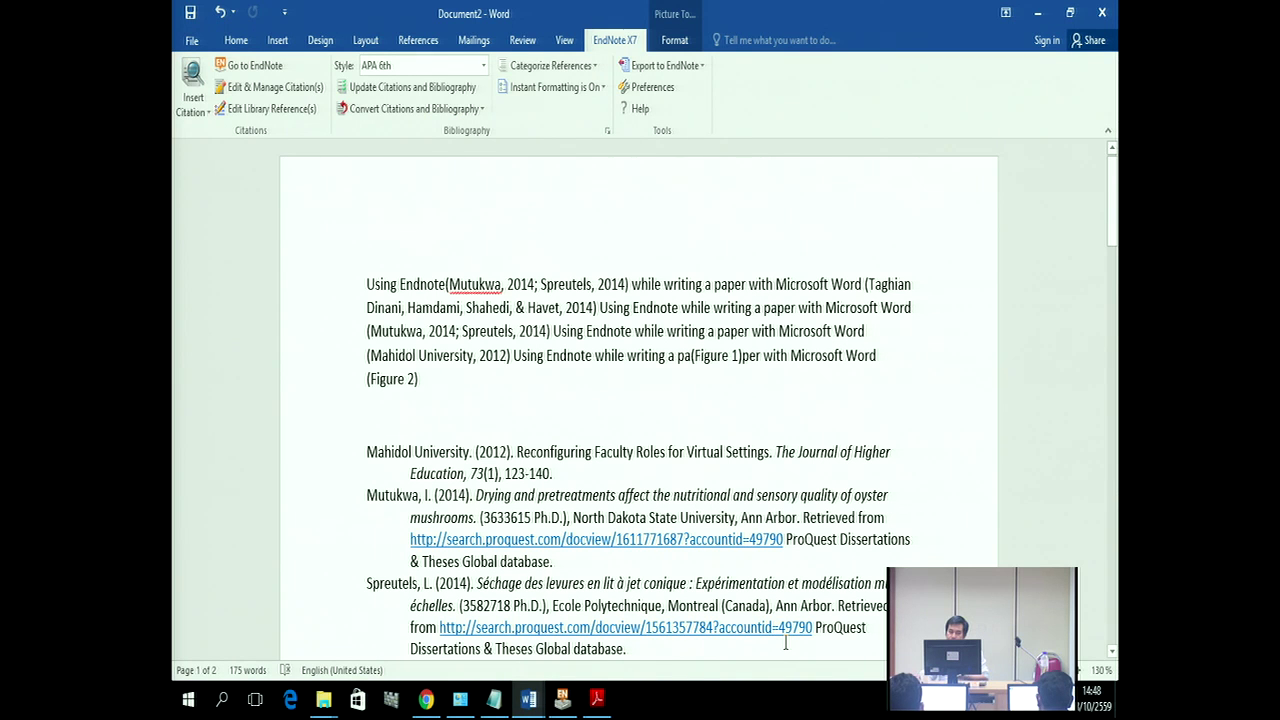
{"action": "scroll", "coordinate": [566, 480], "scroll_direction": "down", "scroll_amount": 2}
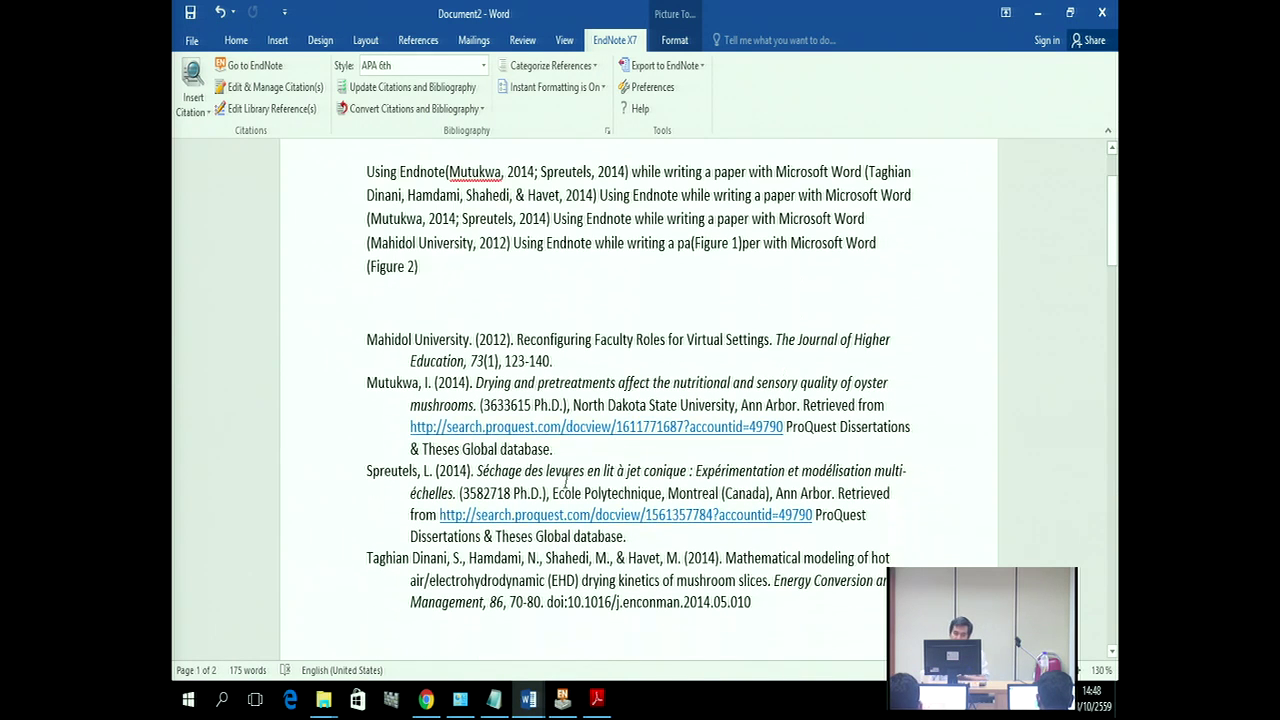
{"action": "left_click", "coordinate": [367, 340]}
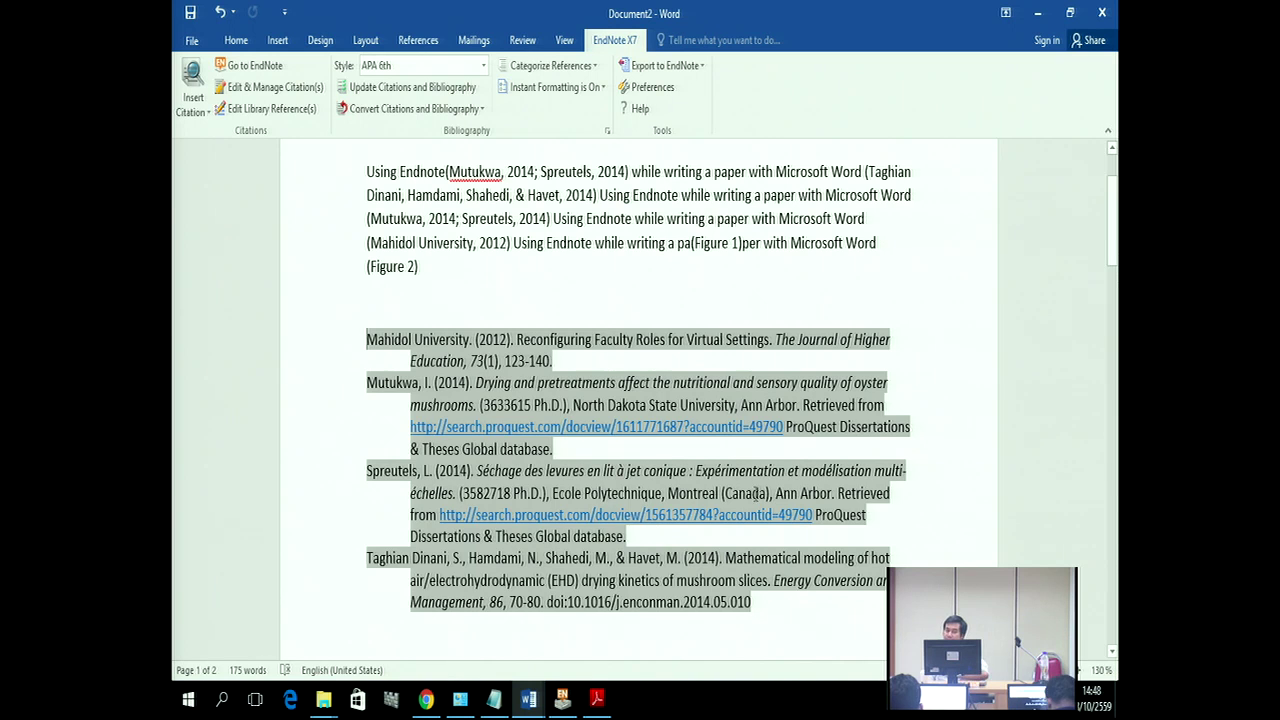
{"action": "scroll", "coordinate": [797, 460], "scroll_direction": "up", "scroll_amount": 2}
{"action": "left_click", "coordinate": [939, 384]}
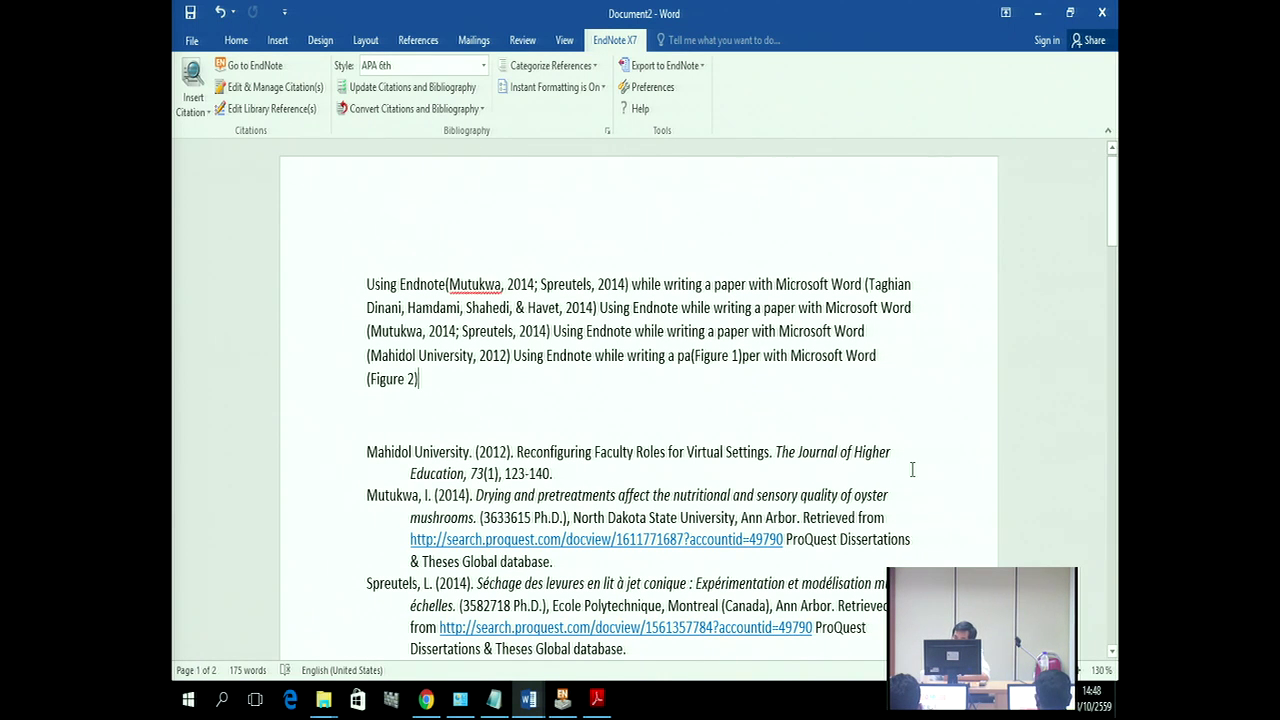
Step: Remove the "Séchage des levures..." thesis from the two-thesis citation directly after "Using Endnote" in the first sentence
{"action": "left_click", "coordinate": [521, 285]}
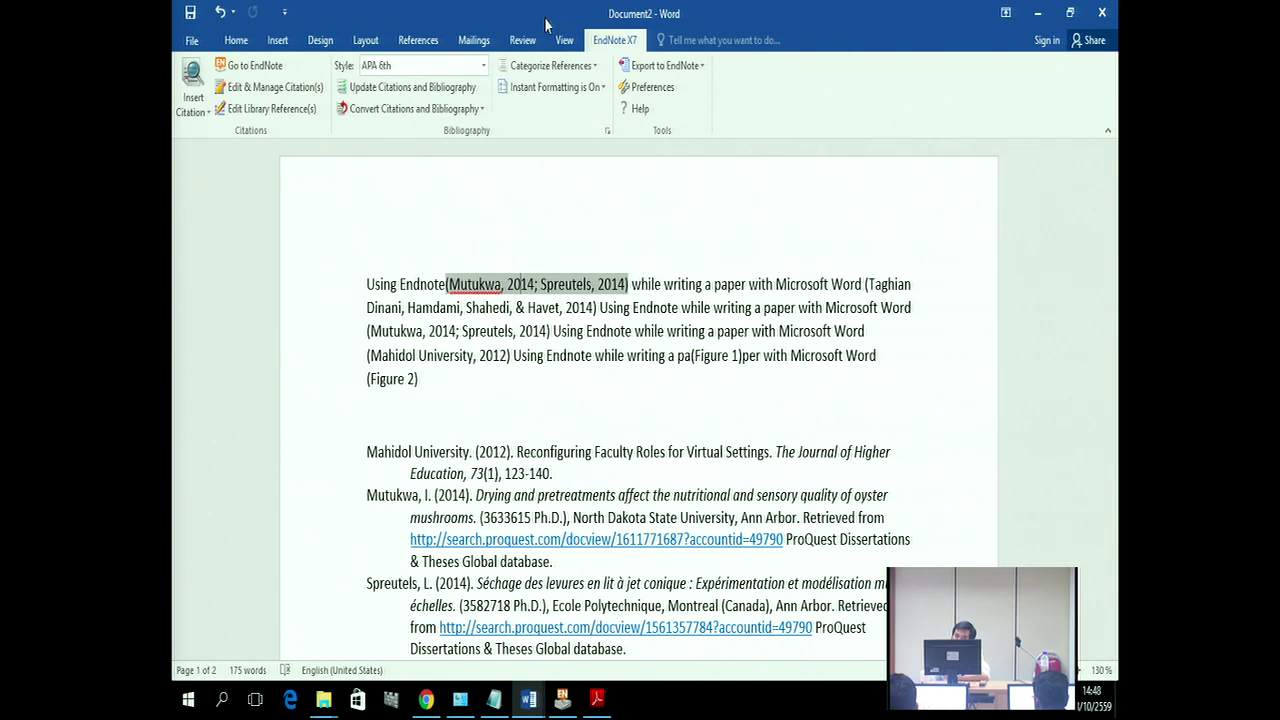
{"action": "left_click", "coordinate": [263, 92]}
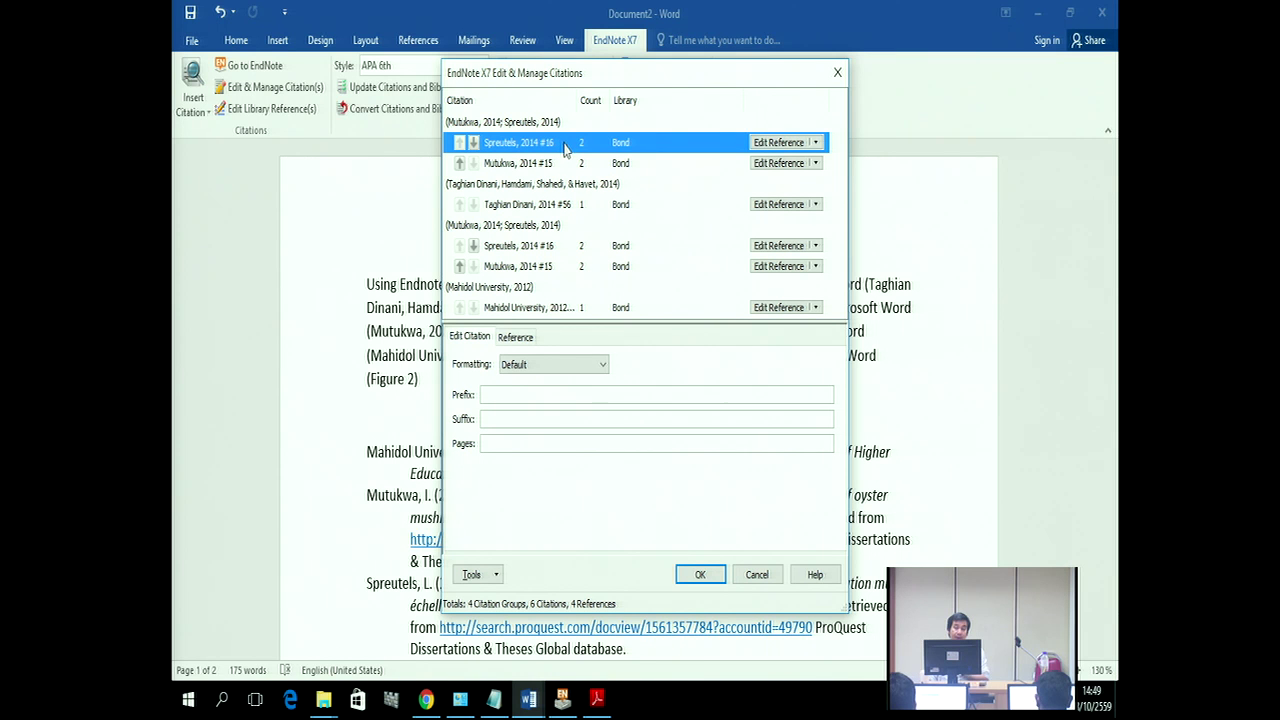
{"action": "left_click", "coordinate": [816, 143]}
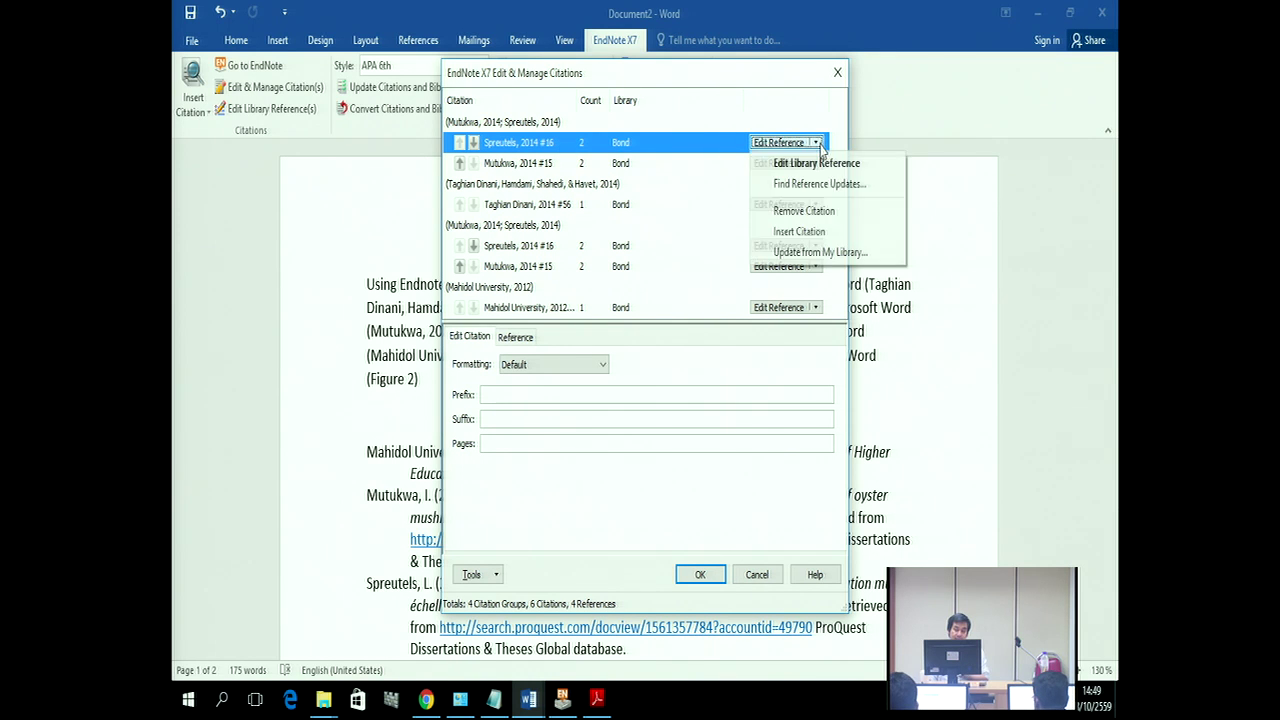
{"action": "left_click", "coordinate": [829, 218]}
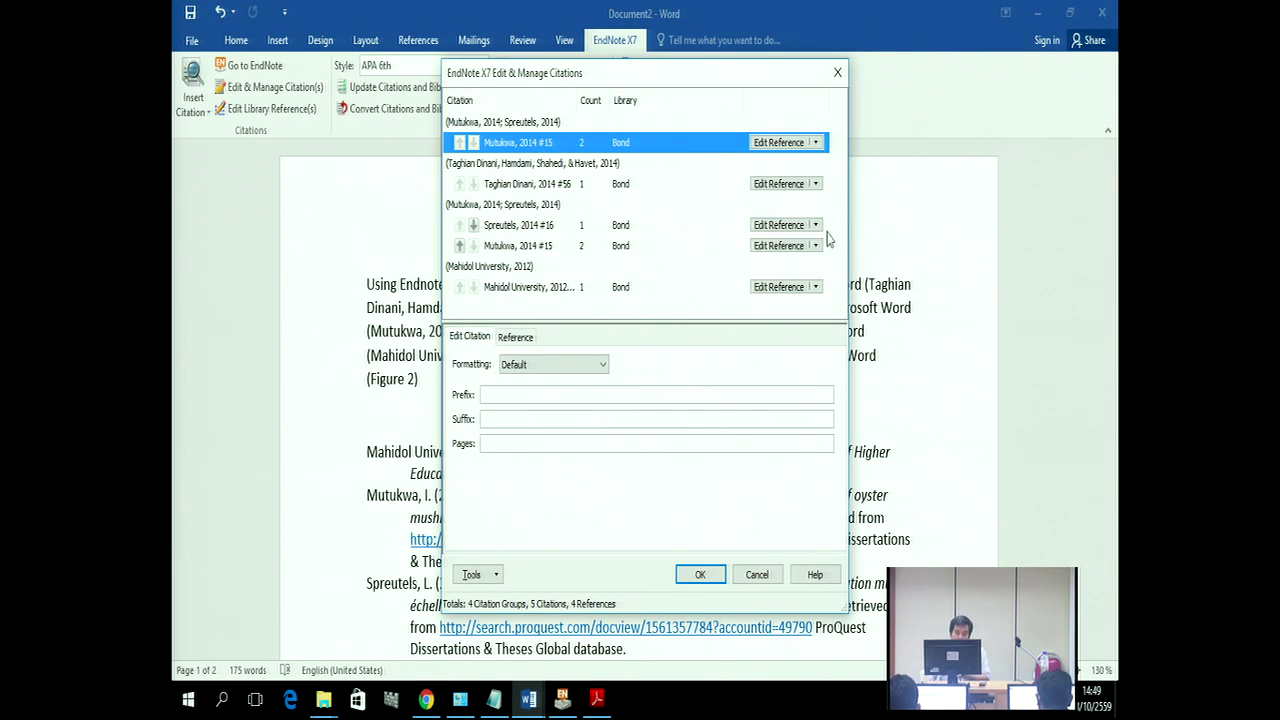
{"action": "left_click", "coordinate": [699, 576]}
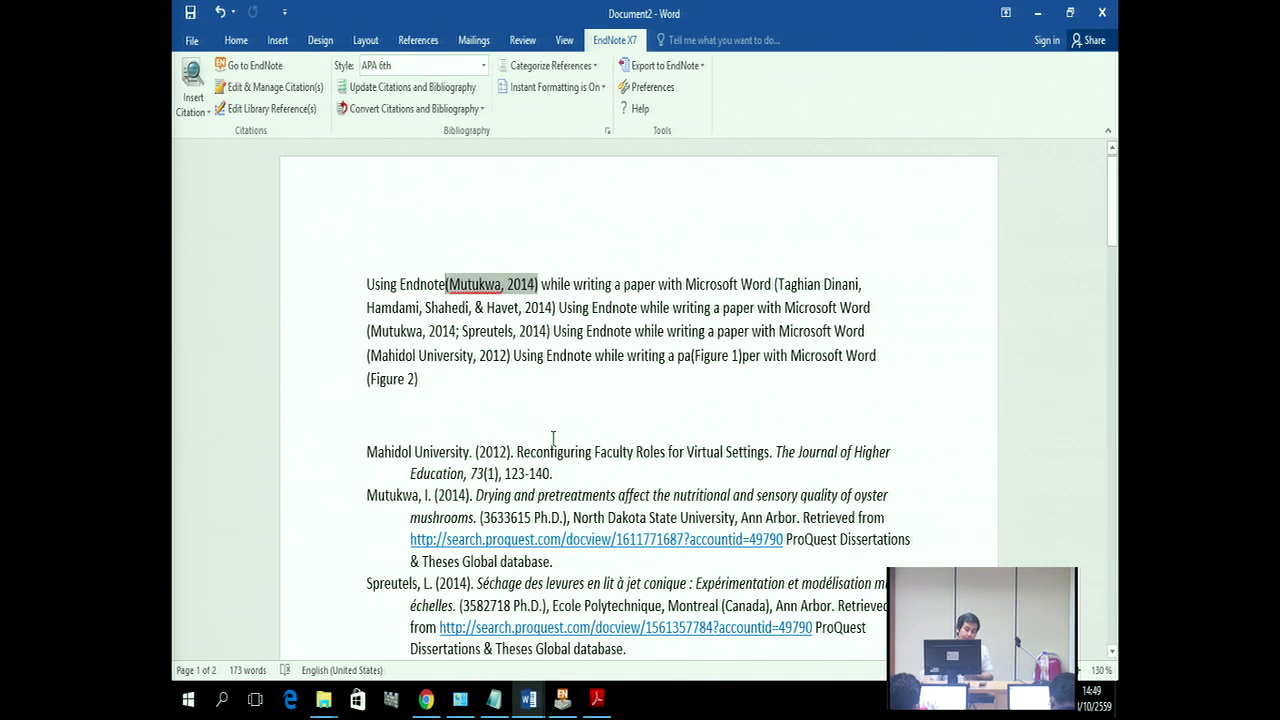
Step: Review the generated bibliography entries below the text for the thesis removed from the first citation
{"action": "left_click", "coordinate": [384, 465]}
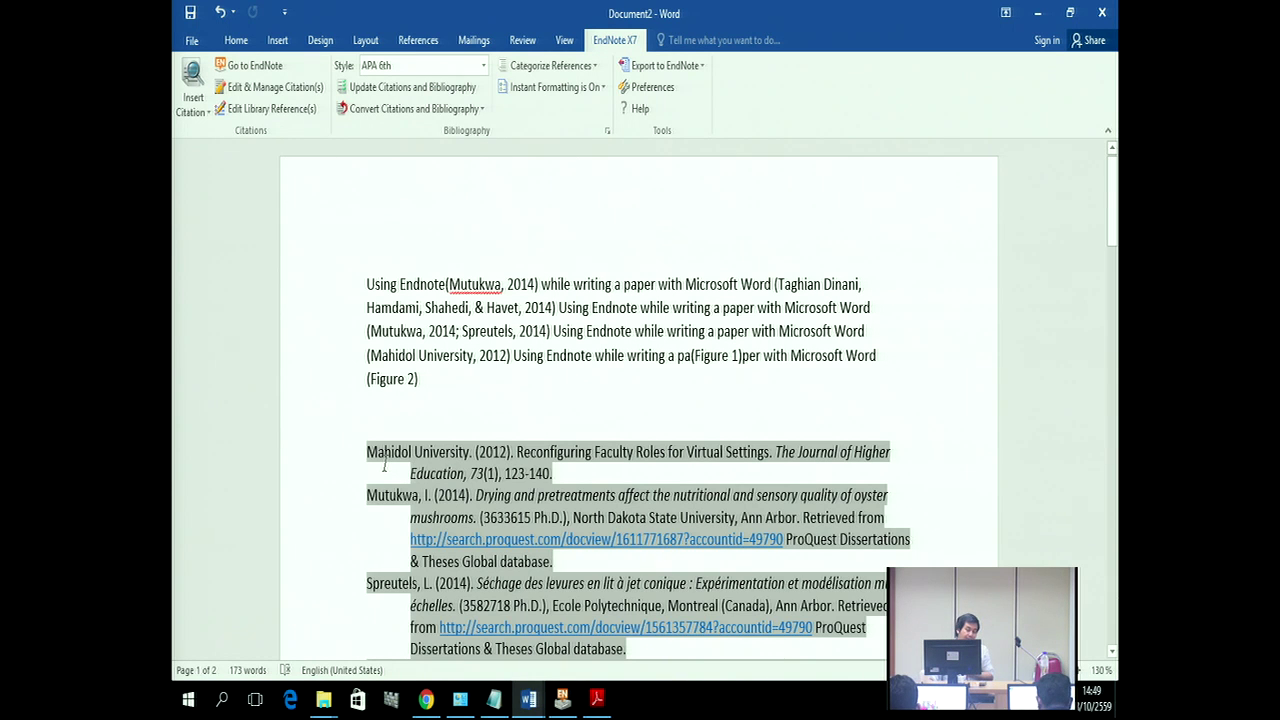
{"action": "scroll", "coordinate": [384, 465], "scroll_direction": "down", "scroll_amount": 5}
{"action": "scroll", "coordinate": [443, 507], "scroll_direction": "up", "scroll_amount": 2}
{"action": "scroll", "coordinate": [443, 507], "scroll_direction": "up", "scroll_amount": 2}
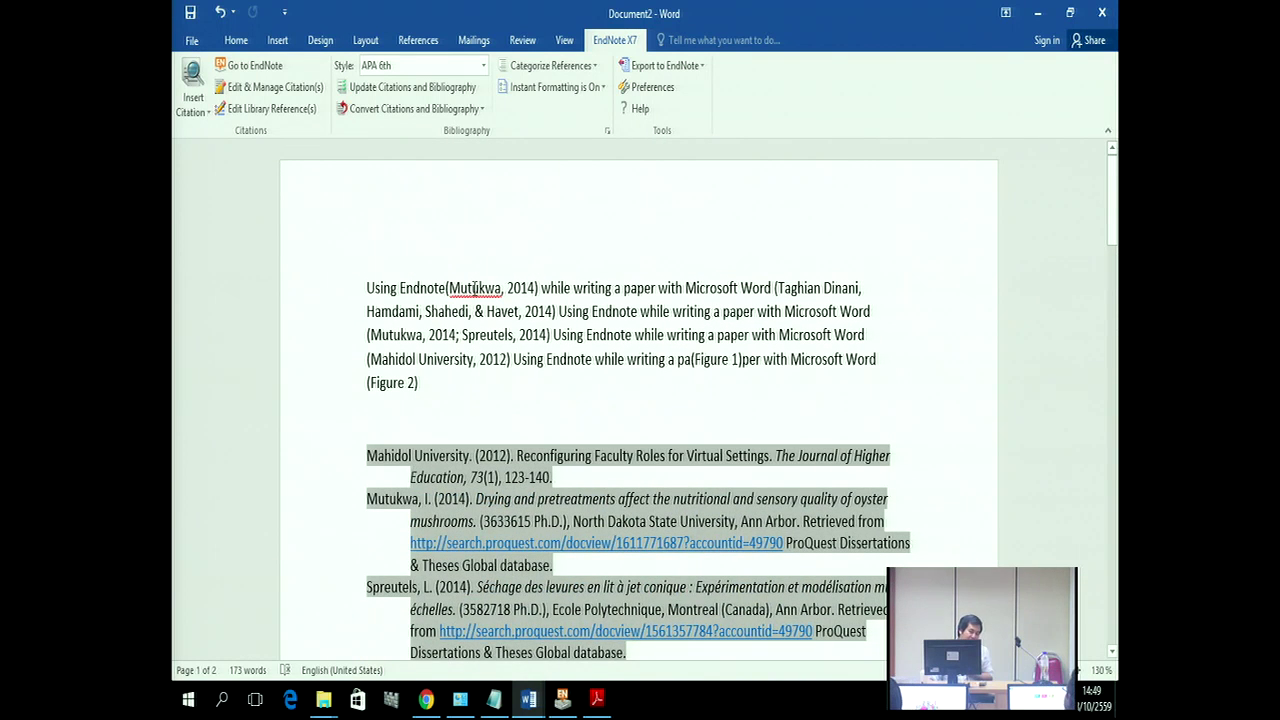
Step: Compare the in-text citations with the references listed in EndNote's Document2 group, then return to the Word paper
{"action": "left_click", "coordinate": [472, 287]}
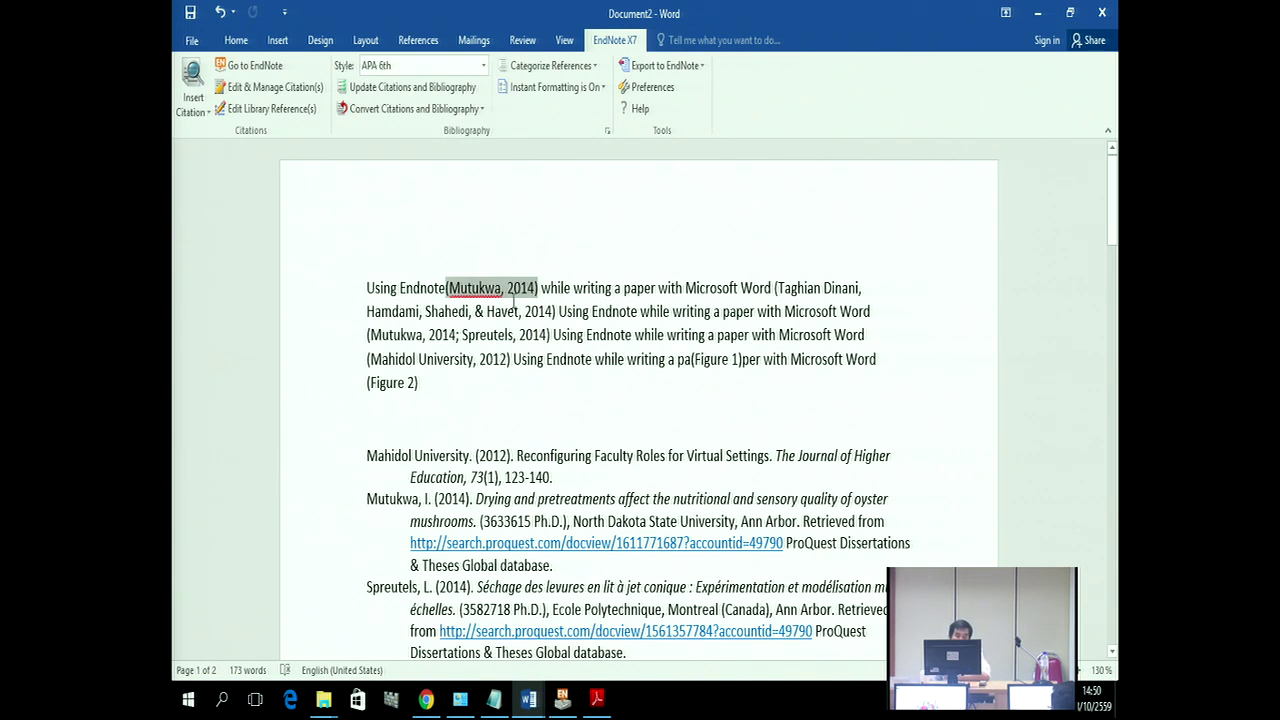
{"action": "left_click", "coordinate": [465, 366]}
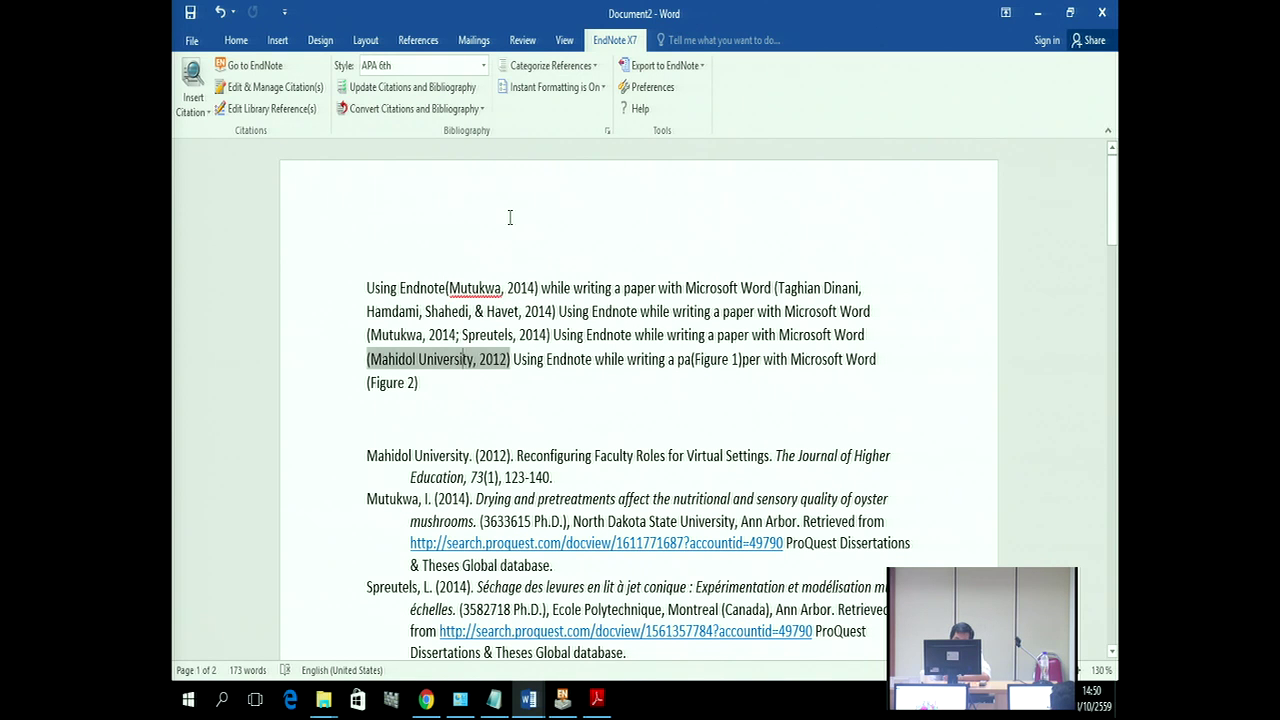
{"action": "left_click", "coordinate": [469, 288]}
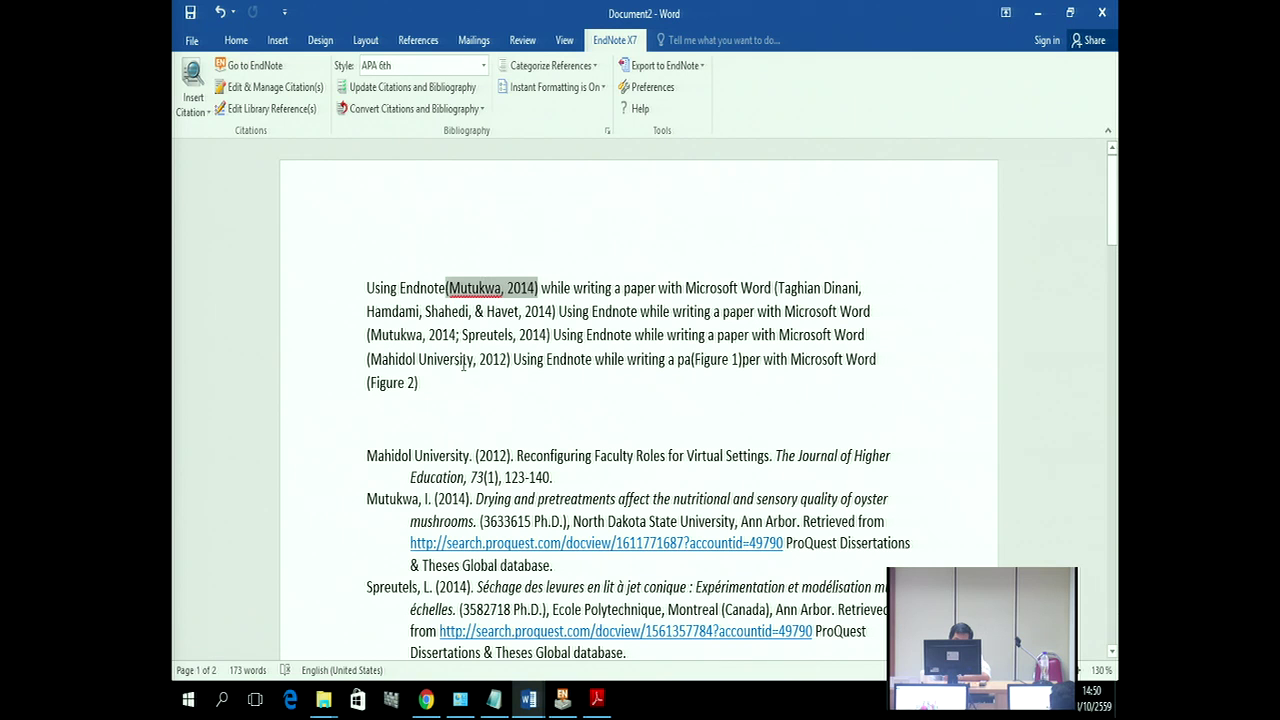
{"action": "scroll", "coordinate": [463, 371], "scroll_direction": "down", "scroll_amount": 1}
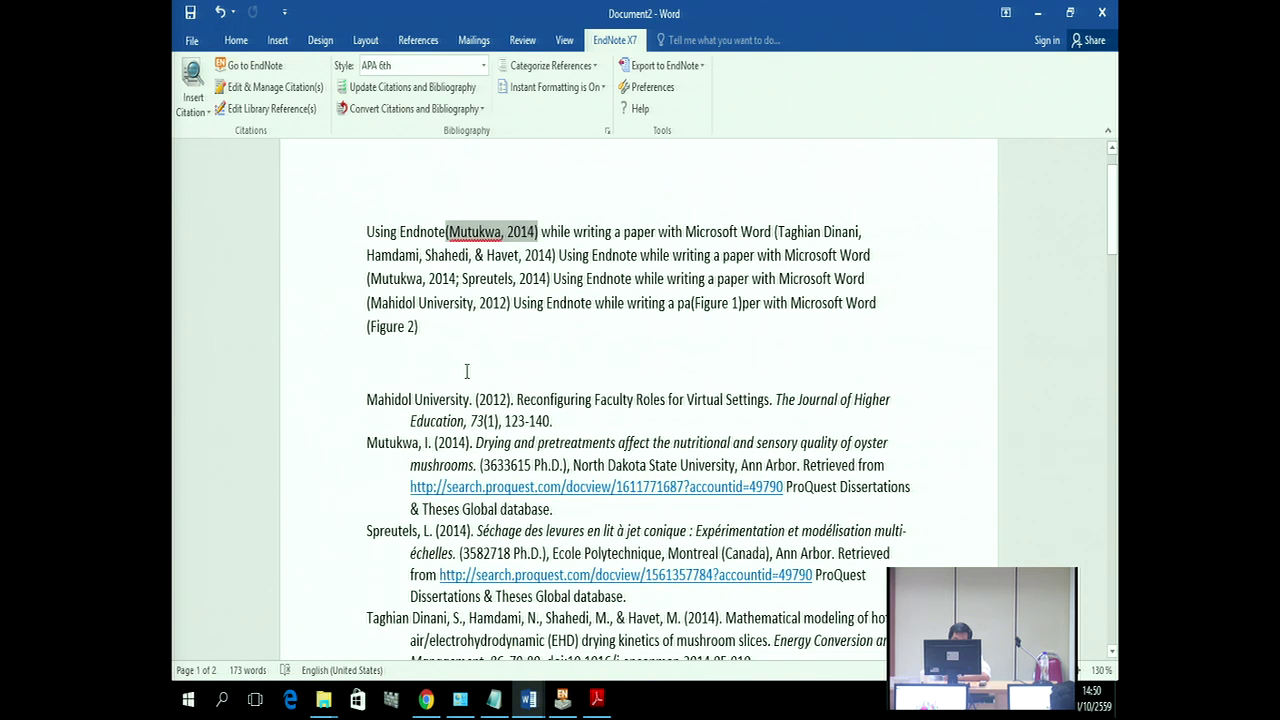
{"action": "left_click", "coordinate": [563, 698]}
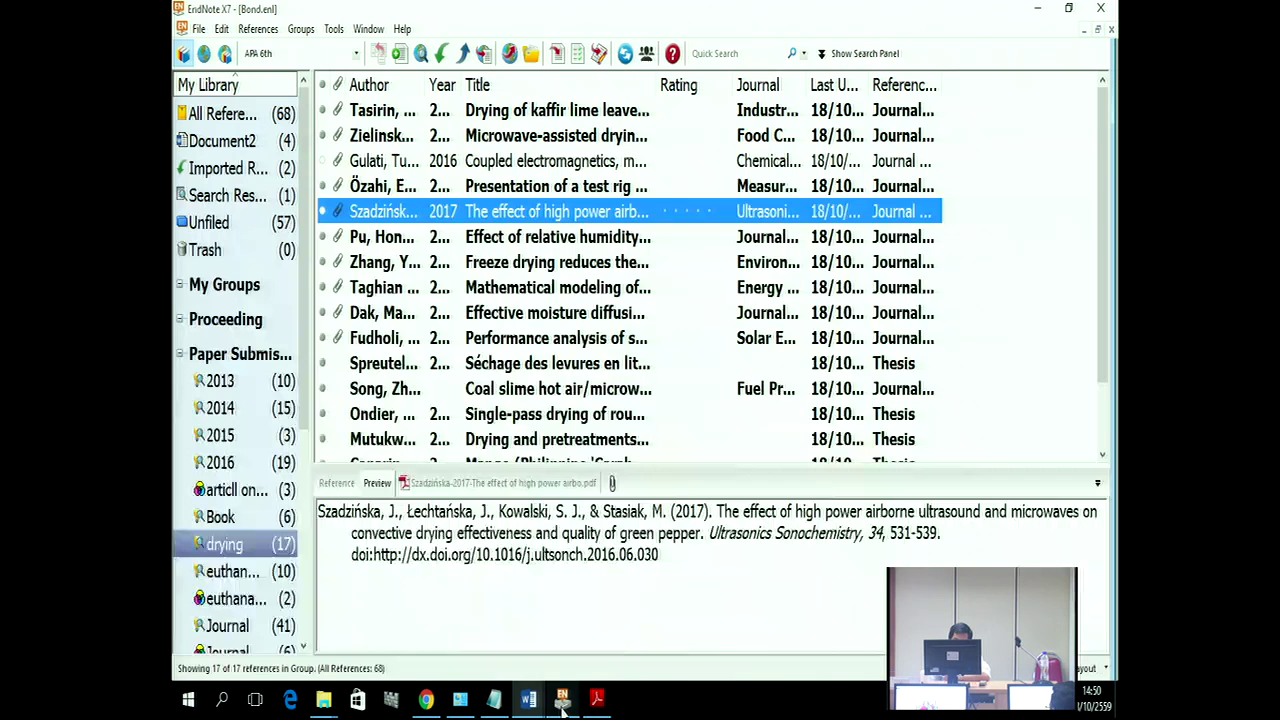
{"action": "left_click", "coordinate": [205, 146]}
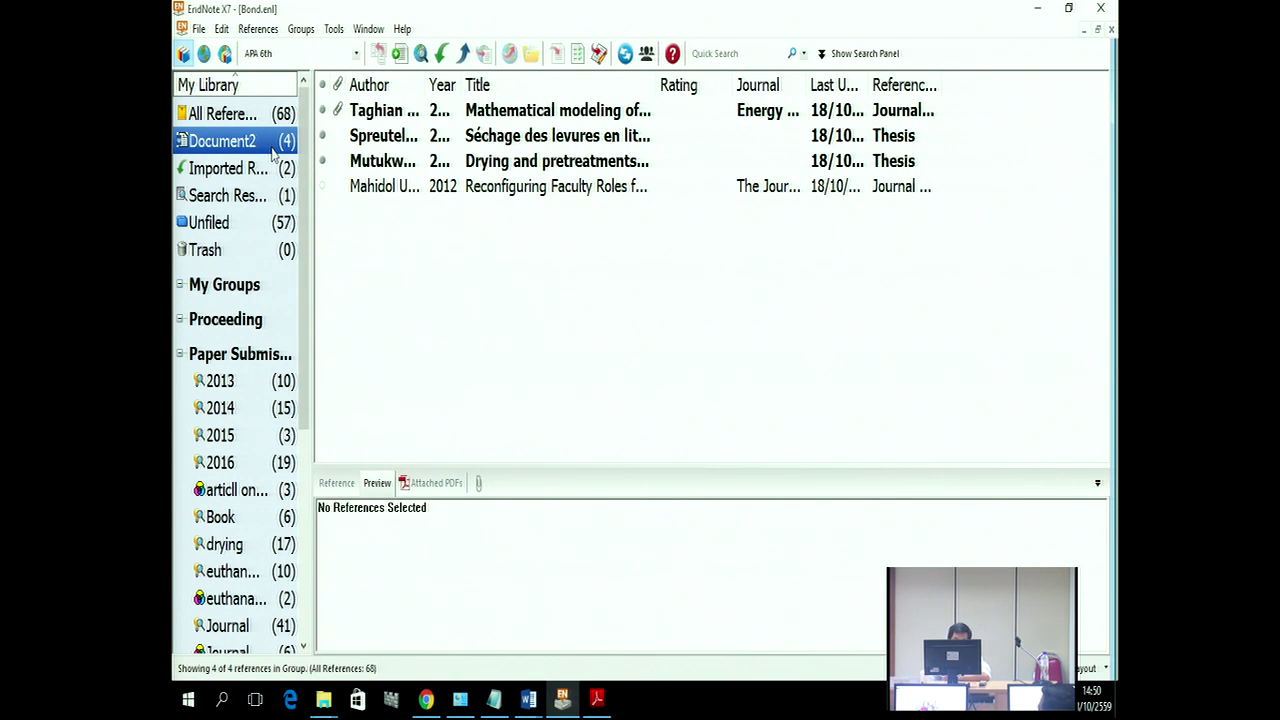
{"action": "left_click", "coordinate": [1037, 8]}
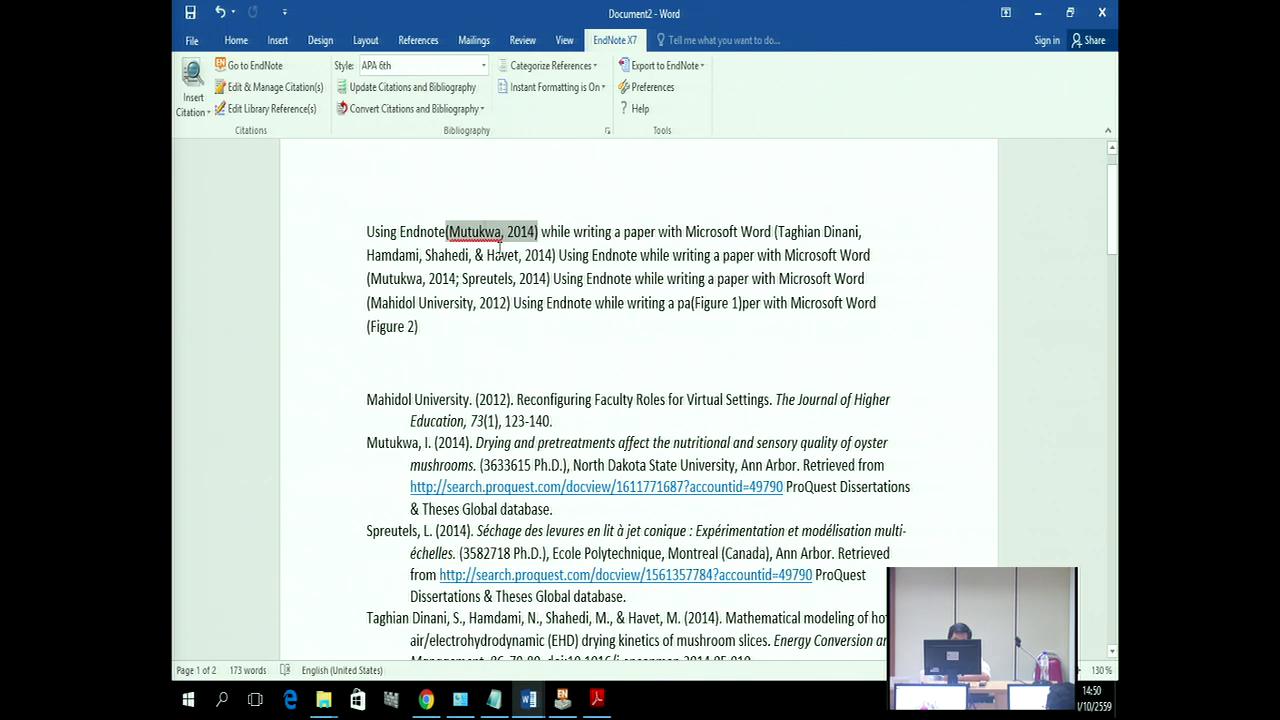
Step: Examine the paper's citation list in Edit & Manage Citations without changing it, and review the bibliography and List of Figures
{"action": "left_click", "coordinate": [246, 90]}
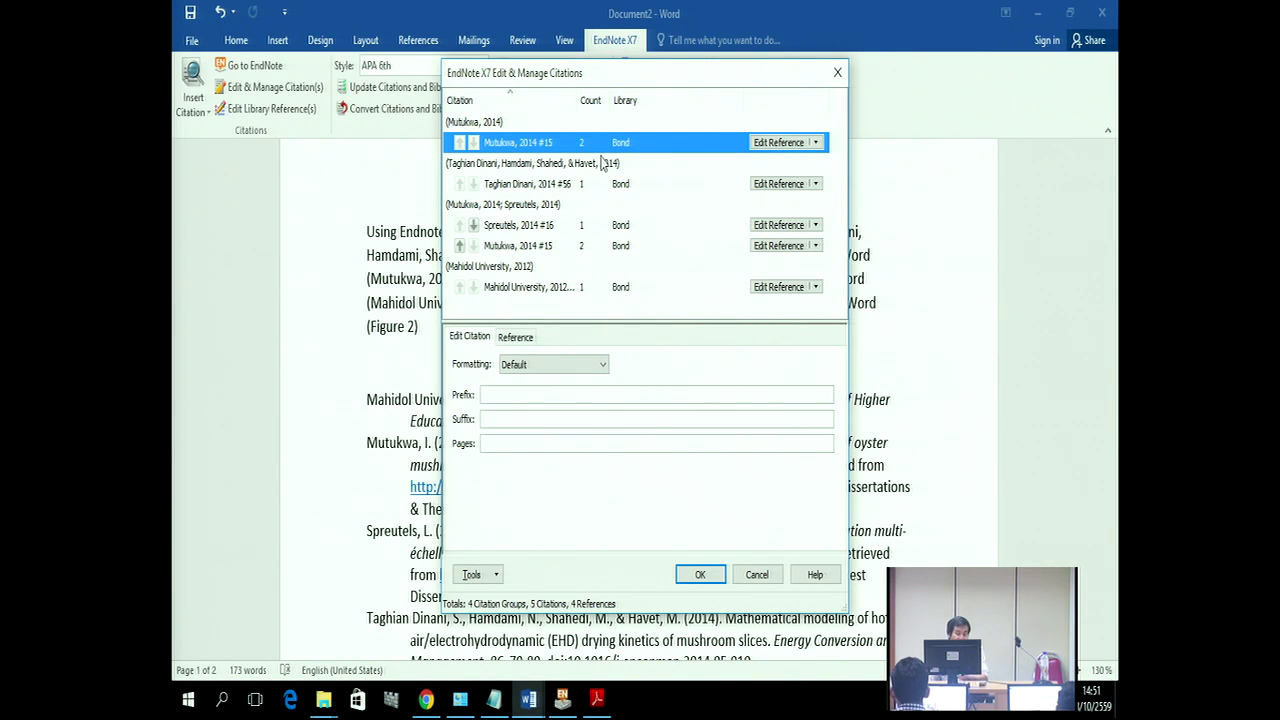
{"action": "left_click", "coordinate": [757, 575]}
{"action": "scroll", "coordinate": [583, 415], "scroll_direction": "down", "scroll_amount": 3}
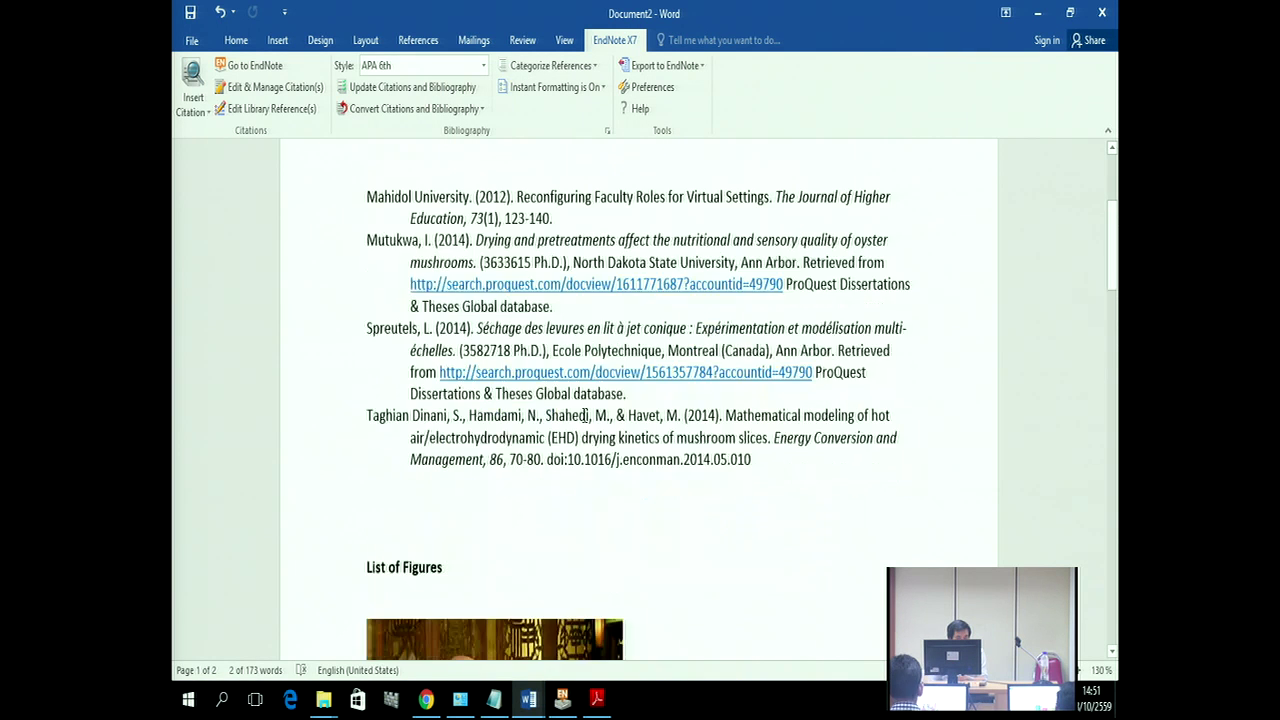
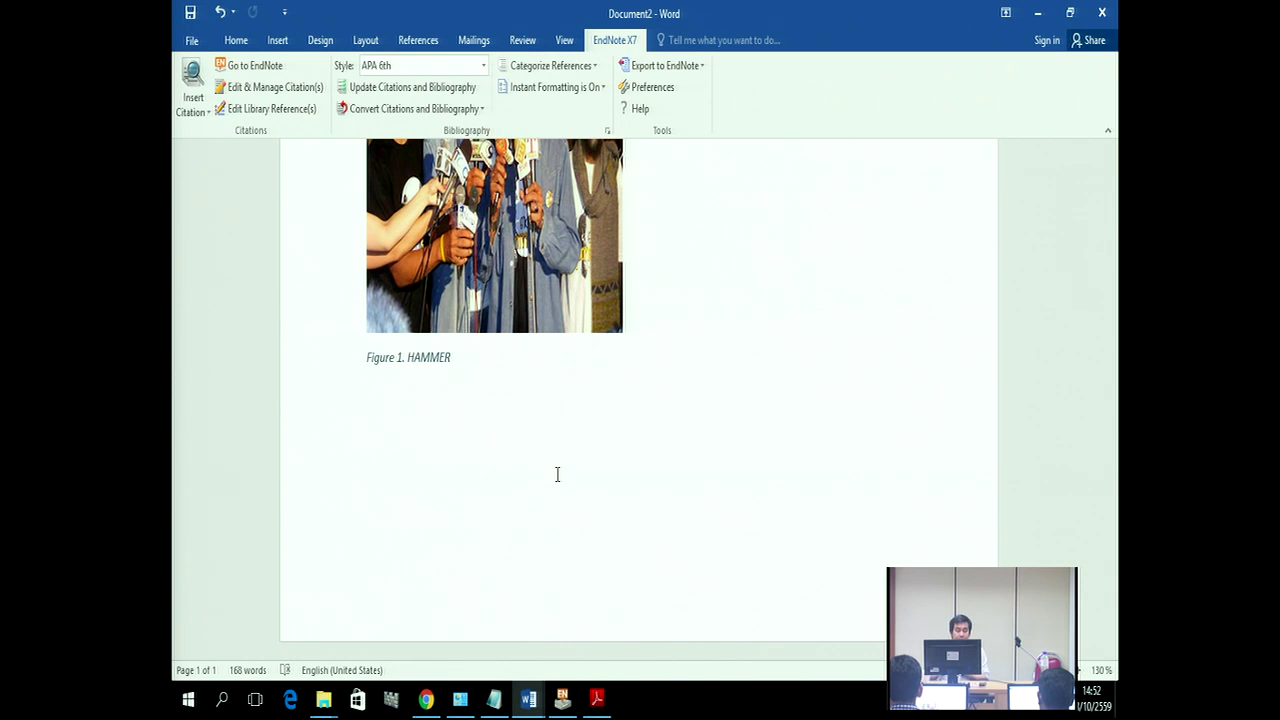
{"action": "scroll", "coordinate": [545, 400], "scroll_direction": "up", "scroll_amount": 15}
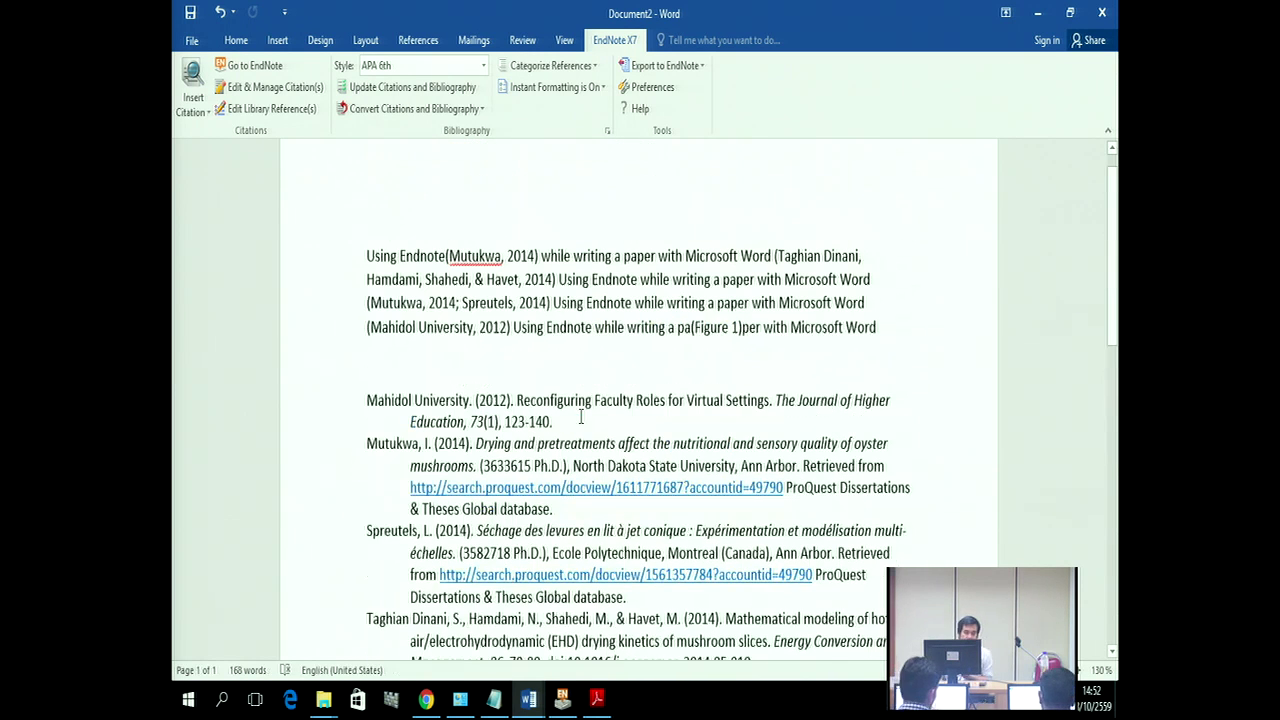
{"action": "scroll", "coordinate": [580, 417], "scroll_direction": "up", "scroll_amount": 1}
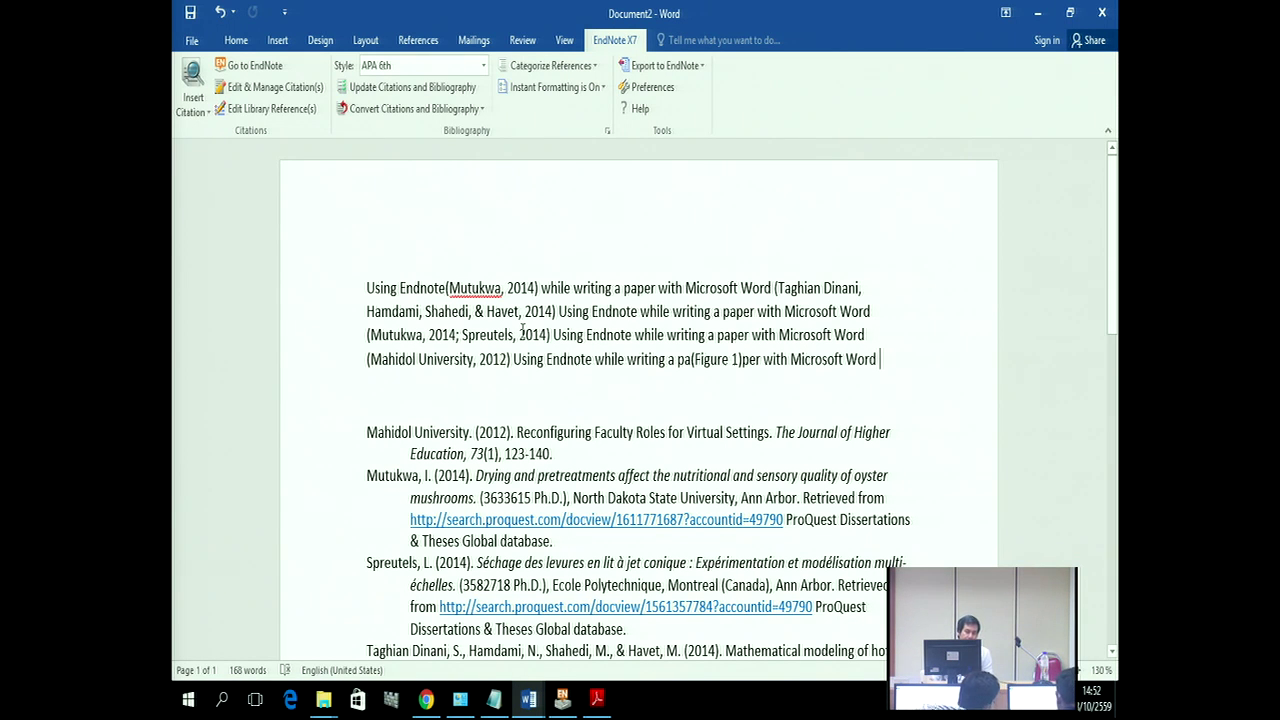
Step: Insert the "Séchage des levures..." thesis from EndNote as a citation at the very start of the first sentence
{"action": "left_click", "coordinate": [368, 288]}
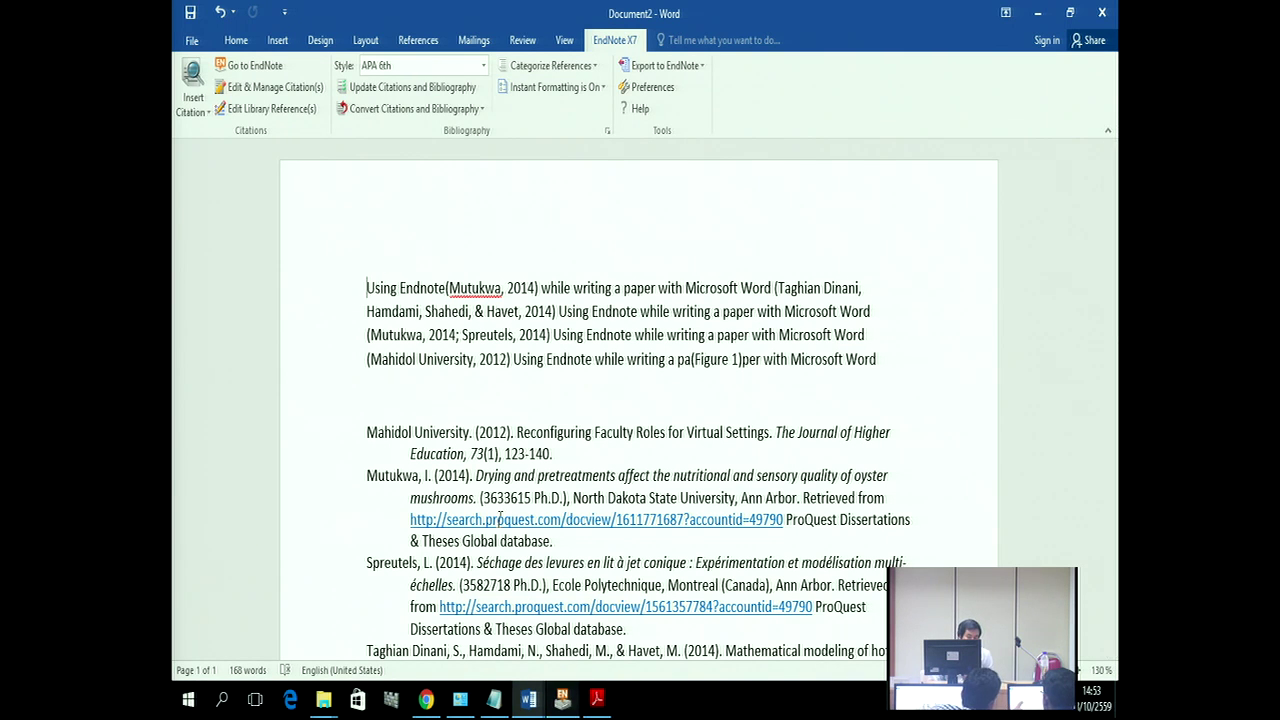
{"action": "left_click", "coordinate": [562, 698]}
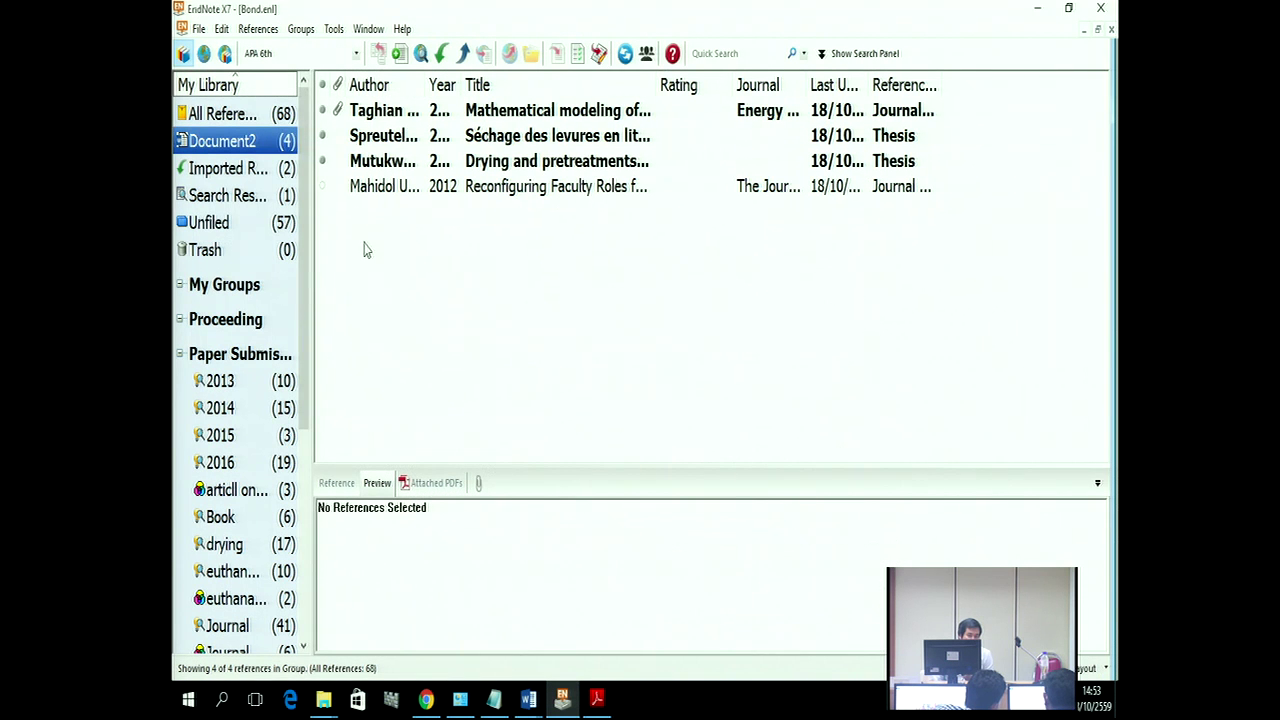
{"action": "left_click", "coordinate": [366, 142]}
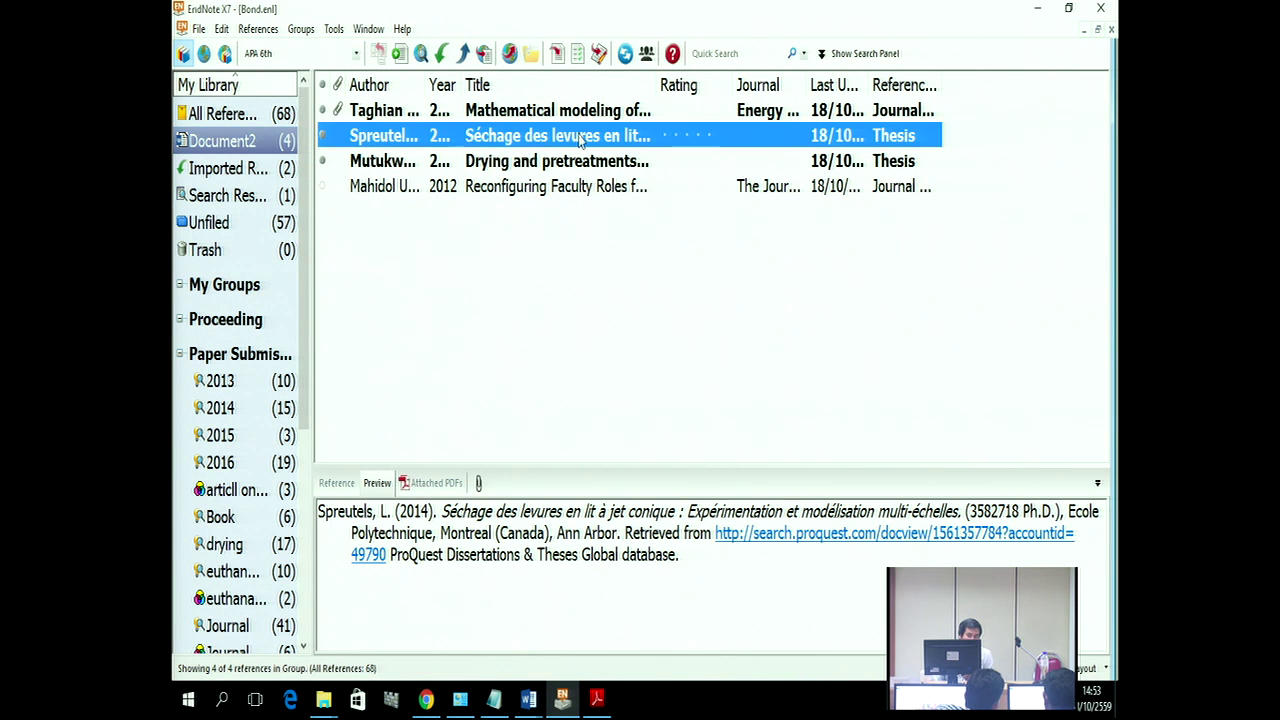
{"action": "left_click", "coordinate": [559, 53]}
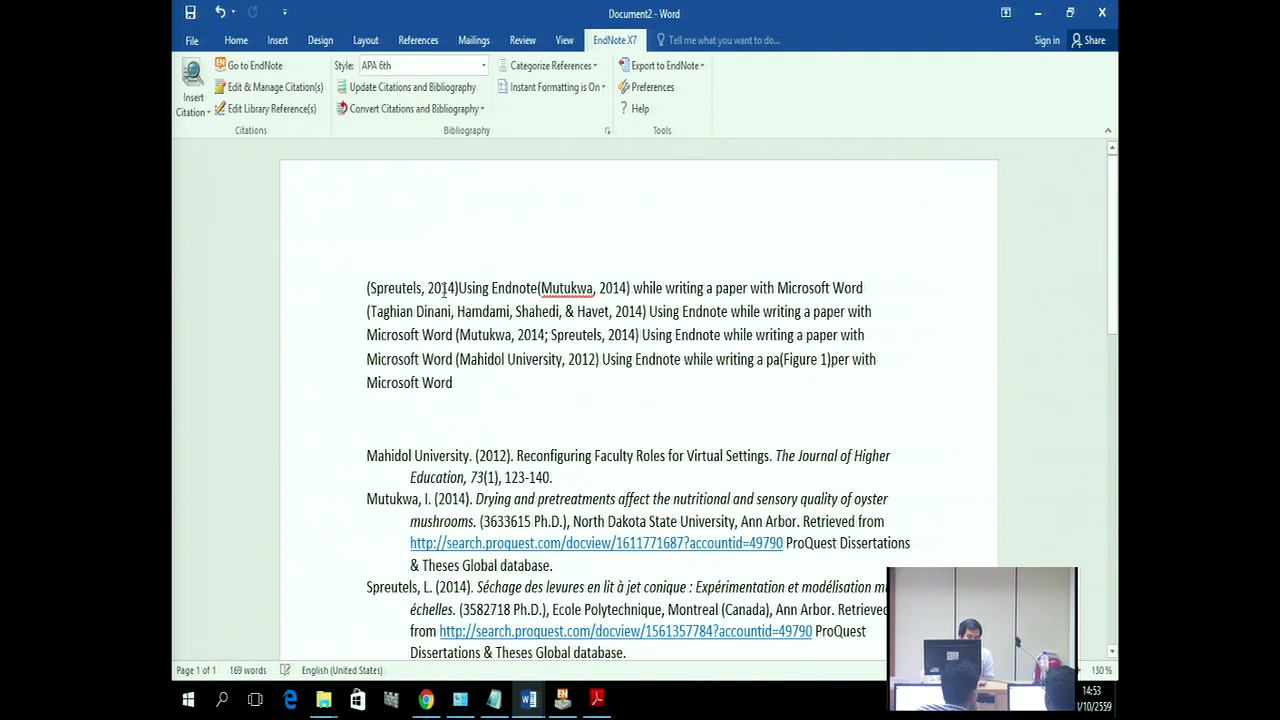
{"action": "left_click", "coordinate": [437, 289]}
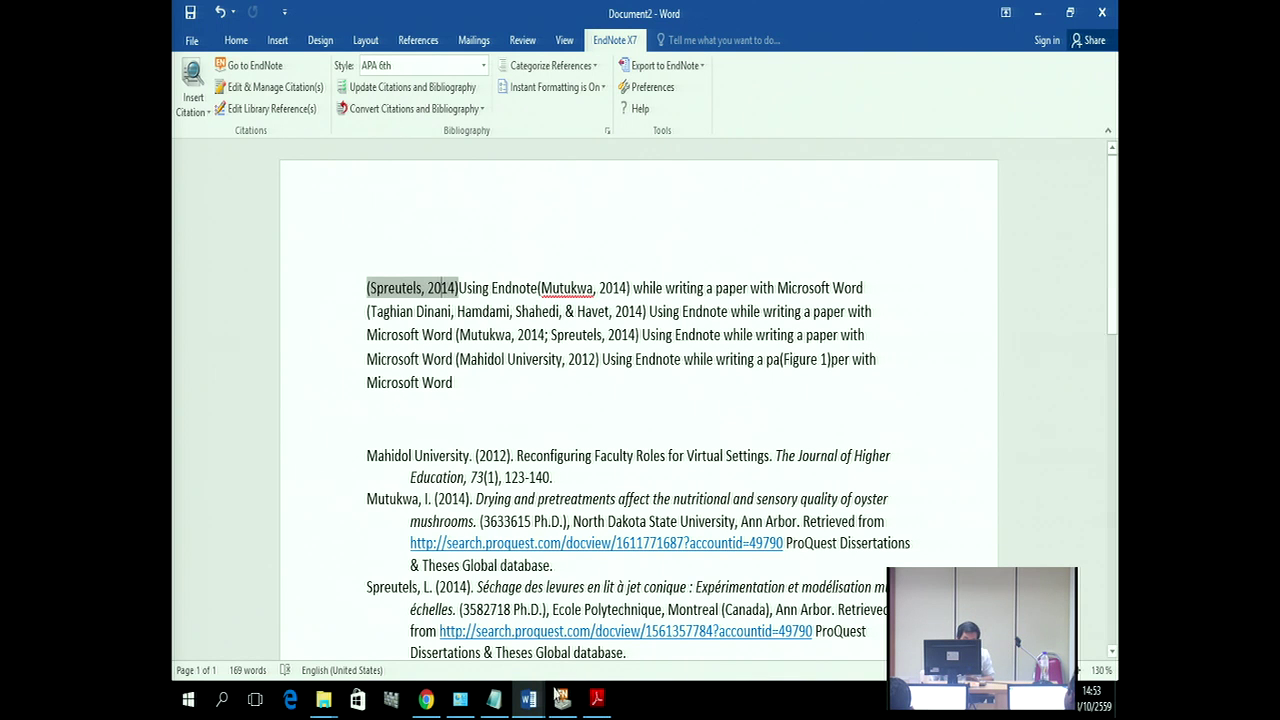
Step: Switch to the training outline document and extend the "euthanasia" line near its end to read "Euthanasia (2016)"
{"action": "mouse_move", "coordinate": [528, 698]}
{"action": "left_click", "coordinate": [303, 620]}
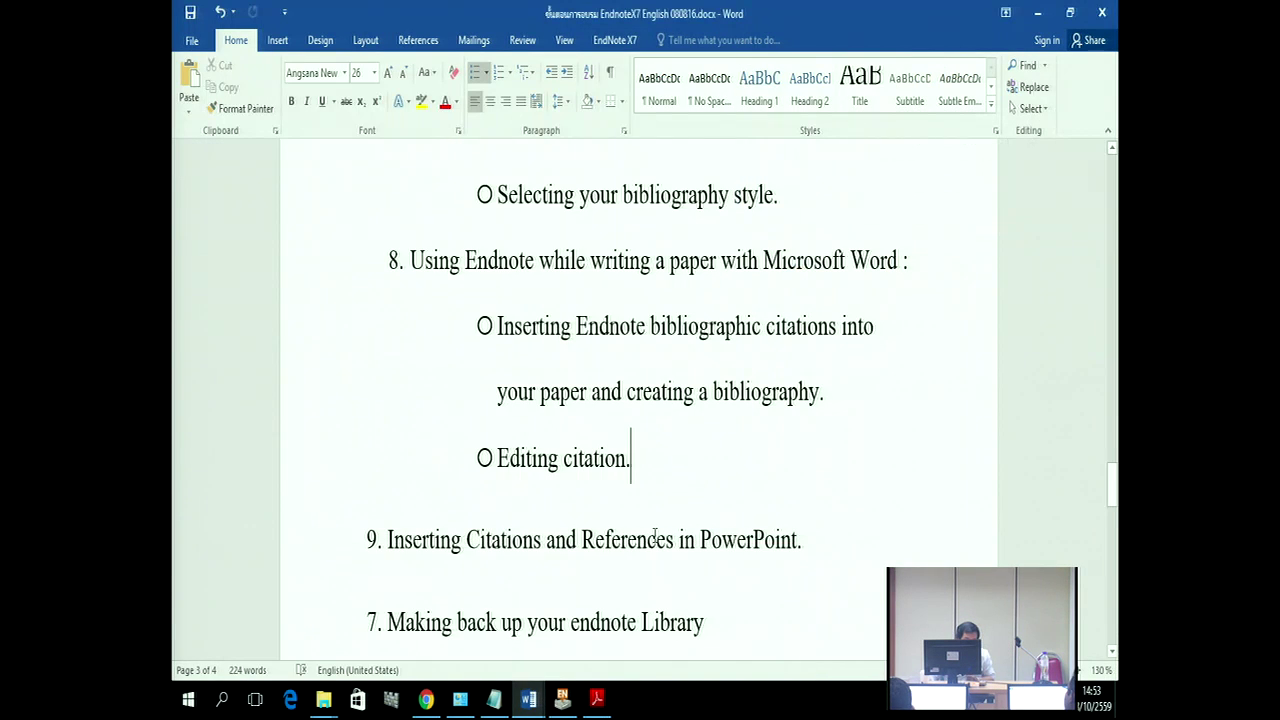
{"action": "scroll", "coordinate": [675, 512], "scroll_direction": "down", "scroll_amount": 10}
{"action": "scroll", "coordinate": [675, 512], "scroll_direction": "down", "scroll_amount": 5}
{"action": "left_click", "coordinate": [428, 345]}
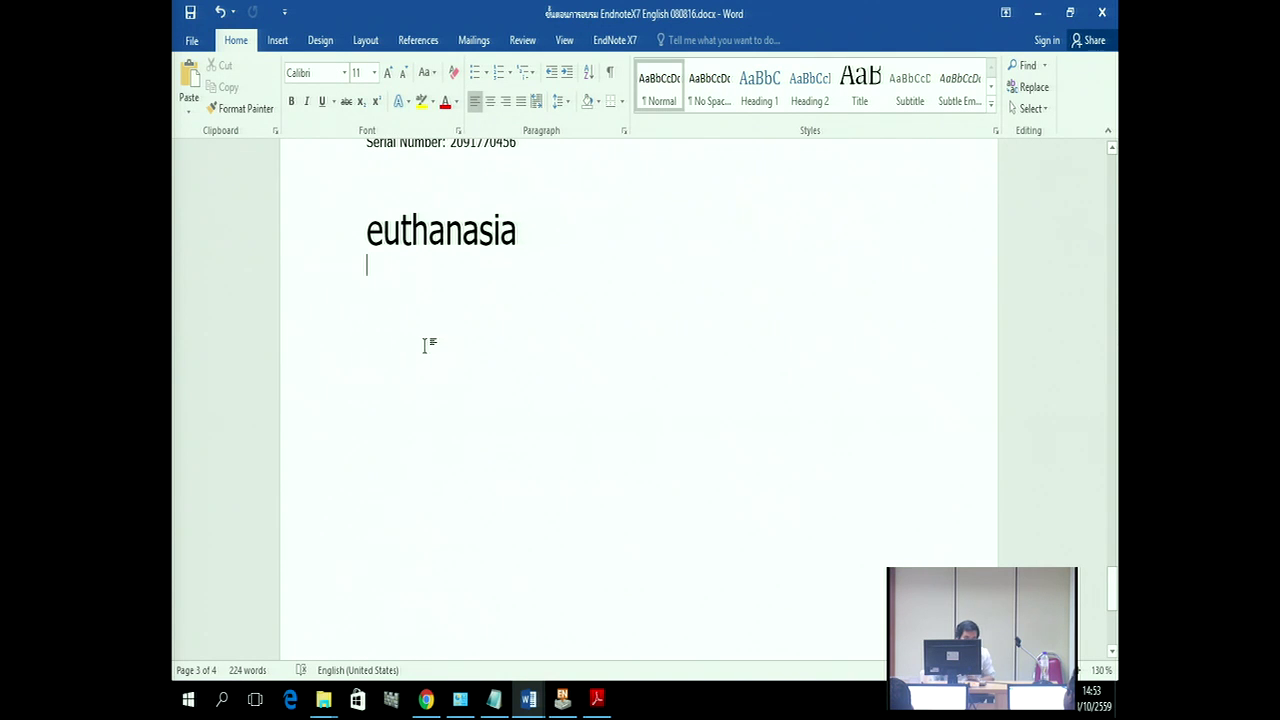
{"action": "left_click", "coordinate": [366, 229]}
{"action": "left_click", "coordinate": [538, 245]}
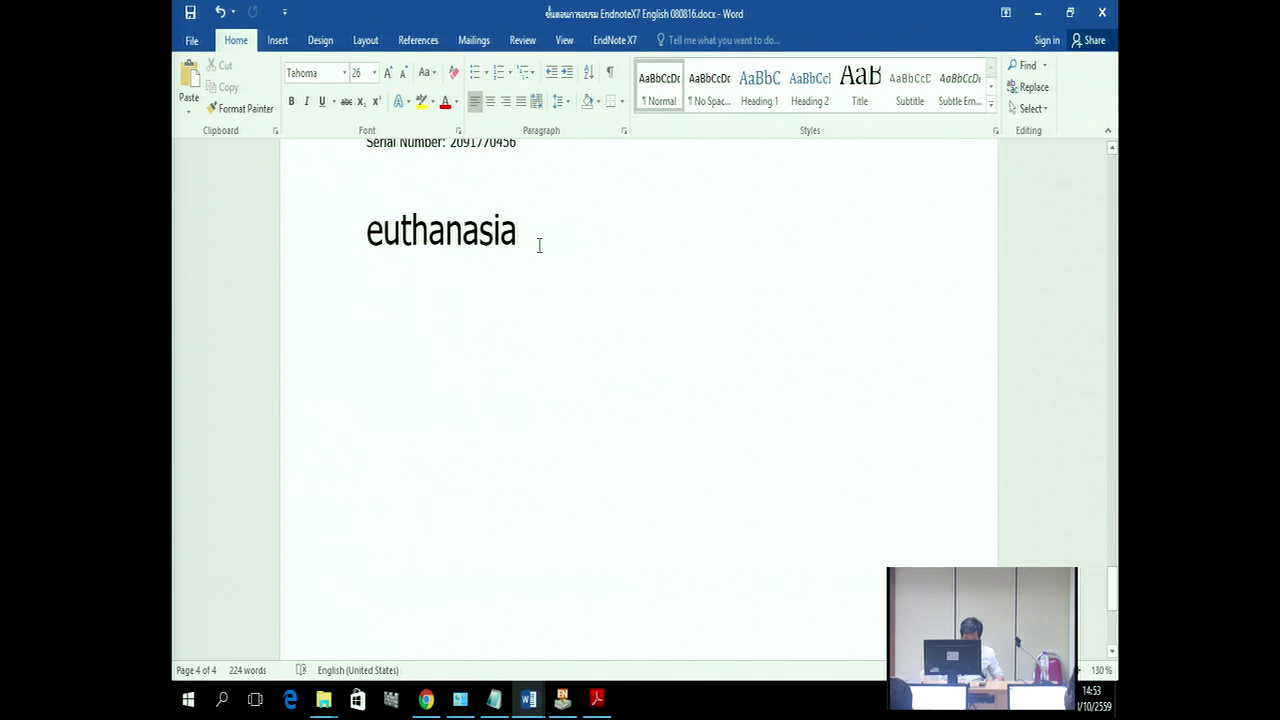
{"action": "type", "text": "("}
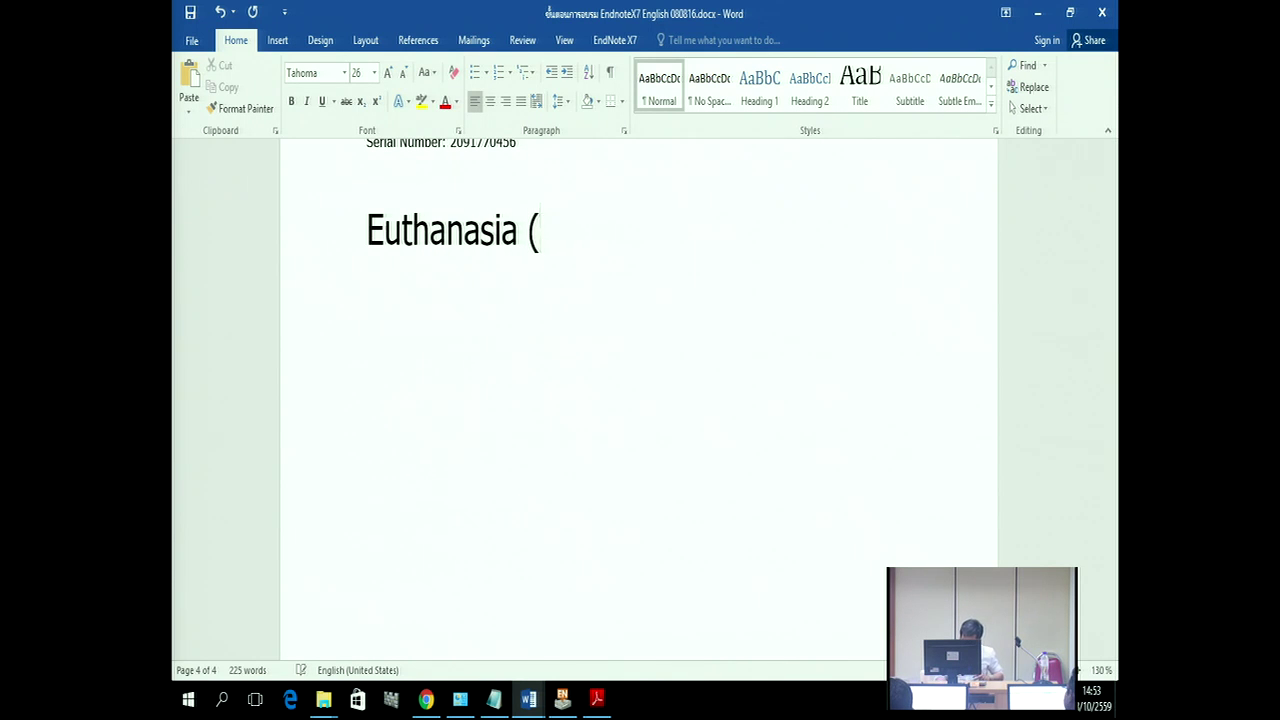
{"action": "type", "text": "2016)"}
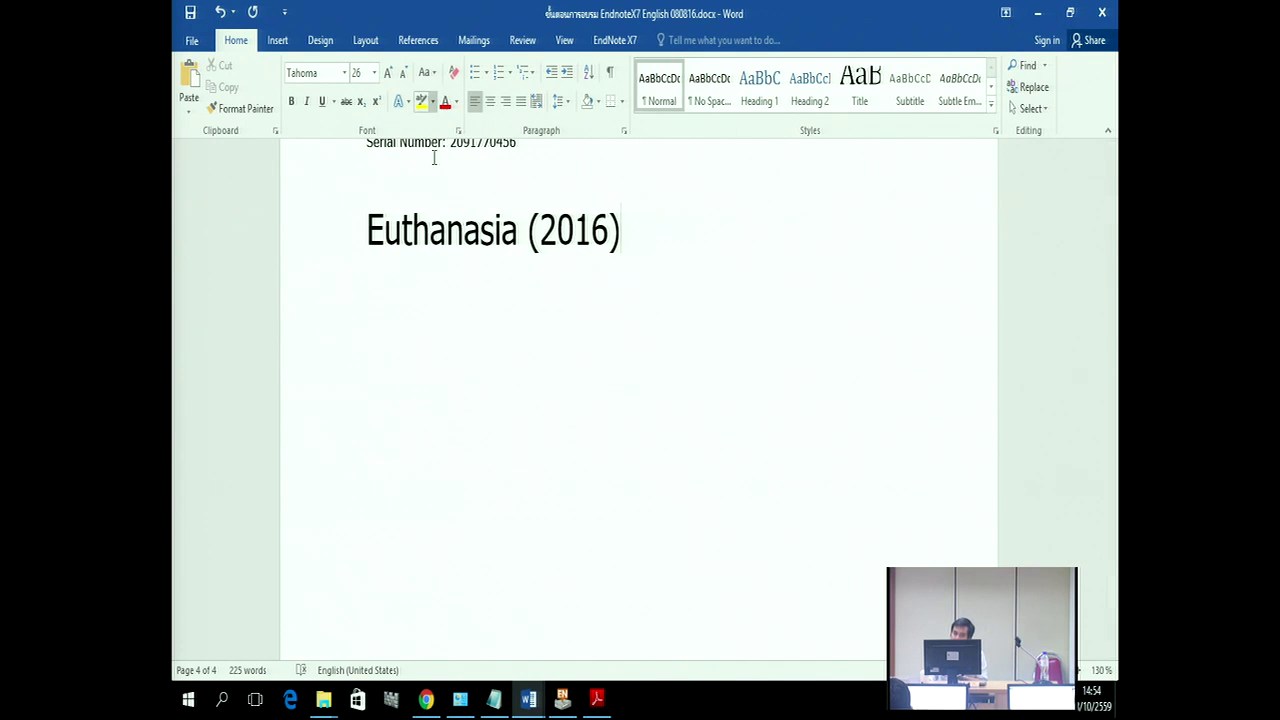
{"action": "left_click_drag", "start_coordinate": [368, 230], "coordinate": [501, 230]}
Step: Return to Document2 and format the thesis citation at the start of the first sentence as "Display as: Author (Year)"
{"action": "left_click", "coordinate": [562, 698]}
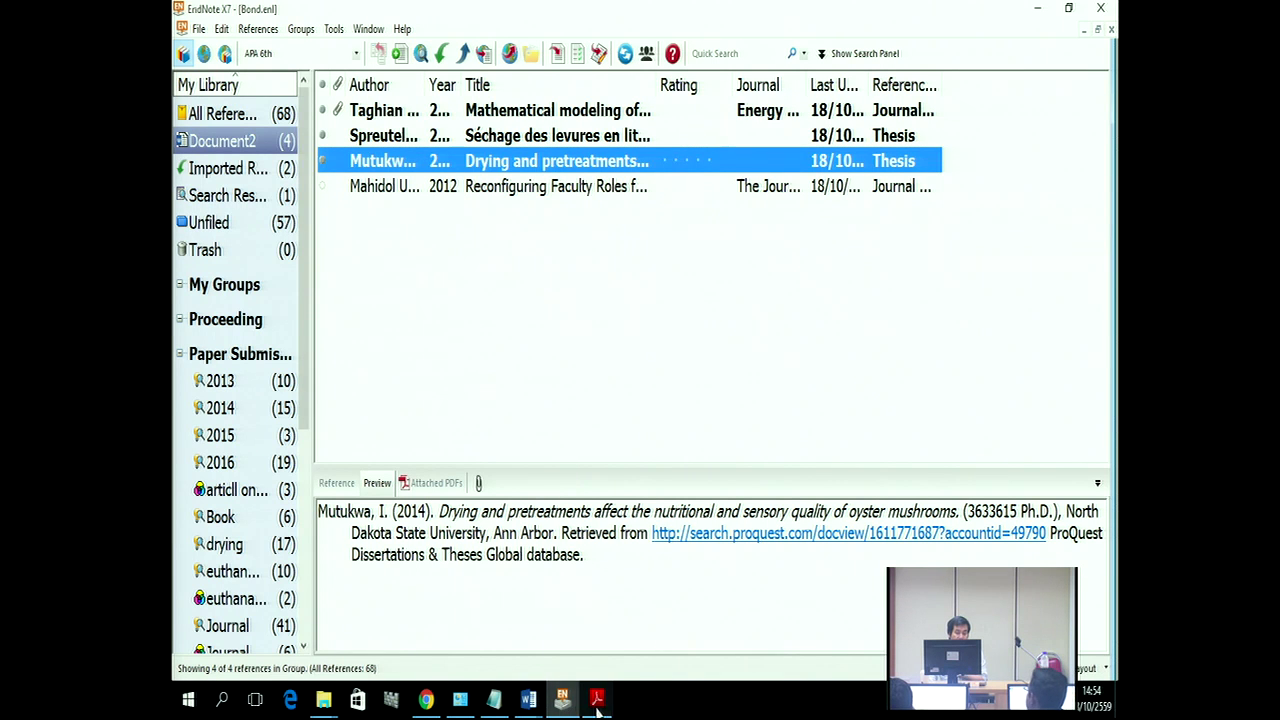
{"action": "mouse_move", "coordinate": [527, 708]}
{"action": "left_click", "coordinate": [626, 648]}
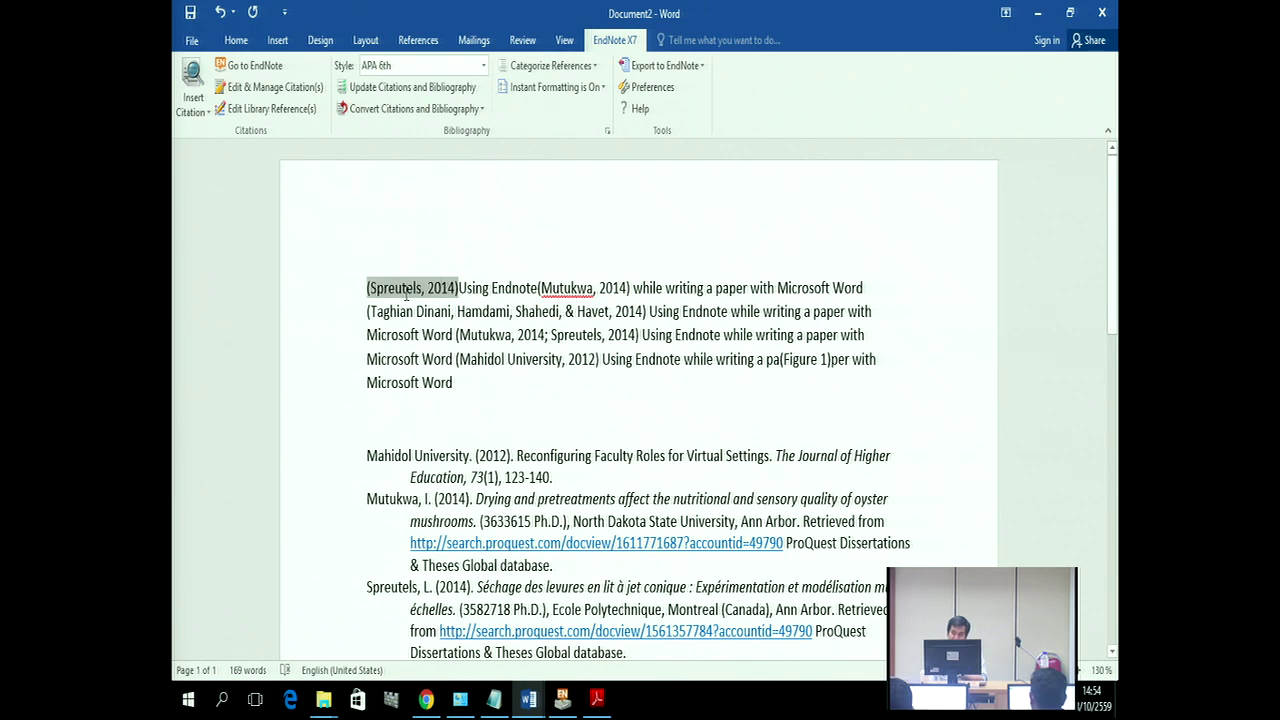
{"action": "left_click", "coordinate": [481, 261]}
{"action": "left_click", "coordinate": [440, 287]}
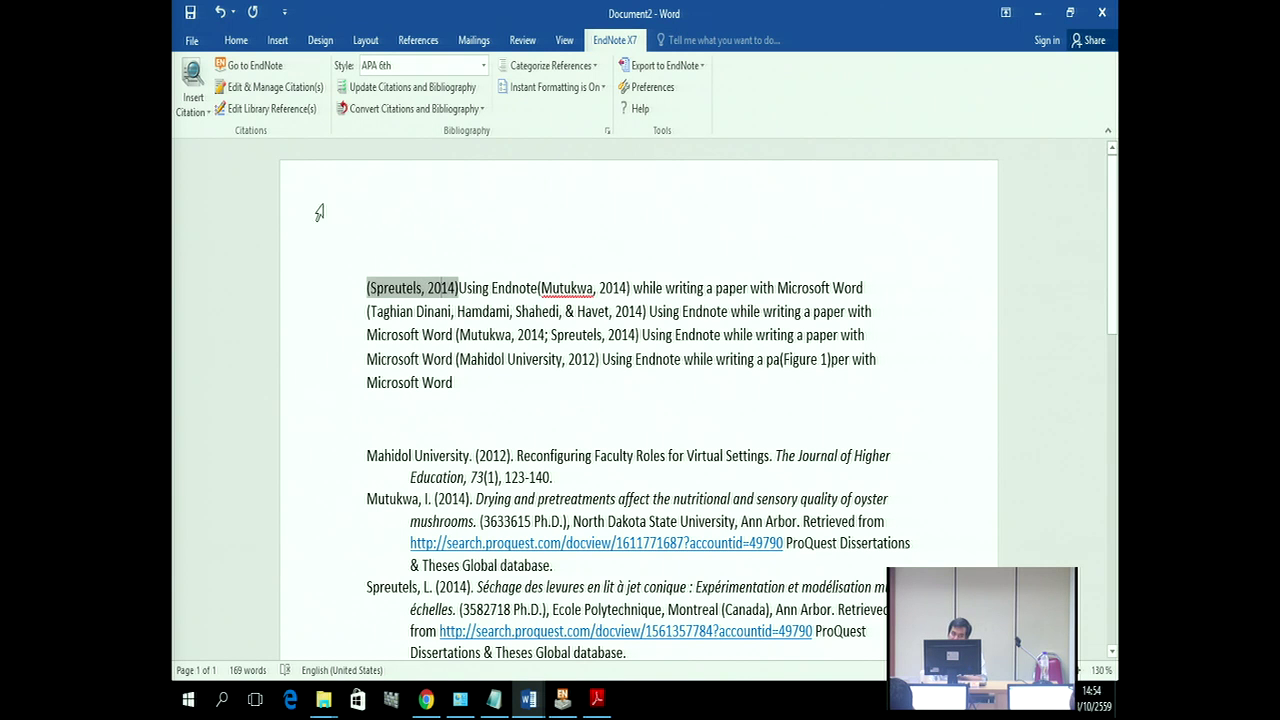
{"action": "left_click", "coordinate": [259, 92]}
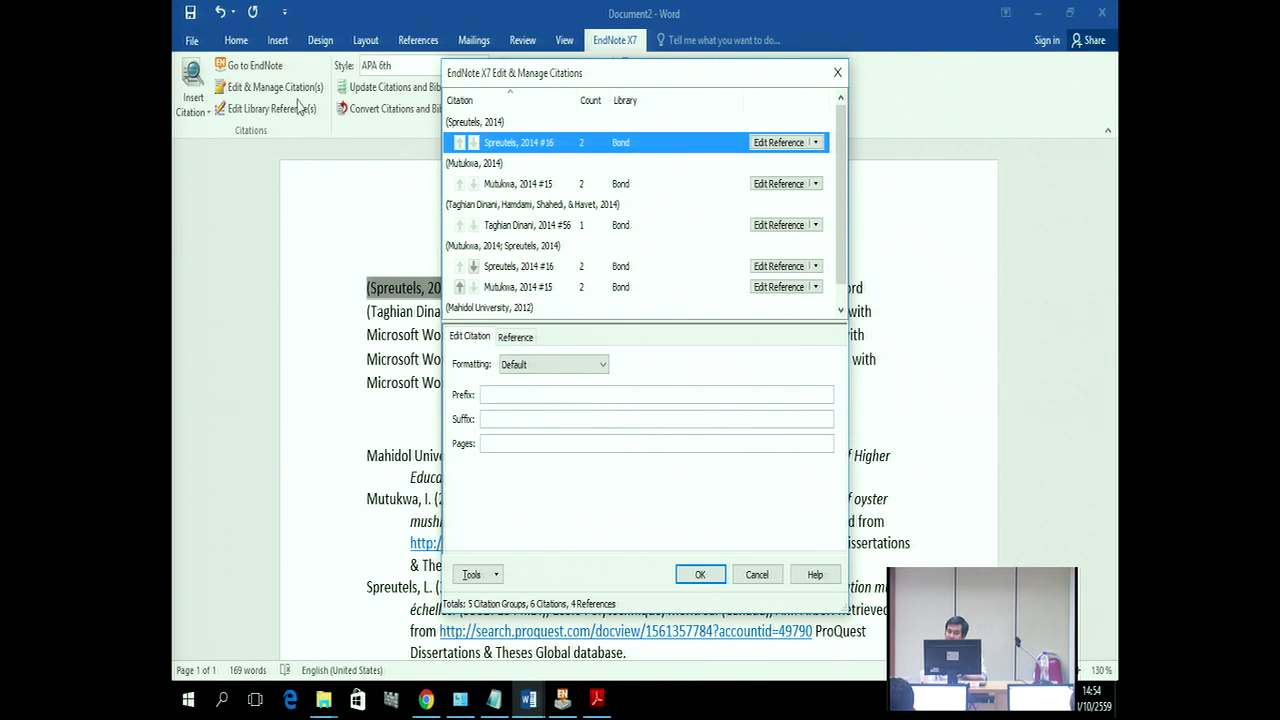
{"action": "left_click", "coordinate": [512, 372]}
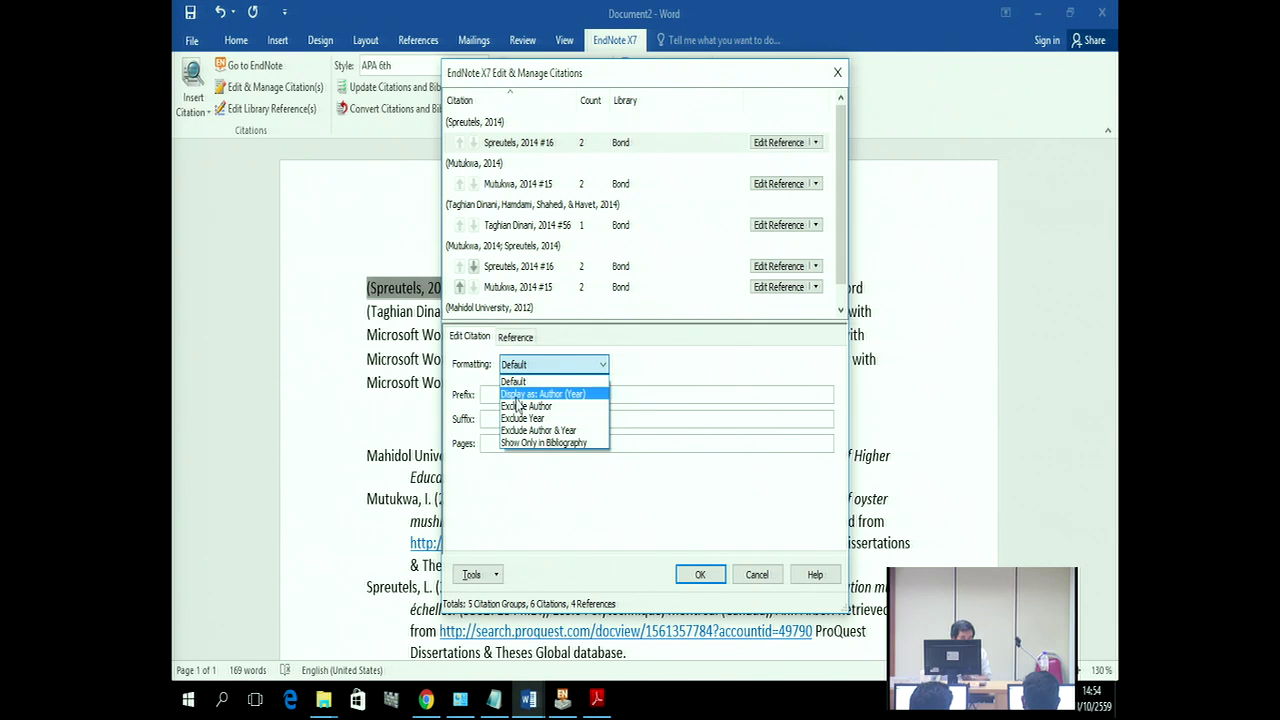
{"action": "left_click", "coordinate": [518, 395]}
{"action": "left_click", "coordinate": [700, 574]}
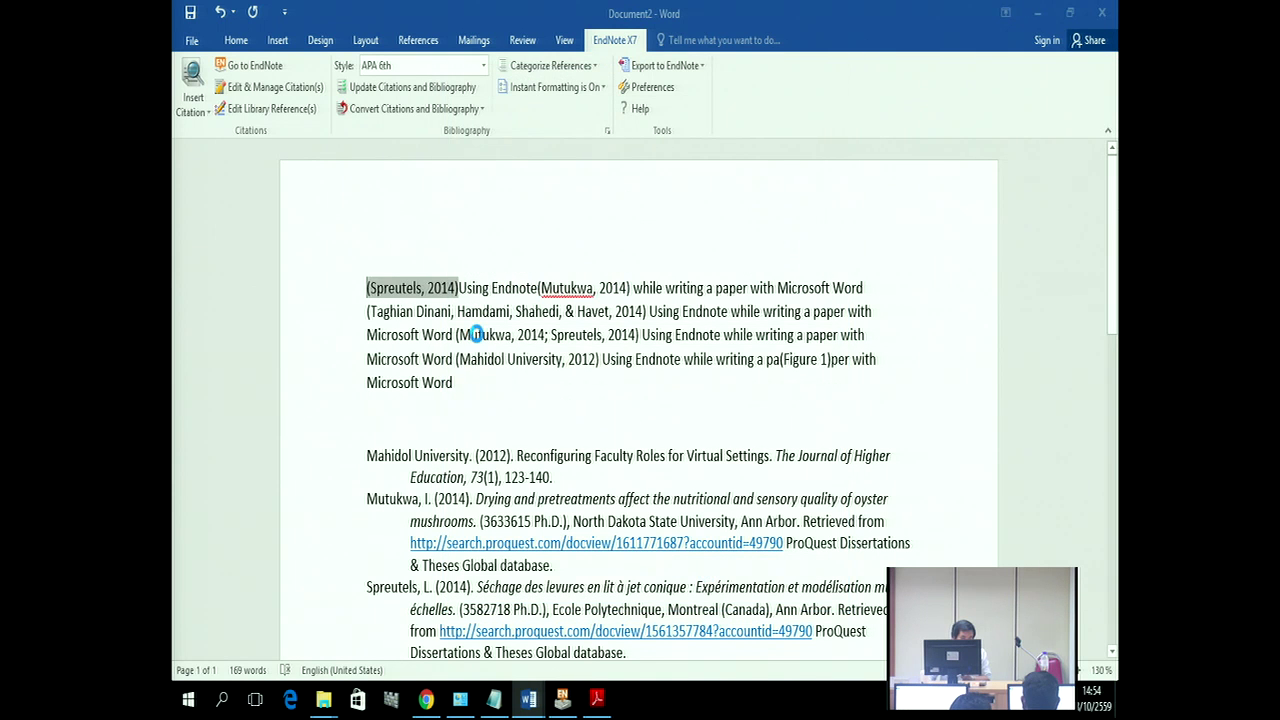
{"action": "left_click", "coordinate": [414, 338]}
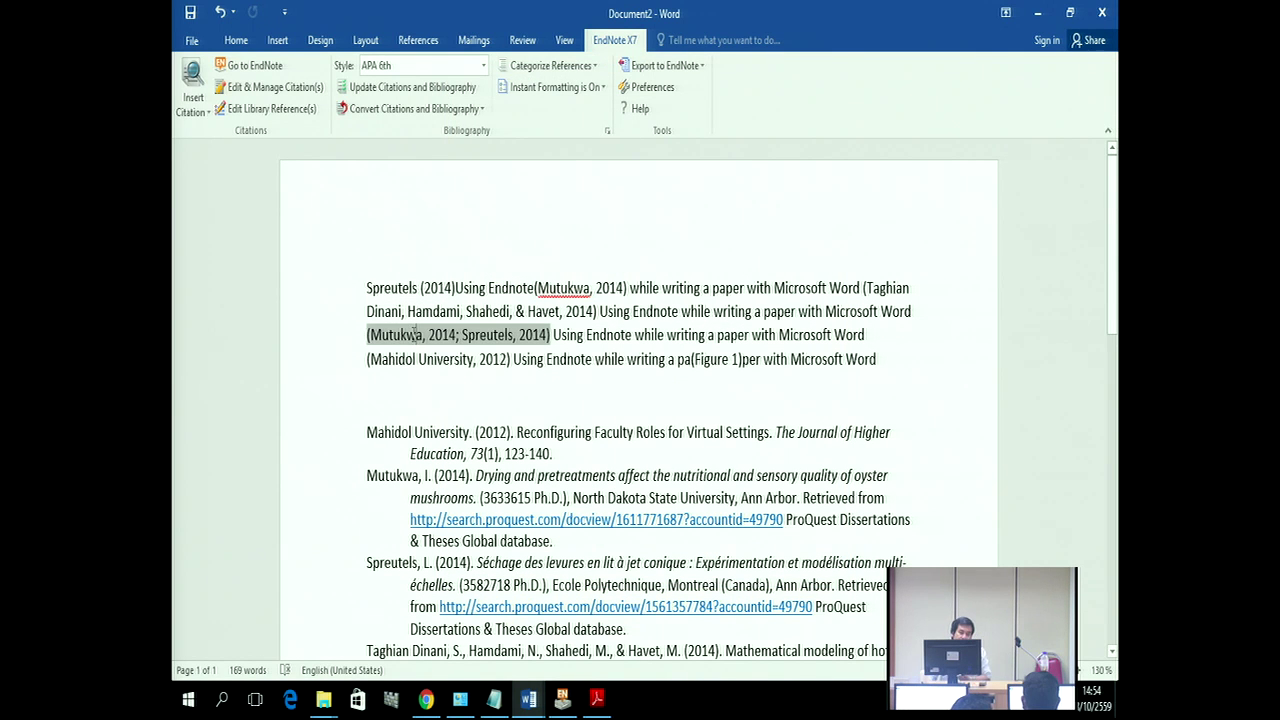
{"action": "double_click", "coordinate": [380, 287]}
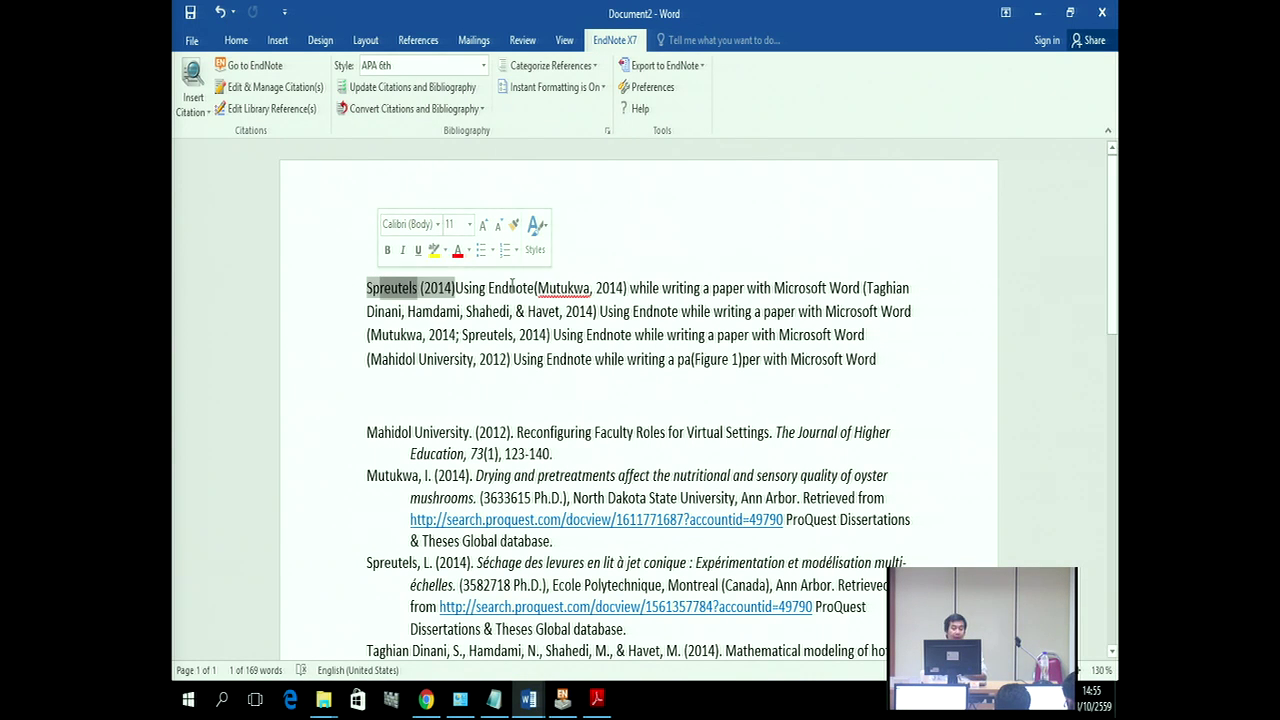
{"action": "left_click", "coordinate": [516, 288]}
Step: Add page 22 to the thesis citation directly after "Using Endnote" in the first sentence
{"action": "left_click", "coordinate": [604, 289]}
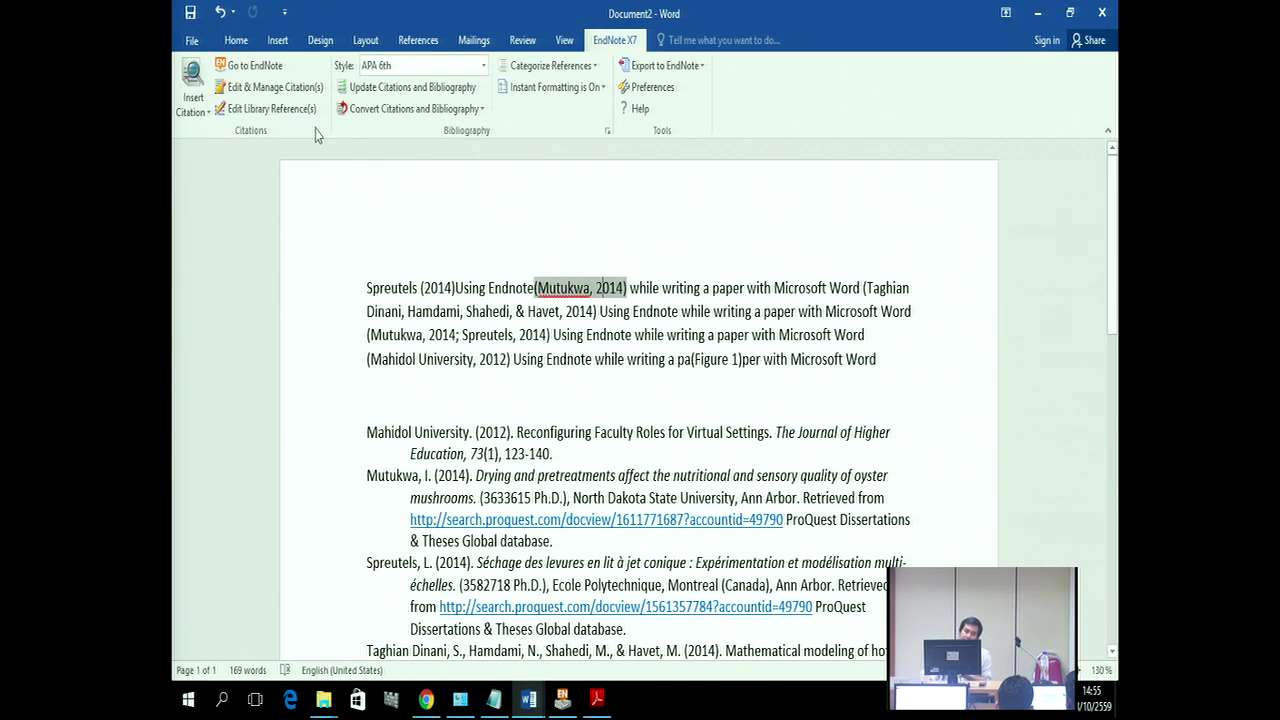
{"action": "left_click", "coordinate": [281, 97]}
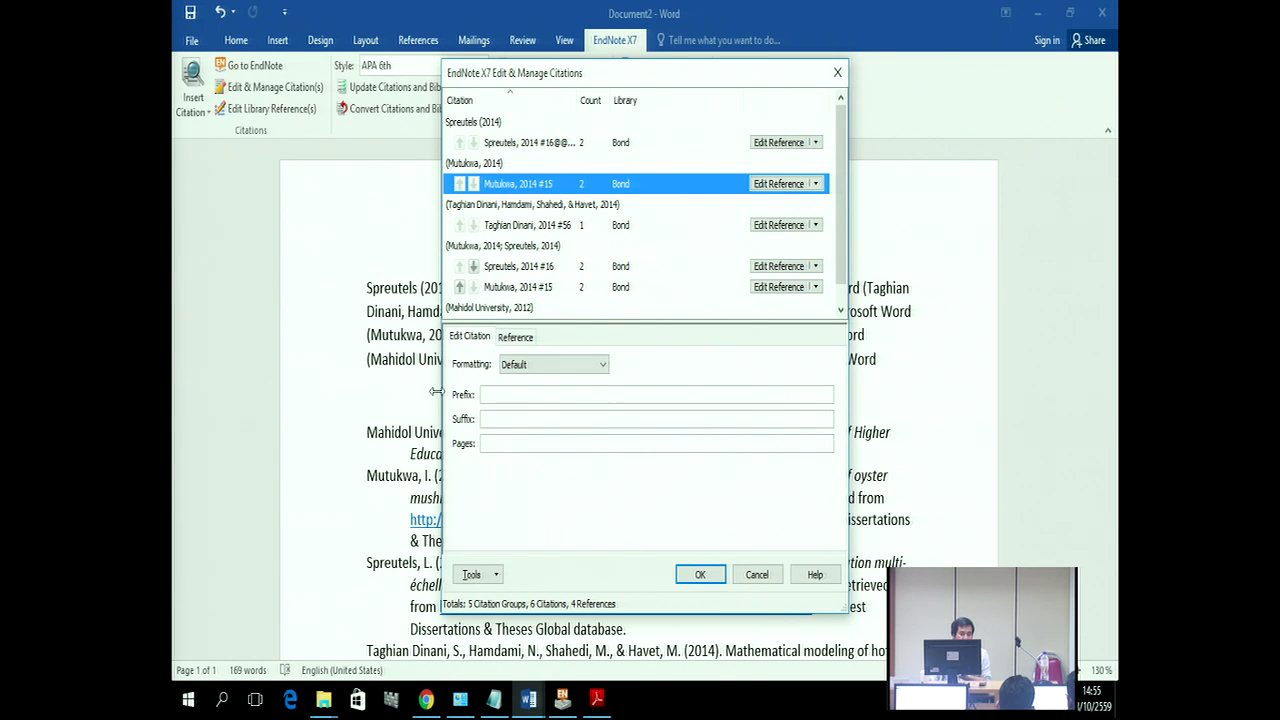
{"action": "left_click", "coordinate": [503, 446]}
{"action": "type", "text": "22"}
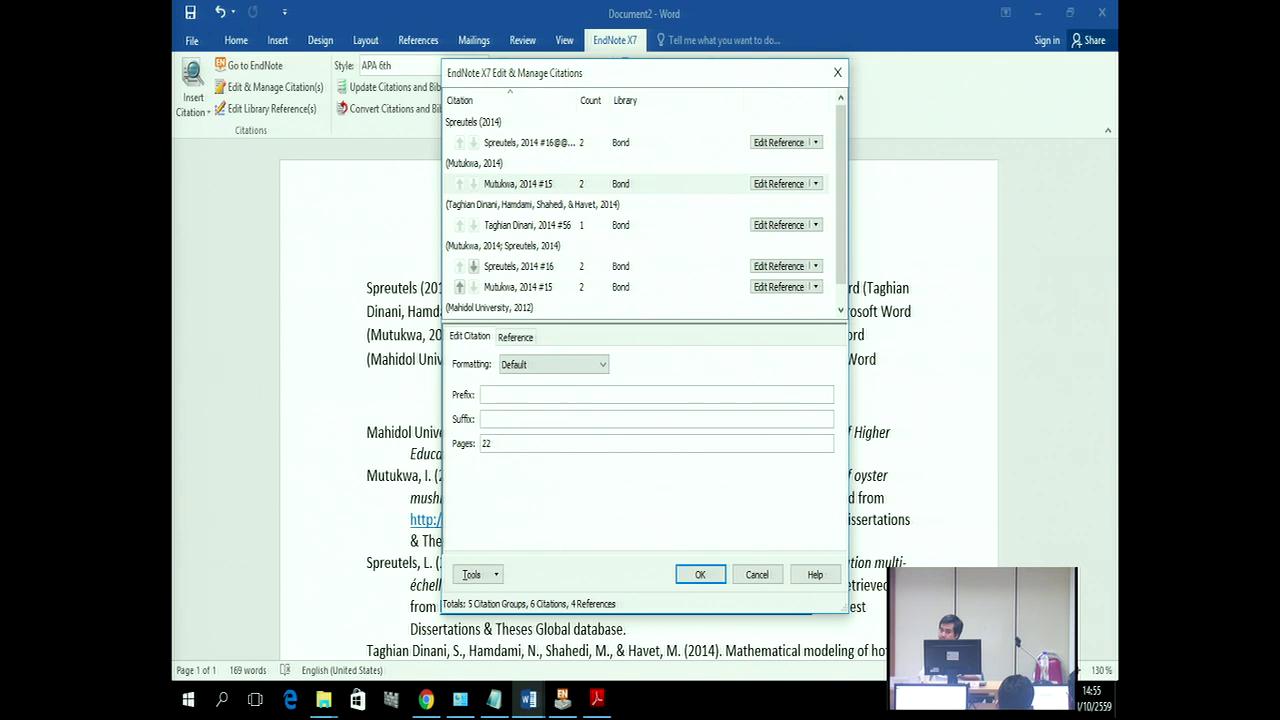
{"action": "left_click", "coordinate": [700, 574]}
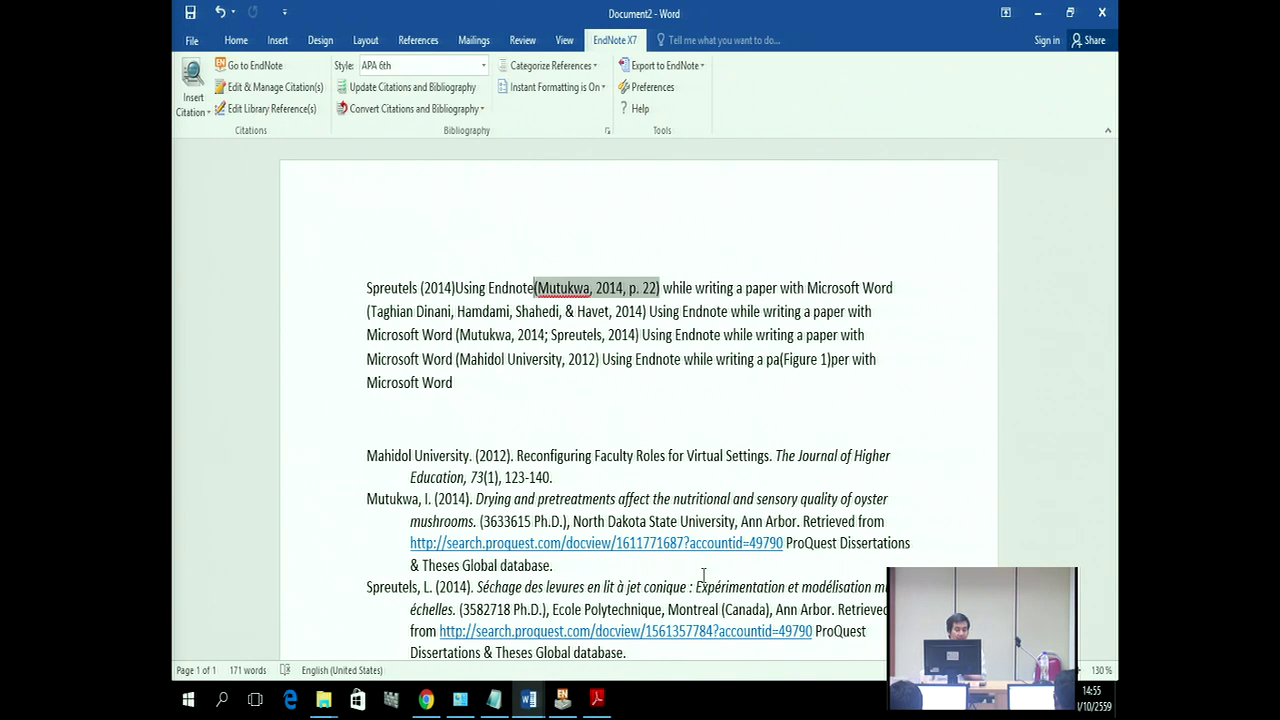
Step: Extend the page reference of the citation directly after "Using Endnote" in the first sentence to pages 22-25
{"action": "left_click", "coordinate": [264, 88]}
{"action": "left_click", "coordinate": [532, 444]}
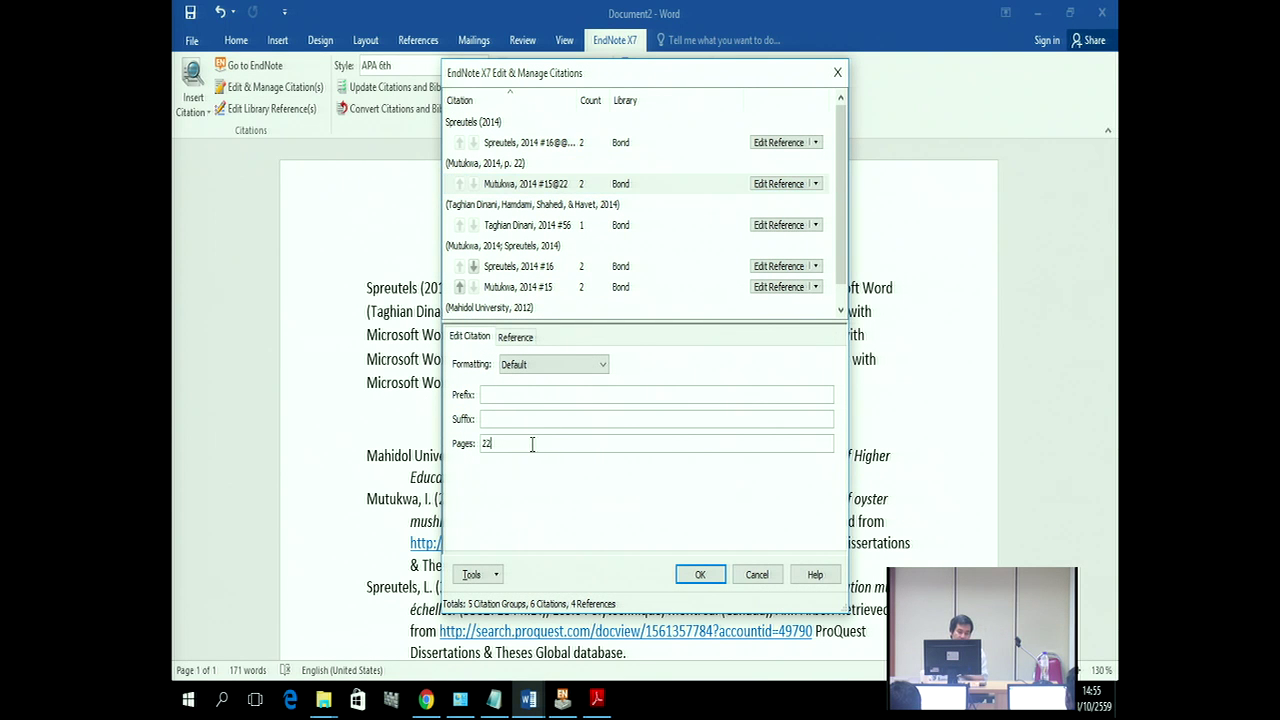
{"action": "type", "text": "-25"}
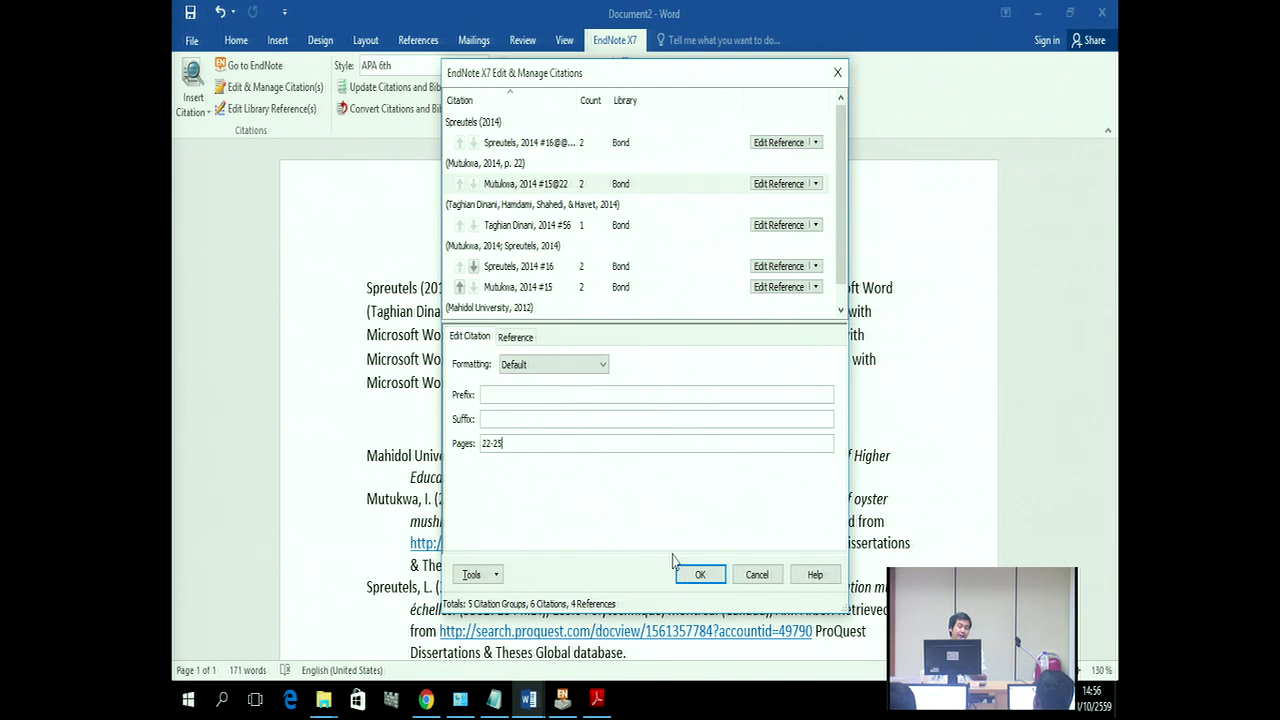
{"action": "left_click", "coordinate": [696, 574]}
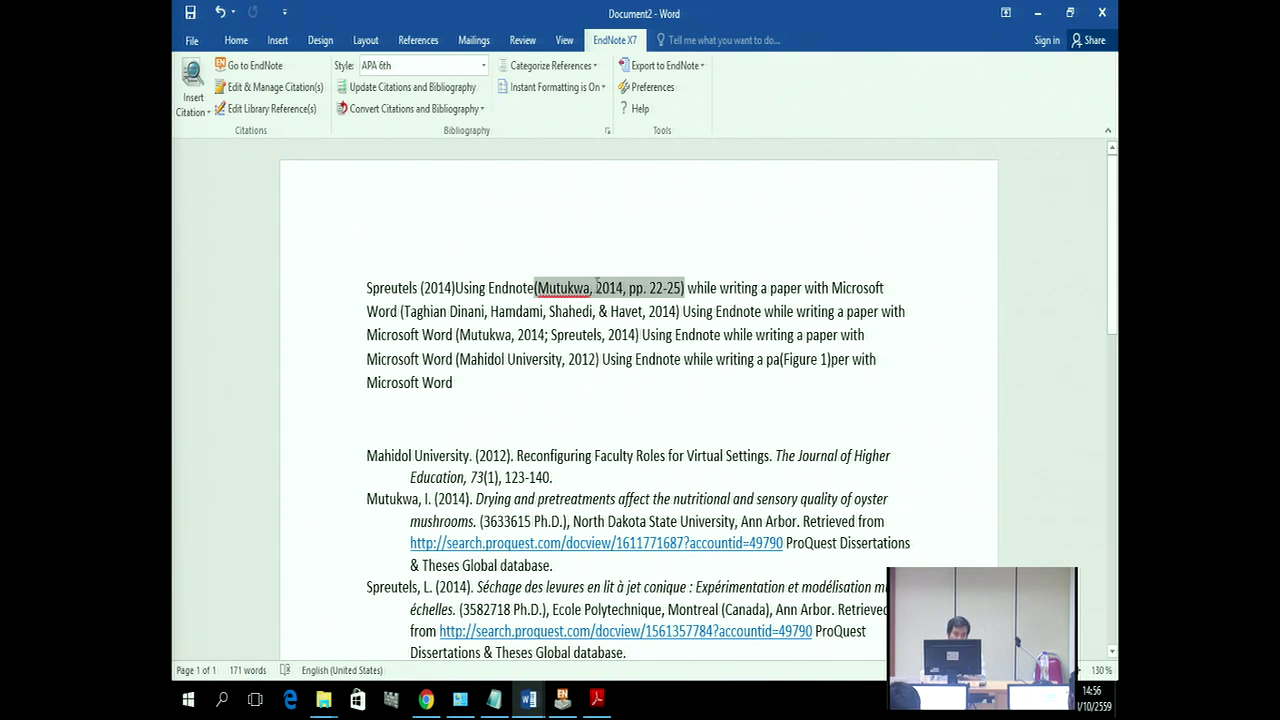
Step: Reopen the citation after "Using Endnote" for editing and review its page range entry
{"action": "left_click", "coordinate": [287, 89]}
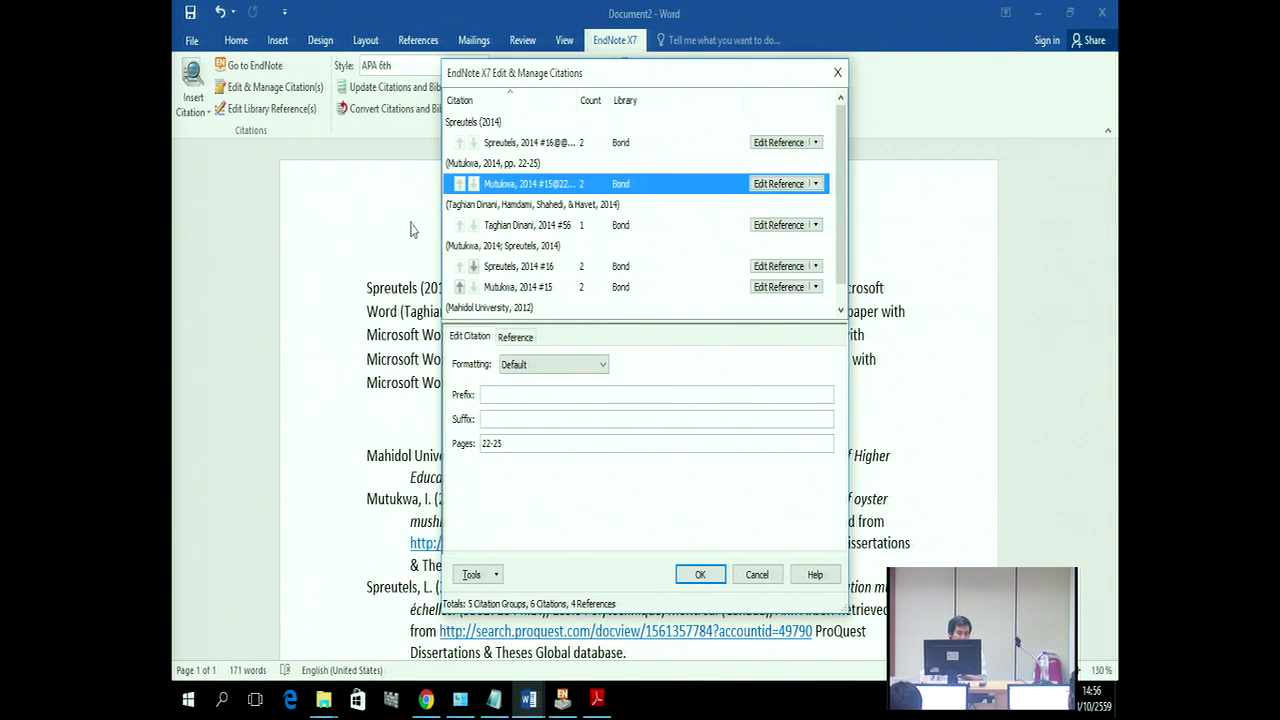
{"action": "left_click_drag", "start_coordinate": [503, 444], "coordinate": [481, 437]}
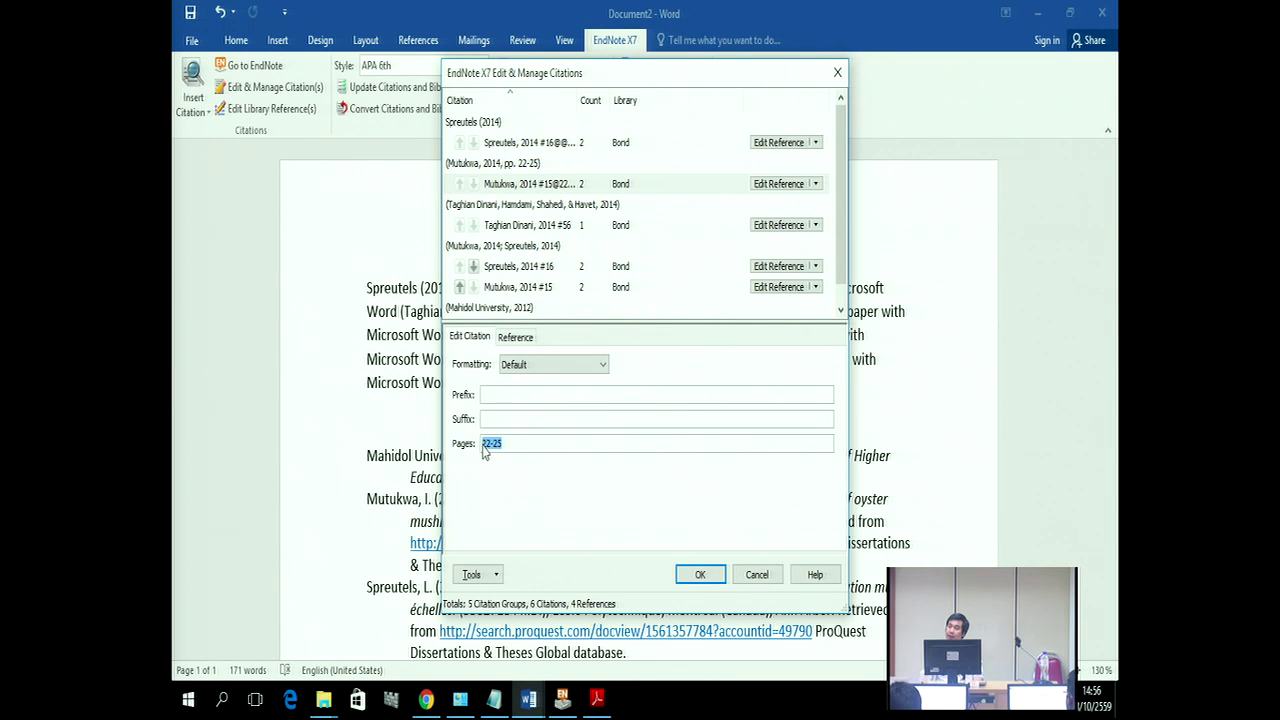
{"action": "left_click", "coordinate": [698, 574]}
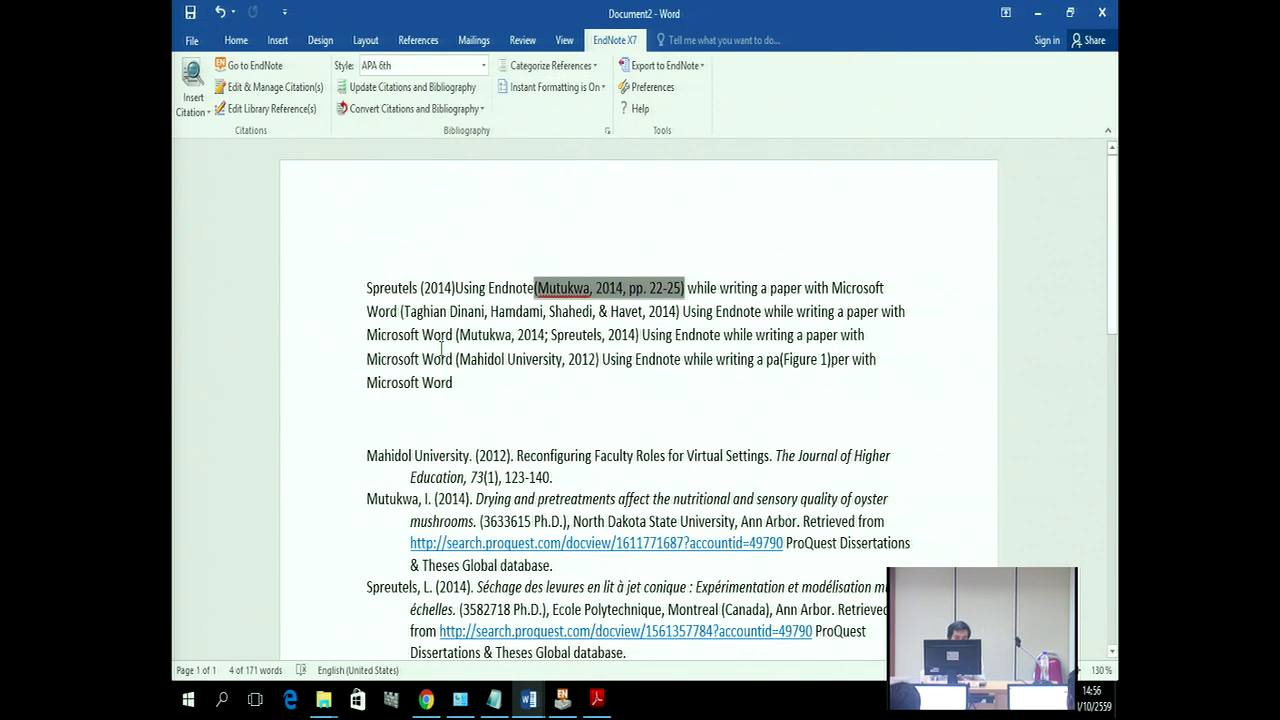
Step: Add the prefix "Cited in" to the Mahidol University, 2012 citation in the body paragraph
{"action": "left_click", "coordinate": [484, 362]}
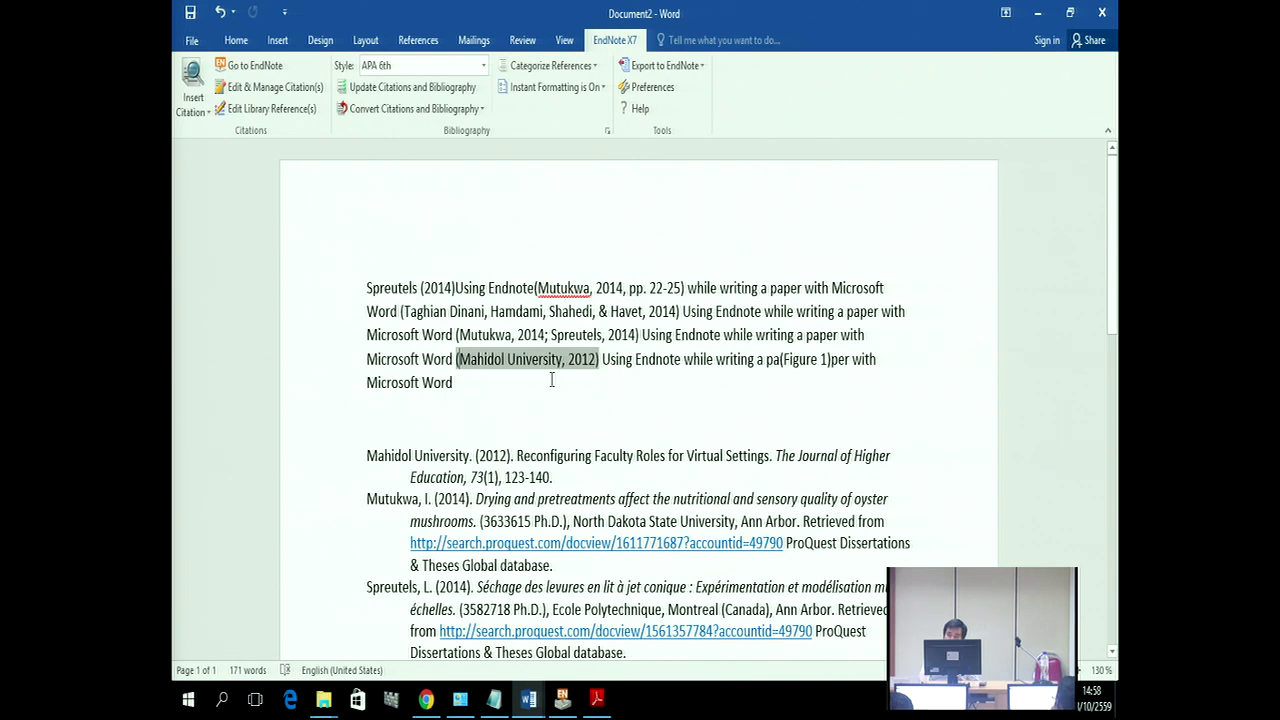
{"action": "left_click", "coordinate": [268, 92]}
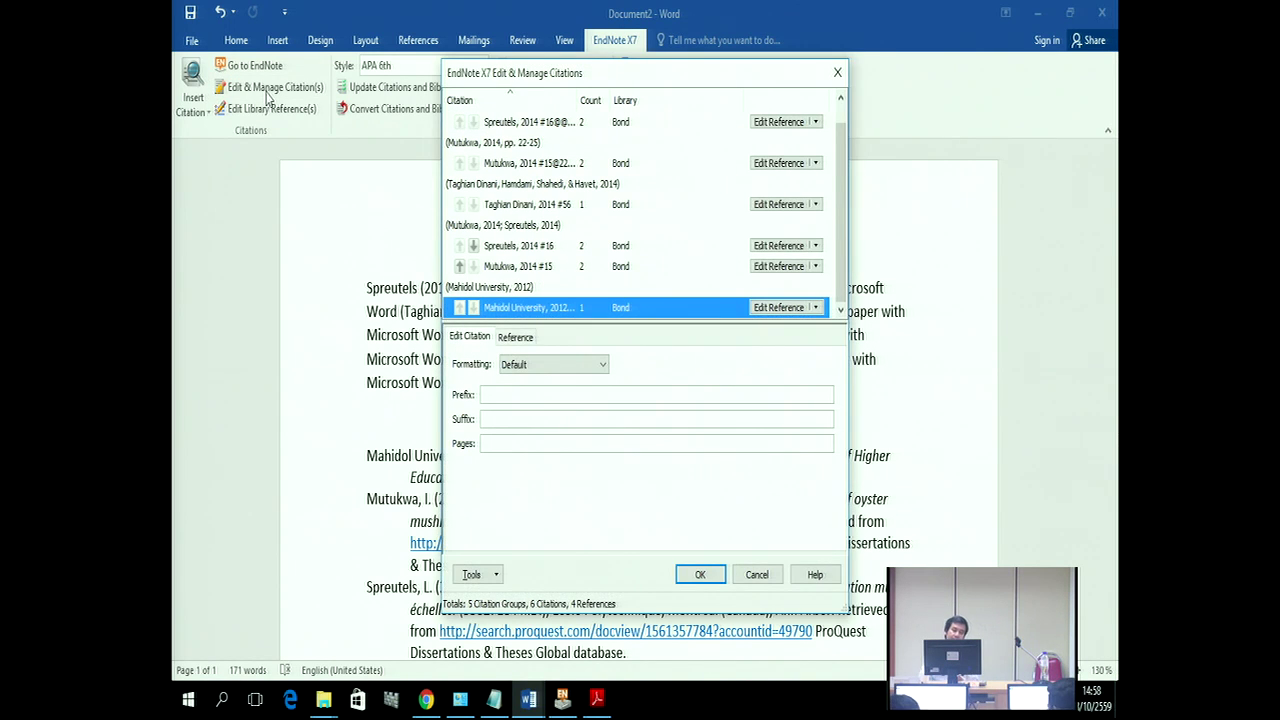
{"action": "left_click", "coordinate": [496, 394]}
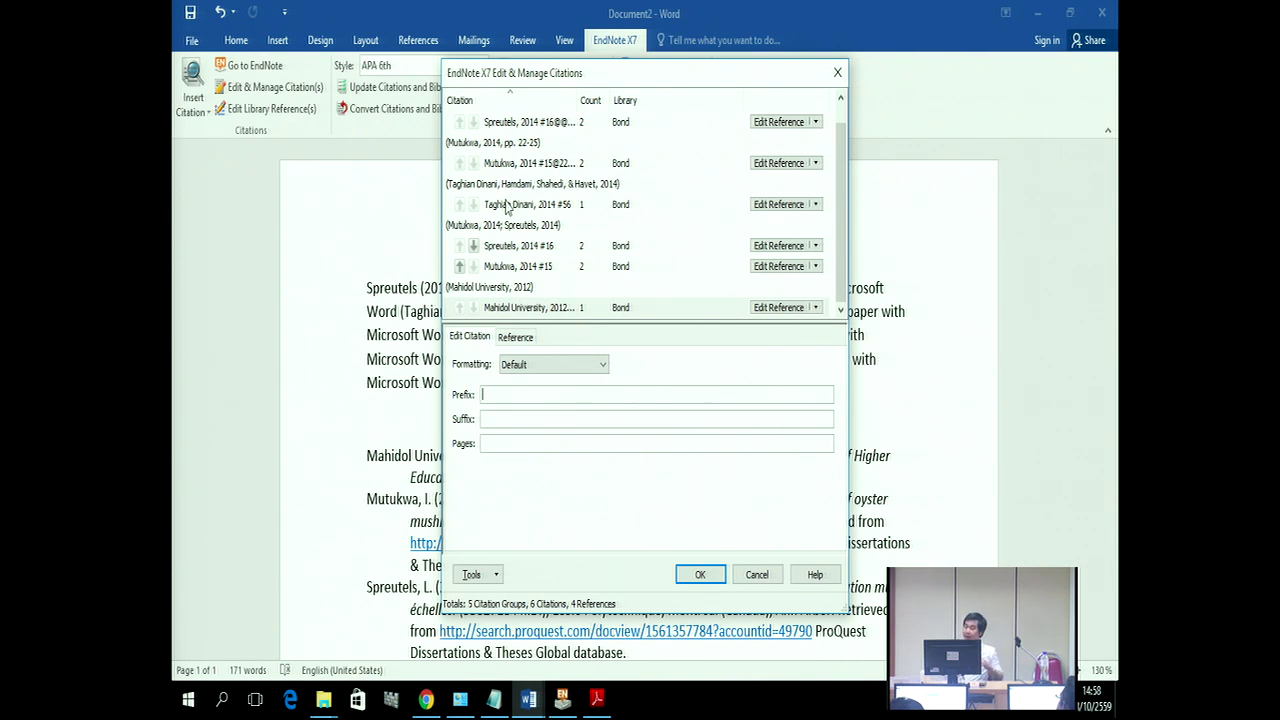
{"action": "type", "text": "cITED"}
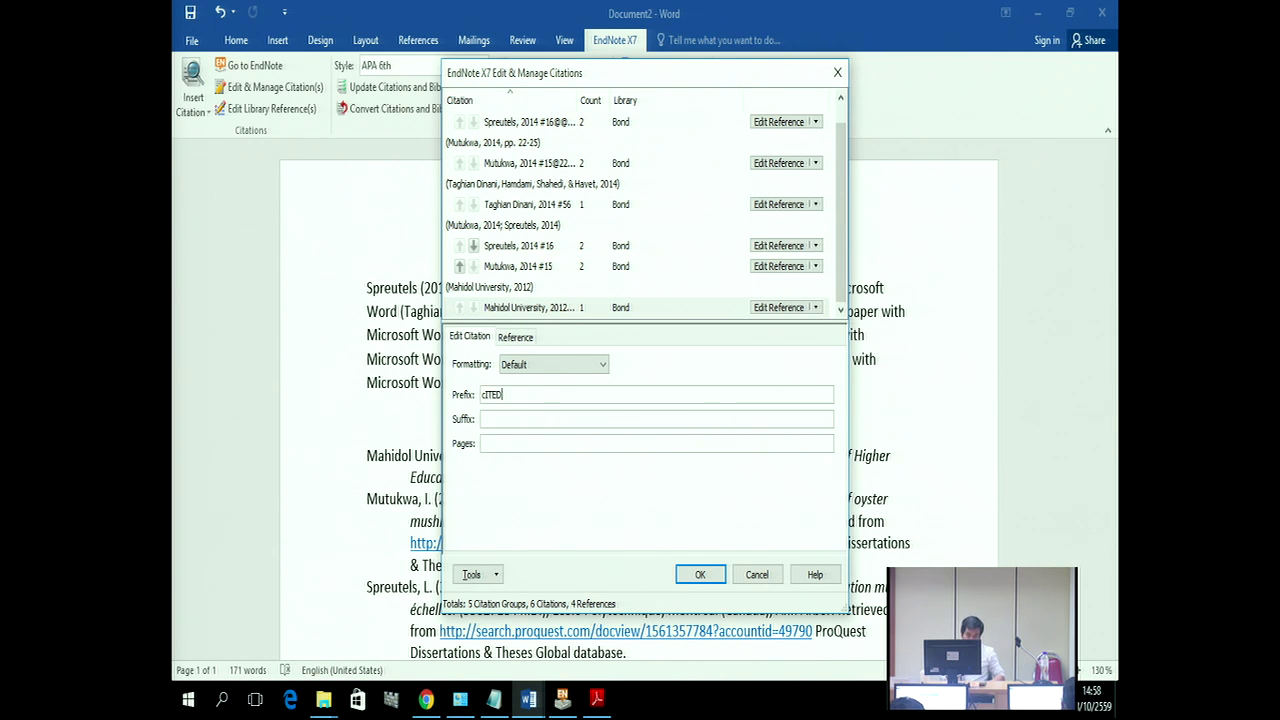
{"action": "key", "text": "BackSpace"}
{"action": "key", "text": "BackSpace"}
{"action": "key", "text": "BackSpace"}
{"action": "key", "text": "BackSpace"}
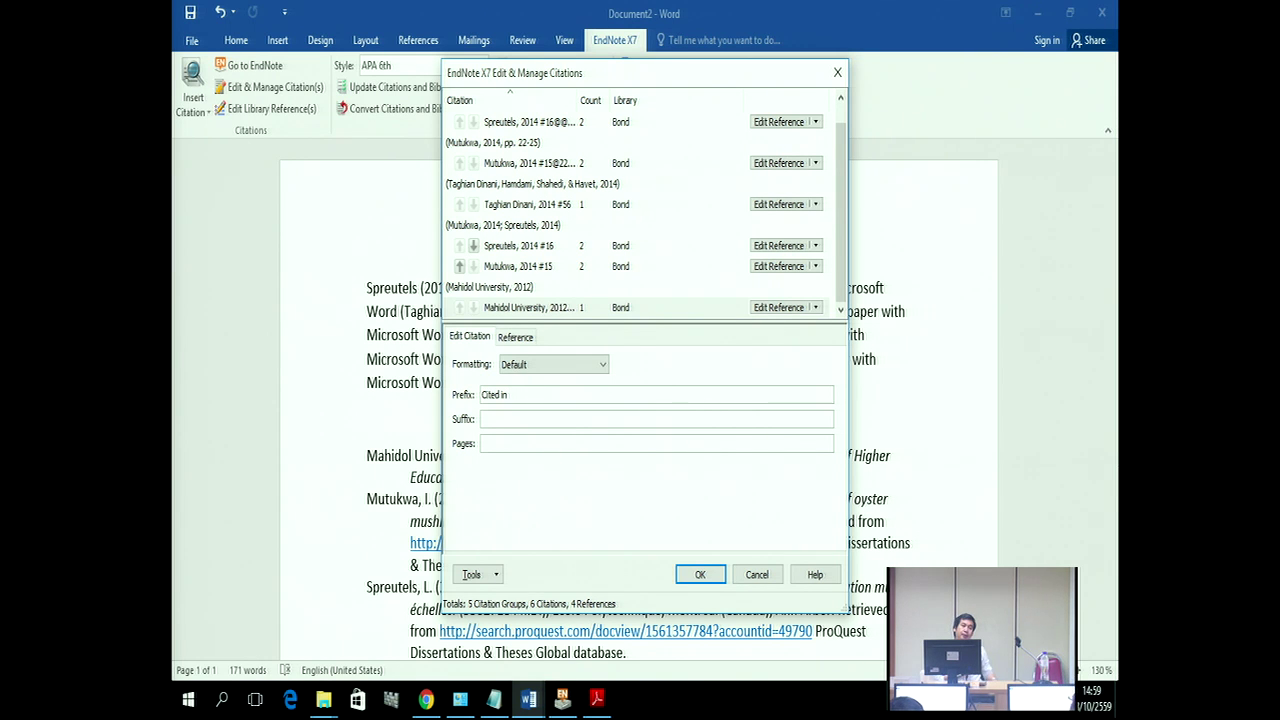
{"action": "left_click", "coordinate": [703, 575]}
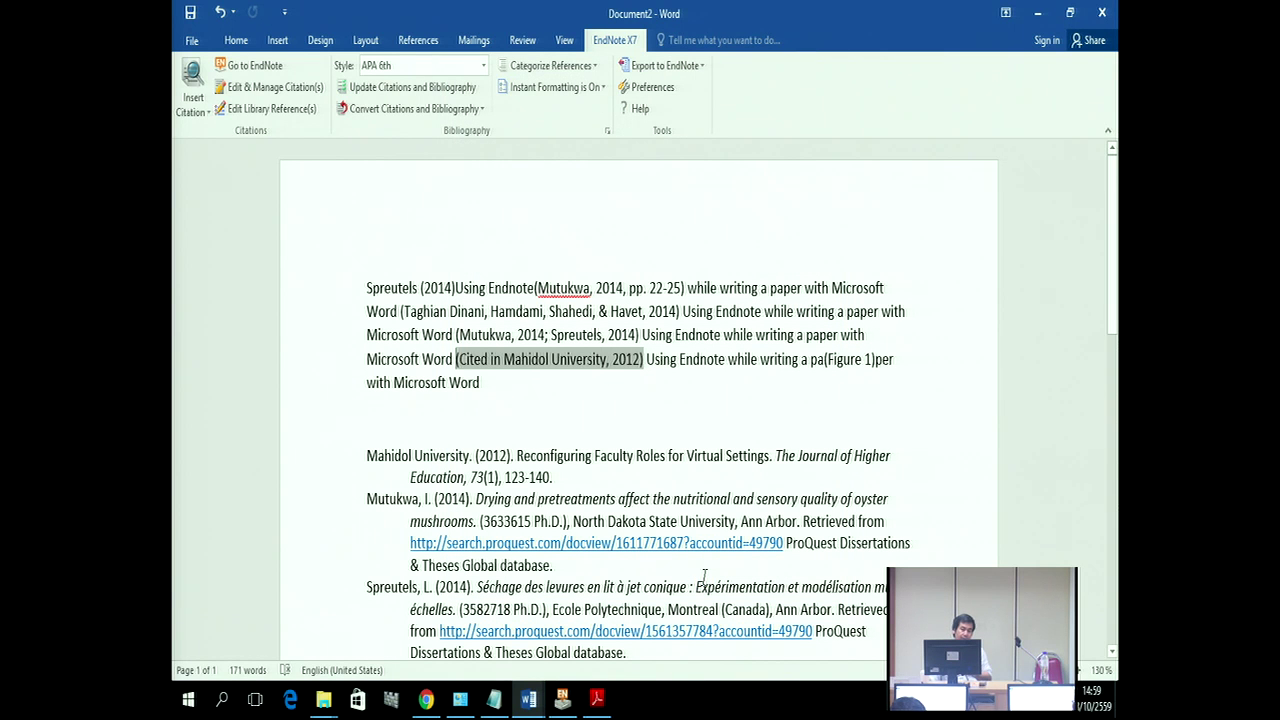
{"action": "left_click_drag", "start_coordinate": [502, 358], "coordinate": [457, 358]}
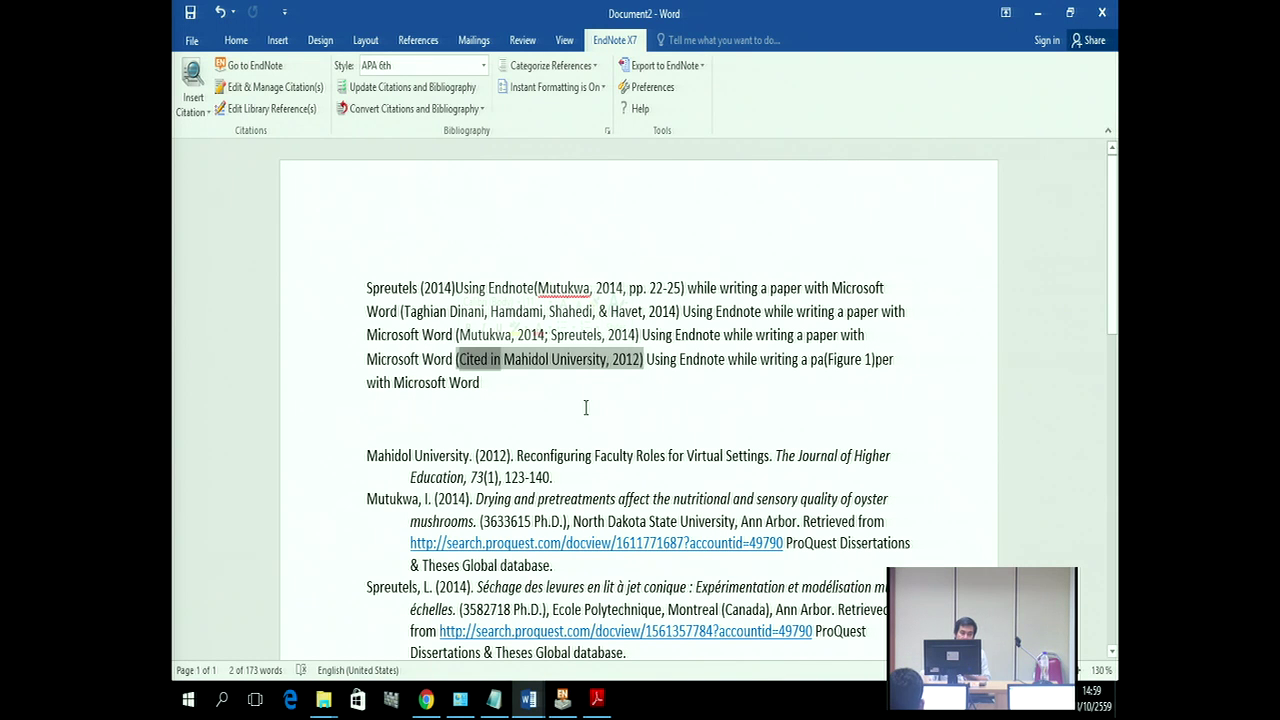
{"action": "left_click", "coordinate": [398, 347]}
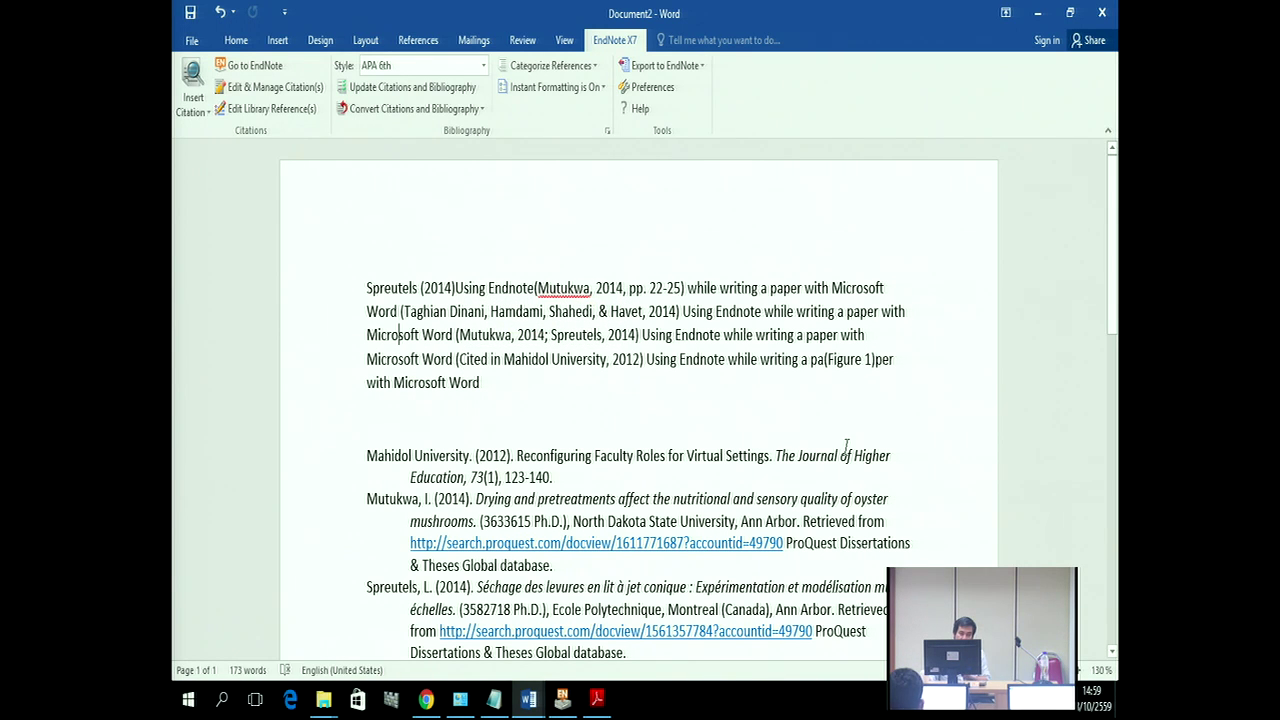
{"action": "scroll", "coordinate": [791, 430], "scroll_direction": "down", "scroll_amount": 6}
{"action": "scroll", "coordinate": [775, 641], "scroll_direction": "up", "scroll_amount": 6}
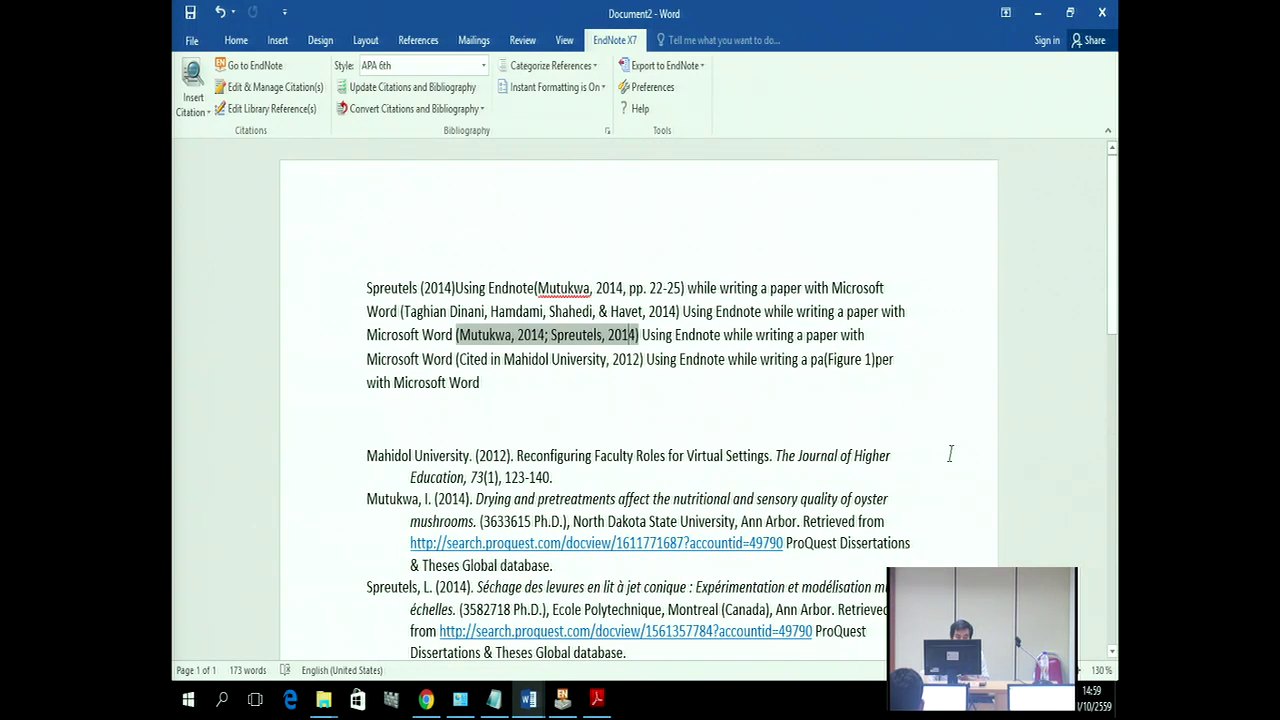
{"action": "left_click", "coordinate": [852, 359]}
{"action": "left_click", "coordinate": [703, 335]}
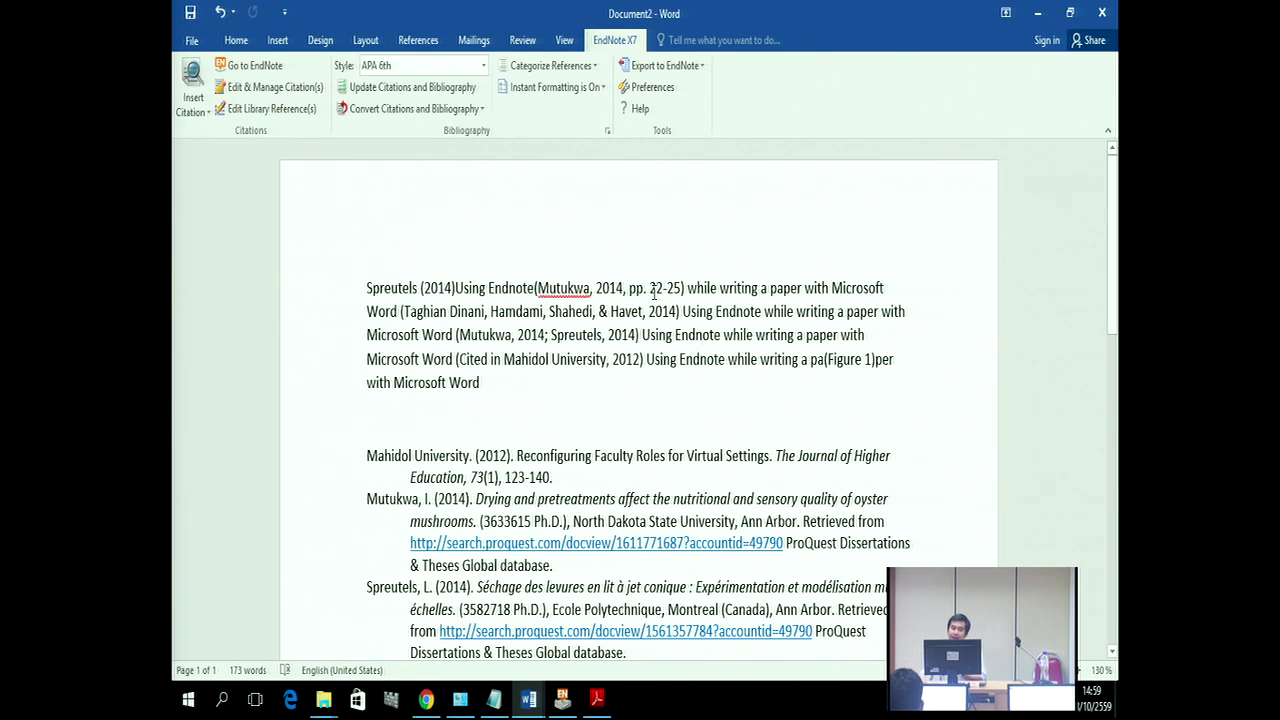
Step: Review the formatting, prefix, suffix and pages options of the citation at the start of the first sentence
{"action": "left_click", "coordinate": [252, 95]}
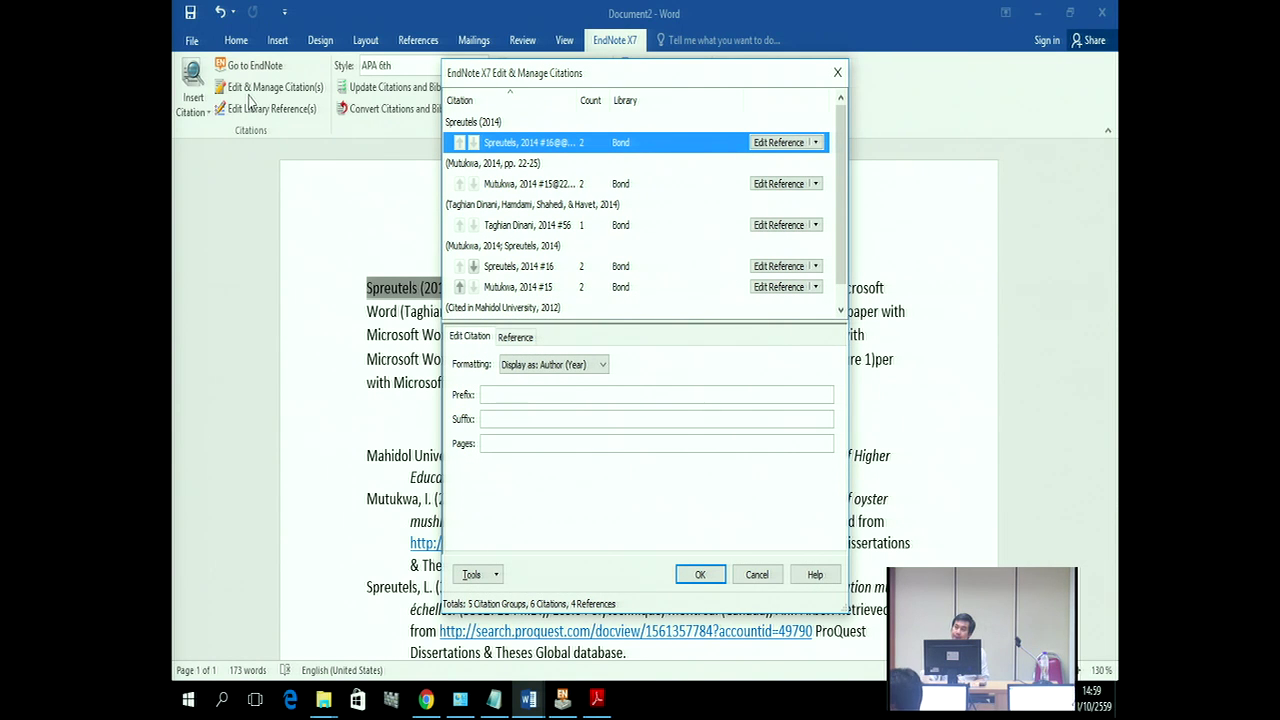
{"action": "left_click", "coordinate": [757, 574]}
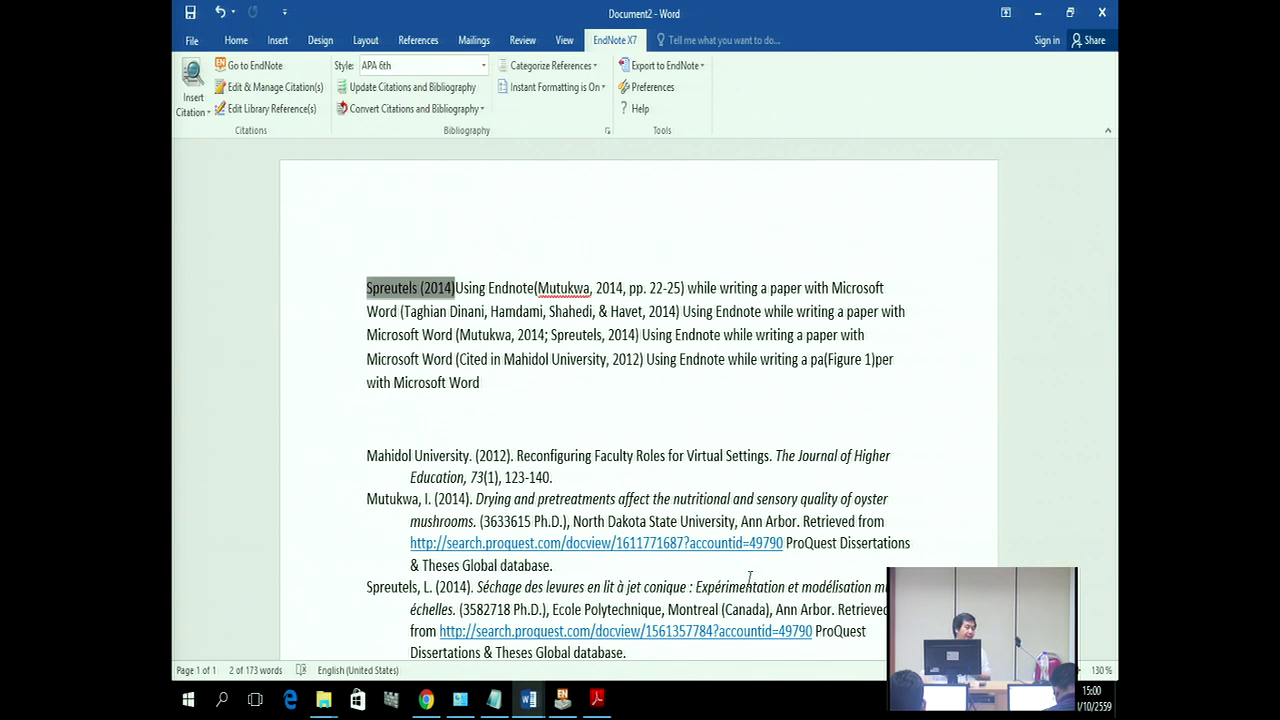
Step: Open the list of available EndNote output styles for the document
{"action": "left_click", "coordinate": [391, 72]}
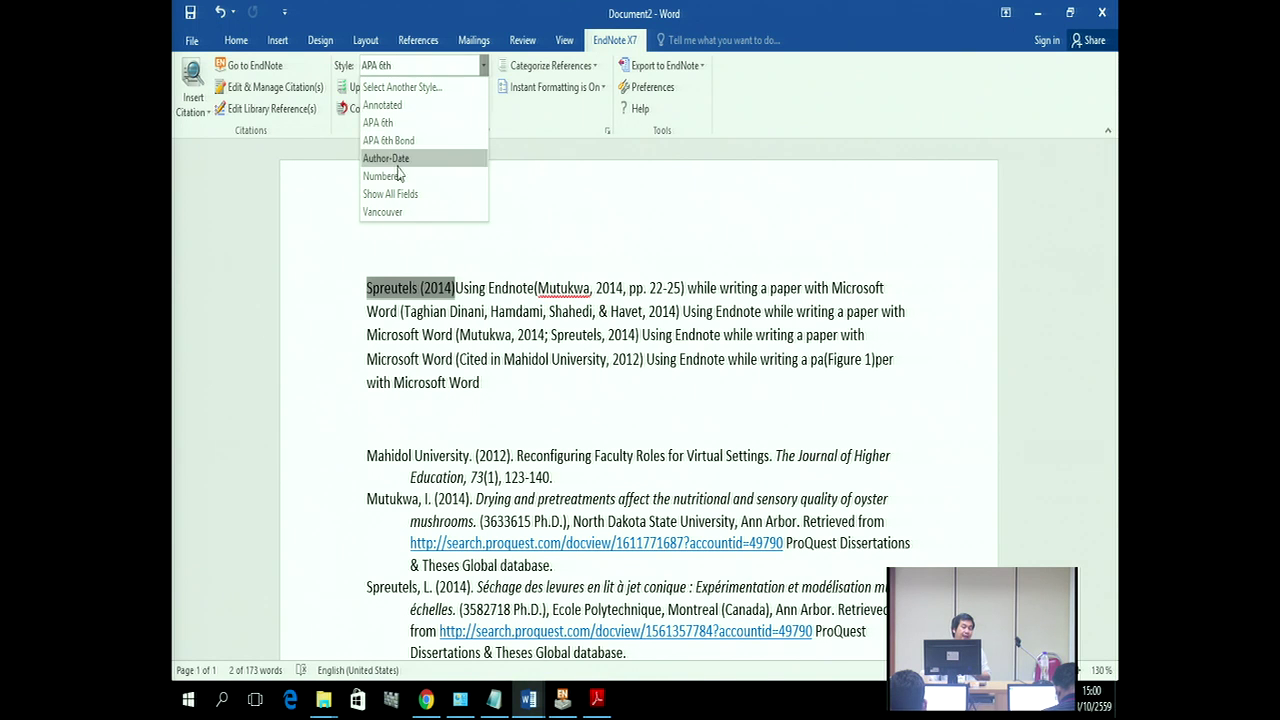
Step: Reformat the document's citations and bibliography in the Vancouver style and select the first in-text citation
{"action": "left_click", "coordinate": [408, 88]}
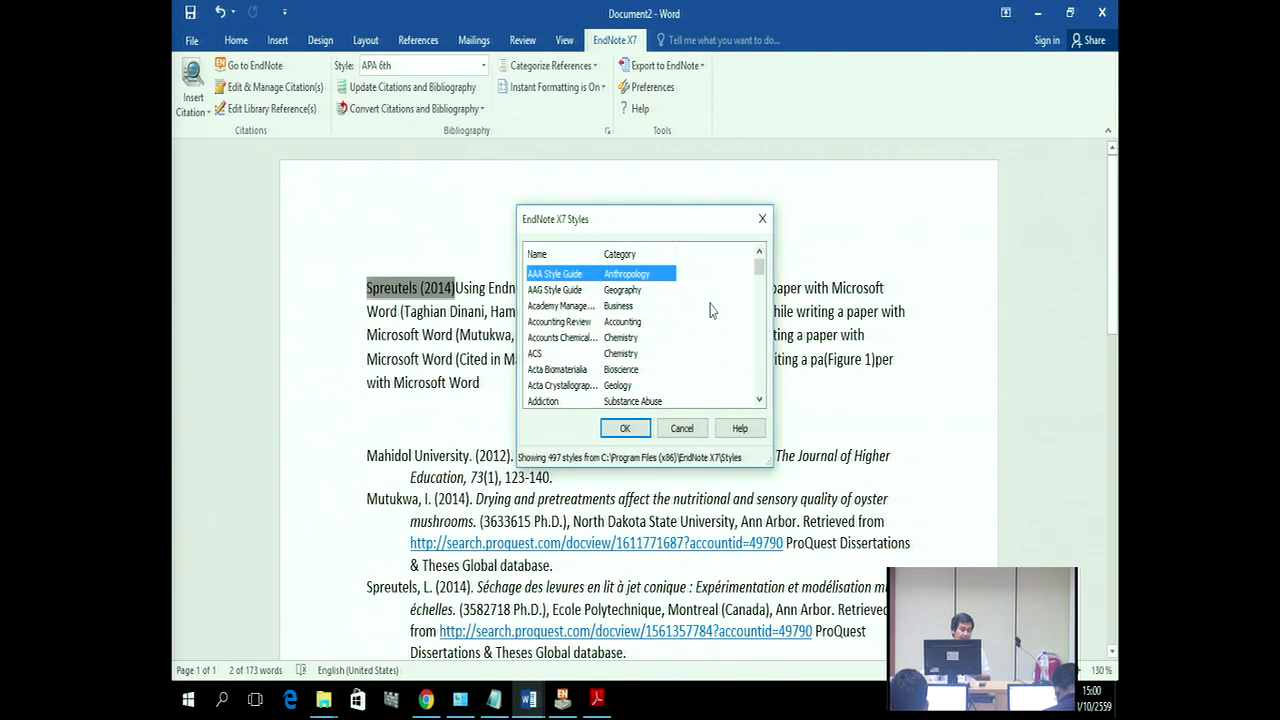
{"action": "left_click_drag", "start_coordinate": [759, 269], "coordinate": [753, 385]}
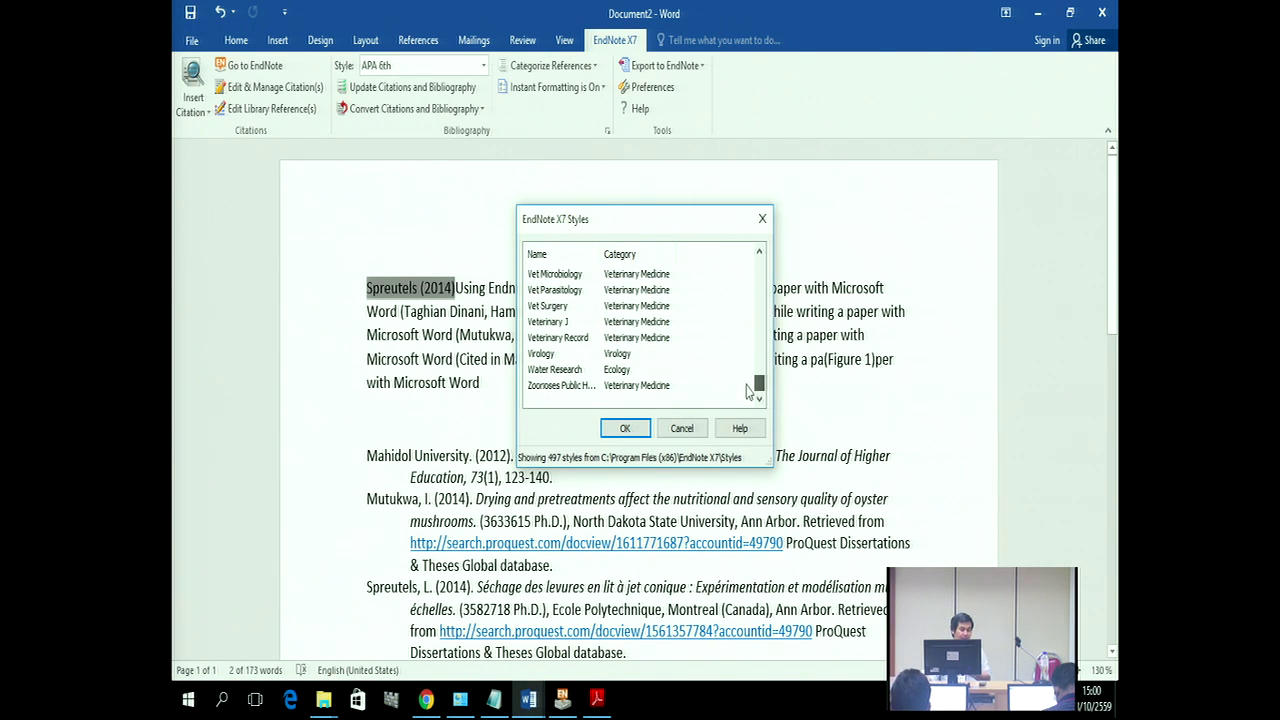
{"action": "scroll", "coordinate": [569, 375], "scroll_direction": "up", "scroll_amount": 1}
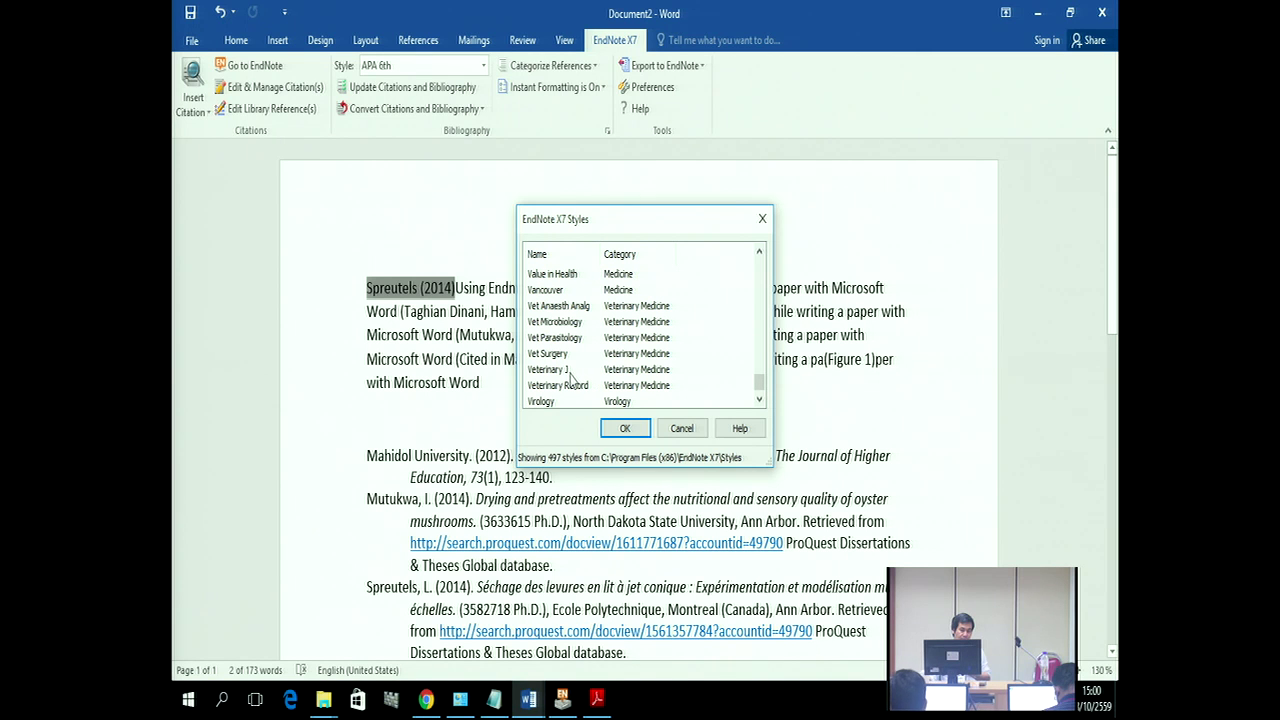
{"action": "left_click", "coordinate": [569, 289]}
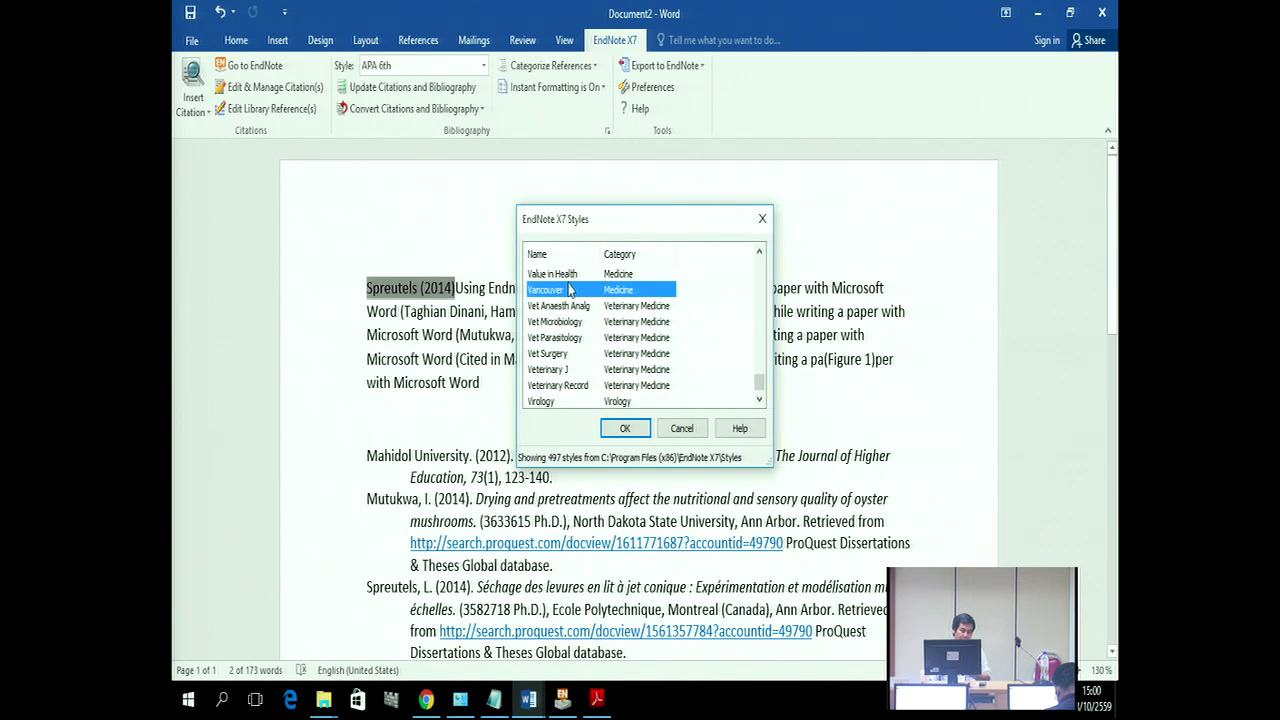
{"action": "left_click", "coordinate": [626, 429]}
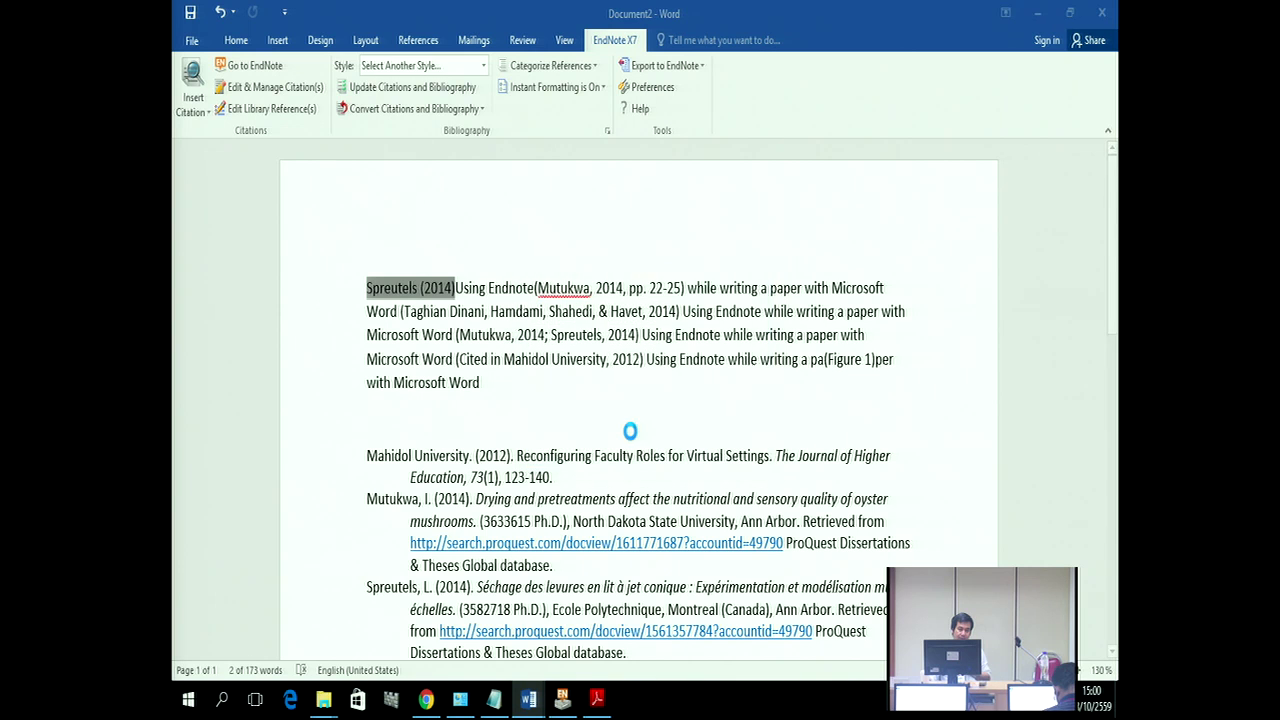
{"action": "left_click", "coordinate": [436, 288]}
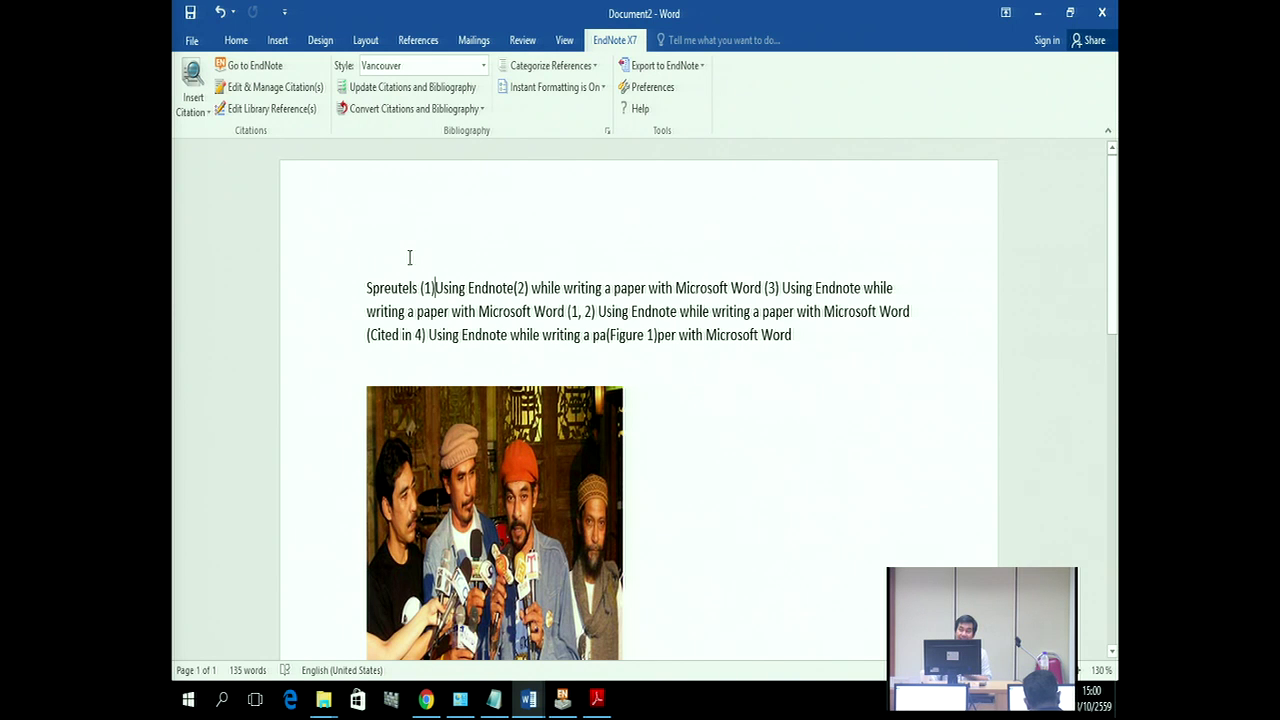
{"action": "left_click", "coordinate": [422, 287]}
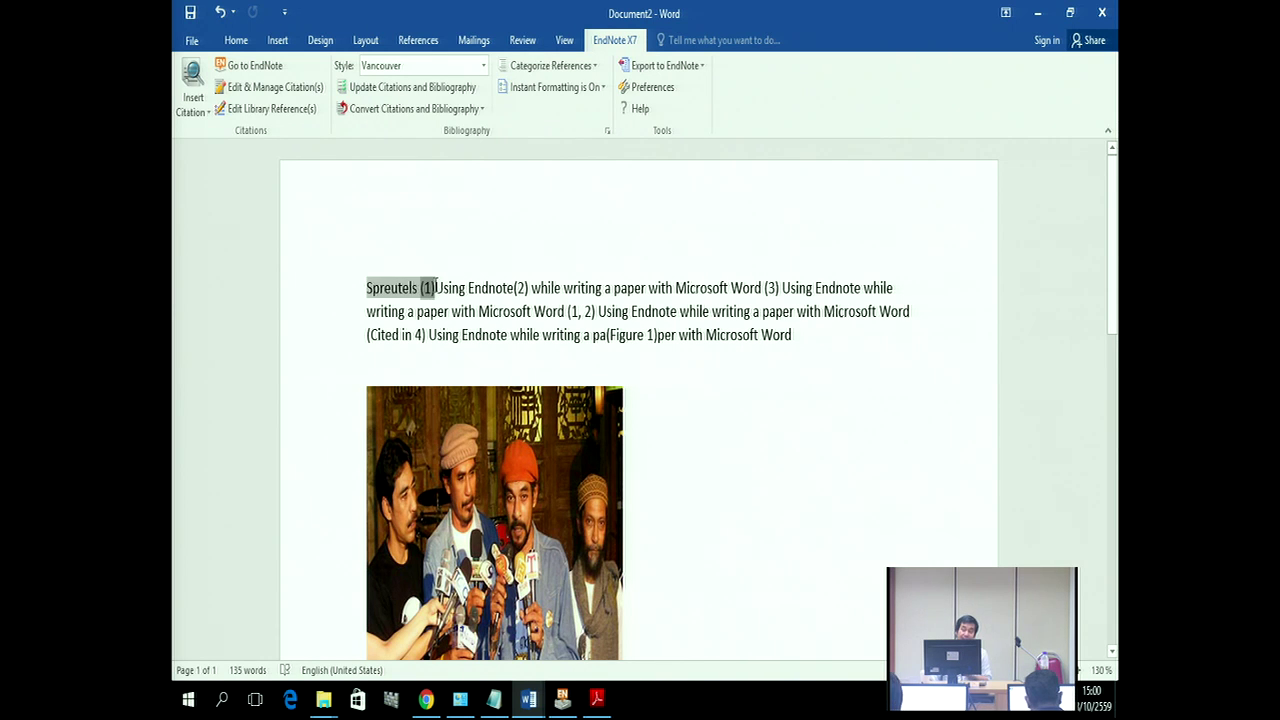
{"action": "double_click", "coordinate": [430, 288]}
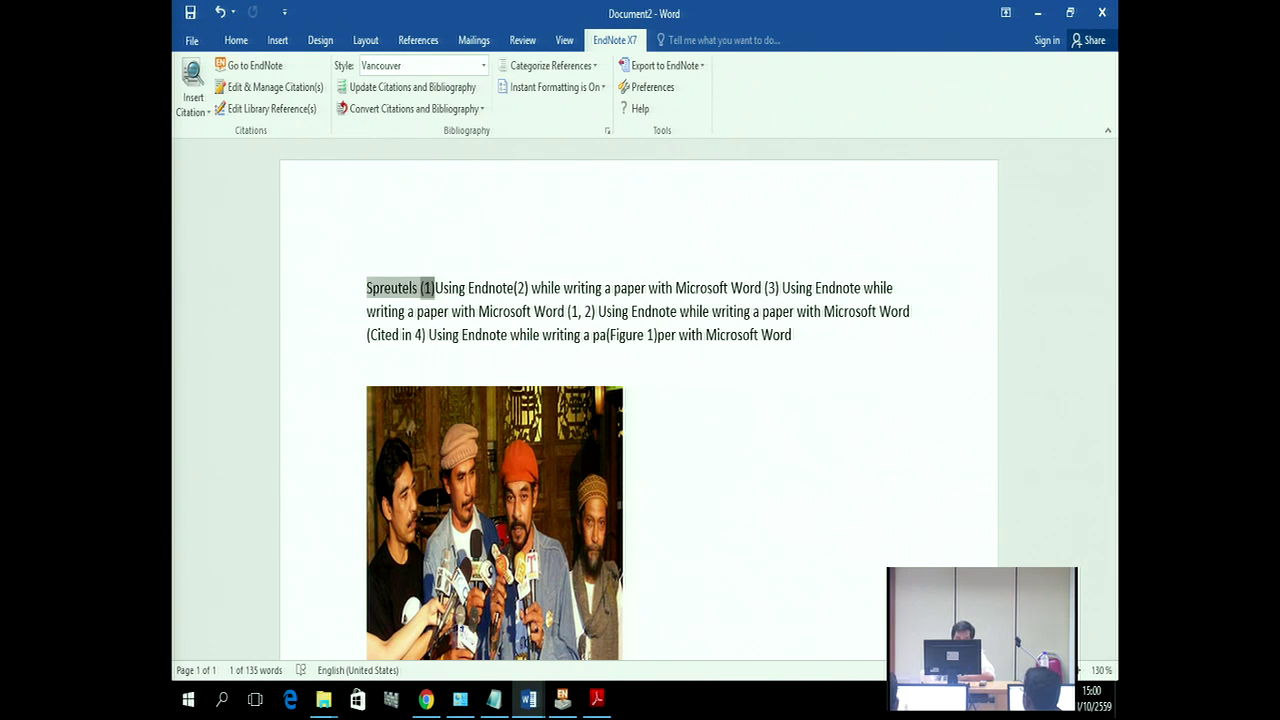
Step: Switch to the EndNote library and set its output style to APA 6th Bond
{"action": "left_click", "coordinate": [563, 699]}
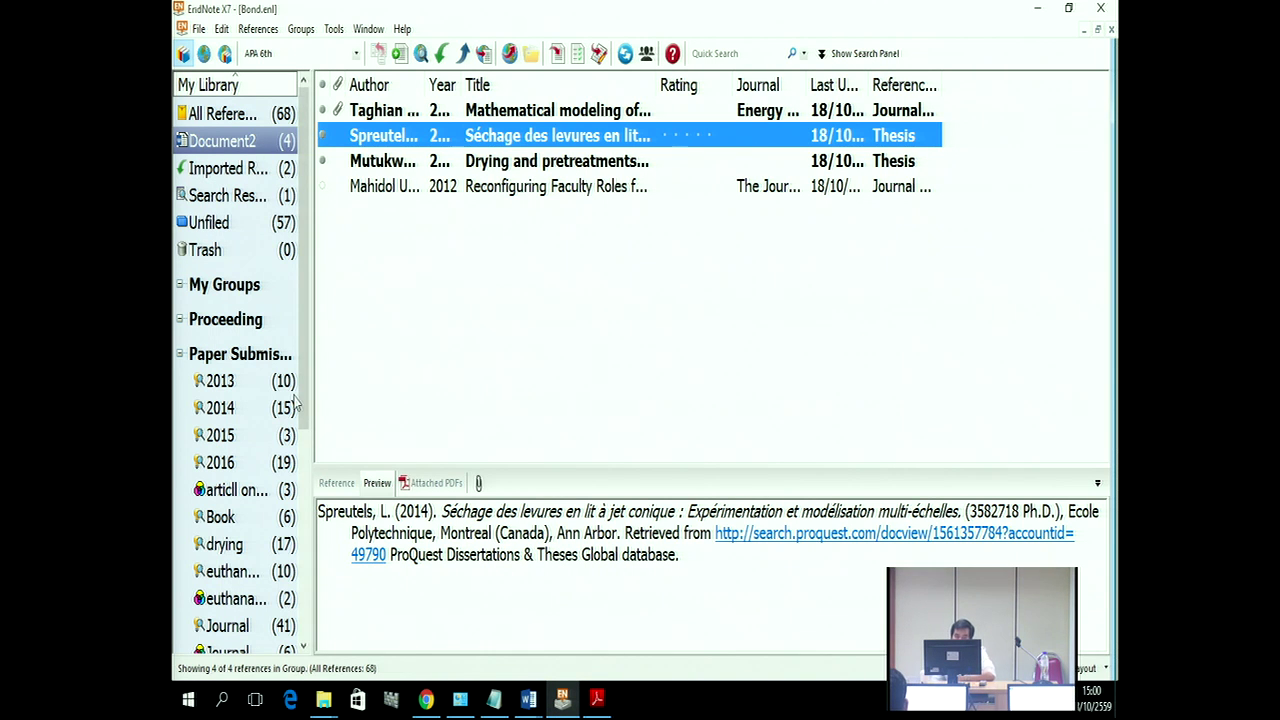
{"action": "left_click", "coordinate": [290, 56]}
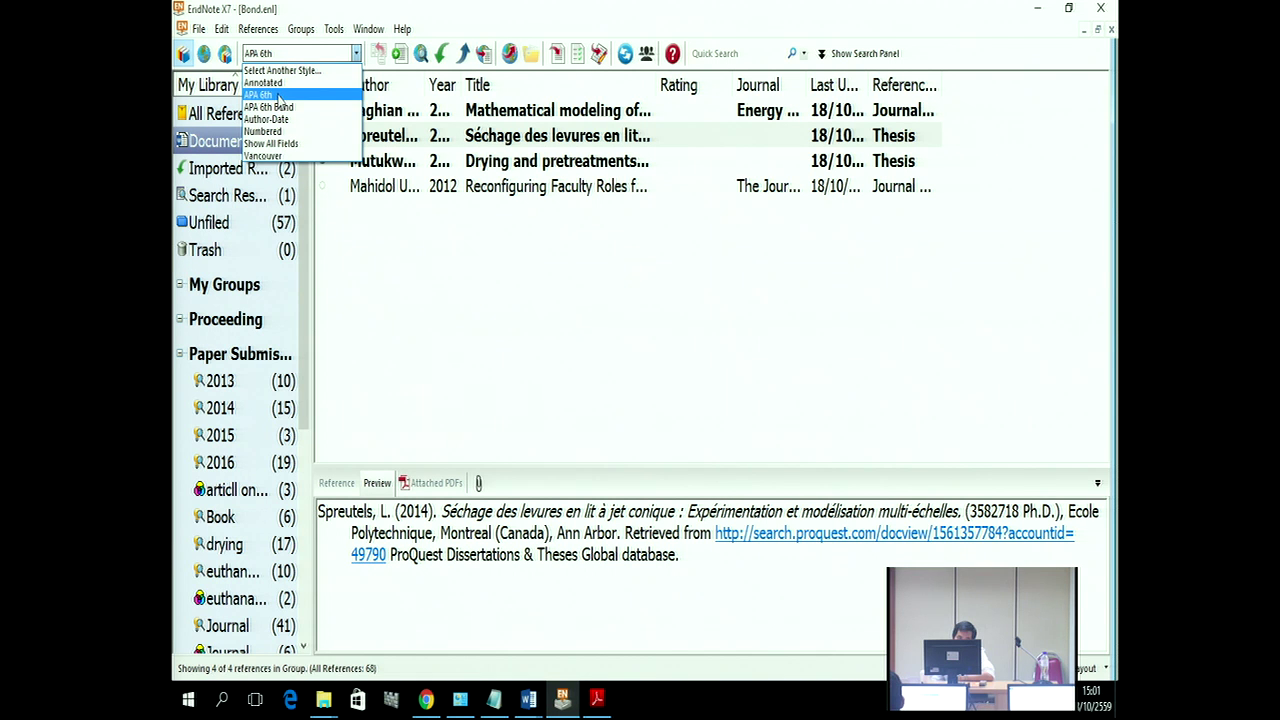
{"action": "left_click", "coordinate": [278, 95]}
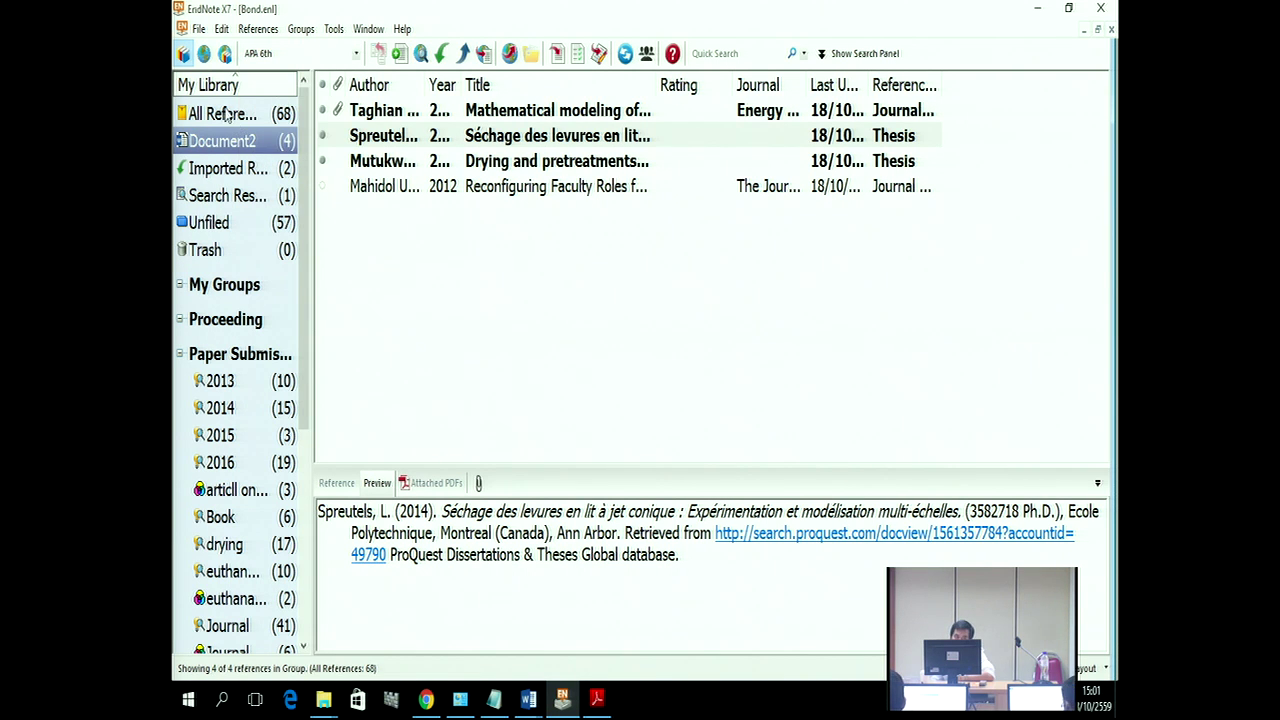
{"action": "left_click", "coordinate": [221, 29]}
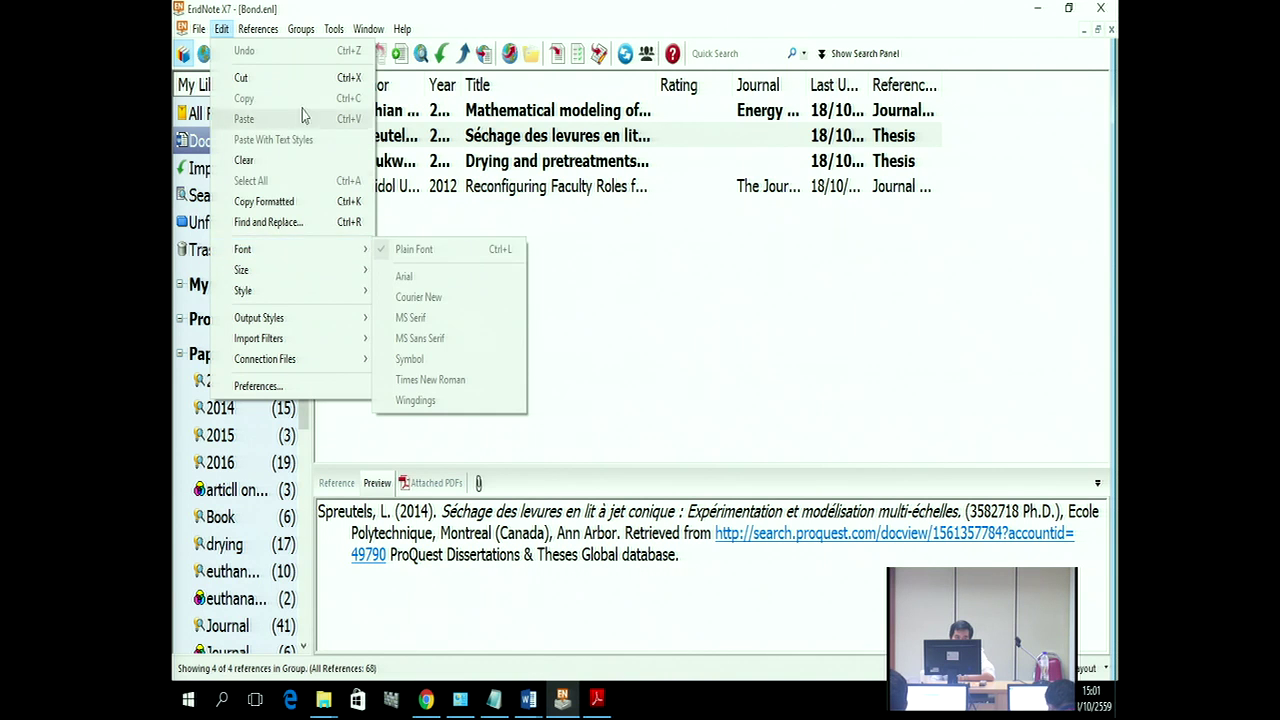
{"action": "left_click", "coordinate": [199, 29]}
{"action": "key", "text": "Escape"}
{"action": "left_click", "coordinate": [255, 56]}
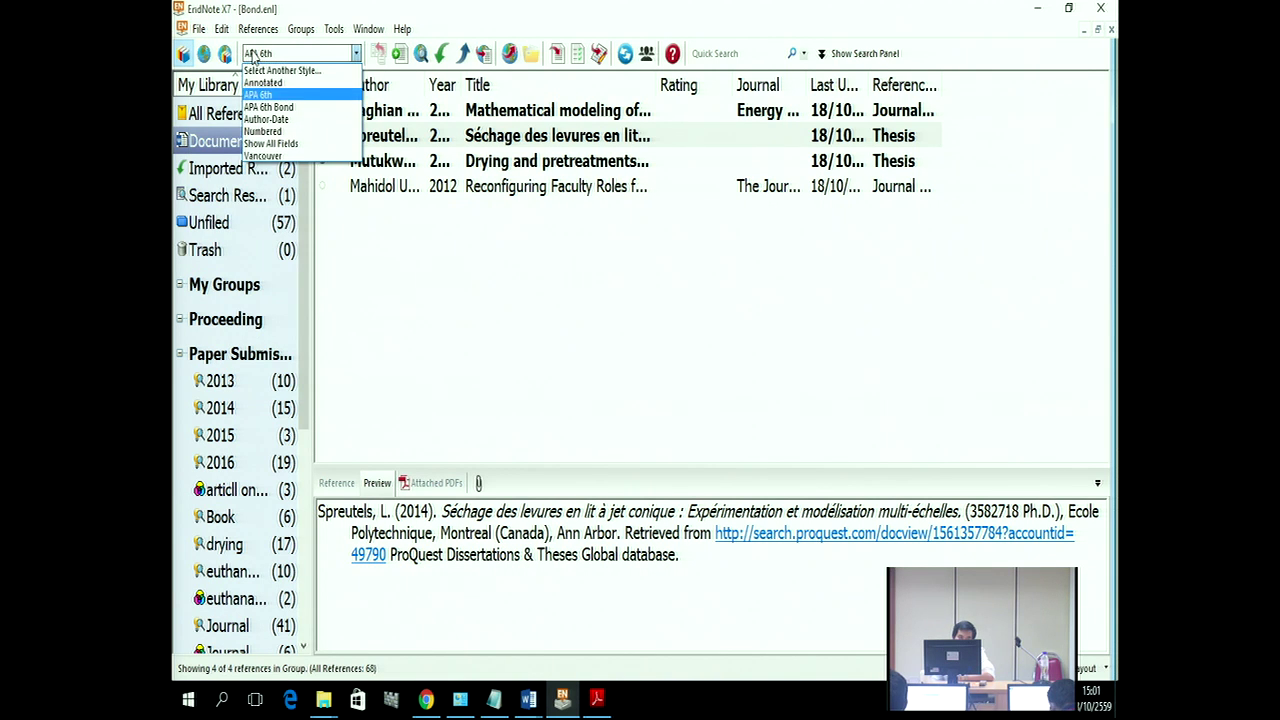
{"action": "left_click", "coordinate": [285, 107]}
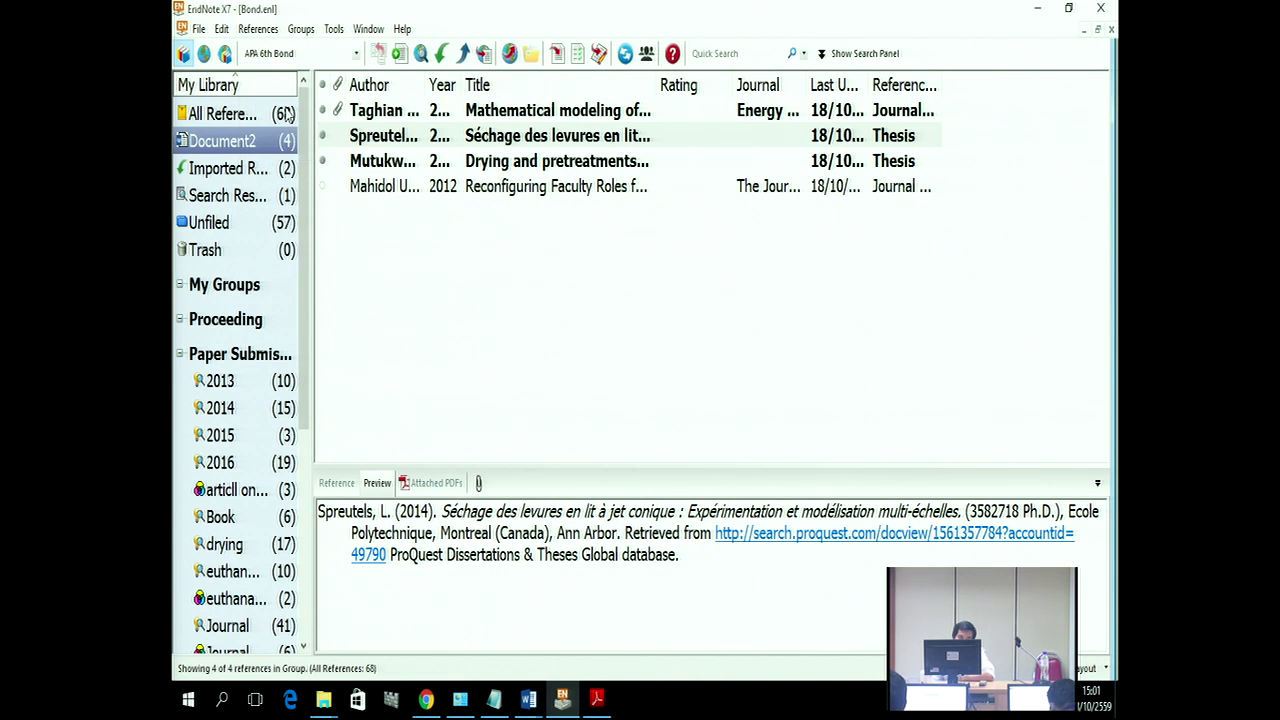
Step: Open the APA 6th Bond output style for editing and show its in-text citation templates
{"action": "left_click", "coordinate": [221, 29]}
{"action": "mouse_move", "coordinate": [281, 318]}
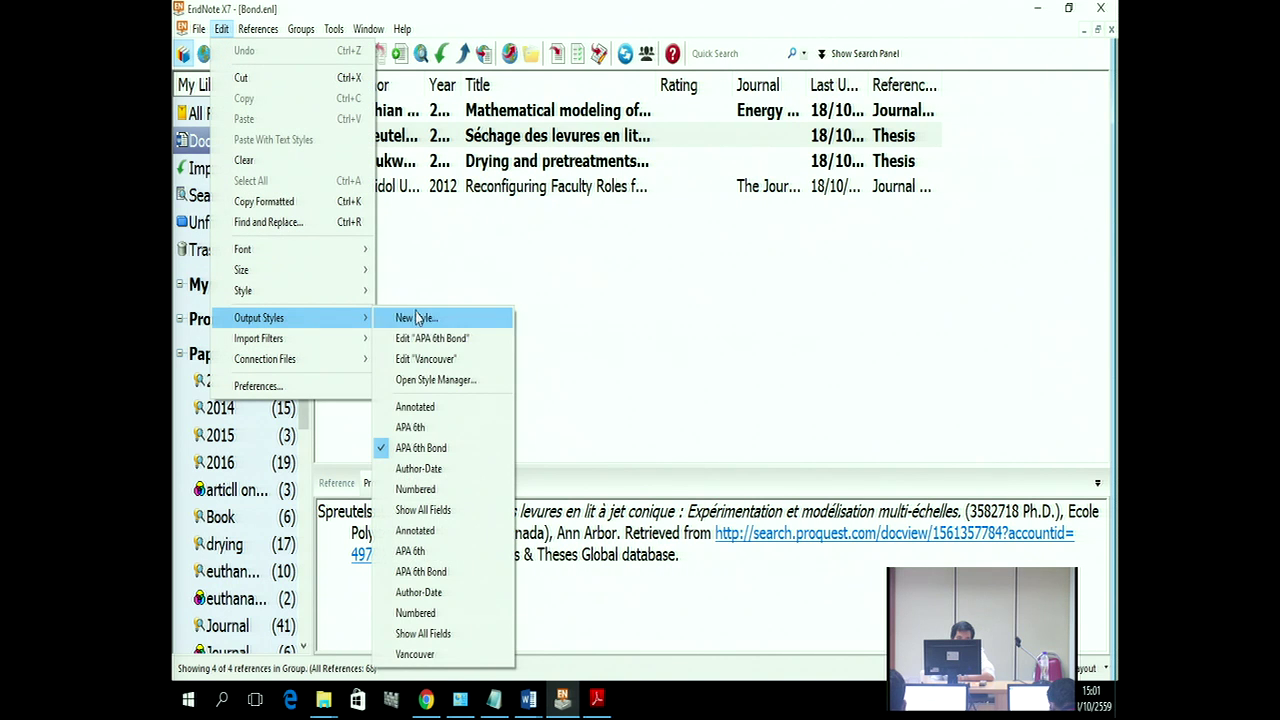
{"action": "left_click", "coordinate": [432, 340]}
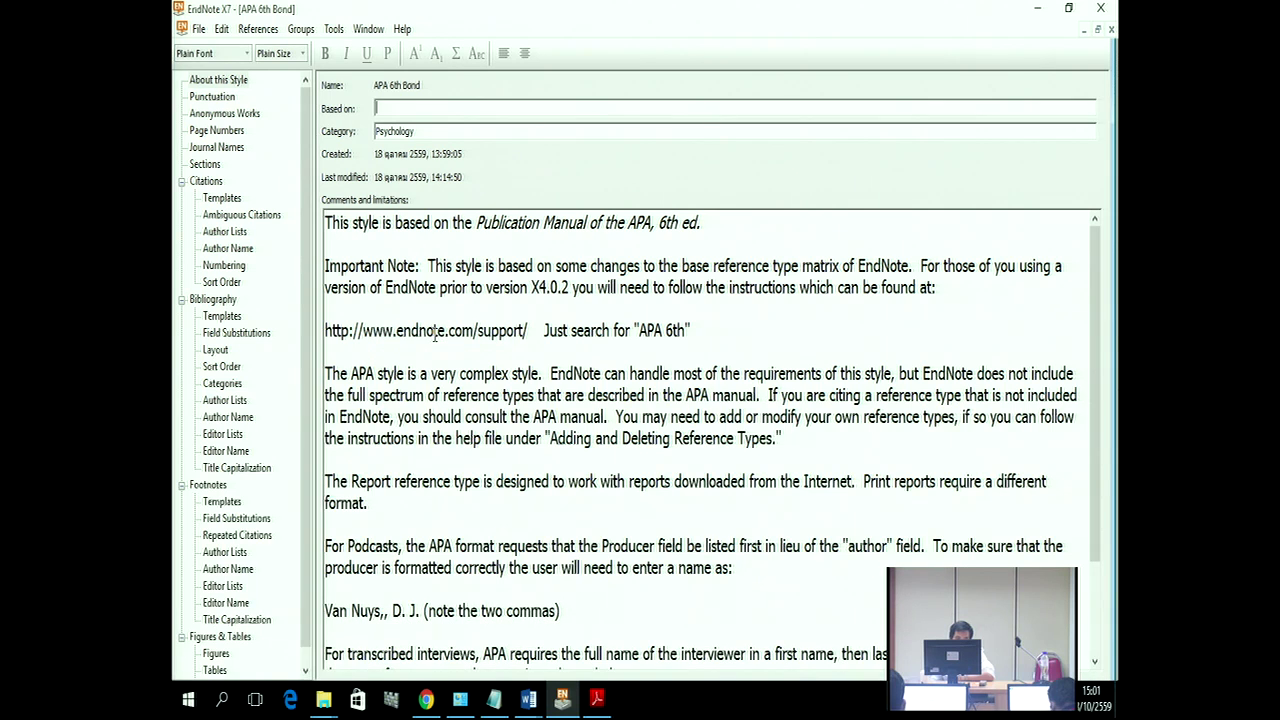
{"action": "left_click", "coordinate": [219, 204]}
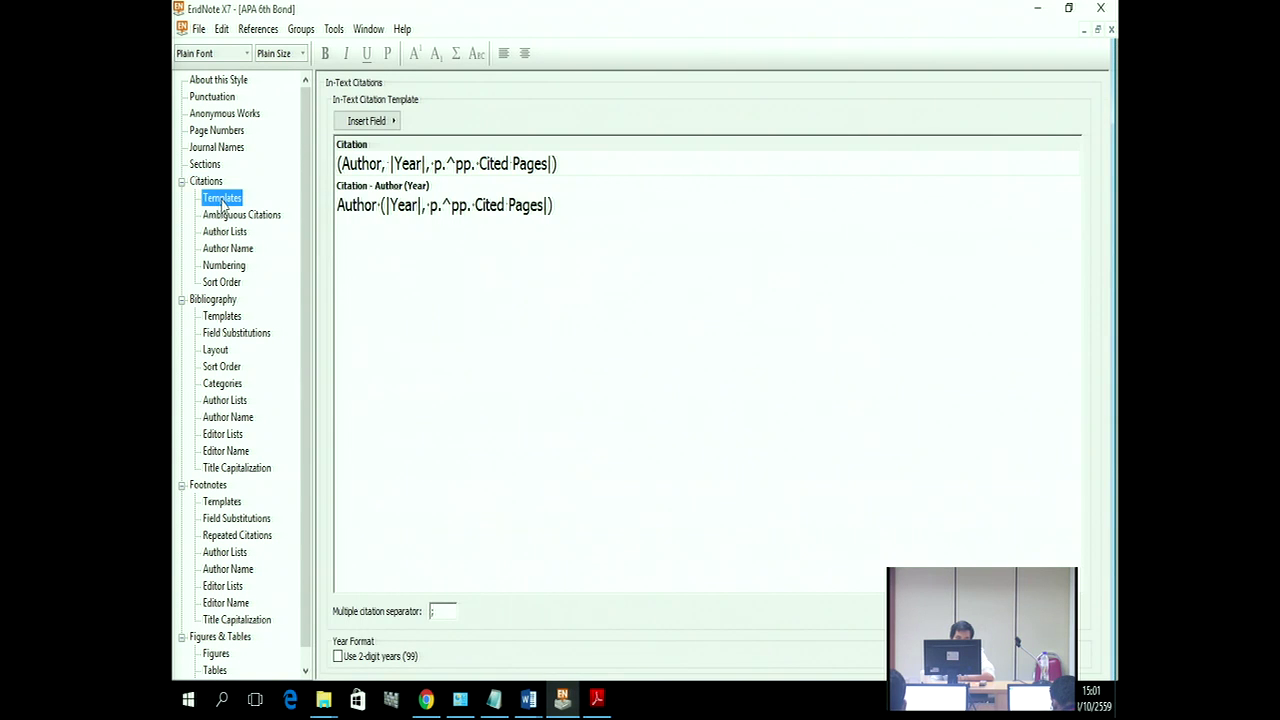
Step: Examine the Citation template of the APA 6th Bond style and the fields available for insertion
{"action": "left_click", "coordinate": [559, 164]}
{"action": "left_click_drag", "start_coordinate": [559, 164], "coordinate": [541, 164]}
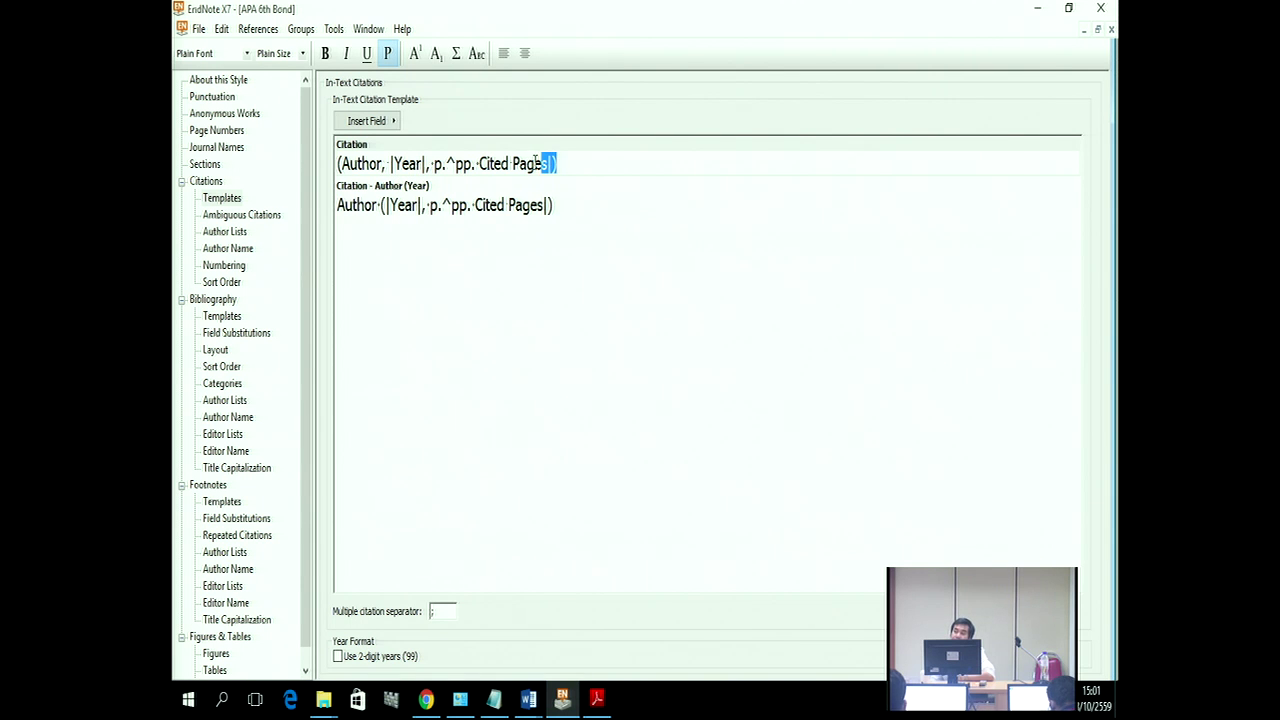
{"action": "left_click", "coordinate": [566, 164]}
{"action": "left_click_drag", "start_coordinate": [566, 164], "coordinate": [345, 178]}
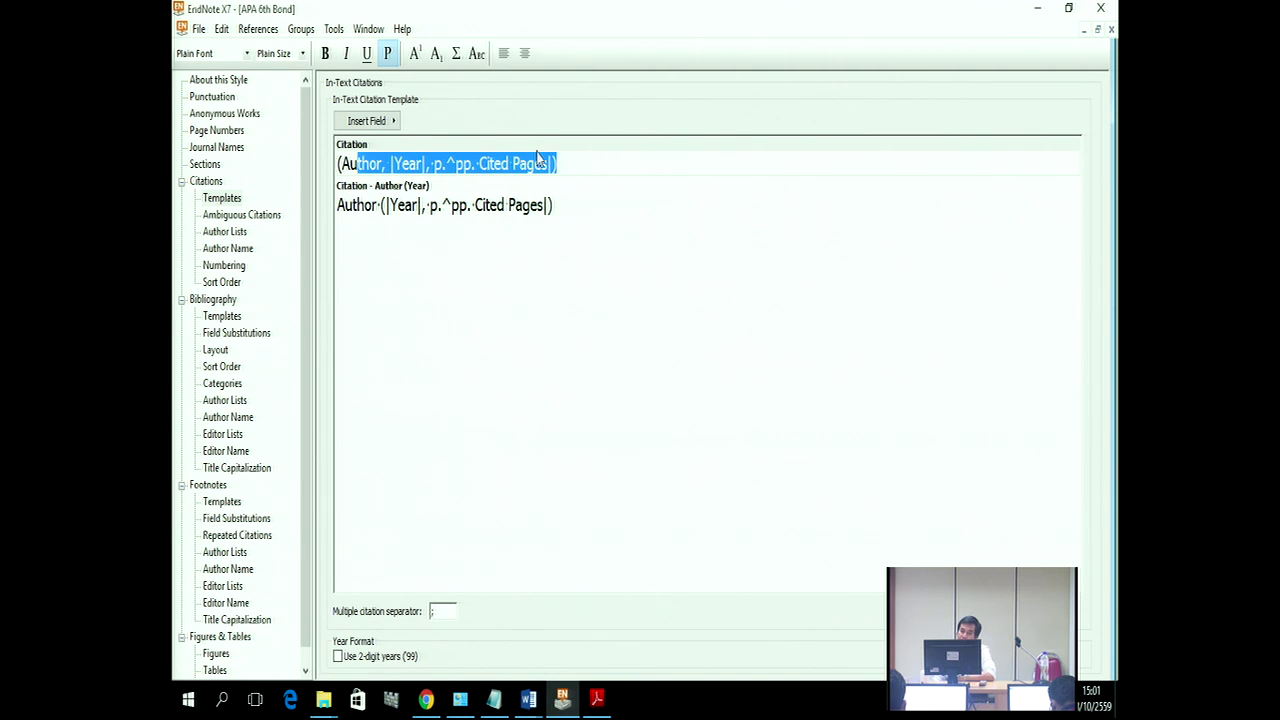
{"action": "left_click", "coordinate": [584, 163]}
{"action": "left_click", "coordinate": [396, 121]}
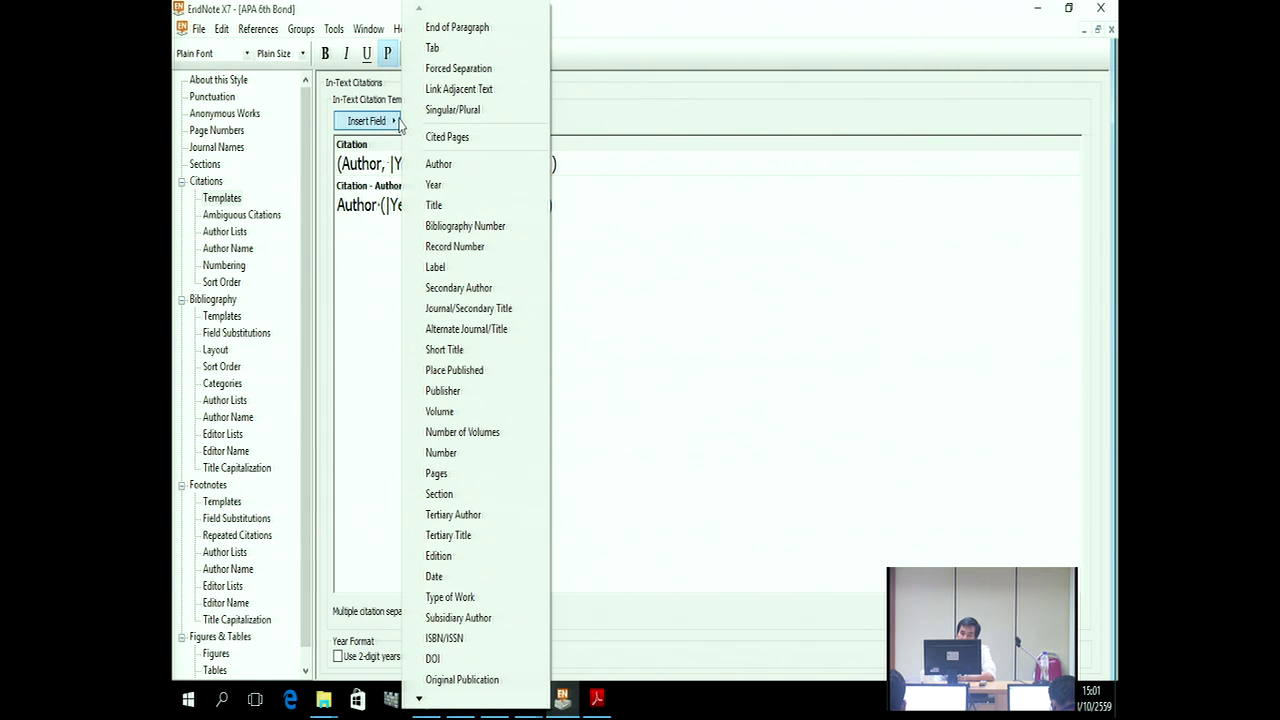
{"action": "left_click", "coordinate": [697, 250]}
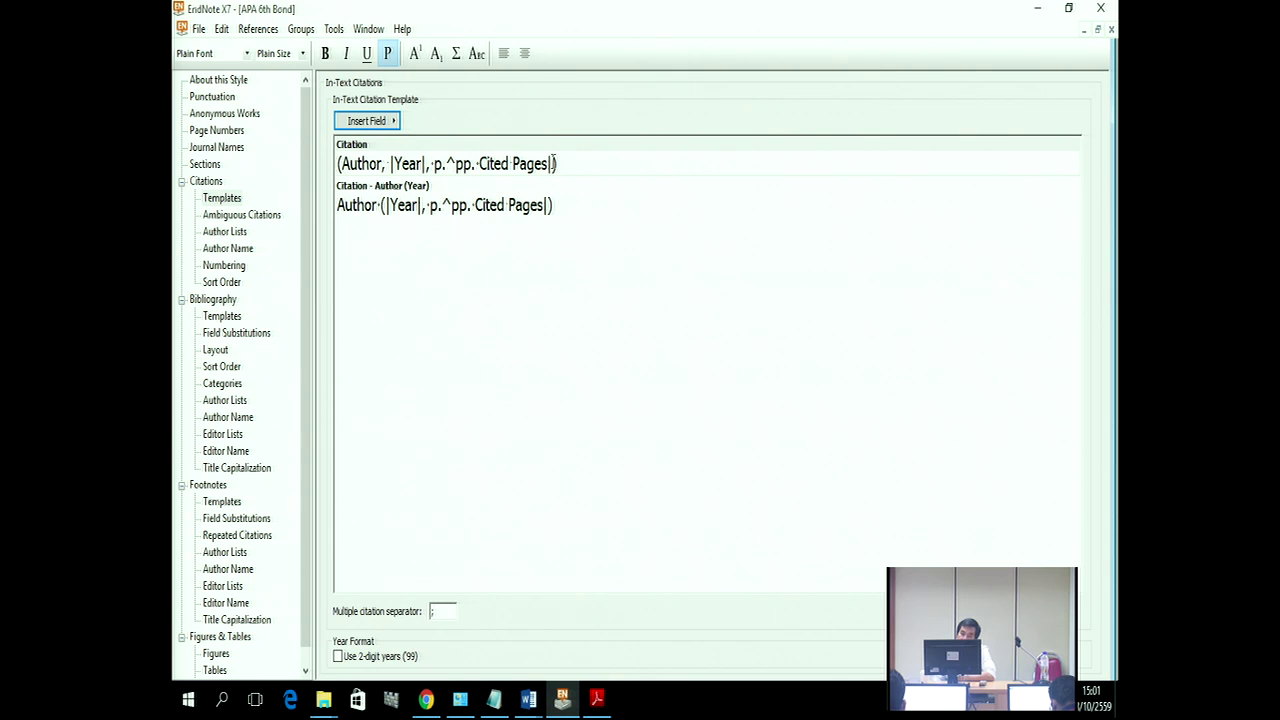
Step: Try replacing the Citation template's contents inside the parentheses with the Bibliography Number field, and close the style without saving
{"action": "left_click_drag", "start_coordinate": [553, 163], "coordinate": [342, 162]}
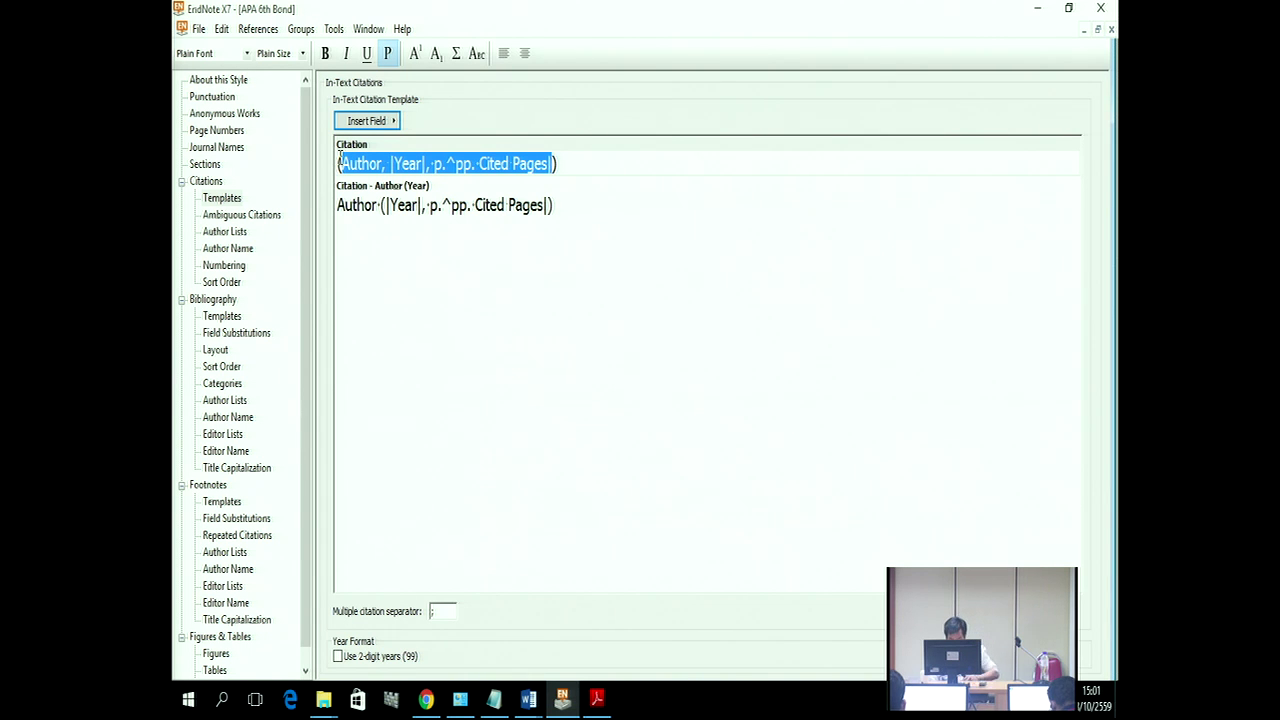
{"action": "key", "text": "Delete"}
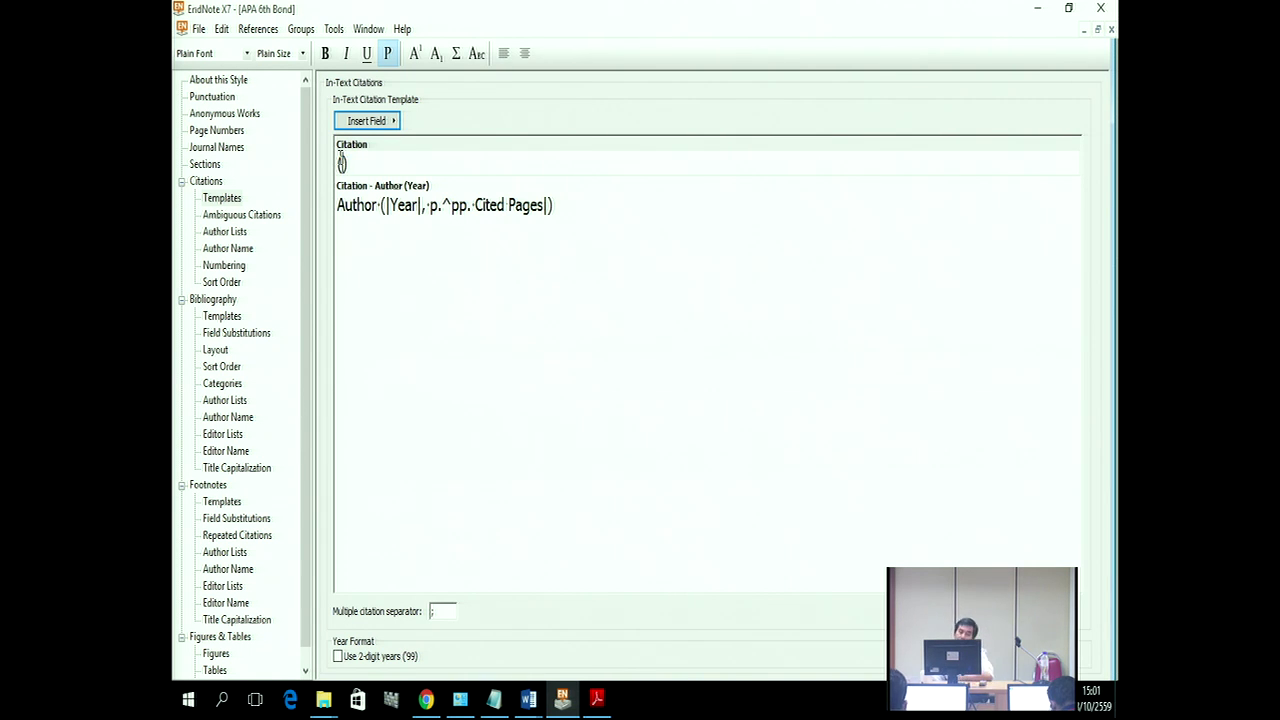
{"action": "left_click", "coordinate": [375, 121]}
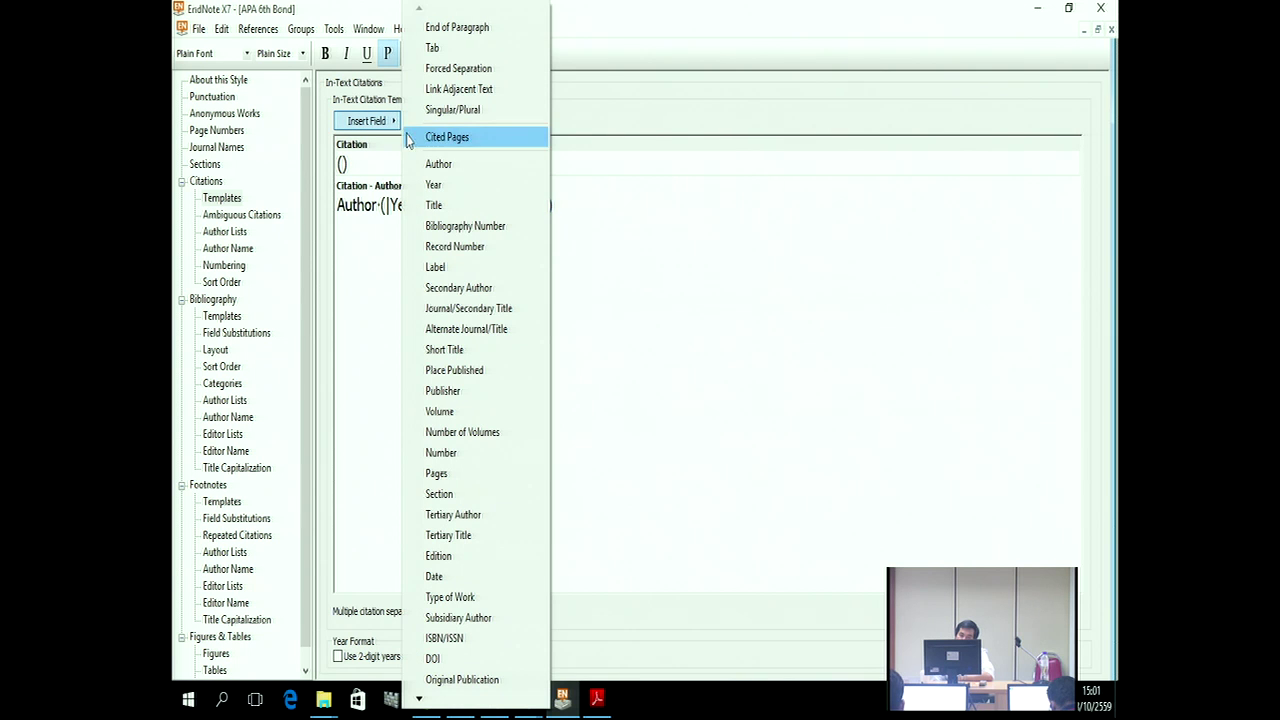
{"action": "left_click", "coordinate": [463, 226]}
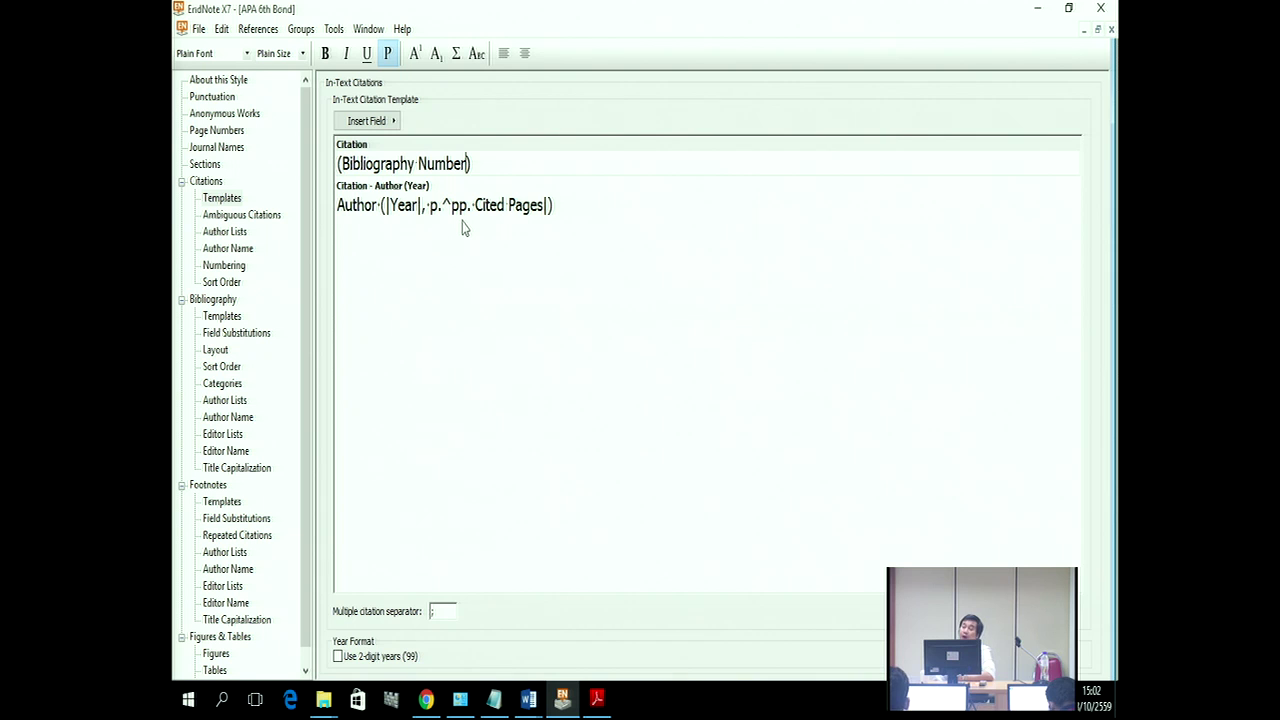
{"action": "left_click", "coordinate": [392, 121]}
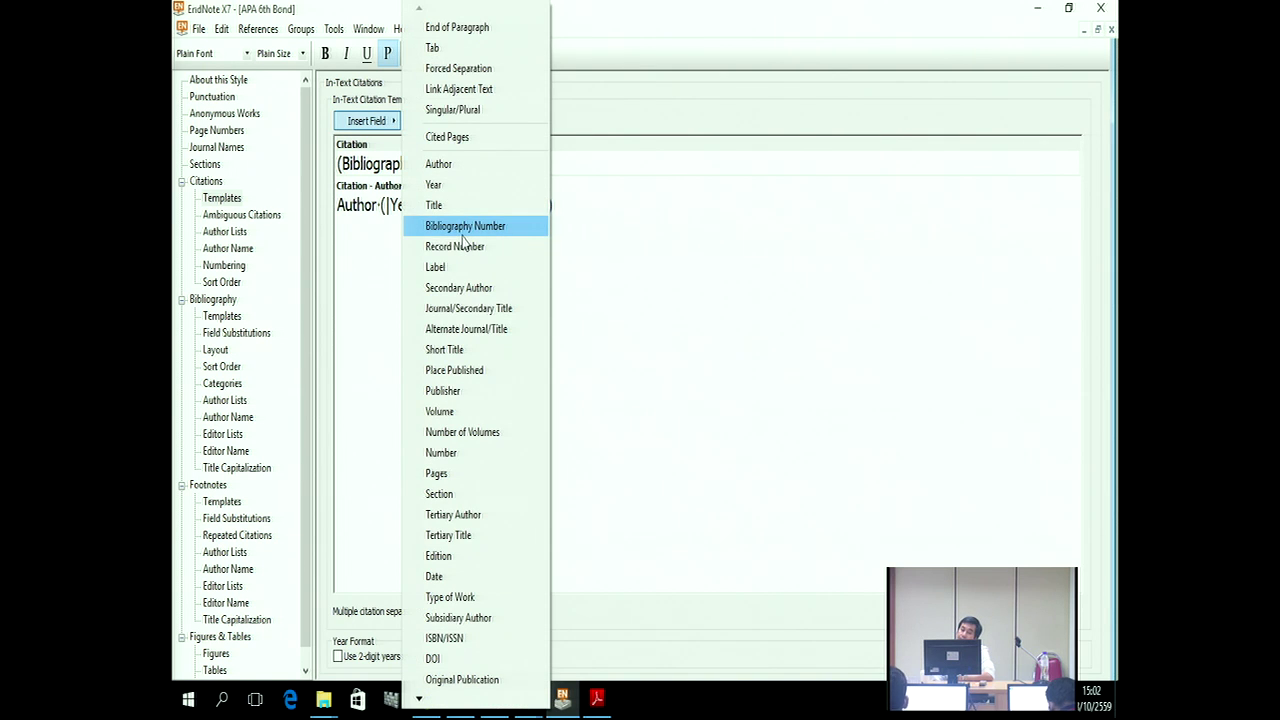
{"action": "left_click", "coordinate": [1013, 275]}
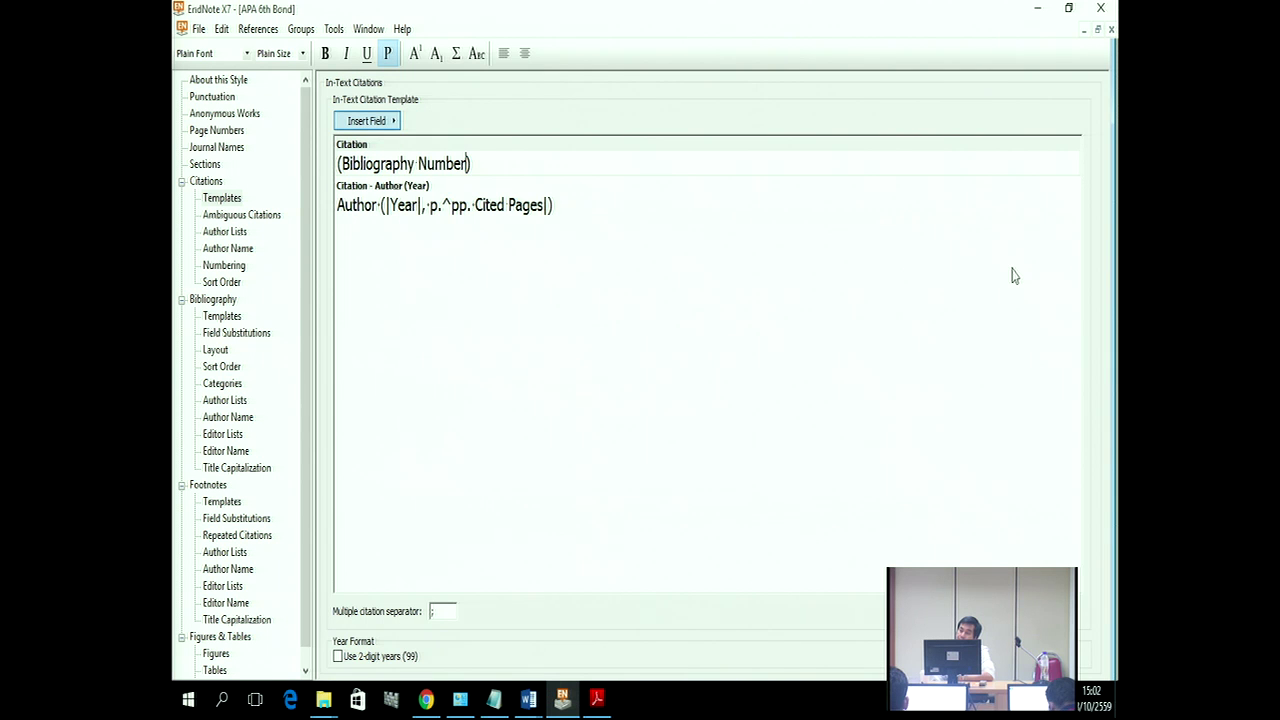
{"action": "left_click", "coordinate": [1112, 30]}
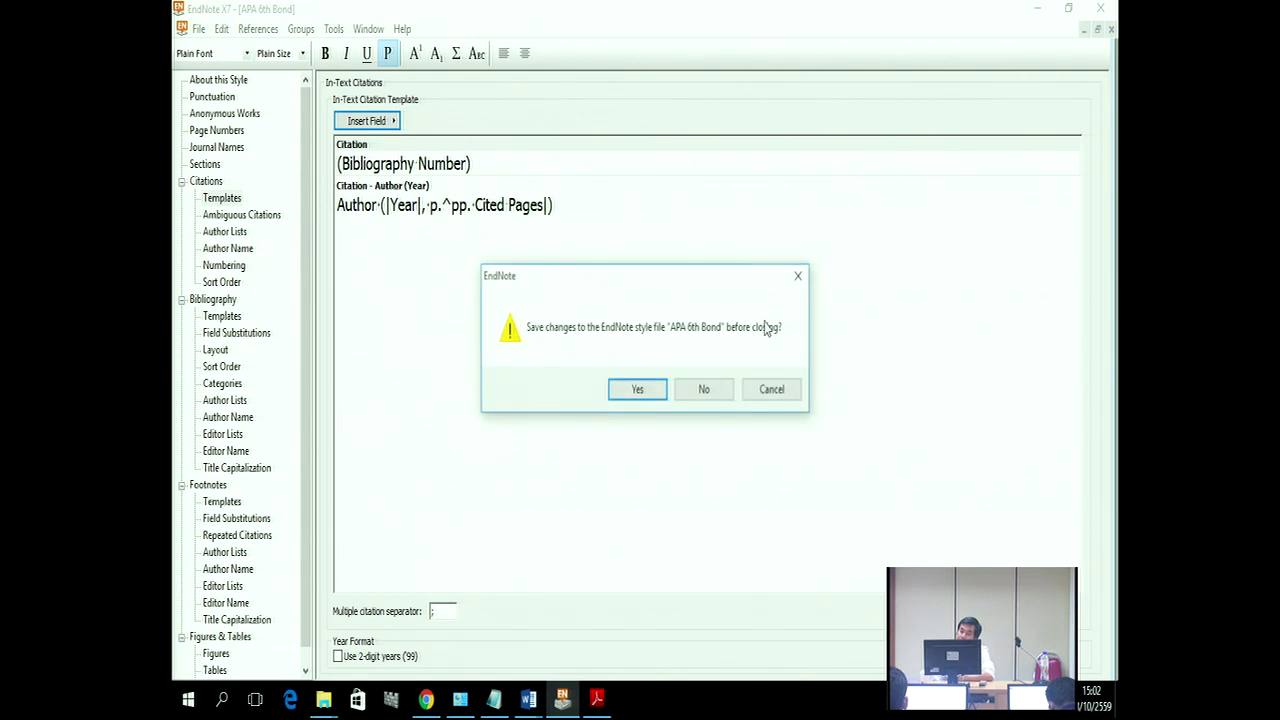
{"action": "left_click", "coordinate": [700, 392]}
Step: Set the library's output style to Vancouver and open its in-text citation templates for editing
{"action": "left_click", "coordinate": [272, 58]}
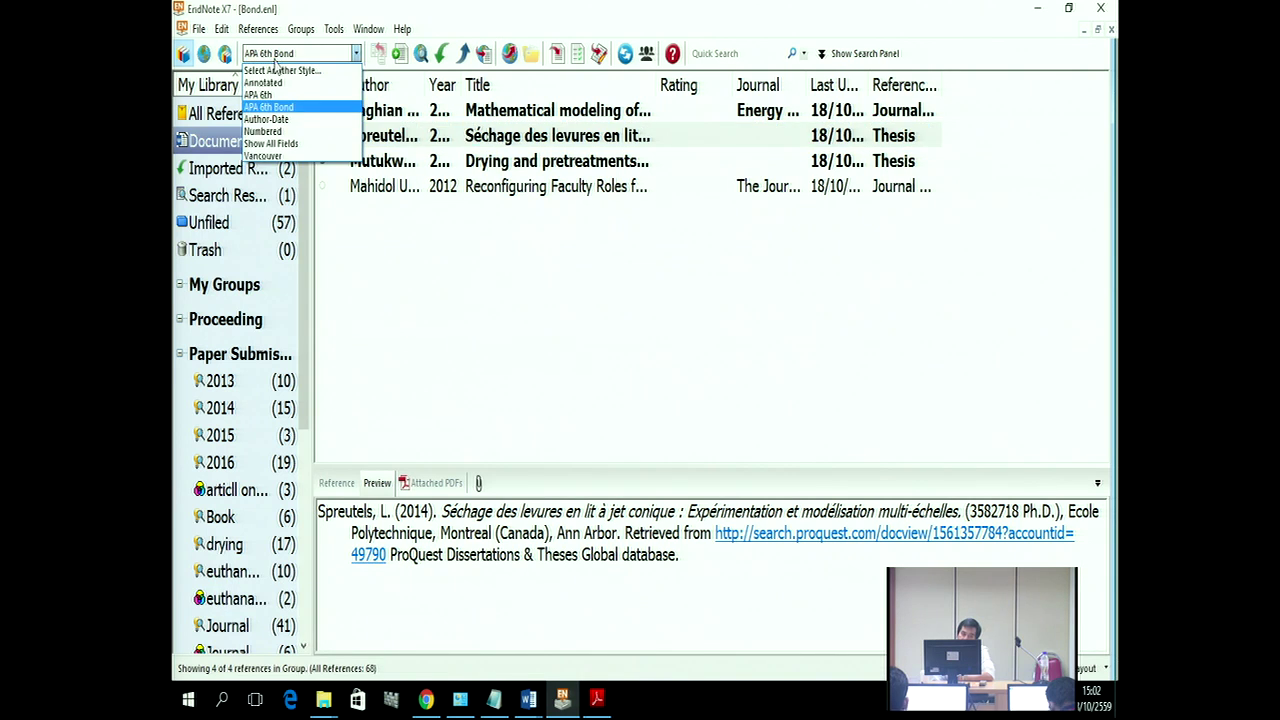
{"action": "left_click", "coordinate": [283, 163]}
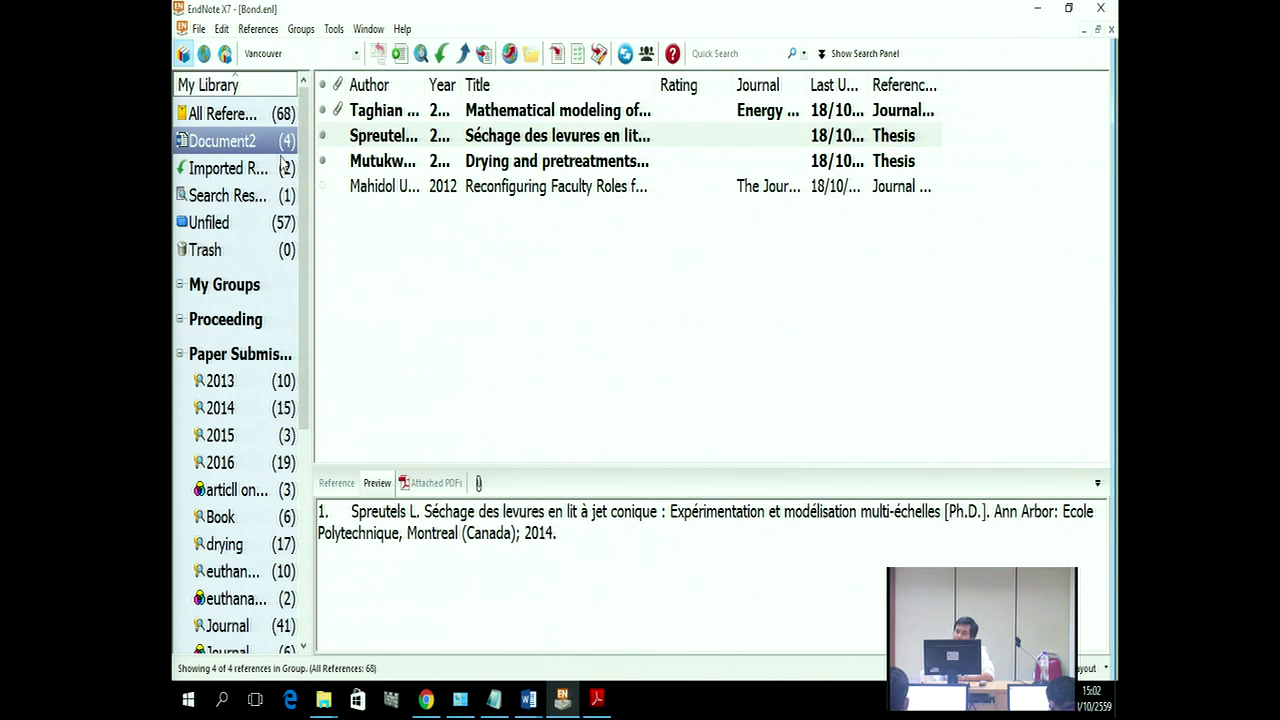
{"action": "left_click", "coordinate": [221, 33]}
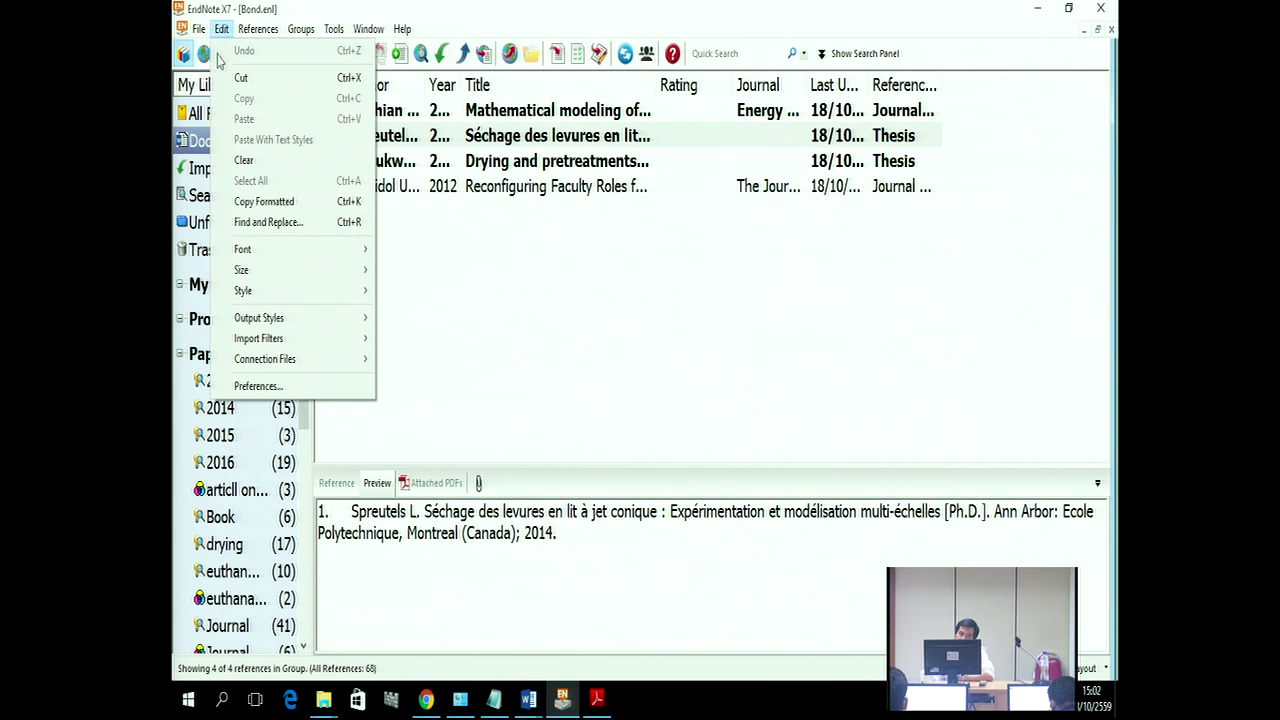
{"action": "mouse_move", "coordinate": [265, 317]}
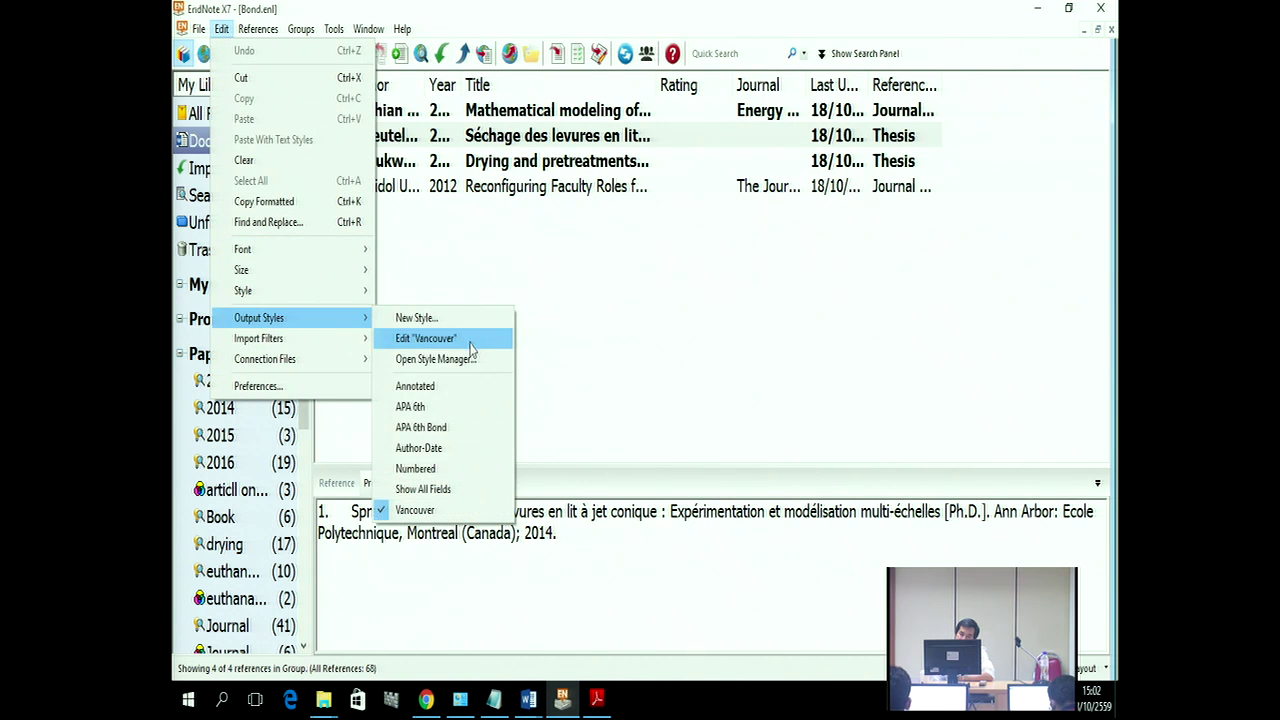
{"action": "left_click", "coordinate": [466, 338]}
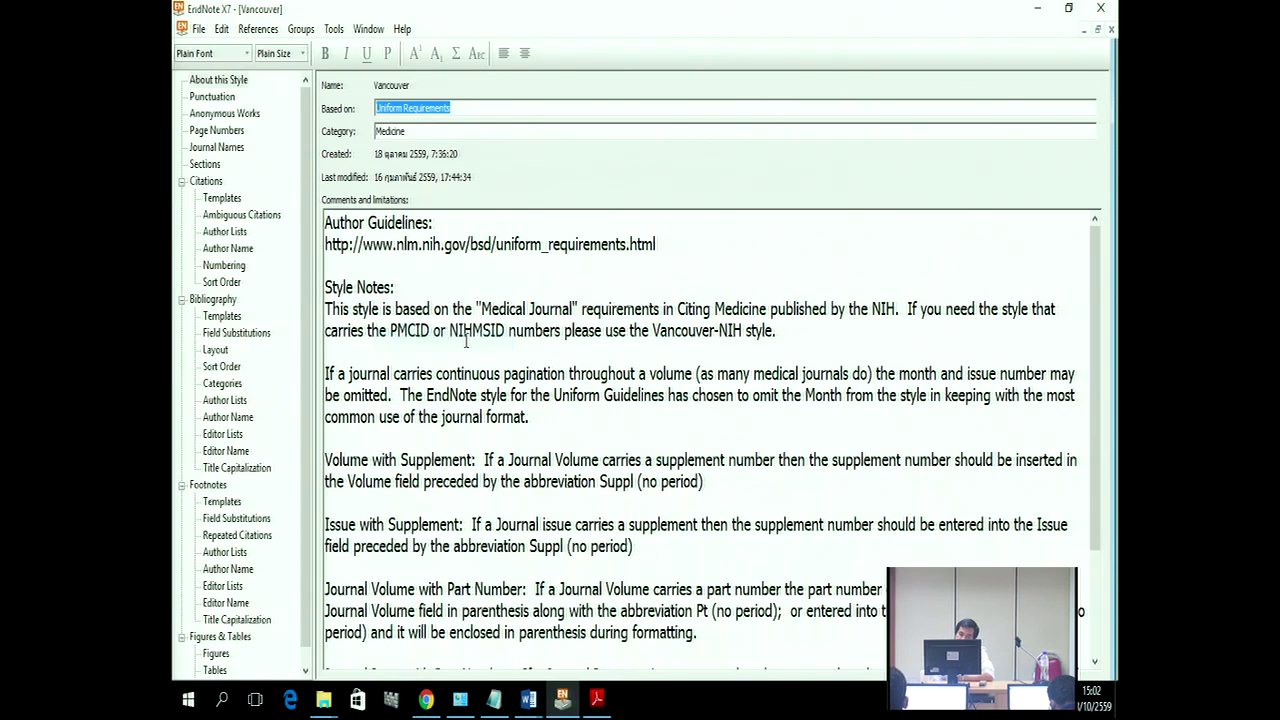
{"action": "left_click", "coordinate": [222, 198]}
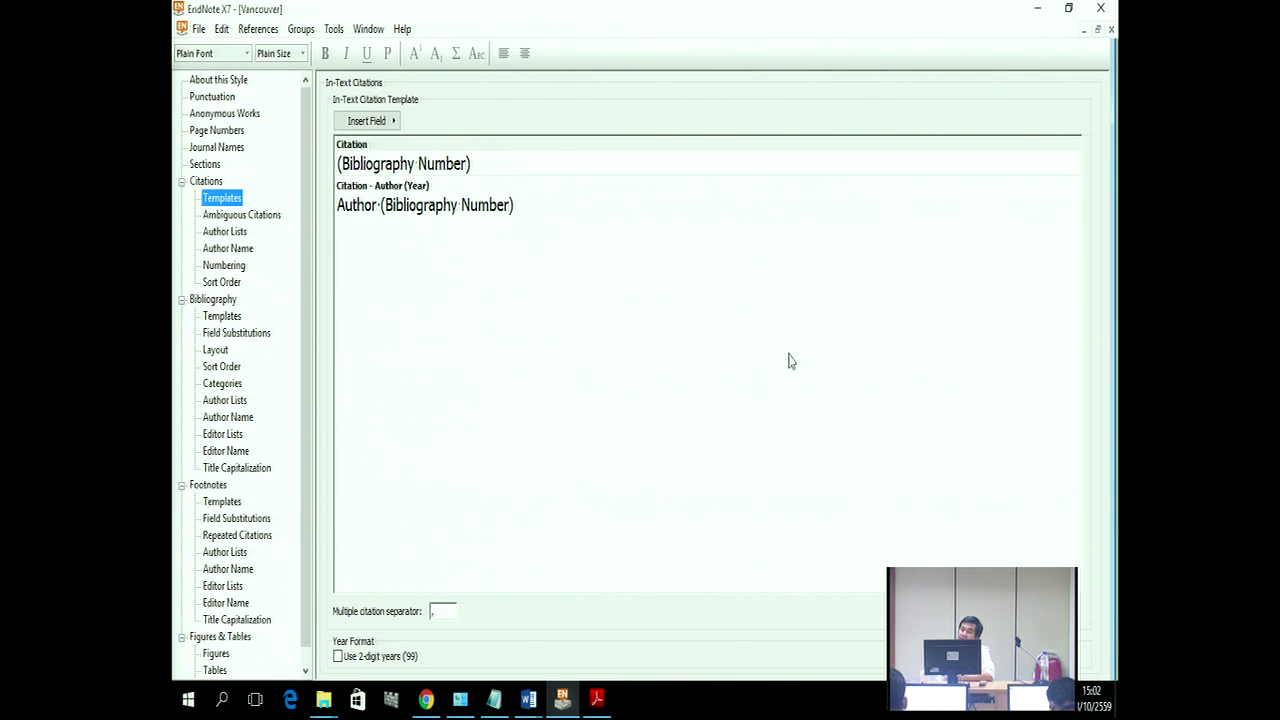
Step: Copy the Citation - Author (Year) template from the Vancouver style and close the style
{"action": "left_click", "coordinate": [482, 163]}
{"action": "left_click_drag", "start_coordinate": [482, 163], "coordinate": [310, 163]}
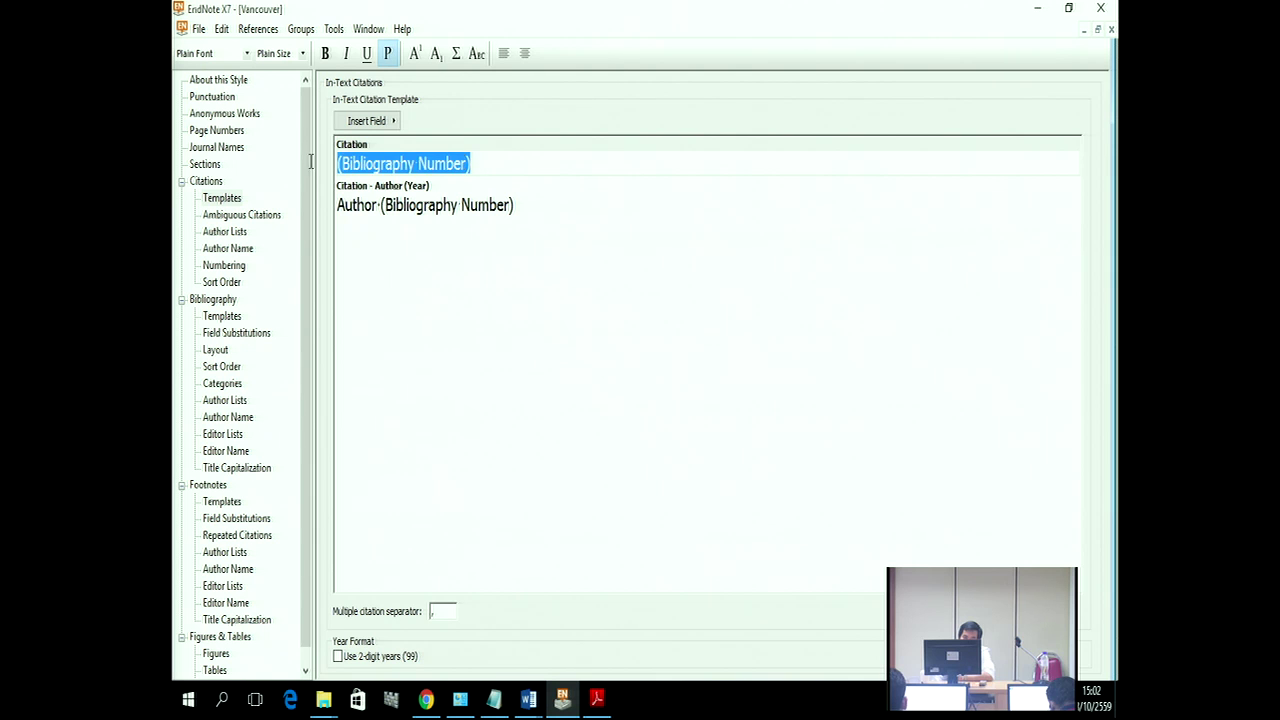
{"action": "left_click_drag", "start_coordinate": [513, 205], "coordinate": [334, 205]}
{"action": "right_click", "coordinate": [408, 204]}
{"action": "left_click", "coordinate": [430, 231]}
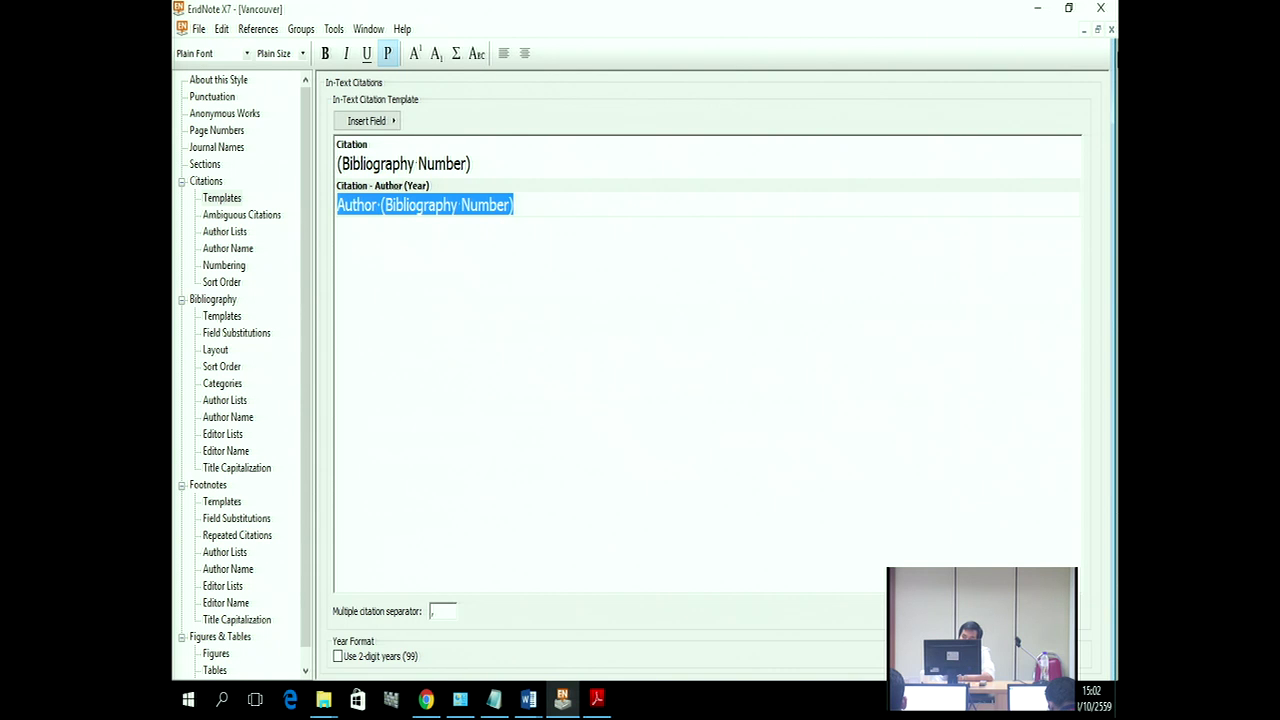
{"action": "left_click", "coordinate": [1110, 29]}
Step: Set the library's output style to APA 6th Bond and open its in-text citation templates for editing
{"action": "left_click", "coordinate": [266, 53]}
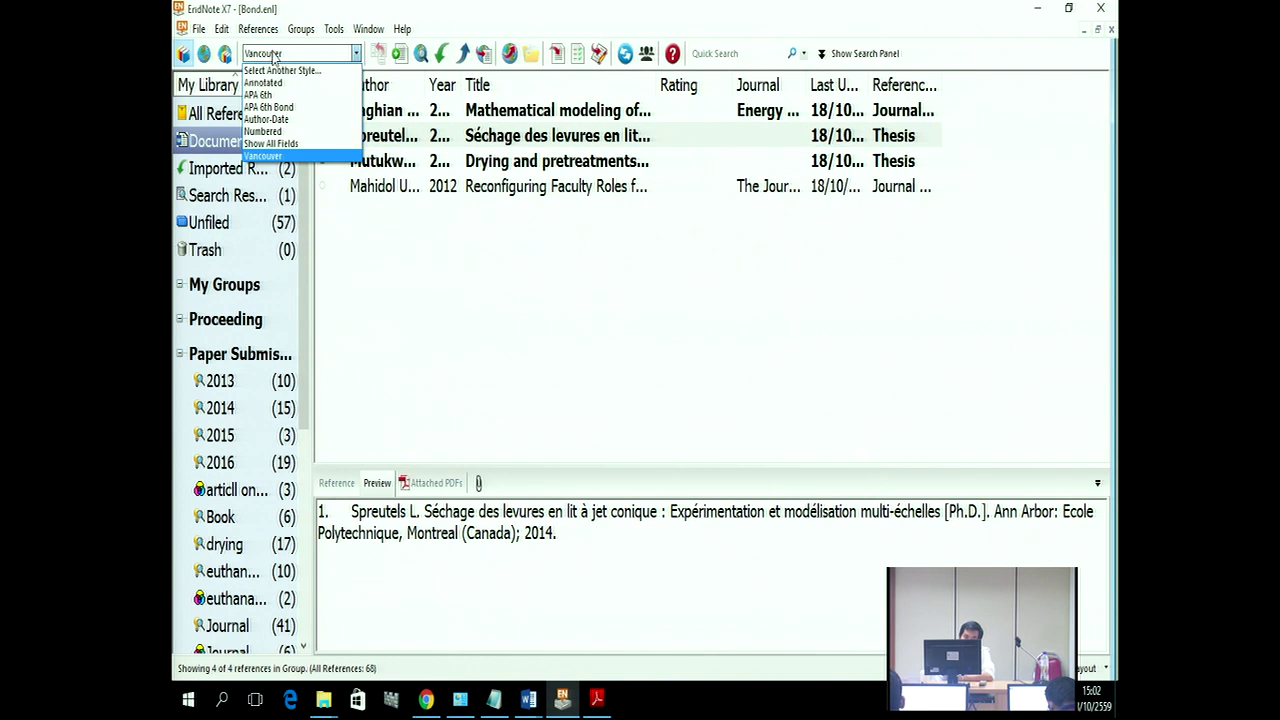
{"action": "left_click", "coordinate": [270, 107]}
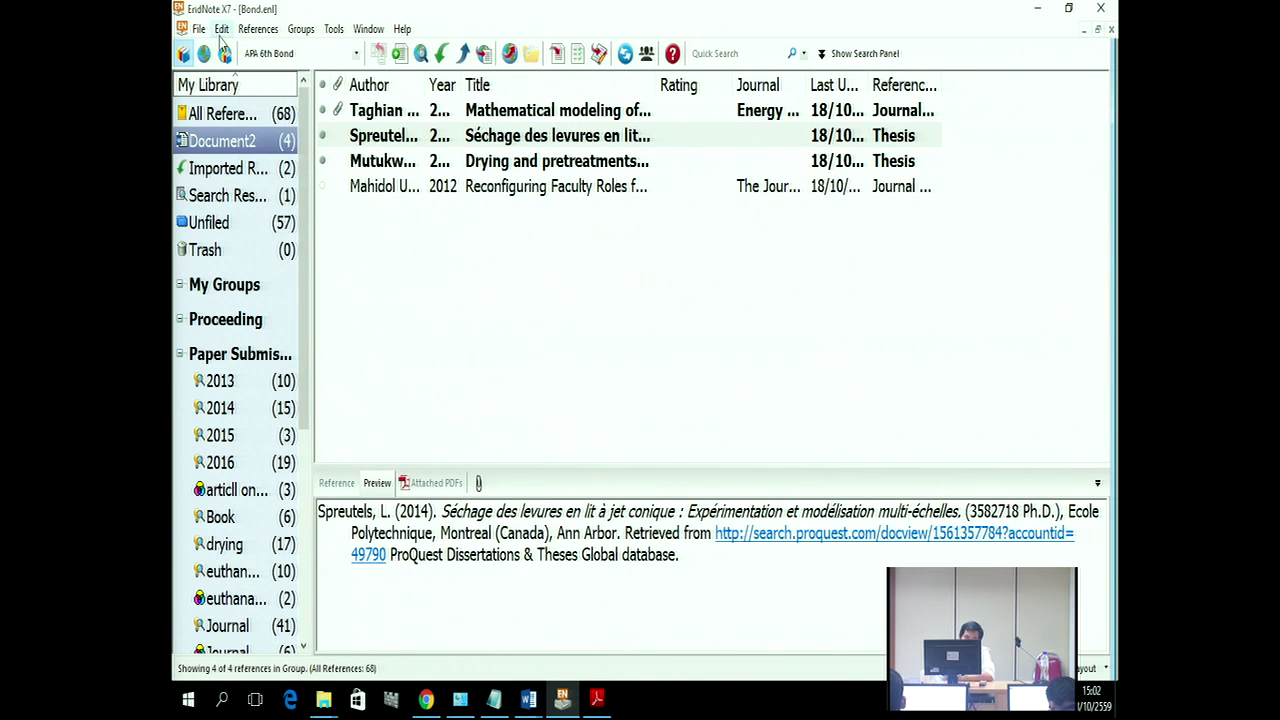
{"action": "left_click", "coordinate": [222, 32]}
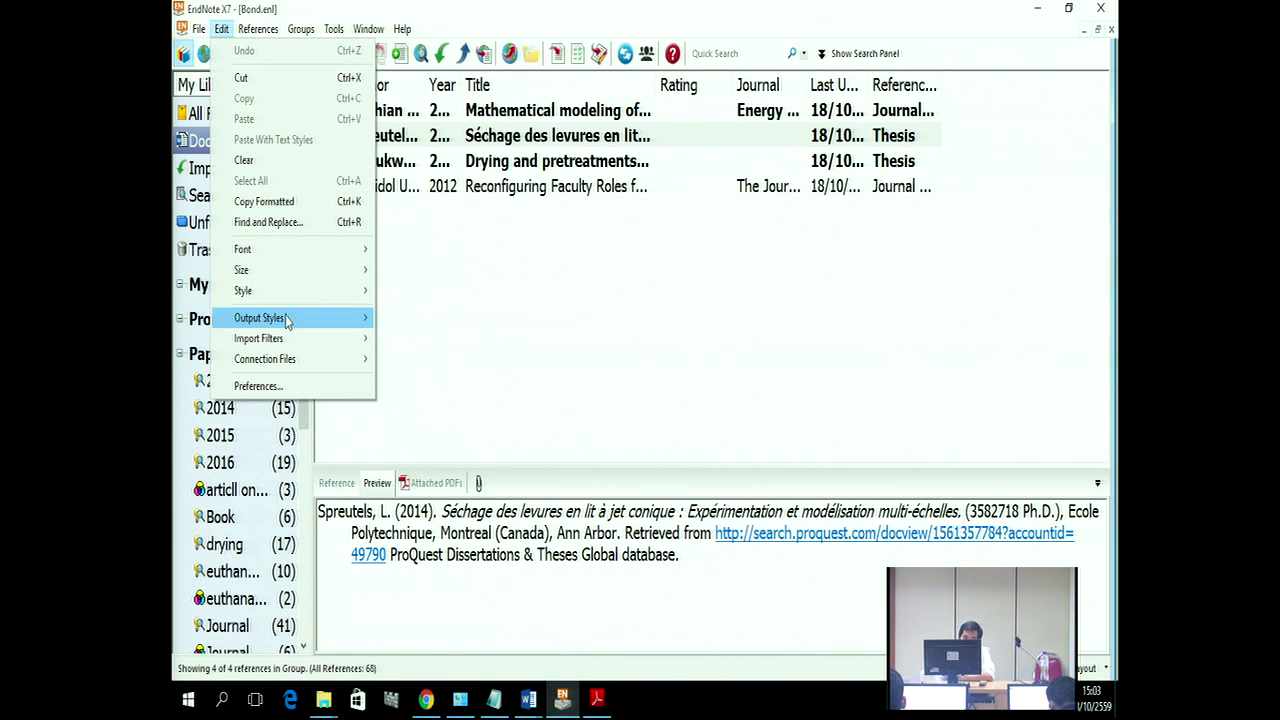
{"action": "mouse_move", "coordinate": [287, 320]}
{"action": "left_click", "coordinate": [432, 338]}
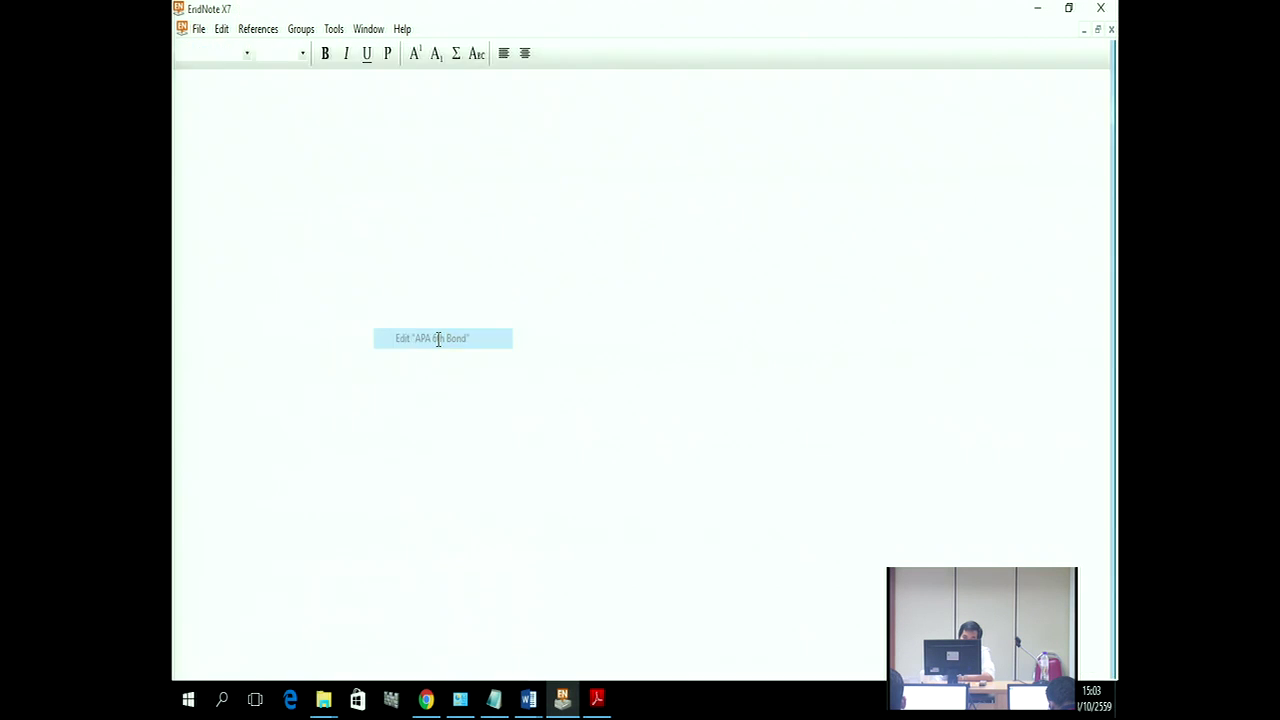
{"action": "left_click", "coordinate": [206, 182]}
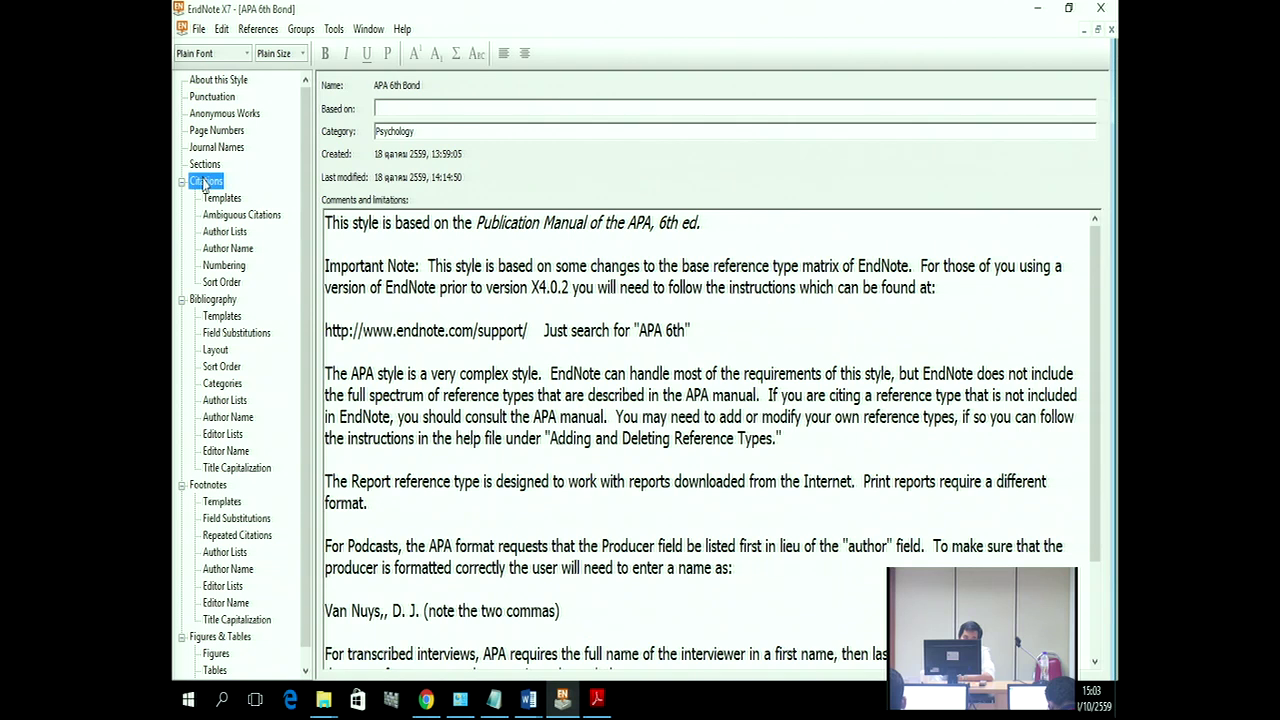
{"action": "left_click", "coordinate": [221, 200]}
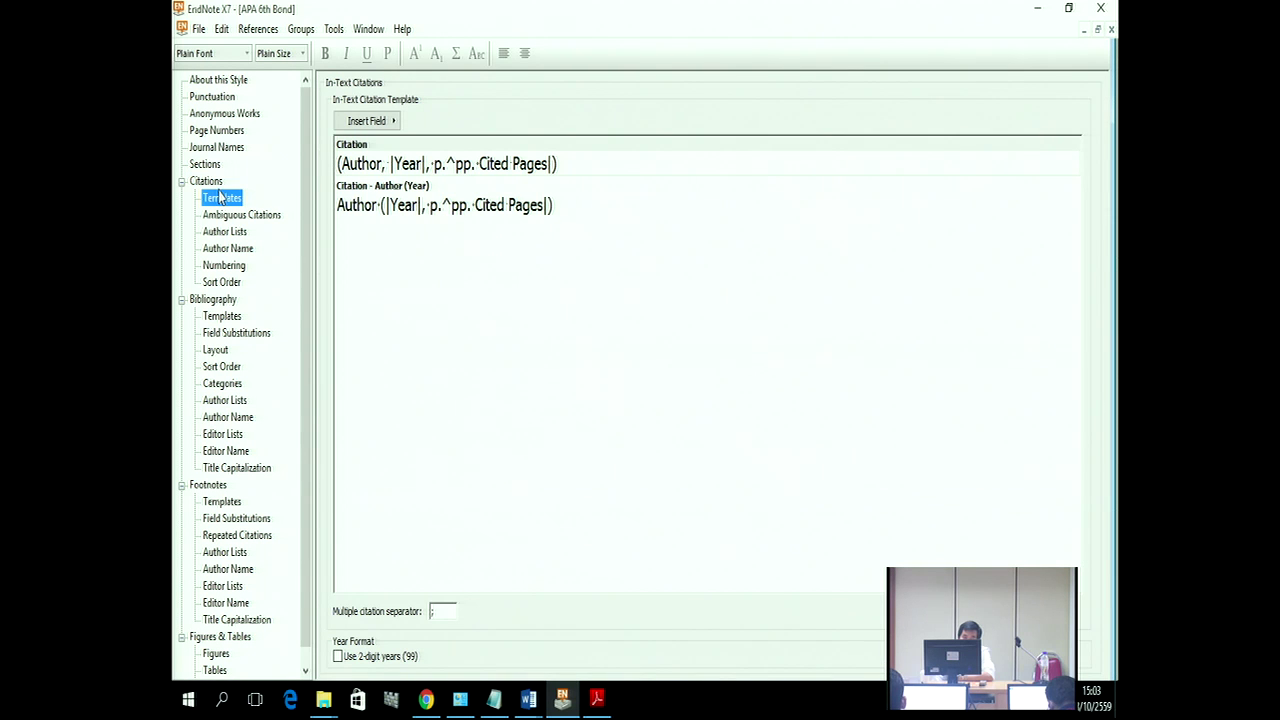
Step: Replace everything inside the parentheses of the Citation template with the Bibliography Number field
{"action": "left_click_drag", "start_coordinate": [553, 164], "coordinate": [342, 168]}
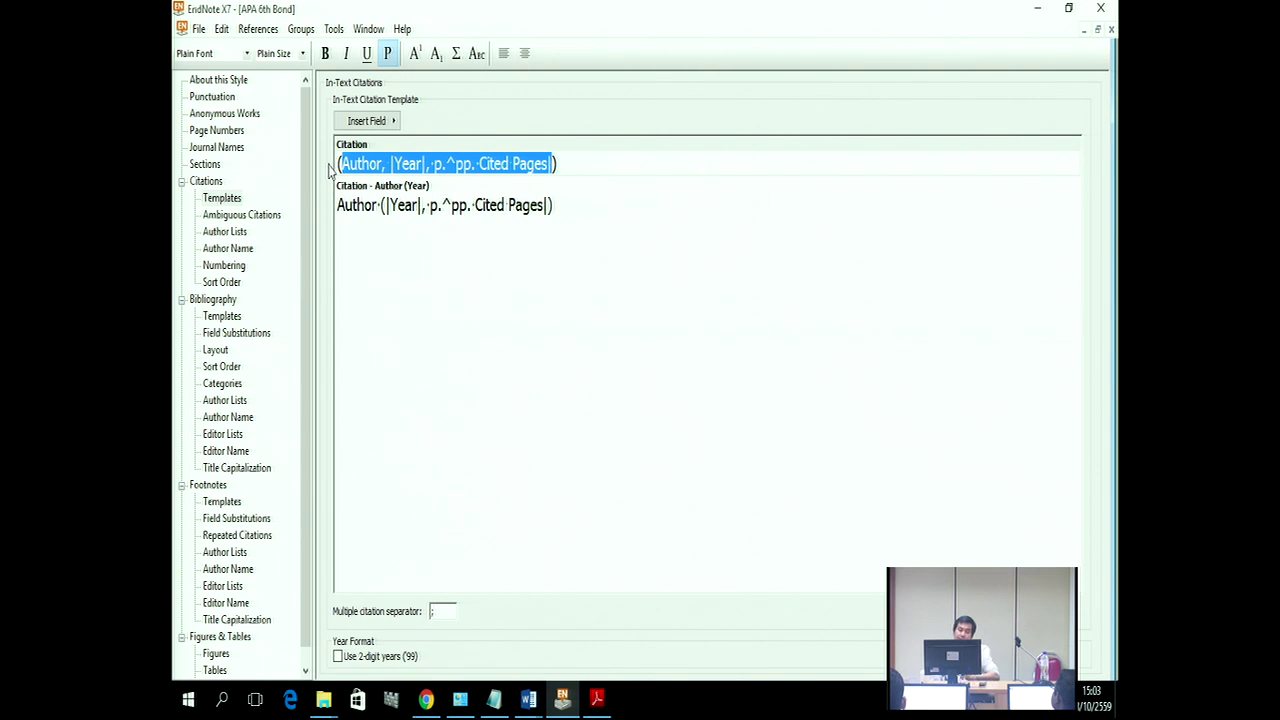
{"action": "key", "text": "Delete"}
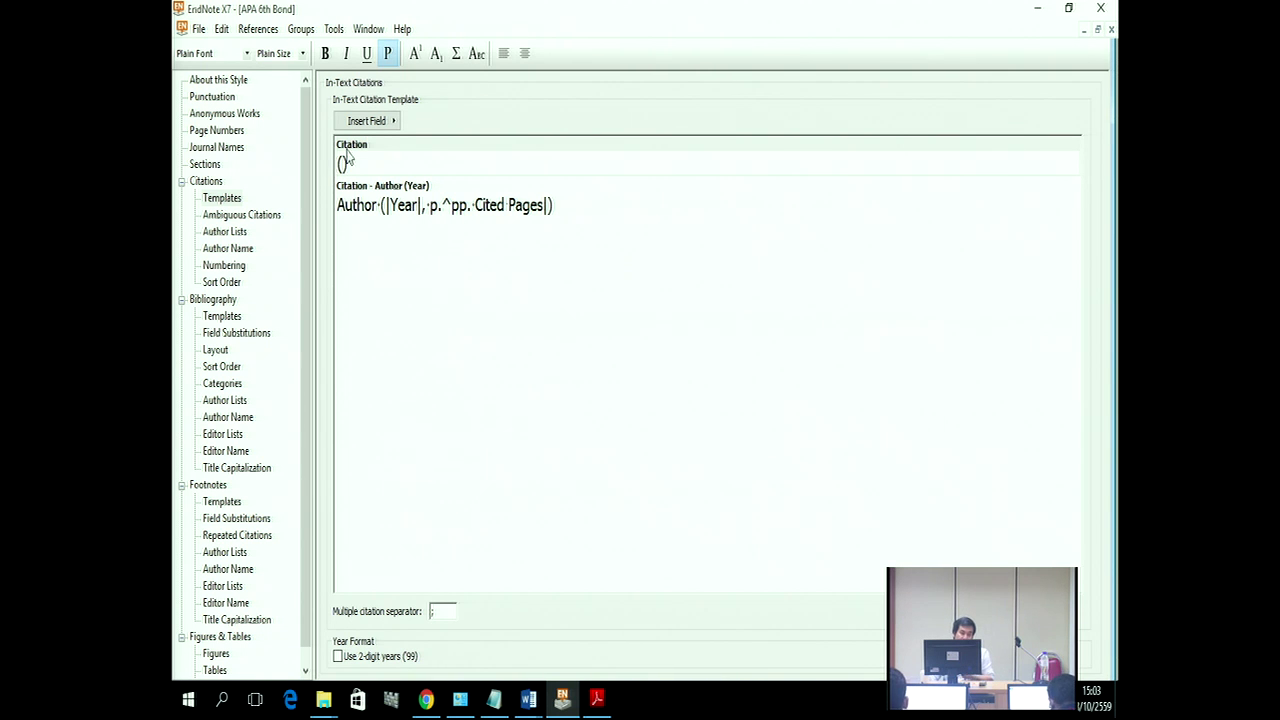
{"action": "left_click", "coordinate": [375, 123]}
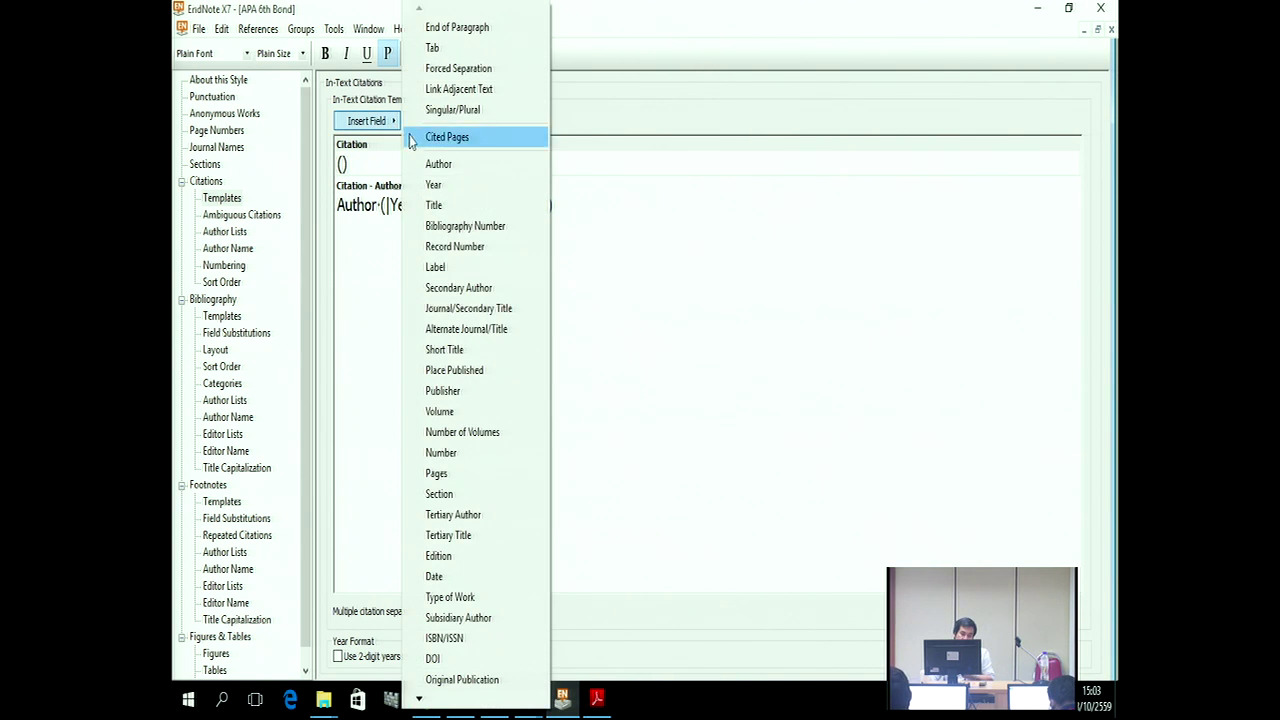
{"action": "left_click", "coordinate": [455, 228]}
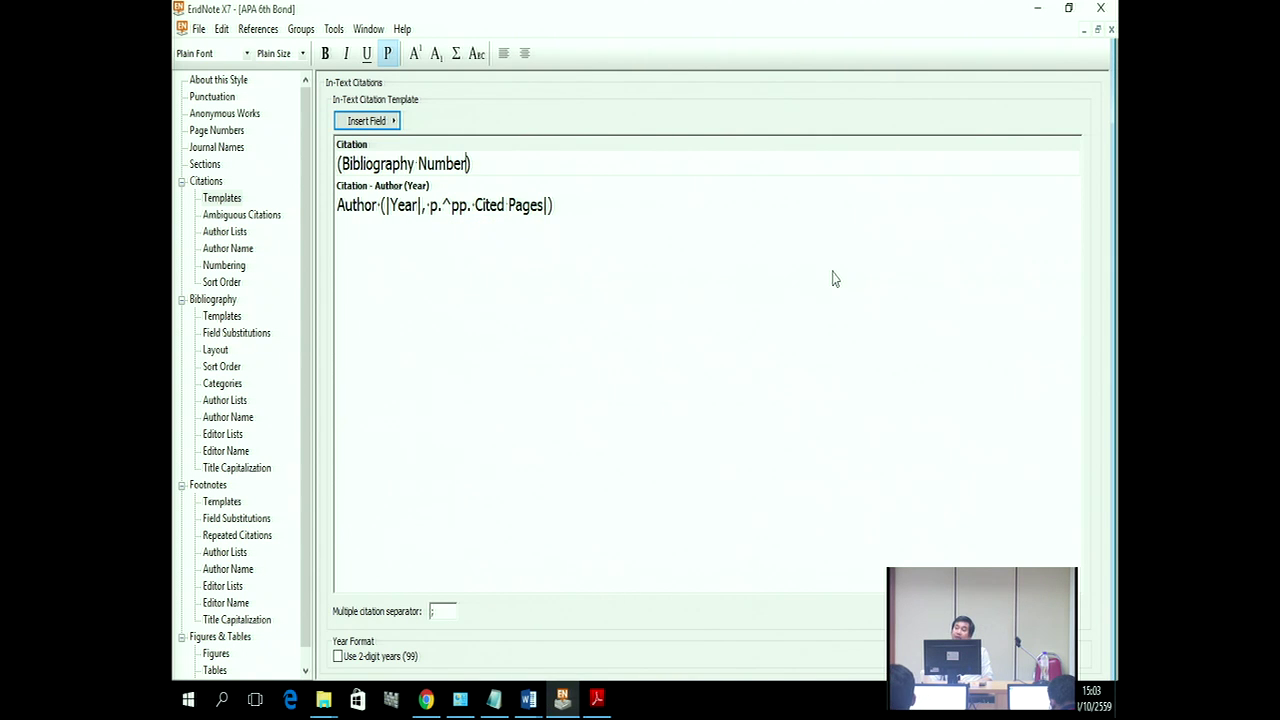
Step: Replace the Citation - Author (Year) template with the copied "Author (Bibliography Number)" template
{"action": "left_click_drag", "start_coordinate": [551, 205], "coordinate": [386, 205]}
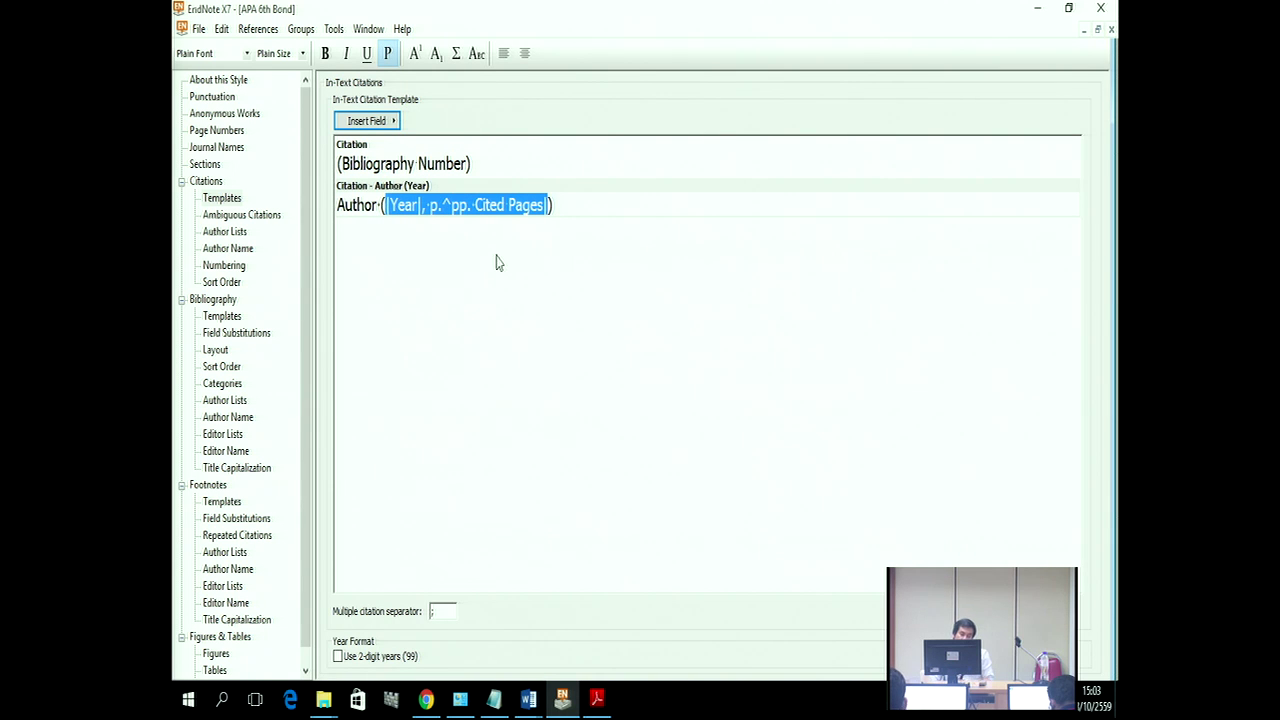
{"action": "left_click", "coordinate": [656, 205]}
{"action": "right_click", "coordinate": [656, 205]}
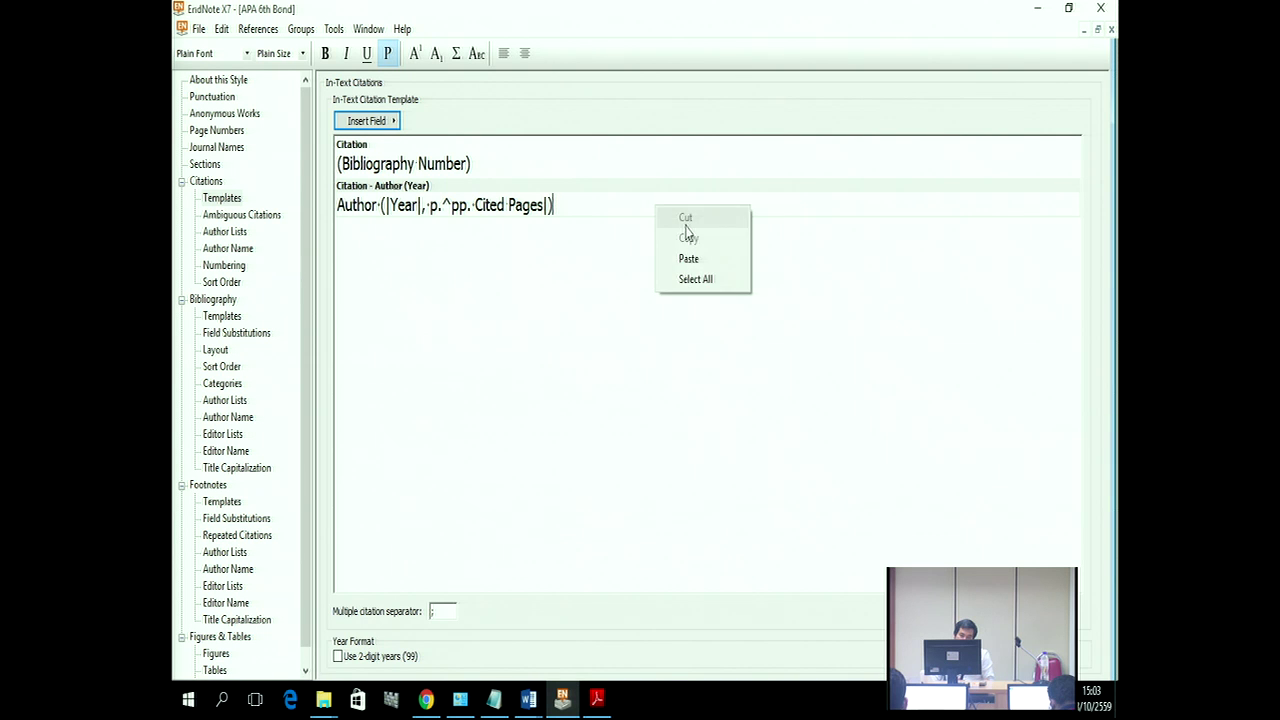
{"action": "left_click", "coordinate": [695, 259]}
{"action": "left_click_drag", "start_coordinate": [554, 203], "coordinate": [365, 226]}
{"action": "key", "text": "Delete"}
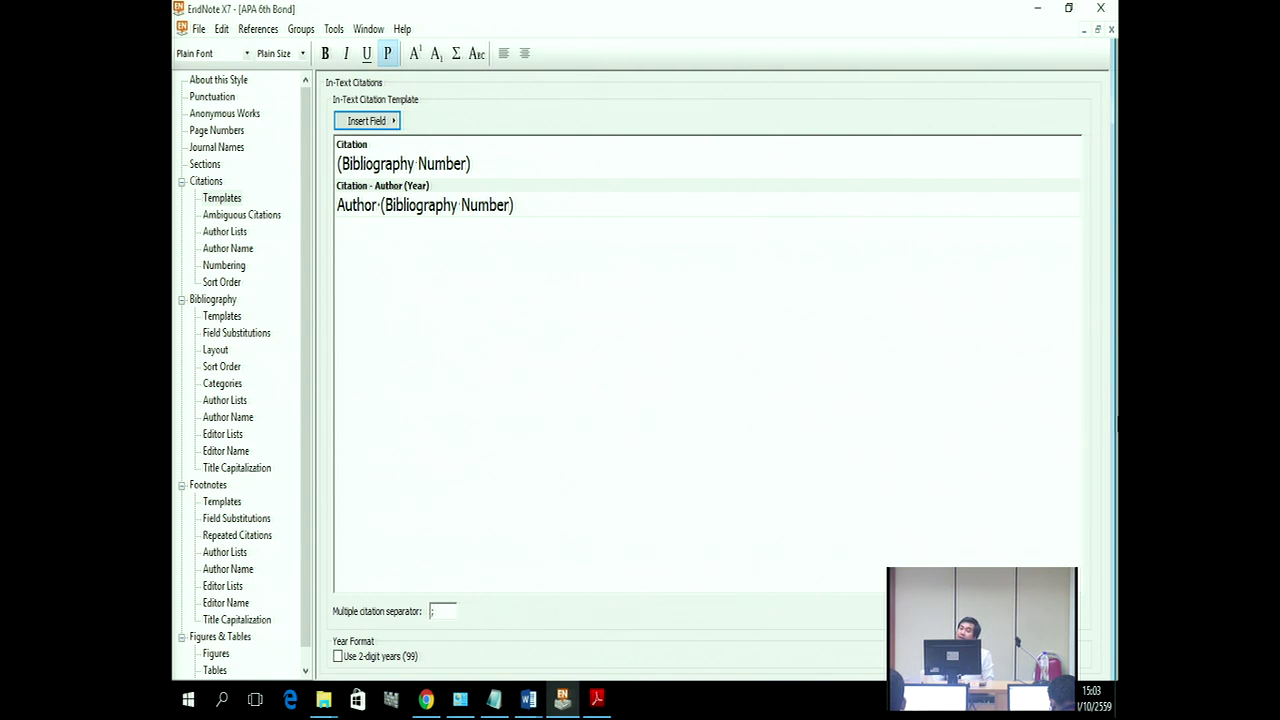
Step: Save the changes to the APA 6th Bond style and close it
{"action": "left_click", "coordinate": [198, 29]}
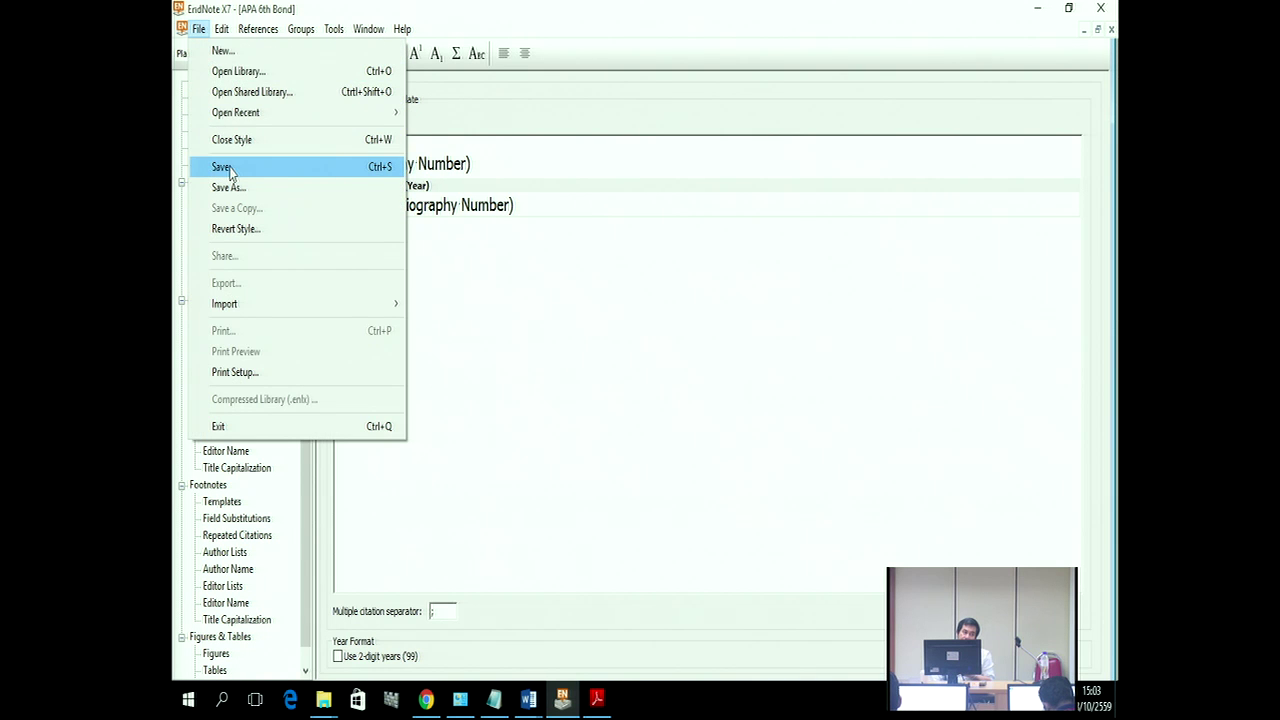
{"action": "left_click", "coordinate": [229, 170]}
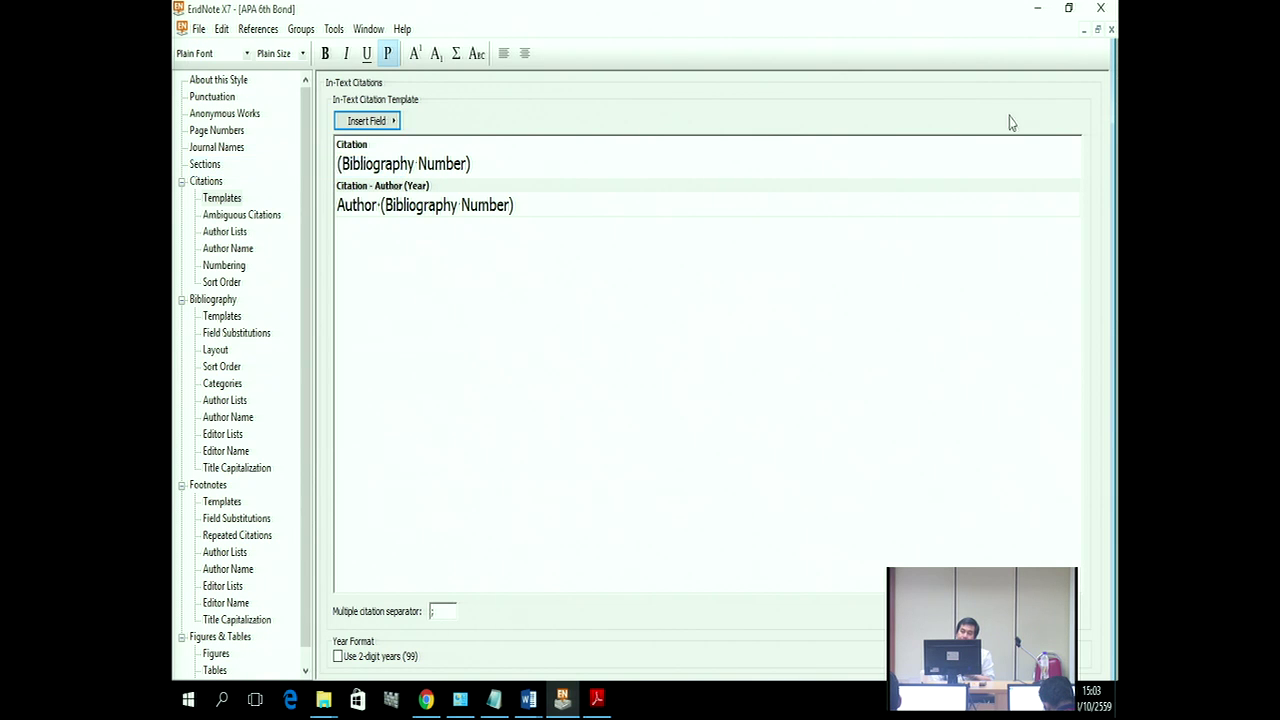
{"action": "left_click", "coordinate": [1110, 30]}
Step: Switch to Document2 in Word, apply the APA 6th Bond style to its citations and check the reference list
{"action": "mouse_move", "coordinate": [528, 698]}
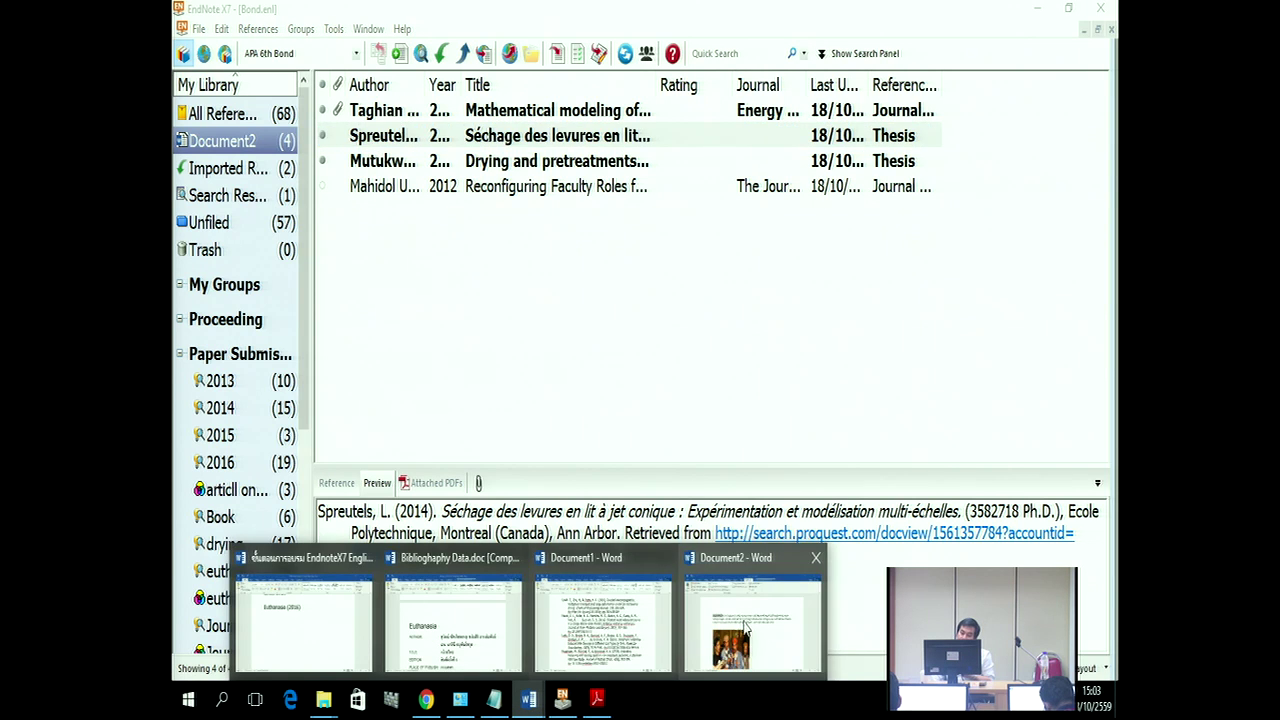
{"action": "left_click", "coordinate": [745, 627]}
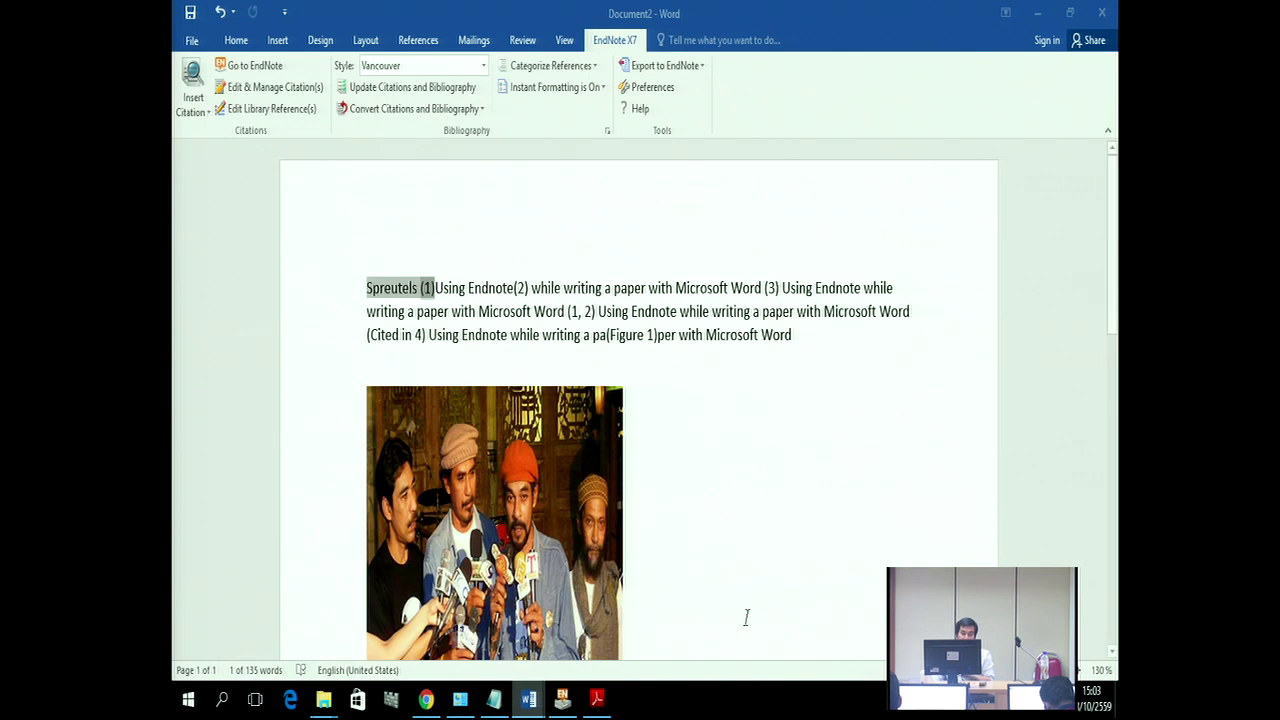
{"action": "left_click", "coordinate": [472, 68]}
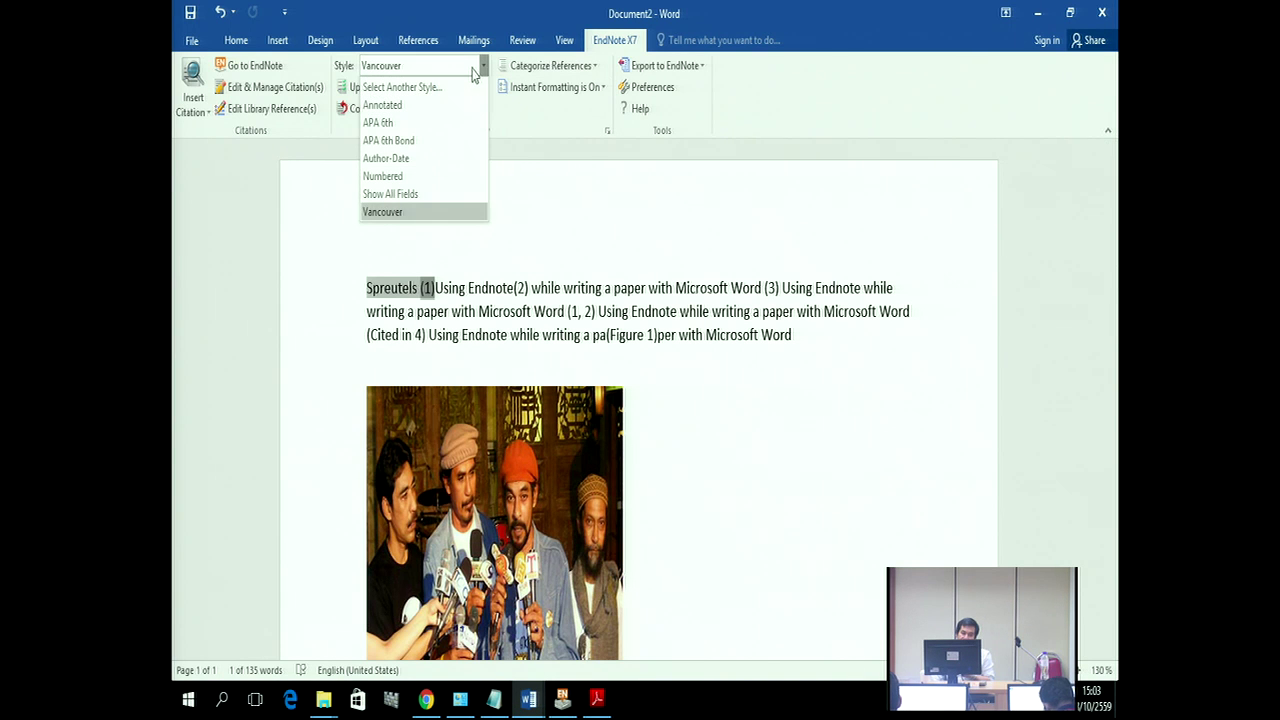
{"action": "left_click", "coordinate": [434, 137]}
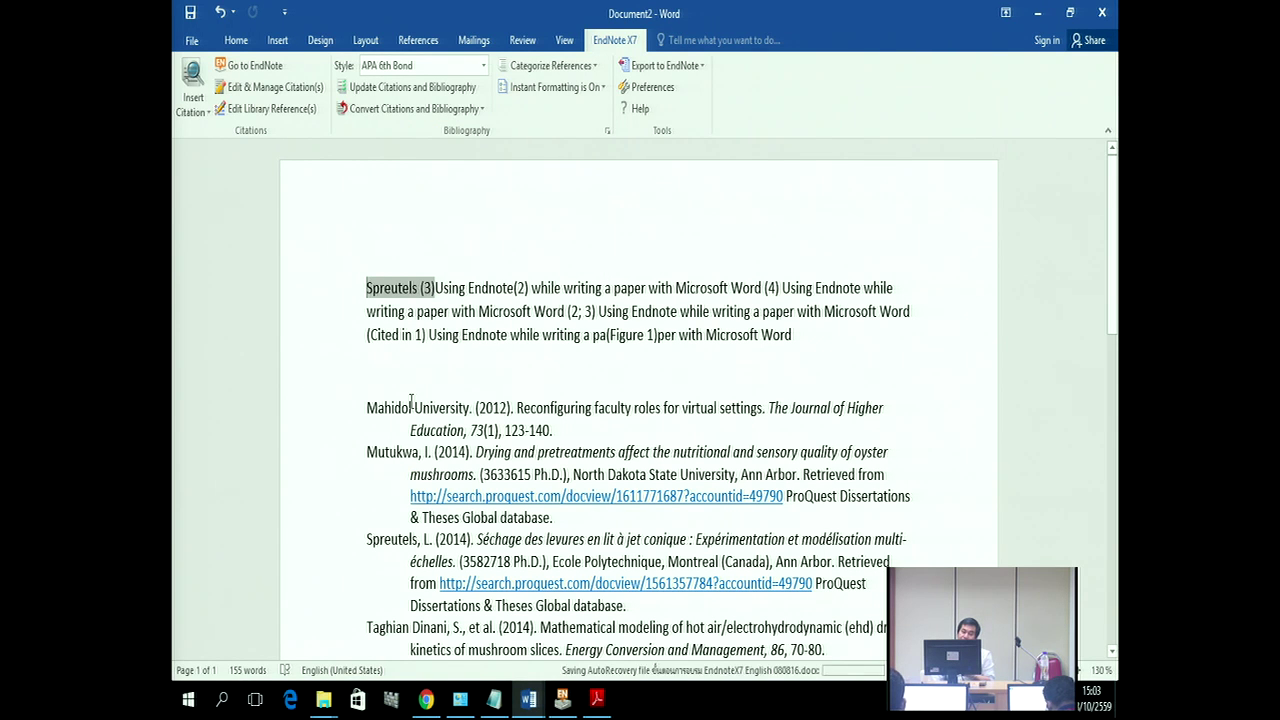
{"action": "left_click_drag", "start_coordinate": [411, 403], "coordinate": [467, 426]}
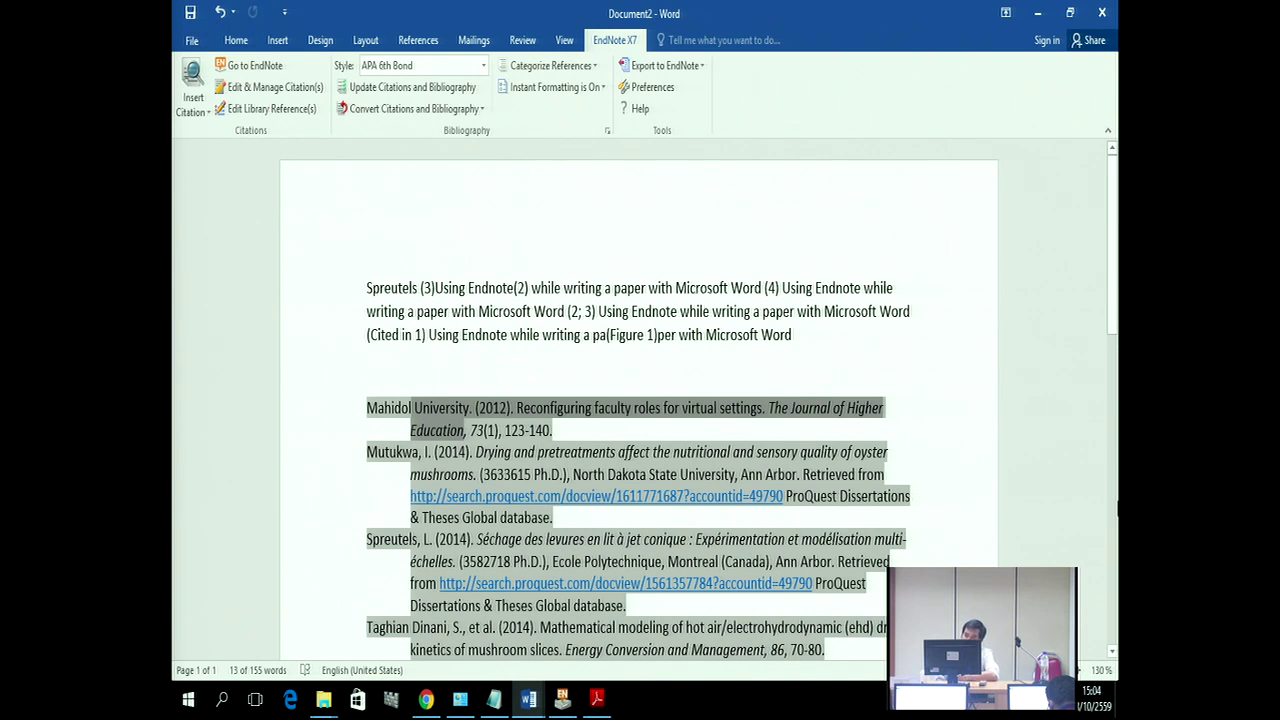
{"action": "left_click", "coordinate": [400, 400]}
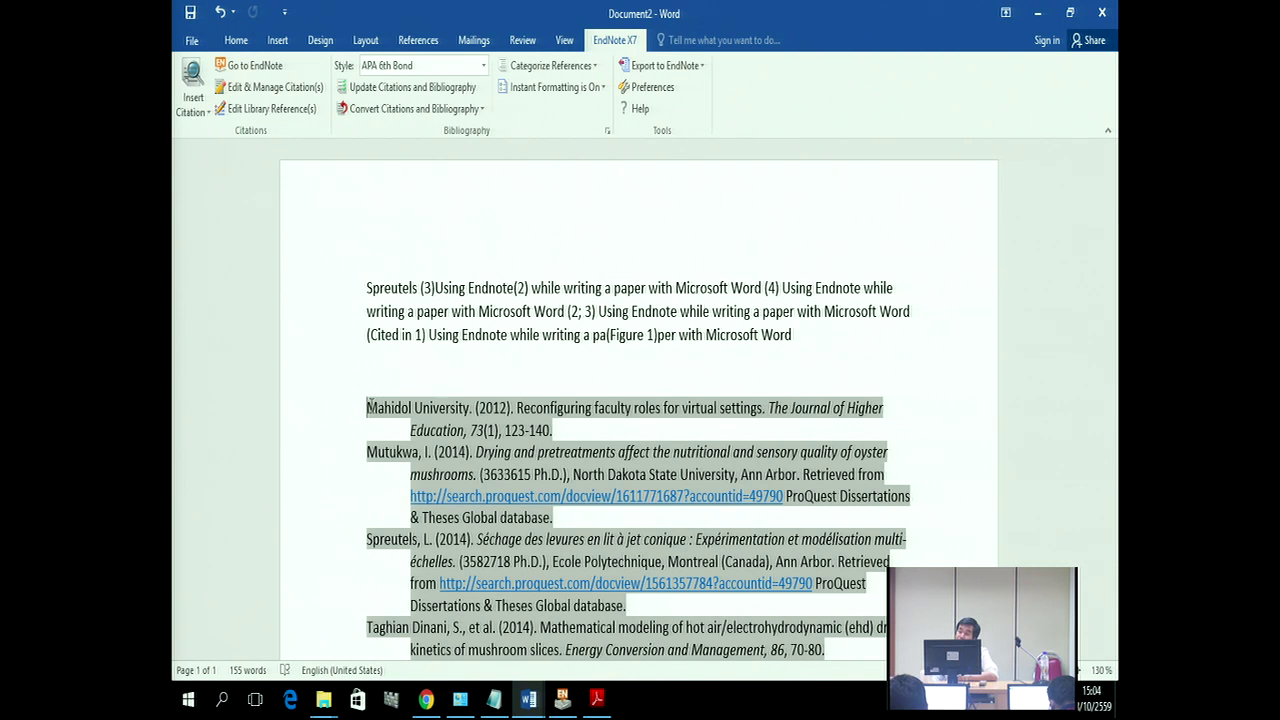
Step: Switch to EndNote, examine the bibliography templates of the APA 6th Bond style and close the style
{"action": "left_click", "coordinate": [562, 698]}
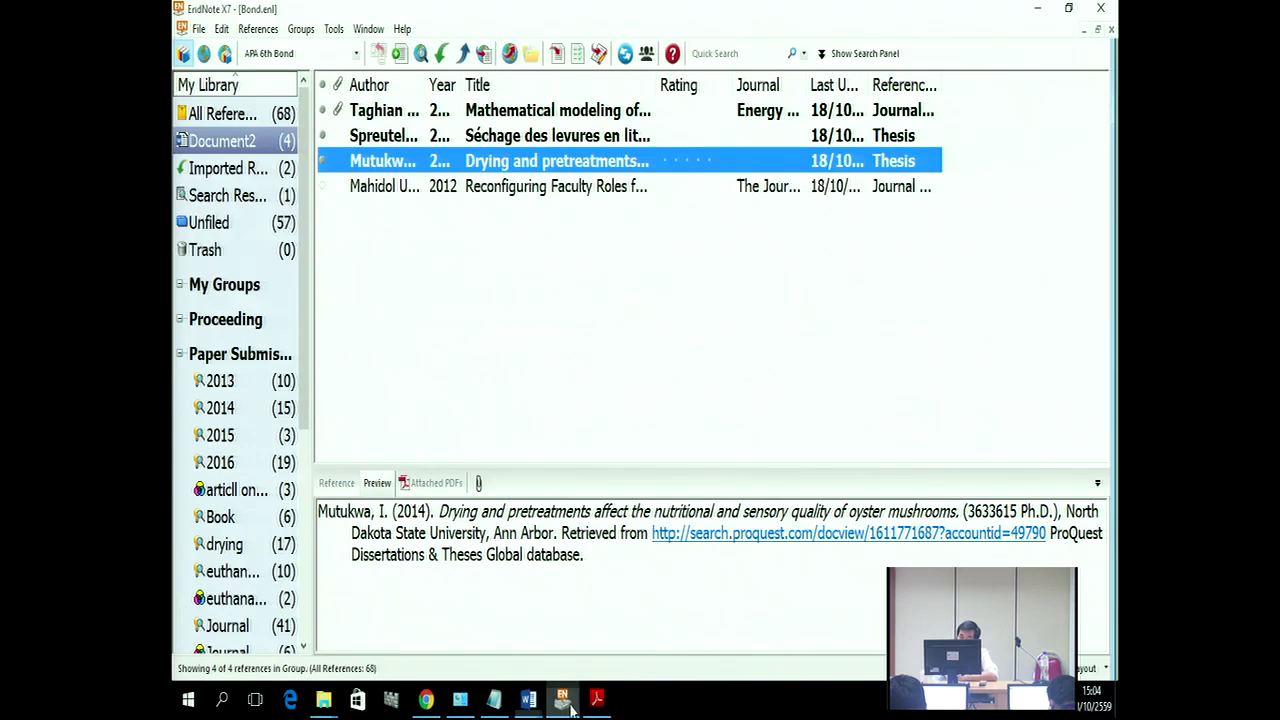
{"action": "left_click", "coordinate": [221, 37]}
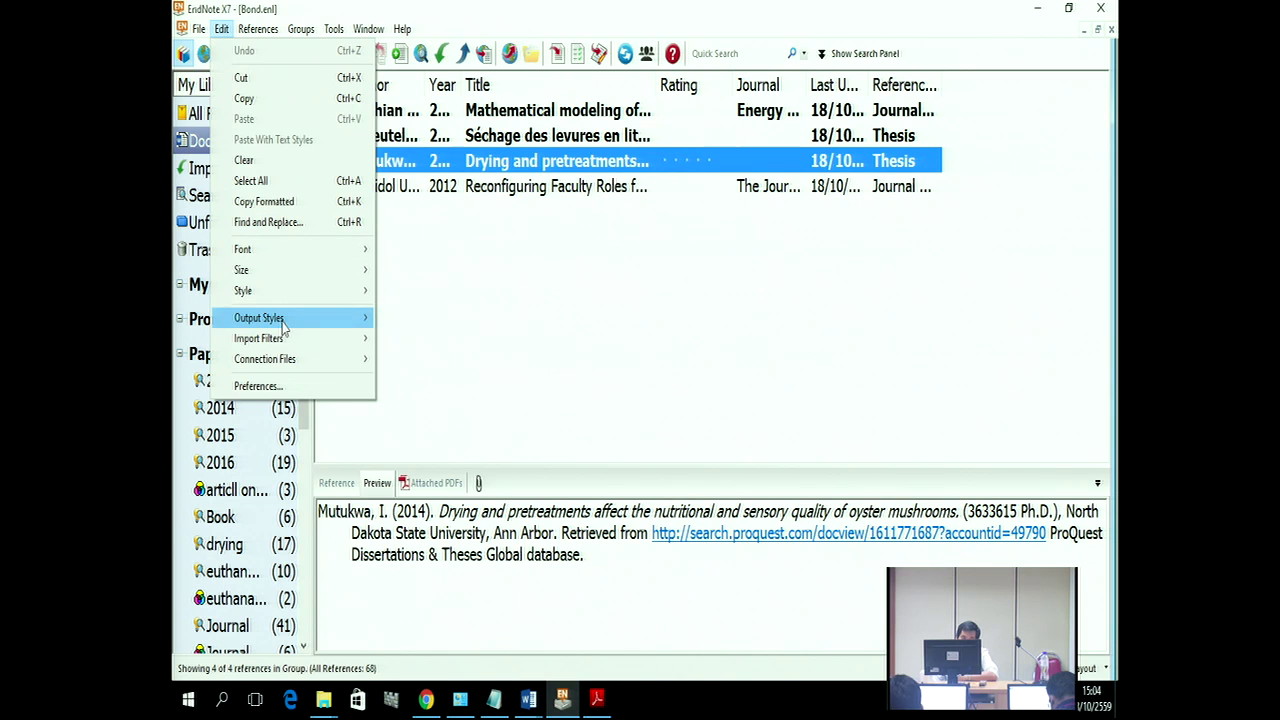
{"action": "mouse_move", "coordinate": [282, 322]}
{"action": "left_click", "coordinate": [425, 338]}
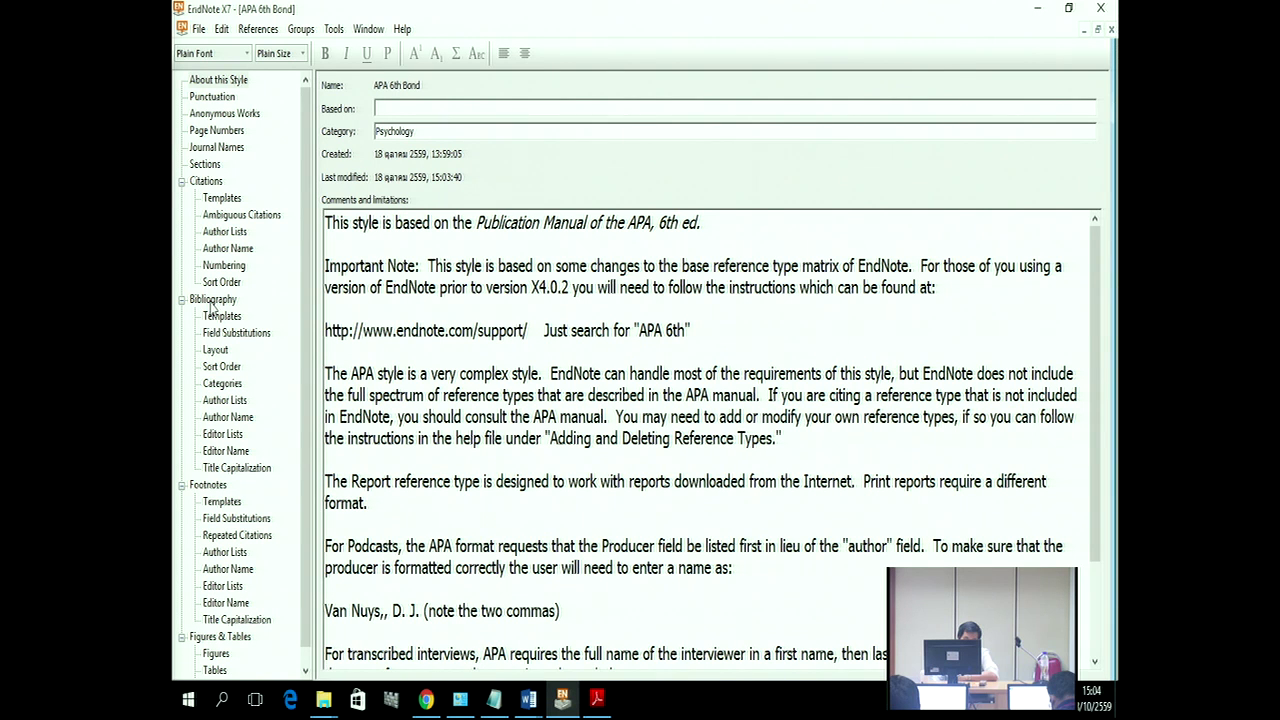
{"action": "left_click", "coordinate": [212, 300]}
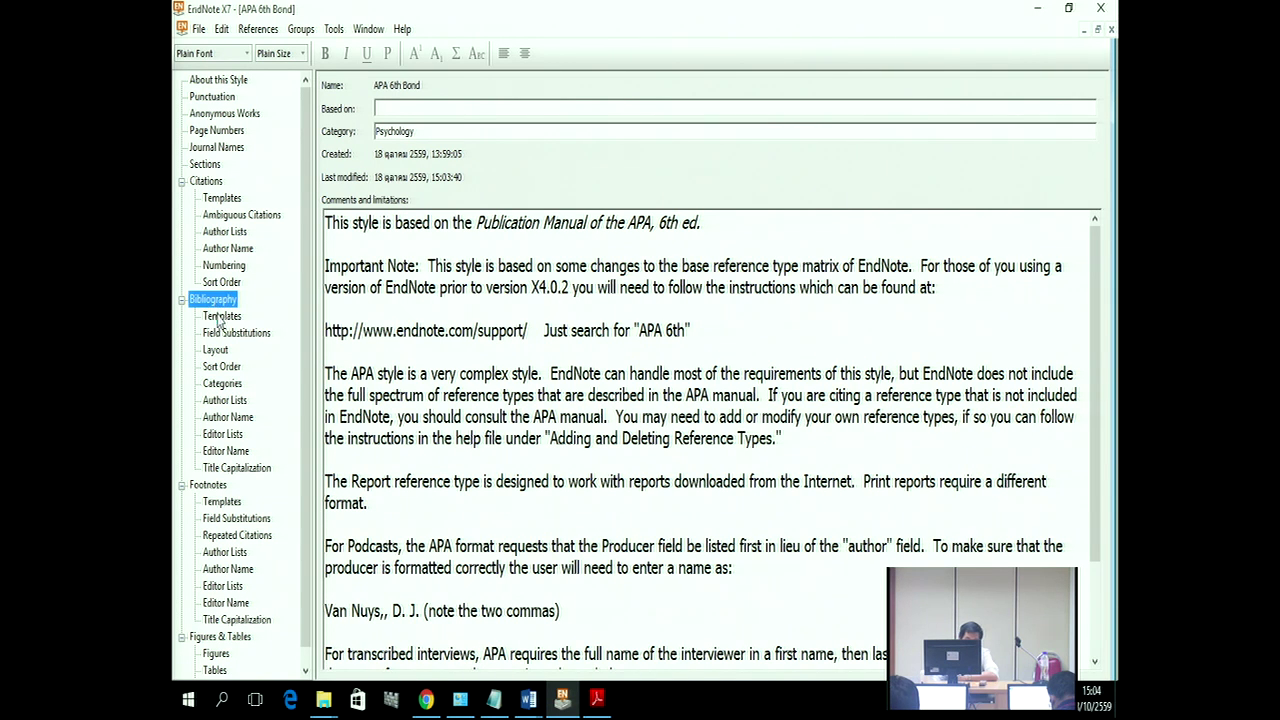
{"action": "left_click", "coordinate": [219, 318]}
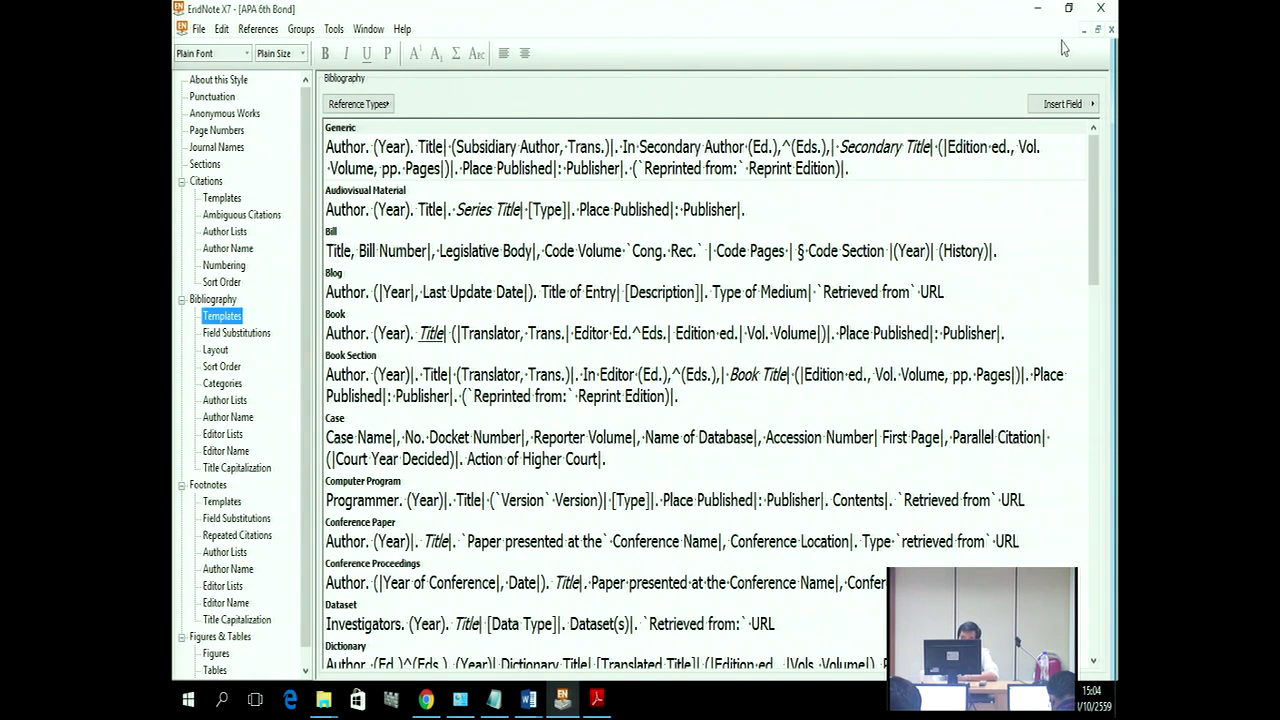
{"action": "left_click", "coordinate": [1110, 29]}
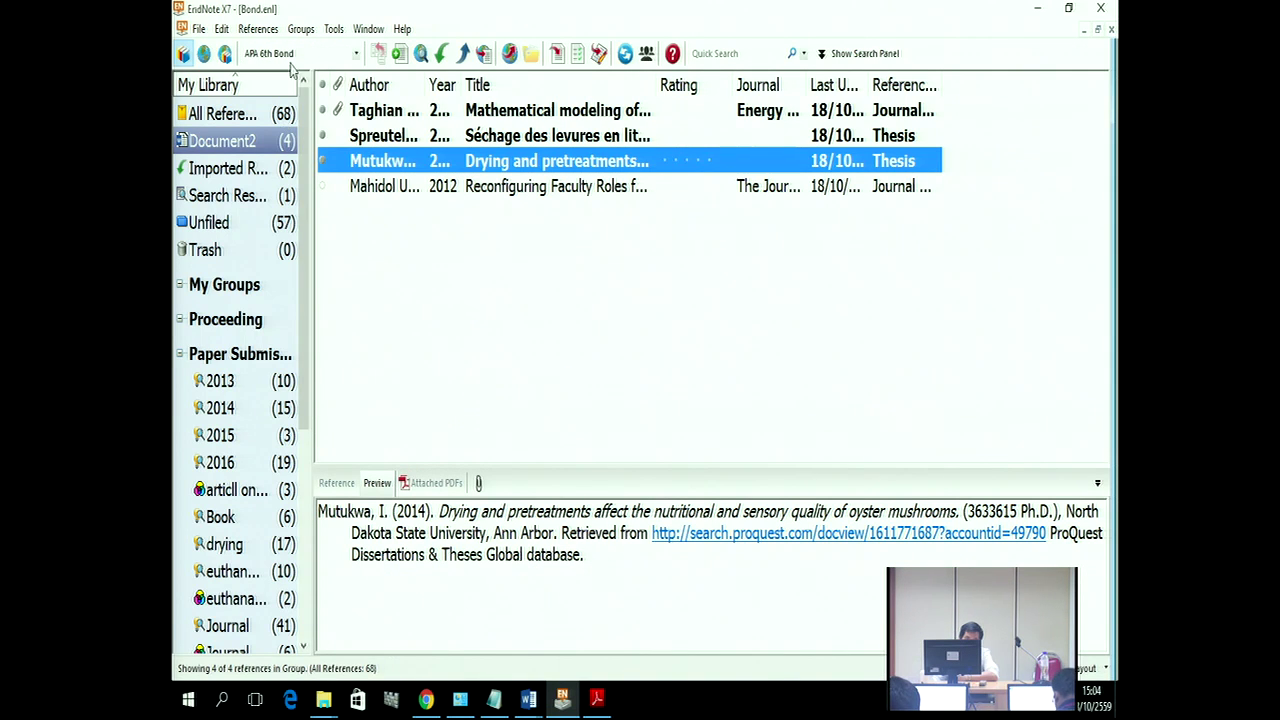
Step: Set the library's output style to Vancouver and open that style for editing
{"action": "left_click", "coordinate": [295, 54]}
{"action": "left_click", "coordinate": [288, 143]}
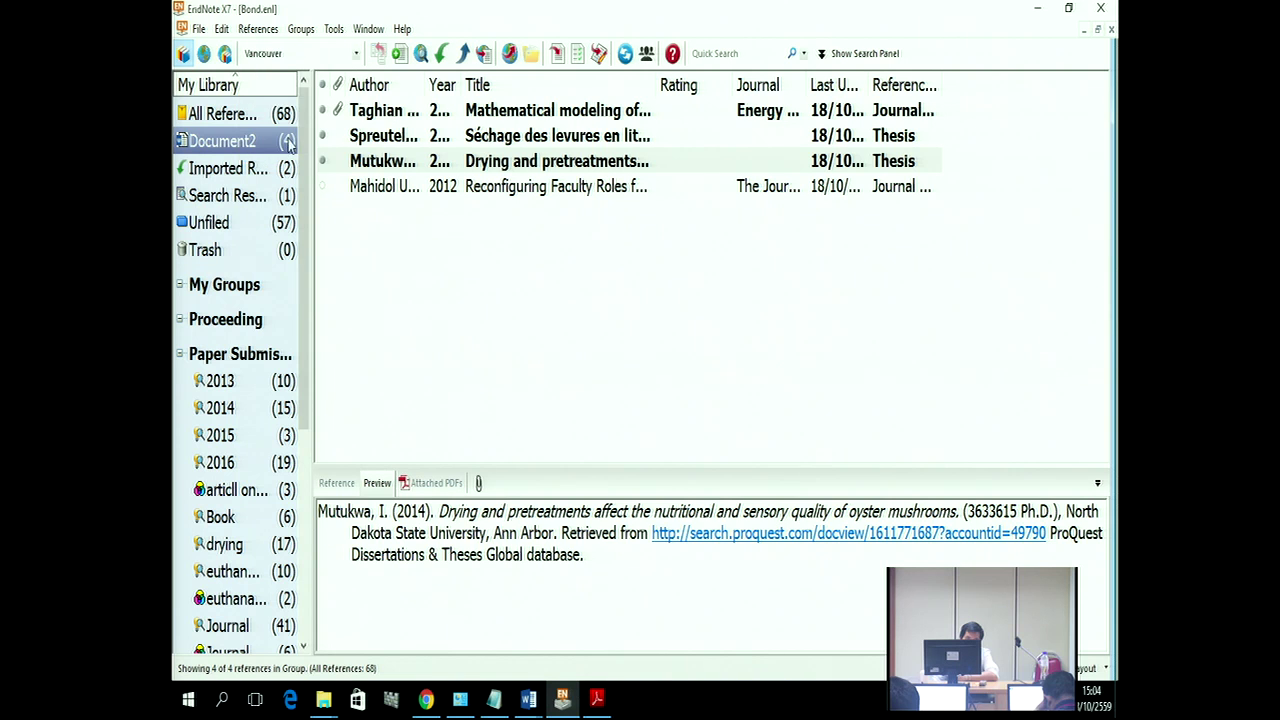
{"action": "left_click", "coordinate": [221, 29]}
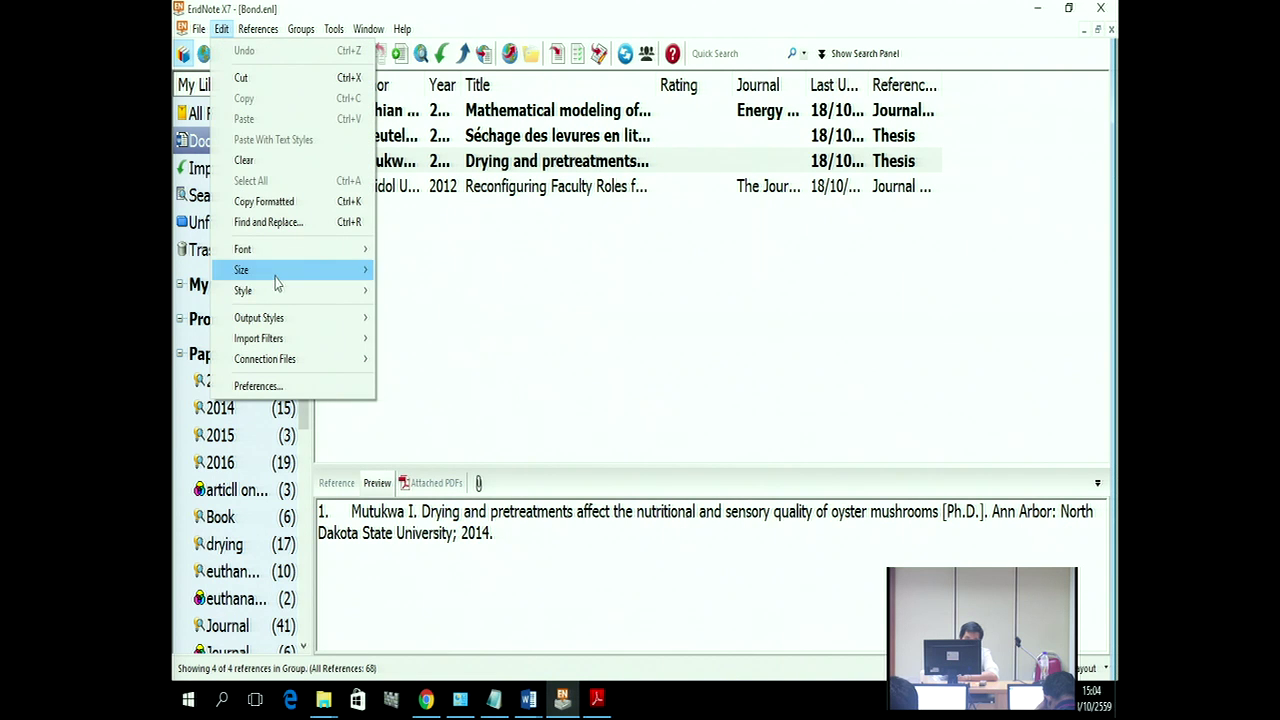
{"action": "mouse_move", "coordinate": [285, 318]}
{"action": "left_click", "coordinate": [425, 340]}
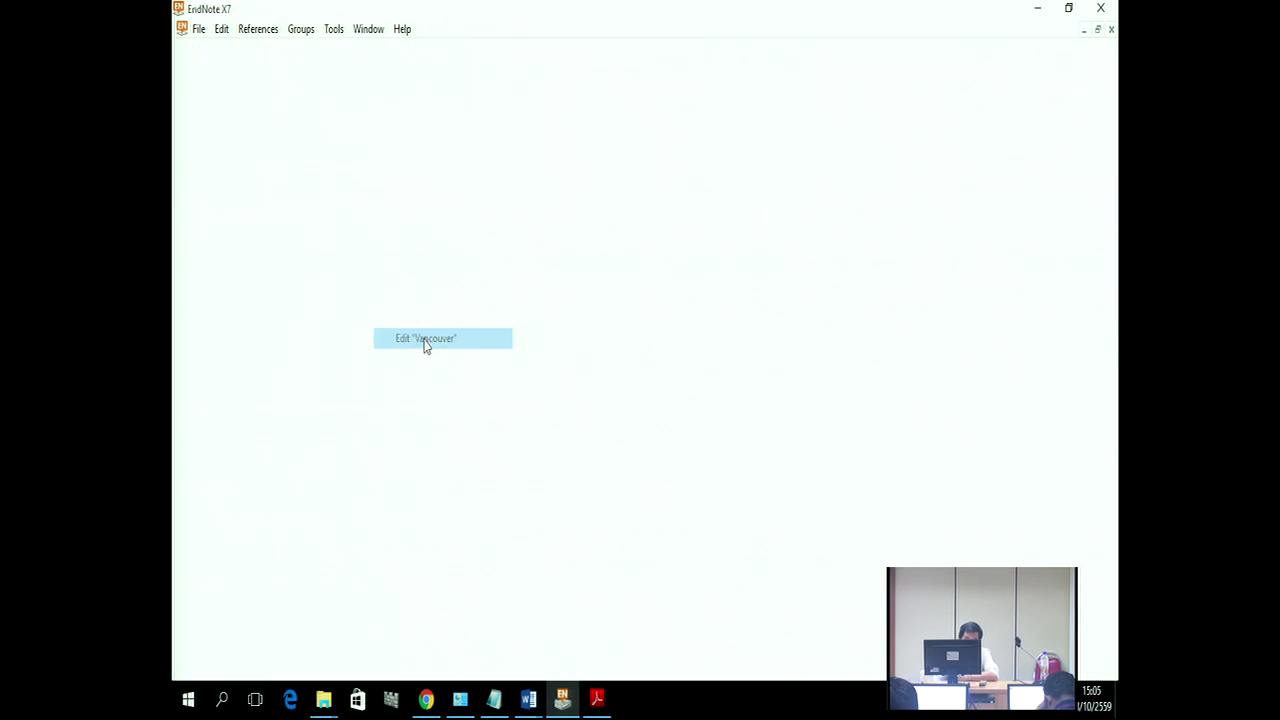
Step: Examine the Vancouver style's bibliography templates and the layout text that starts each reference
{"action": "left_click", "coordinate": [224, 316]}
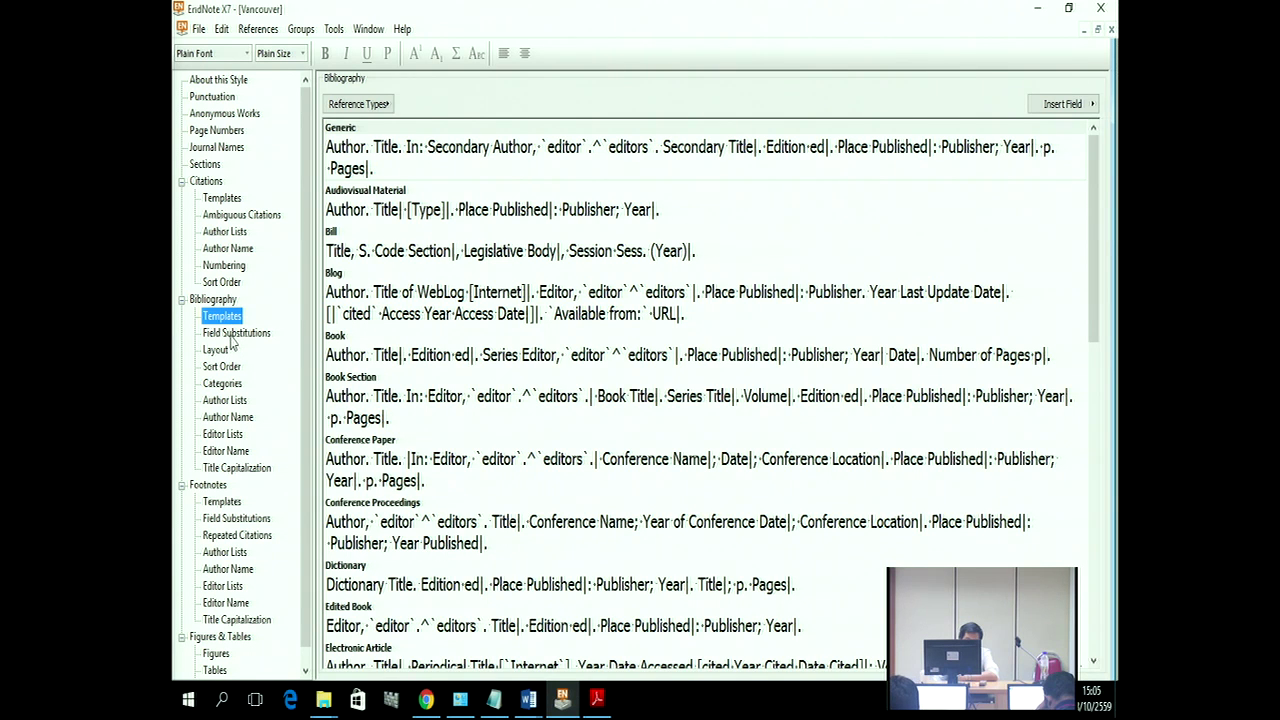
{"action": "left_click", "coordinate": [234, 334]}
{"action": "left_click", "coordinate": [222, 350]}
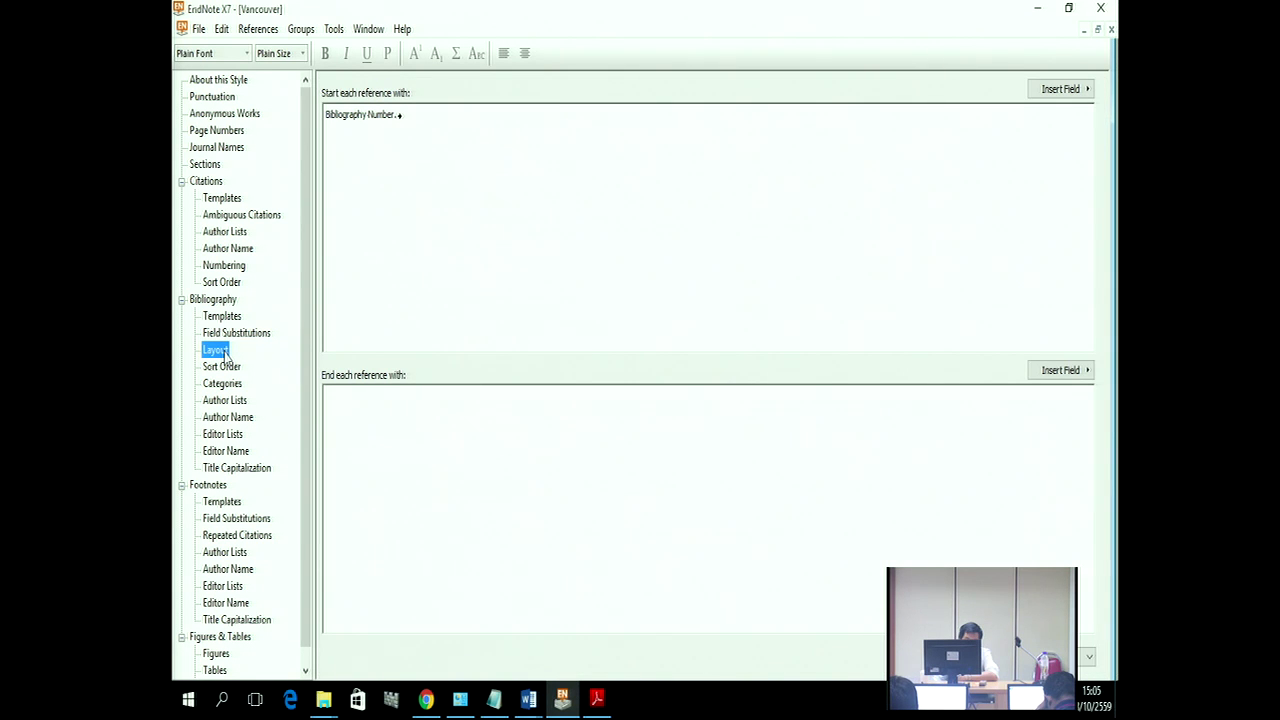
{"action": "left_click", "coordinate": [402, 116]}
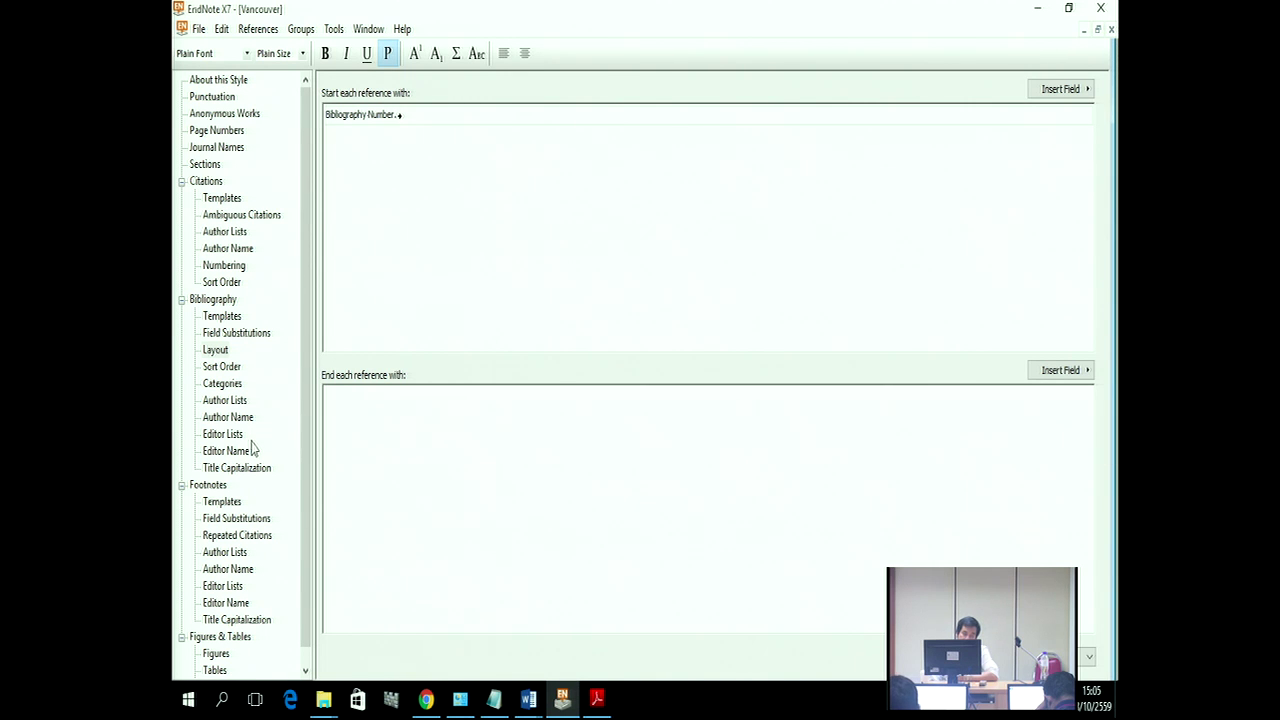
Step: Review the Vancouver style's bibliography categories and the layout text that starts each reference, and close the style
{"action": "left_click", "coordinate": [222, 368]}
{"action": "left_click", "coordinate": [222, 385]}
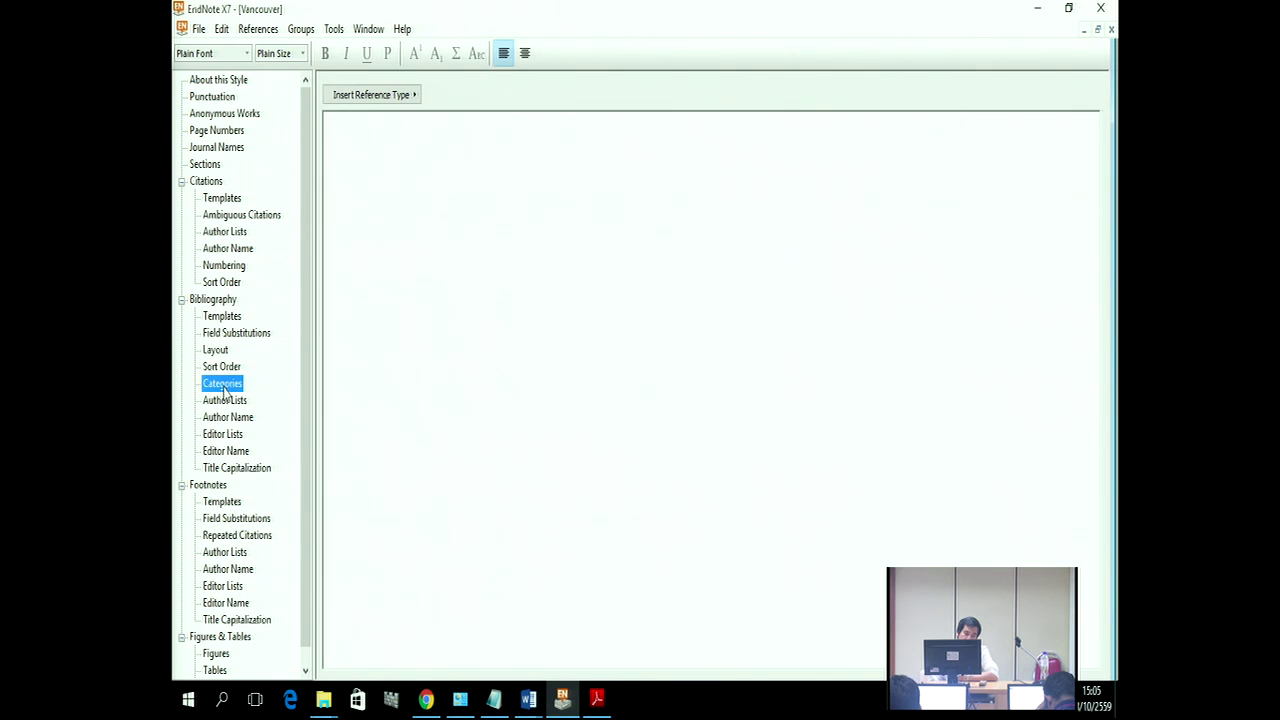
{"action": "left_click", "coordinate": [222, 352]}
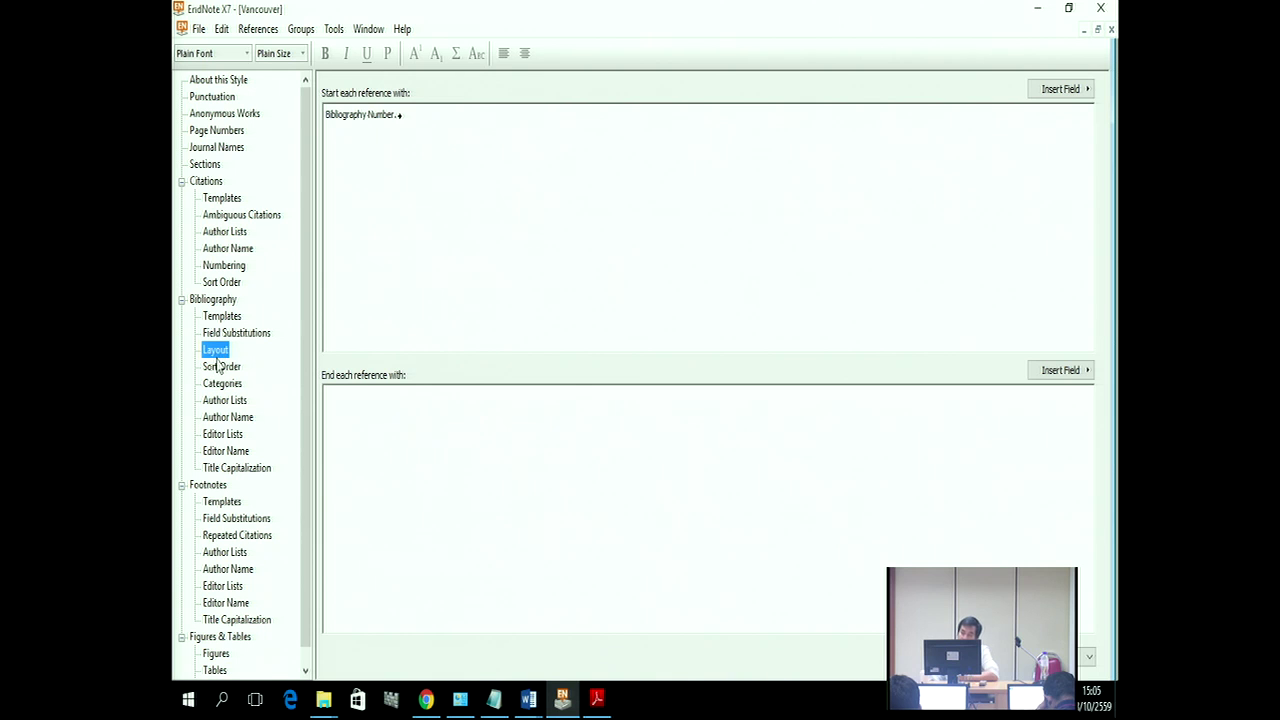
{"action": "left_click", "coordinate": [327, 114]}
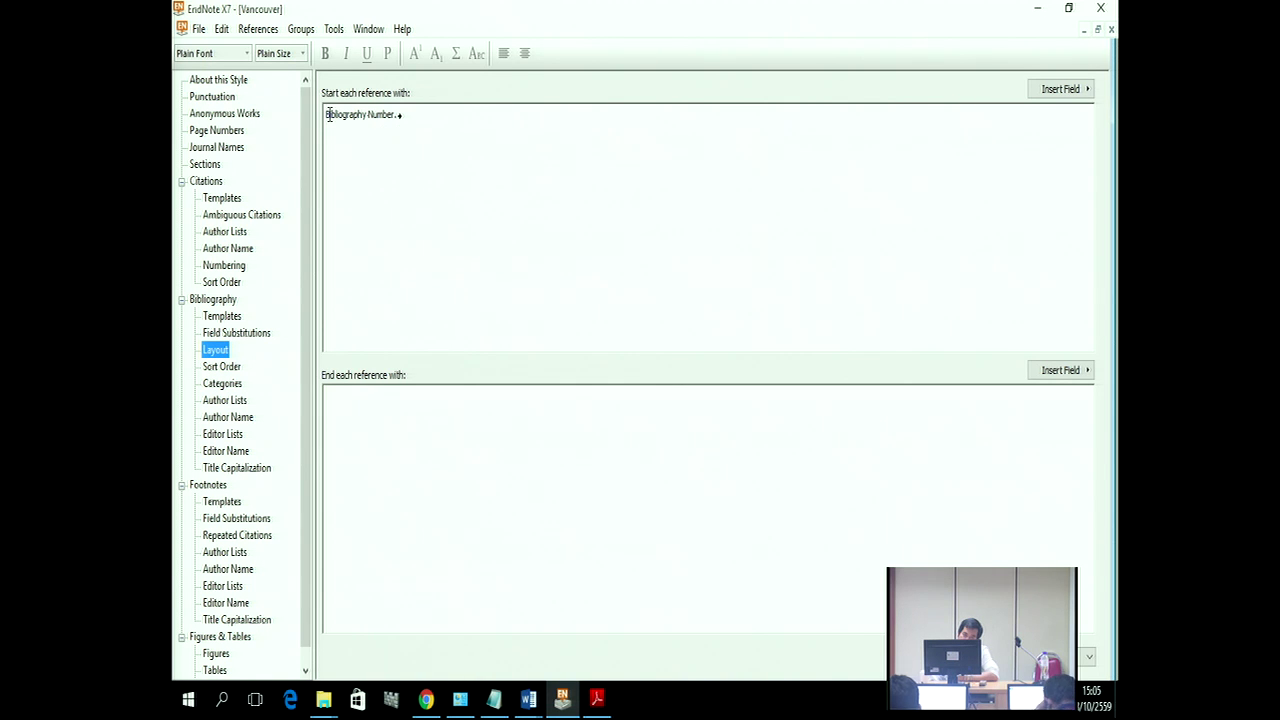
{"action": "left_click_drag", "start_coordinate": [328, 114], "coordinate": [384, 113]}
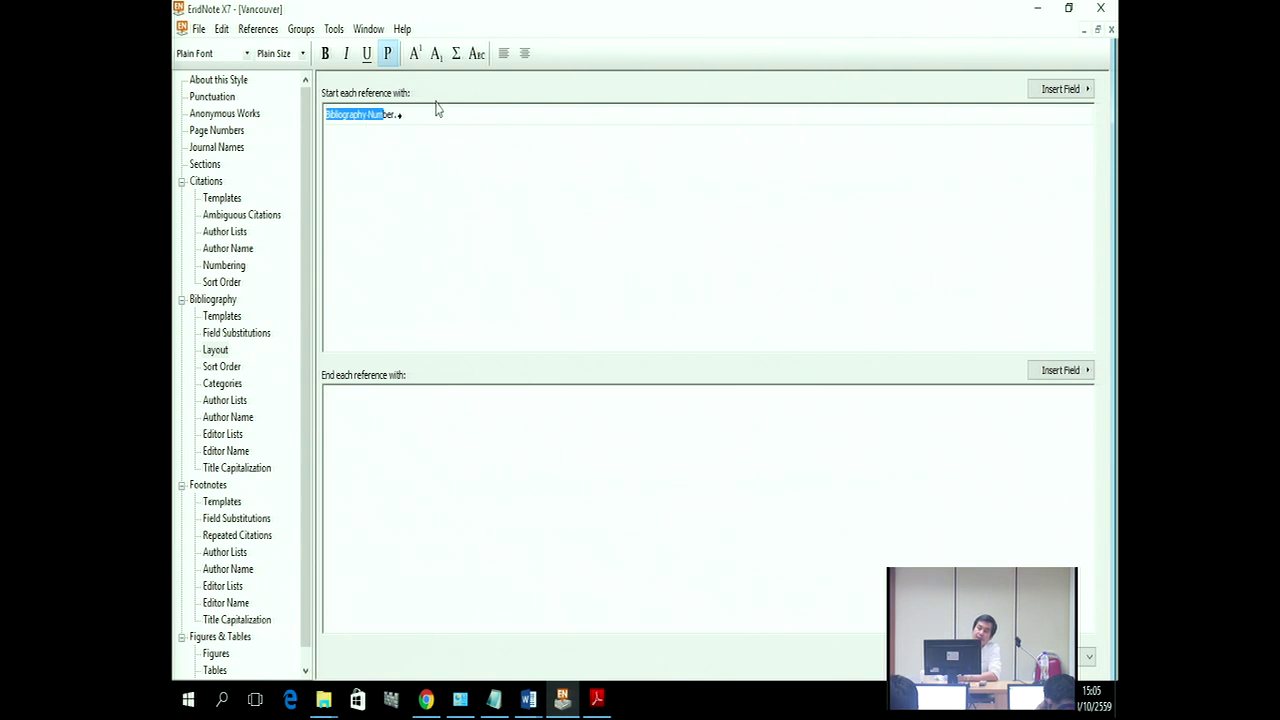
{"action": "left_click_drag", "start_coordinate": [404, 114], "coordinate": [322, 112]}
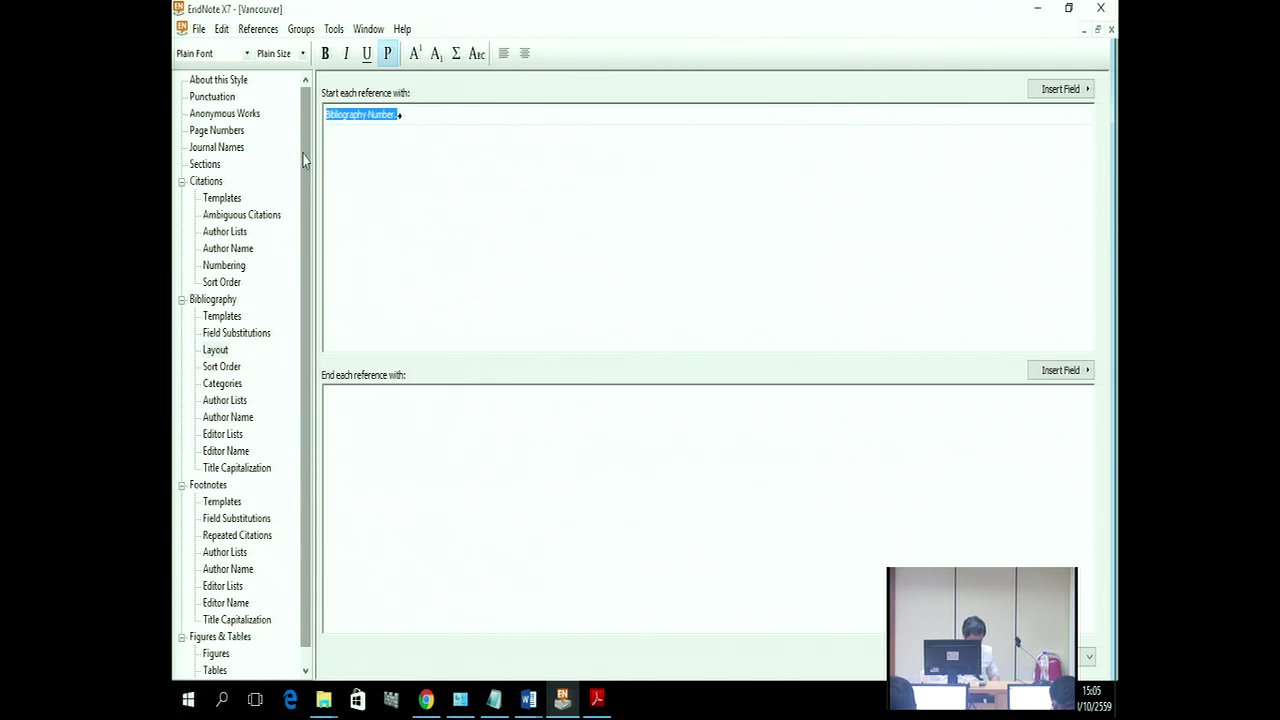
{"action": "left_click", "coordinate": [1111, 30]}
Step: Set the library's output style to APA 6th Bond and open that style's bibliography layout for editing
{"action": "left_click", "coordinate": [355, 53]}
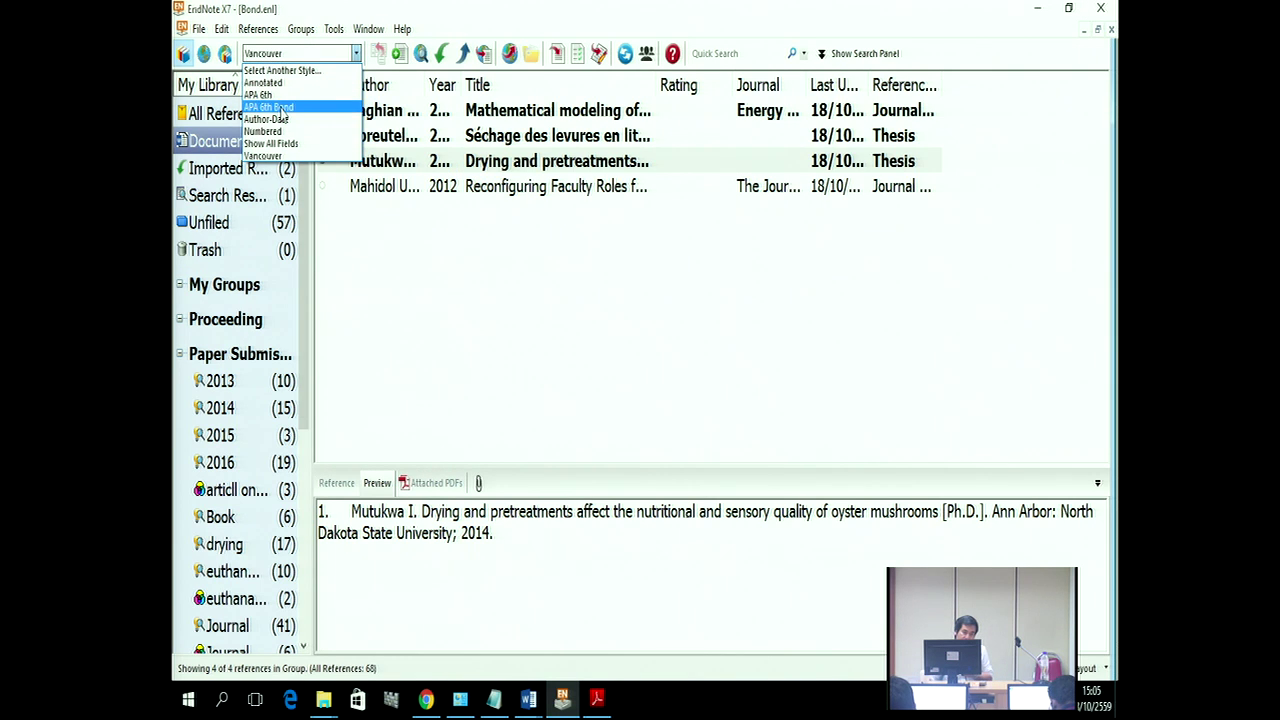
{"action": "left_click", "coordinate": [270, 107]}
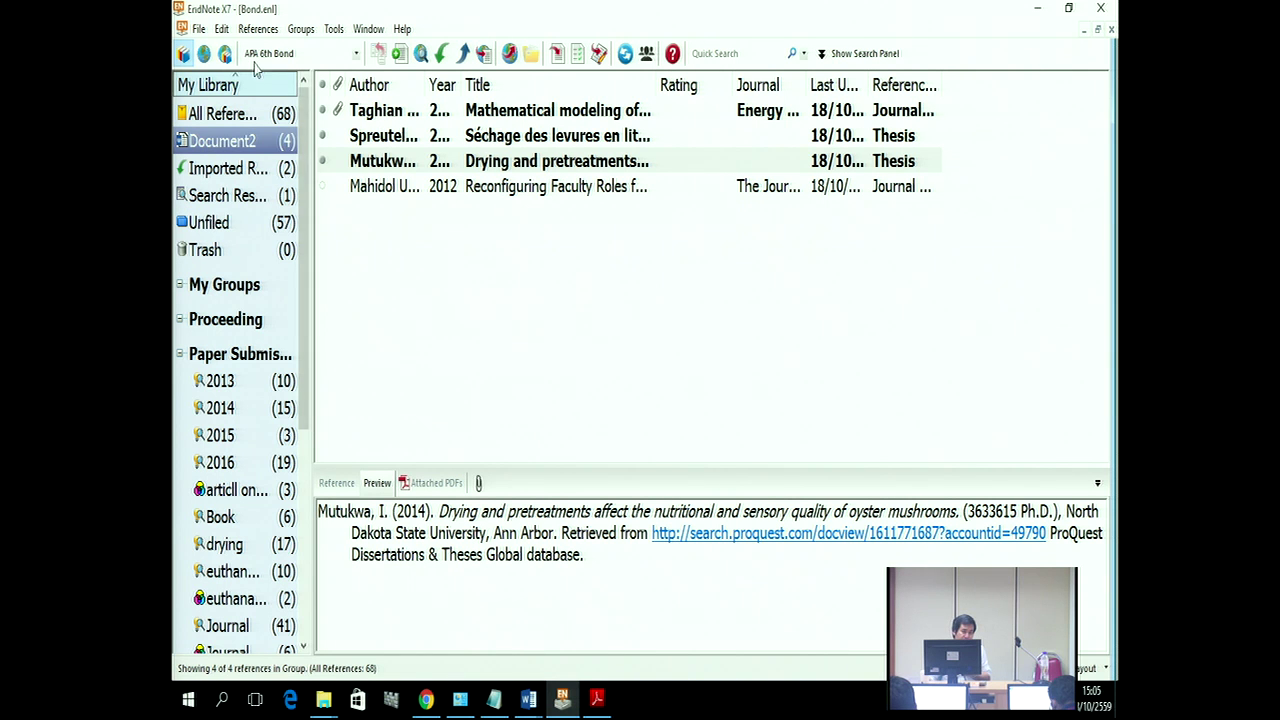
{"action": "left_click", "coordinate": [221, 28]}
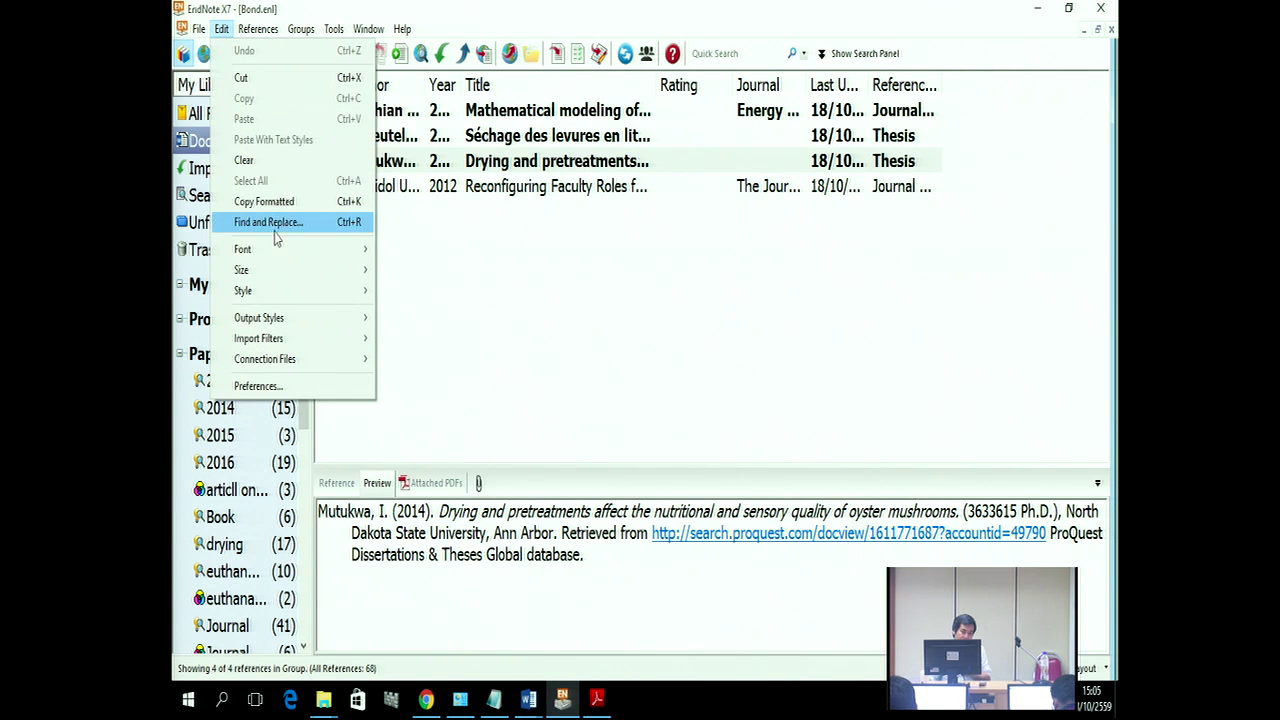
{"action": "mouse_move", "coordinate": [300, 318]}
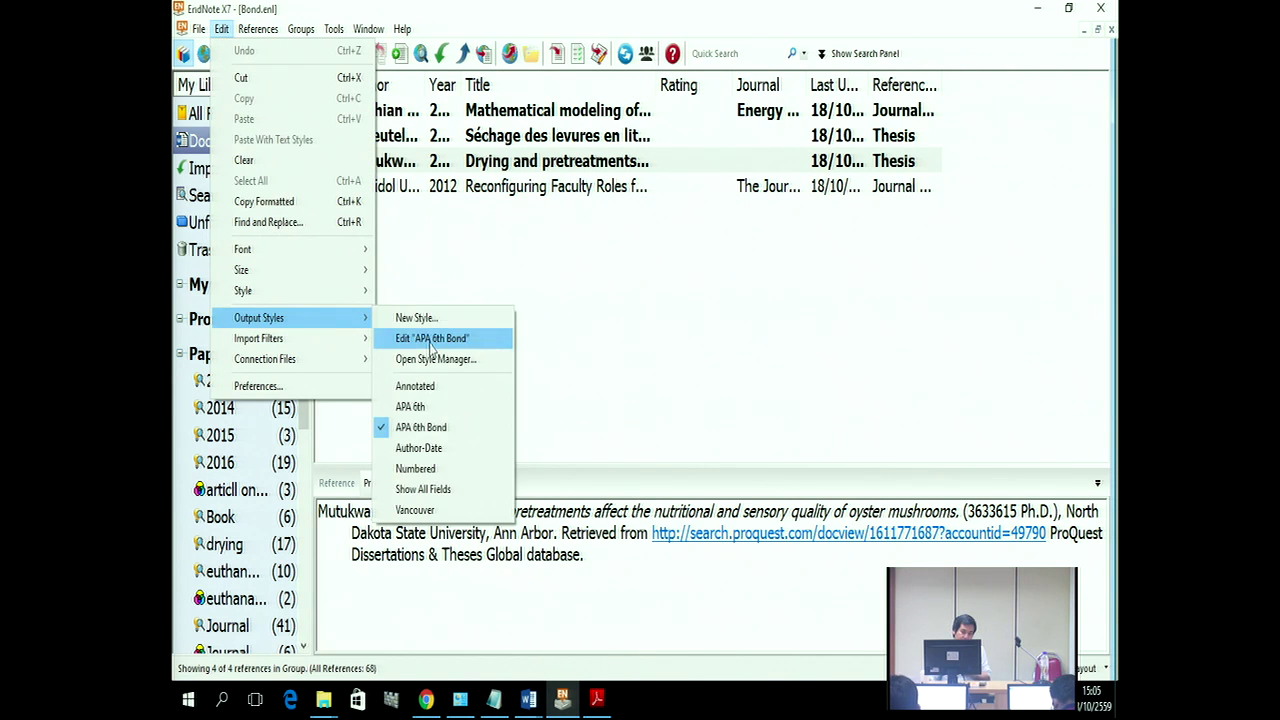
{"action": "left_click", "coordinate": [431, 343]}
{"action": "left_click", "coordinate": [218, 352]}
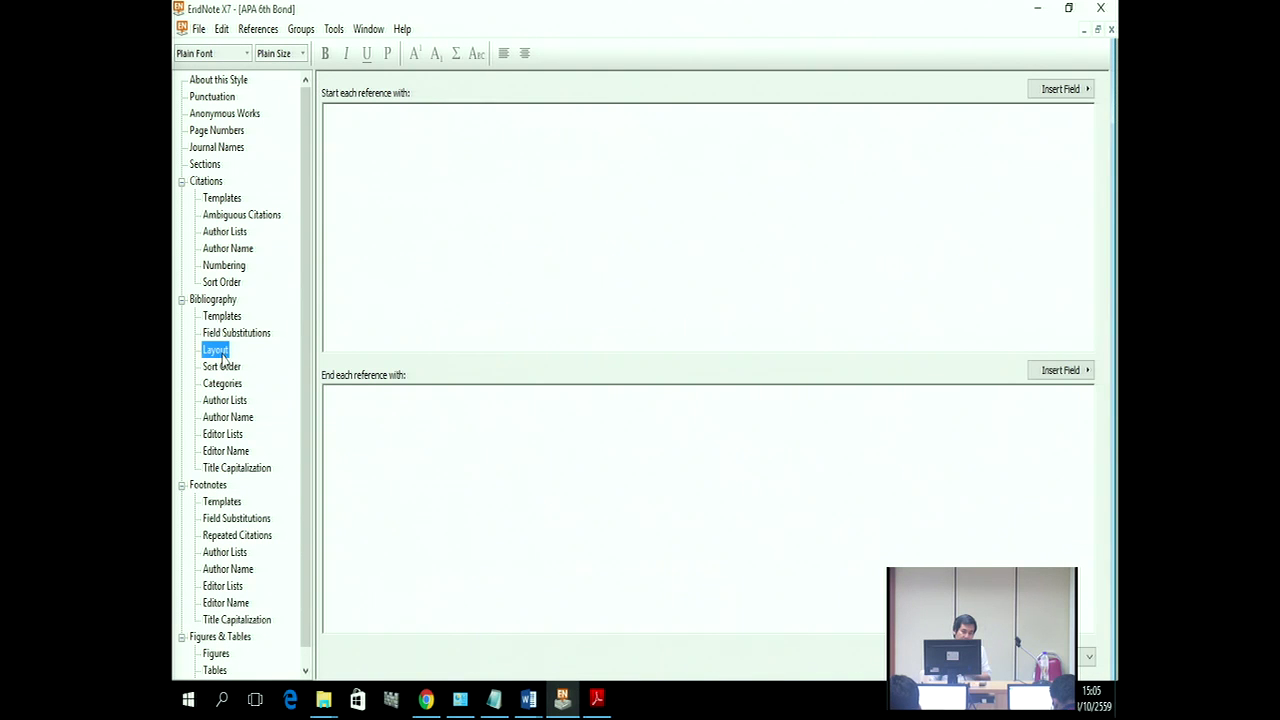
Step: Start each reference with the Bibliography Number field followed by a tab, and save and close the APA 6th Bond style
{"action": "left_click", "coordinate": [1086, 91]}
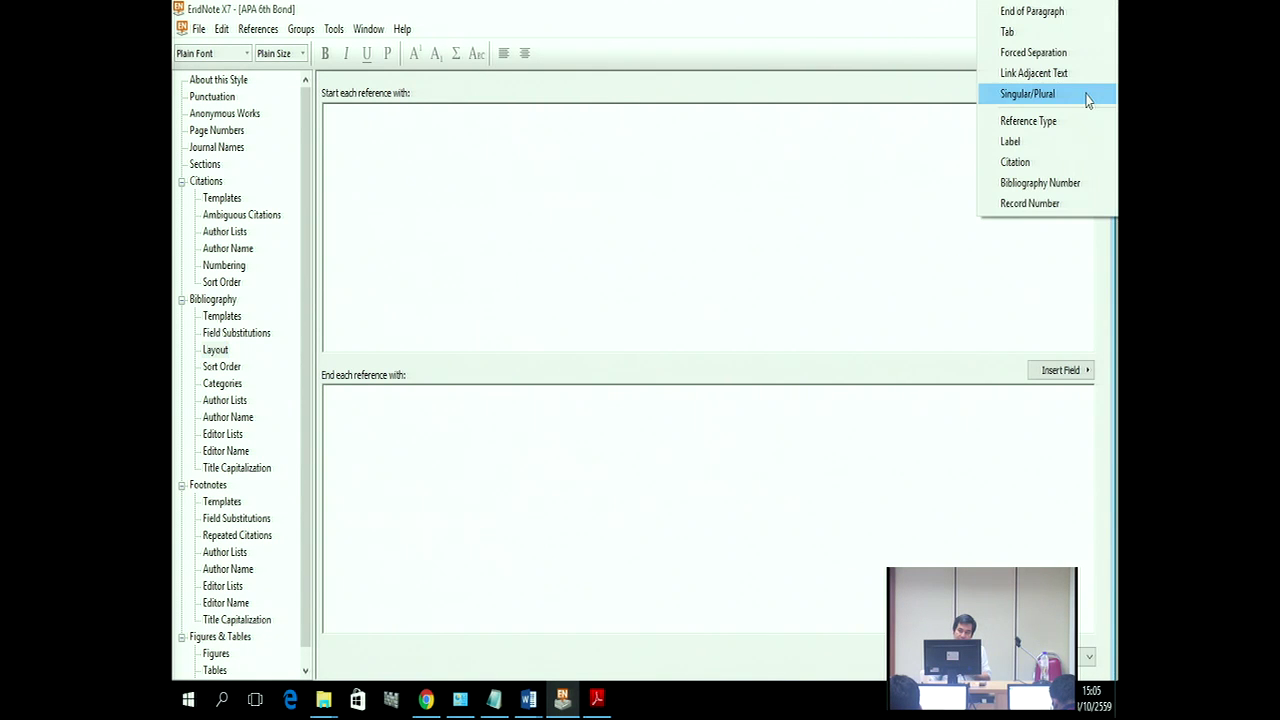
{"action": "left_click", "coordinate": [1063, 187]}
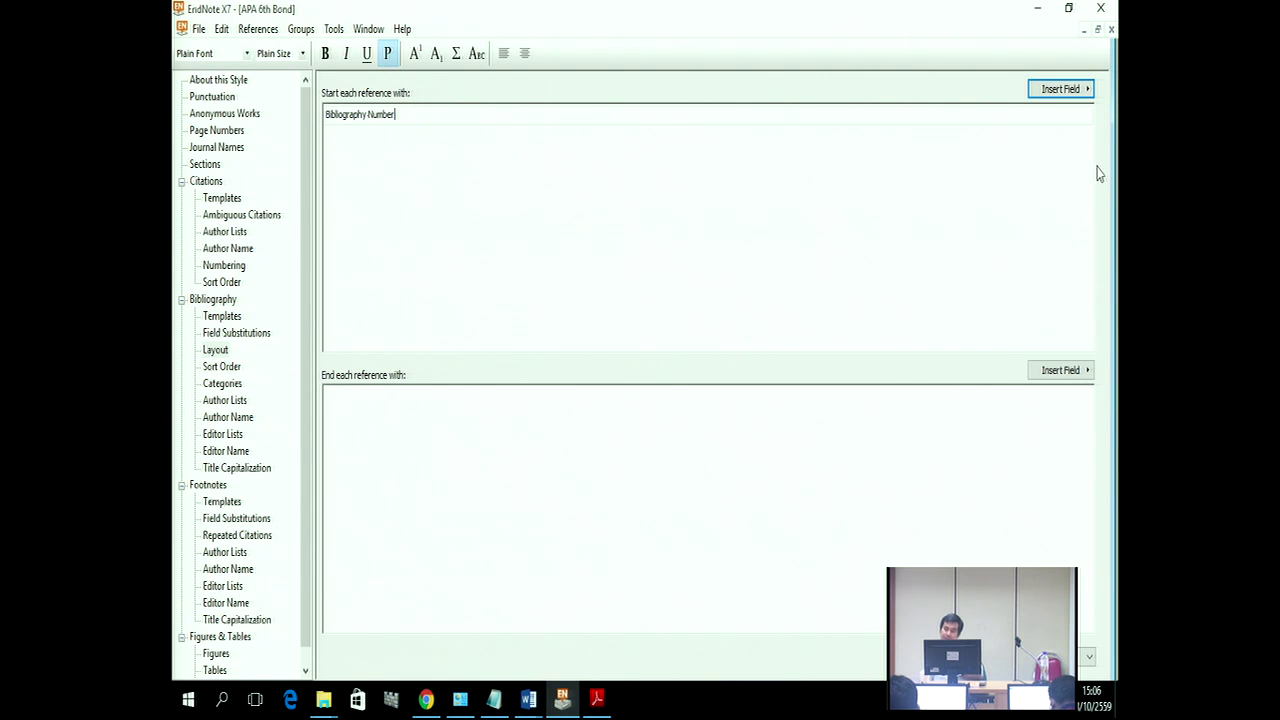
{"action": "left_click", "coordinate": [1092, 95]}
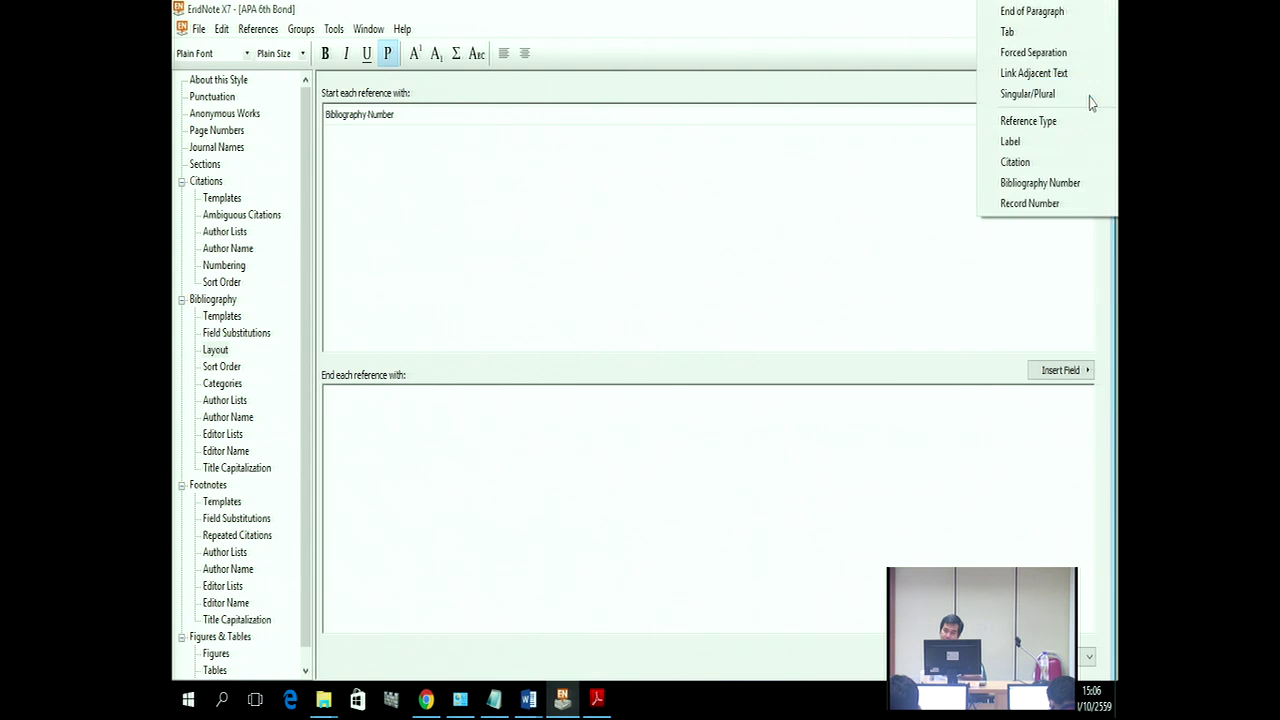
{"action": "left_click", "coordinate": [1079, 35]}
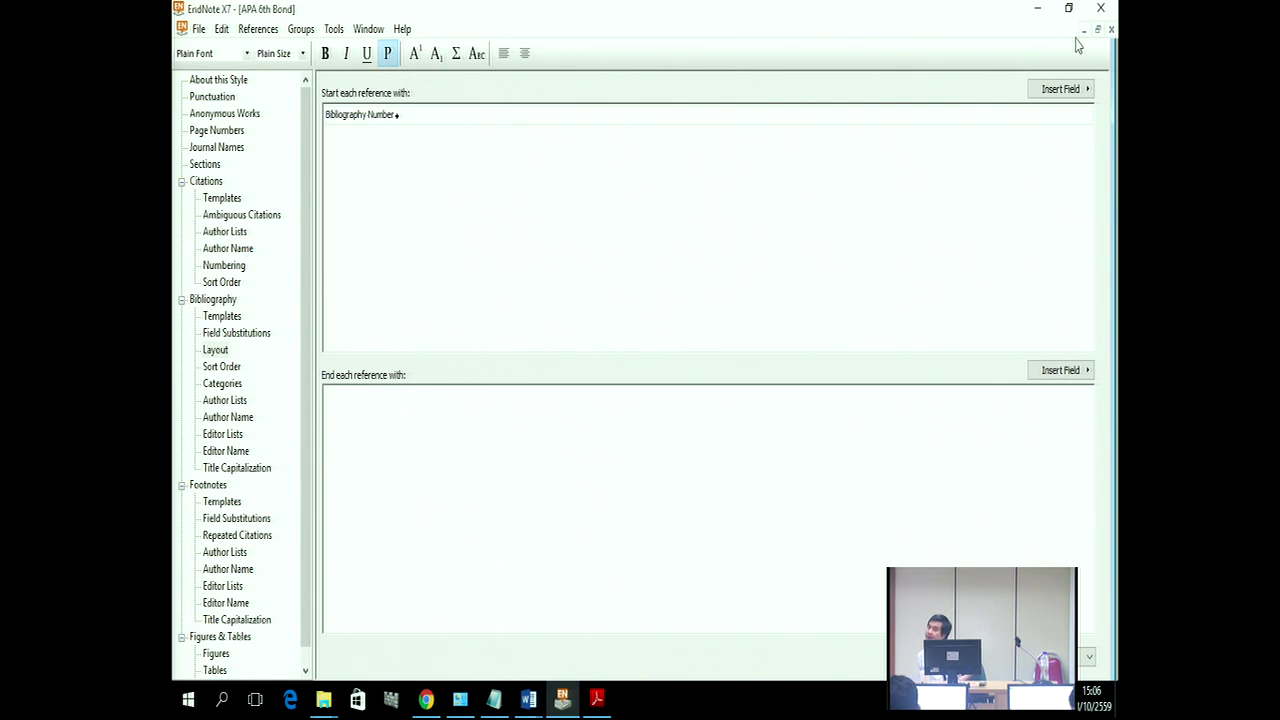
{"action": "left_click", "coordinate": [198, 29]}
{"action": "left_click", "coordinate": [236, 168]}
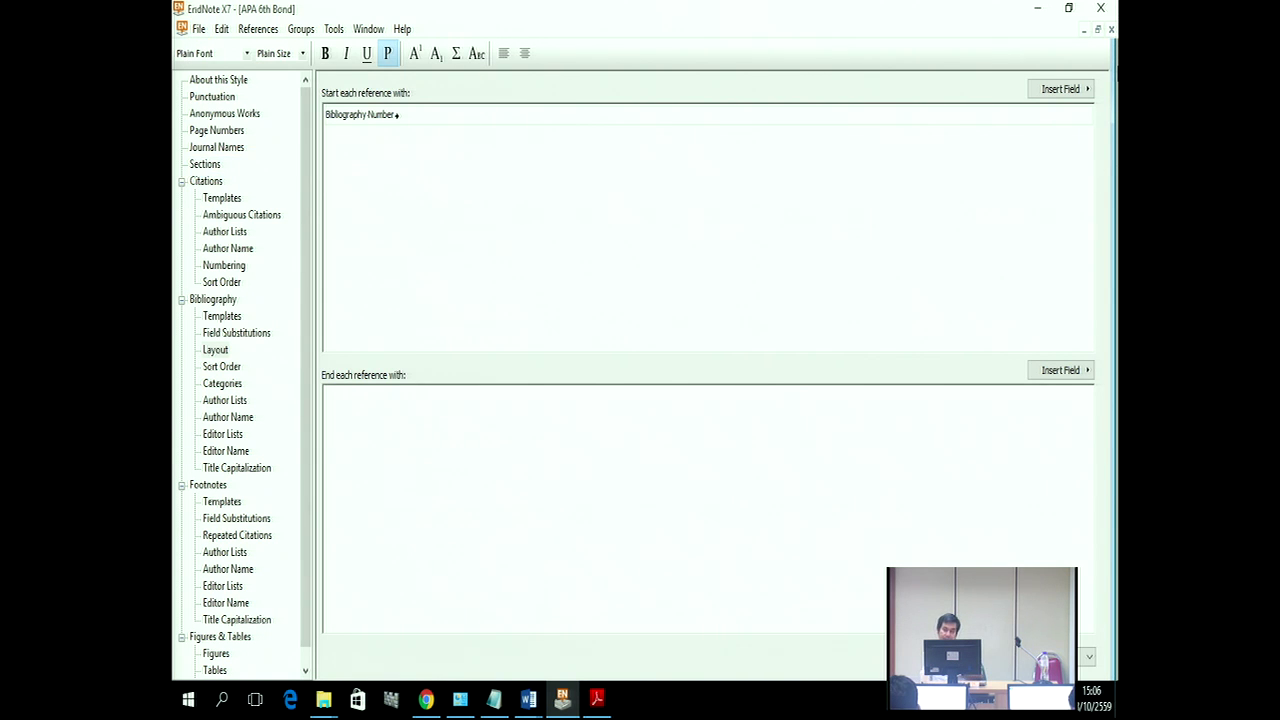
{"action": "left_click", "coordinate": [1110, 29]}
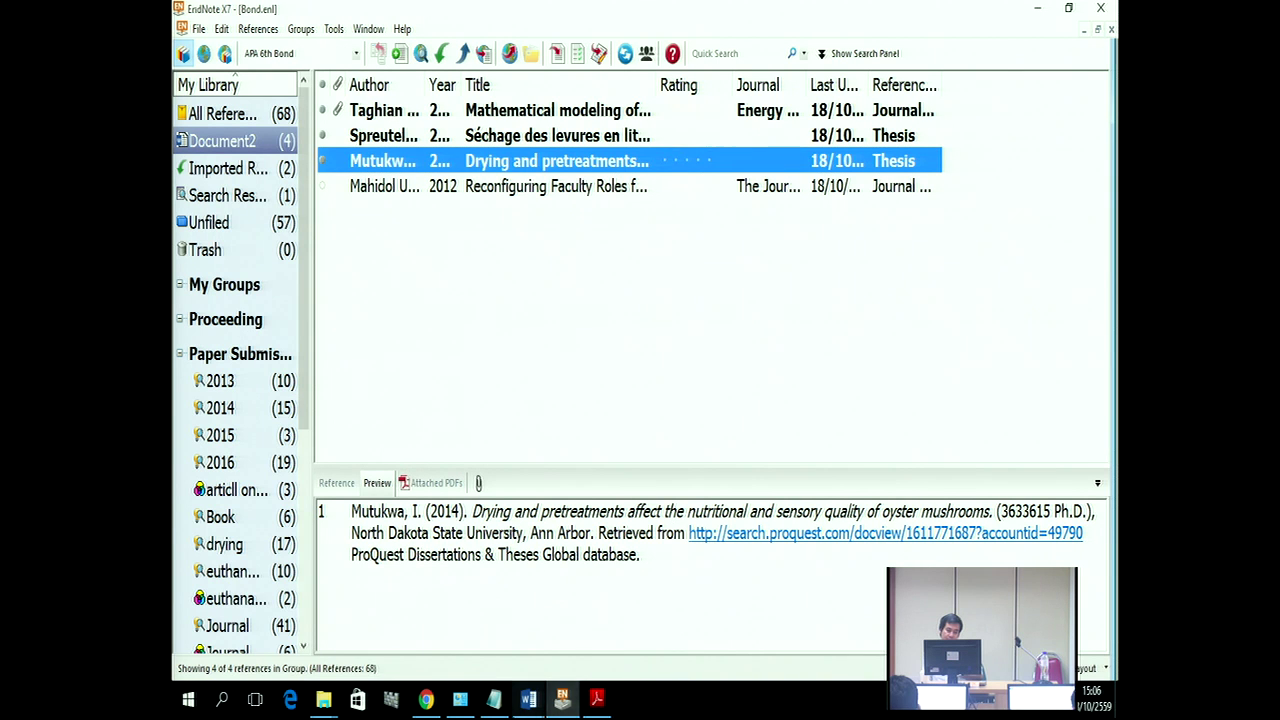
Step: Switch to Document2 in Word and update its citations and bibliography with the APA 6th Bond style
{"action": "left_click", "coordinate": [528, 698]}
{"action": "left_click", "coordinate": [728, 660]}
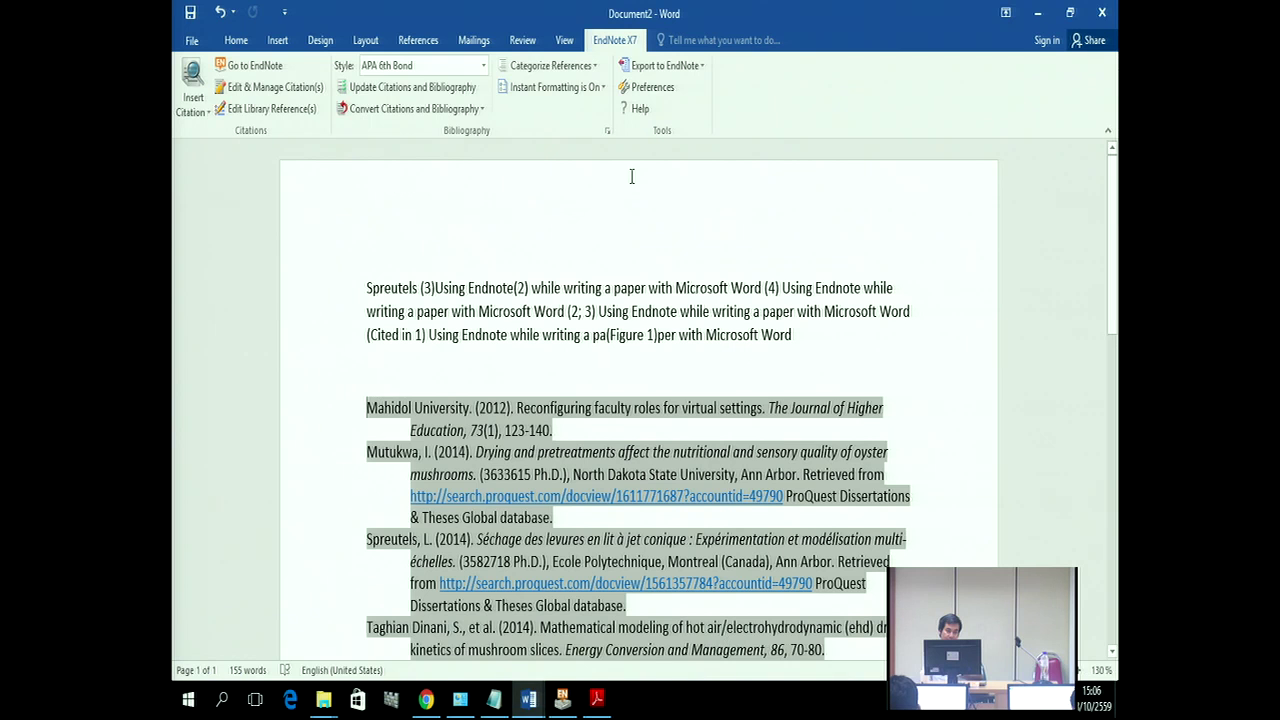
{"action": "left_click", "coordinate": [432, 88]}
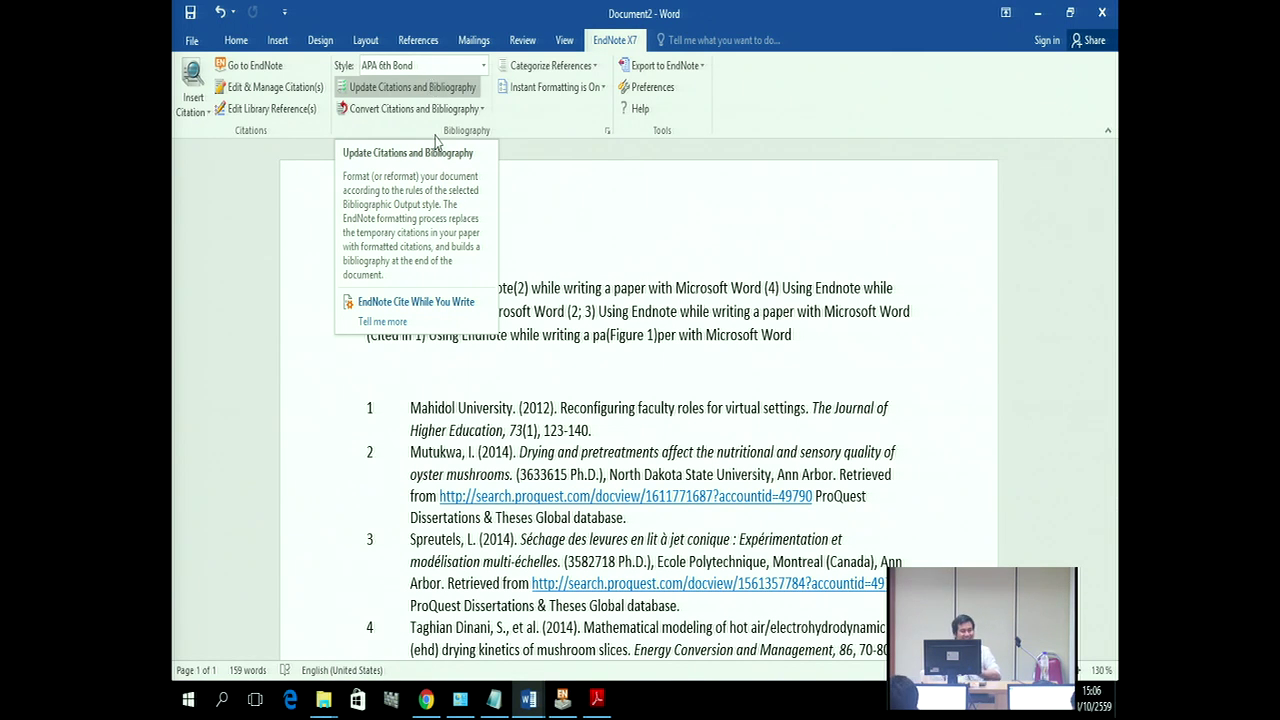
{"action": "key", "text": "Home"}
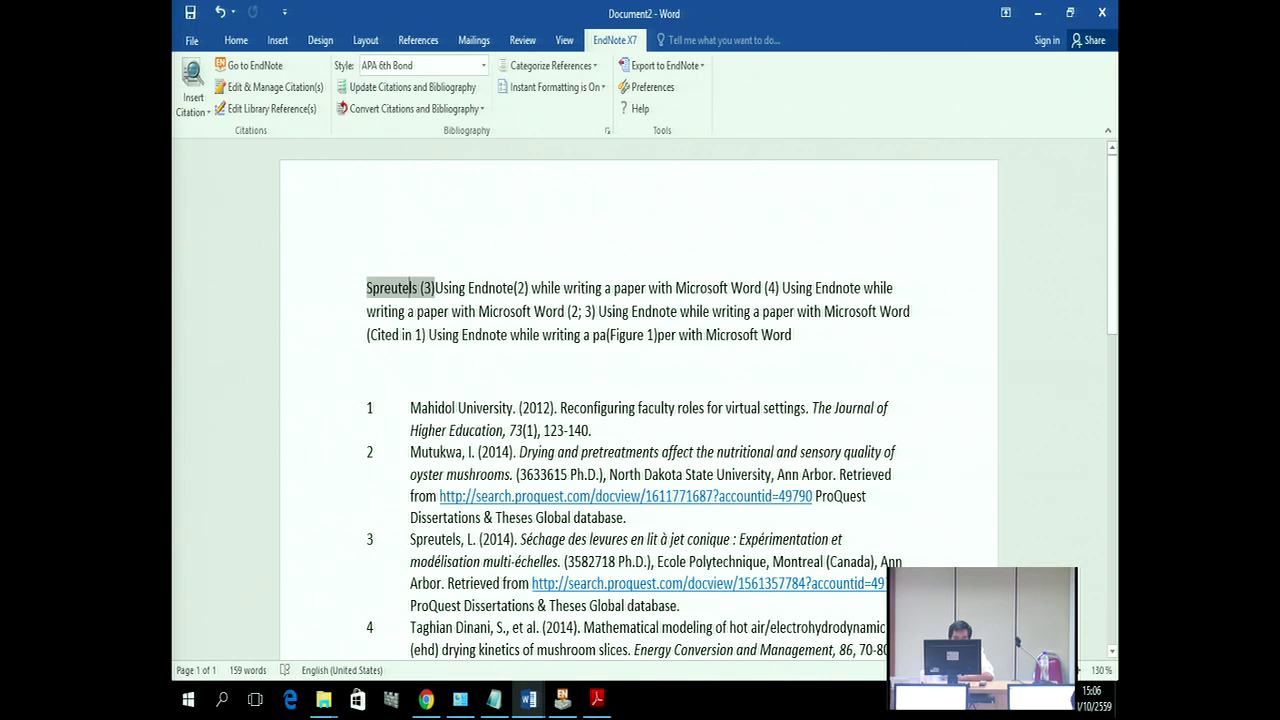
Step: Switch to EndNote, set the library's output style to APA 6th and open that style's bibliography layout
{"action": "left_click", "coordinate": [563, 699]}
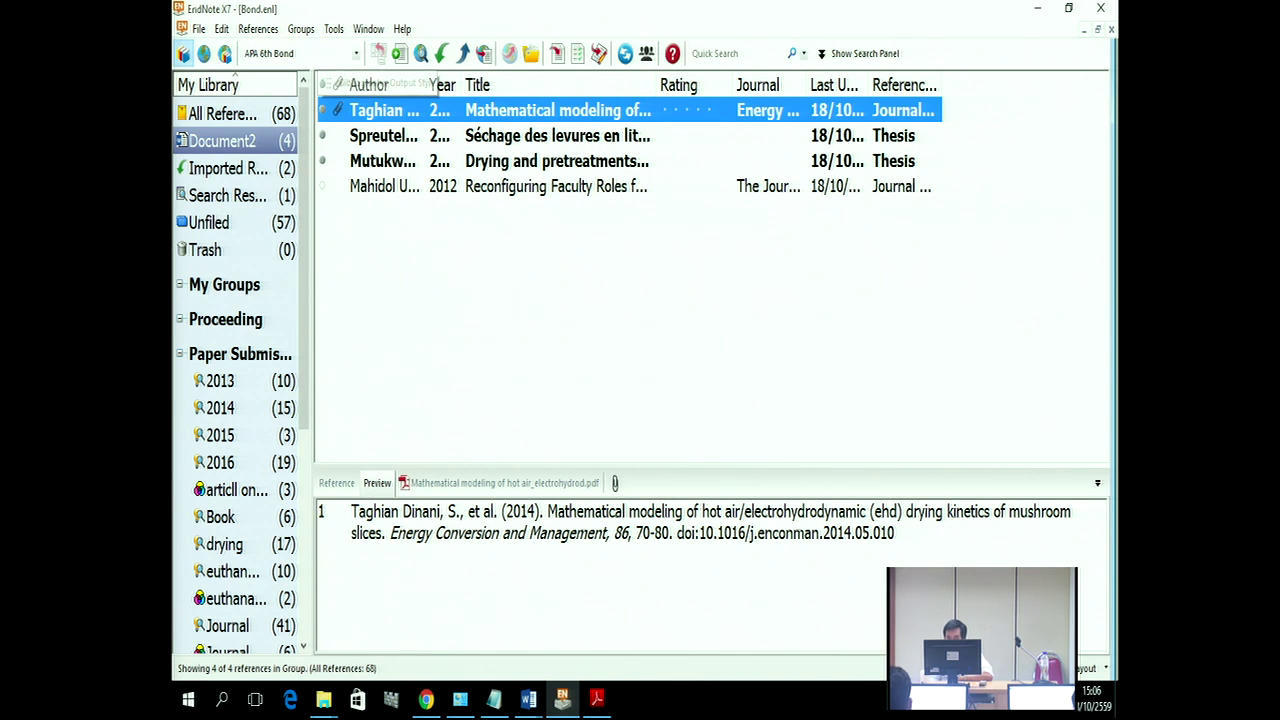
{"action": "left_click", "coordinate": [530, 701]}
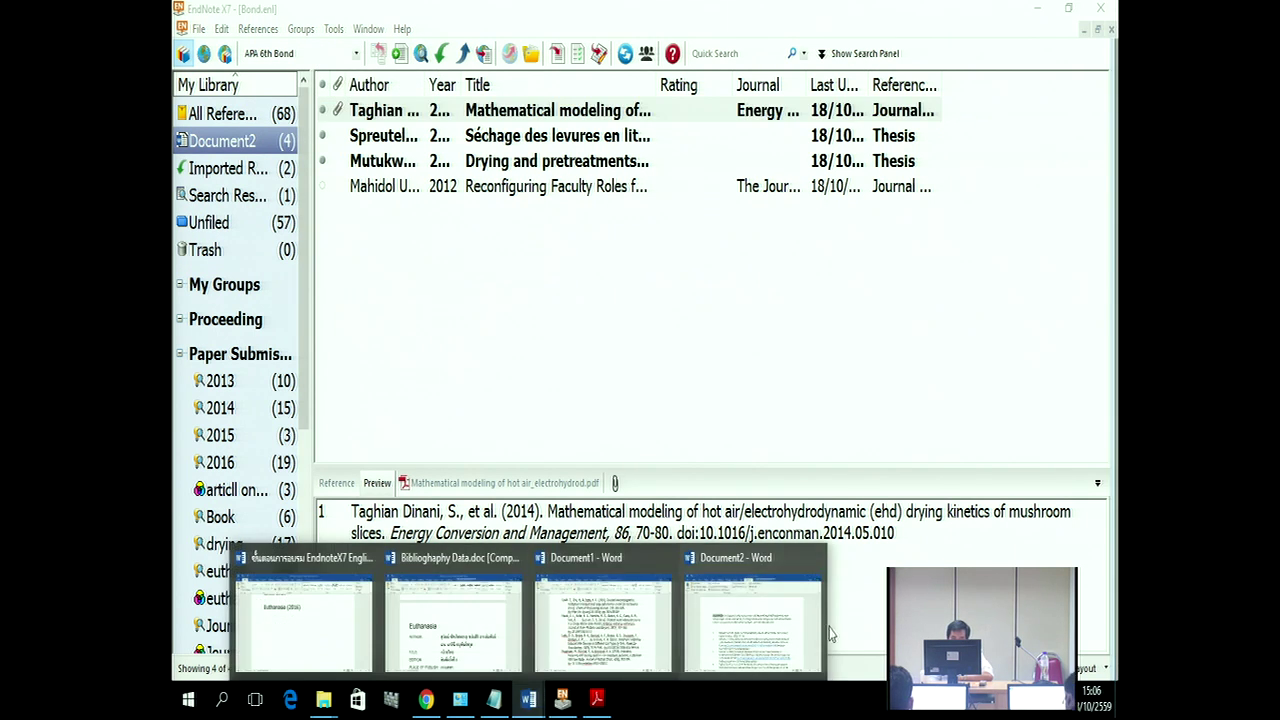
{"action": "left_click", "coordinate": [280, 53]}
{"action": "left_click", "coordinate": [282, 103]}
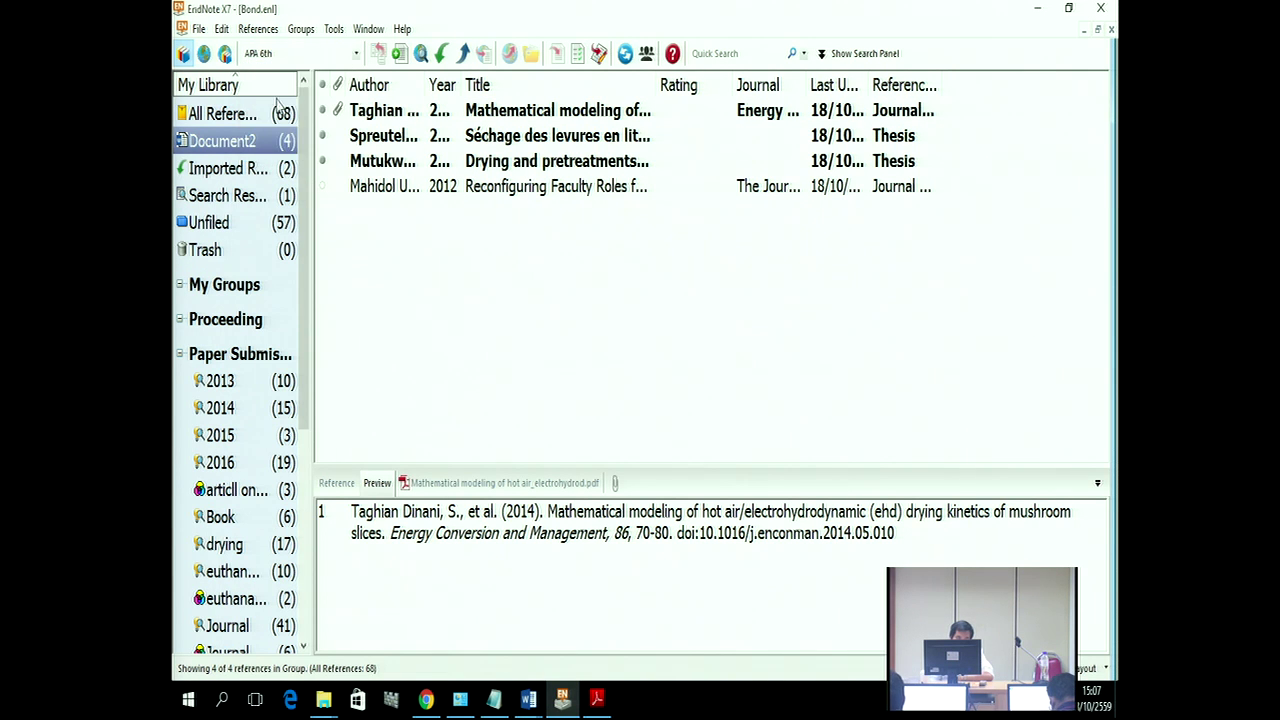
{"action": "left_click", "coordinate": [222, 30]}
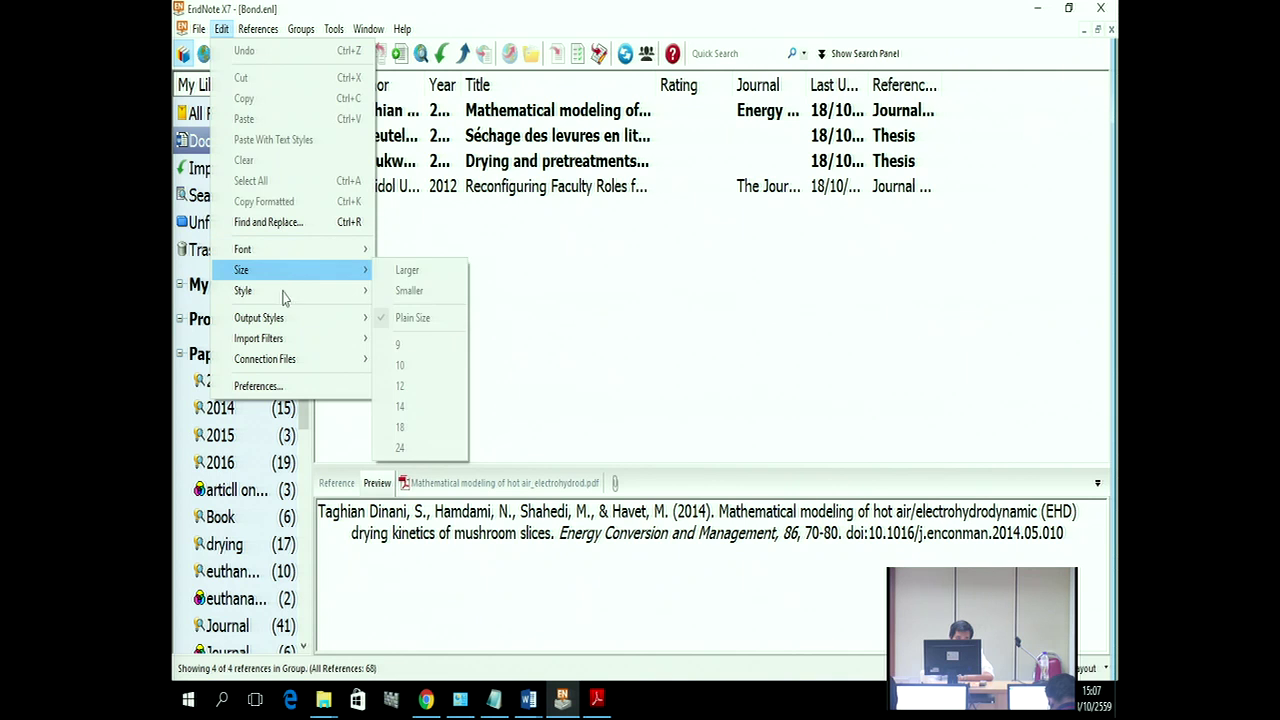
{"action": "mouse_move", "coordinate": [288, 320]}
{"action": "left_click", "coordinate": [430, 340]}
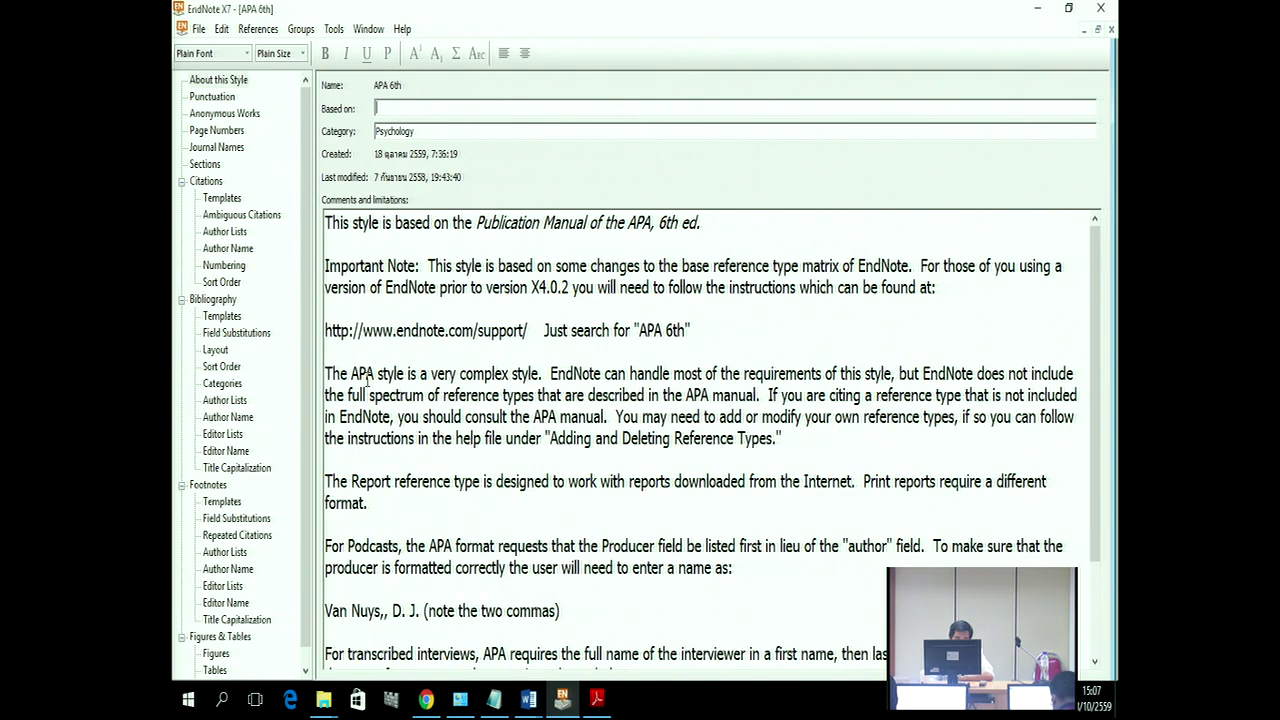
{"action": "left_click", "coordinate": [213, 352]}
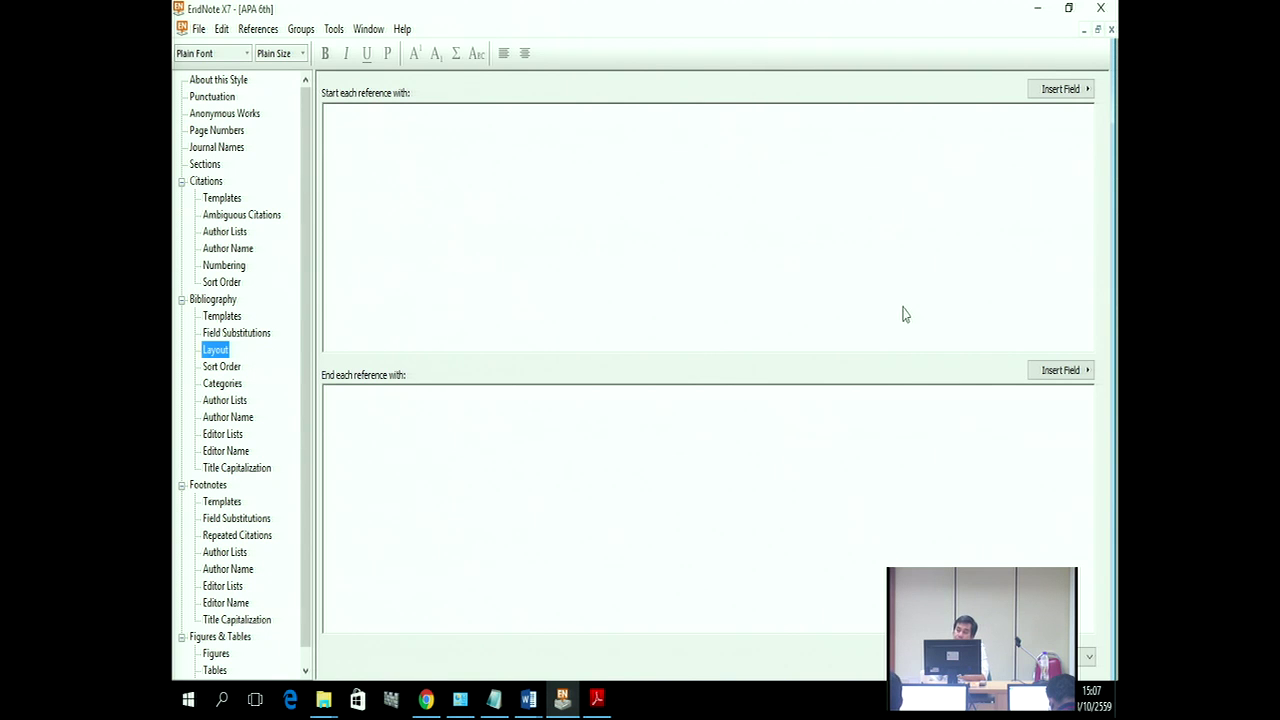
Step: Insert the Bibliography Number field at the start of each reference and compare with the reference list in Document2
{"action": "left_click", "coordinate": [1086, 89]}
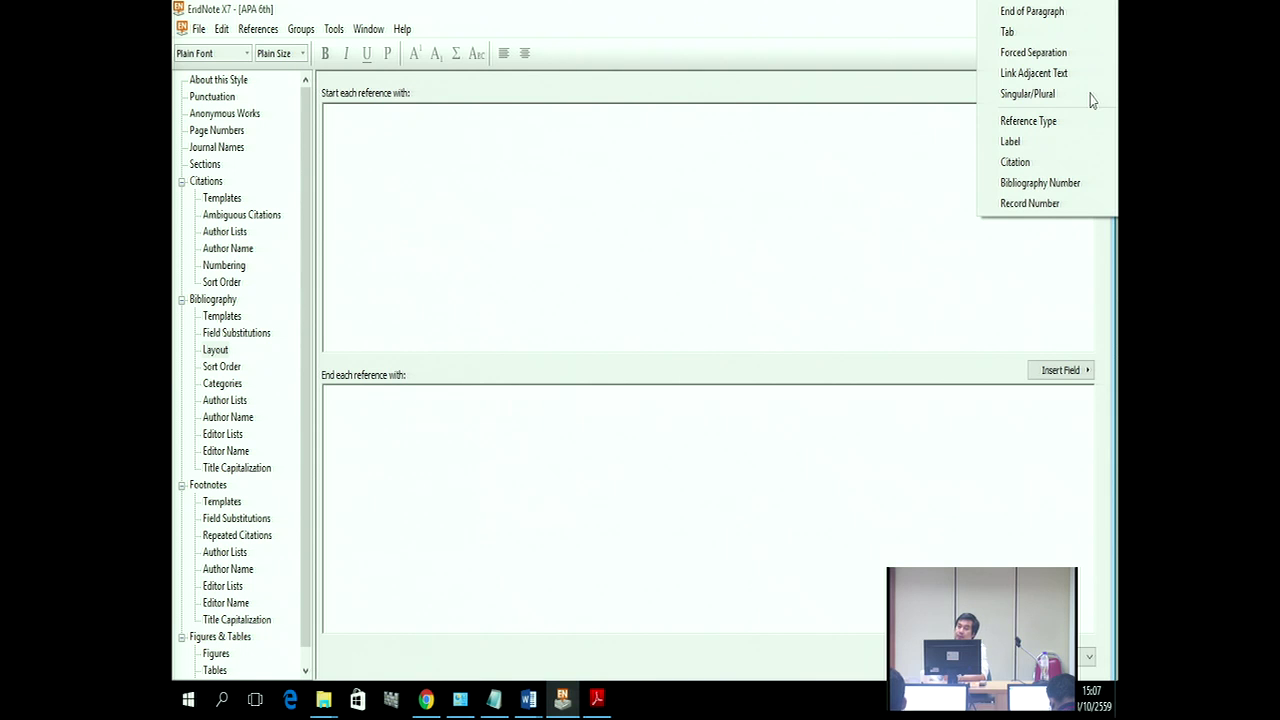
{"action": "left_click", "coordinate": [989, 273]}
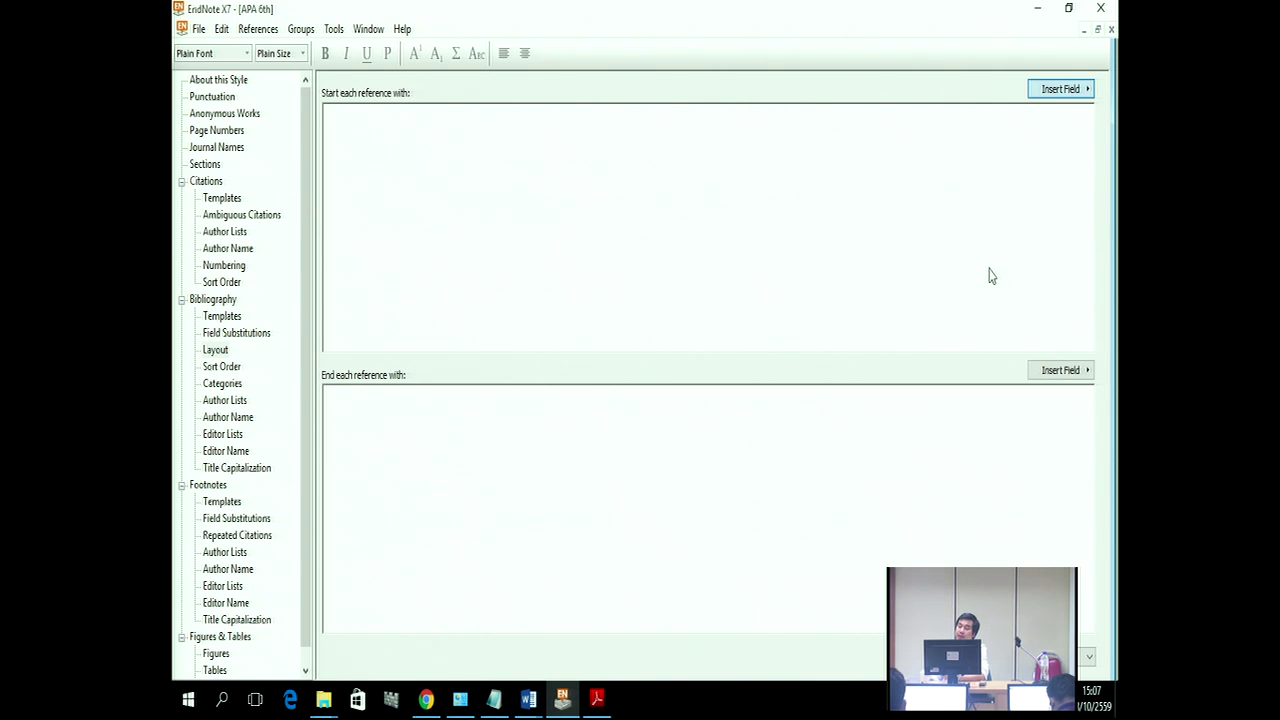
{"action": "left_click", "coordinate": [1088, 90]}
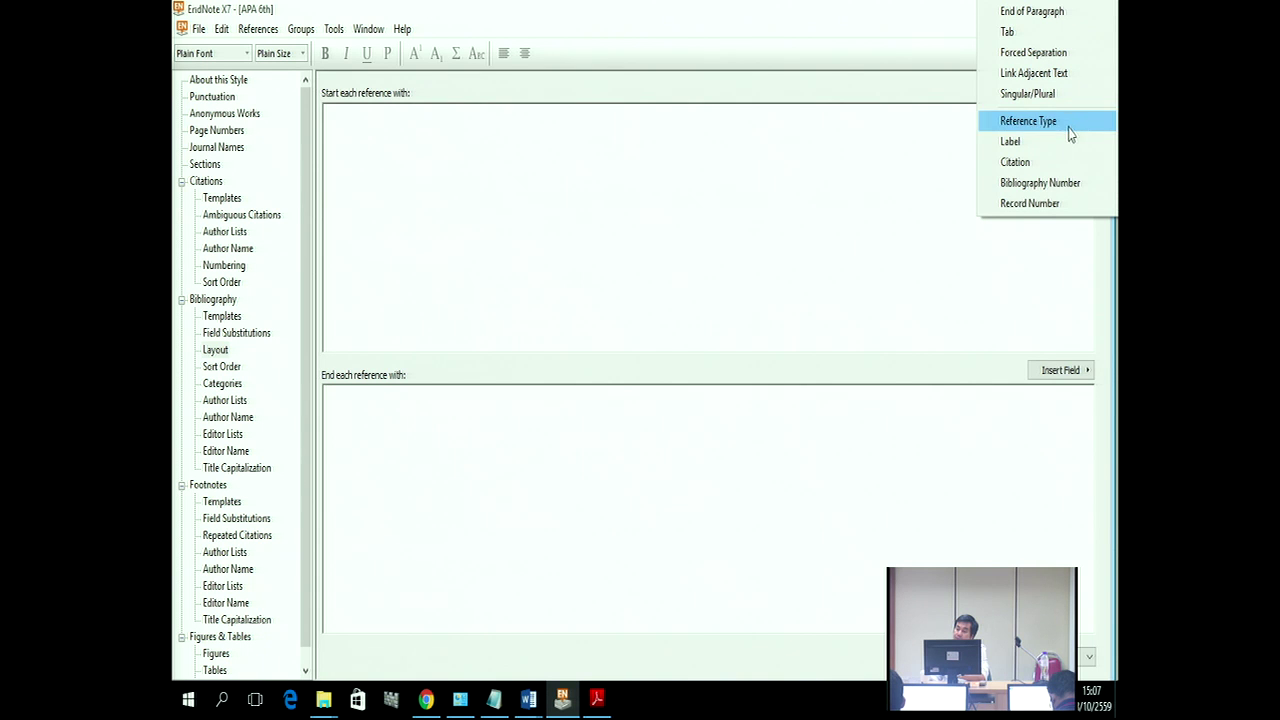
{"action": "left_click", "coordinate": [1040, 183]}
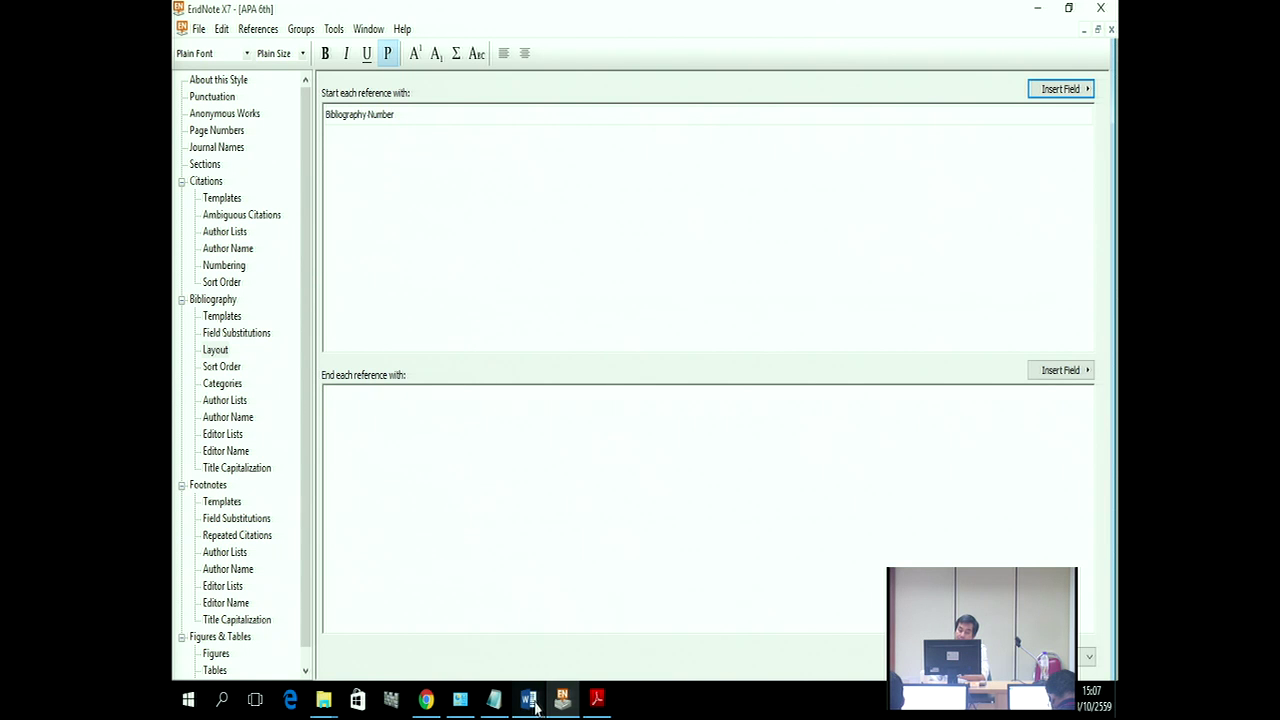
{"action": "mouse_move", "coordinate": [535, 707]}
{"action": "left_click", "coordinate": [754, 615]}
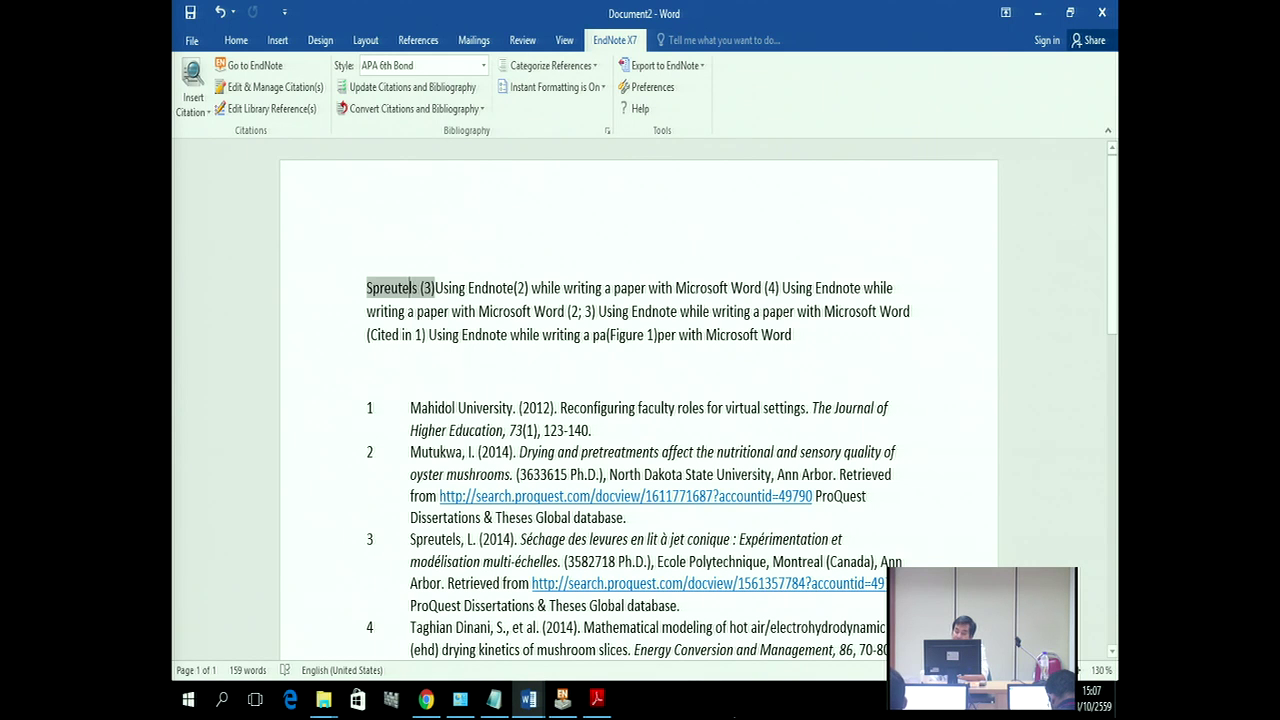
{"action": "left_click", "coordinate": [563, 700]}
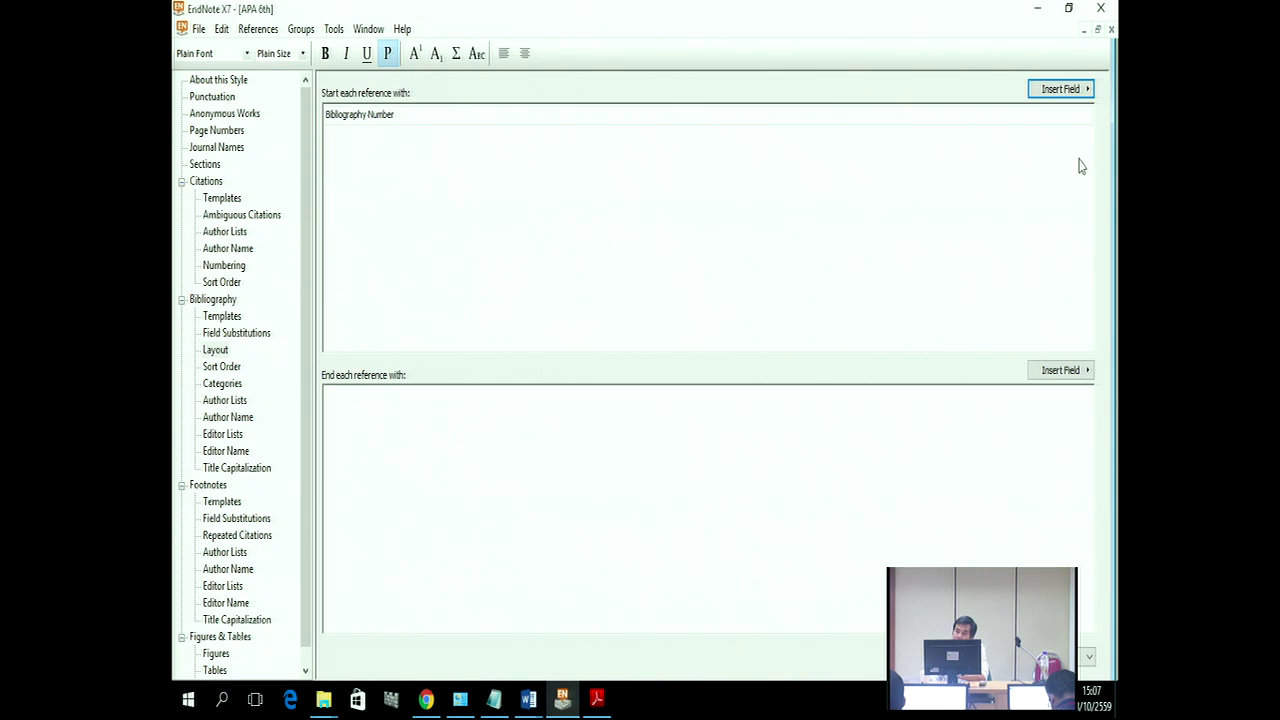
Step: Review the insertable layout fields and close the APA 6th style without saving its changes
{"action": "left_click", "coordinate": [1089, 92]}
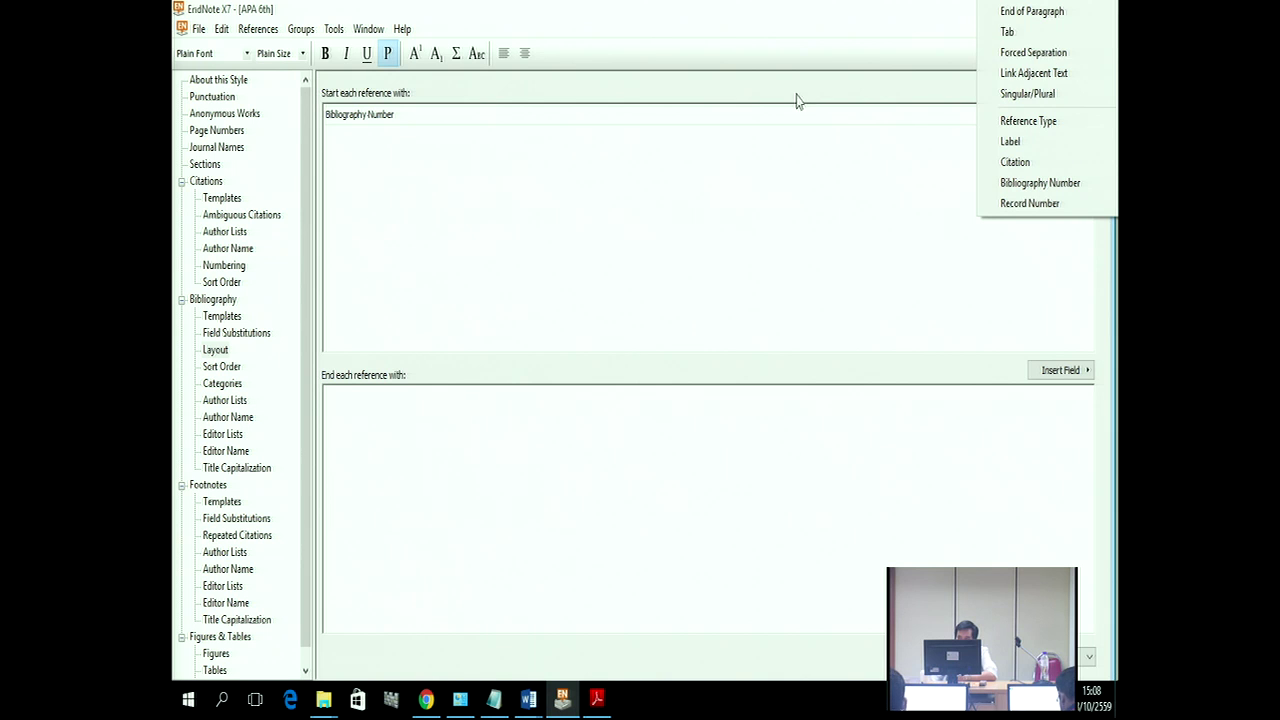
{"action": "left_click", "coordinate": [838, 28]}
{"action": "left_click", "coordinate": [1110, 29]}
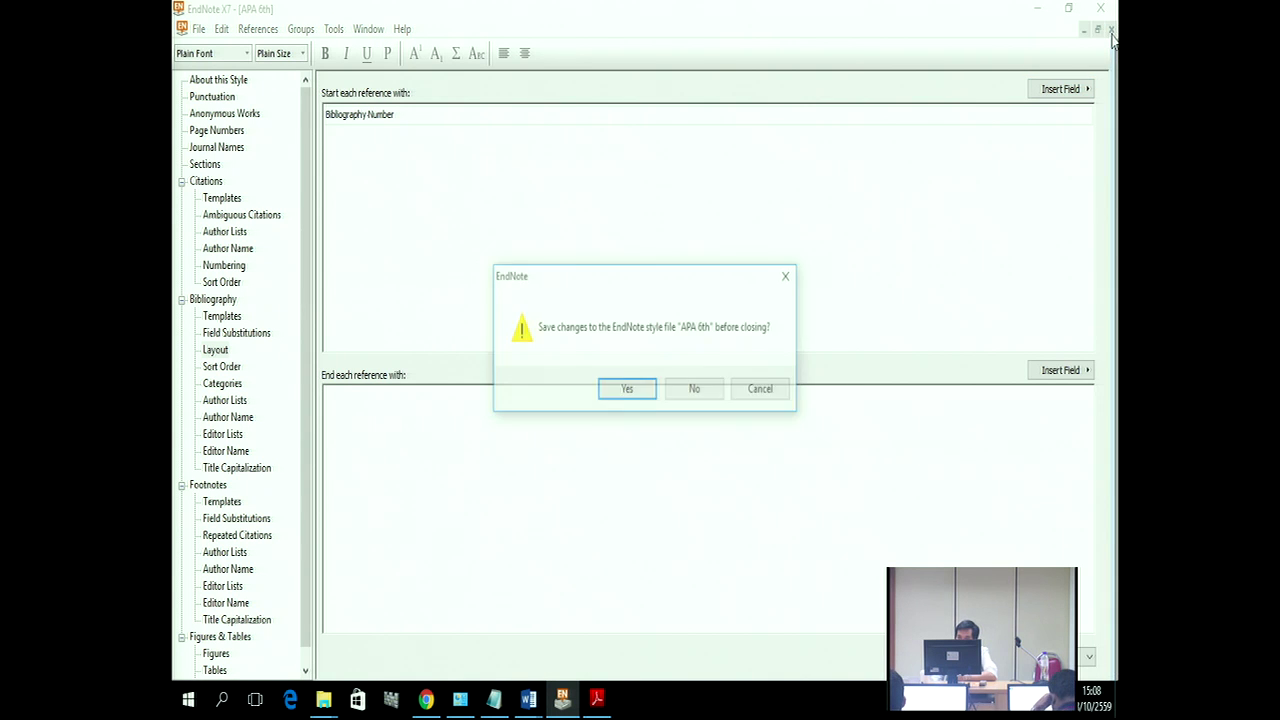
{"action": "left_click", "coordinate": [692, 392]}
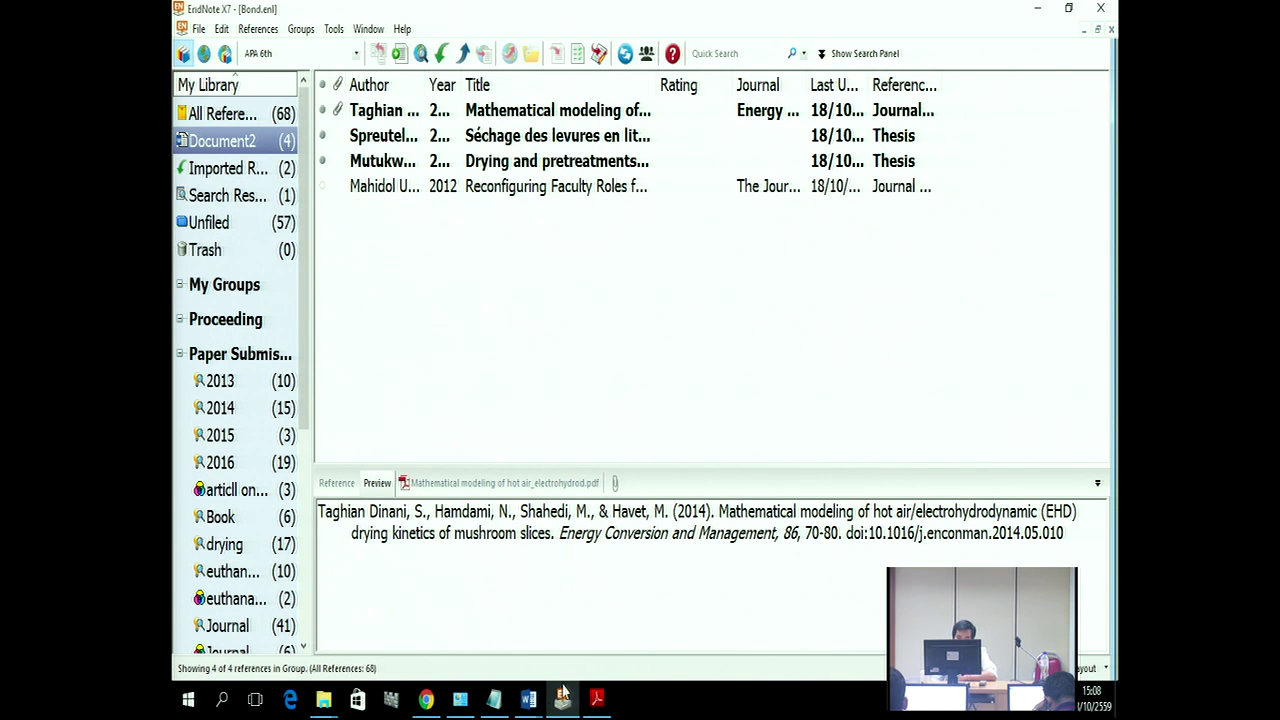
Step: Switch to Document2 in Word and reformat its citations and bibliography in APA 6th, followed by Vancouver
{"action": "left_click", "coordinate": [528, 698]}
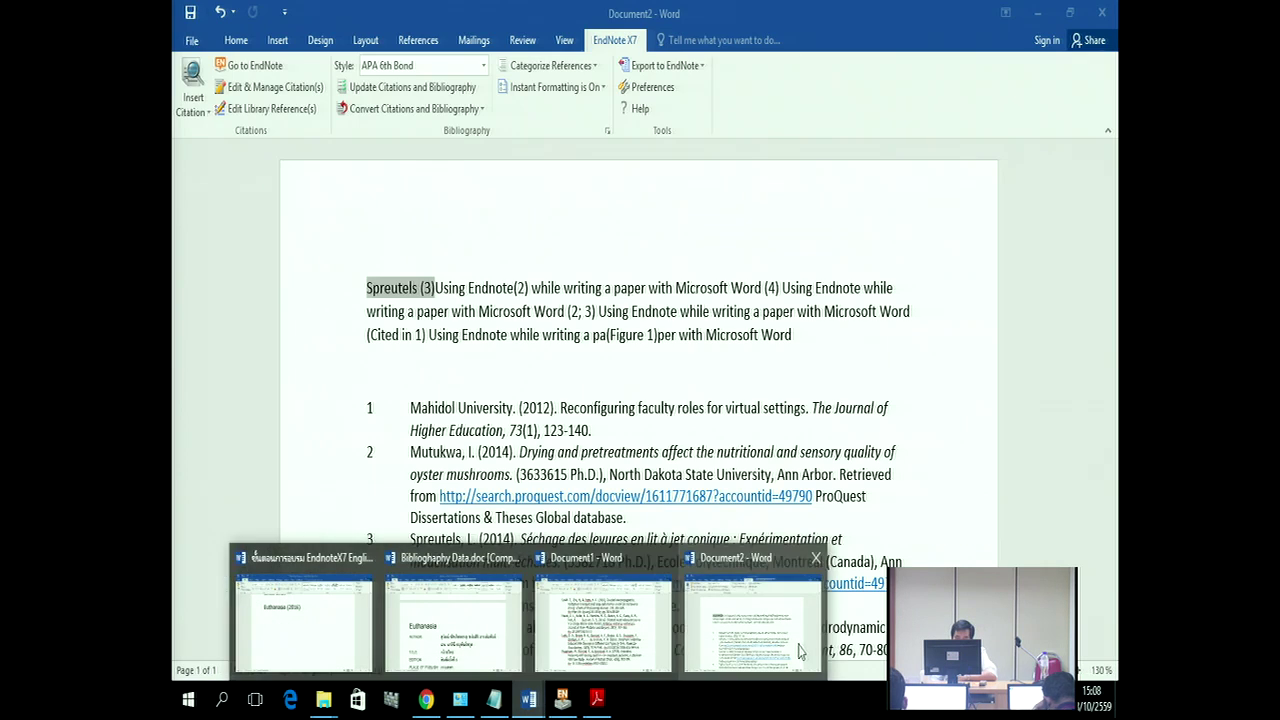
{"action": "left_click", "coordinate": [799, 651]}
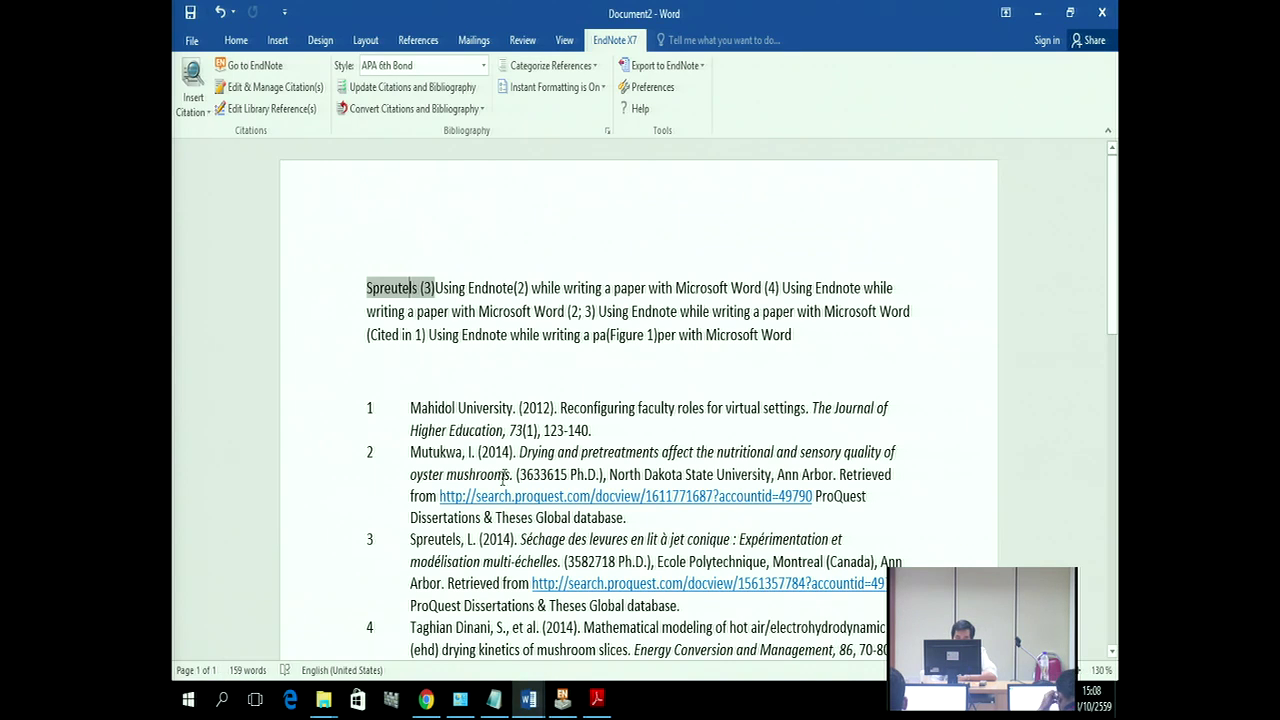
{"action": "left_click", "coordinate": [445, 66]}
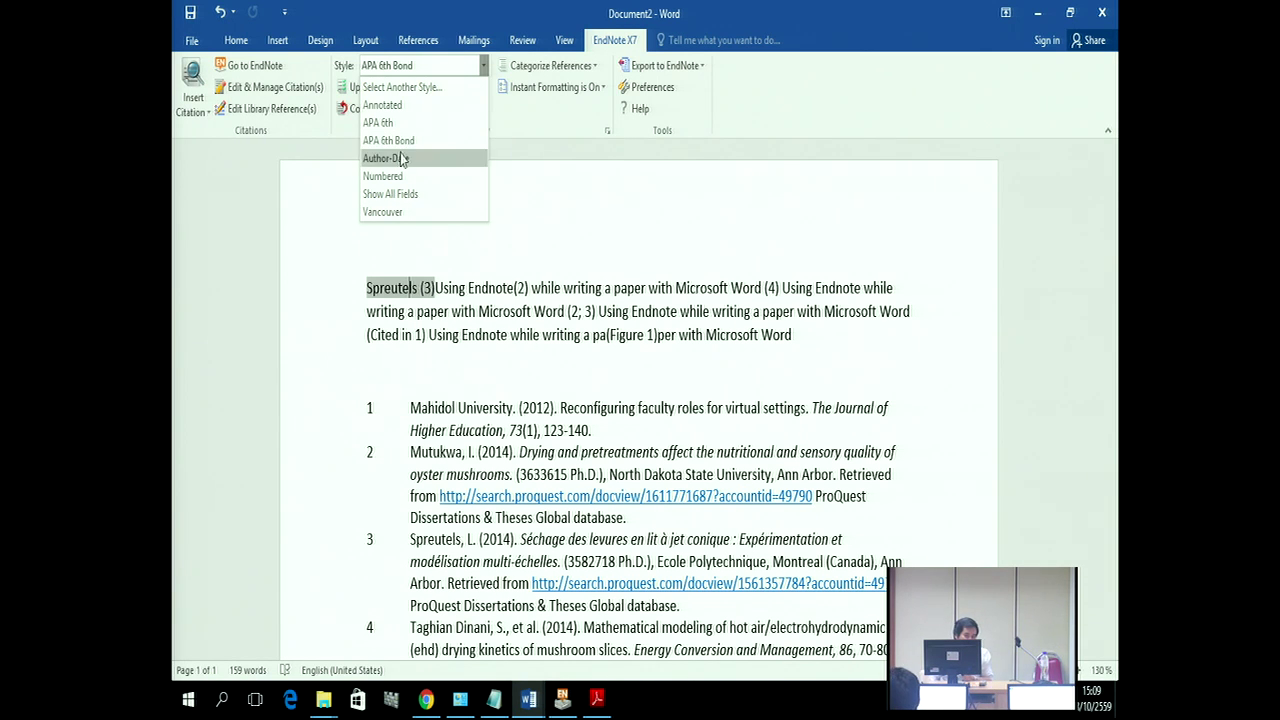
{"action": "left_click", "coordinate": [378, 122]}
{"action": "left_click", "coordinate": [405, 66]}
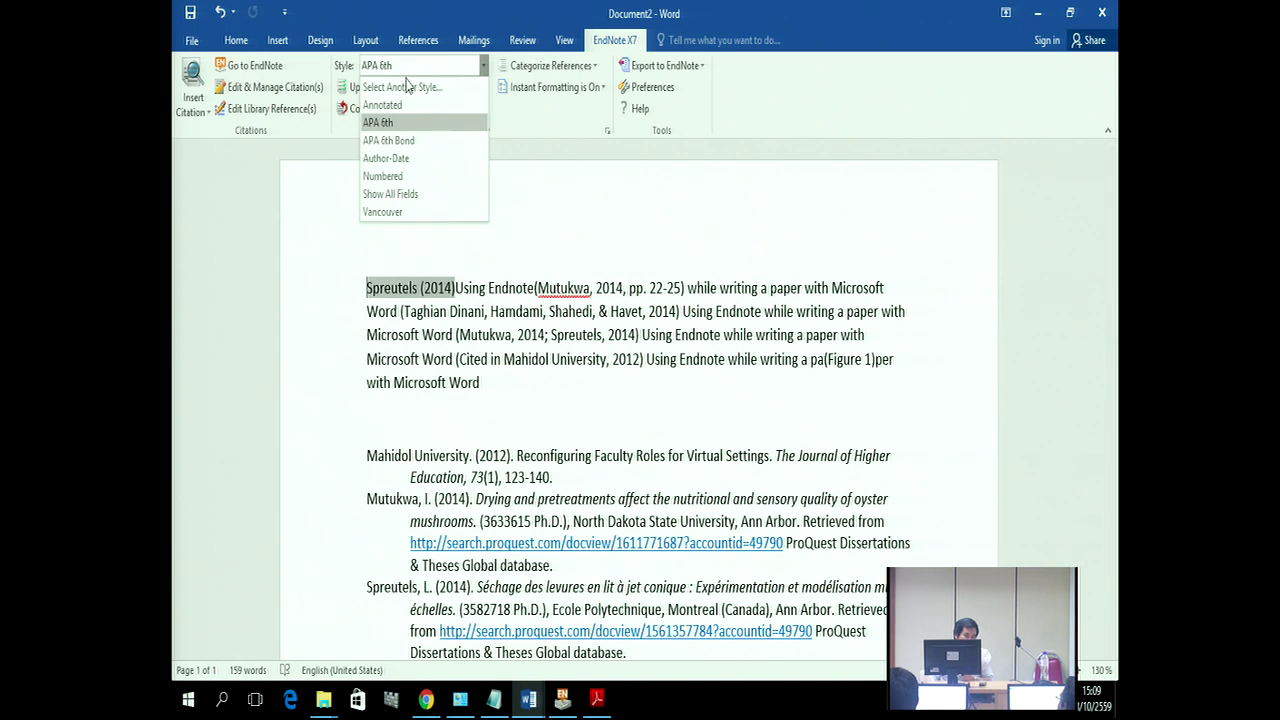
{"action": "left_click", "coordinate": [405, 212]}
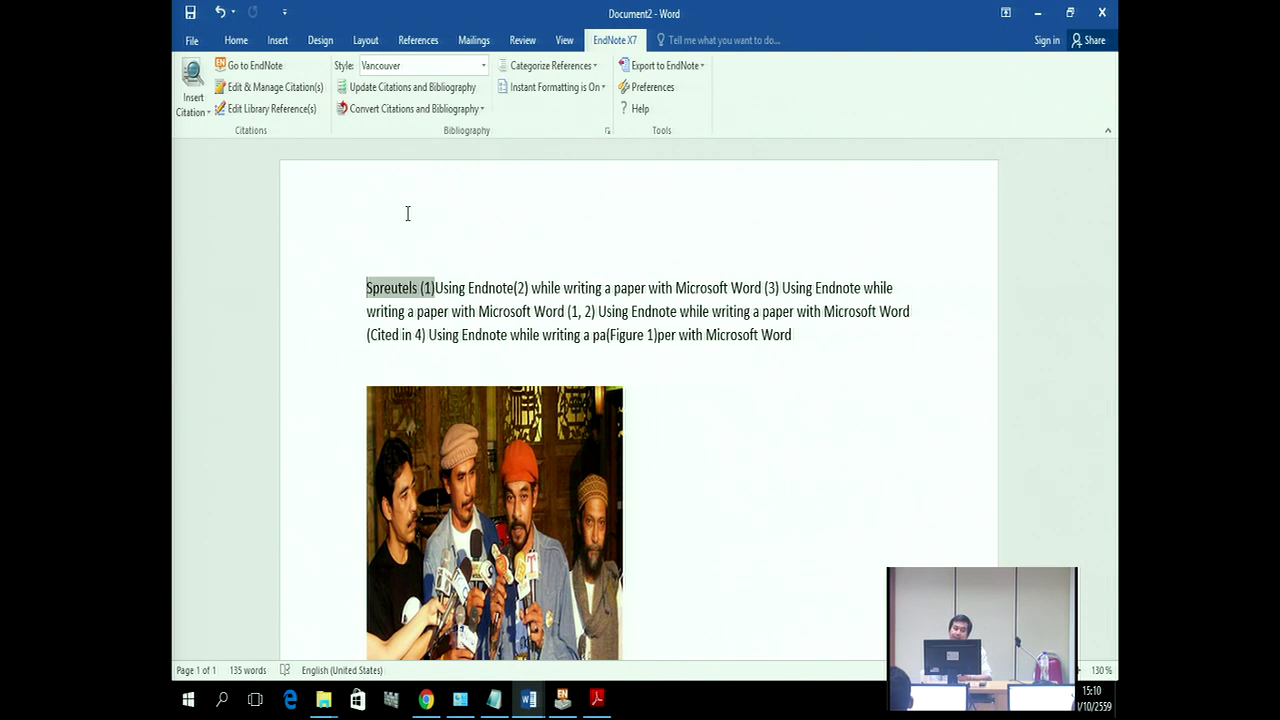
Step: Examine the available output styles and the numbered in-text citations in the first line of Document2
{"action": "left_click", "coordinate": [420, 65]}
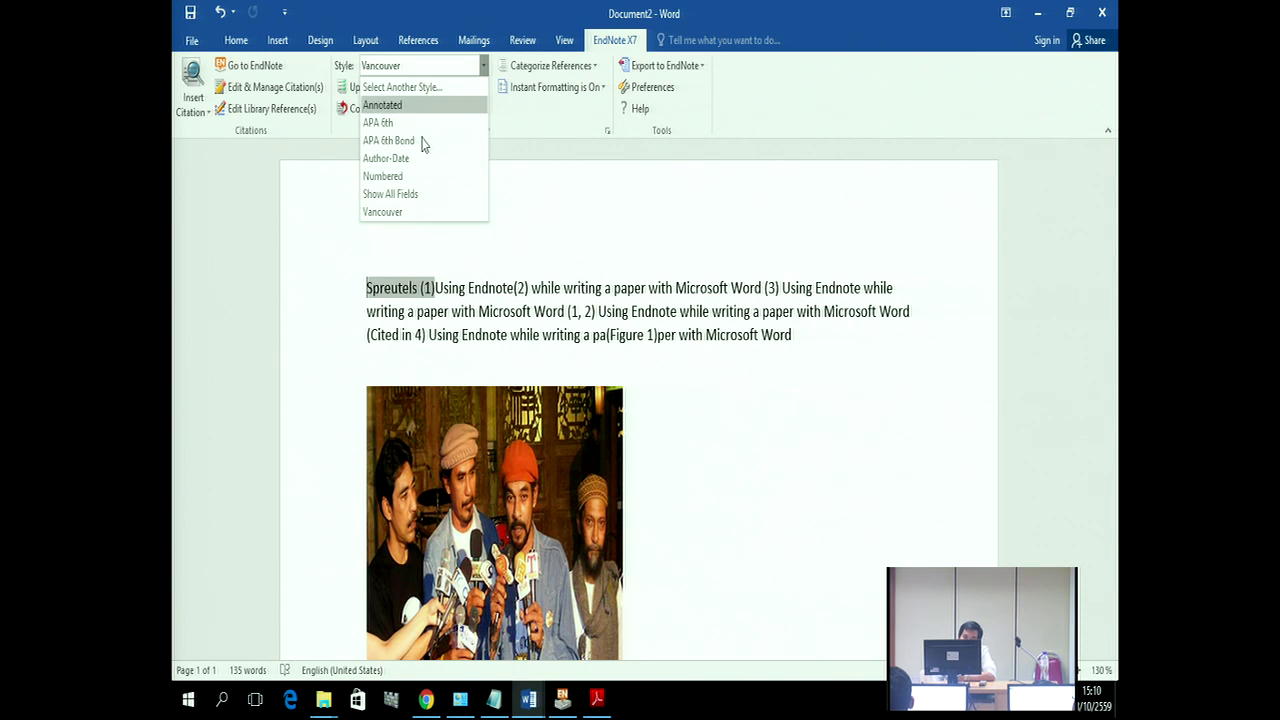
{"action": "left_click", "coordinate": [476, 275]}
{"action": "left_click", "coordinate": [476, 354]}
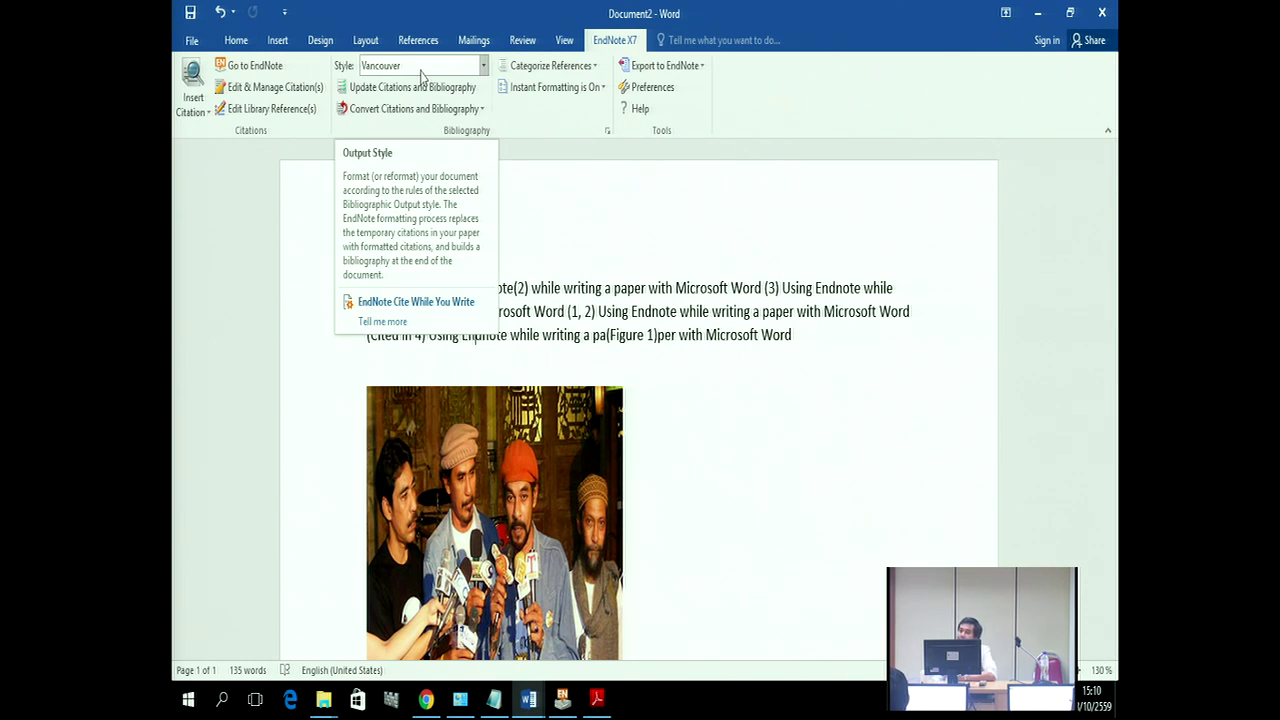
{"action": "left_click", "coordinate": [673, 288]}
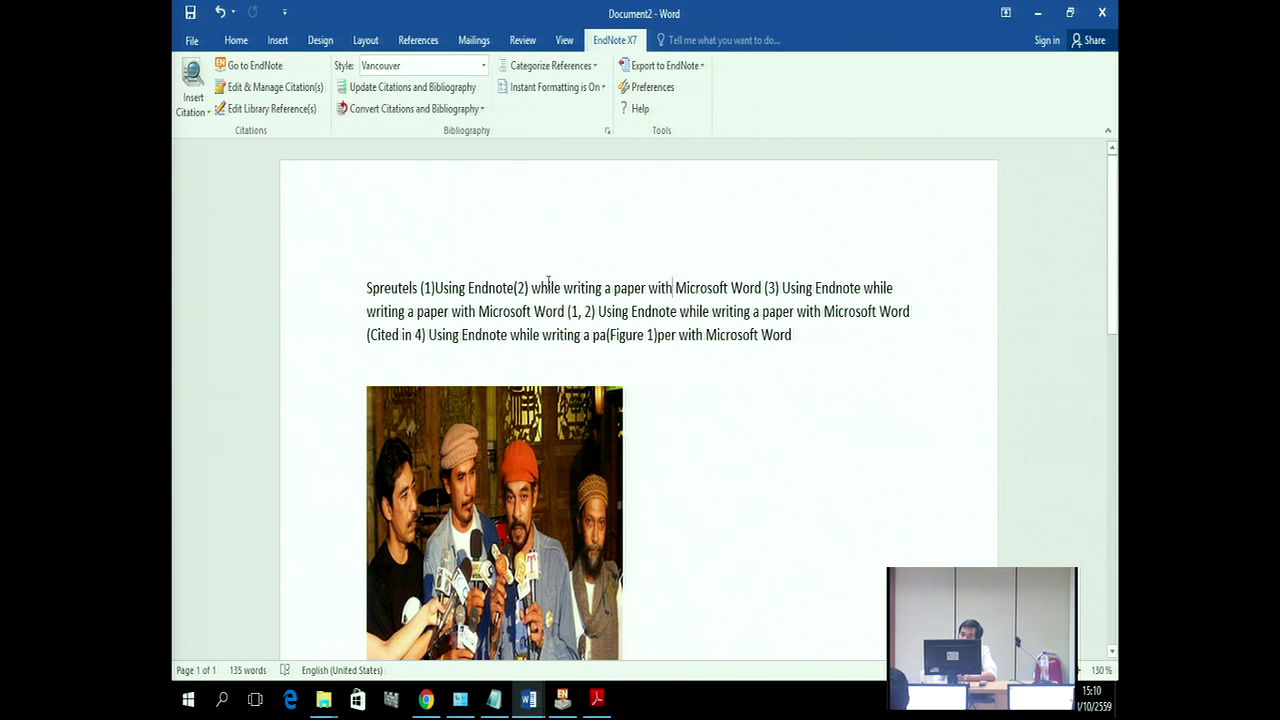
{"action": "left_click", "coordinate": [432, 287]}
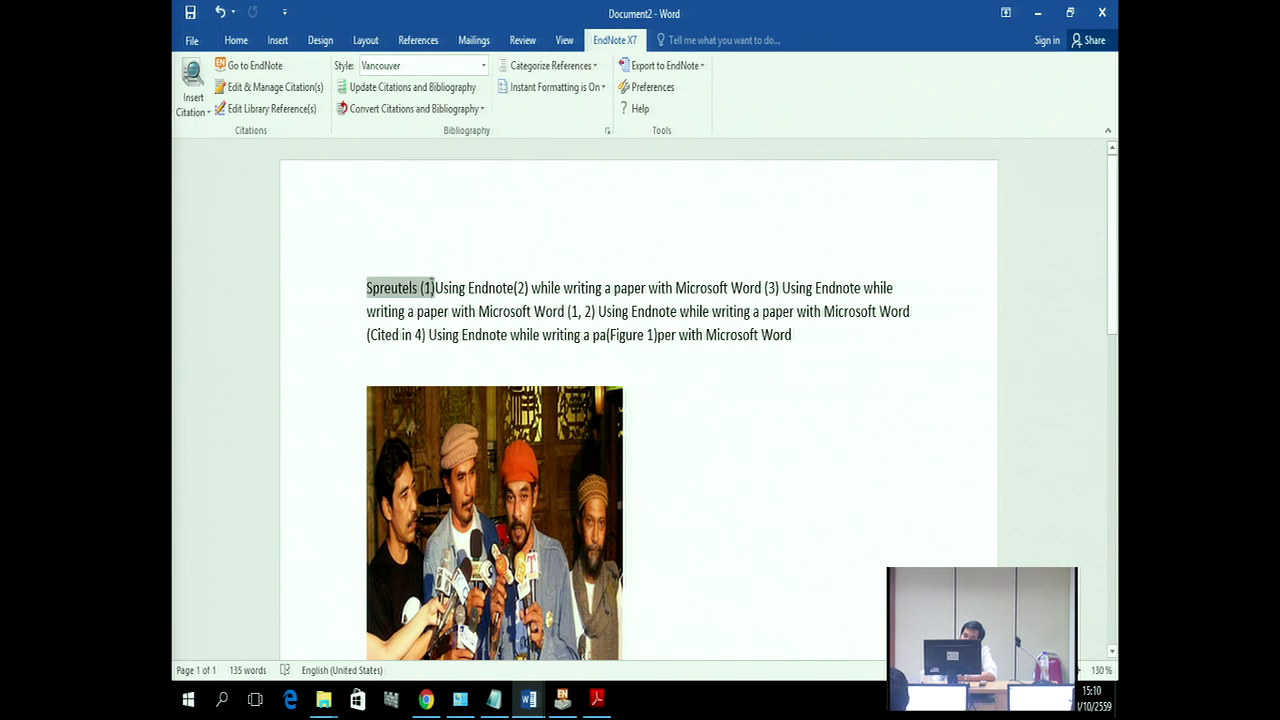
{"action": "left_click", "coordinate": [524, 288]}
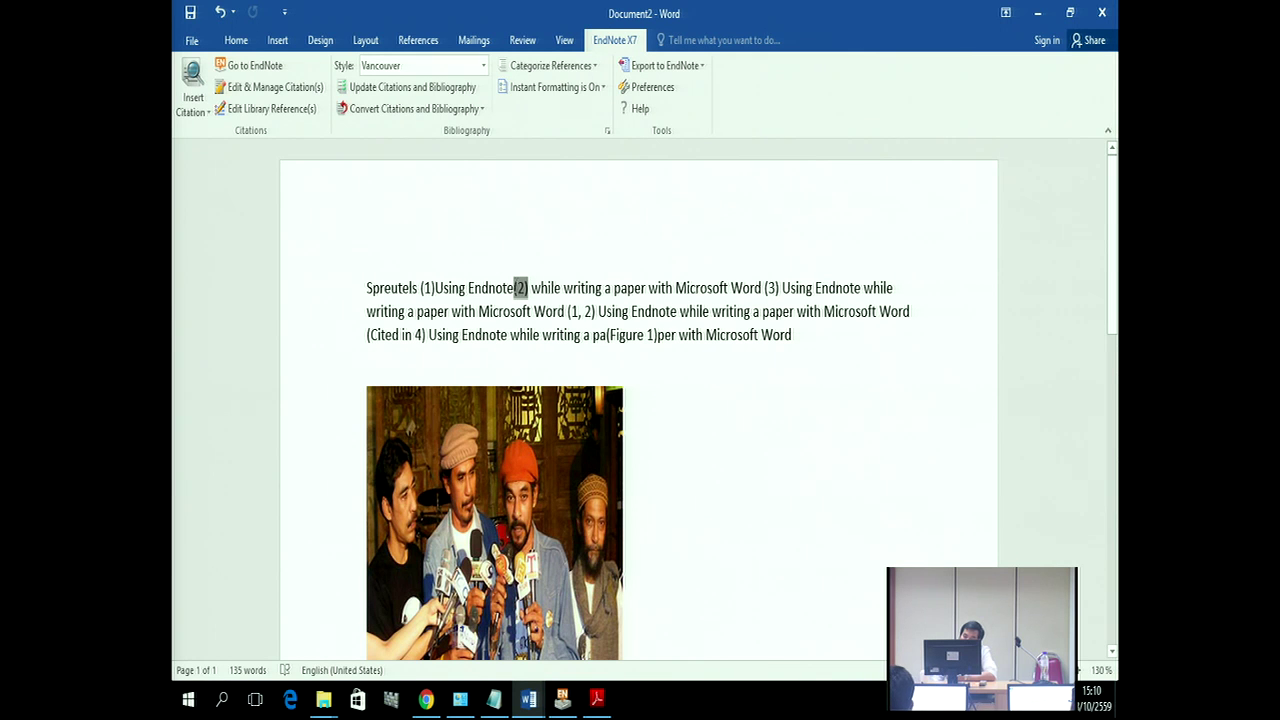
{"action": "double_click", "coordinate": [519, 289]}
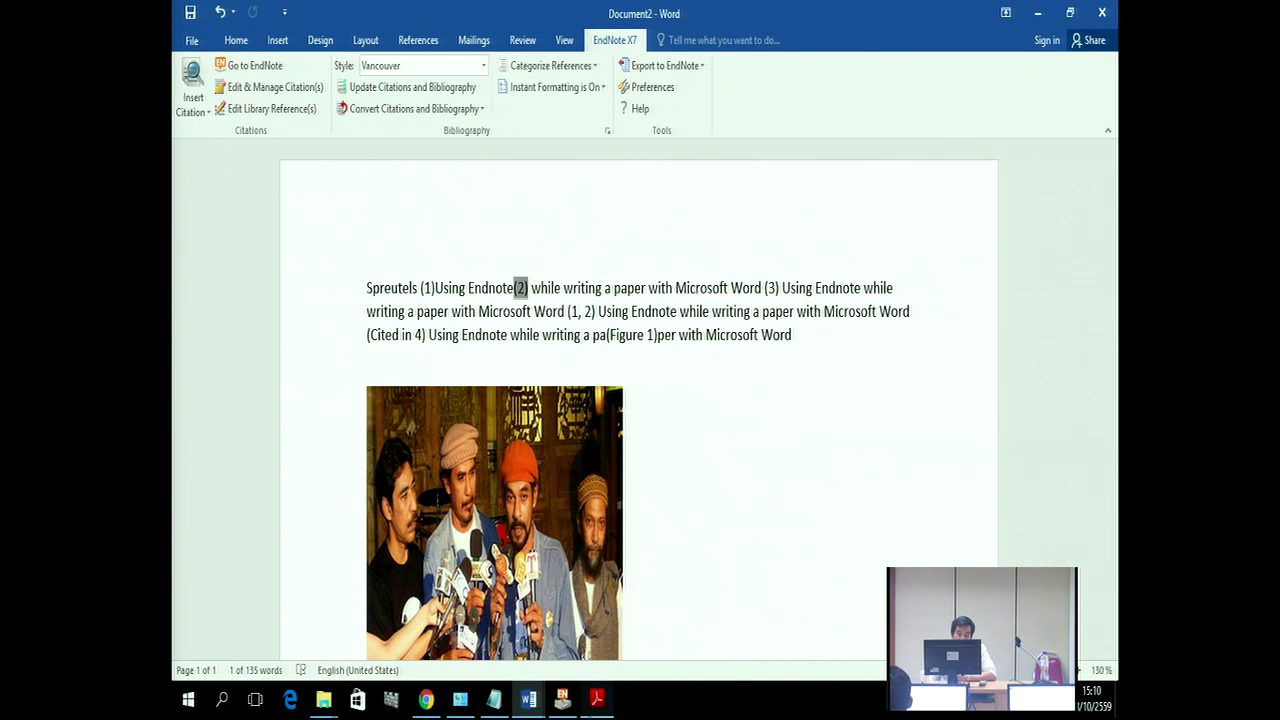
Step: Switch to EndNote and set the library's output style to Vancouver
{"action": "left_click", "coordinate": [564, 702]}
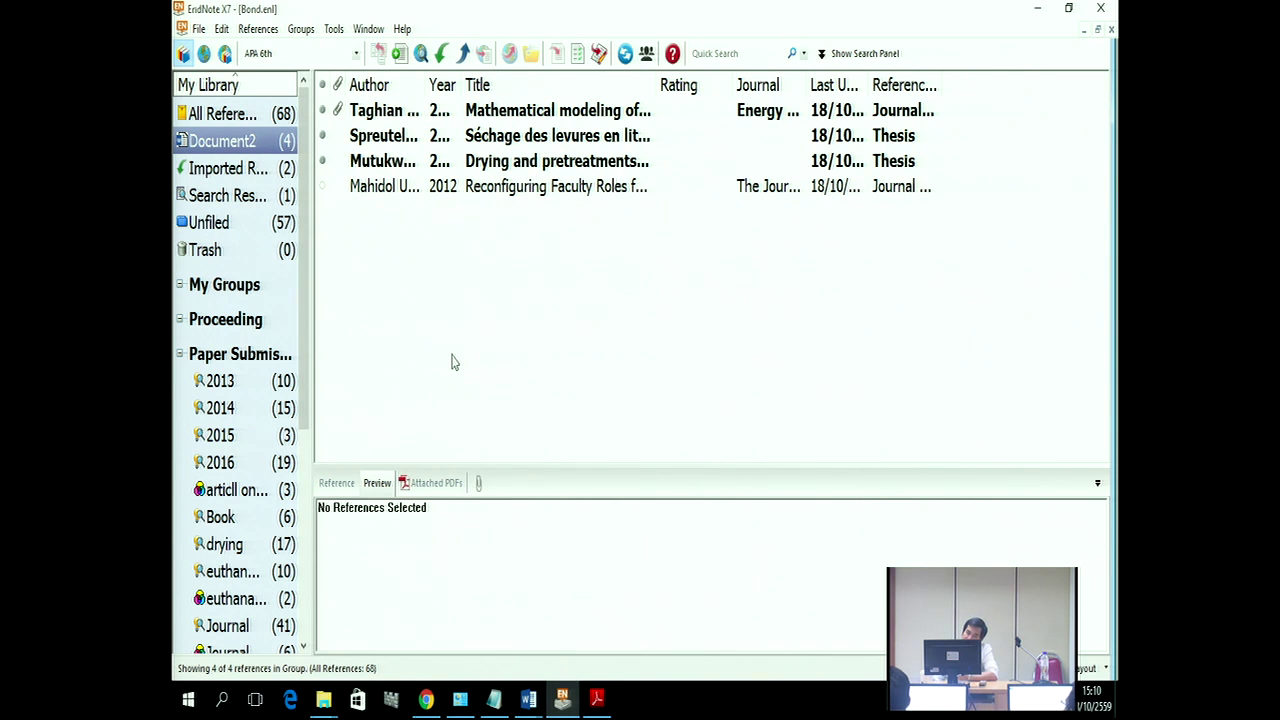
{"action": "left_click", "coordinate": [294, 53]}
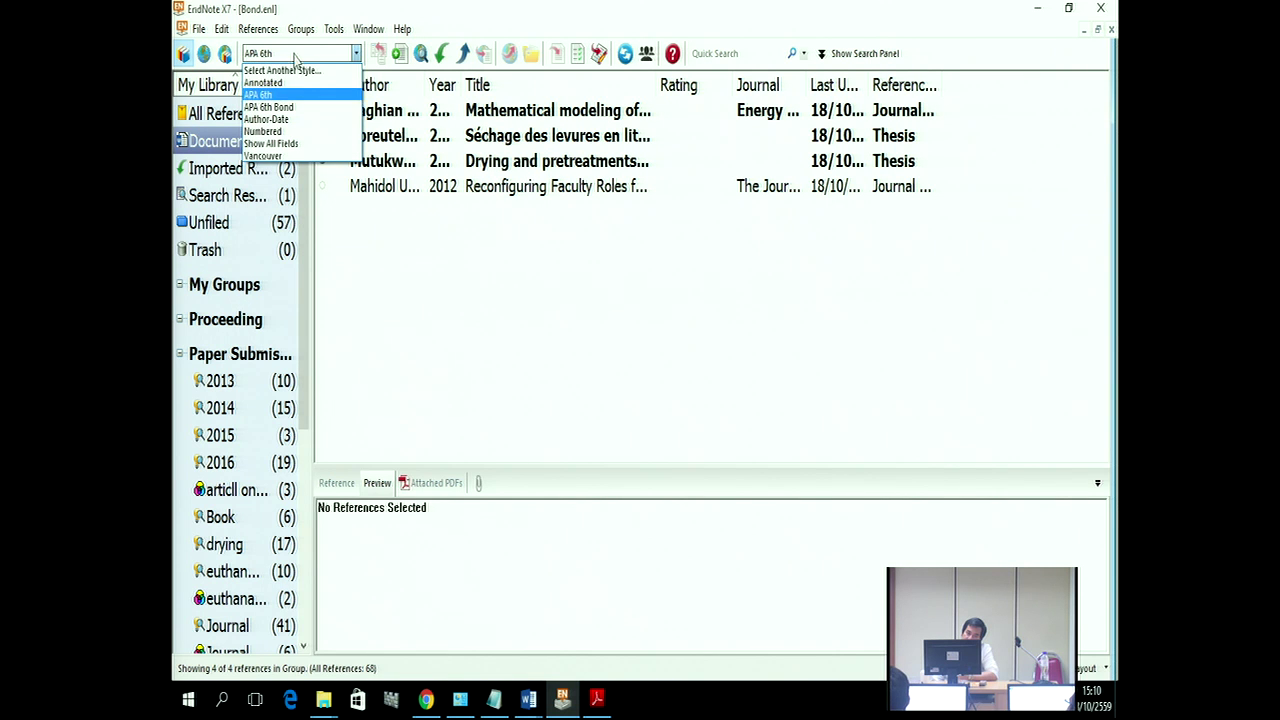
{"action": "left_click", "coordinate": [297, 113]}
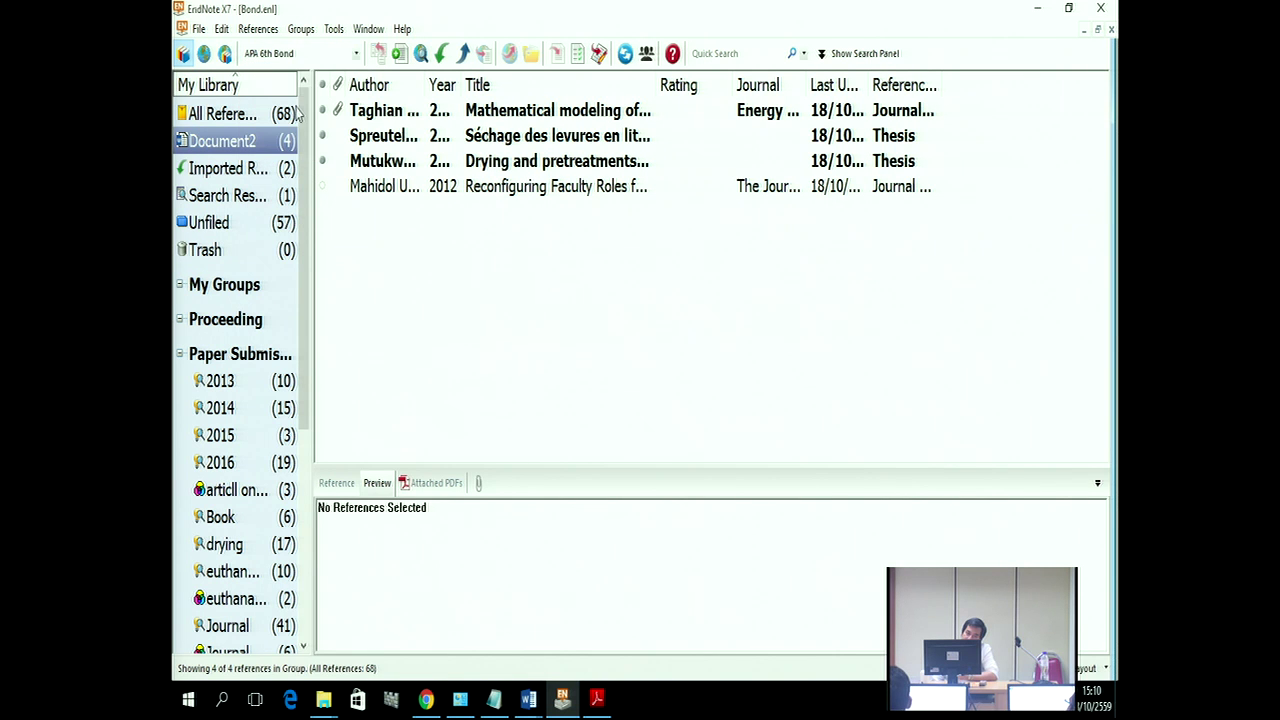
{"action": "left_click", "coordinate": [288, 55]}
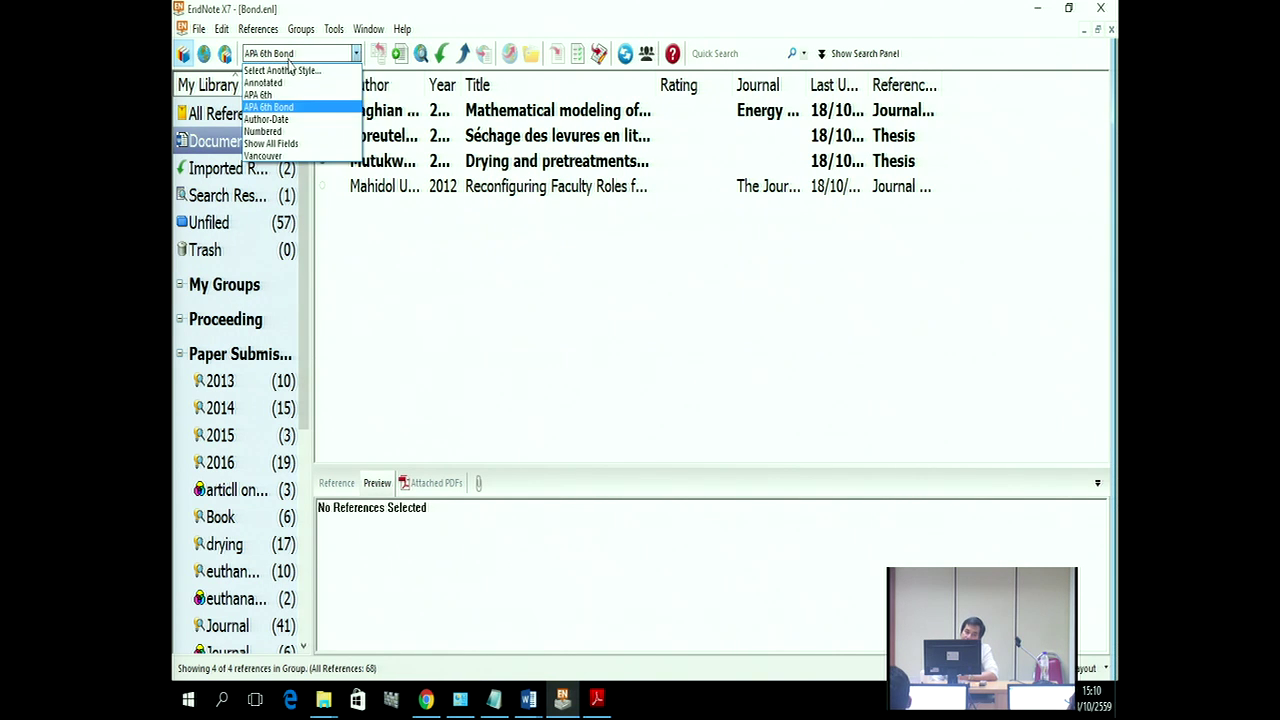
{"action": "left_click", "coordinate": [293, 156]}
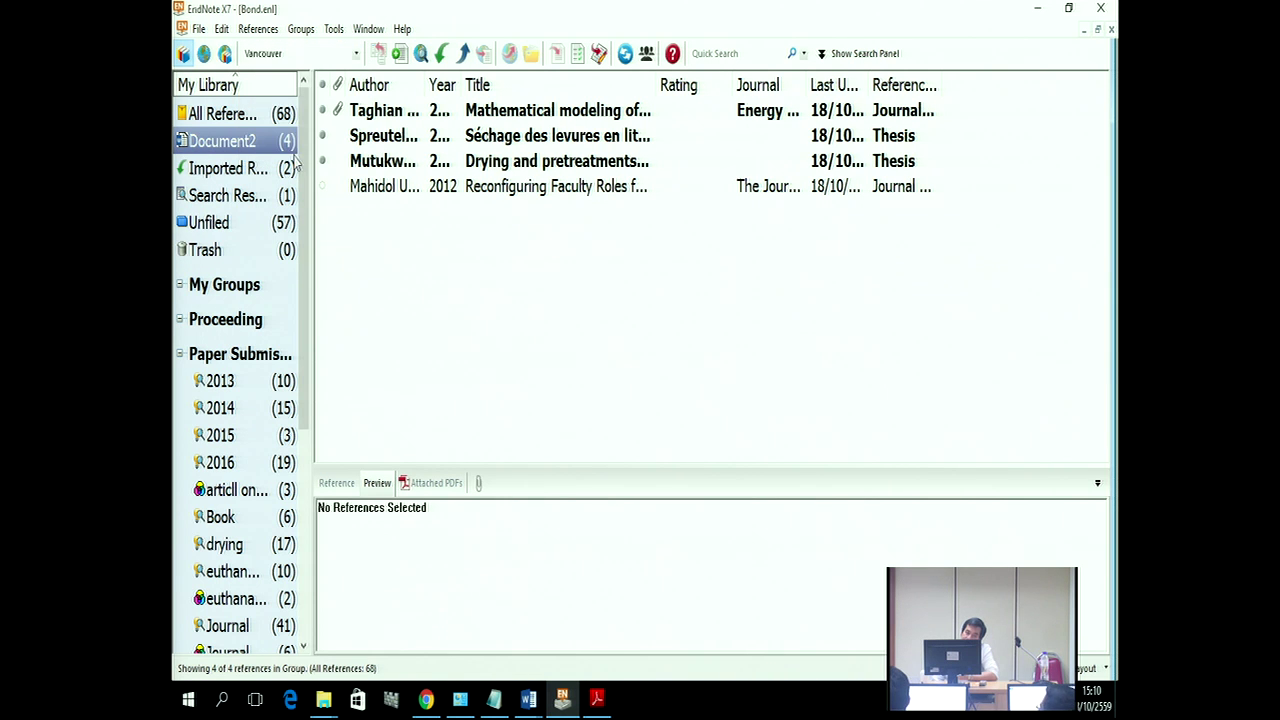
Step: Open the Vancouver style for editing and display its in-text citation templates
{"action": "left_click", "coordinate": [220, 30]}
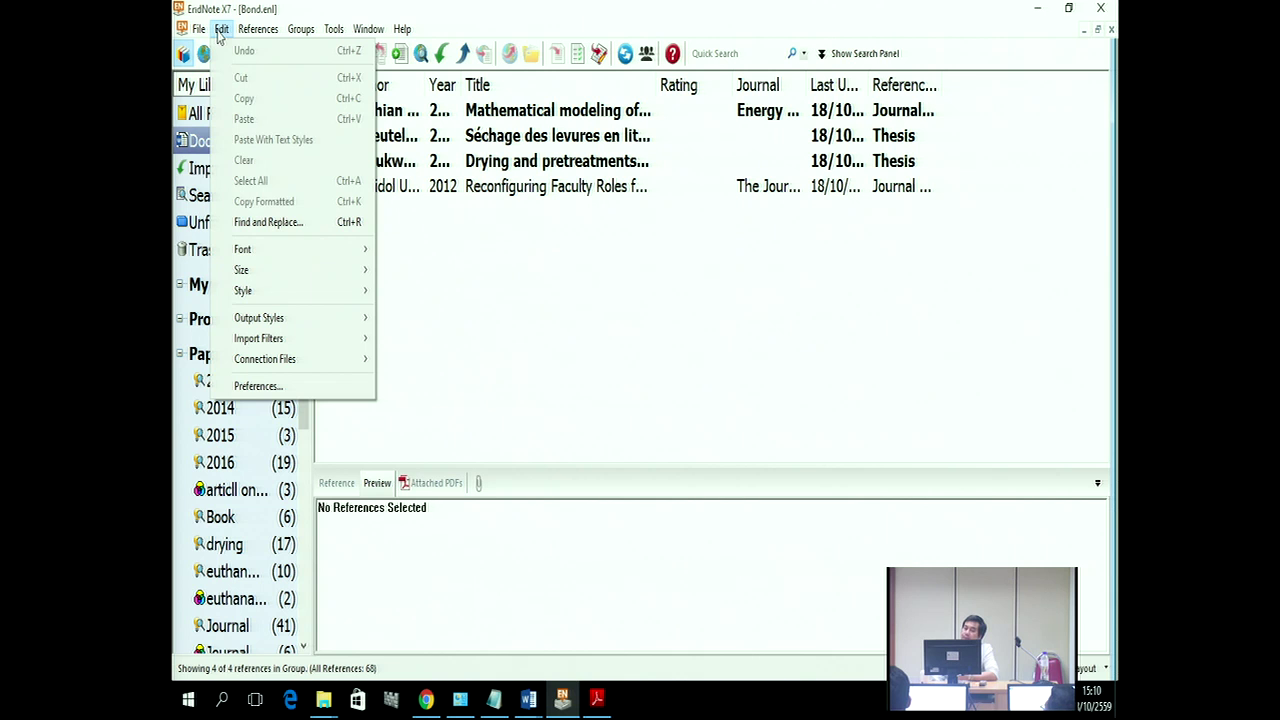
{"action": "mouse_move", "coordinate": [299, 319]}
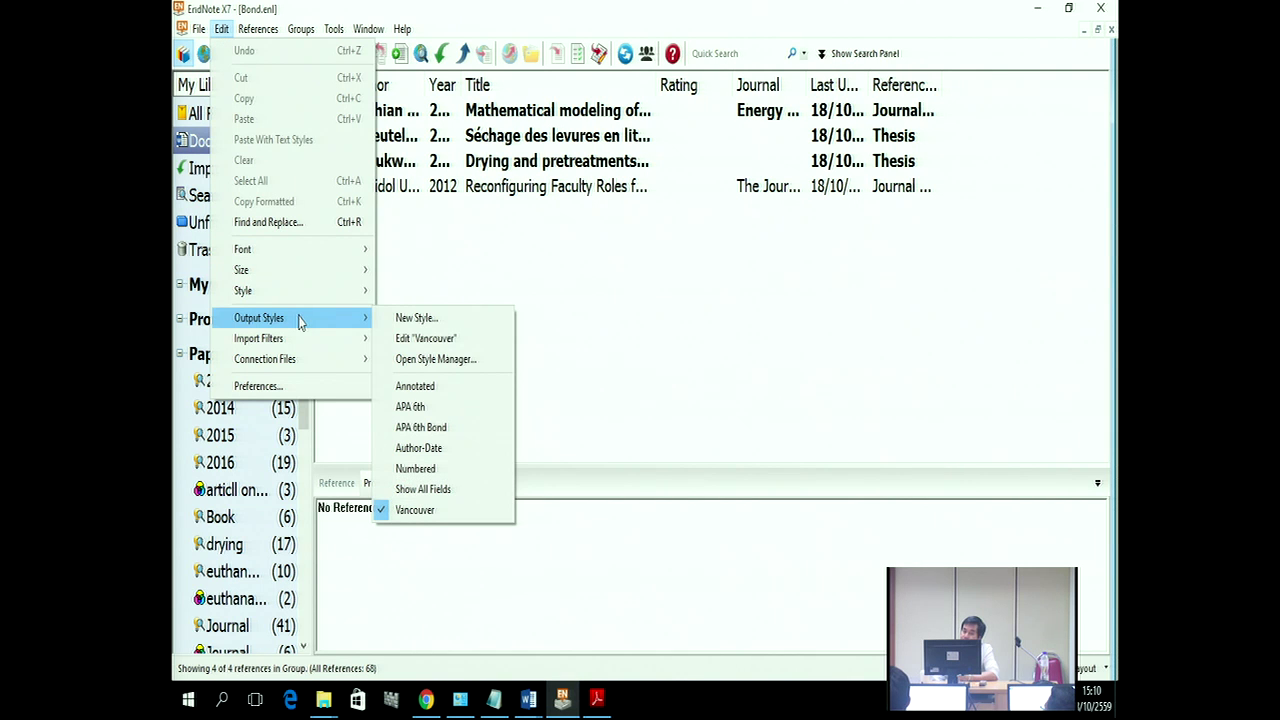
{"action": "left_click", "coordinate": [405, 343]}
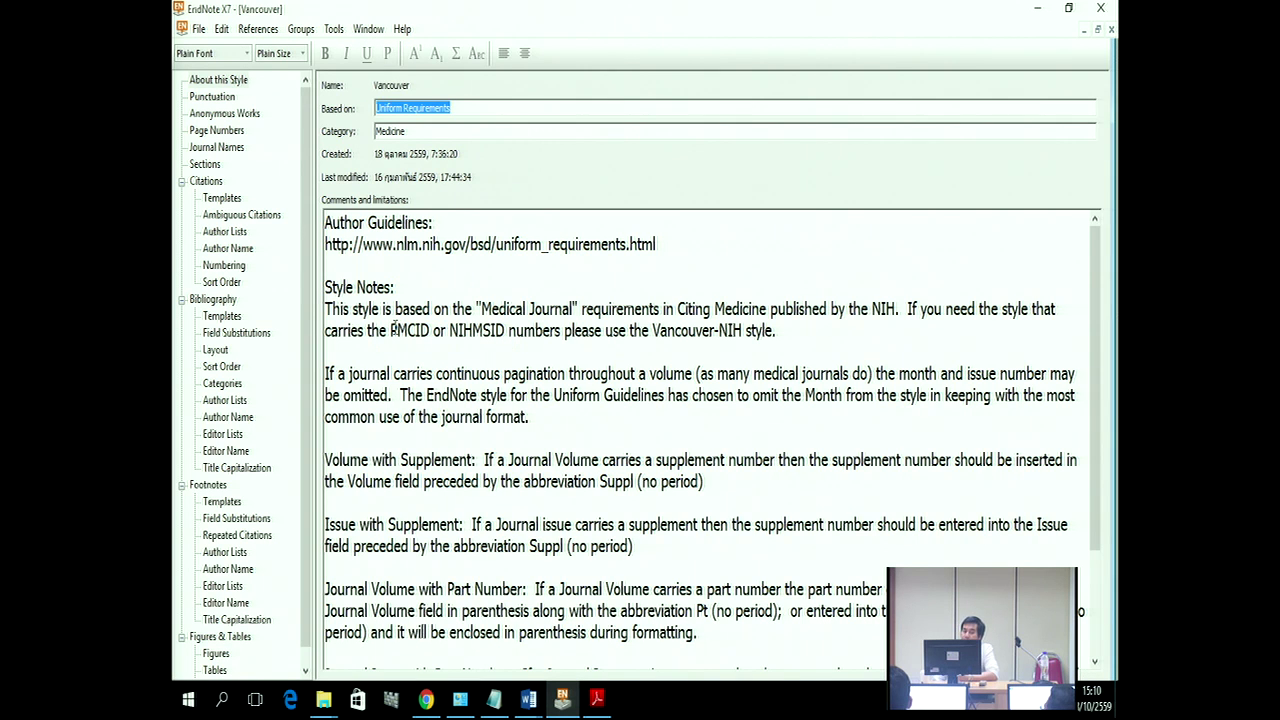
{"action": "left_click", "coordinate": [221, 198]}
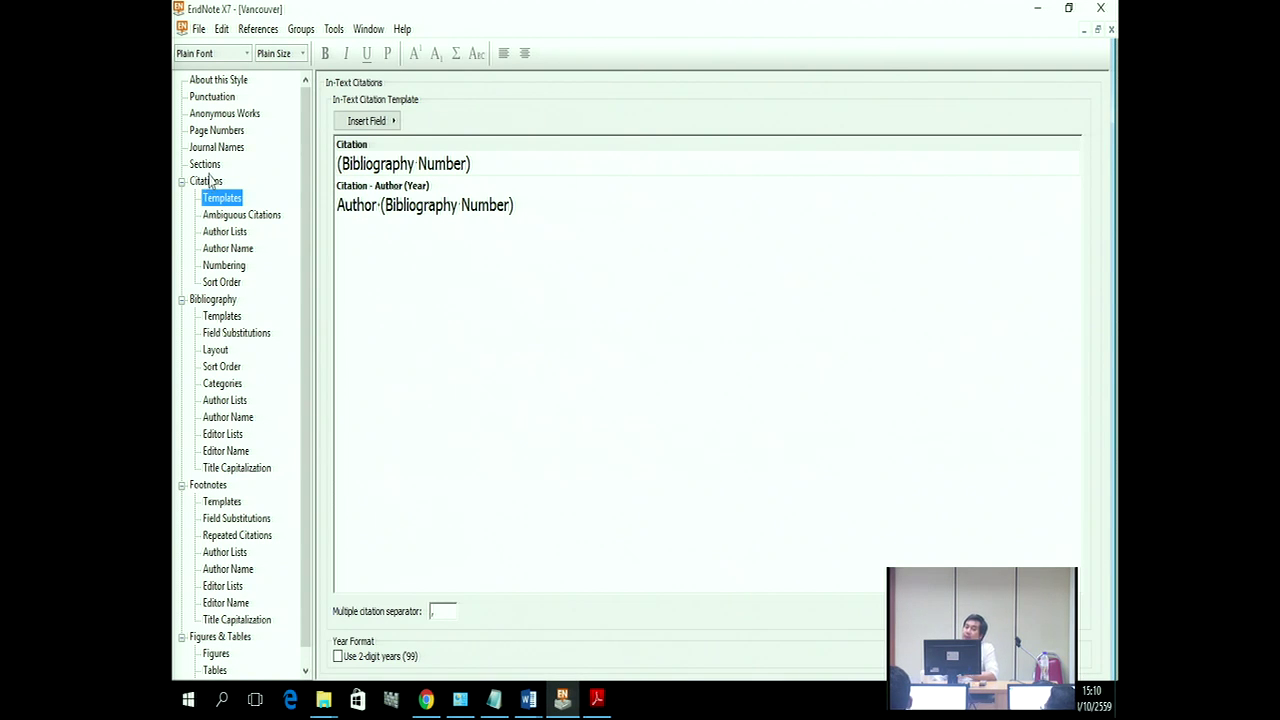
Step: Try square brackets instead of parentheses around Bibliography Number in the Citation template, and close the Vancouver style without saving
{"action": "left_click_drag", "start_coordinate": [483, 164], "coordinate": [329, 178]}
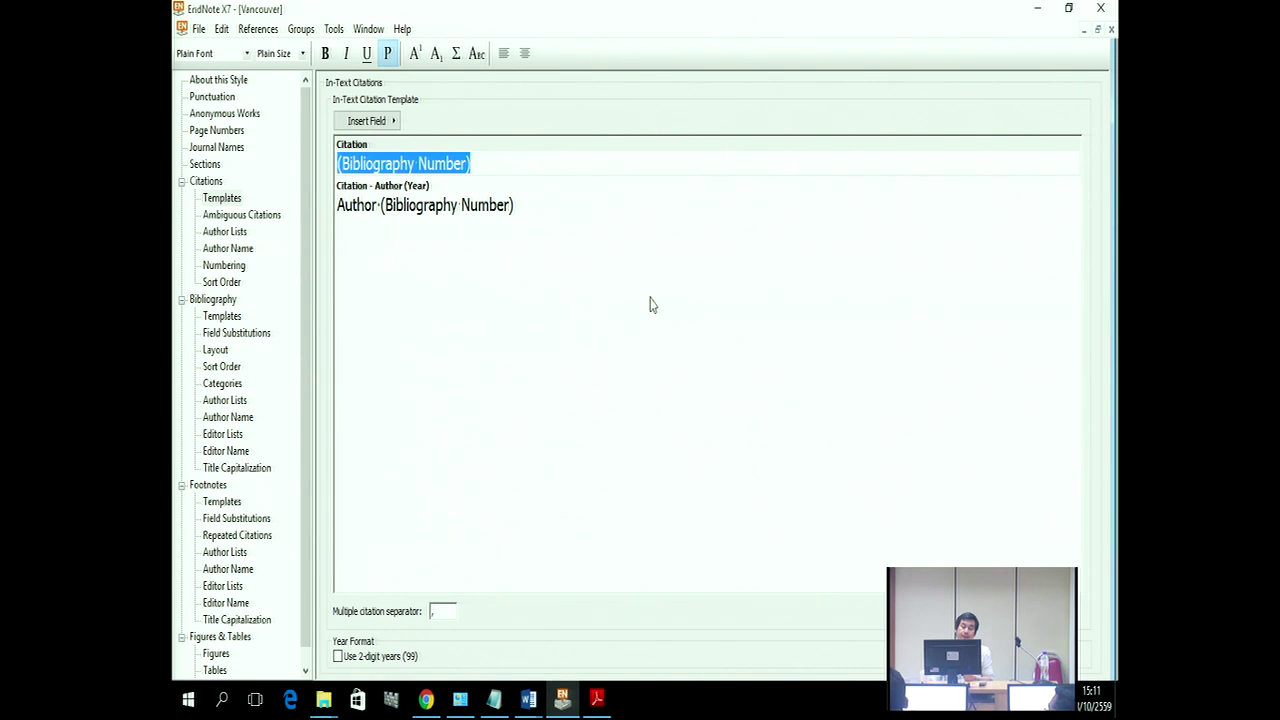
{"action": "left_click", "coordinate": [506, 167]}
{"action": "left_click_drag", "start_coordinate": [476, 163], "coordinate": [468, 164]}
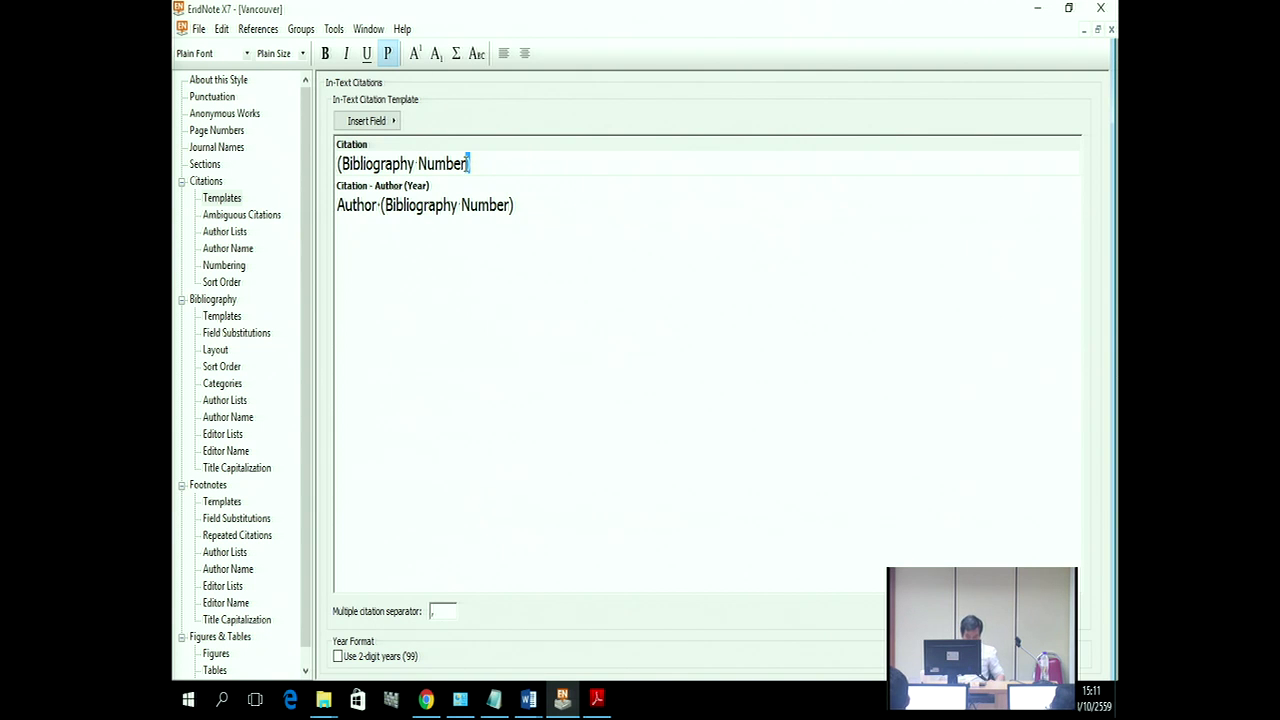
{"action": "type", "text": "]"}
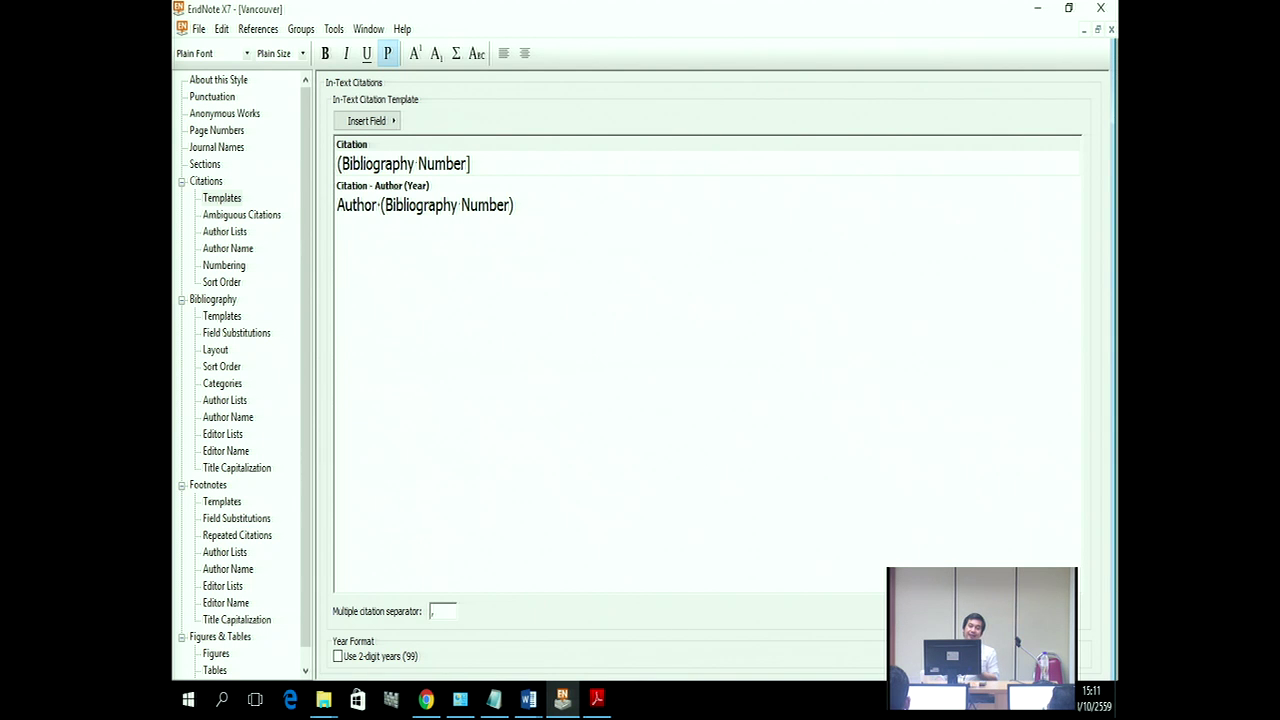
{"action": "left_click_drag", "start_coordinate": [337, 164], "coordinate": [345, 164]}
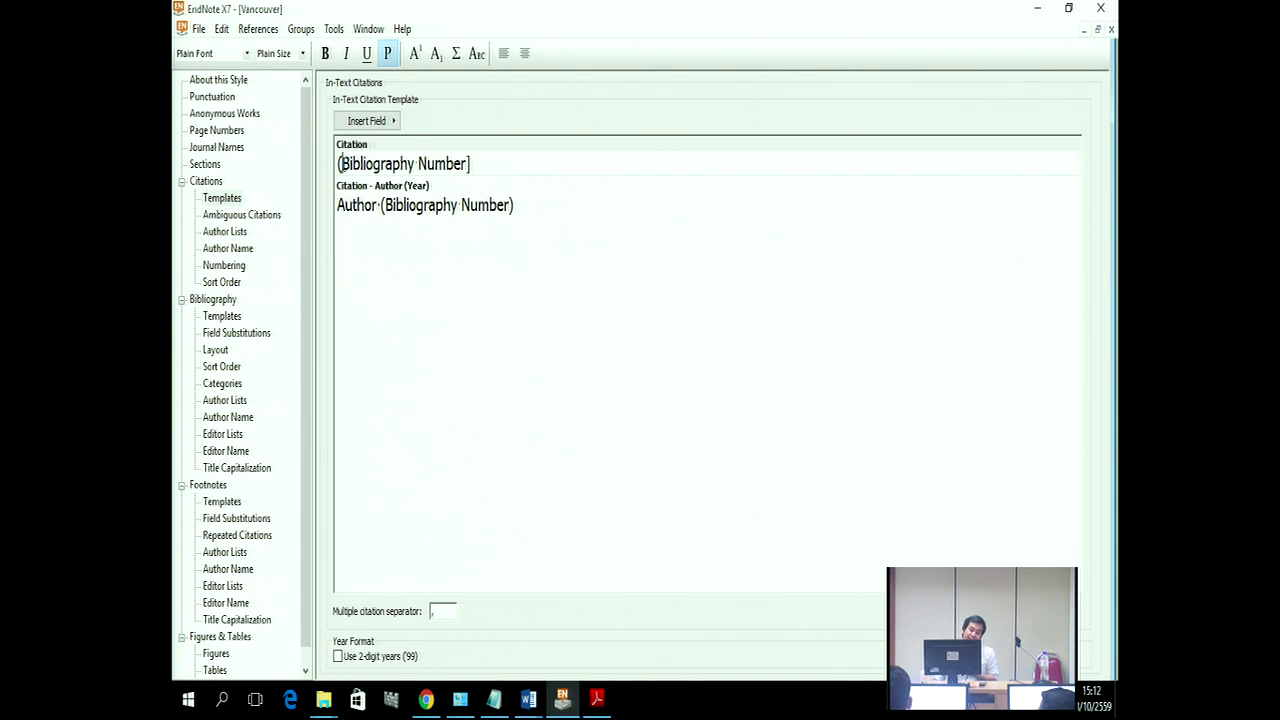
{"action": "type", "text": "["}
{"action": "type", "text": "["}
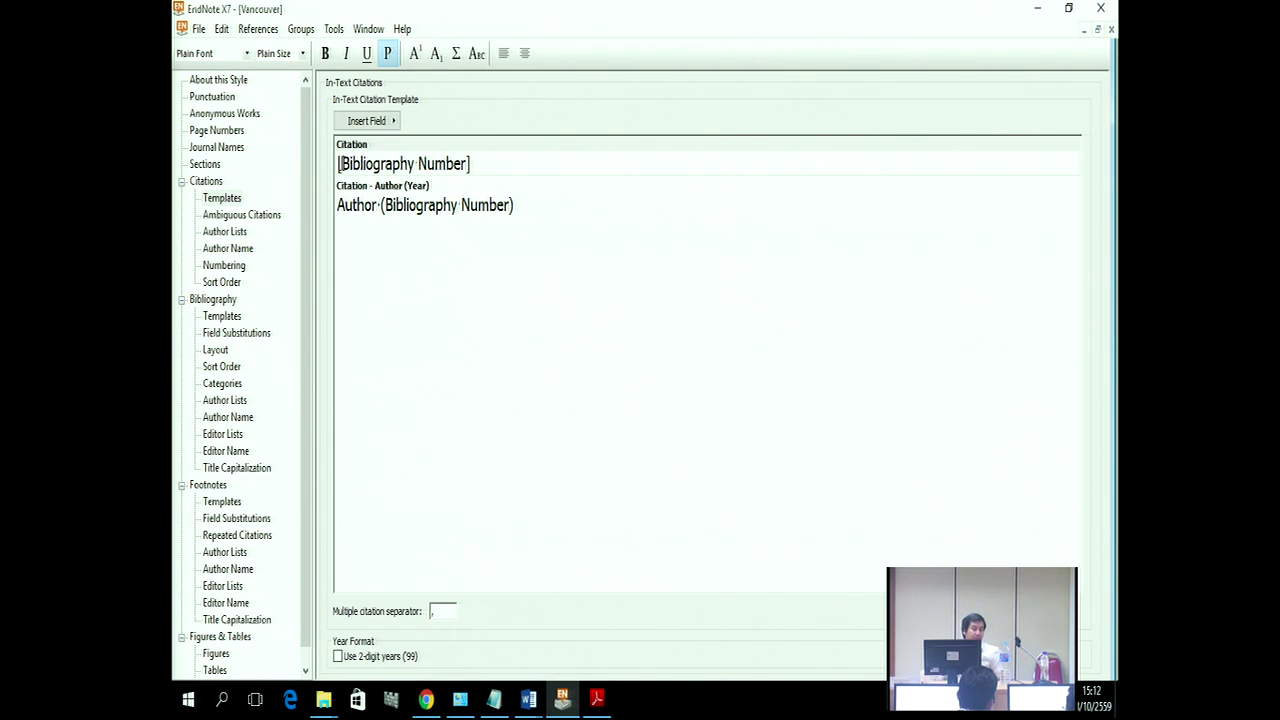
{"action": "left_click_drag", "start_coordinate": [473, 163], "coordinate": [467, 163]}
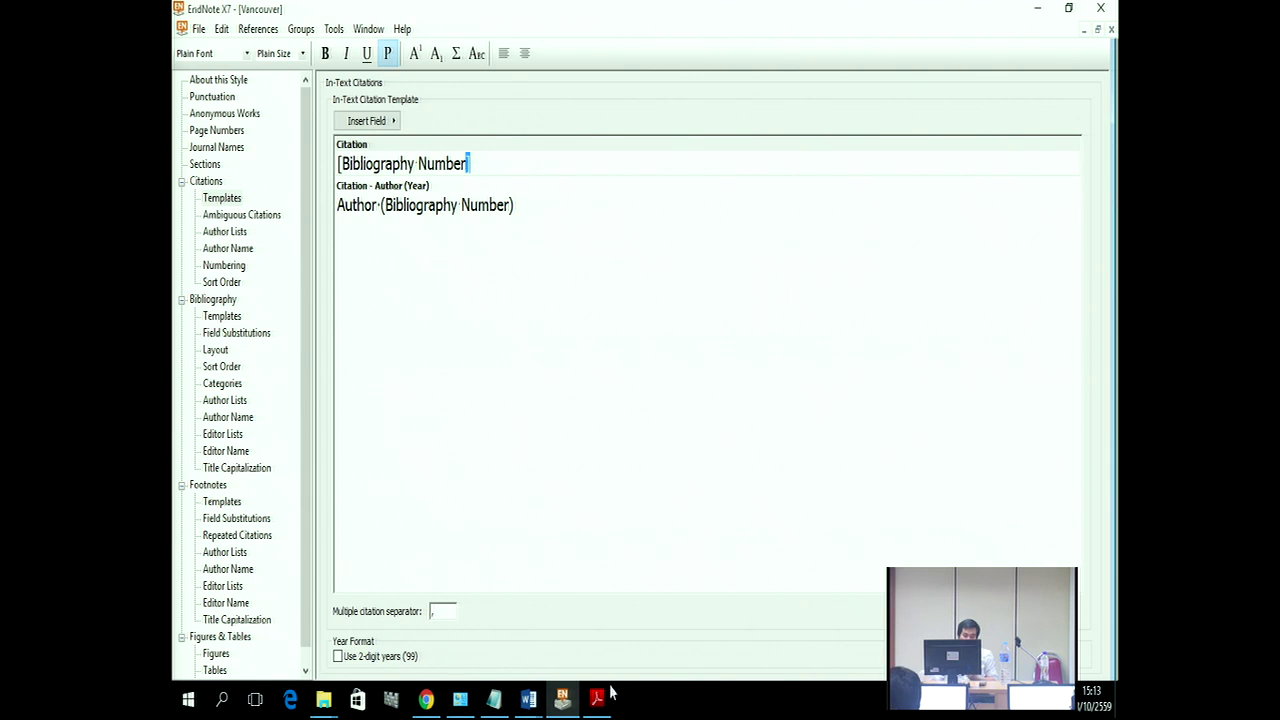
{"action": "mouse_move", "coordinate": [530, 706]}
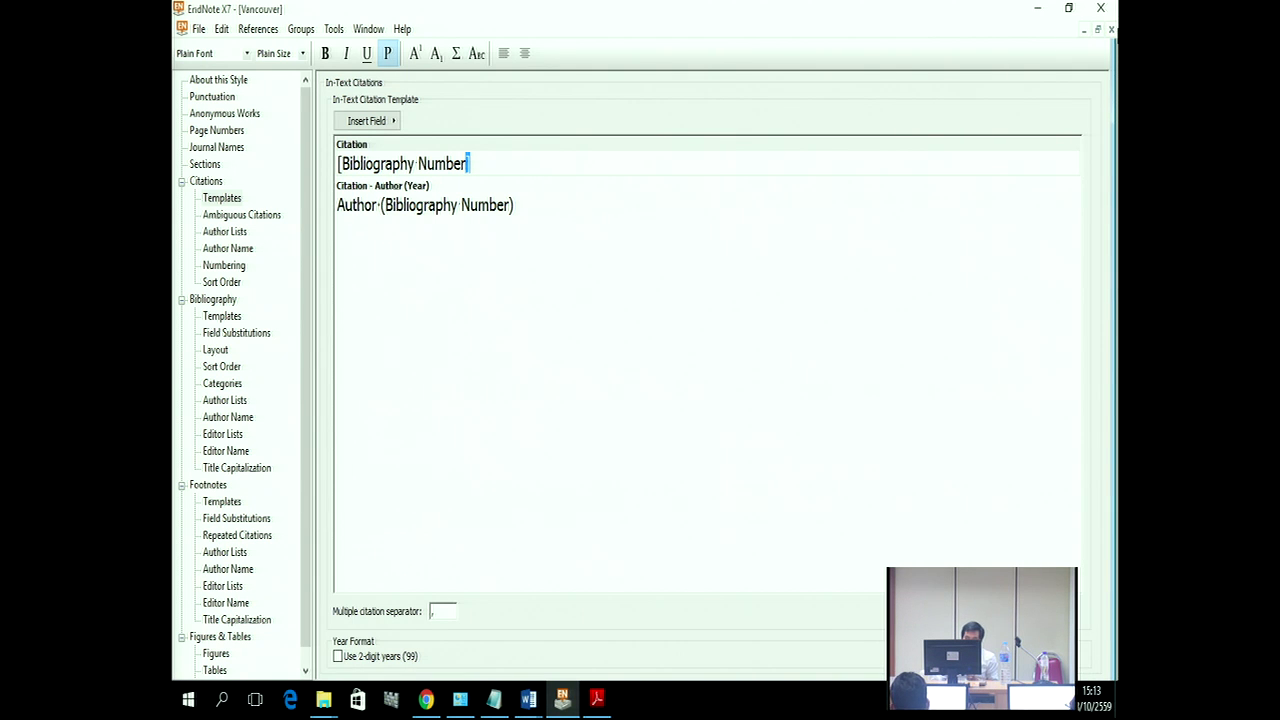
{"action": "left_click", "coordinate": [1109, 30]}
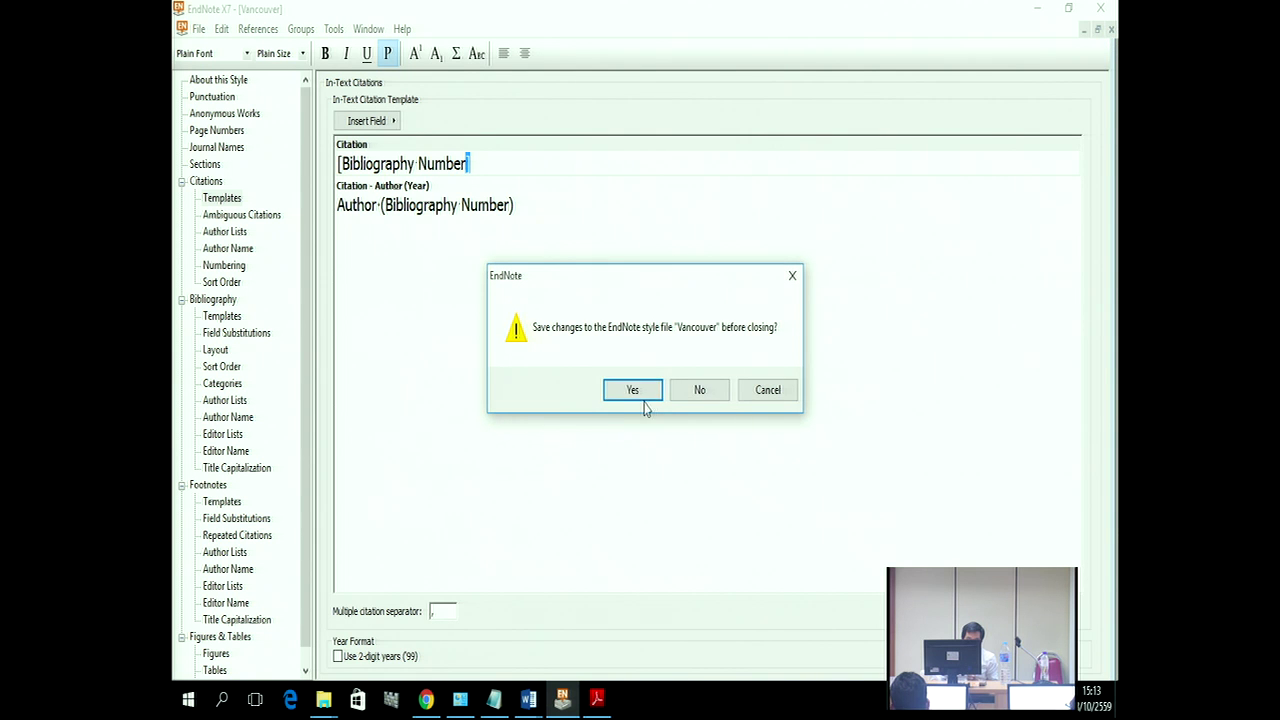
{"action": "left_click", "coordinate": [699, 390]}
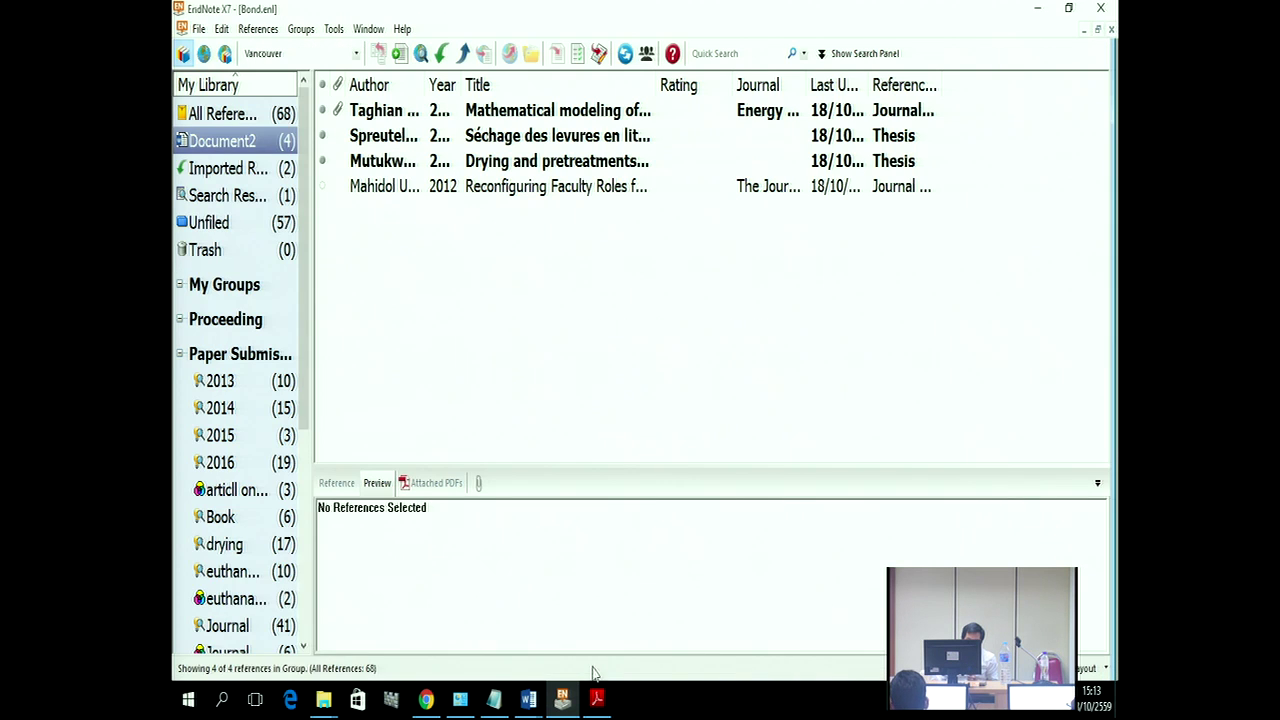
Step: Switch to Document2 in Word and place the cursor at the end of the text paragraph above the figure
{"action": "mouse_move", "coordinate": [528, 698]}
{"action": "left_click", "coordinate": [760, 632]}
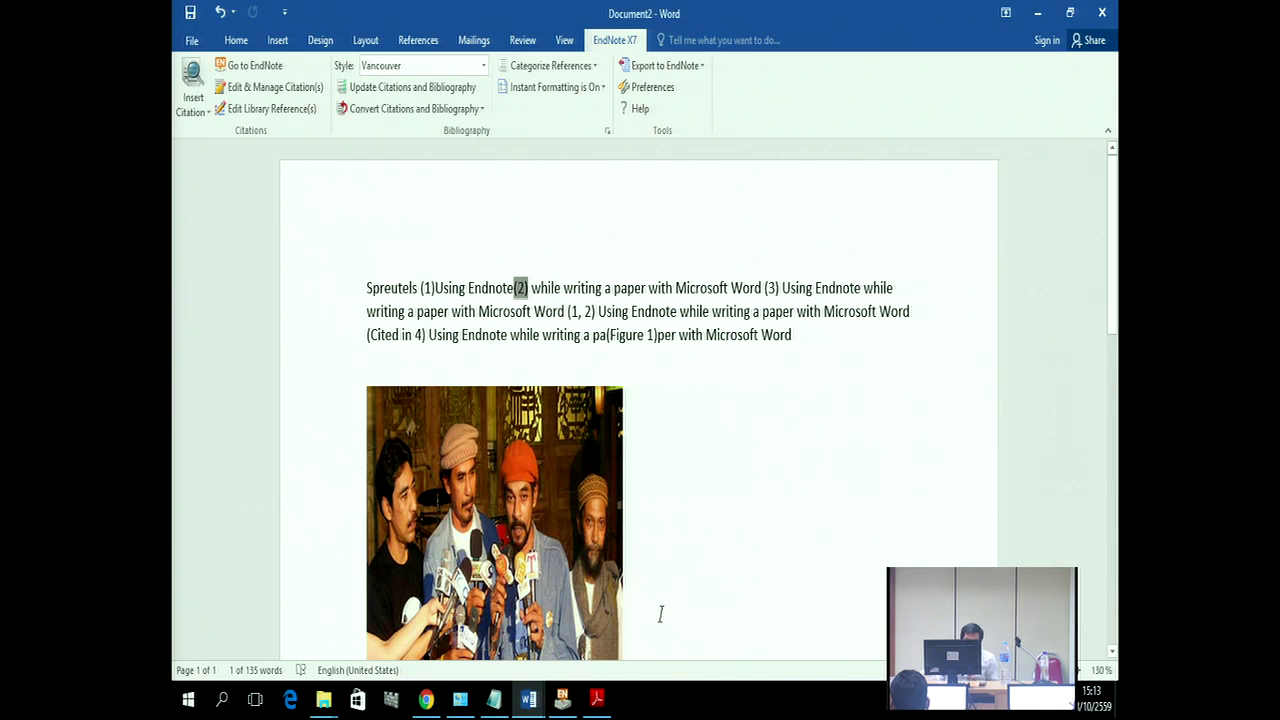
{"action": "scroll", "coordinate": [709, 420], "scroll_direction": "down", "scroll_amount": 3}
{"action": "scroll", "coordinate": [768, 416], "scroll_direction": "down", "scroll_amount": 2}
{"action": "scroll", "coordinate": [790, 300], "scroll_direction": "up", "scroll_amount": 2}
{"action": "left_click", "coordinate": [814, 205]}
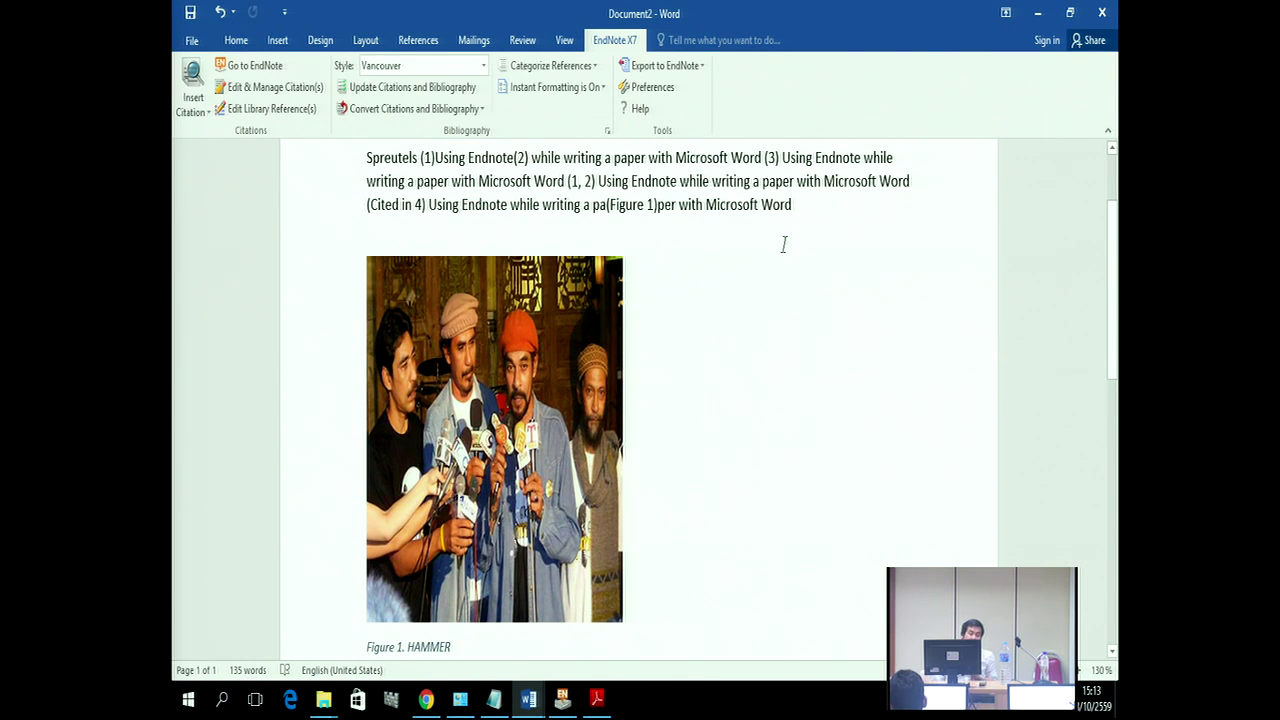
Step: Switch to EndNote and display the references of the Thesis smart group in the paper-submission group set
{"action": "left_click", "coordinate": [562, 698]}
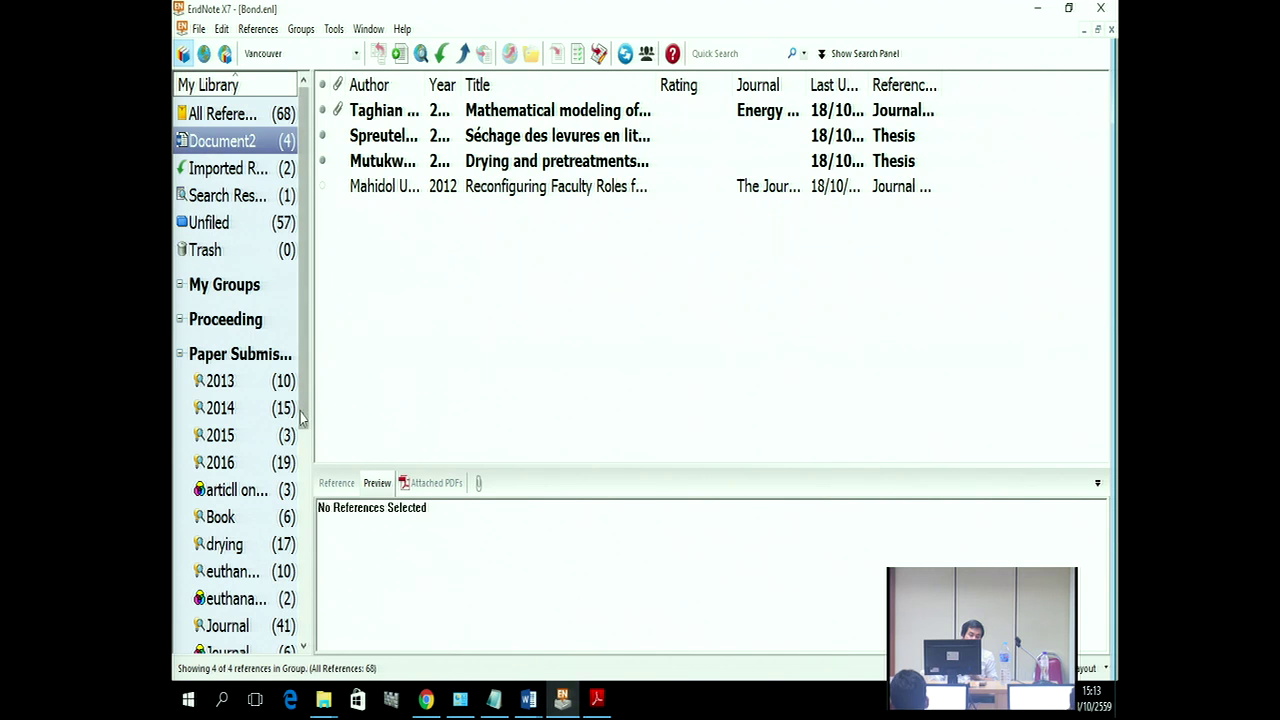
{"action": "scroll", "coordinate": [255, 530], "scroll_direction": "down", "scroll_amount": 1}
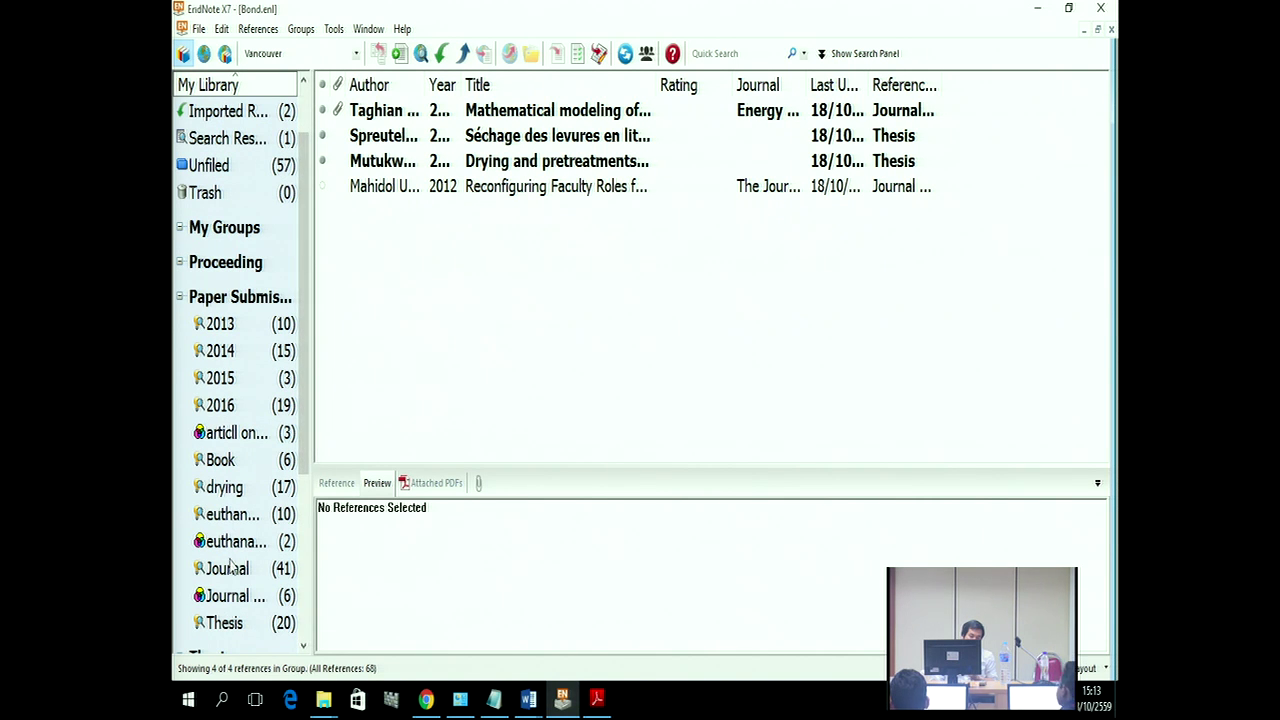
{"action": "scroll", "coordinate": [303, 432], "scroll_direction": "down", "scroll_amount": 1}
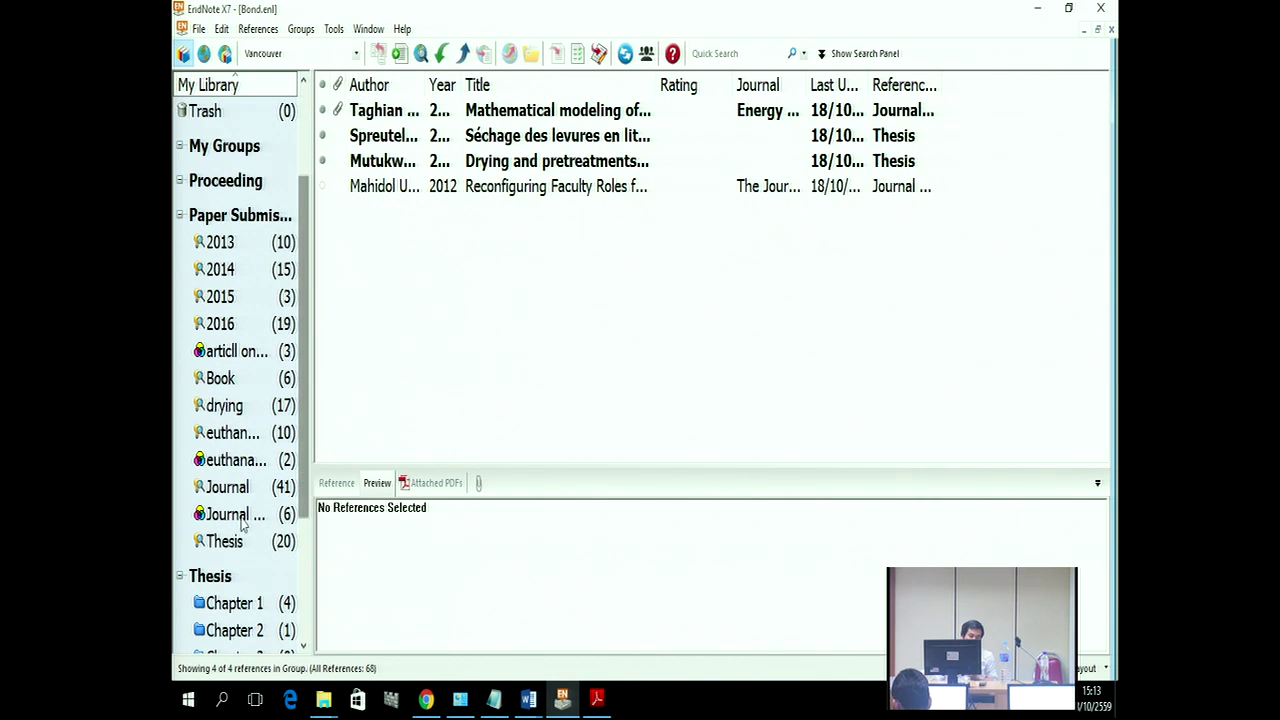
{"action": "left_click", "coordinate": [224, 541]}
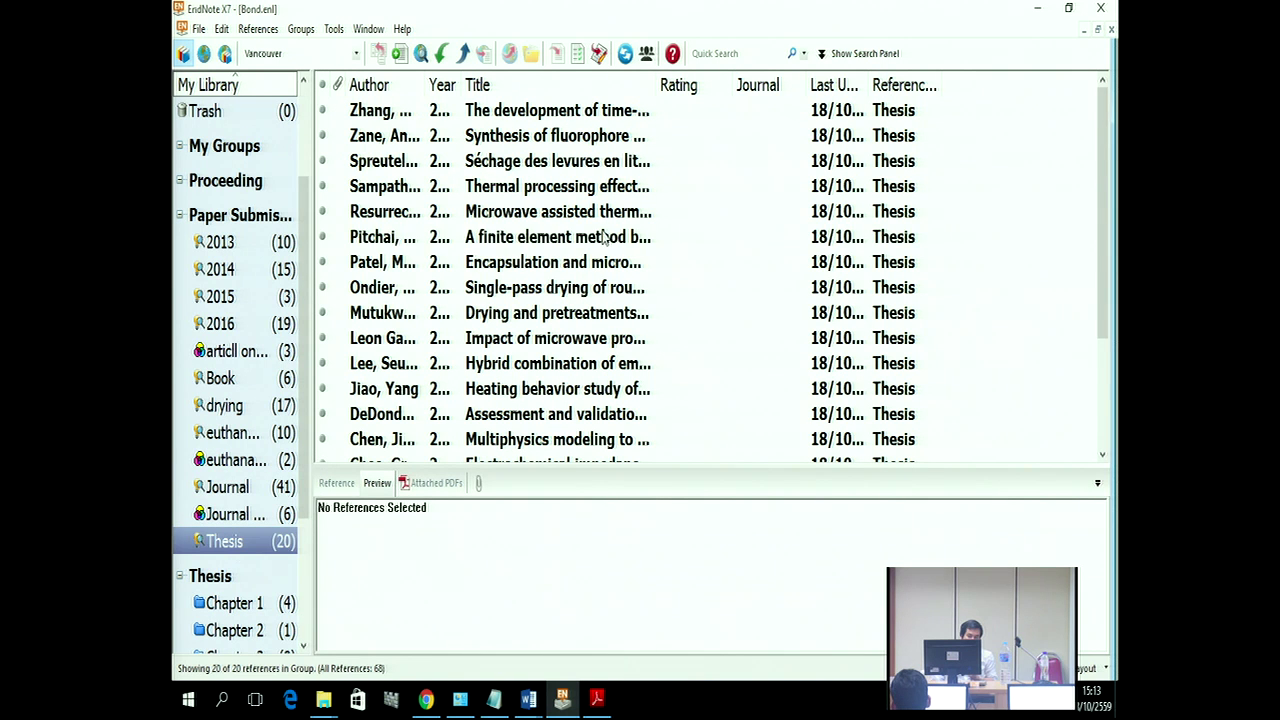
Step: Cite the thesis "A finite element method based microwave heat transfer modeling of frozen multi-component foods" at the end of Document2's text paragraph in Word
{"action": "left_click", "coordinate": [608, 237]}
{"action": "left_click", "coordinate": [530, 700]}
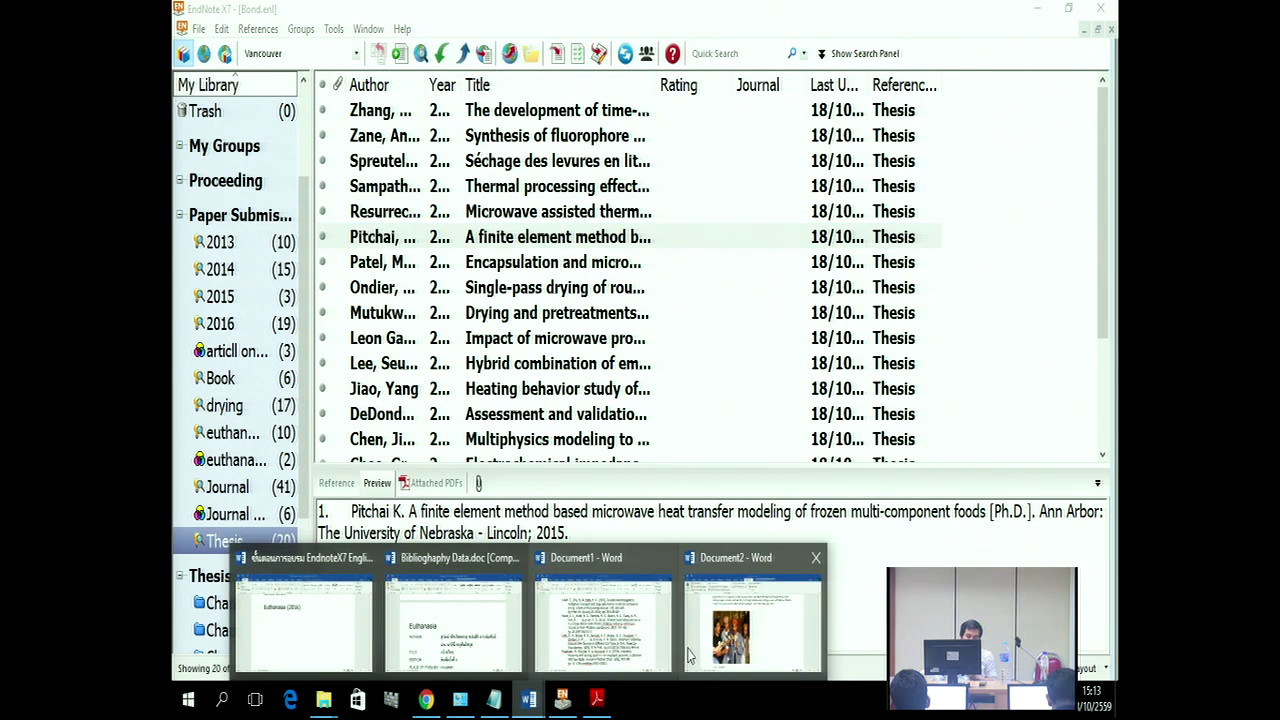
{"action": "left_click", "coordinate": [750, 645]}
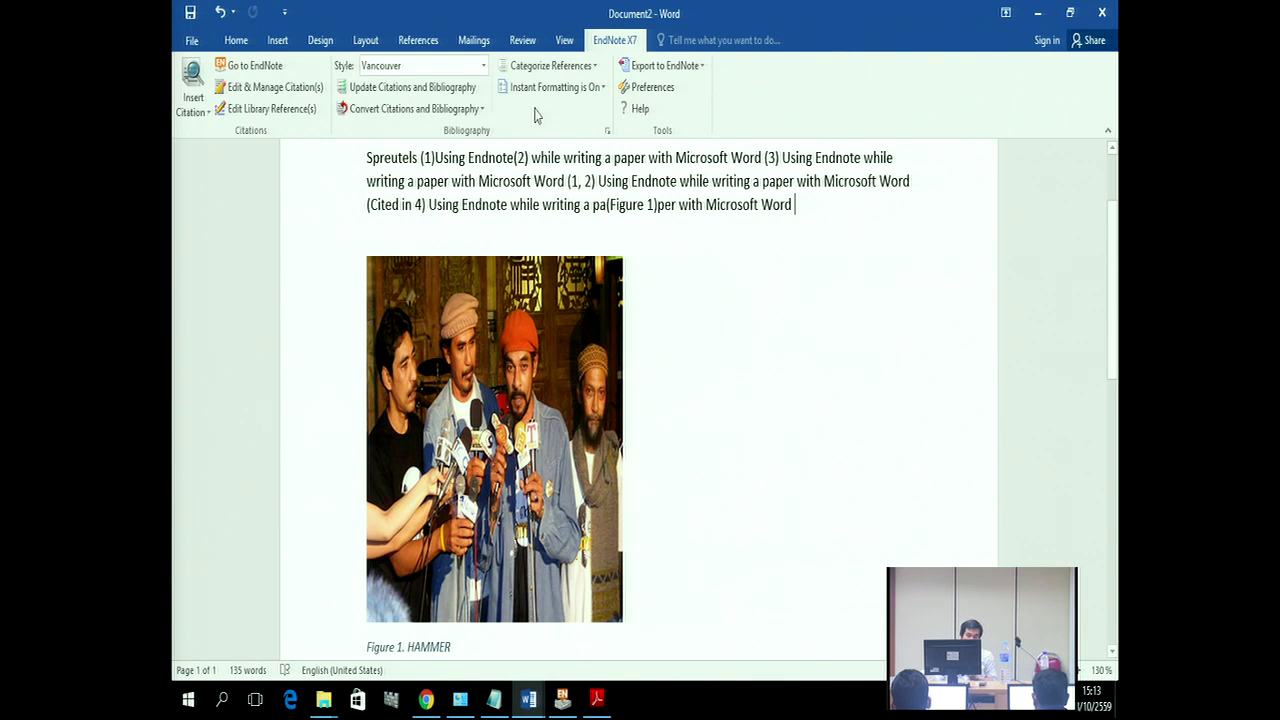
{"action": "left_click", "coordinate": [195, 108]}
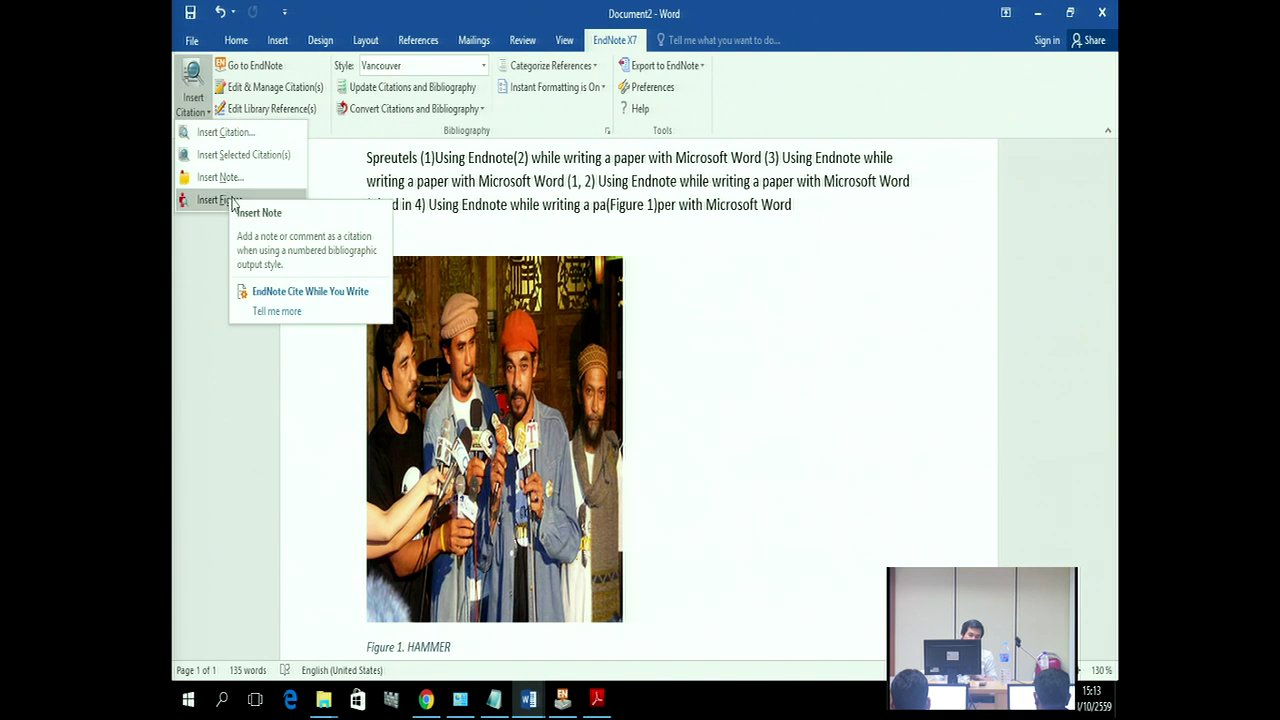
{"action": "left_click", "coordinate": [230, 154]}
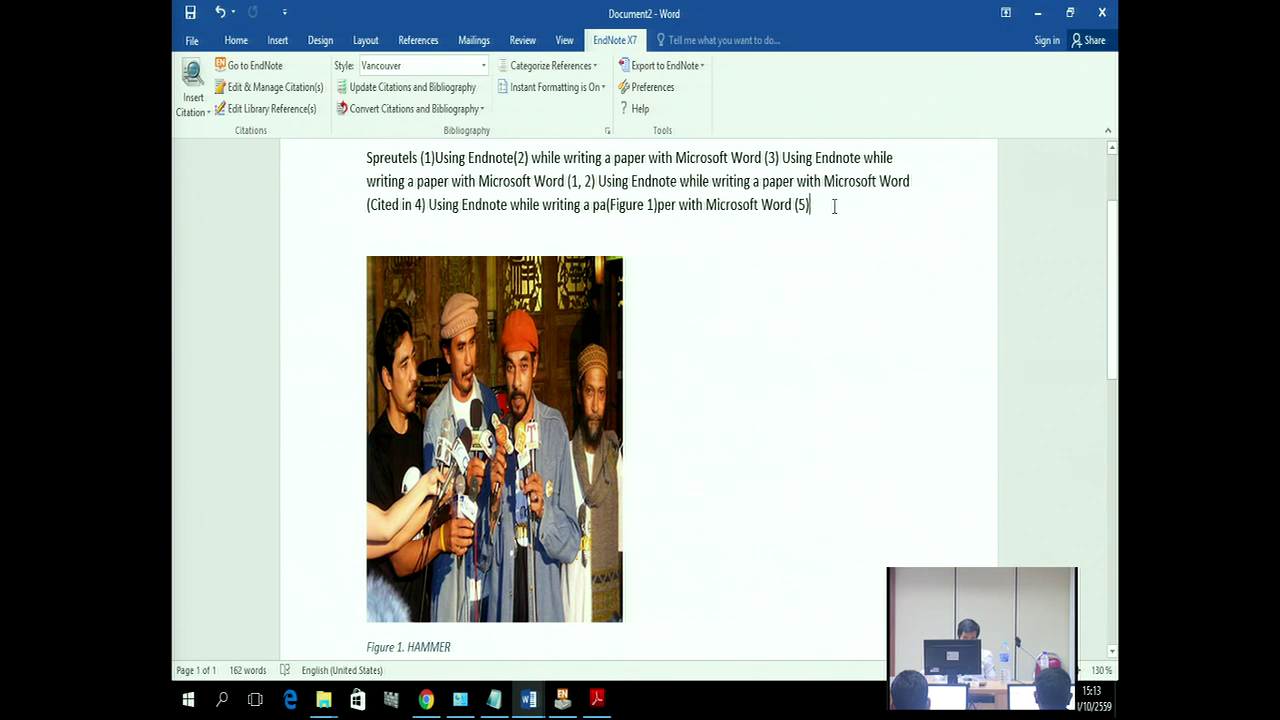
Step: Paste "Bibliography Number." after the new citation and cite "The co-digestion management of tuna waste" from EndNote's Book group behind it
{"action": "right_click", "coordinate": [834, 206]}
{"action": "left_click", "coordinate": [894, 290]}
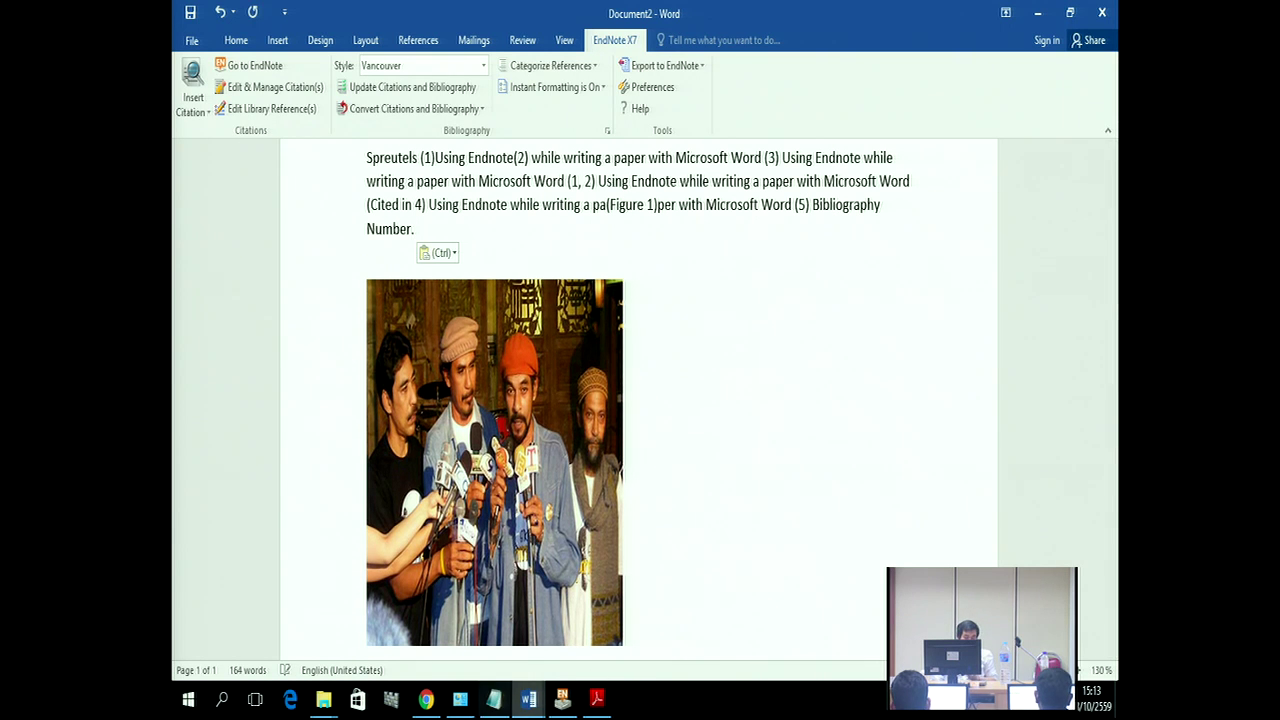
{"action": "mouse_move", "coordinate": [560, 705]}
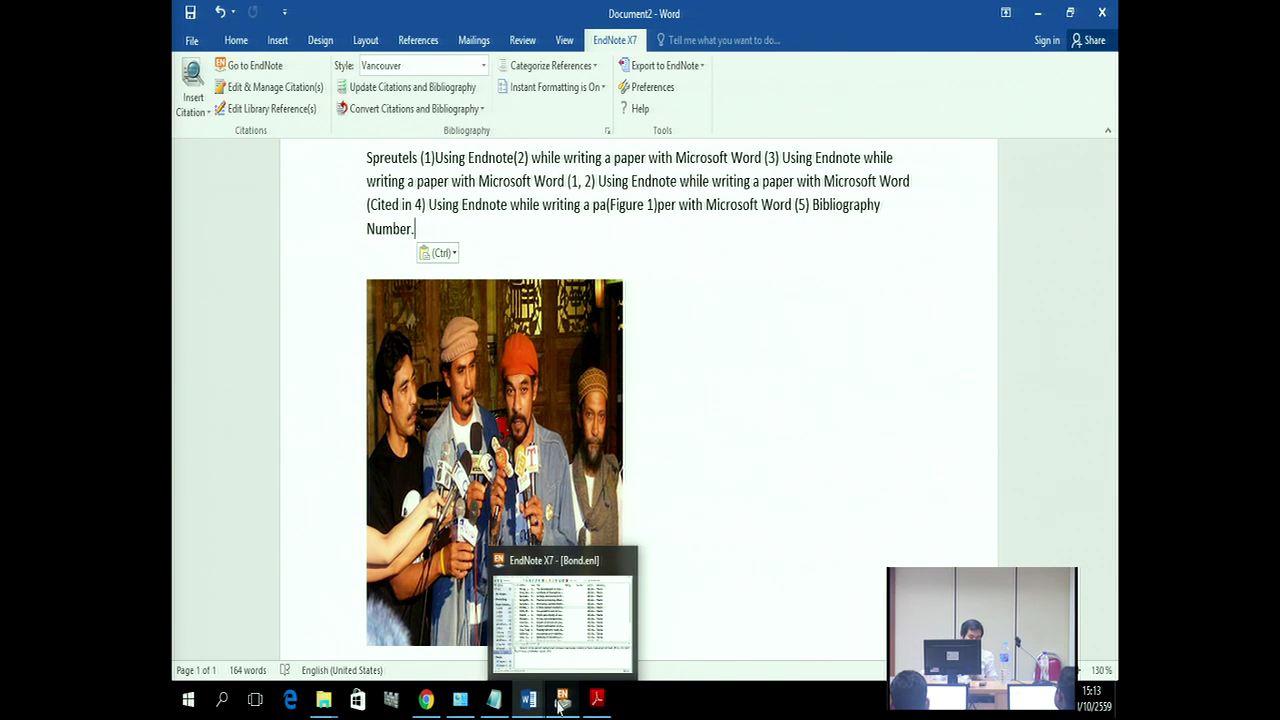
{"action": "left_click", "coordinate": [561, 703]}
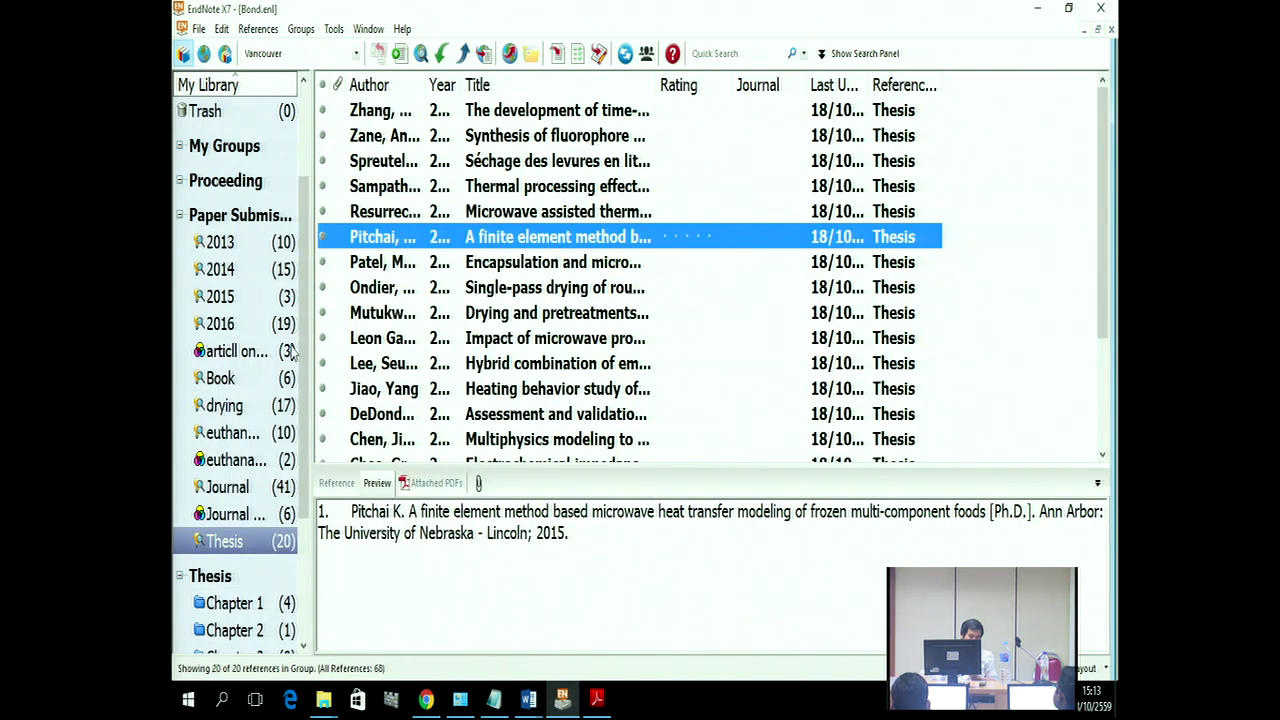
{"action": "scroll", "coordinate": [308, 420], "scroll_direction": "down", "scroll_amount": 1}
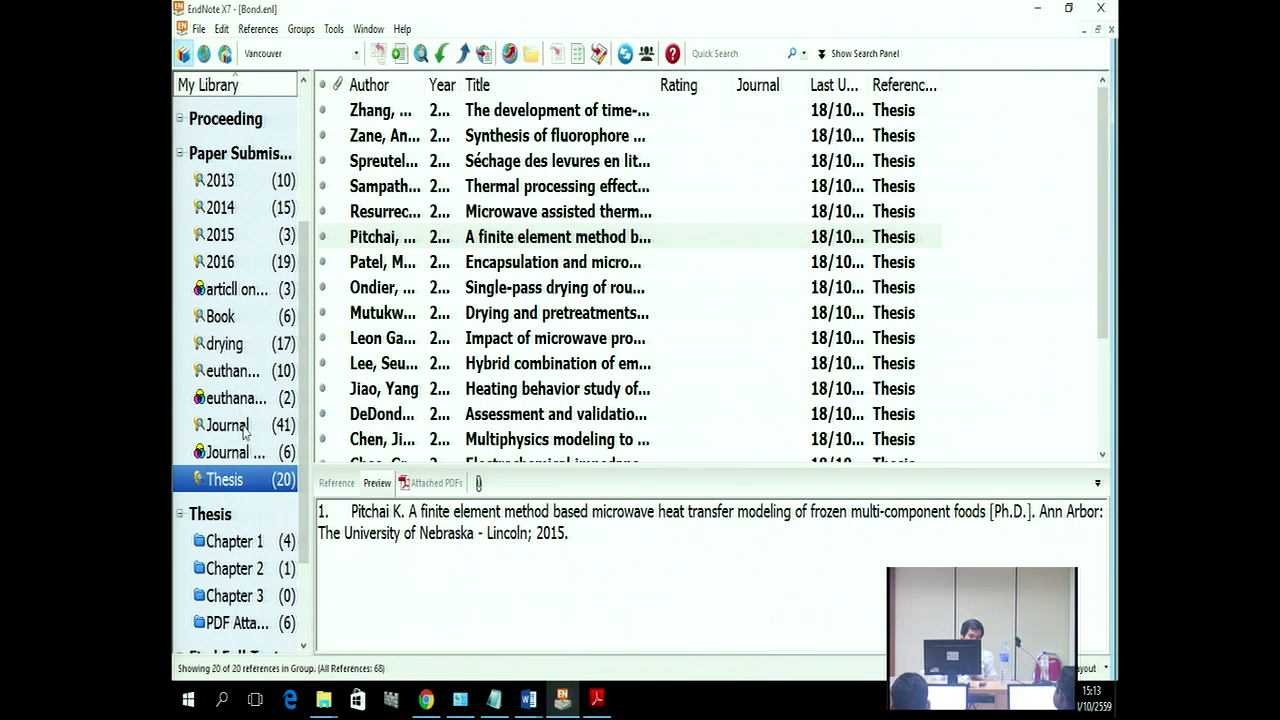
{"action": "left_click", "coordinate": [220, 316]}
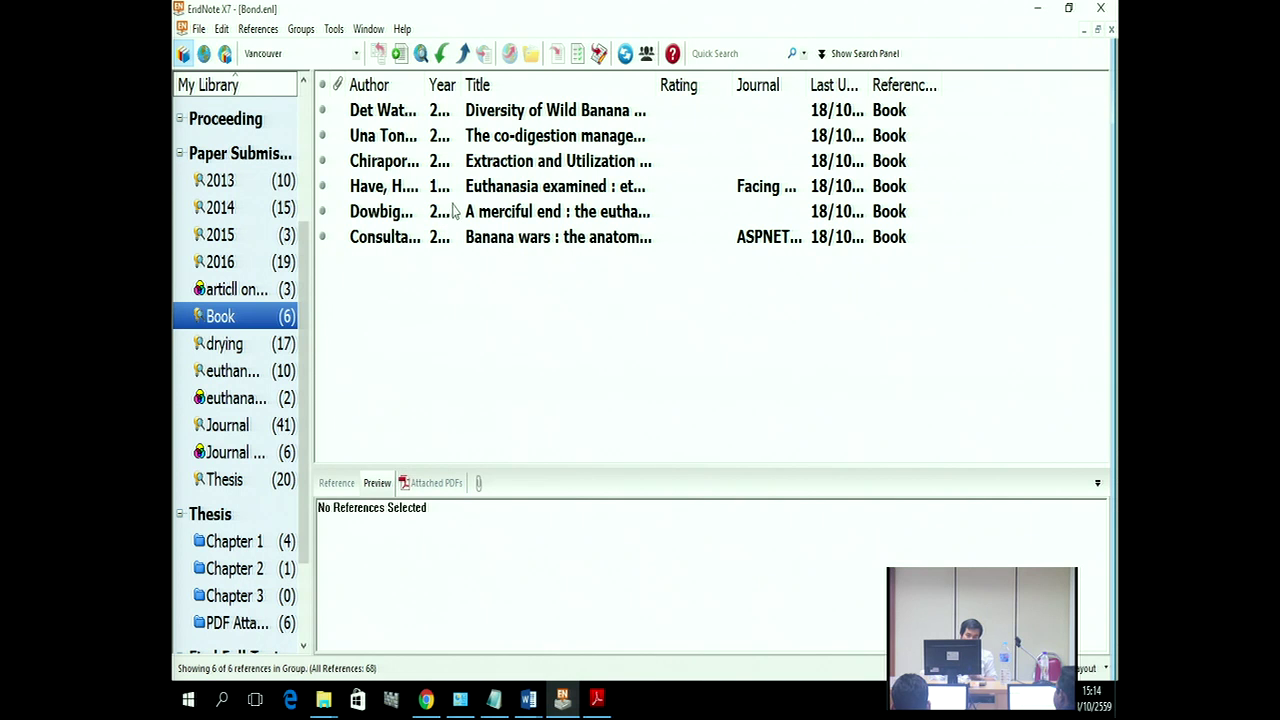
{"action": "left_click", "coordinate": [459, 140]}
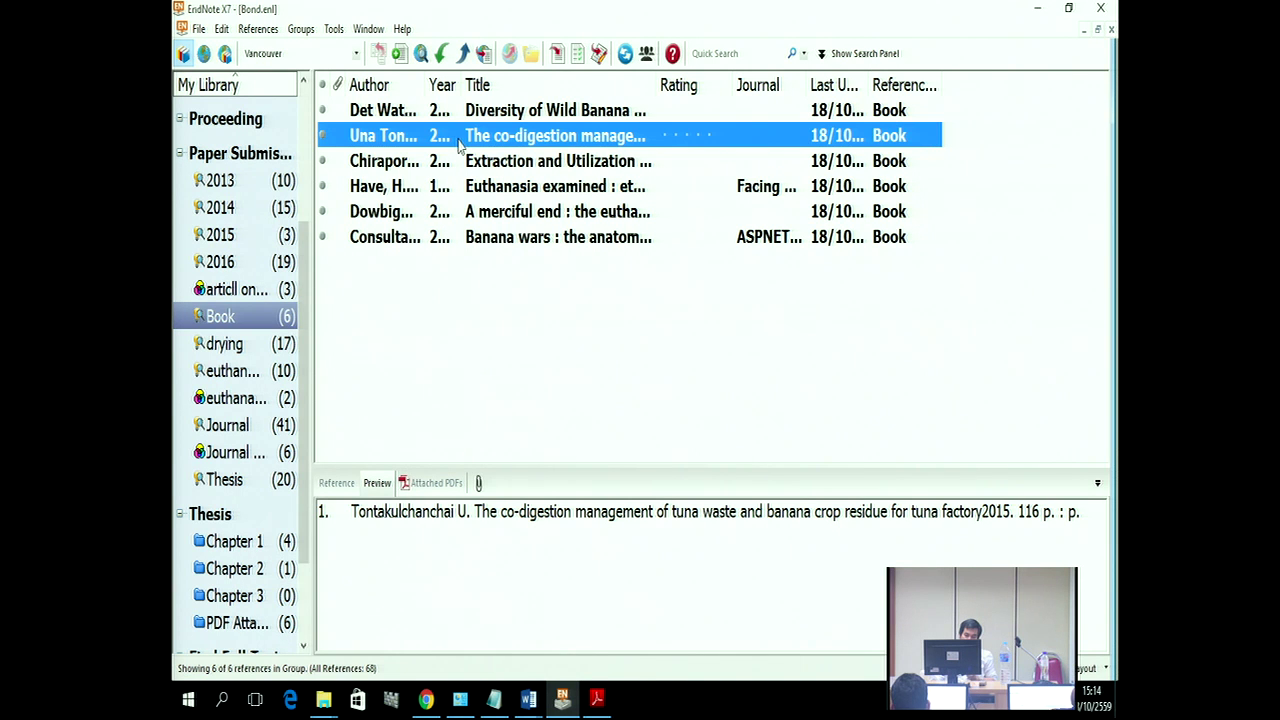
{"action": "left_click", "coordinate": [577, 53]}
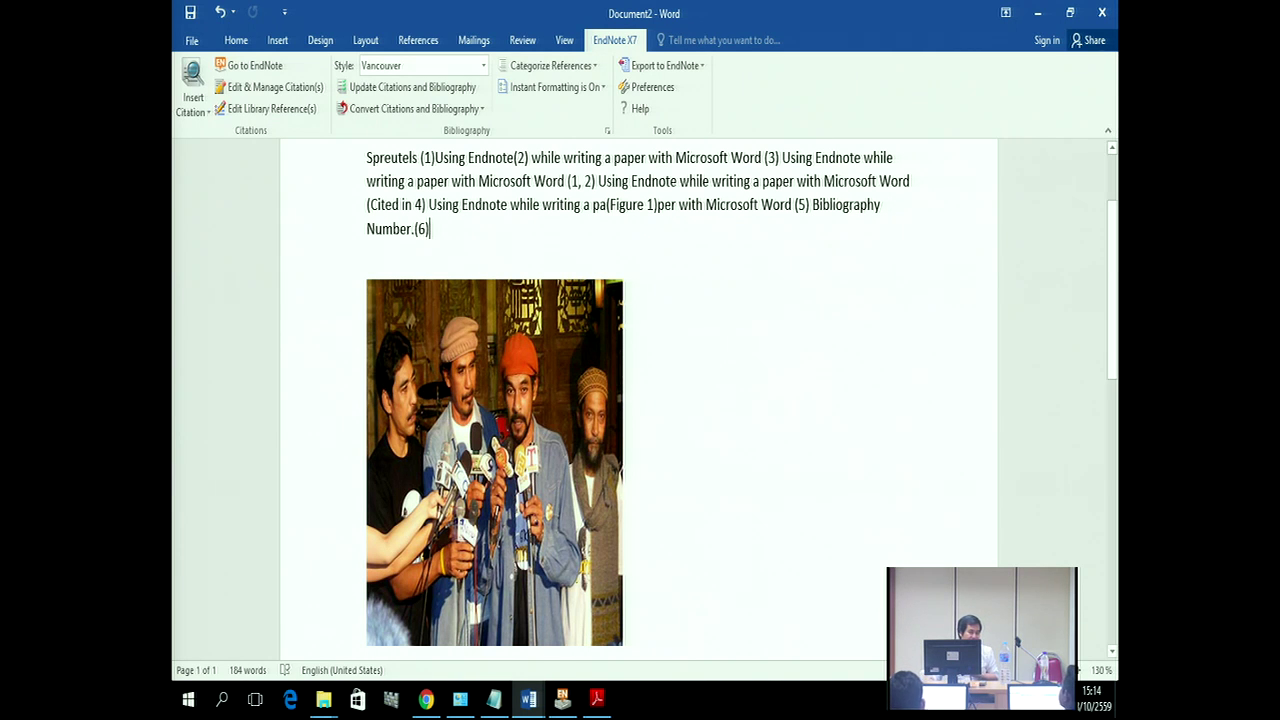
Step: Open the reference category configuration for the document and add a category heading named Journals
{"action": "left_click_drag", "start_coordinate": [1040, 671], "coordinate": [1042, 671]}
{"action": "scroll", "coordinate": [877, 440], "scroll_direction": "up", "scroll_amount": 3}
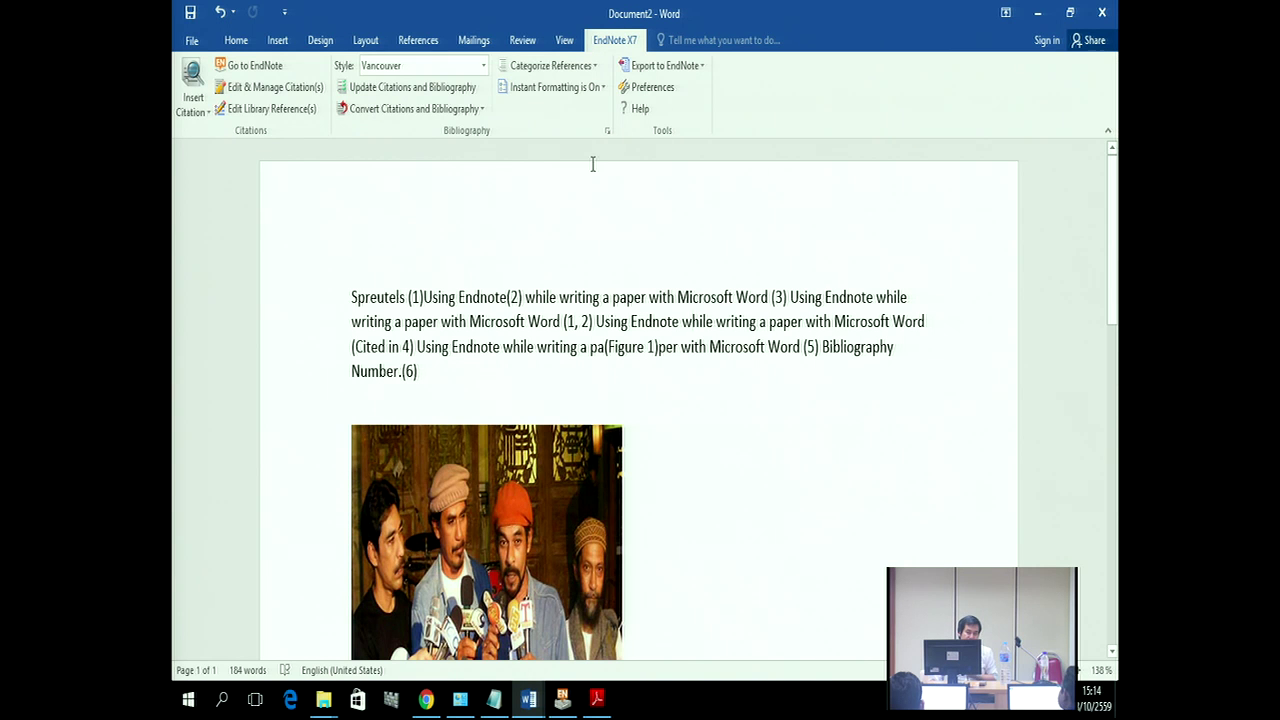
{"action": "left_click", "coordinate": [595, 66]}
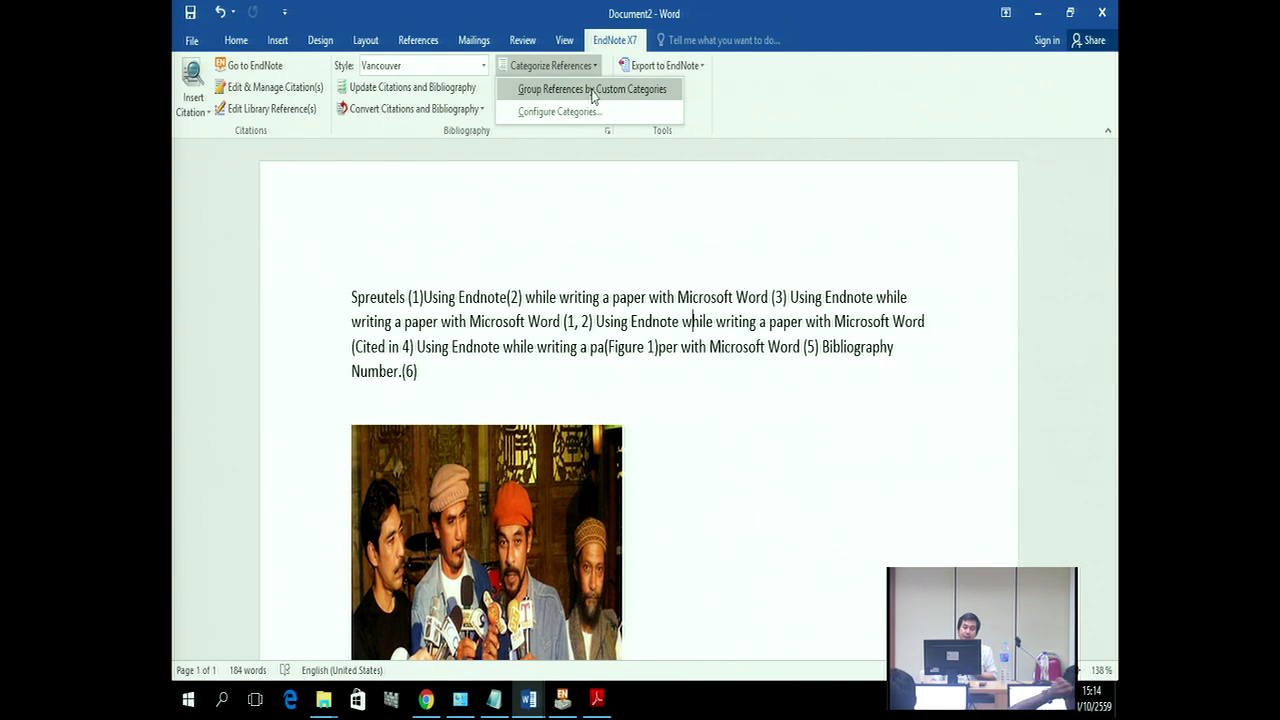
{"action": "left_click", "coordinate": [557, 111]}
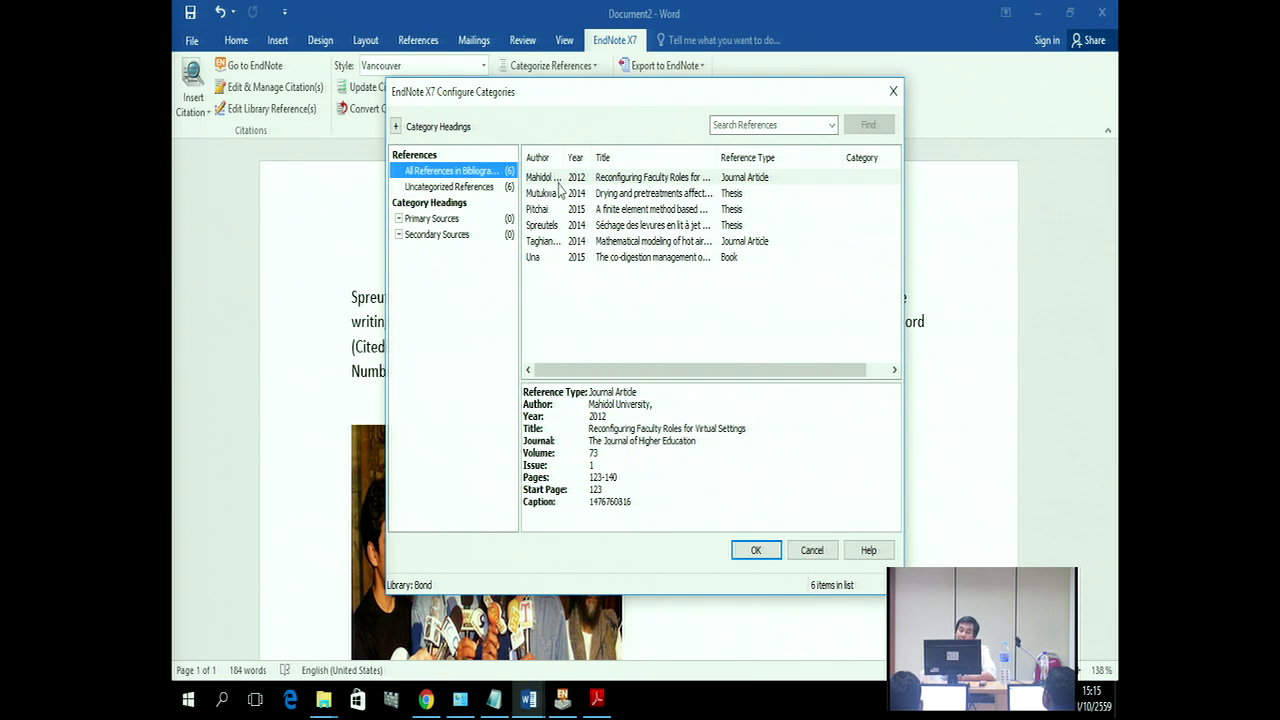
{"action": "left_click", "coordinate": [420, 222]}
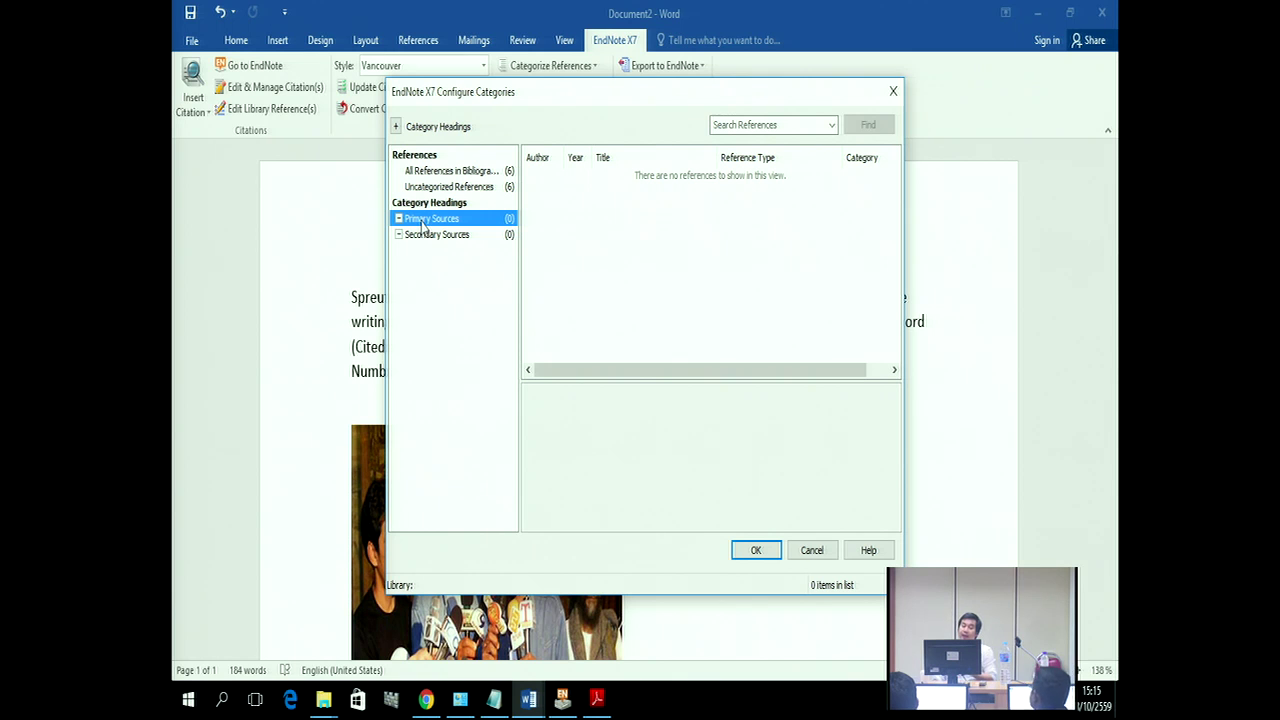
{"action": "right_click", "coordinate": [424, 224]}
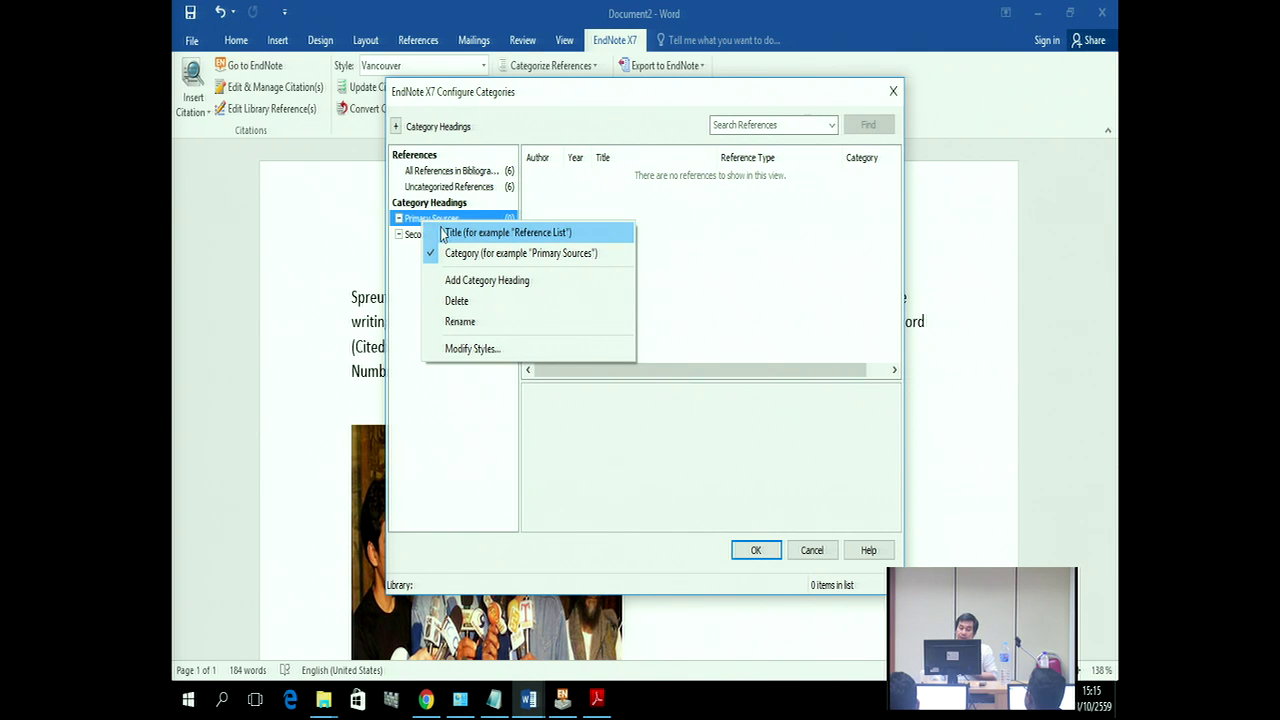
{"action": "left_click", "coordinate": [468, 285]}
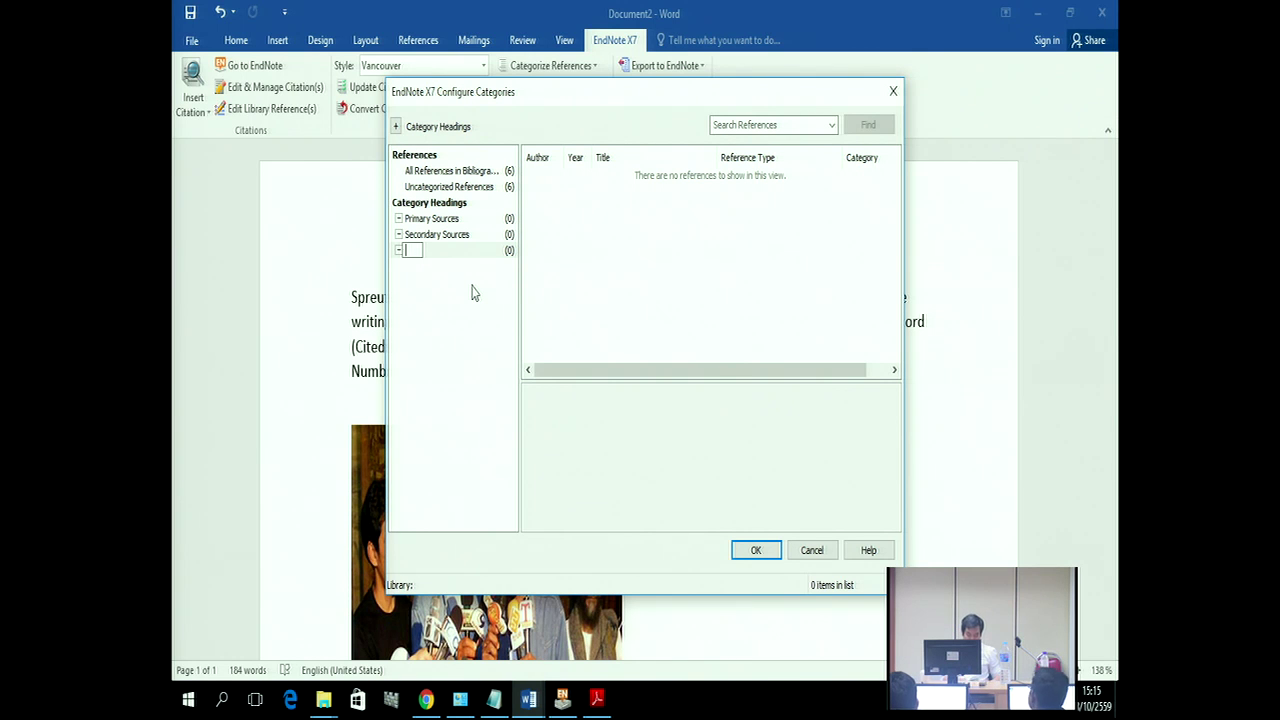
{"action": "type", "text": "Jou"}
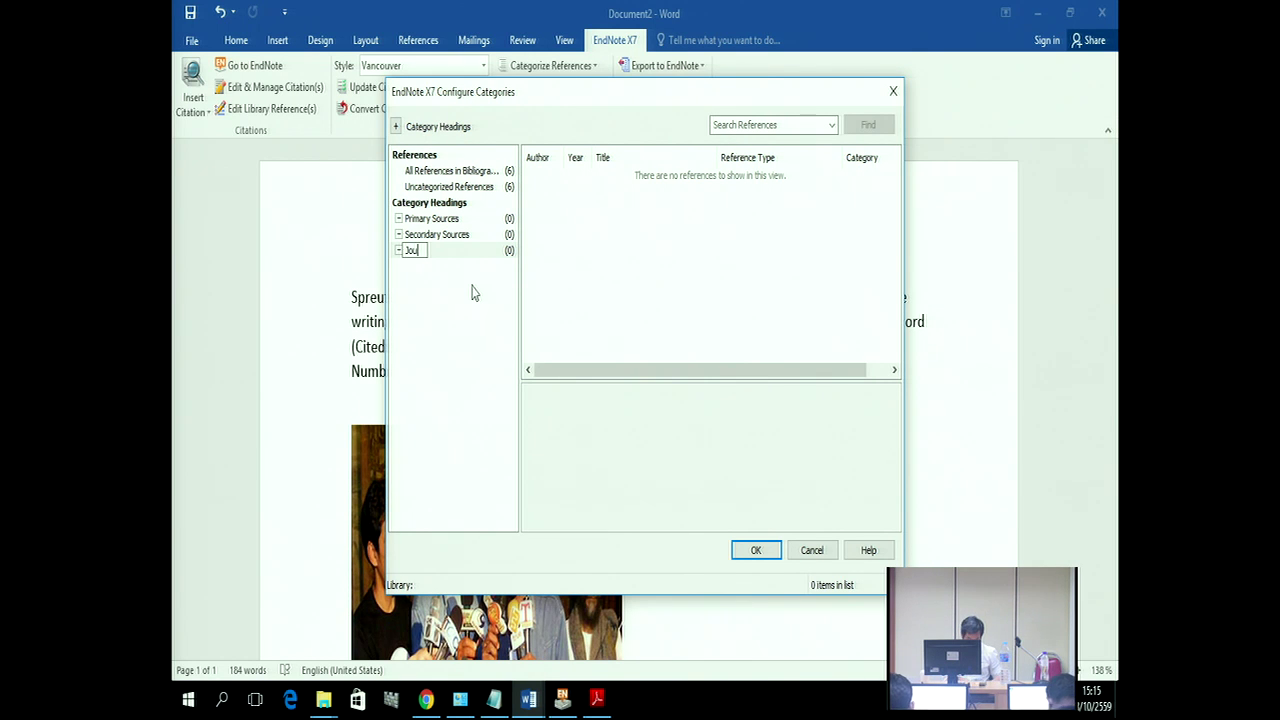
{"action": "type", "text": "rnals"}
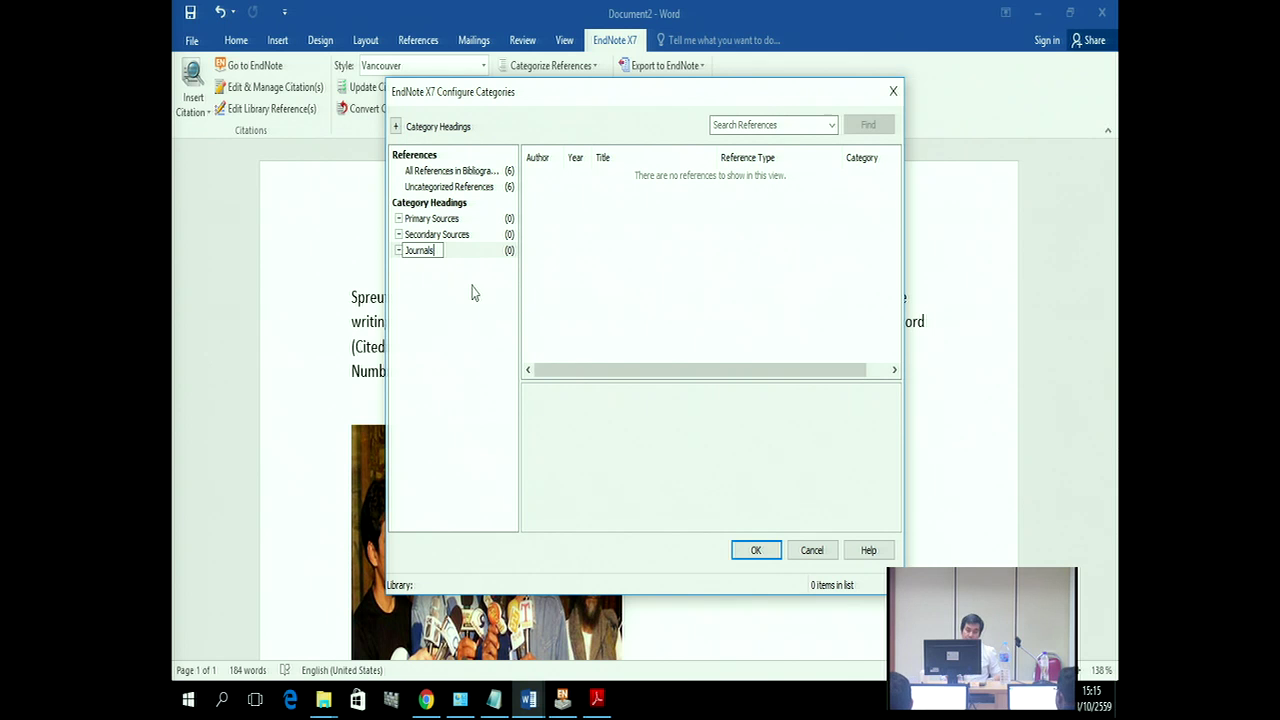
{"action": "key", "text": "Return"}
Step: Add another category heading named Books
{"action": "left_click", "coordinate": [445, 225]}
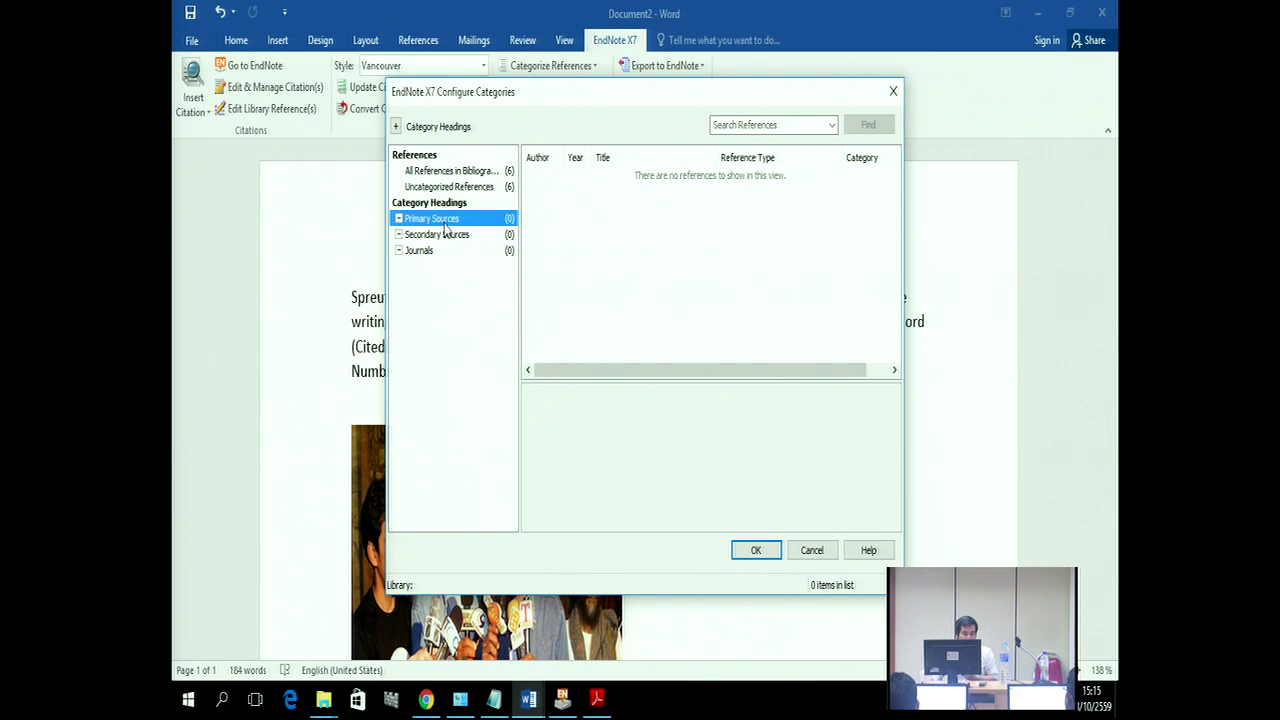
{"action": "right_click", "coordinate": [445, 229]}
{"action": "left_click", "coordinate": [470, 283]}
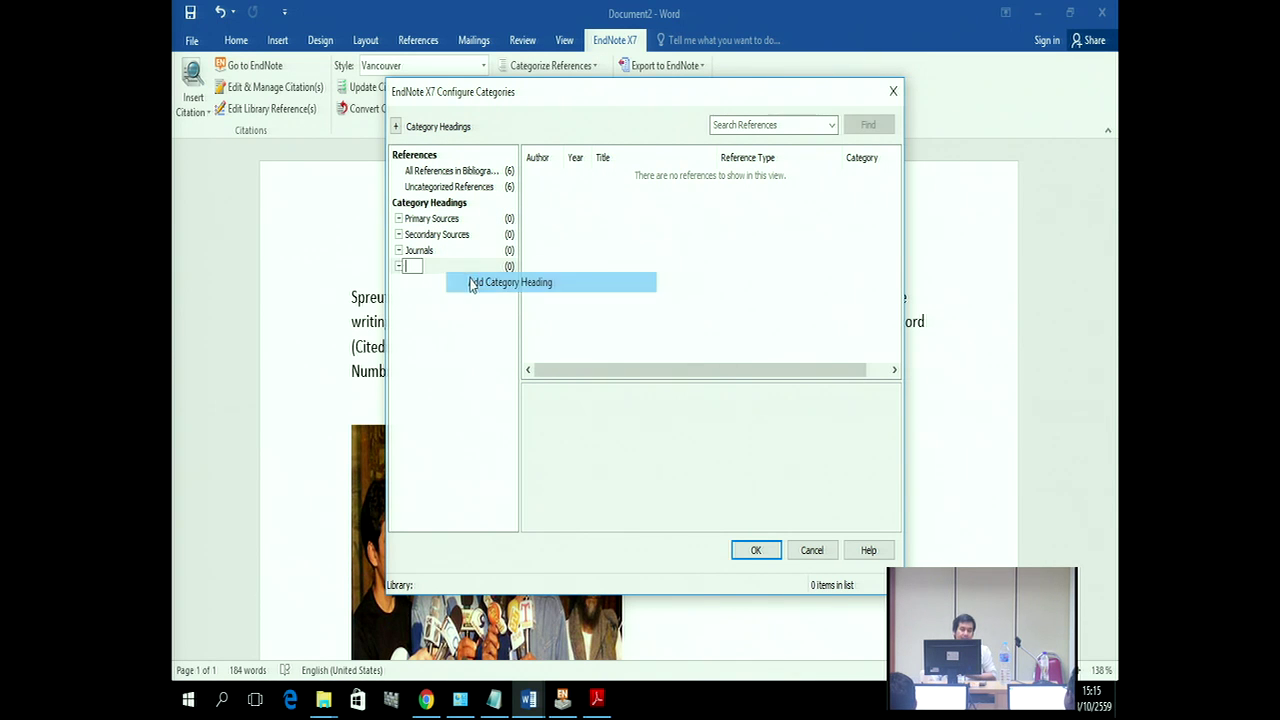
{"action": "type", "text": "Book"}
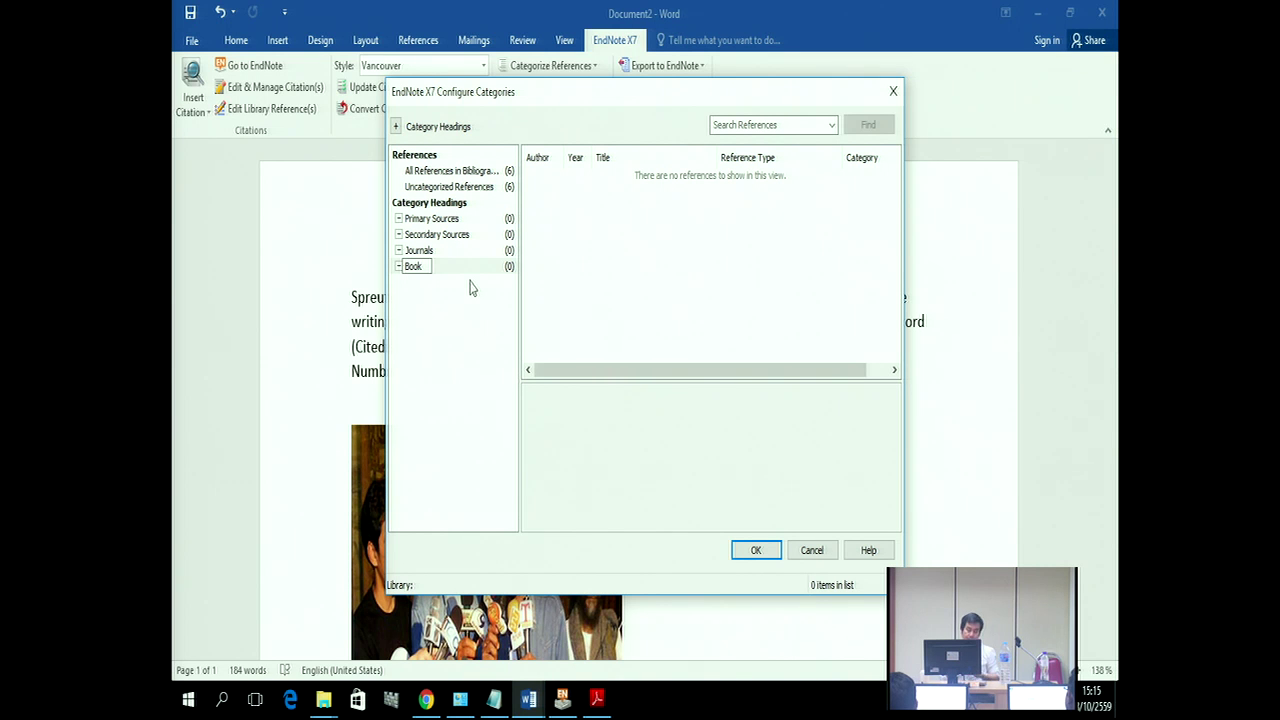
{"action": "type", "text": "s"}
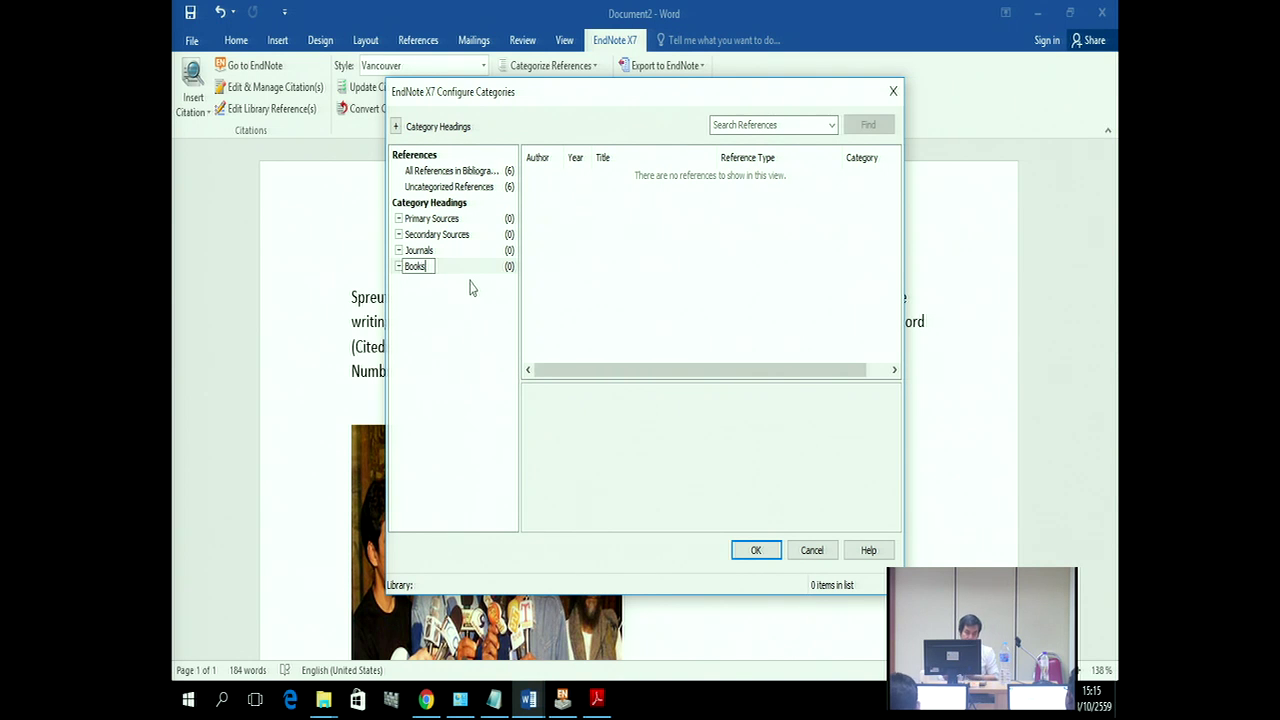
Step: Add a category heading named Theisi for the thesis references
{"action": "left_click", "coordinate": [440, 219]}
{"action": "right_click", "coordinate": [444, 221]}
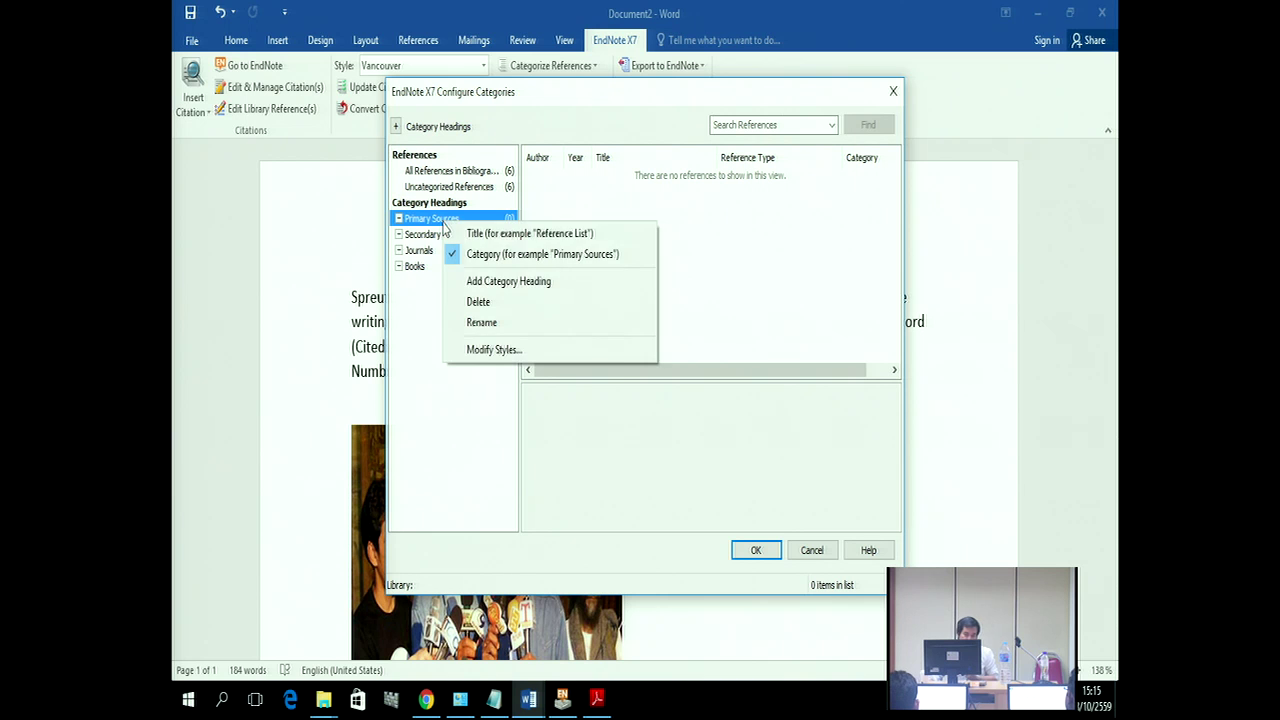
{"action": "left_click", "coordinate": [482, 281]}
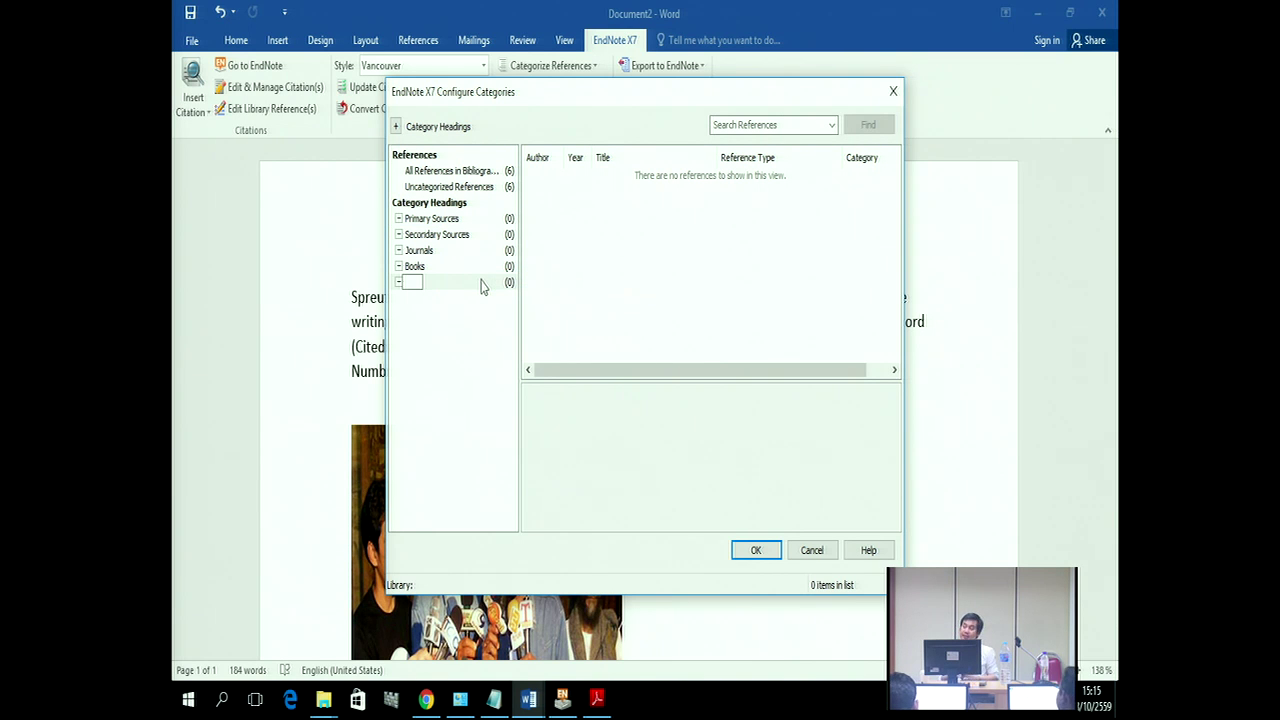
{"action": "type", "text": "The"}
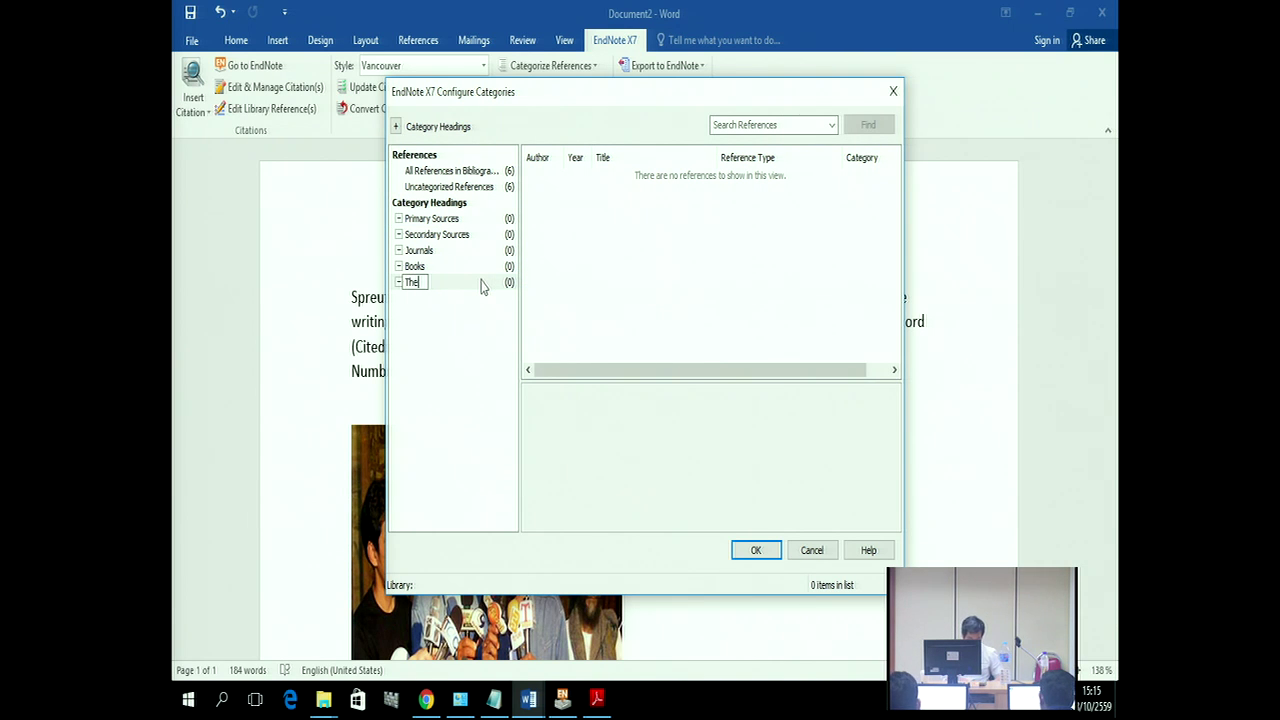
{"action": "type", "text": "si"}
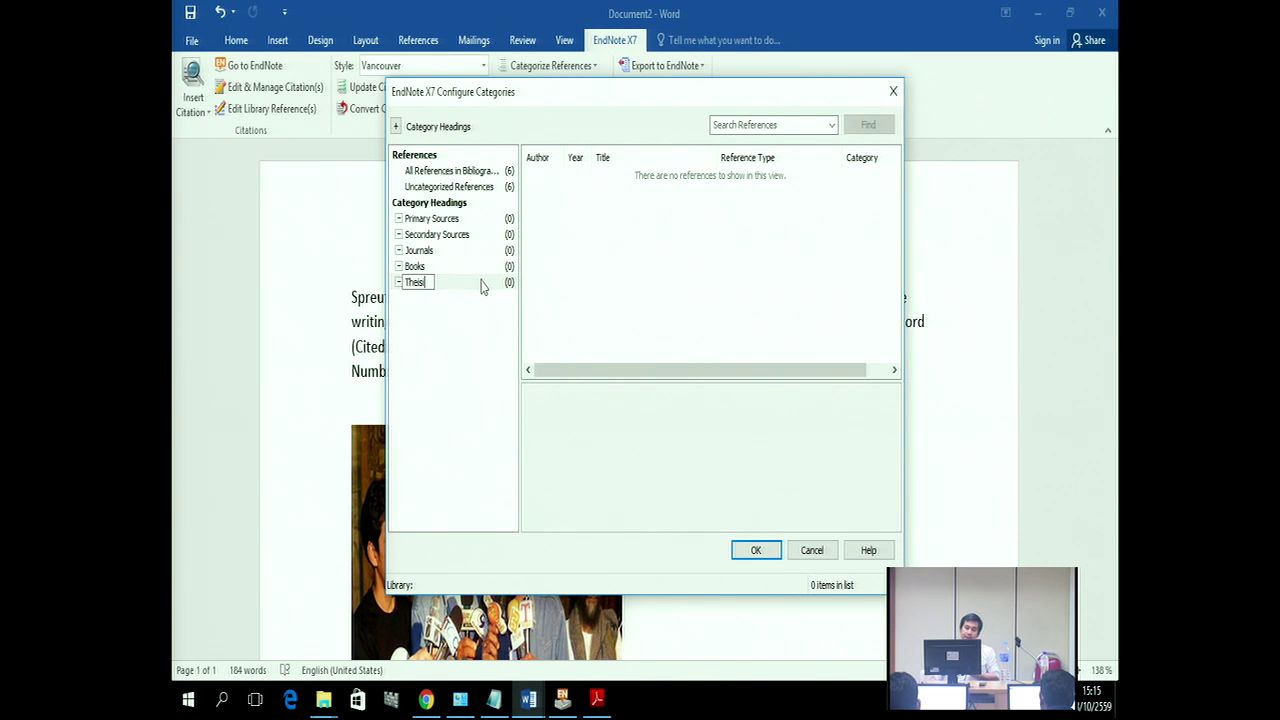
{"action": "left_click", "coordinate": [487, 324]}
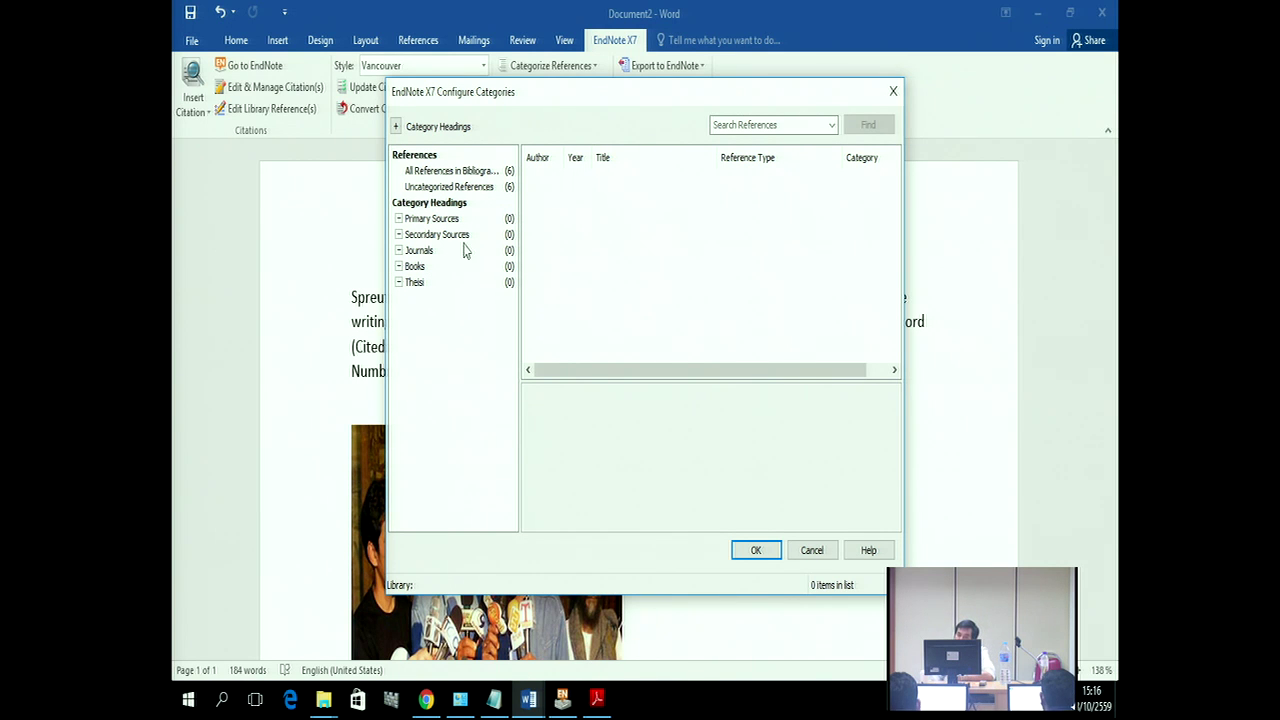
Step: Assign the journal articles to Journals, the theses to Theisi and the book to Books, apply the categories, and check the grouped bibliography
{"action": "left_click", "coordinate": [444, 172]}
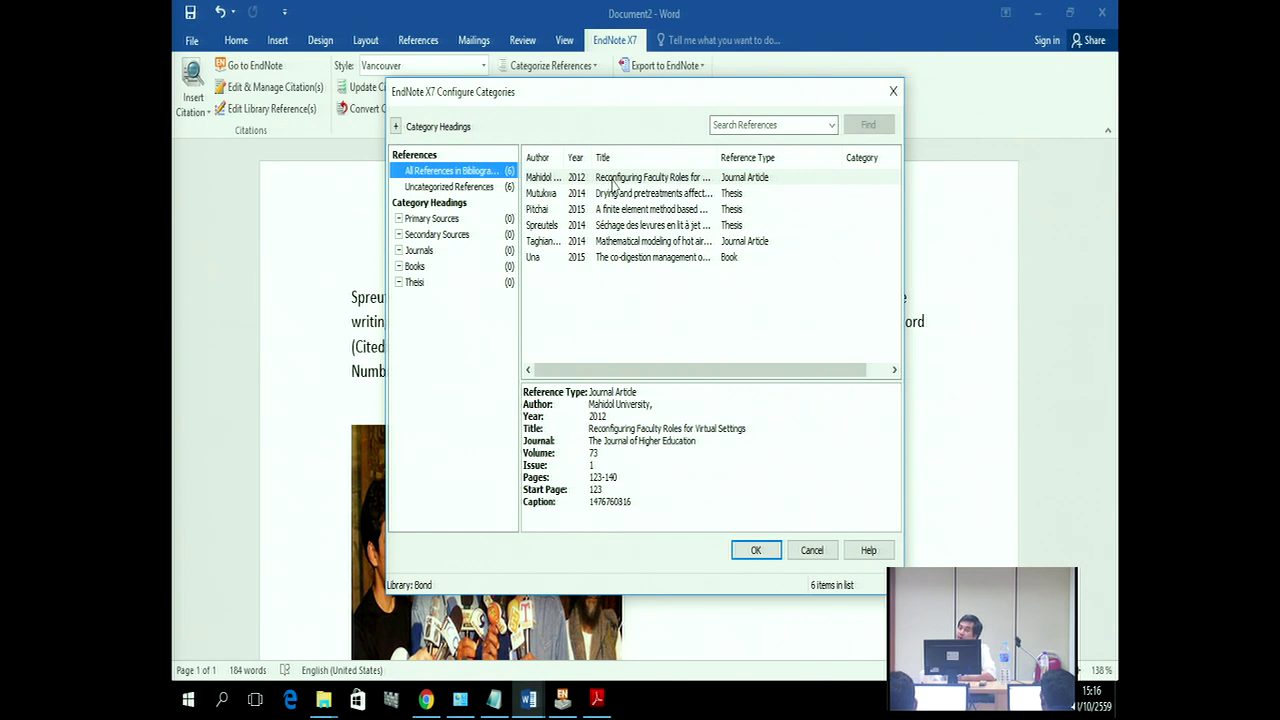
{"action": "left_click_drag", "start_coordinate": [613, 185], "coordinate": [490, 257]}
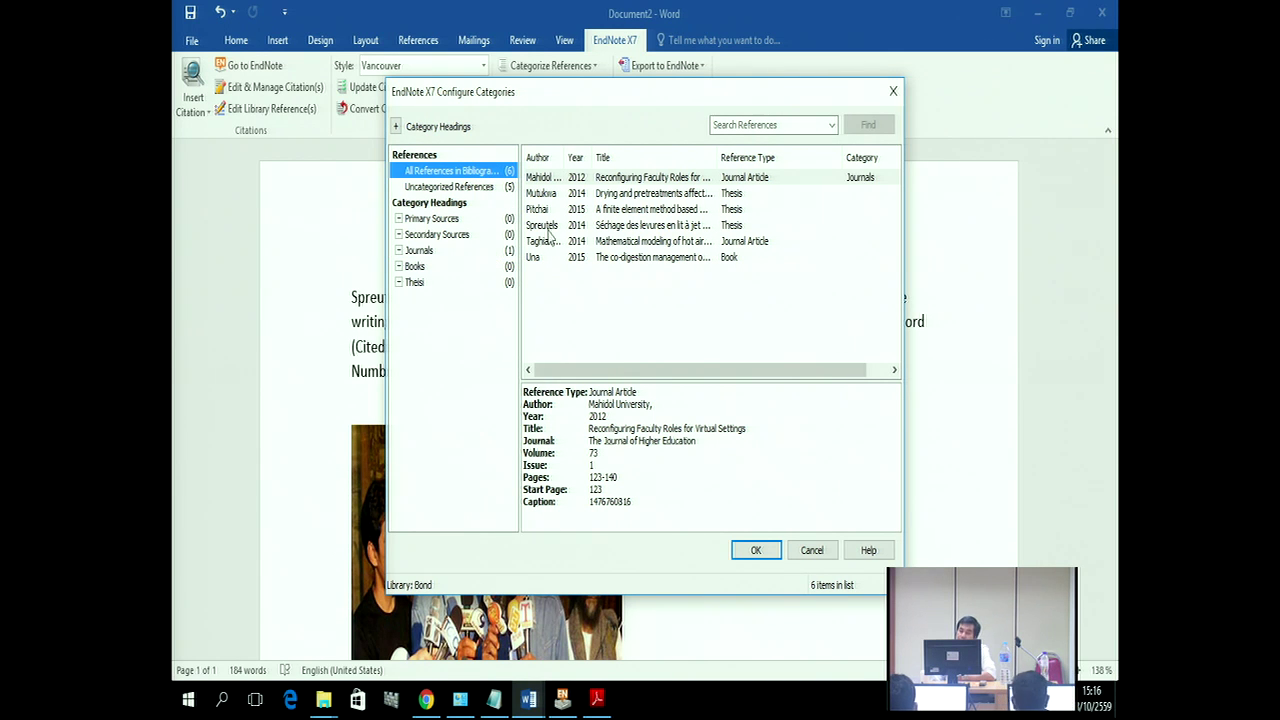
{"action": "left_click_drag", "start_coordinate": [612, 194], "coordinate": [490, 283]}
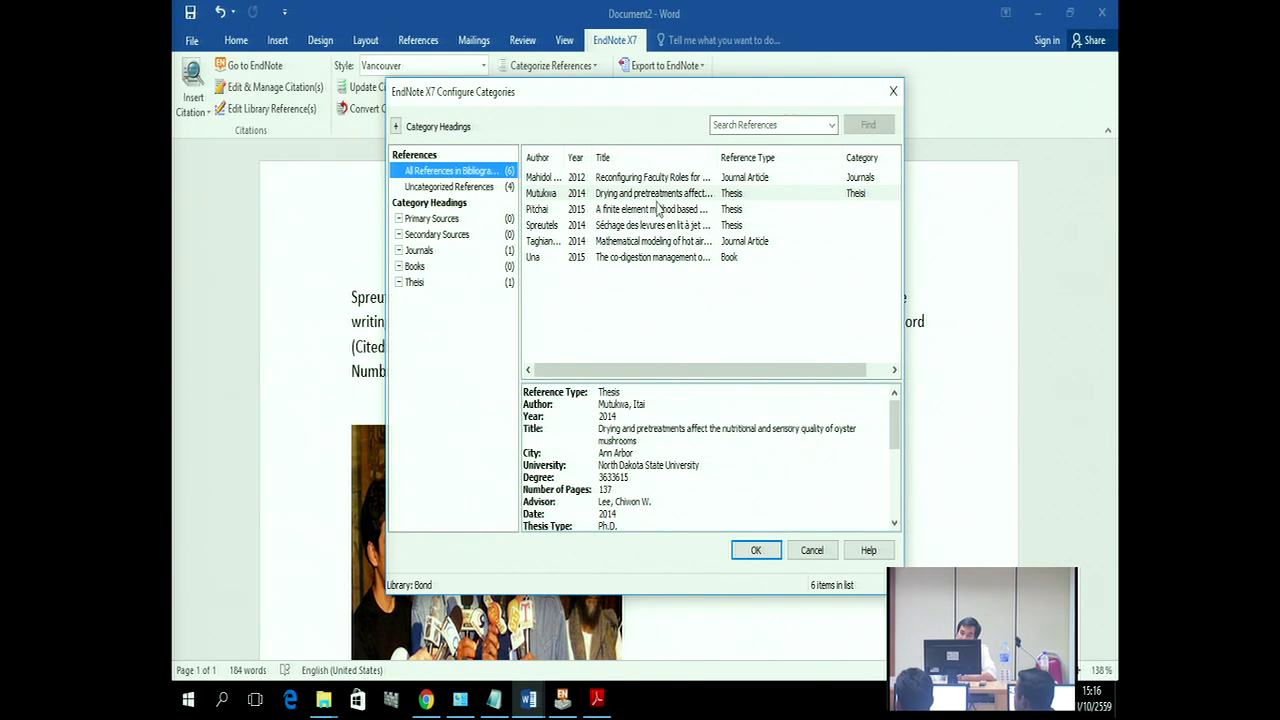
{"action": "left_click_drag", "start_coordinate": [656, 210], "coordinate": [493, 289]}
{"action": "left_click_drag", "start_coordinate": [673, 229], "coordinate": [500, 288]}
{"action": "left_click_drag", "start_coordinate": [618, 246], "coordinate": [497, 252]}
{"action": "left_click_drag", "start_coordinate": [592, 265], "coordinate": [460, 268]}
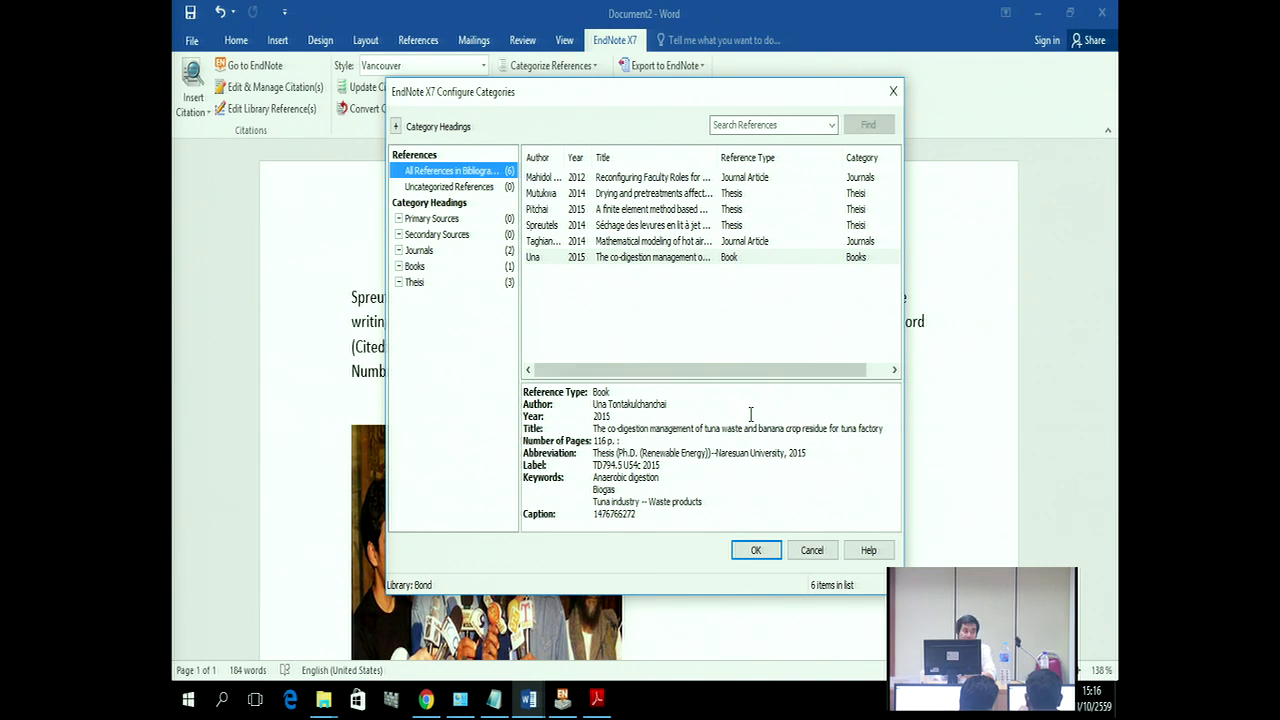
{"action": "left_click", "coordinate": [757, 551]}
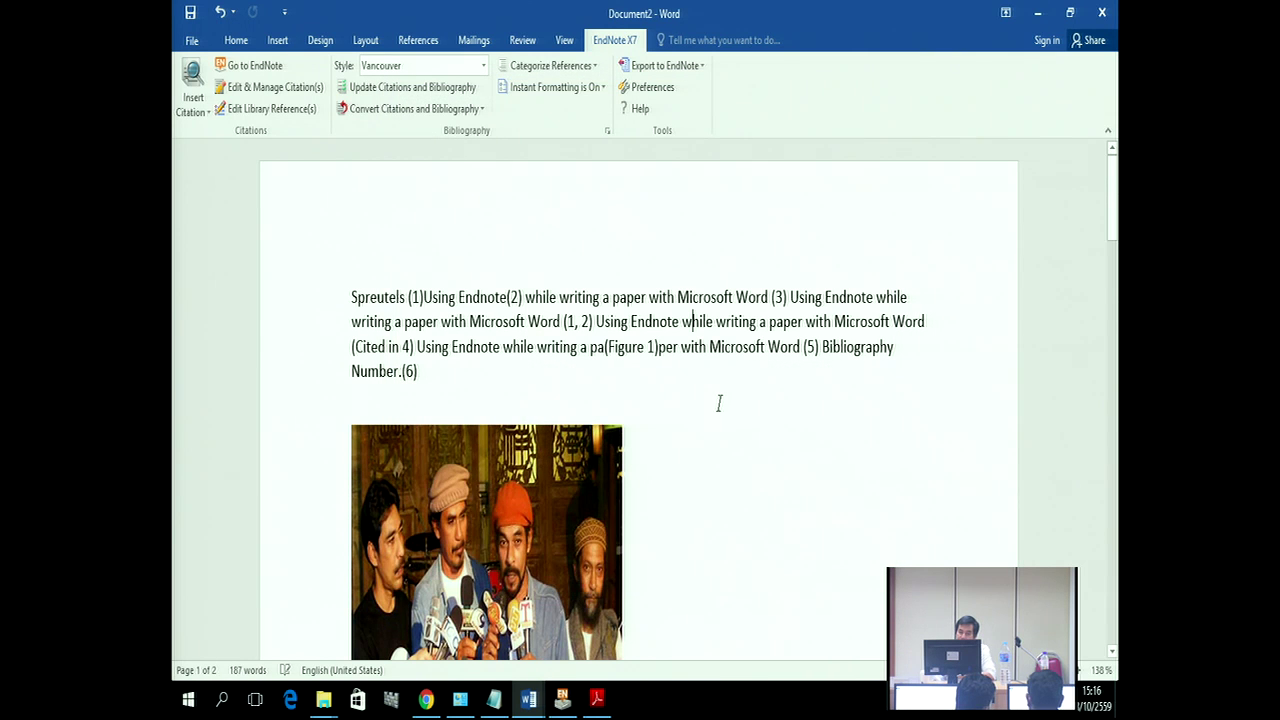
{"action": "scroll", "coordinate": [718, 403], "scroll_direction": "down", "scroll_amount": 15}
{"action": "left_click_drag", "start_coordinate": [398, 215], "coordinate": [340, 219]}
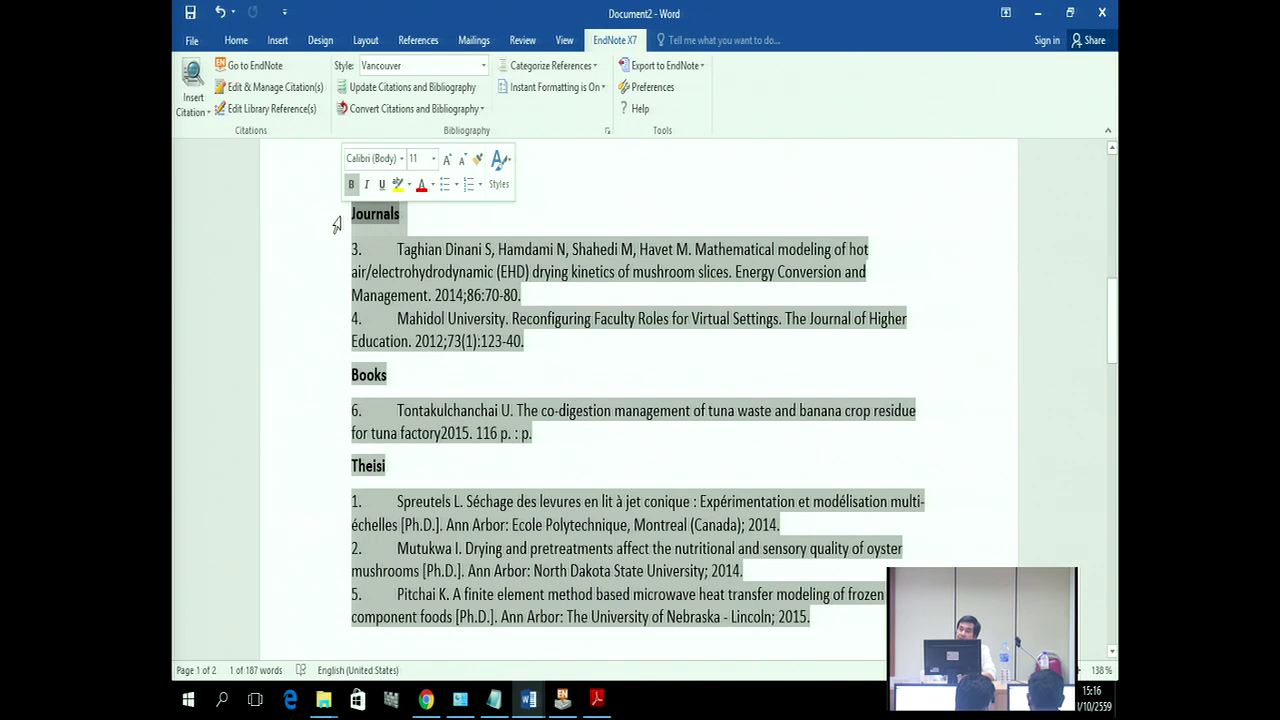
{"action": "left_click", "coordinate": [463, 221]}
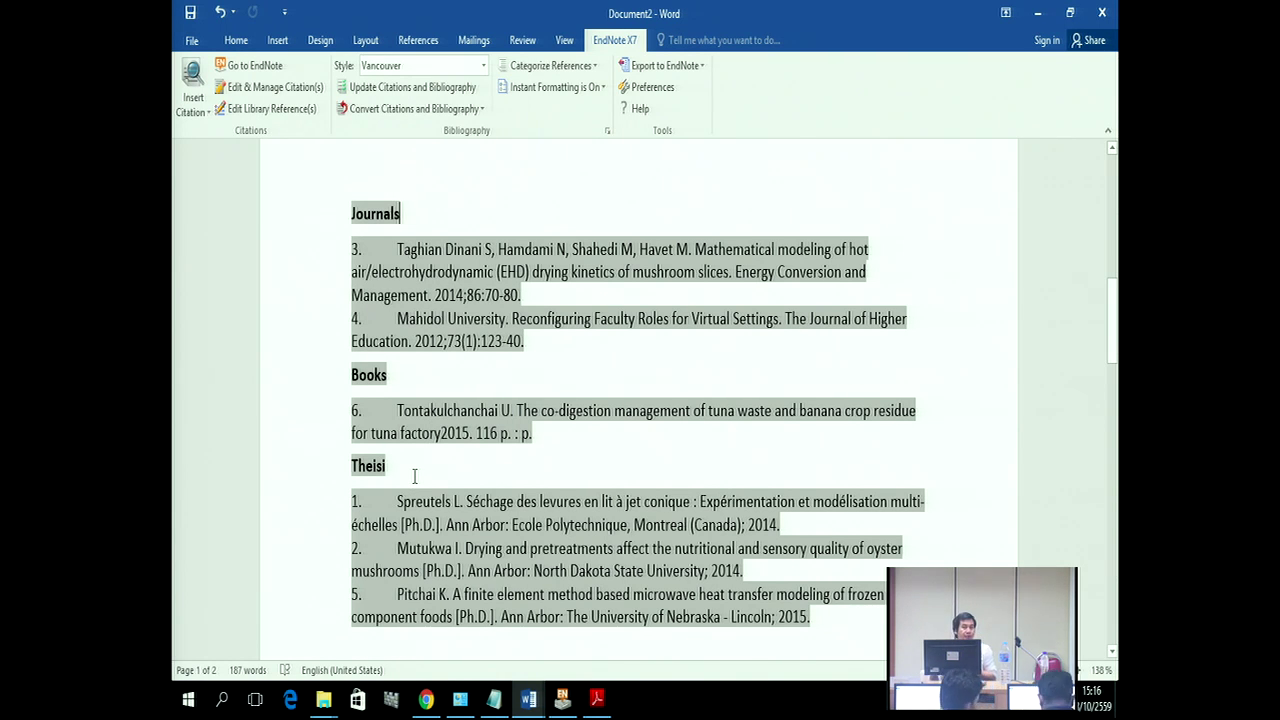
Step: Turn off grouping of the references by custom categories so the bibliography forms one continuous list
{"action": "left_click", "coordinate": [593, 72]}
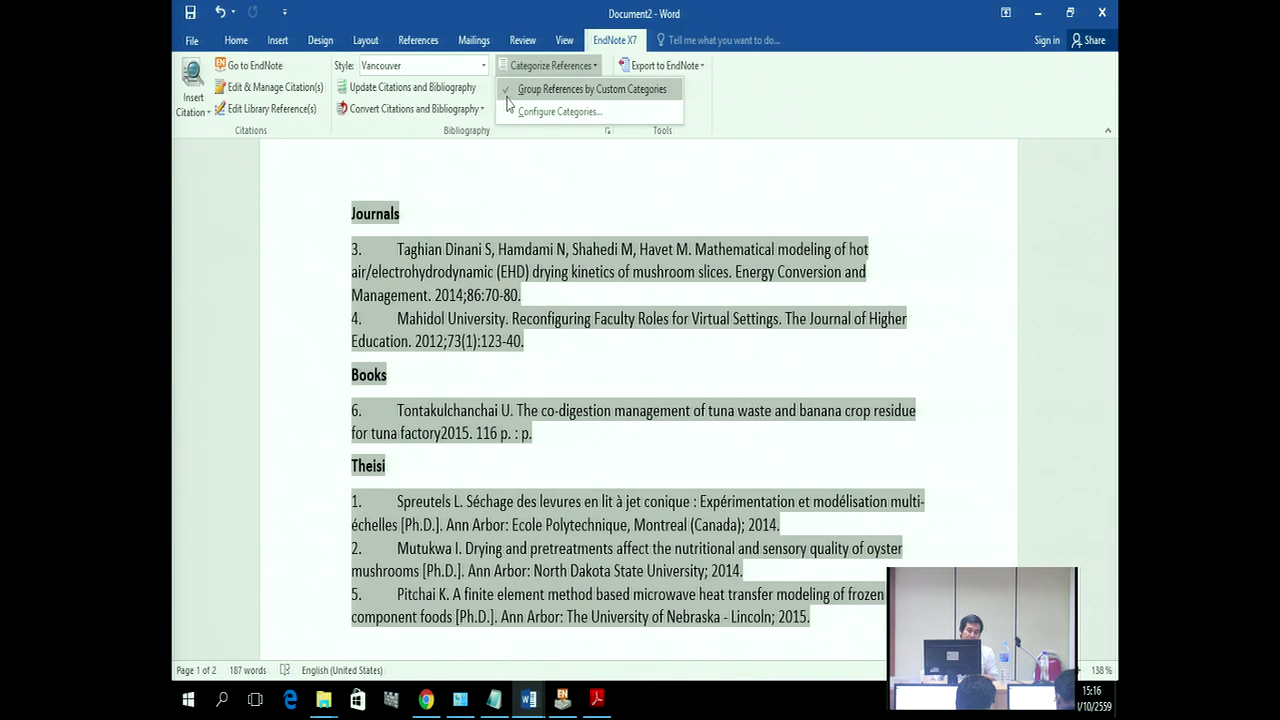
{"action": "left_click", "coordinate": [510, 90]}
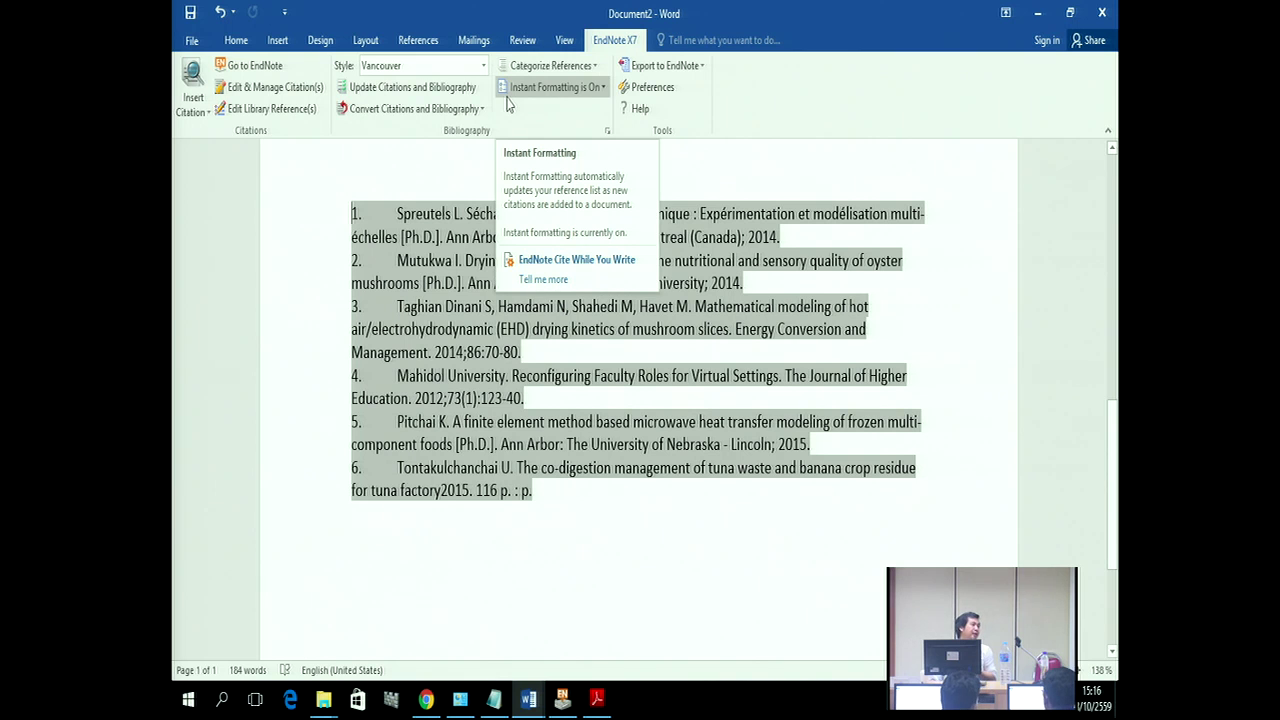
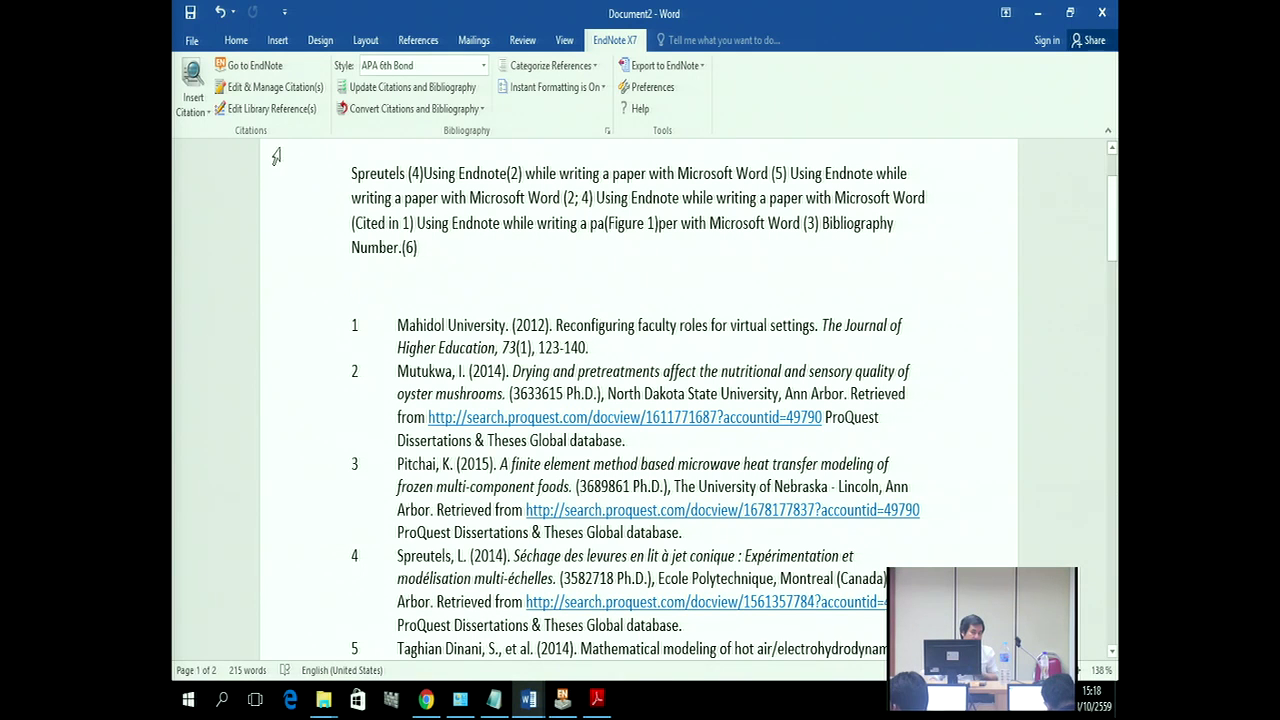
Step: Insert a page break in the blank line between the body text and the bibliography and check both pages
{"action": "left_click", "coordinate": [278, 42]}
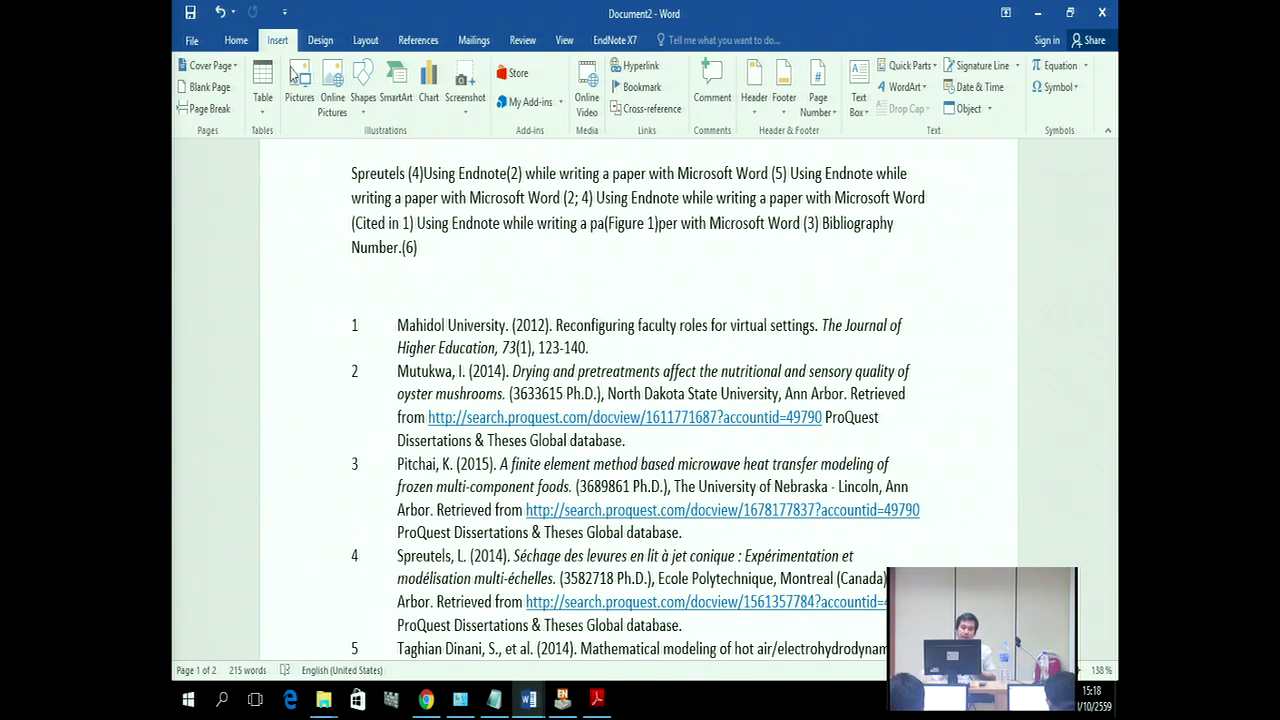
{"action": "left_click", "coordinate": [358, 297]}
{"action": "left_click", "coordinate": [357, 281]}
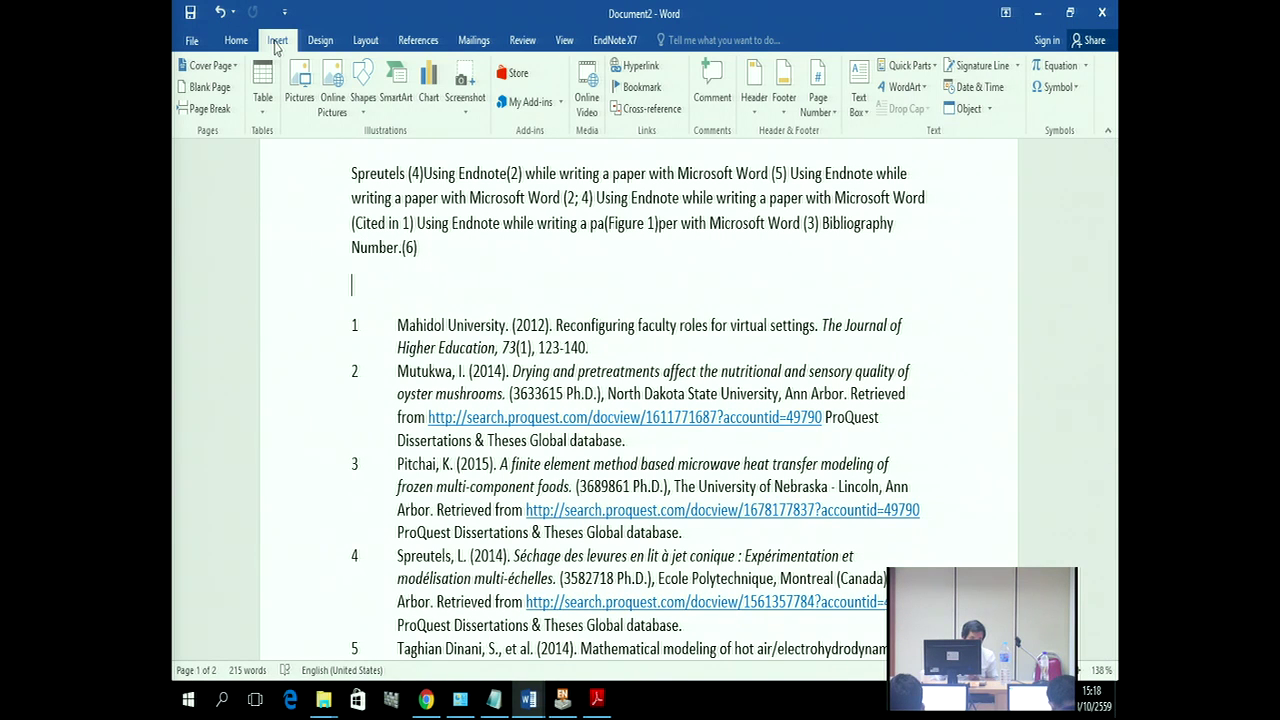
{"action": "left_click", "coordinate": [210, 108]}
{"action": "scroll", "coordinate": [636, 415], "scroll_direction": "up", "scroll_amount": 2}
{"action": "scroll", "coordinate": [636, 415], "scroll_direction": "up", "scroll_amount": 8}
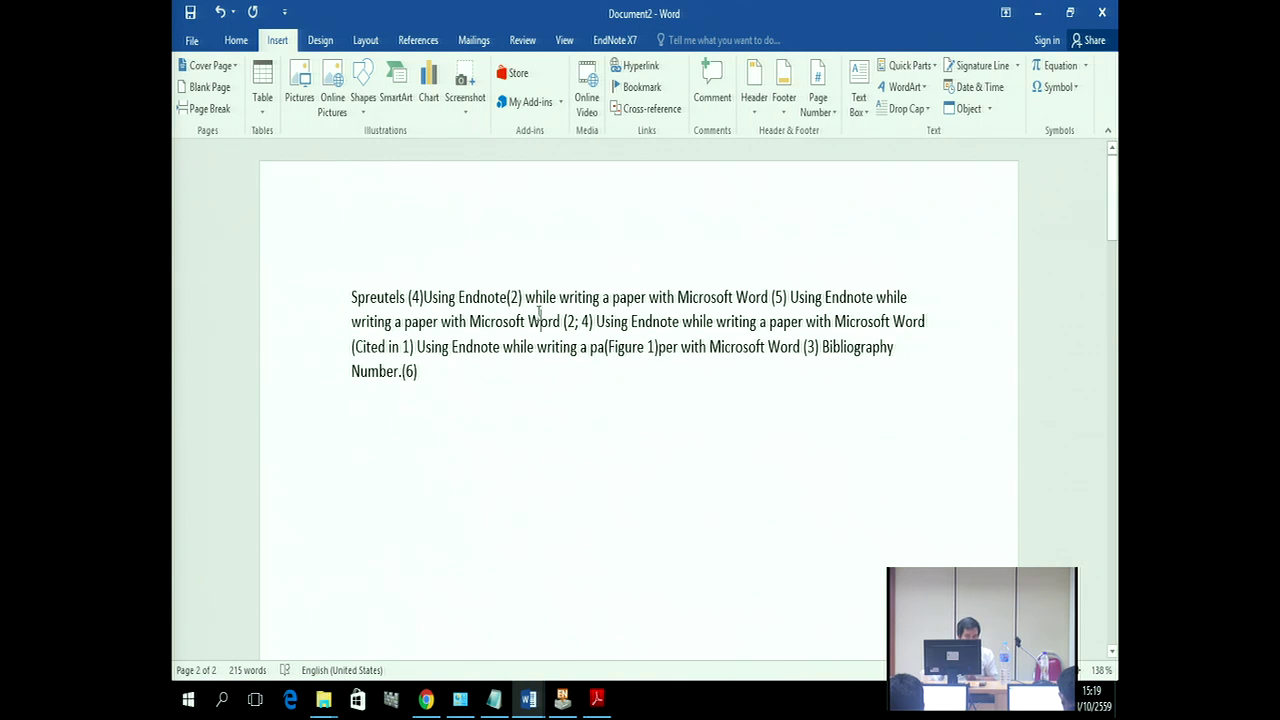
{"action": "scroll", "coordinate": [538, 312], "scroll_direction": "down", "scroll_amount": 10}
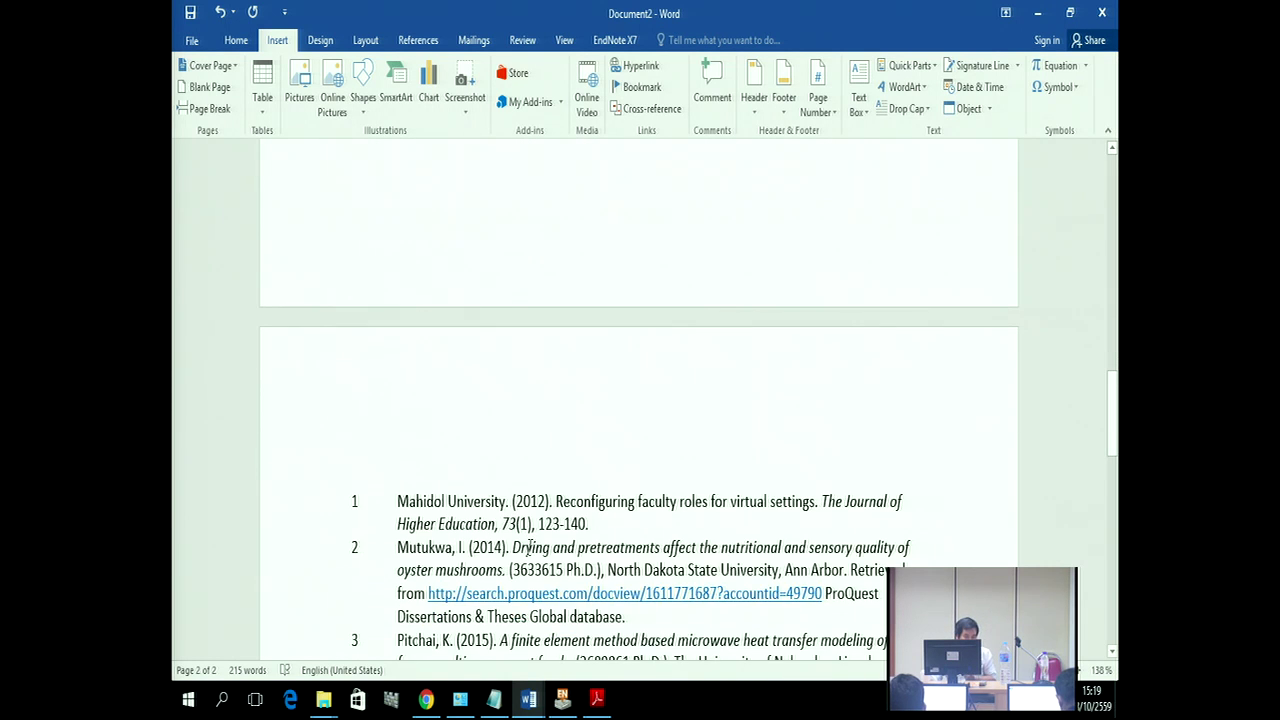
{"action": "key", "text": "ctrl+a"}
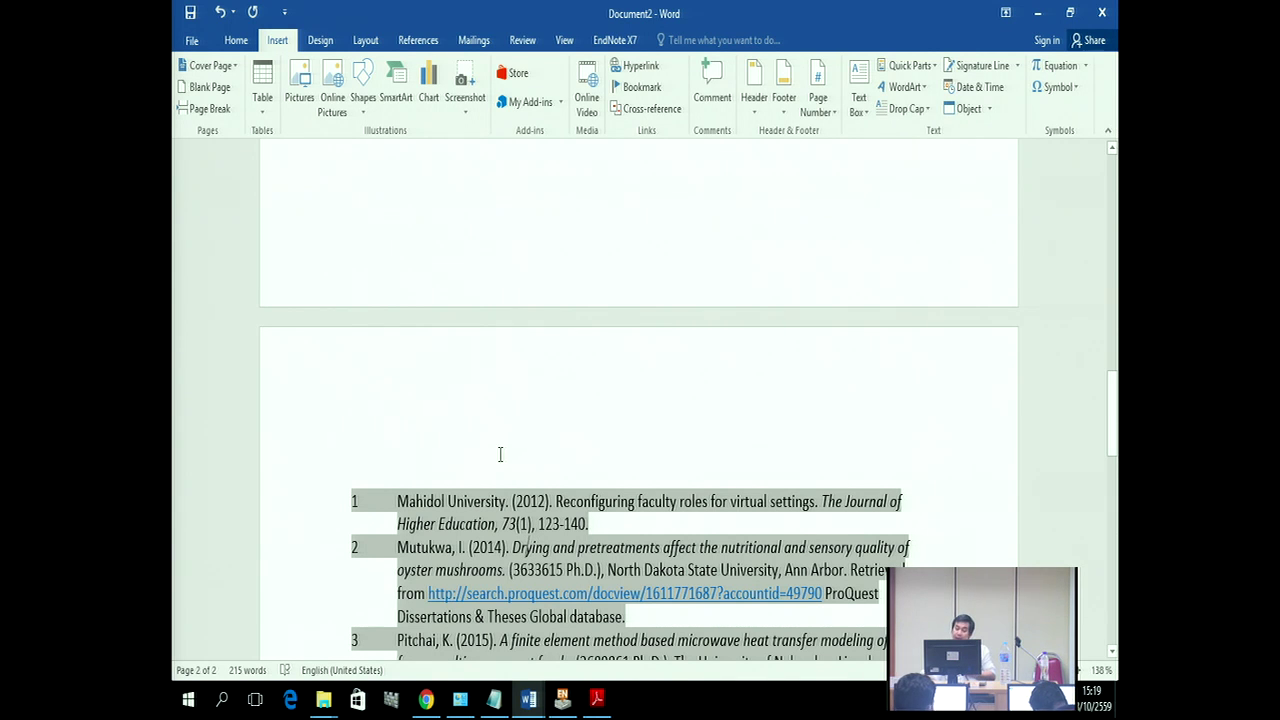
{"action": "left_click", "coordinate": [595, 439]}
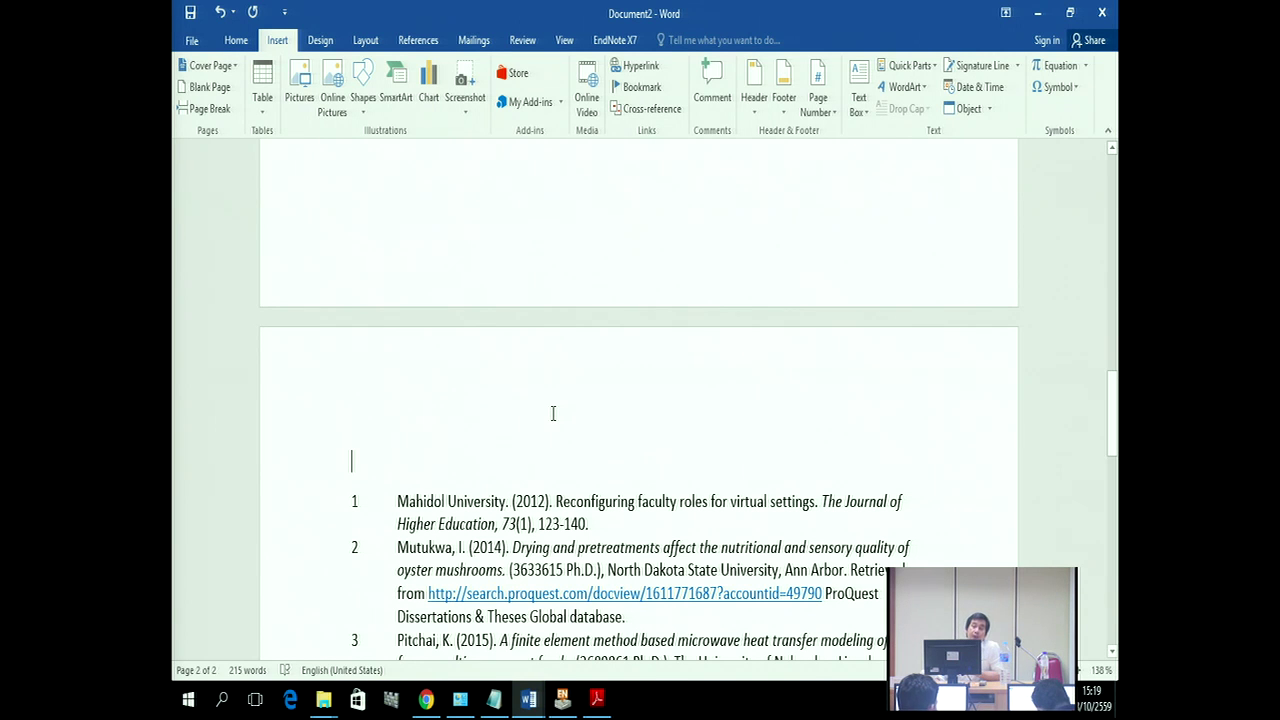
{"action": "left_click", "coordinate": [355, 501]}
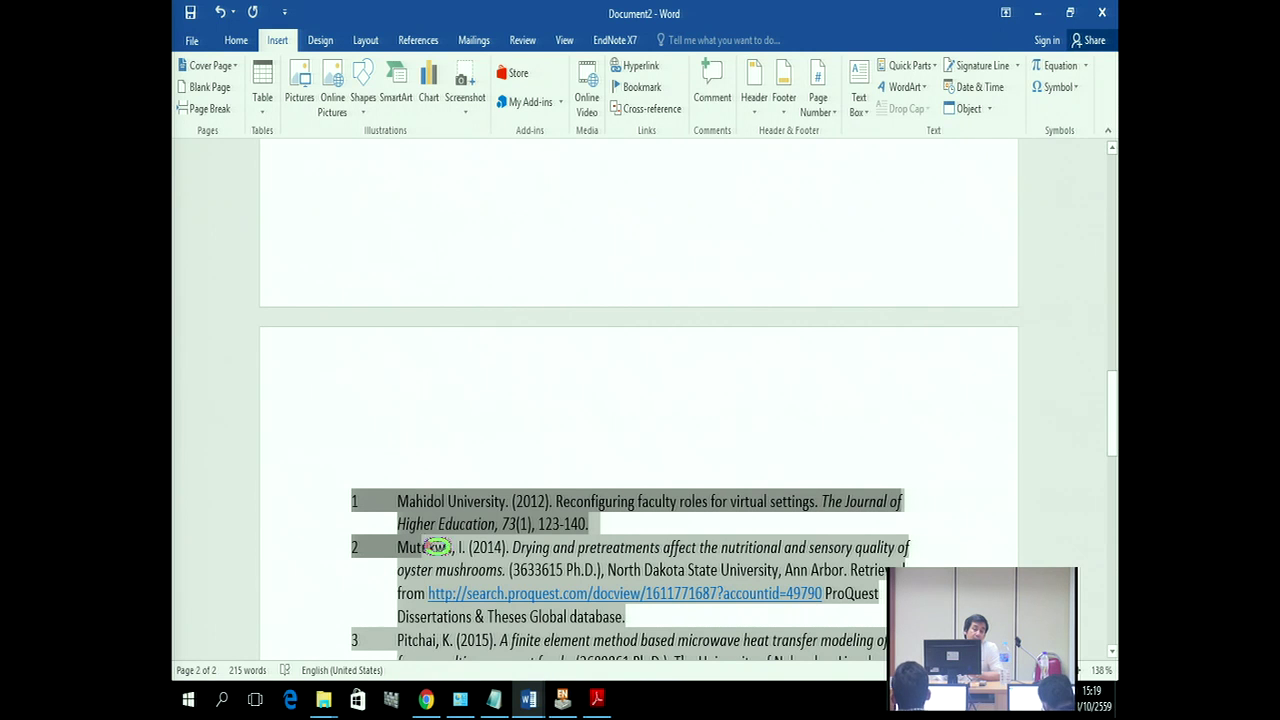
{"action": "left_click", "coordinate": [648, 488]}
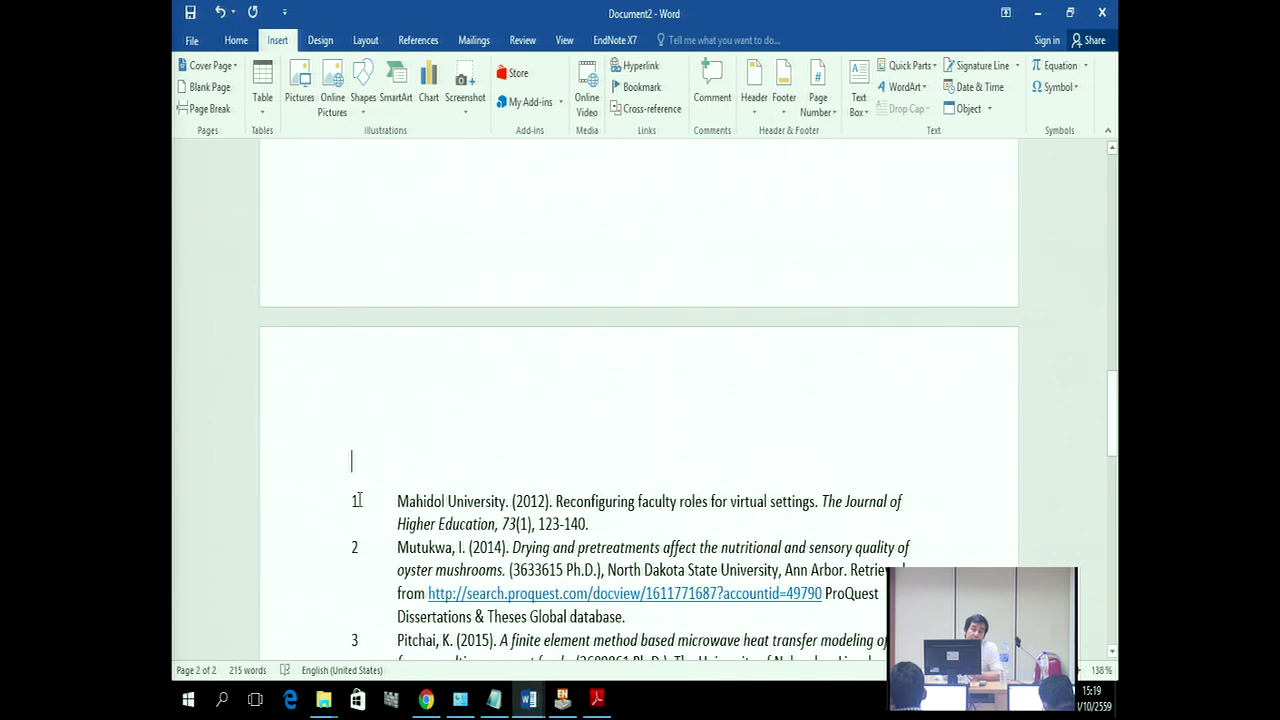
{"action": "left_click", "coordinate": [357, 500]}
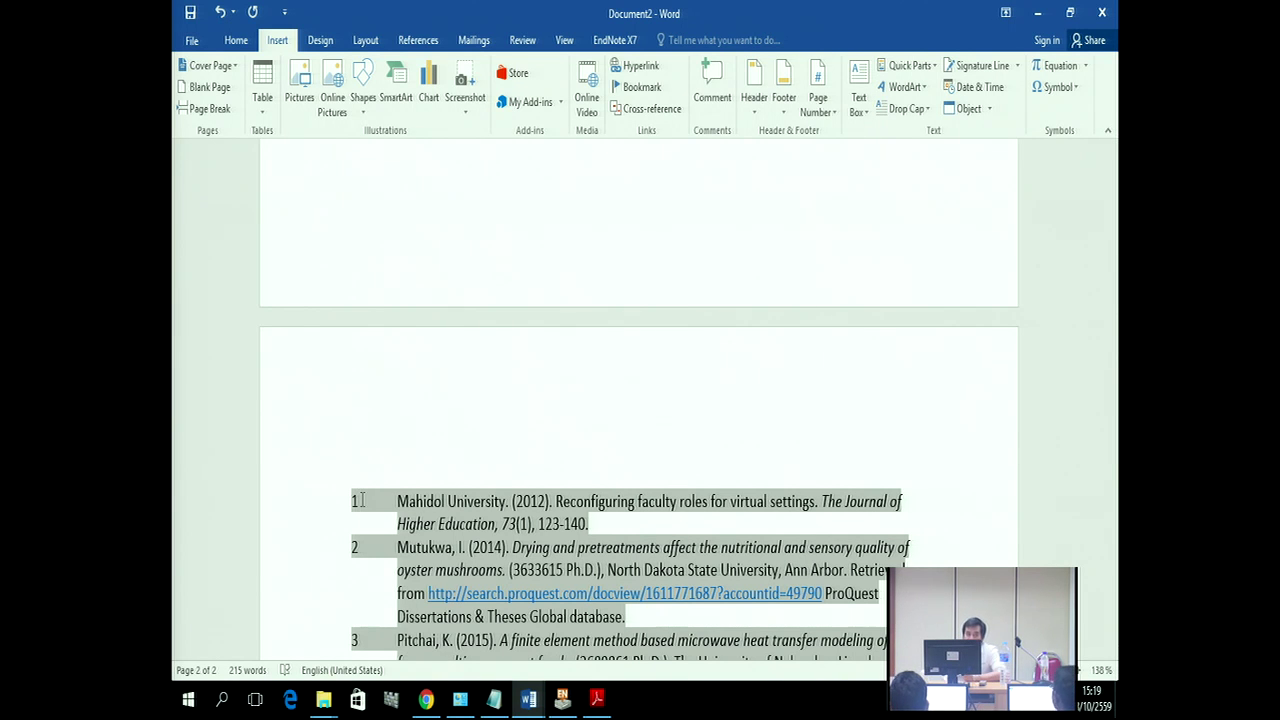
{"action": "scroll", "coordinate": [497, 469], "scroll_direction": "down", "scroll_amount": 2}
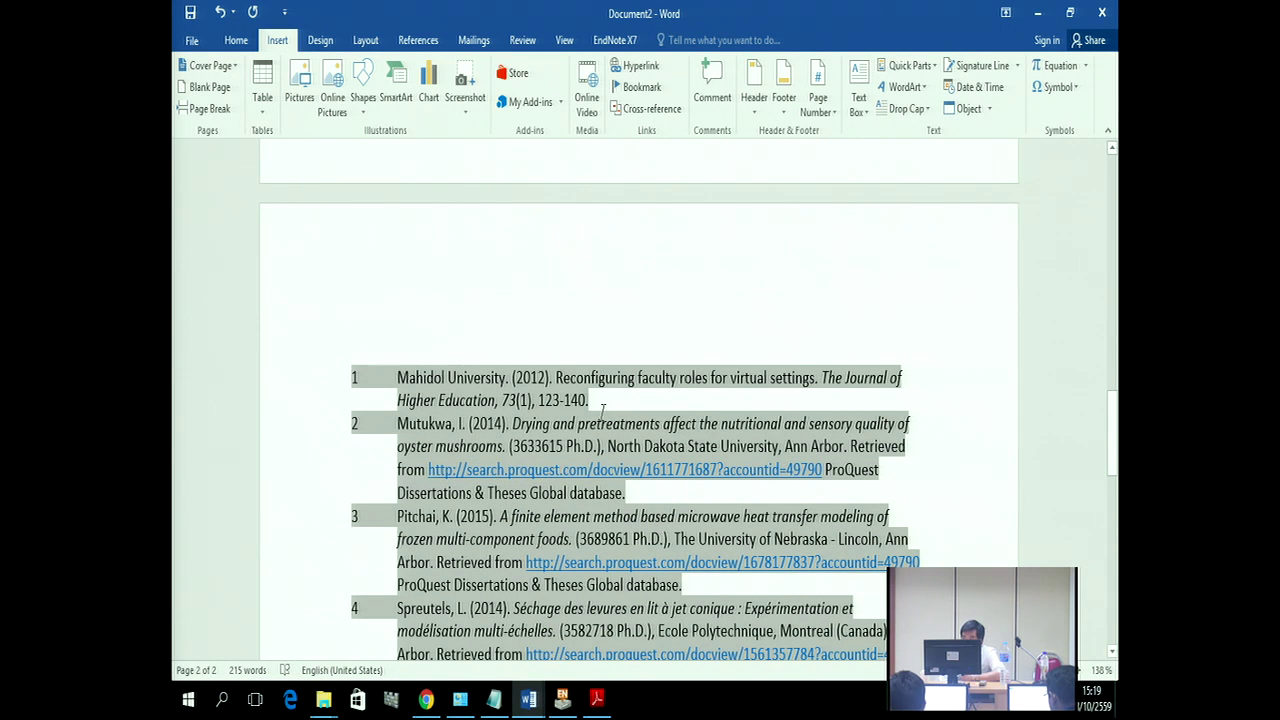
{"action": "left_click", "coordinate": [751, 306]}
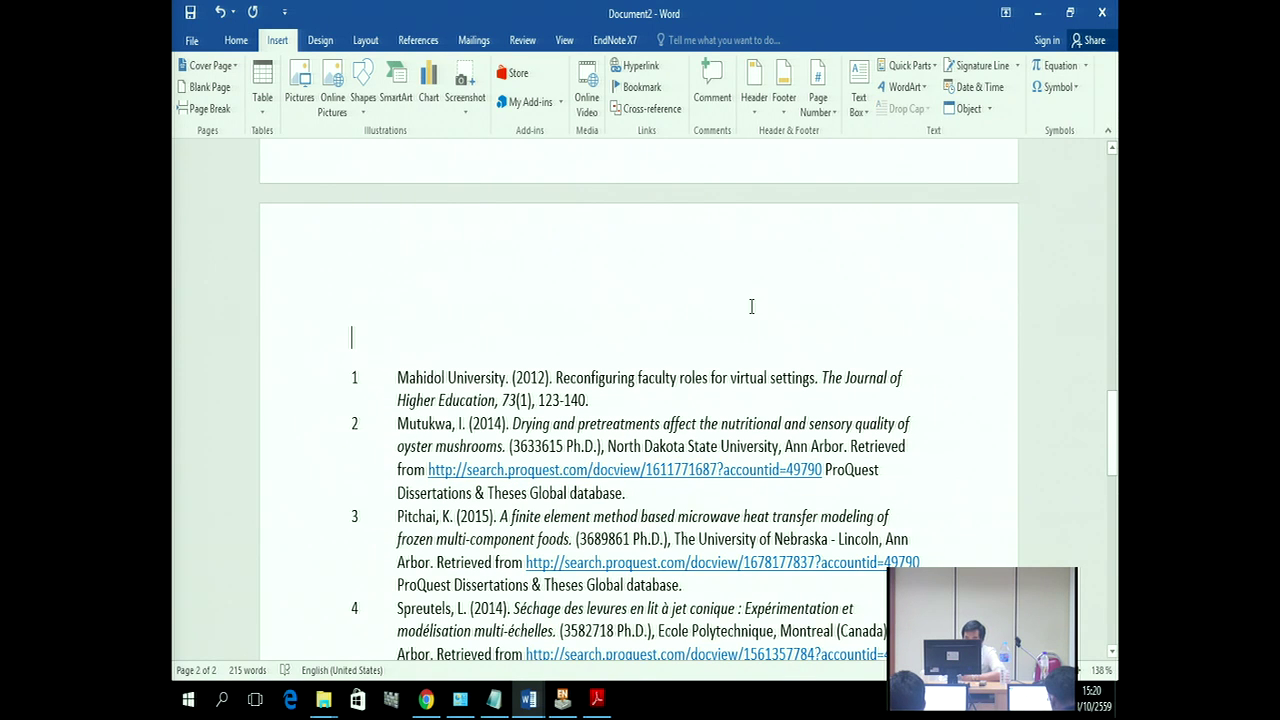
Step: Open the EndNote bibliography layout settings and set the bibliography font to Times New Roman, size 12
{"action": "left_click", "coordinate": [612, 42]}
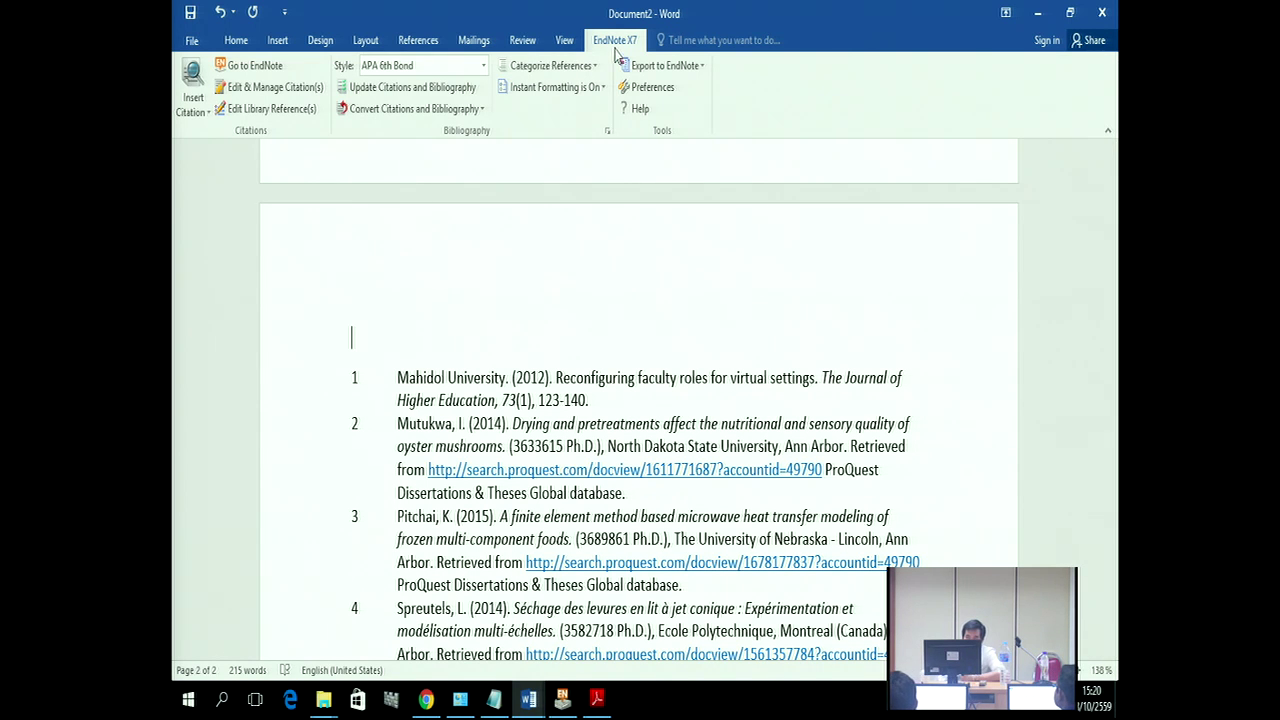
{"action": "left_click", "coordinate": [607, 133]}
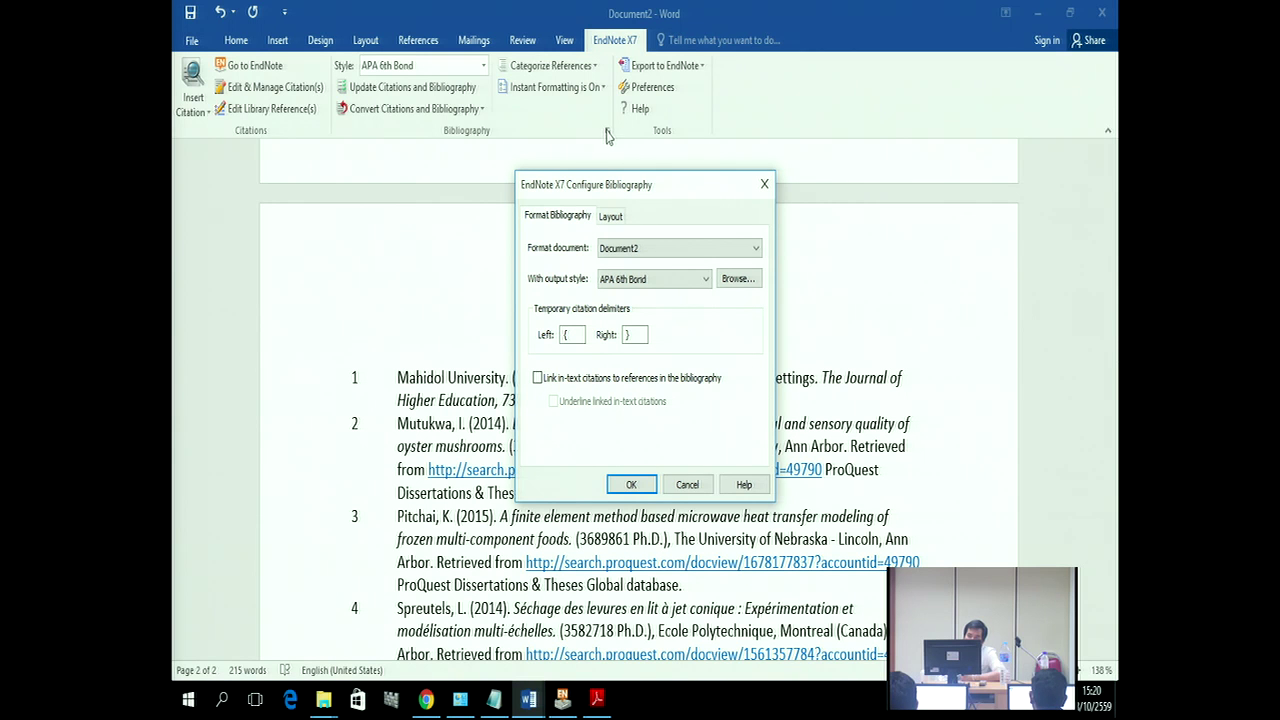
{"action": "left_click", "coordinate": [765, 185]}
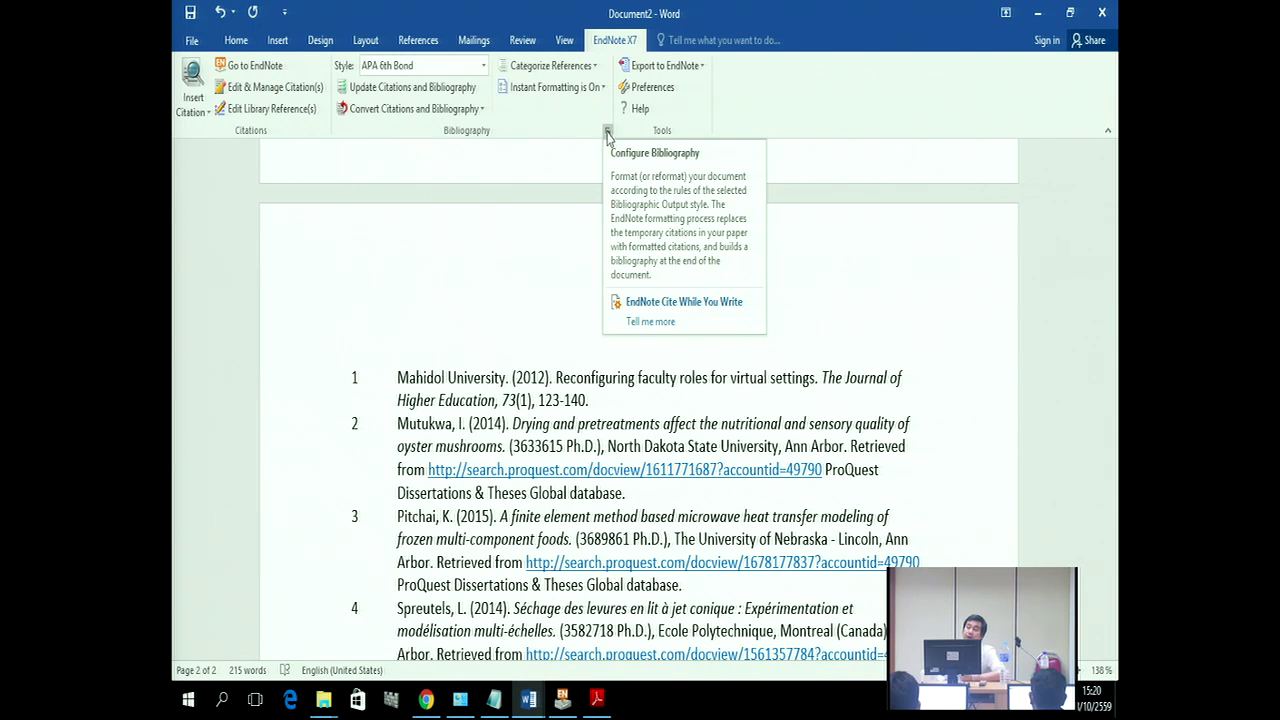
{"action": "left_click", "coordinate": [607, 133]}
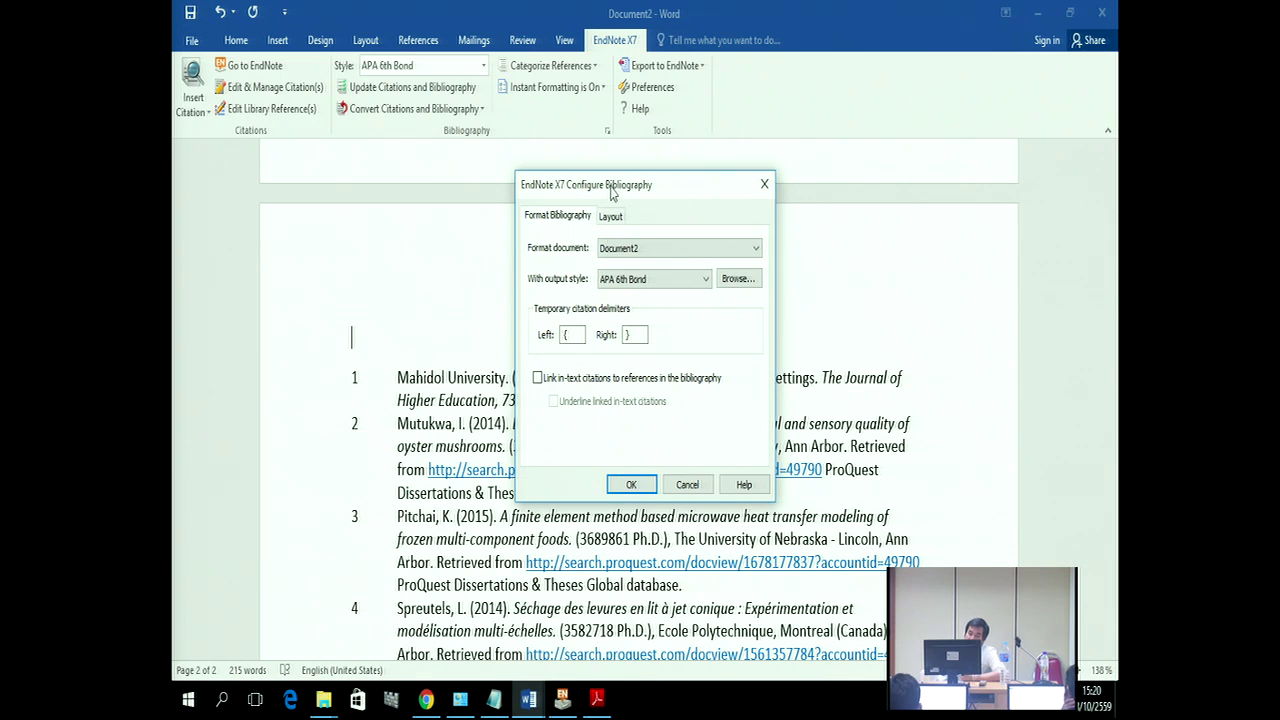
{"action": "left_click", "coordinate": [614, 216]}
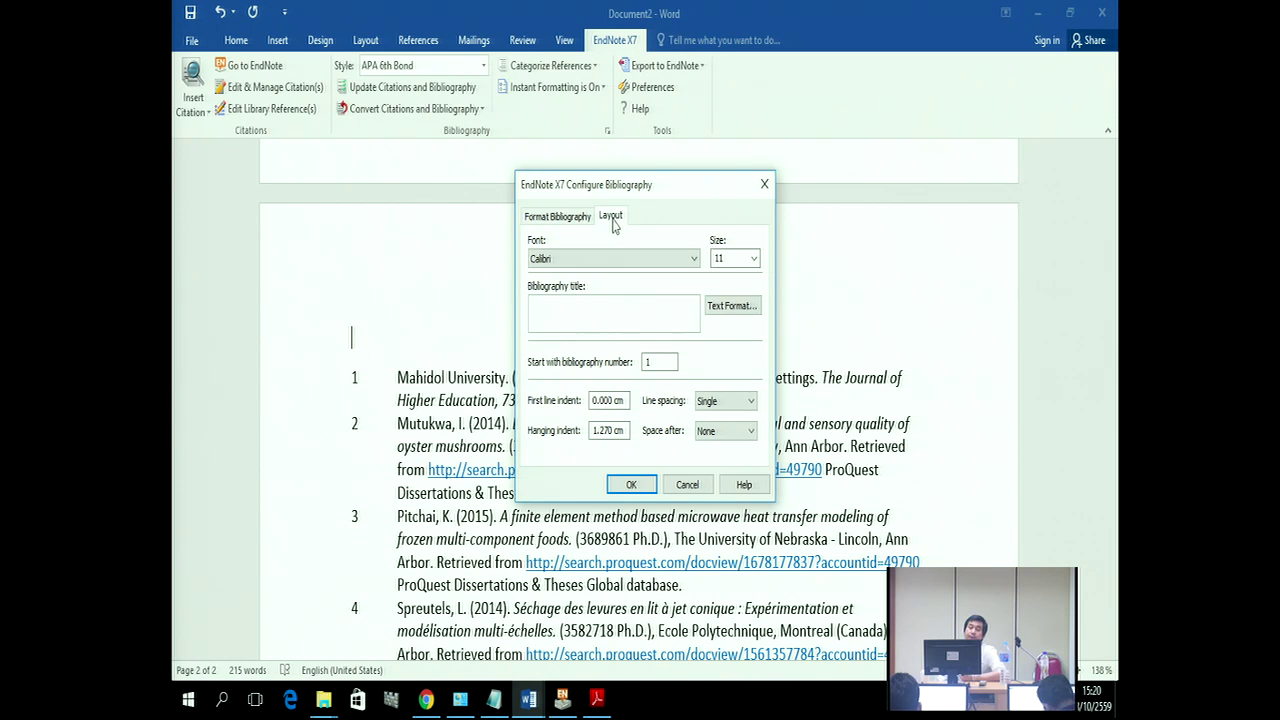
{"action": "left_click", "coordinate": [650, 260]}
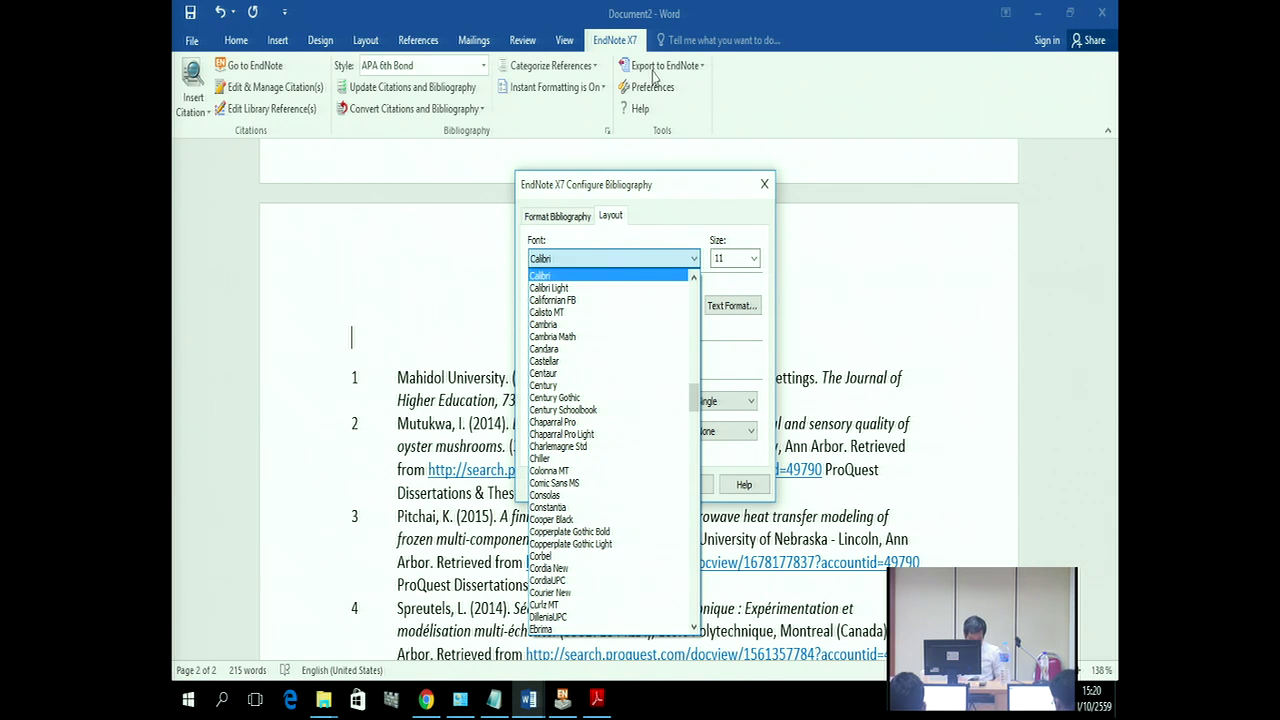
{"action": "type", "text": "Times New Roman"}
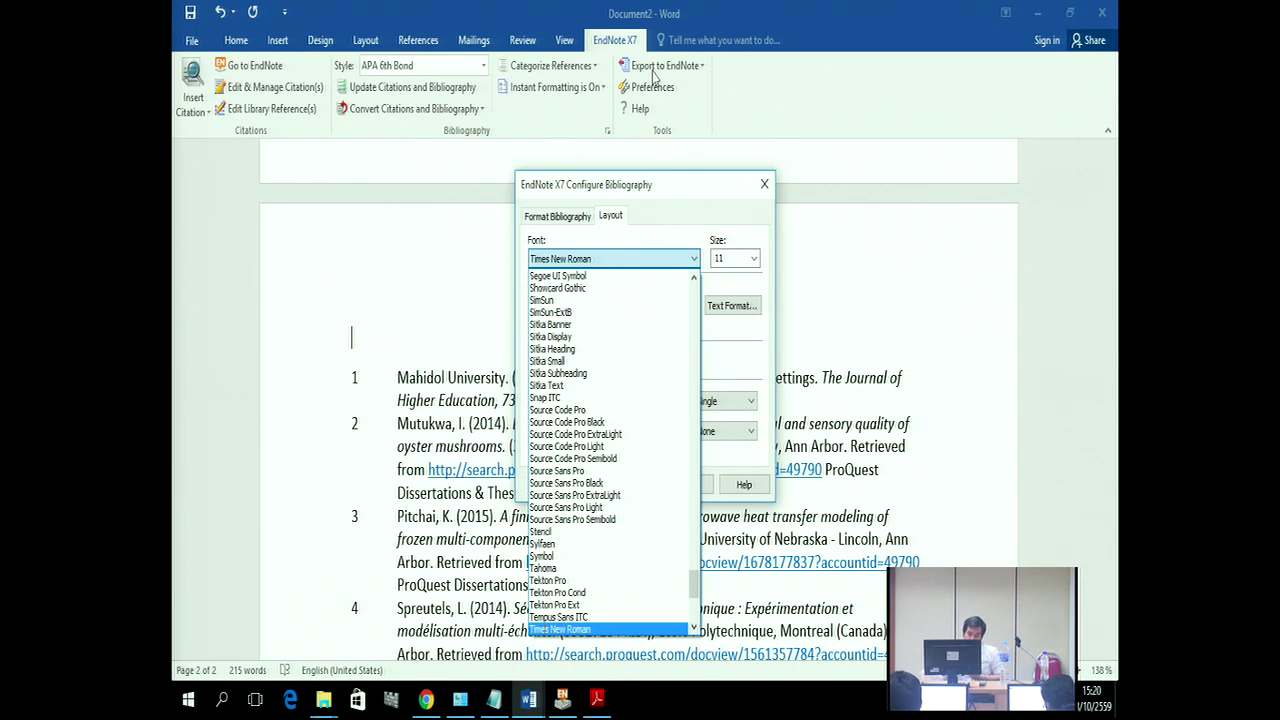
{"action": "left_click", "coordinate": [572, 632]}
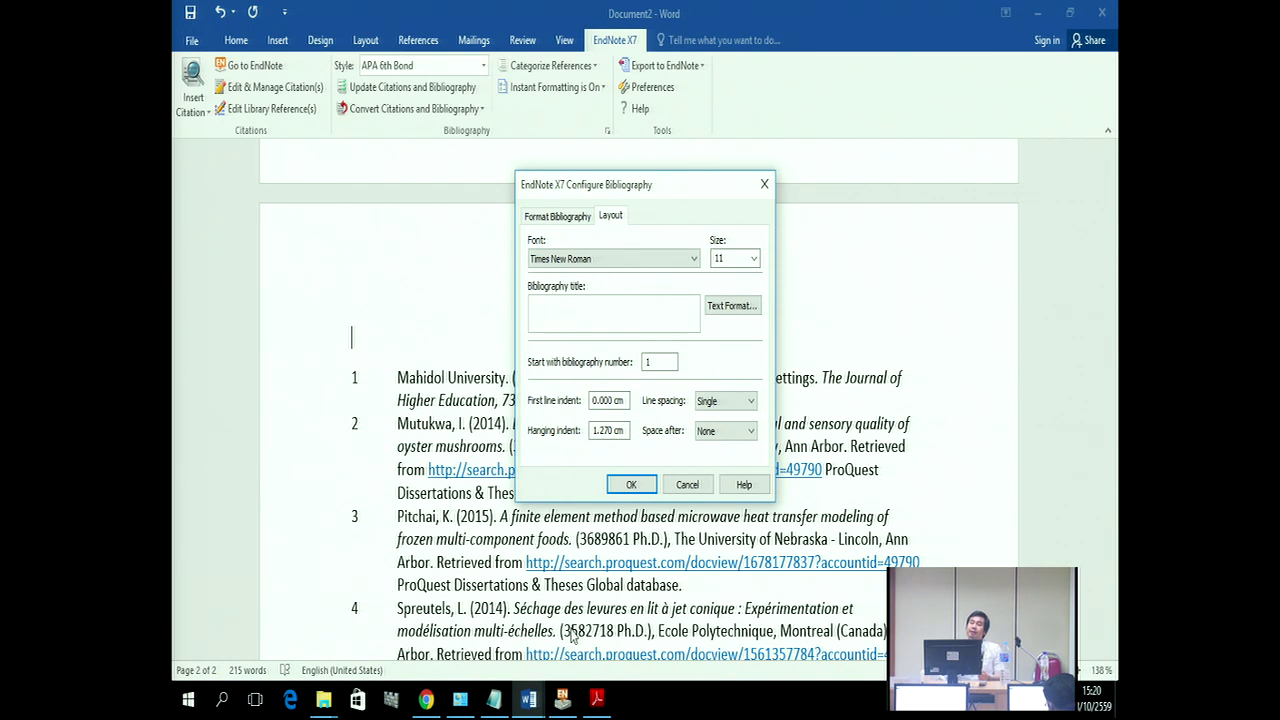
{"action": "left_click", "coordinate": [756, 259]}
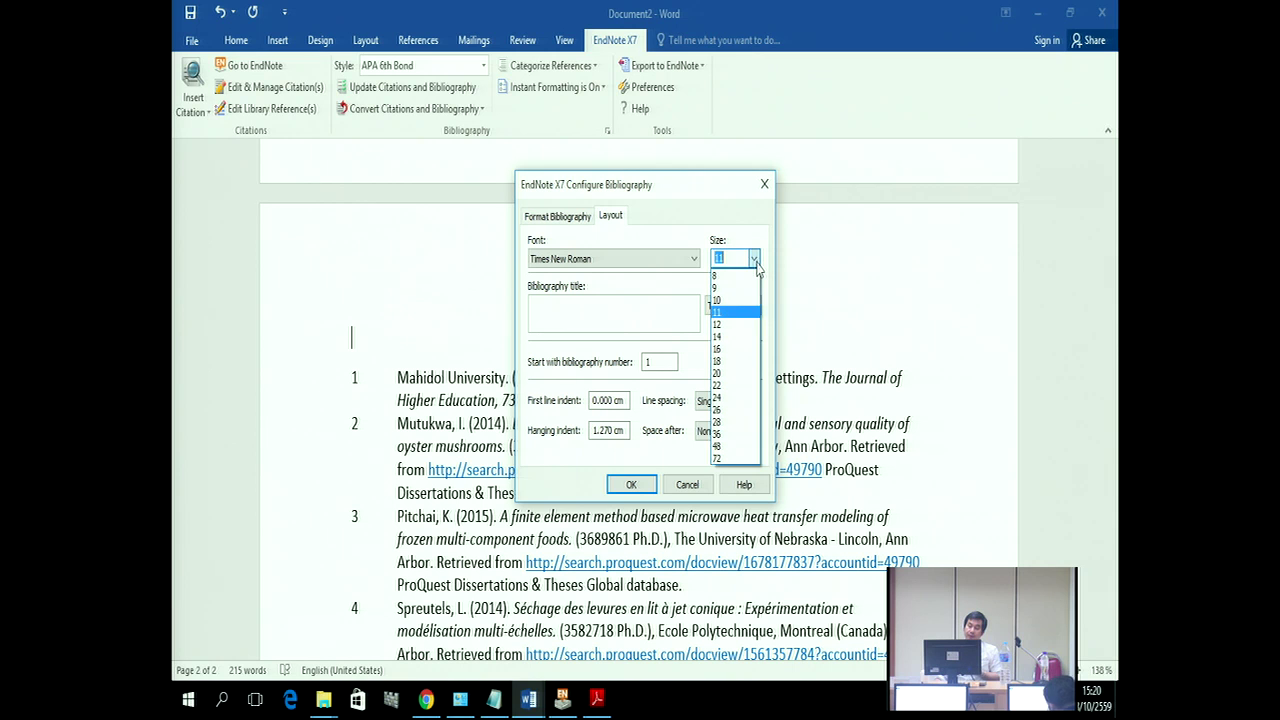
{"action": "left_click", "coordinate": [741, 325]}
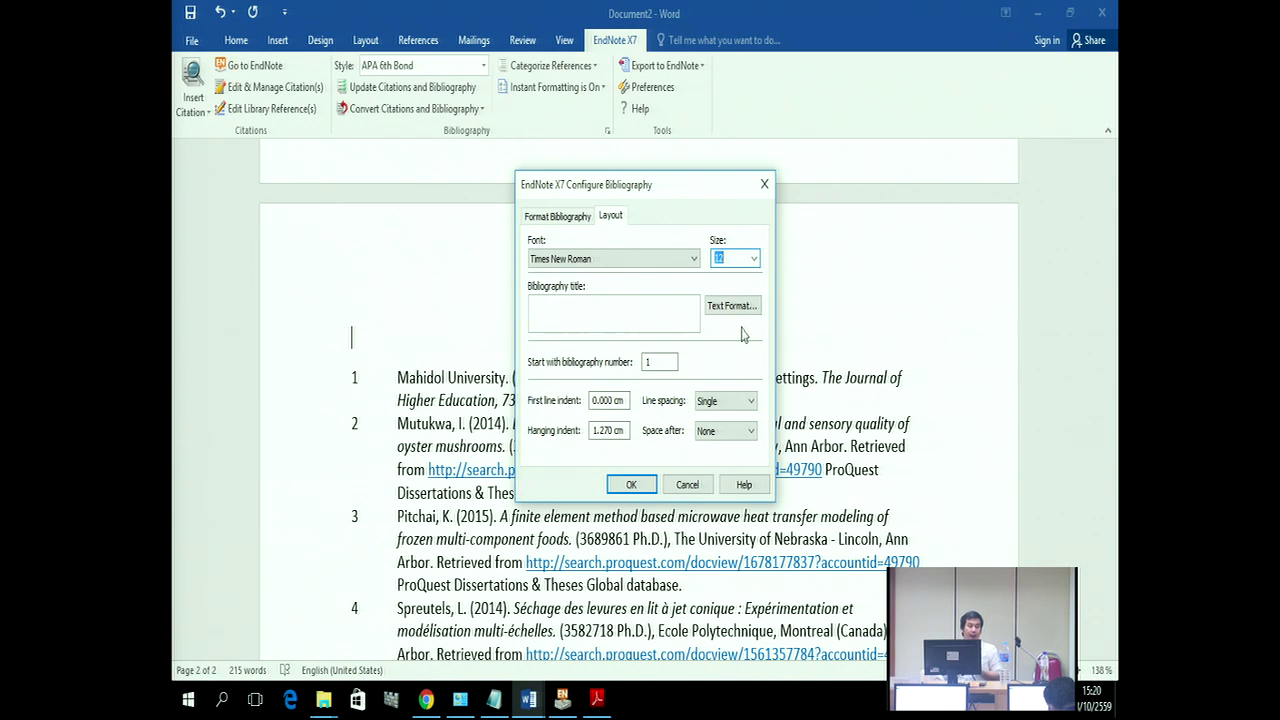
Step: Enter References as the bibliography title
{"action": "left_click", "coordinate": [535, 304]}
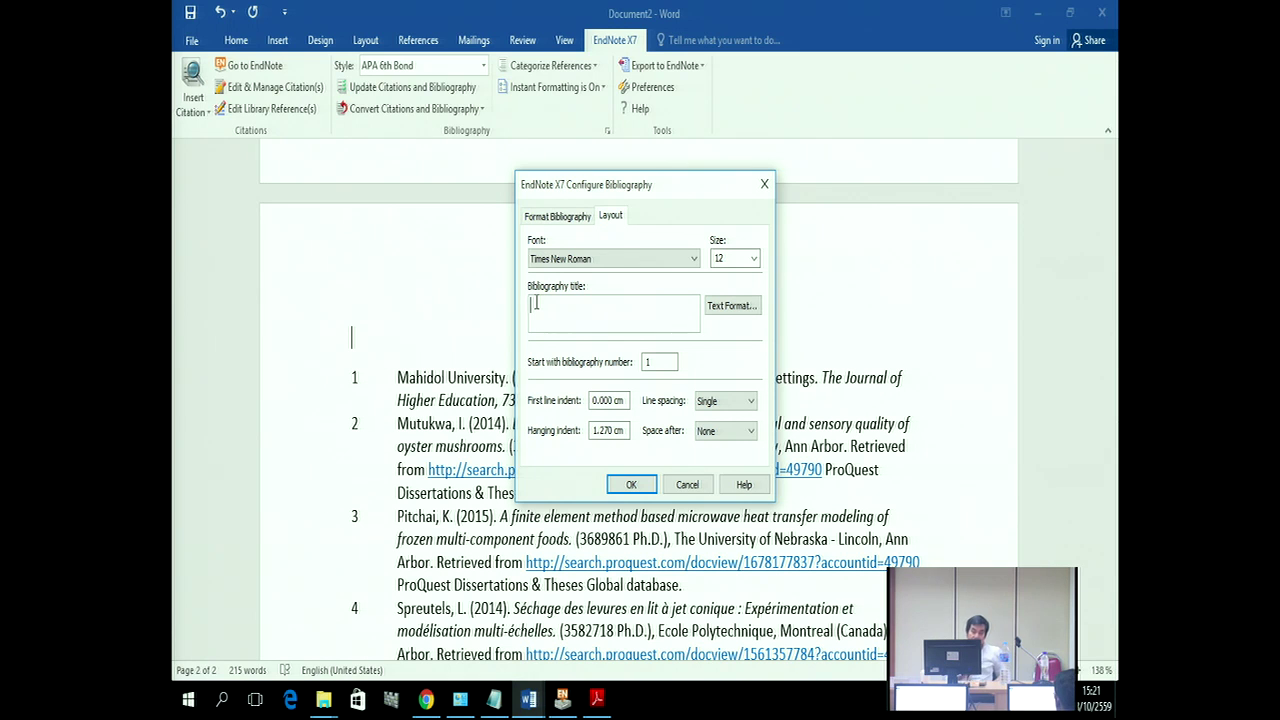
{"action": "type", "text": "Re"}
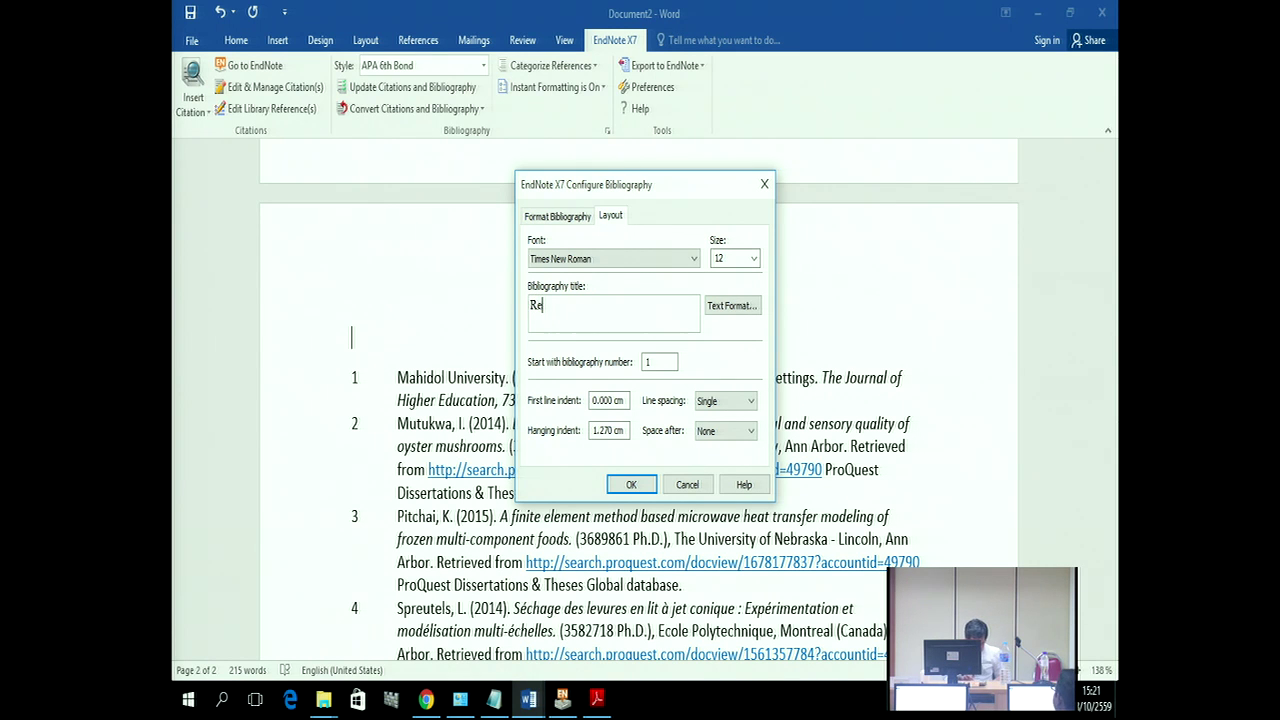
{"action": "type", "text": "fern"}
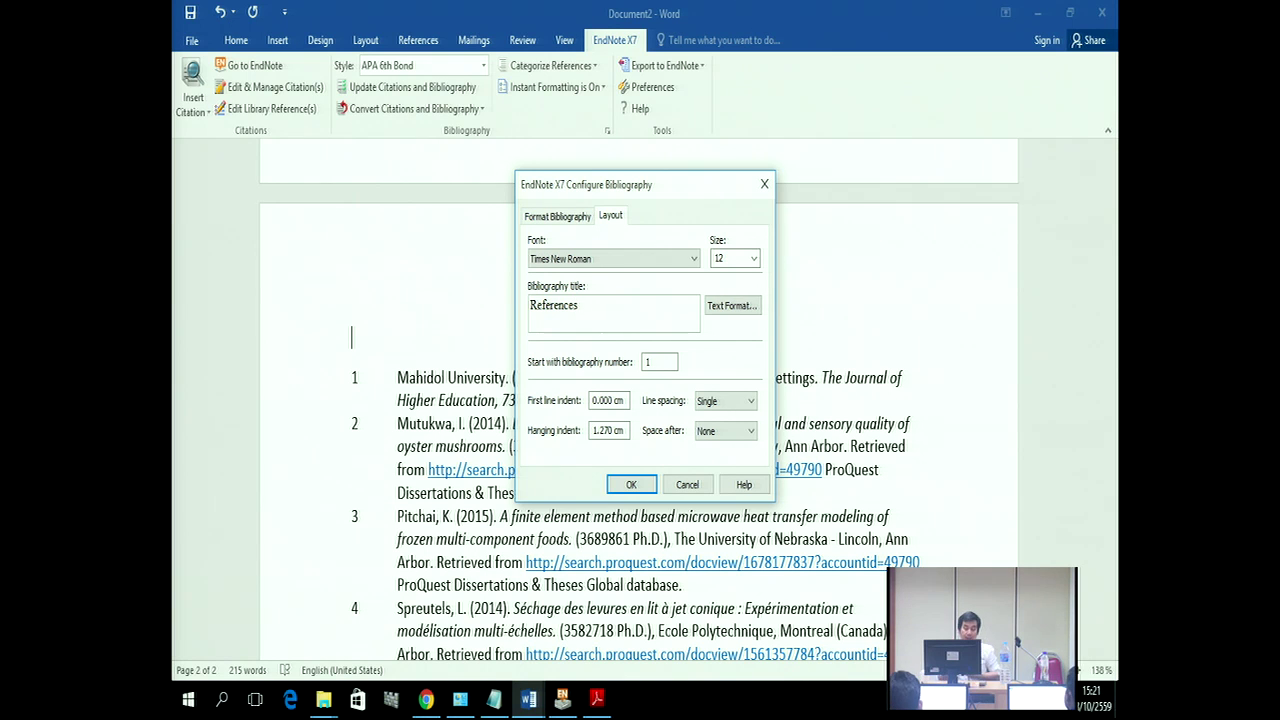
Step: Set the bibliography title's text size to 14 and apply the bibliography configuration to the document
{"action": "left_click", "coordinate": [731, 306]}
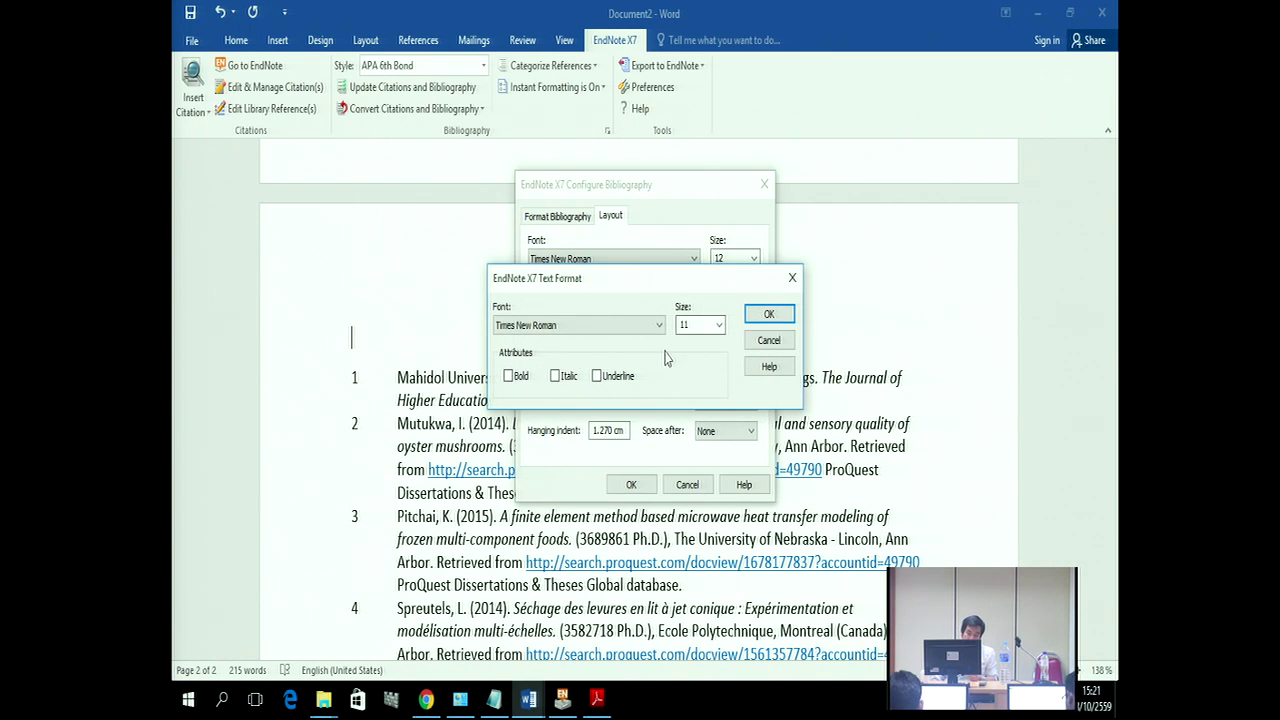
{"action": "left_click", "coordinate": [719, 325]}
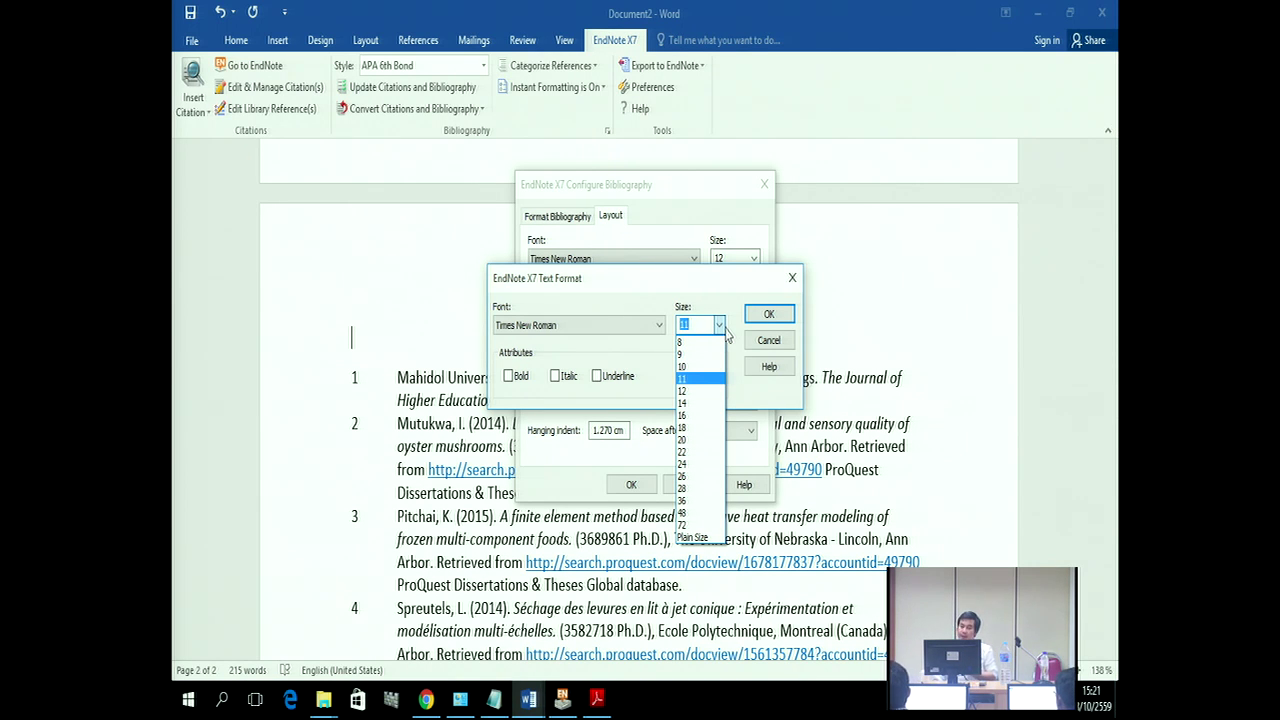
{"action": "left_click", "coordinate": [693, 405]}
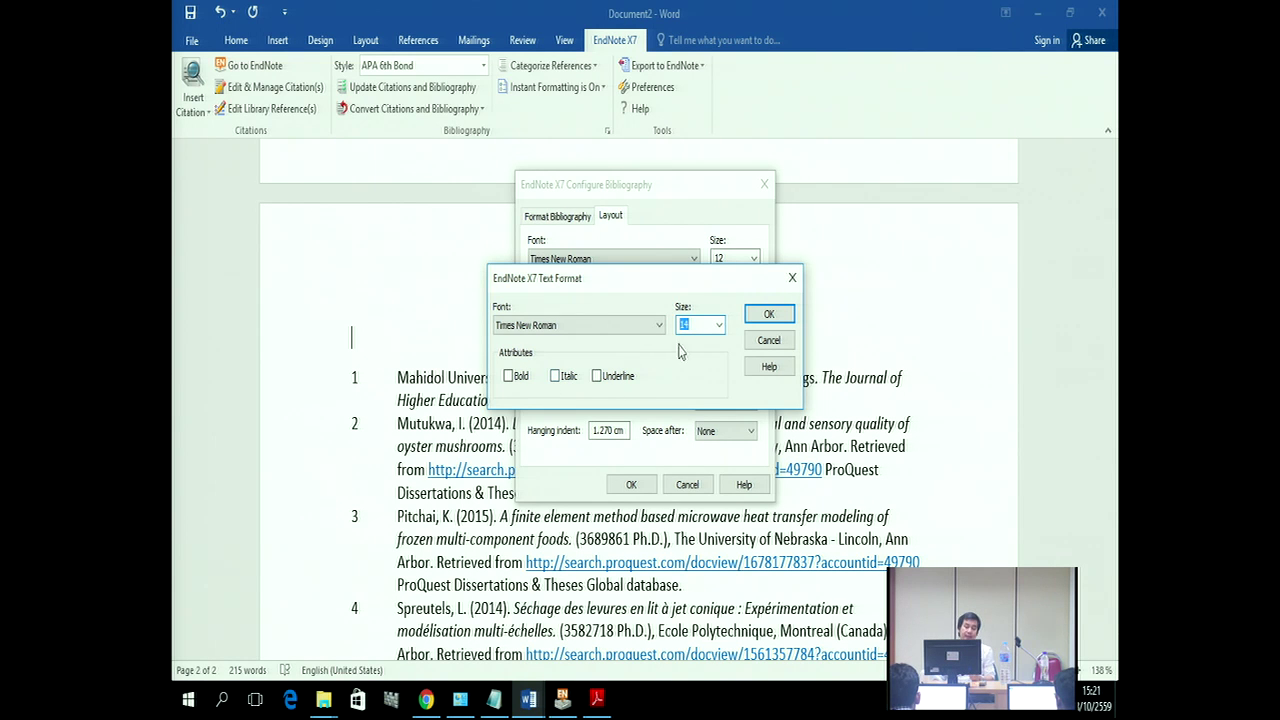
{"action": "left_click", "coordinate": [770, 316]}
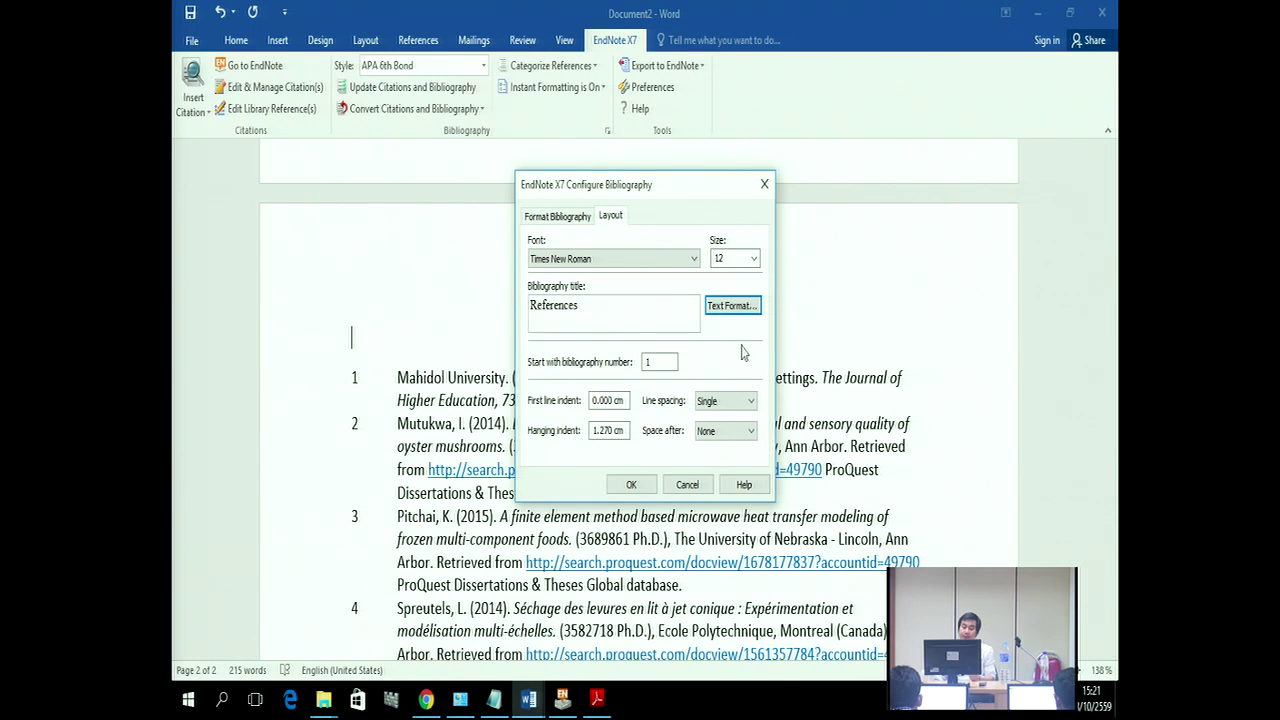
{"action": "left_click", "coordinate": [638, 490]}
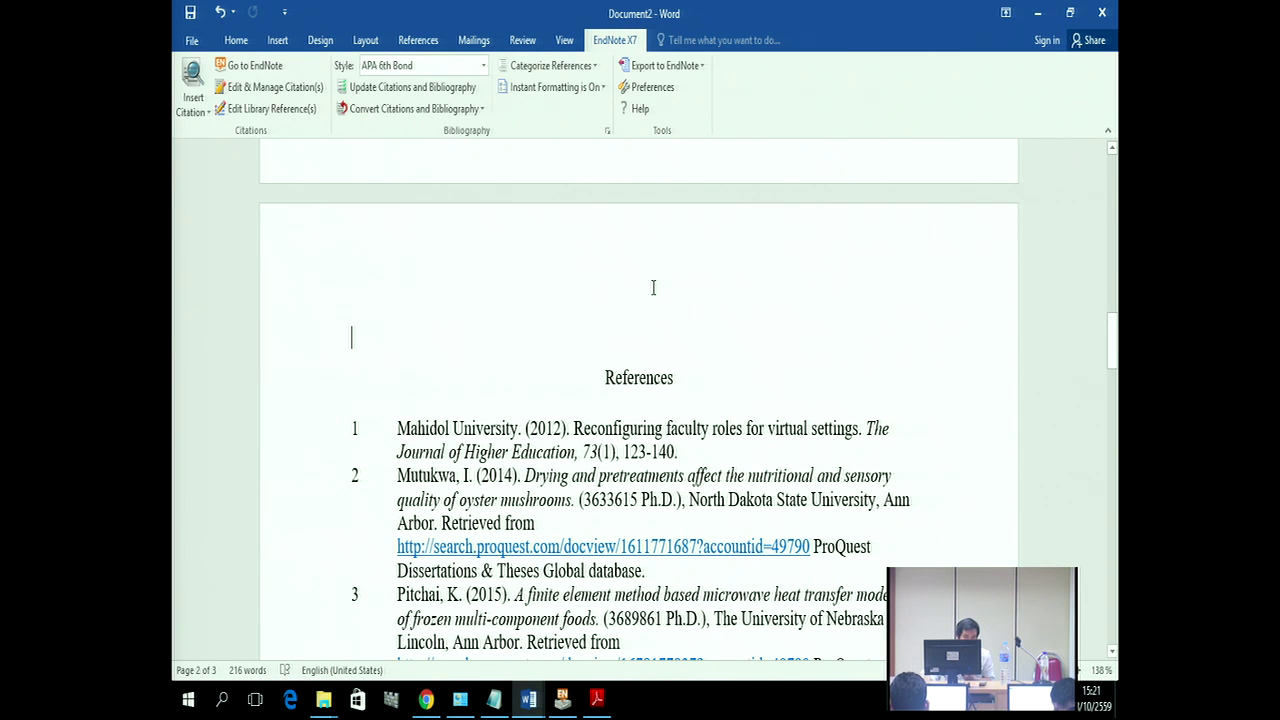
Step: Reopen the bibliography layout settings, review the title and font options, and close the configuration
{"action": "left_click", "coordinate": [607, 131]}
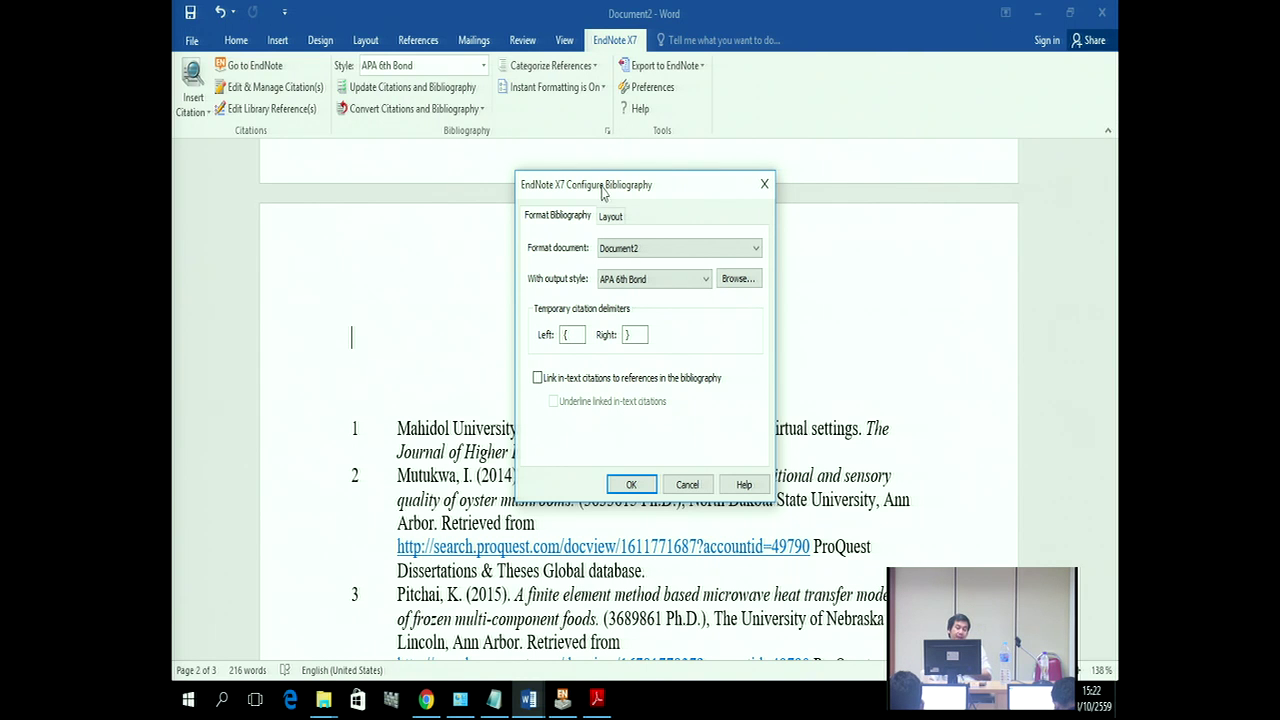
{"action": "left_click", "coordinate": [610, 217]}
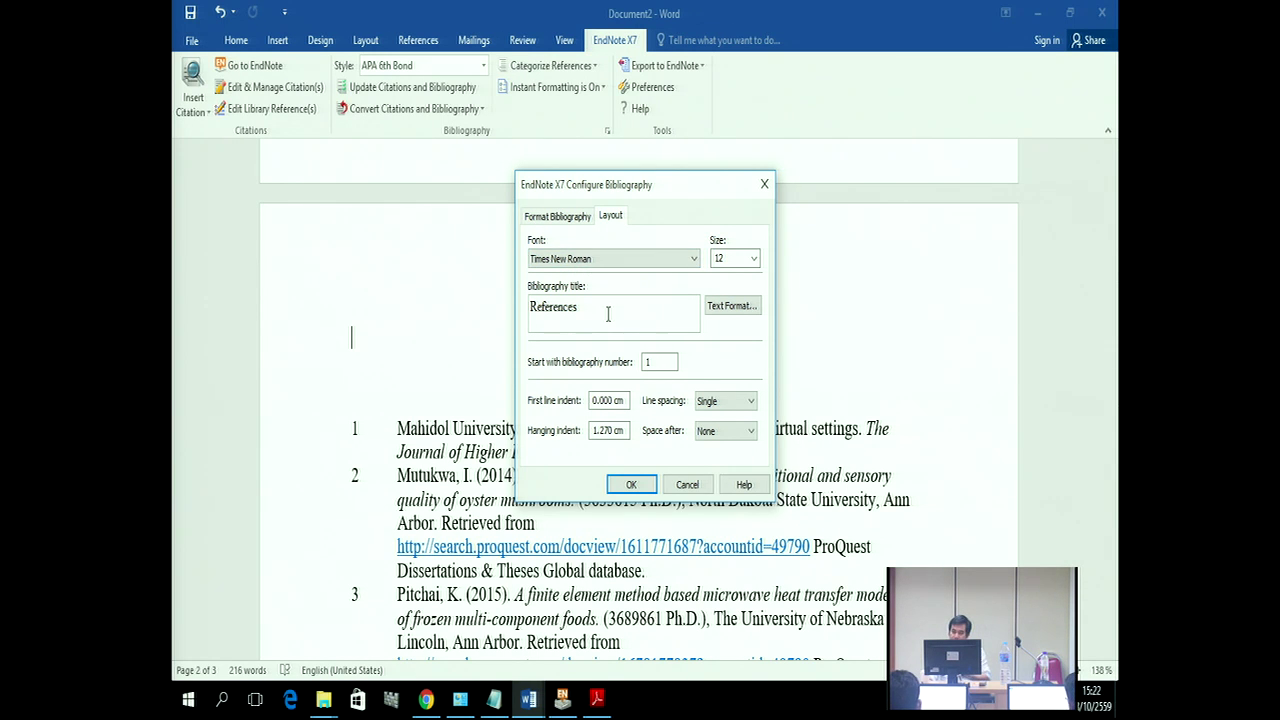
{"action": "left_click", "coordinate": [631, 484]}
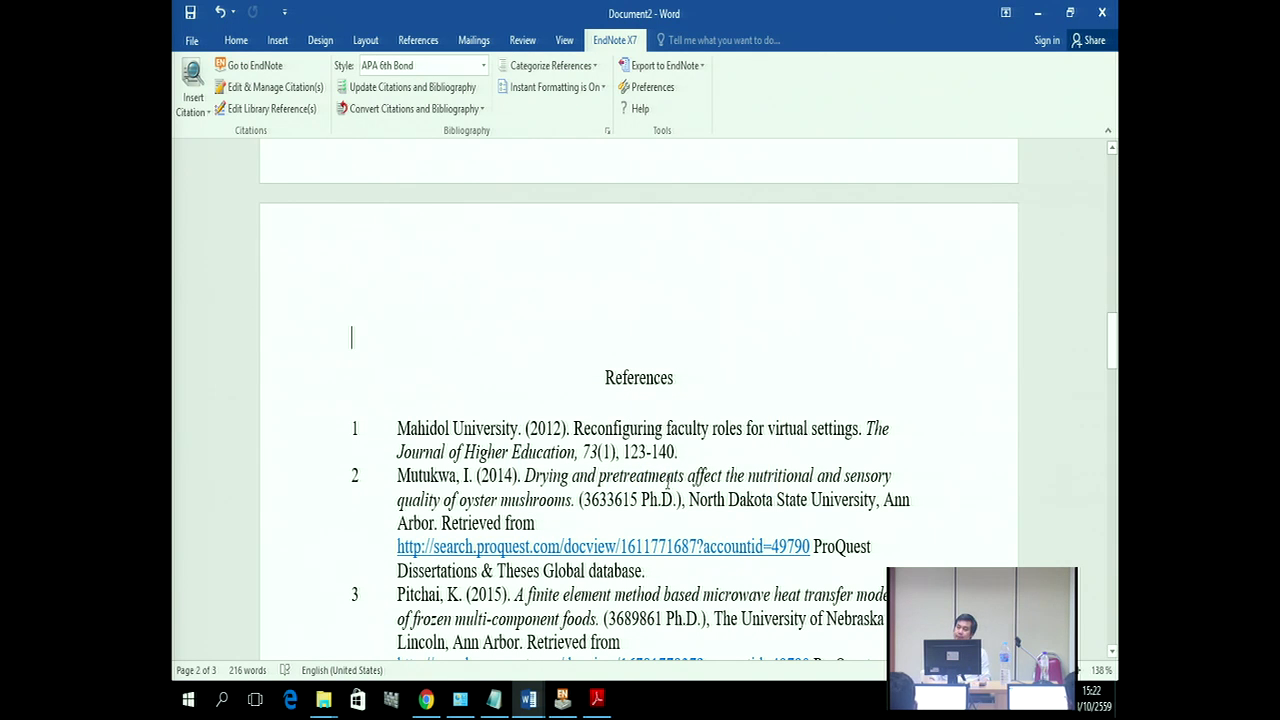
{"action": "scroll", "coordinate": [871, 371], "scroll_direction": "up", "scroll_amount": 10}
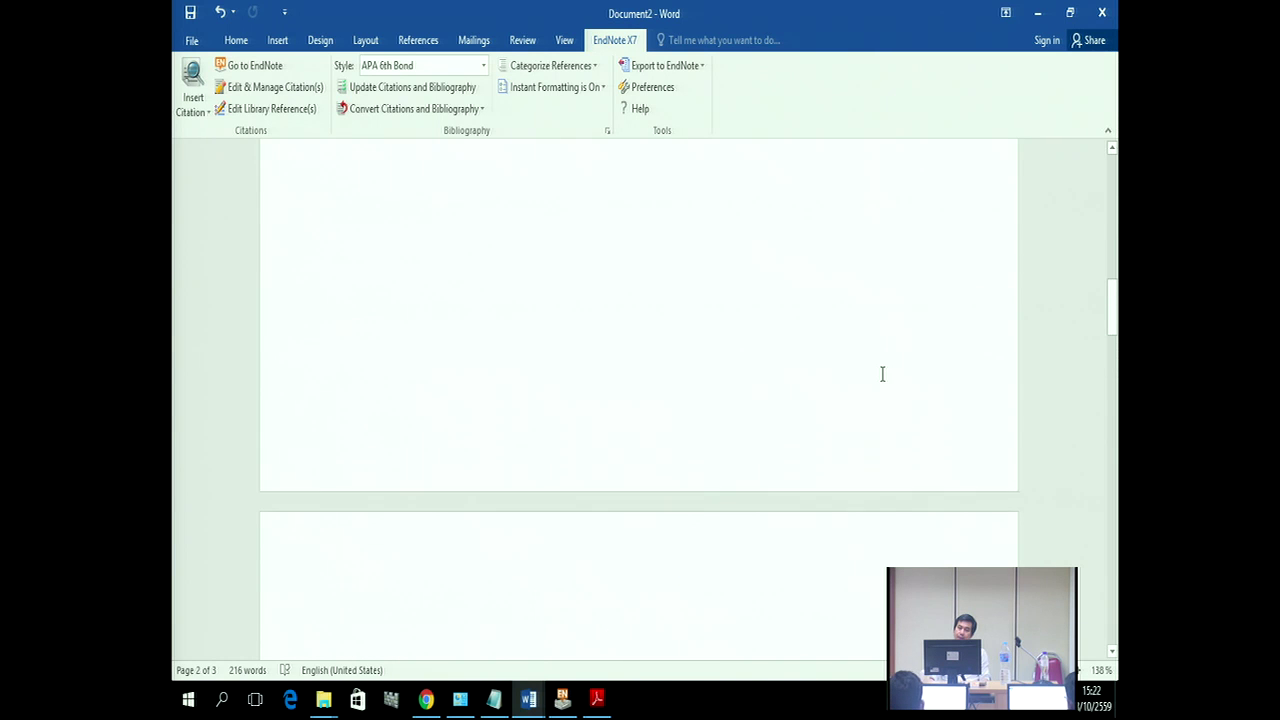
{"action": "scroll", "coordinate": [881, 374], "scroll_direction": "up", "scroll_amount": 10}
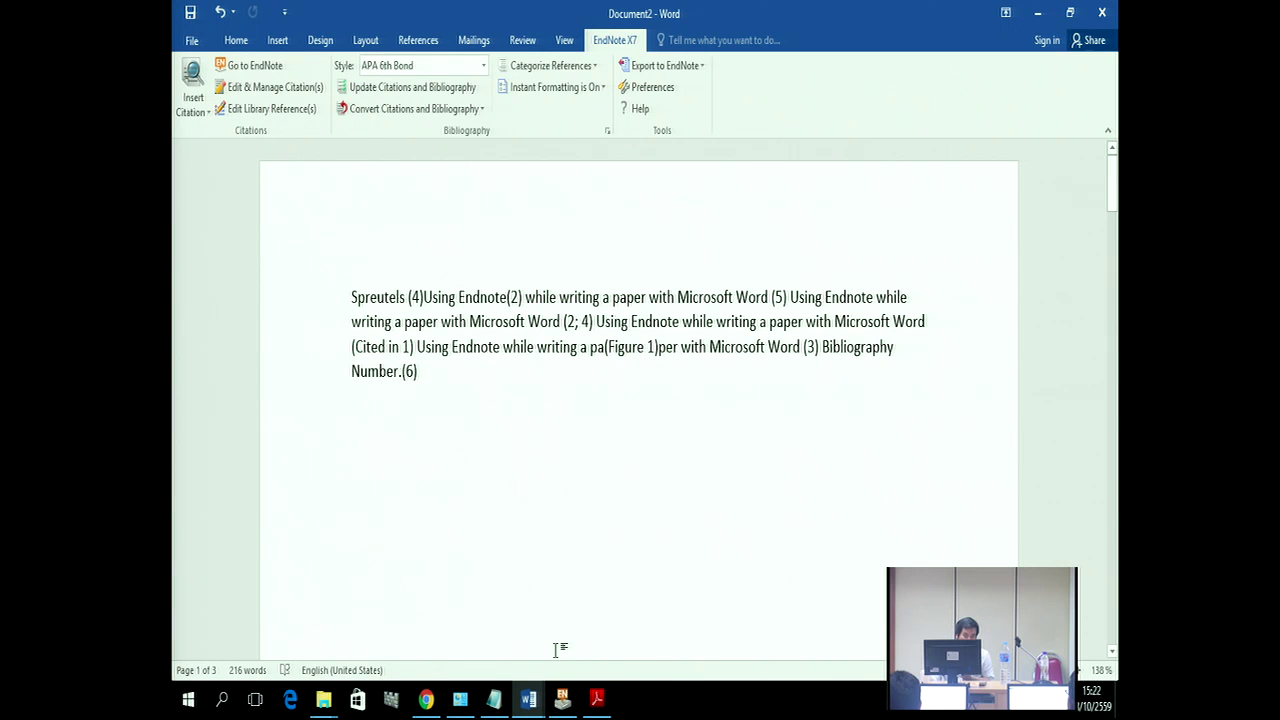
{"action": "left_click", "coordinate": [352, 318]}
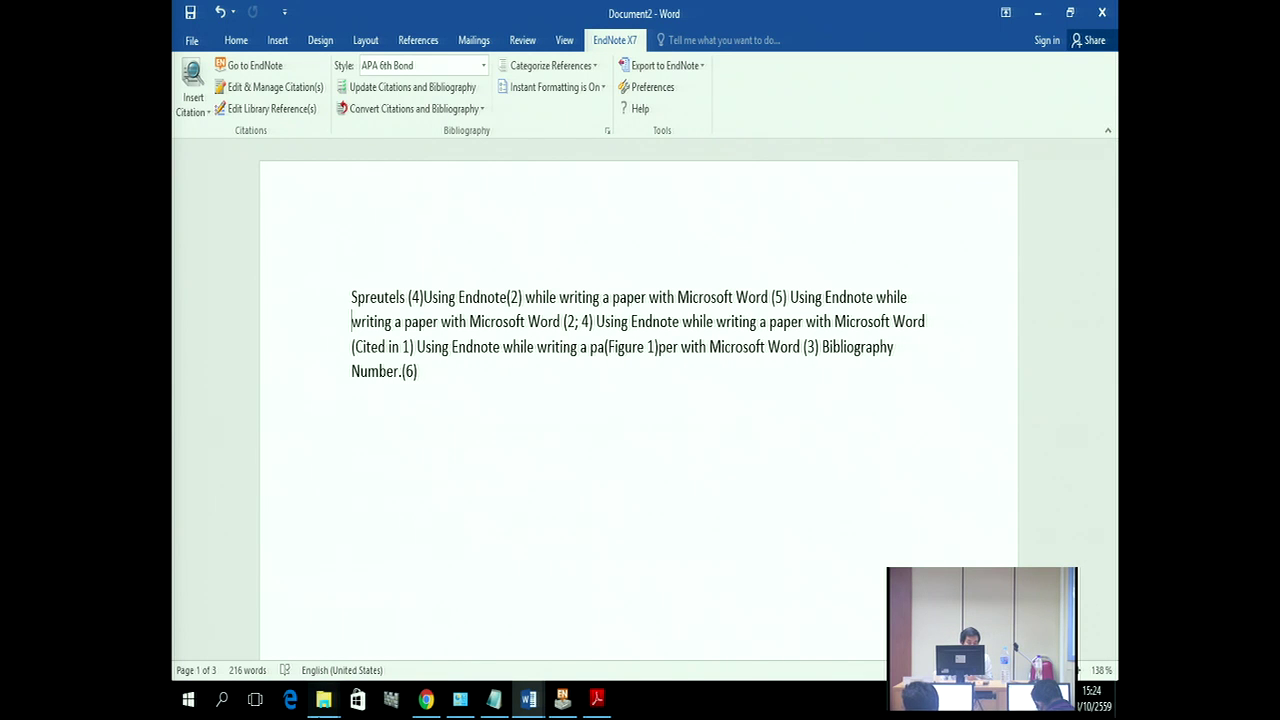
Step: Switch to File Explorer, browse to the Thesis folder inside the desktop's Endnote X7 folder, and minimise the open windows
{"action": "left_click", "coordinate": [326, 698]}
{"action": "mouse_move", "coordinate": [337, 680]}
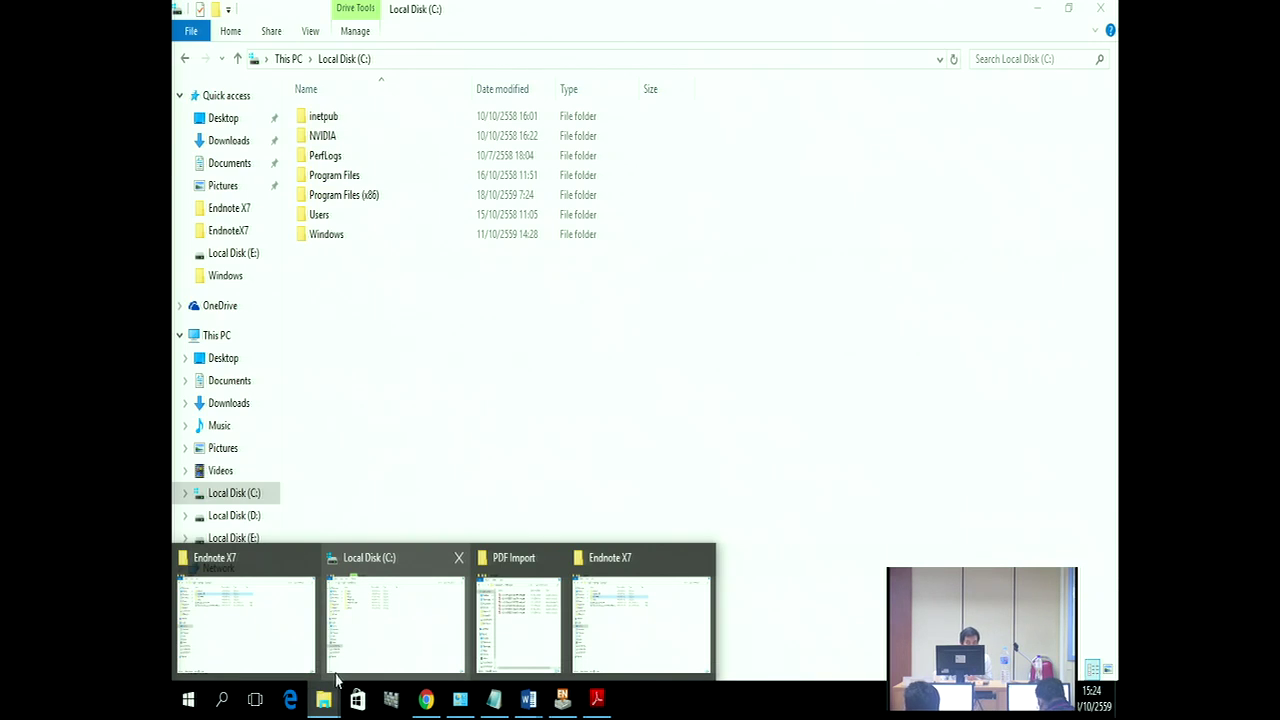
{"action": "left_click", "coordinate": [372, 636]}
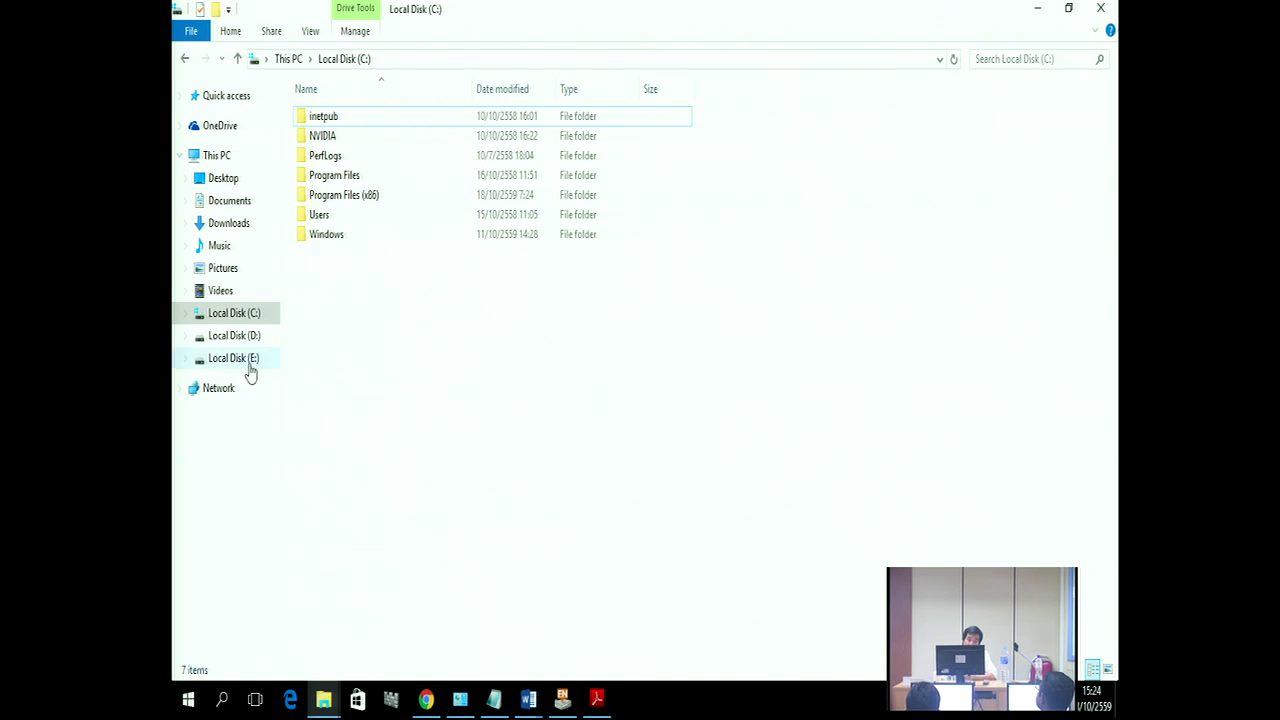
{"action": "left_click", "coordinate": [215, 180]}
{"action": "left_click", "coordinate": [316, 168]}
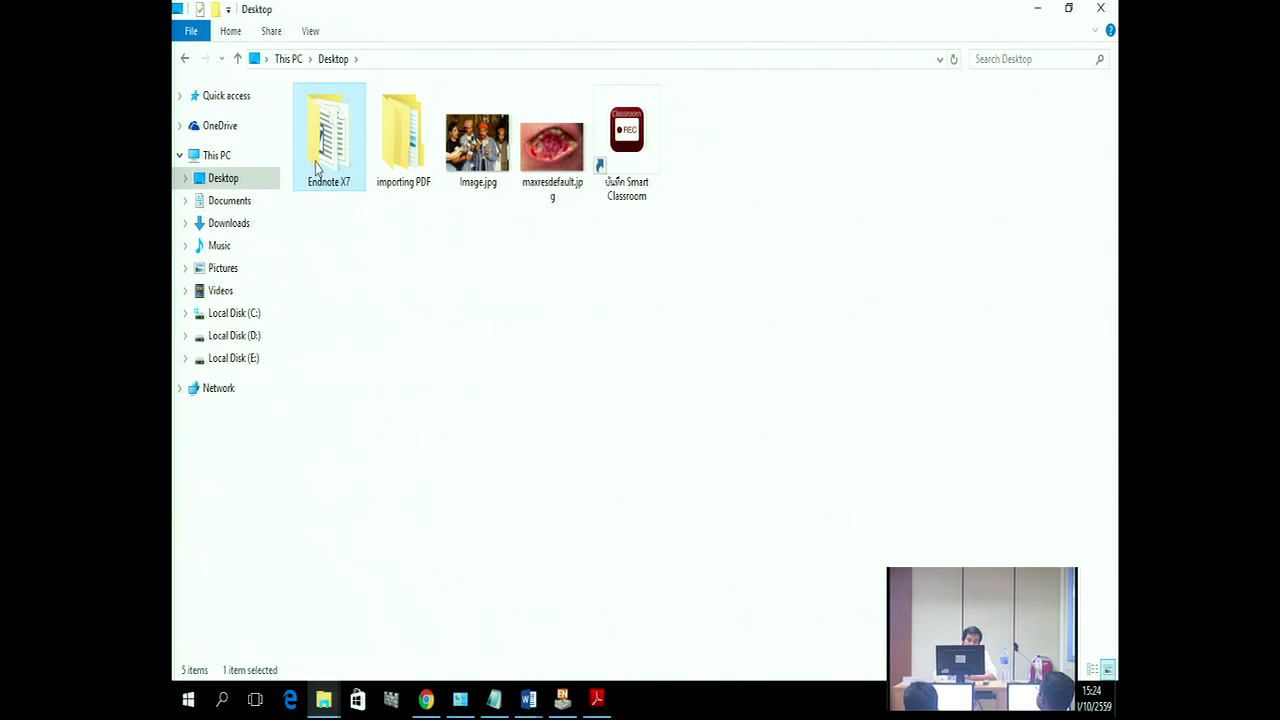
{"action": "double_click", "coordinate": [316, 168]}
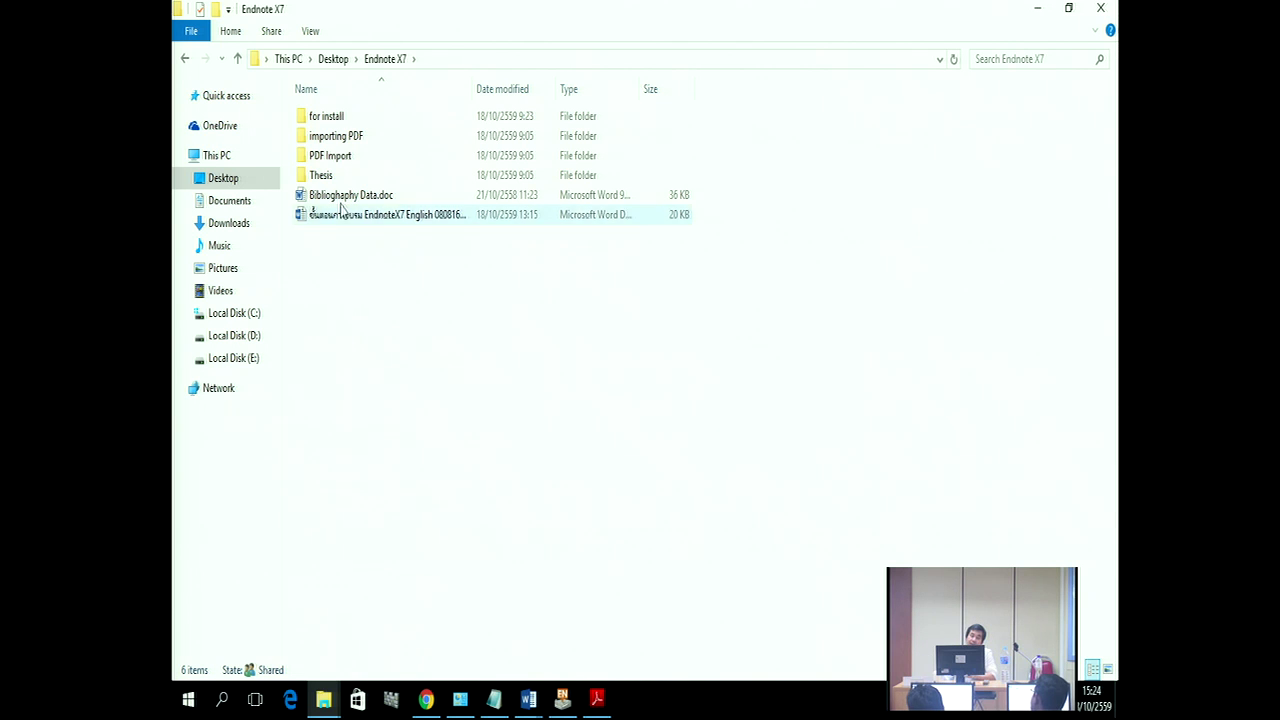
{"action": "double_click", "coordinate": [320, 176]}
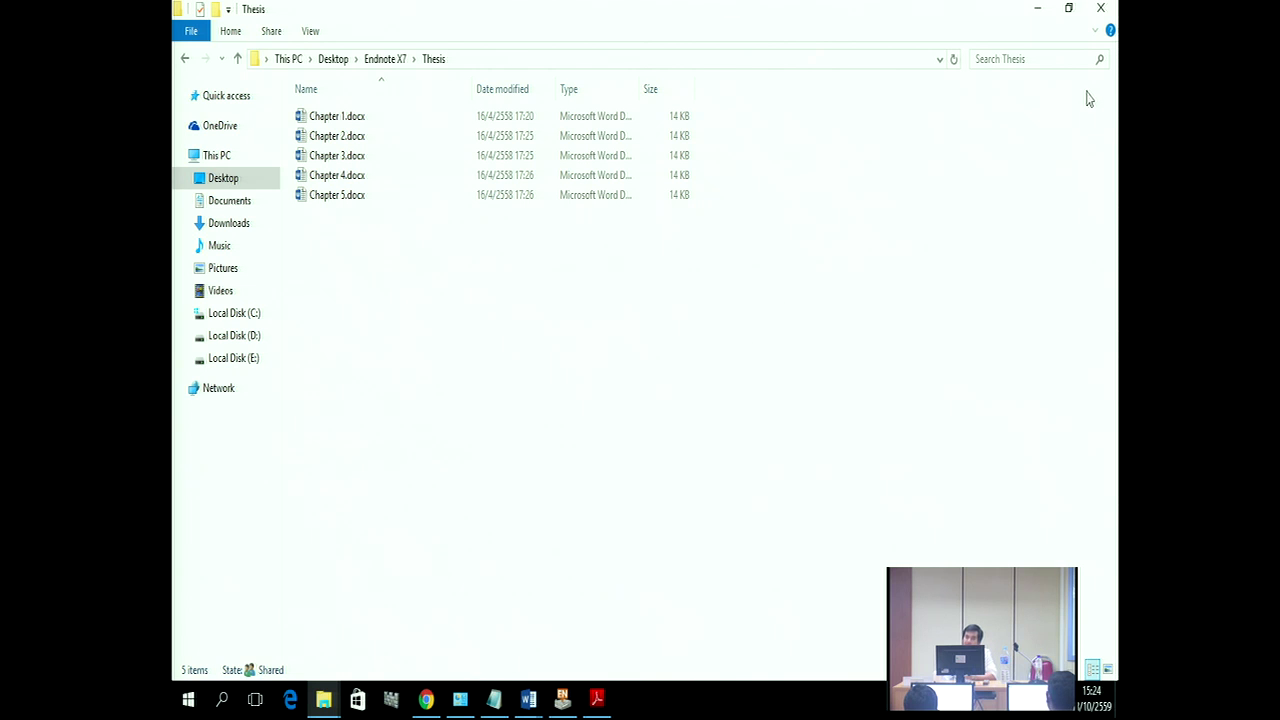
{"action": "left_click", "coordinate": [1038, 10]}
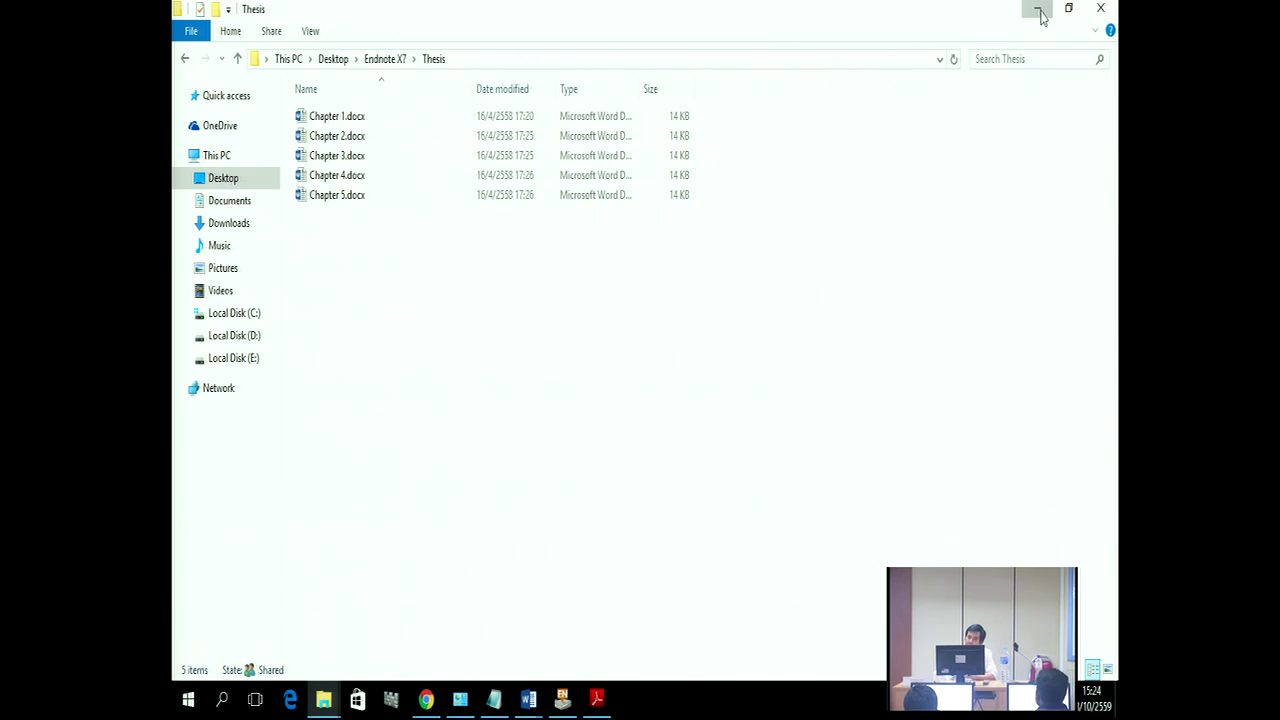
{"action": "left_click", "coordinate": [1038, 12]}
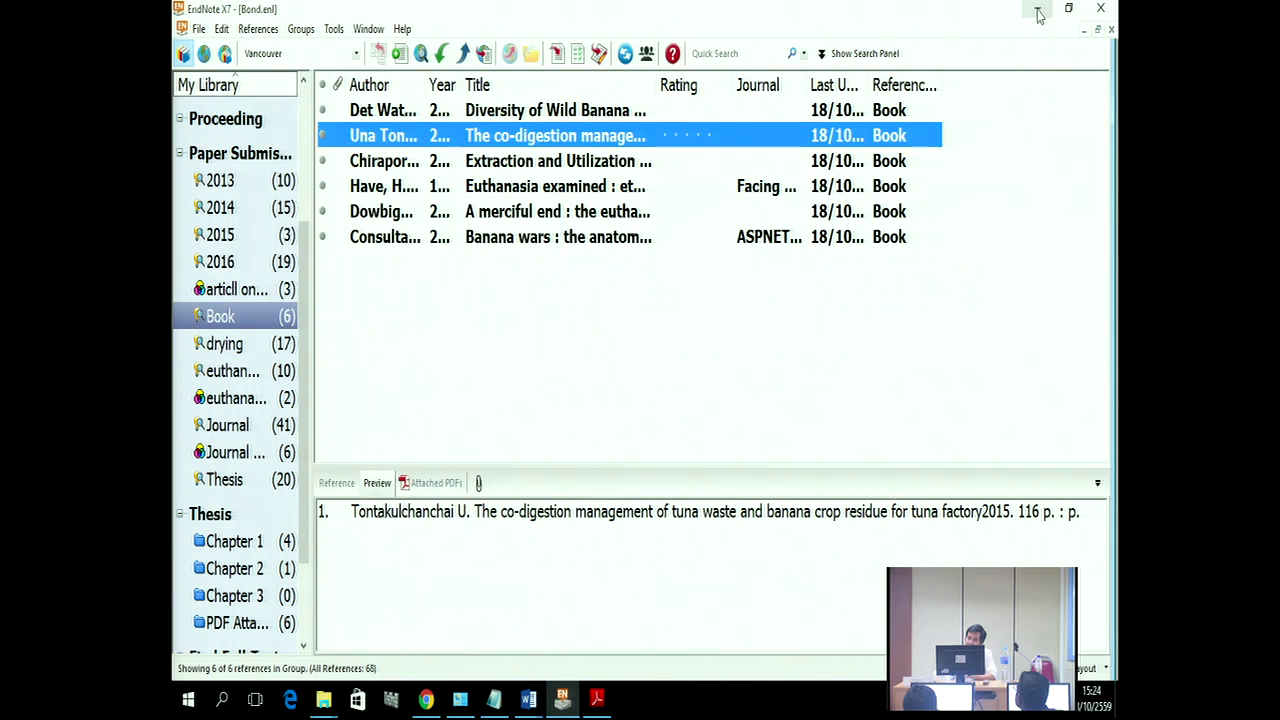
Step: Bring up the other Endnote X7 folder window in File Explorer and open its Thesis folder
{"action": "left_click", "coordinate": [324, 700]}
{"action": "left_click", "coordinate": [645, 675]}
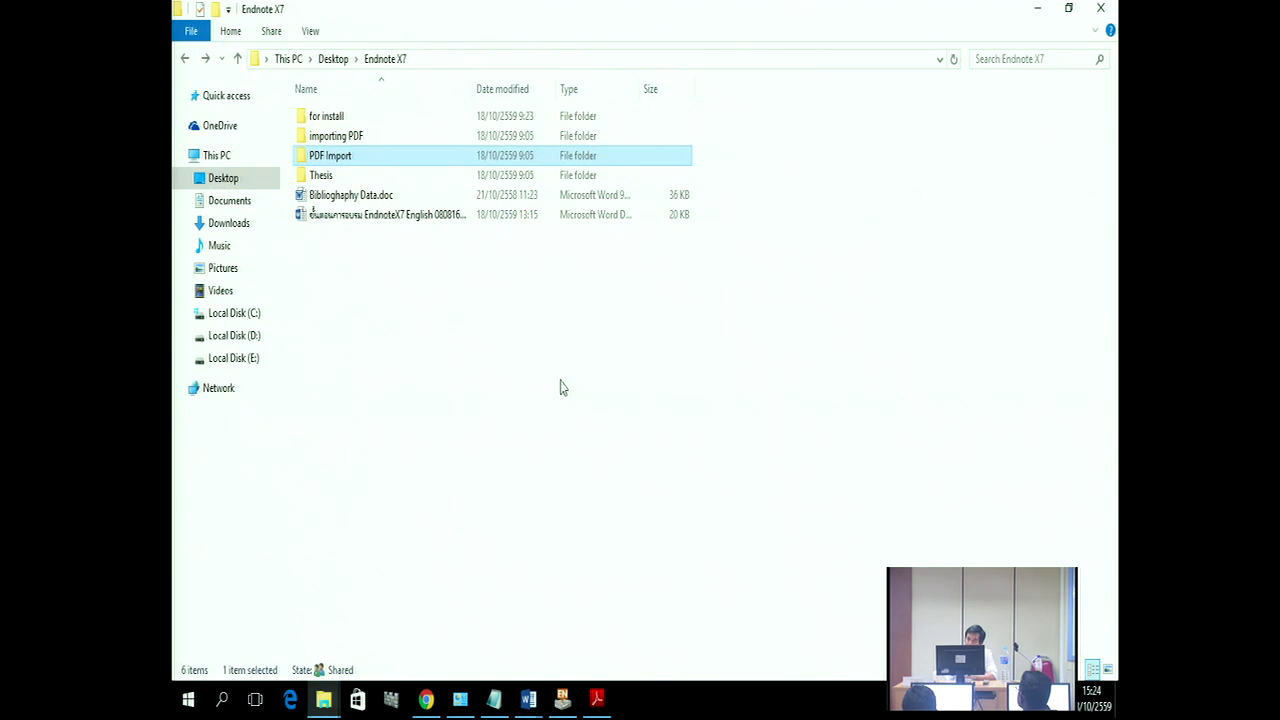
{"action": "left_click", "coordinate": [338, 177]}
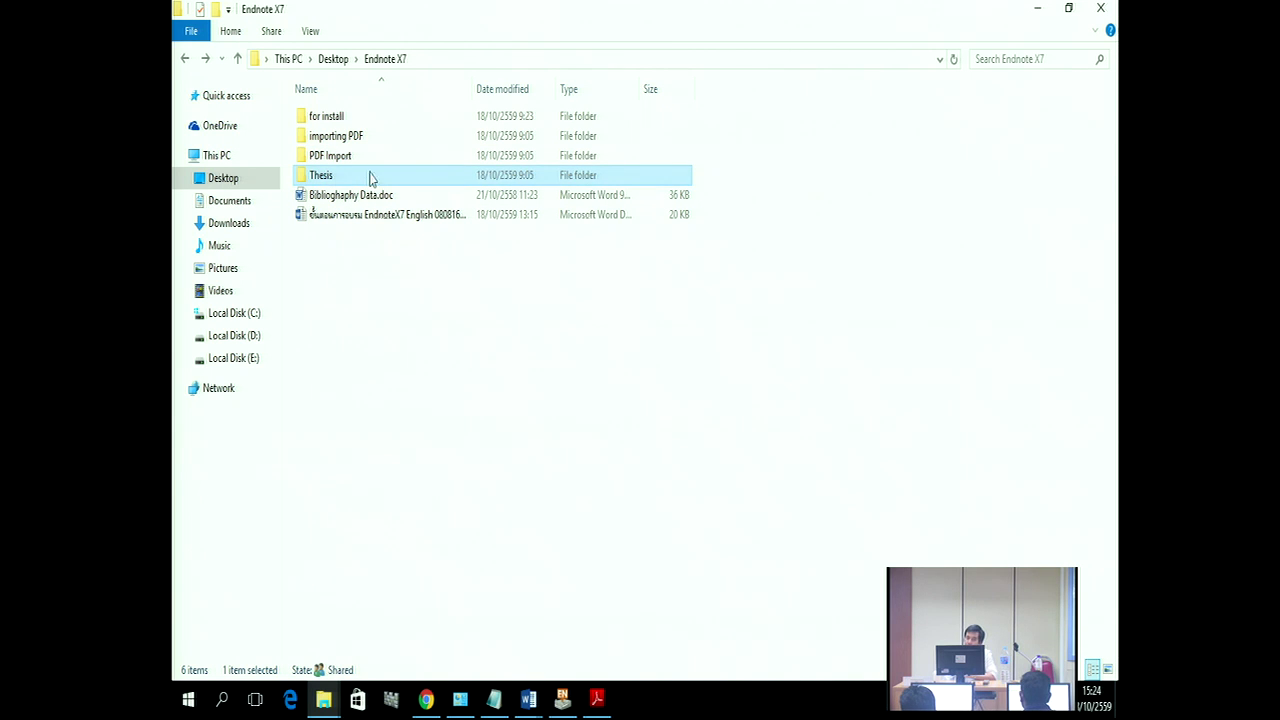
{"action": "double_click", "coordinate": [369, 185]}
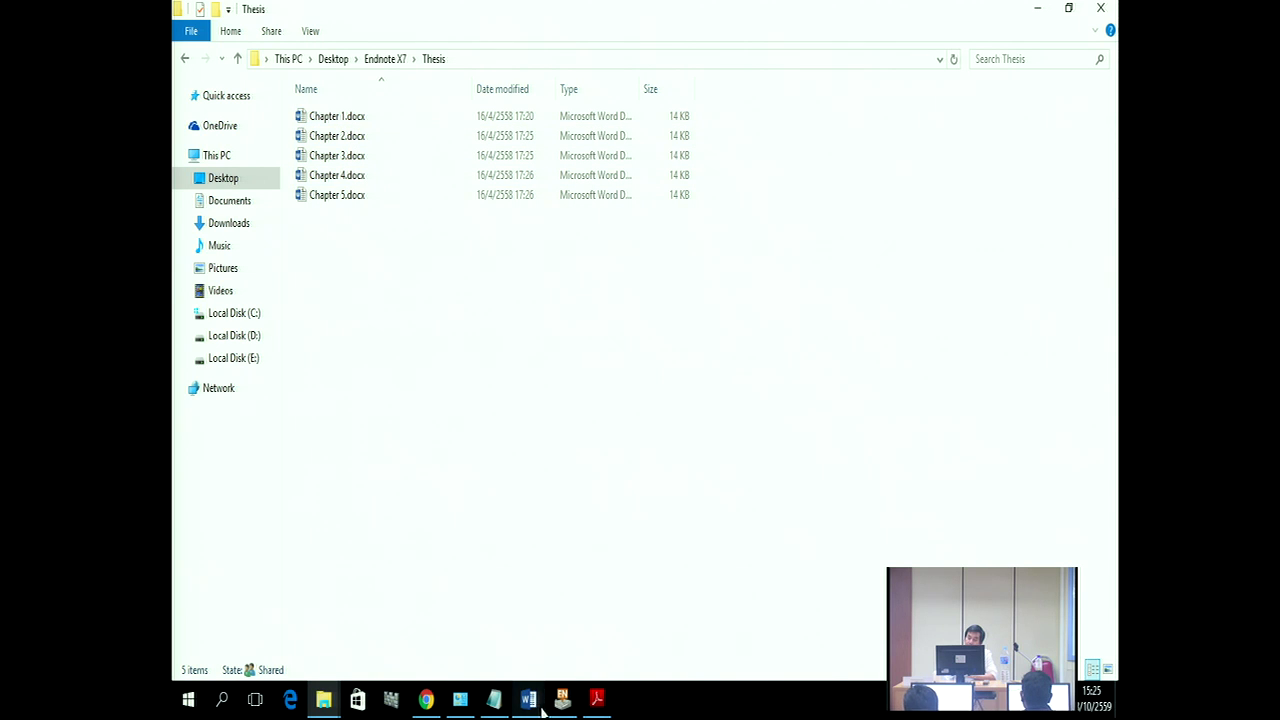
Step: Switch to Word and close Document2 and Document1 without saving their changes
{"action": "mouse_move", "coordinate": [528, 698]}
{"action": "left_click", "coordinate": [728, 663]}
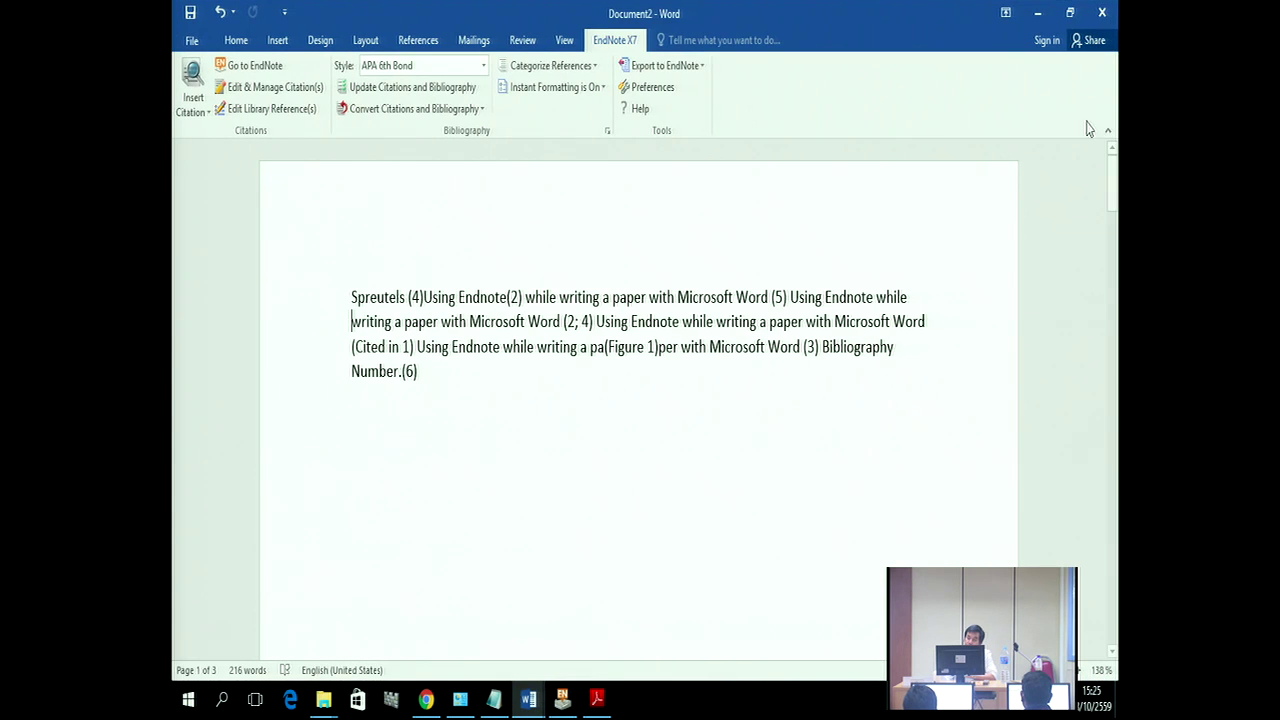
{"action": "left_click", "coordinate": [1101, 13]}
{"action": "left_click", "coordinate": [644, 384]}
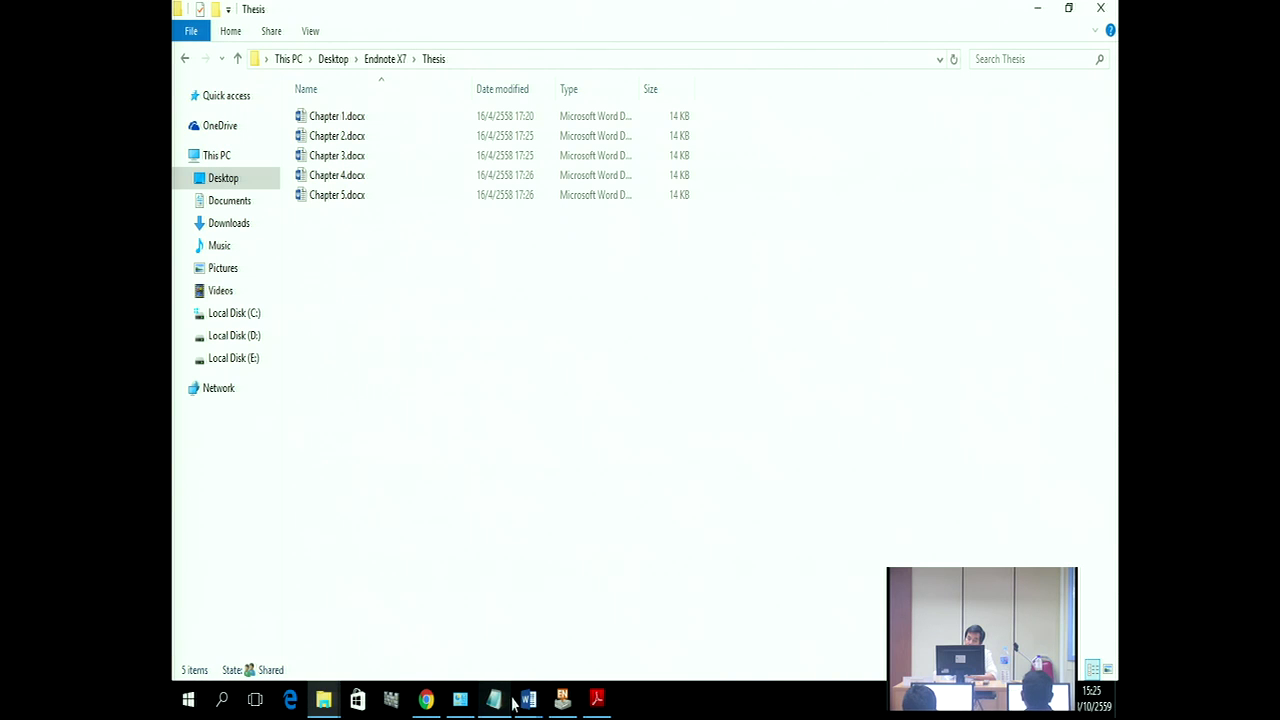
{"action": "mouse_move", "coordinate": [528, 698]}
{"action": "left_click", "coordinate": [684, 638]}
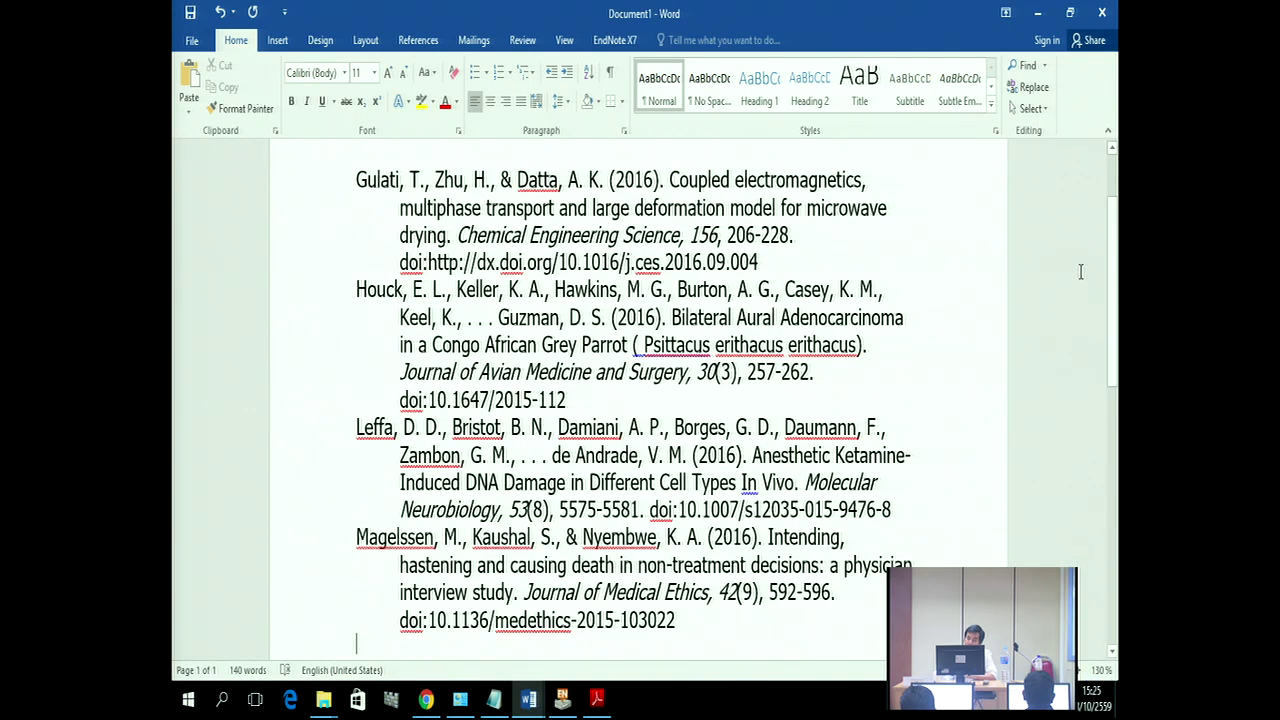
{"action": "left_click", "coordinate": [1101, 13]}
{"action": "left_click", "coordinate": [645, 387]}
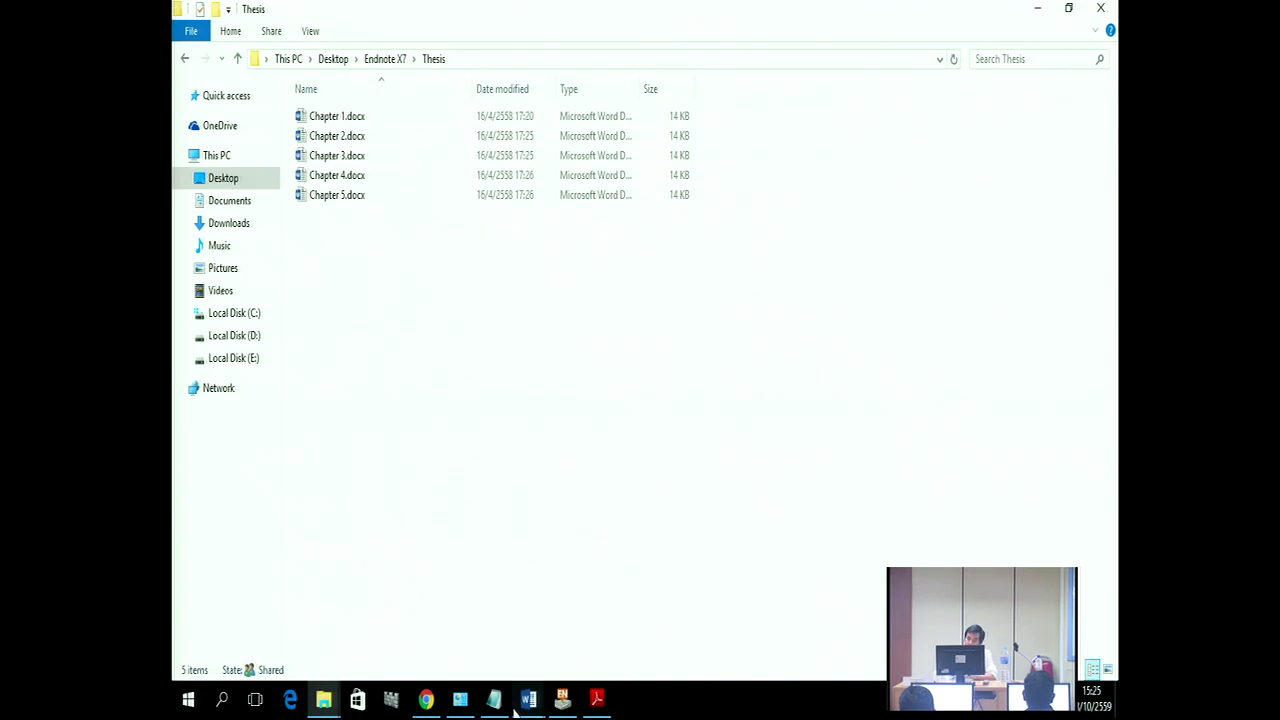
Step: Close the remaining Word documents, Biblioghaphy Data.doc and the EndnoteX7 English 080816 training document, without saving
{"action": "mouse_move", "coordinate": [528, 698]}
{"action": "left_click", "coordinate": [588, 640]}
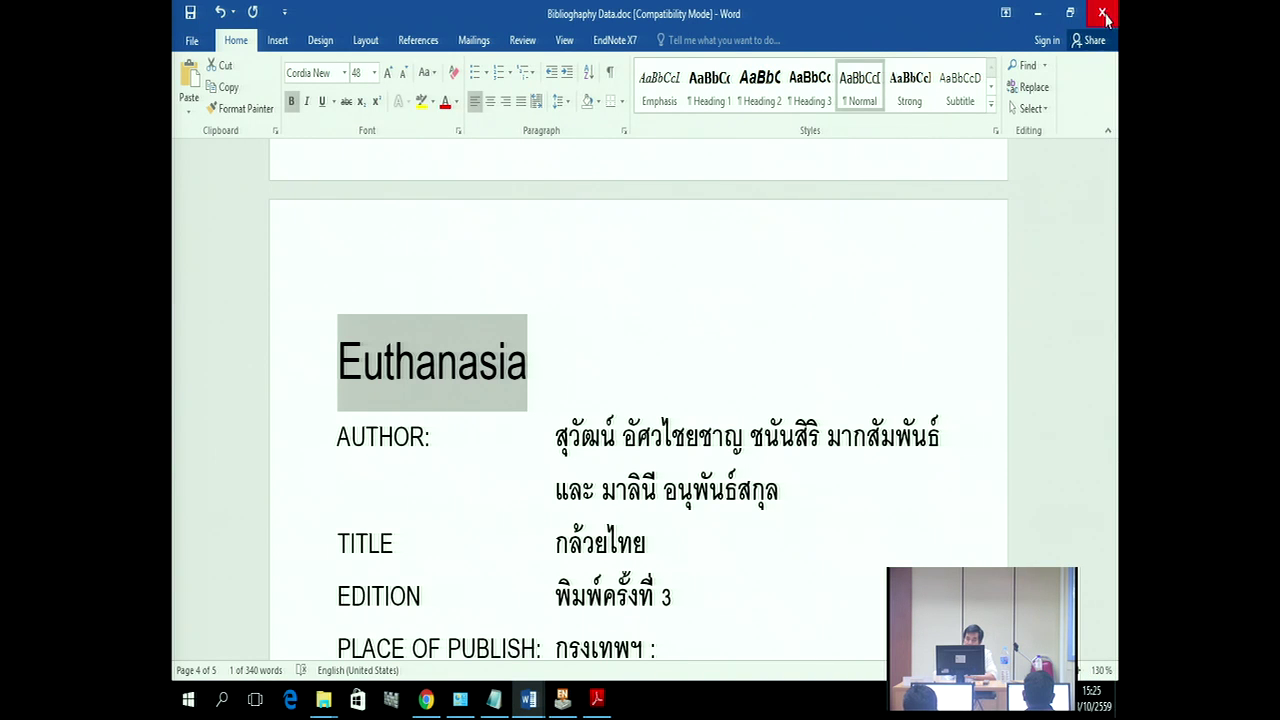
{"action": "left_click", "coordinate": [806, 314]}
{"action": "left_click", "coordinate": [1101, 13]}
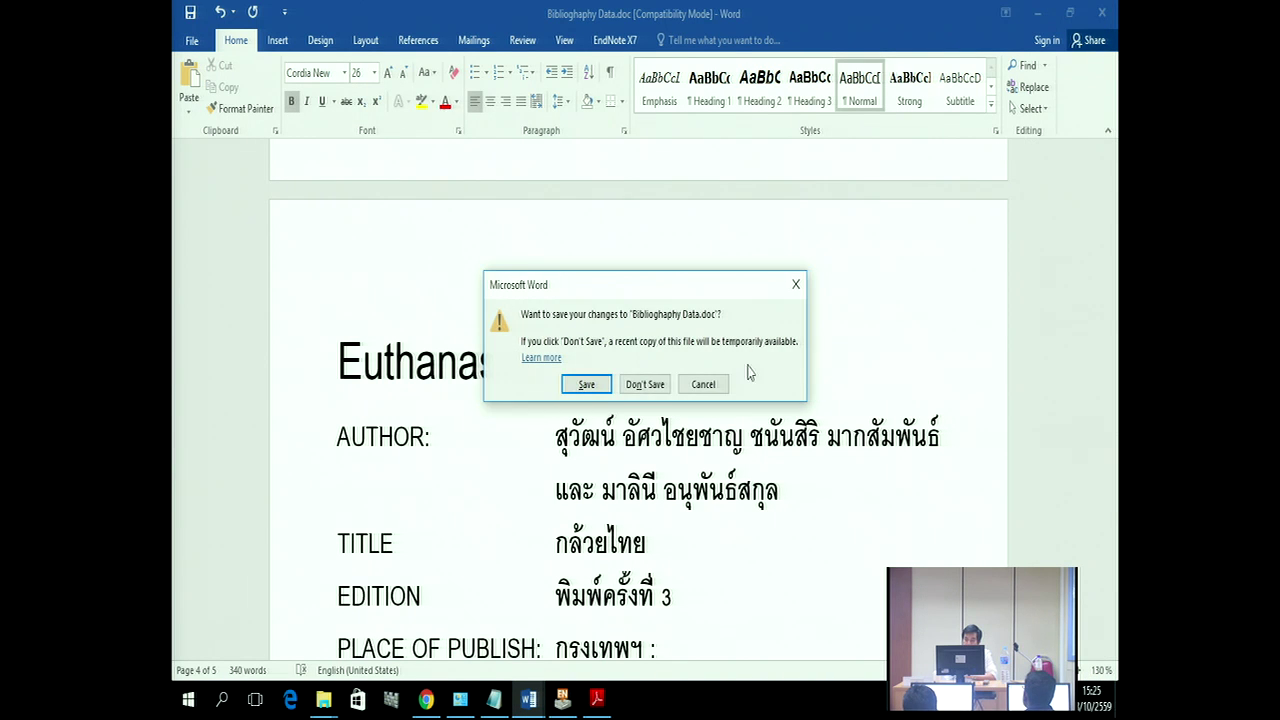
{"action": "left_click", "coordinate": [645, 385]}
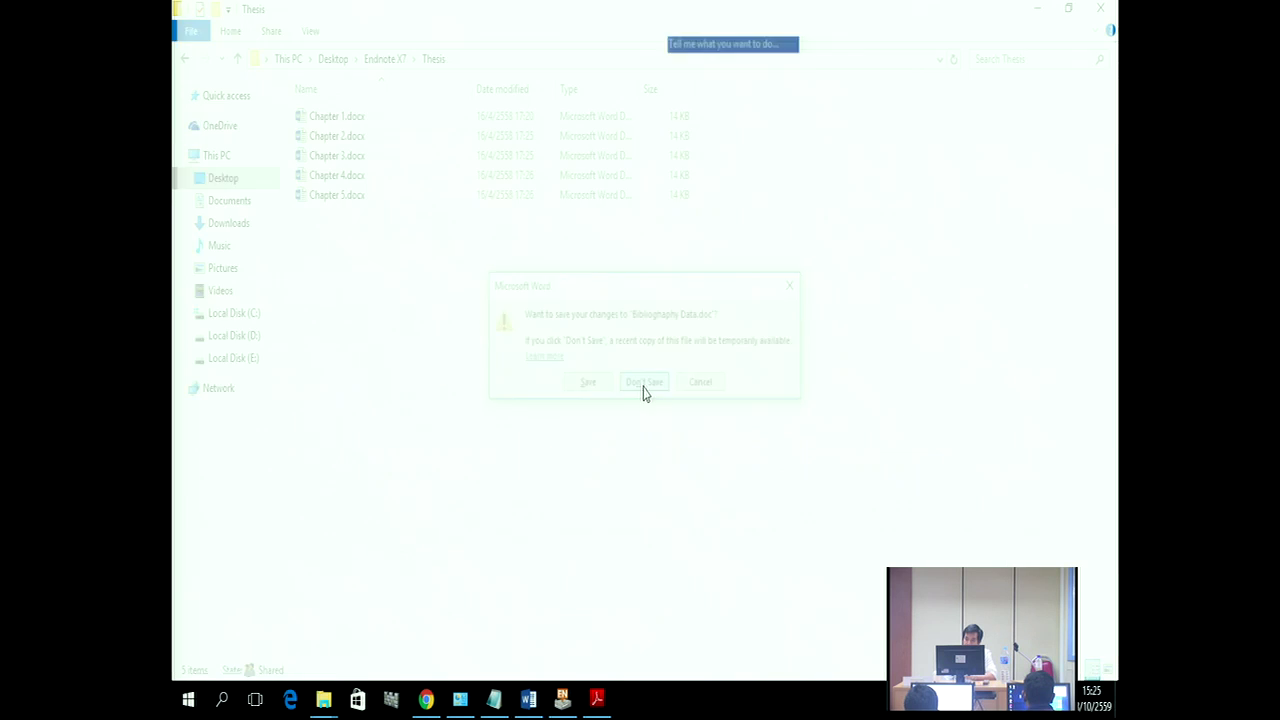
{"action": "left_click", "coordinate": [528, 698]}
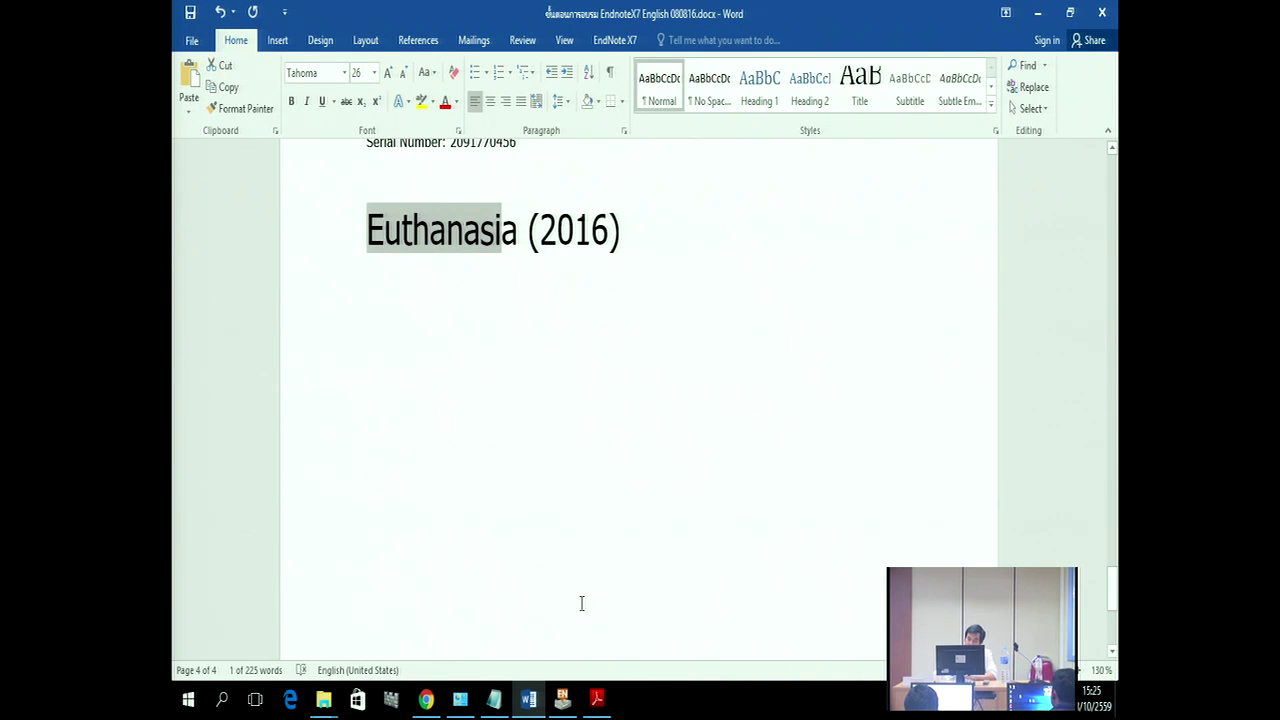
{"action": "scroll", "coordinate": [911, 443], "scroll_direction": "up", "scroll_amount": 5}
{"action": "scroll", "coordinate": [886, 416], "scroll_direction": "up", "scroll_amount": 3}
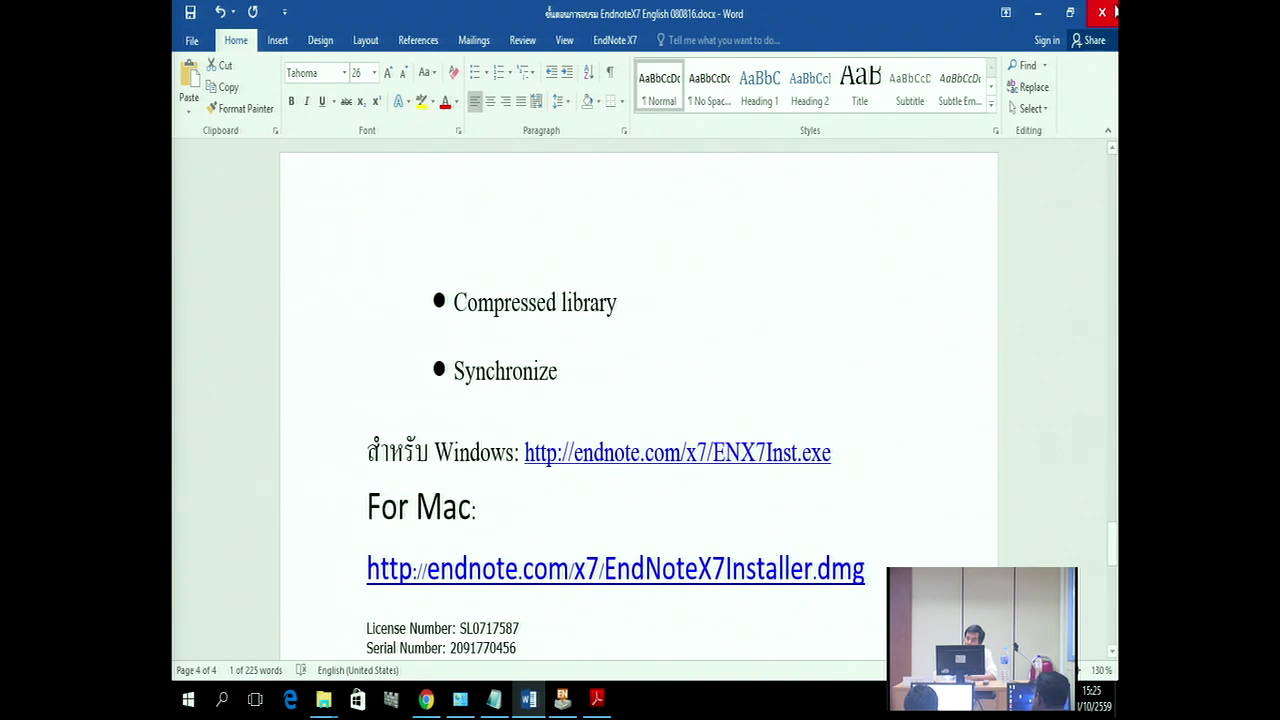
{"action": "left_click", "coordinate": [1101, 13]}
{"action": "left_click", "coordinate": [645, 397]}
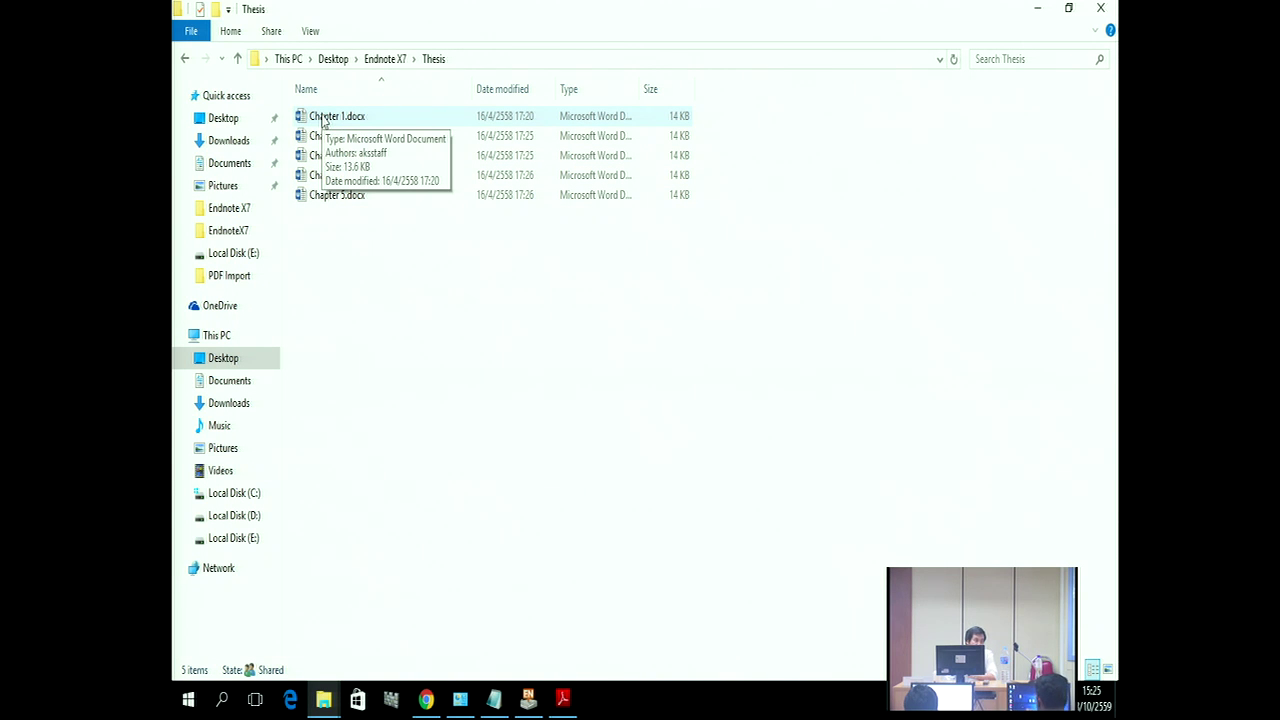
Step: Open Chapter 1.docx and cite the 2015 thesis "Multiphysics modeling to enhance understanding of microwave heating" from EndNote after "shown to cause"
{"action": "double_click", "coordinate": [324, 118]}
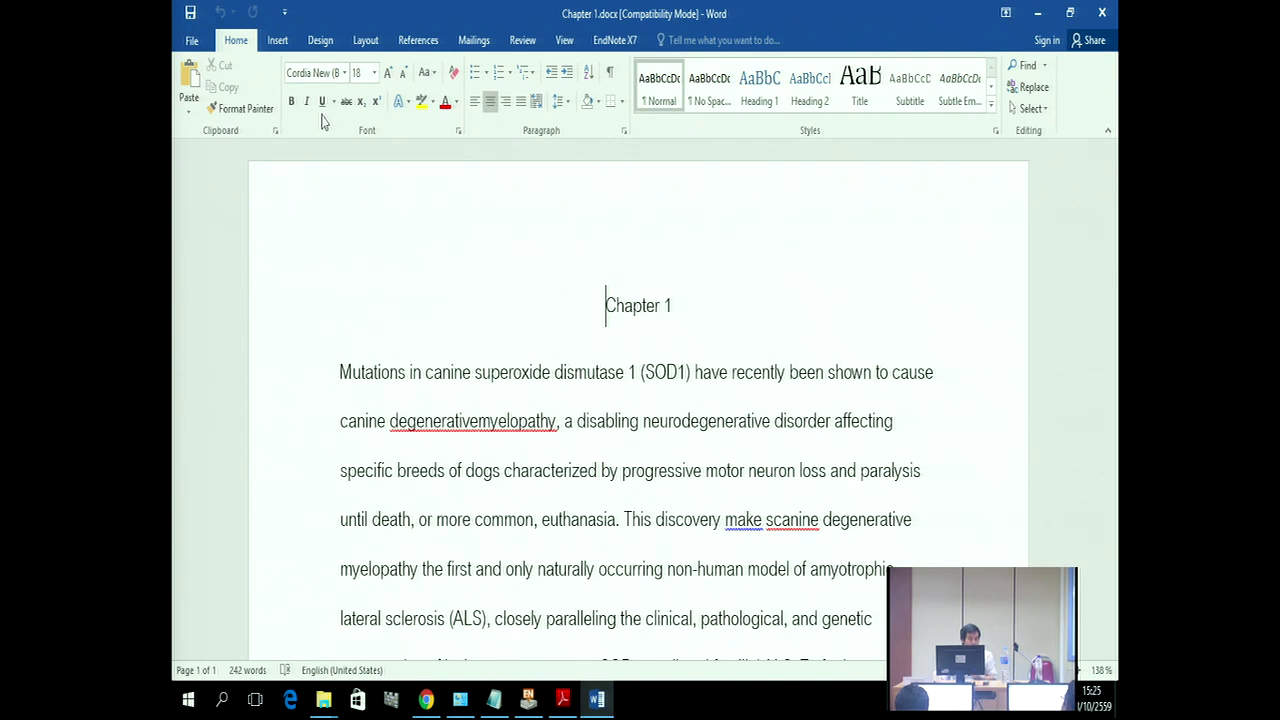
{"action": "left_click", "coordinate": [942, 373]}
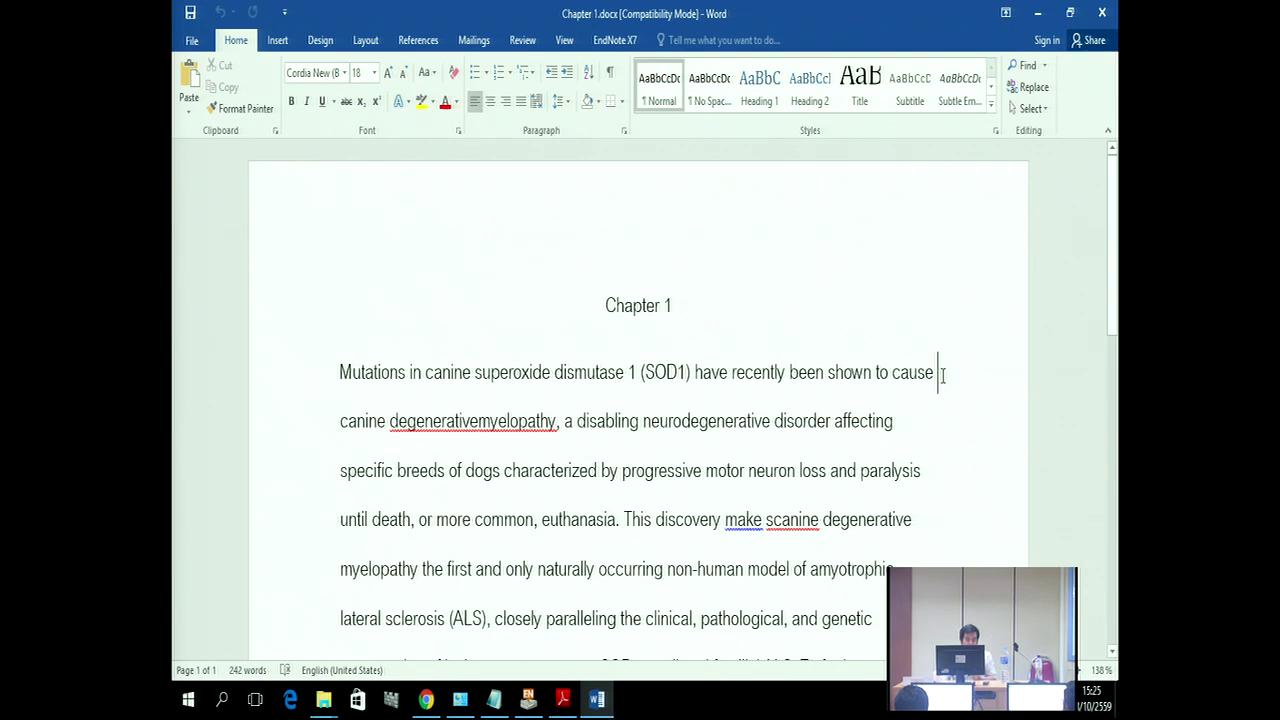
{"action": "left_click", "coordinate": [528, 699]}
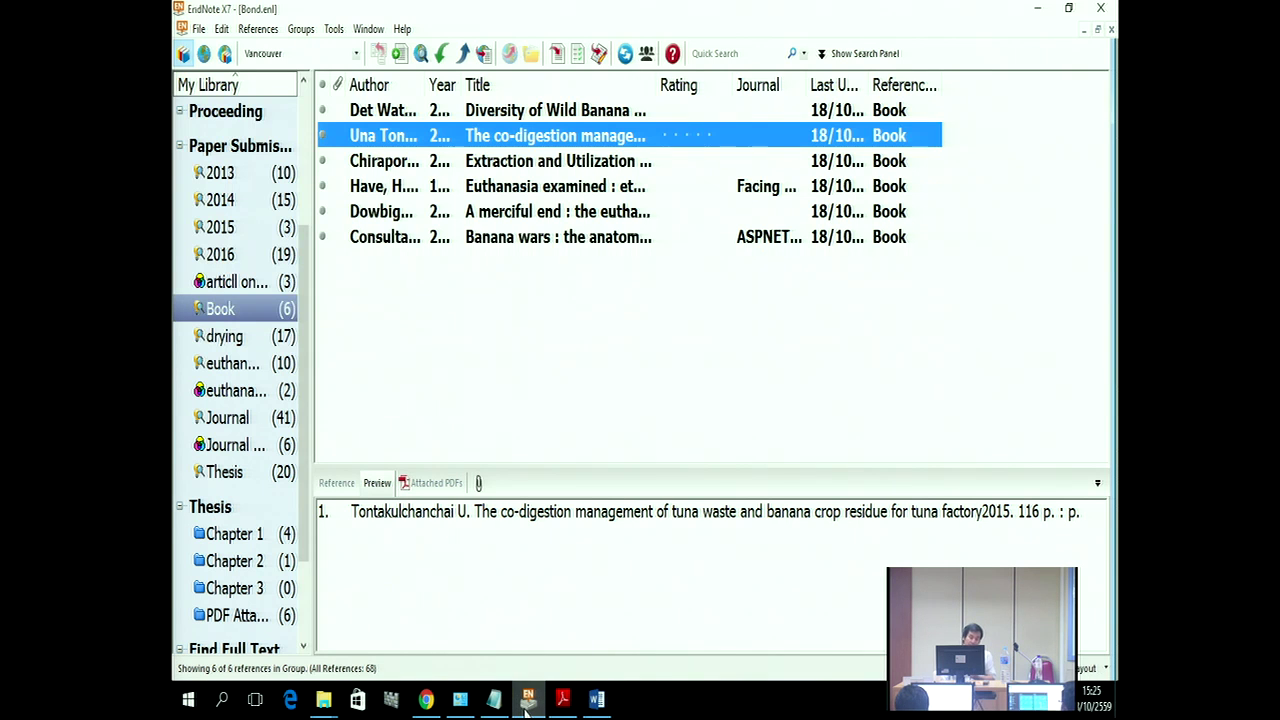
{"action": "left_click", "coordinate": [226, 234]}
{"action": "left_click", "coordinate": [377, 168]}
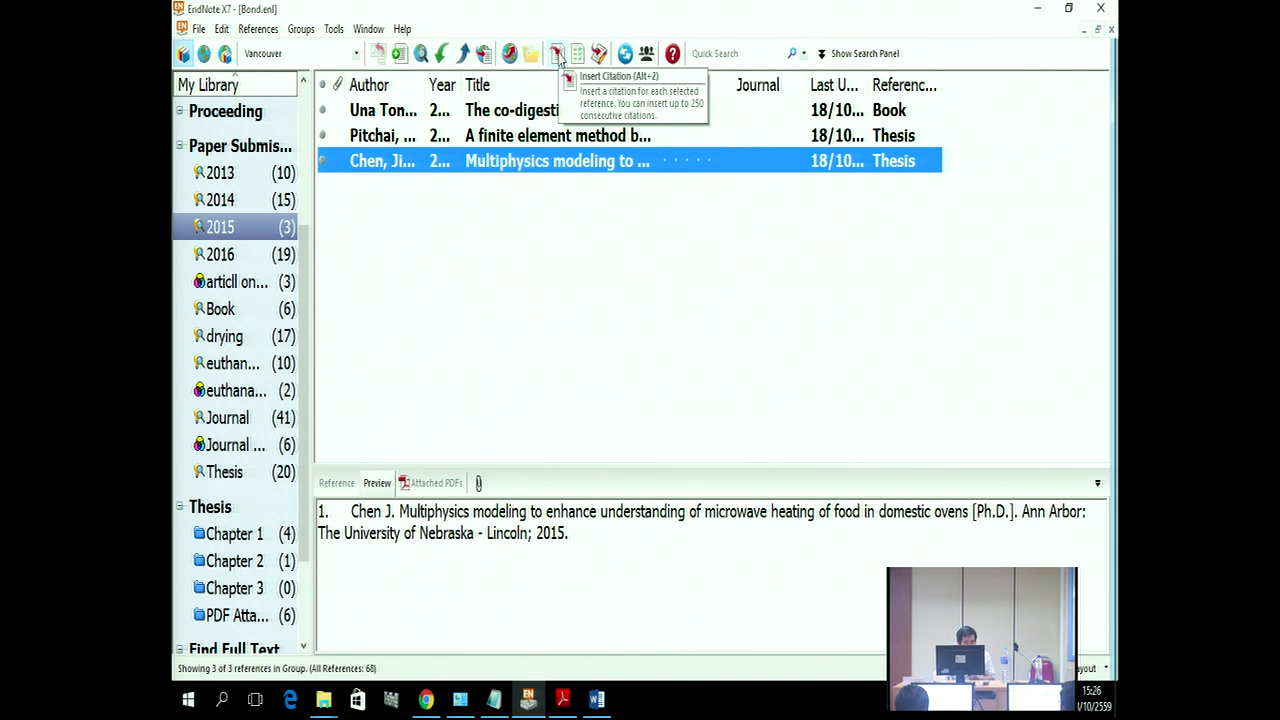
{"action": "left_click", "coordinate": [558, 55]}
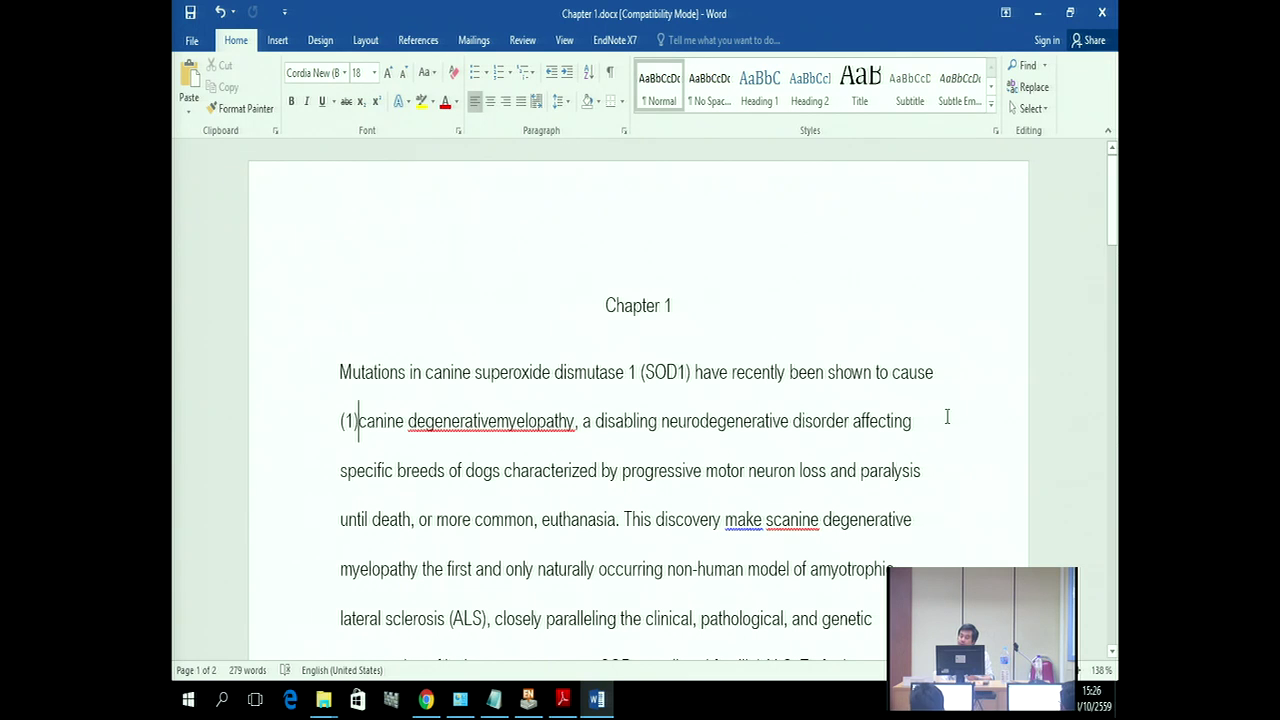
Step: Insert the citation of the 2014 article "Mathematical modeling of hot air/electrohydrodynamic (EHD) drying kinetics" after "neurodegenerative disorder affecting"
{"action": "left_click", "coordinate": [528, 699]}
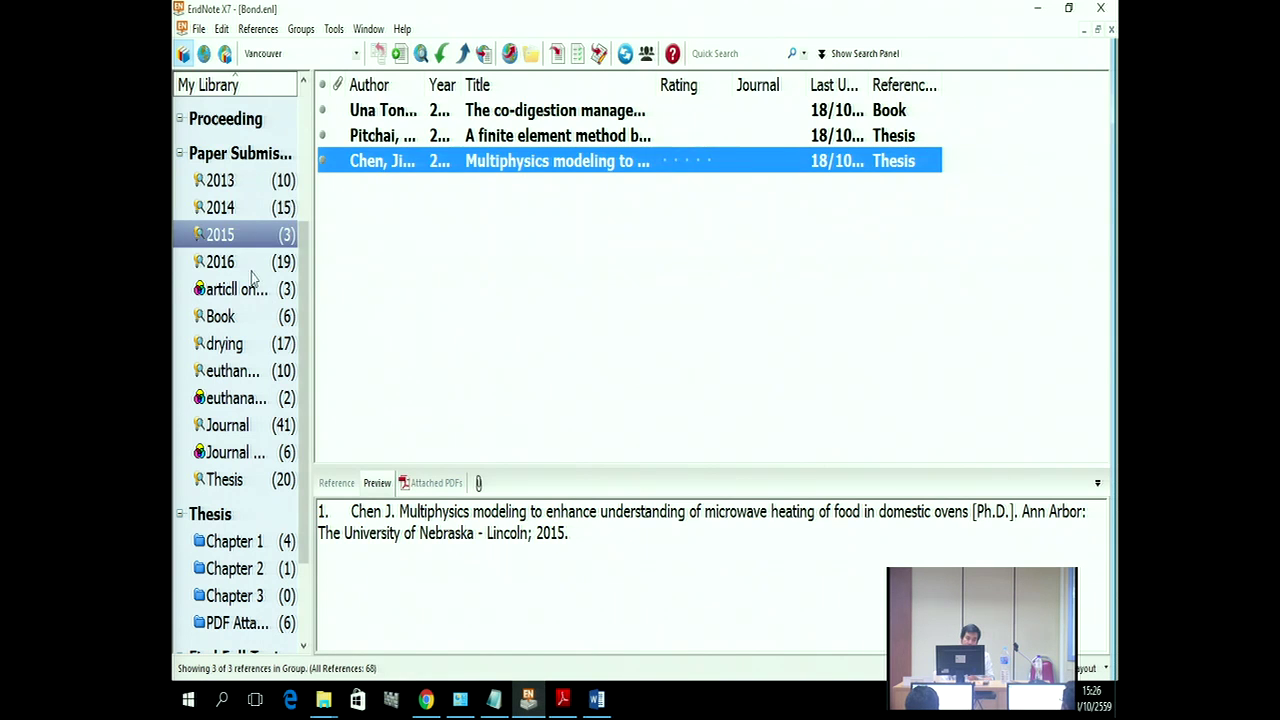
{"action": "left_click", "coordinate": [236, 209]}
{"action": "left_click", "coordinate": [405, 210]}
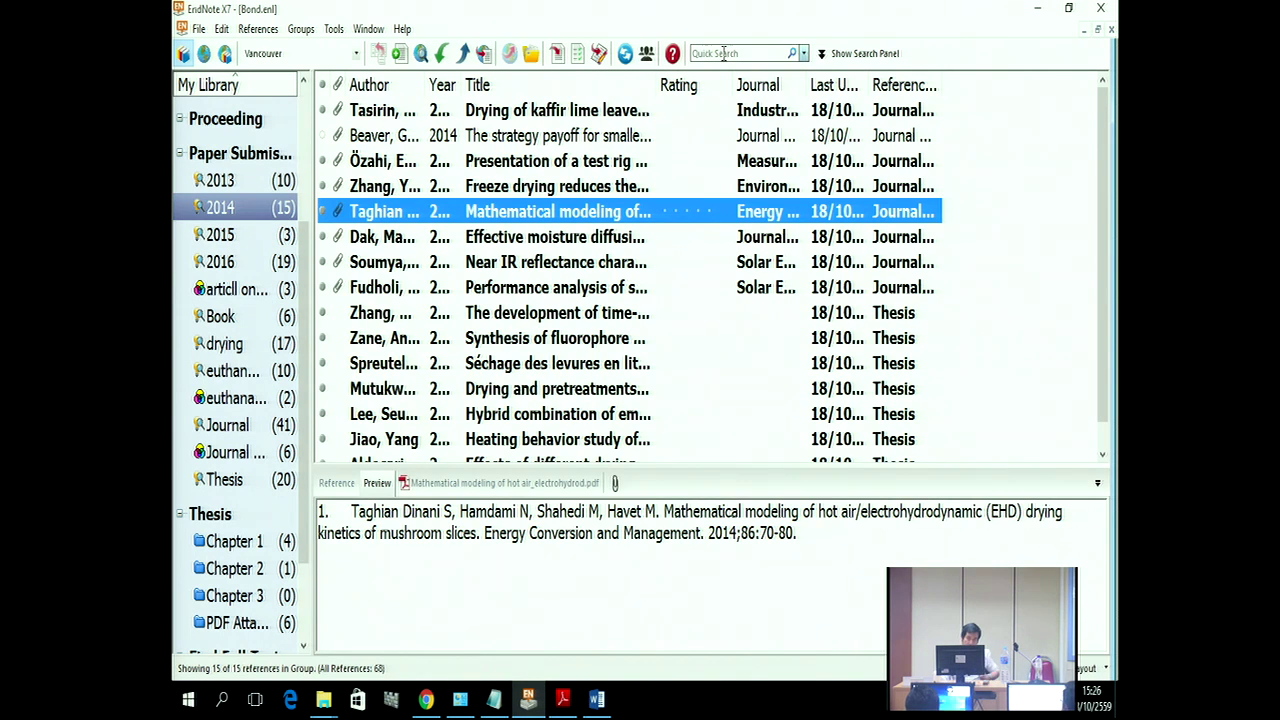
{"action": "left_click", "coordinate": [566, 60]}
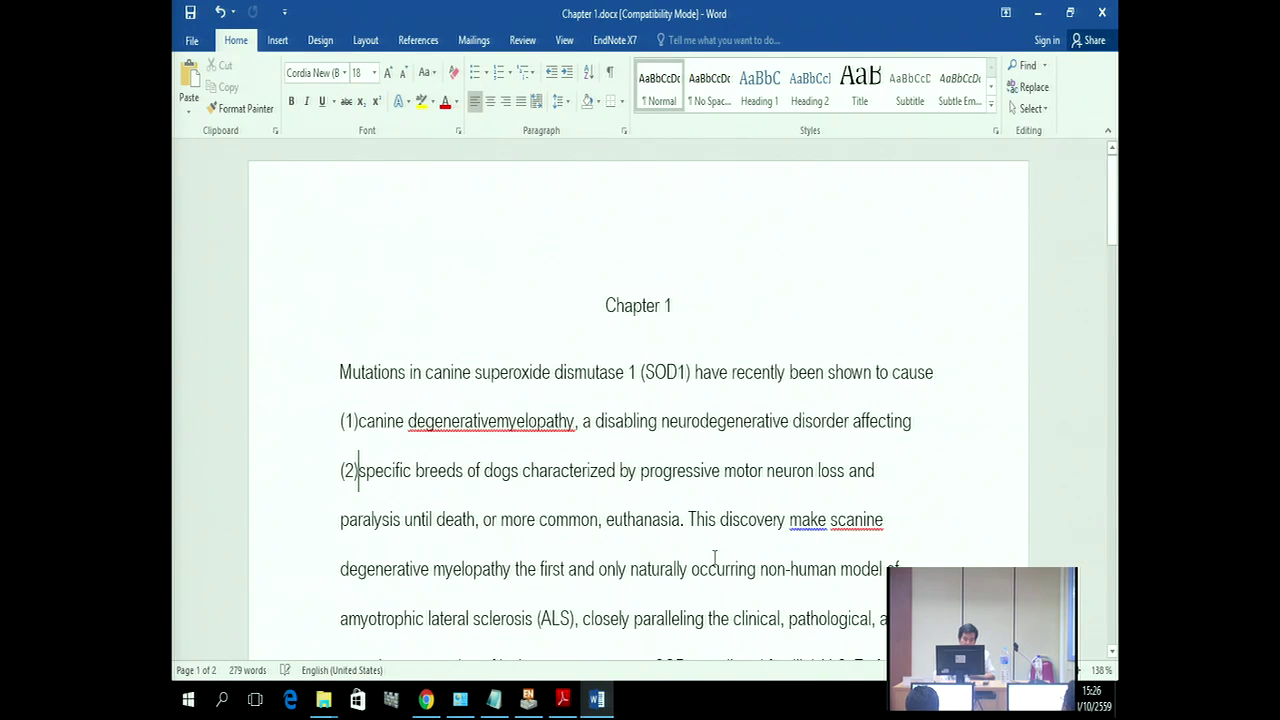
Step: Insert the citation of the 2014 thesis "The development of time-temperature indicators" from the EndNote library after "To further"
{"action": "scroll", "coordinate": [941, 428], "scroll_direction": "down", "scroll_amount": 3}
{"action": "left_click", "coordinate": [941, 428]}
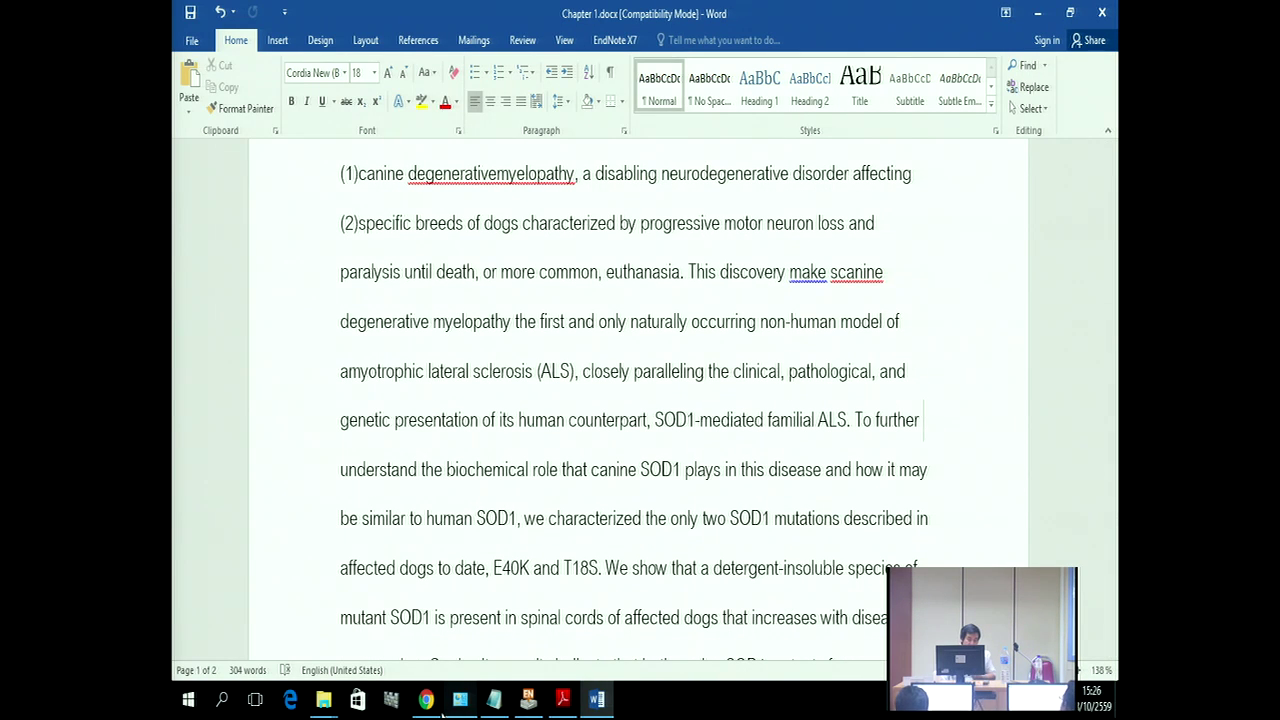
{"action": "left_click", "coordinate": [536, 702]}
{"action": "left_click", "coordinate": [404, 315]}
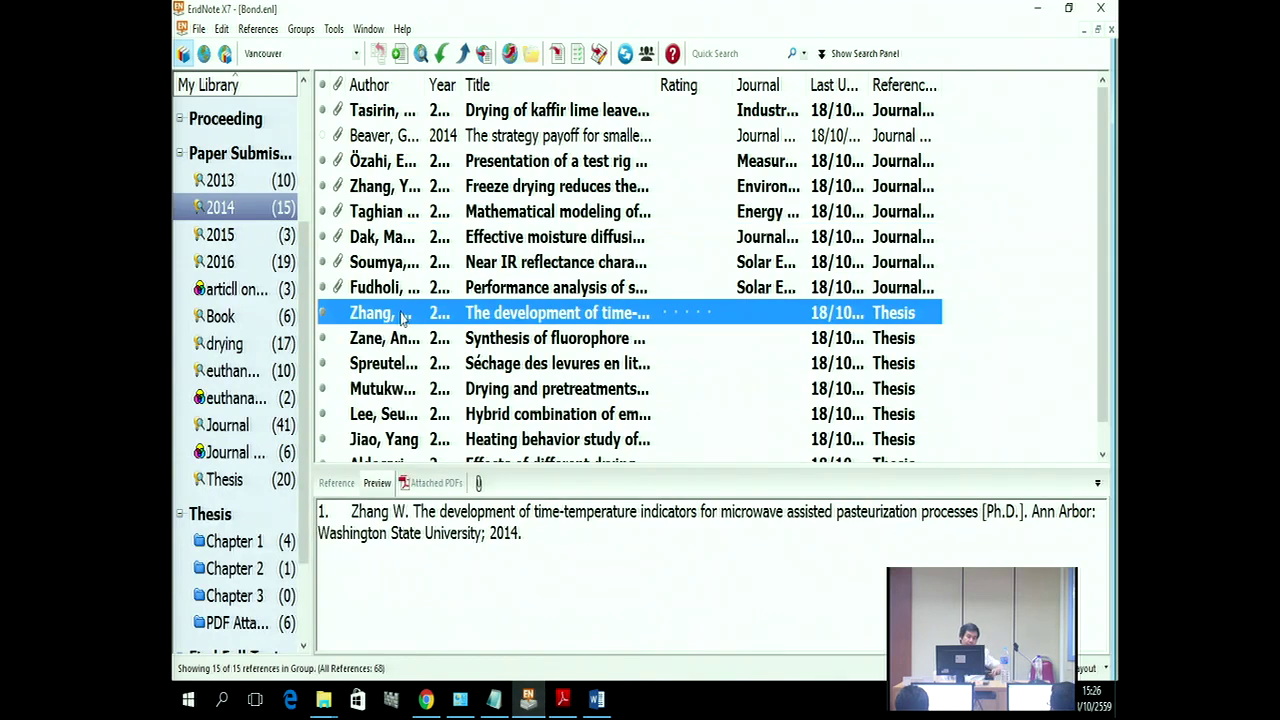
{"action": "left_click", "coordinate": [556, 58]}
Step: Cite the 2014 theses "Drying and pretreatments" and "Hybrid combination of emerging food processing technologies" together after "canine SOD1 mutants form"
{"action": "scroll", "coordinate": [811, 534], "scroll_direction": "down", "scroll_amount": 3}
{"action": "left_click", "coordinate": [913, 484]}
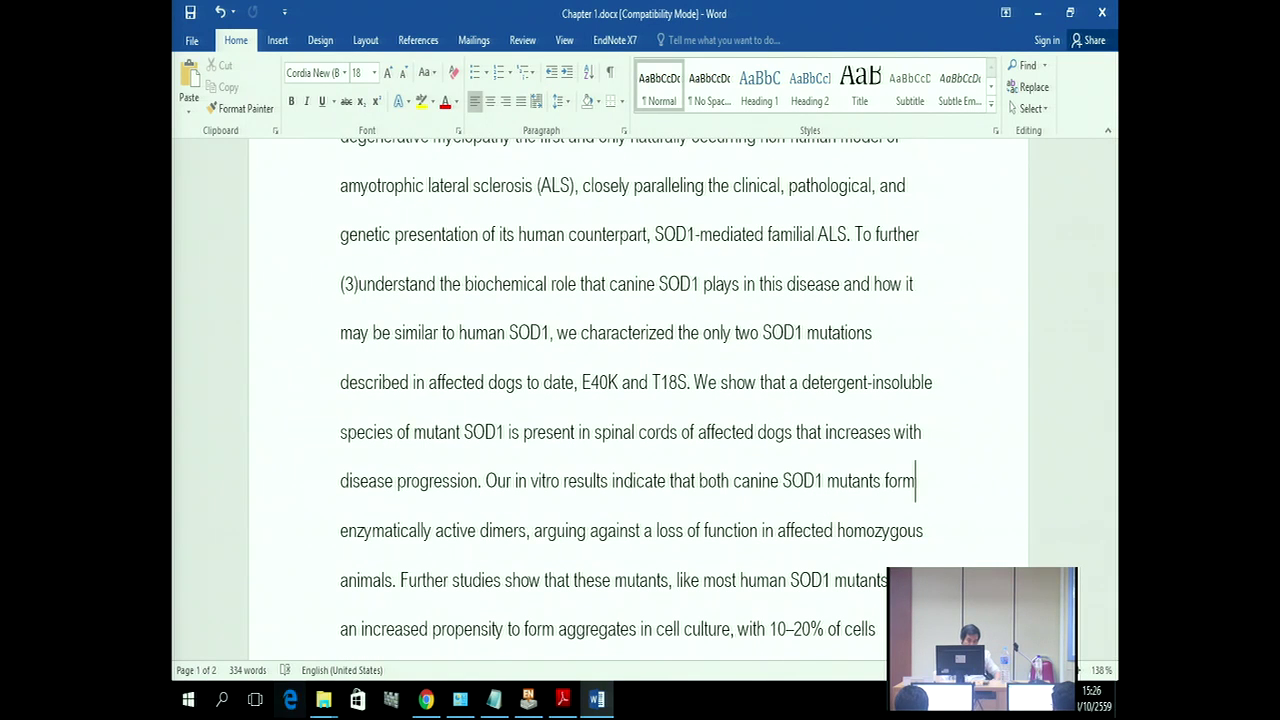
{"action": "left_click", "coordinate": [528, 698]}
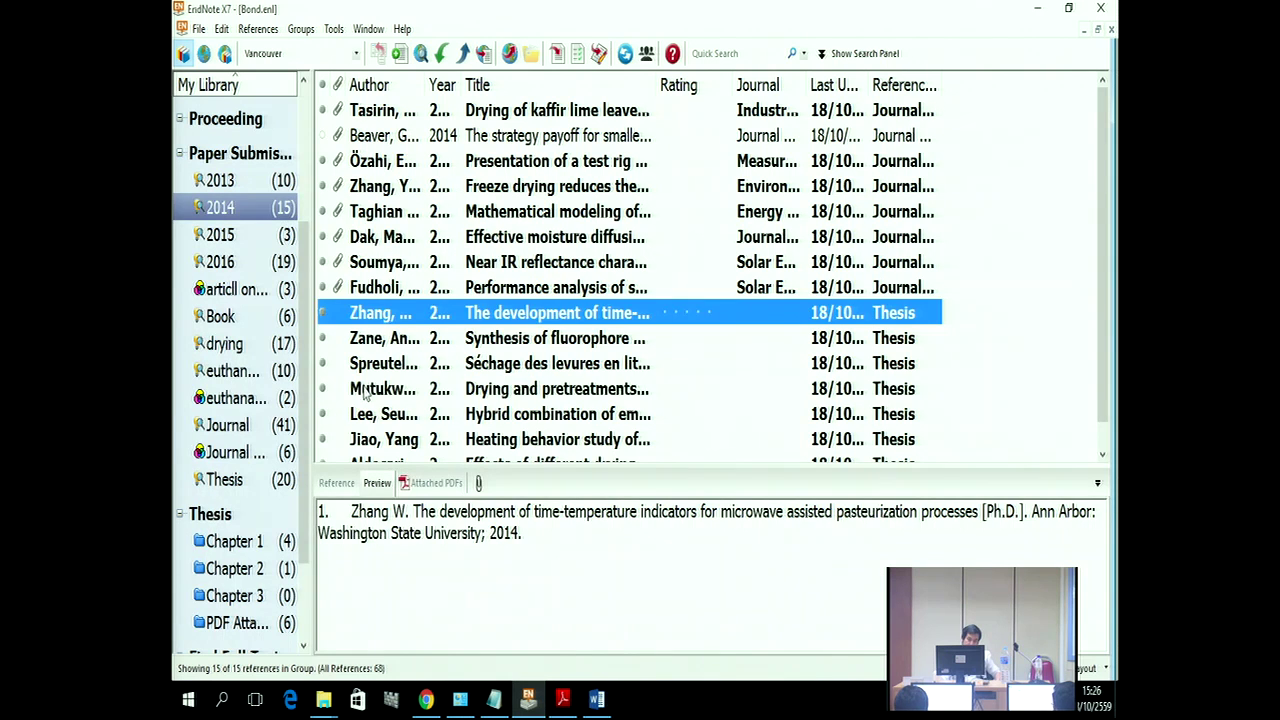
{"action": "left_click", "coordinate": [383, 389]}
{"action": "left_click", "coordinate": [406, 418], "text": "ctrl"}
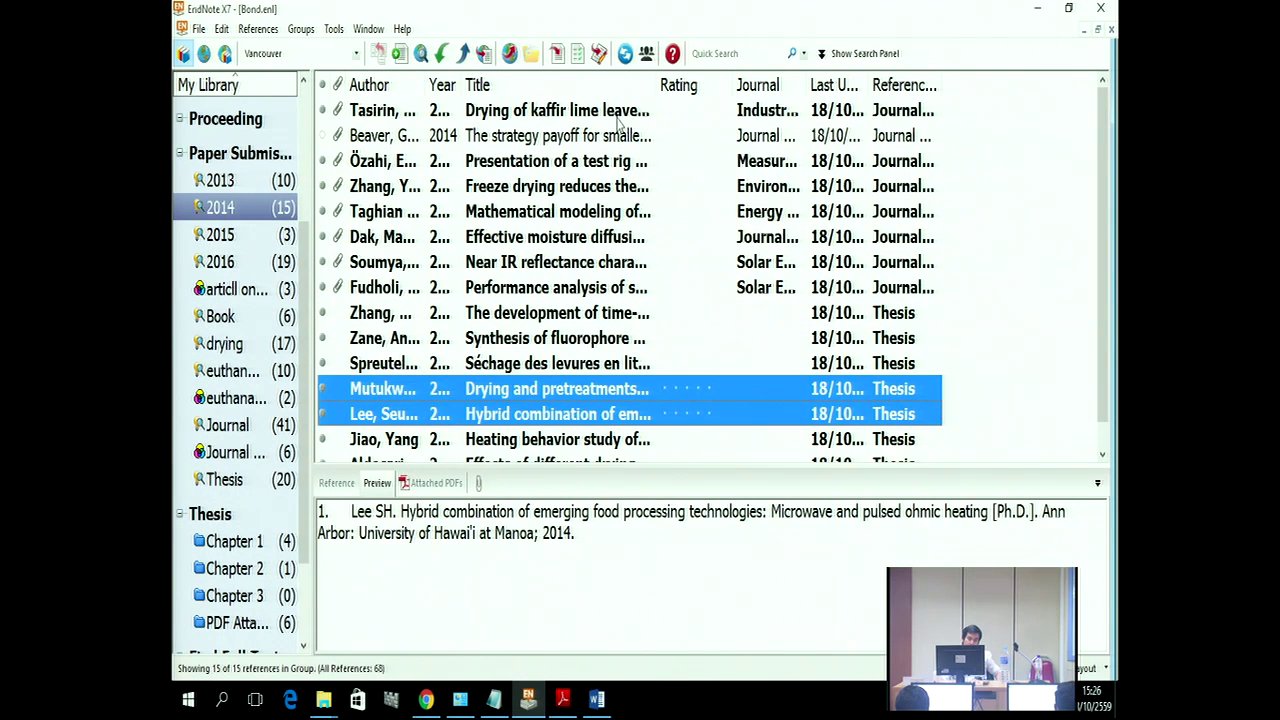
{"action": "left_click", "coordinate": [556, 58]}
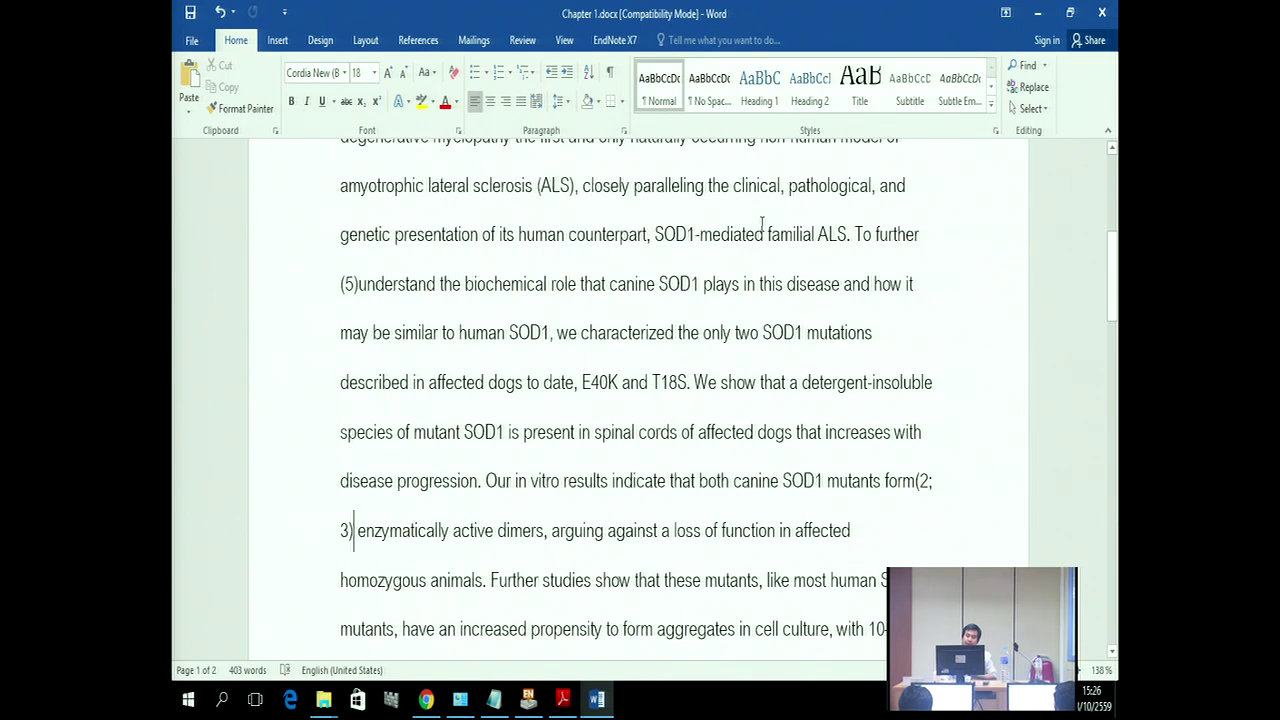
Step: Switch the document's EndNote output style to APA 6th and go to the reference list
{"action": "left_click", "coordinate": [615, 40]}
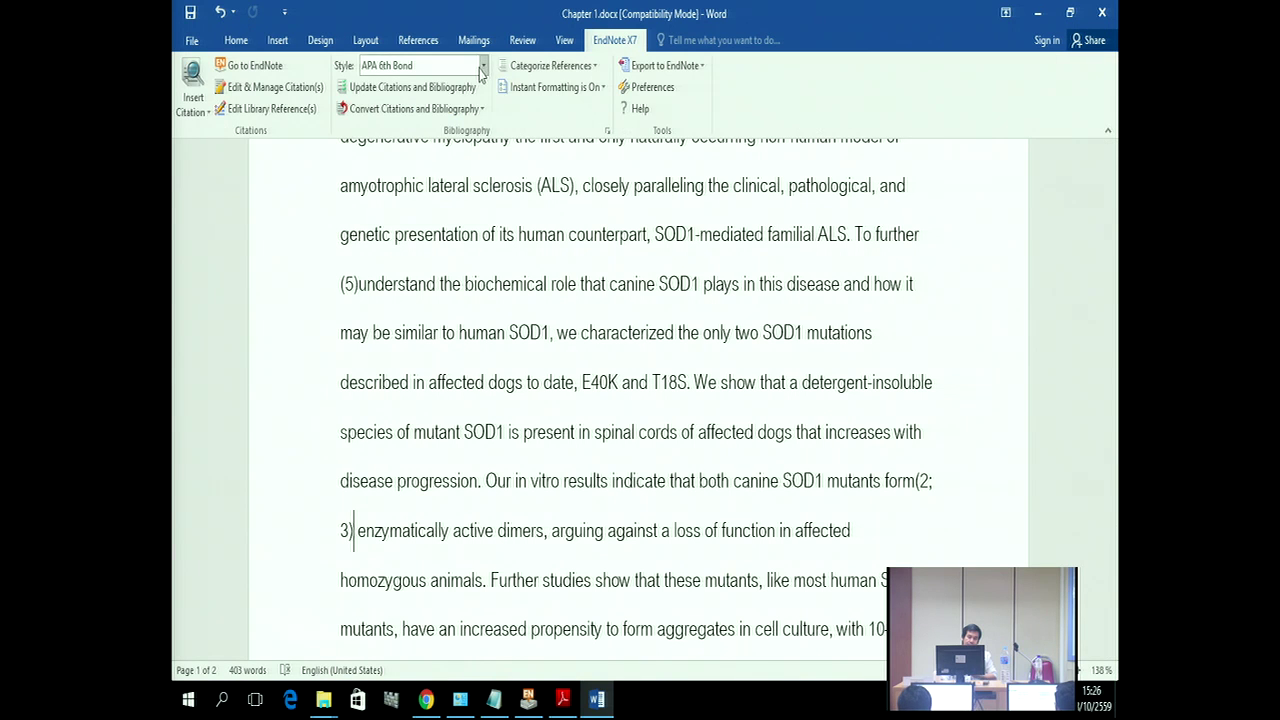
{"action": "left_click", "coordinate": [483, 65]}
{"action": "left_click", "coordinate": [422, 124]}
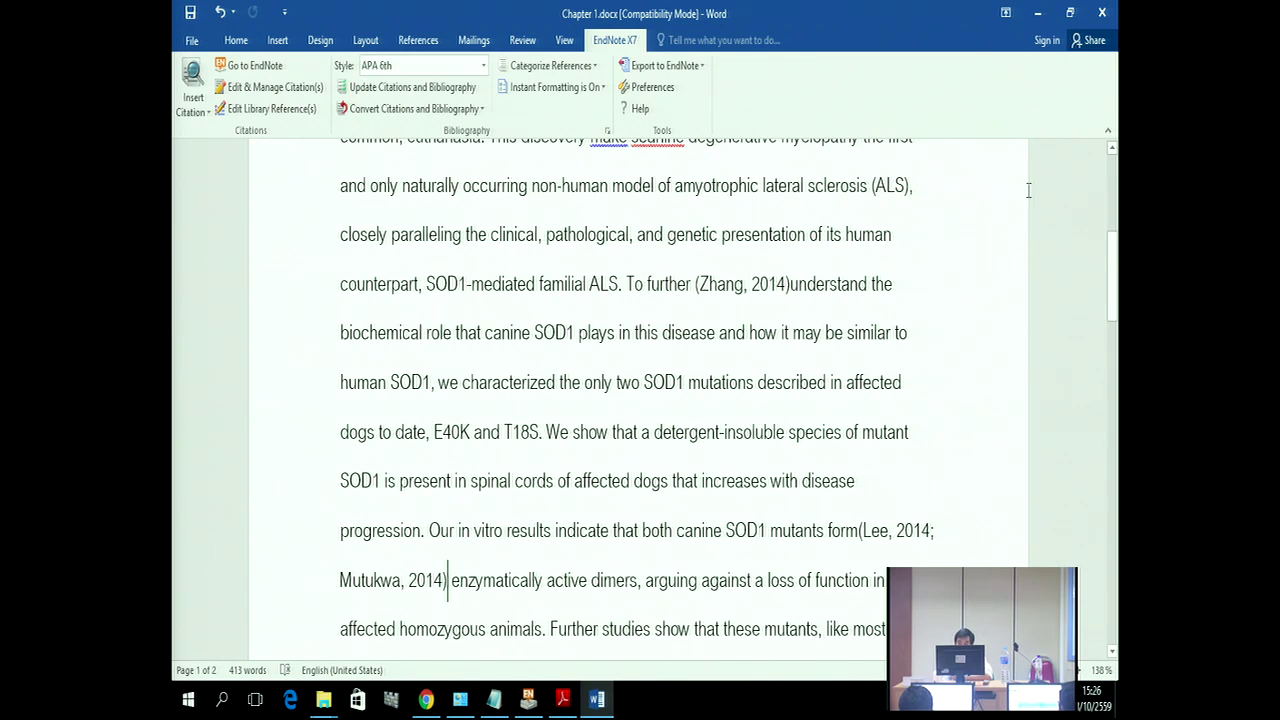
{"action": "left_click_drag", "start_coordinate": [1116, 258], "coordinate": [1114, 460]}
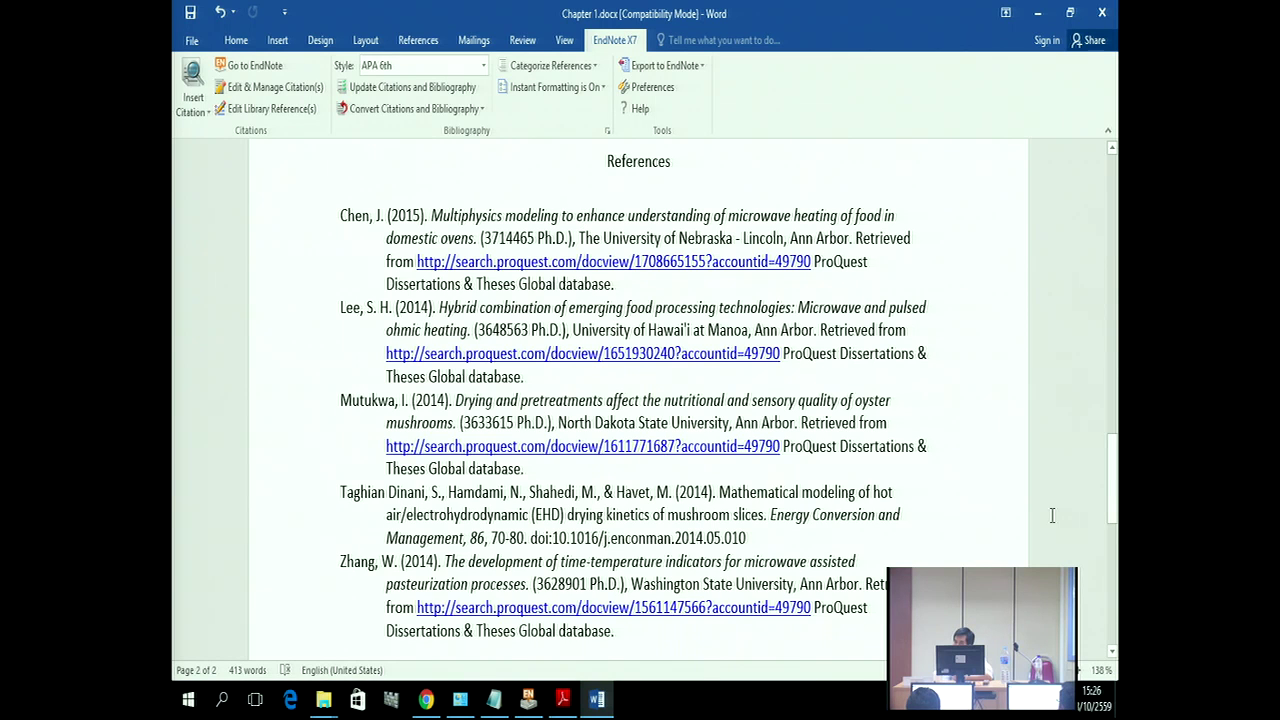
Step: Examine the APA-formatted in-text citations, the reference list and the available citation conversion options in Chapter 1
{"action": "scroll", "coordinate": [1052, 515], "scroll_direction": "up", "scroll_amount": 10}
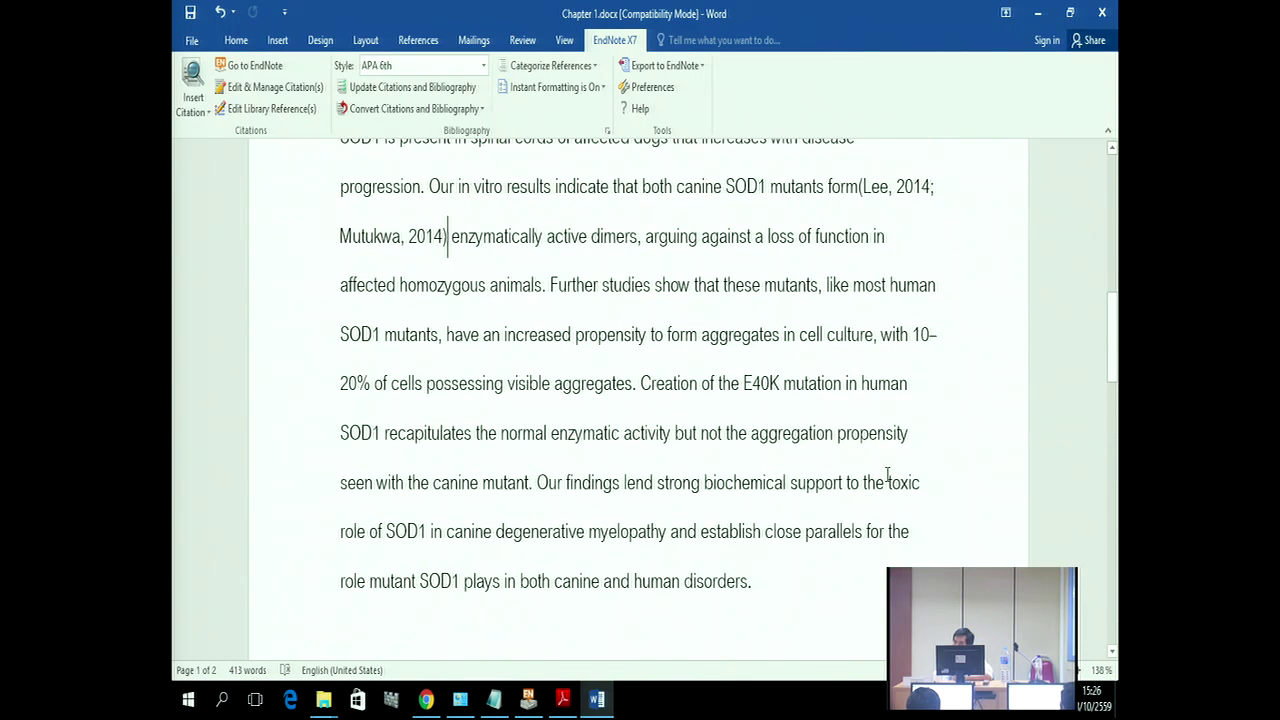
{"action": "scroll", "coordinate": [887, 476], "scroll_direction": "up", "scroll_amount": 1}
{"action": "left_click", "coordinate": [887, 250]}
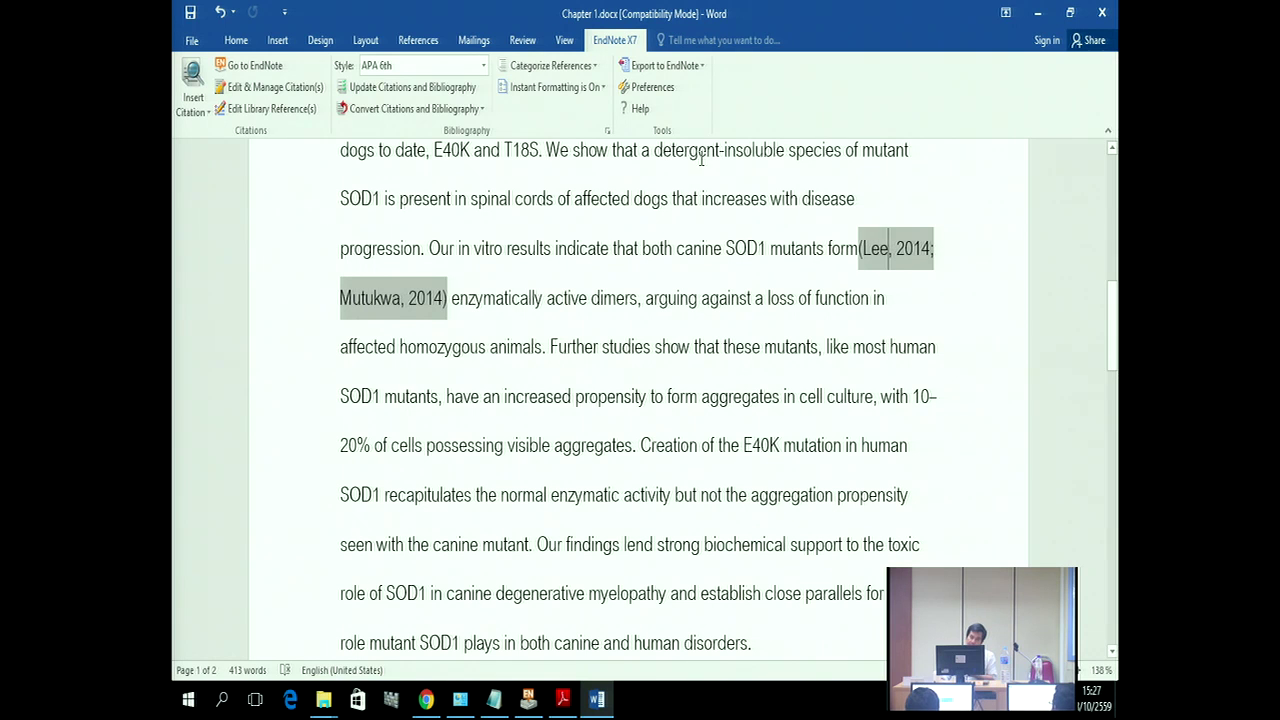
{"action": "left_click", "coordinate": [266, 397]}
{"action": "left_click", "coordinate": [482, 112]}
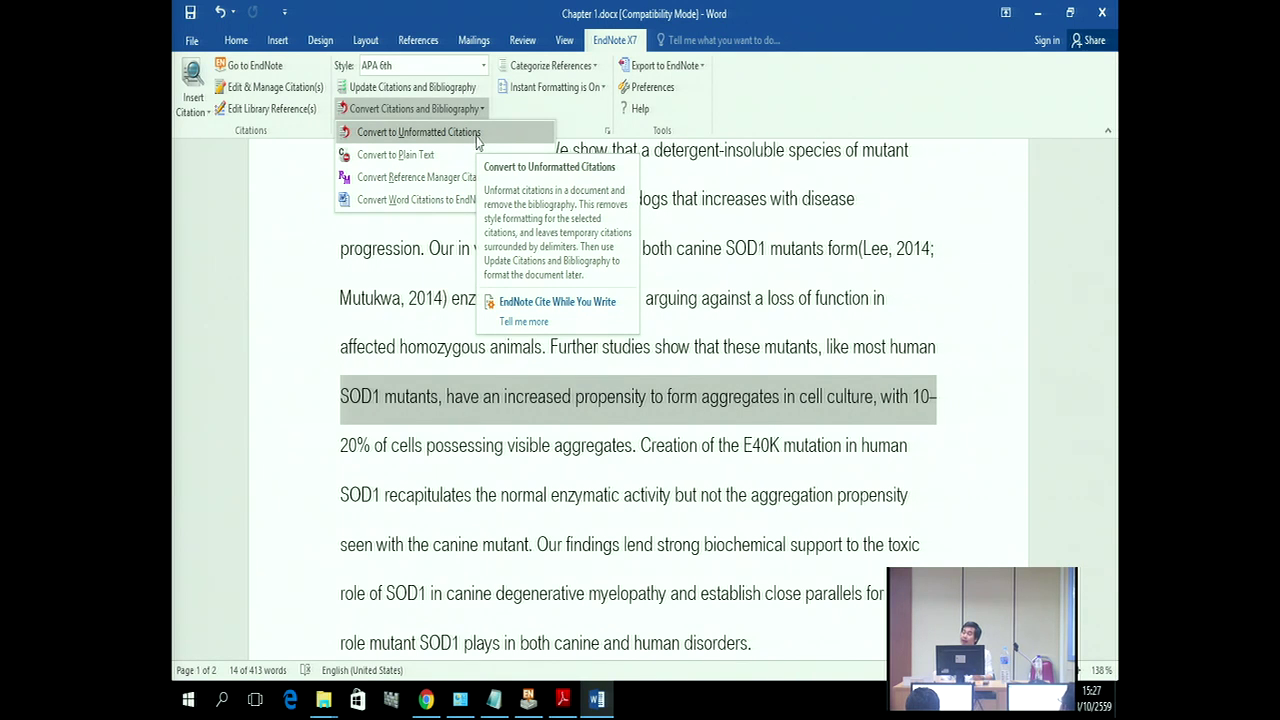
{"action": "left_click", "coordinate": [1095, 270]}
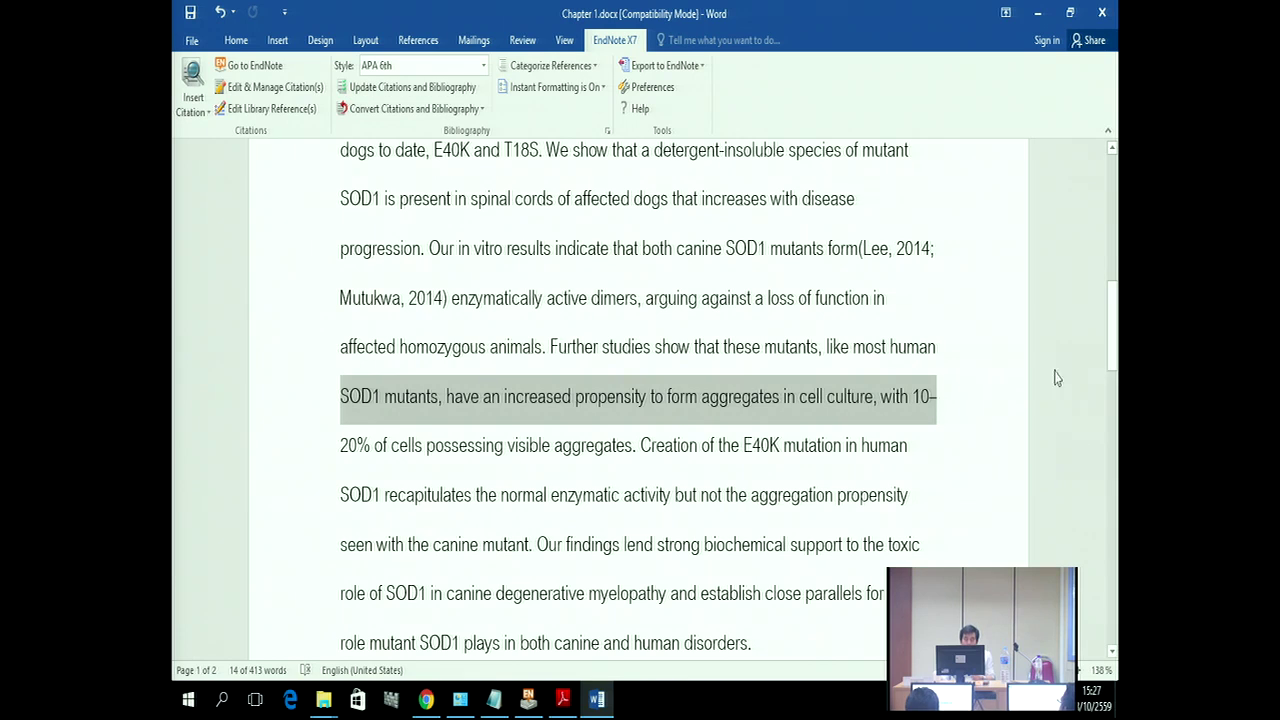
{"action": "left_click", "coordinate": [724, 292]}
{"action": "scroll", "coordinate": [658, 484], "scroll_direction": "up", "scroll_amount": 5}
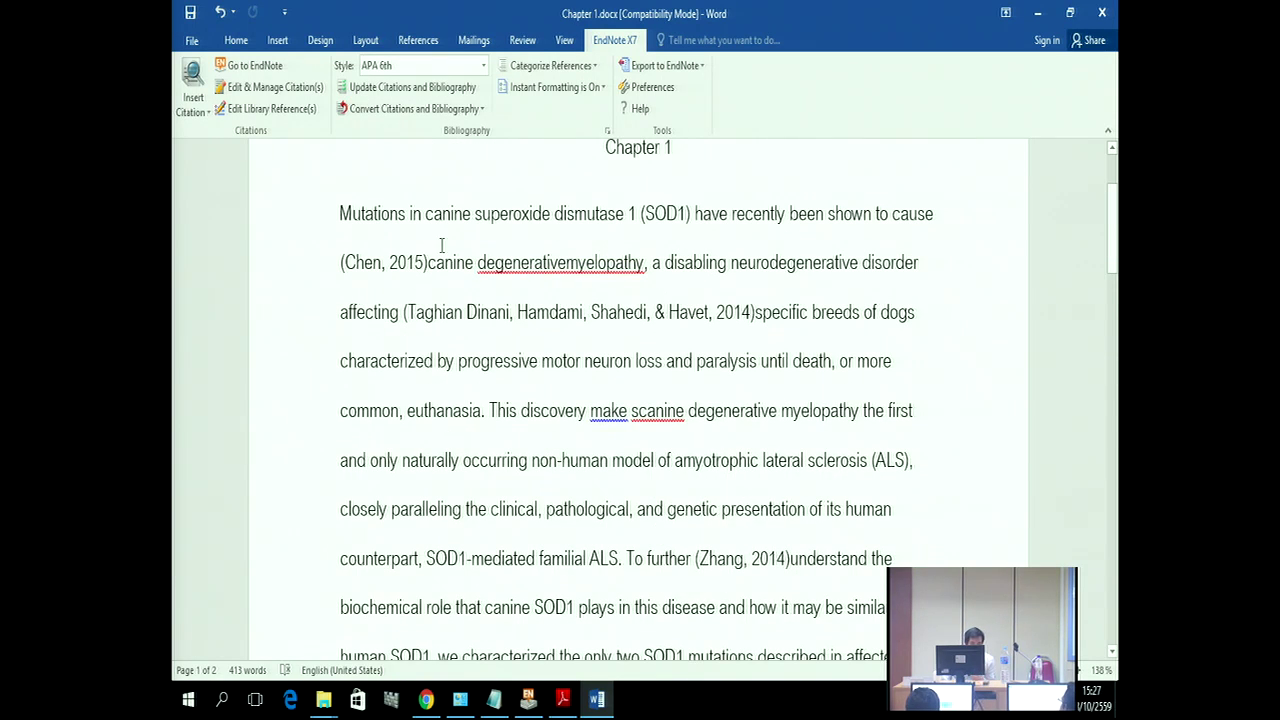
{"action": "scroll", "coordinate": [835, 404], "scroll_direction": "down", "scroll_amount": 15}
{"action": "scroll", "coordinate": [835, 404], "scroll_direction": "down", "scroll_amount": 3}
{"action": "key", "text": "ctrl+a"}
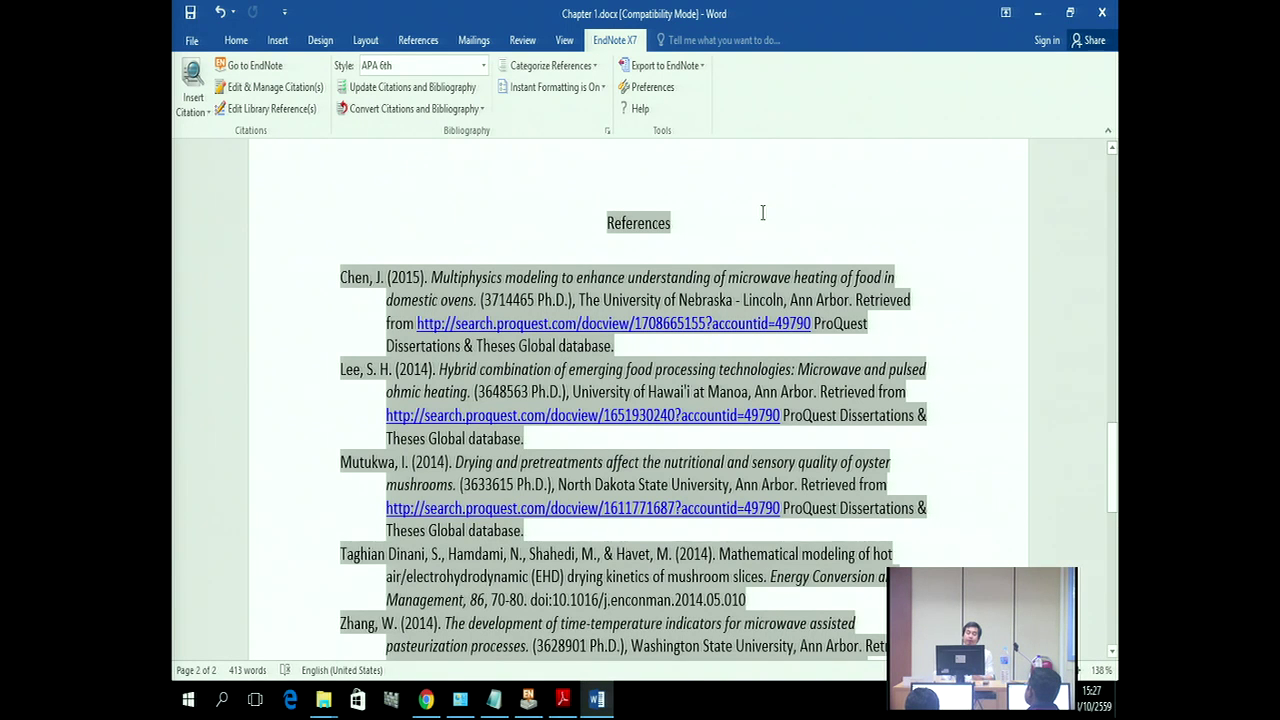
{"action": "scroll", "coordinate": [640, 240], "scroll_direction": "up", "scroll_amount": 4}
{"action": "left_click", "coordinate": [565, 305]}
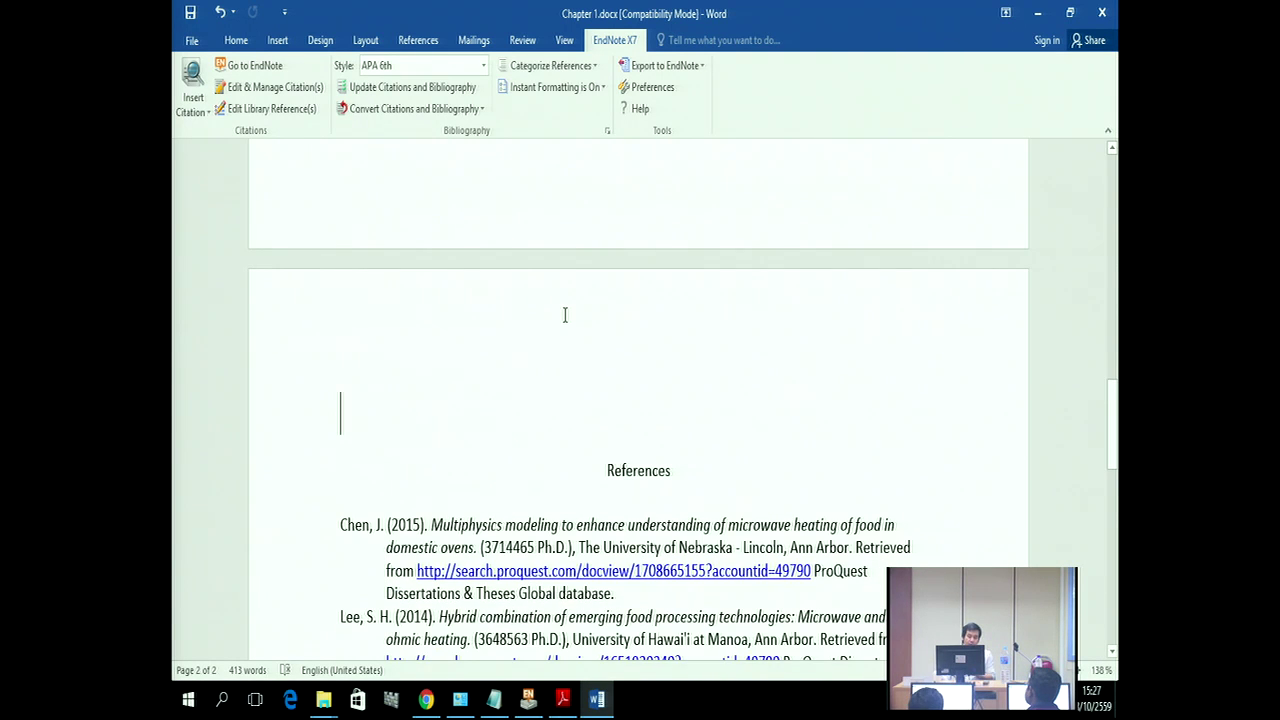
{"action": "scroll", "coordinate": [547, 222], "scroll_direction": "up", "scroll_amount": 4}
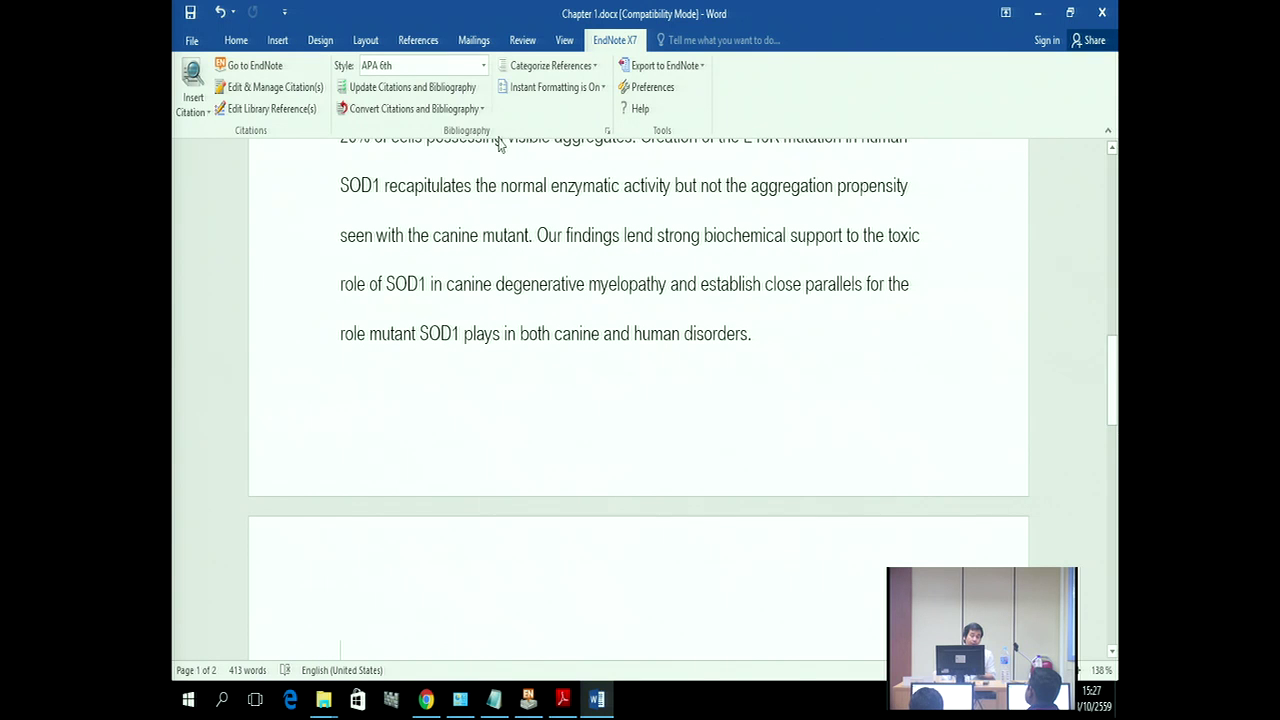
Step: Convert the Chapter 1 citations and bibliography to unformatted citations and check the temporary citation after "mutants form"
{"action": "left_click", "coordinate": [483, 110]}
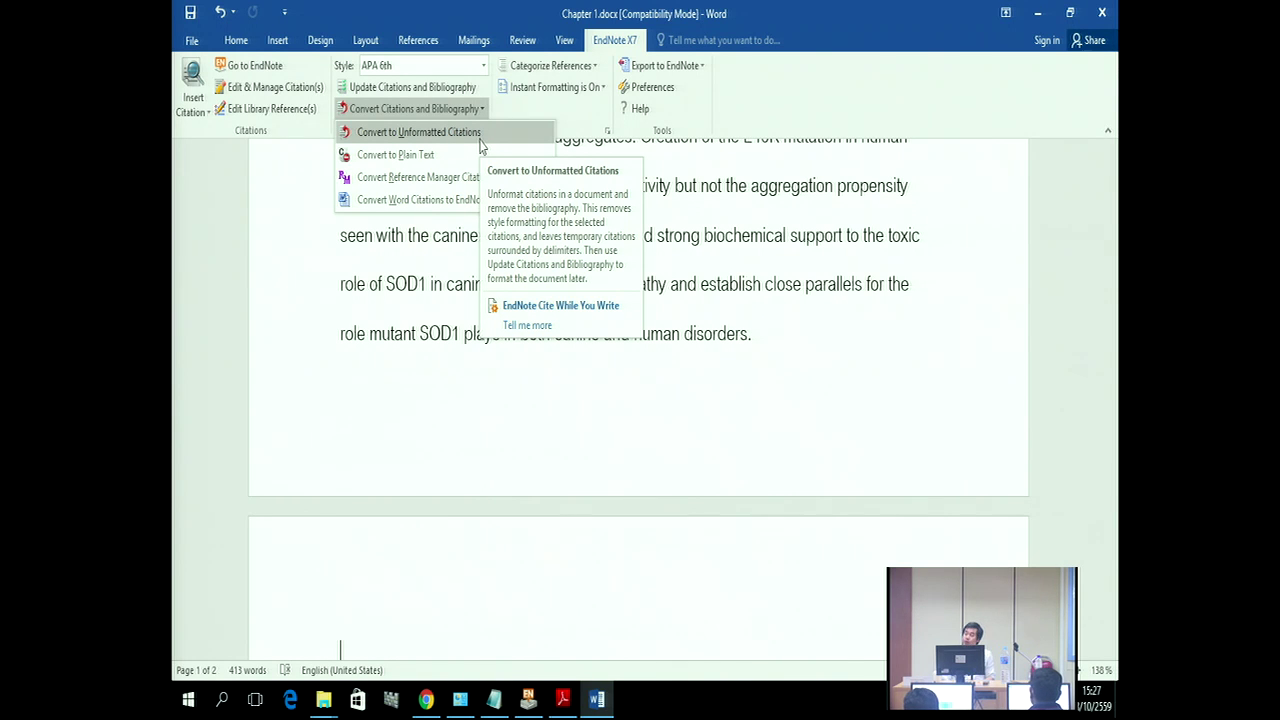
{"action": "left_click", "coordinate": [478, 138]}
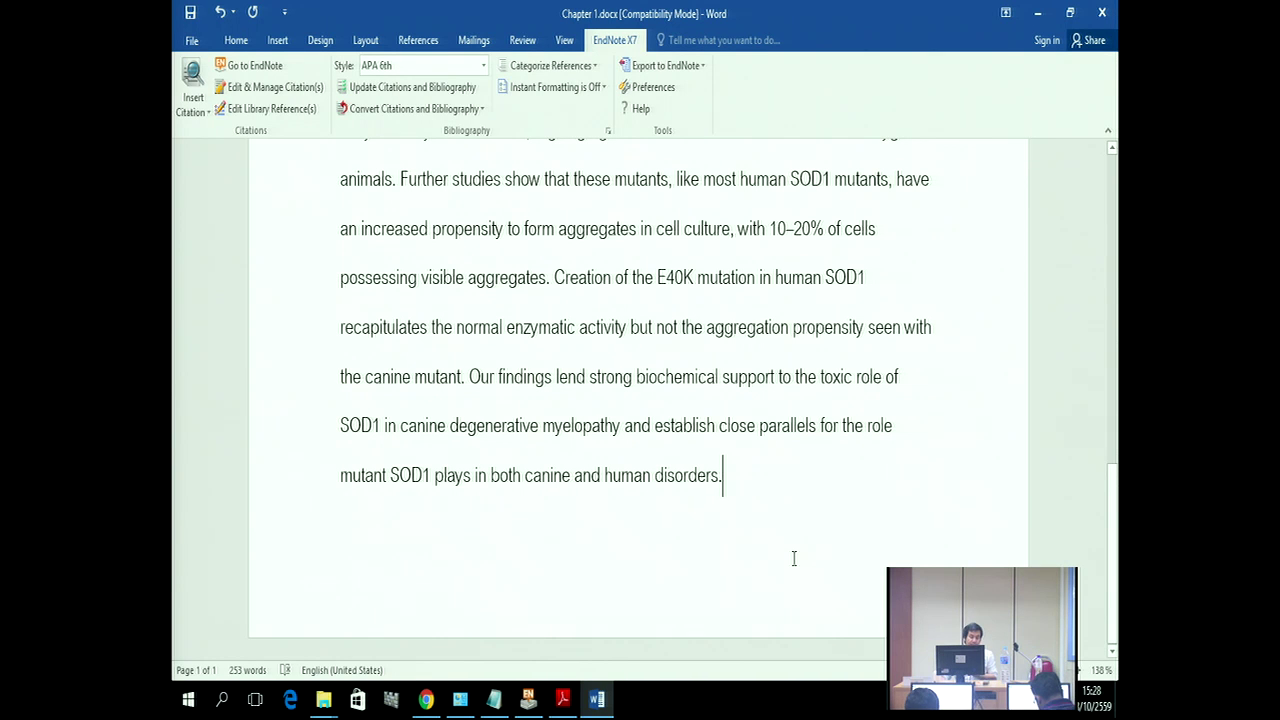
{"action": "scroll", "coordinate": [794, 558], "scroll_direction": "up", "scroll_amount": 3}
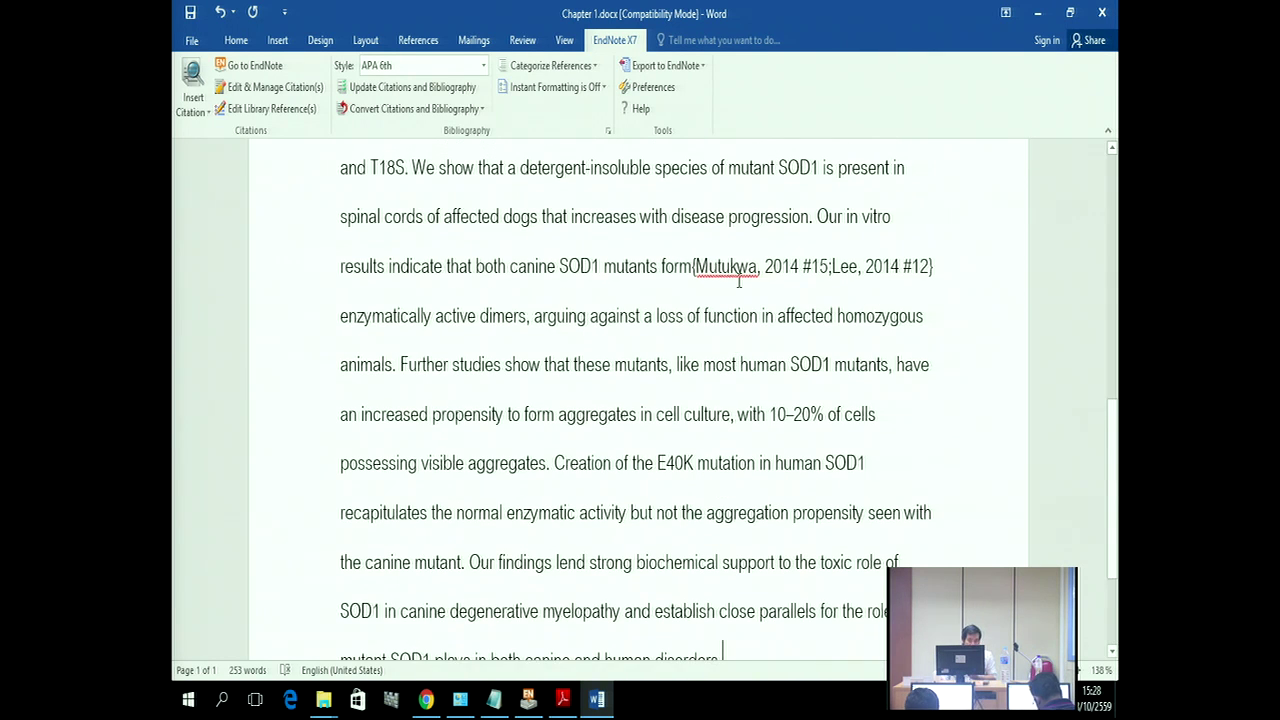
{"action": "left_click", "coordinate": [731, 266]}
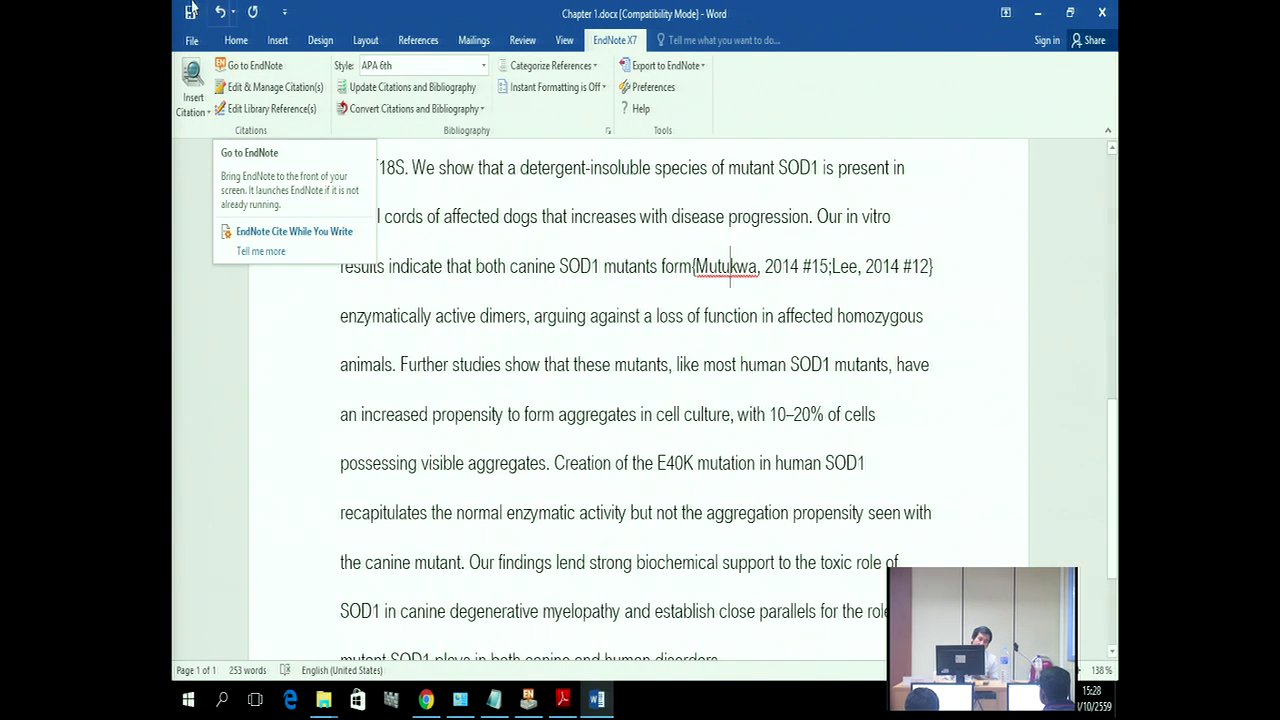
Step: Save the unformatted chapter in the Thesis folder as a Rich Text Format file named Chapter 1.rtf, and close it
{"action": "left_click", "coordinate": [192, 42]}
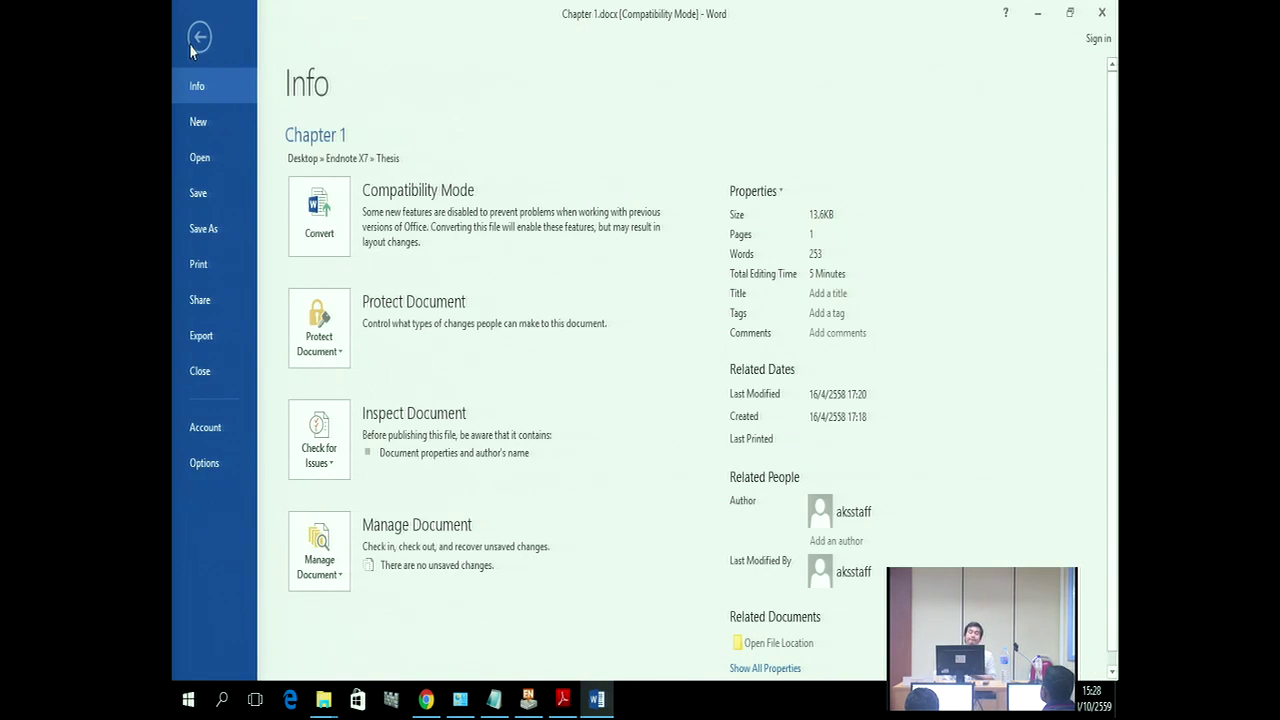
{"action": "left_click", "coordinate": [230, 248]}
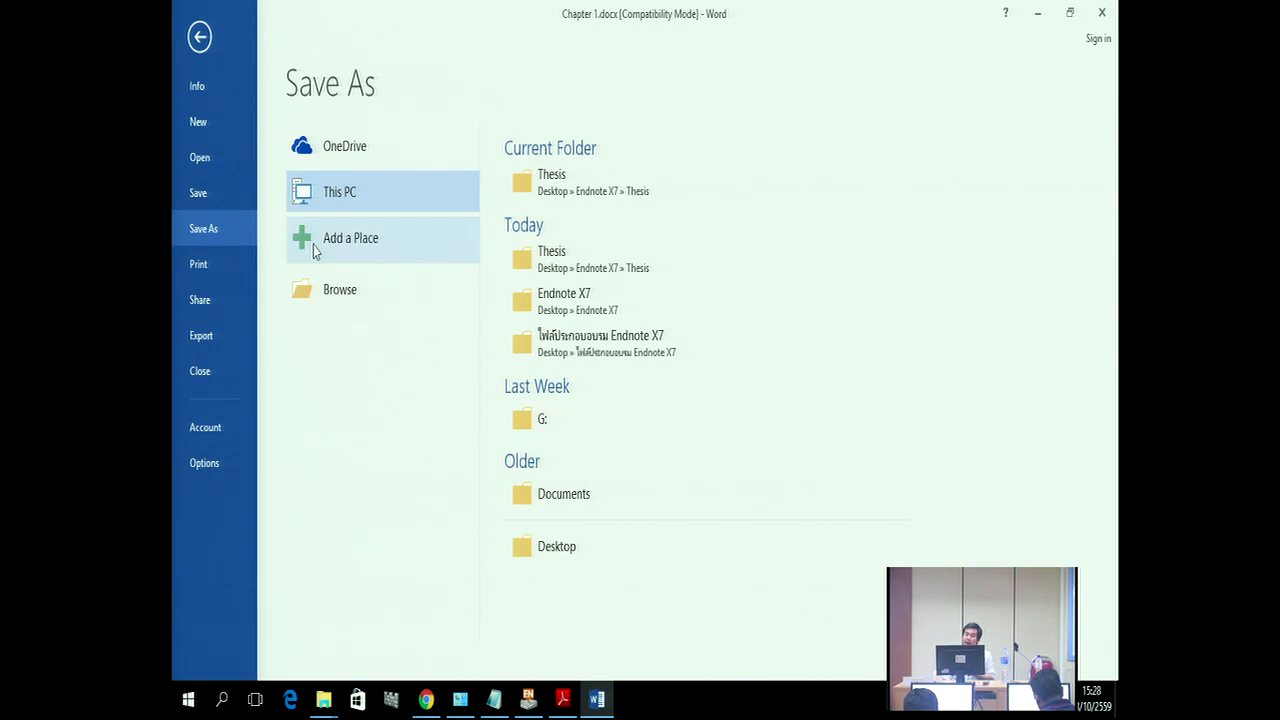
{"action": "left_click", "coordinate": [530, 200]}
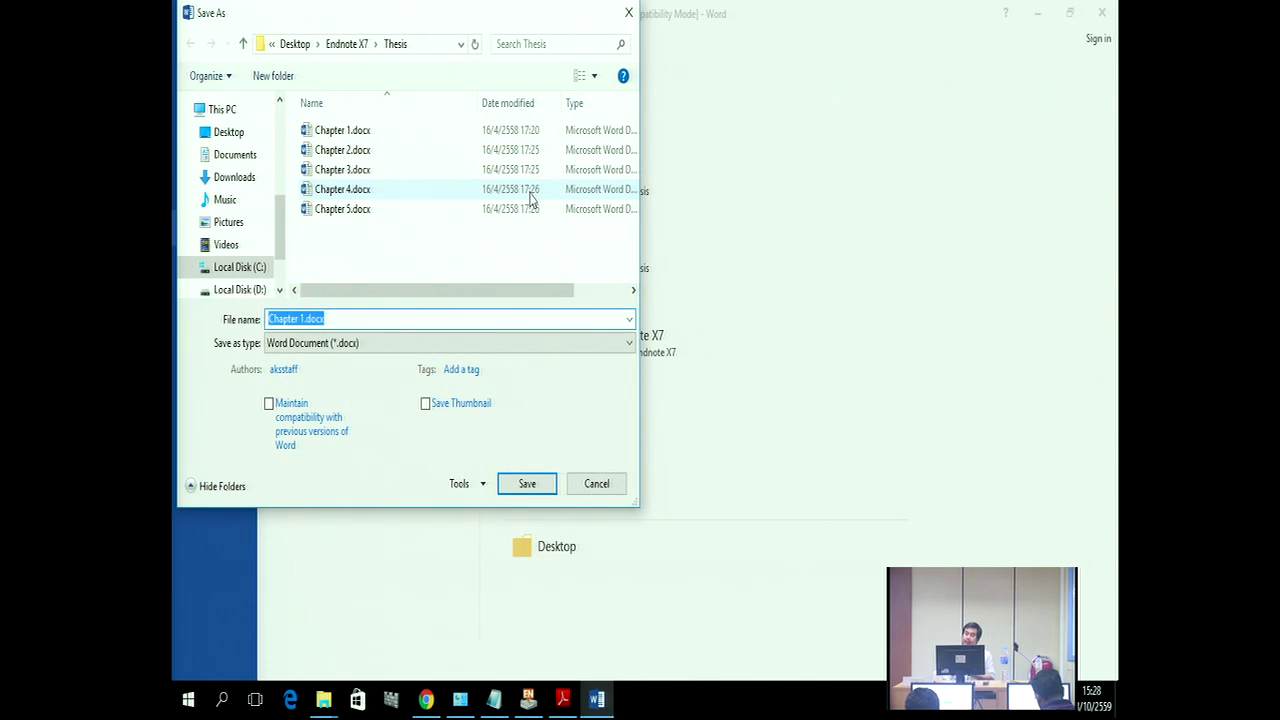
{"action": "left_click", "coordinate": [330, 319]}
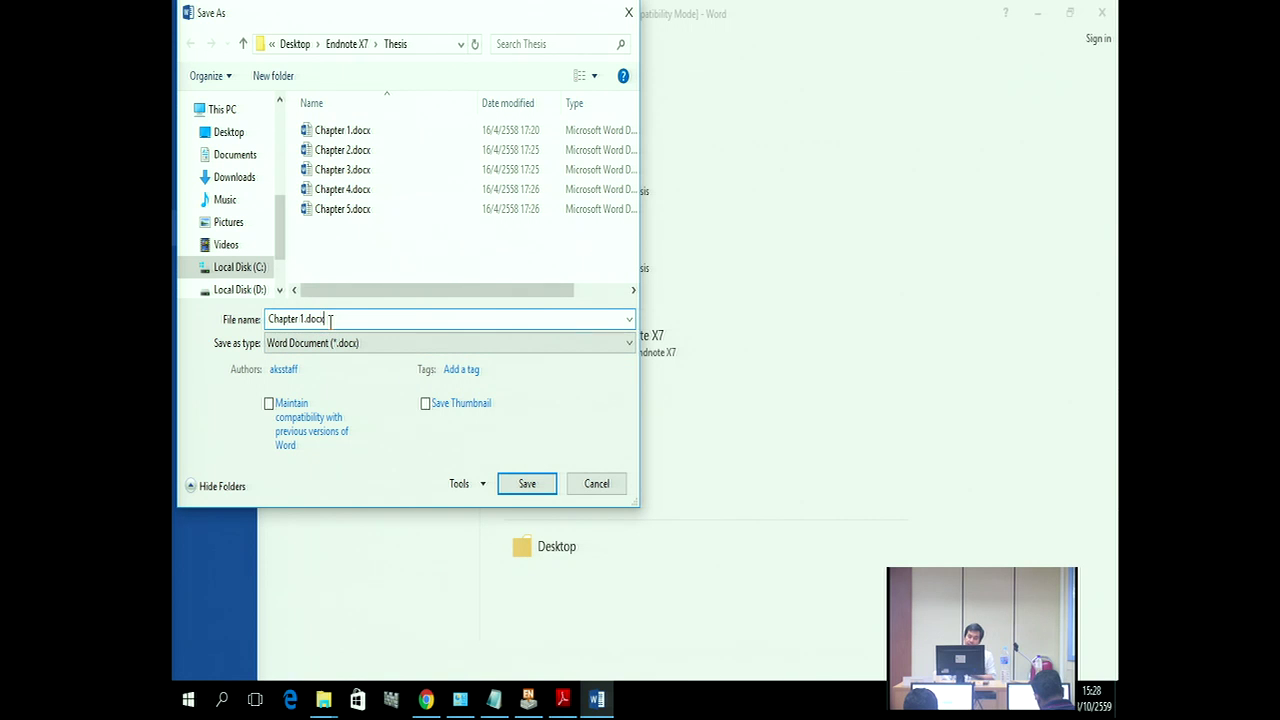
{"action": "left_click_drag", "start_coordinate": [321, 318], "coordinate": [304, 320]}
{"action": "key", "text": "Delete"}
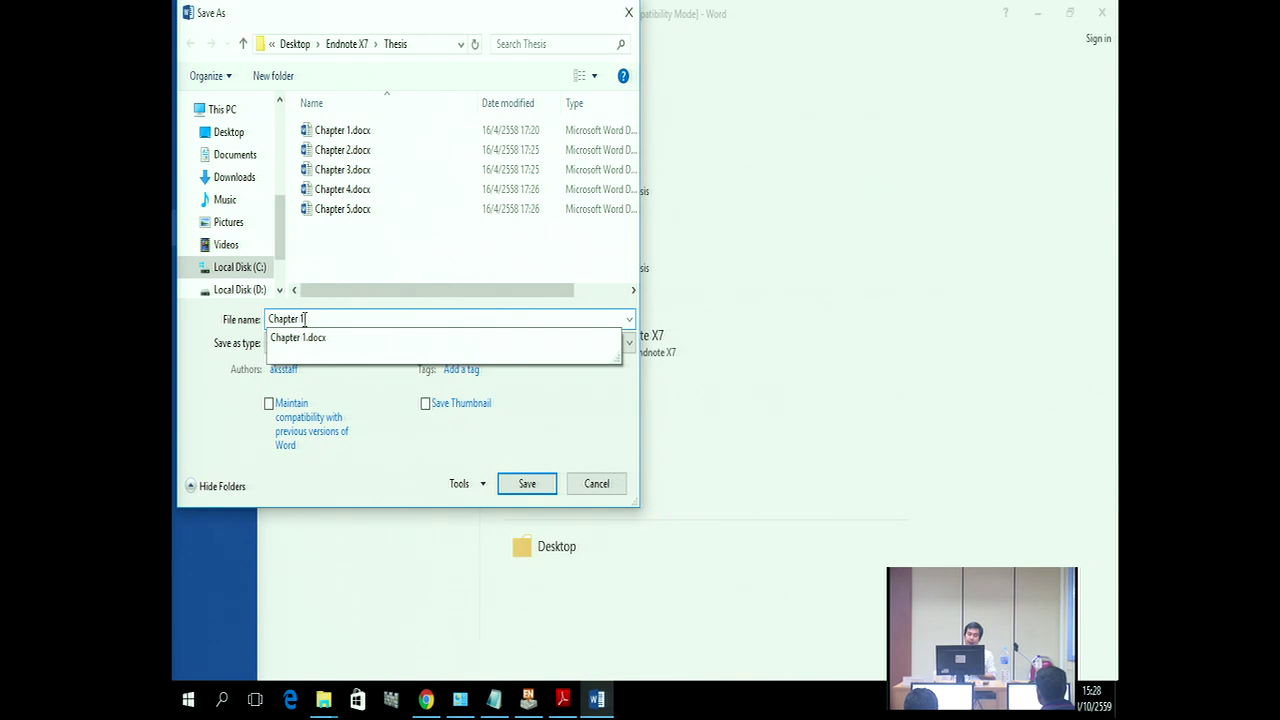
{"action": "left_click", "coordinate": [342, 396]}
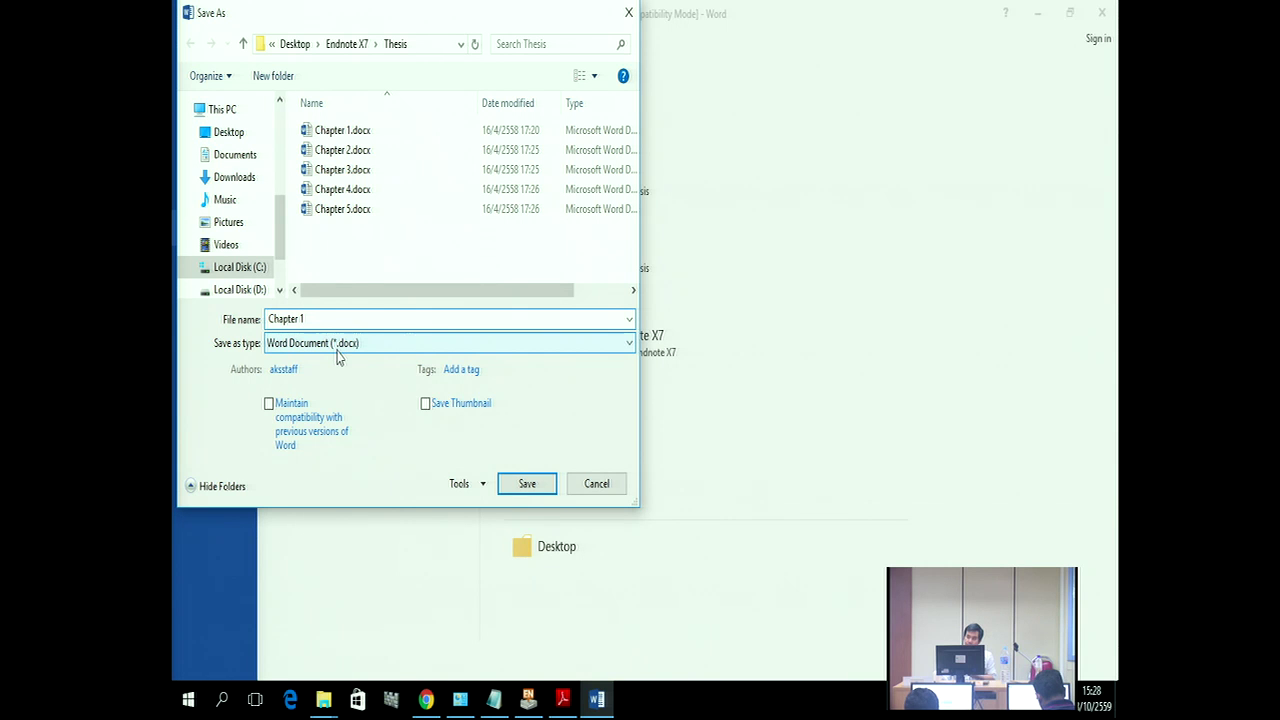
{"action": "left_click", "coordinate": [338, 350]}
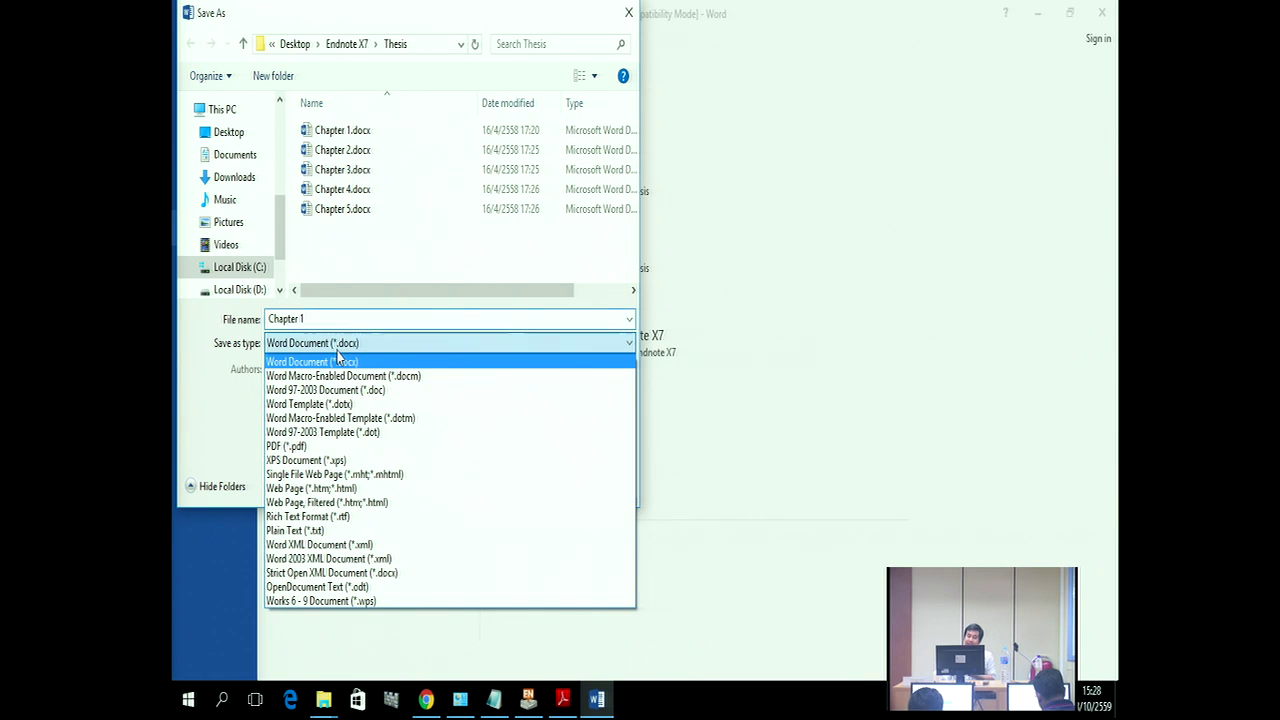
{"action": "left_click", "coordinate": [334, 519]}
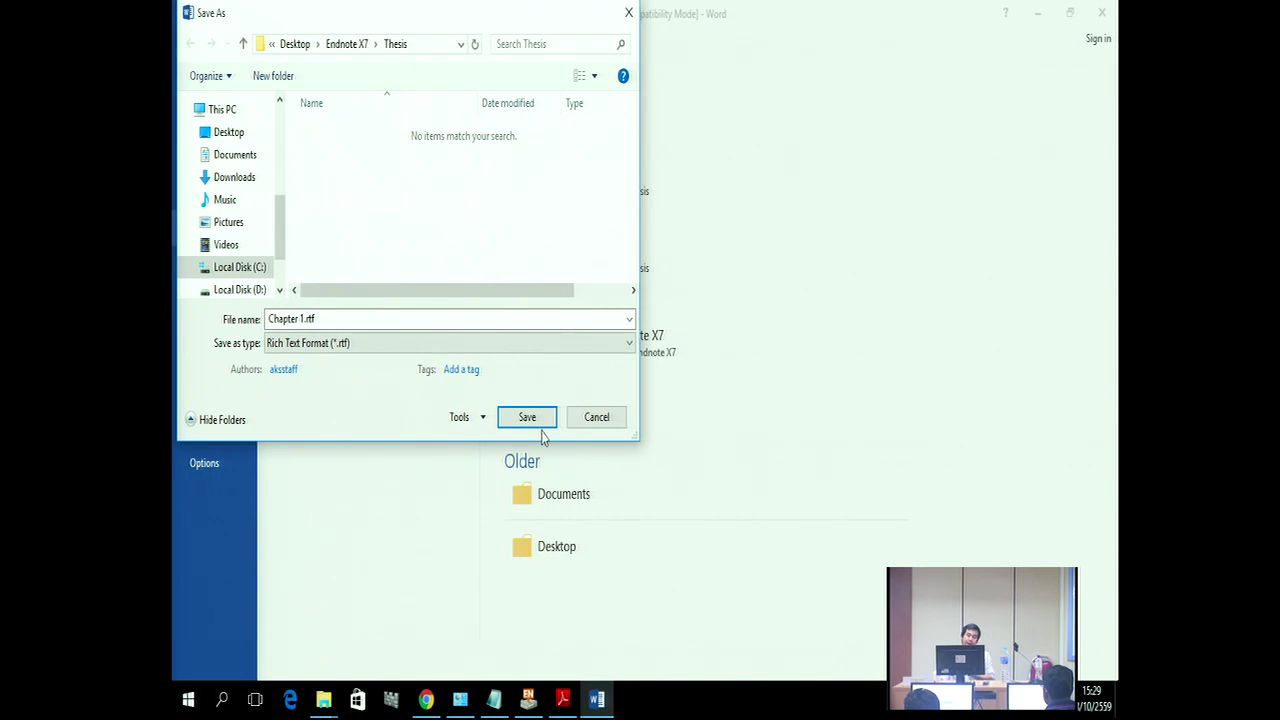
{"action": "left_click", "coordinate": [510, 419]}
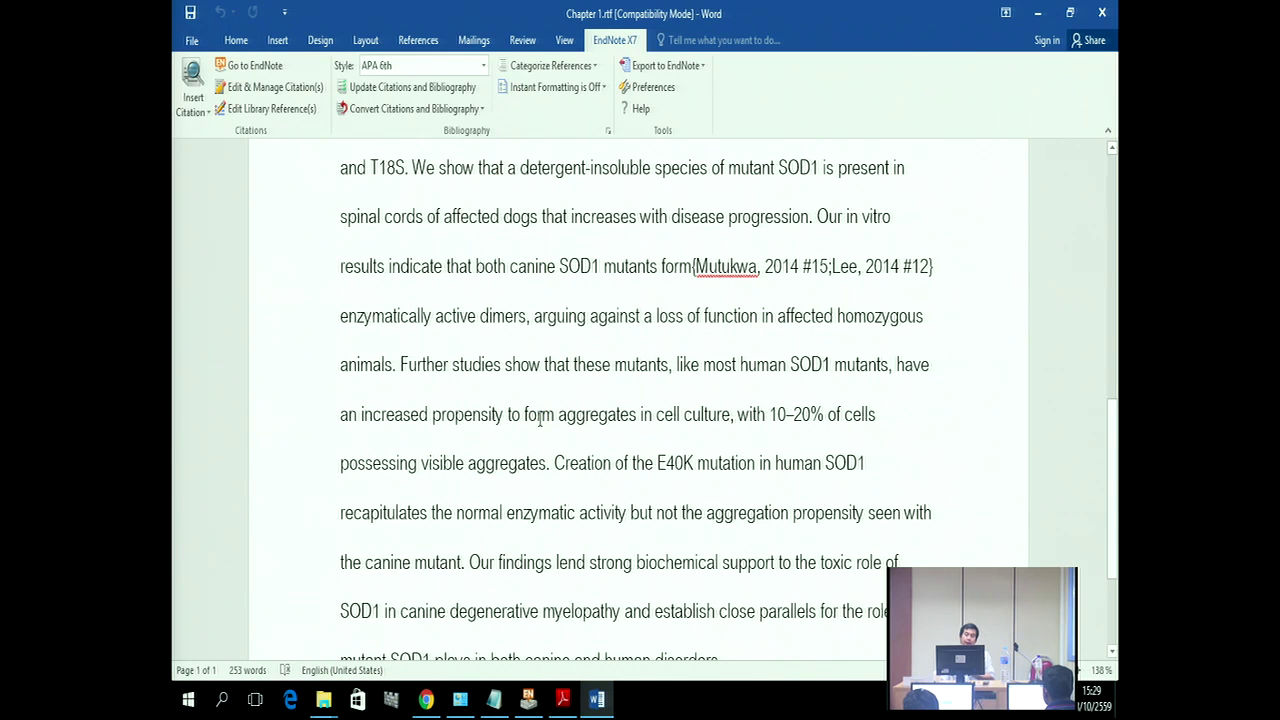
{"action": "left_click", "coordinate": [1104, 10]}
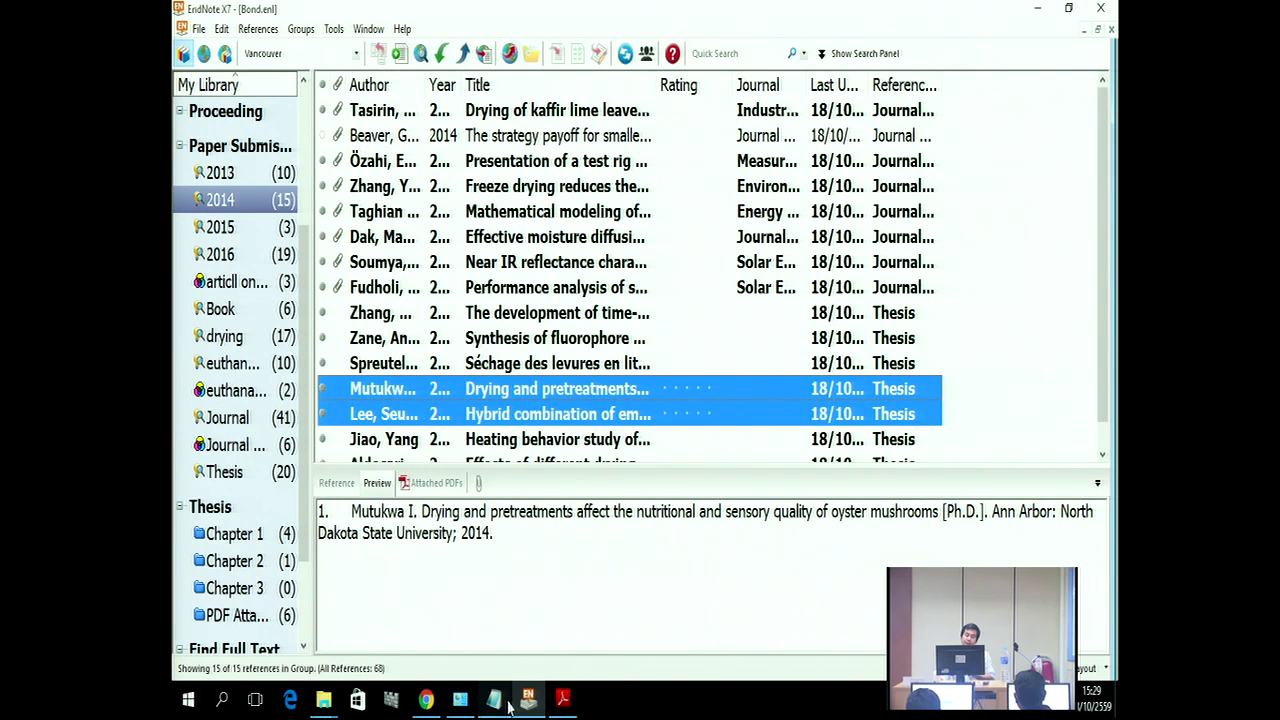
Step: Open Chapter 2.docx from the Thesis folder and cite the 2014 article "Freeze drying reduces the extractability of organochlorine pesticides" after "agematched control"
{"action": "mouse_move", "coordinate": [323, 706]}
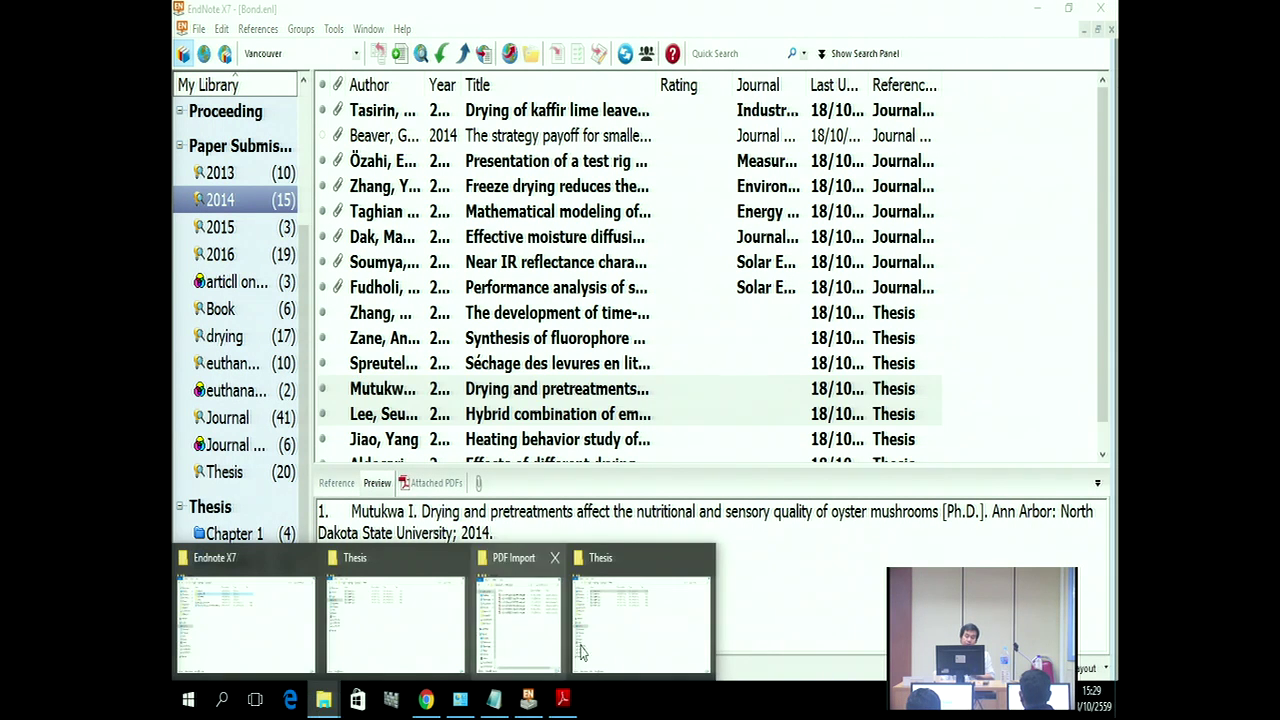
{"action": "left_click", "coordinate": [620, 636]}
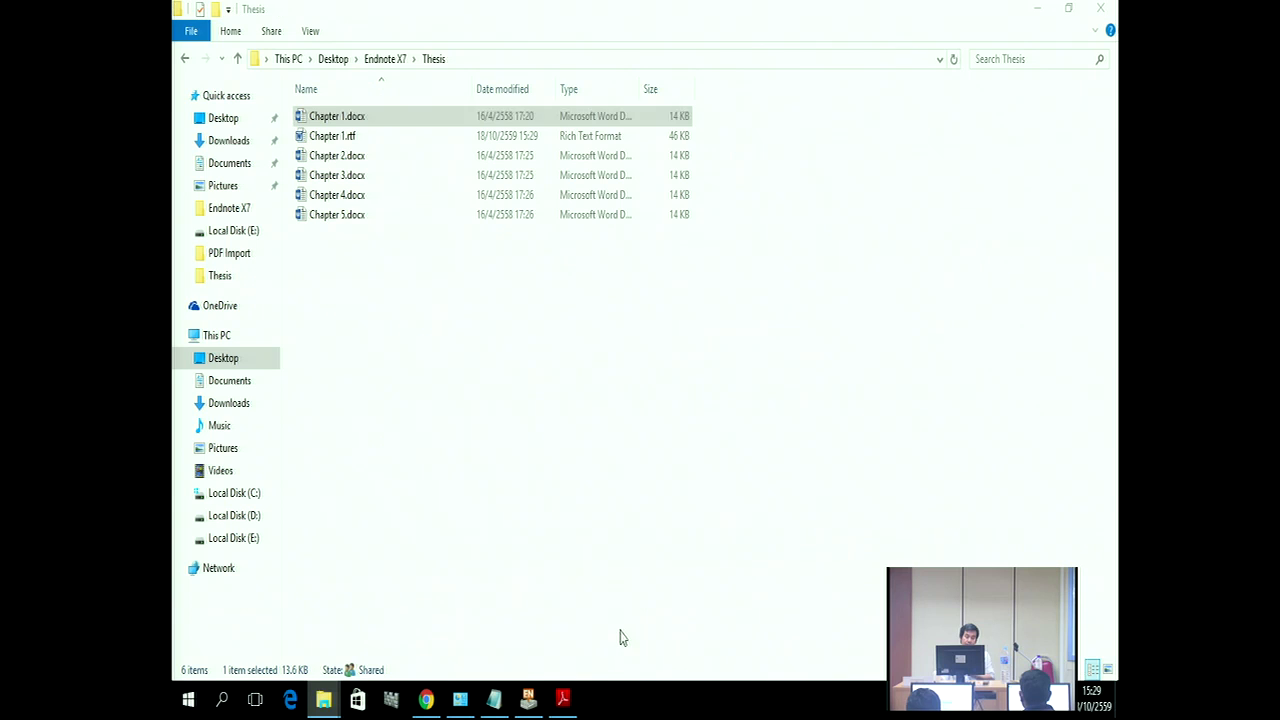
{"action": "double_click", "coordinate": [347, 157]}
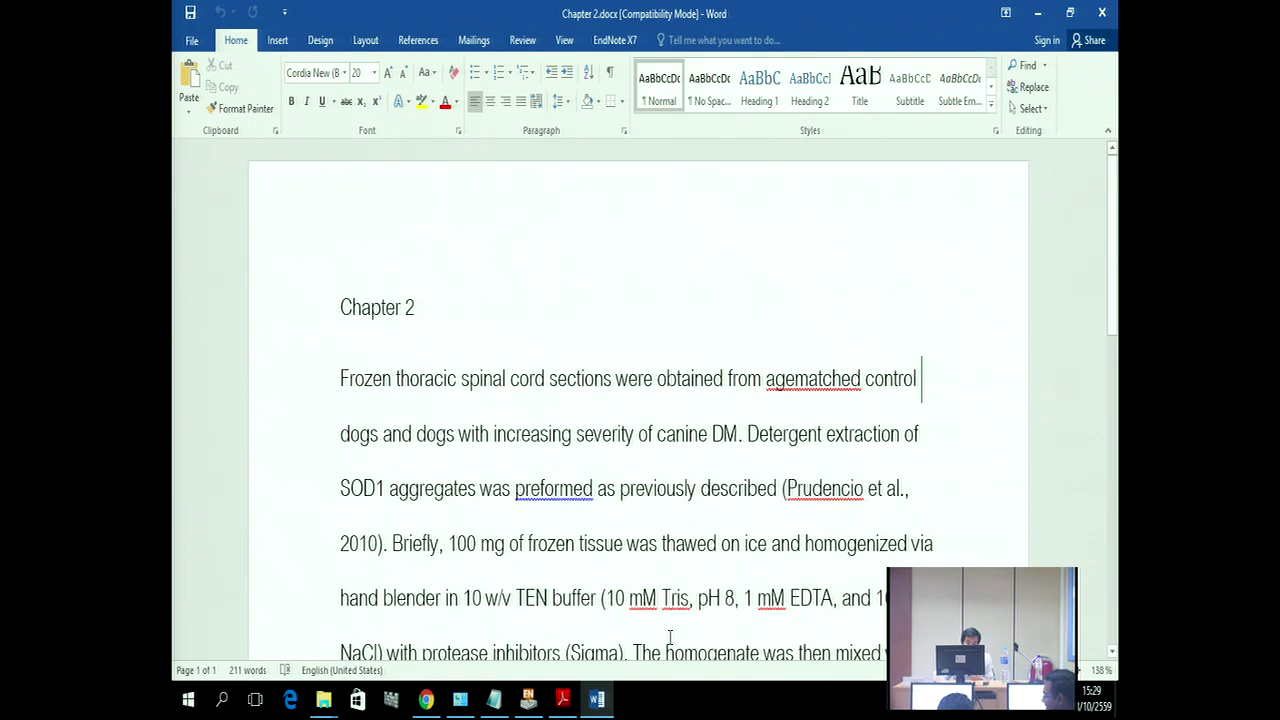
{"action": "left_click", "coordinate": [528, 699]}
{"action": "left_click", "coordinate": [447, 186]}
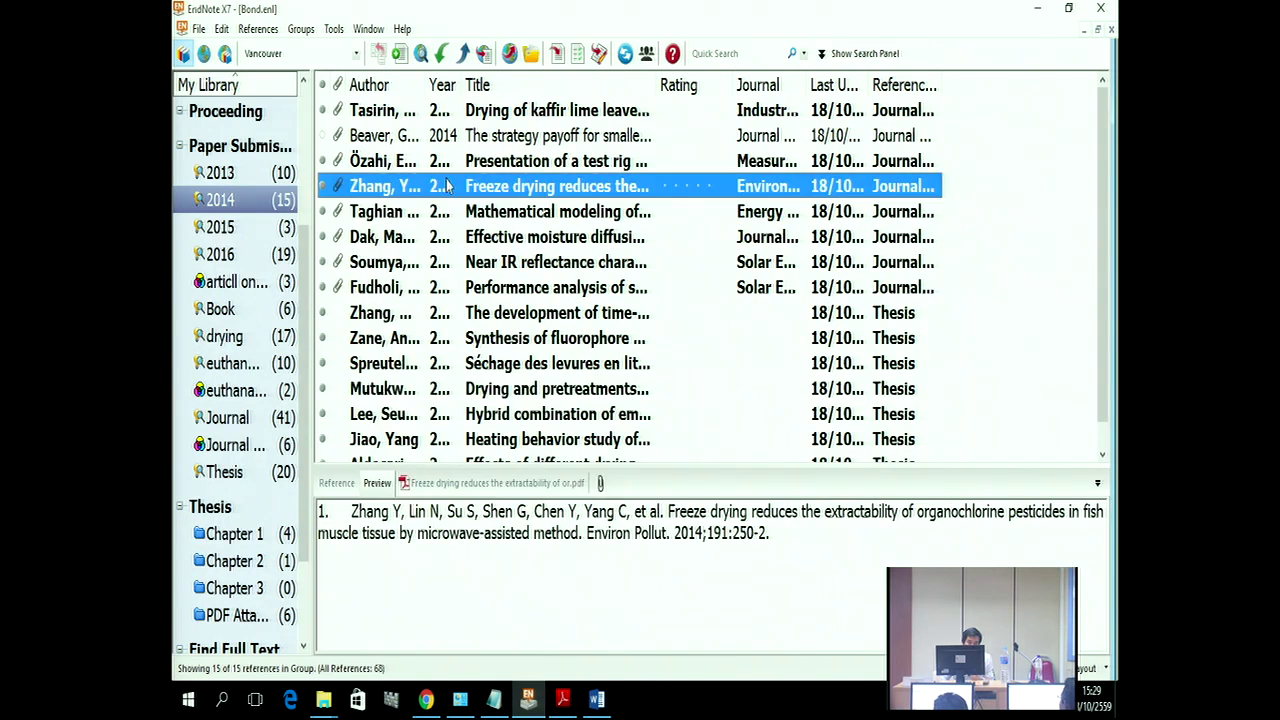
{"action": "left_click", "coordinate": [558, 54]}
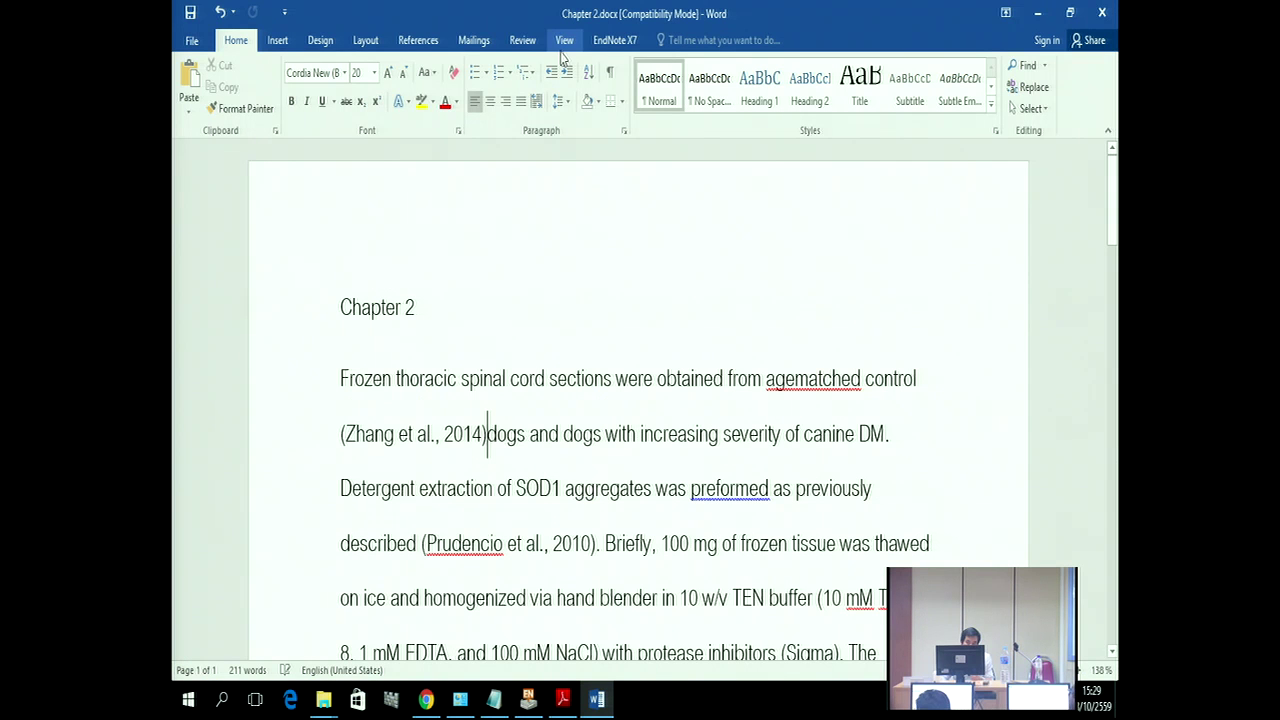
Step: Cite the 2014 thesis "Hybrid combination of emerging food processing technologies" from the EndNote library after "canine DM." in Chapter 2
{"action": "left_click", "coordinate": [898, 448]}
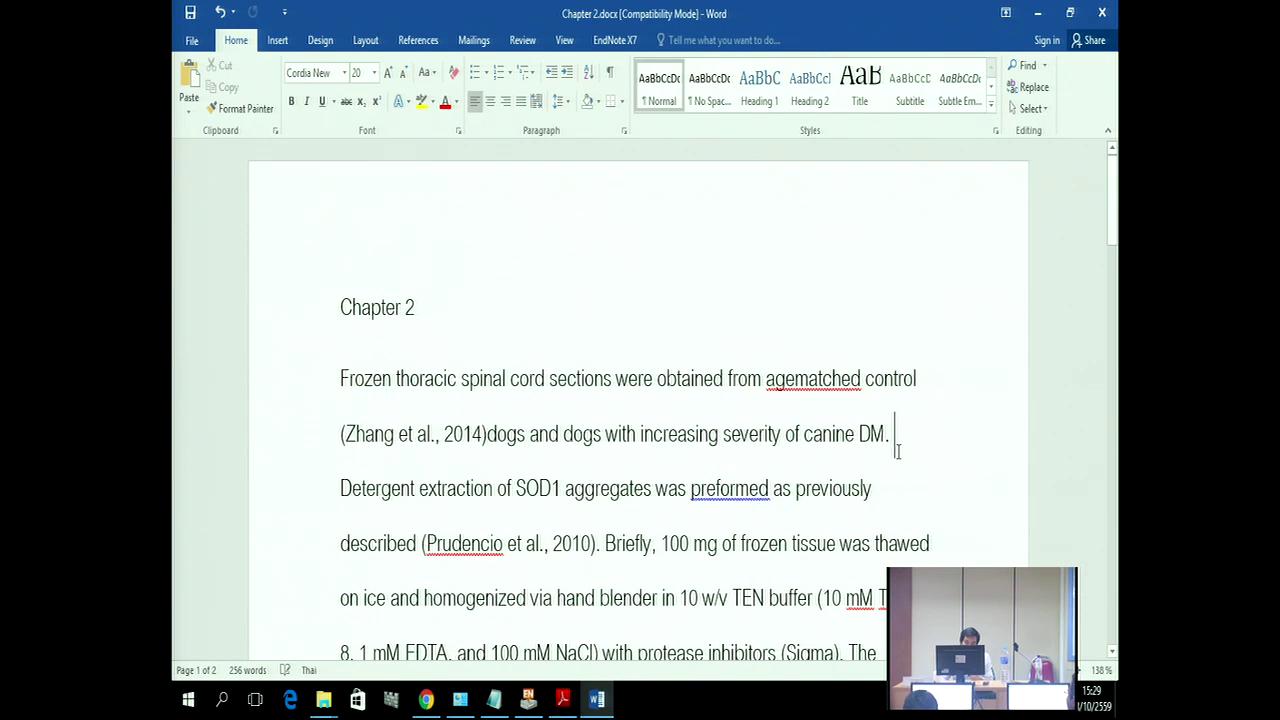
{"action": "left_click", "coordinate": [528, 699]}
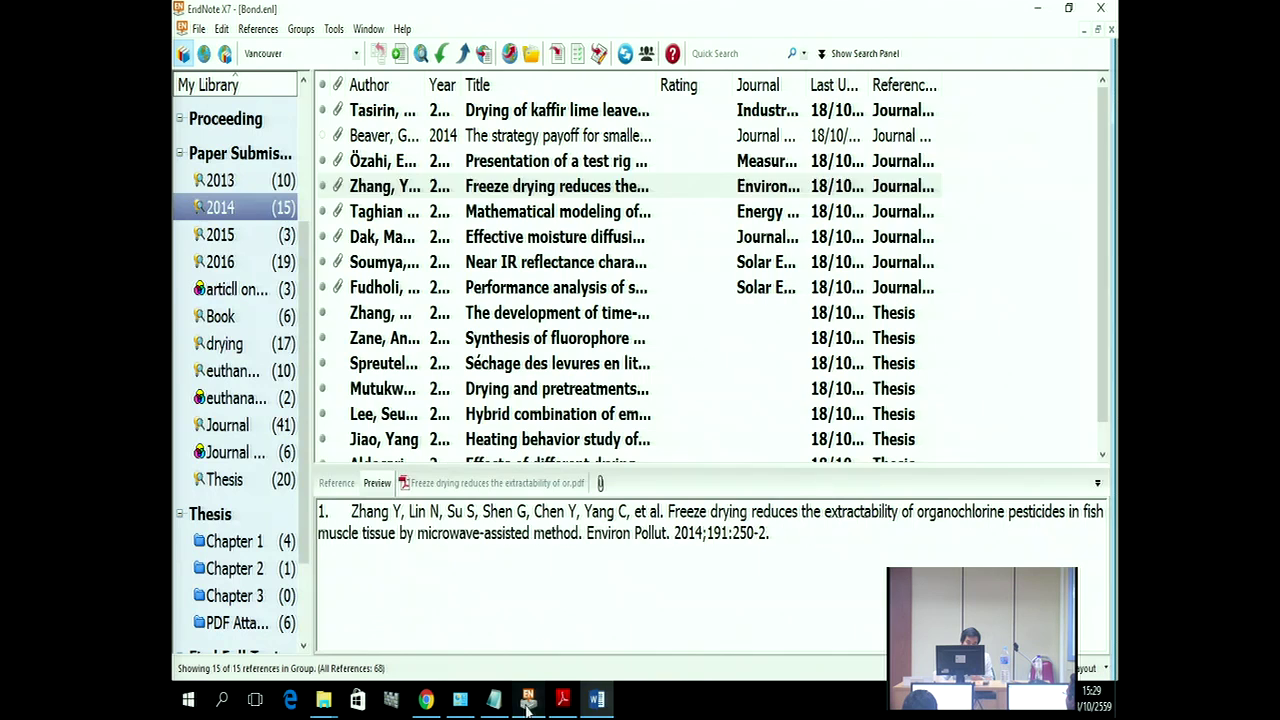
{"action": "left_click", "coordinate": [533, 422]}
{"action": "left_click", "coordinate": [558, 54]}
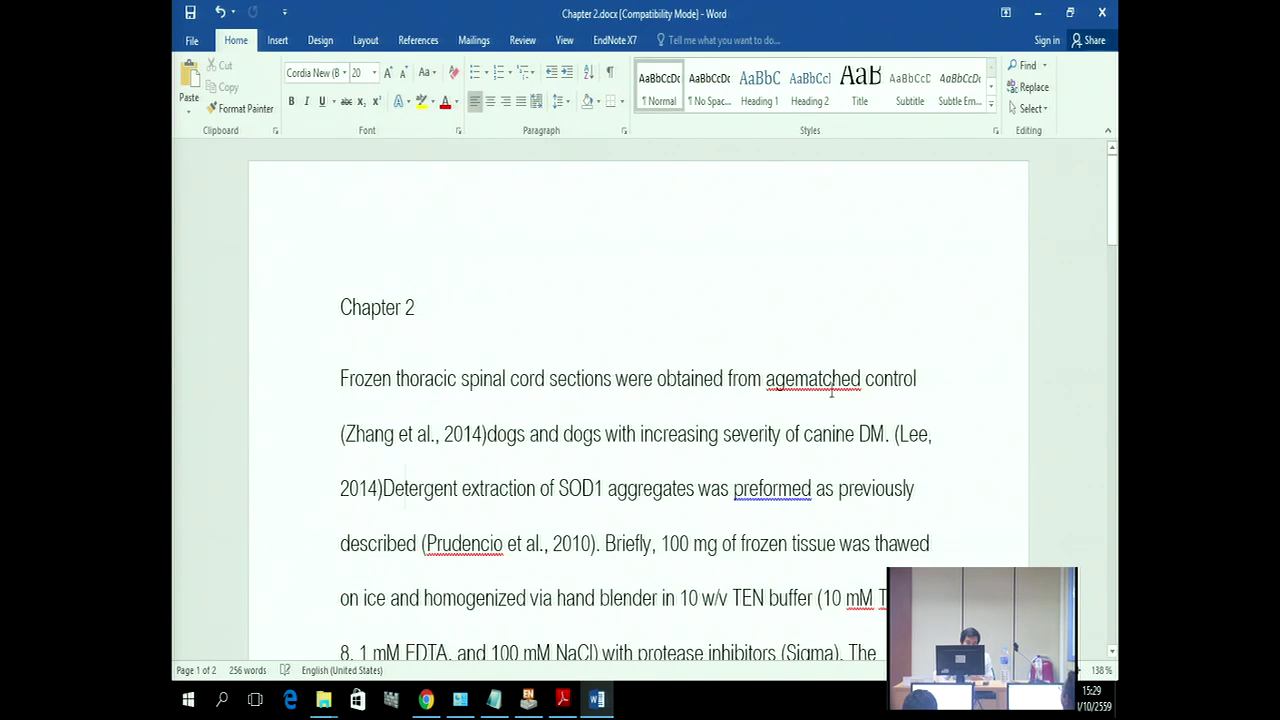
Step: Cite the 2014 references "The development of time-temperature indicators", "Near IR reflectance characteristics" and "Freeze drying reduces the extractability" together before "homogenate"
{"action": "scroll", "coordinate": [840, 417], "scroll_direction": "down", "scroll_amount": 5}
{"action": "left_click", "coordinate": [923, 358]}
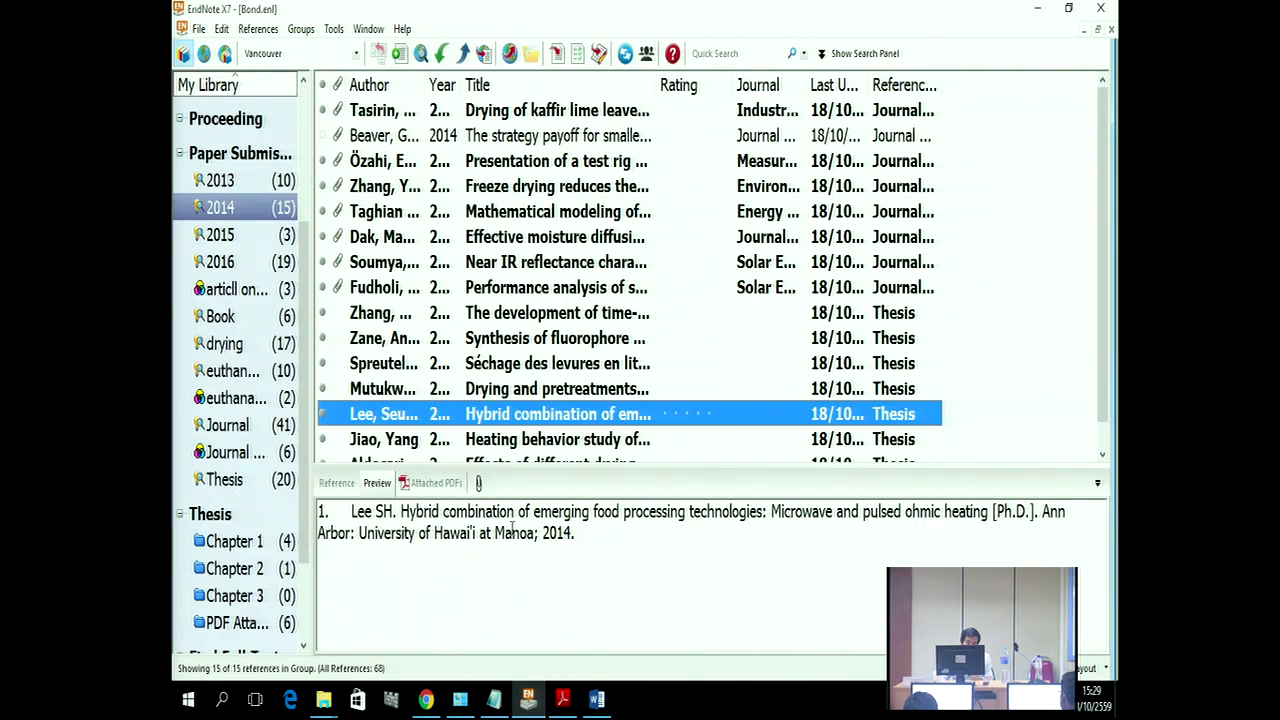
{"action": "left_click", "coordinate": [528, 699]}
{"action": "left_click", "coordinate": [510, 310]}
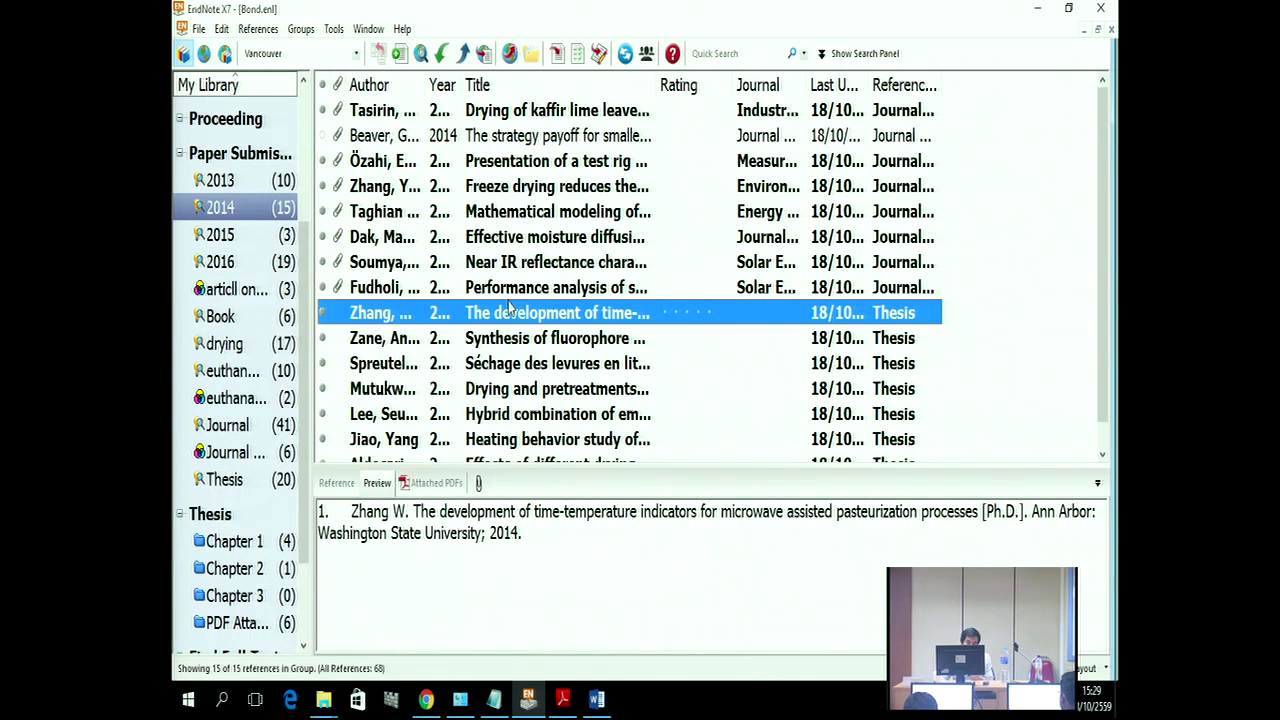
{"action": "left_click", "coordinate": [510, 259], "text": "ctrl"}
{"action": "left_click", "coordinate": [500, 192], "text": "ctrl"}
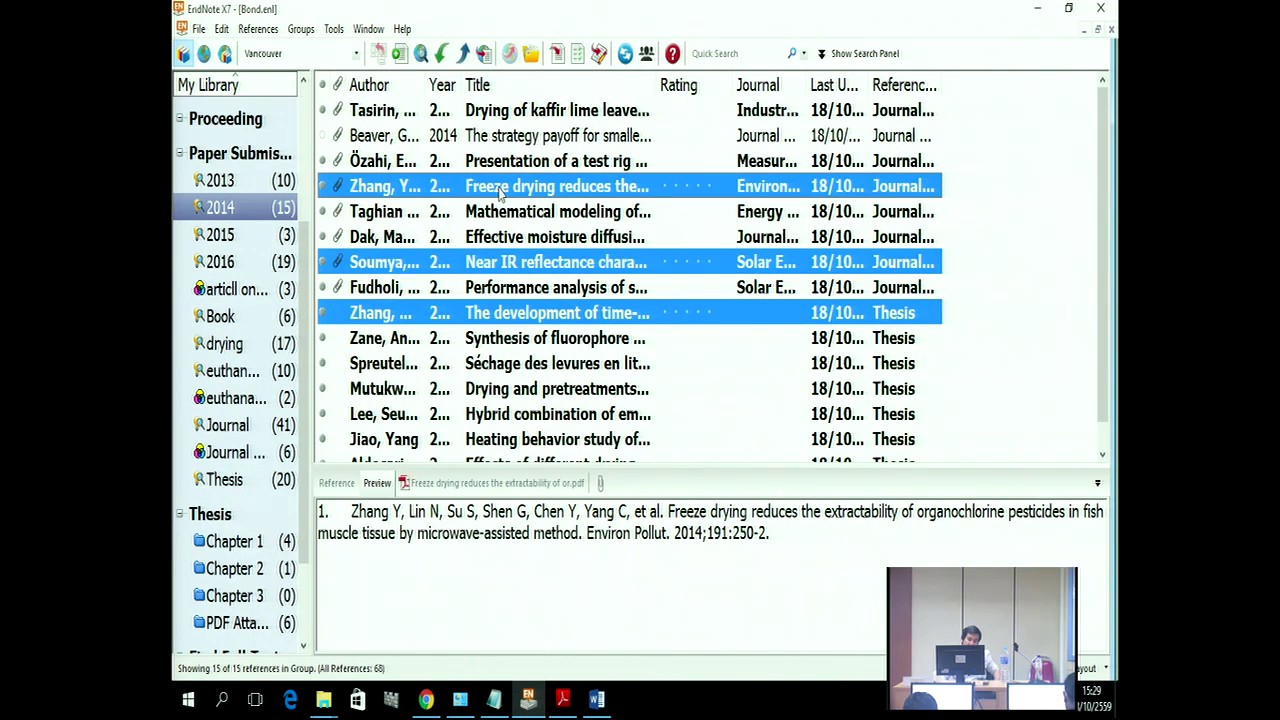
{"action": "left_click", "coordinate": [557, 53]}
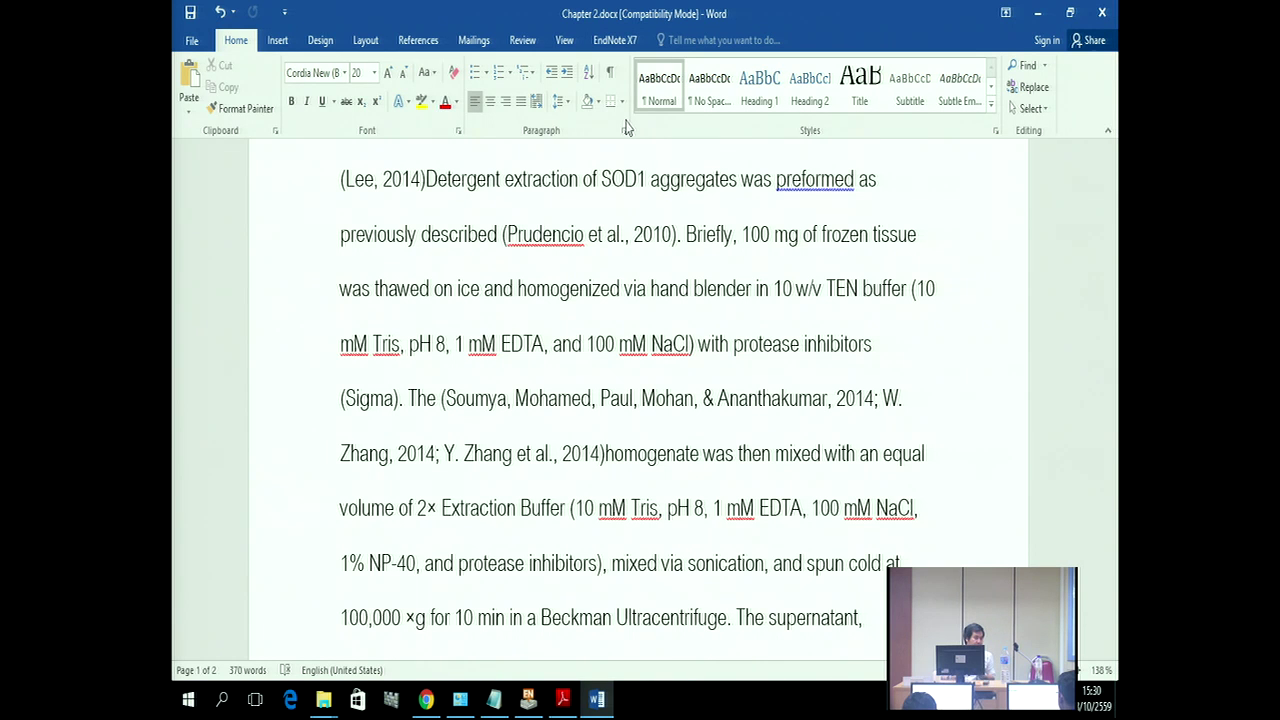
Step: Convert the Chapter 2 citations and bibliography to unformatted citations
{"action": "left_click", "coordinate": [614, 40]}
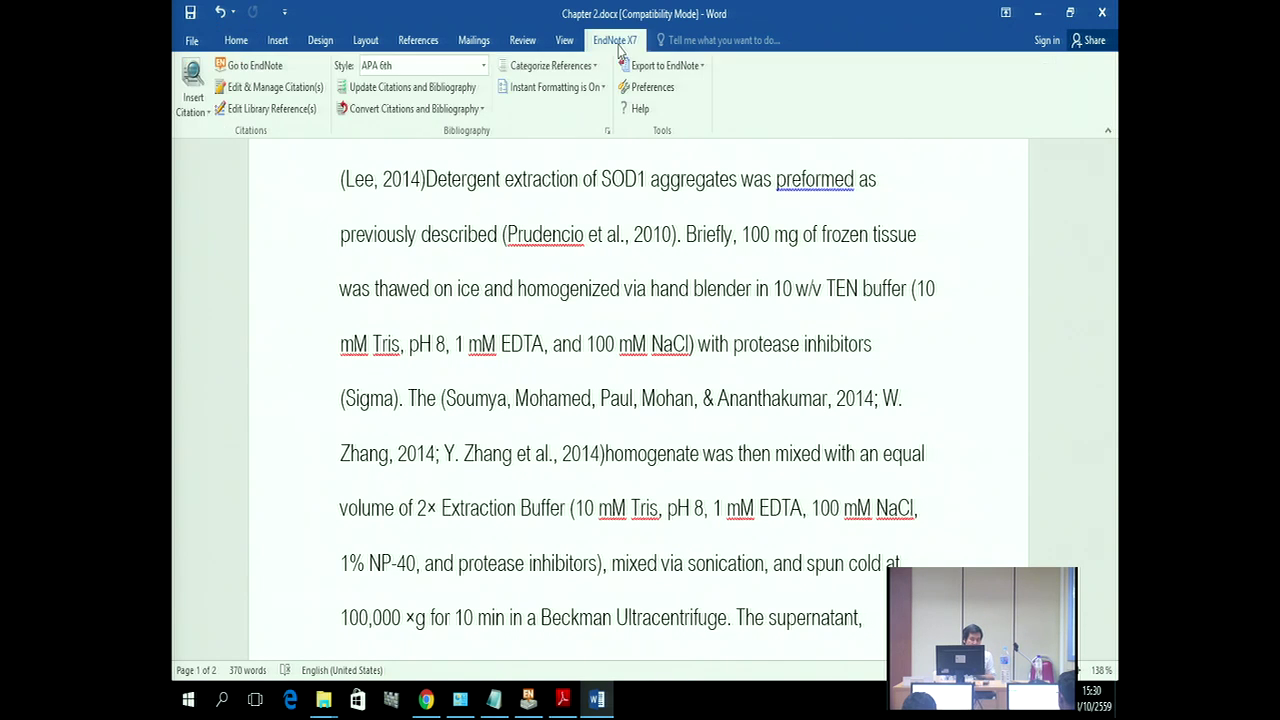
{"action": "left_click", "coordinate": [481, 110]}
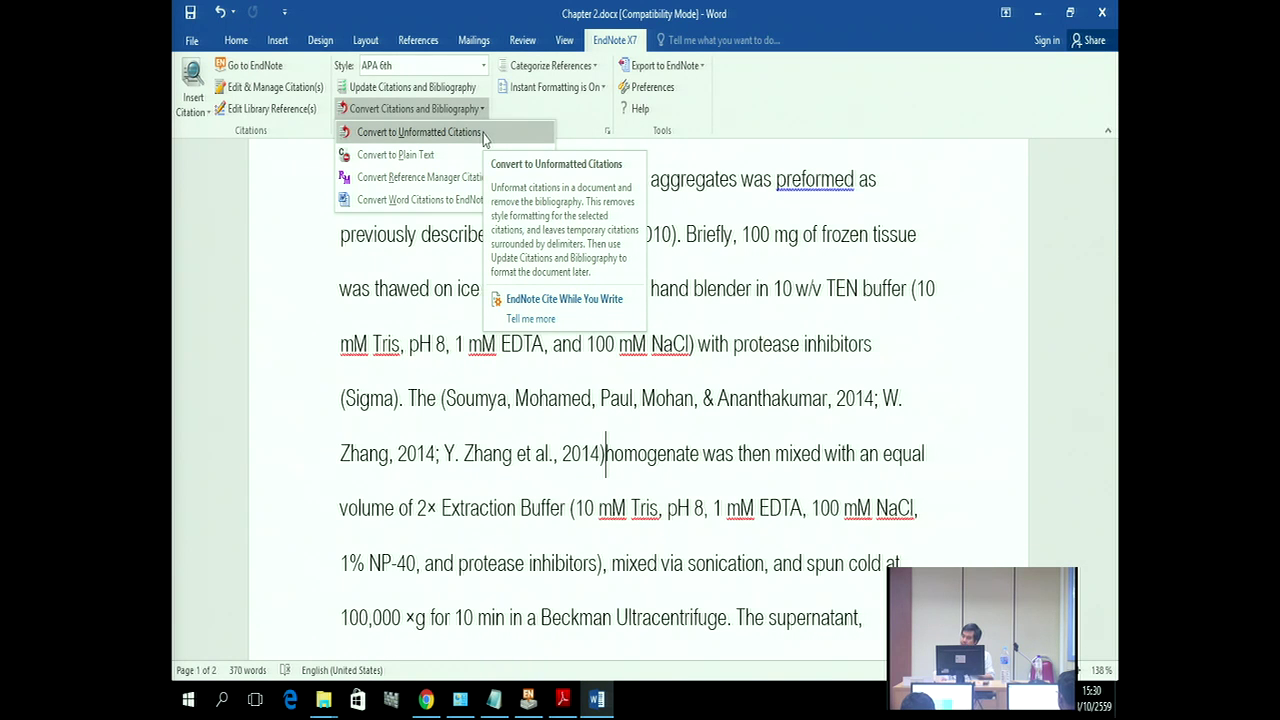
{"action": "left_click", "coordinate": [484, 133]}
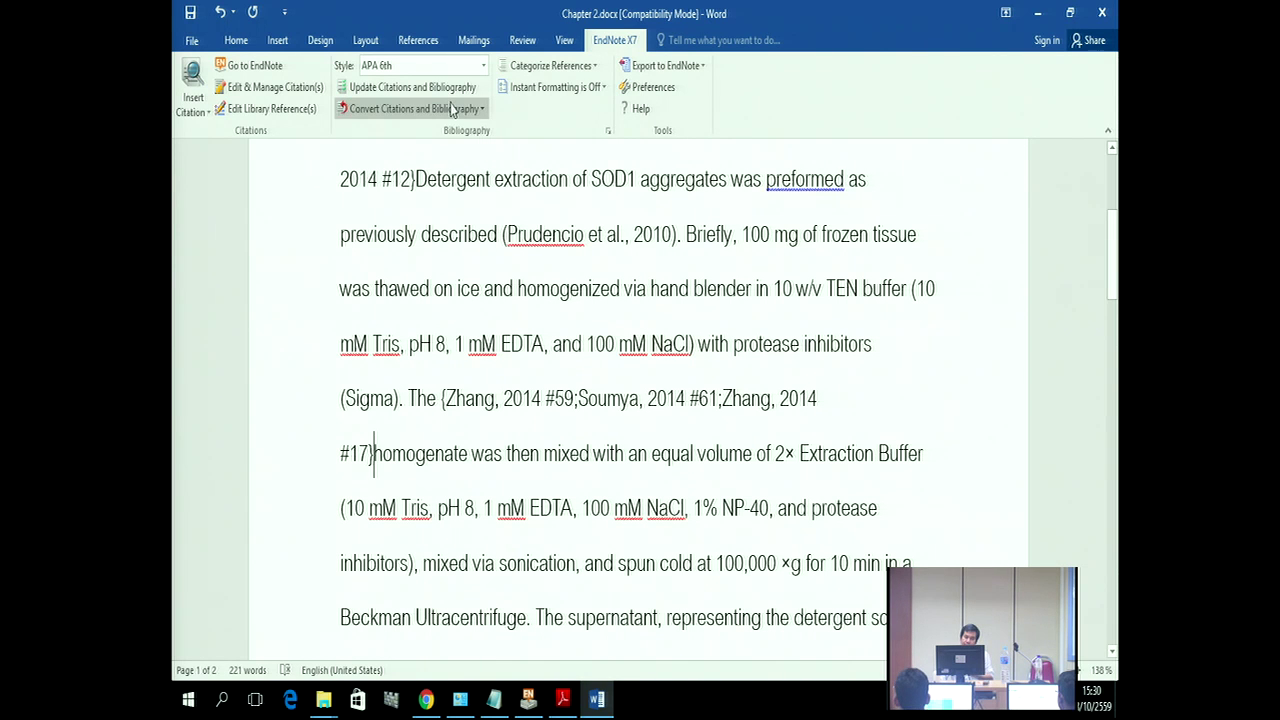
{"action": "left_click", "coordinate": [452, 108]}
{"action": "left_click", "coordinate": [450, 133]}
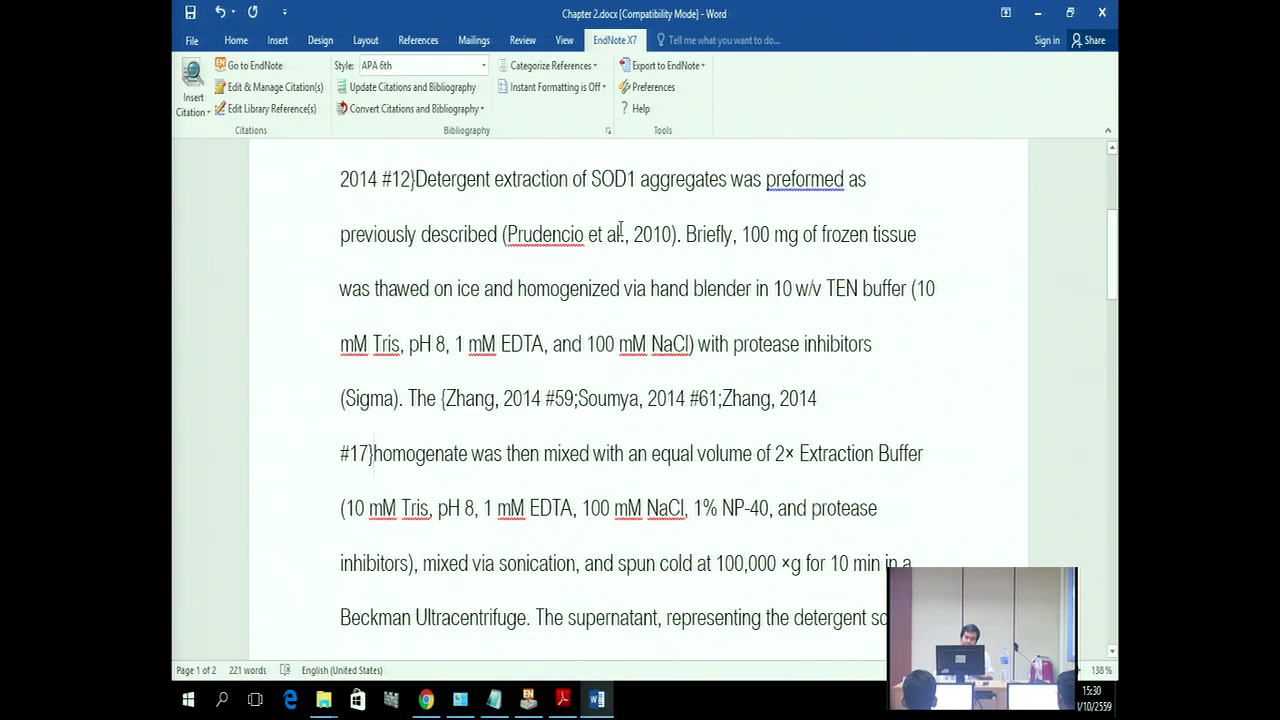
{"action": "left_click_drag", "start_coordinate": [1107, 268], "coordinate": [1107, 148]}
Step: Save the unformatted chapter in the Thesis folder as a Rich Text Format file named Chapter 2.rtf, and close it
{"action": "left_click", "coordinate": [195, 44]}
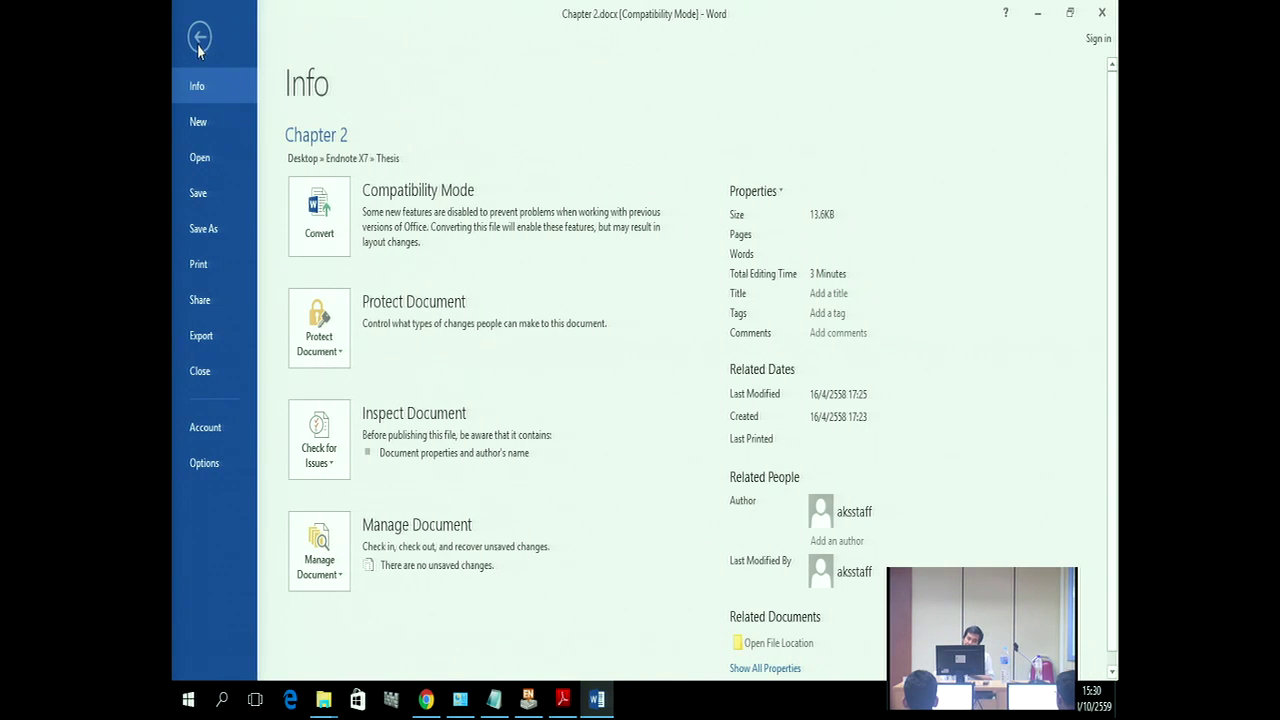
{"action": "left_click", "coordinate": [199, 231]}
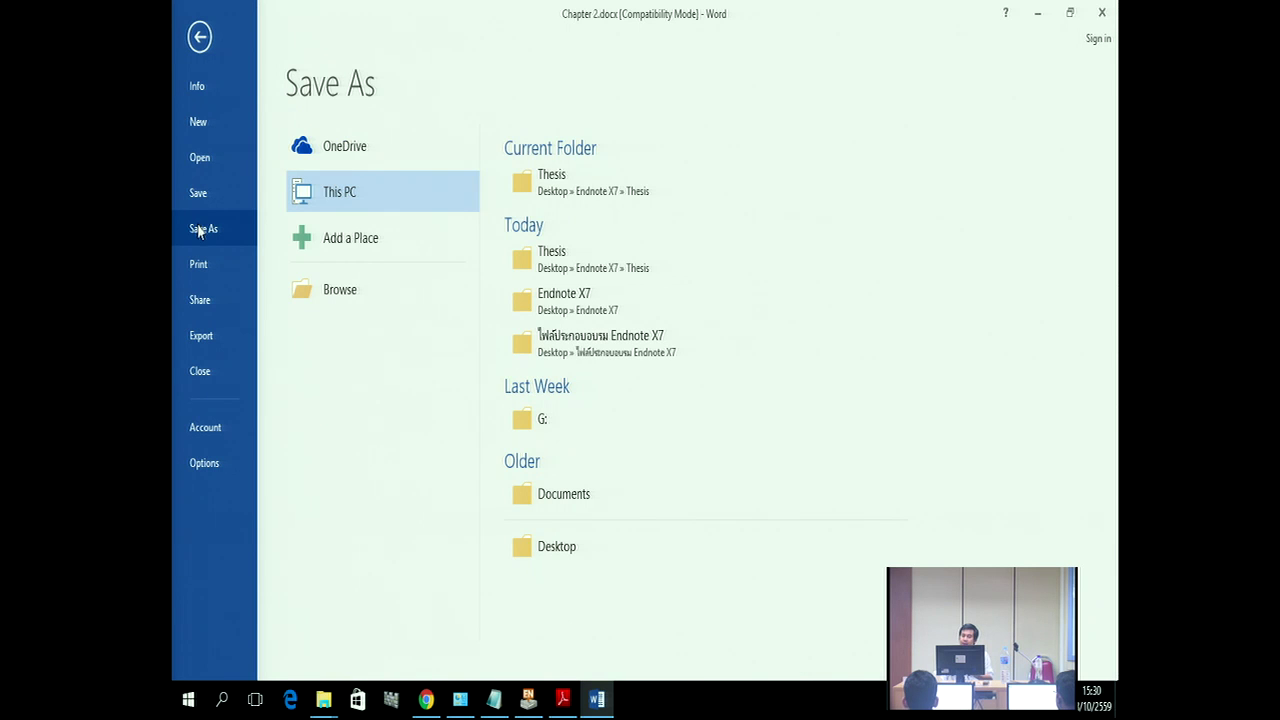
{"action": "left_click", "coordinate": [524, 199]}
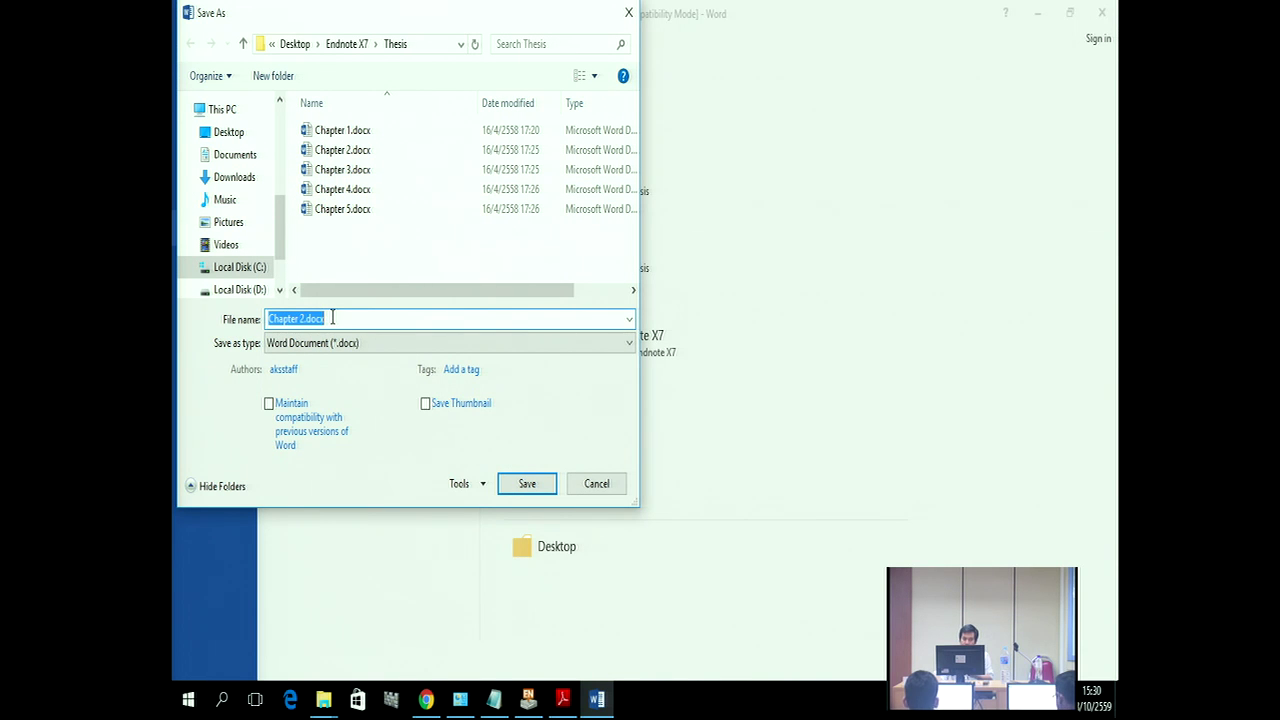
{"action": "left_click", "coordinate": [340, 347]}
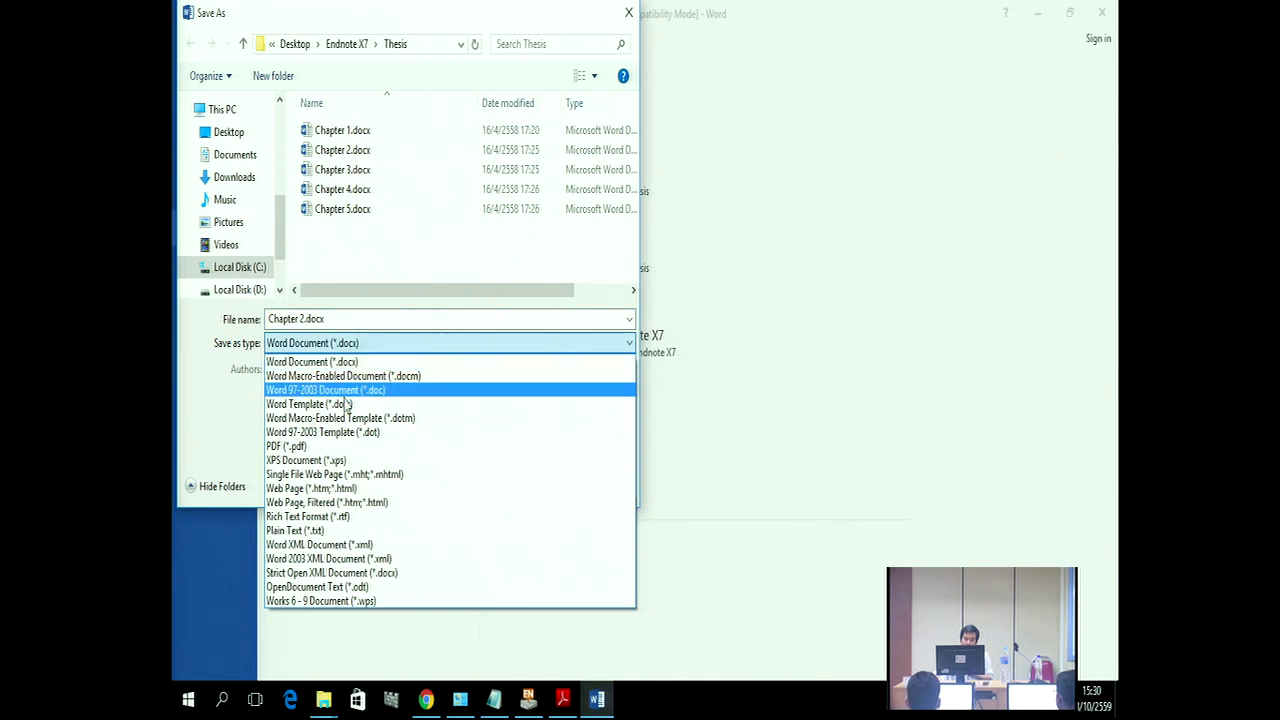
{"action": "left_click", "coordinate": [355, 517]}
{"action": "left_click", "coordinate": [509, 418]}
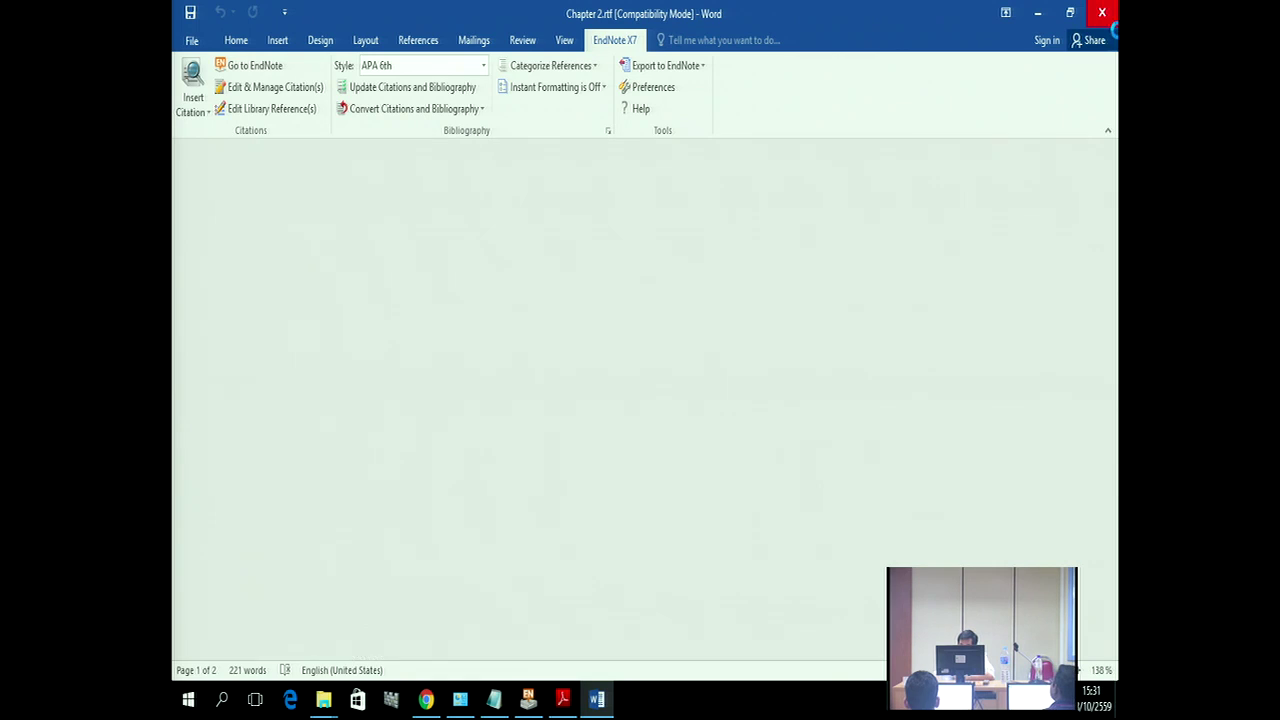
{"action": "left_click", "coordinate": [1102, 12]}
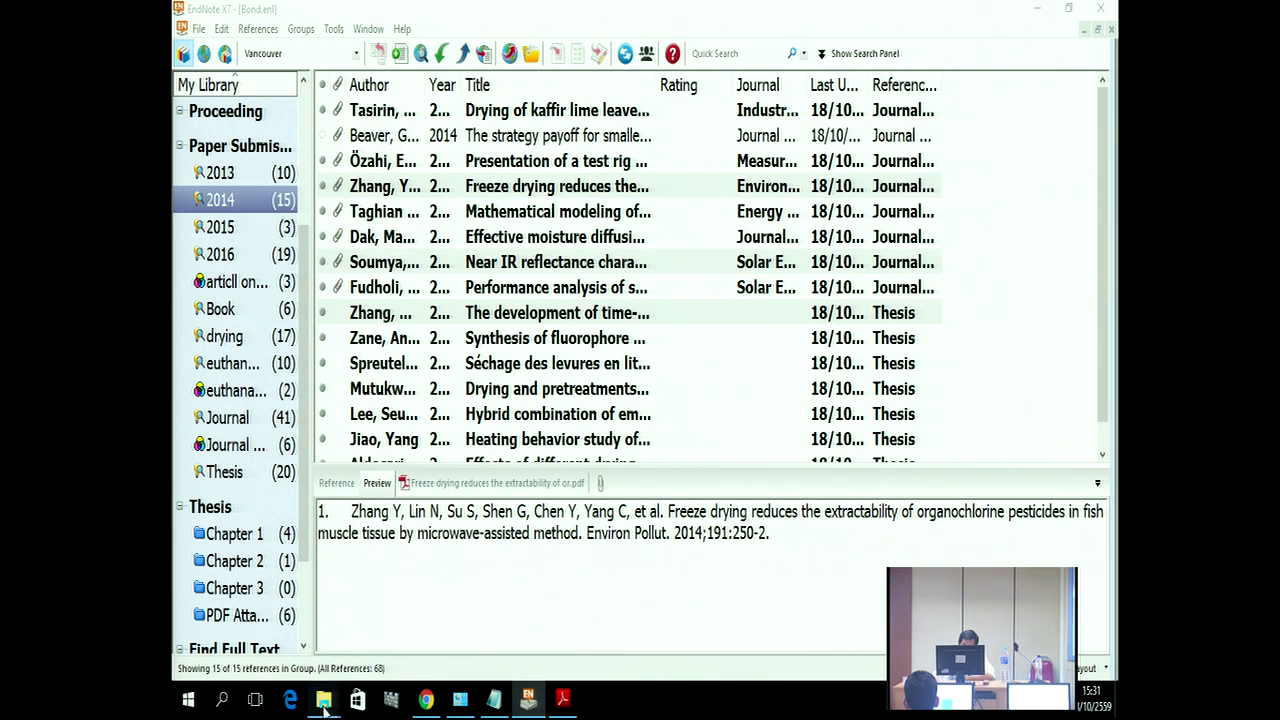
Step: Switch to the Thesis folder in File Explorer and open Chapter 3.docx in Word
{"action": "mouse_move", "coordinate": [323, 698]}
{"action": "left_click", "coordinate": [637, 612]}
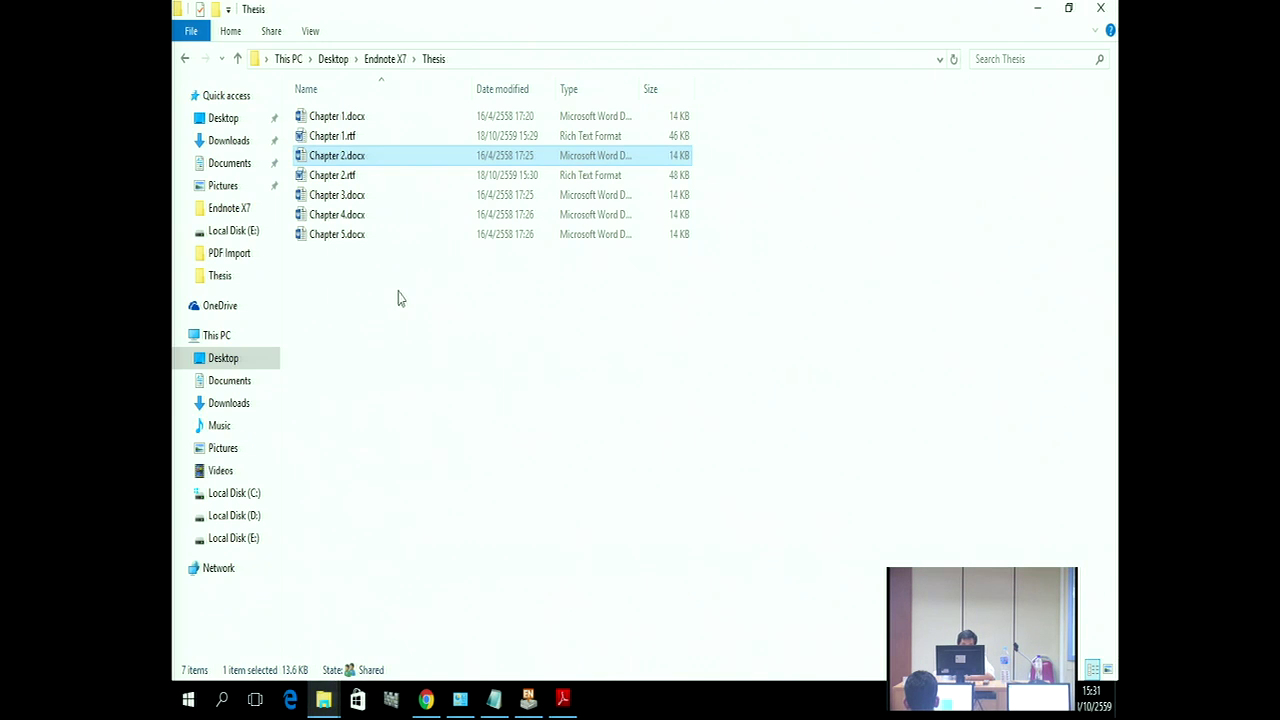
{"action": "double_click", "coordinate": [345, 194]}
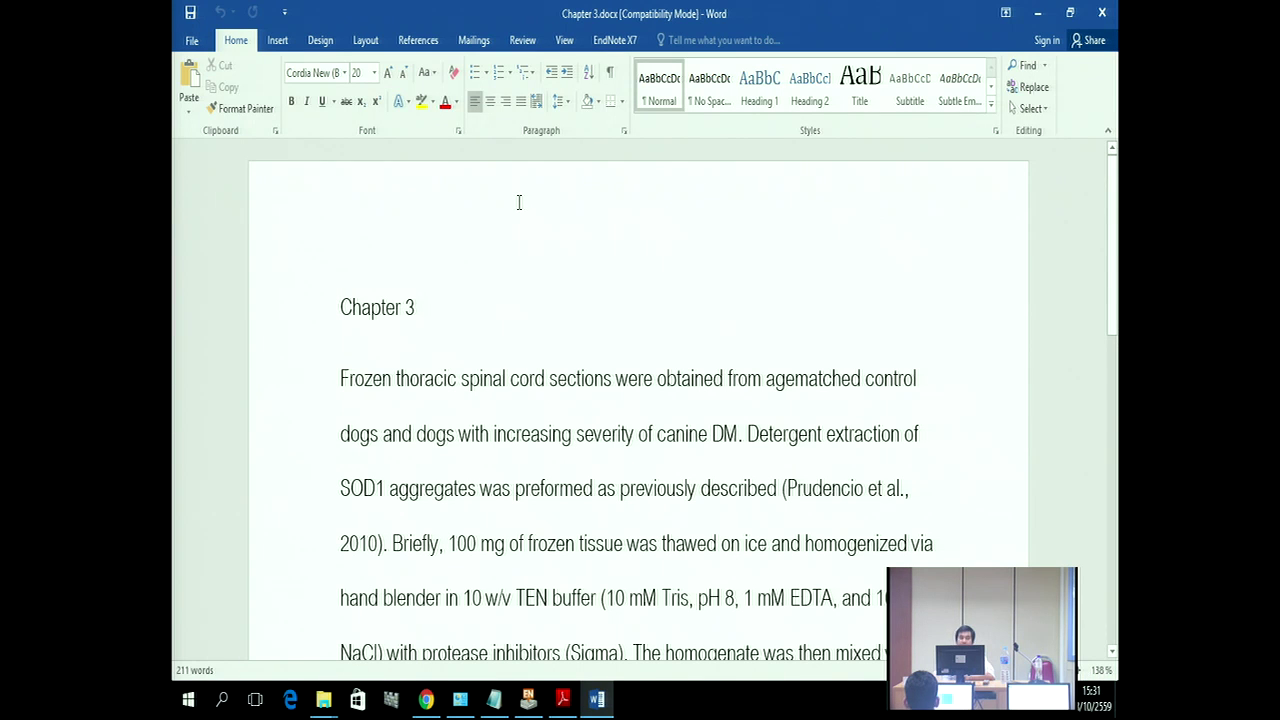
Step: Cite the 2014 references "Hybrid combination", "Presentation of a test rig", "Mathematical modeling" and "Near IR reflectance" after "agematched control" in Chapter 3
{"action": "left_click", "coordinate": [950, 369]}
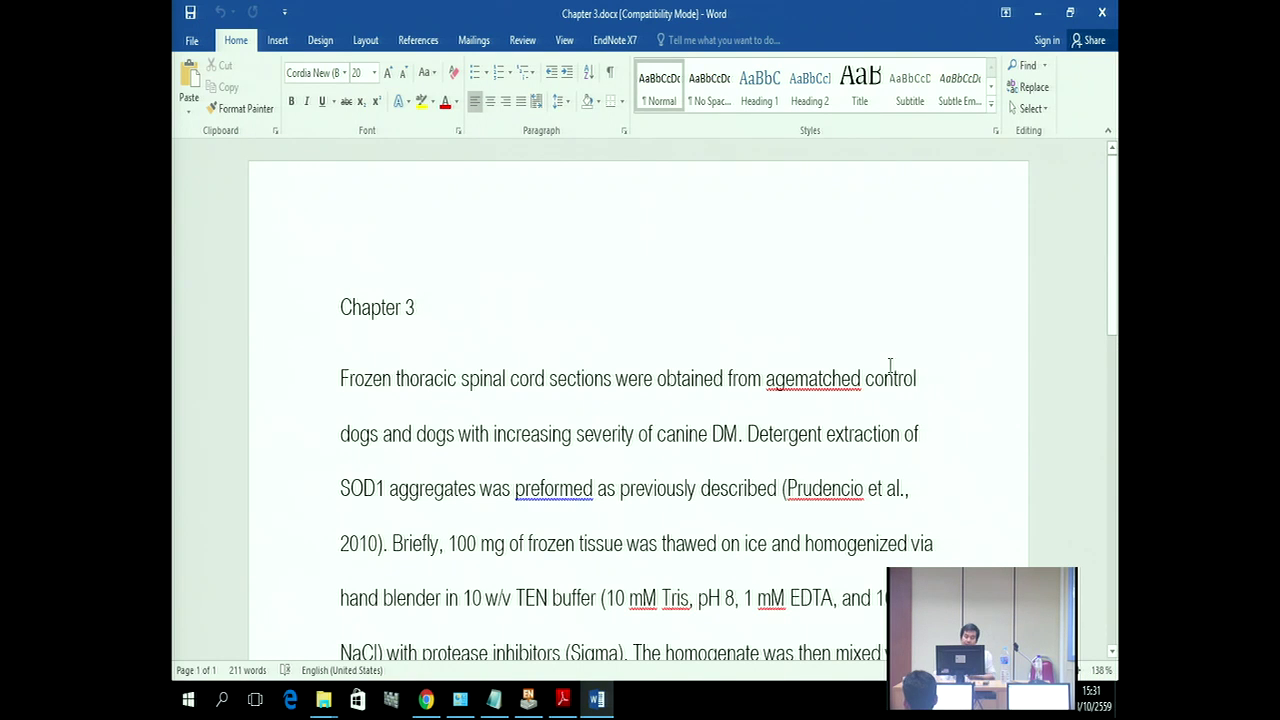
{"action": "left_click", "coordinate": [528, 698]}
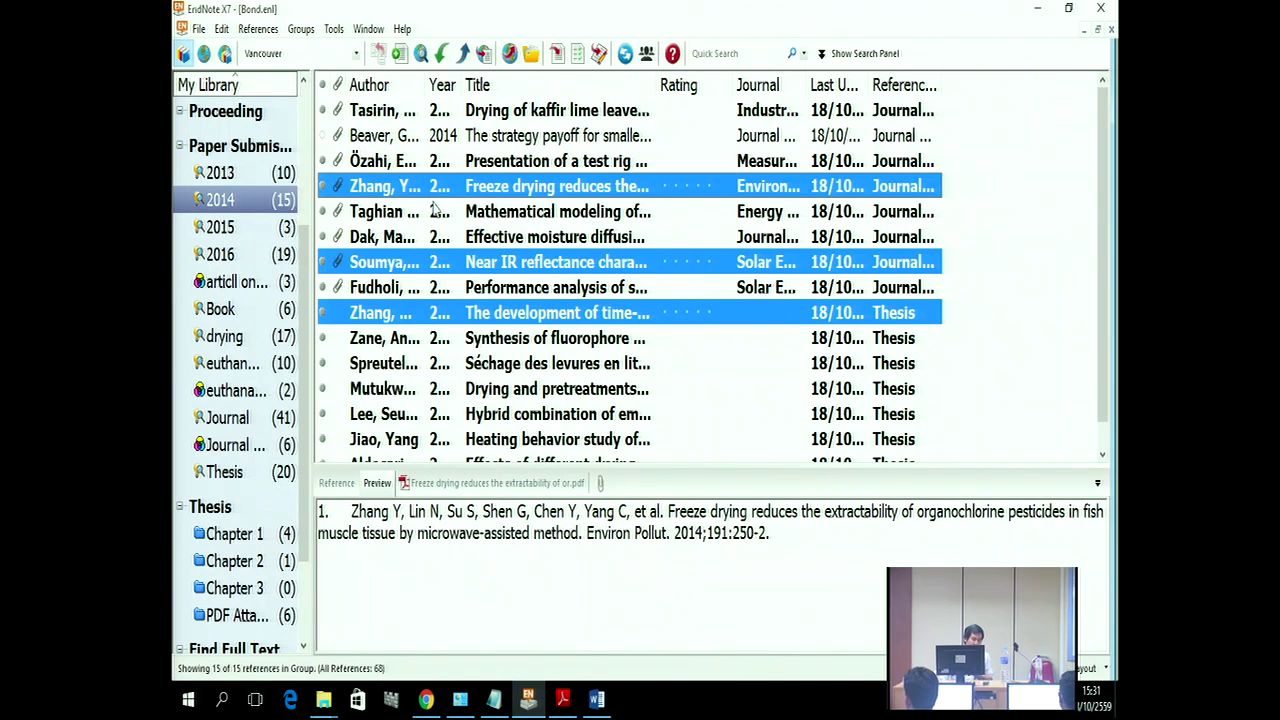
{"action": "left_click", "coordinate": [428, 414]}
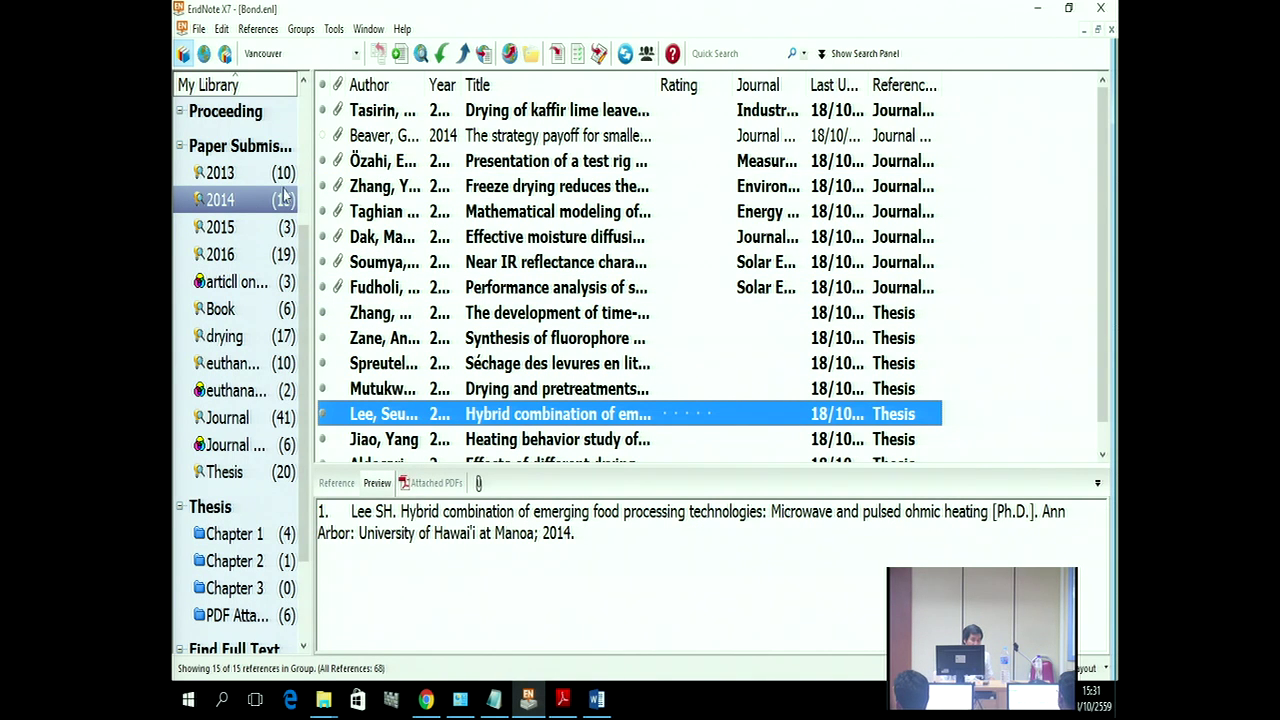
{"action": "left_click", "coordinate": [448, 161], "text": "ctrl"}
{"action": "left_click", "coordinate": [456, 222], "text": "ctrl"}
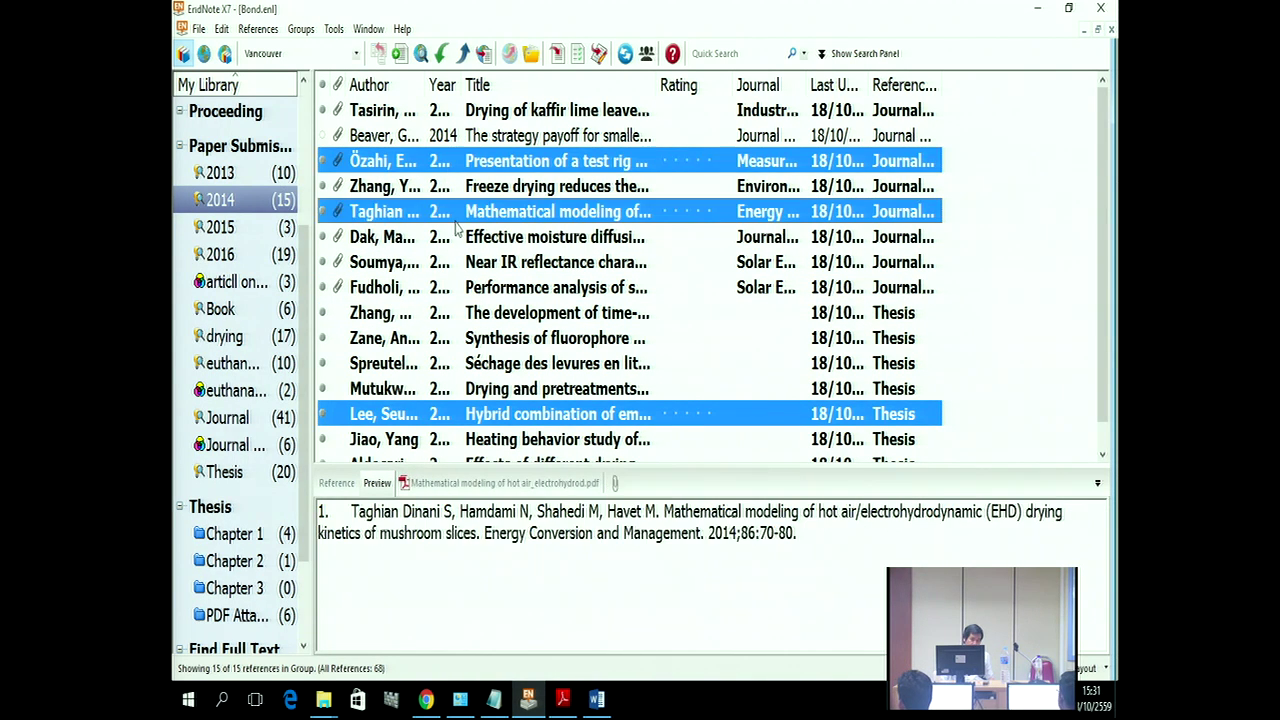
{"action": "left_click", "coordinate": [497, 268], "text": "ctrl"}
{"action": "left_click", "coordinate": [557, 55]}
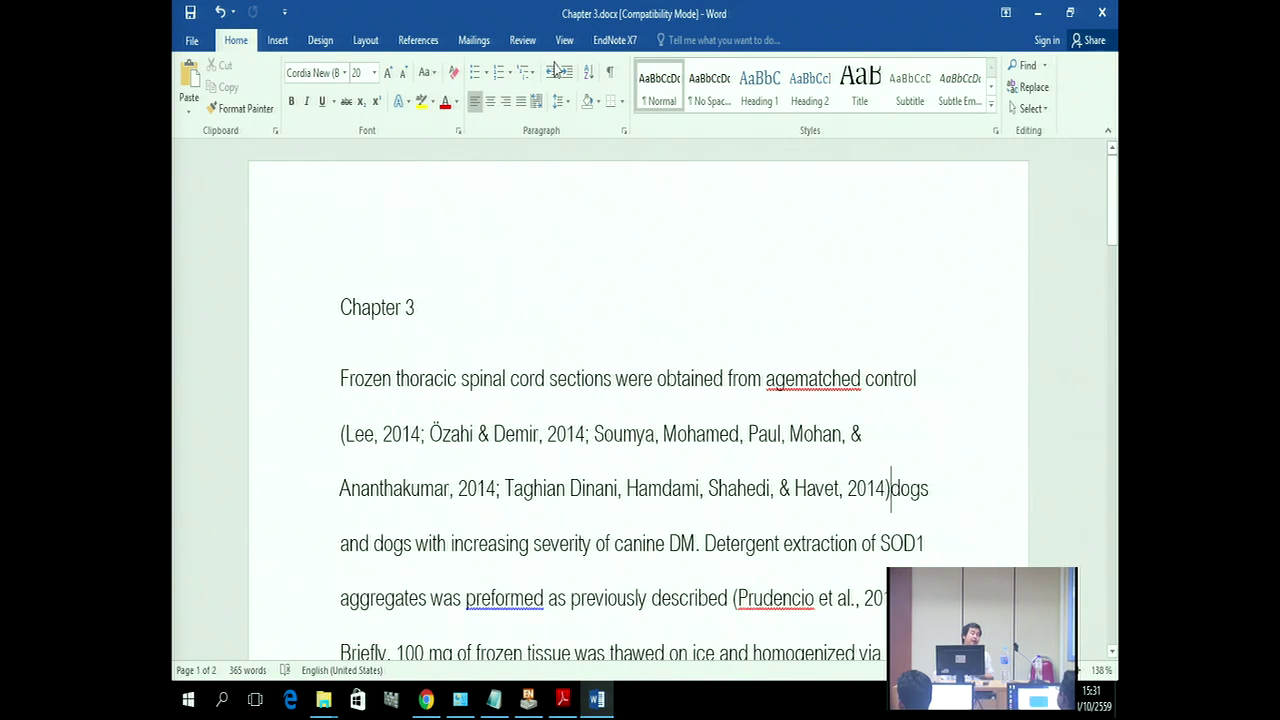
Step: Check the reference list at the end of Chapter 3 and convert its citations and bibliography to unformatted citations
{"action": "scroll", "coordinate": [700, 430], "scroll_direction": "down", "scroll_amount": 10}
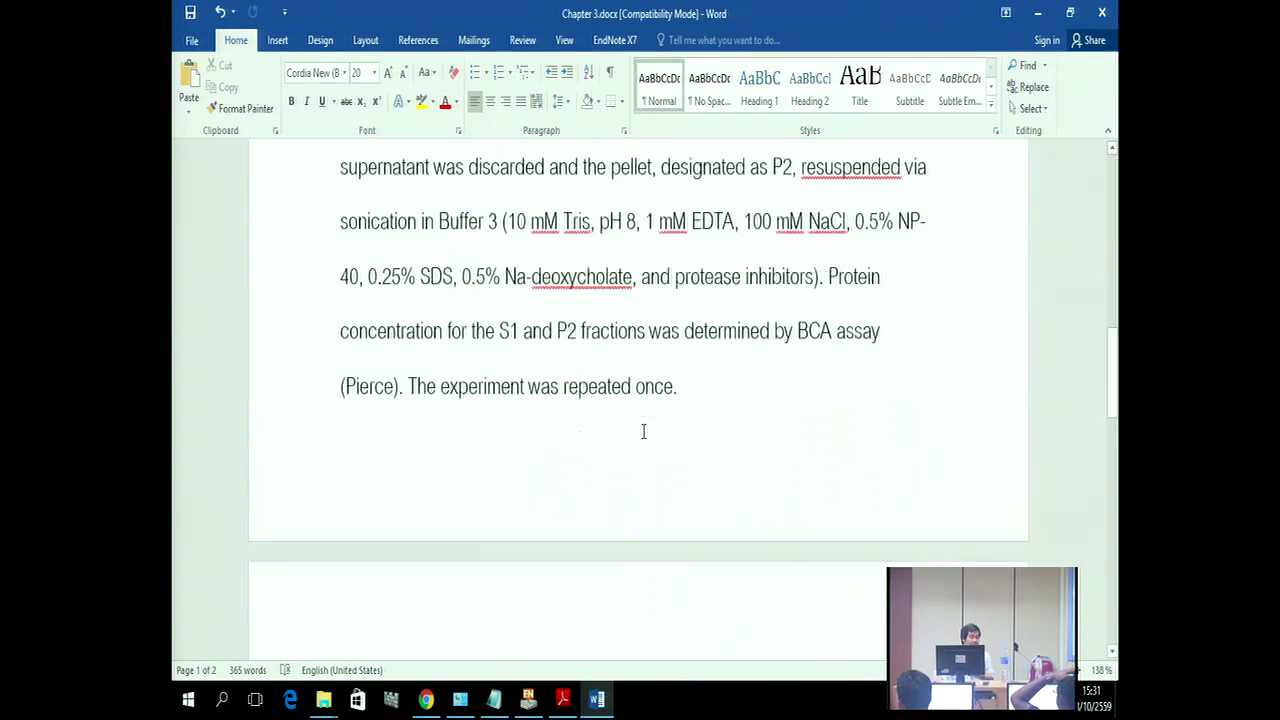
{"action": "scroll", "coordinate": [645, 431], "scroll_direction": "down", "scroll_amount": 5}
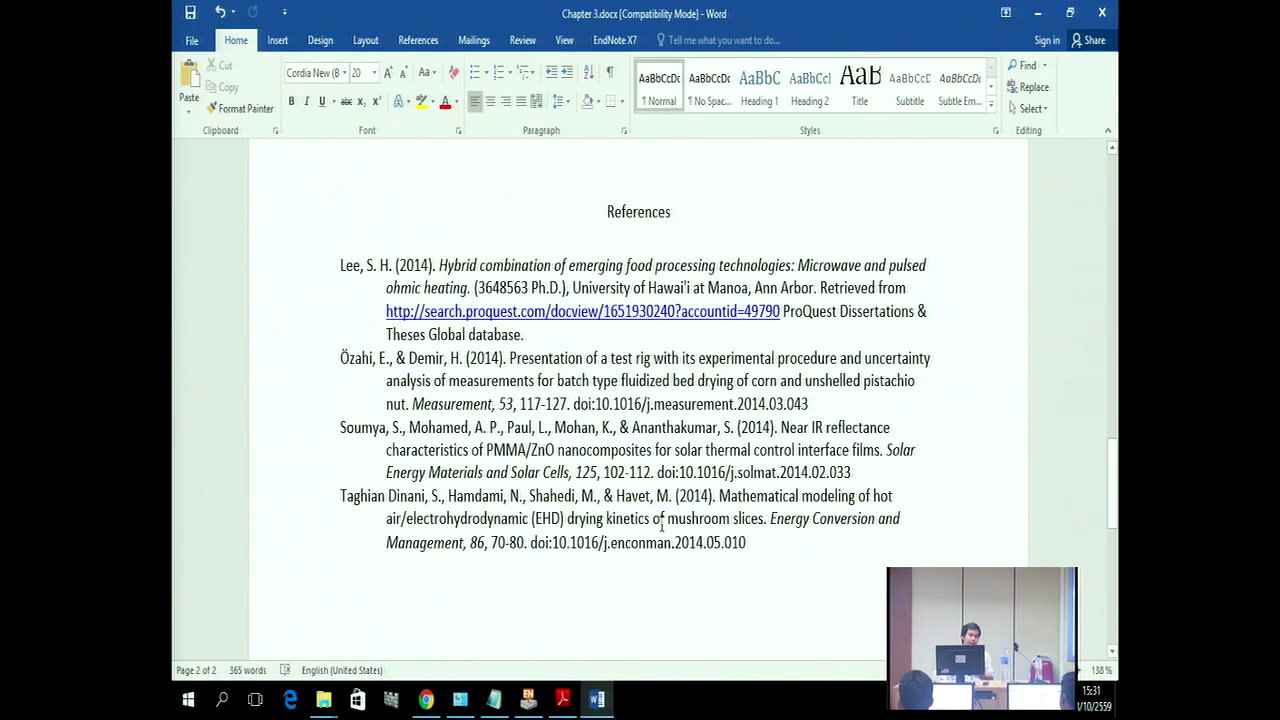
{"action": "scroll", "coordinate": [661, 525], "scroll_direction": "up", "scroll_amount": 5}
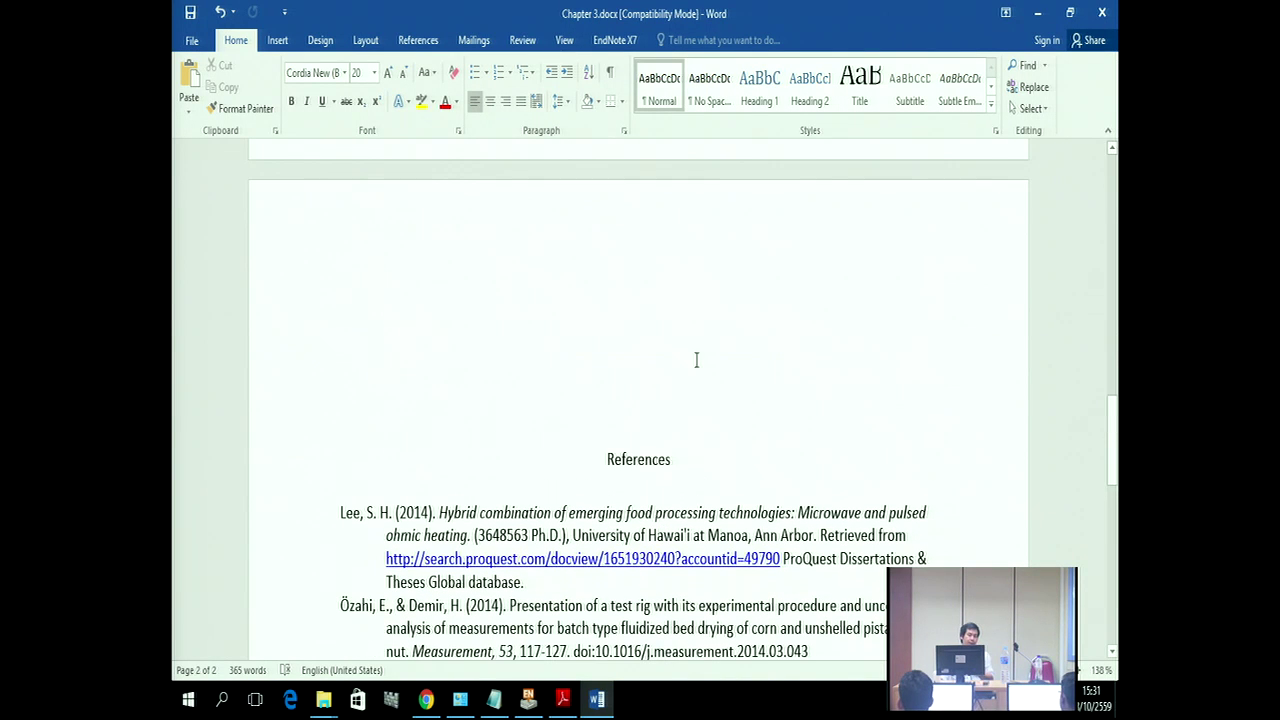
{"action": "left_click", "coordinate": [612, 40]}
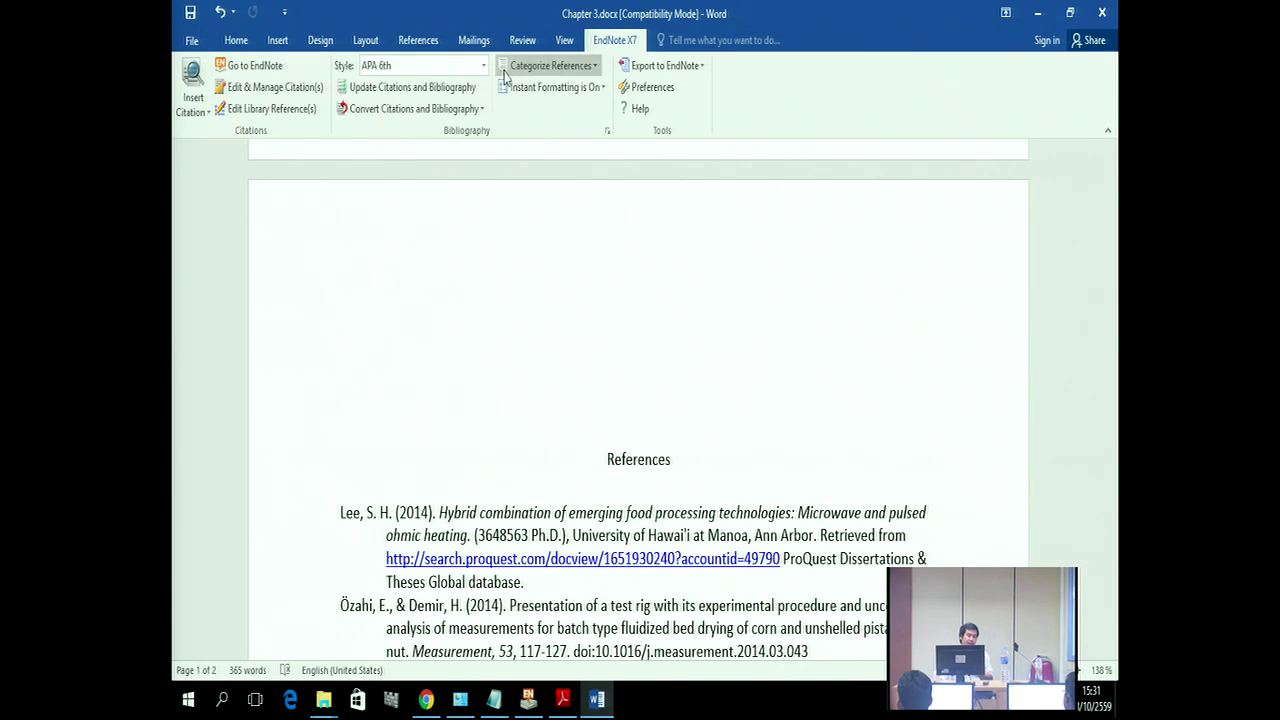
{"action": "left_click", "coordinate": [483, 109]}
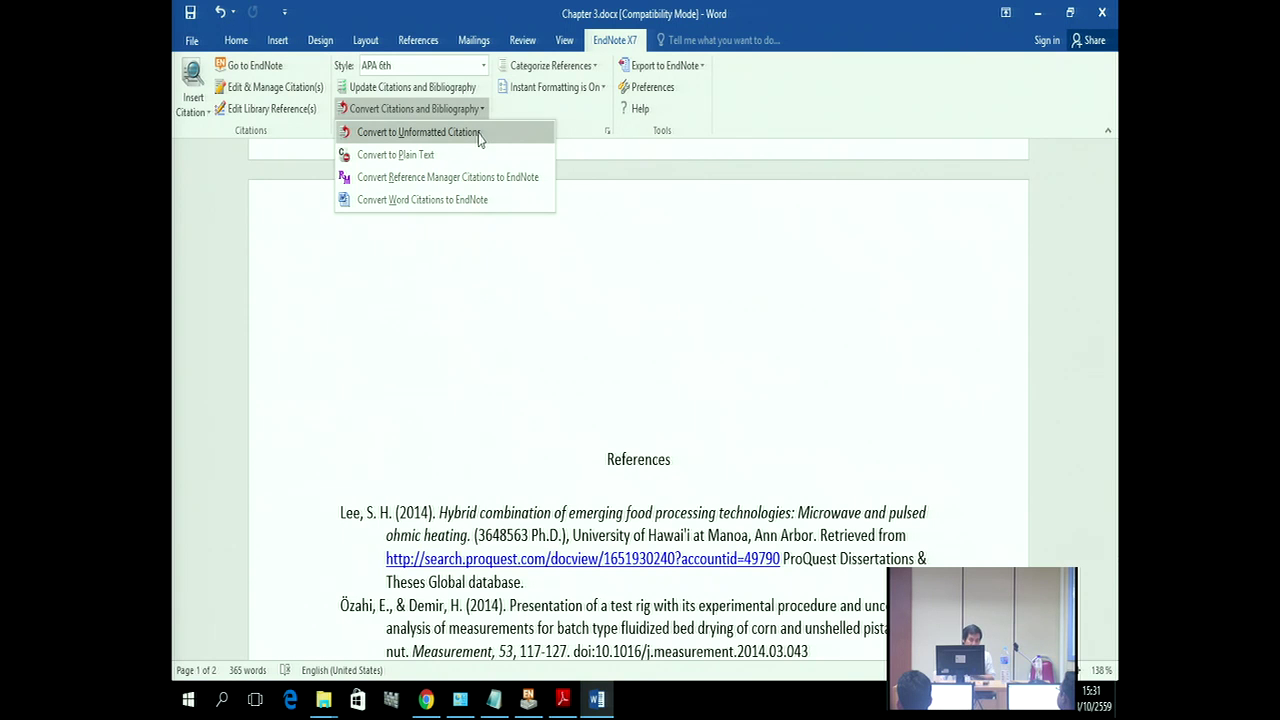
{"action": "left_click", "coordinate": [478, 134]}
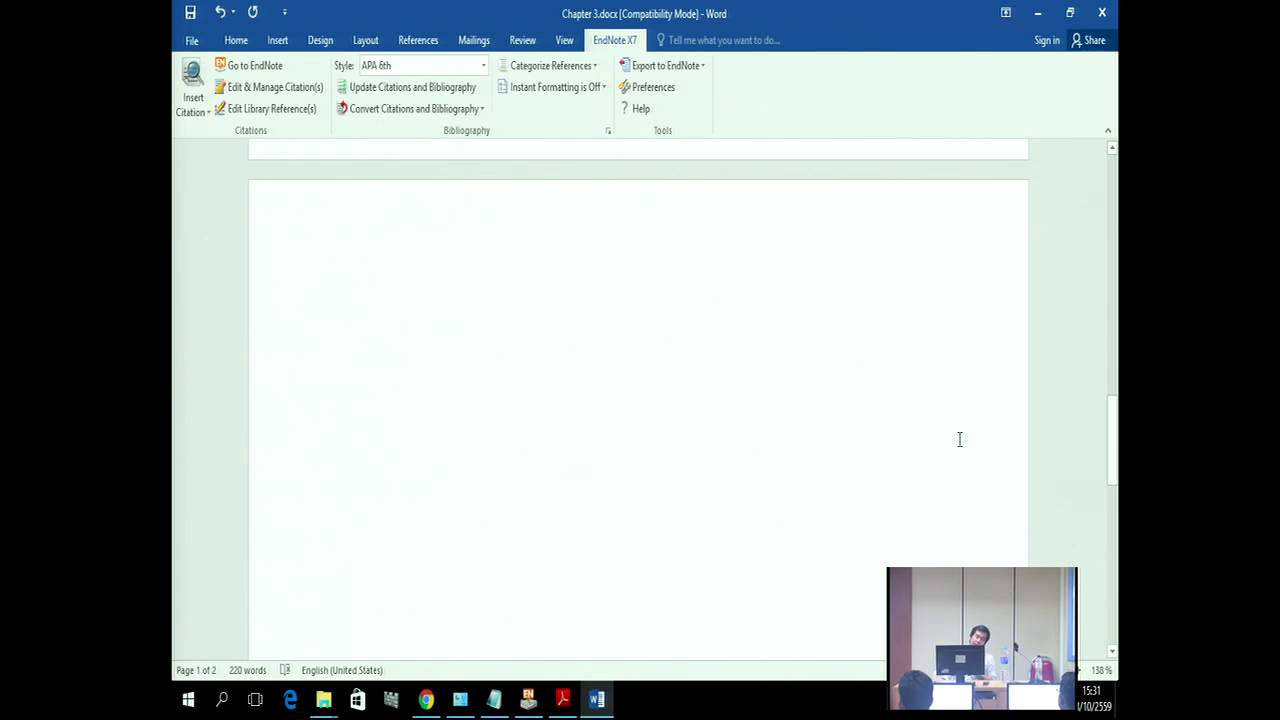
Step: Save the unformatted chapter in the Thesis folder as a Rich Text Format file named Chapter 3.rtf, and close it
{"action": "left_click", "coordinate": [186, 44]}
{"action": "left_click", "coordinate": [211, 232]}
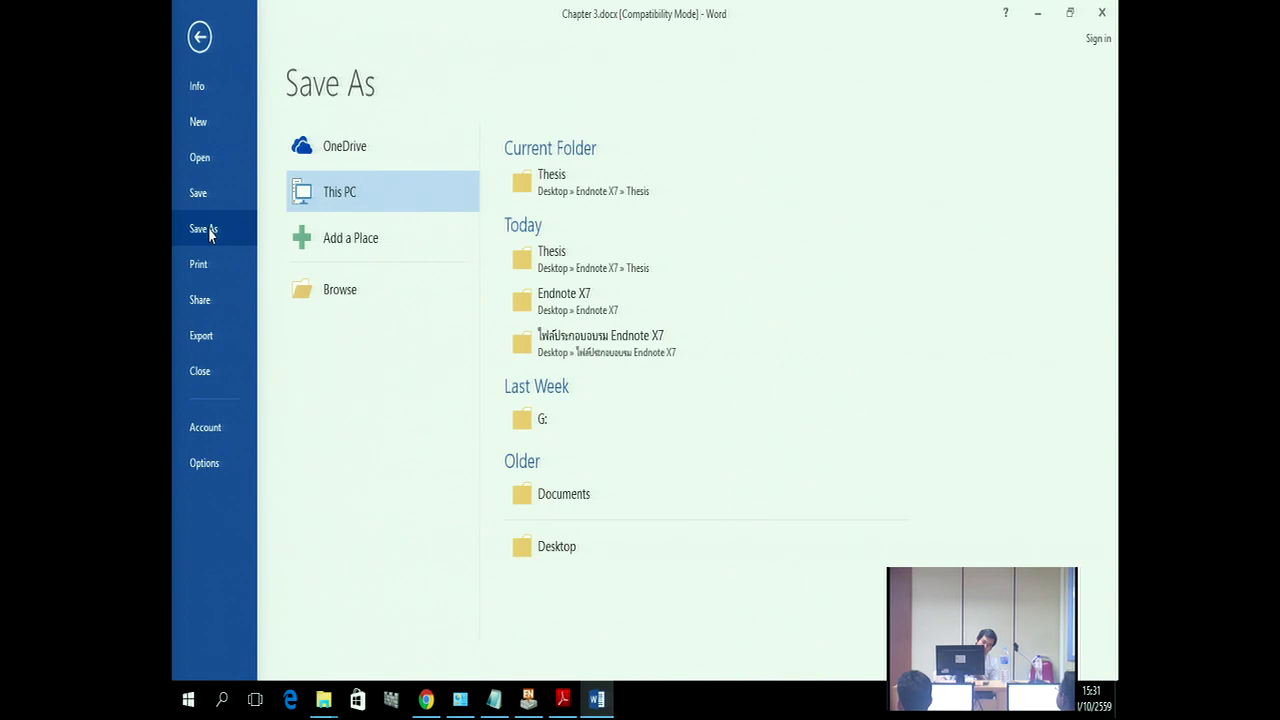
{"action": "left_click", "coordinate": [528, 196]}
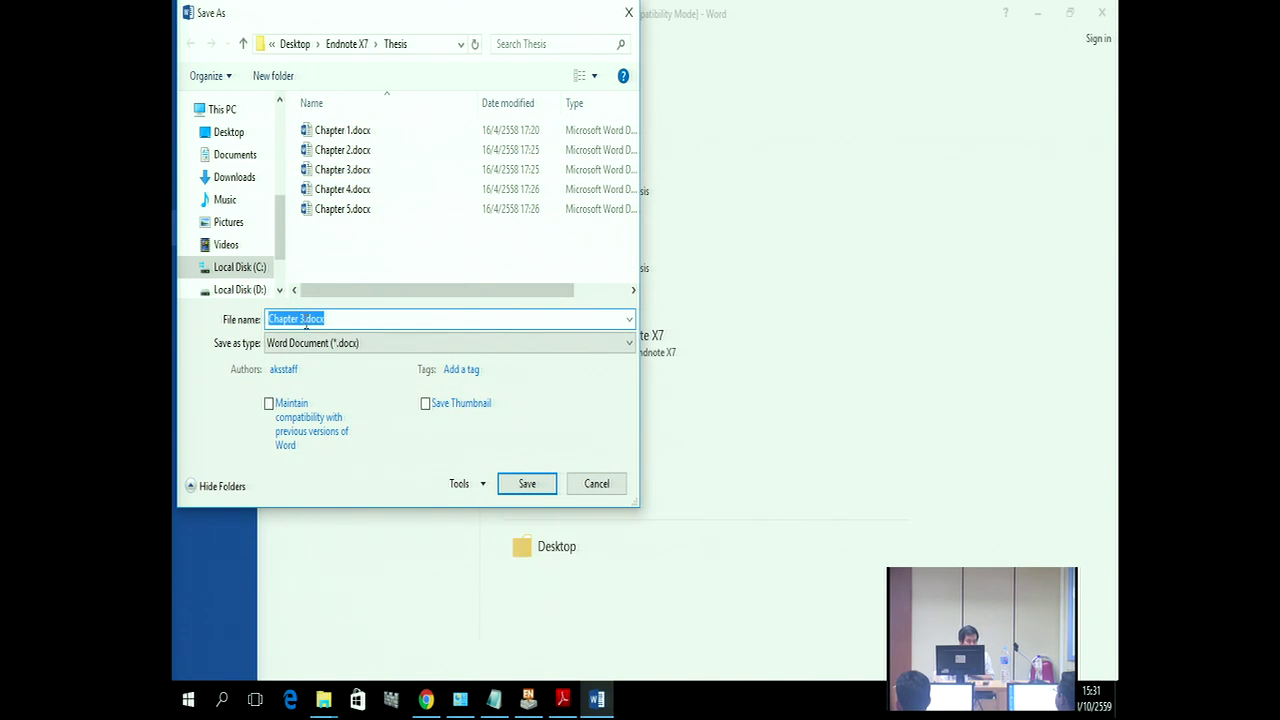
{"action": "left_click", "coordinate": [314, 343]}
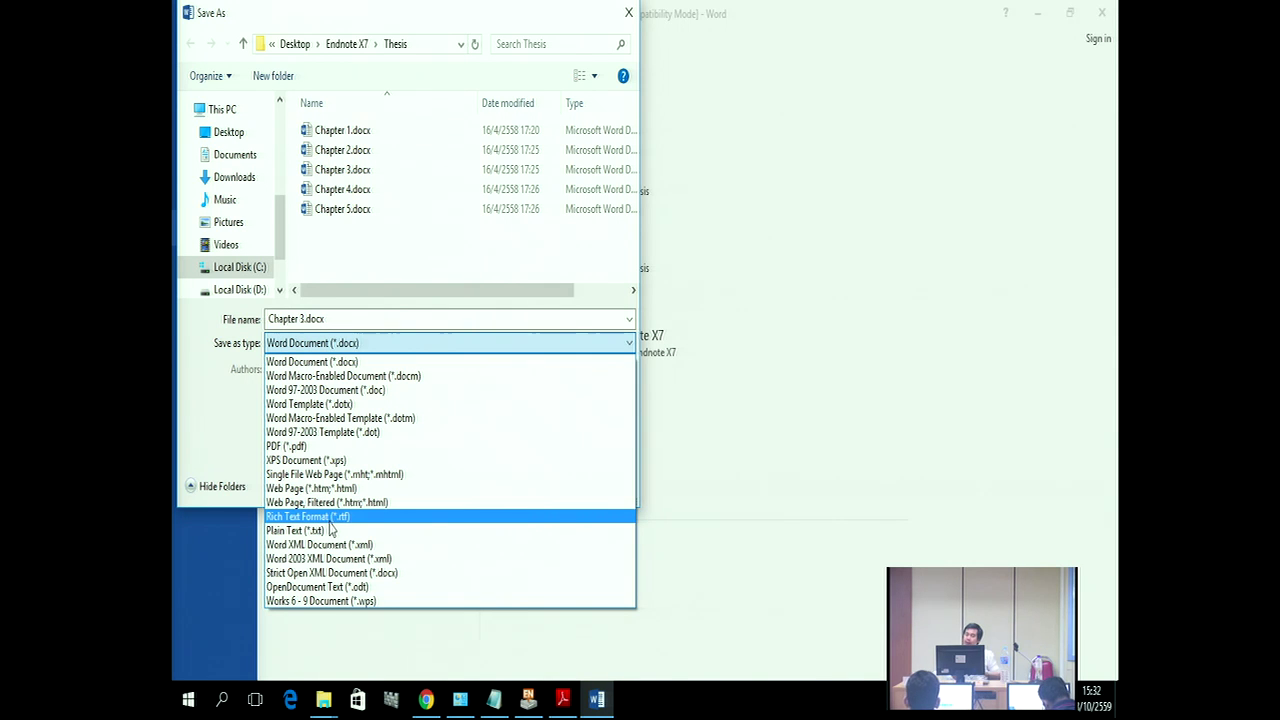
{"action": "left_click", "coordinate": [302, 515]}
{"action": "left_click", "coordinate": [549, 421]}
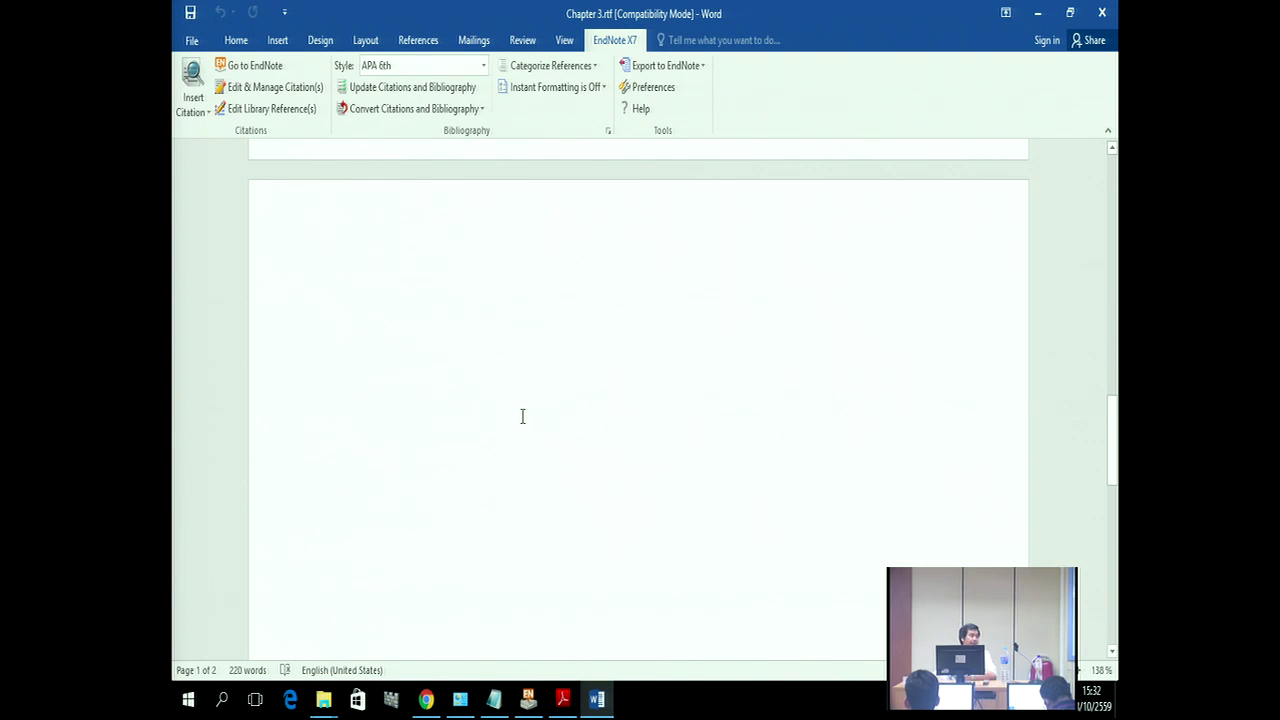
{"action": "left_click", "coordinate": [1104, 12]}
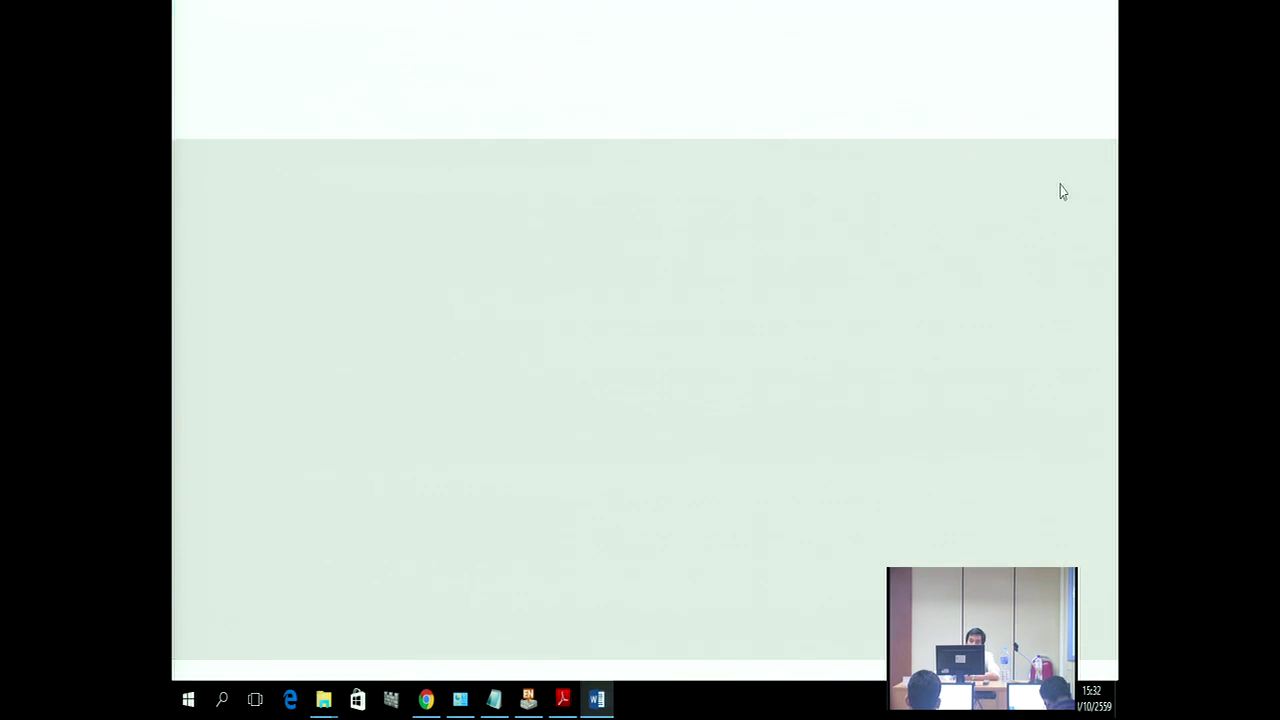
Step: Try to start Word 2013 and cancel the Microsoft Office Professional Plus 2013 configuration
{"action": "left_click", "coordinate": [196, 706]}
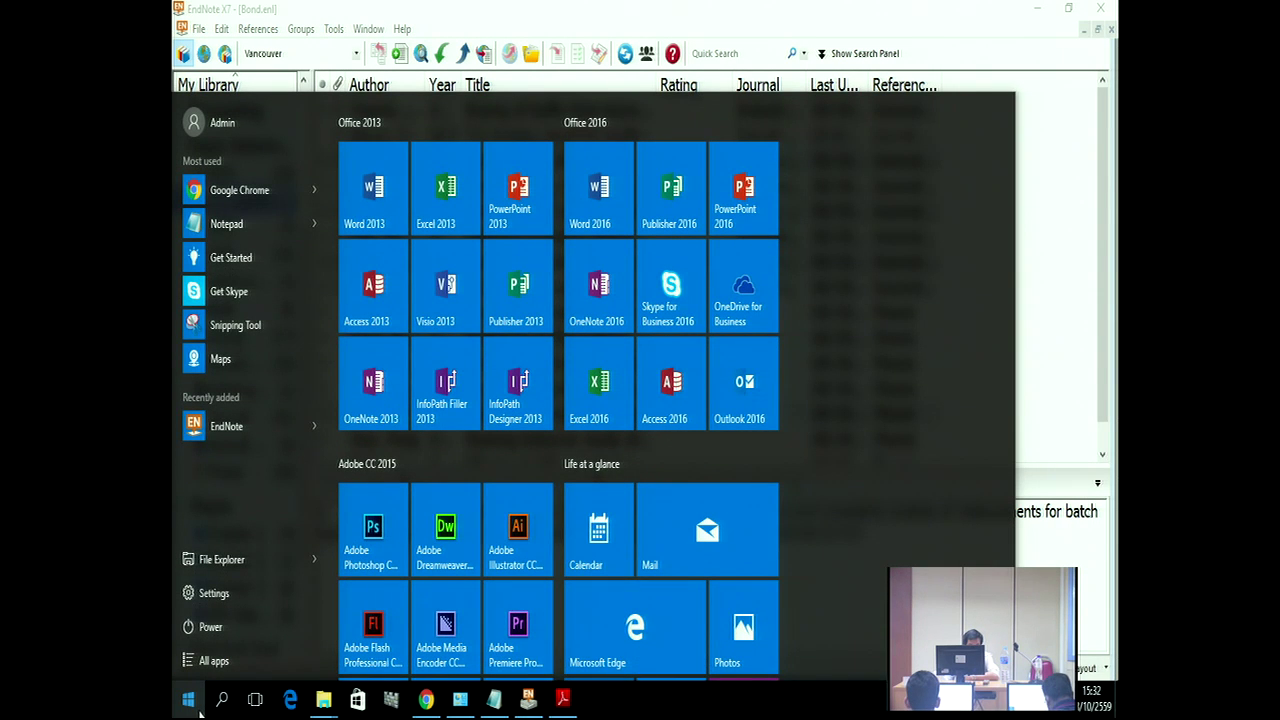
{"action": "left_click", "coordinate": [216, 659]}
{"action": "scroll", "coordinate": [331, 205], "scroll_direction": "down", "scroll_amount": 1}
{"action": "left_click", "coordinate": [362, 212]}
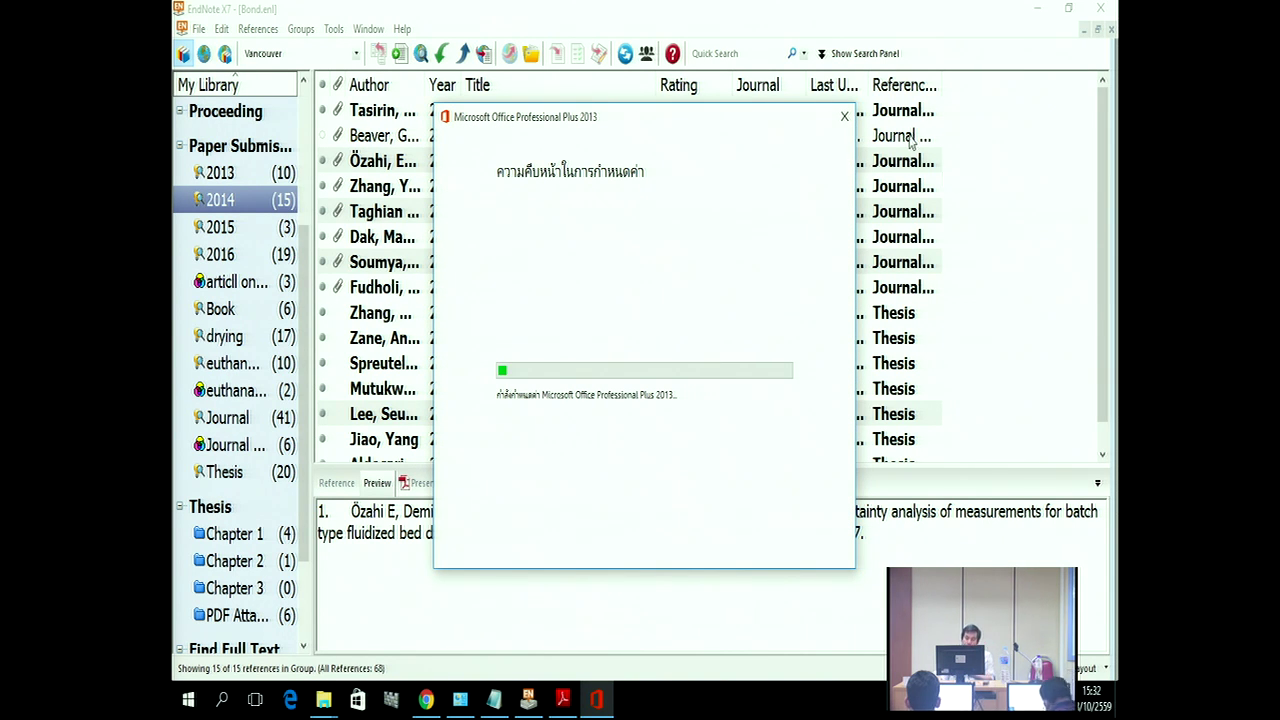
{"action": "left_click", "coordinate": [844, 116]}
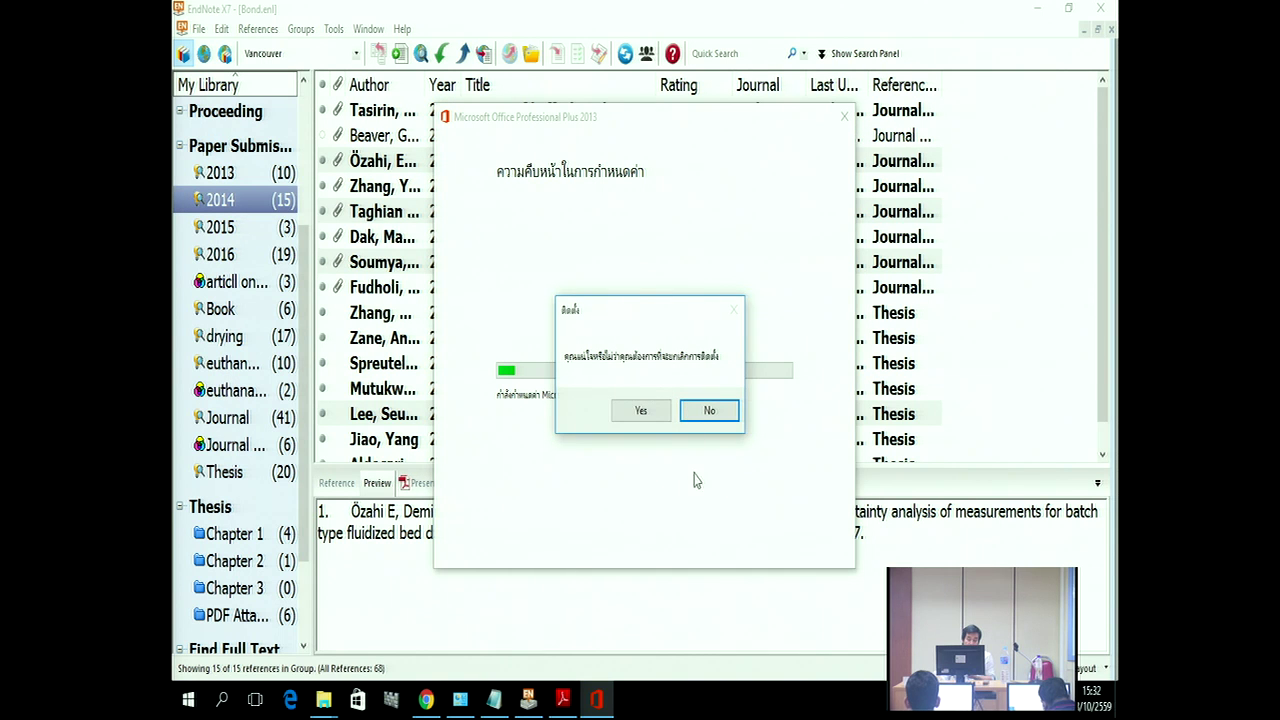
{"action": "left_click", "coordinate": [706, 410]}
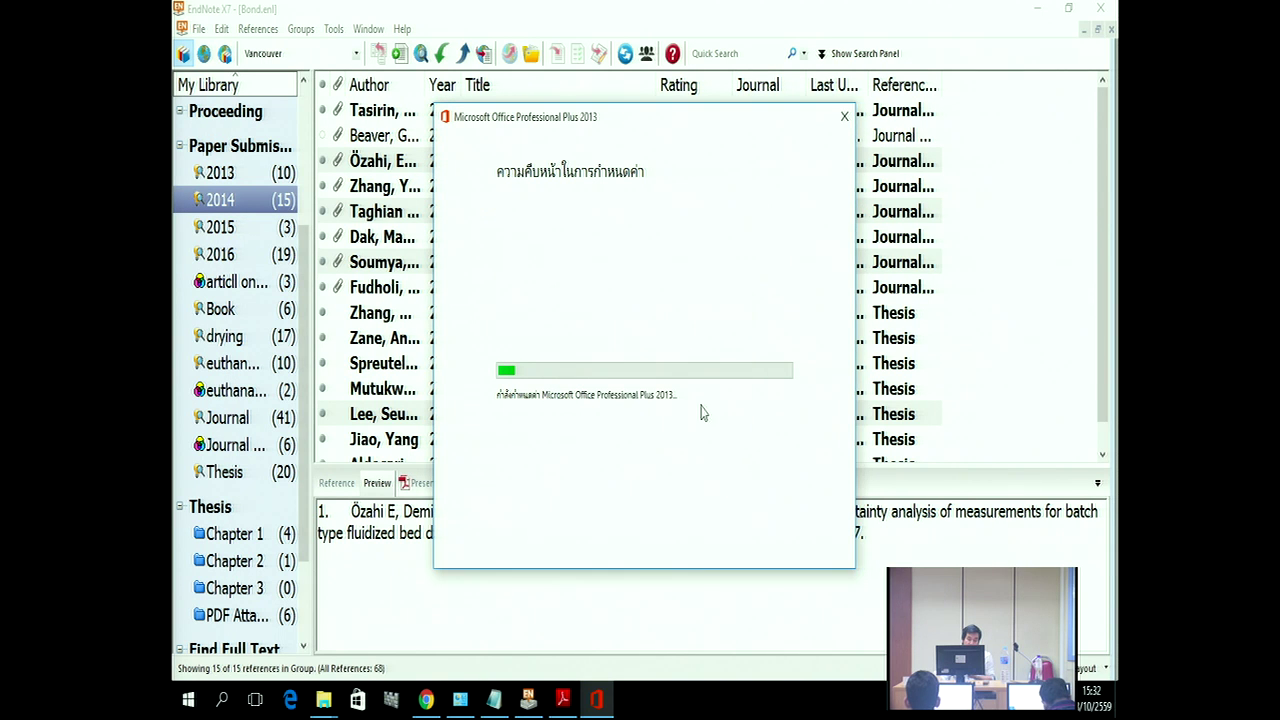
{"action": "left_click", "coordinate": [844, 116]}
{"action": "left_click", "coordinate": [629, 415]}
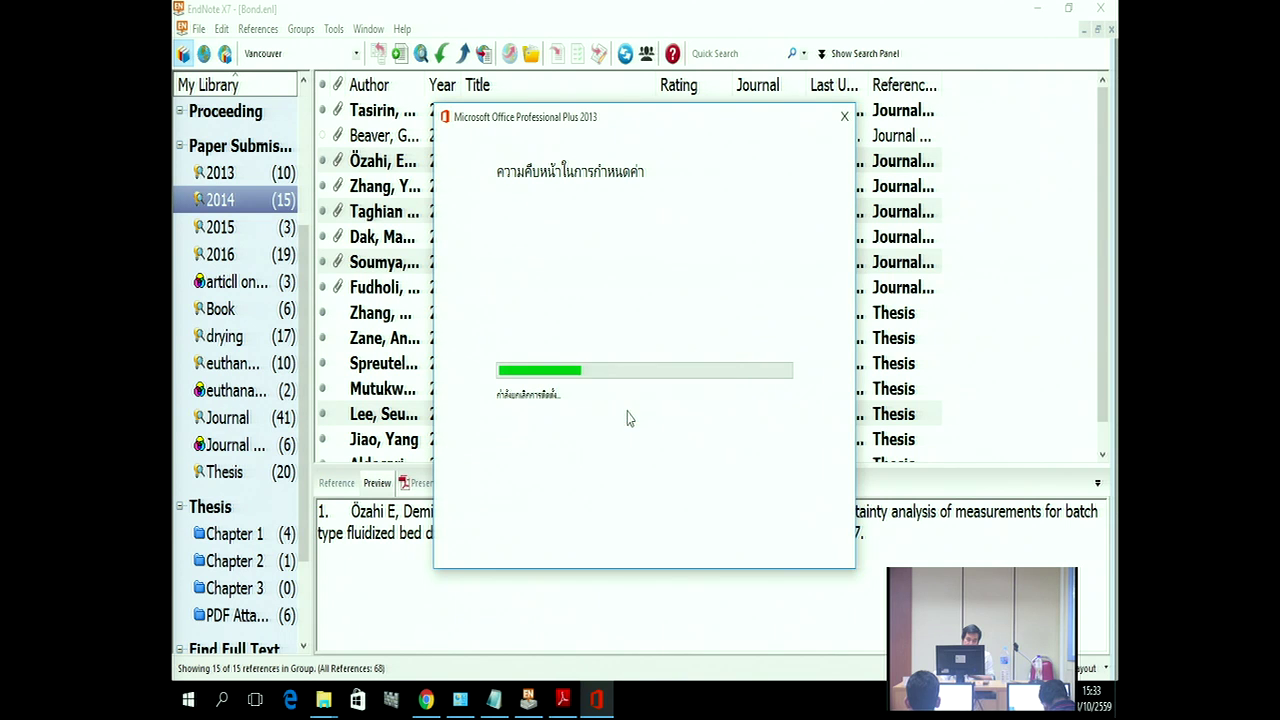
Step: Try again to start Word 2013, using the Microsoft Office 2013 program group, and dismiss the Word repair message
{"action": "left_click", "coordinate": [193, 705]}
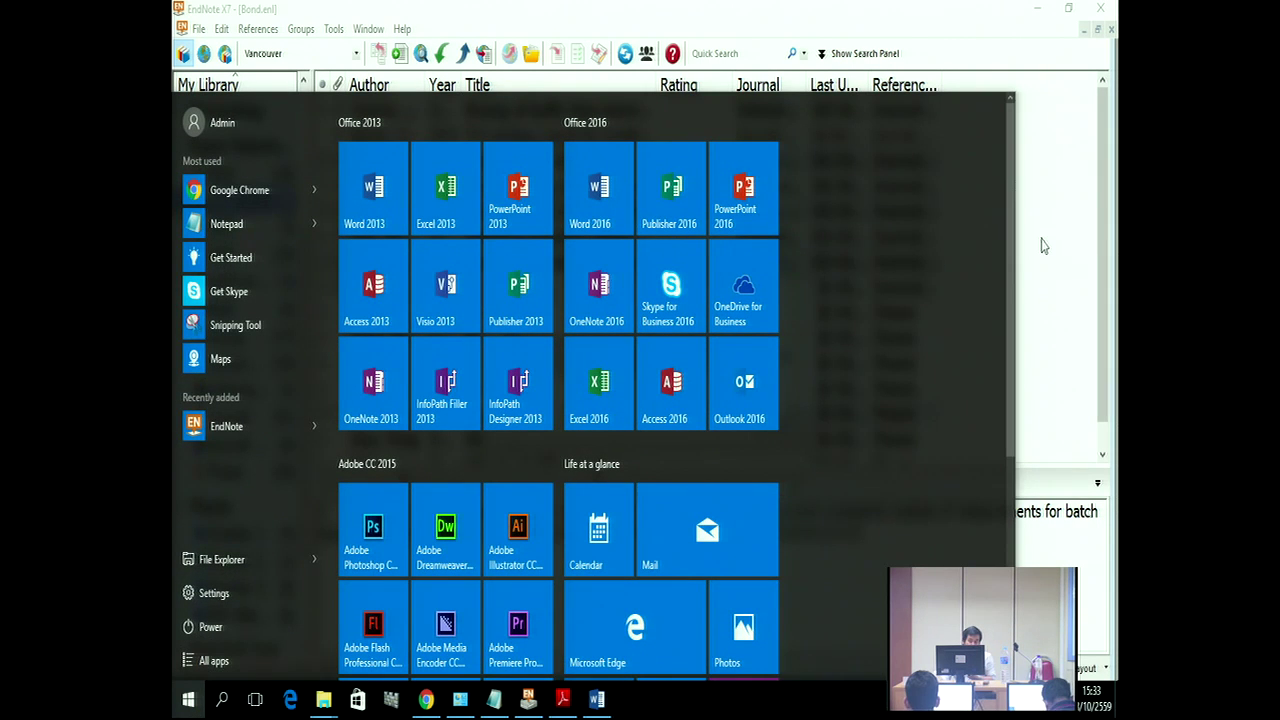
{"action": "left_click", "coordinate": [240, 664]}
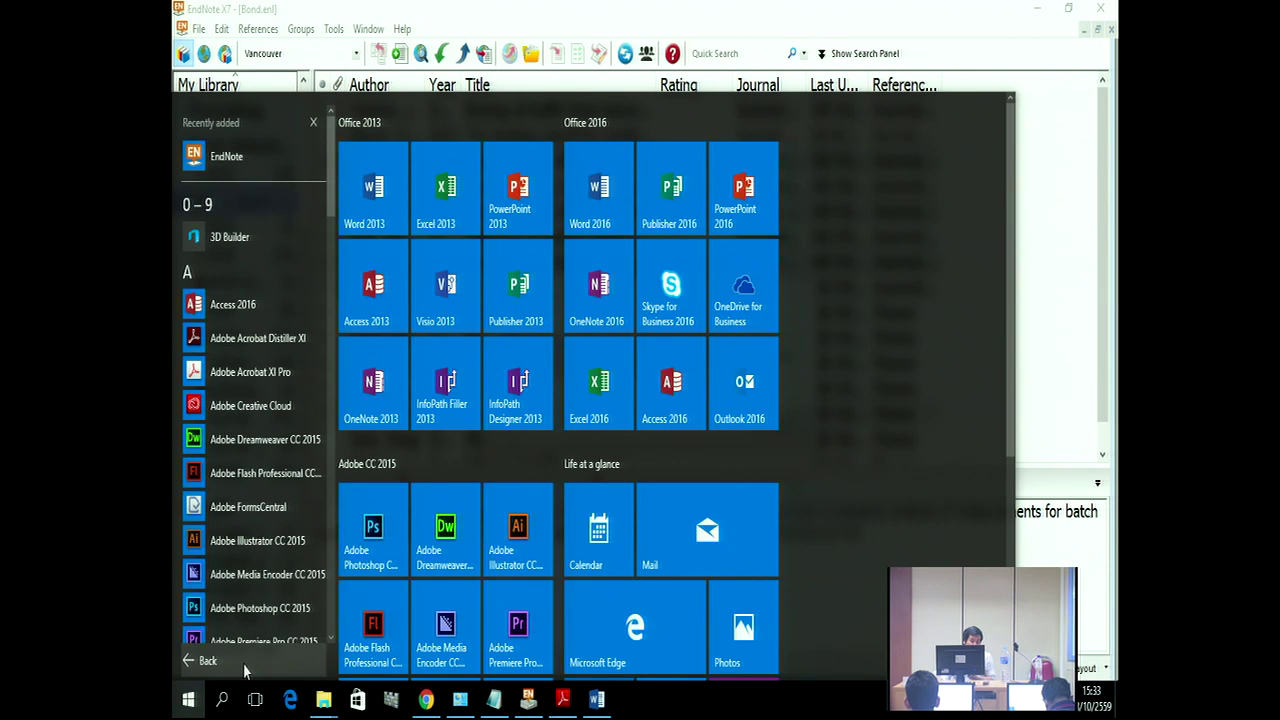
{"action": "left_click_drag", "start_coordinate": [331, 180], "coordinate": [324, 386]}
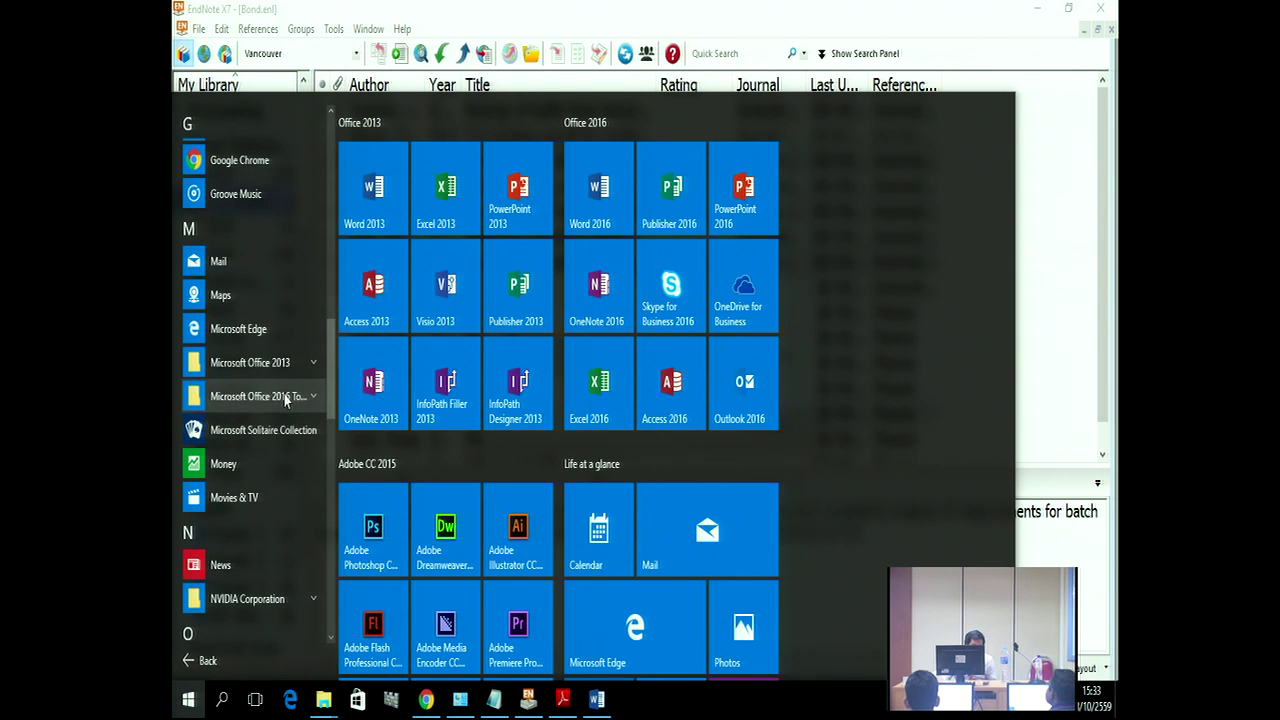
{"action": "left_click", "coordinate": [284, 371]}
{"action": "scroll", "coordinate": [250, 525], "scroll_direction": "down", "scroll_amount": 4}
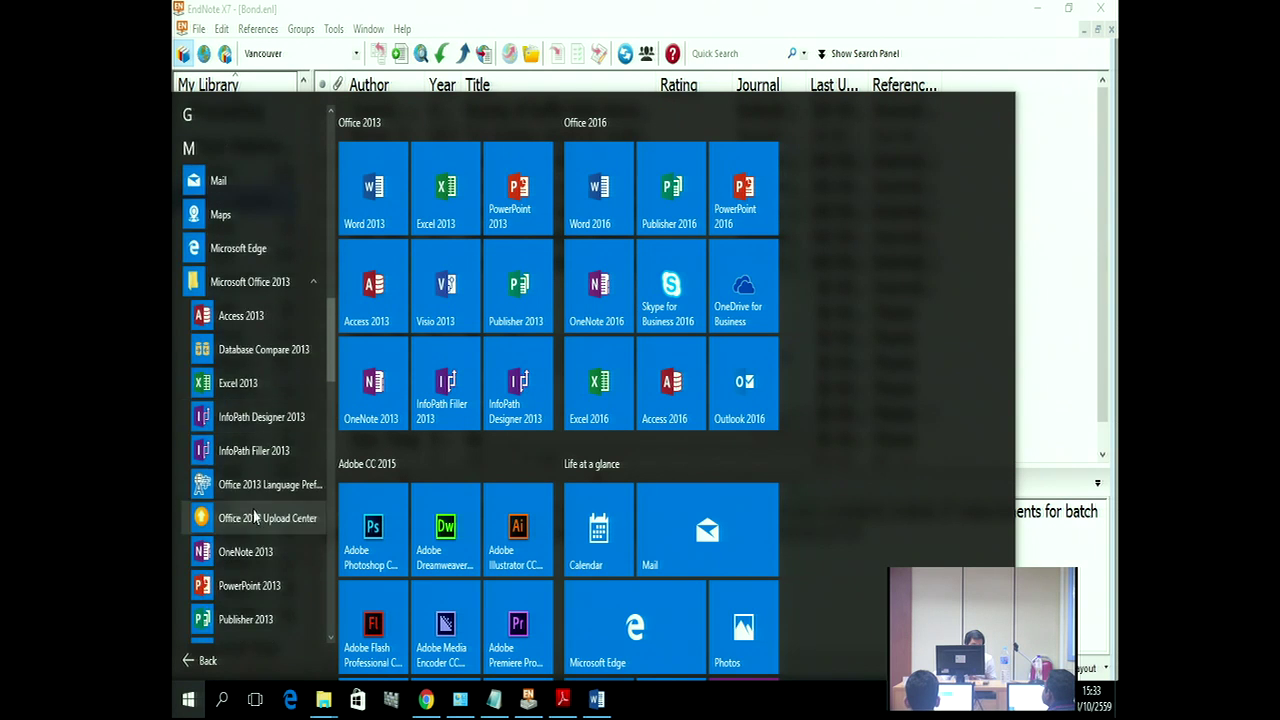
{"action": "left_click", "coordinate": [240, 500]}
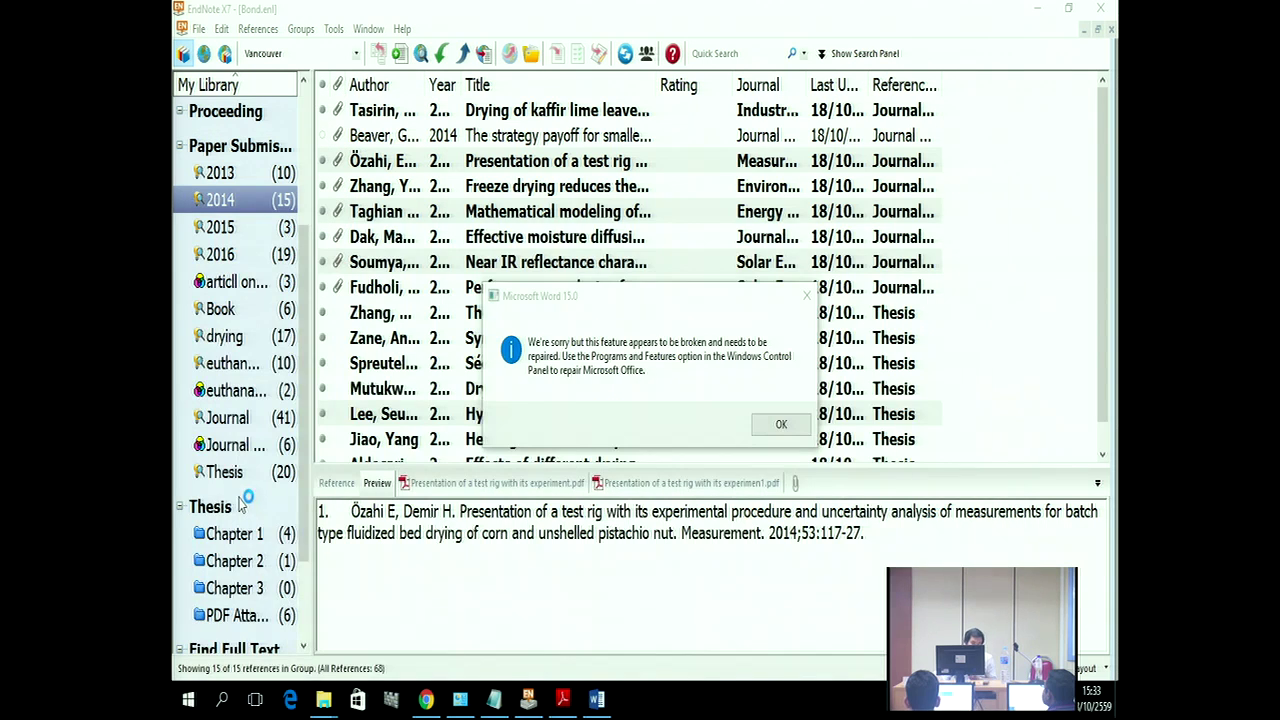
{"action": "left_click", "coordinate": [779, 427]}
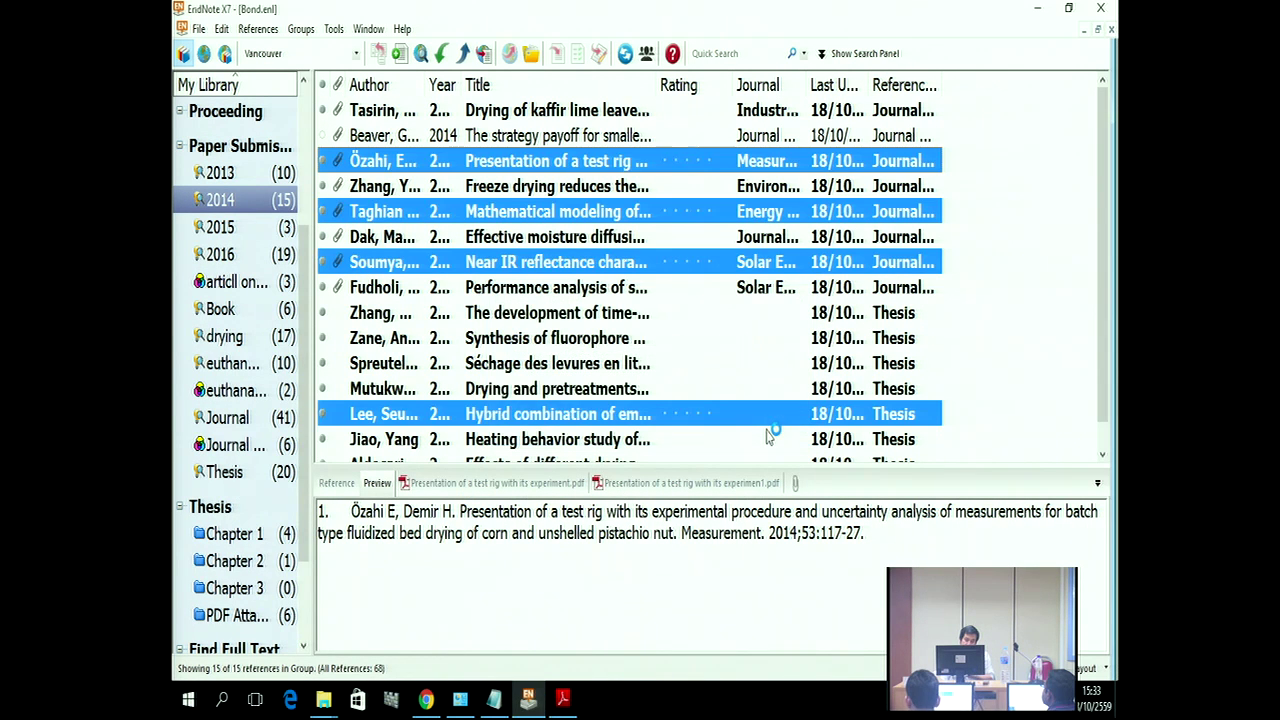